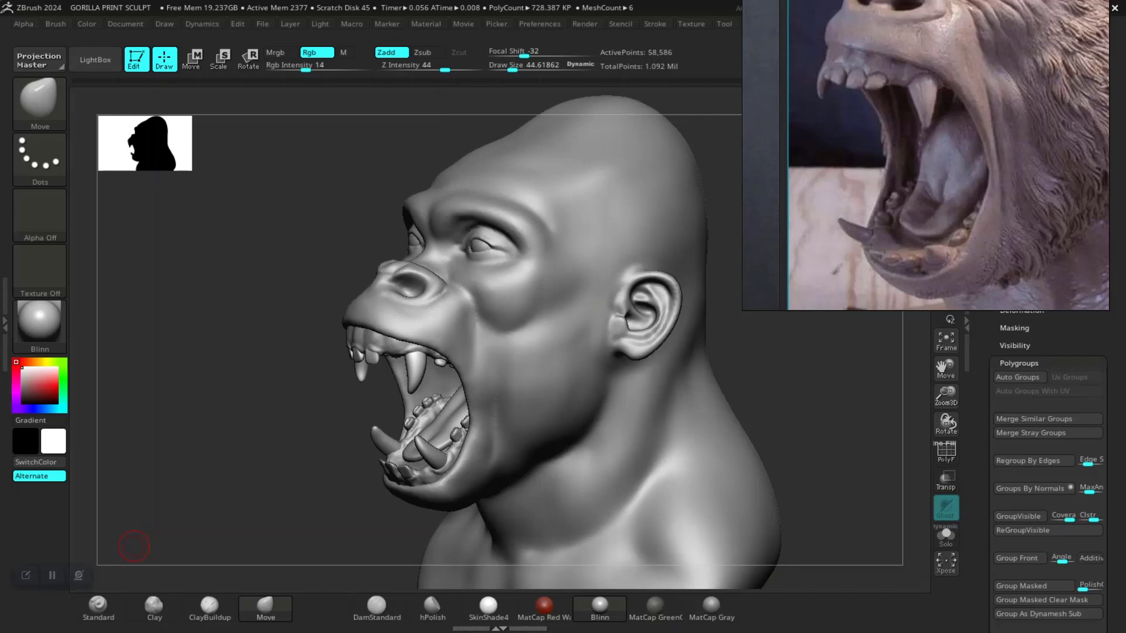
# - Zoom in on the eyes and nose, then back out to a front view of the head
pyautogui.moveTo(782, 394)
pyautogui.keyDown('alt'); pyautogui.mouseDown()
pyautogui.moveTo(799, 397)
pyautogui.moveTo(804, 352)
pyautogui.moveTo(706, 326)
pyautogui.mouseUp(); pyautogui.keyUp('alt')
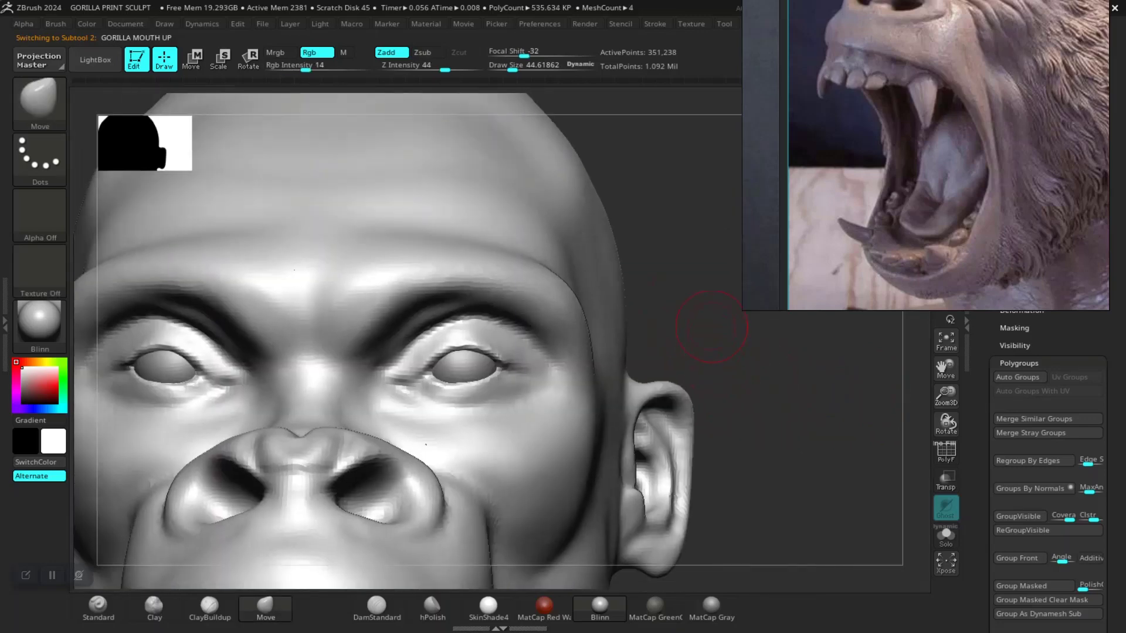
pyautogui.press('shift')
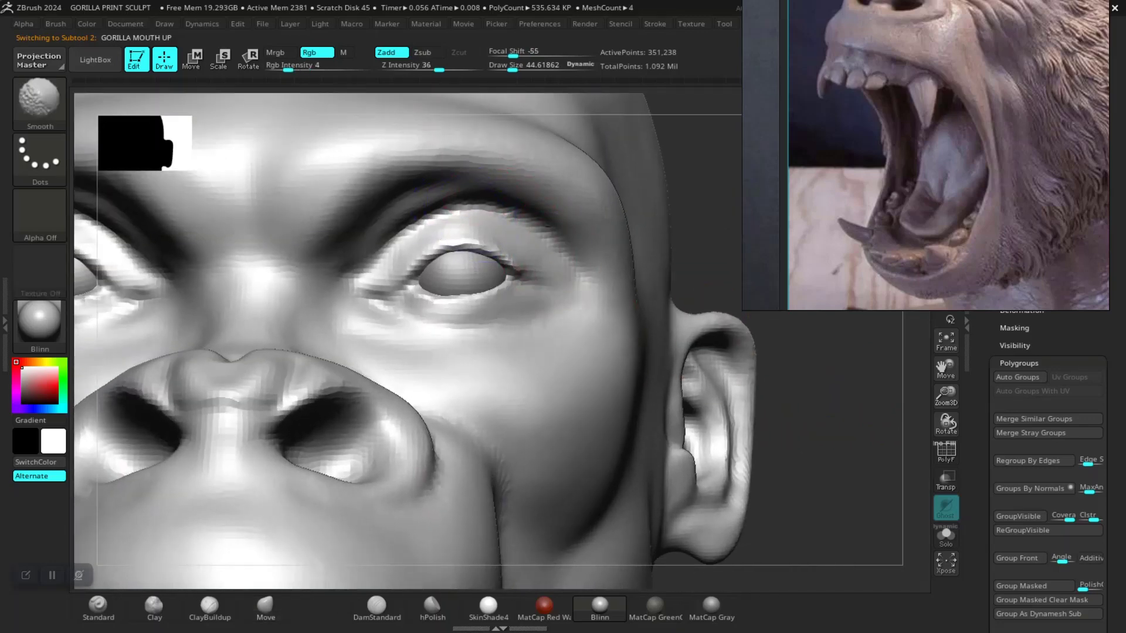
pyautogui.press('ctrl')
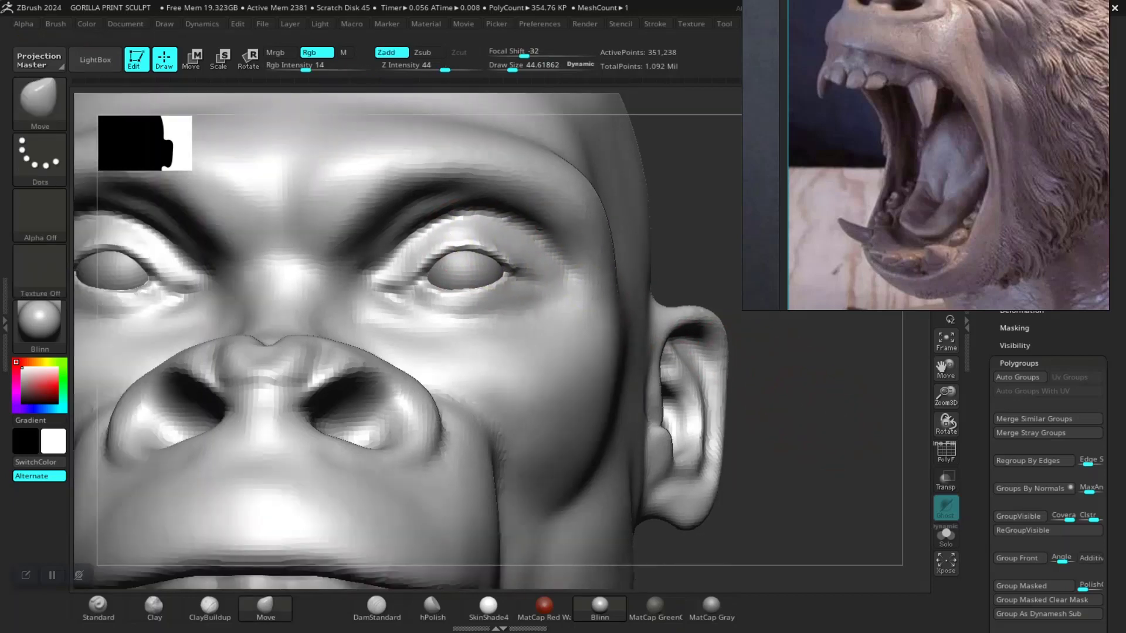
pyautogui.keyDown('ctrl'); pyautogui.moveTo(478, 246); pyautogui.dragTo(684, 325, button='right'); pyautogui.keyUp('ctrl')
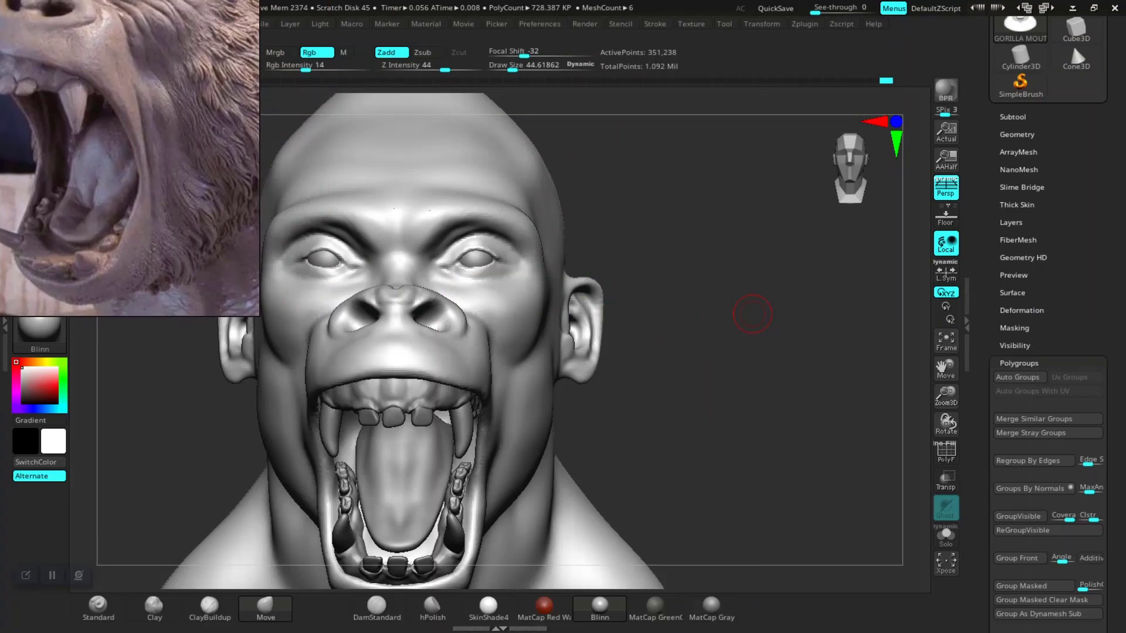
# - Zoom and pan onto the open mouth until the palate is framed from below
pyautogui.keyDown('ctrl'); pyautogui.moveTo(752, 313); pyautogui.dragTo(815, 308, button='right'); pyautogui.keyUp('ctrl')
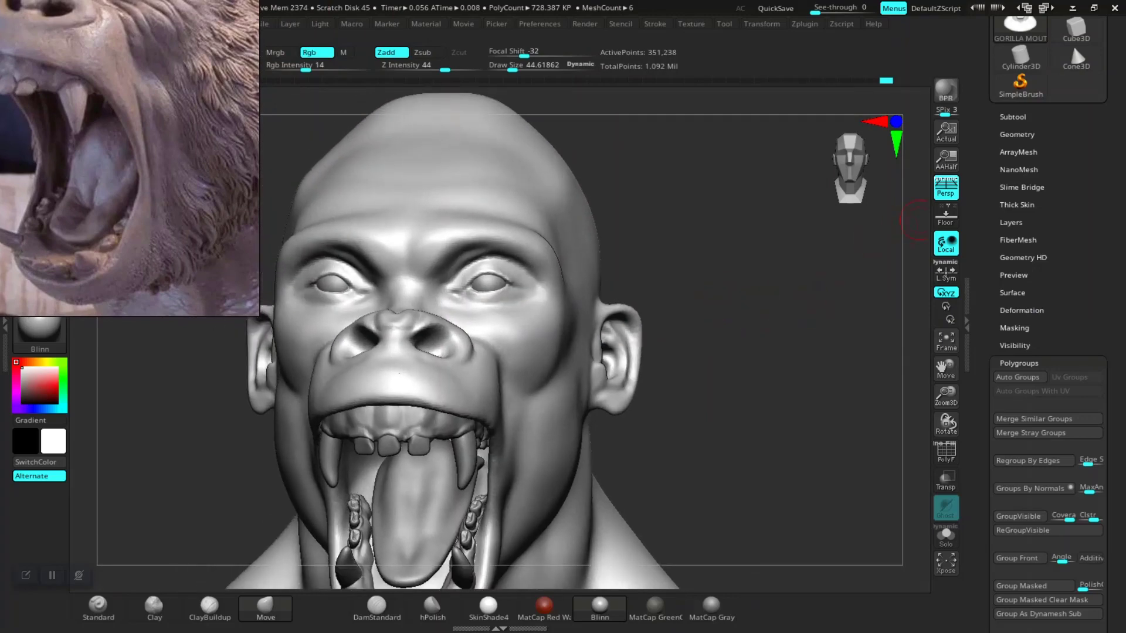
pyautogui.keyDown('alt'); pyautogui.moveTo(803, 378); pyautogui.dragTo(847, 316, button='right'); pyautogui.keyUp('alt')
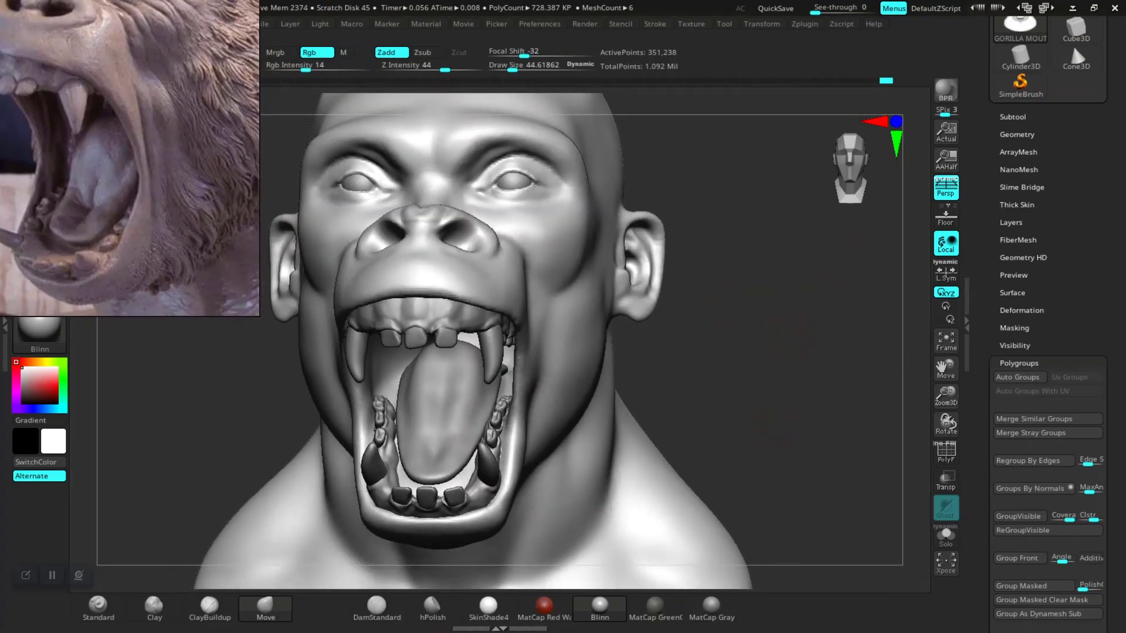
pyautogui.moveTo(798, 376)
pyautogui.keyDown('ctrl'); pyautogui.mouseDown(button='right')
pyautogui.moveTo(784, 369)
pyautogui.moveTo(774, 387)
pyautogui.moveTo(784, 336)
pyautogui.mouseUp(button='right'); pyautogui.keyUp('ctrl')
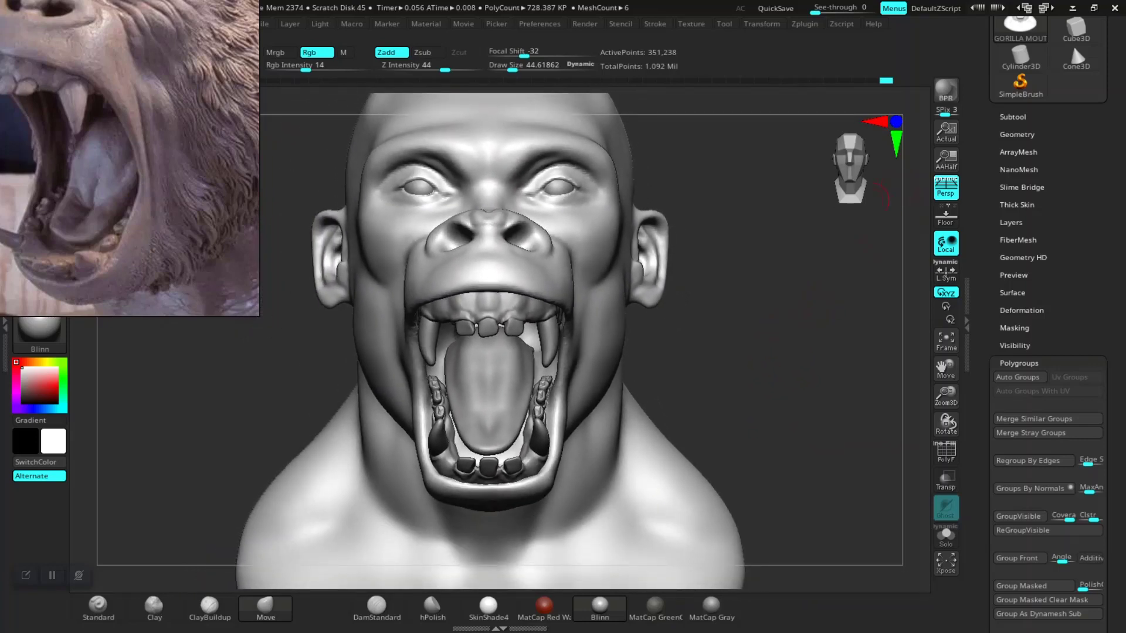
pyautogui.keyDown('ctrl'); pyautogui.moveTo(766, 320); pyautogui.dragTo(752, 350, button='right'); pyautogui.keyUp('ctrl')
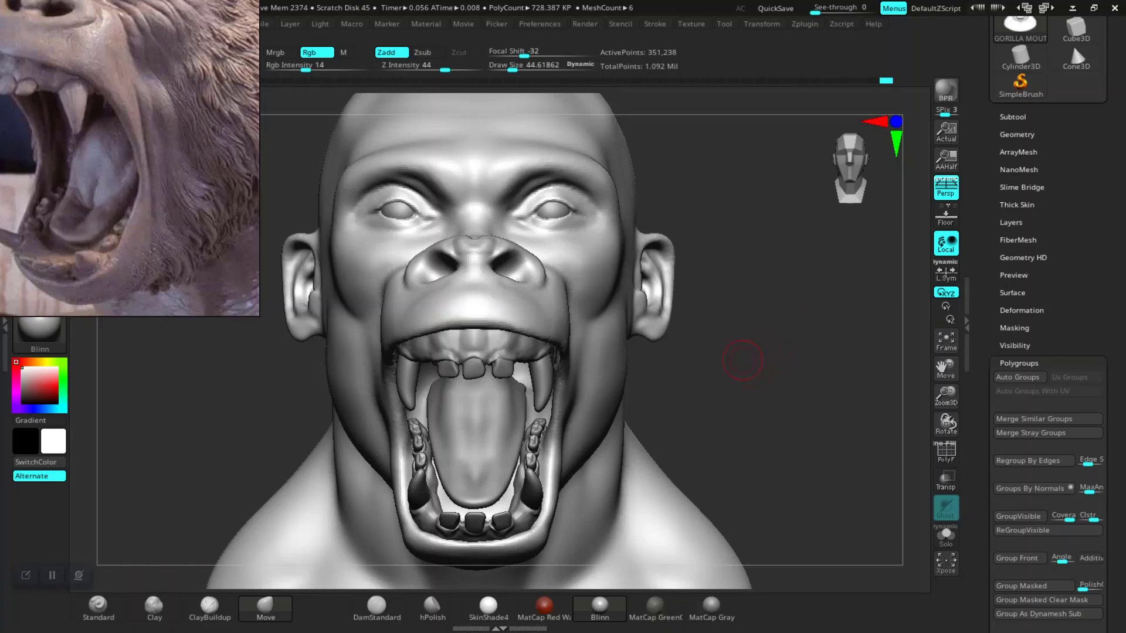
pyautogui.keyDown('ctrl'); pyautogui.moveTo(693, 339); pyautogui.dragTo(798, 417, button='right'); pyautogui.keyUp('ctrl')
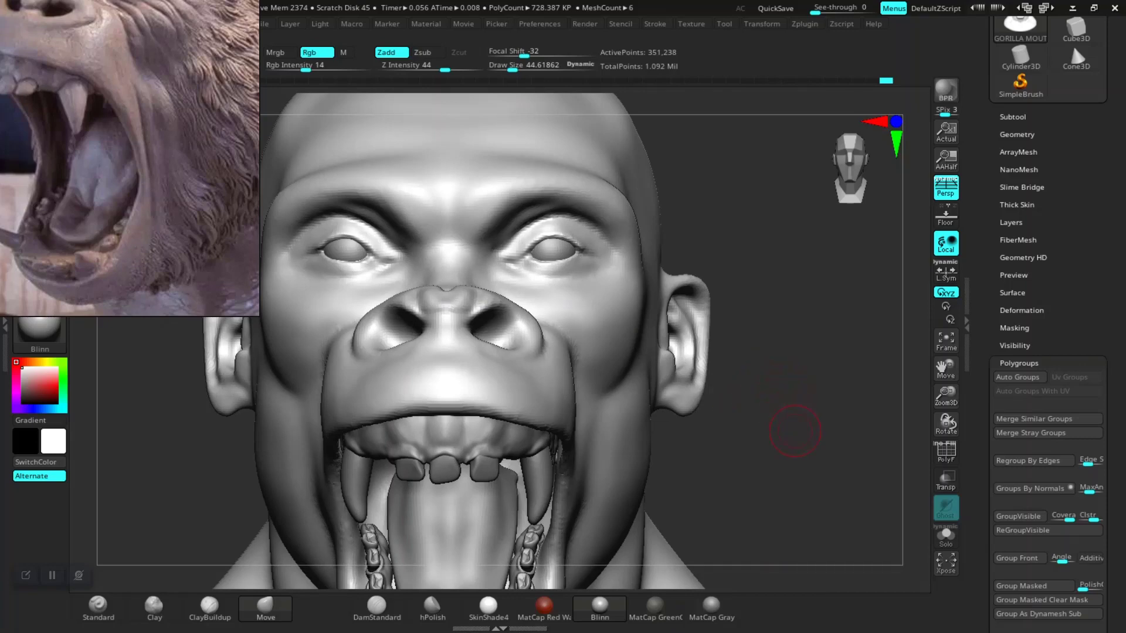
pyautogui.moveTo(795, 431)
pyautogui.keyDown('alt'); pyautogui.mouseDown(button='right')
pyautogui.moveTo(795, 266)
pyautogui.moveTo(733, 276)
pyautogui.moveTo(795, 267)
pyautogui.moveTo(793, 223)
pyautogui.moveTo(808, 378)
pyautogui.mouseUp(button='right'); pyautogui.keyUp('alt')
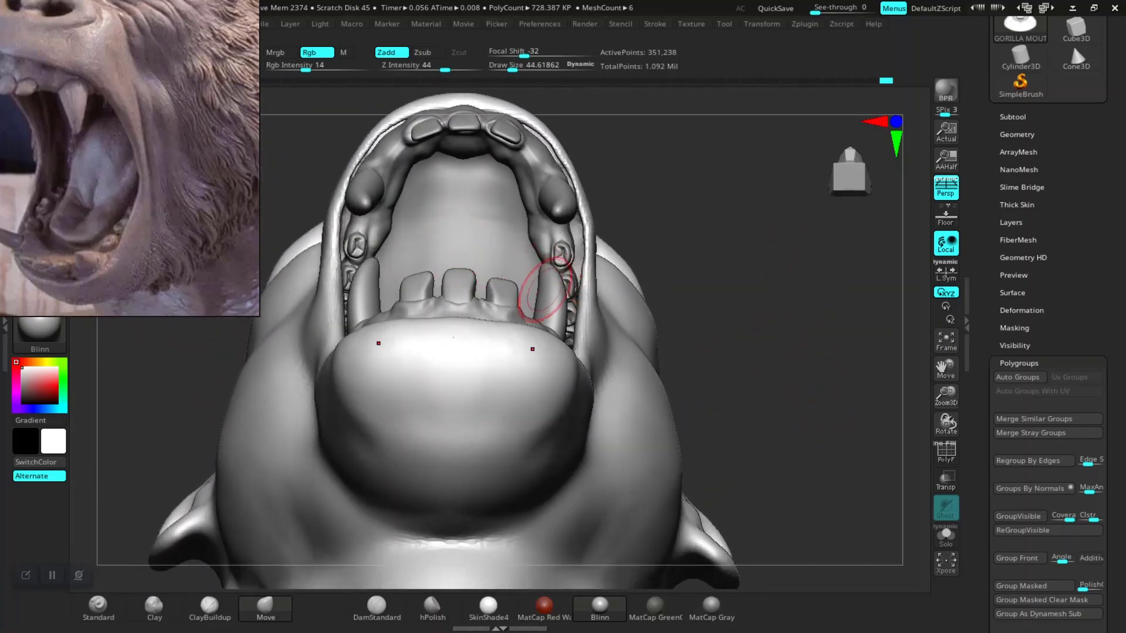
# - Sculpt horizontal ridges and mirrored dents across the palate, viewed from below
pyautogui.moveTo(543, 287); pyautogui.dragTo(360, 432, button='right')
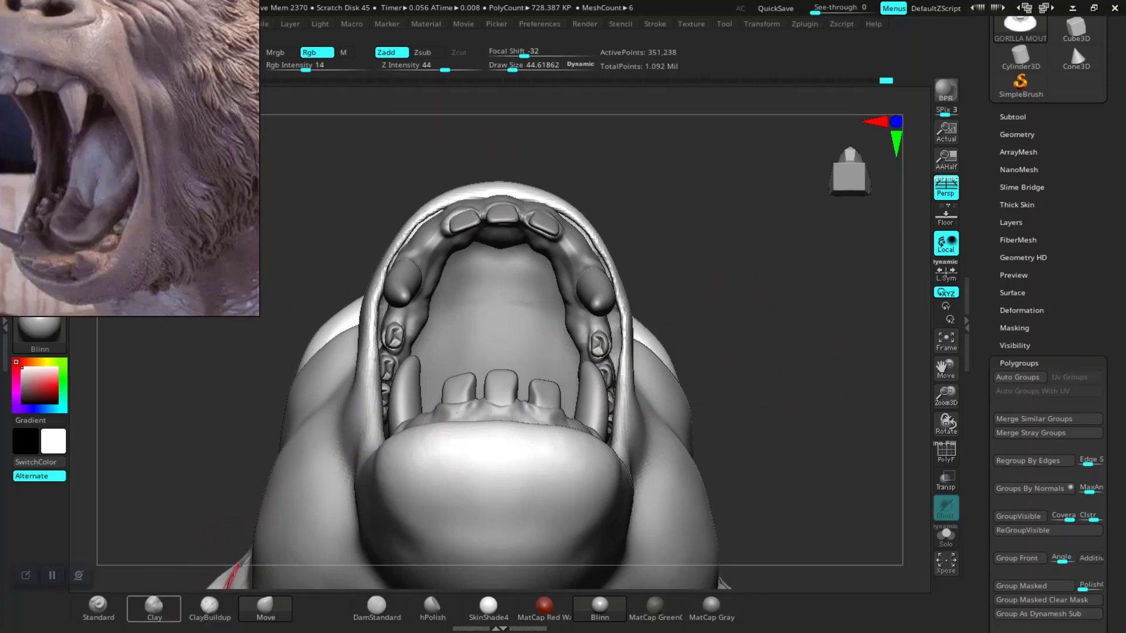
pyautogui.moveTo(377, 477)
pyautogui.keyDown('ctrl'); pyautogui.mouseDown(button='right')
pyautogui.moveTo(429, 348)
pyautogui.moveTo(565, 276)
pyautogui.mouseUp(button='right'); pyautogui.keyUp('ctrl')
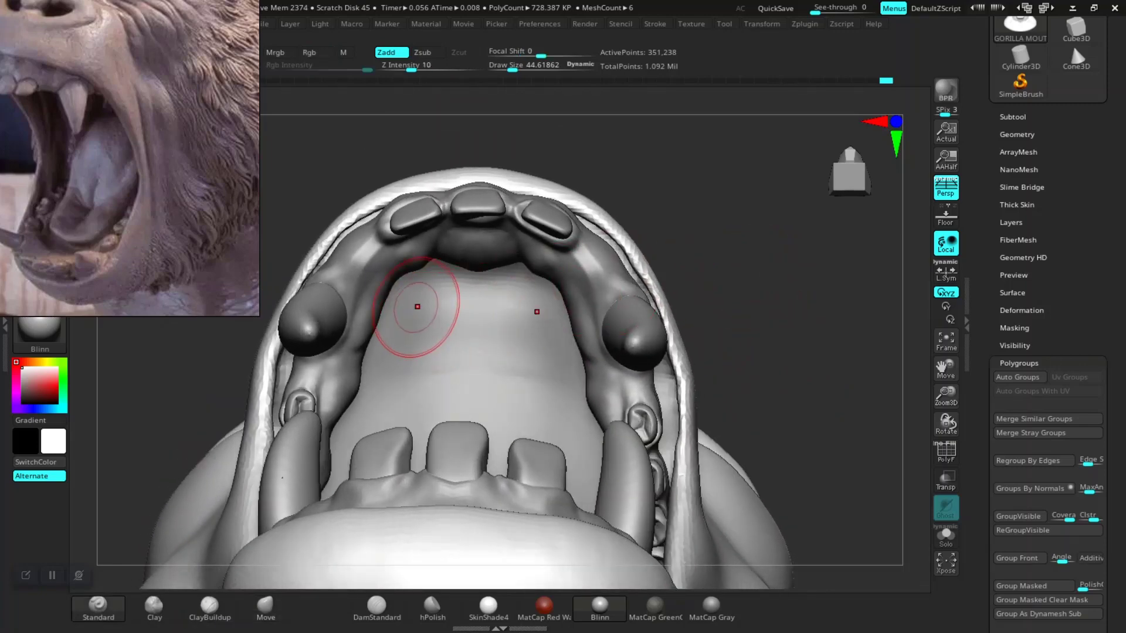
pyautogui.moveTo(540, 296)
pyautogui.mouseDown()
pyautogui.moveTo(417, 293)
pyautogui.moveTo(528, 314)
pyautogui.moveTo(405, 311)
pyautogui.moveTo(540, 337)
pyautogui.mouseUp()
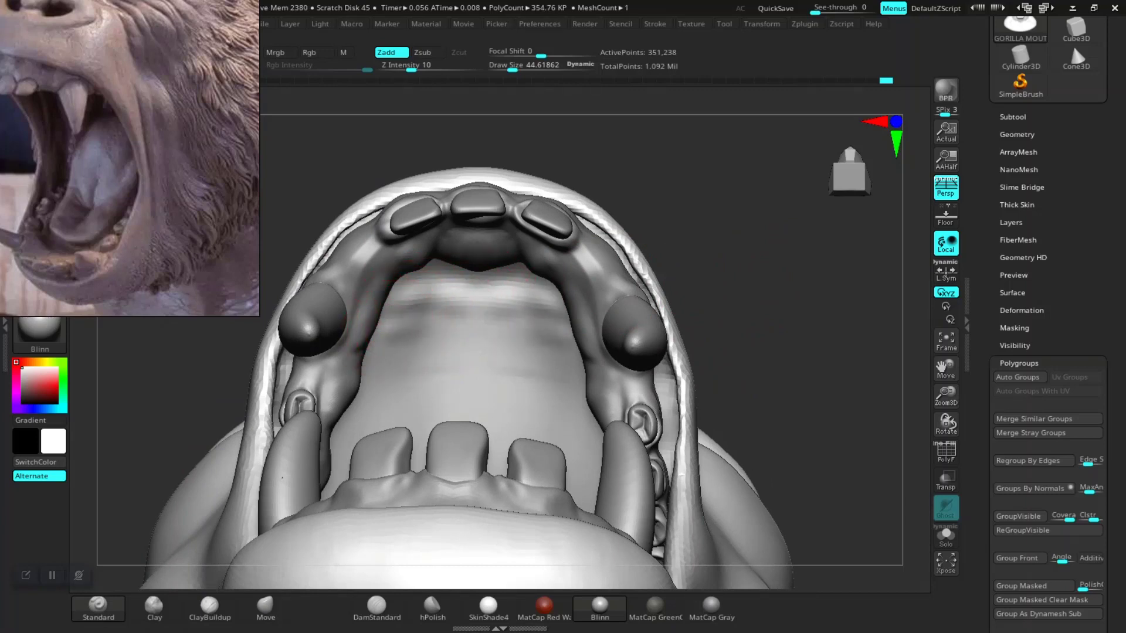
pyautogui.moveTo(390, 352); pyautogui.dragTo(546, 366)
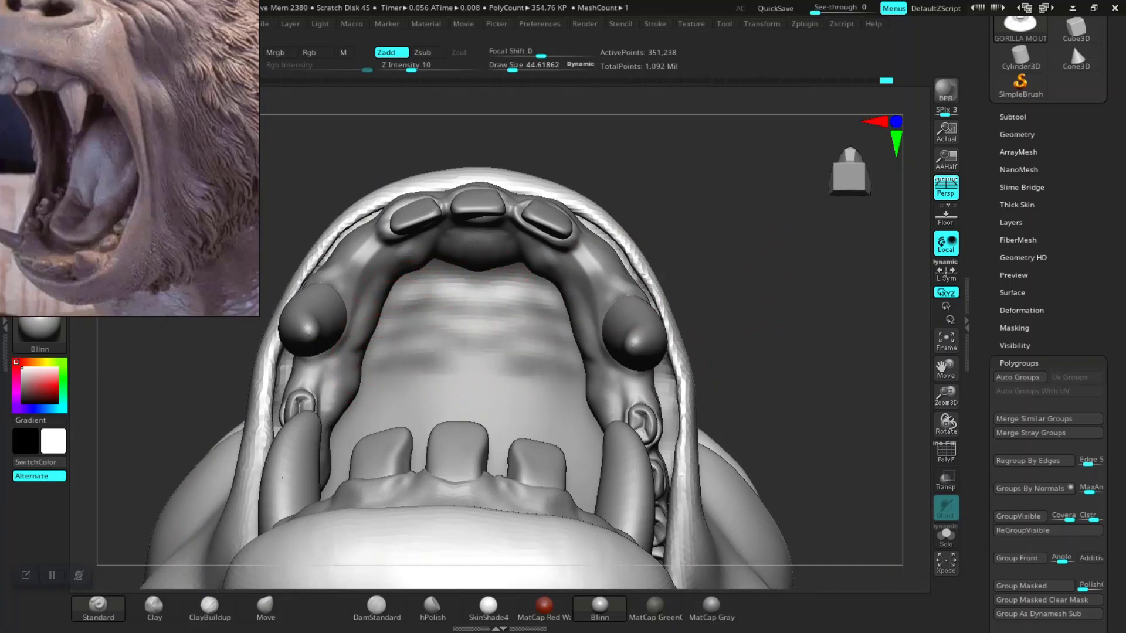
pyautogui.moveTo(474, 381)
pyautogui.mouseDown()
pyautogui.moveTo(378, 406)
pyautogui.moveTo(546, 399)
pyautogui.mouseUp()
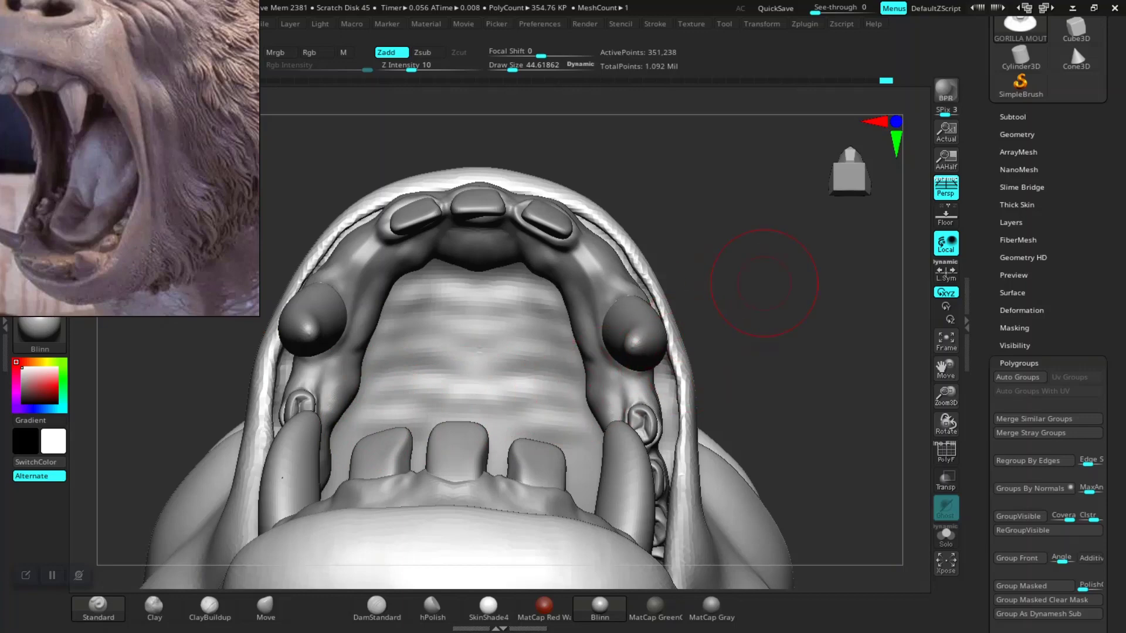
pyautogui.moveTo(397, 434)
pyautogui.mouseDown()
pyautogui.moveTo(453, 364)
pyautogui.moveTo(431, 343)
pyautogui.mouseUp()
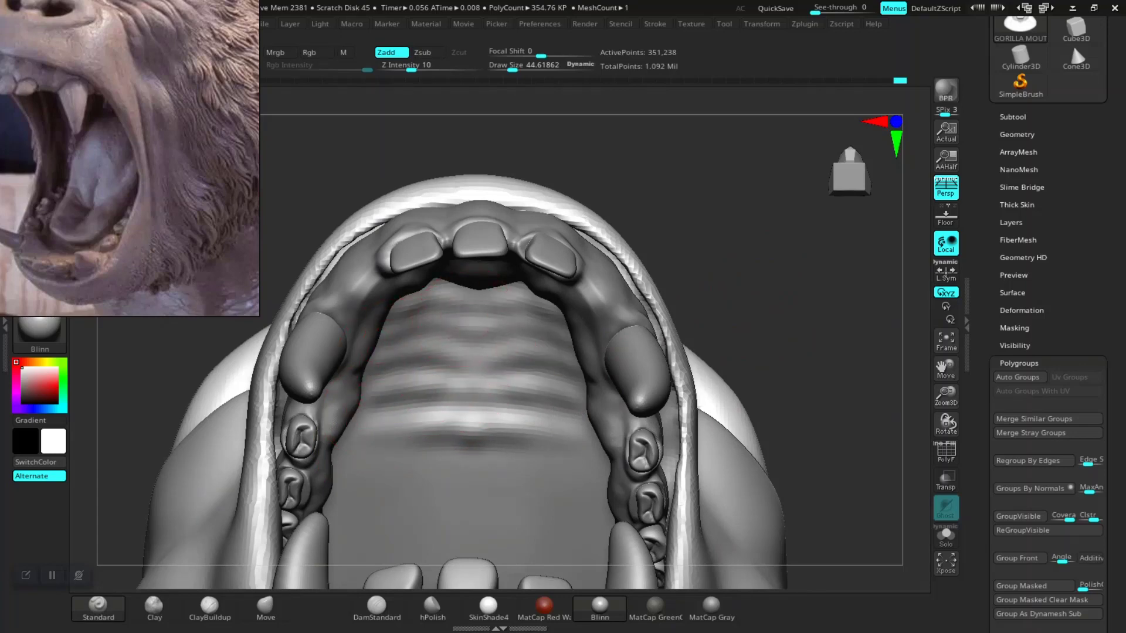
# - Solo the mouth subtool and add two more wavy ridges on the lower palate
pyautogui.moveTo(610, 270); pyautogui.dragTo(463, 276, button='right')
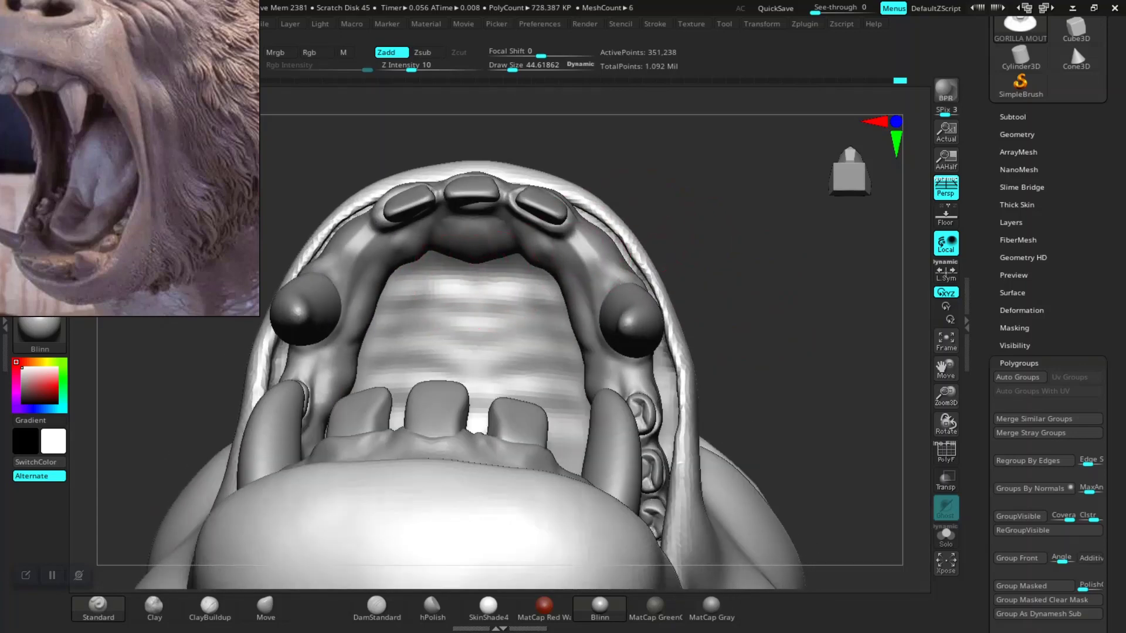
pyautogui.moveTo(754, 227)
pyautogui.keyDown('alt'); pyautogui.mouseDown(button='right')
pyautogui.moveTo(635, 243)
pyautogui.moveTo(649, 390)
pyautogui.mouseUp(button='right'); pyautogui.keyUp('alt')
pyautogui.moveTo(717, 372)
pyautogui.keyDown('ctrl'); pyautogui.mouseDown(button='right')
pyautogui.moveTo(789, 415)
pyautogui.moveTo(458, 373)
pyautogui.mouseUp(button='right'); pyautogui.keyUp('ctrl')
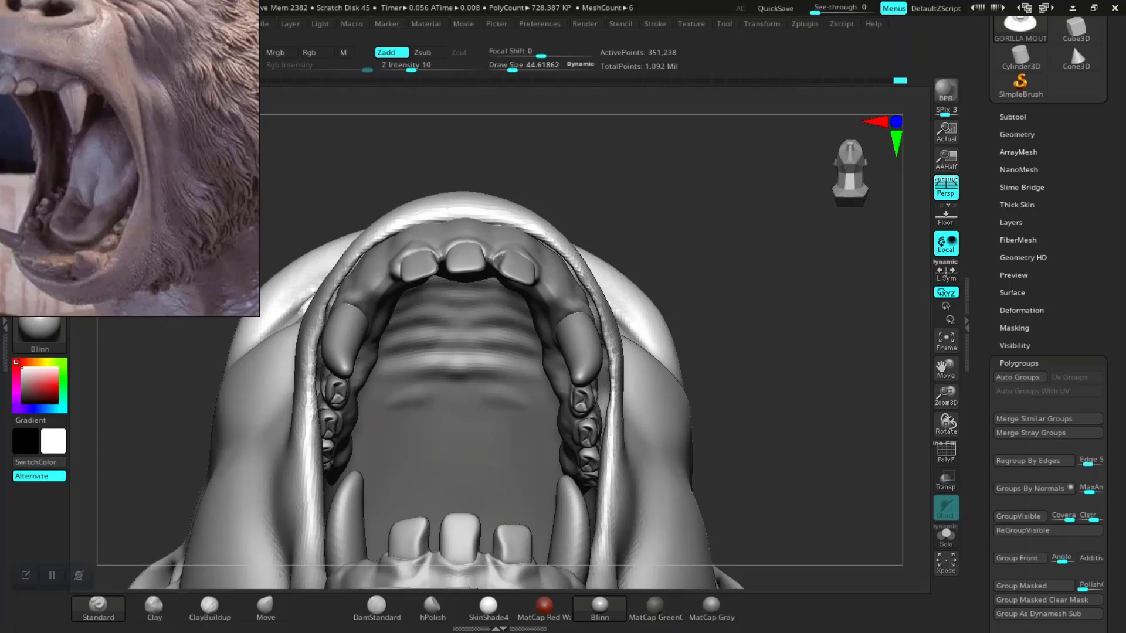
pyautogui.keyDown('ctrl'); pyautogui.keyDown('shift'); pyautogui.click(449, 405); pyautogui.keyUp('shift'); pyautogui.keyUp('ctrl')
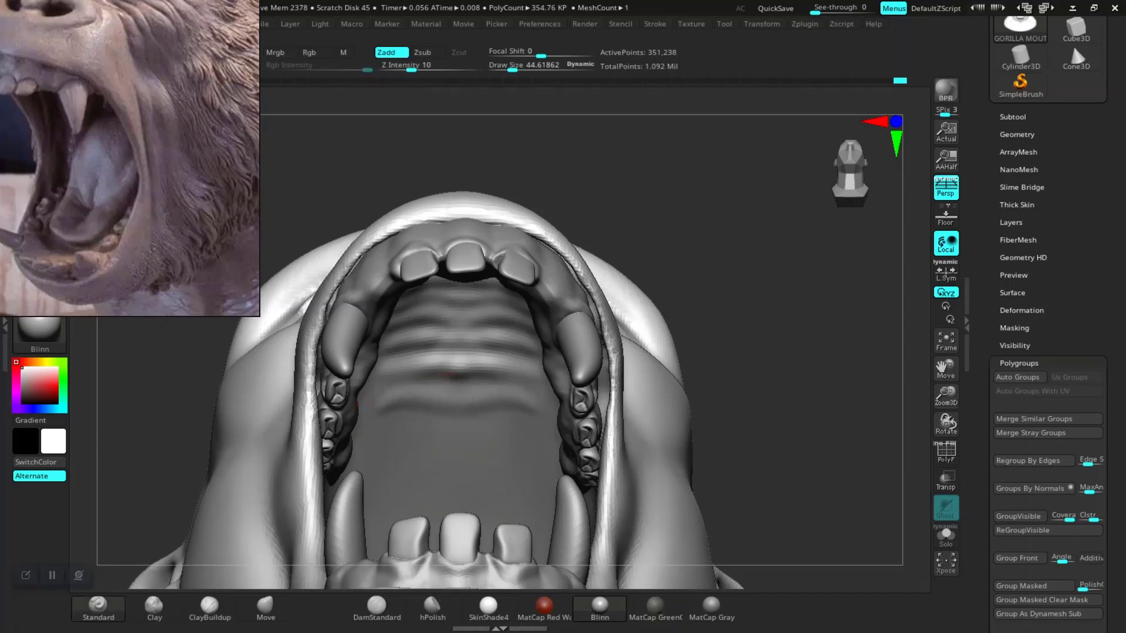
pyautogui.moveTo(386, 426); pyautogui.dragTo(446, 425)
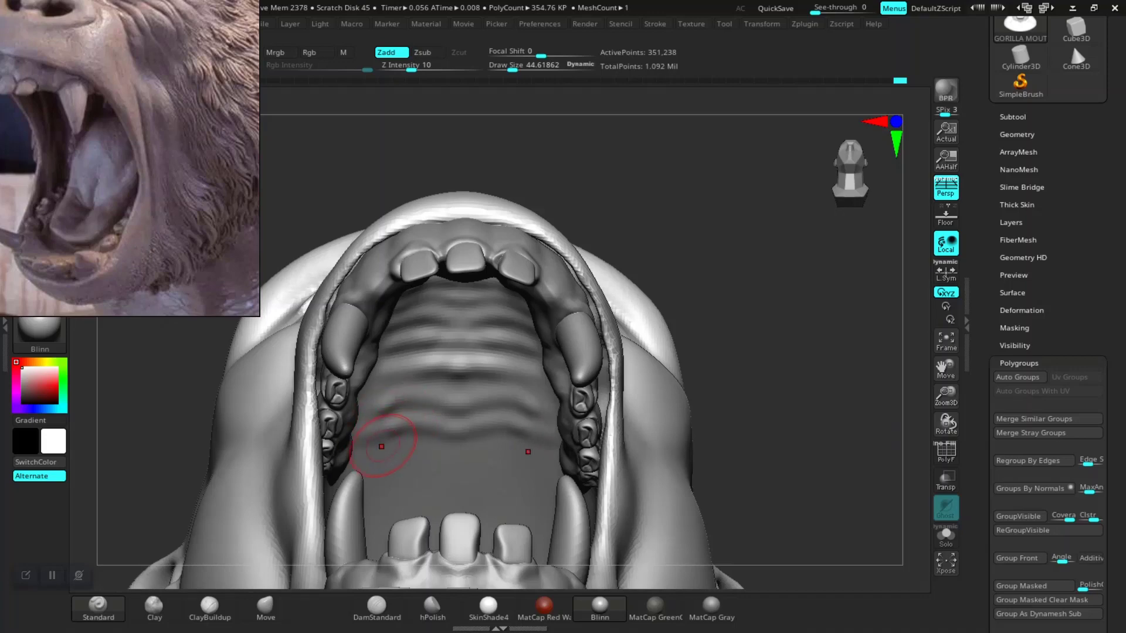
pyautogui.moveTo(368, 451); pyautogui.dragTo(455, 450)
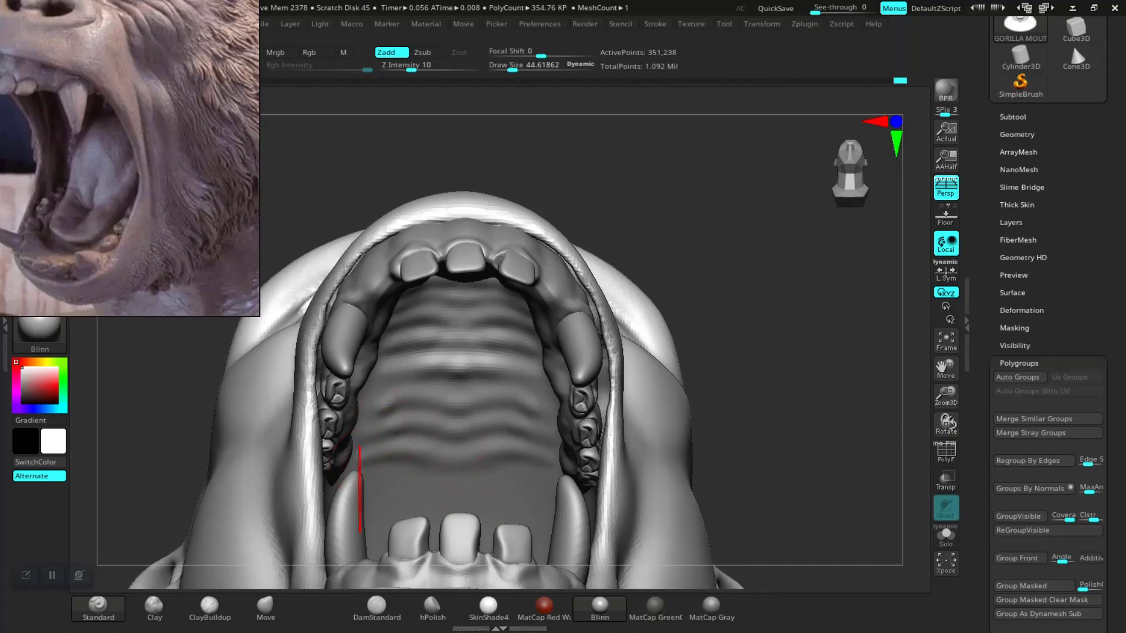
# - Add three more wavy palate ridges, then turn off Solo to show the whole bust
pyautogui.moveTo(563, 480); pyautogui.dragTo(563, 411, button='right')
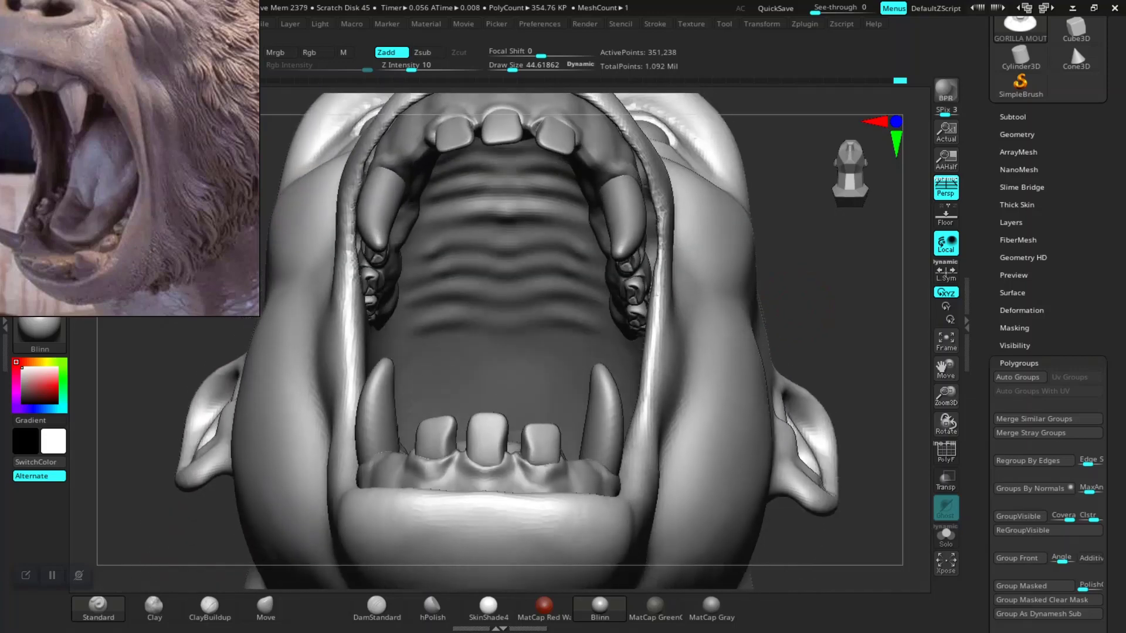
pyautogui.moveTo(446, 381); pyautogui.dragTo(447, 359, button='right')
pyautogui.moveTo(433, 321); pyautogui.dragTo(522, 329)
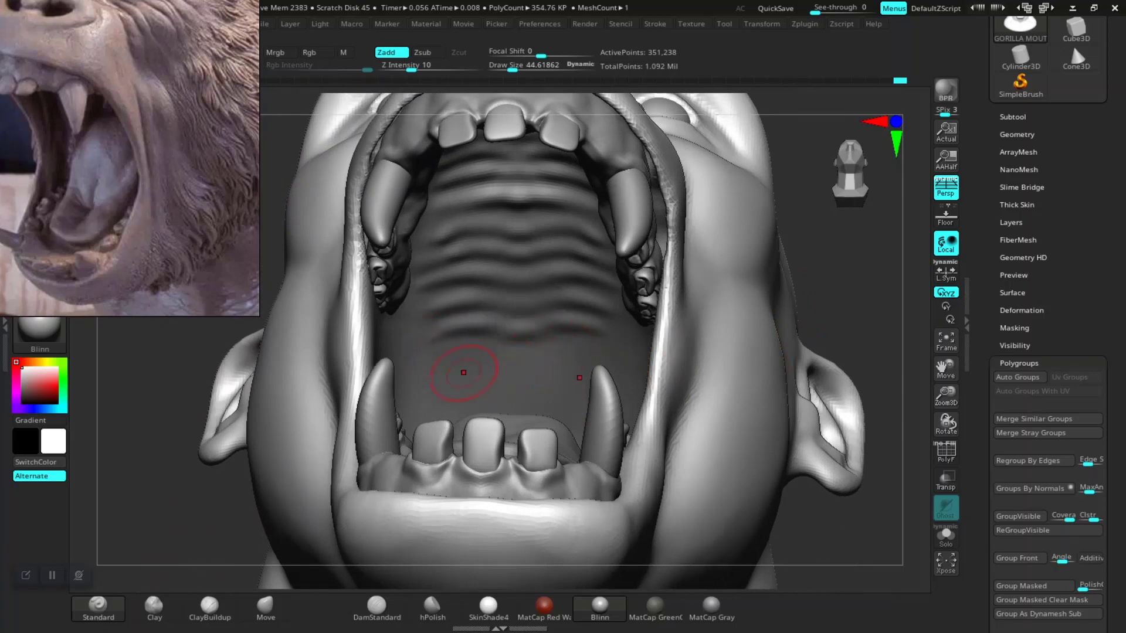
pyautogui.moveTo(443, 361); pyautogui.dragTo(505, 350)
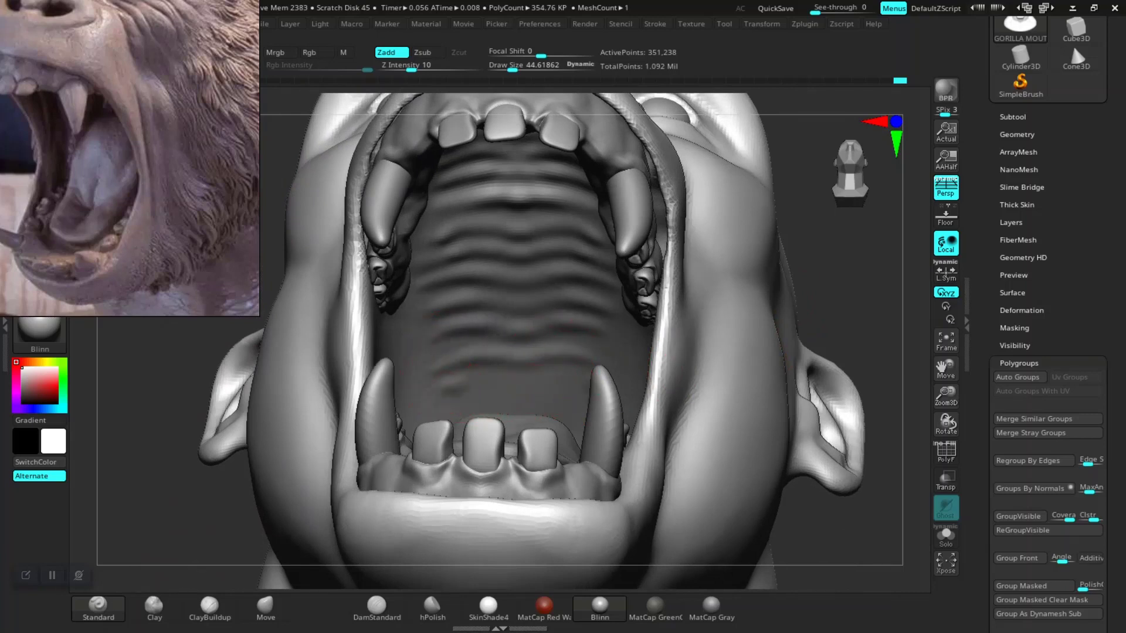
pyautogui.moveTo(487, 392); pyautogui.dragTo(561, 399)
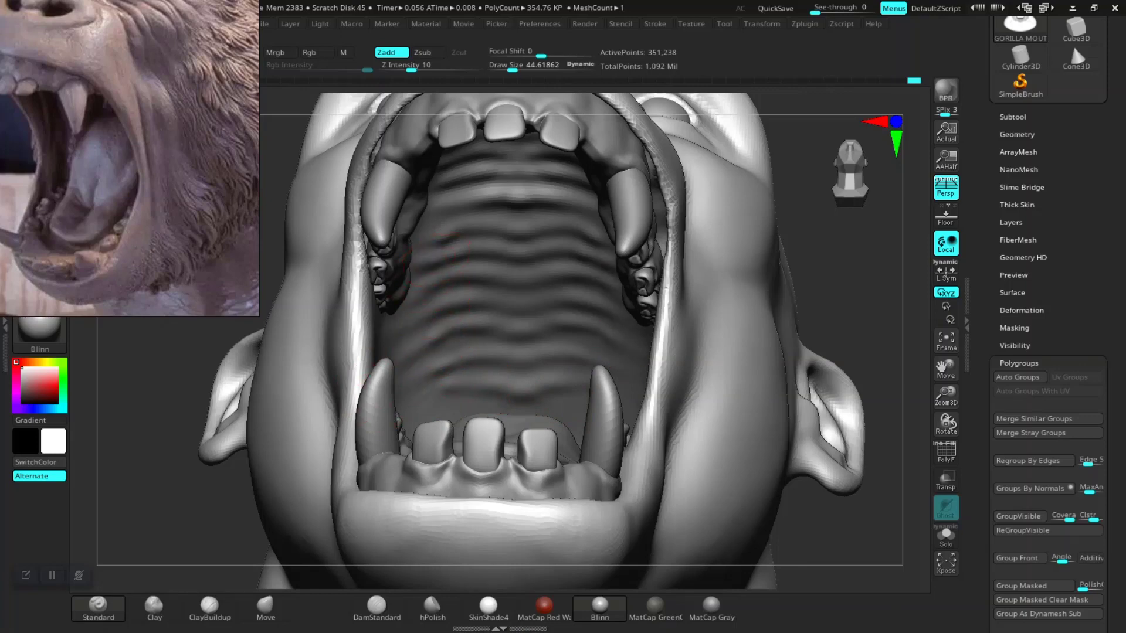
pyautogui.moveTo(190, 513); pyautogui.dragTo(457, 344)
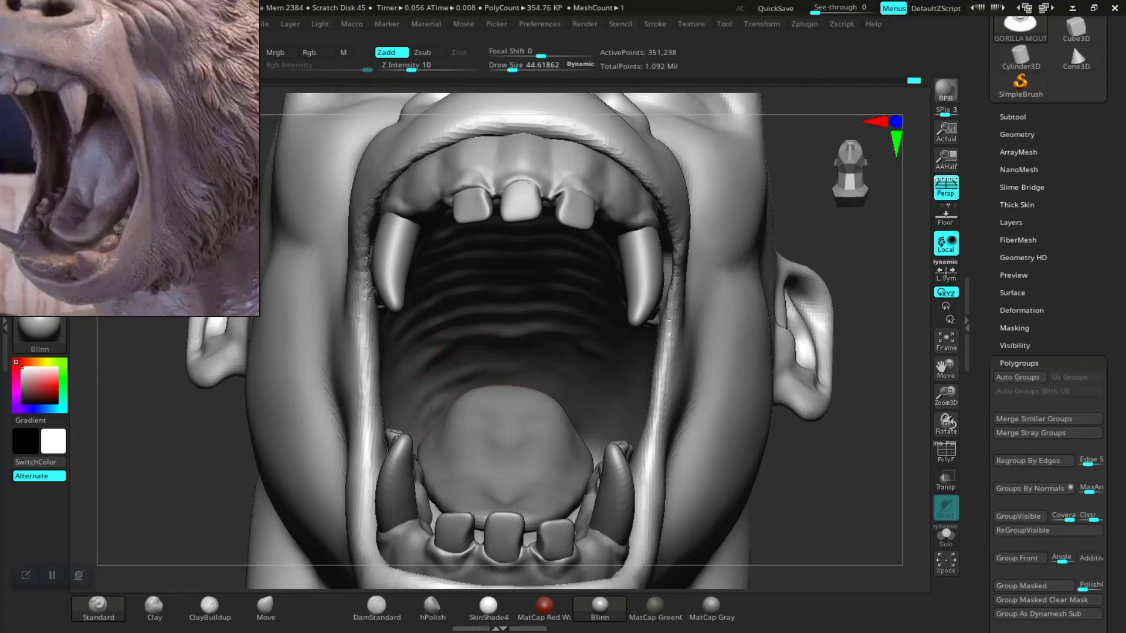
pyautogui.press('f')
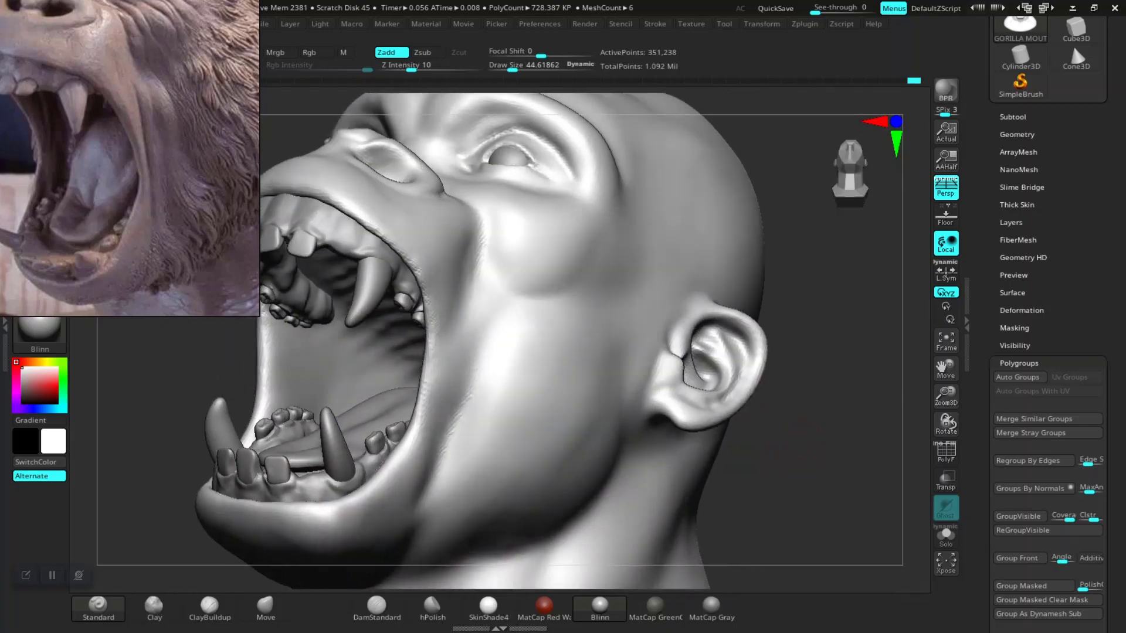
# - Enlarge the brush and orbit to a frontal close-up inside the mouth
pyautogui.moveTo(773, 414)
pyautogui.mouseDown()
pyautogui.moveTo(255, 448)
pyautogui.moveTo(386, 378)
pyautogui.mouseUp()
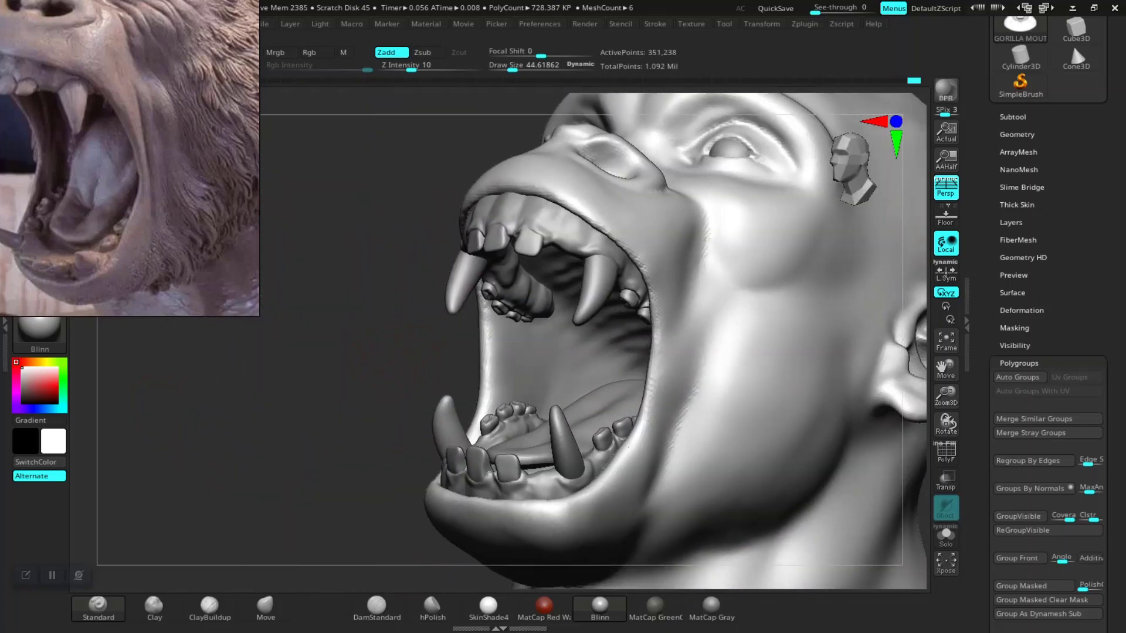
pyautogui.press('space')
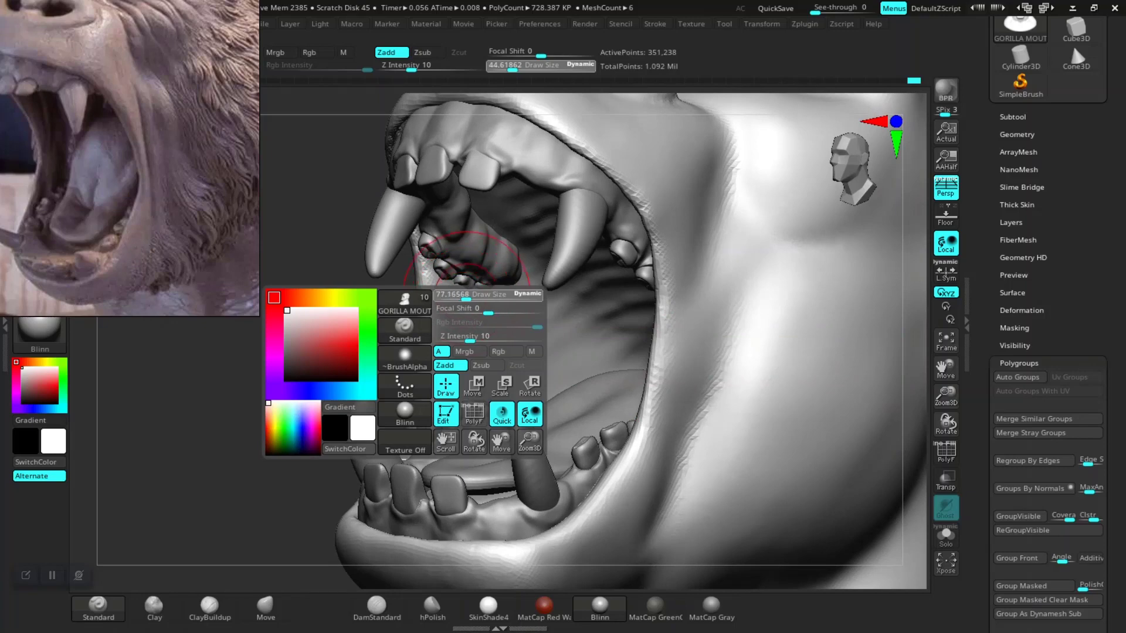
pyautogui.moveTo(467, 298); pyautogui.dragTo(471, 297)
pyautogui.moveTo(352, 281)
pyautogui.mouseDown()
pyautogui.moveTo(327, 352)
pyautogui.moveTo(481, 337)
pyautogui.mouseUp()
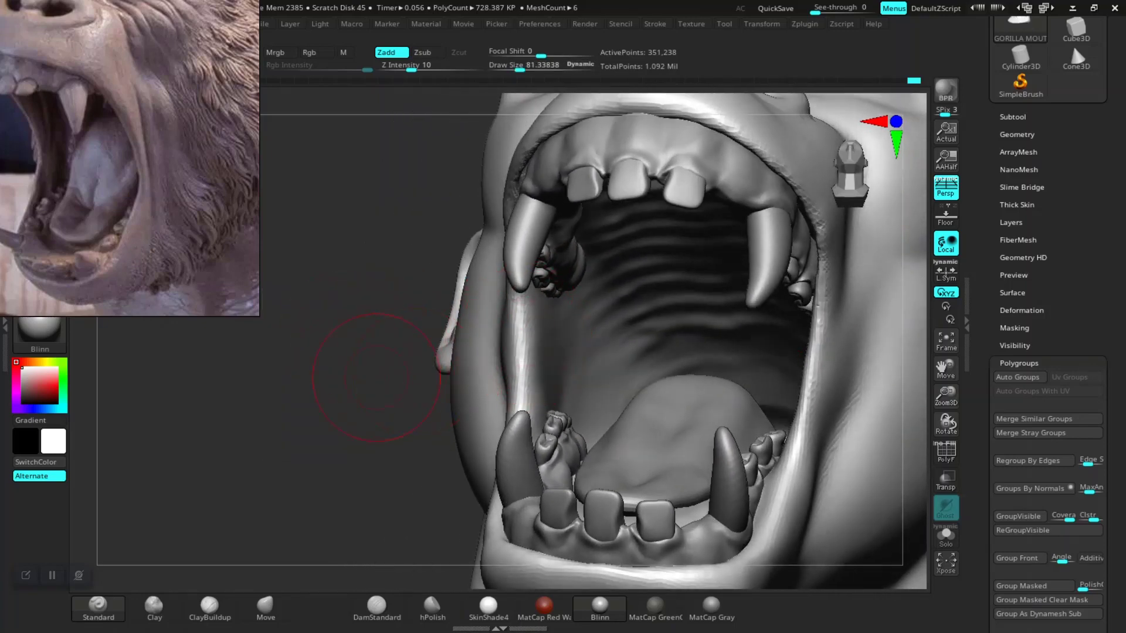
pyautogui.keyDown('alt'); pyautogui.moveTo(376, 378); pyautogui.dragTo(348, 437); pyautogui.keyUp('alt')
pyautogui.moveTo(286, 563); pyautogui.dragTo(311, 405)
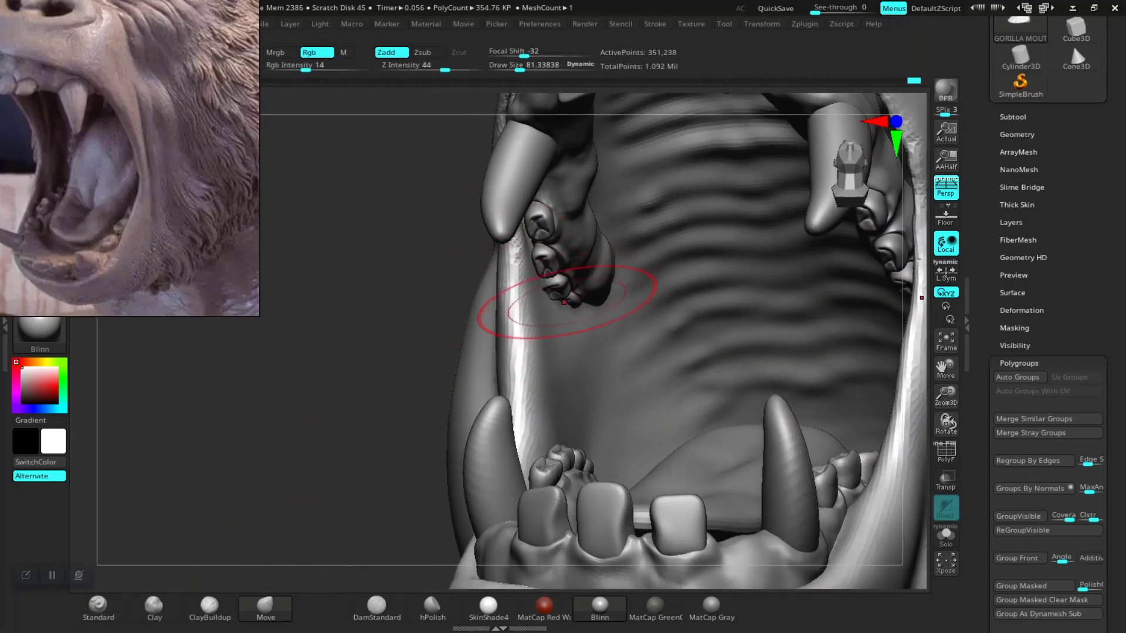
pyautogui.moveTo(445, 378); pyautogui.dragTo(452, 340)
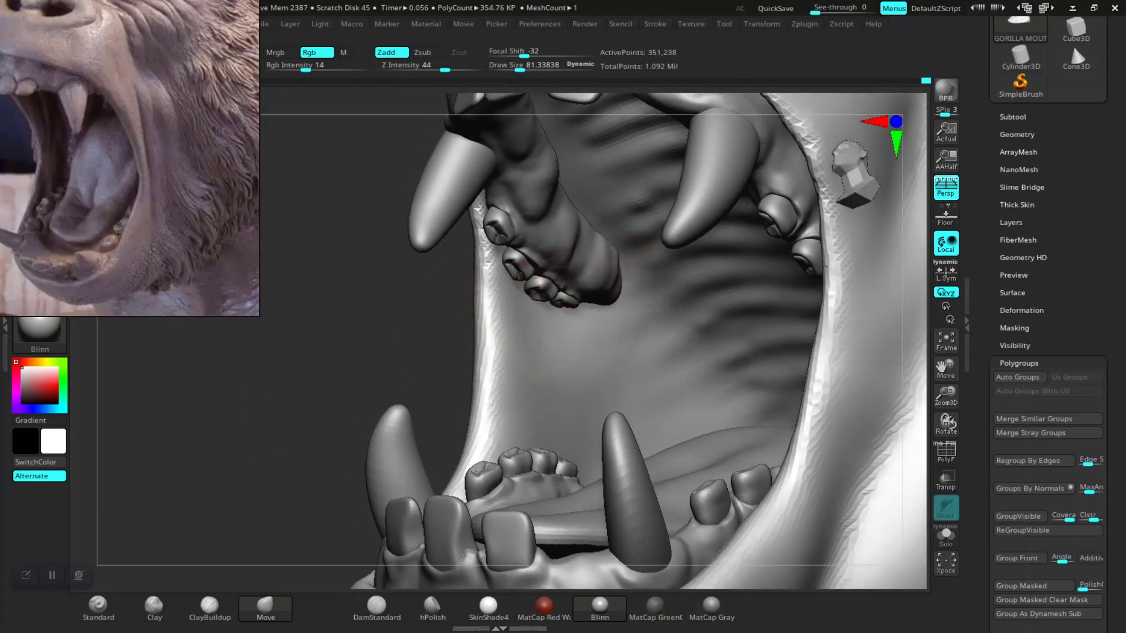
pyautogui.moveTo(357, 359); pyautogui.dragTo(531, 294)
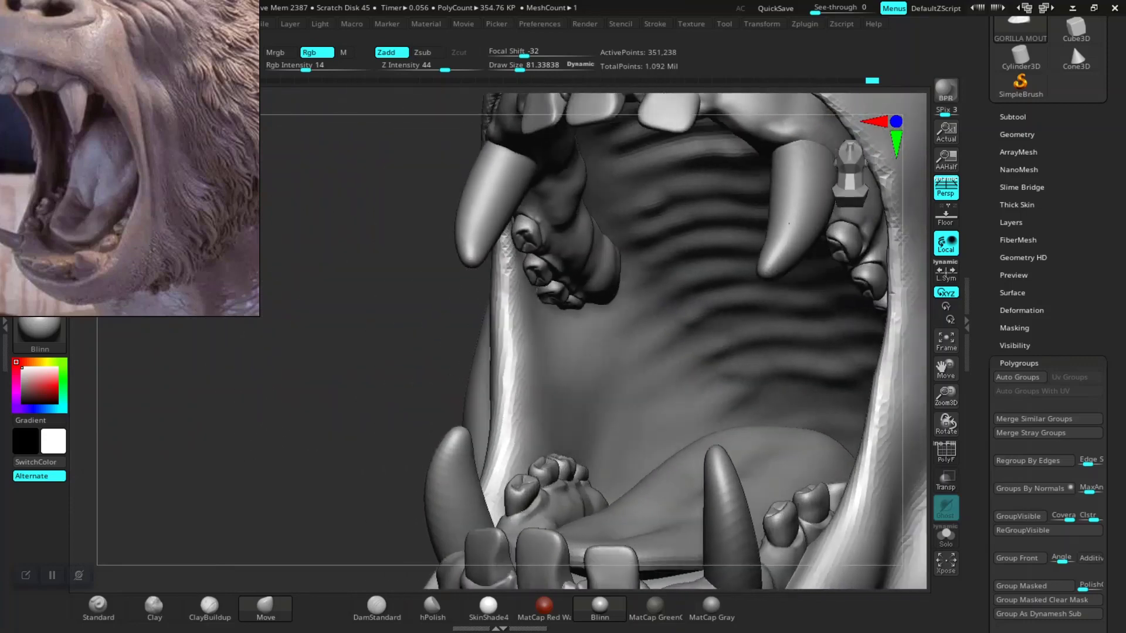
pyautogui.moveTo(457, 314)
pyautogui.mouseDown()
pyautogui.moveTo(405, 317)
pyautogui.moveTo(402, 396)
pyautogui.mouseUp()
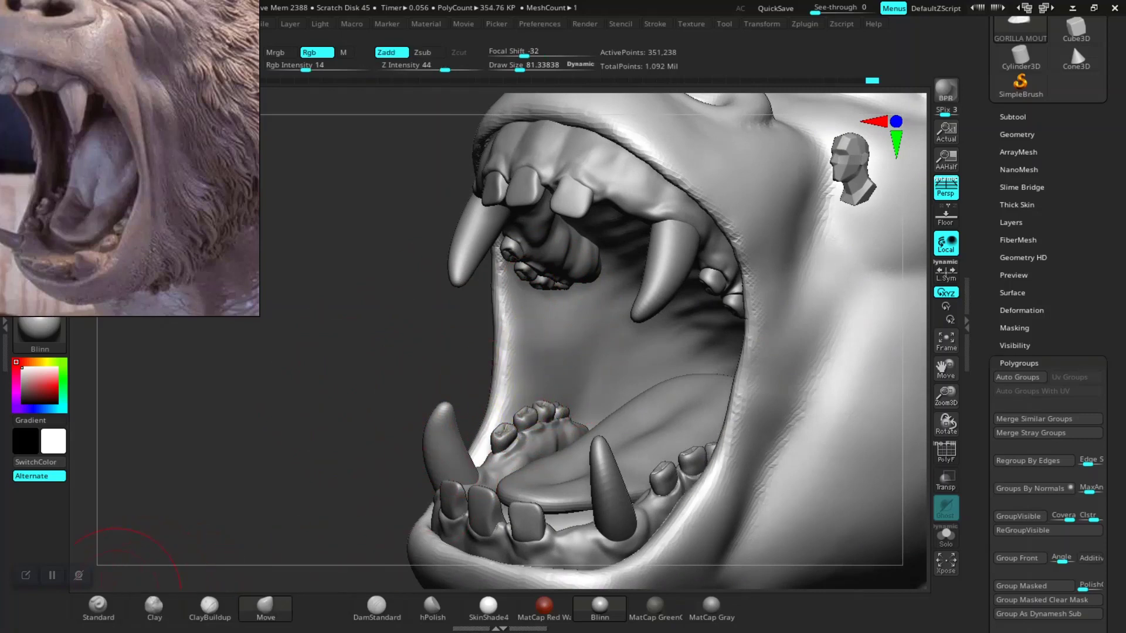
# - Sculpt over the throat and tongue with the Standard brush, then pull back to the full head
pyautogui.click(99, 607)
pyautogui.moveTo(394, 390); pyautogui.dragTo(499, 410)
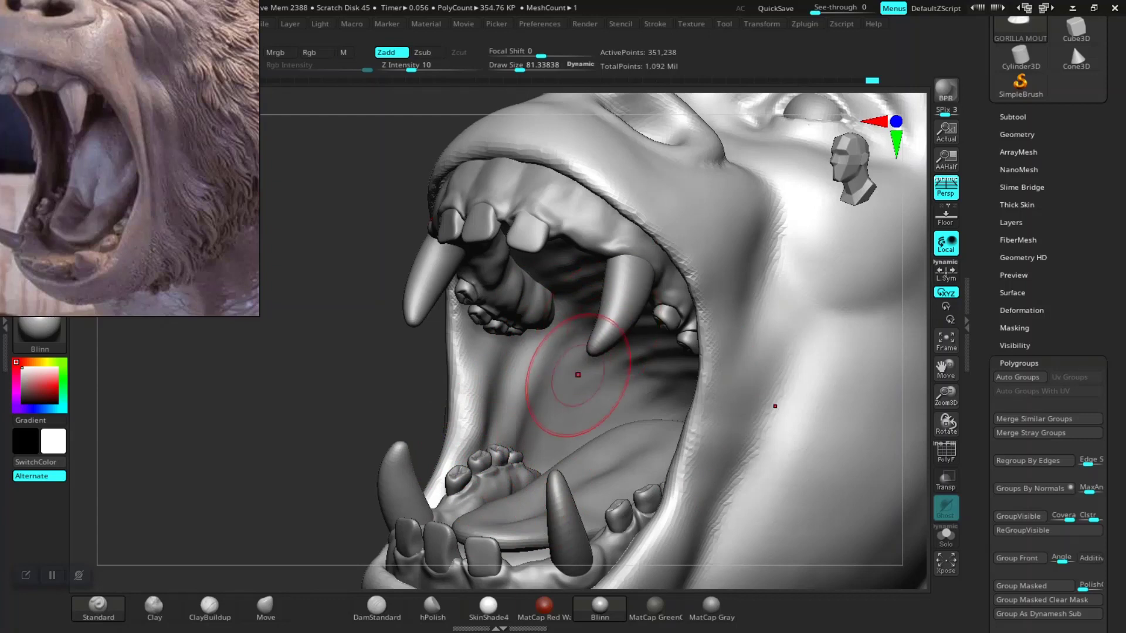
pyautogui.moveTo(541, 414); pyautogui.dragTo(551, 422)
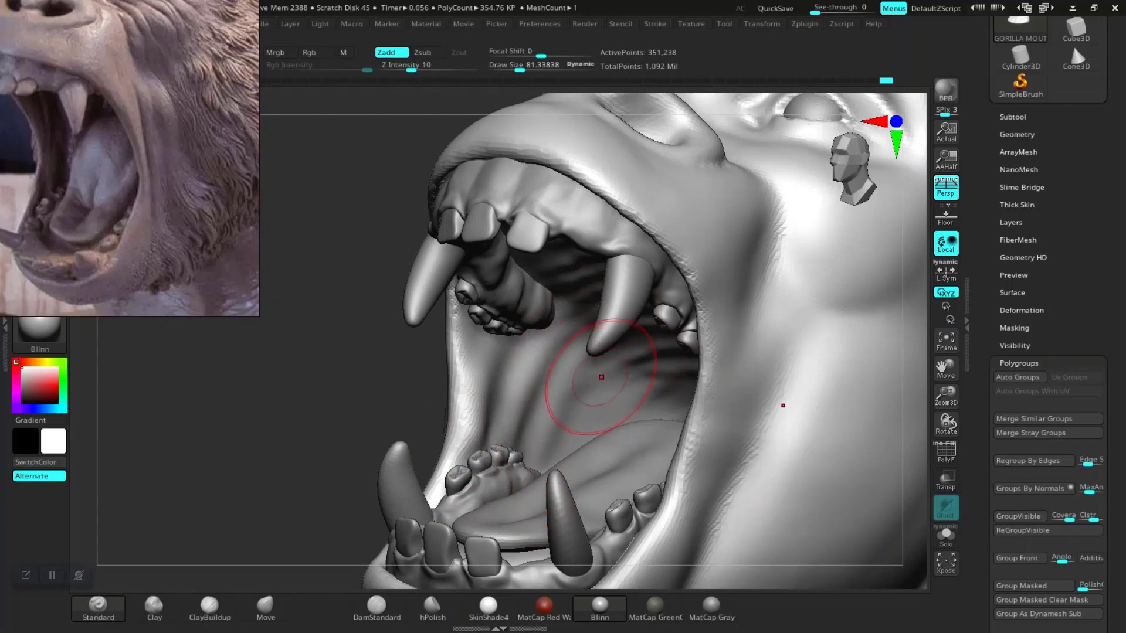
pyautogui.moveTo(624, 418); pyautogui.dragTo(528, 470)
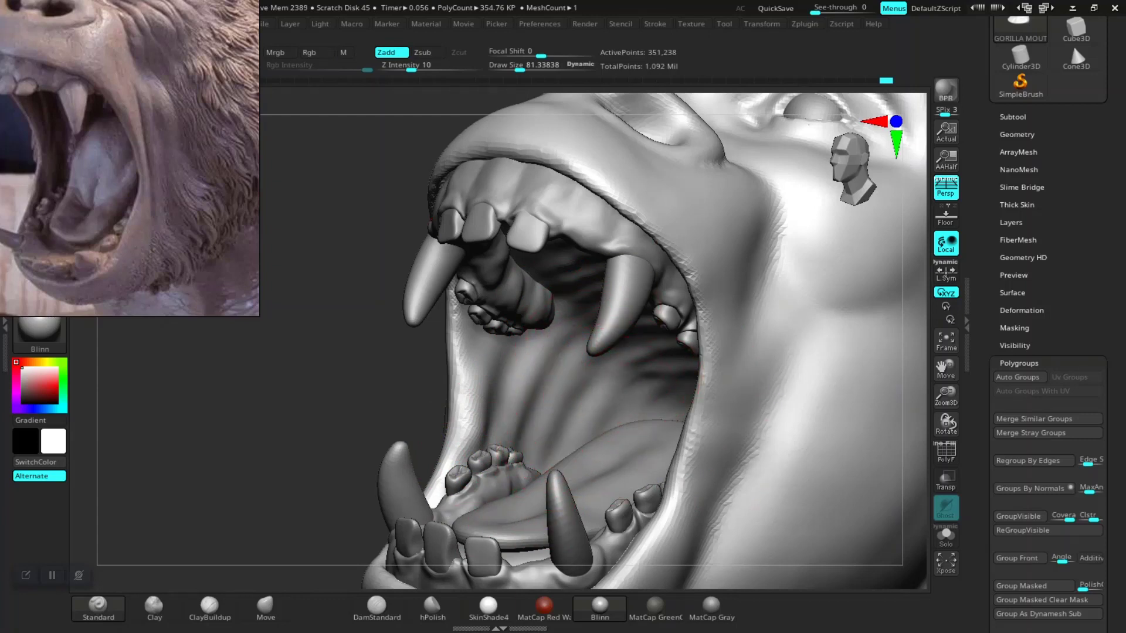
pyautogui.moveTo(297, 456); pyautogui.dragTo(679, 453)
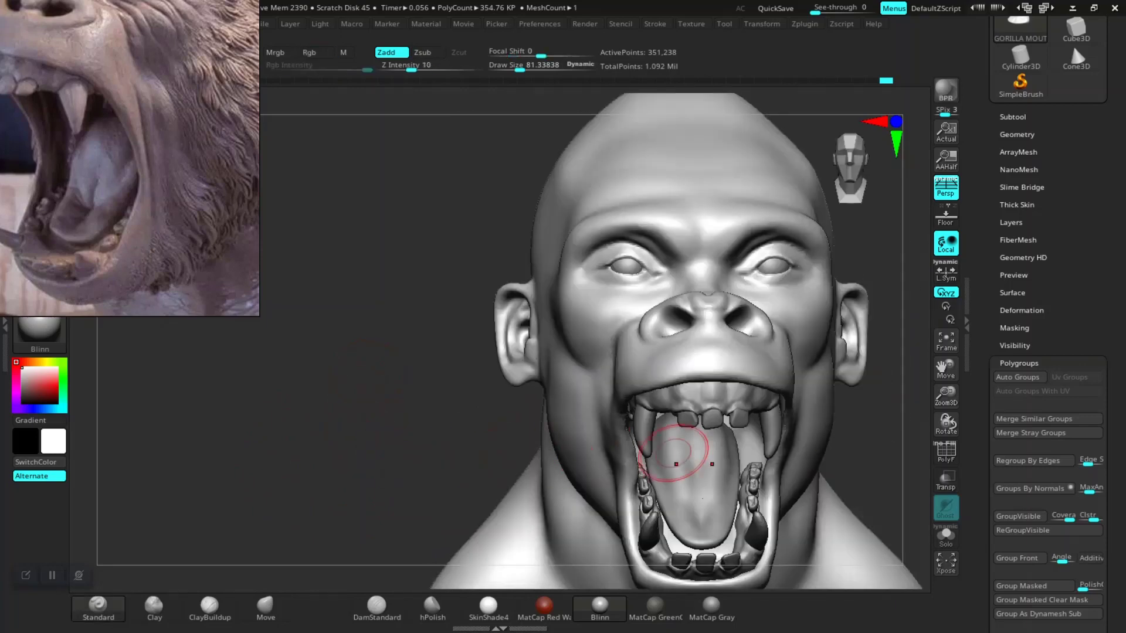
pyautogui.moveTo(417, 455)
pyautogui.mouseDown()
pyautogui.moveTo(758, 478)
pyautogui.moveTo(634, 415)
pyautogui.moveTo(609, 421)
pyautogui.moveTo(783, 456)
pyautogui.mouseUp()
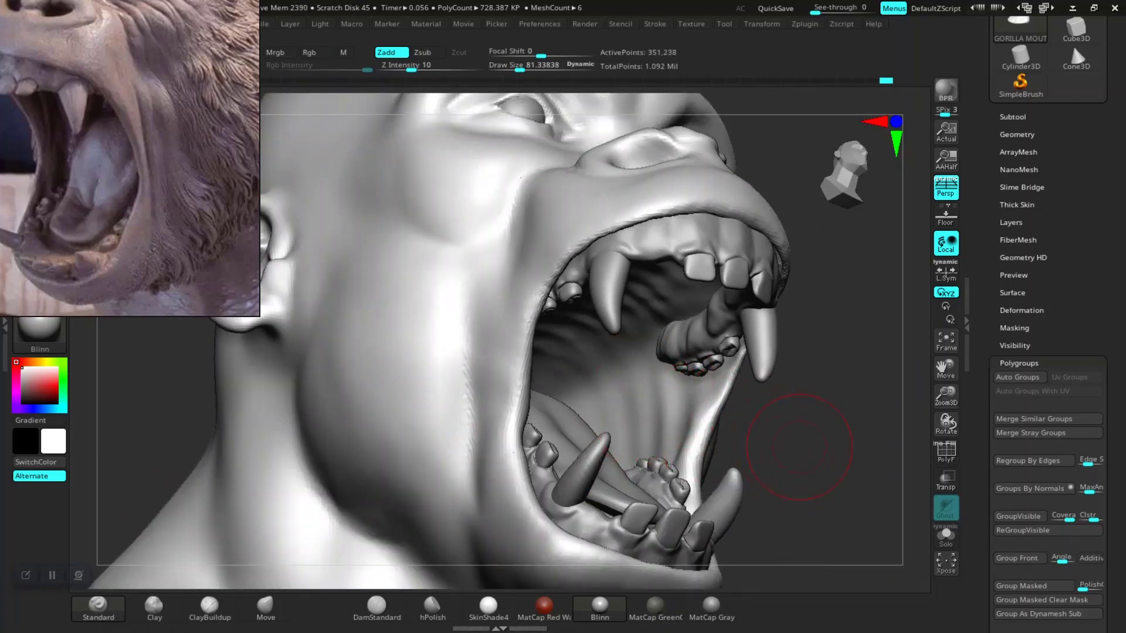
pyautogui.moveTo(626, 409); pyautogui.dragTo(604, 402)
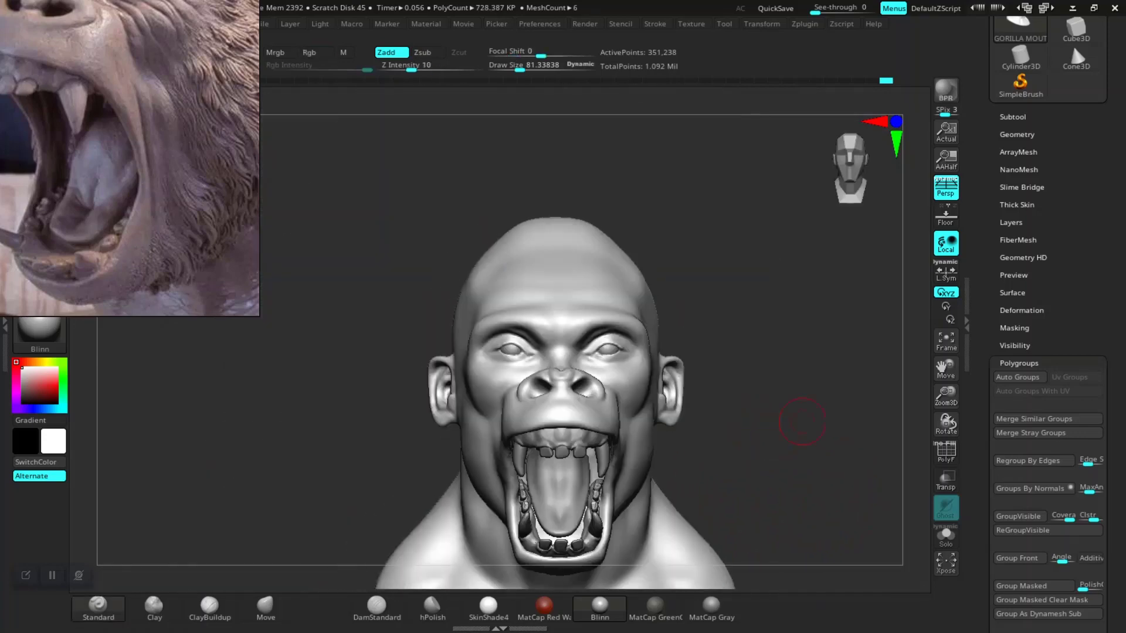
pyautogui.moveTo(802, 422)
pyautogui.keyDown('alt'); pyautogui.mouseDown()
pyautogui.moveTo(766, 448)
pyautogui.moveTo(762, 422)
pyautogui.moveTo(804, 458)
pyautogui.moveTo(756, 402)
pyautogui.mouseUp(); pyautogui.keyUp('alt')
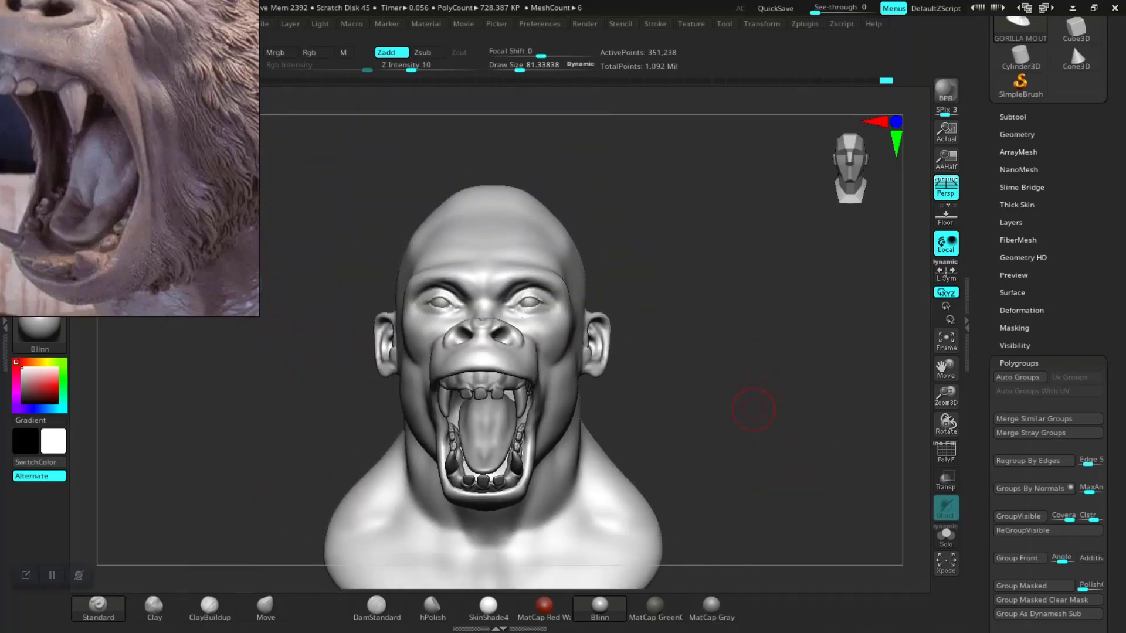
pyautogui.moveTo(745, 432); pyautogui.dragTo(720, 390)
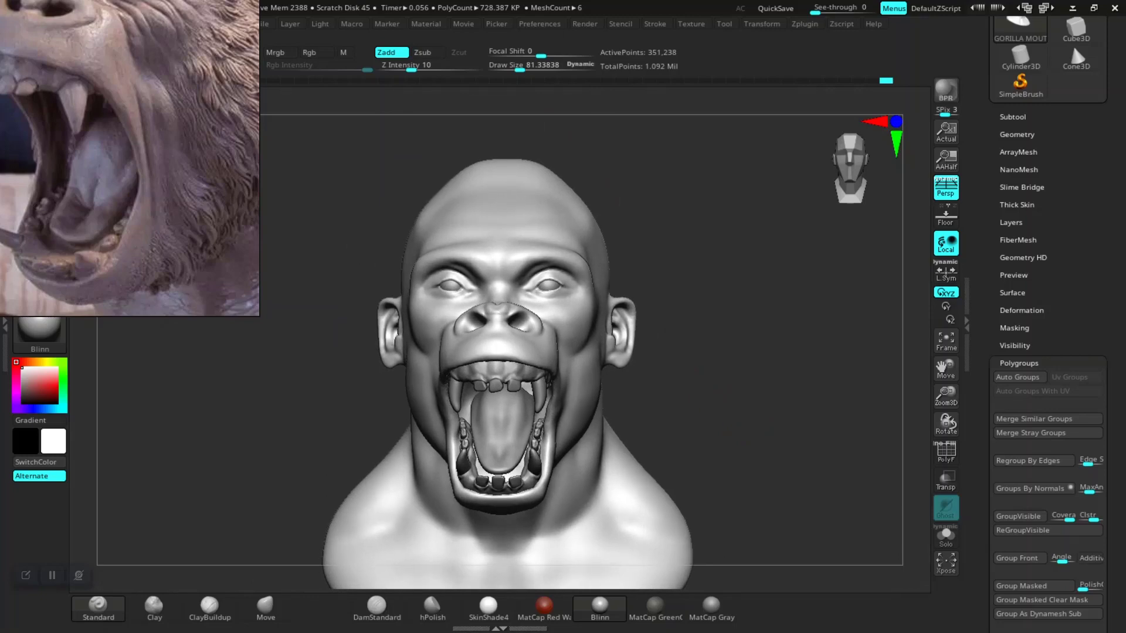
pyautogui.moveTo(719, 415)
pyautogui.keyDown('alt'); pyautogui.mouseDown()
pyautogui.moveTo(750, 298)
pyautogui.moveTo(692, 304)
pyautogui.moveTo(729, 382)
pyautogui.mouseUp(); pyautogui.keyUp('alt')
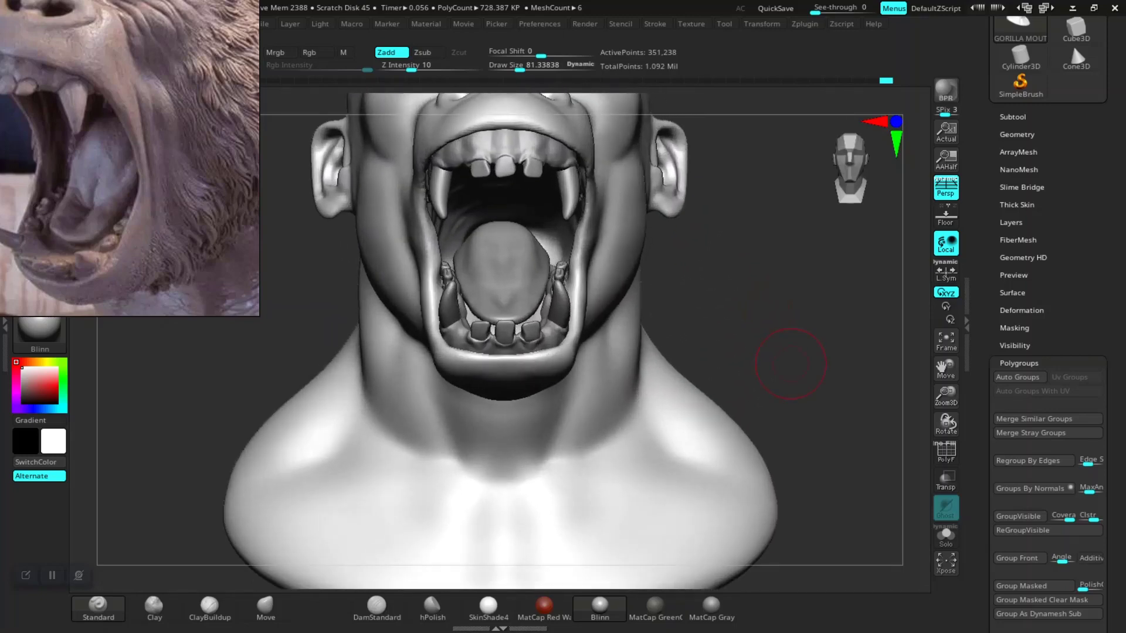
# - Set Draw Size to about 99 and sculpt a stroke on the neck
pyautogui.press('space')
pyautogui.moveTo(650, 343); pyautogui.dragTo(569, 369)
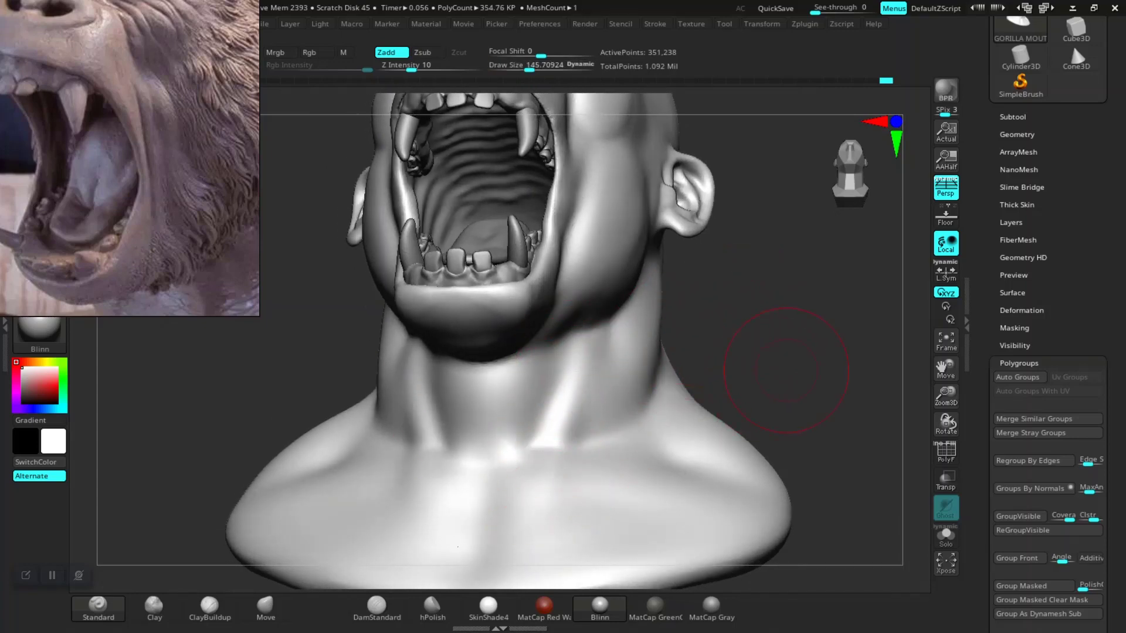
pyautogui.moveTo(791, 339); pyautogui.dragTo(616, 422)
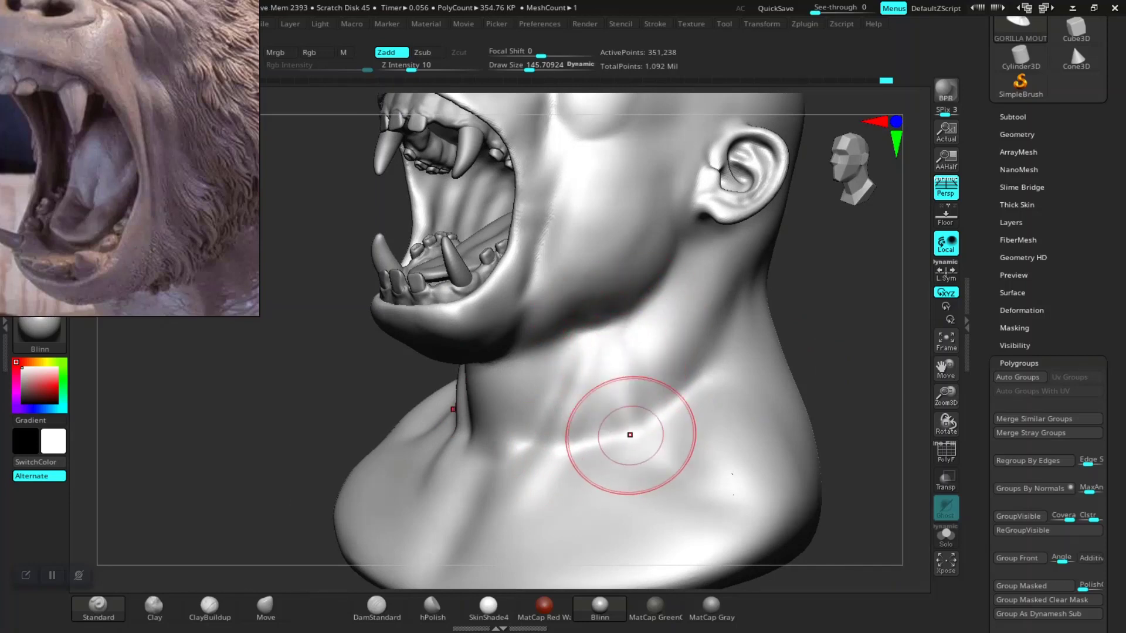
pyautogui.press('space')
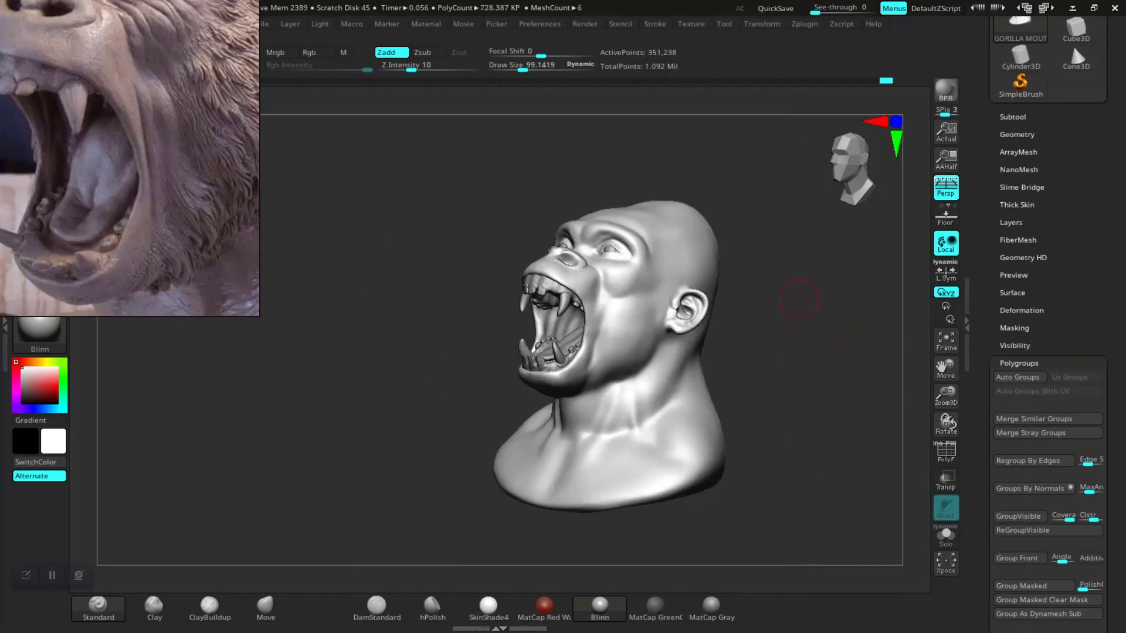
pyautogui.moveTo(763, 338); pyautogui.dragTo(840, 413)
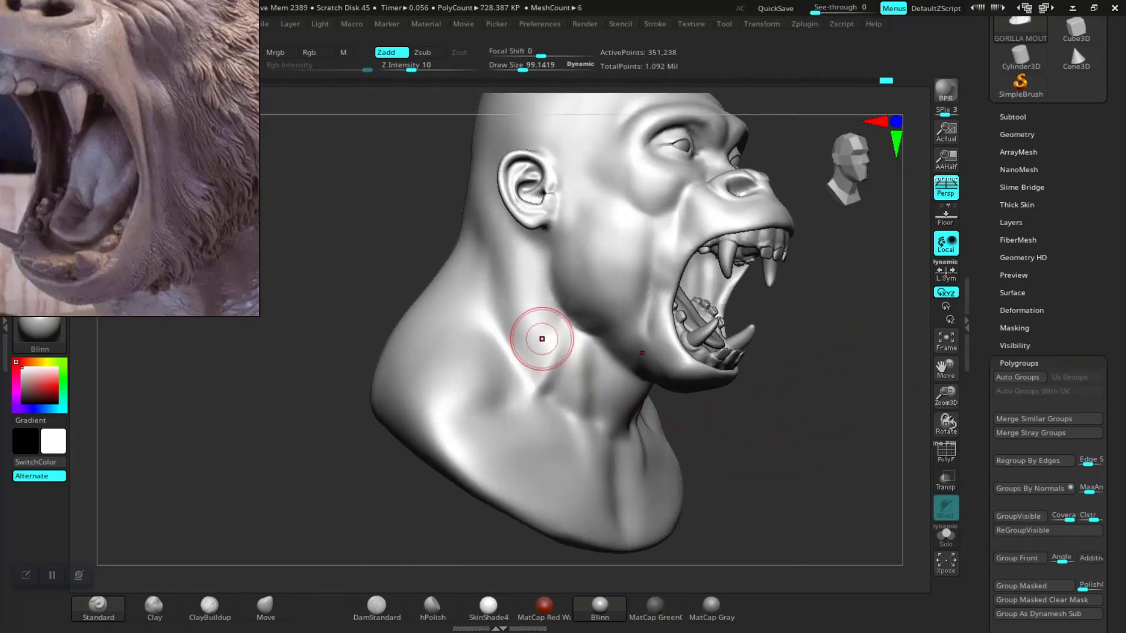
pyautogui.moveTo(526, 403); pyautogui.dragTo(536, 361)
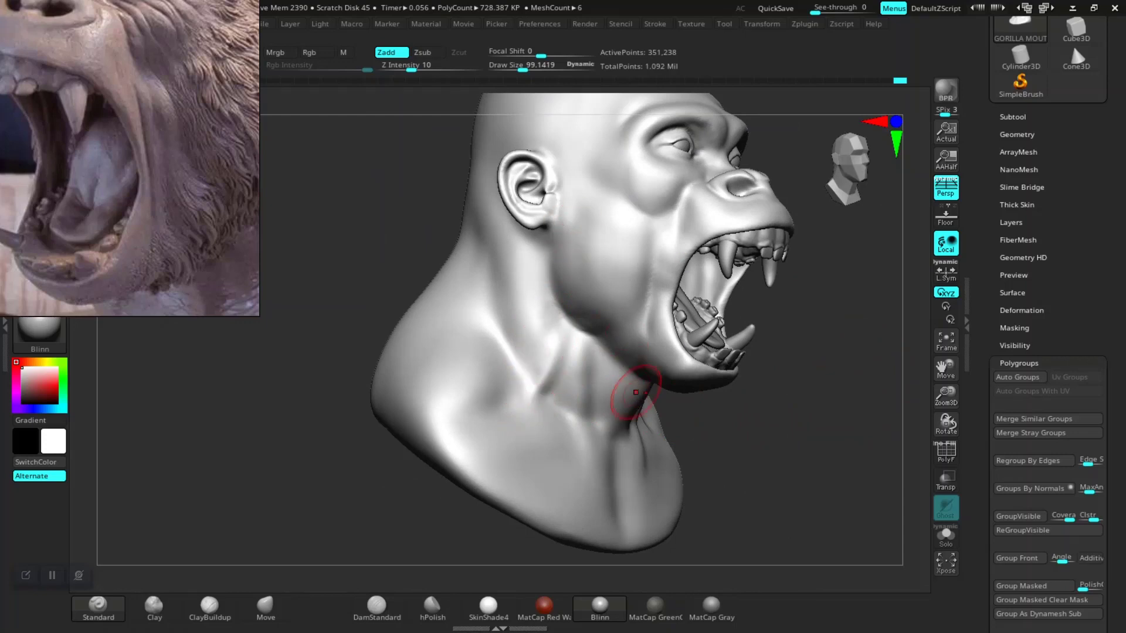
# - Turn the bust to a front view and show the Subtool list
pyautogui.moveTo(779, 420); pyautogui.dragTo(602, 407)
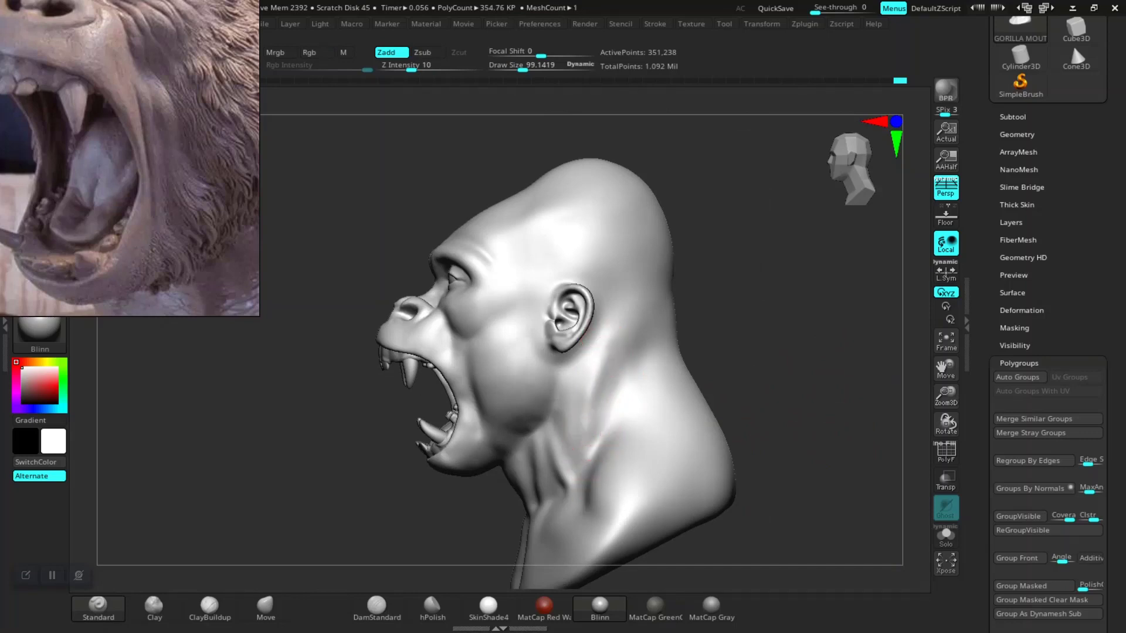
pyautogui.moveTo(591, 465)
pyautogui.mouseDown()
pyautogui.moveTo(688, 412)
pyautogui.moveTo(715, 428)
pyautogui.moveTo(742, 420)
pyautogui.moveTo(740, 380)
pyautogui.mouseUp()
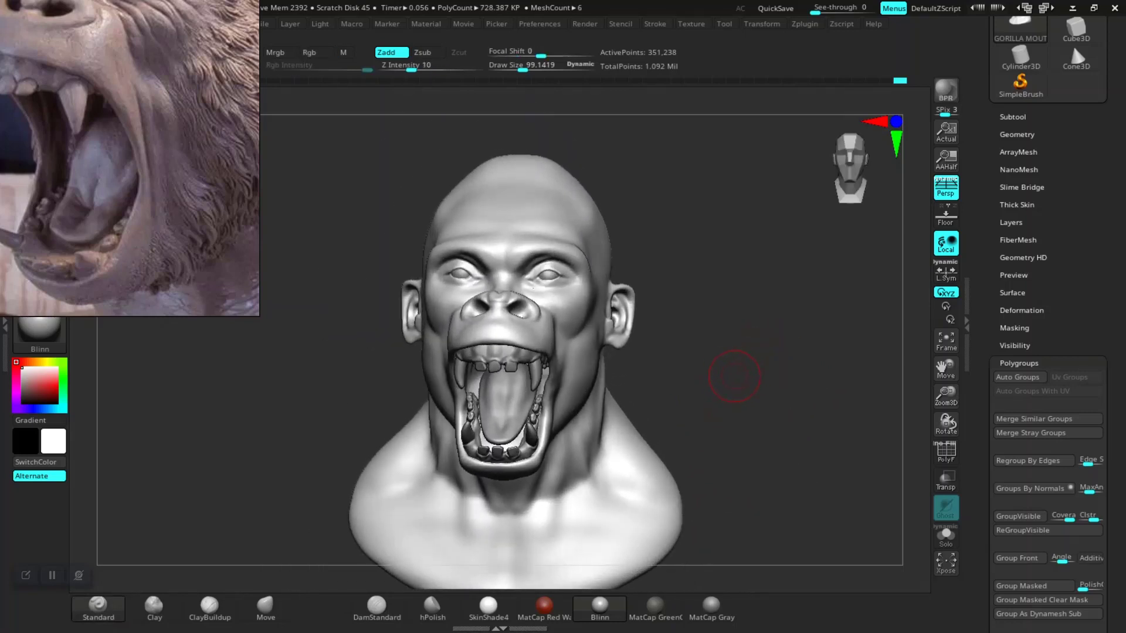
pyautogui.keyDown('alt'); pyautogui.moveTo(720, 404); pyautogui.dragTo(807, 388); pyautogui.keyUp('alt')
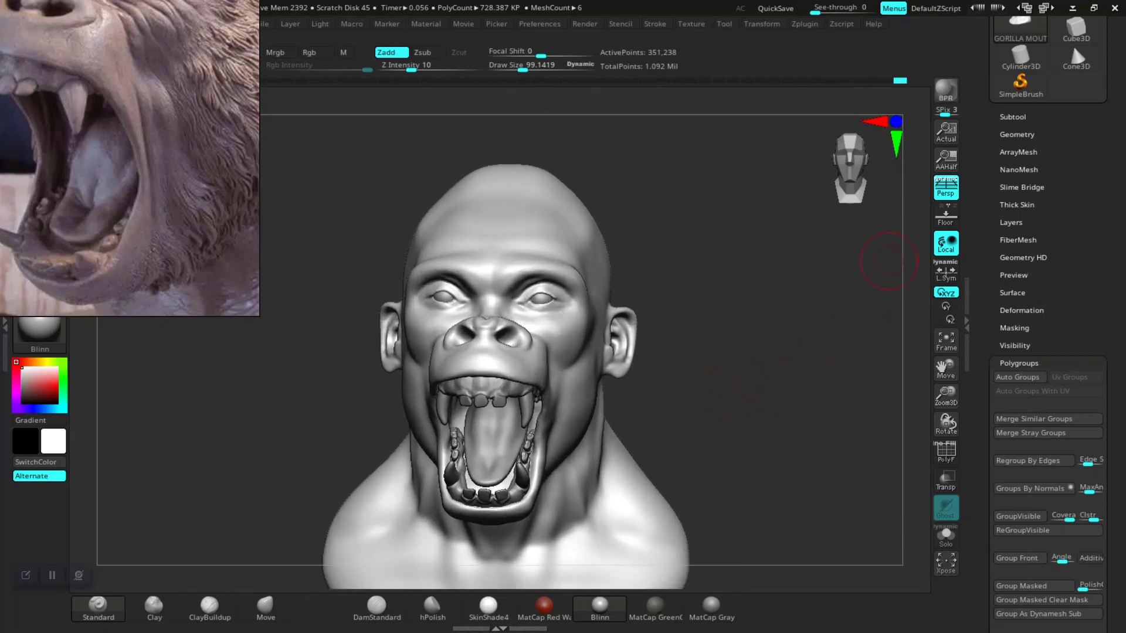
pyautogui.click(1013, 117)
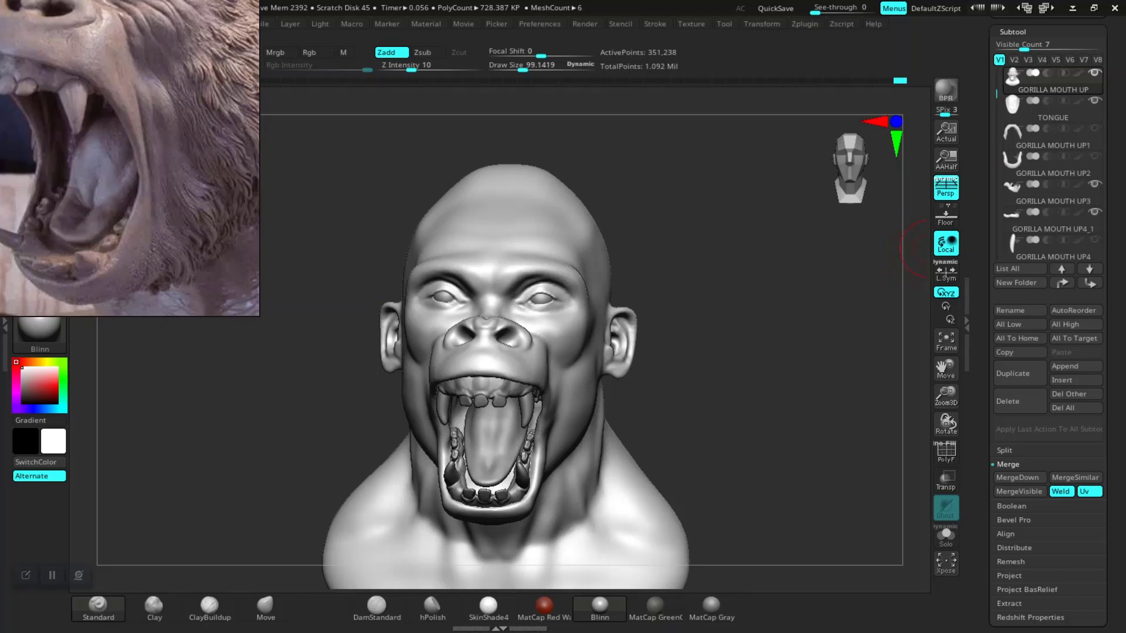
pyautogui.scroll(2, 1050, 146)
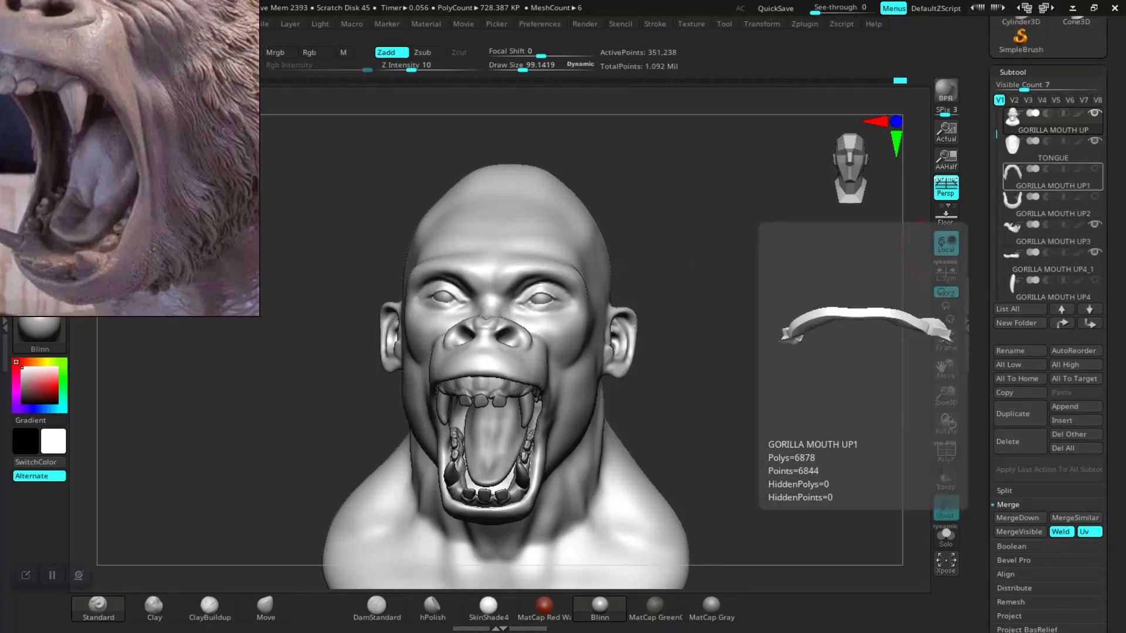
pyautogui.click(1014, 172)
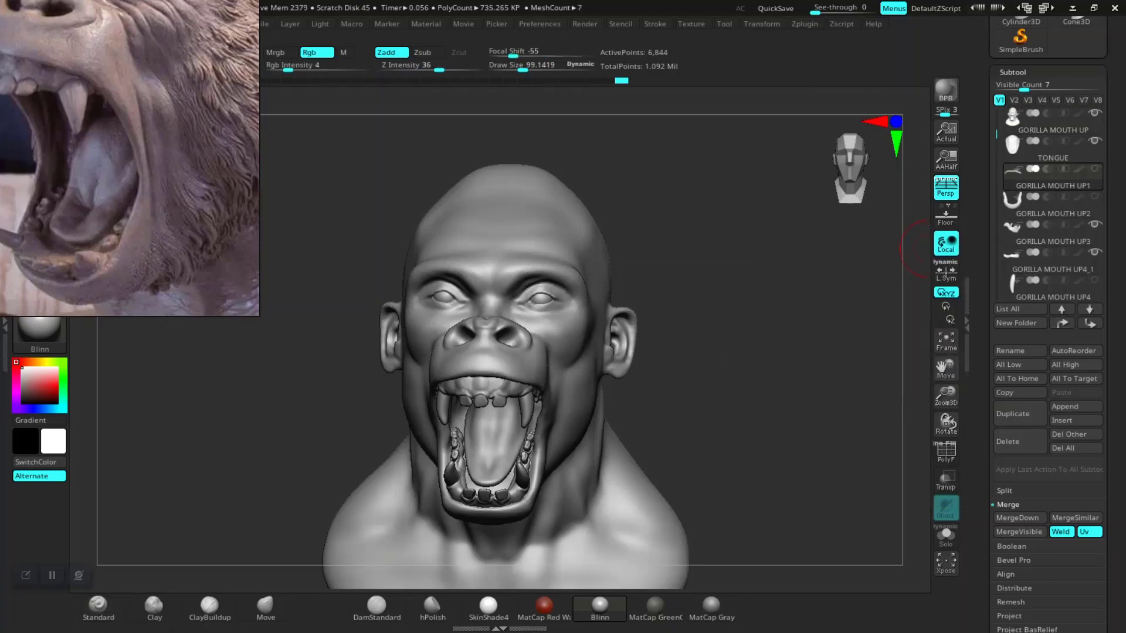
pyautogui.keyDown('shift'); pyautogui.click(1061, 309); pyautogui.keyUp('shift')
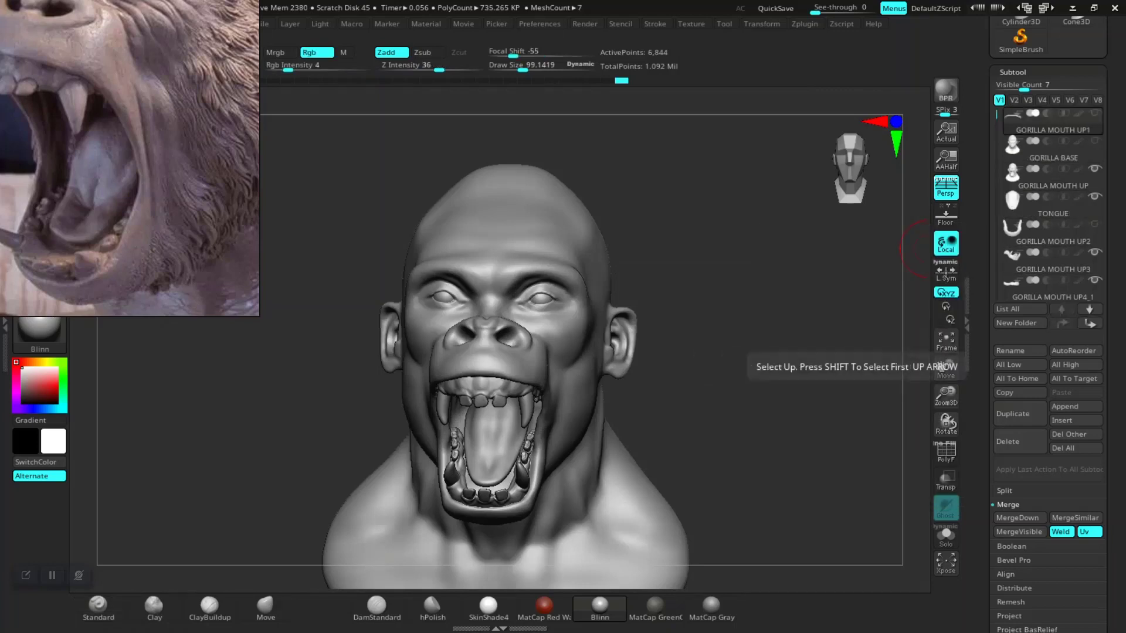
pyautogui.click(1015, 230)
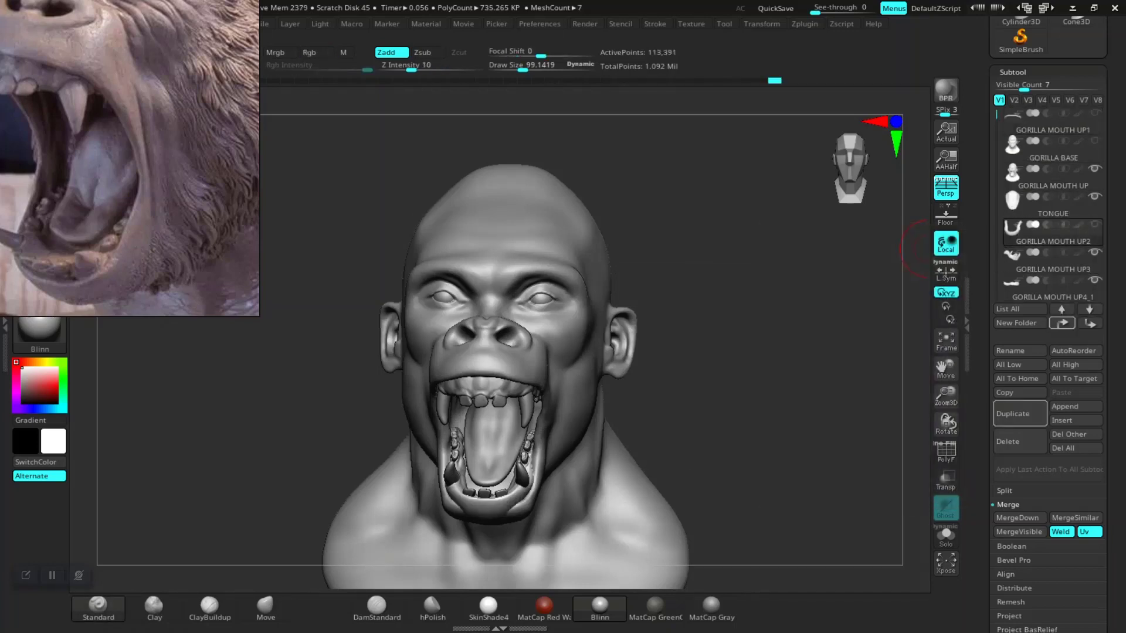
pyautogui.keyDown('shift'); pyautogui.click(1061, 309); pyautogui.keyUp('shift')
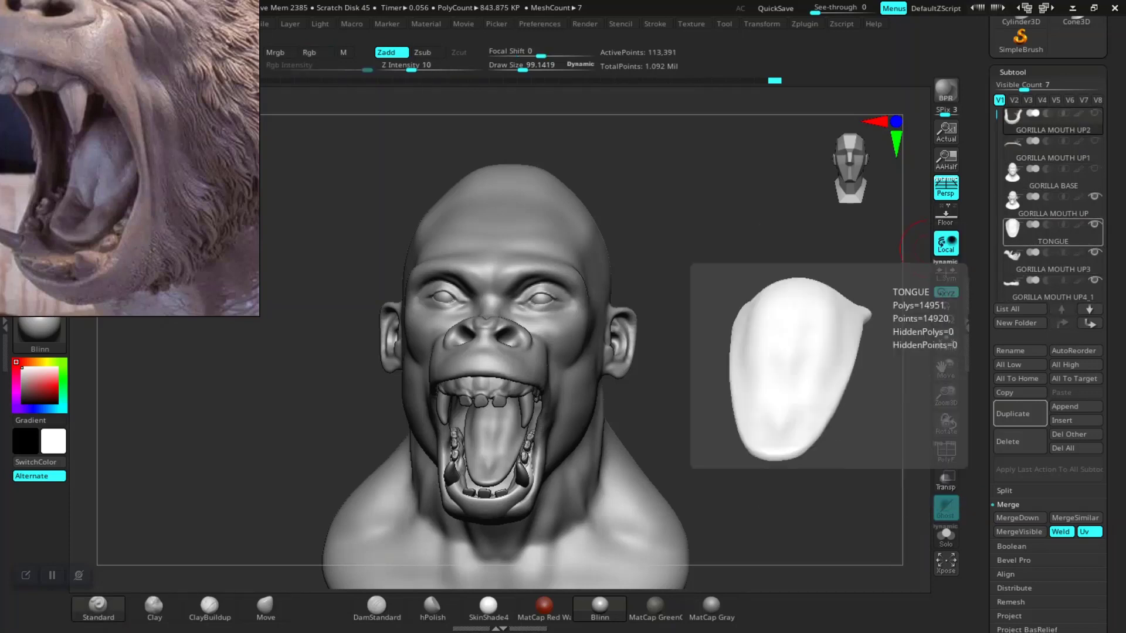
pyautogui.moveTo(997, 115); pyautogui.dragTo(997, 177)
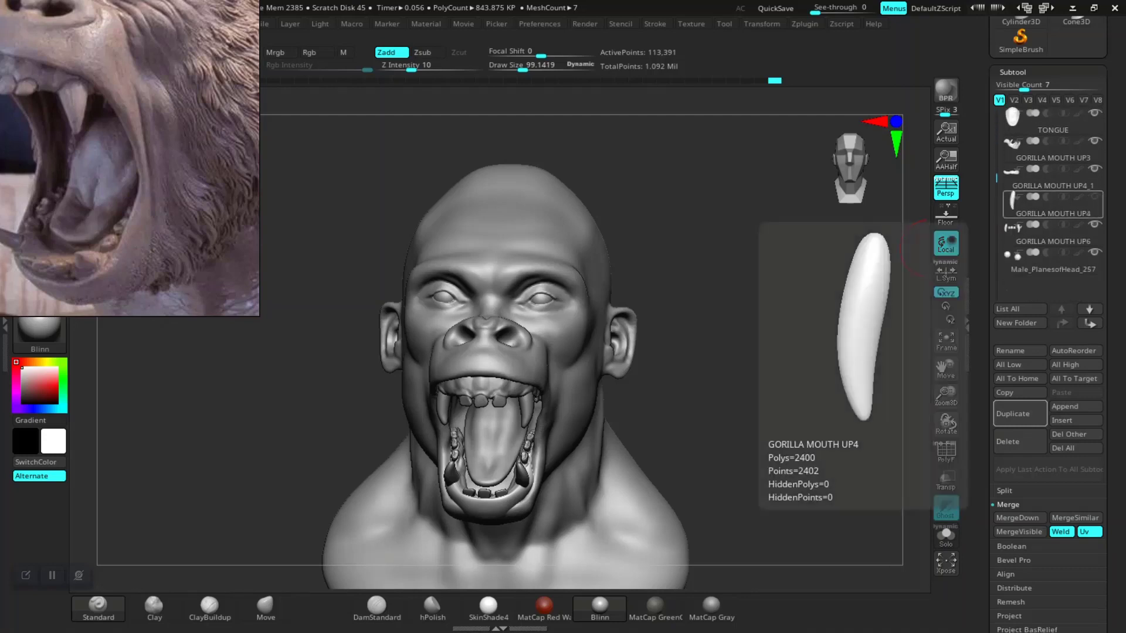
pyautogui.click(1049, 202)
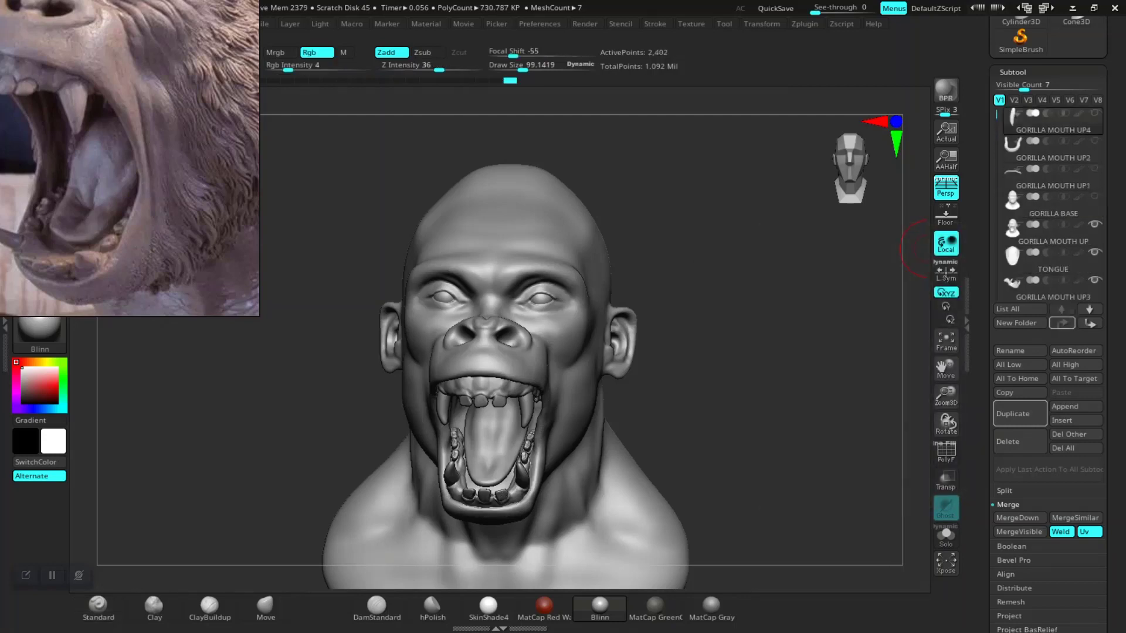
pyautogui.click(1061, 309)
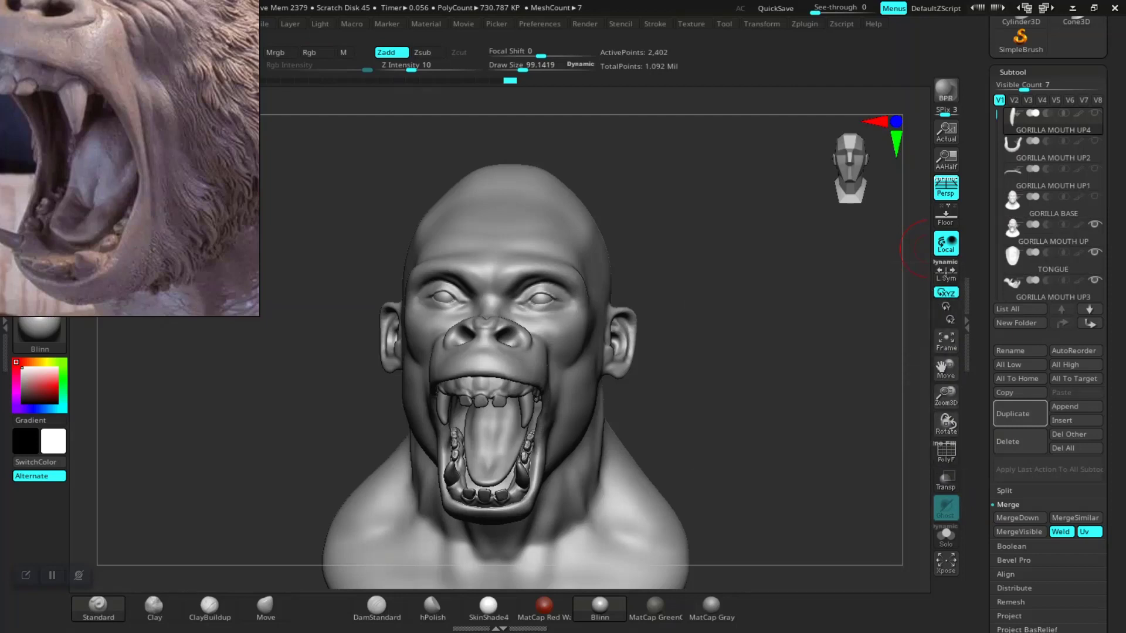
pyautogui.moveTo(997, 115); pyautogui.dragTo(997, 190)
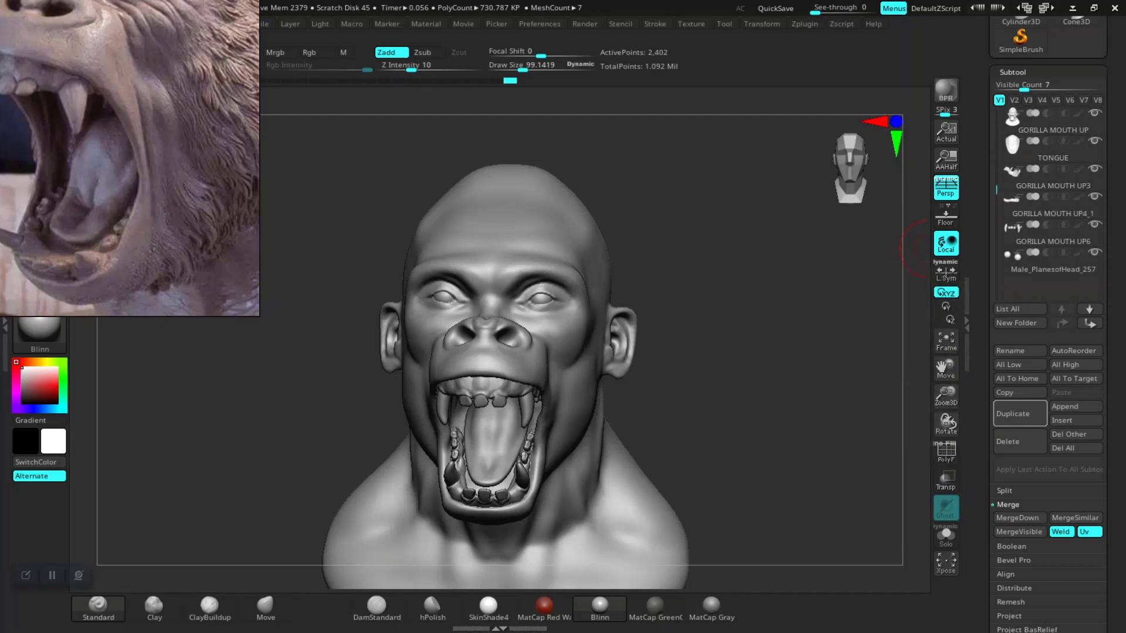
pyautogui.keyDown('alt'); pyautogui.moveTo(908, 282); pyautogui.dragTo(886, 262); pyautogui.keyUp('alt')
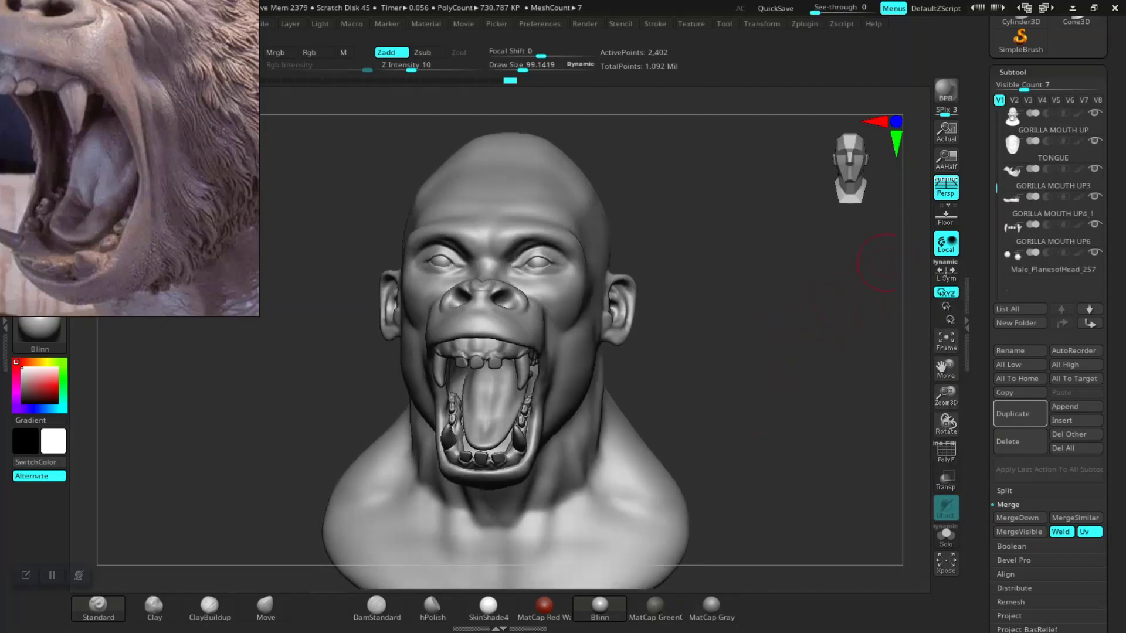
# - Orbit the bust through profile and three-quarter views, then zoom in on the eyes and nose
pyautogui.moveTo(757, 312)
pyautogui.mouseDown()
pyautogui.moveTo(692, 387)
pyautogui.moveTo(710, 387)
pyautogui.mouseUp()
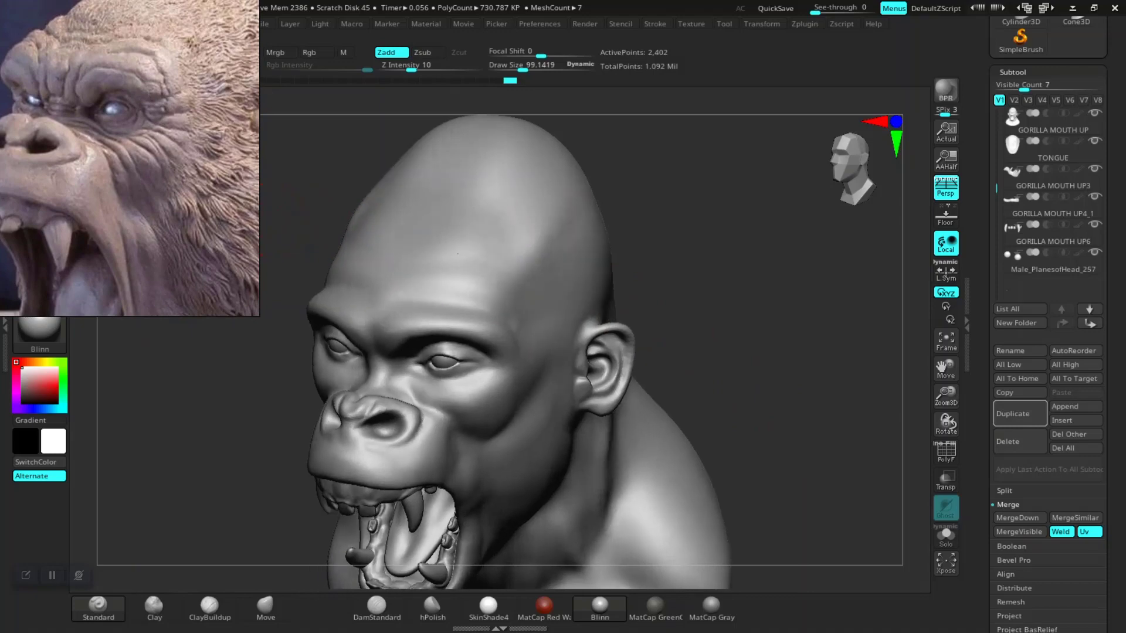
pyautogui.moveTo(762, 352); pyautogui.dragTo(674, 357)
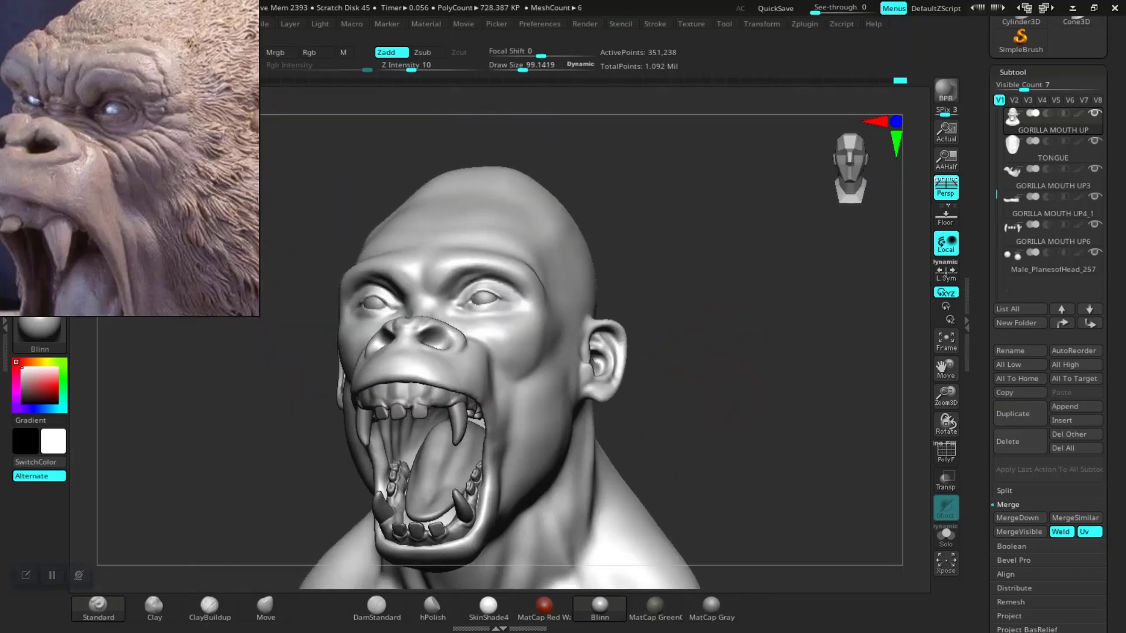
pyautogui.moveTo(692, 352); pyautogui.dragTo(716, 368)
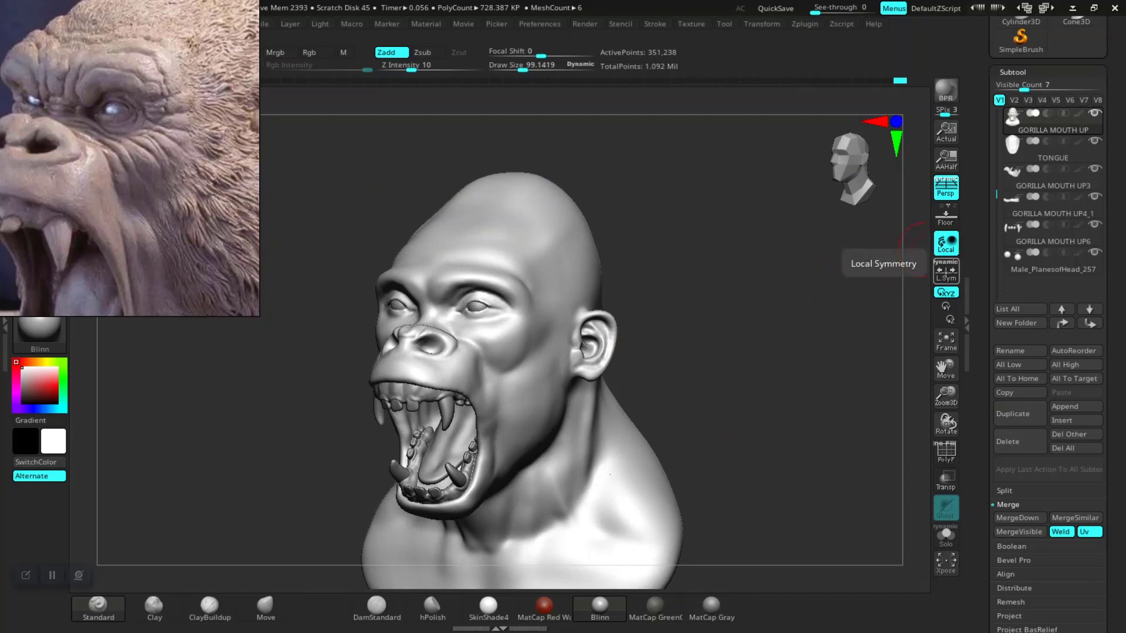
pyautogui.moveTo(741, 388)
pyautogui.mouseDown()
pyautogui.moveTo(722, 364)
pyautogui.moveTo(775, 395)
pyautogui.moveTo(794, 329)
pyautogui.mouseUp()
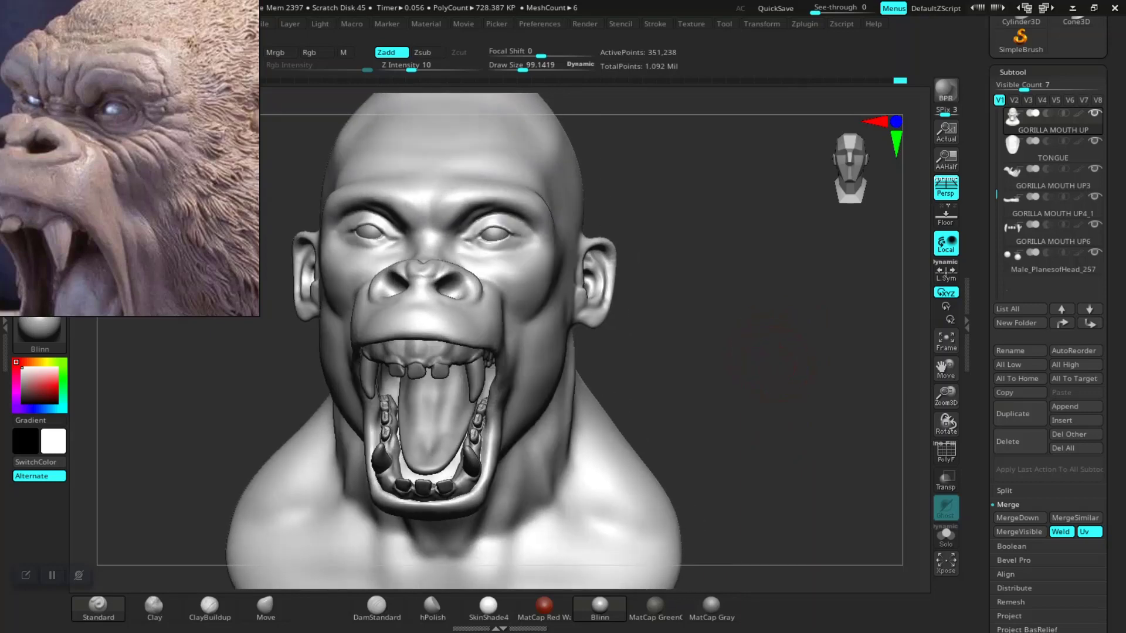
pyautogui.moveTo(754, 365)
pyautogui.keyDown('alt'); pyautogui.mouseDown()
pyautogui.moveTo(692, 339)
pyautogui.moveTo(686, 404)
pyautogui.mouseUp(); pyautogui.keyUp('alt')
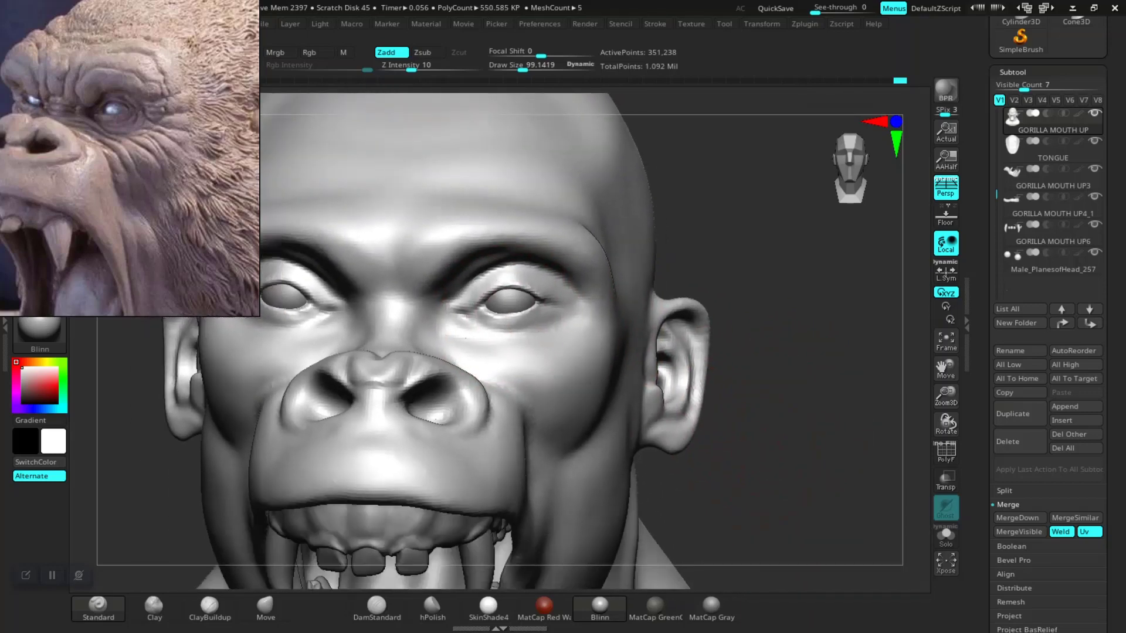
# - Zoom out, spin the bust around to the back and front, and view the face's left side
pyautogui.moveTo(522, 333)
pyautogui.keyDown('alt'); pyautogui.mouseDown()
pyautogui.moveTo(784, 402)
pyautogui.moveTo(900, 327)
pyautogui.mouseUp(); pyautogui.keyUp('alt')
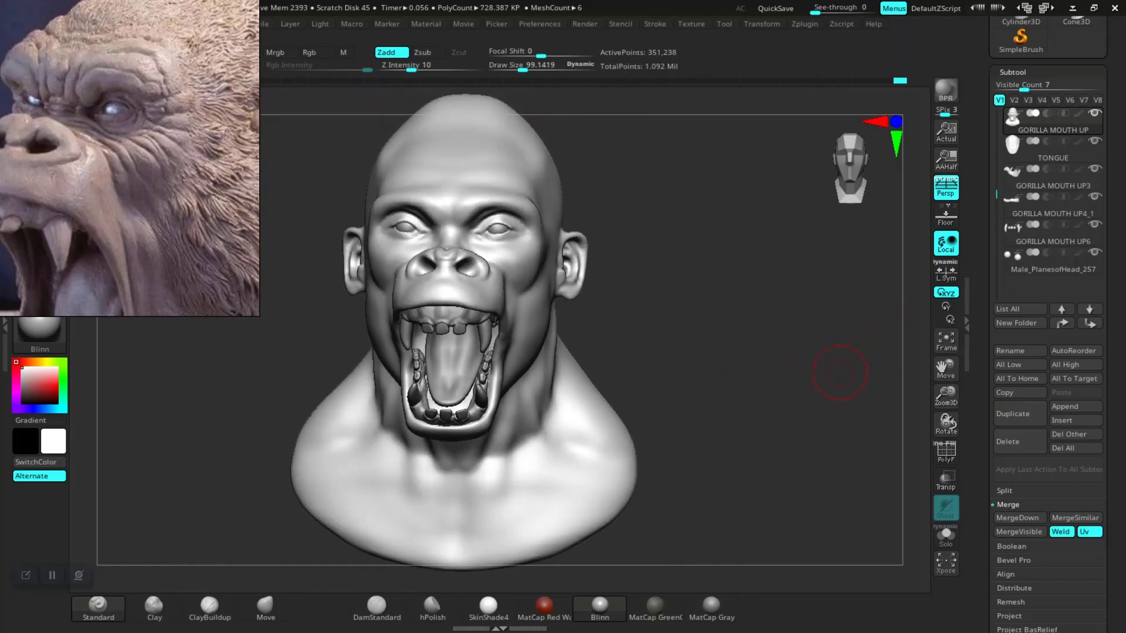
pyautogui.moveTo(763, 405); pyautogui.dragTo(410, 405)
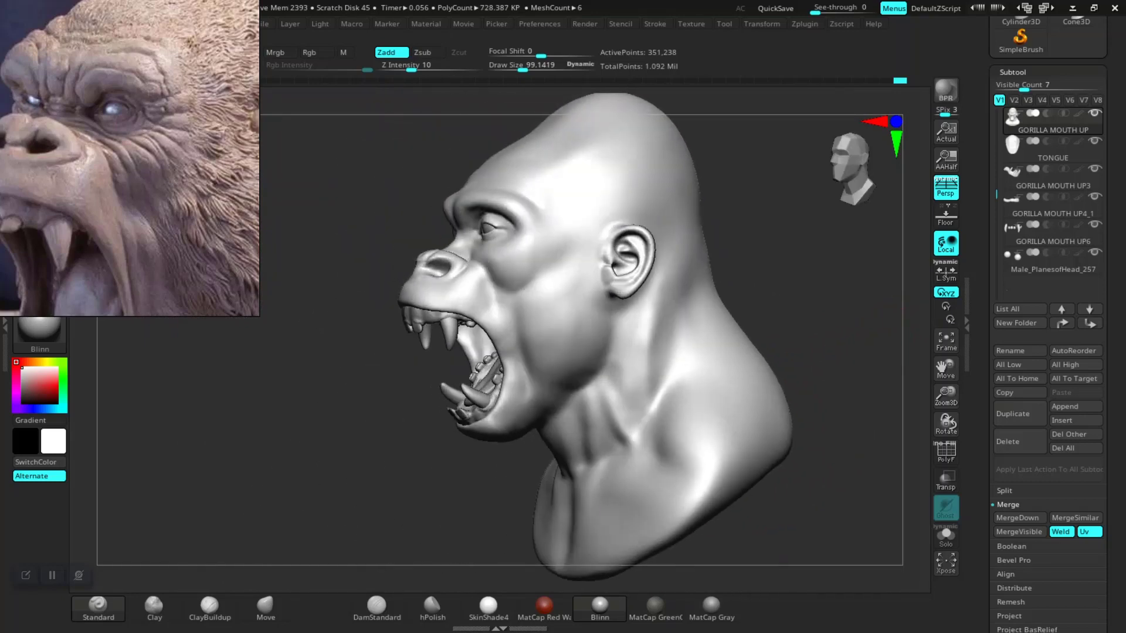
pyautogui.moveTo(762, 404); pyautogui.dragTo(410, 405)
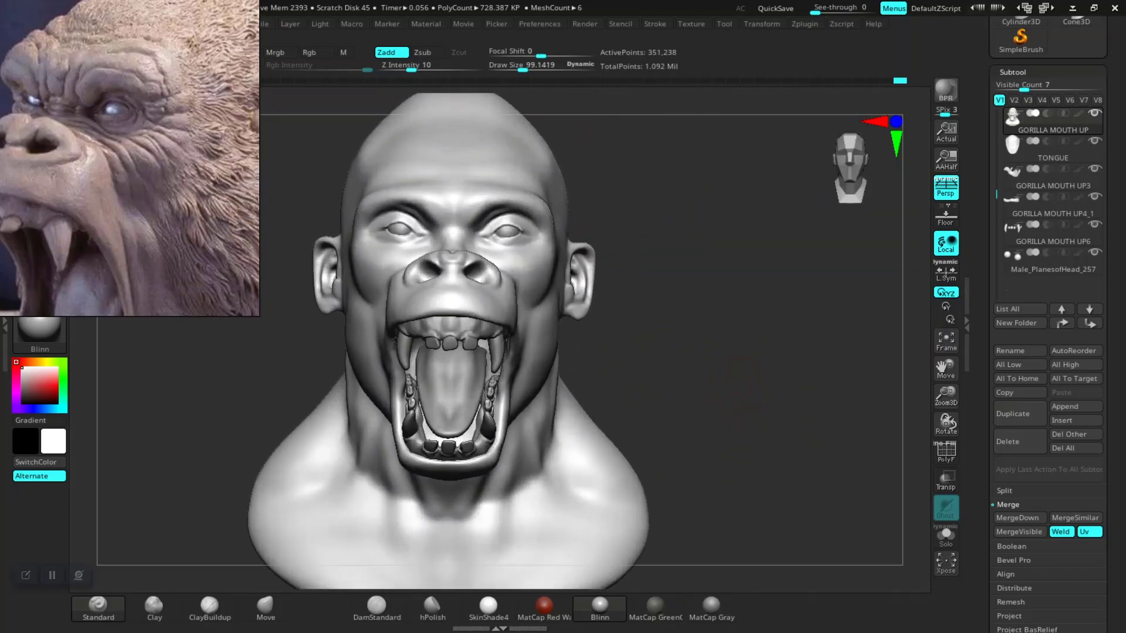
pyautogui.moveTo(729, 390)
pyautogui.mouseDown()
pyautogui.moveTo(741, 410)
pyautogui.moveTo(769, 346)
pyautogui.mouseUp()
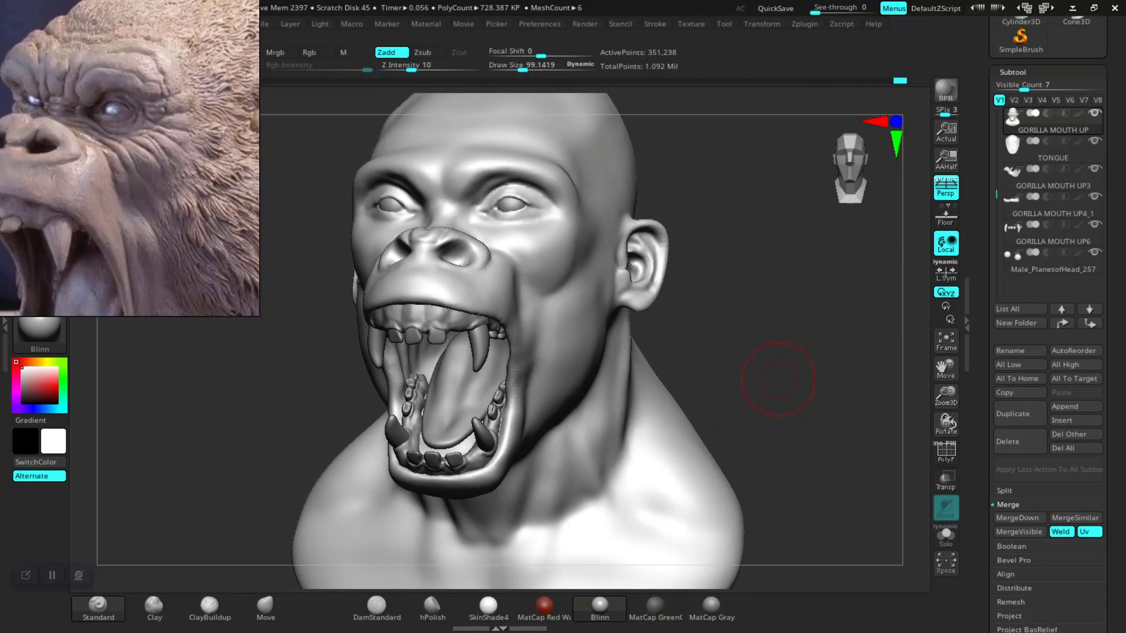
pyautogui.moveTo(778, 380); pyautogui.dragTo(877, 299)
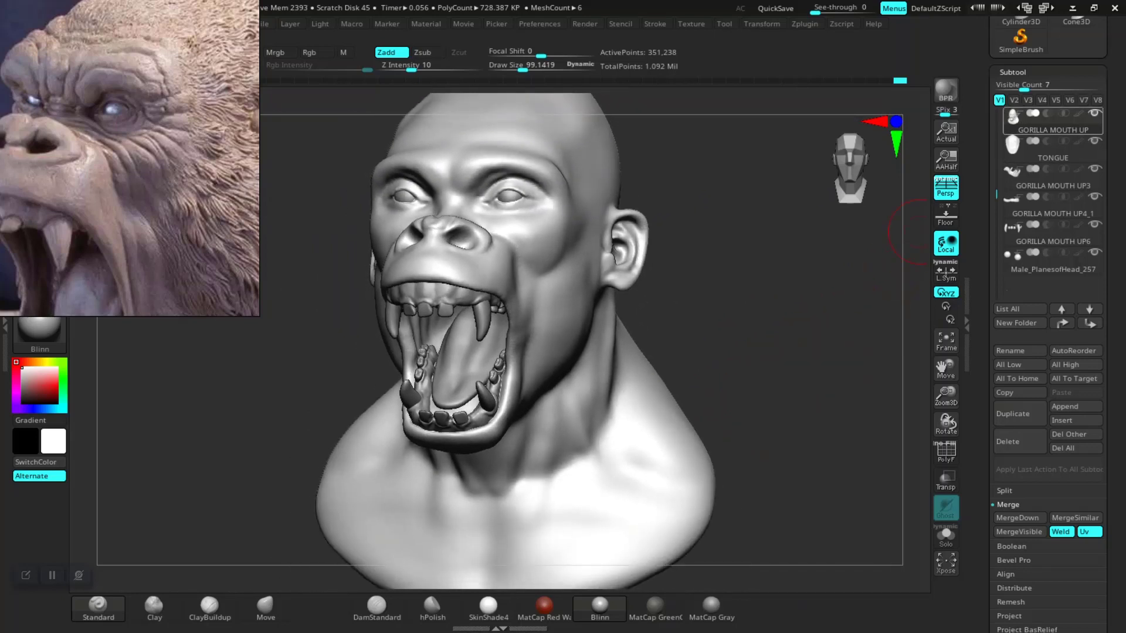
# - Re-expand the Subtool list and browse its subtools, briefly selecting TONGUE
pyautogui.click(1013, 71)
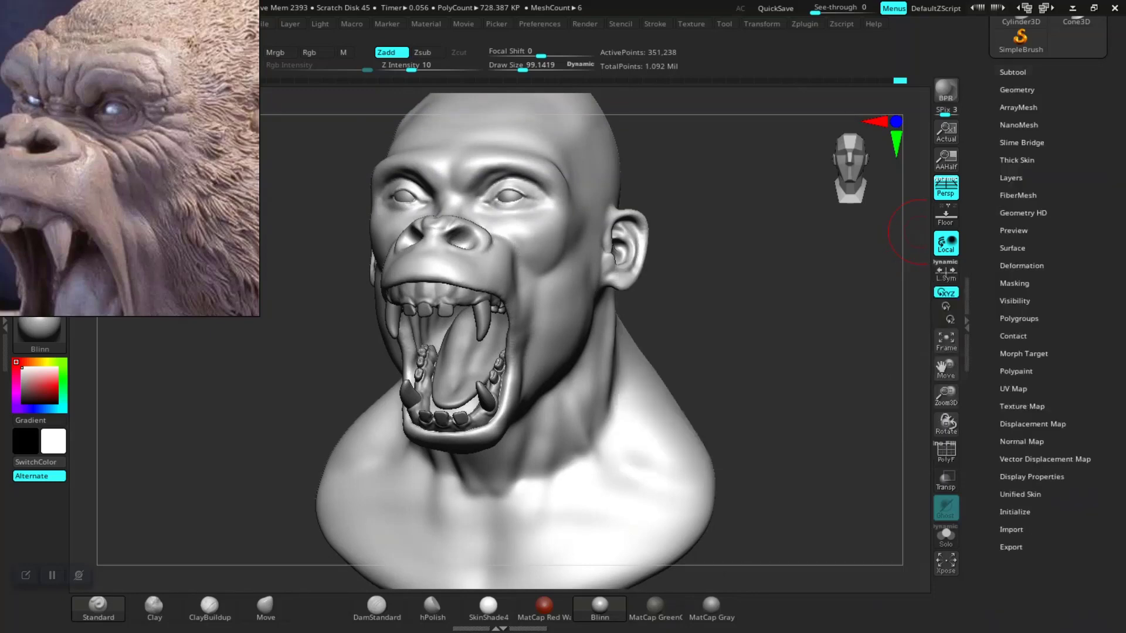
pyautogui.click(1017, 89)
pyautogui.click(1013, 72)
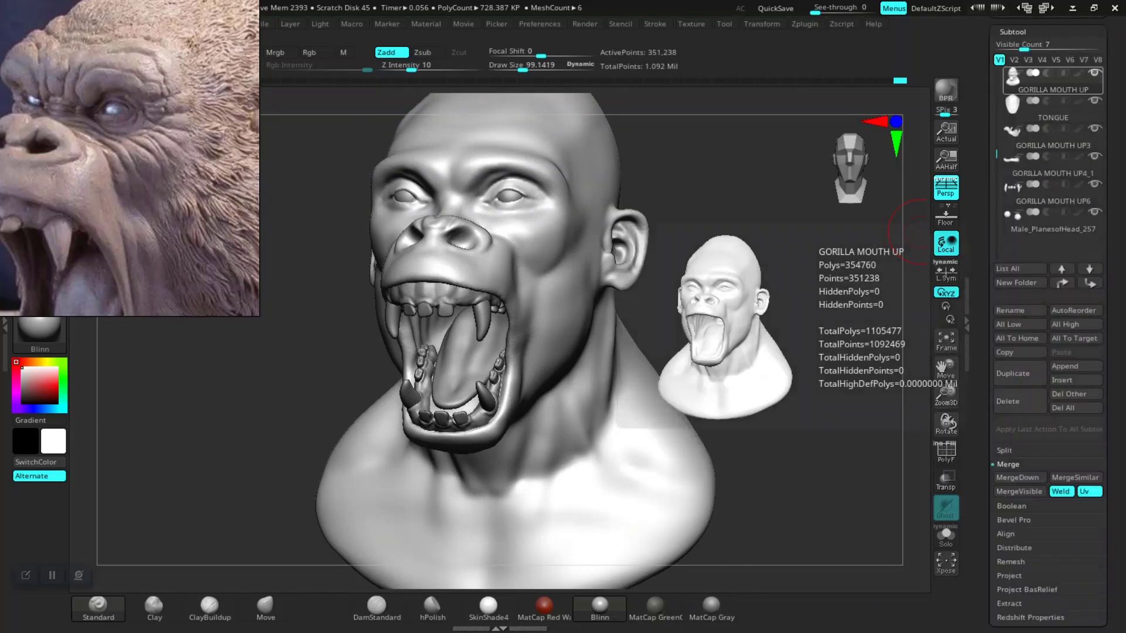
pyautogui.scroll(2, 1050, 167)
pyautogui.click(1049, 167)
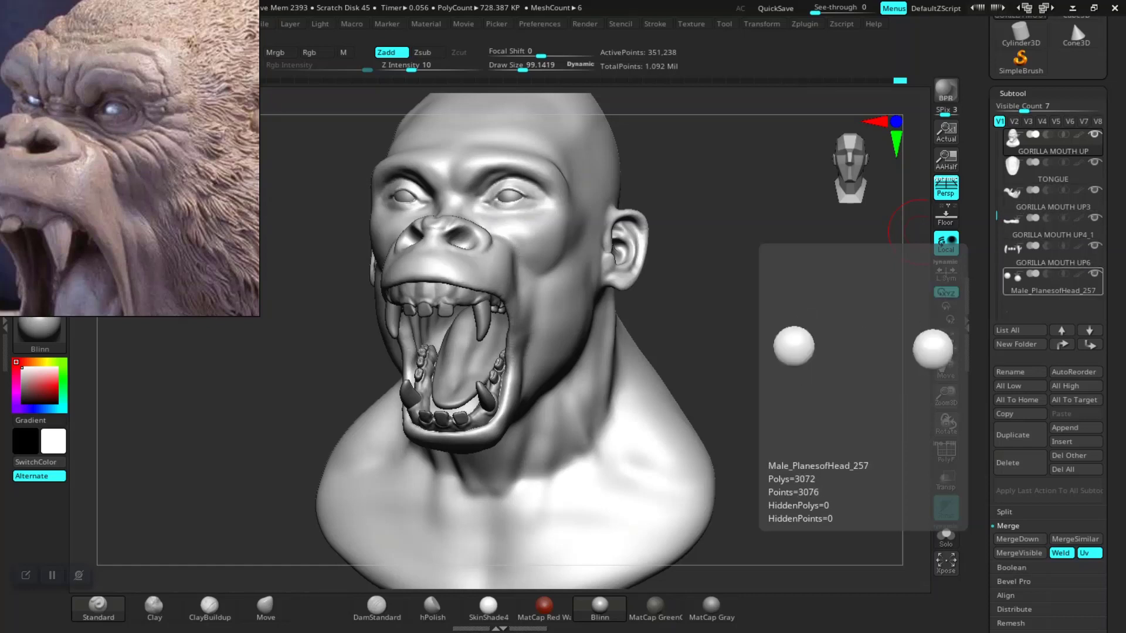
# - Select the Male_PlanesofHead_257 eyeball subtool and rename it 'EYE BALL'
pyautogui.click(1053, 285)
pyautogui.scroll(-1, 1020, 352)
pyautogui.click(1020, 330)
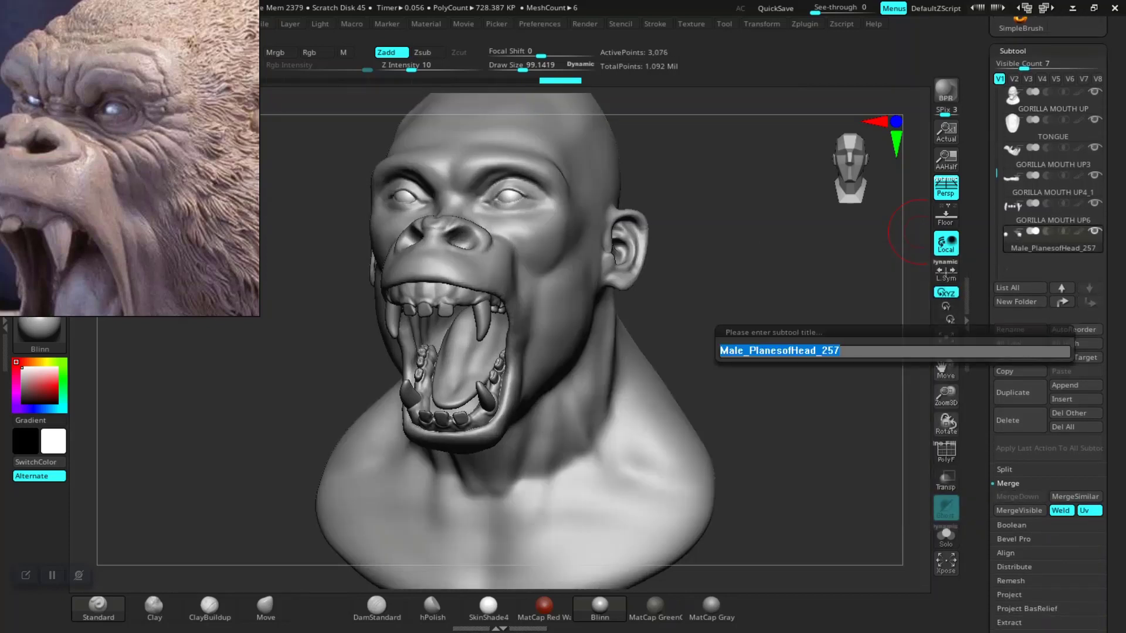
pyautogui.write('E BAL')
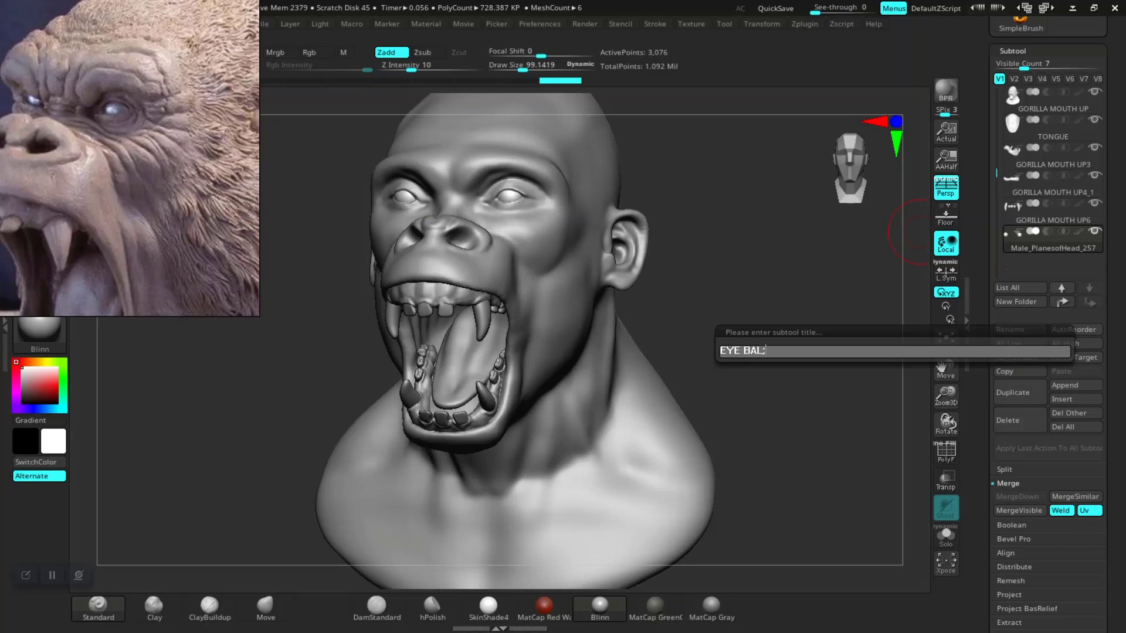
pyautogui.write('L')
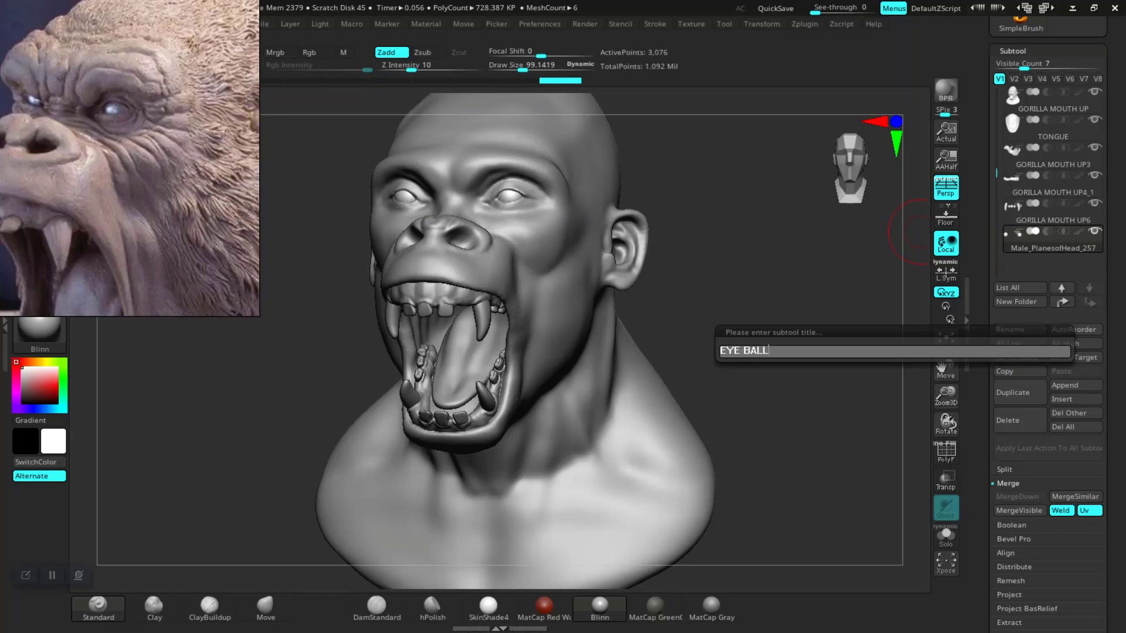
pyautogui.press('Return')
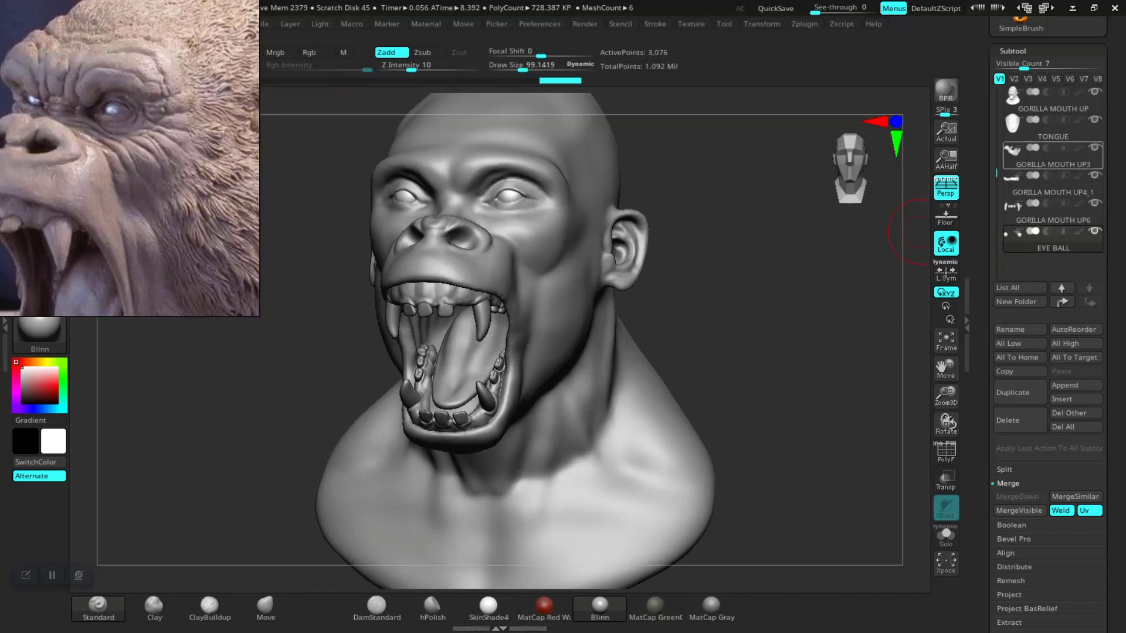
# - Select GORILLA MOUTH UP3, turn on PolyF and set Draw Size to about 21
pyautogui.click(1052, 155)
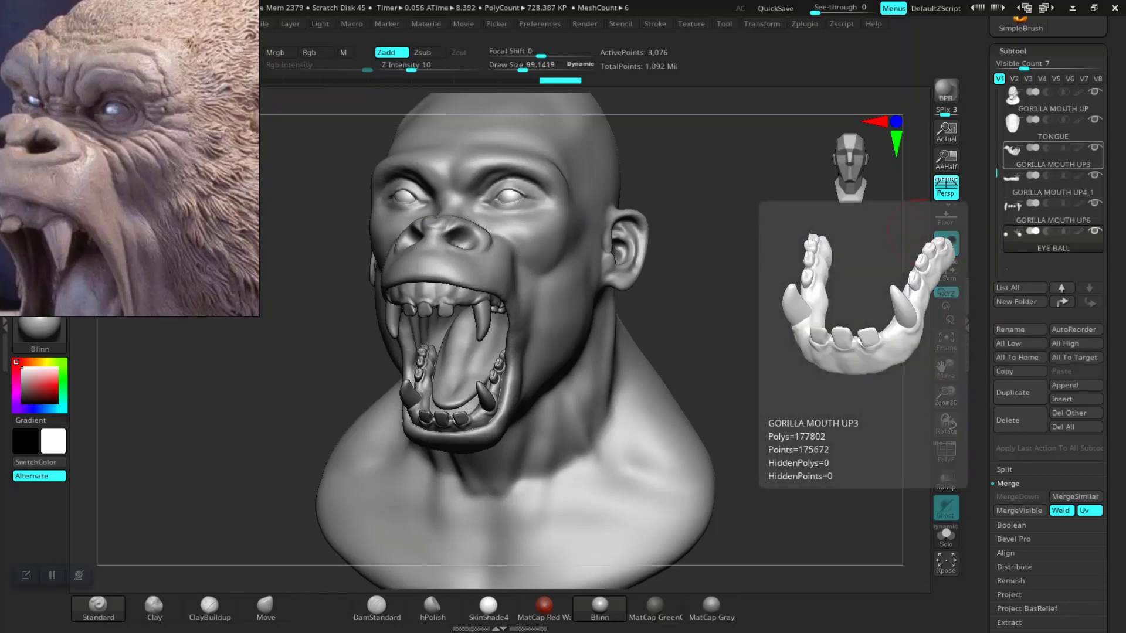
pyautogui.moveTo(749, 320)
pyautogui.mouseDown()
pyautogui.moveTo(783, 363)
pyautogui.moveTo(783, 258)
pyautogui.mouseUp()
pyautogui.hotkey('shift', 'f')
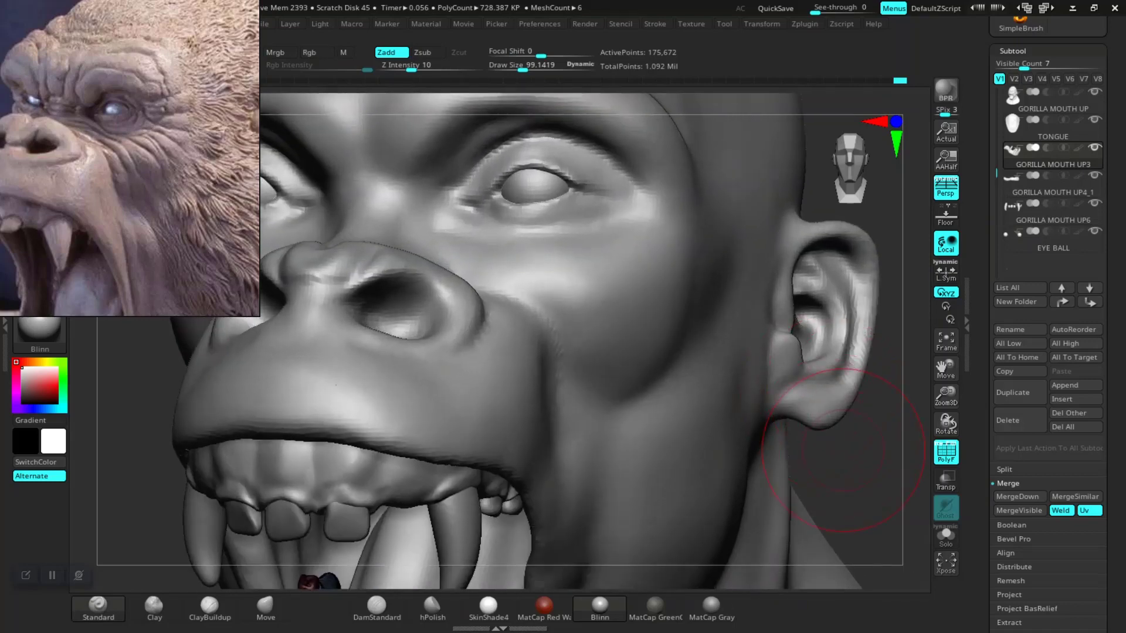
pyautogui.keyDown('alt'); pyautogui.moveTo(804, 339); pyautogui.dragTo(704, 305); pyautogui.keyUp('alt')
pyautogui.rightClick(639, 293)
pyautogui.moveTo(637, 350); pyautogui.dragTo(621, 350)
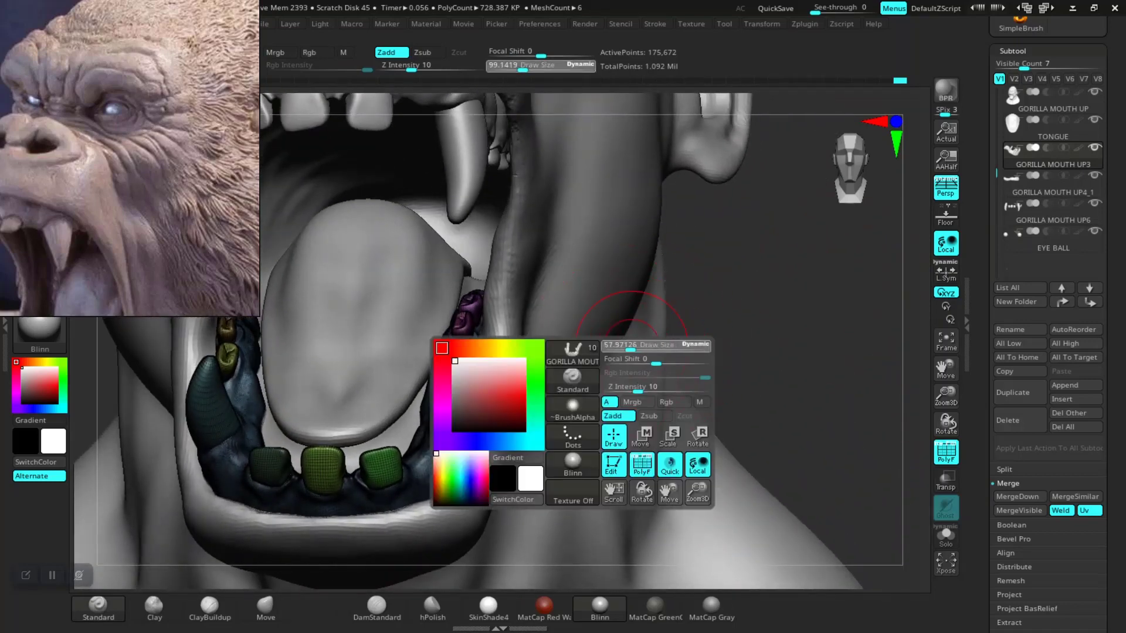
pyautogui.moveTo(729, 319)
pyautogui.mouseDown()
pyautogui.moveTo(739, 339)
pyautogui.moveTo(903, 352)
pyautogui.moveTo(799, 414)
pyautogui.moveTo(762, 352)
pyautogui.mouseUp()
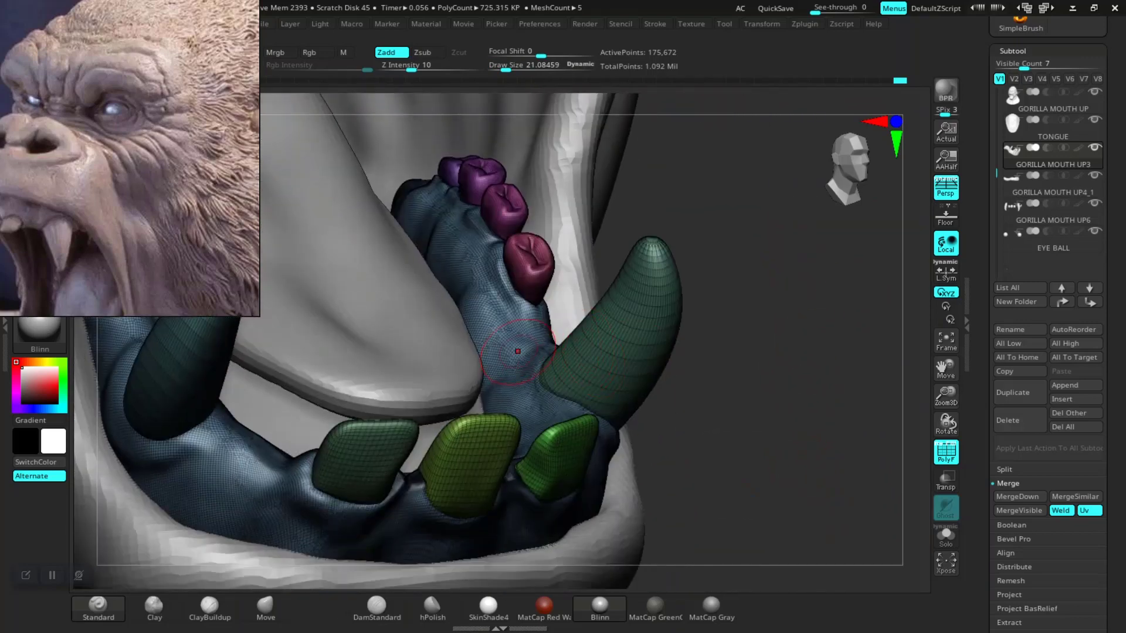
# - Hide the teeth to inspect the gum, then unhide them and turn PolyF off
pyautogui.keyDown('ctrl'); pyautogui.keyDown('shift'); pyautogui.click(503, 340); pyautogui.keyUp('shift'); pyautogui.keyUp('ctrl')
pyautogui.moveTo(693, 386); pyautogui.dragTo(725, 361)
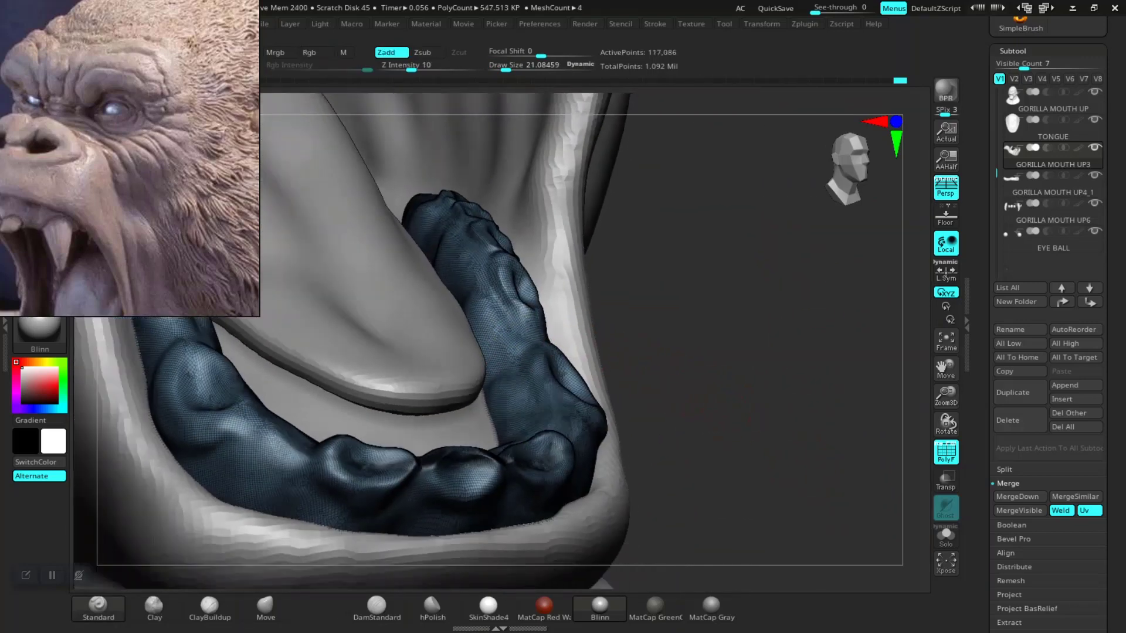
pyautogui.keyDown('ctrl'); pyautogui.keyDown('shift'); pyautogui.click(724, 381); pyautogui.keyUp('shift'); pyautogui.keyUp('ctrl')
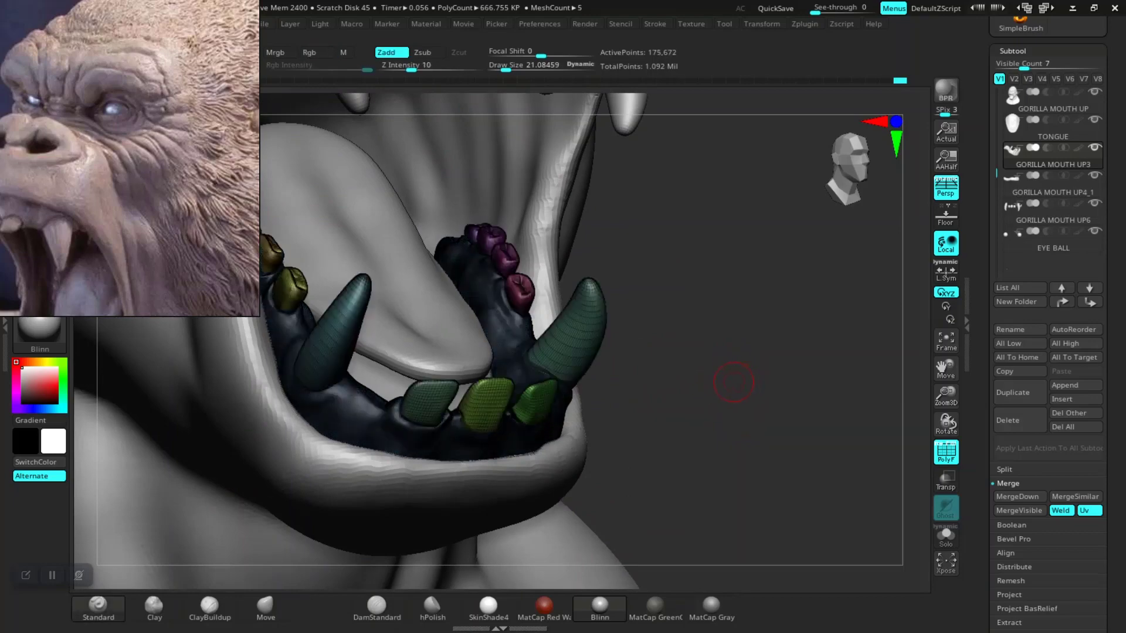
pyautogui.hotkey('shift', 'f')
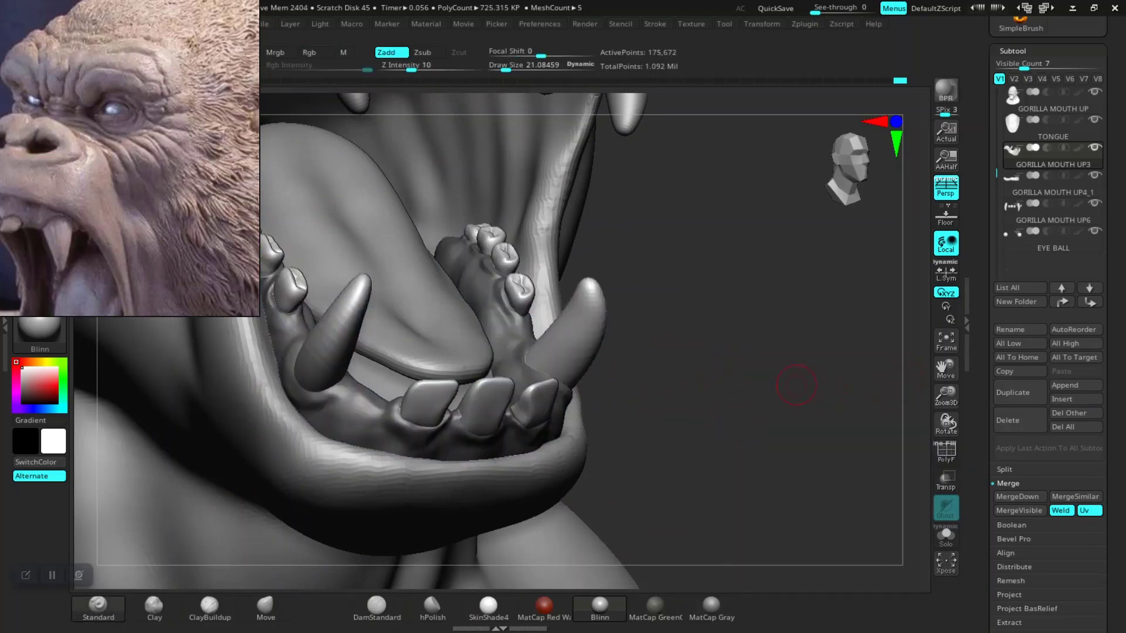
pyautogui.moveTo(797, 385)
pyautogui.mouseDown()
pyautogui.moveTo(766, 422)
pyautogui.moveTo(808, 405)
pyautogui.mouseUp()
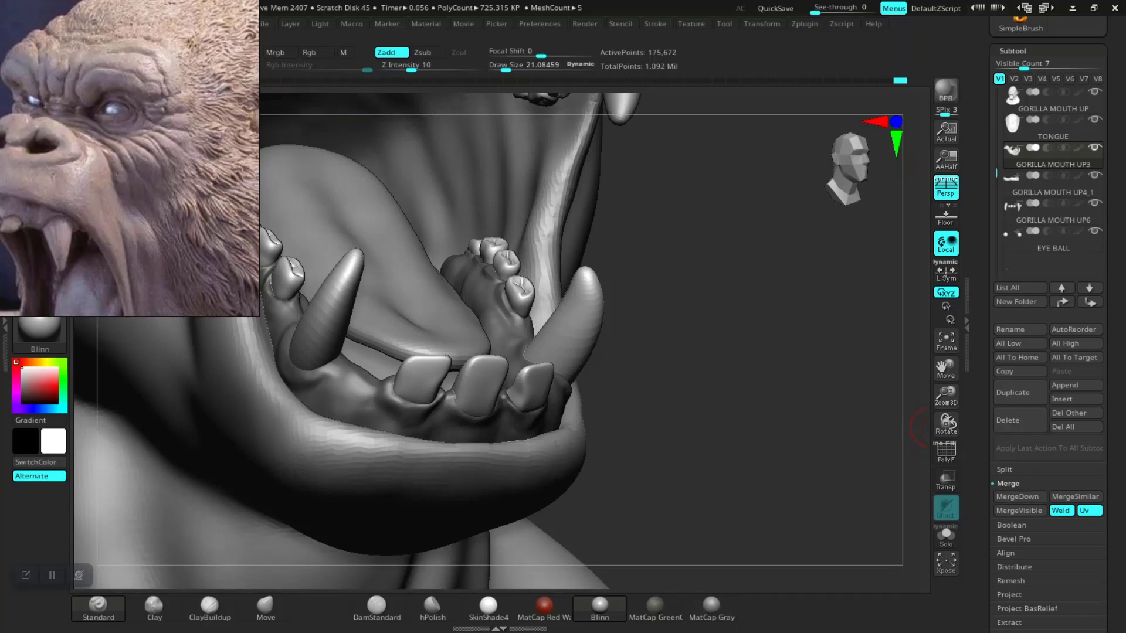
# - Split part of the teeth off into a separate subtool
pyautogui.click(1004, 469)
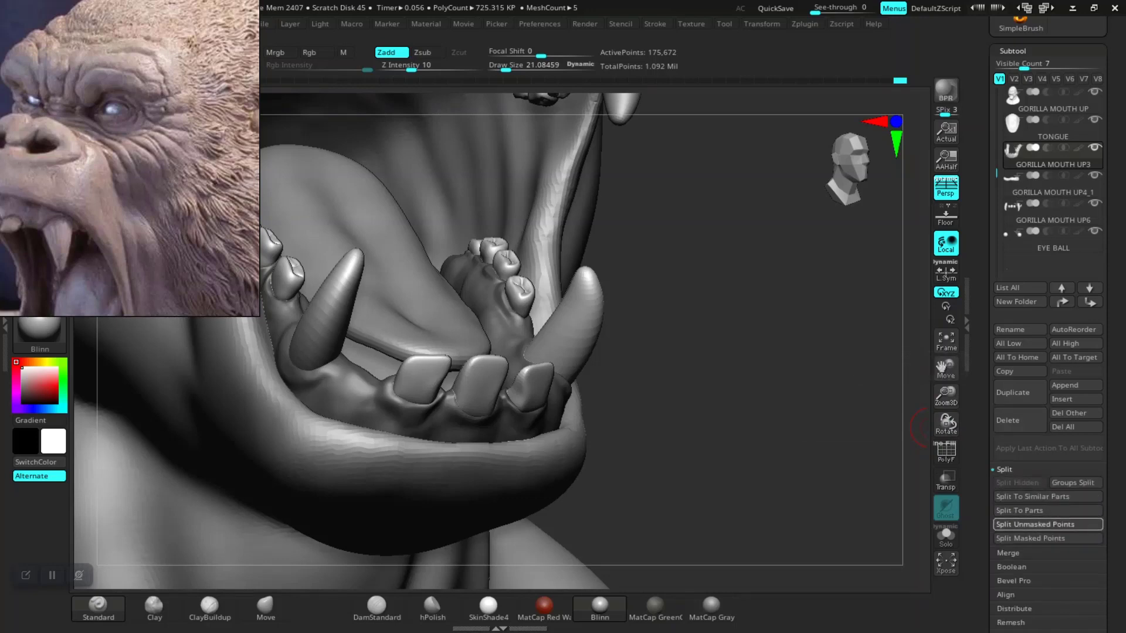
pyautogui.click(1048, 525)
pyautogui.moveTo(905, 465)
pyautogui.mouseDown()
pyautogui.moveTo(812, 451)
pyautogui.moveTo(654, 290)
pyautogui.mouseUp()
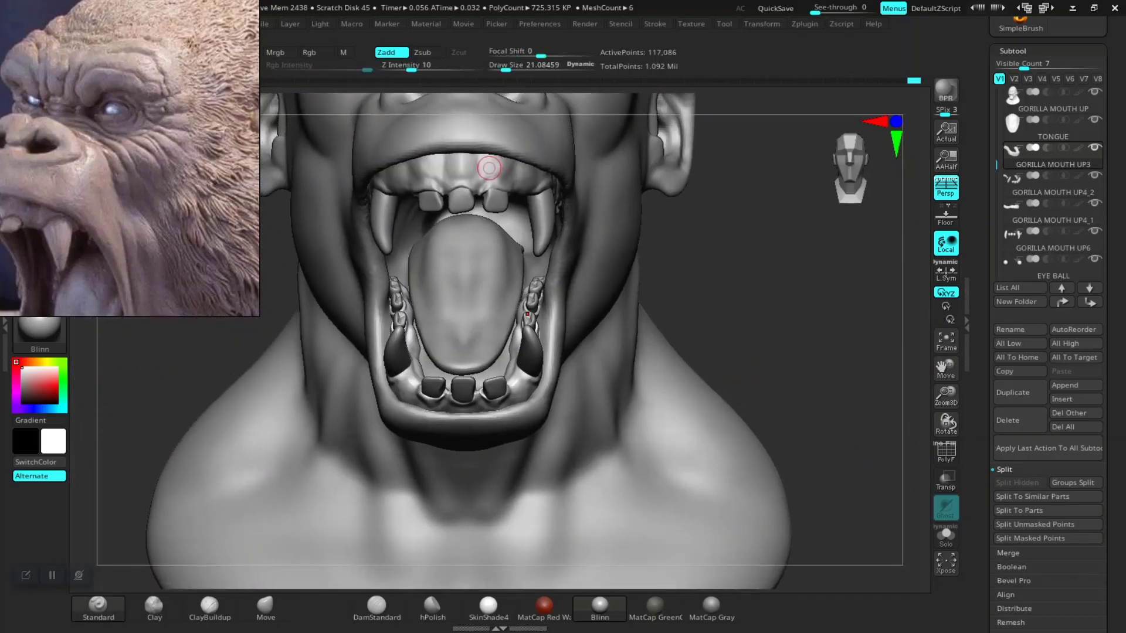
# - Reorder the stack so GORILLA MOUTH UP6 and UP3 sit above UP4_1, and show UP3
pyautogui.keyDown('alt'); pyautogui.click(489, 170); pyautogui.keyUp('alt')
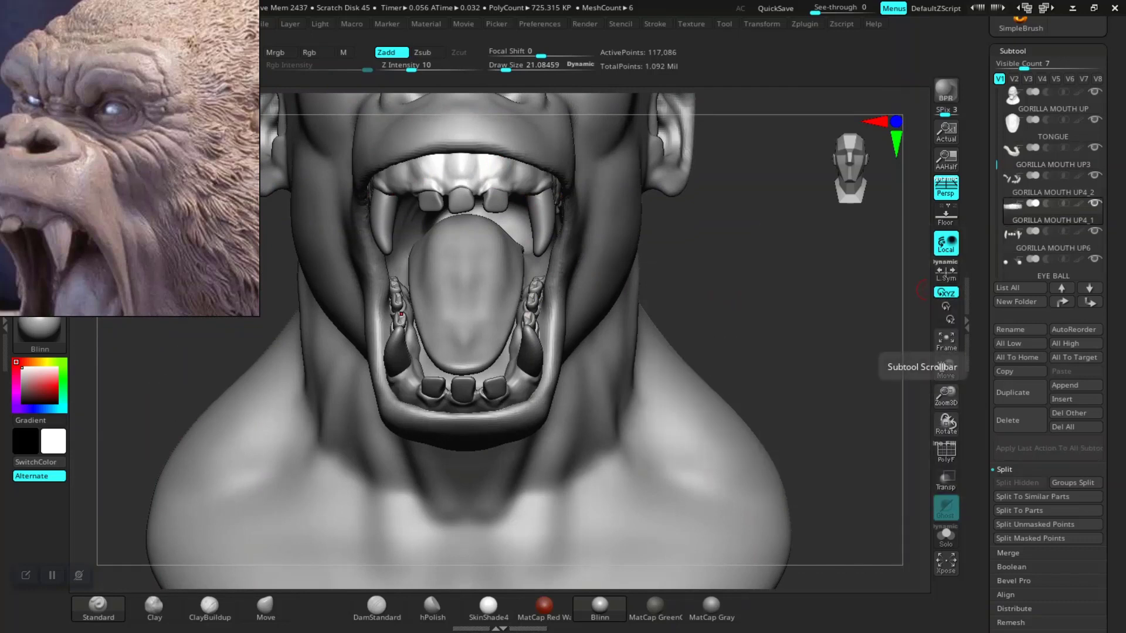
pyautogui.moveTo(1047, 234)
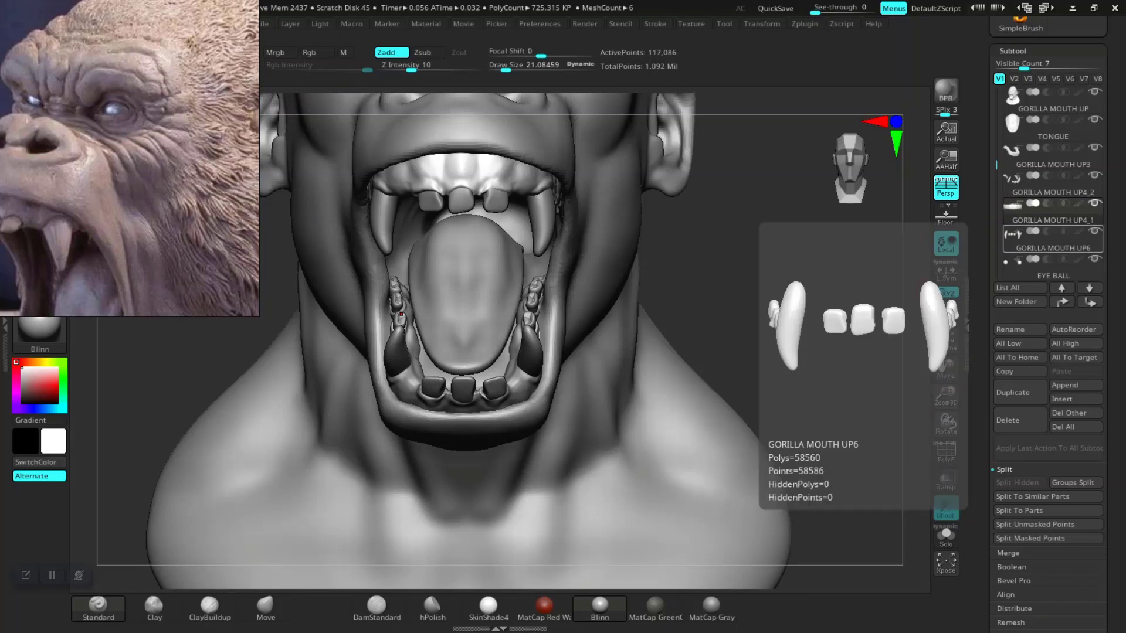
pyautogui.moveTo(1050, 211); pyautogui.dragTo(1049, 240)
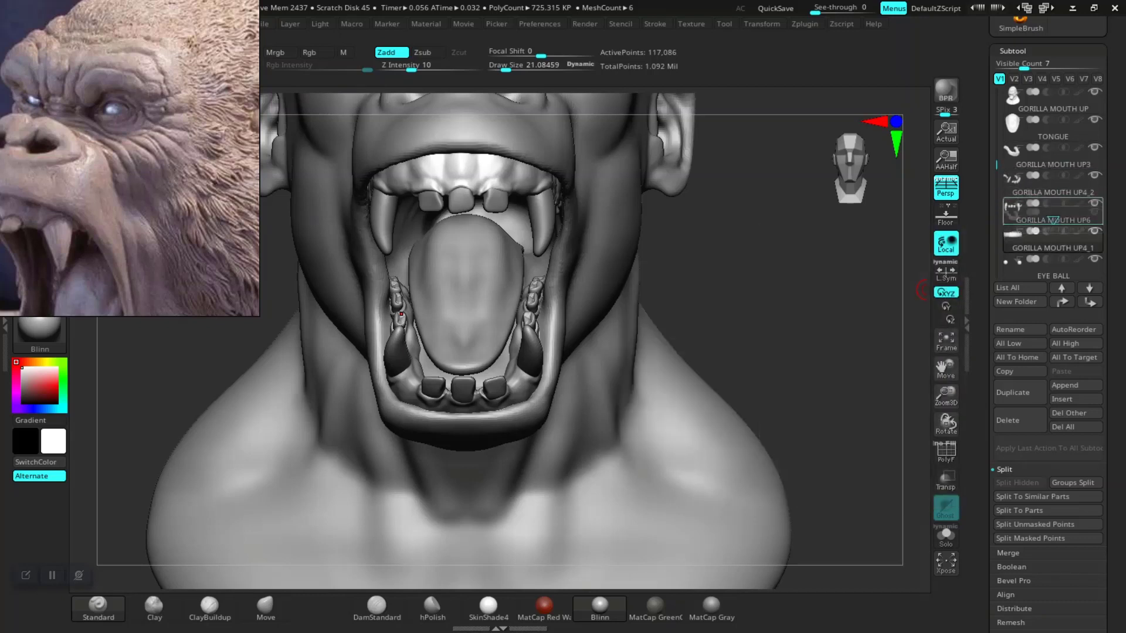
pyautogui.moveTo(1054, 221)
pyautogui.mouseDown()
pyautogui.moveTo(1054, 230)
pyautogui.moveTo(1053, 213)
pyautogui.mouseUp()
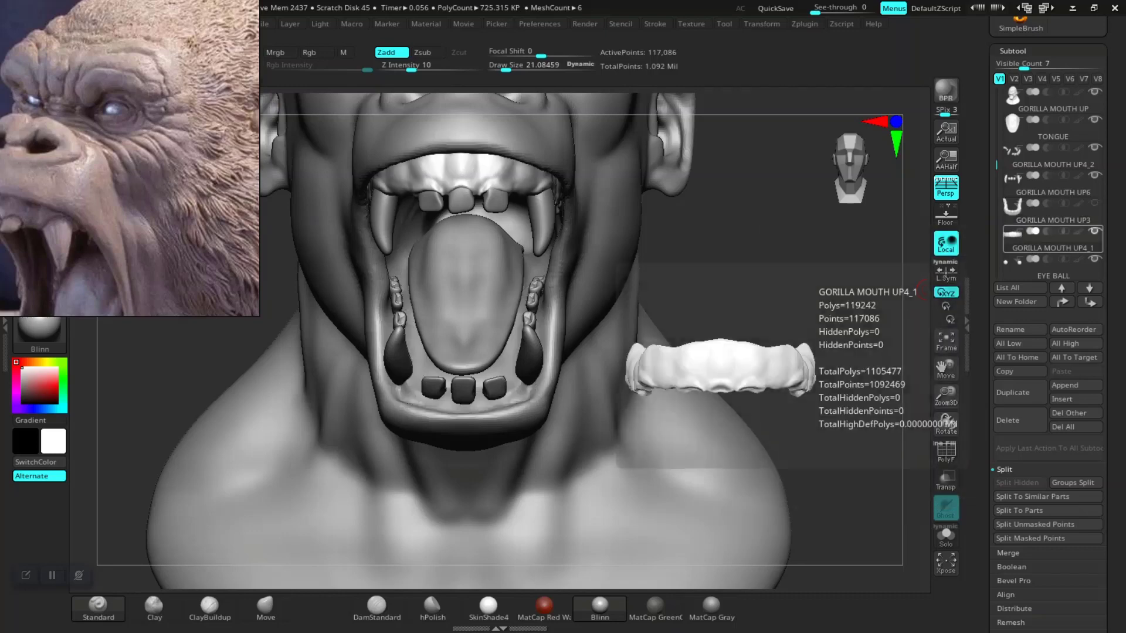
pyautogui.click(1054, 211)
pyautogui.click(1095, 203)
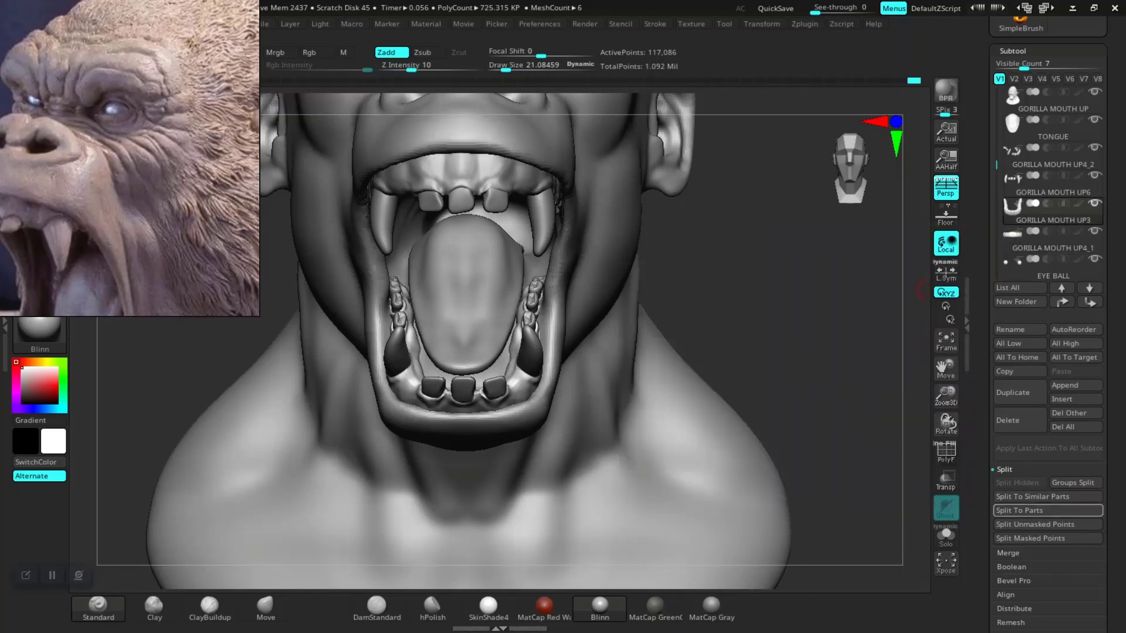
# - MergeDown GORILLA MOUTH UP3 into the subtool below, confirming the warning
pyautogui.scroll(-3, 1048, 510)
pyautogui.click(1008, 439)
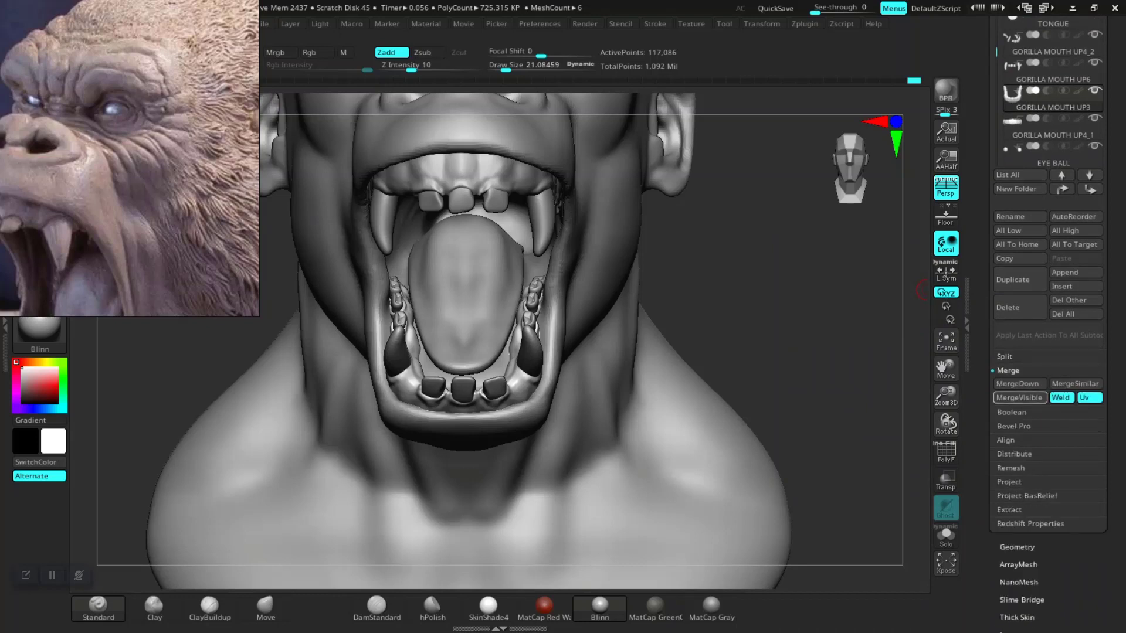
pyautogui.click(1017, 384)
pyautogui.click(881, 416)
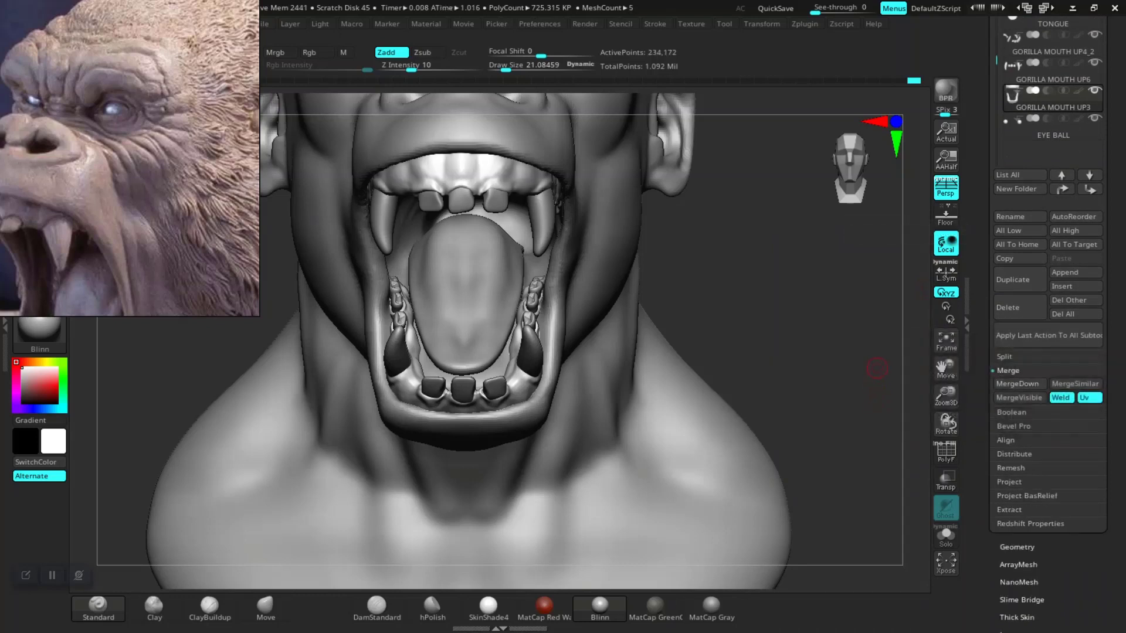
# - MergeDown GORILLA MOUTH UP6 into UP4_2, confirming the warning
pyautogui.scroll(3, 1020, 217)
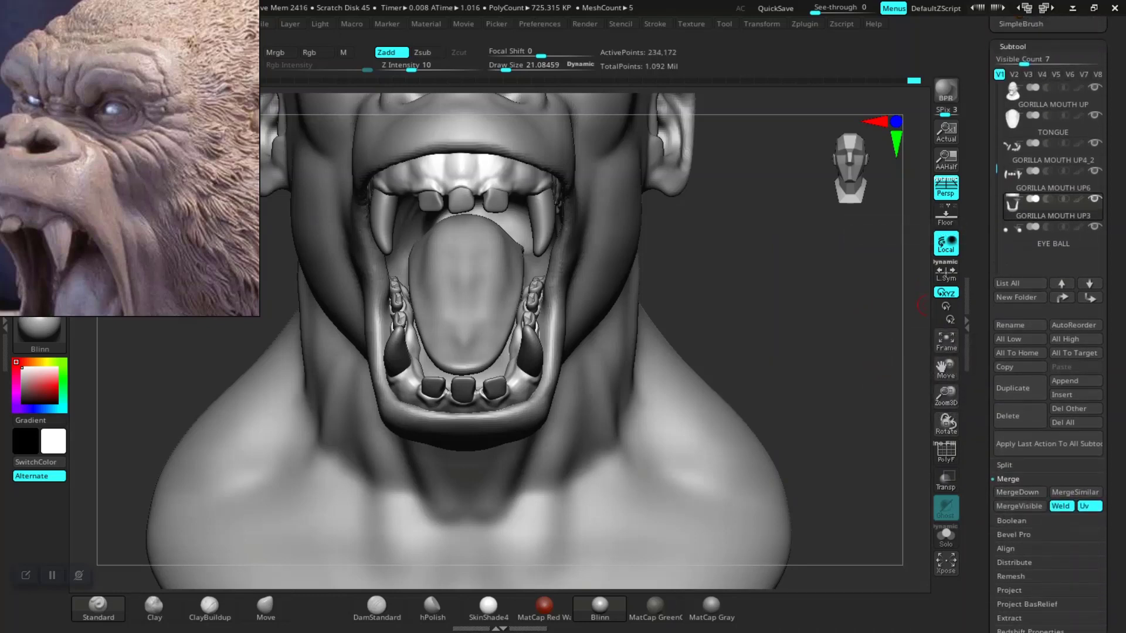
pyautogui.click(1050, 179)
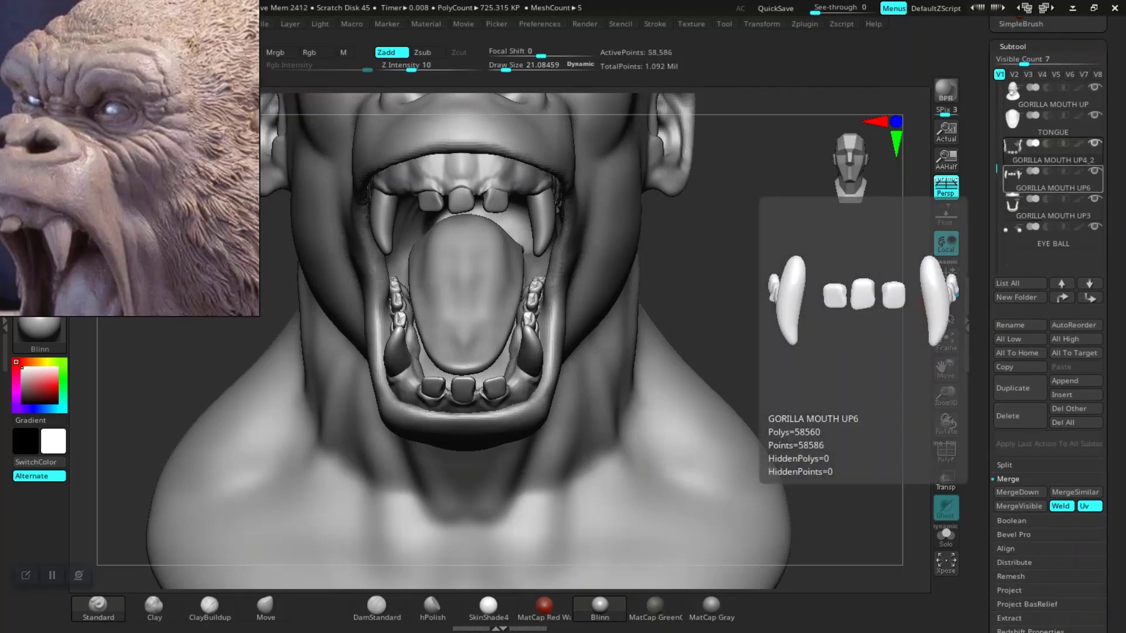
pyautogui.scroll(-3, 1050, 235)
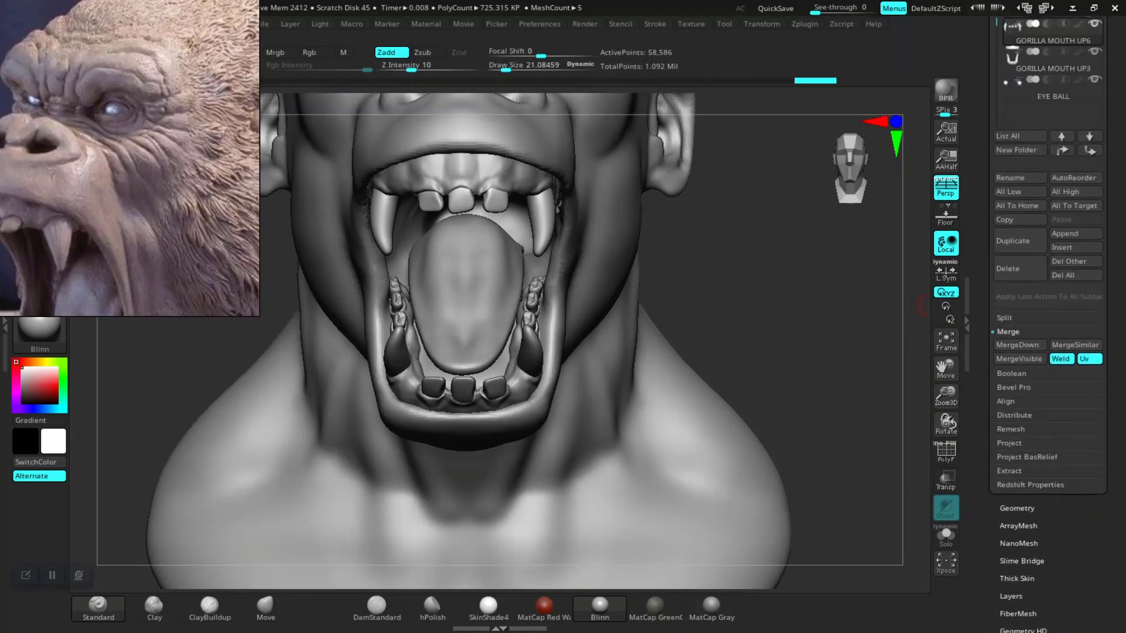
pyautogui.scroll(2, 1021, 346)
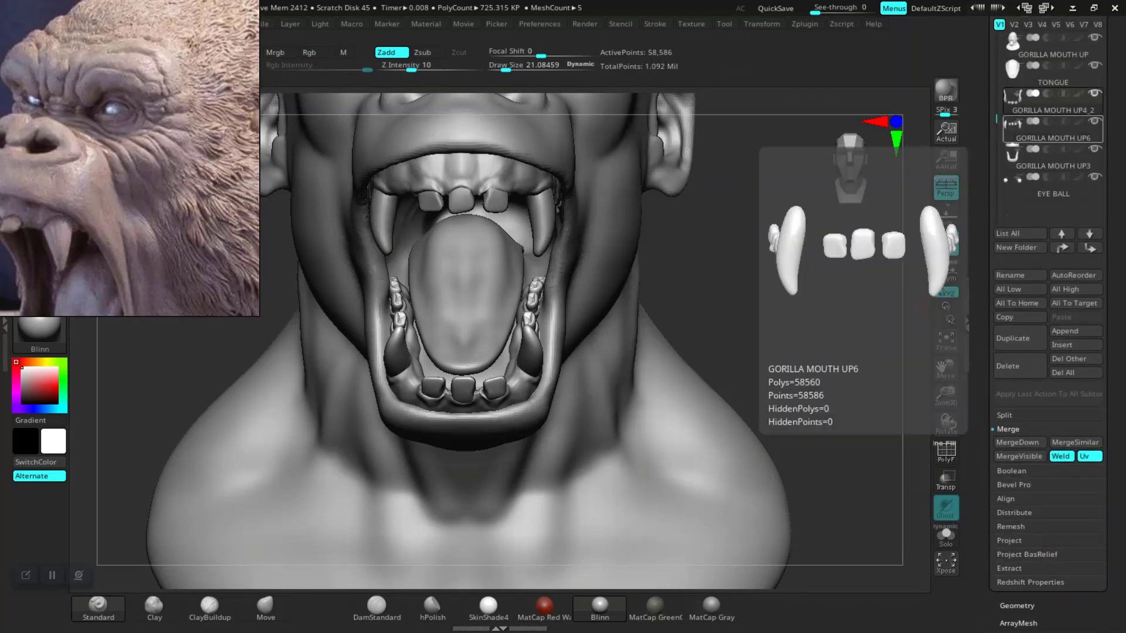
pyautogui.click(1017, 443)
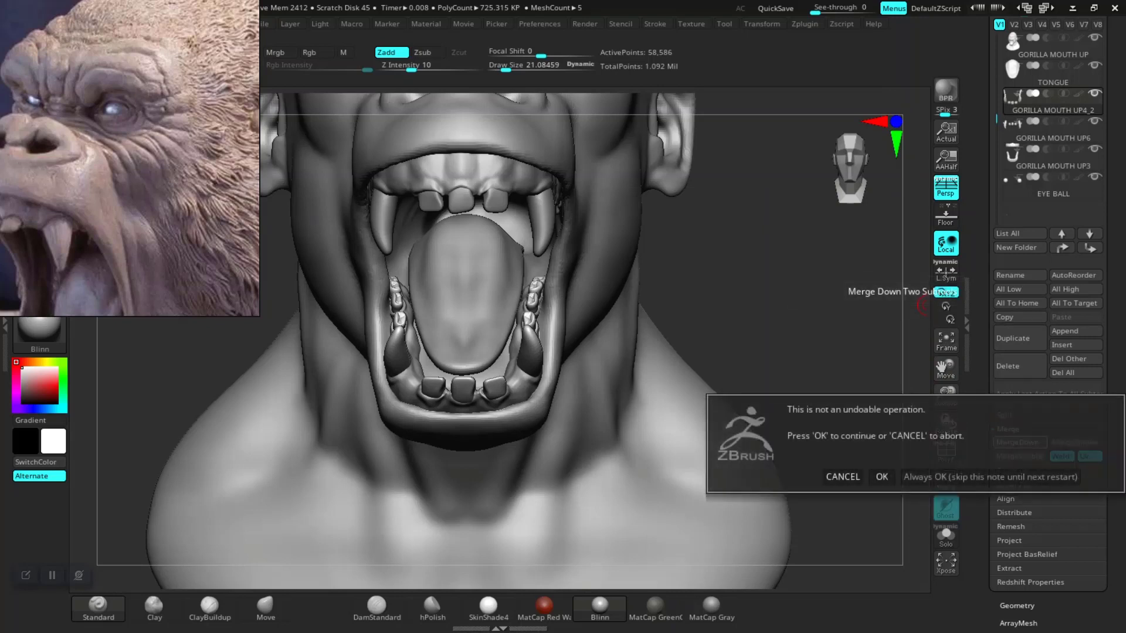
pyautogui.press('Return')
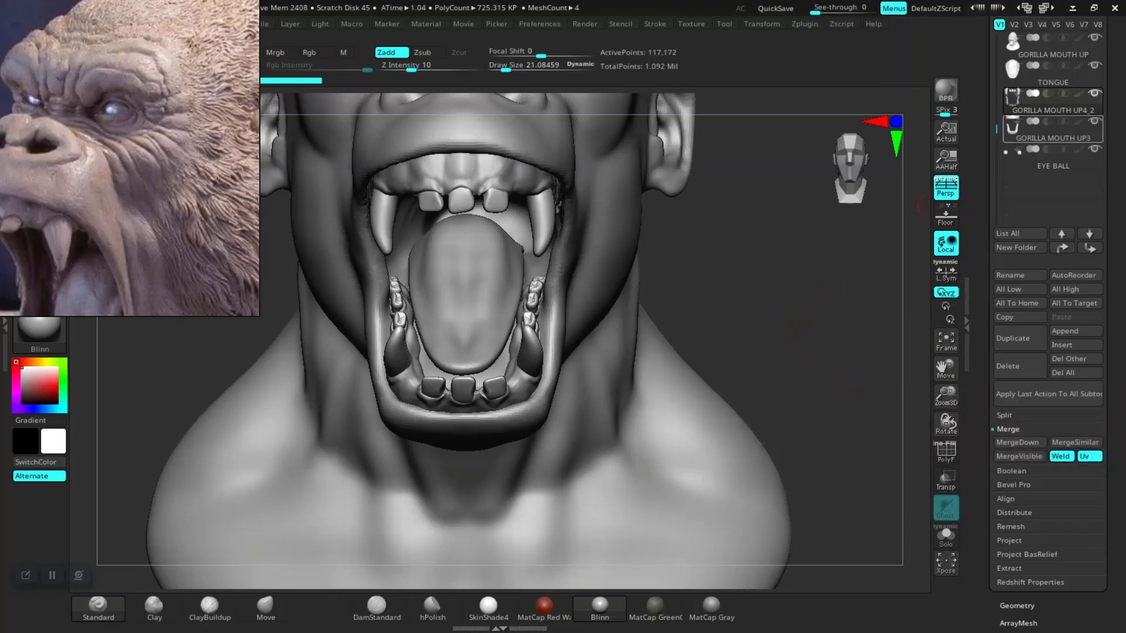
pyautogui.scroll(3, 1049, 293)
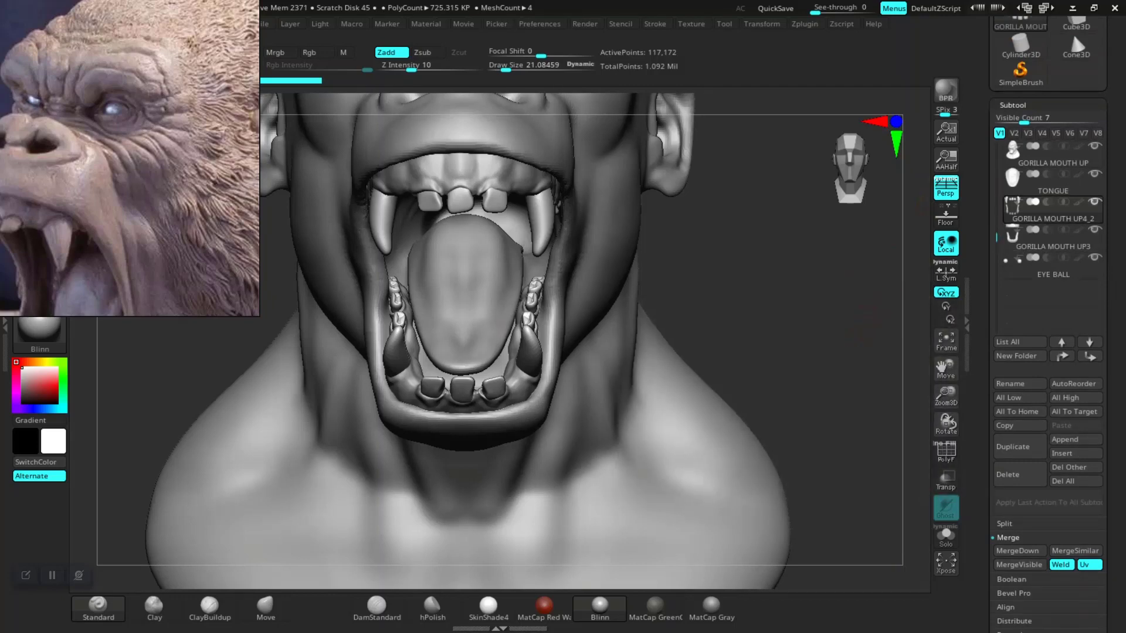
pyautogui.scroll(2, 858, 377)
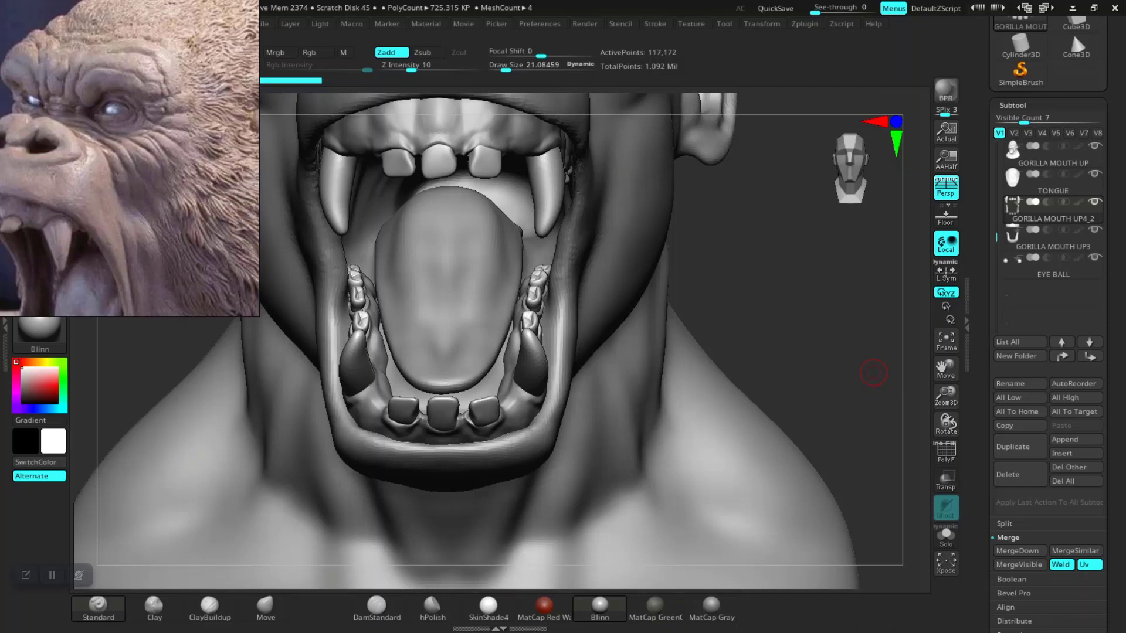
pyautogui.moveTo(874, 373); pyautogui.dragTo(824, 337)
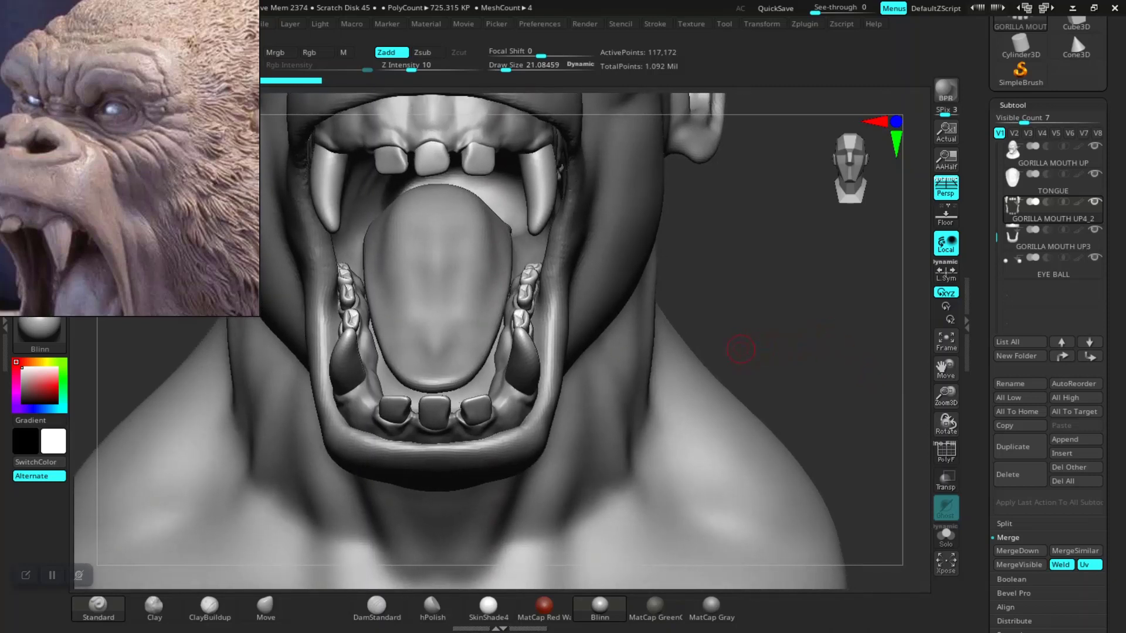
pyautogui.moveTo(740, 350); pyautogui.dragTo(766, 346)
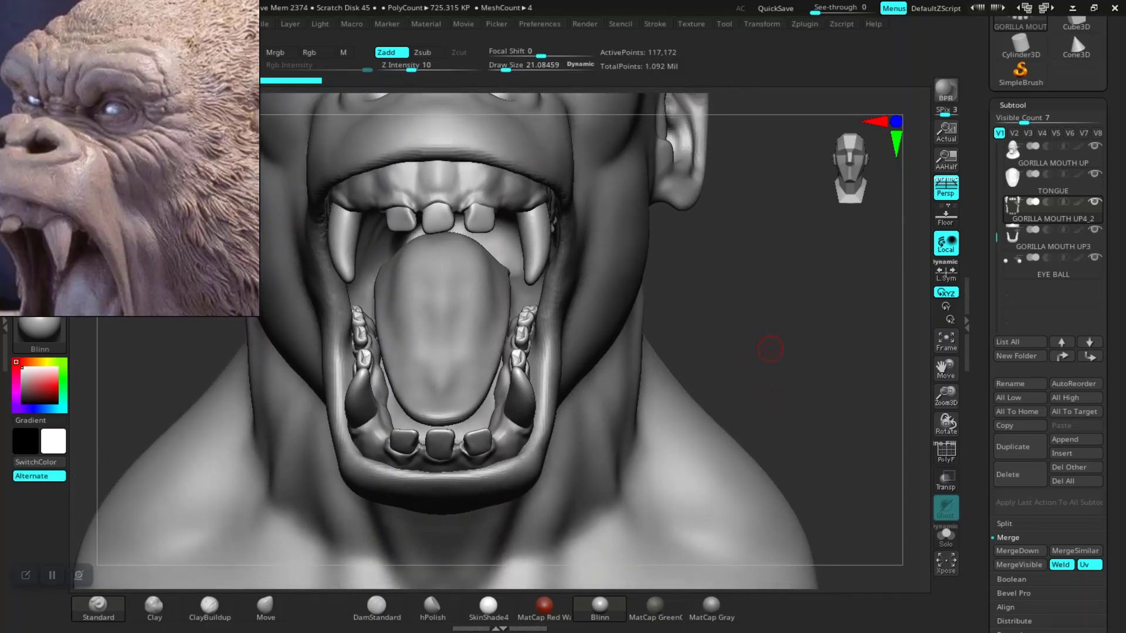
pyautogui.keyDown('alt'); pyautogui.moveTo(770, 350); pyautogui.dragTo(700, 322); pyautogui.keyUp('alt')
pyautogui.moveTo(732, 389)
pyautogui.mouseDown()
pyautogui.moveTo(723, 340)
pyautogui.moveTo(758, 381)
pyautogui.moveTo(795, 371)
pyautogui.moveTo(733, 370)
pyautogui.moveTo(736, 332)
pyautogui.moveTo(756, 382)
pyautogui.mouseUp()
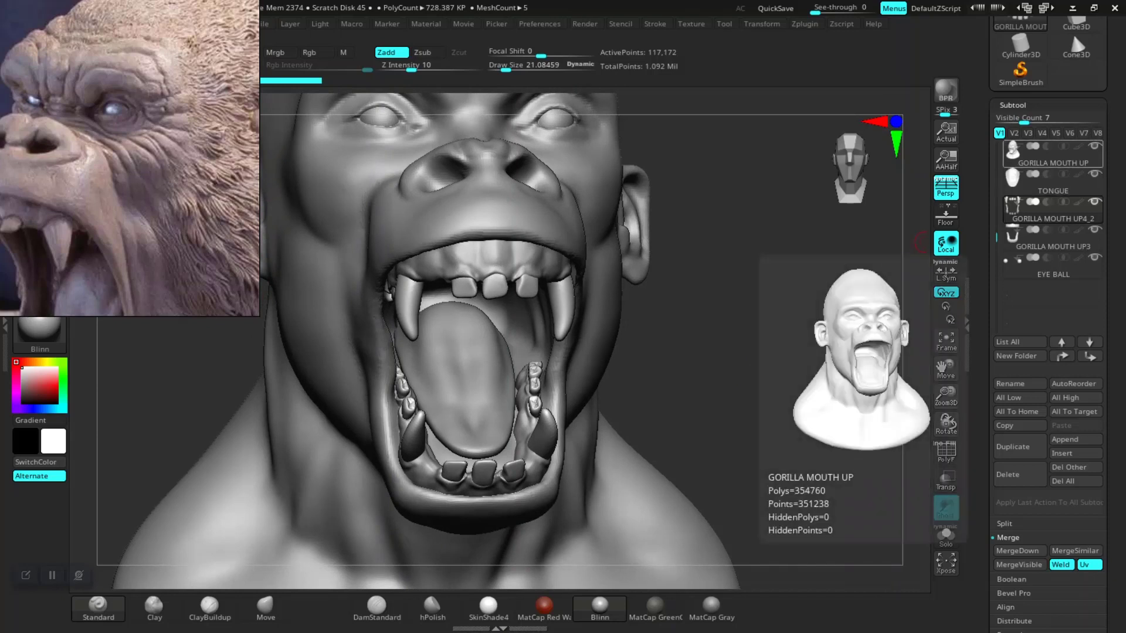
# - Select GORILLA MOUTH UP4_2 in the Subtool list and bring up its Rename prompt
pyautogui.click(1050, 155)
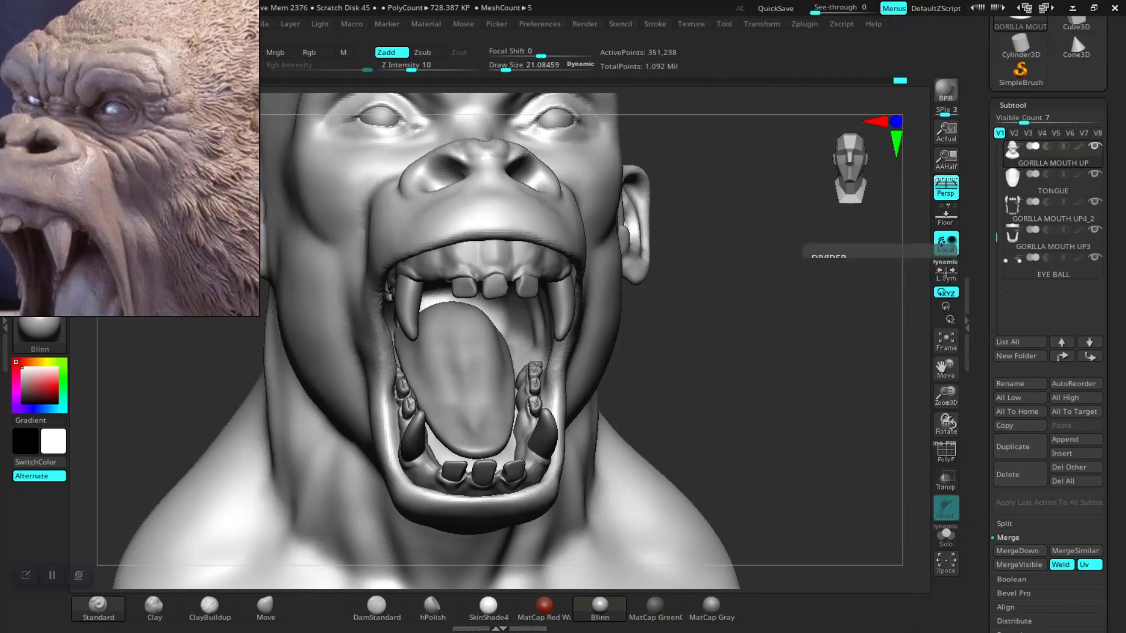
pyautogui.moveTo(780, 396); pyautogui.dragTo(774, 390)
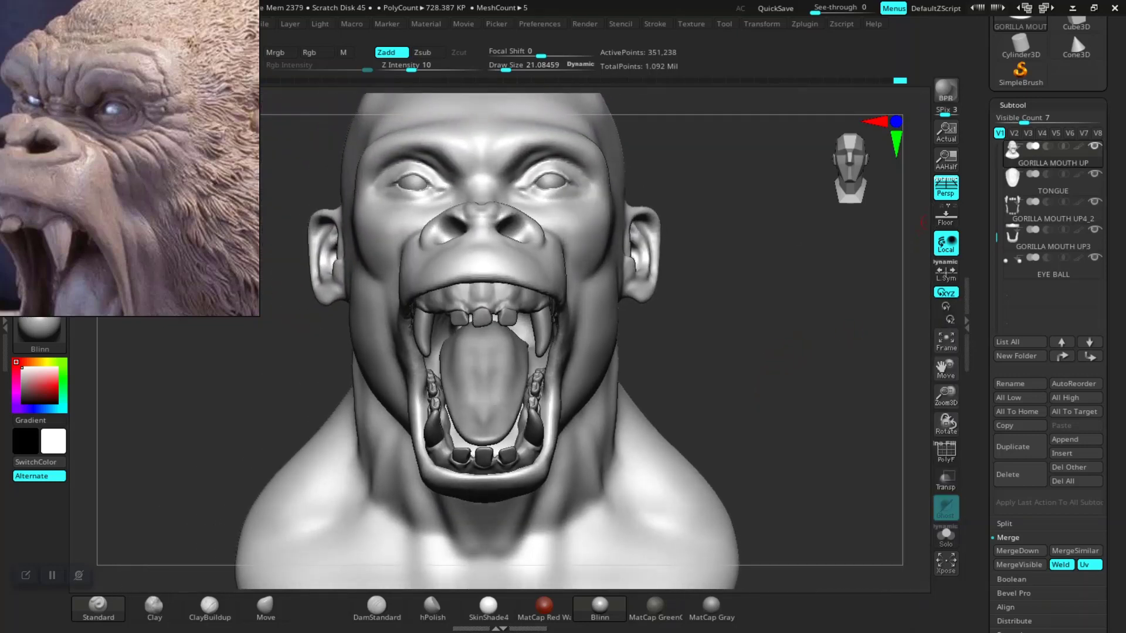
pyautogui.scroll(1, 1050, 205)
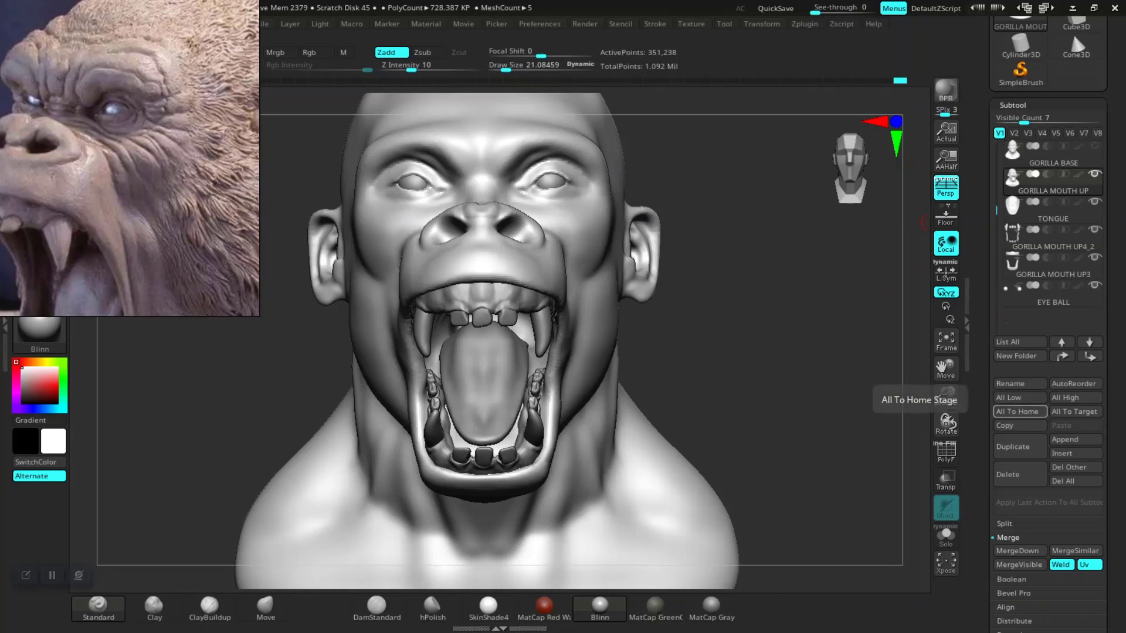
pyautogui.click(1052, 234)
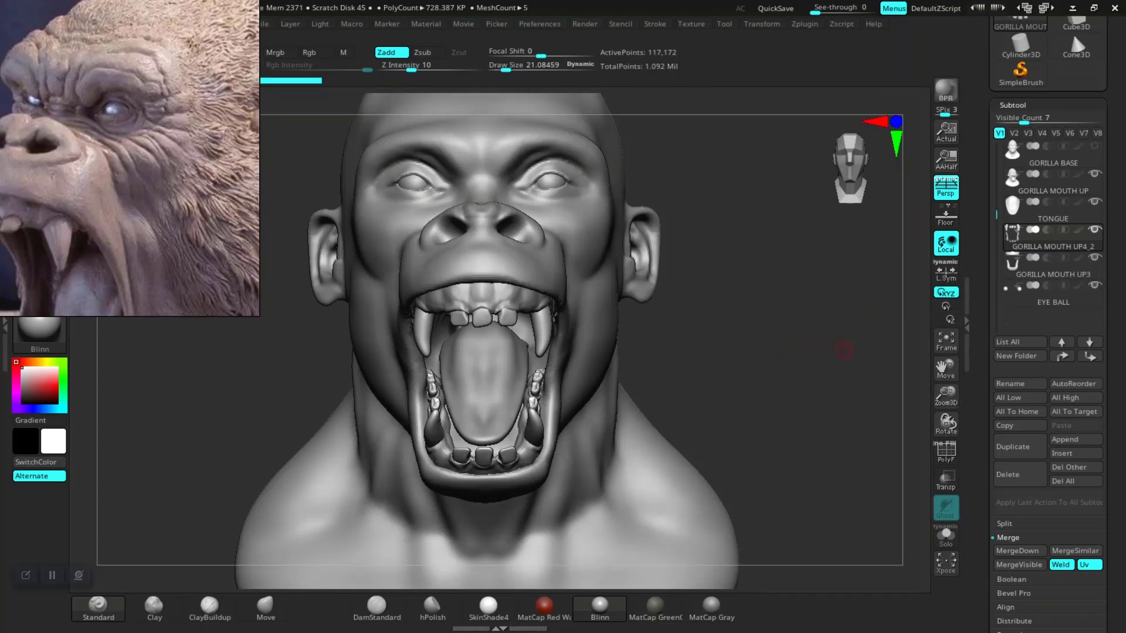
pyautogui.click(1010, 383)
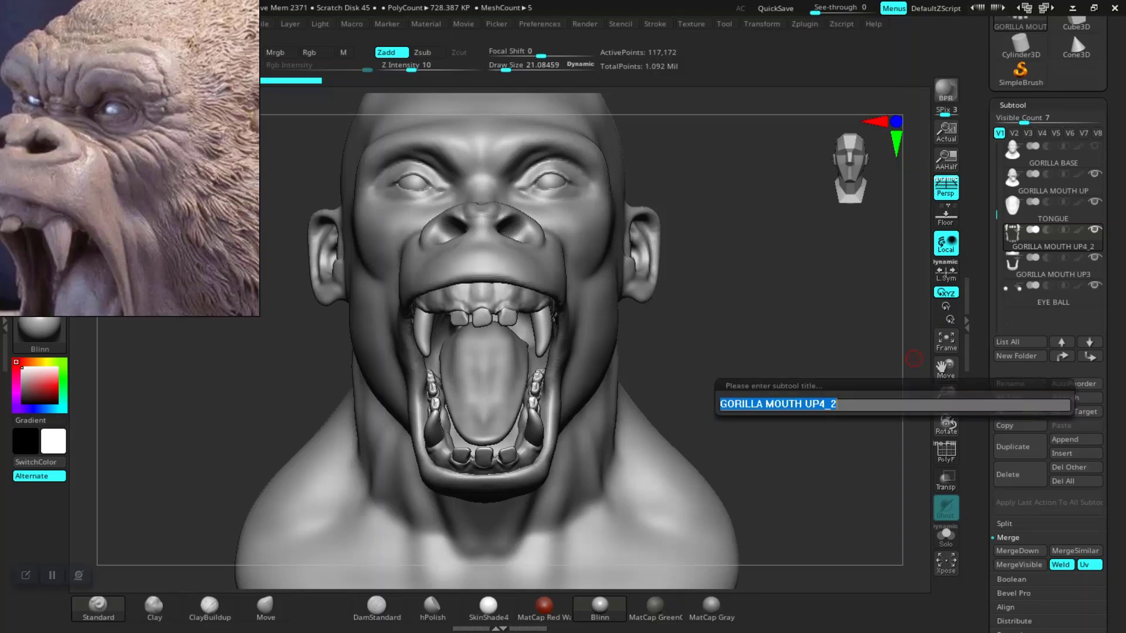
# - Name the UP4_2 subtool TEETH, then rename GORILLA MOUTH UP3 to TEETH GUM
pyautogui.write('TEE')
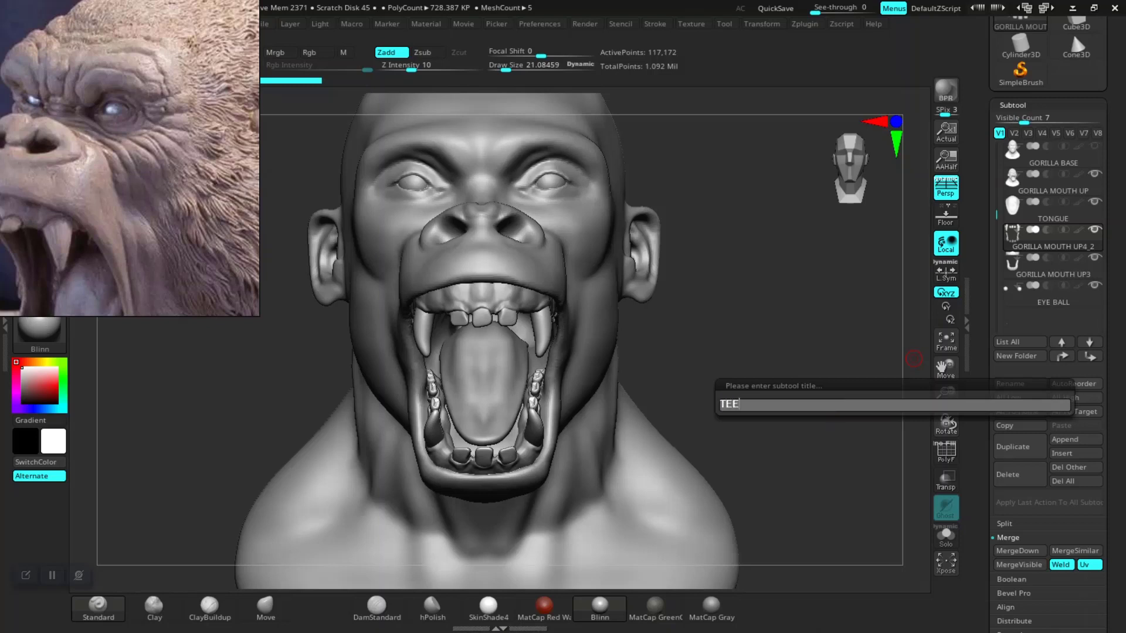
pyautogui.write('TH')
pyautogui.press('Return')
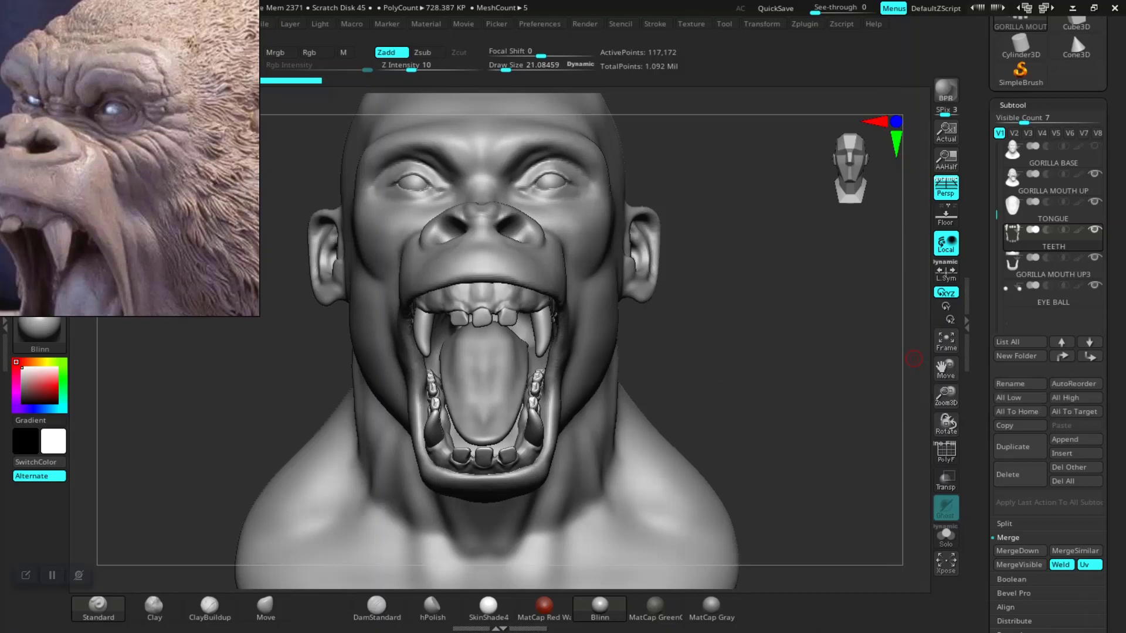
pyautogui.click(1053, 267)
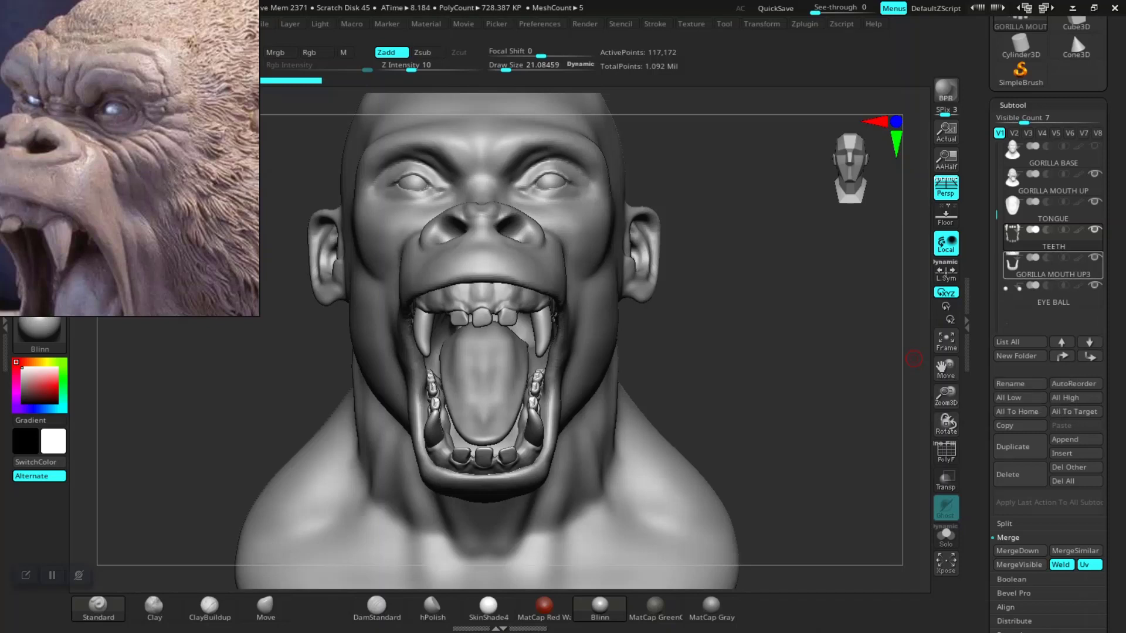
pyautogui.click(1019, 383)
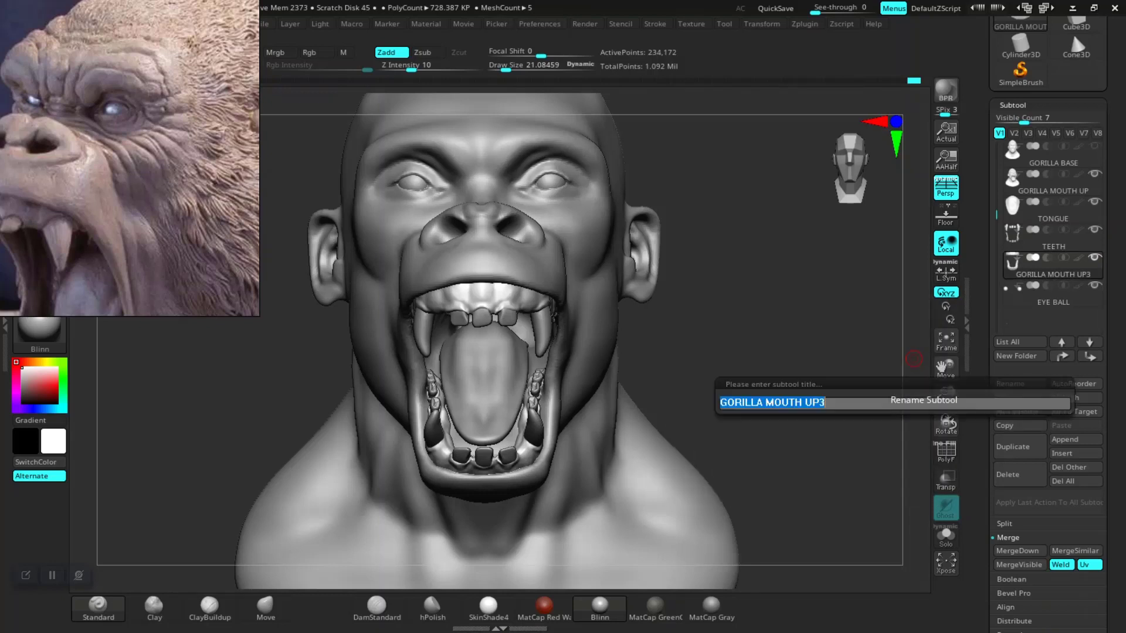
pyautogui.write('TEET')
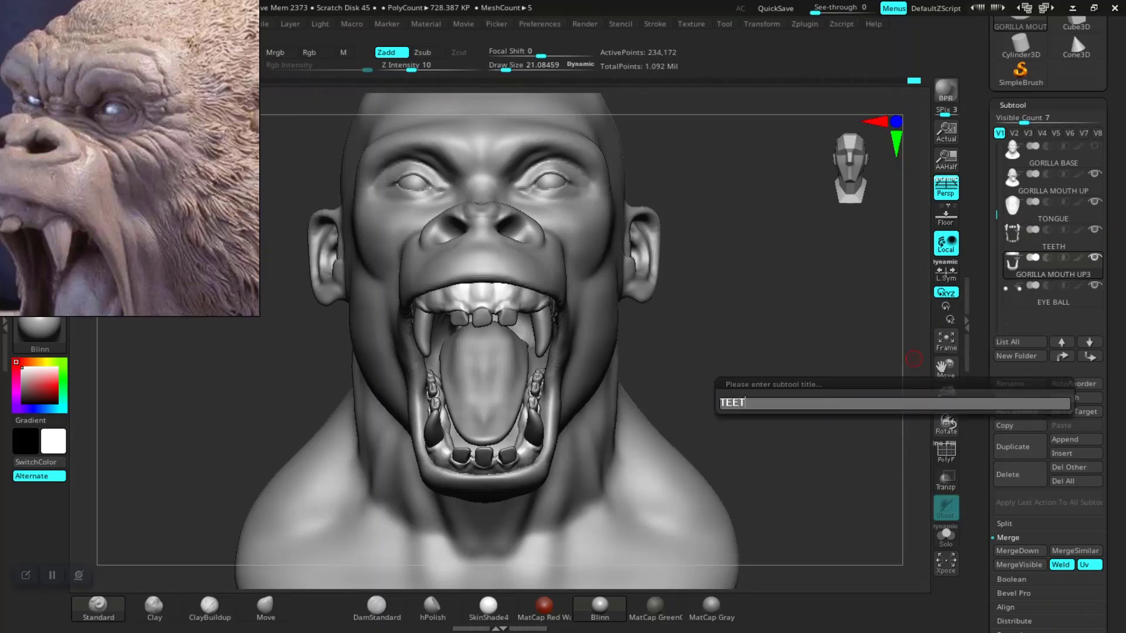
pyautogui.write('Y')
pyautogui.press('BackSpace')
pyautogui.write('H G')
pyautogui.write('UM')
pyautogui.press('Return')
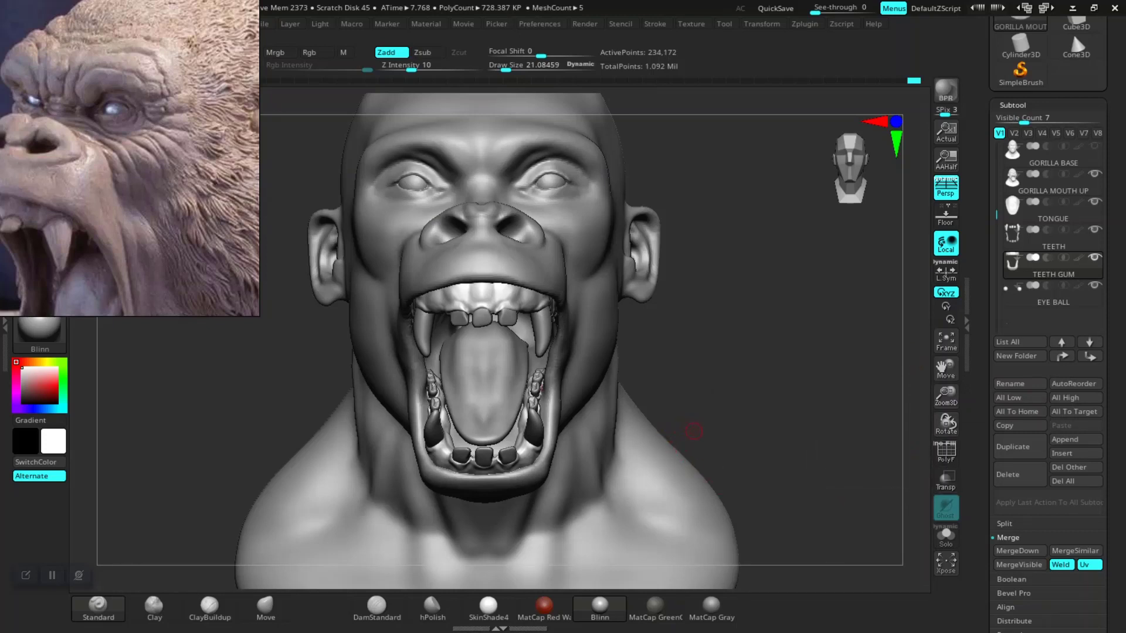
# - Turn the head back to a front view of the mouth and select GORILLA MOUTH UP
pyautogui.moveTo(751, 381)
pyautogui.mouseDown()
pyautogui.moveTo(868, 375)
pyautogui.moveTo(784, 394)
pyautogui.mouseUp()
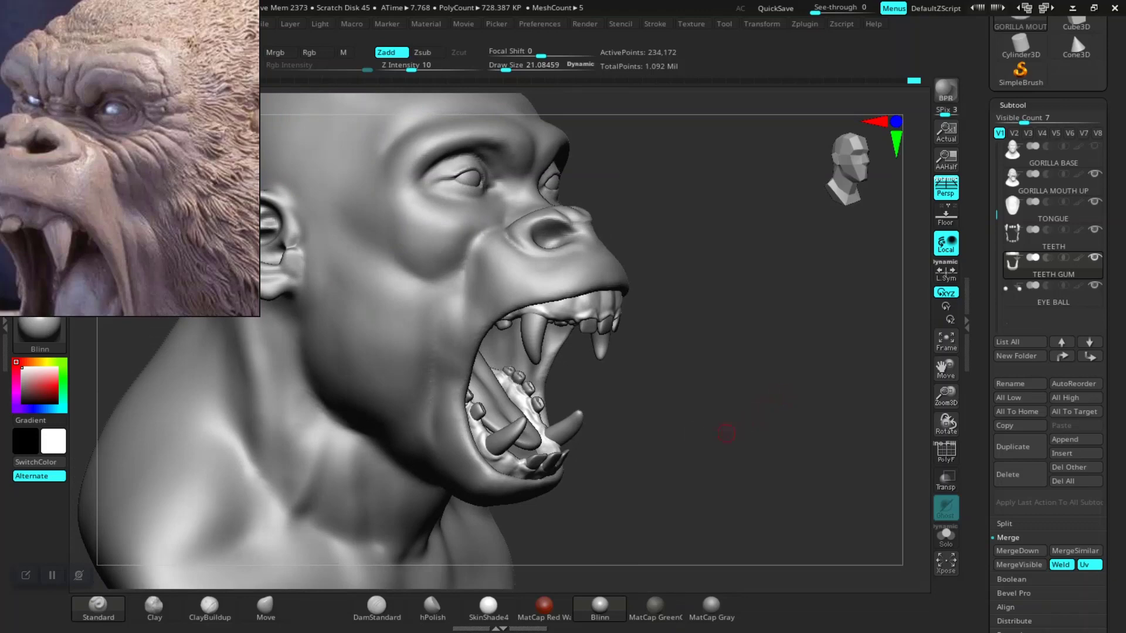
pyautogui.moveTo(721, 455)
pyautogui.mouseDown()
pyautogui.moveTo(755, 392)
pyautogui.moveTo(833, 387)
pyautogui.moveTo(744, 382)
pyautogui.moveTo(744, 351)
pyautogui.mouseUp()
pyautogui.moveTo(743, 398)
pyautogui.mouseDown()
pyautogui.moveTo(744, 415)
pyautogui.moveTo(779, 425)
pyautogui.moveTo(754, 402)
pyautogui.moveTo(744, 424)
pyautogui.mouseUp()
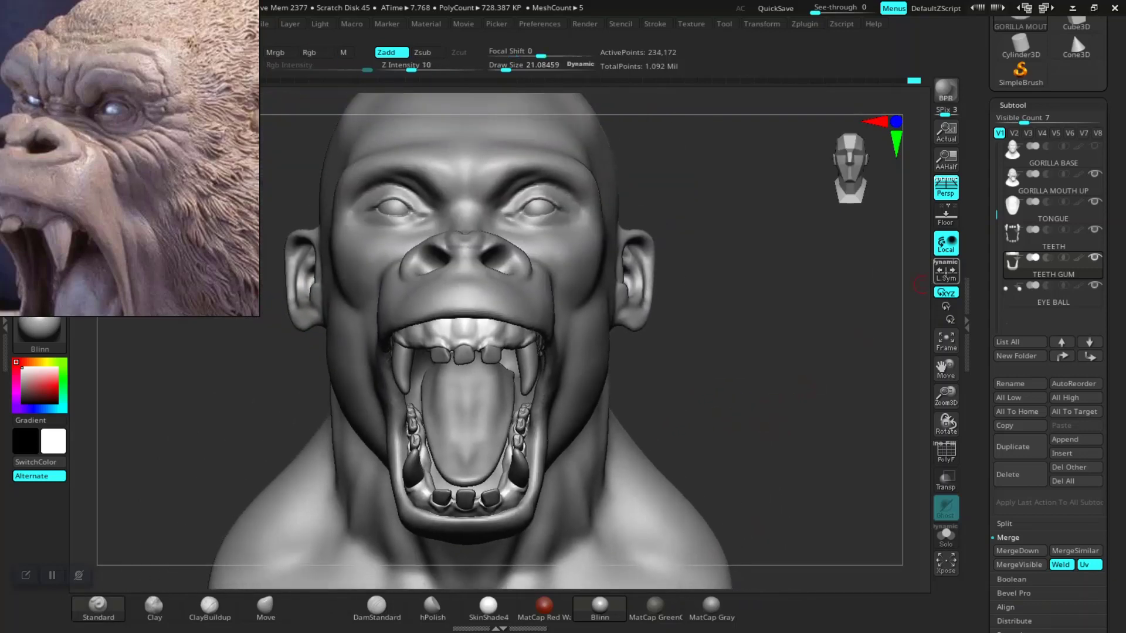
pyautogui.click(1053, 182)
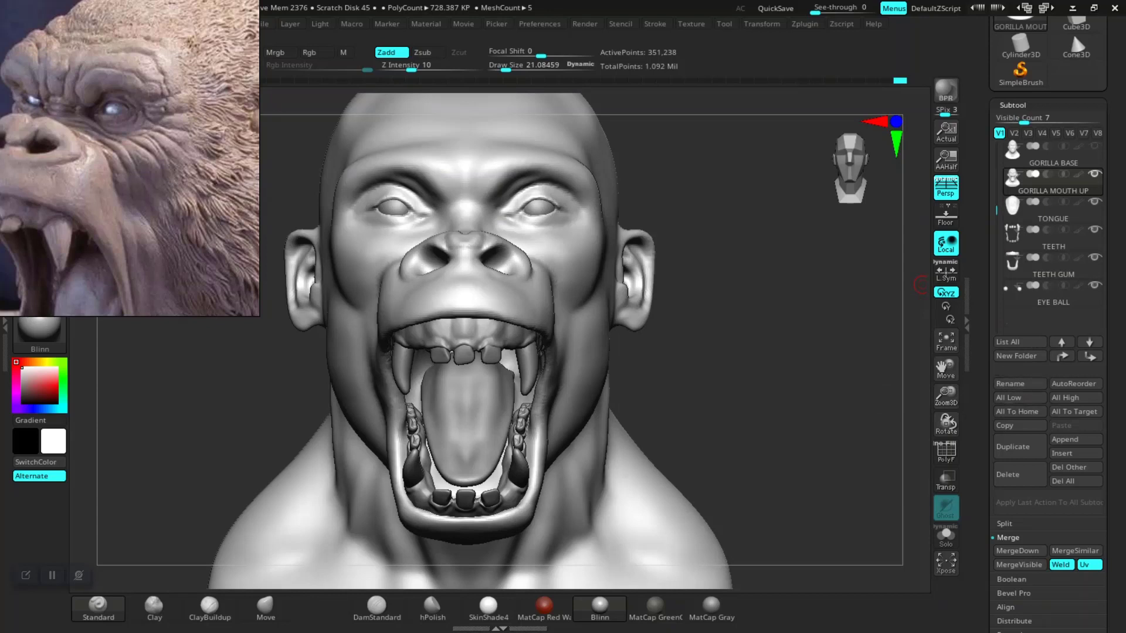
# - Create a new subtool folder named GORILLA BASE
pyautogui.click(1021, 356)
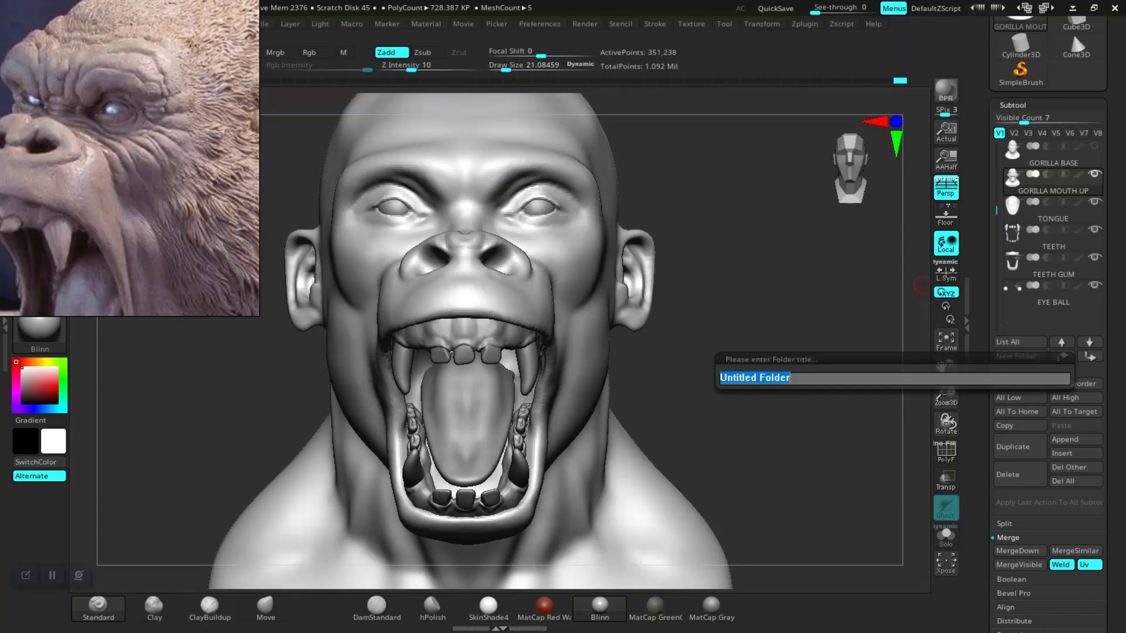
pyautogui.write('G')
pyautogui.write('ORILLA')
pyautogui.write(' BASE')
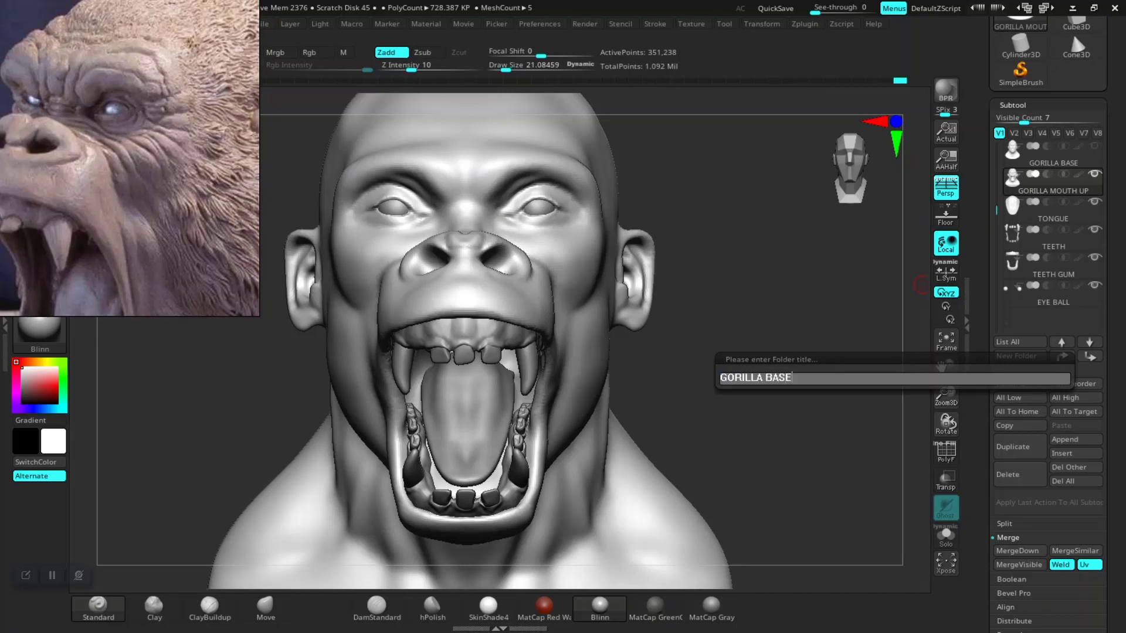
pyautogui.press('Return')
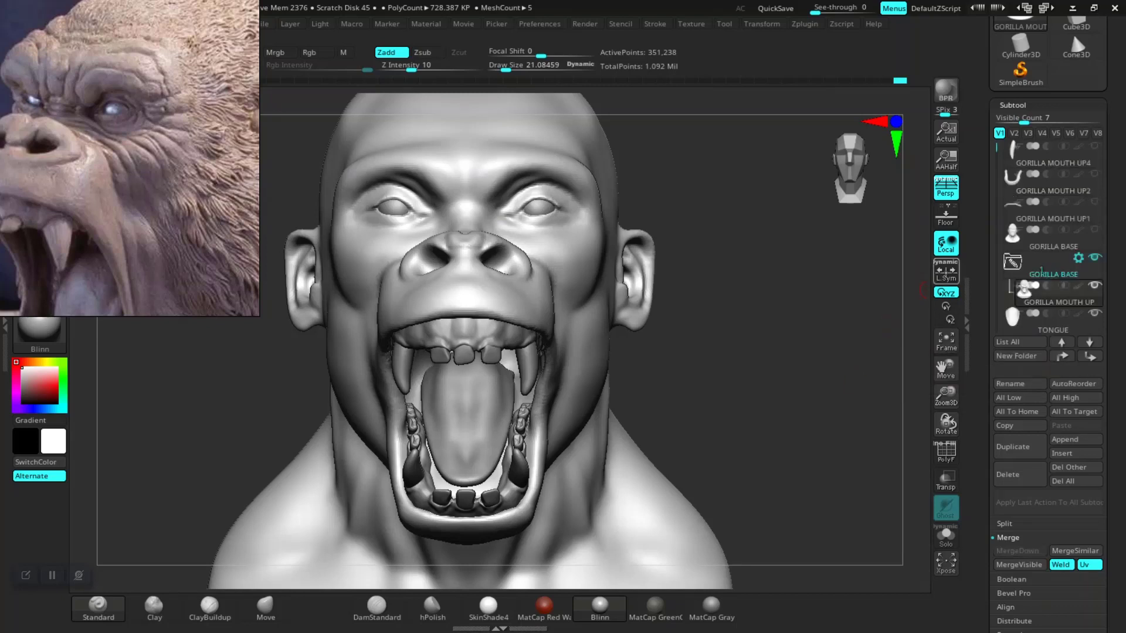
# - Drag the subtools into the GORILLA BASE folder and move TEETH to the bottom
pyautogui.scroll(-5, 1041, 271)
pyautogui.scroll(1, 1049, 193)
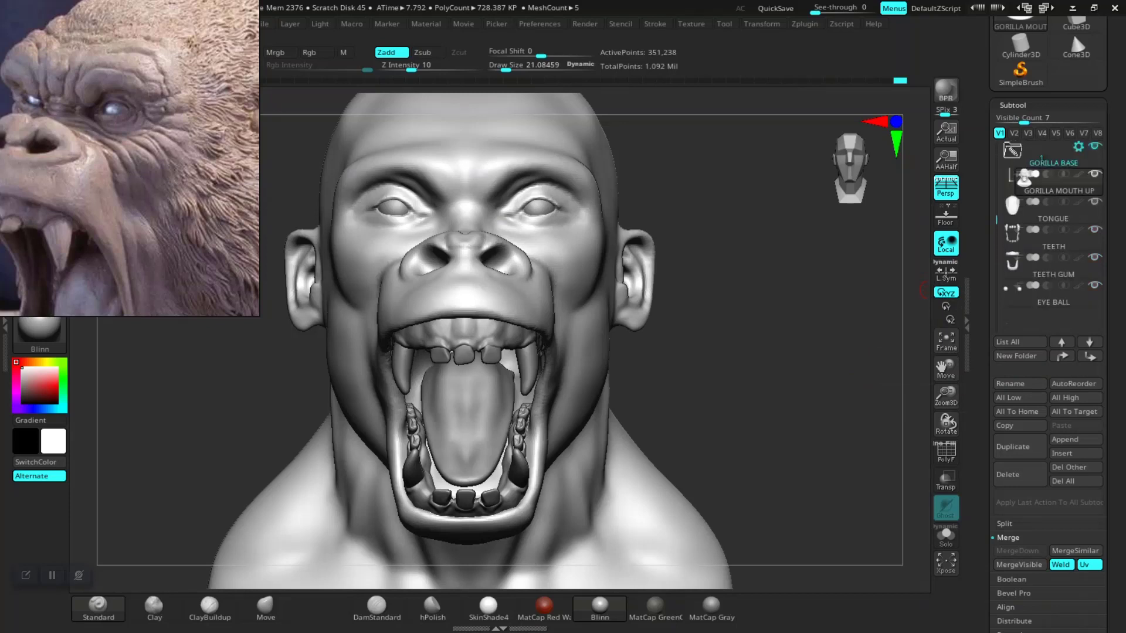
pyautogui.moveTo(1054, 190); pyautogui.dragTo(1049, 170)
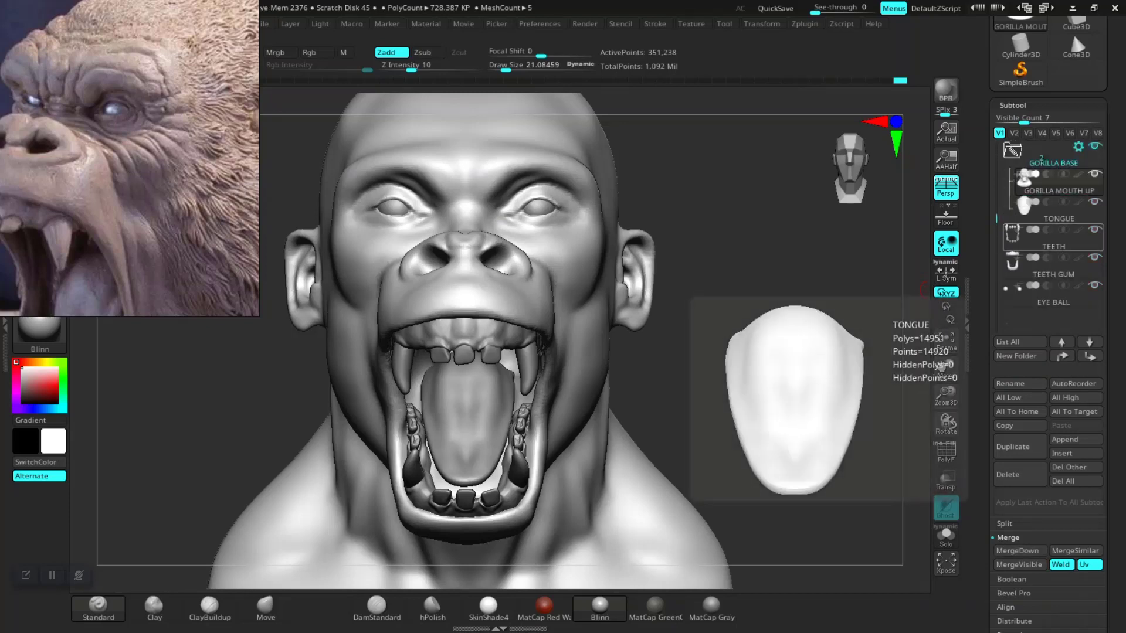
pyautogui.moveTo(1054, 218); pyautogui.dragTo(1049, 170)
pyautogui.moveTo(1054, 246); pyautogui.dragTo(1050, 170)
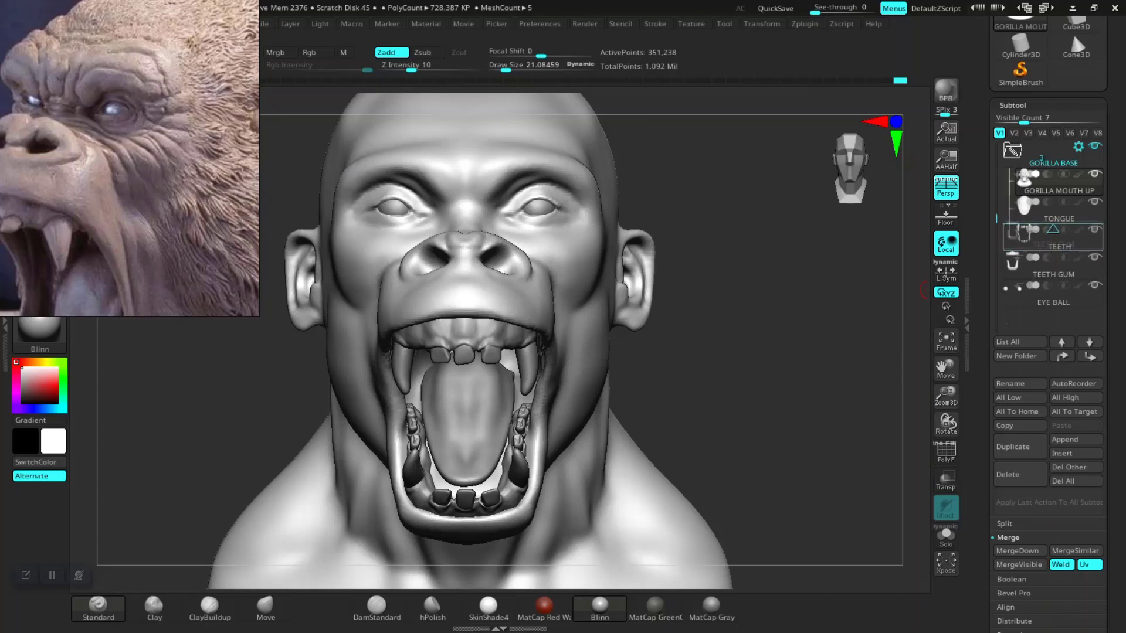
pyautogui.moveTo(1053, 247); pyautogui.dragTo(1050, 296)
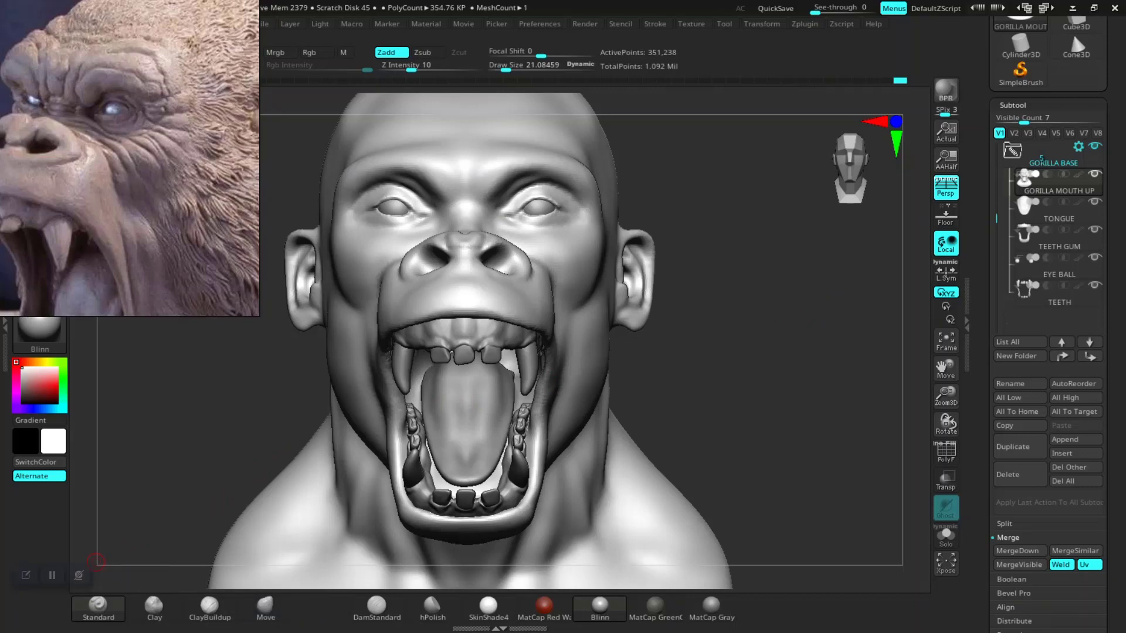
# - Duplicate the GORILLA BASE folder and hide the original folder
pyautogui.moveTo(721, 377)
pyautogui.mouseDown()
pyautogui.moveTo(767, 420)
pyautogui.moveTo(872, 276)
pyautogui.mouseUp()
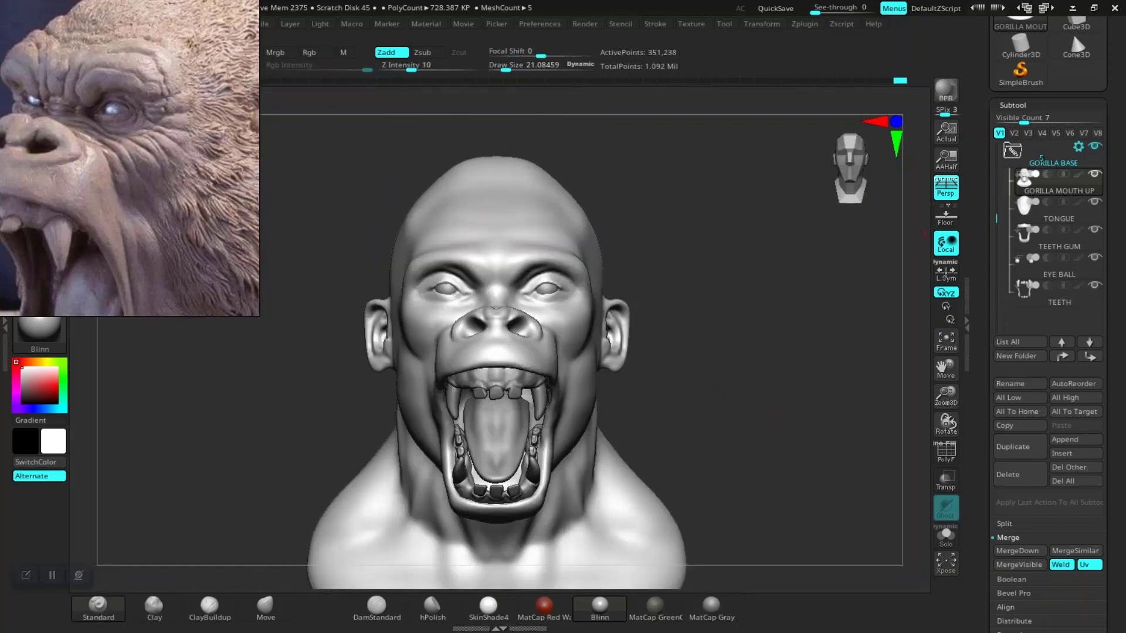
pyautogui.click(1049, 158)
pyautogui.click(1078, 146)
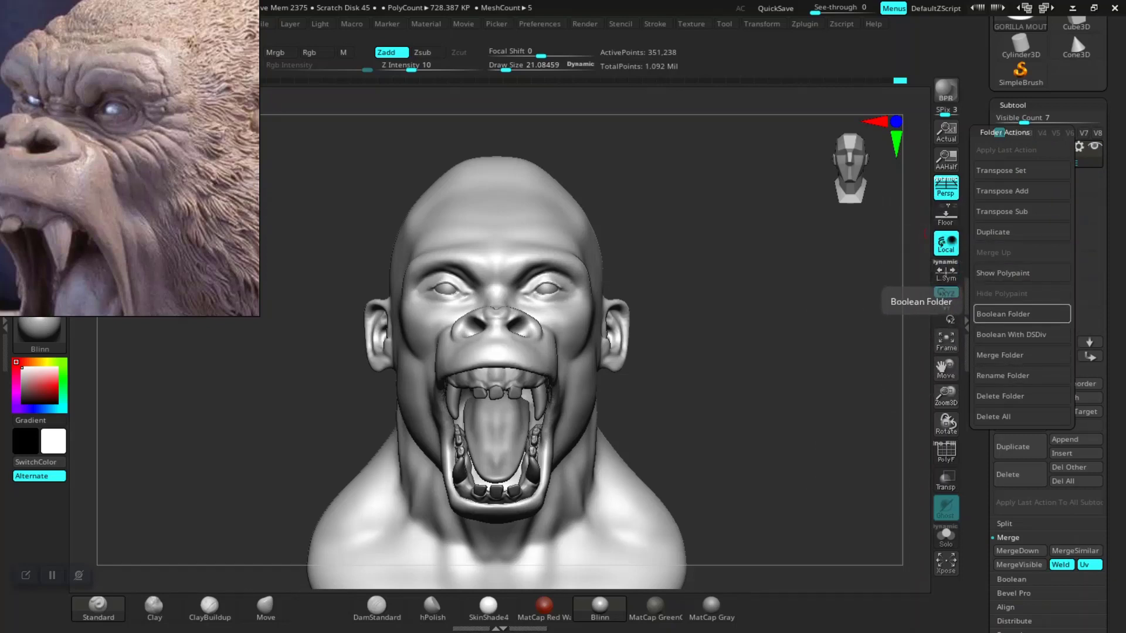
pyautogui.click(1022, 232)
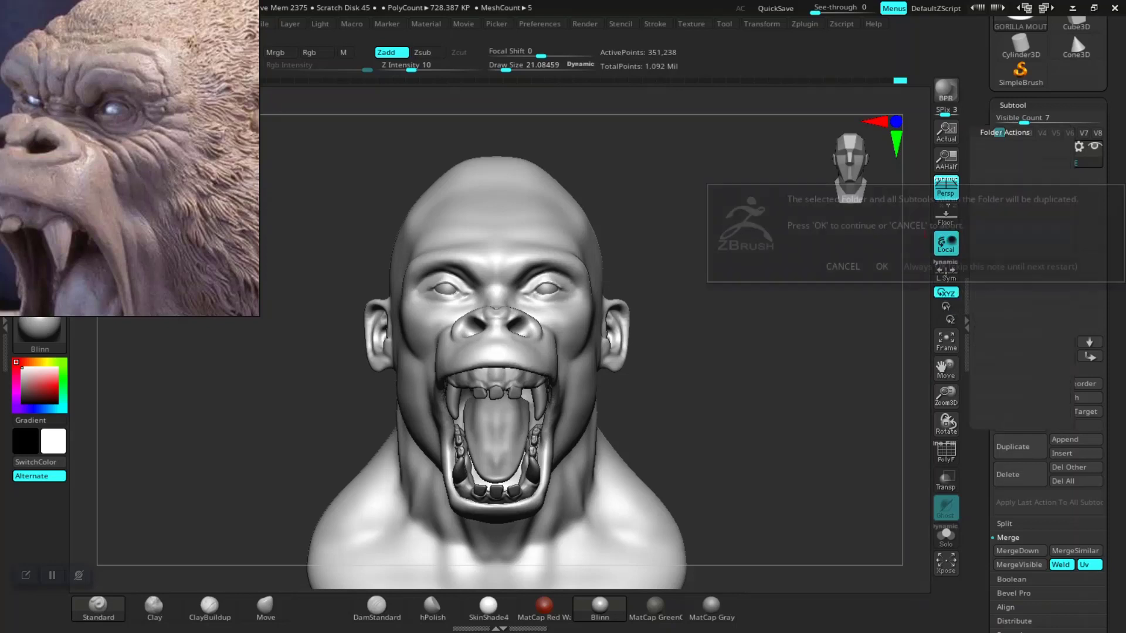
pyautogui.click(882, 266)
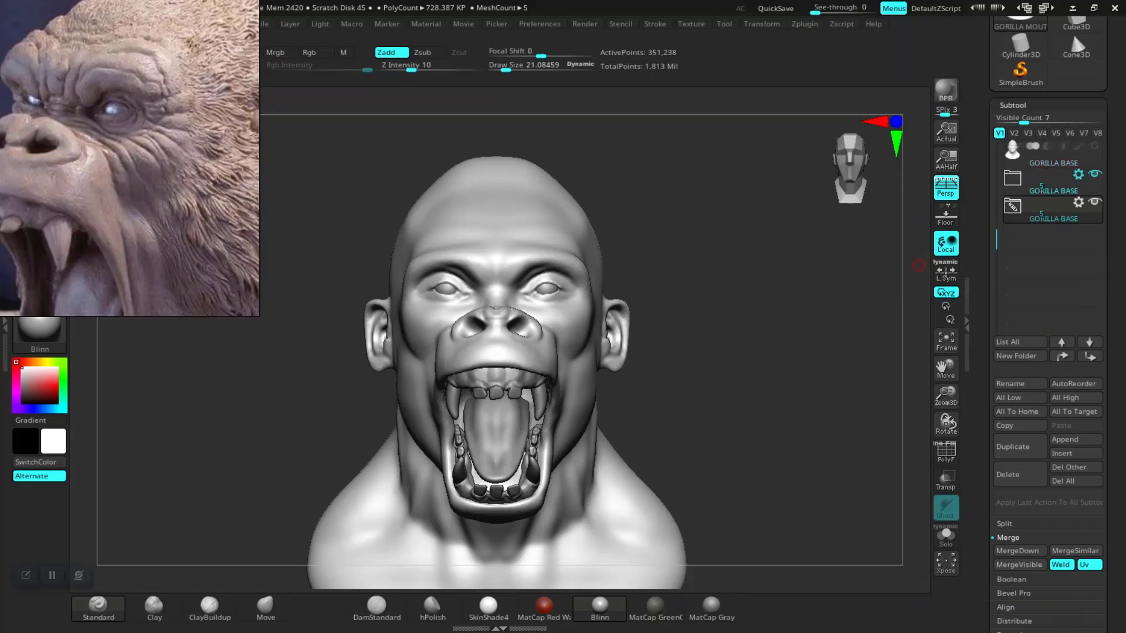
pyautogui.click(1095, 173)
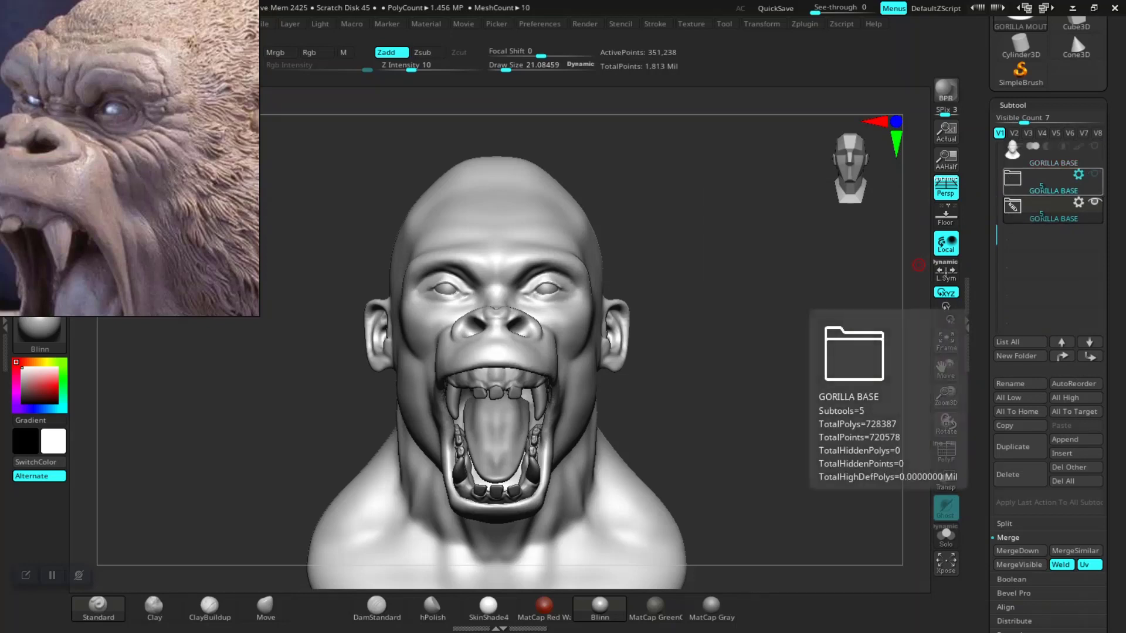
# - In the copied folder, hide TONGUE1, TEETH GUM1 and TEETH1 to empty the mouth
pyautogui.click(1013, 206)
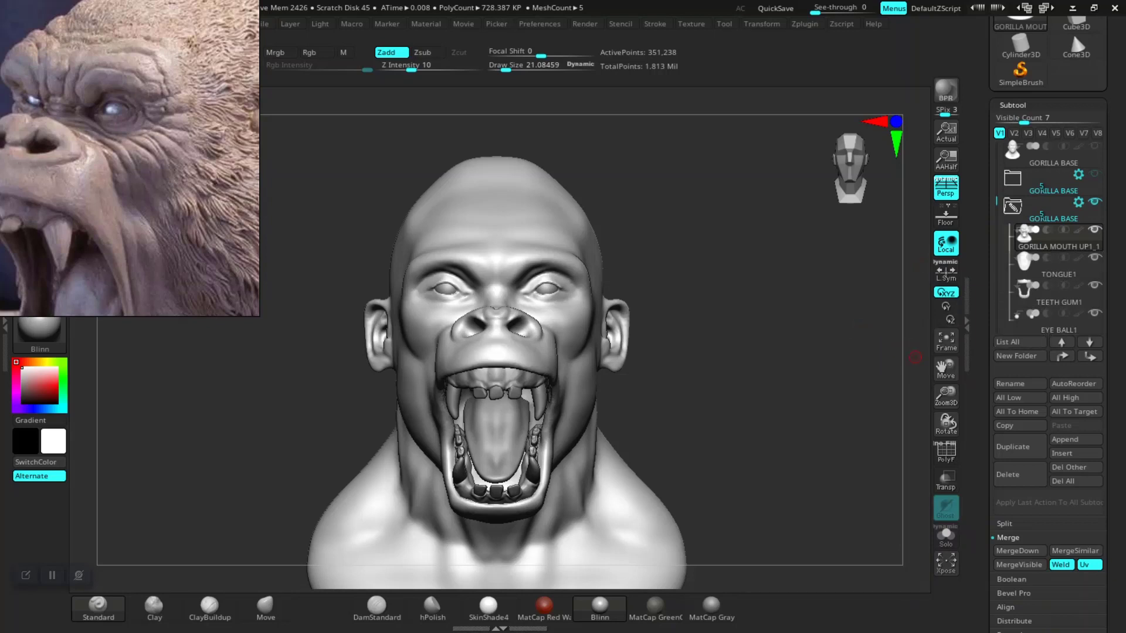
pyautogui.scroll(-1, 1049, 235)
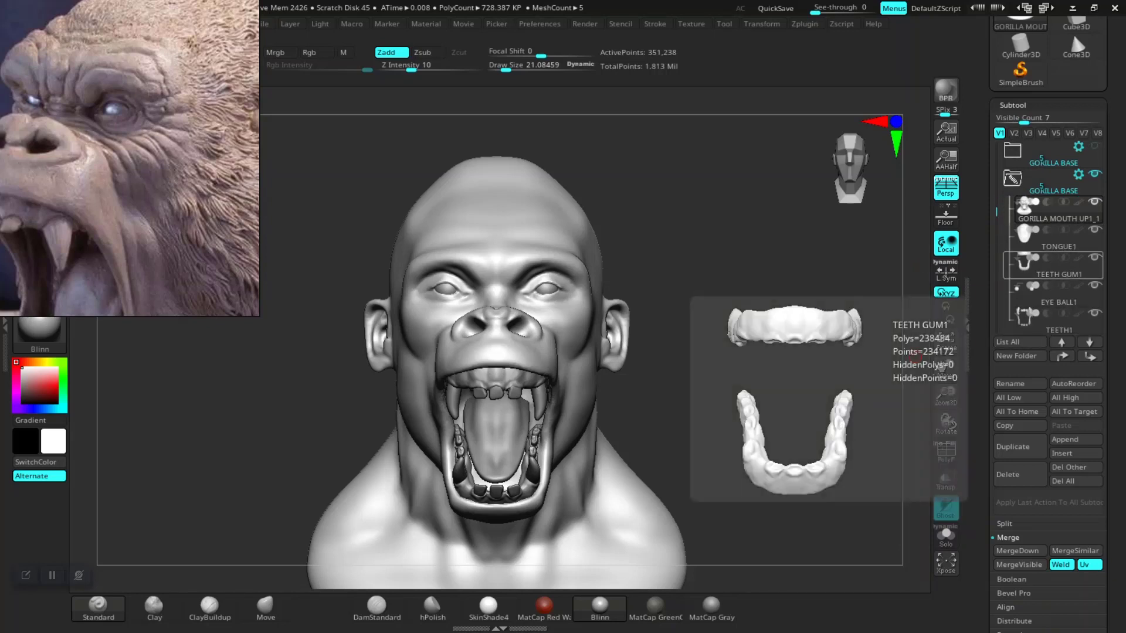
pyautogui.click(1095, 230)
pyautogui.click(1094, 257)
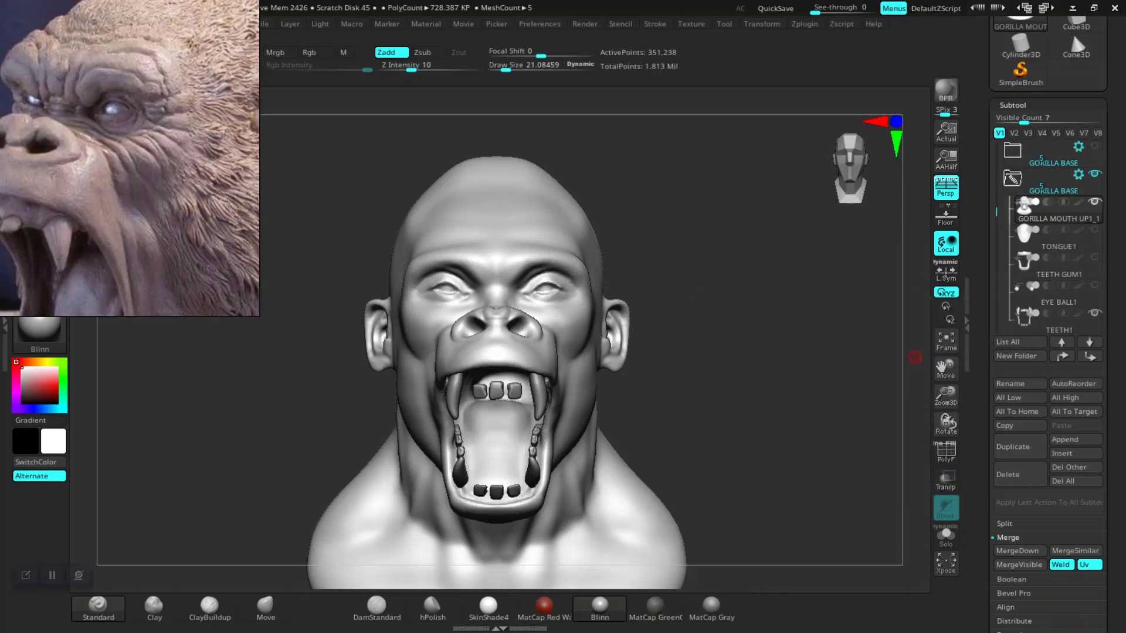
pyautogui.click(1094, 313)
pyautogui.scroll(-2, 1049, 235)
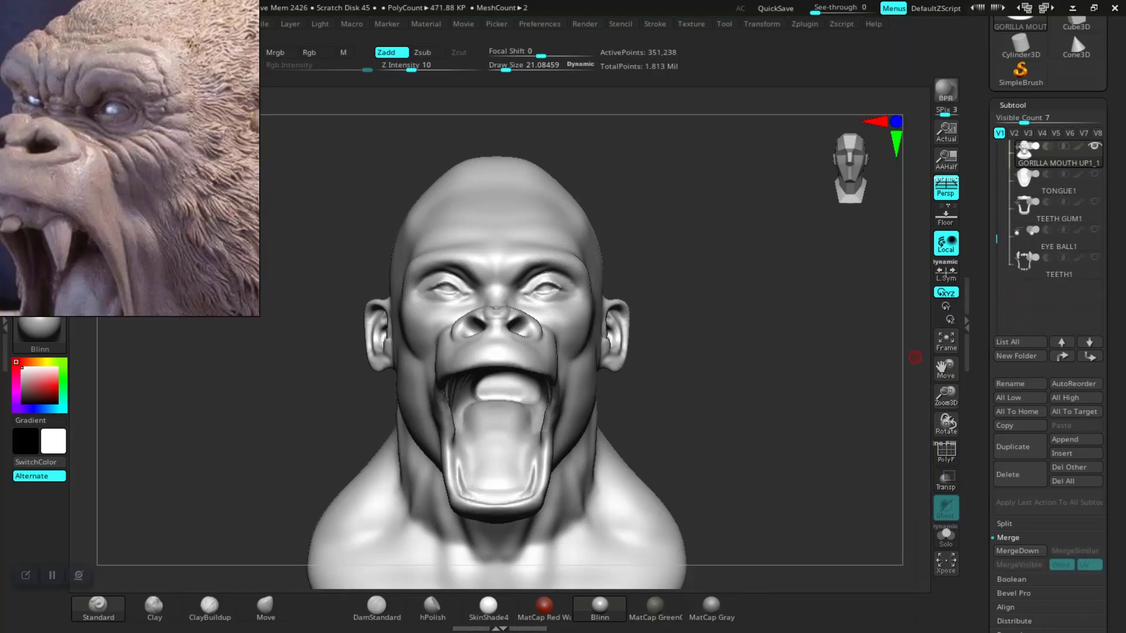
pyautogui.moveTo(773, 381)
pyautogui.mouseDown()
pyautogui.moveTo(774, 465)
pyautogui.moveTo(741, 382)
pyautogui.moveTo(821, 381)
pyautogui.moveTo(729, 377)
pyautogui.moveTo(780, 406)
pyautogui.moveTo(753, 390)
pyautogui.moveTo(753, 411)
pyautogui.moveTo(703, 404)
pyautogui.moveTo(758, 381)
pyautogui.moveTo(703, 393)
pyautogui.moveTo(821, 387)
pyautogui.moveTo(776, 383)
pyautogui.mouseUp()
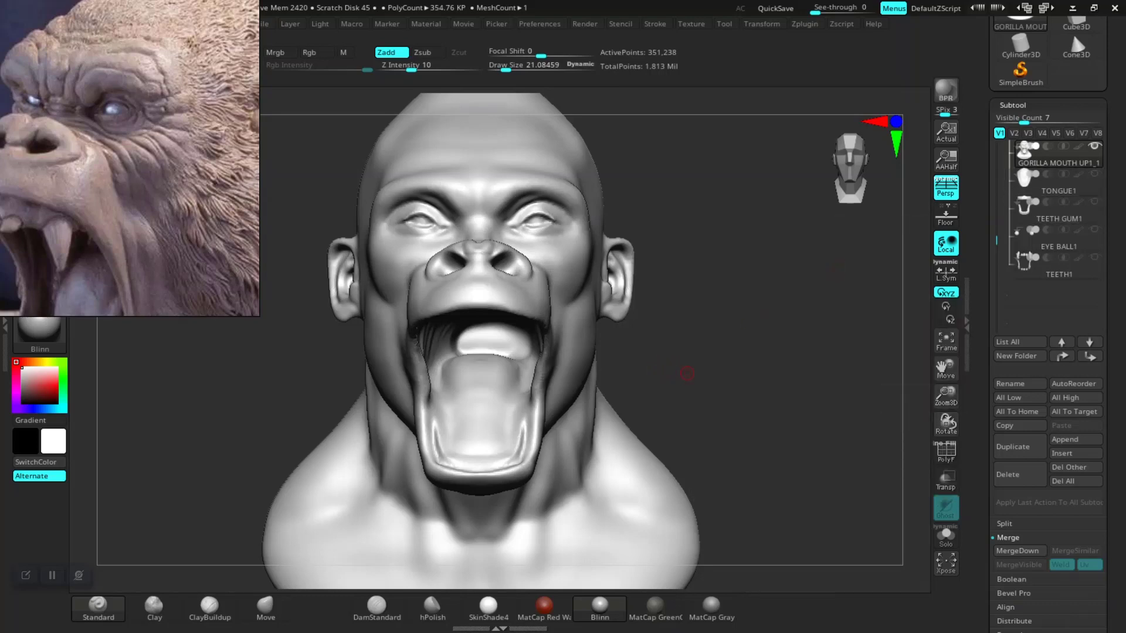
pyautogui.moveTo(687, 373)
pyautogui.mouseDown()
pyautogui.moveTo(771, 384)
pyautogui.moveTo(815, 434)
pyautogui.moveTo(762, 349)
pyautogui.moveTo(924, 229)
pyautogui.mouseUp()
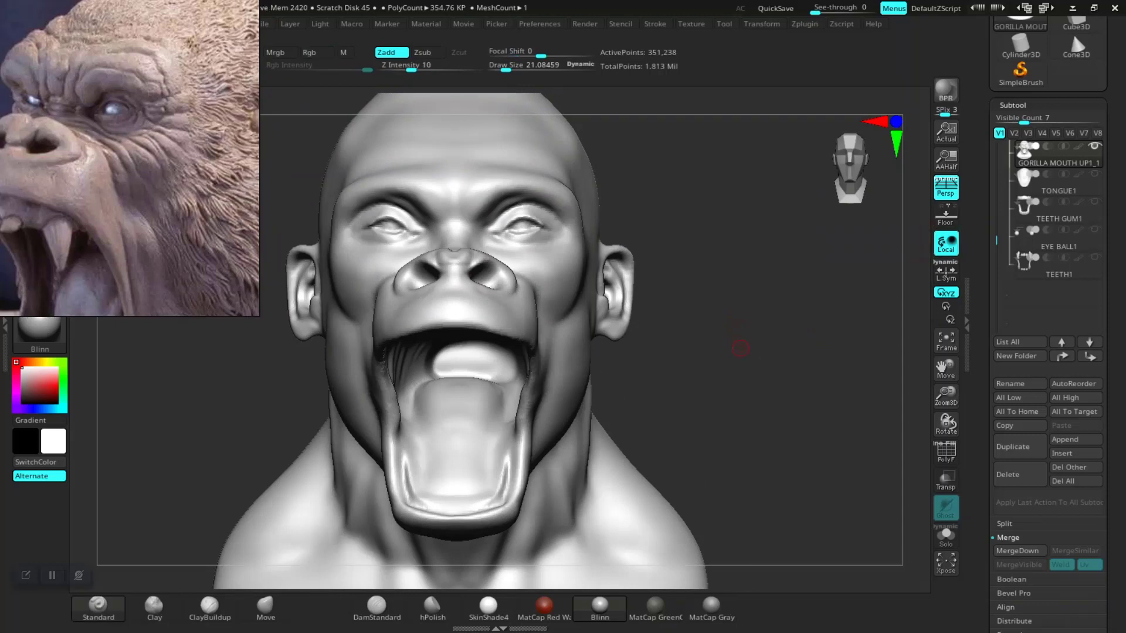
pyautogui.moveTo(740, 348); pyautogui.dragTo(764, 355)
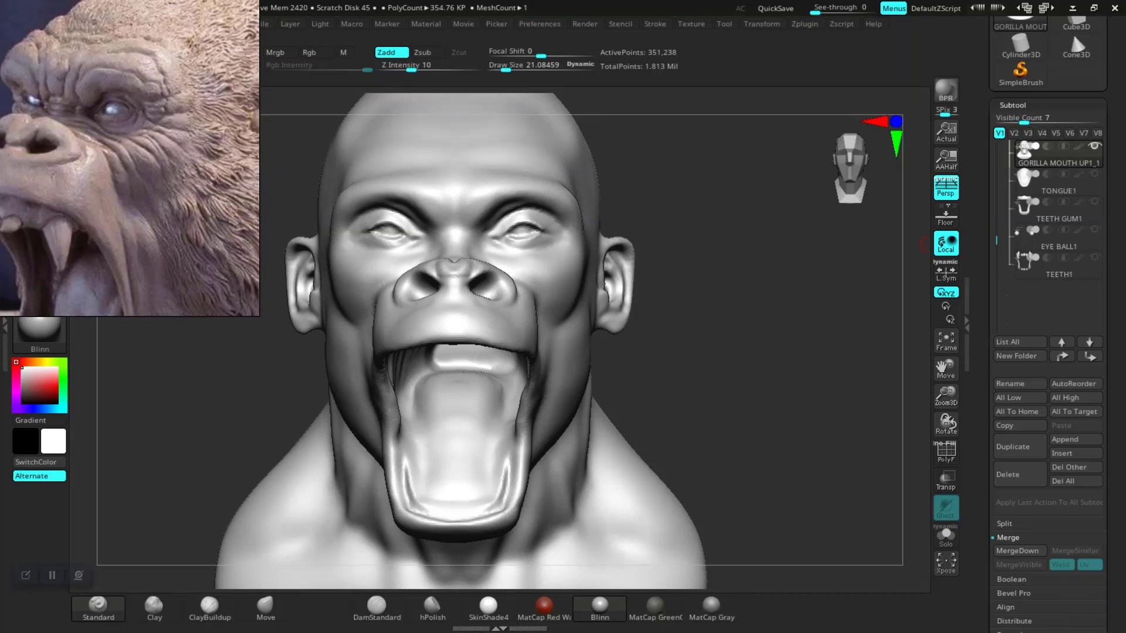
# - Duplicate the gorilla head subtool and select the copy, GORILLA MOUTH UP1_2
pyautogui.click(1019, 447)
pyautogui.click(1049, 153)
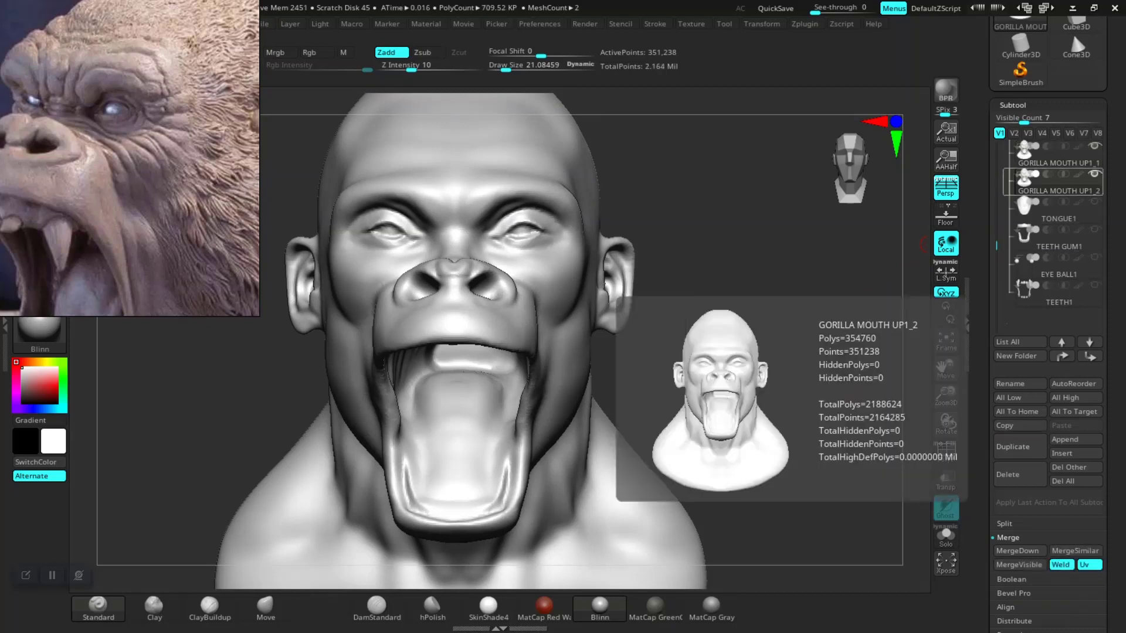
pyautogui.click(1049, 182)
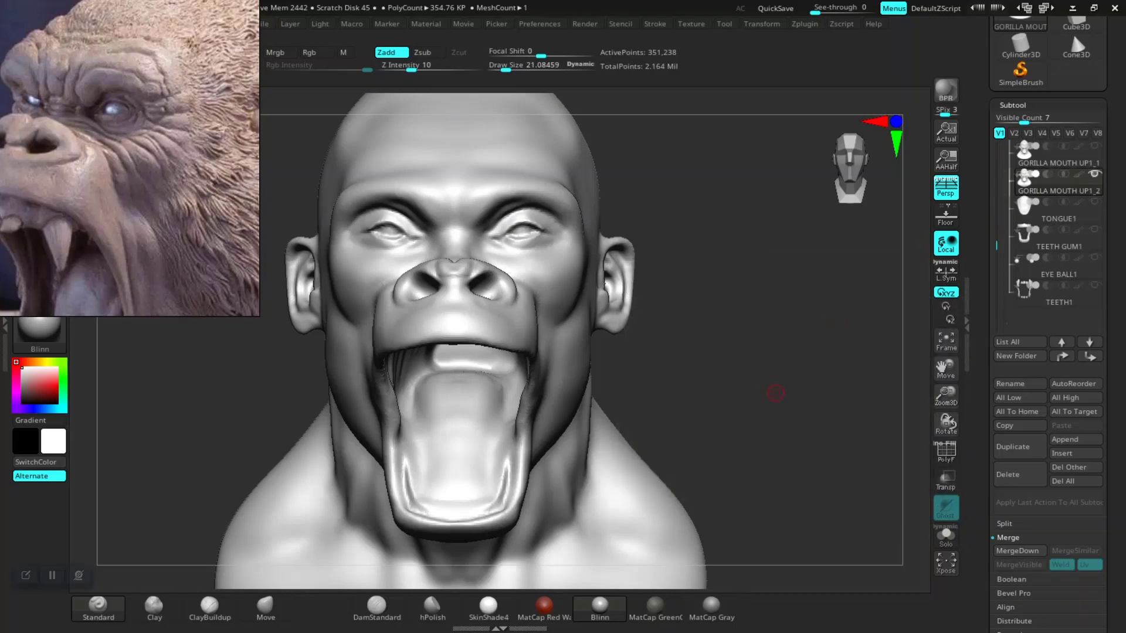
# - Check the copy's polygroups with PolyFrame from side and front, then zoom out to the brow
pyautogui.hotkey('shift', 'f')
pyautogui.scroll(2, 786, 402)
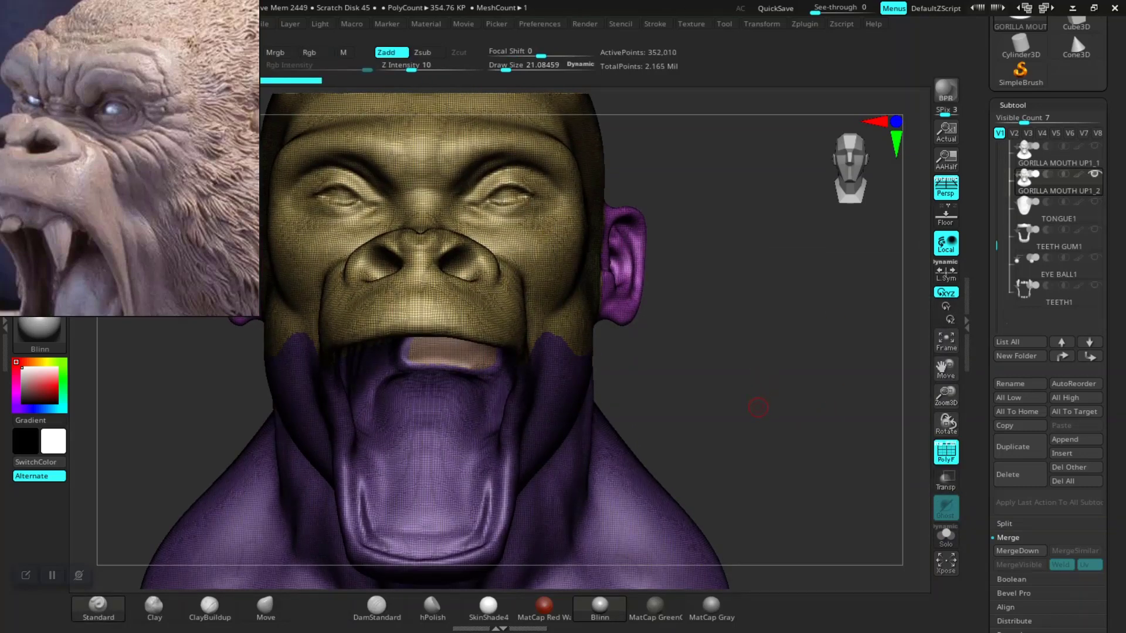
pyautogui.press('shift')
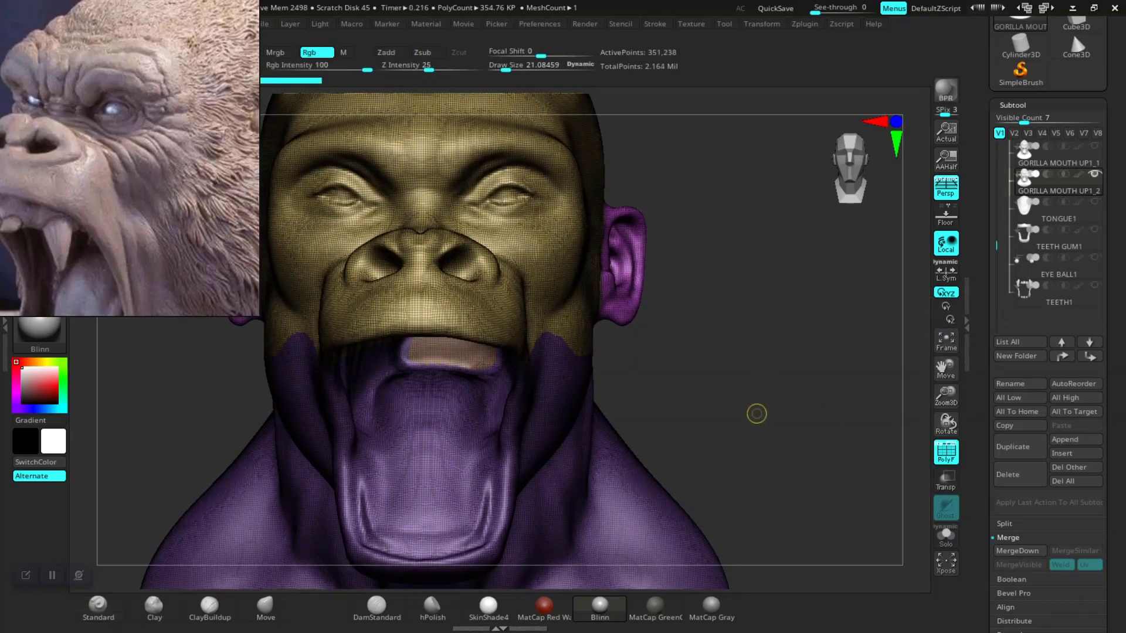
pyautogui.press('shift')
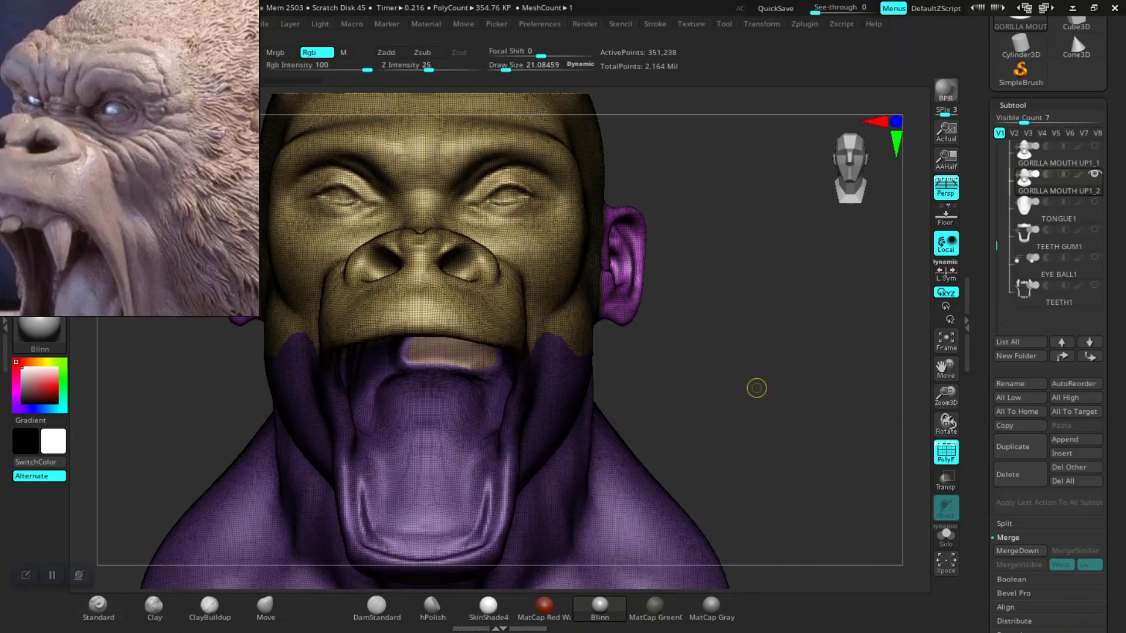
pyautogui.moveTo(768, 389); pyautogui.dragTo(833, 387)
pyautogui.press('shift')
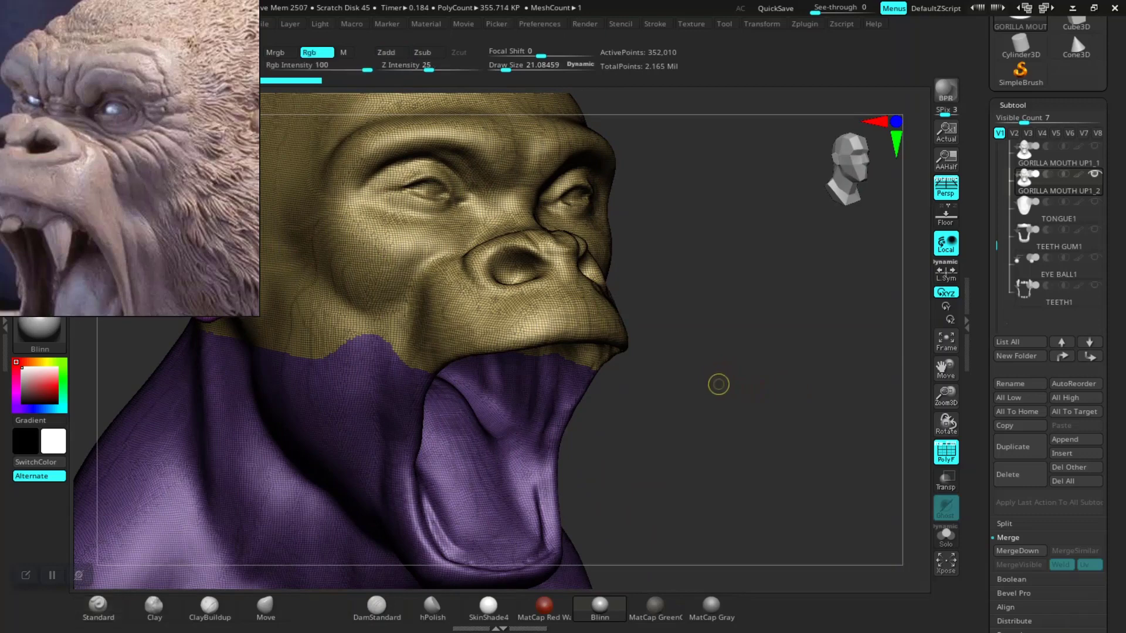
pyautogui.moveTo(721, 386)
pyautogui.mouseDown()
pyautogui.moveTo(790, 461)
pyautogui.moveTo(799, 390)
pyautogui.moveTo(895, 375)
pyautogui.moveTo(688, 332)
pyautogui.mouseUp()
pyautogui.hotkey('shift', 'f')
pyautogui.moveTo(820, 387)
pyautogui.keyDown('alt'); pyautogui.mouseDown()
pyautogui.moveTo(827, 331)
pyautogui.moveTo(800, 293)
pyautogui.moveTo(874, 302)
pyautogui.moveTo(868, 275)
pyautogui.moveTo(869, 371)
pyautogui.moveTo(849, 317)
pyautogui.moveTo(673, 271)
pyautogui.mouseUp(); pyautogui.keyUp('alt')
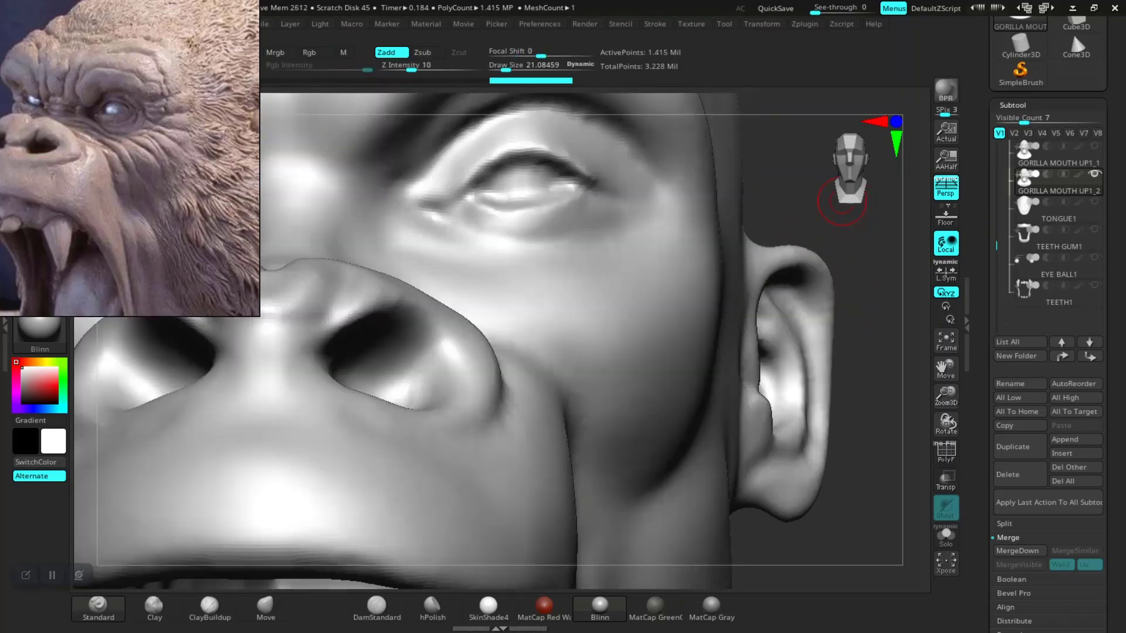
# - Return to the Standard brush and angle the head to show the forehead and eyes
pyautogui.moveTo(842, 188)
pyautogui.mouseDown()
pyautogui.moveTo(809, 200)
pyautogui.moveTo(785, 258)
pyautogui.mouseUp()
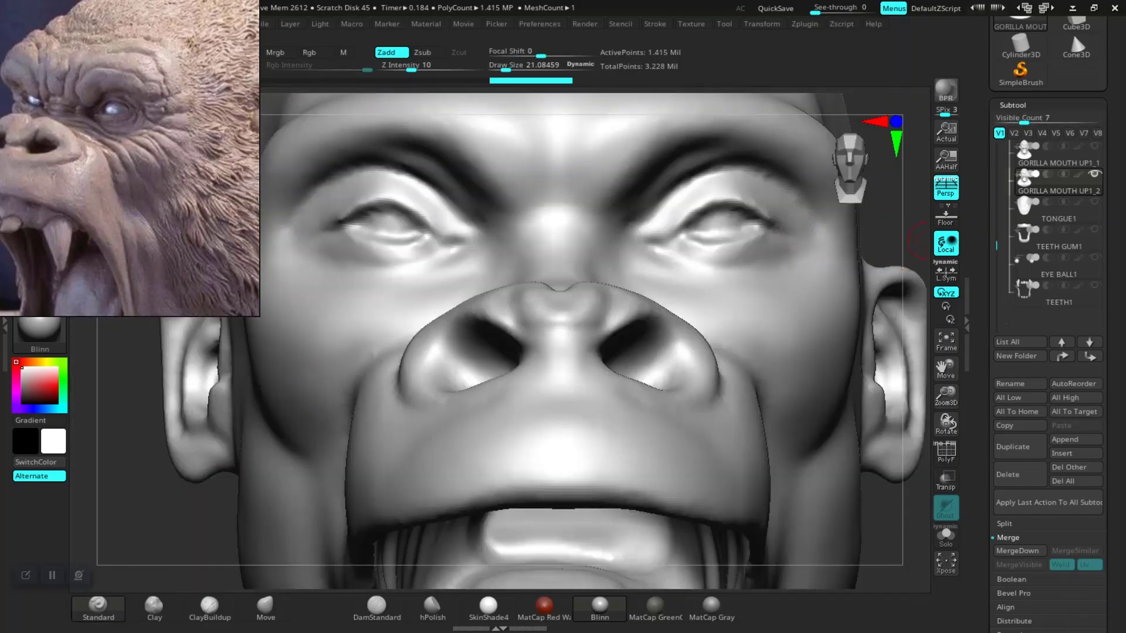
pyautogui.hotkey('shift', 'r')
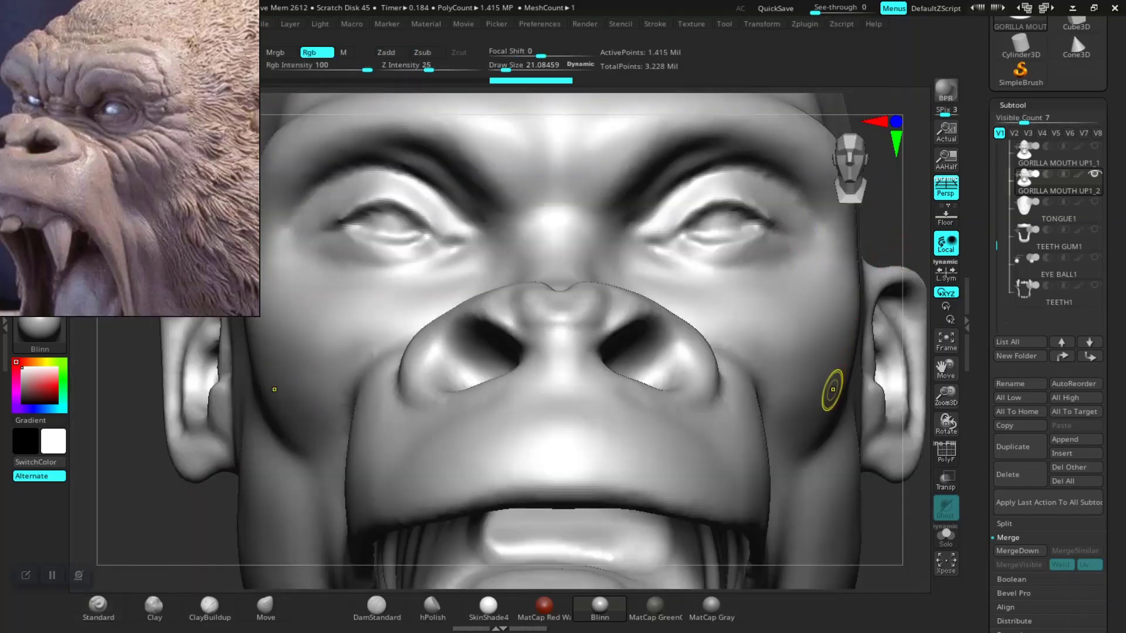
pyautogui.hotkey('shift', 'd')
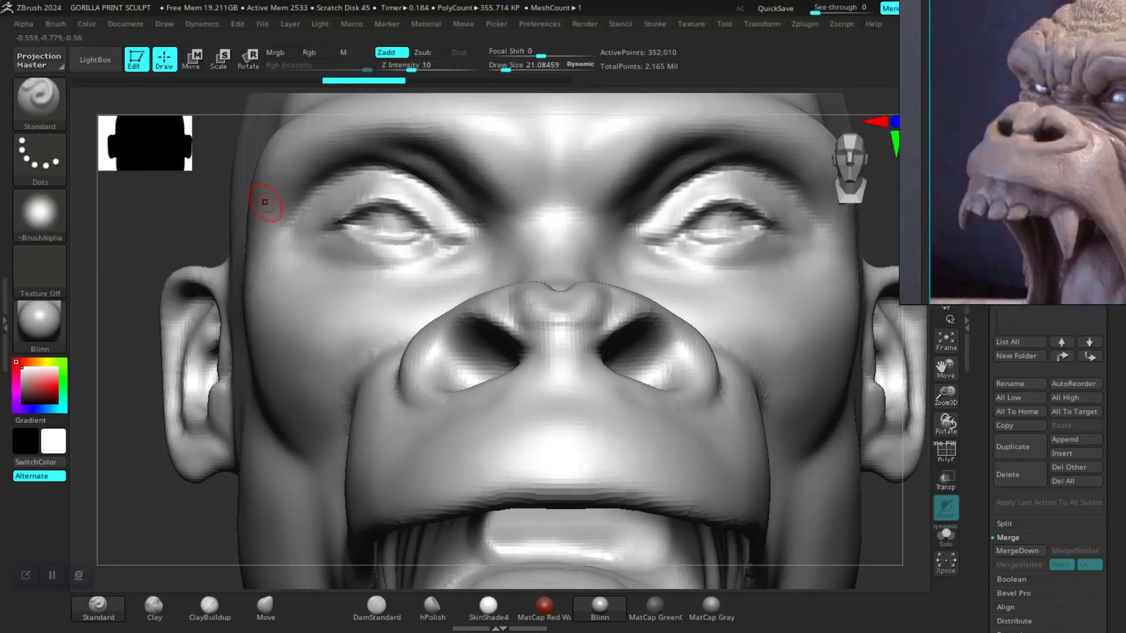
pyautogui.press('ctrl')
pyautogui.hotkey('ctrl', 'b')
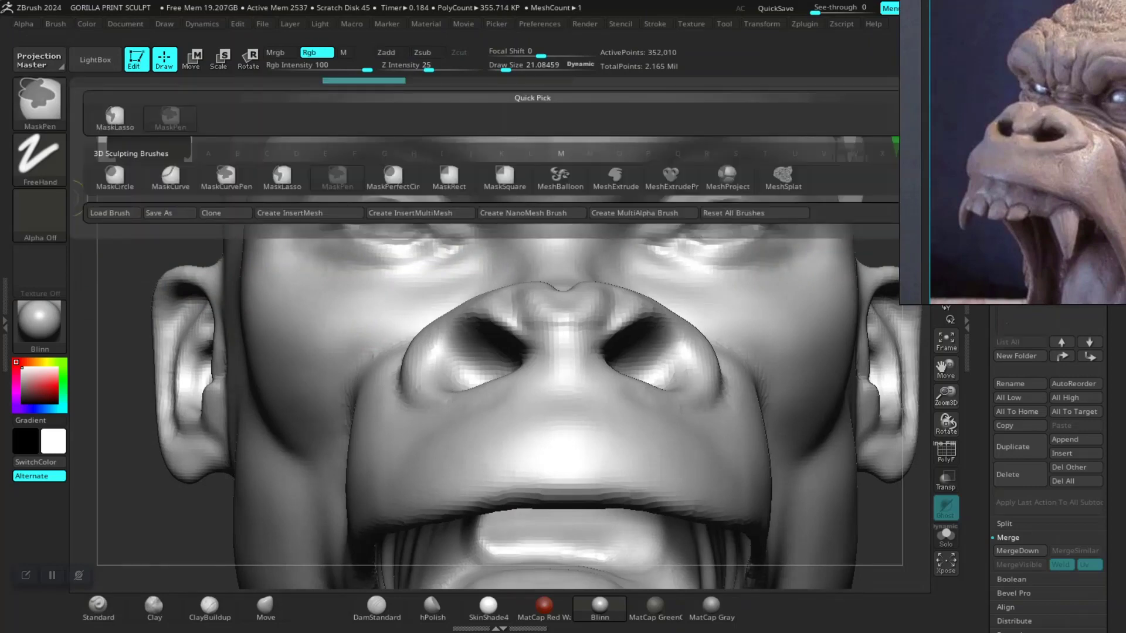
pyautogui.click(393, 174)
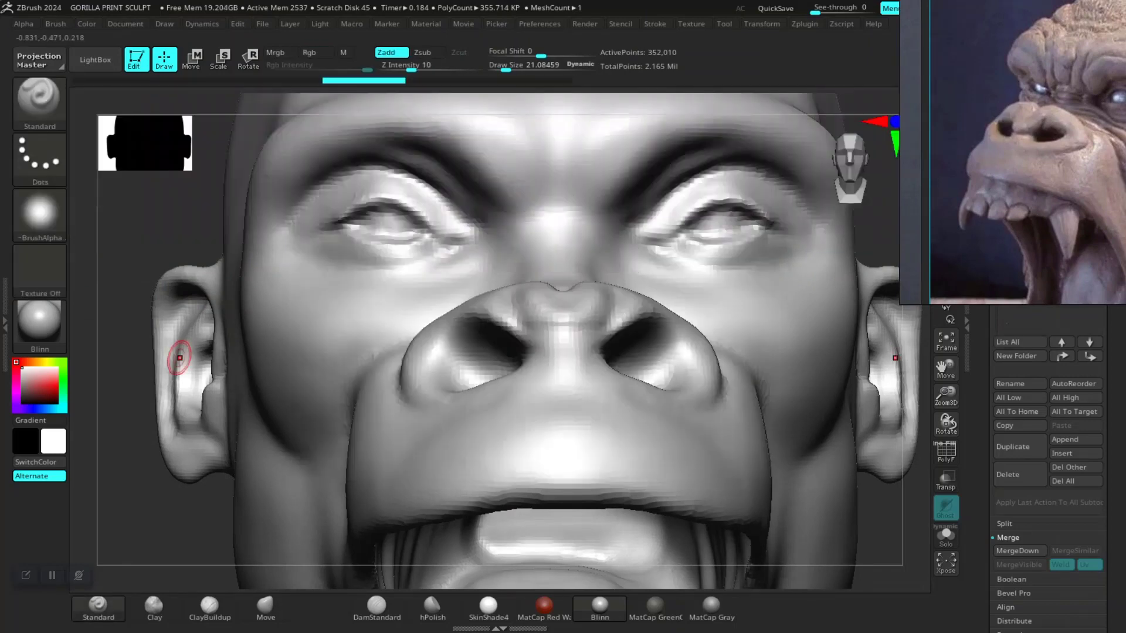
pyautogui.moveTo(151, 554); pyautogui.dragTo(170, 539)
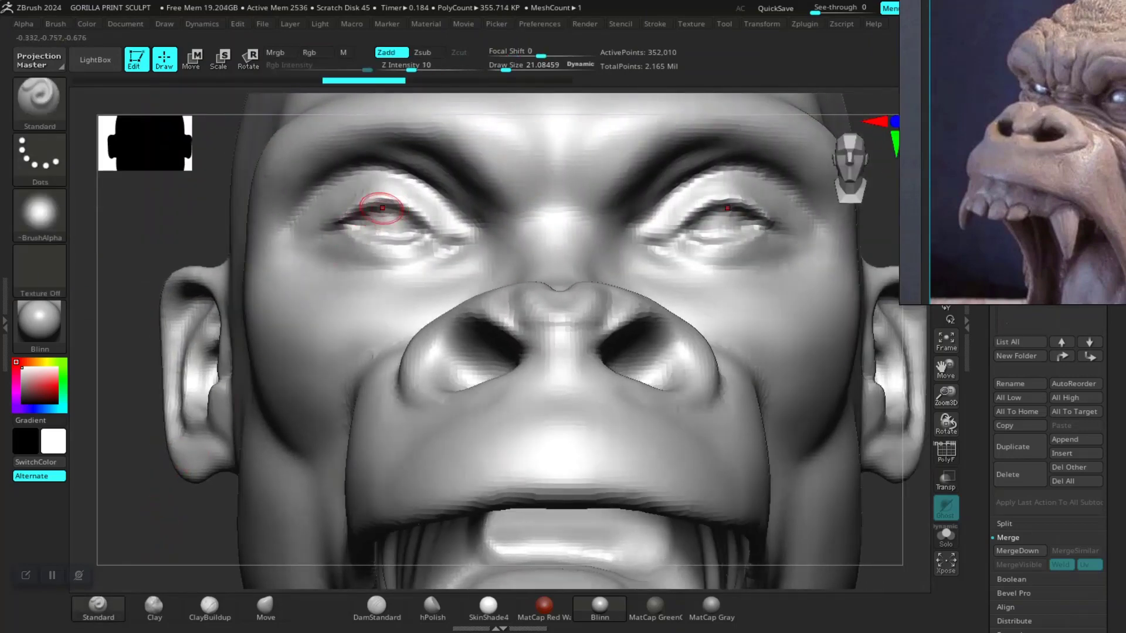
pyautogui.moveTo(178, 233)
pyautogui.mouseDown()
pyautogui.moveTo(297, 294)
pyautogui.moveTo(359, 306)
pyautogui.moveTo(396, 352)
pyautogui.moveTo(332, 375)
pyautogui.moveTo(253, 368)
pyautogui.moveTo(242, 350)
pyautogui.mouseUp()
# - Mask along both upper eyelids and the area beneath the eyes
pyautogui.press('ctrl')
pyautogui.keyDown('ctrl'); pyautogui.moveTo(299, 302); pyautogui.dragTo(338, 306); pyautogui.keyUp('ctrl')
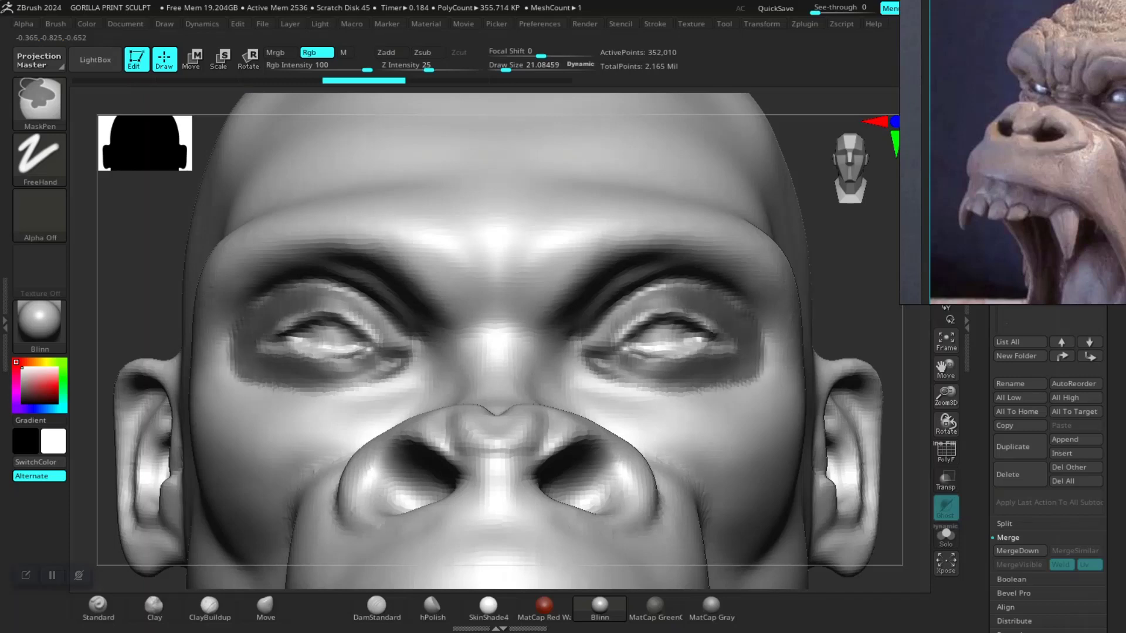
pyautogui.press('space')
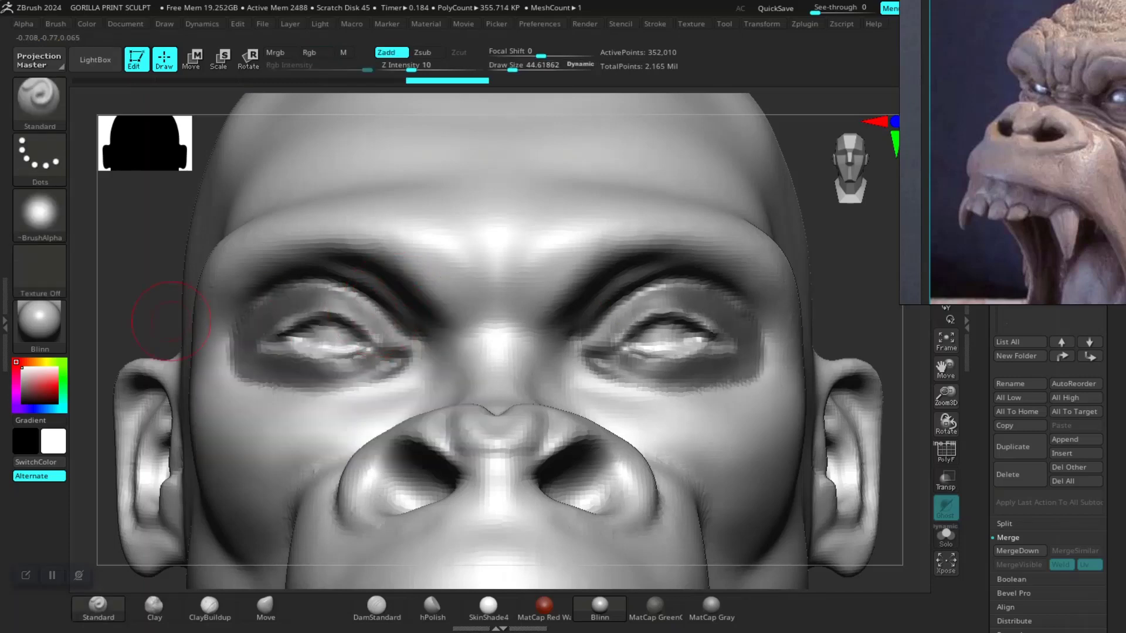
pyautogui.moveTo(410, 282)
pyautogui.keyDown('alt'); pyautogui.mouseDown()
pyautogui.moveTo(545, 348)
pyautogui.moveTo(221, 351)
pyautogui.moveTo(630, 436)
pyautogui.moveTo(469, 451)
pyautogui.mouseUp(); pyautogui.keyUp('alt')
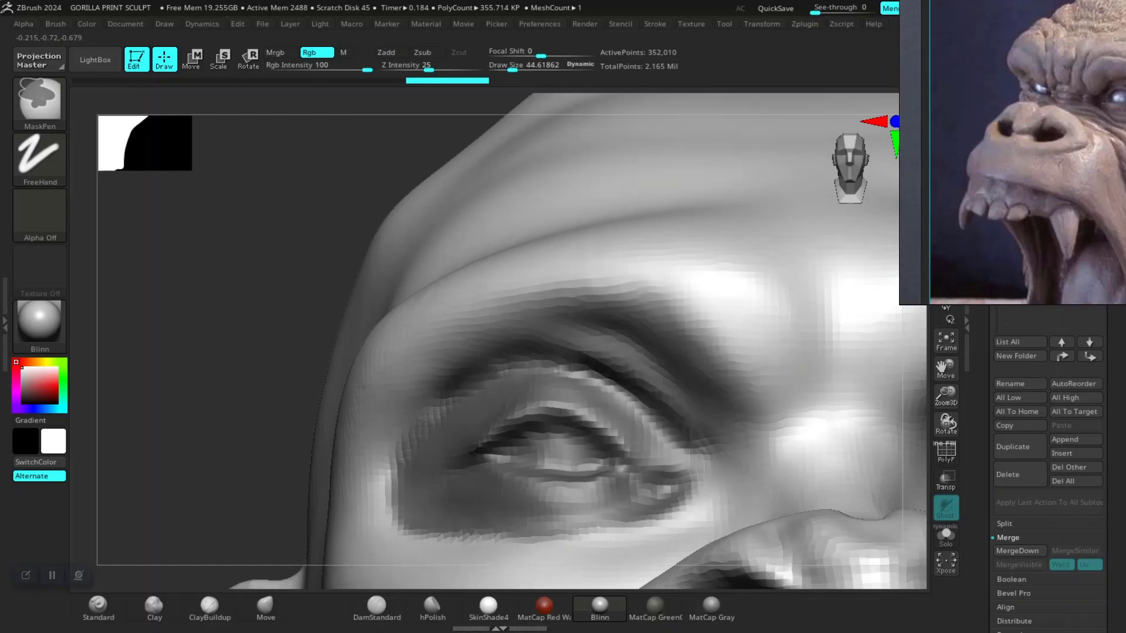
pyautogui.keyDown('ctrl'); pyautogui.moveTo(445, 548); pyautogui.dragTo(627, 539); pyautogui.keyUp('ctrl')
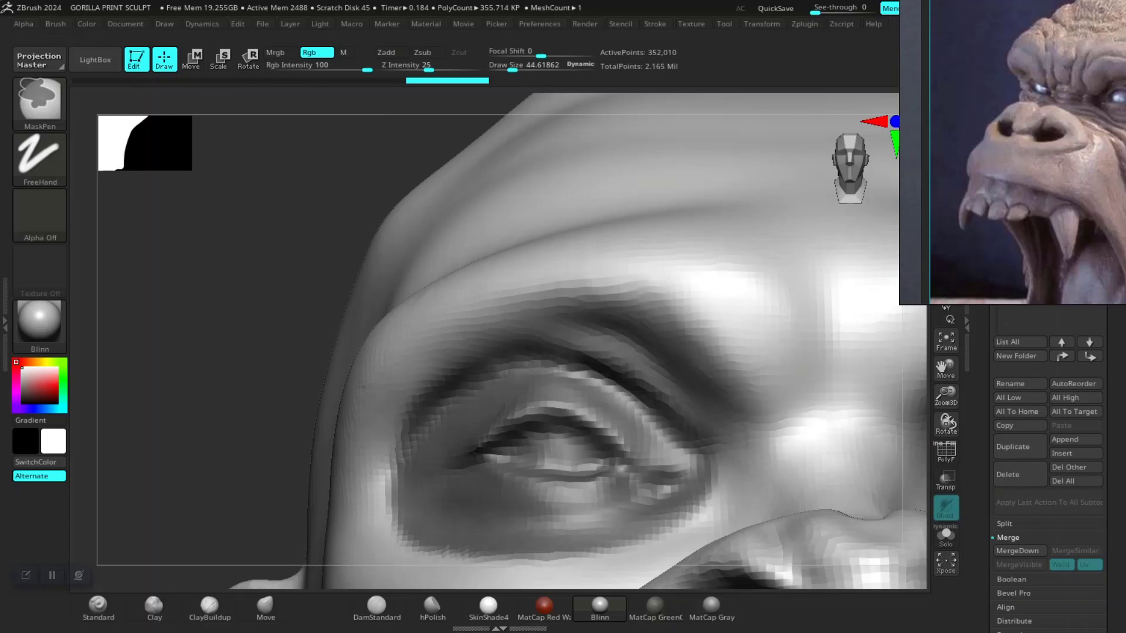
pyautogui.scroll(-5, 294, 396)
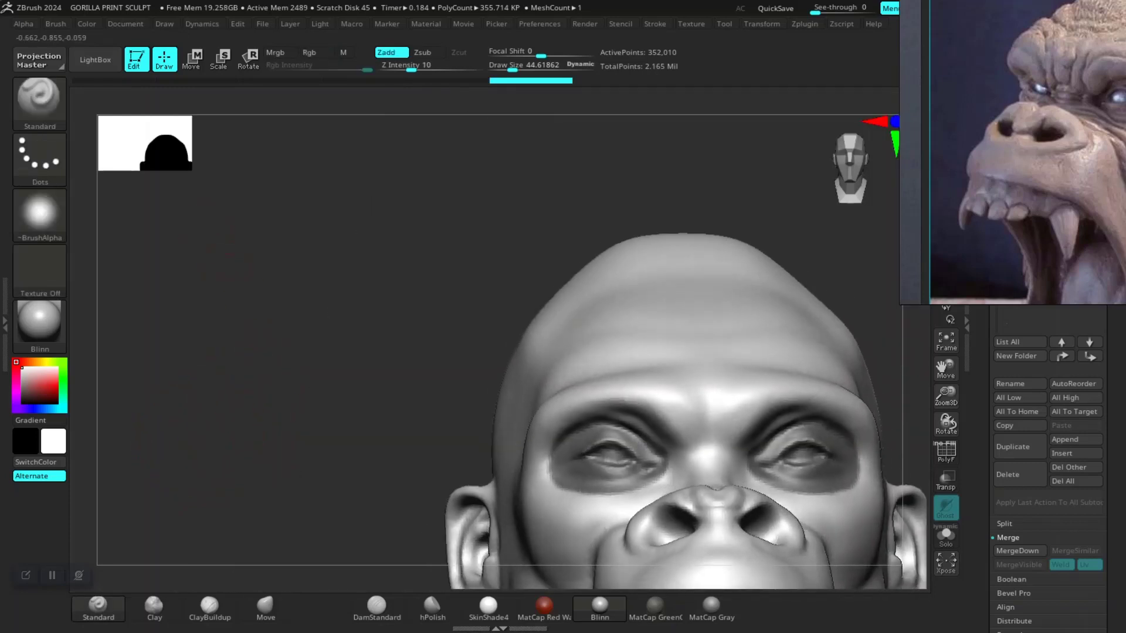
# - Mask the nose bridge between the eyes and the nose tip
pyautogui.moveTo(295, 396)
pyautogui.mouseDown()
pyautogui.moveTo(299, 410)
pyautogui.moveTo(345, 307)
pyautogui.mouseUp()
pyautogui.moveTo(278, 414); pyautogui.dragTo(369, 400)
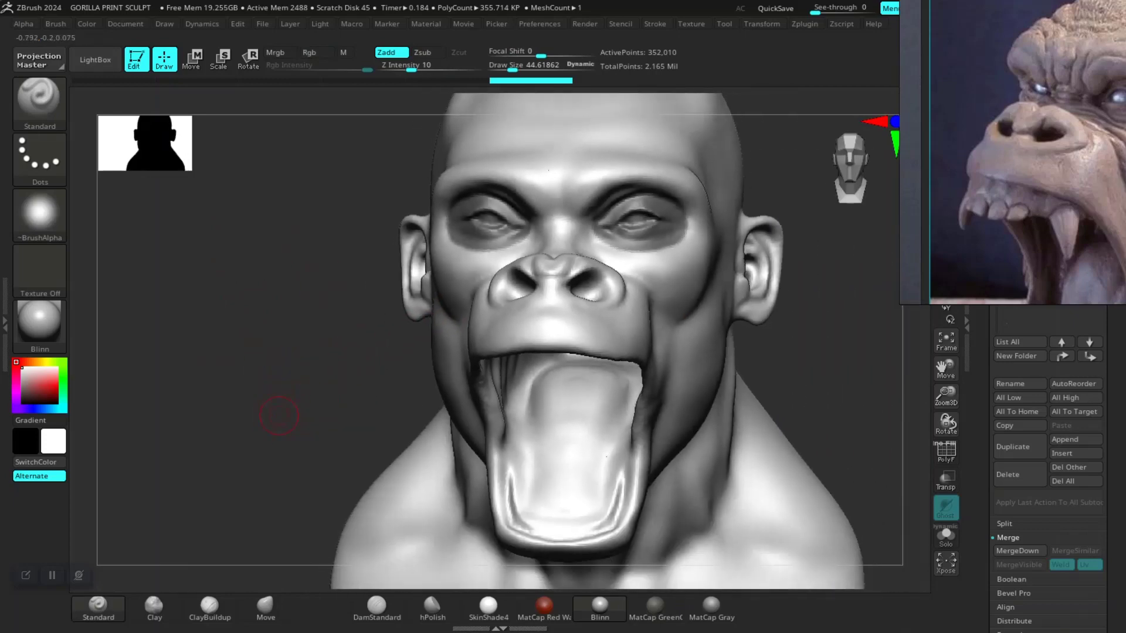
pyautogui.moveTo(723, 387)
pyautogui.mouseDown()
pyautogui.moveTo(741, 364)
pyautogui.moveTo(820, 368)
pyautogui.moveTo(686, 364)
pyautogui.moveTo(786, 372)
pyautogui.moveTo(754, 415)
pyautogui.moveTo(733, 405)
pyautogui.mouseUp()
pyautogui.moveTo(799, 364); pyautogui.dragTo(756, 363)
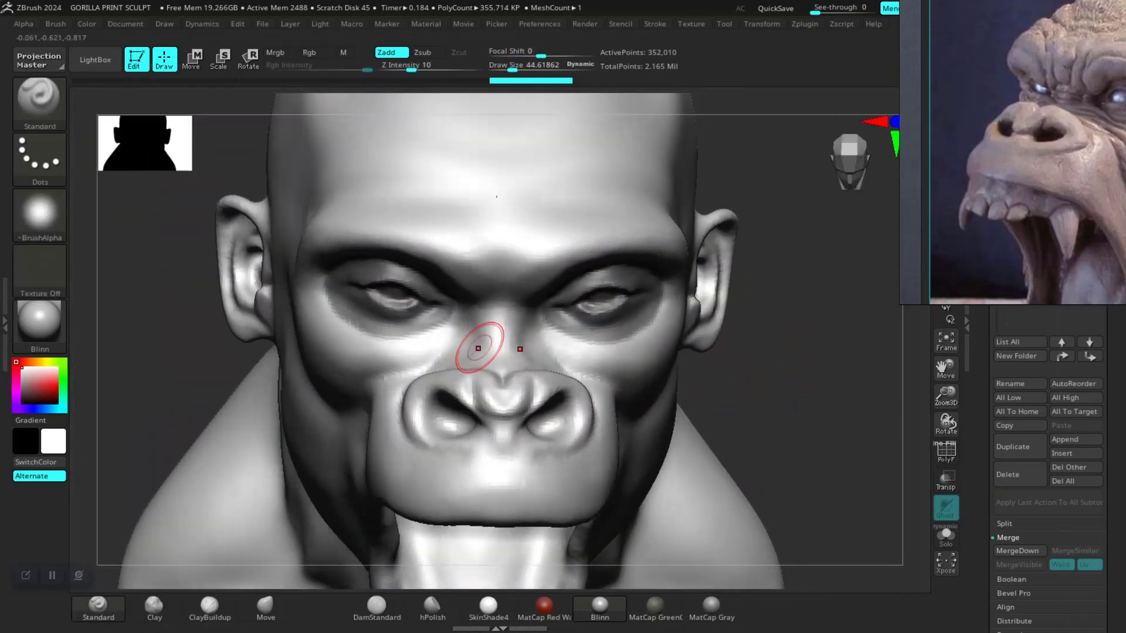
pyautogui.press('ctrl')
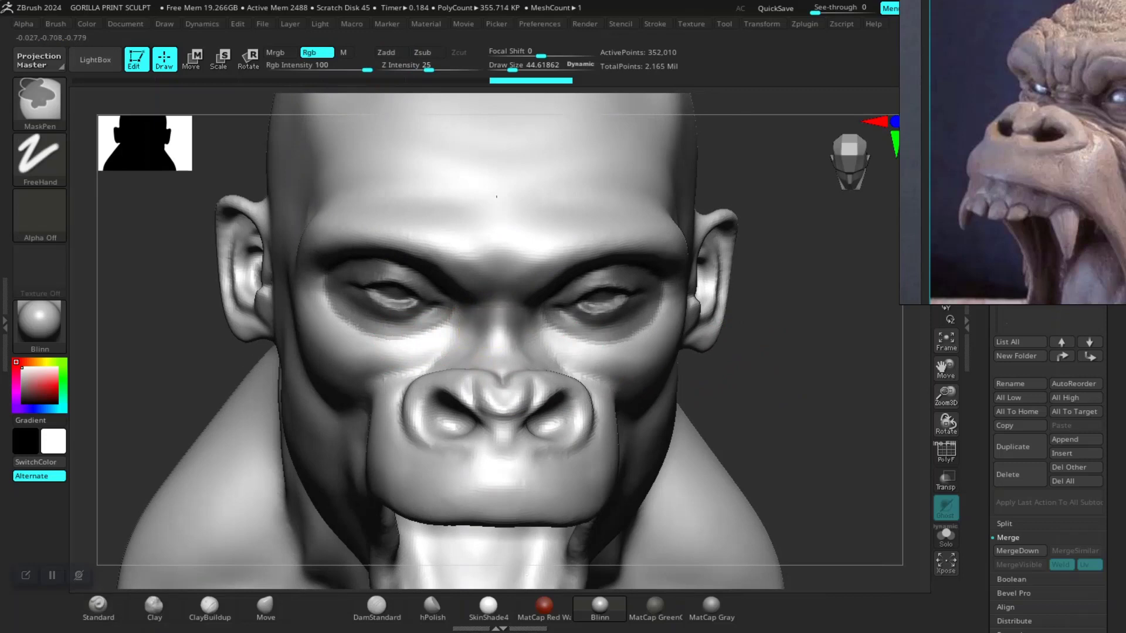
pyautogui.moveTo(498, 320)
pyautogui.keyDown('ctrl'); pyautogui.mouseDown()
pyautogui.moveTo(566, 393)
pyautogui.moveTo(572, 434)
pyautogui.moveTo(501, 434)
pyautogui.mouseUp(); pyautogui.keyUp('ctrl')
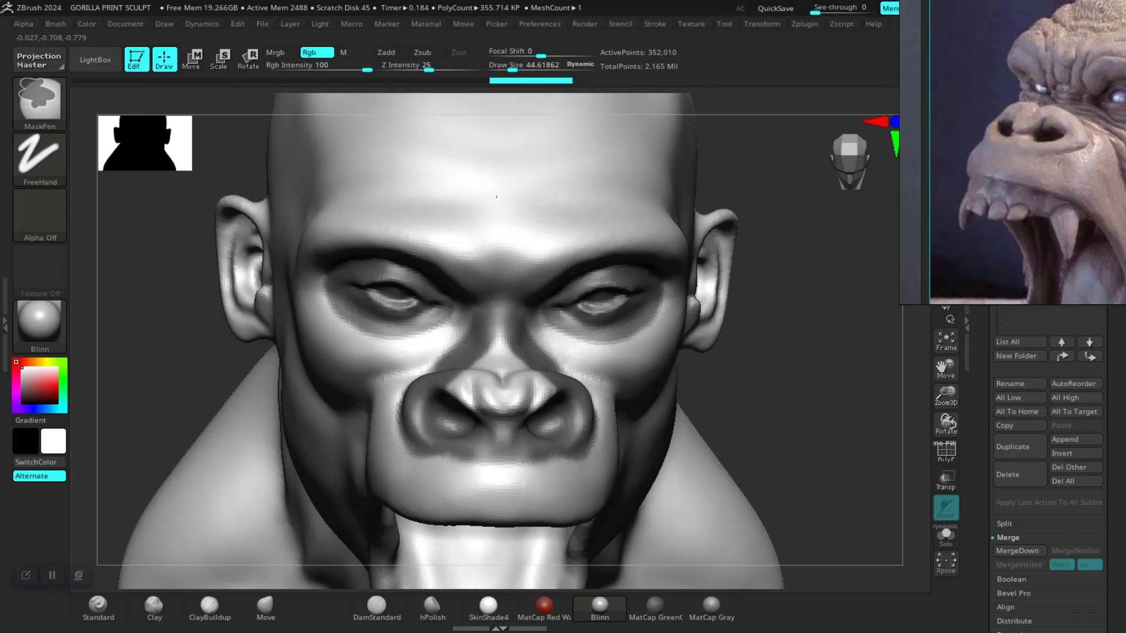
pyautogui.keyDown('ctrl'); pyautogui.moveTo(542, 378); pyautogui.dragTo(505, 396); pyautogui.keyUp('ctrl')
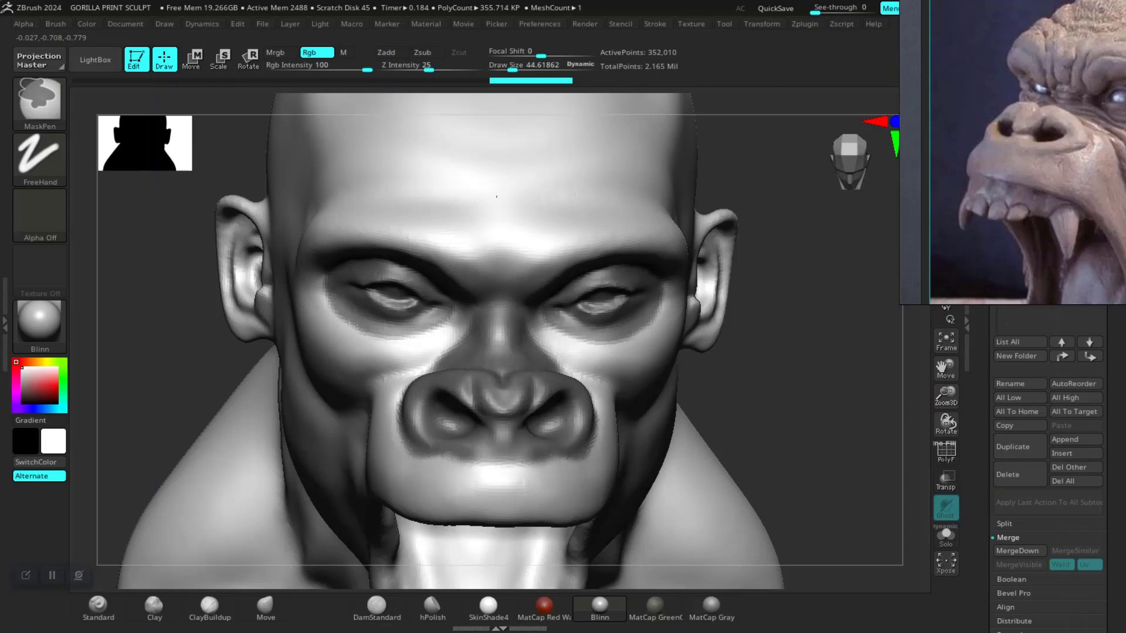
# - Orbit around the whole bust to check the eye-and-nose mask
pyautogui.moveTo(496, 197); pyautogui.dragTo(675, 203, button='right')
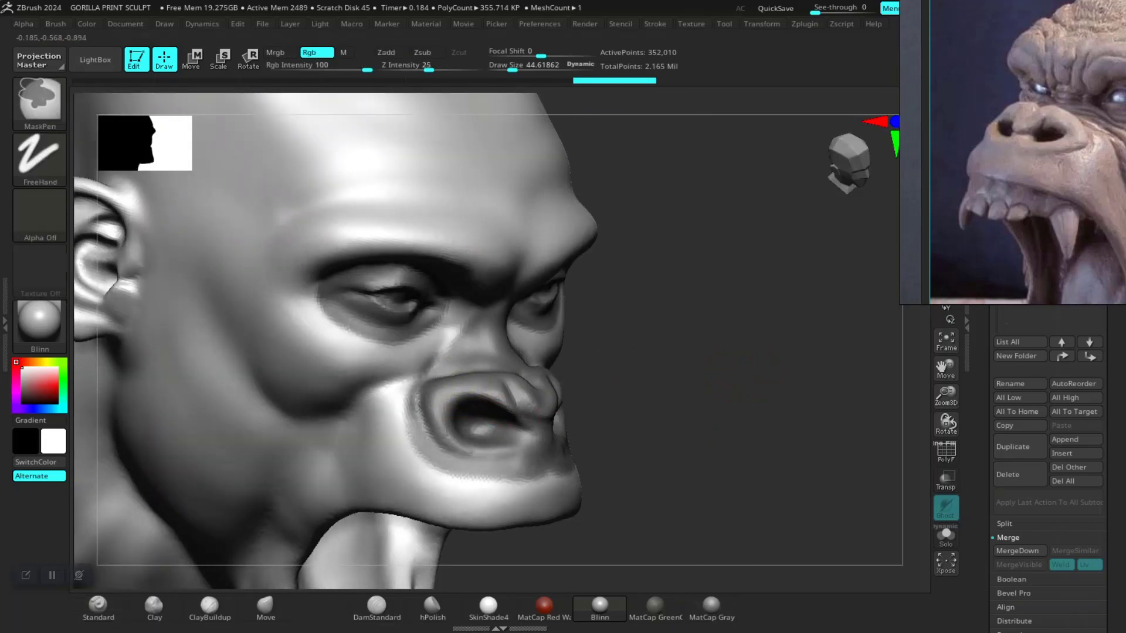
pyautogui.press('f')
pyautogui.moveTo(729, 440)
pyautogui.mouseDown(button='right')
pyautogui.moveTo(661, 332)
pyautogui.moveTo(662, 362)
pyautogui.mouseUp(button='right')
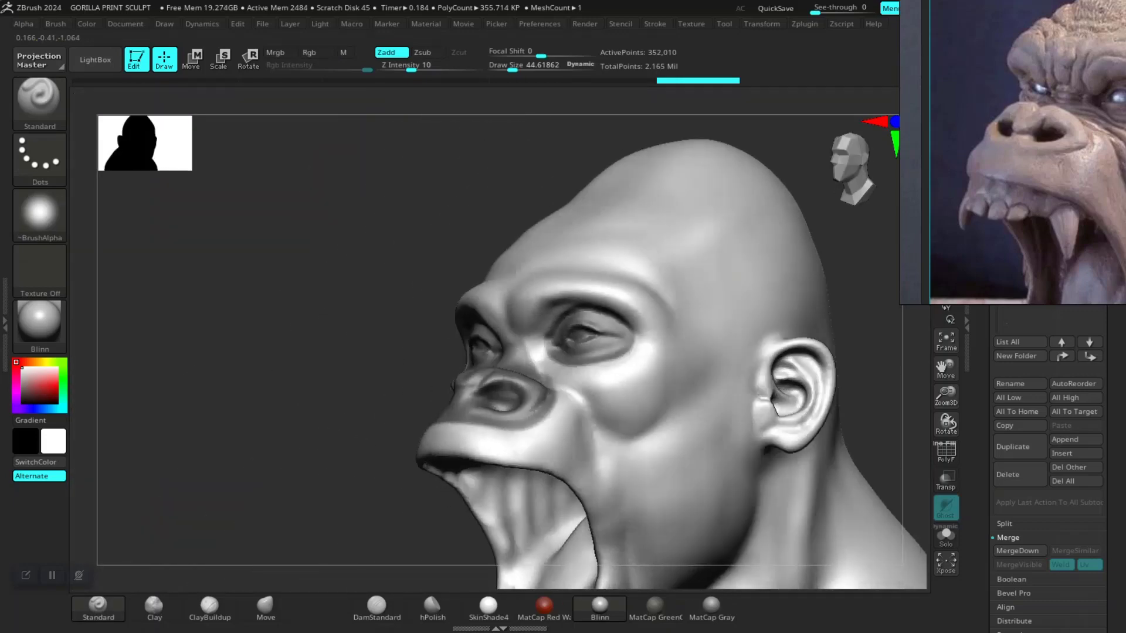
pyautogui.moveTo(377, 322); pyautogui.dragTo(479, 336, button='right')
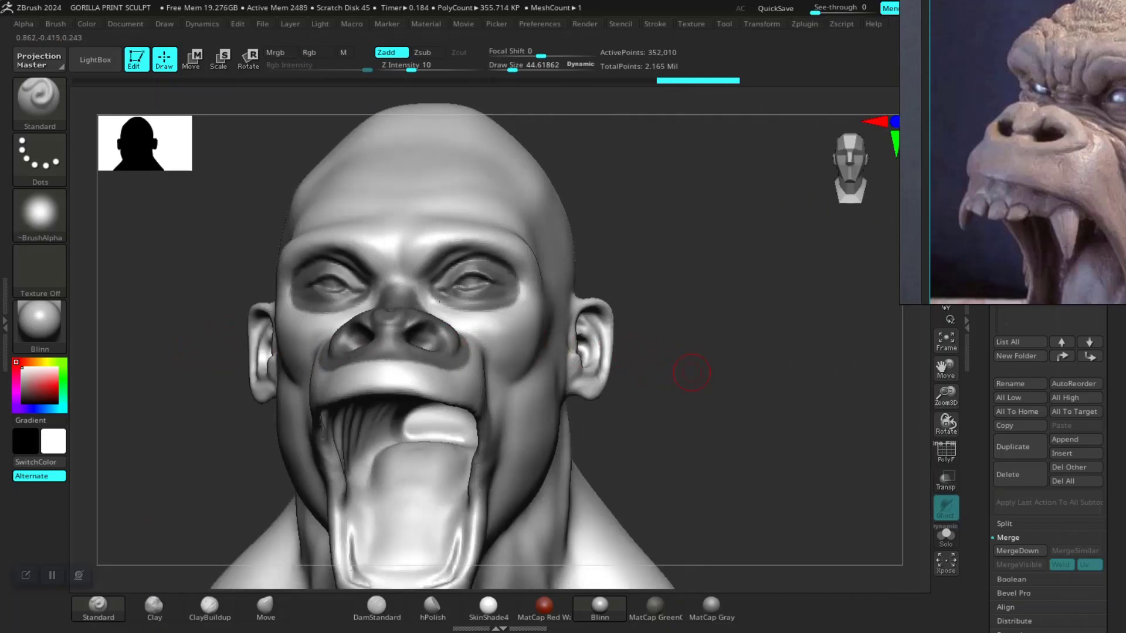
pyautogui.moveTo(691, 373); pyautogui.dragTo(690, 386, button='right')
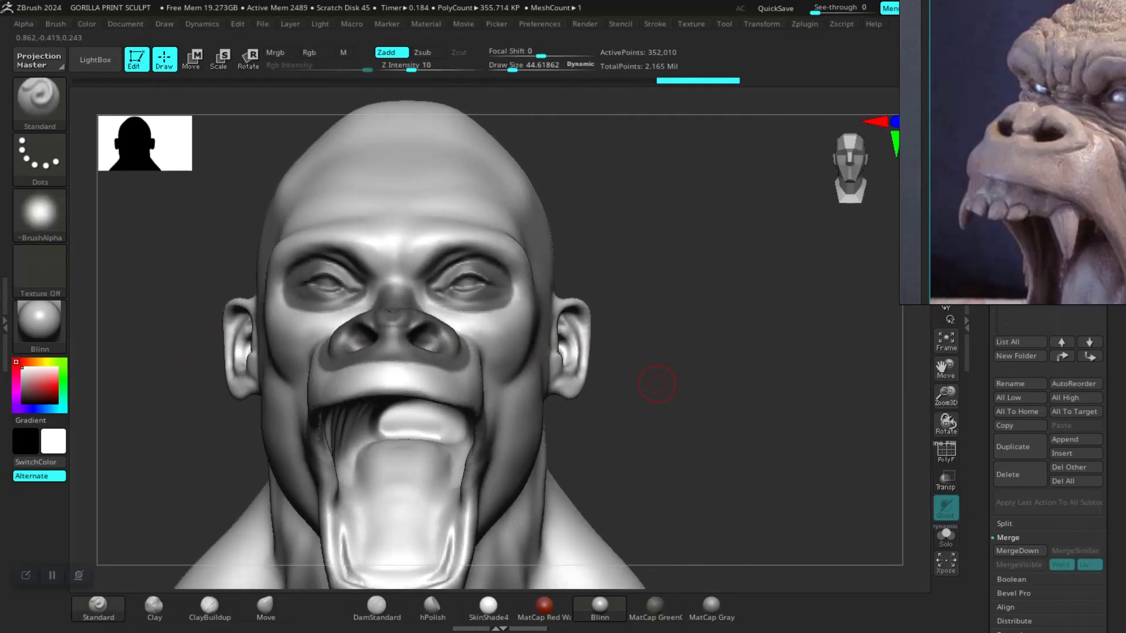
pyautogui.moveTo(664, 387)
pyautogui.mouseDown(button='right')
pyautogui.moveTo(645, 328)
pyautogui.moveTo(621, 330)
pyautogui.moveTo(691, 334)
pyautogui.moveTo(729, 428)
pyautogui.moveTo(721, 410)
pyautogui.moveTo(762, 452)
pyautogui.moveTo(754, 407)
pyautogui.moveTo(736, 394)
pyautogui.moveTo(742, 427)
pyautogui.moveTo(886, 399)
pyautogui.mouseUp(button='right')
# - Show PolyFrame and turn the masked eye-and-nose region into its own polygroup
pyautogui.hotkey('shift', 'f')
pyautogui.keyDown('ctrl'); pyautogui.click(739, 432); pyautogui.keyUp('ctrl')
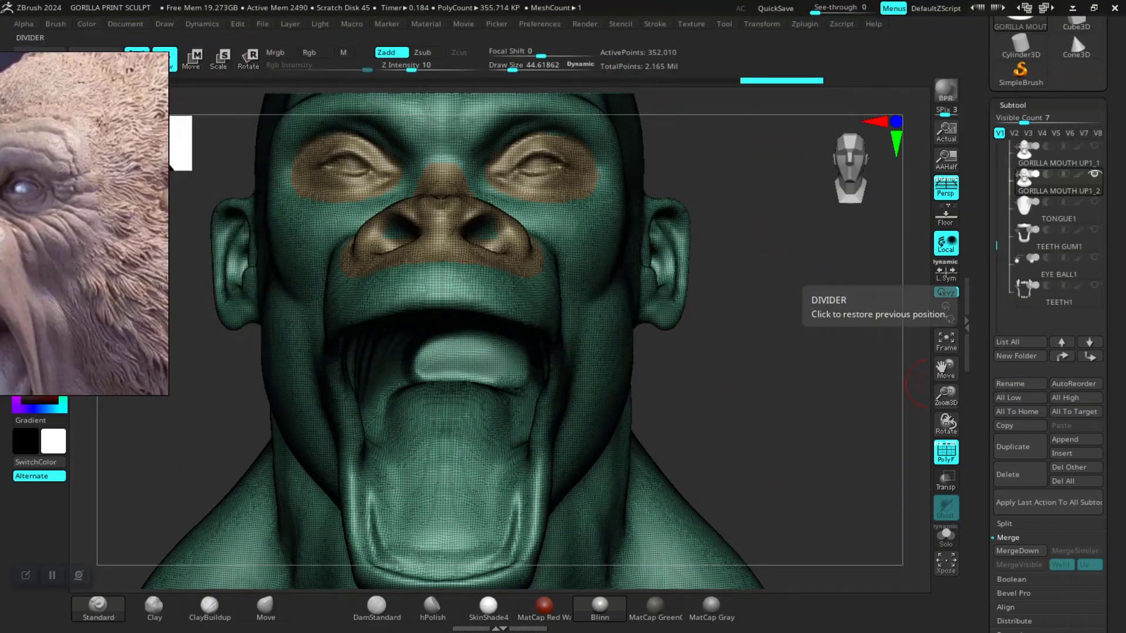
pyautogui.moveTo(914, 384); pyautogui.dragTo(862, 467, button='right')
pyautogui.scroll(-5, 1049, 352)
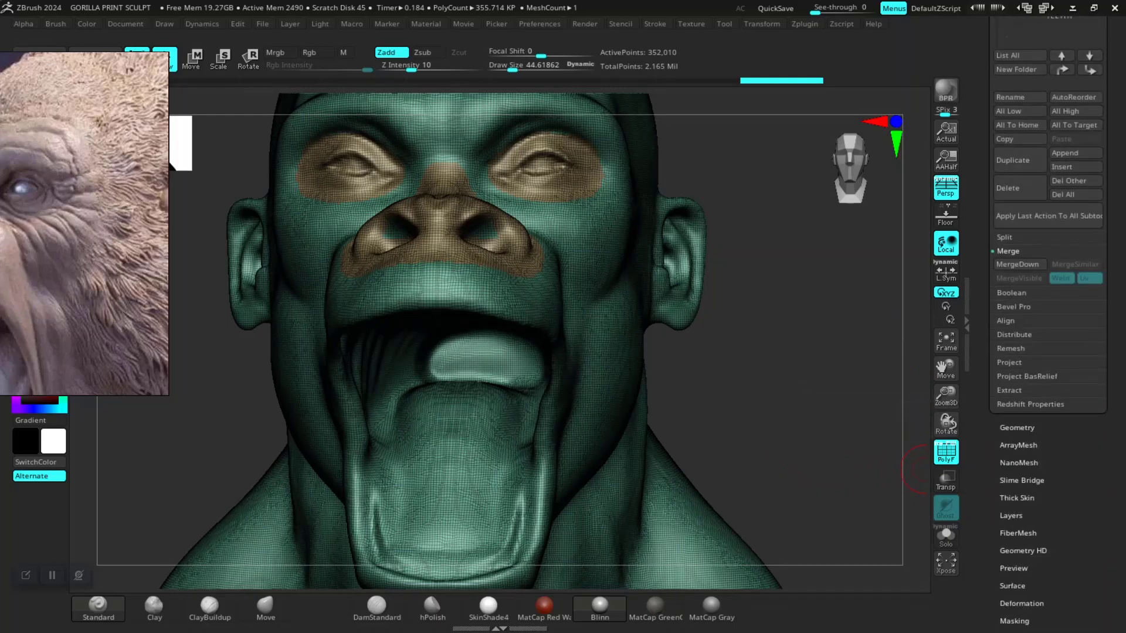
# - Run ZRemesher on the head with DetectEdges and KeepGroups on and Target 100
pyautogui.click(1017, 427)
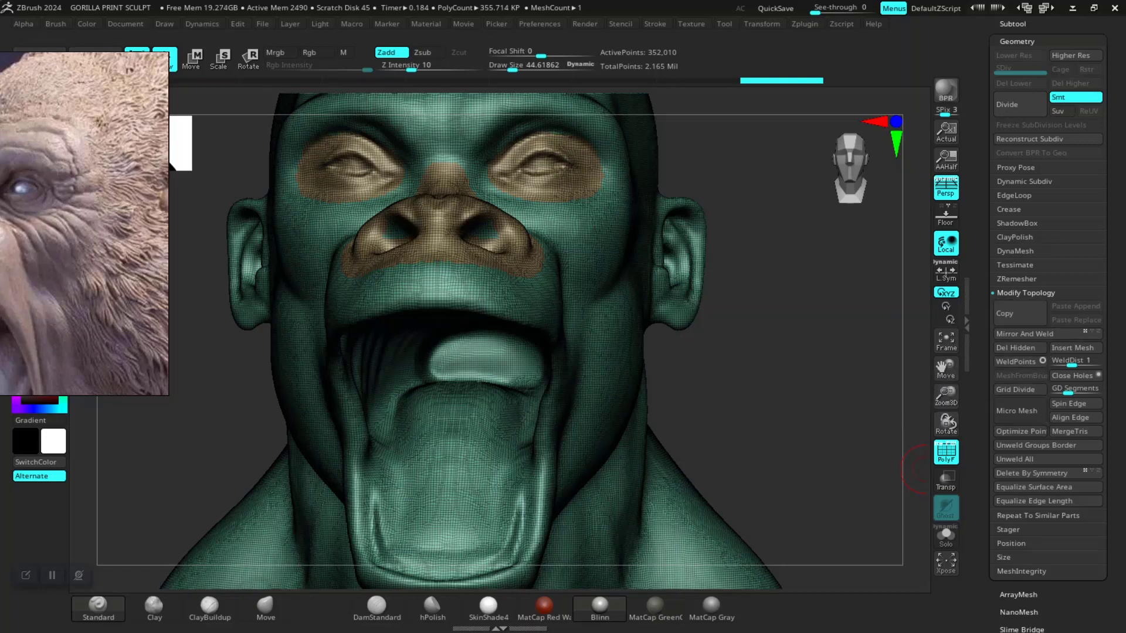
pyautogui.click(1016, 278)
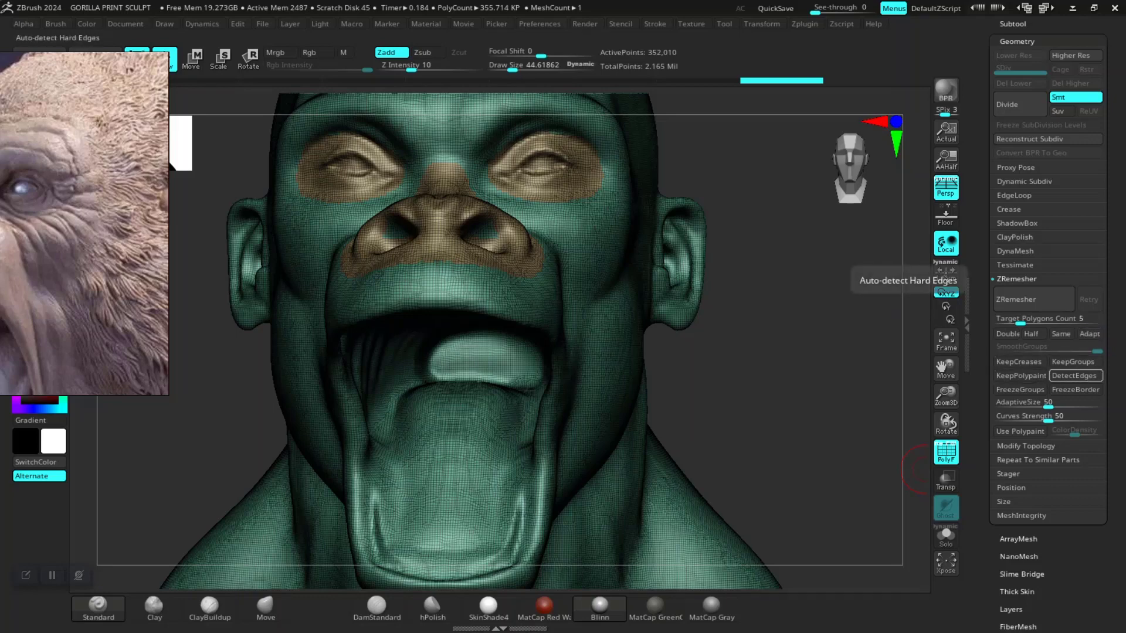
pyautogui.click(1073, 375)
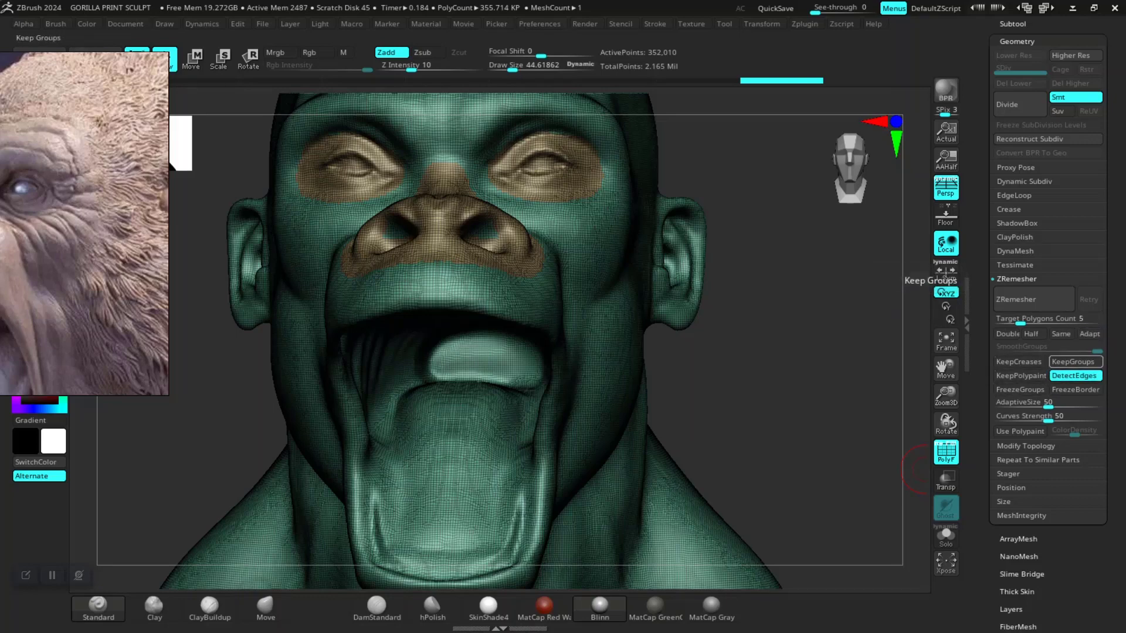
pyautogui.click(1073, 362)
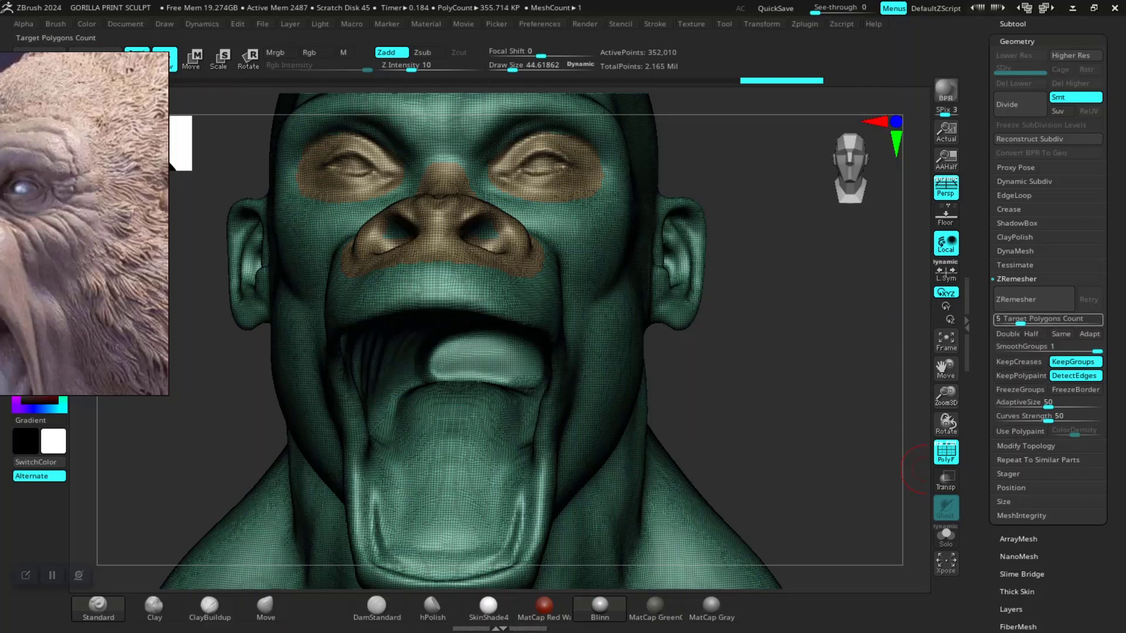
pyautogui.moveTo(1021, 320); pyautogui.dragTo(1048, 320)
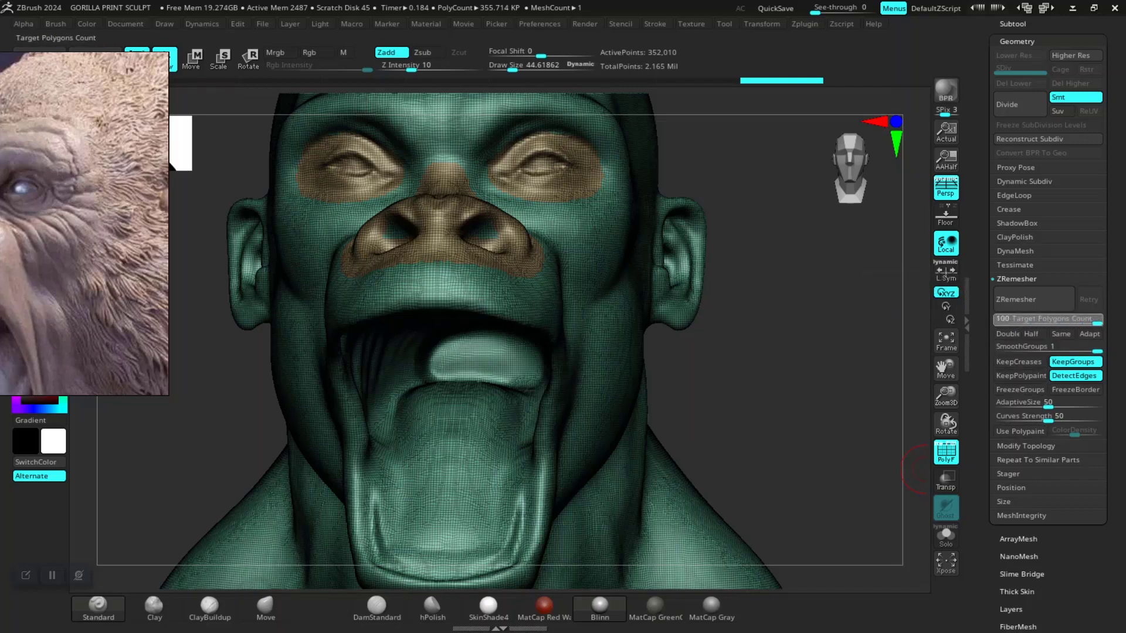
pyautogui.moveTo(921, 469)
pyautogui.mouseDown()
pyautogui.moveTo(829, 382)
pyautogui.moveTo(817, 389)
pyautogui.moveTo(820, 358)
pyautogui.mouseUp()
pyautogui.click(1016, 299)
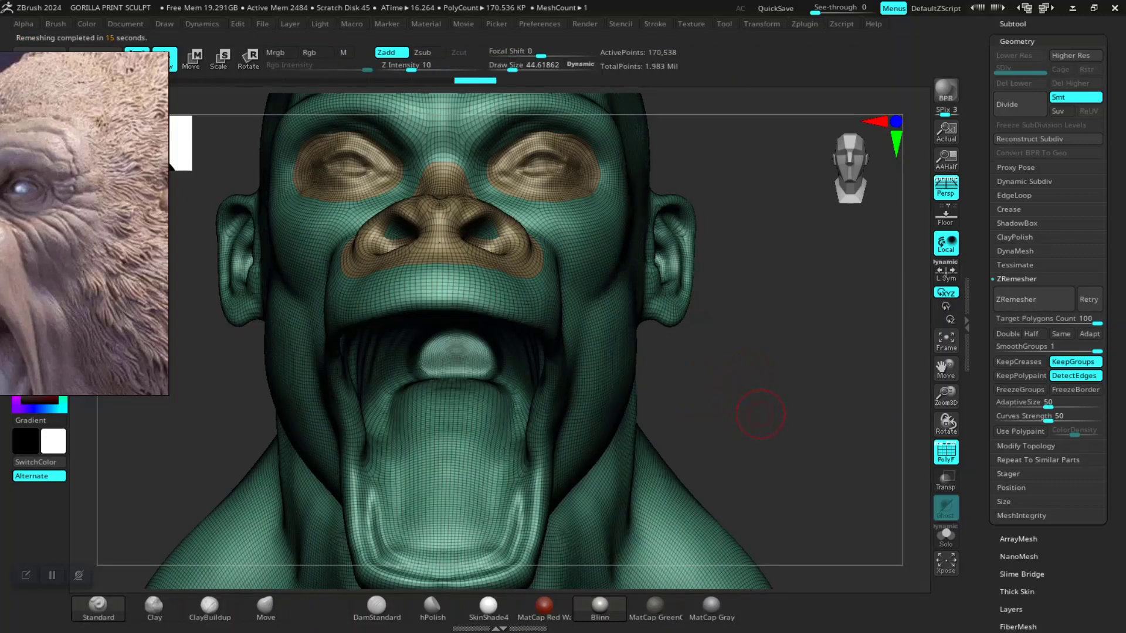
# - Orbit around the remeshed head to inspect its topology, toggling PolyFrame off and on
pyautogui.moveTo(761, 414); pyautogui.dragTo(842, 429)
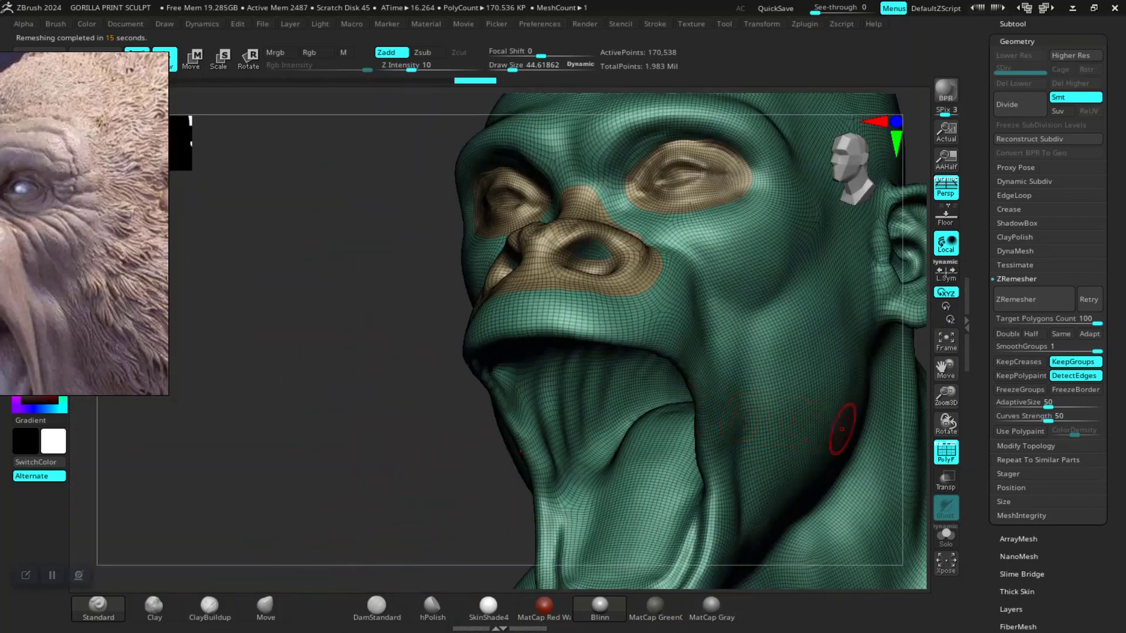
pyautogui.scroll(-5, 515, 392)
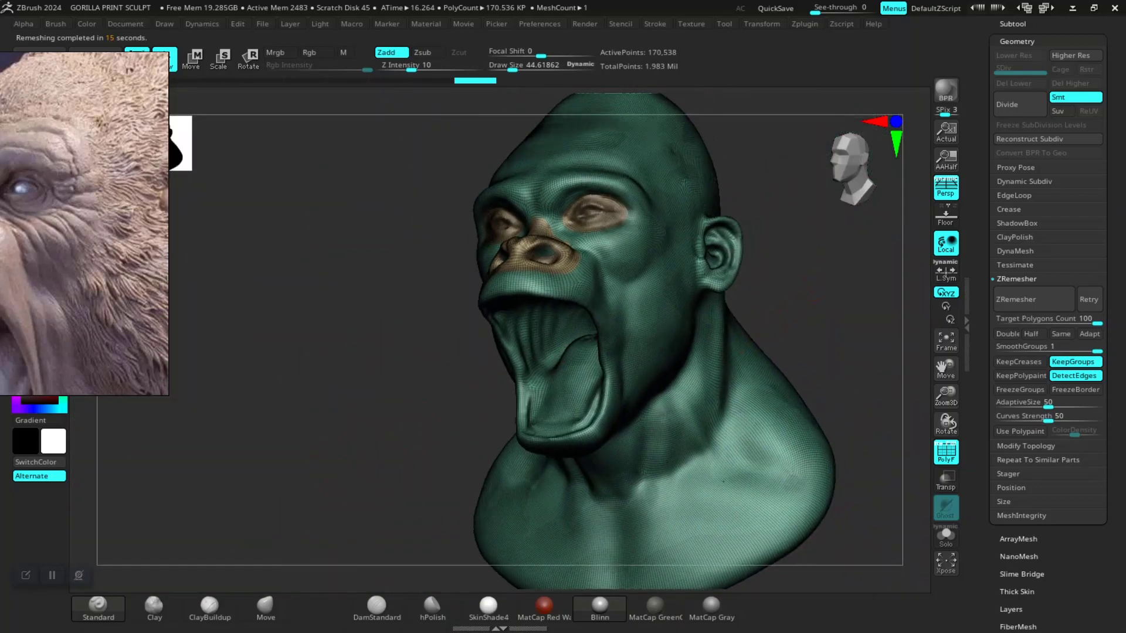
pyautogui.moveTo(545, 358)
pyautogui.mouseDown()
pyautogui.moveTo(674, 294)
pyautogui.moveTo(684, 327)
pyautogui.moveTo(742, 357)
pyautogui.moveTo(718, 346)
pyautogui.moveTo(726, 378)
pyautogui.mouseUp()
pyautogui.scroll(5, 683, 327)
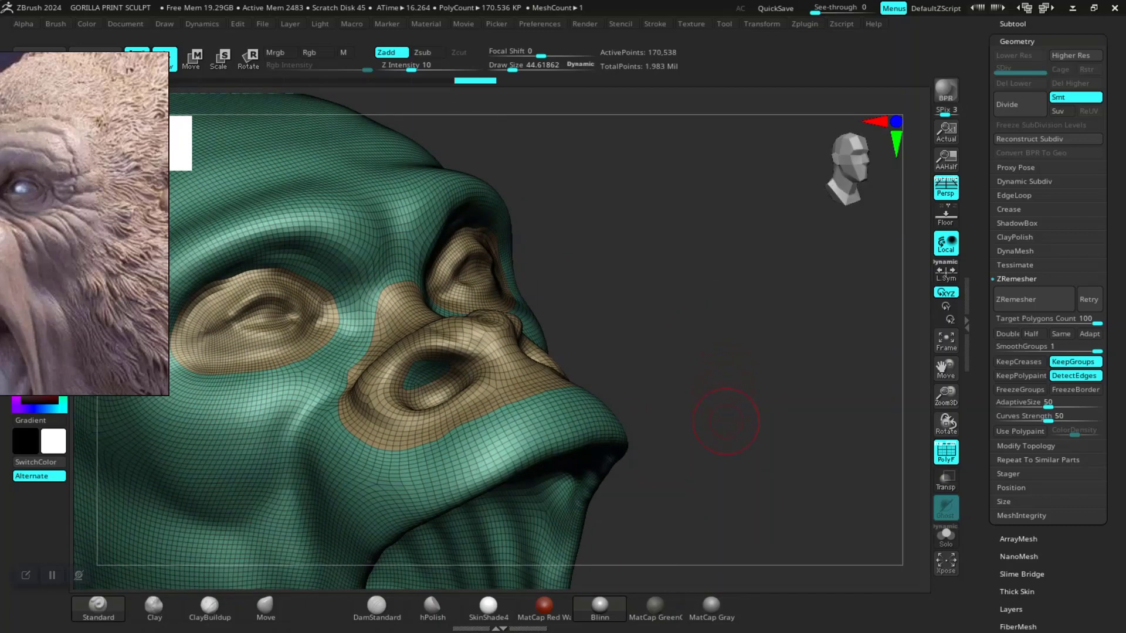
pyautogui.moveTo(726, 421)
pyautogui.mouseDown()
pyautogui.moveTo(799, 331)
pyautogui.moveTo(774, 413)
pyautogui.moveTo(798, 417)
pyautogui.moveTo(715, 423)
pyautogui.moveTo(674, 404)
pyautogui.moveTo(716, 439)
pyautogui.moveTo(709, 422)
pyautogui.moveTo(715, 434)
pyautogui.moveTo(854, 460)
pyautogui.moveTo(818, 414)
pyautogui.moveTo(774, 417)
pyautogui.moveTo(807, 423)
pyautogui.moveTo(856, 352)
pyautogui.mouseUp()
pyautogui.hotkey('shift', 'f')
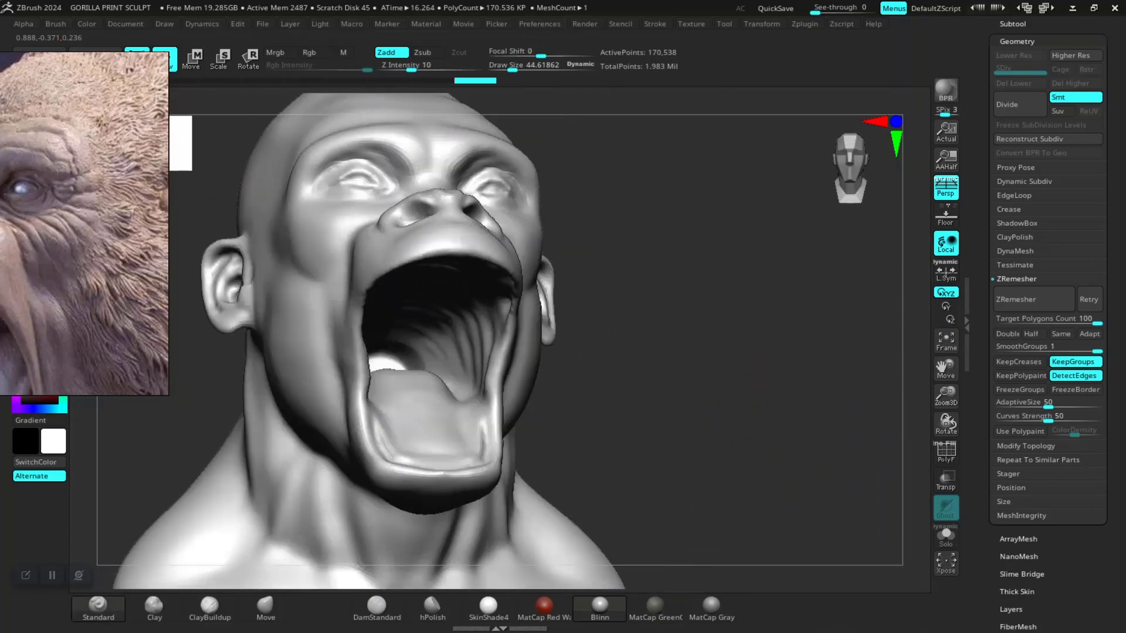
pyautogui.hotkey('shift', 'f')
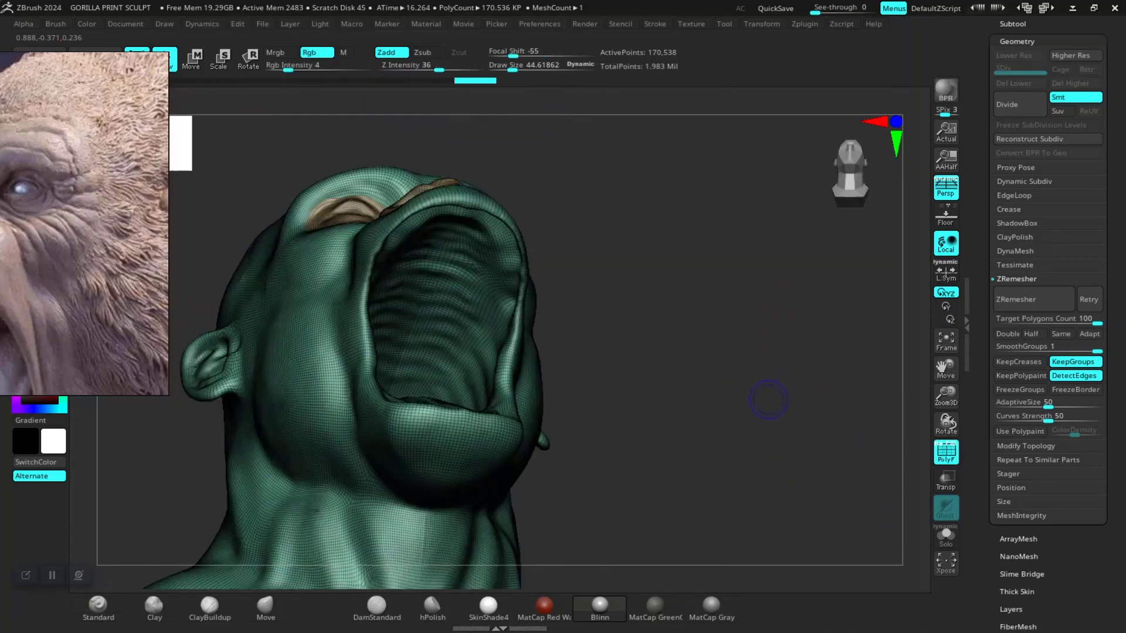
pyautogui.moveTo(767, 389)
pyautogui.mouseDown()
pyautogui.moveTo(757, 352)
pyautogui.moveTo(763, 408)
pyautogui.moveTo(769, 392)
pyautogui.mouseUp()
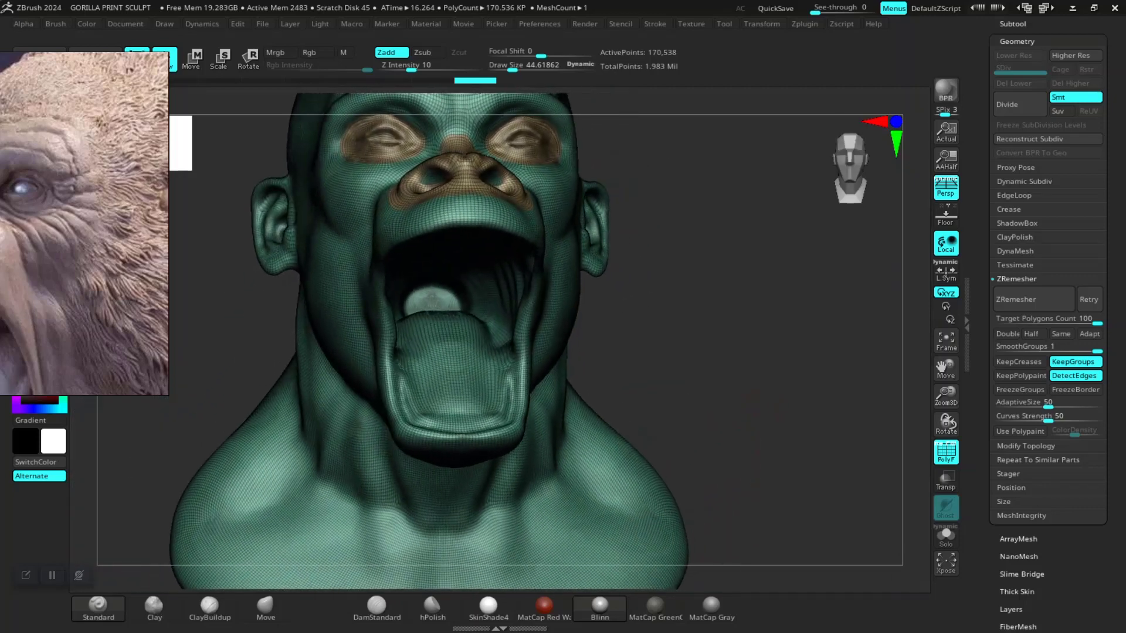
# - Show the original GORILLA MOUTH UP1_1 alongside the remeshed UP1_2 and compare them
pyautogui.hotkey('shift', 'f')
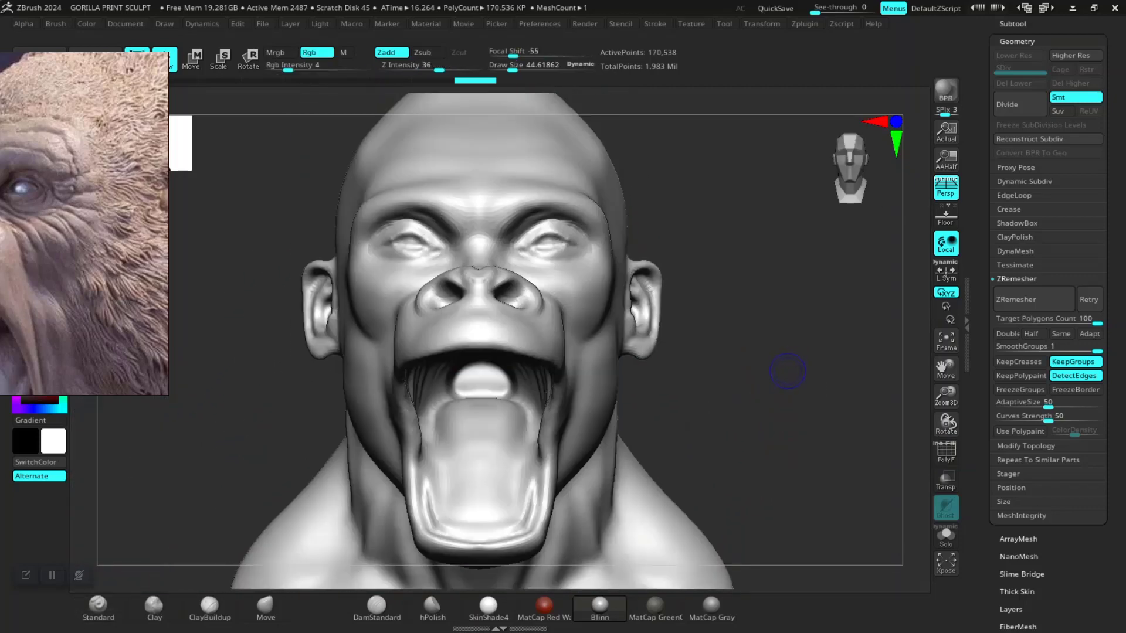
pyautogui.click(1070, 20)
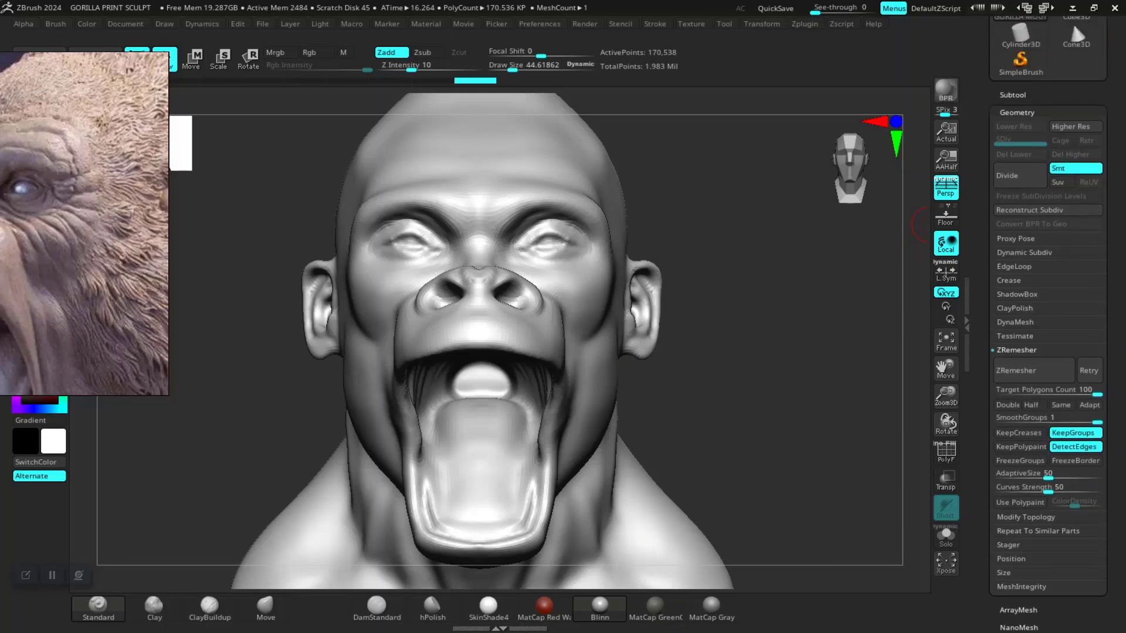
pyautogui.click(1070, 20)
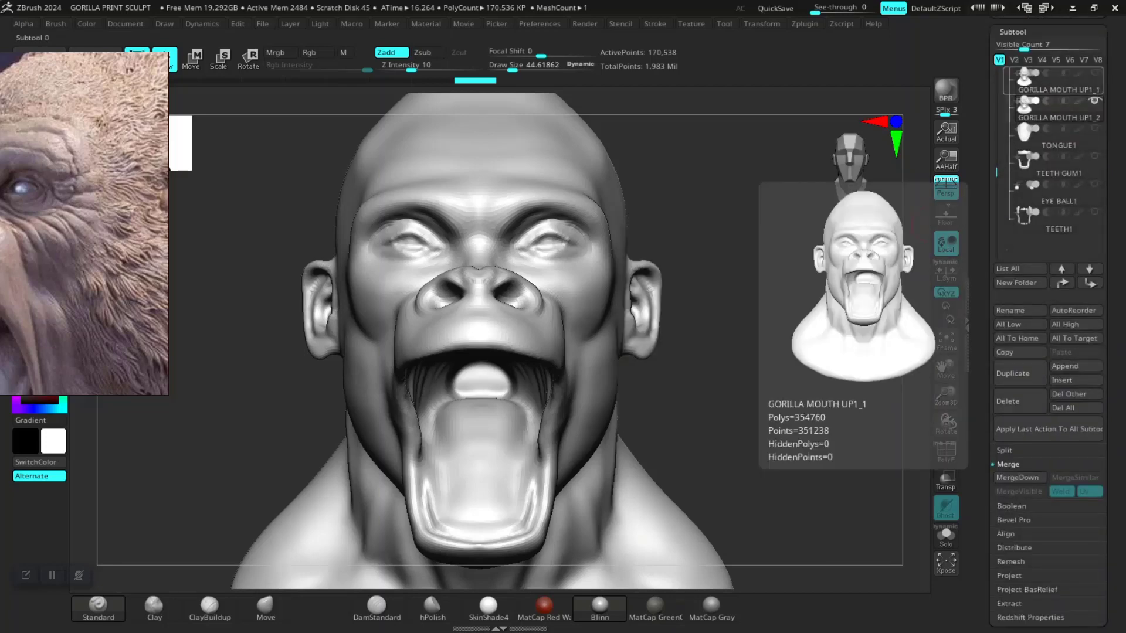
pyautogui.click(1094, 73)
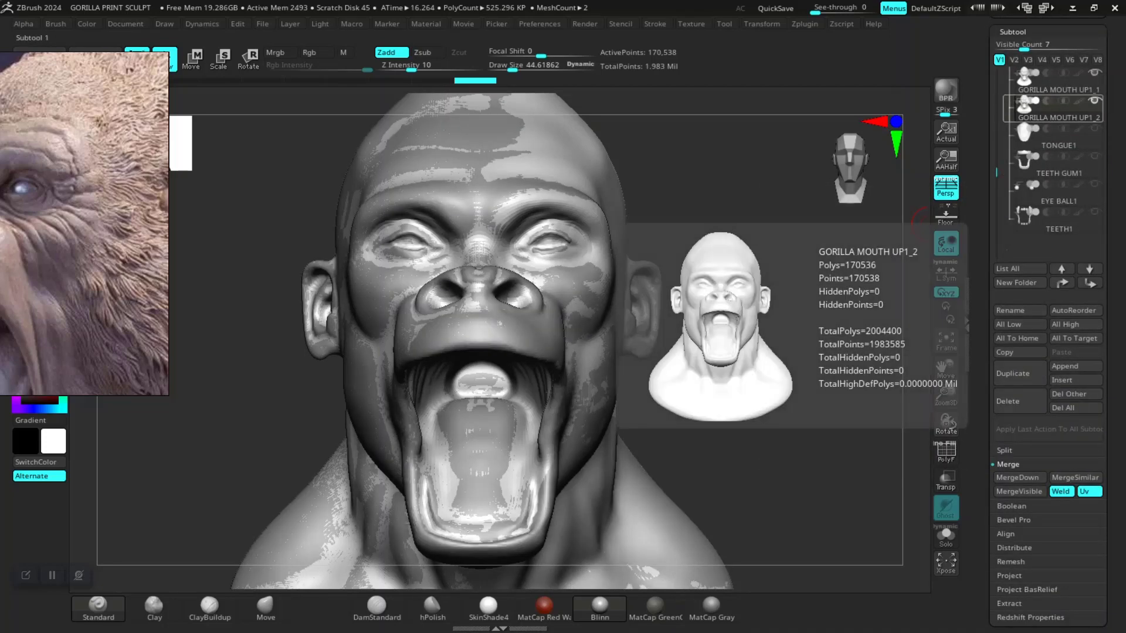
pyautogui.click(1094, 101)
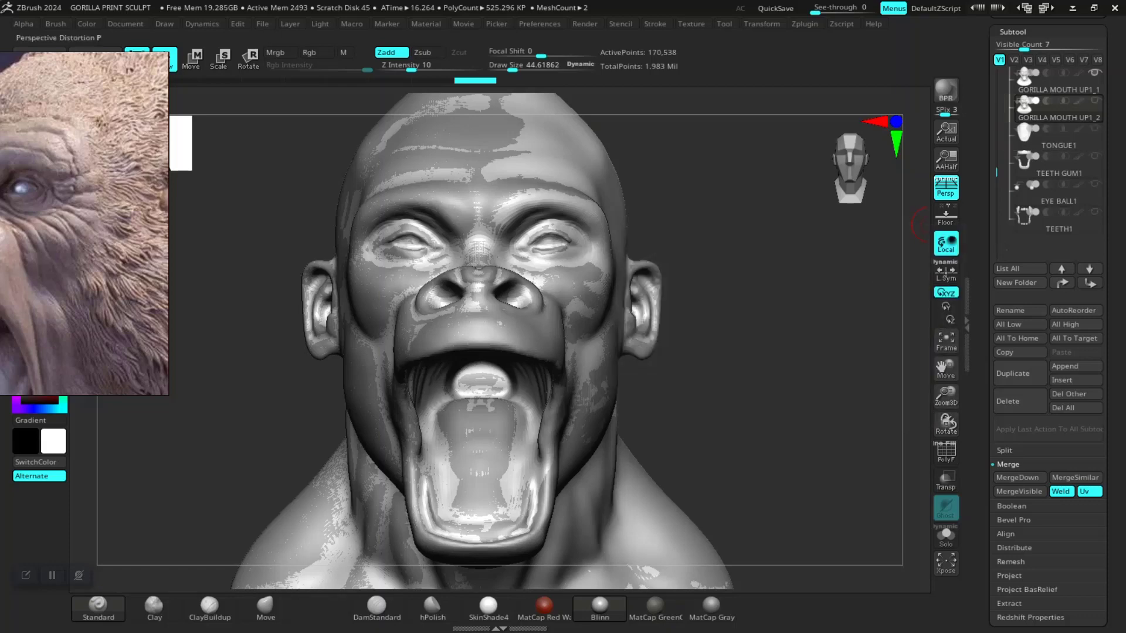
pyautogui.click(1094, 101)
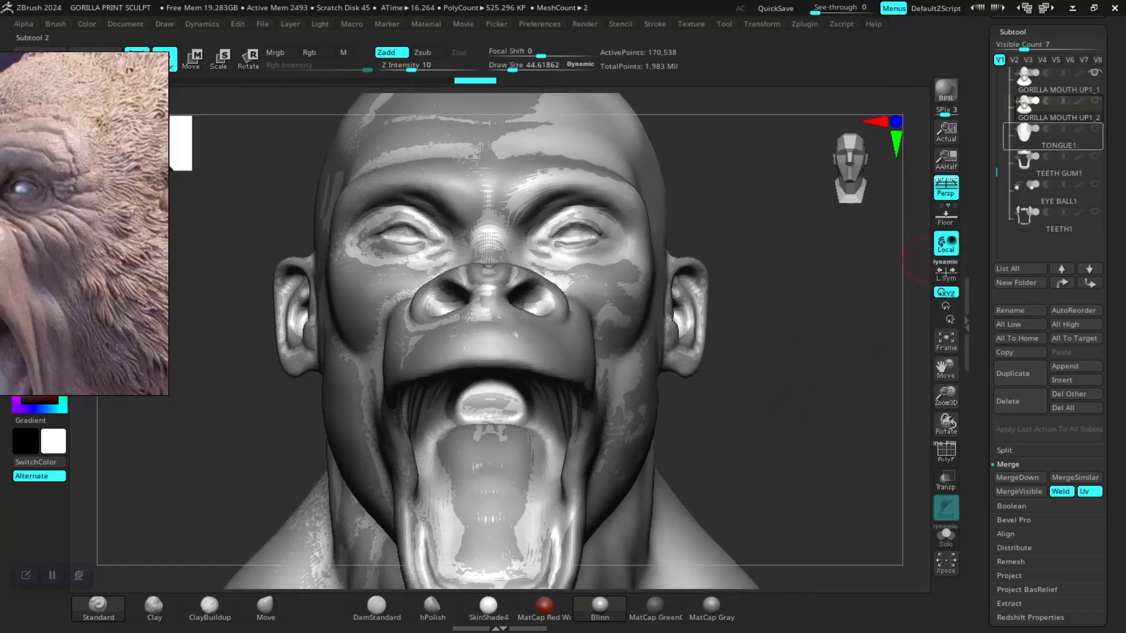
pyautogui.moveTo(909, 261); pyautogui.dragTo(914, 315)
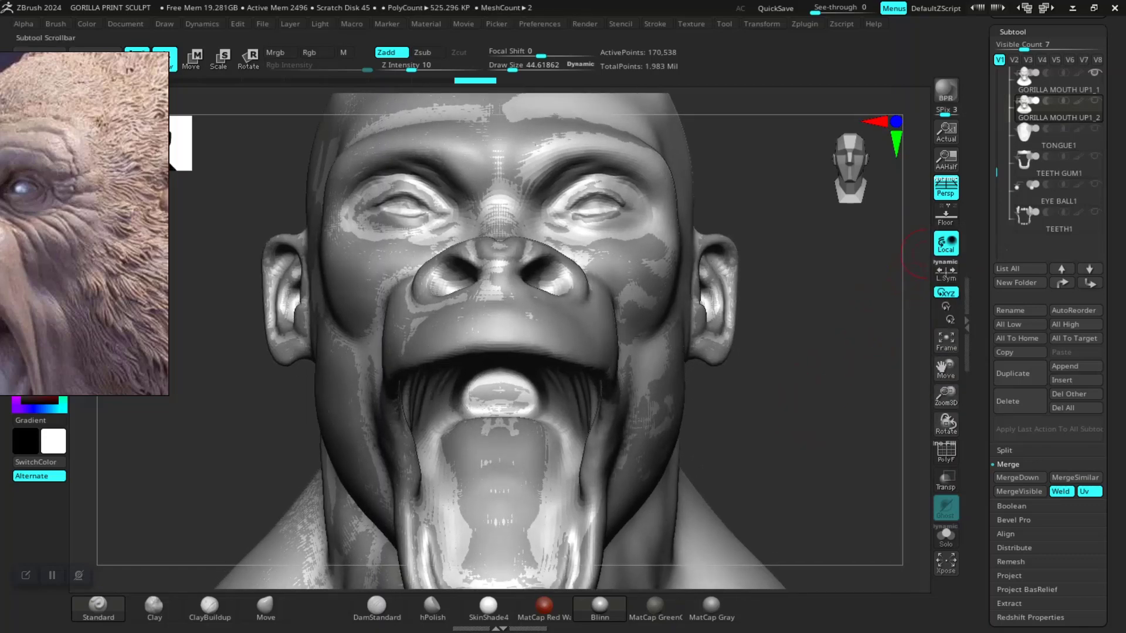
pyautogui.moveTo(945, 368)
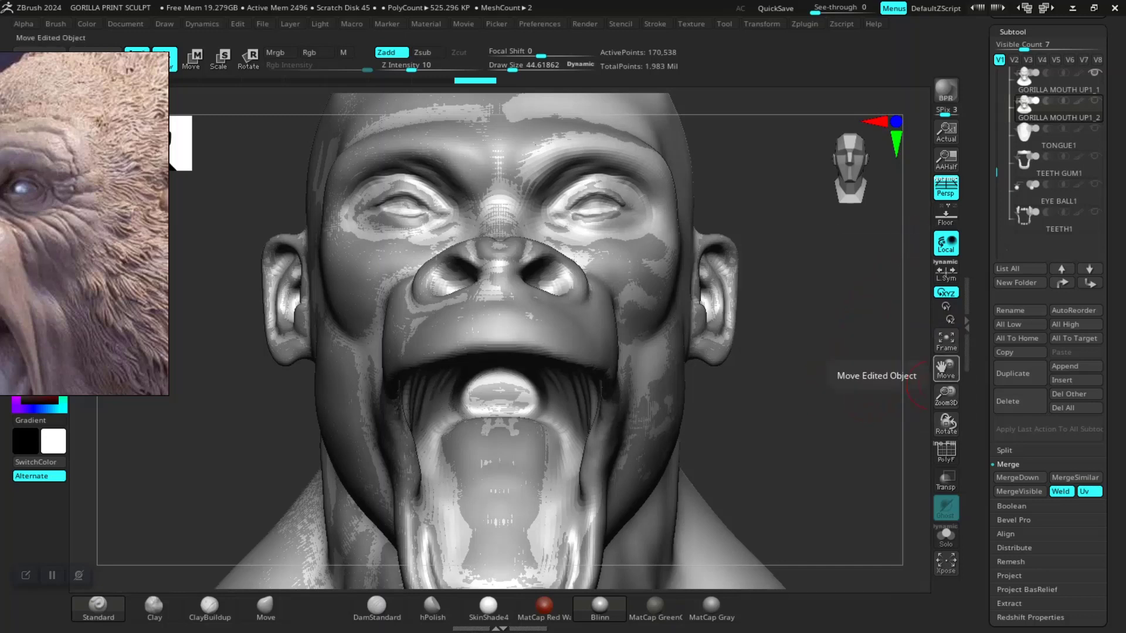
# - Run ProjectAll to transfer the original's detail onto the remeshed head, then undo
pyautogui.scroll(-5, 1049, 410)
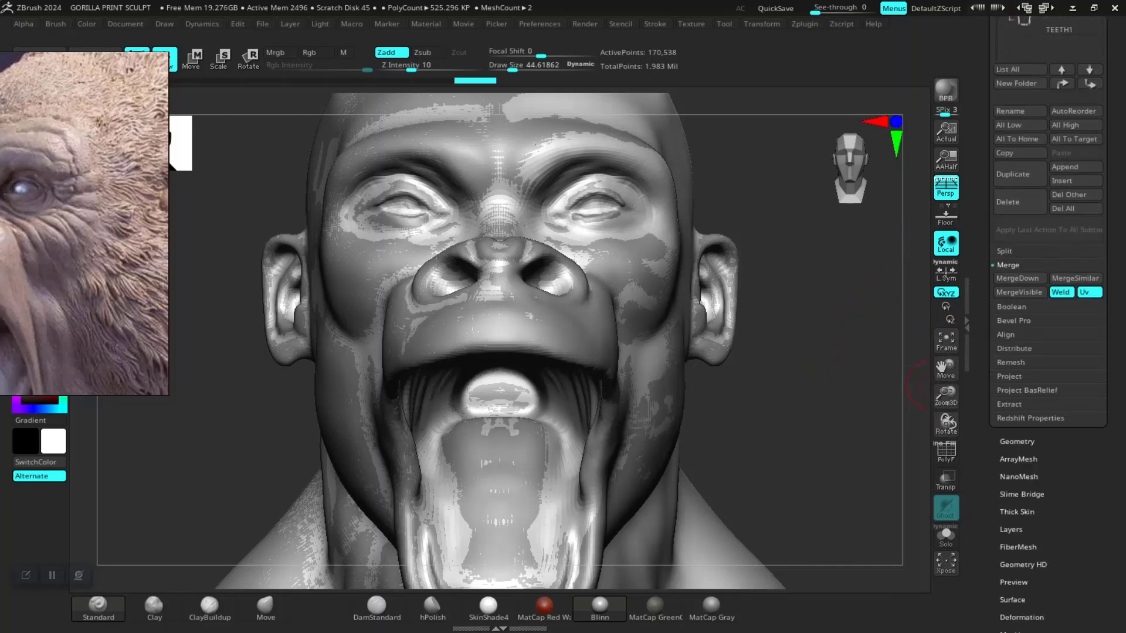
pyautogui.scroll(-5, 1048, 352)
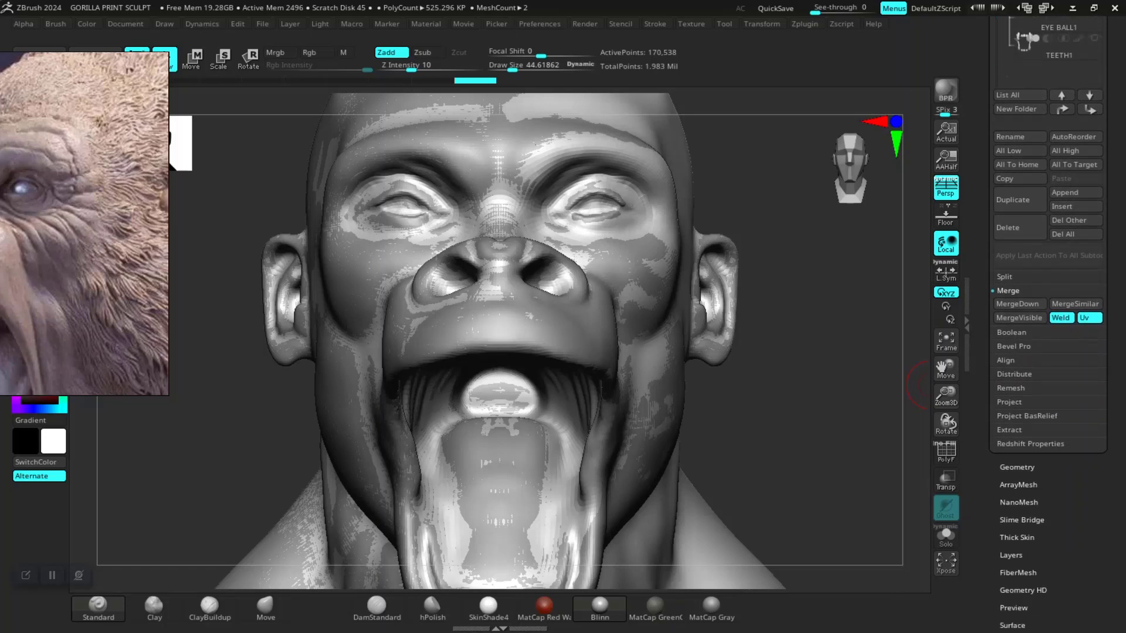
pyautogui.click(1009, 402)
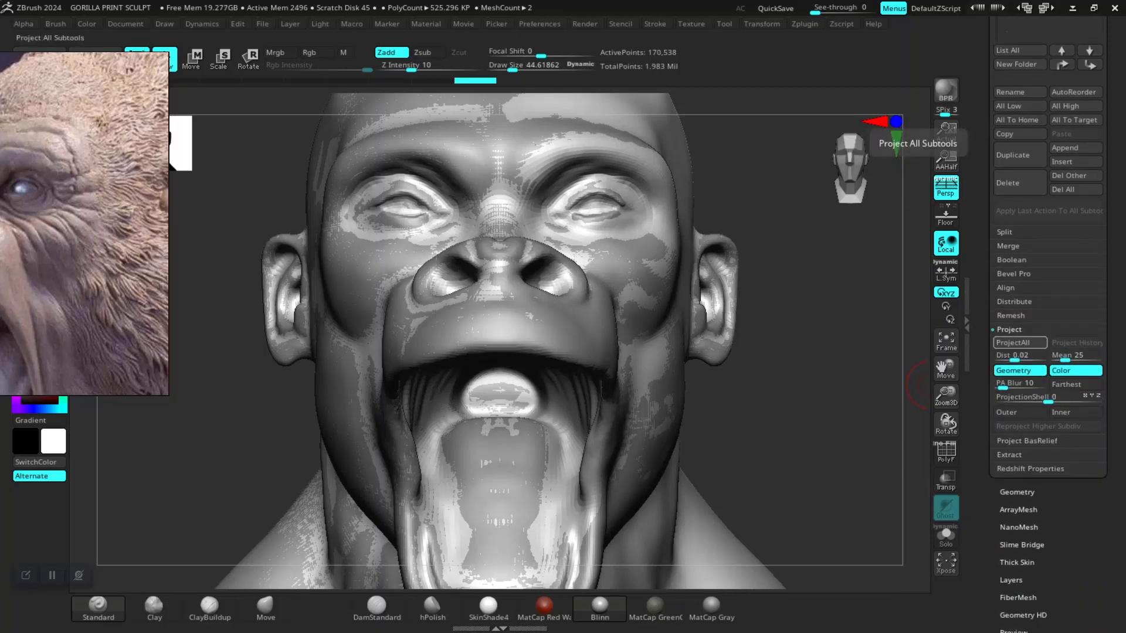
pyautogui.click(1013, 342)
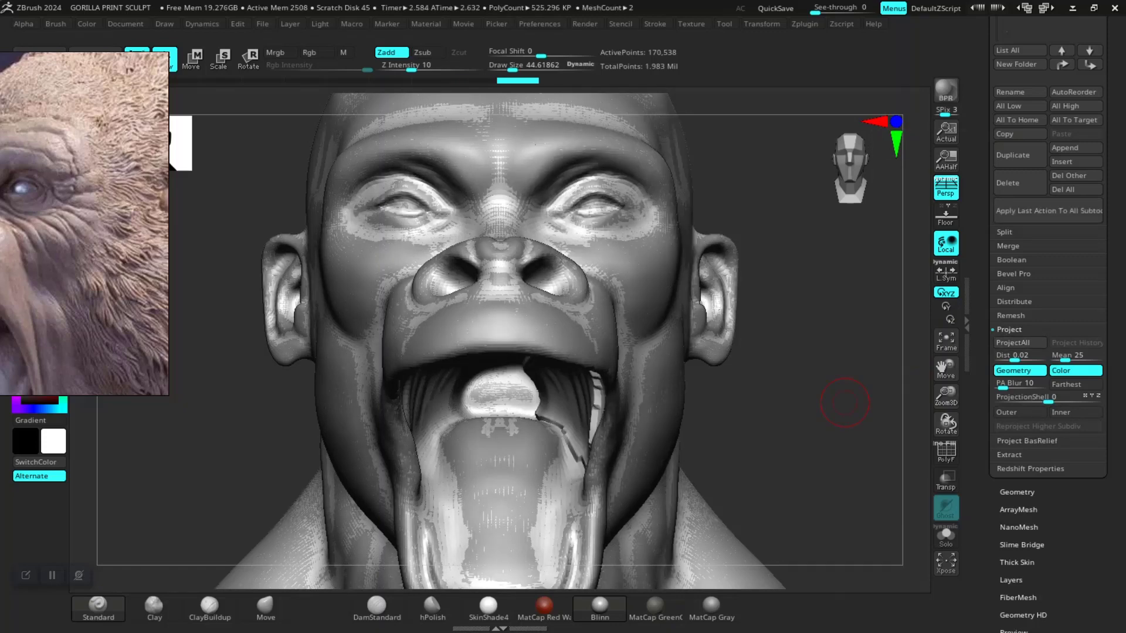
pyautogui.hotkey('ctrl', 'z')
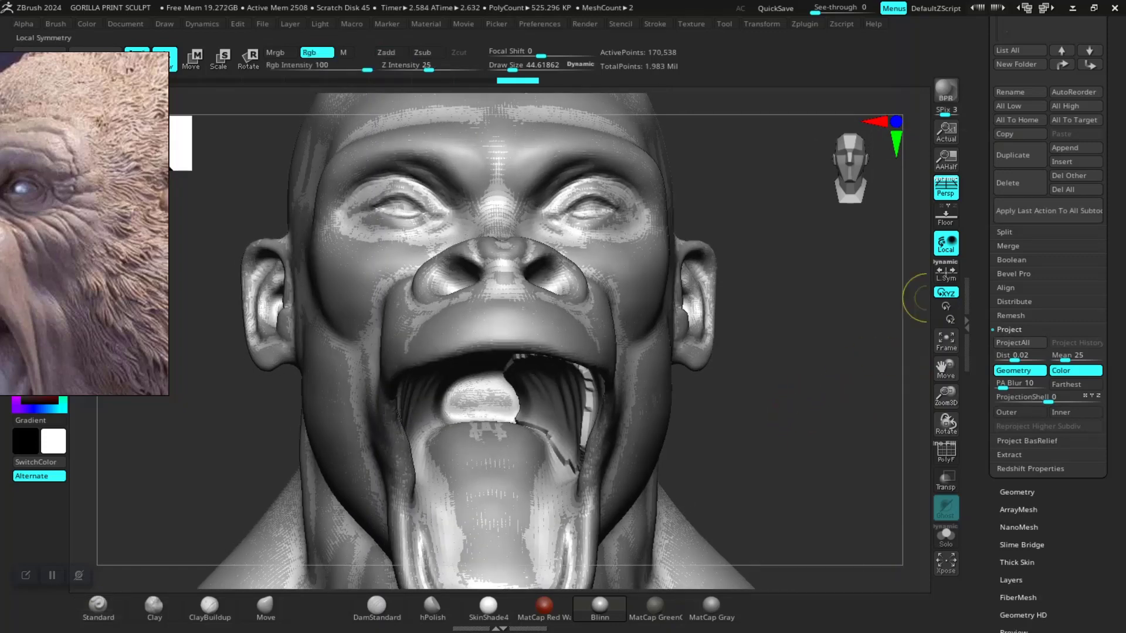
# - Divide the remeshed head once to 682,146 points and run ProjectAll again
pyautogui.click(1017, 492)
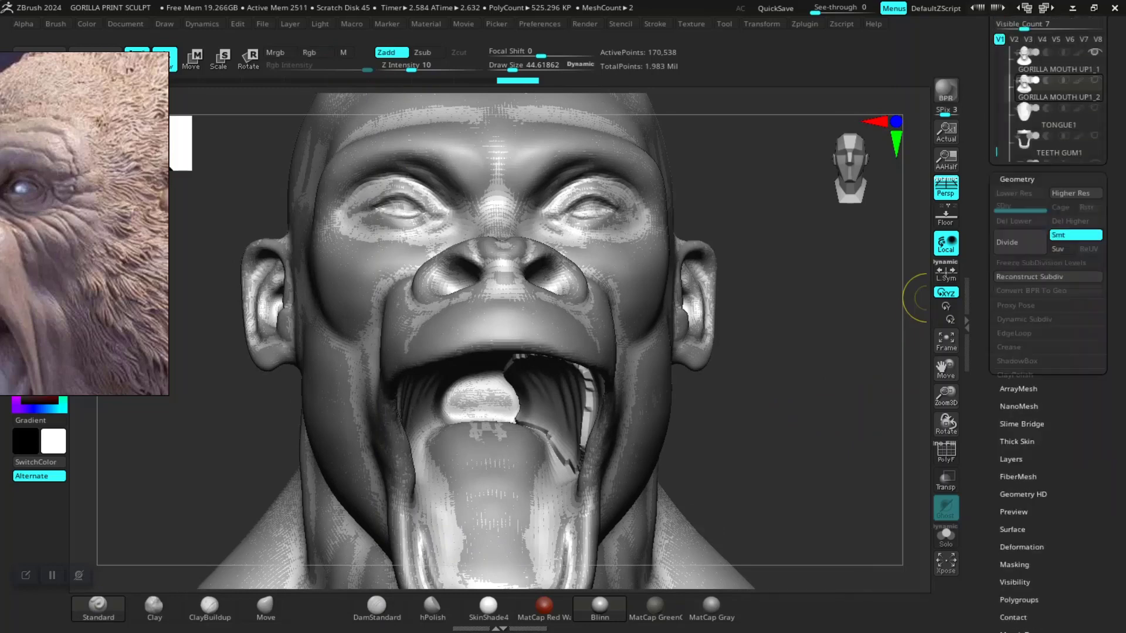
pyautogui.hotkey('ctrl', 'd')
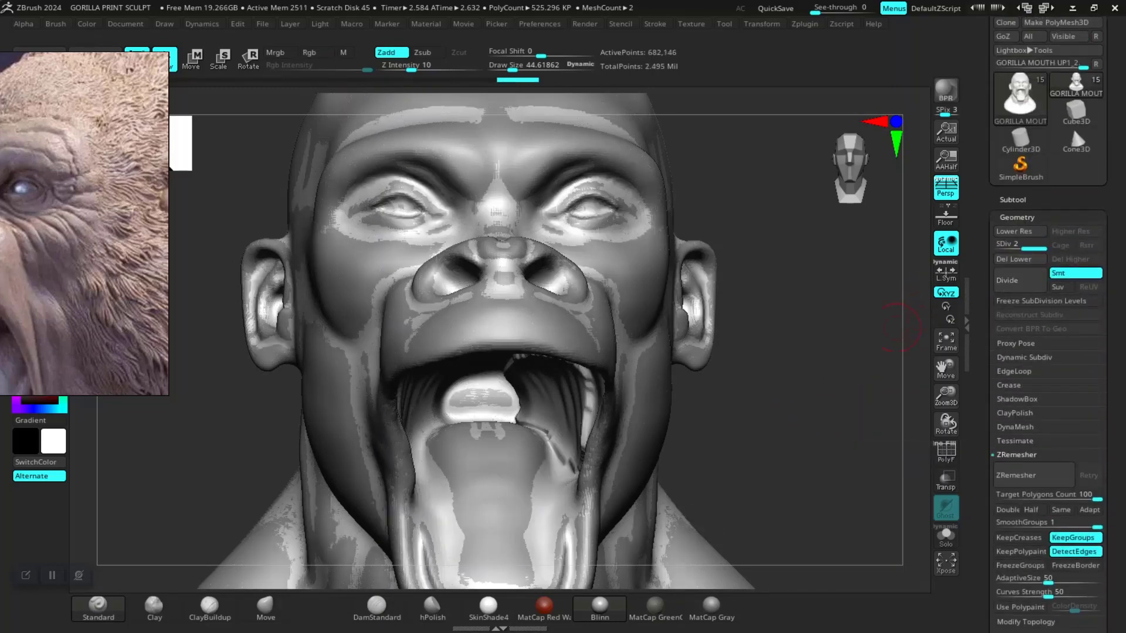
pyautogui.click(1013, 200)
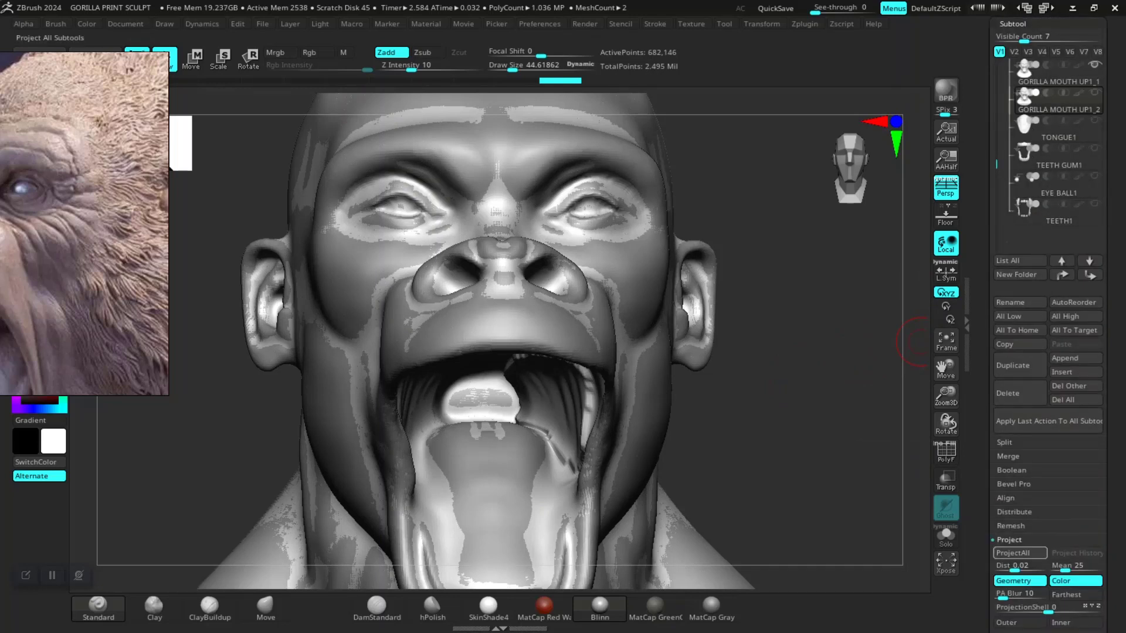
pyautogui.click(1013, 553)
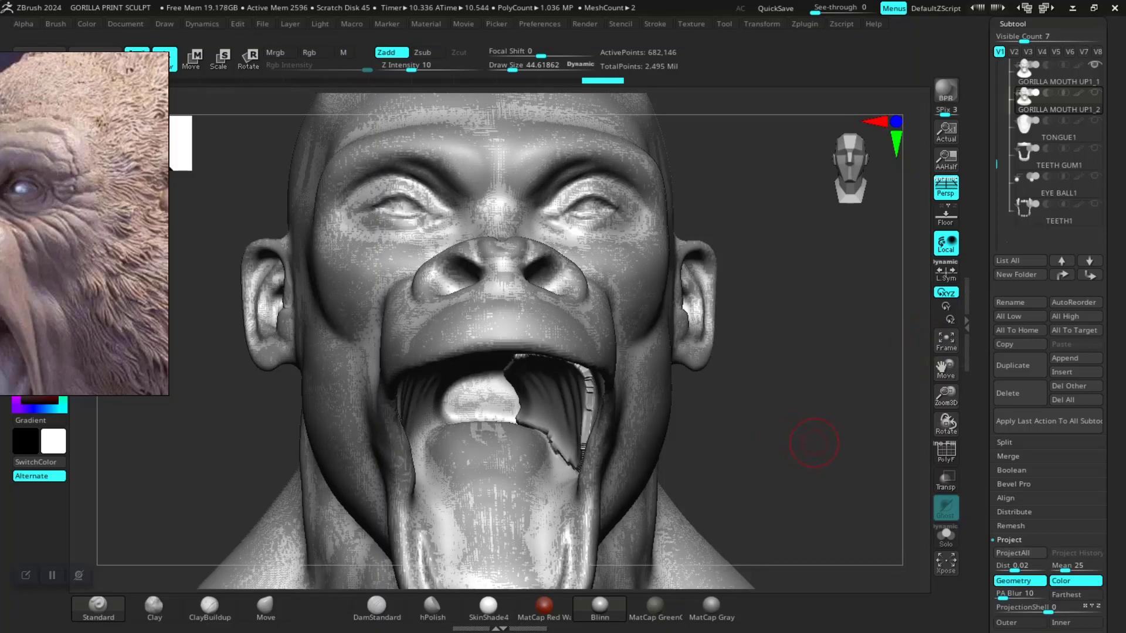
# - Make GORILLA MOUTH UP1_2 the active subtool and hide the other subtool
pyautogui.moveTo(814, 444); pyautogui.dragTo(828, 435)
pyautogui.press('Up')
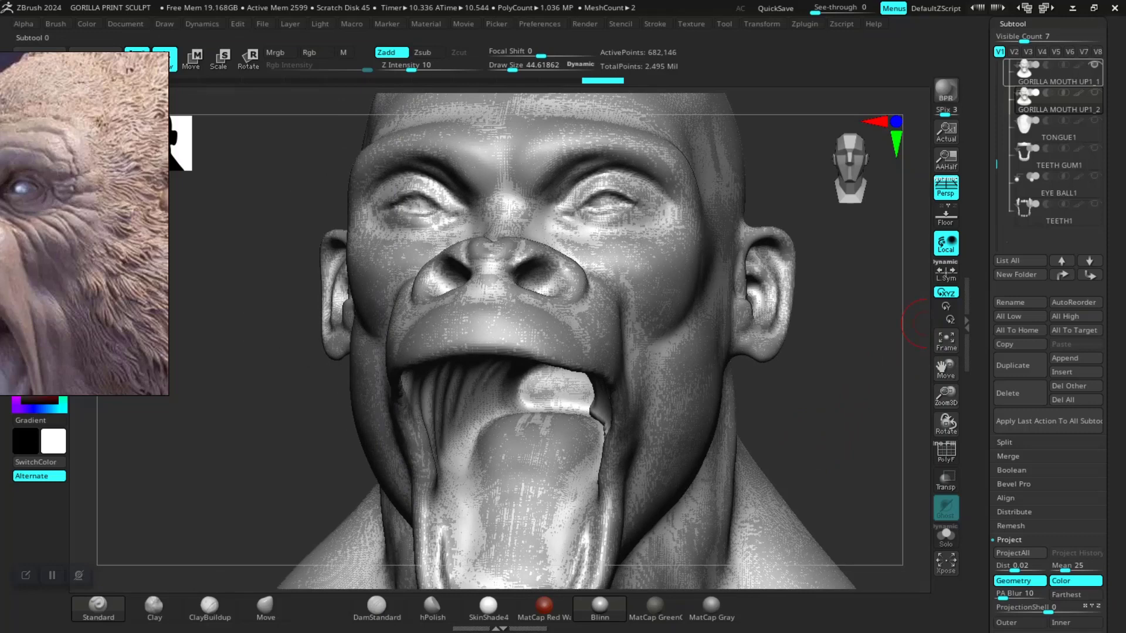
pyautogui.press('Down')
pyautogui.click(850, 176)
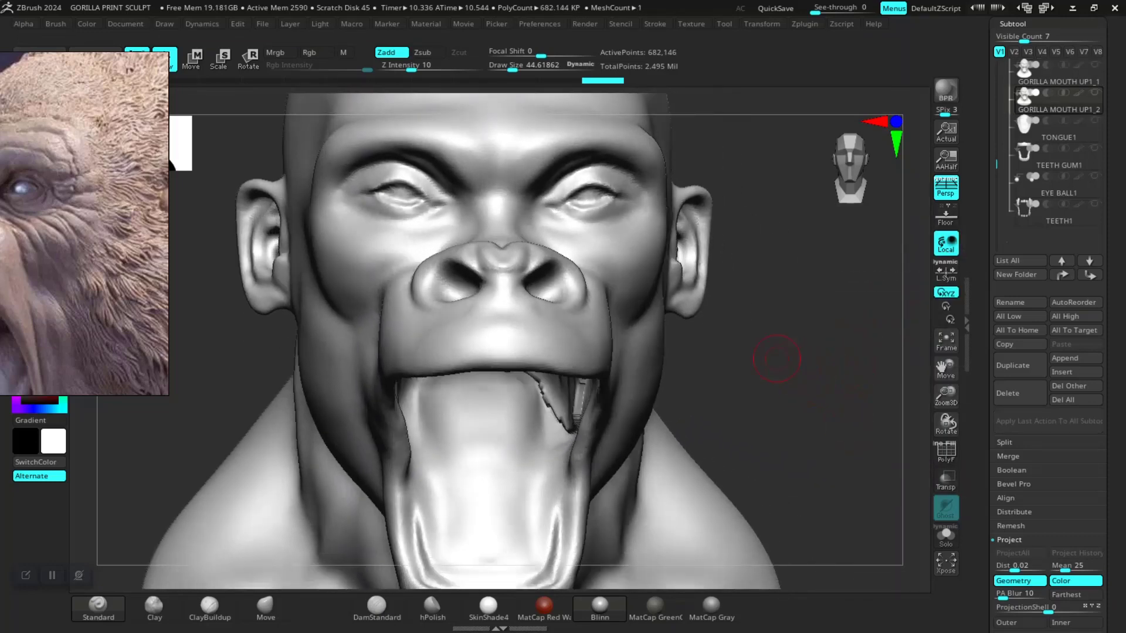
# - Orbit around the open mouth and ear to inspect the interior, ending on a front view
pyautogui.moveTo(705, 368); pyautogui.dragTo(745, 328)
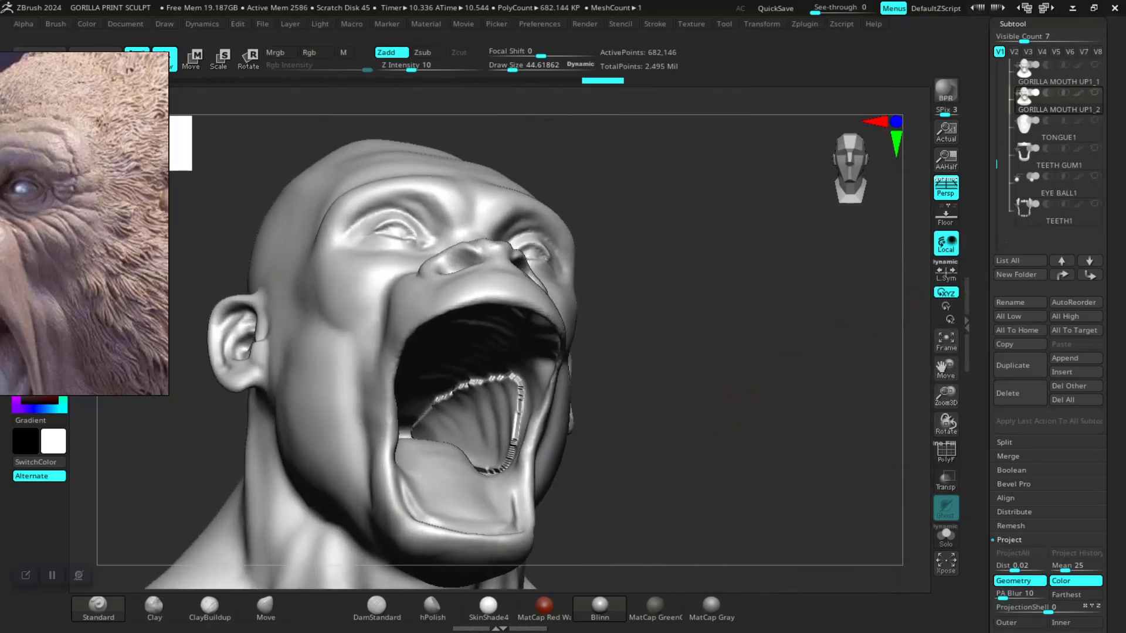
pyautogui.scroll(2, 498, 340)
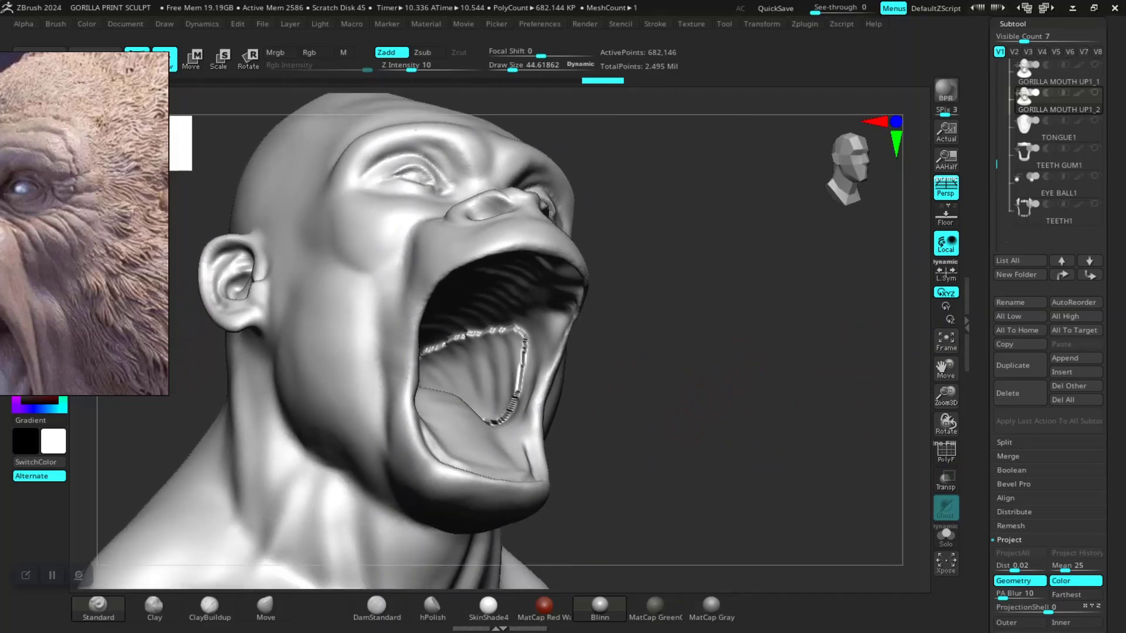
pyautogui.scroll(2, 499, 340)
pyautogui.moveTo(733, 352)
pyautogui.mouseDown()
pyautogui.moveTo(704, 399)
pyautogui.moveTo(457, 368)
pyautogui.moveTo(854, 415)
pyautogui.moveTo(771, 357)
pyautogui.moveTo(733, 352)
pyautogui.moveTo(784, 432)
pyautogui.moveTo(475, 287)
pyautogui.moveTo(785, 427)
pyautogui.mouseUp()
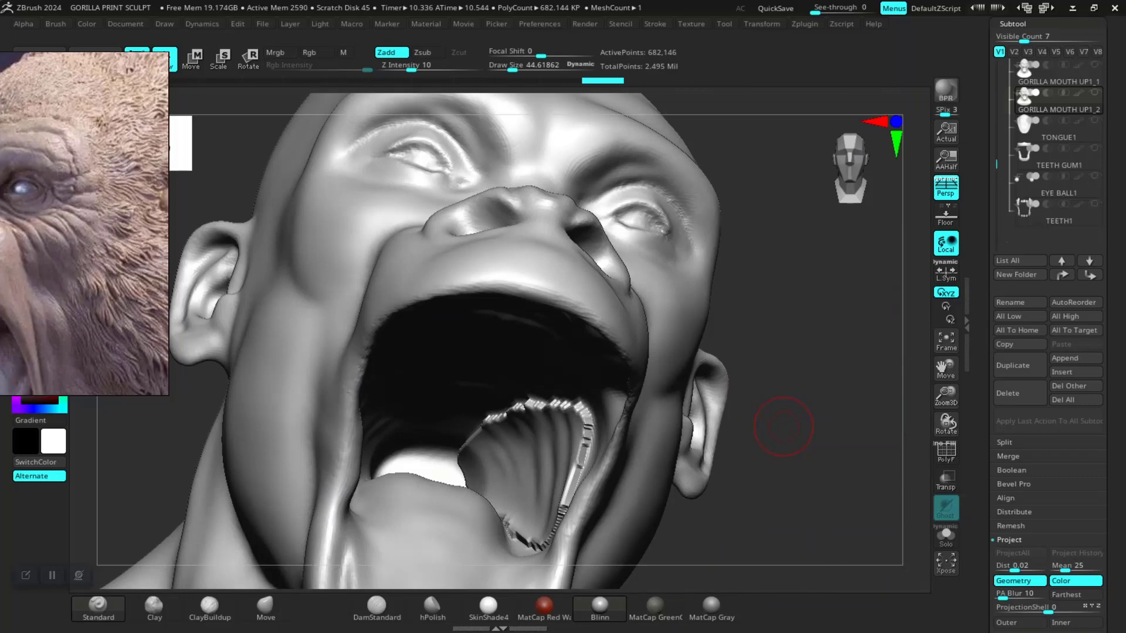
pyautogui.press('2')
pyautogui.press('1')
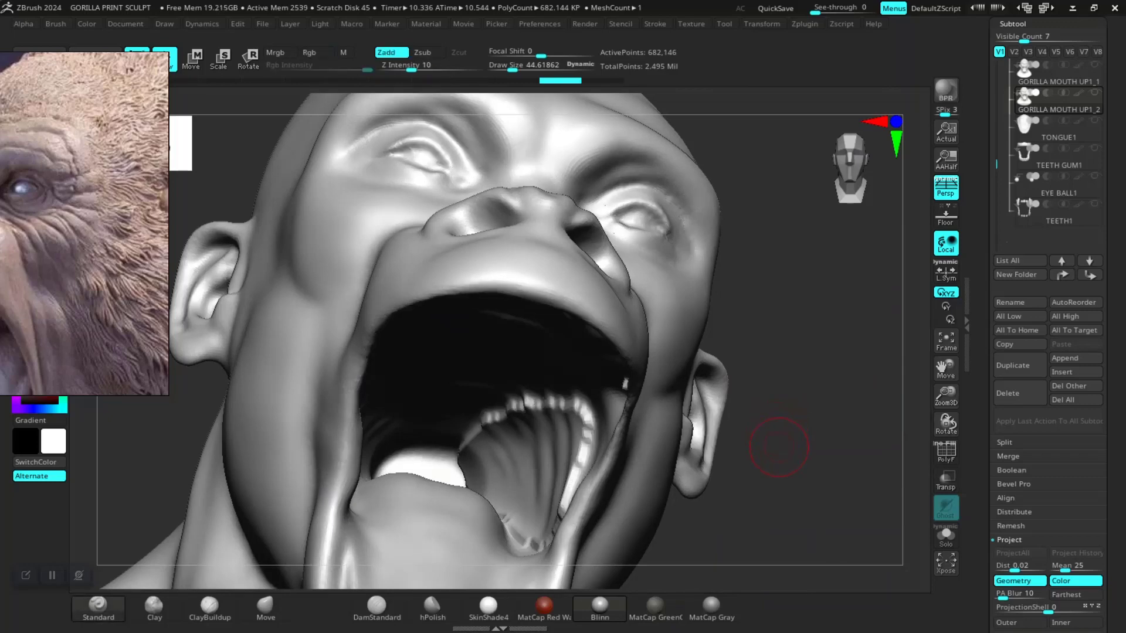
pyautogui.moveTo(778, 447); pyautogui.dragTo(808, 480)
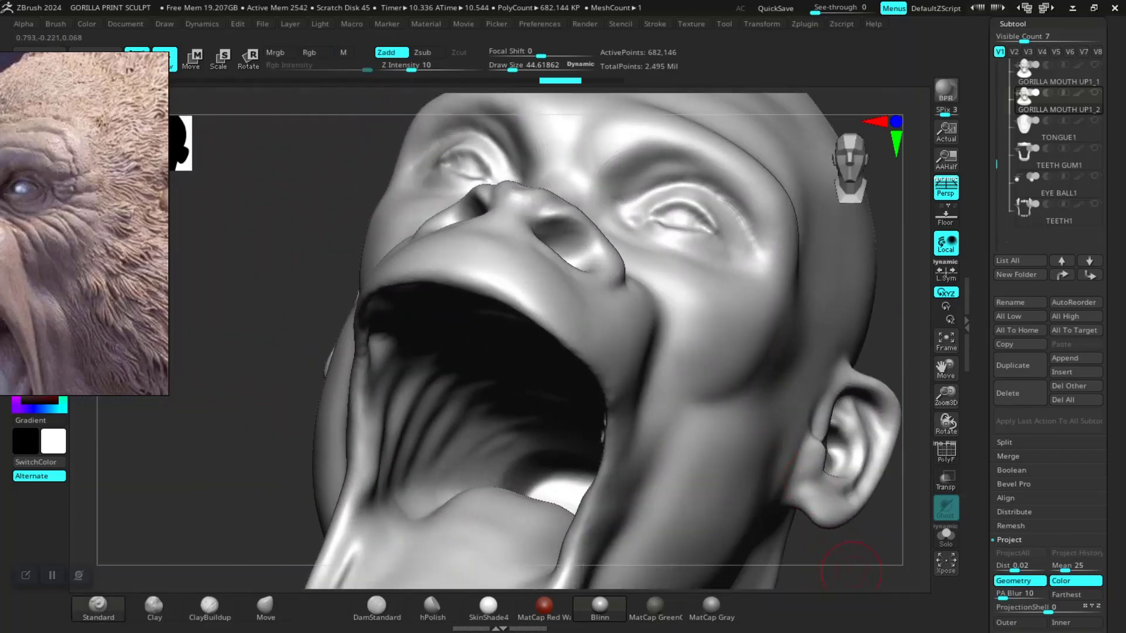
pyautogui.moveTo(851, 569); pyautogui.dragTo(879, 581)
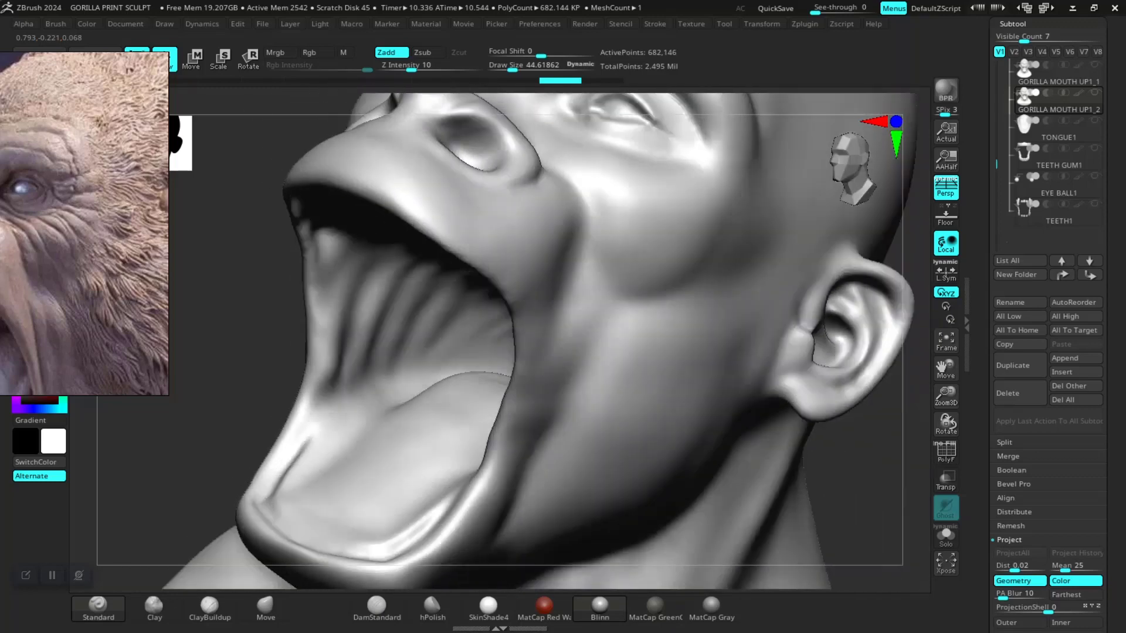
pyautogui.keyDown('shift'); pyautogui.moveTo(850, 504); pyautogui.dragTo(811, 435); pyautogui.keyUp('shift')
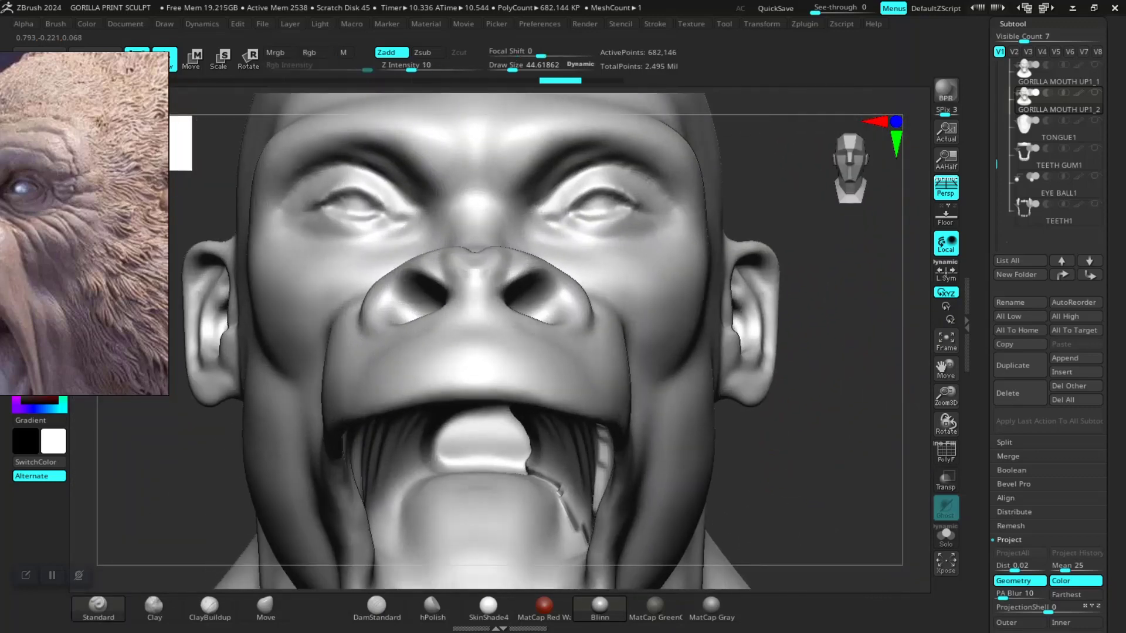
# - Look deep inside the mouth and sculpt its inner surface with the Standard brush
pyautogui.moveTo(804, 400)
pyautogui.mouseDown()
pyautogui.moveTo(765, 247)
pyautogui.moveTo(780, 270)
pyautogui.mouseUp()
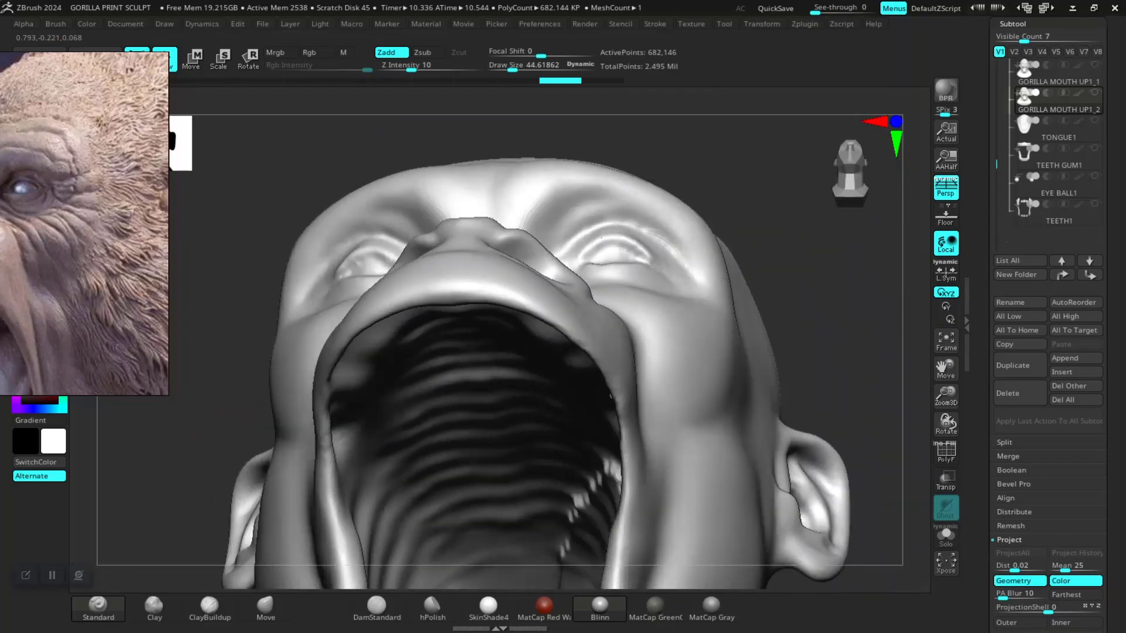
pyautogui.moveTo(780, 427)
pyautogui.mouseDown()
pyautogui.moveTo(809, 389)
pyautogui.moveTo(629, 321)
pyautogui.mouseUp()
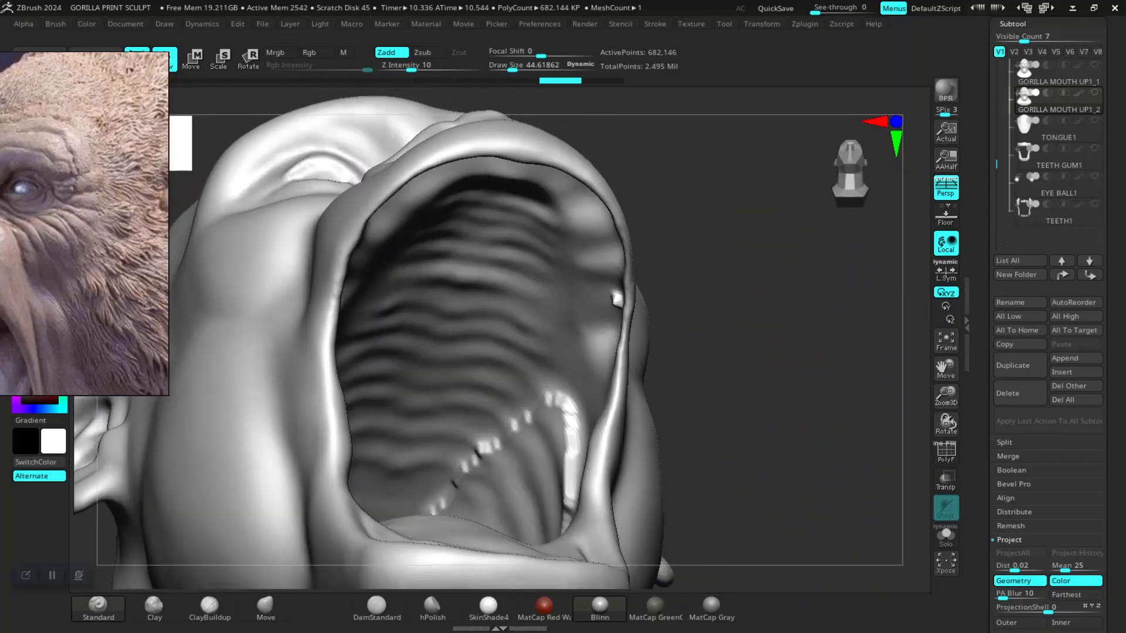
pyautogui.press('alt')
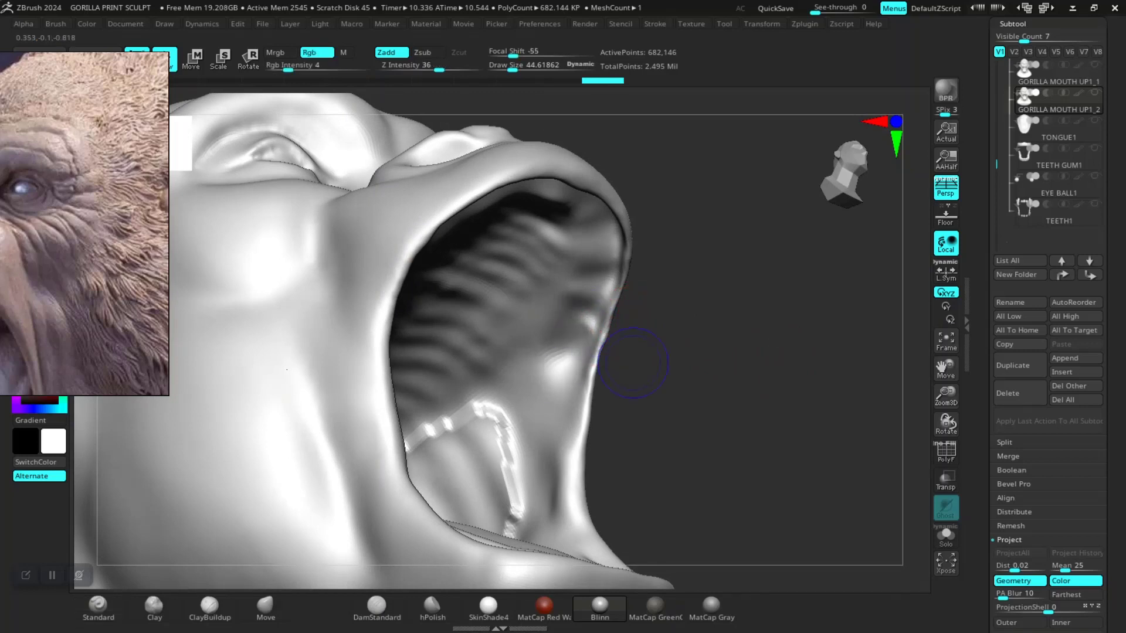
pyautogui.moveTo(634, 364); pyautogui.dragTo(511, 437)
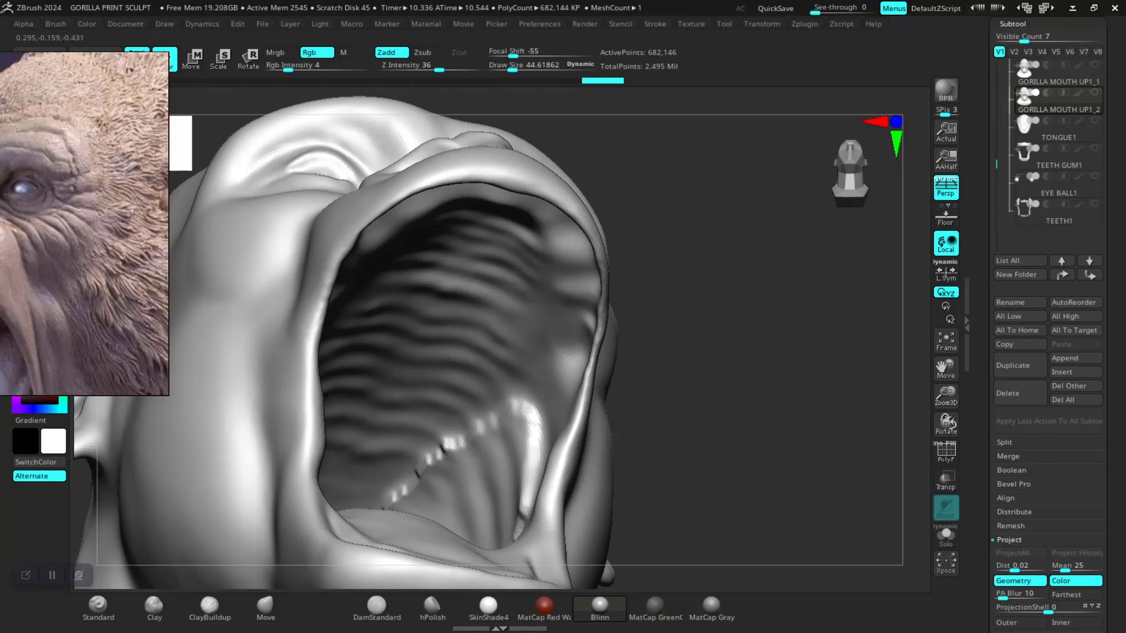
pyautogui.click(98, 605)
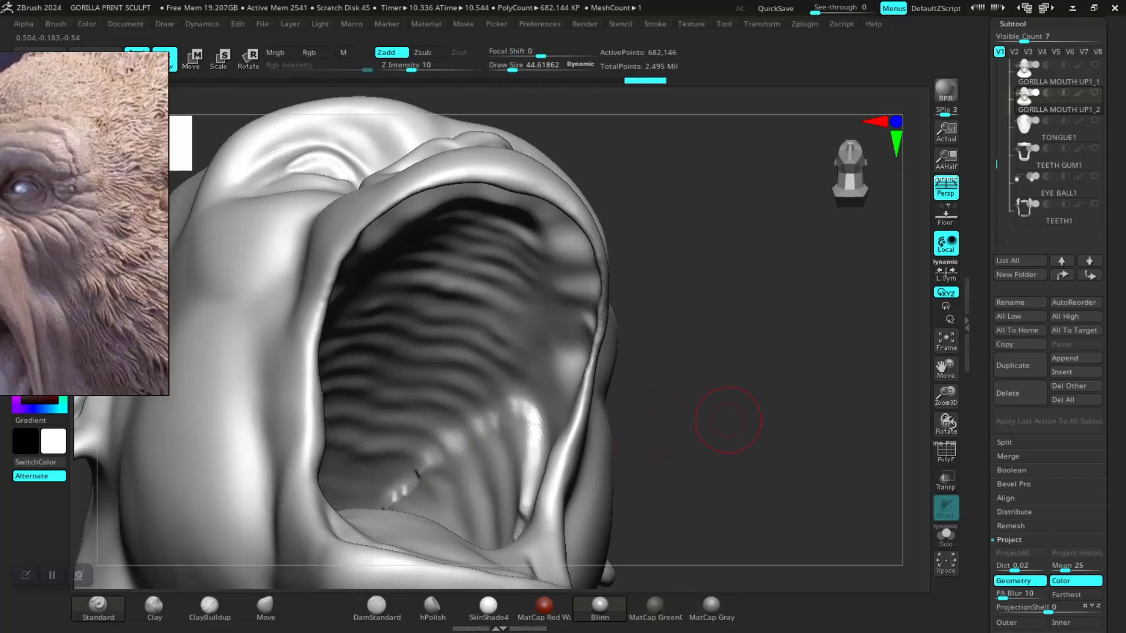
pyautogui.moveTo(729, 420); pyautogui.dragTo(746, 393)
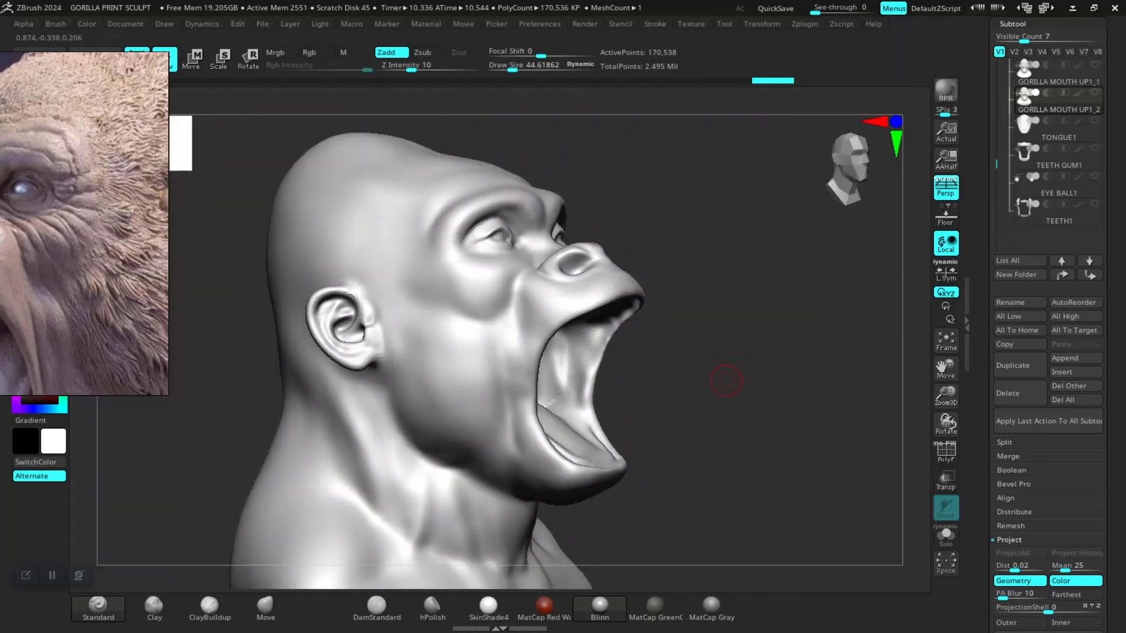
# - Rotate around the head to check the mouth, undo the bad stroke, and reselect Standard
pyautogui.moveTo(726, 381); pyautogui.dragTo(698, 392)
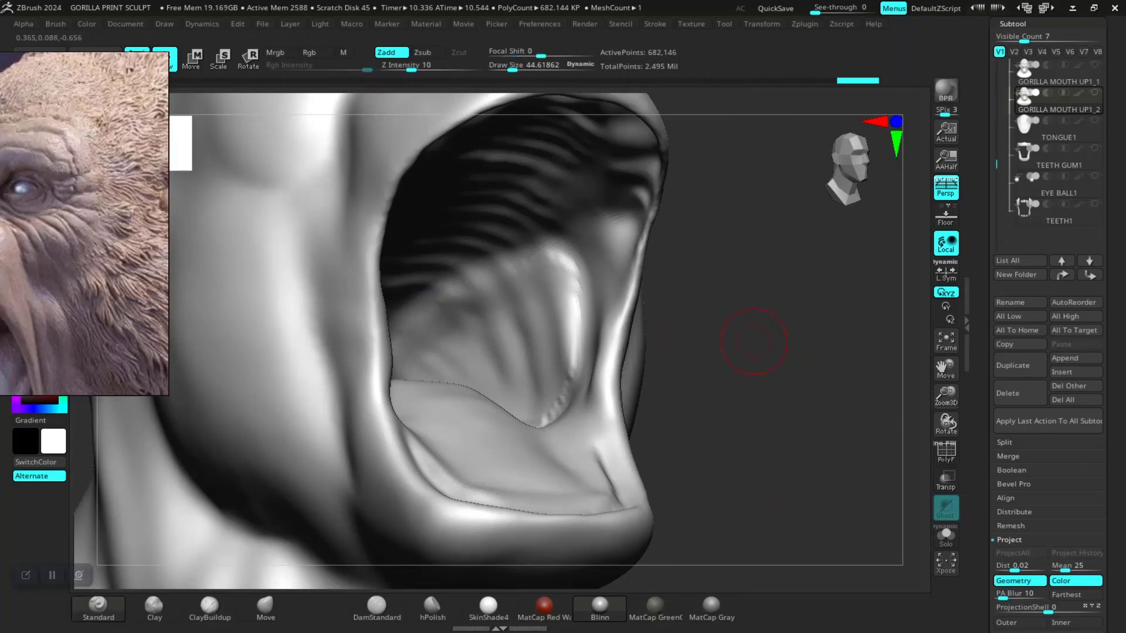
pyautogui.moveTo(755, 339); pyautogui.dragTo(697, 358)
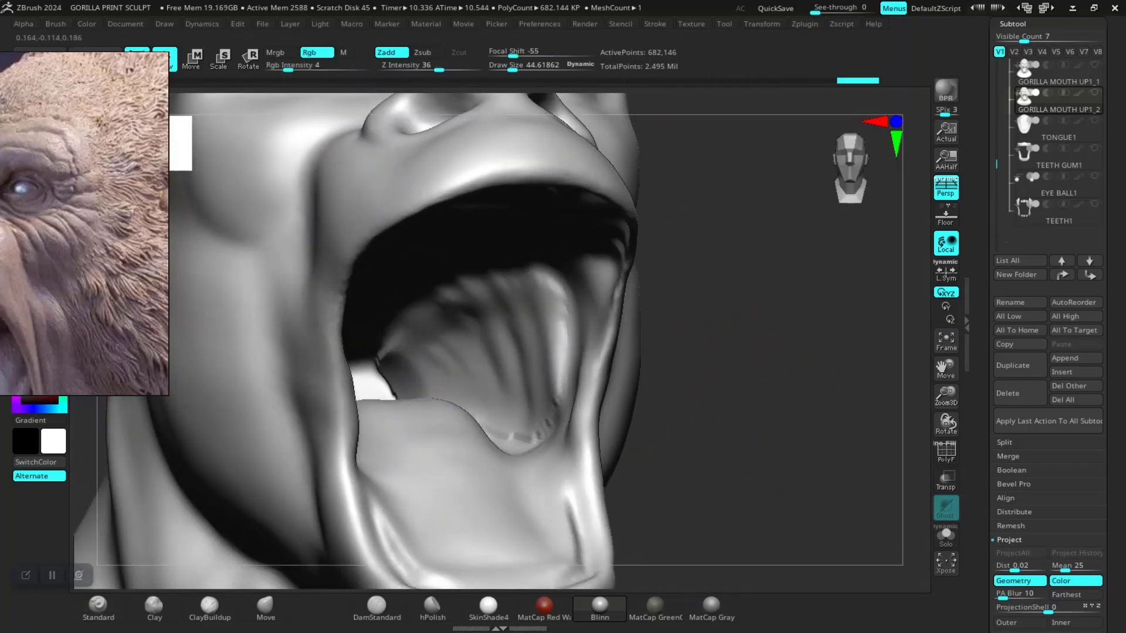
pyautogui.hotkey('ctrl', 'z')
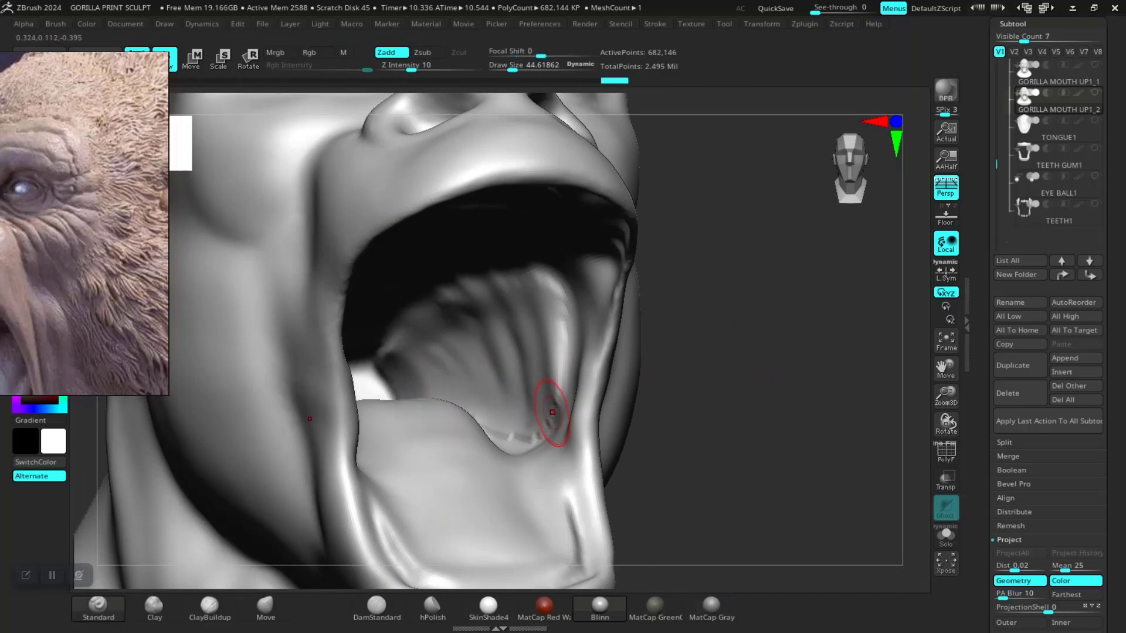
pyautogui.moveTo(729, 397); pyautogui.dragTo(674, 394)
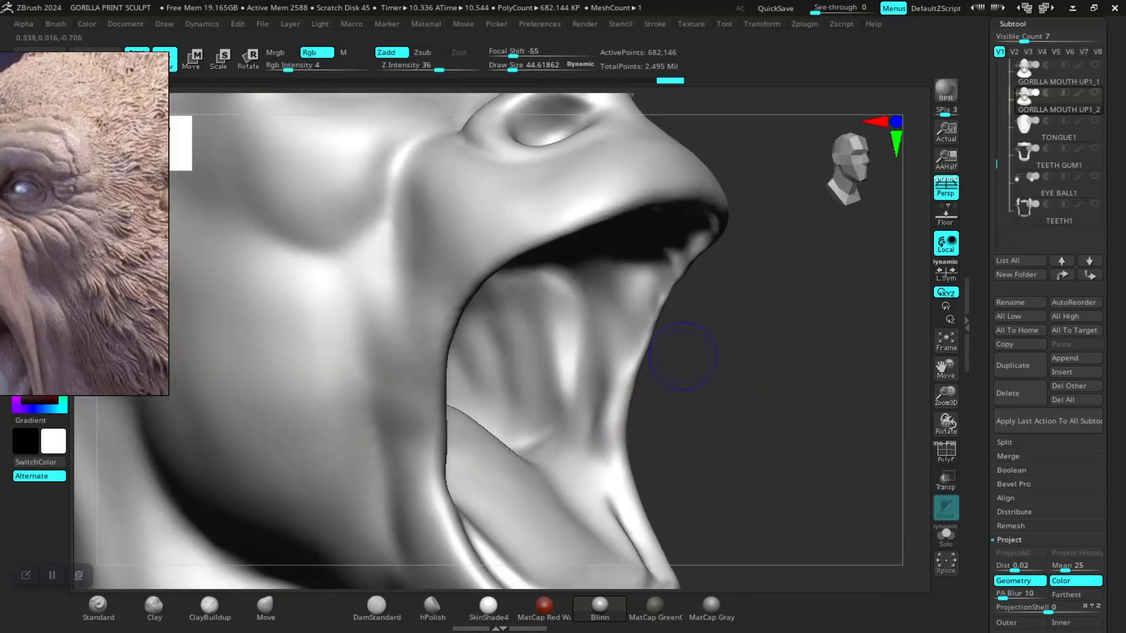
pyautogui.moveTo(682, 356); pyautogui.dragTo(669, 276)
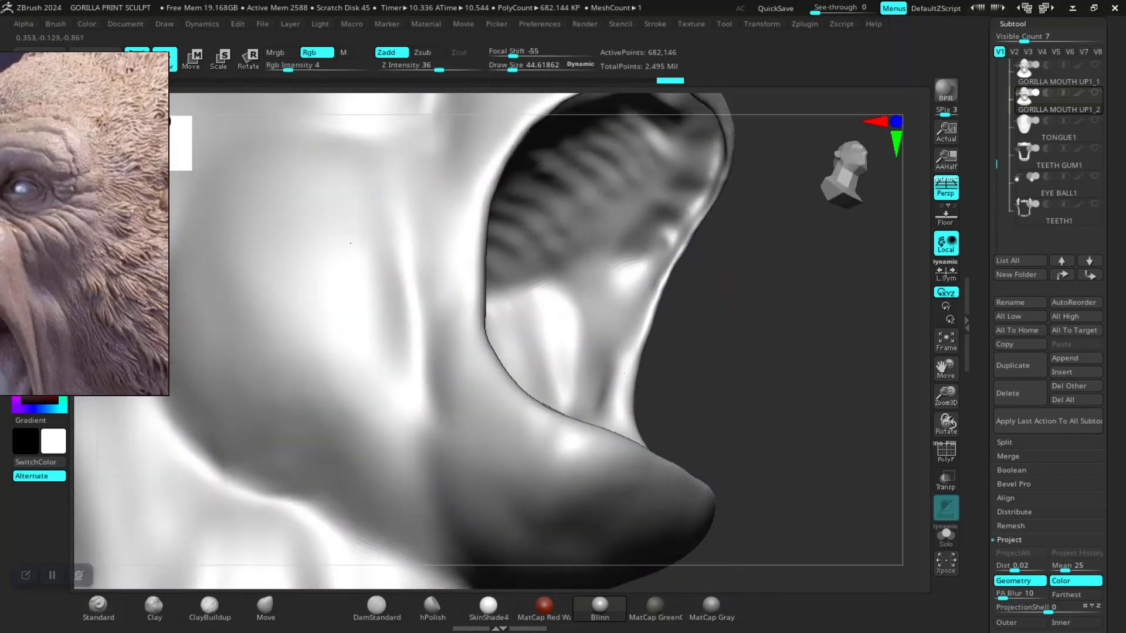
pyautogui.click(98, 604)
pyautogui.moveTo(791, 302)
pyautogui.mouseDown()
pyautogui.moveTo(733, 352)
pyautogui.moveTo(785, 397)
pyautogui.moveTo(392, 466)
pyautogui.moveTo(405, 451)
pyautogui.mouseUp()
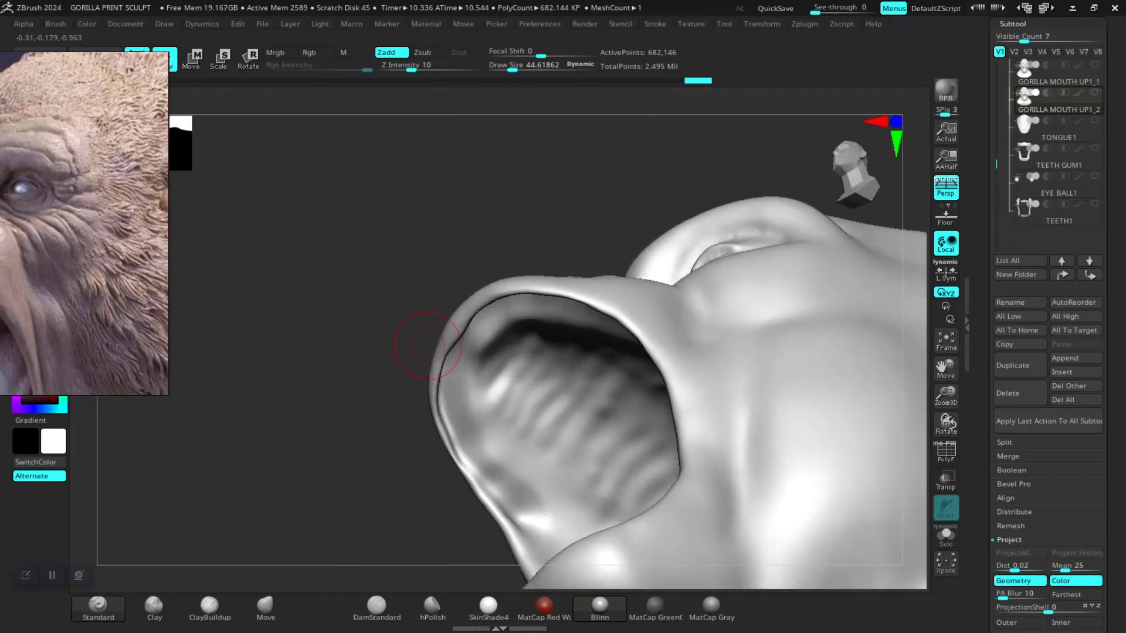
# - Switch to the Displace brush with a Z Intensity of 6
pyautogui.press('b')
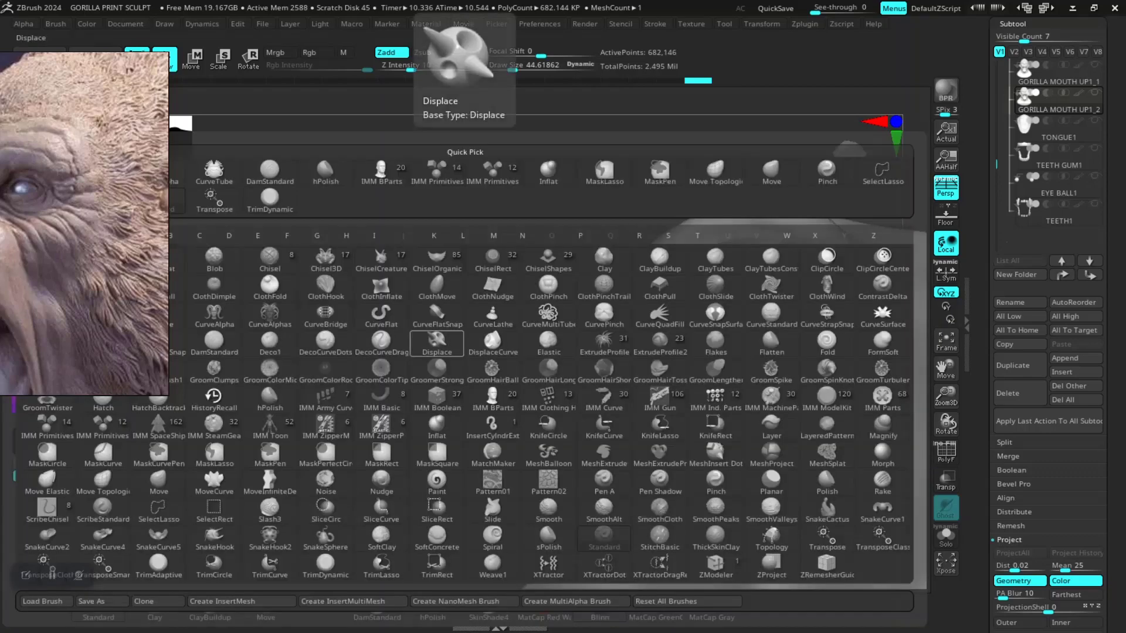
pyautogui.click(437, 343)
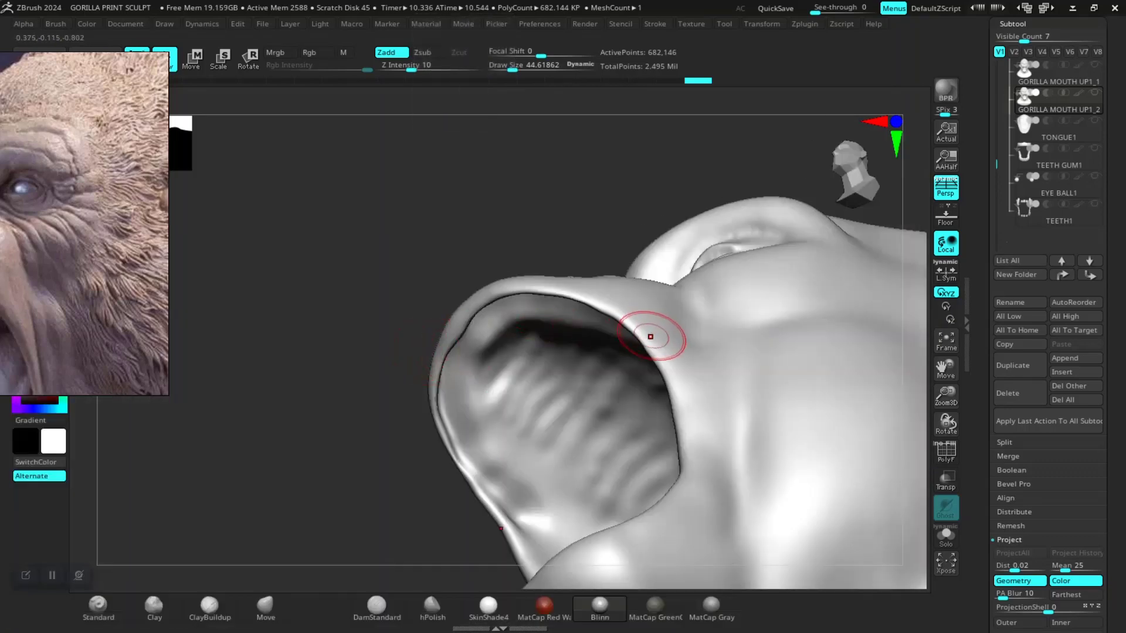
pyautogui.moveTo(338, 329)
pyautogui.mouseDown()
pyautogui.moveTo(289, 364)
pyautogui.moveTo(573, 322)
pyautogui.moveTo(660, 272)
pyautogui.moveTo(659, 249)
pyautogui.mouseUp()
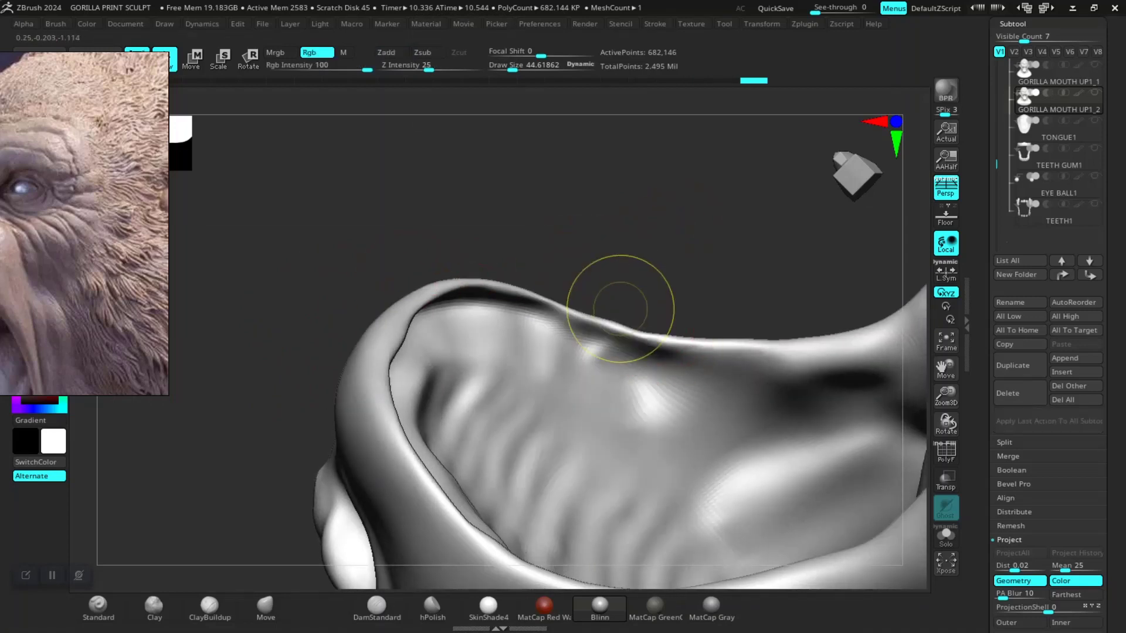
pyautogui.write('6')
pyautogui.press('Return')
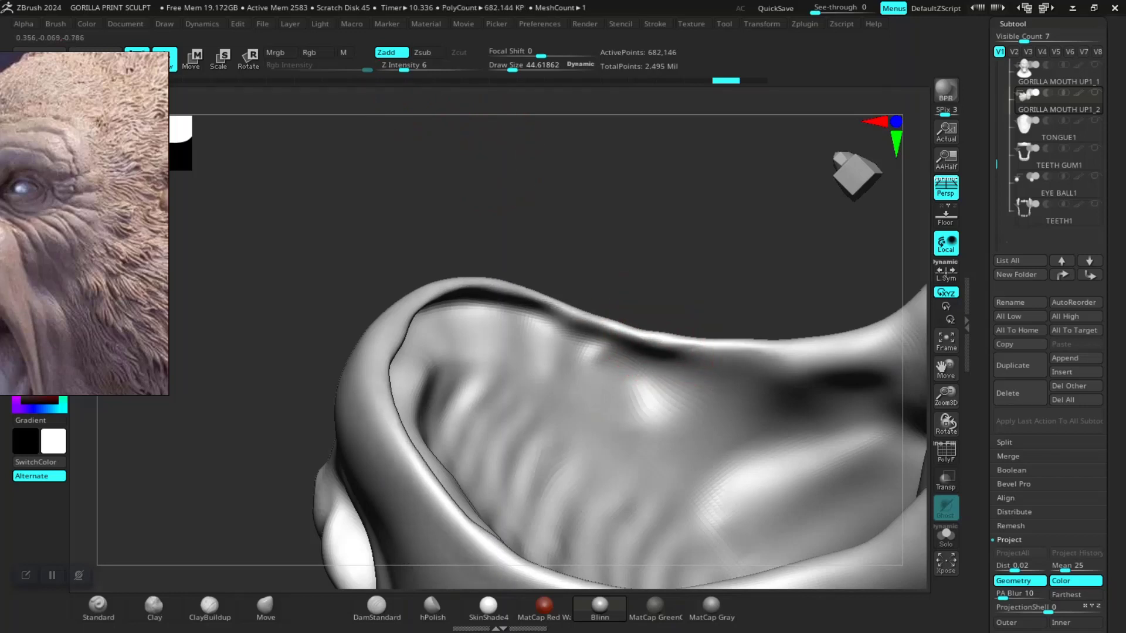
# - Work around the mouth rim, then pull back to a centred front view of the head
pyautogui.moveTo(507, 258); pyautogui.dragTo(700, 324)
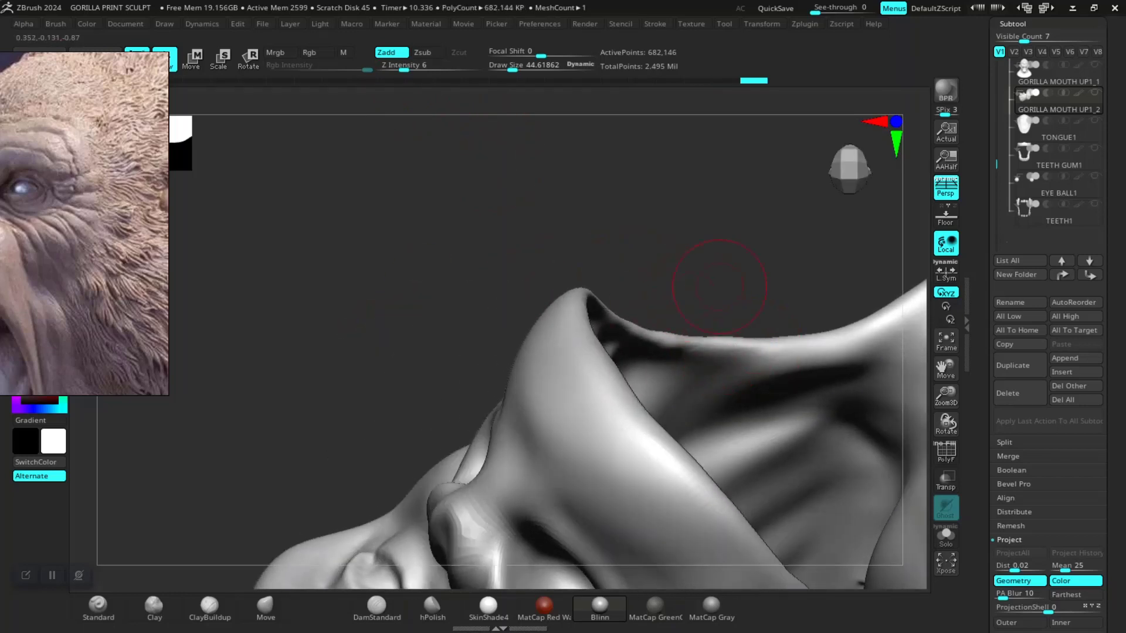
pyautogui.moveTo(719, 287)
pyautogui.mouseDown()
pyautogui.moveTo(637, 331)
pyautogui.moveTo(648, 357)
pyautogui.mouseUp()
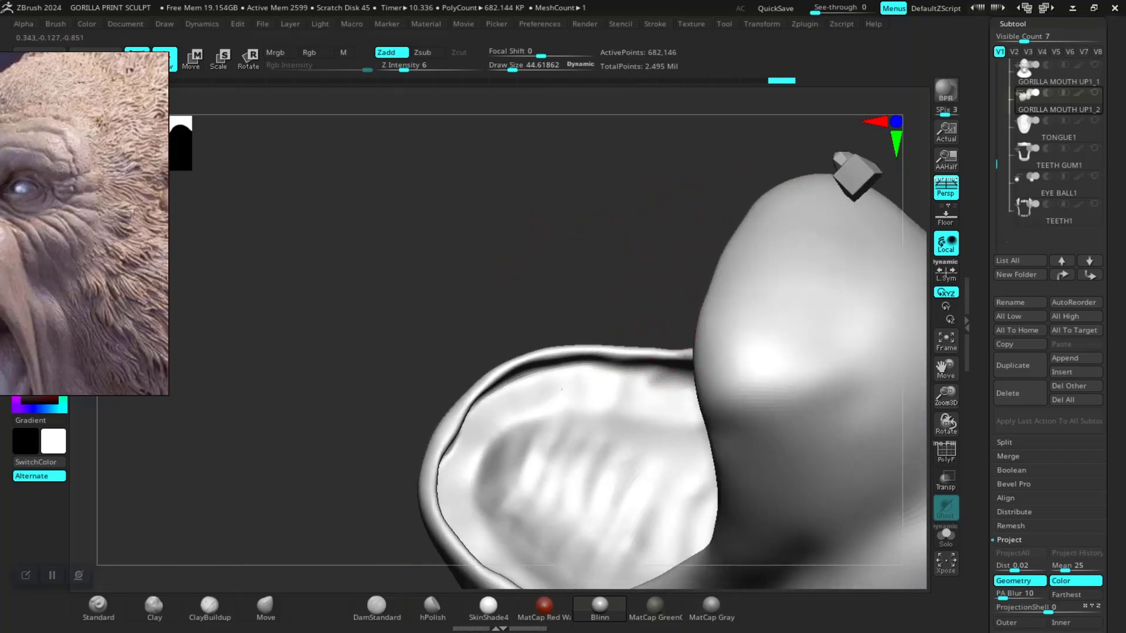
pyautogui.moveTo(645, 328)
pyautogui.mouseDown()
pyautogui.moveTo(452, 301)
pyautogui.moveTo(508, 303)
pyautogui.mouseUp()
pyautogui.keyDown('alt'); pyautogui.moveTo(490, 422); pyautogui.dragTo(553, 441); pyautogui.keyUp('alt')
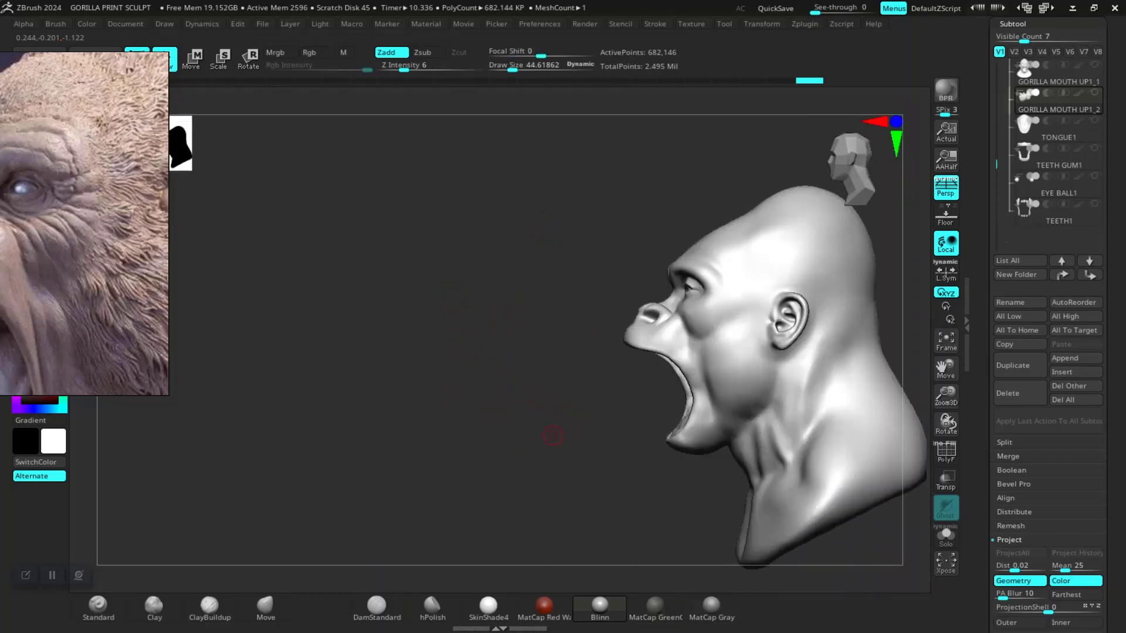
pyautogui.moveTo(782, 358)
pyautogui.mouseDown()
pyautogui.moveTo(734, 337)
pyautogui.moveTo(786, 312)
pyautogui.moveTo(816, 377)
pyautogui.moveTo(862, 417)
pyautogui.moveTo(829, 322)
pyautogui.moveTo(850, 414)
pyautogui.mouseUp()
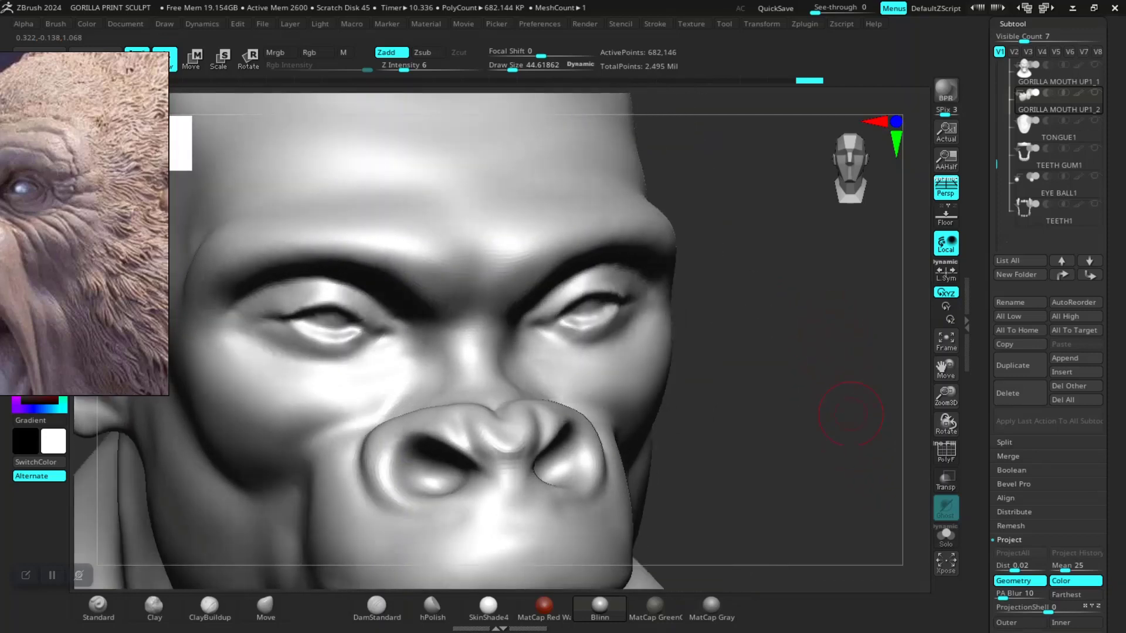
# - Show the EYE BALL1 eyeballs and carve DamStandard creases under both eyes
pyautogui.press('Up')
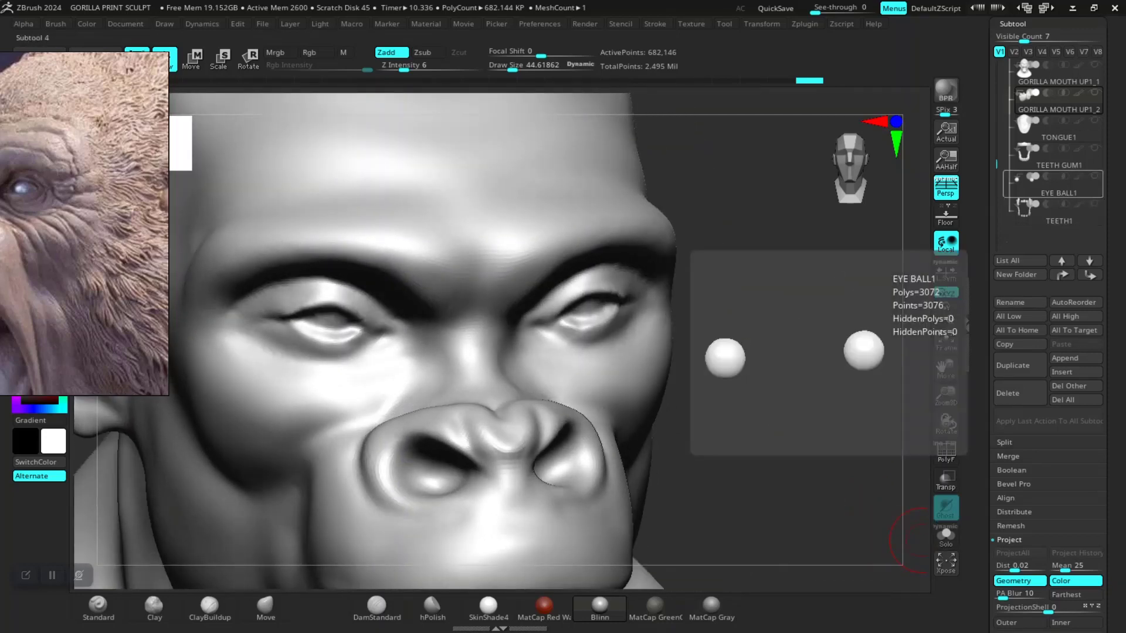
pyautogui.moveTo(794, 372)
pyautogui.keyDown('alt'); pyautogui.mouseDown()
pyautogui.moveTo(856, 451)
pyautogui.moveTo(628, 289)
pyautogui.mouseUp(); pyautogui.keyUp('alt')
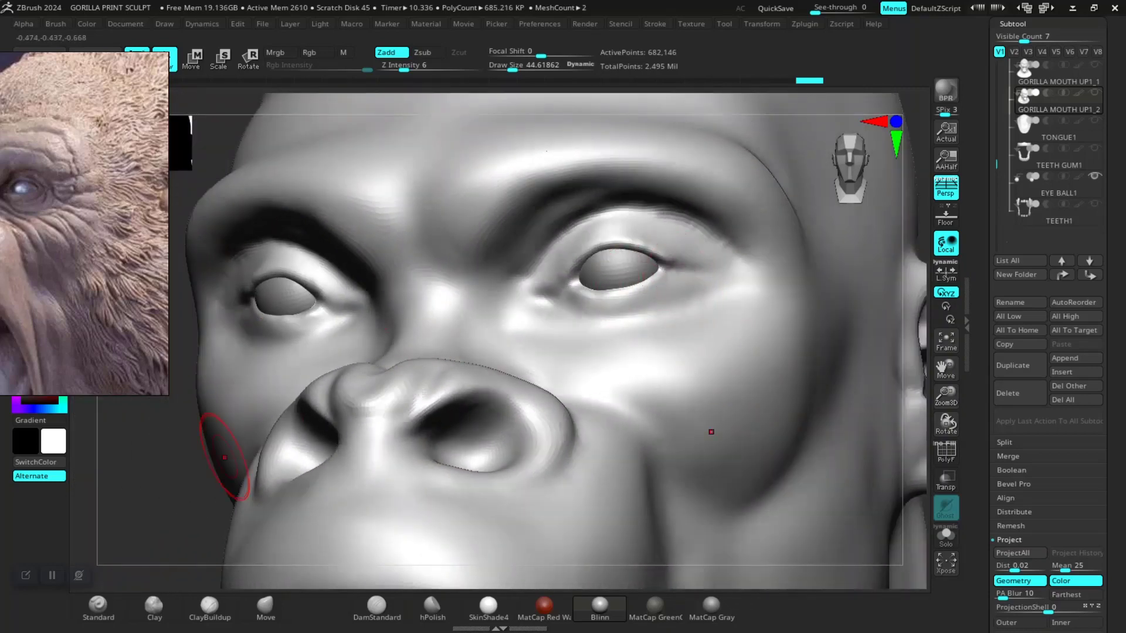
pyautogui.moveTo(157, 486)
pyautogui.keyDown('alt'); pyautogui.mouseDown()
pyautogui.moveTo(264, 515)
pyautogui.moveTo(168, 491)
pyautogui.moveTo(283, 444)
pyautogui.mouseUp(); pyautogui.keyUp('alt')
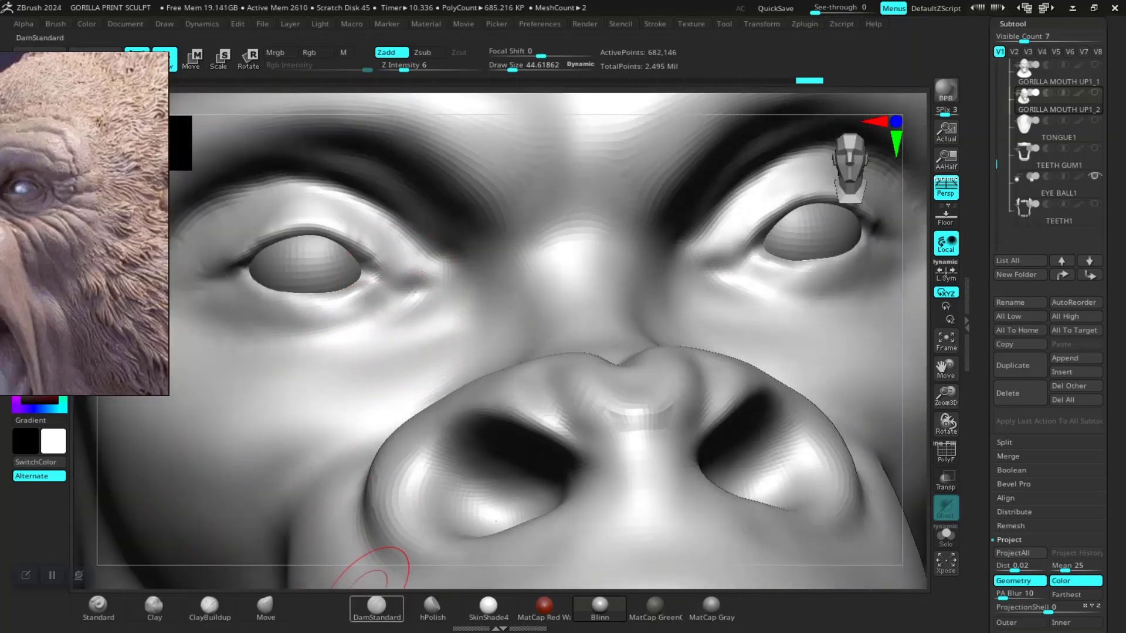
pyautogui.moveTo(339, 289)
pyautogui.mouseDown()
pyautogui.moveTo(365, 290)
pyautogui.moveTo(278, 300)
pyautogui.mouseUp()
pyautogui.click(376, 607)
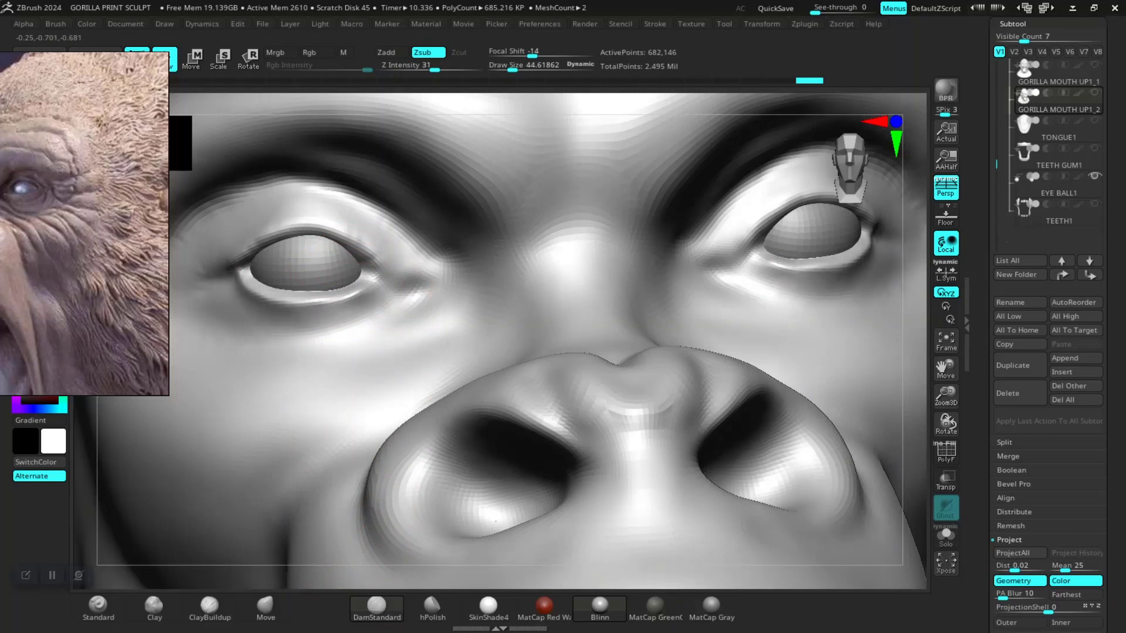
pyautogui.moveTo(404, 328); pyautogui.dragTo(355, 249)
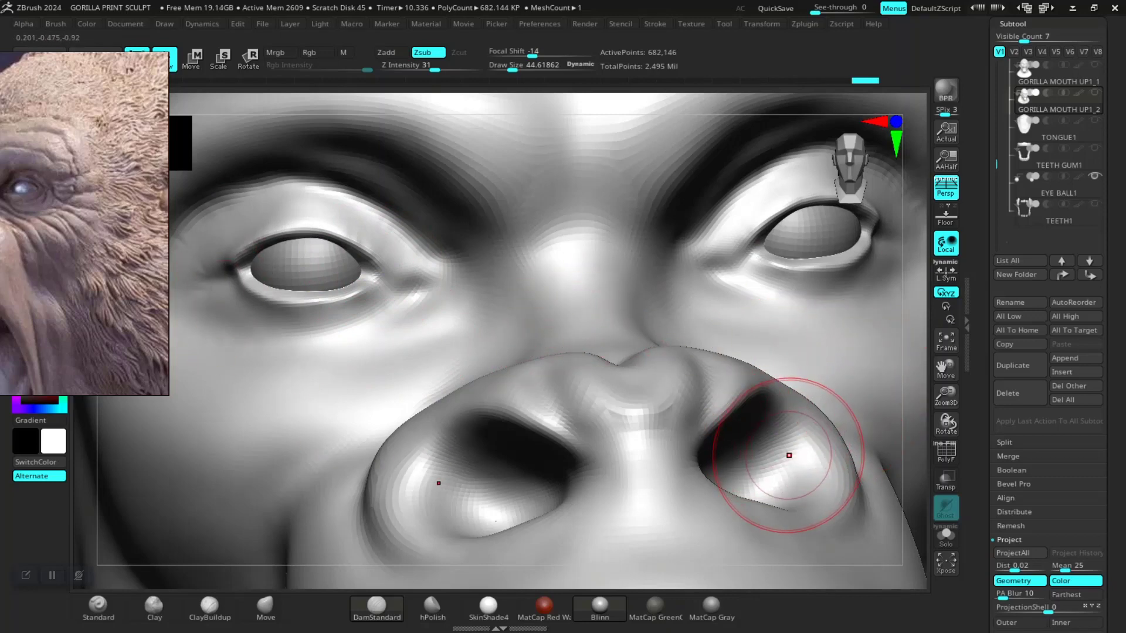
# - Reframe close on the brow and eye, and set Draw Size to 25.5
pyautogui.press('f')
pyautogui.moveTo(731, 332)
pyautogui.mouseDown()
pyautogui.moveTo(781, 281)
pyautogui.moveTo(821, 317)
pyautogui.moveTo(855, 326)
pyautogui.mouseUp()
pyautogui.moveTo(854, 377)
pyautogui.keyDown('alt'); pyautogui.mouseDown()
pyautogui.moveTo(824, 400)
pyautogui.moveTo(616, 481)
pyautogui.mouseUp(); pyautogui.keyUp('alt')
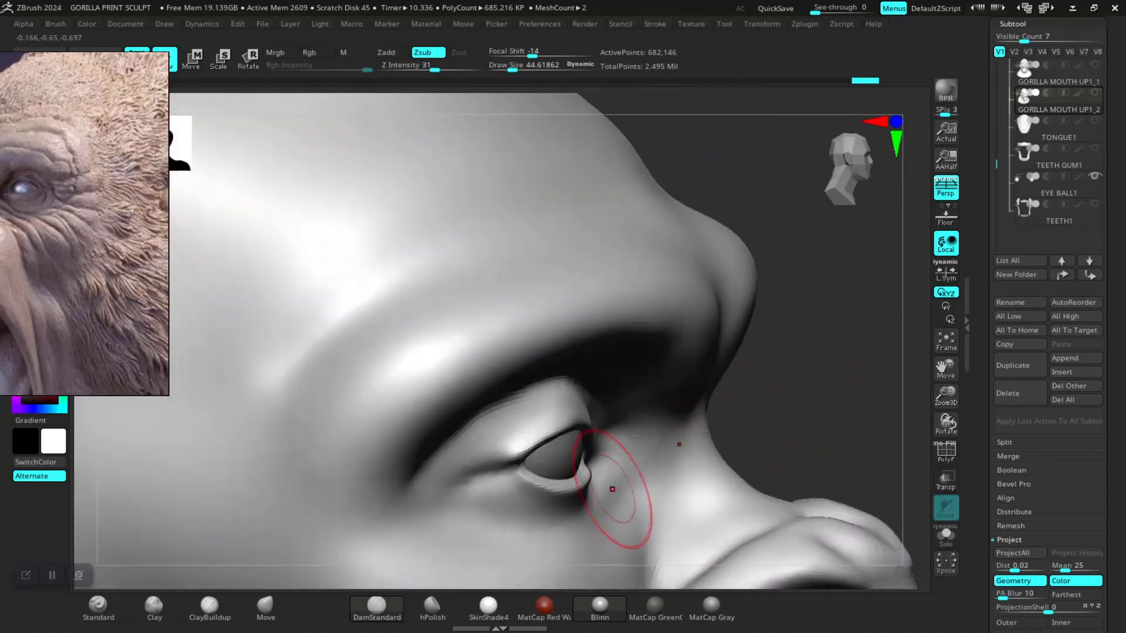
pyautogui.press('space')
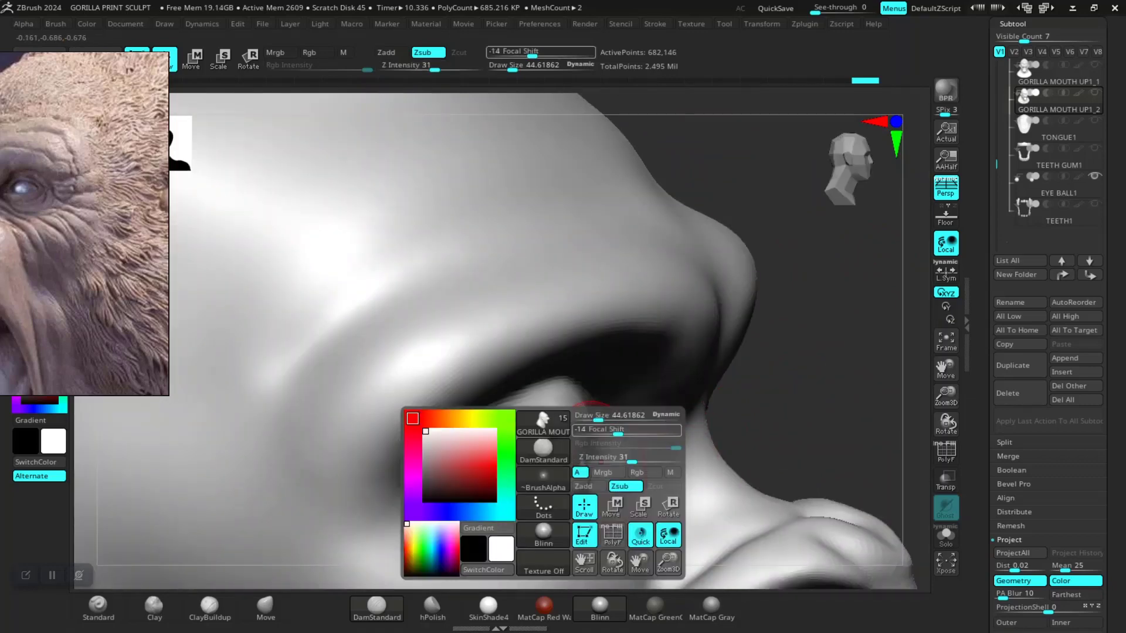
pyautogui.click(597, 417)
pyautogui.moveTo(594, 417); pyautogui.dragTo(586, 418)
# - Smooth around both eyes with the Smooth brush, then return to DamStandard
pyautogui.keyDown('alt'); pyautogui.moveTo(824, 427); pyautogui.dragTo(468, 447); pyautogui.keyUp('alt')
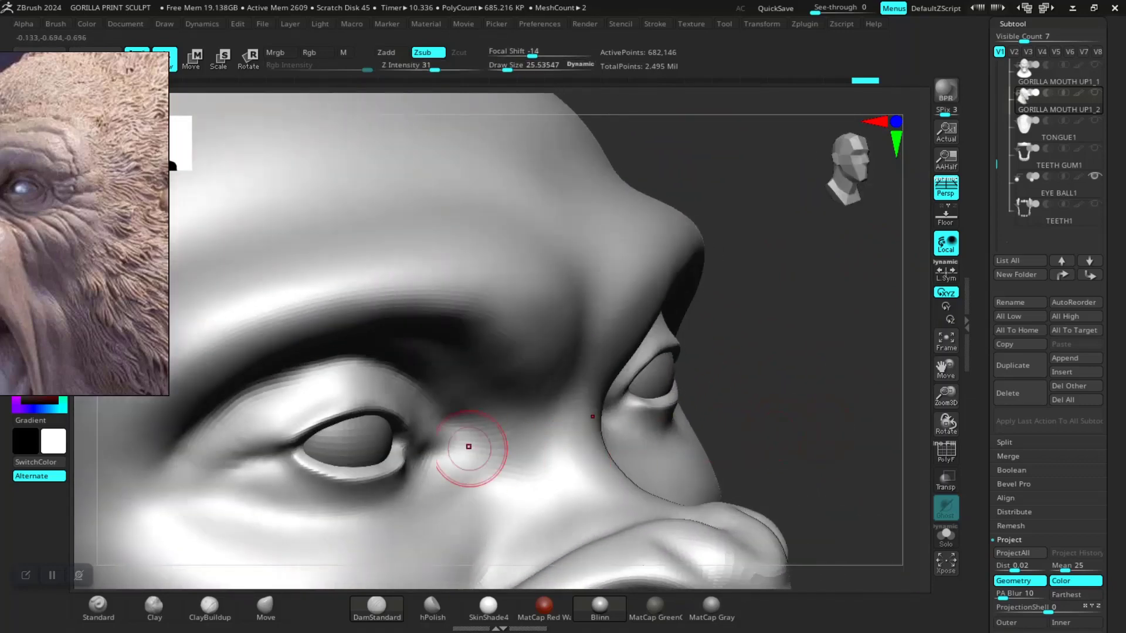
pyautogui.press('b')
pyautogui.press('s')
pyautogui.press('t')
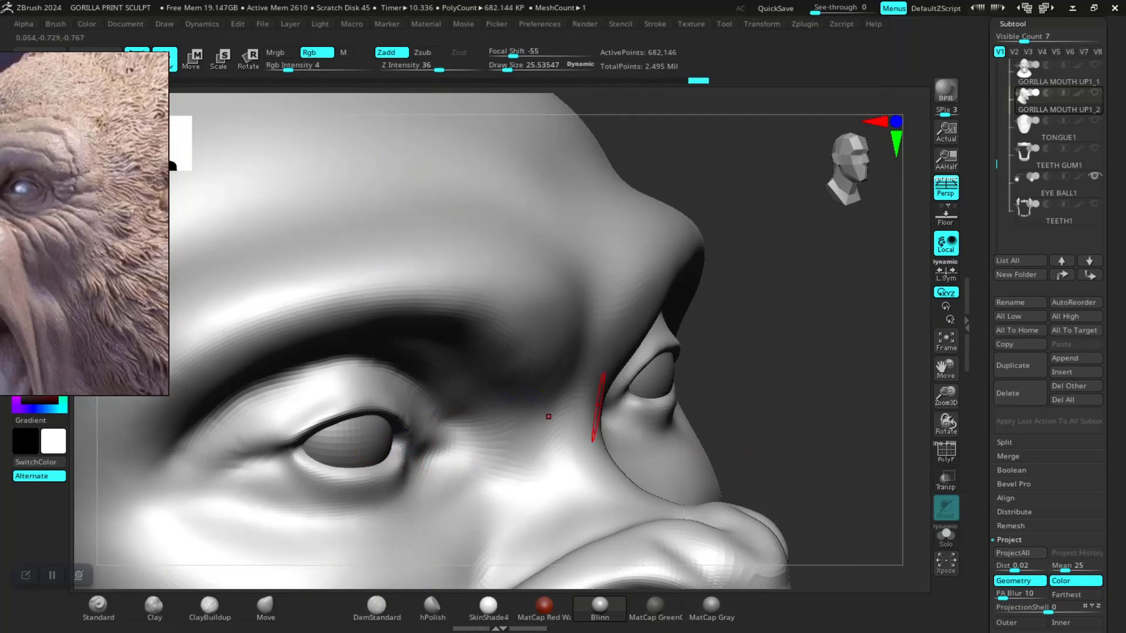
pyautogui.moveTo(548, 416); pyautogui.dragTo(402, 452, button='right')
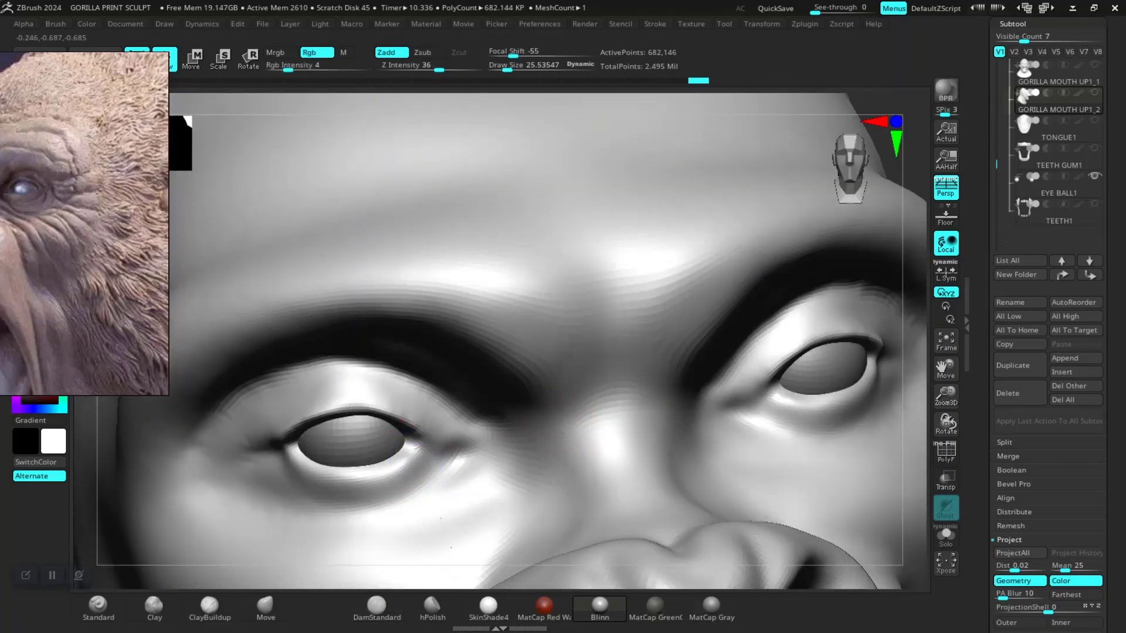
pyautogui.click(376, 607)
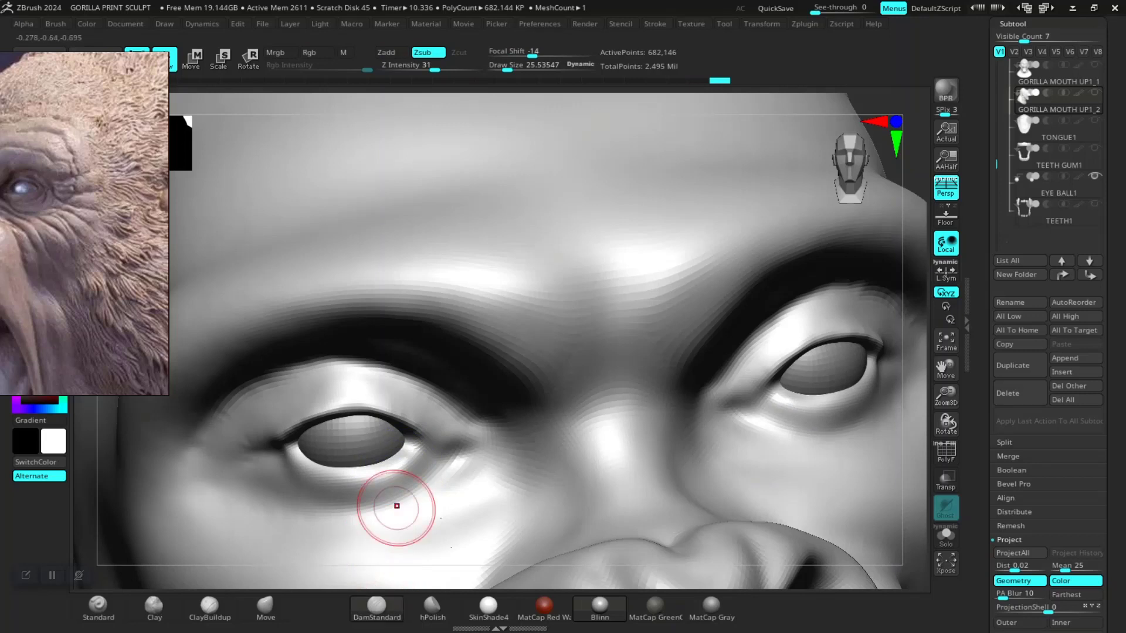
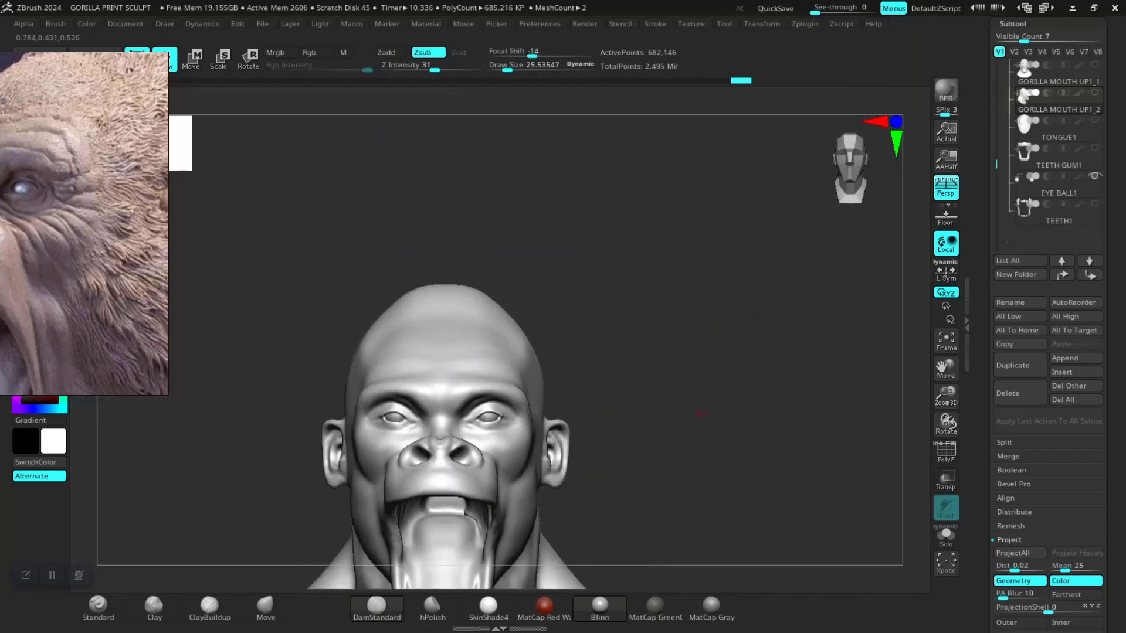
# - With DamStandard, carve the inner eye-corner crease deeper and longer
pyautogui.moveTo(812, 339)
pyautogui.mouseDown()
pyautogui.moveTo(722, 399)
pyautogui.moveTo(607, 399)
pyautogui.mouseUp()
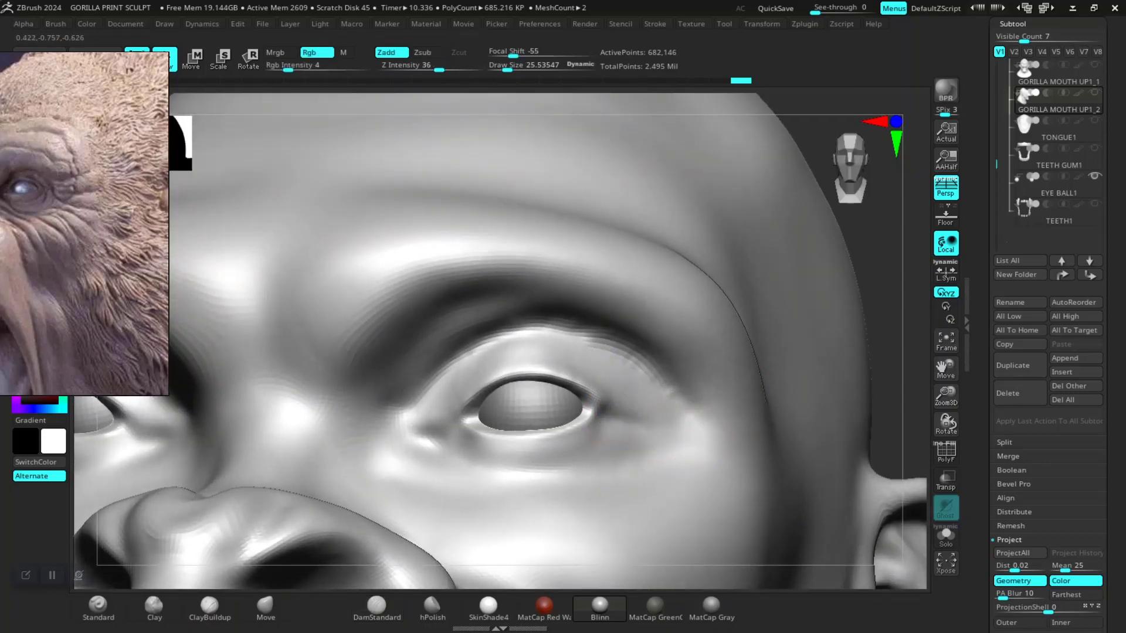
pyautogui.press('b')
pyautogui.press('d')
pyautogui.press('s')
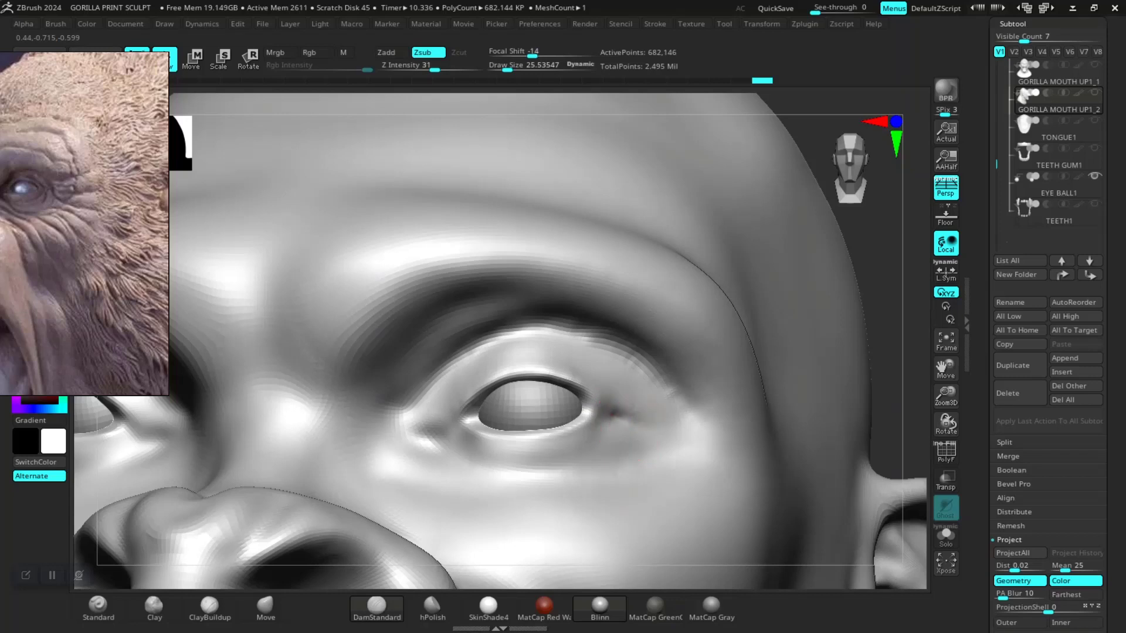
pyautogui.moveTo(580, 403); pyautogui.dragTo(592, 408)
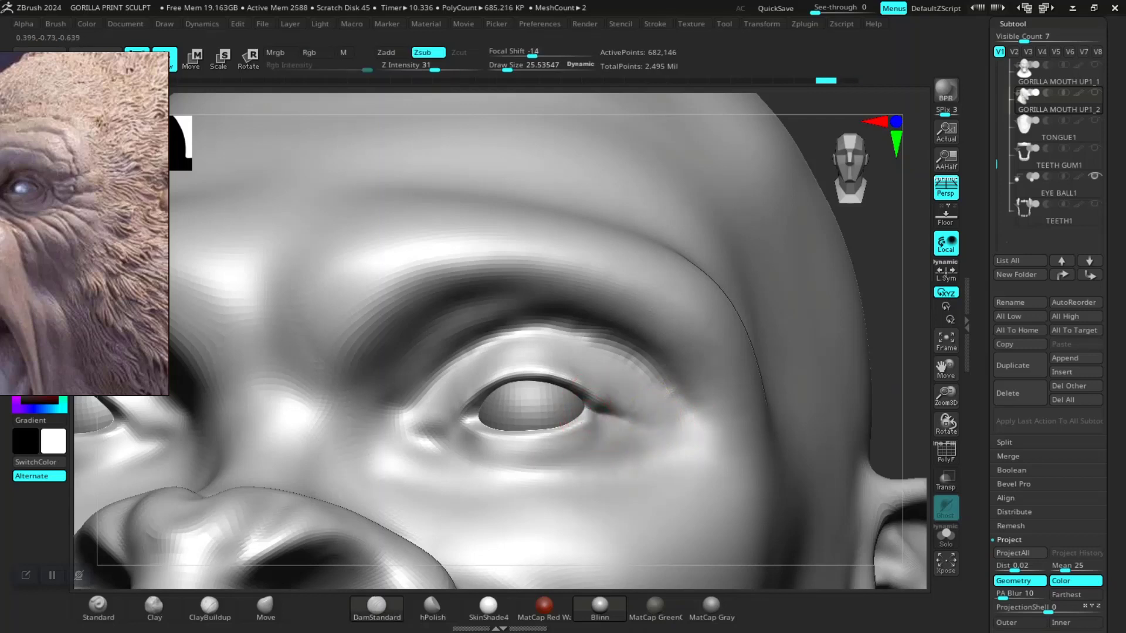
pyautogui.moveTo(597, 421); pyautogui.dragTo(593, 417)
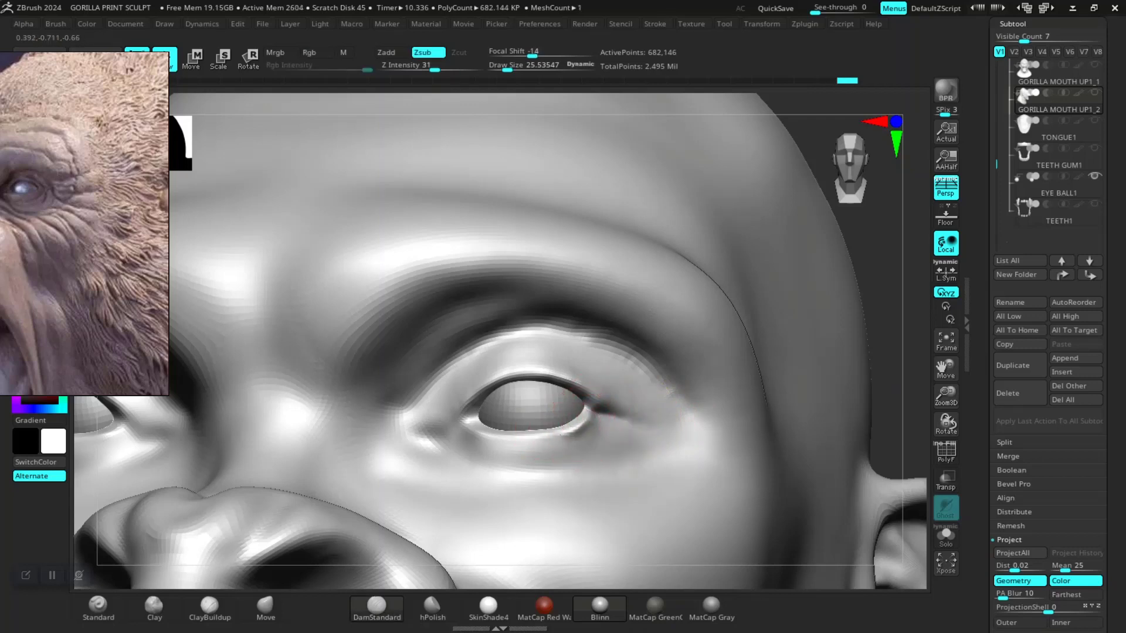
# - Return to DamStandard and frame the whole head, checking it from three-quarter and front views
pyautogui.press('b')
pyautogui.press('s')
pyautogui.press('t')
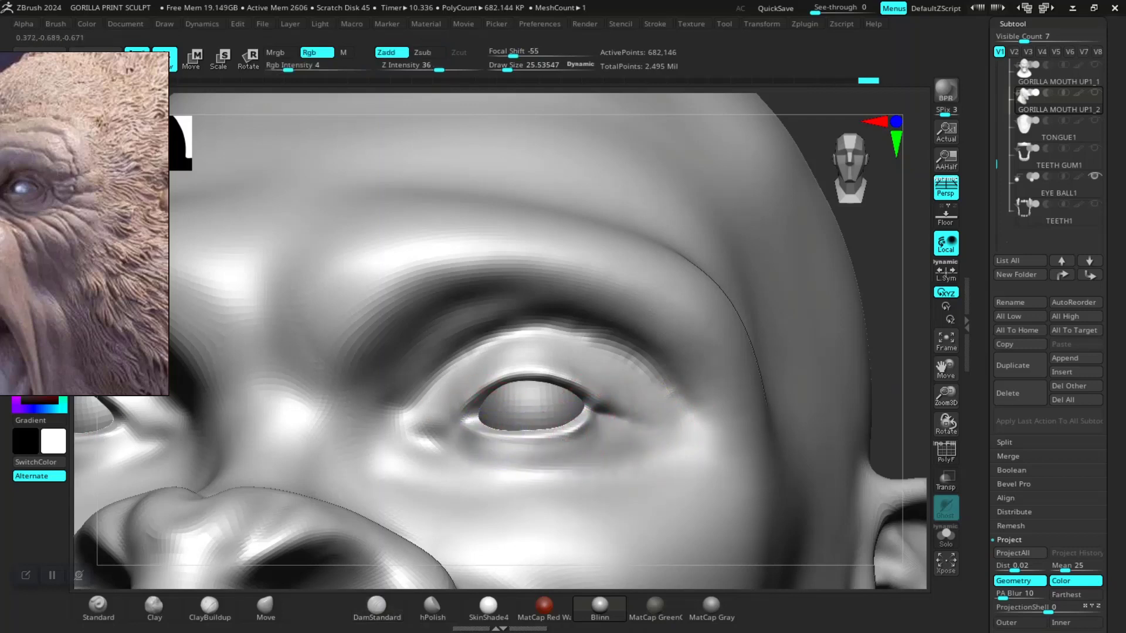
pyautogui.press('b')
pyautogui.press('d')
pyautogui.press('s')
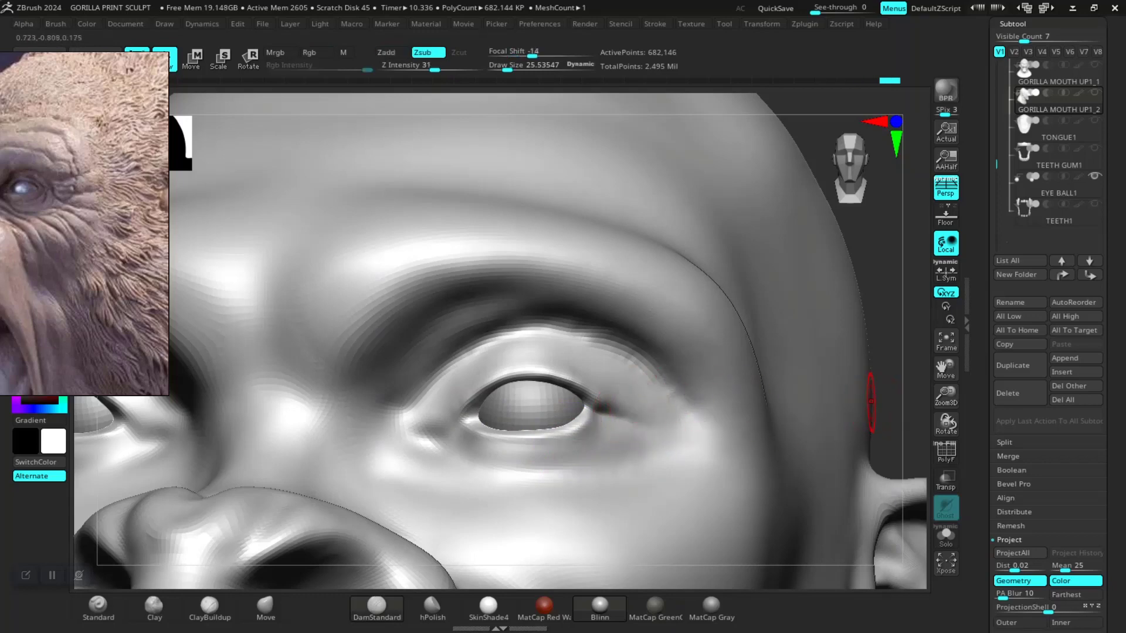
pyautogui.press('f')
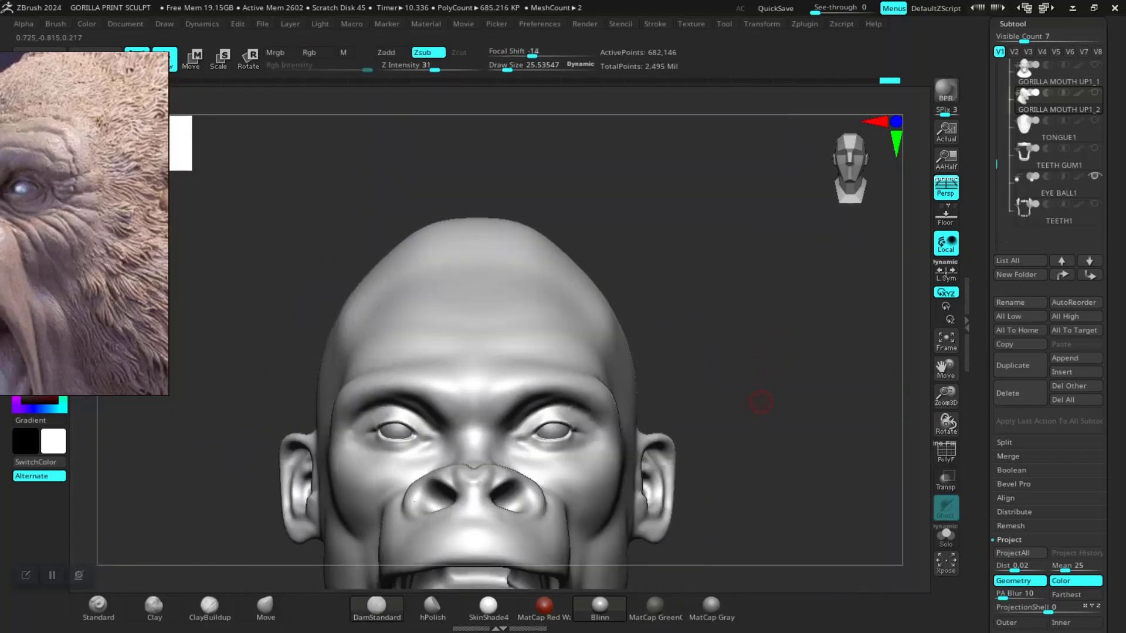
pyautogui.moveTo(761, 402)
pyautogui.mouseDown()
pyautogui.moveTo(811, 393)
pyautogui.moveTo(794, 397)
pyautogui.moveTo(816, 422)
pyautogui.moveTo(767, 384)
pyautogui.mouseUp()
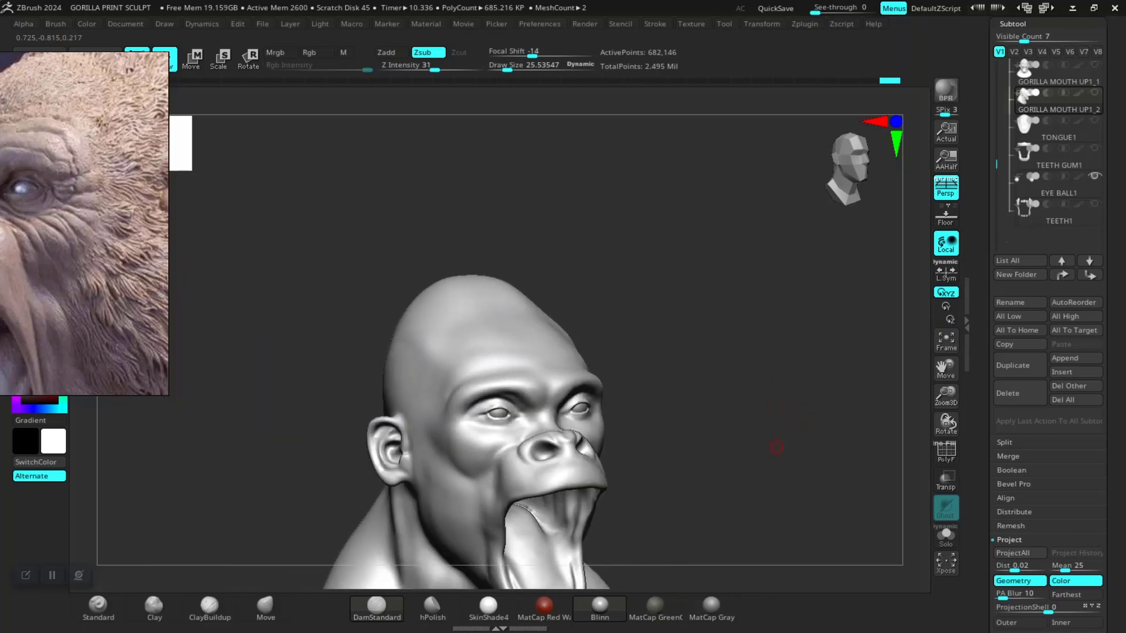
pyautogui.moveTo(776, 448); pyautogui.dragTo(766, 455)
pyautogui.press('f')
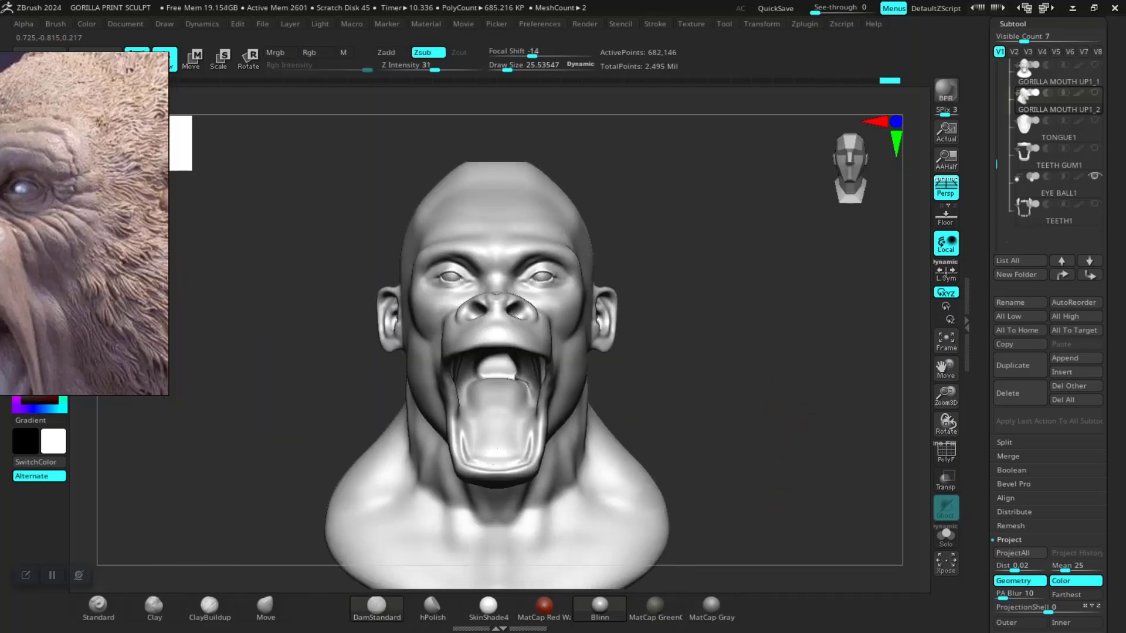
pyautogui.moveTo(746, 354)
pyautogui.keyDown('alt'); pyautogui.mouseDown()
pyautogui.moveTo(790, 456)
pyautogui.moveTo(774, 525)
pyautogui.moveTo(528, 439)
pyautogui.mouseUp(); pyautogui.keyUp('alt')
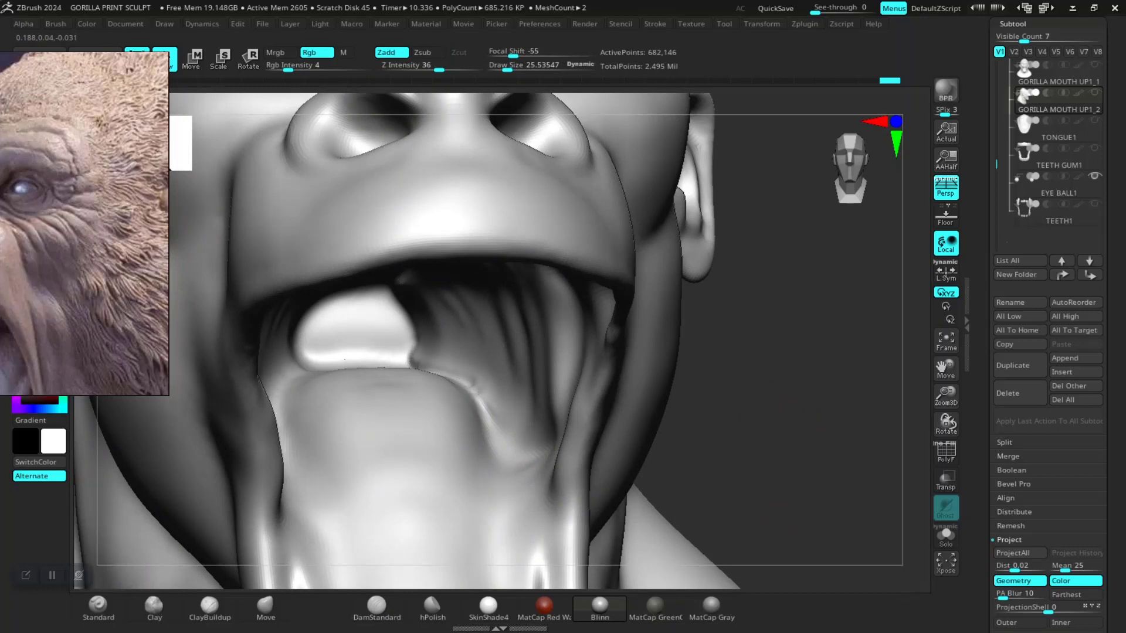
pyautogui.click(377, 604)
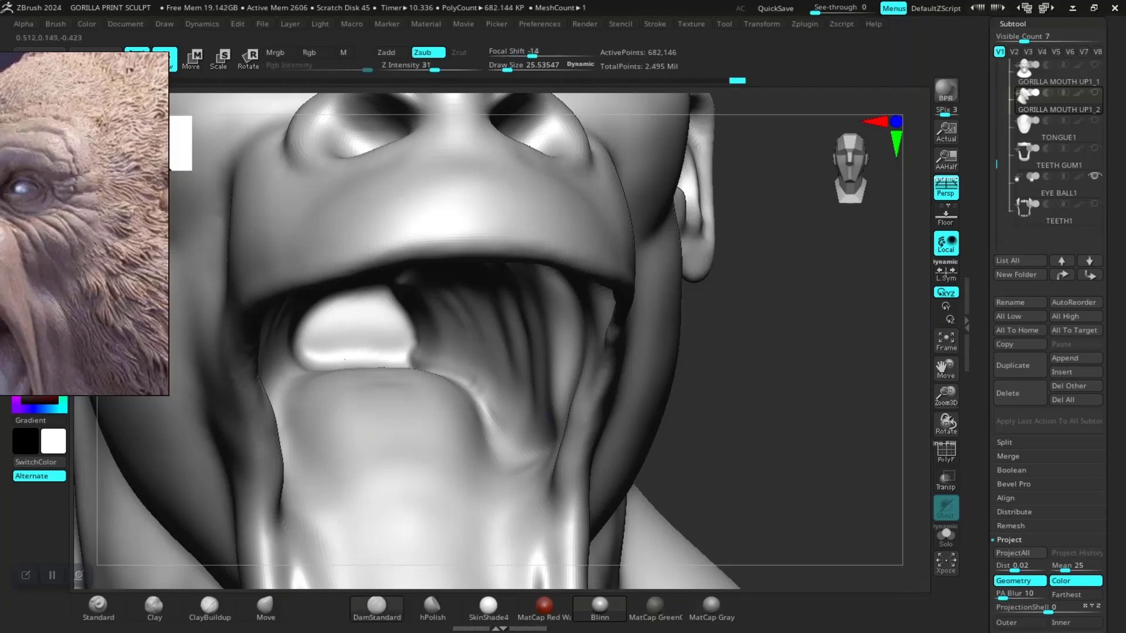
pyautogui.press('f')
pyautogui.scroll(3, 684, 390)
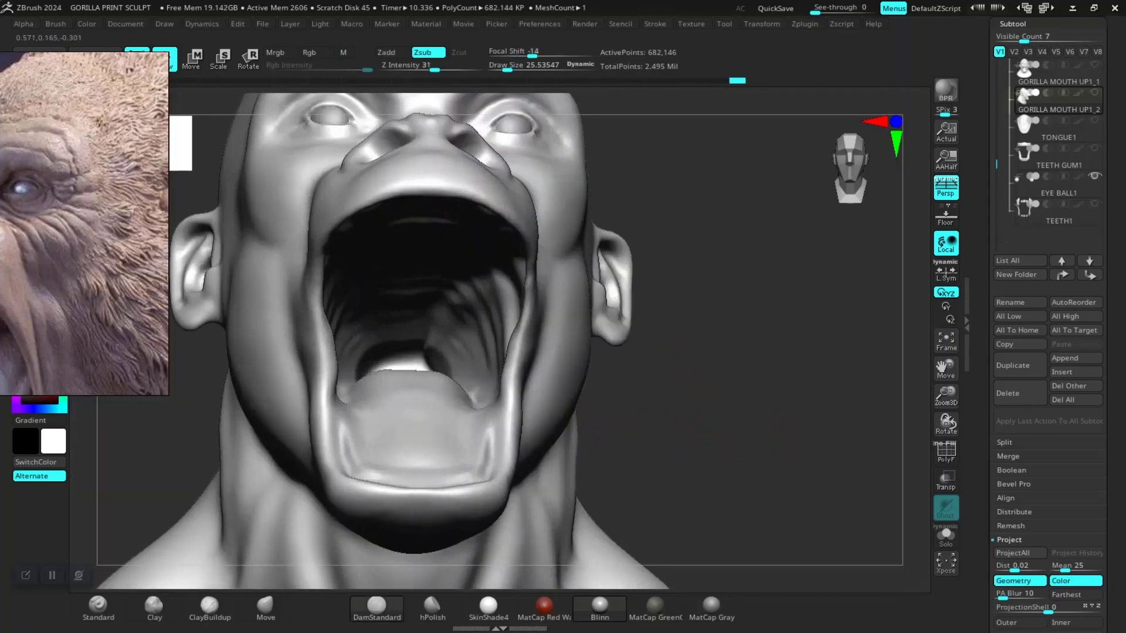
pyautogui.scroll(3, 716, 402)
pyautogui.scroll(3, 716, 403)
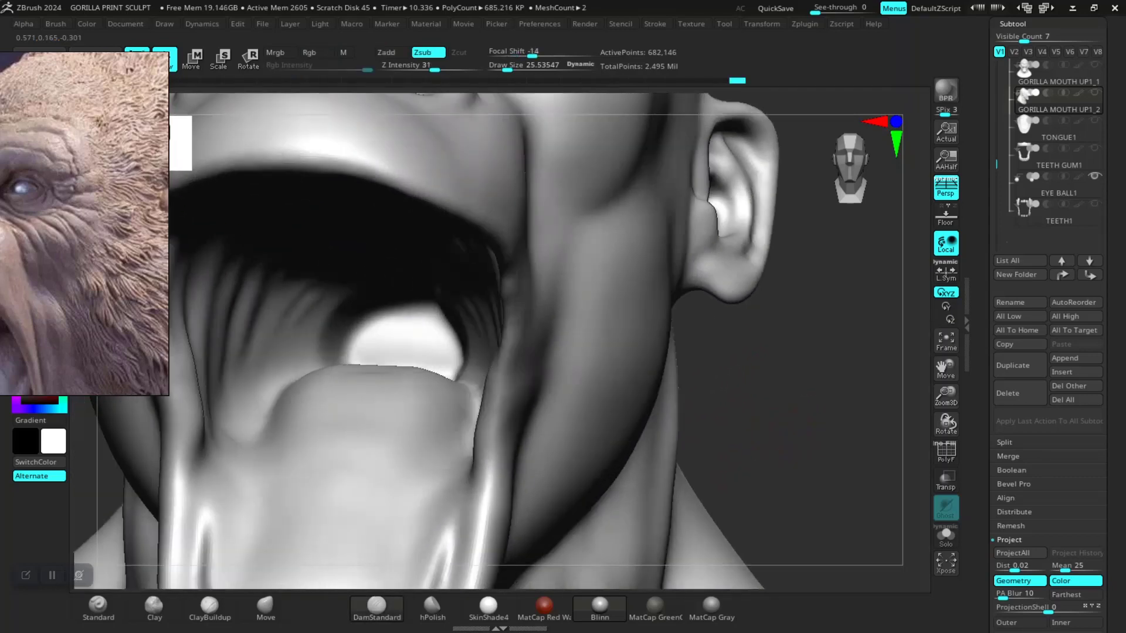
pyautogui.moveTo(780, 405)
pyautogui.mouseDown()
pyautogui.moveTo(799, 415)
pyautogui.moveTo(763, 442)
pyautogui.moveTo(727, 434)
pyautogui.mouseUp()
pyautogui.scroll(-5, 800, 414)
pyautogui.scroll(-5, 763, 443)
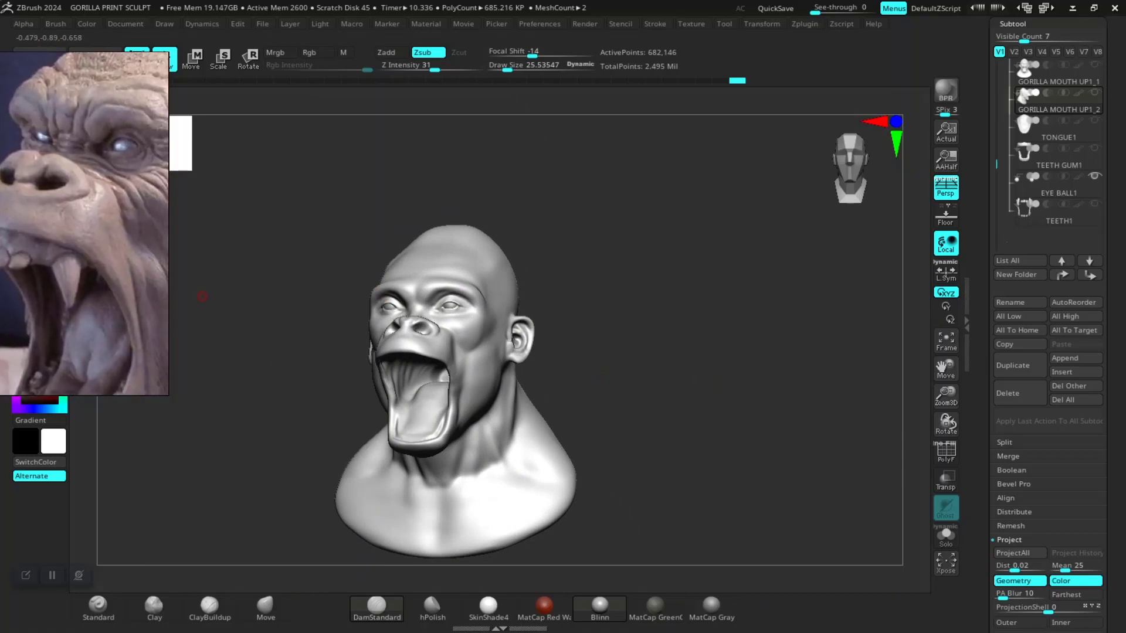
# - Orbit into the open mouth and enlarge the brush size
pyautogui.moveTo(608, 339); pyautogui.dragTo(643, 297)
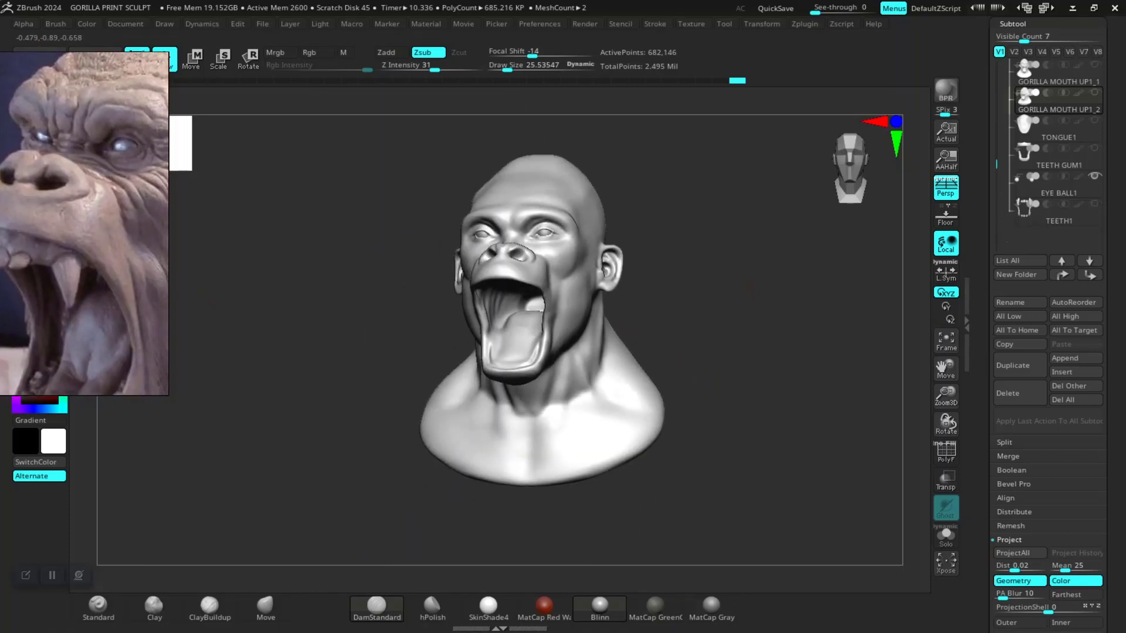
pyautogui.scroll(5, 464, 375)
pyautogui.moveTo(253, 408); pyautogui.dragTo(329, 394)
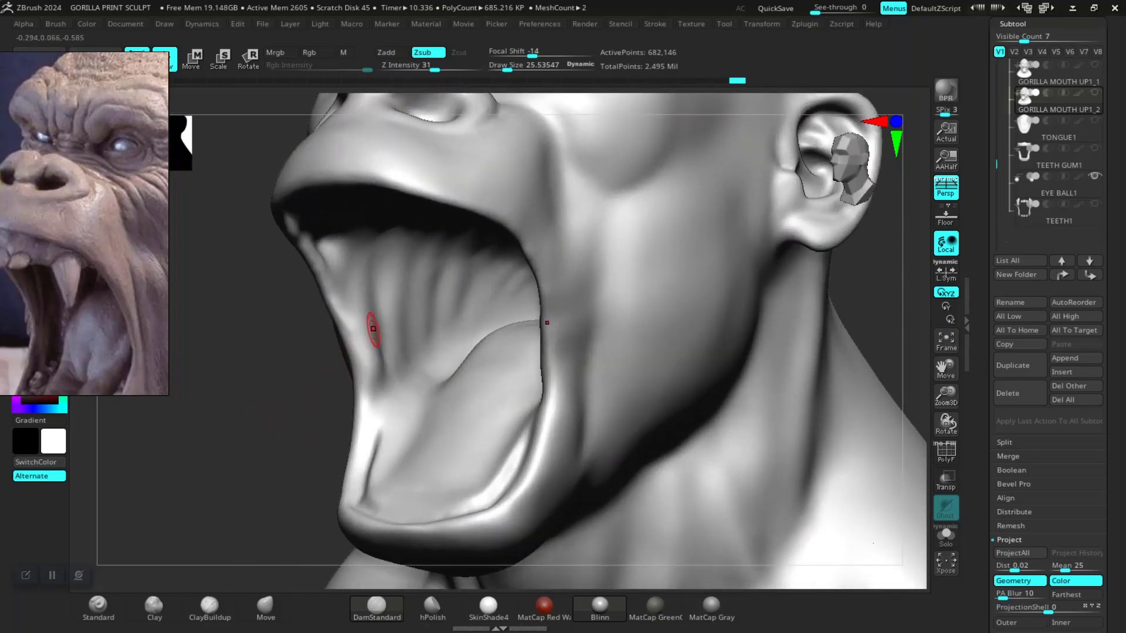
pyautogui.press('space')
pyautogui.moveTo(370, 323); pyautogui.dragTo(387, 322)
pyautogui.moveTo(276, 453); pyautogui.dragTo(288, 345)
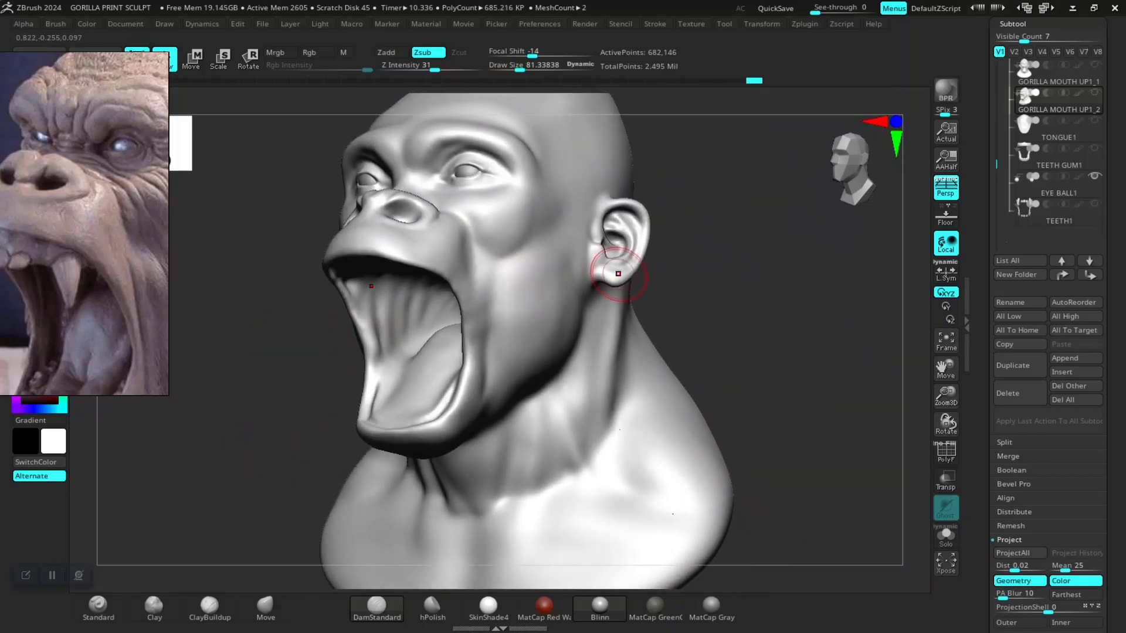
pyautogui.keyDown('shift'); pyautogui.moveTo(798, 345); pyautogui.dragTo(794, 319); pyautogui.keyUp('shift')
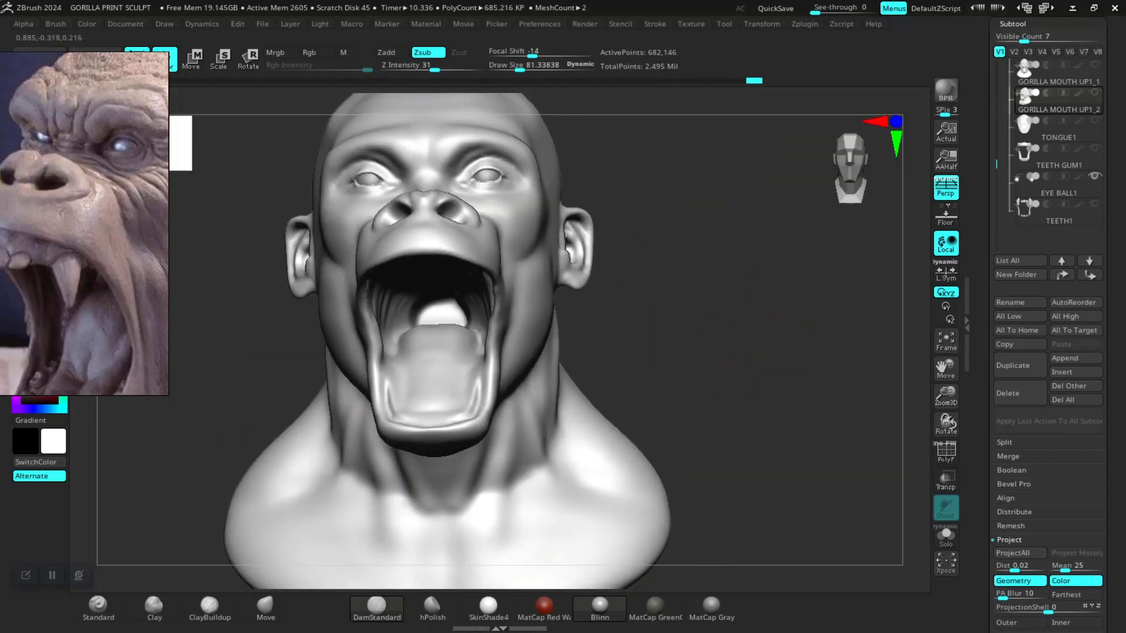
pyautogui.moveTo(802, 424)
pyautogui.mouseDown()
pyautogui.moveTo(803, 405)
pyautogui.moveTo(339, 427)
pyautogui.mouseUp()
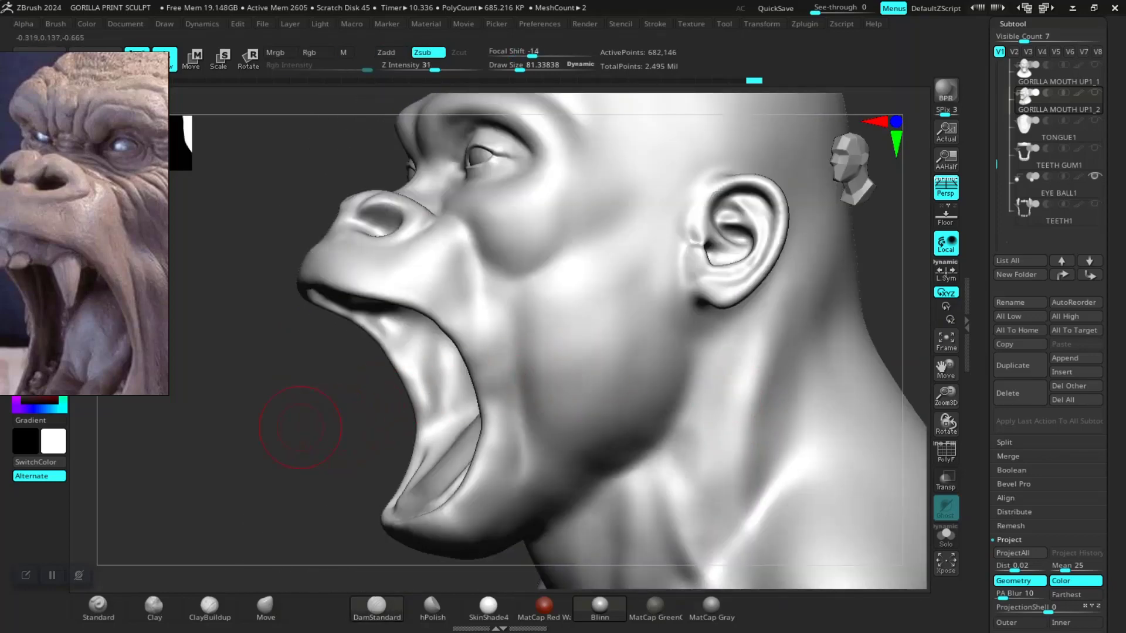
pyautogui.scroll(5, 301, 427)
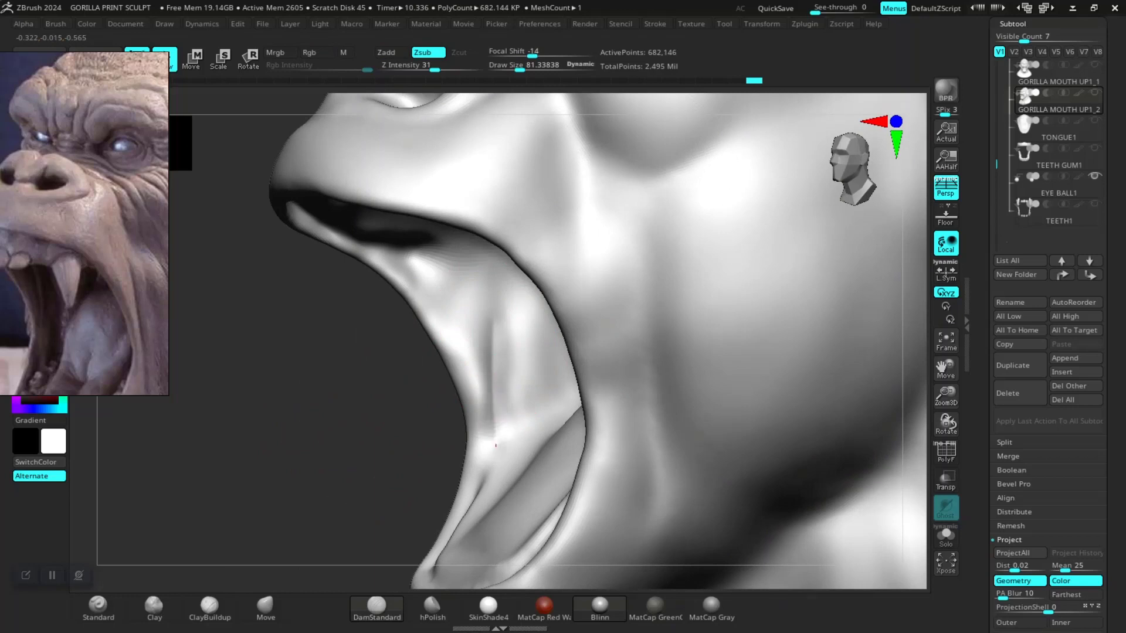
# - Smooth the crease on the inner jaw surface with up and down strokes
pyautogui.keyDown('shift'); pyautogui.moveTo(492, 472); pyautogui.dragTo(498, 329); pyautogui.keyUp('shift')
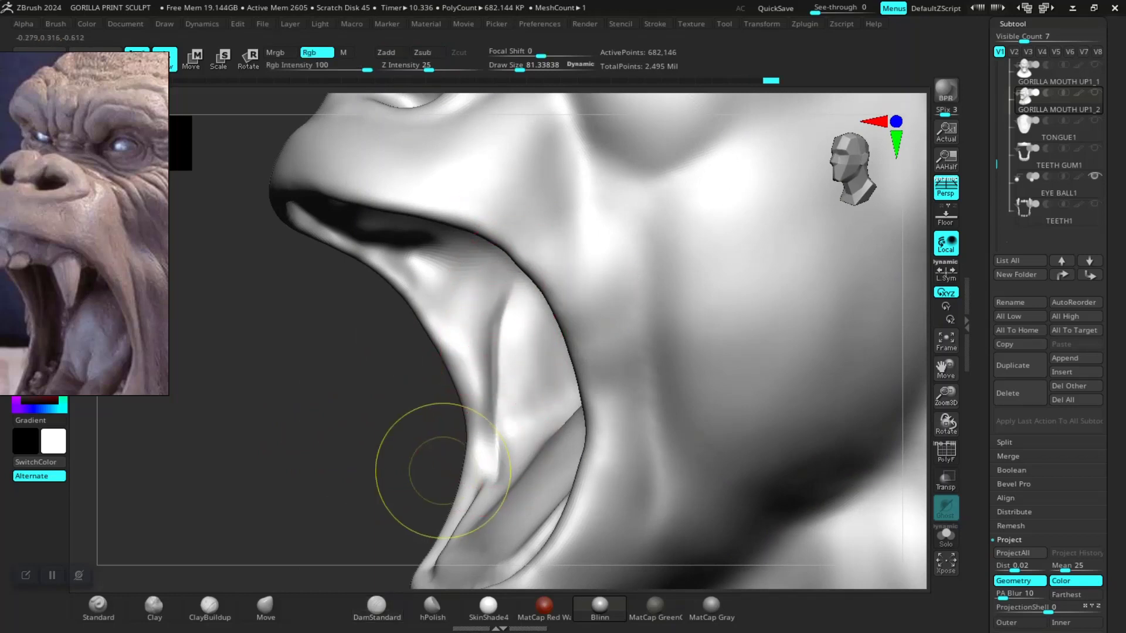
pyautogui.keyDown('shift'); pyautogui.moveTo(494, 311); pyautogui.dragTo(490, 389); pyautogui.keyUp('shift')
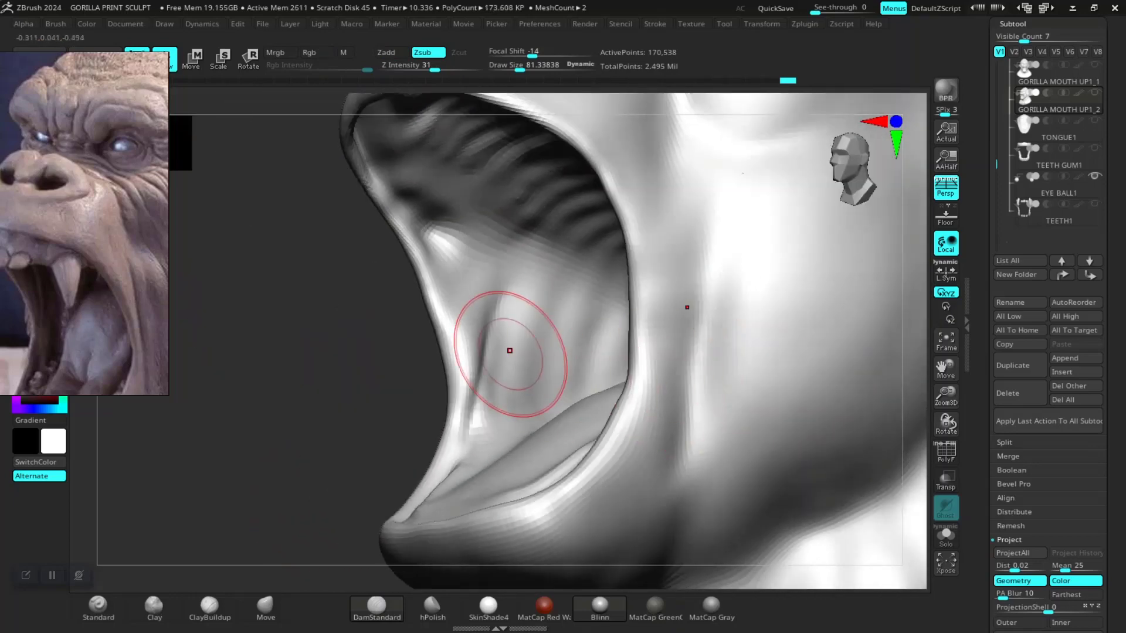
pyautogui.moveTo(510, 351)
pyautogui.mouseDown()
pyautogui.moveTo(490, 284)
pyautogui.moveTo(508, 242)
pyautogui.mouseUp()
pyautogui.keyDown('shift'); pyautogui.moveTo(509, 381); pyautogui.dragTo(503, 427); pyautogui.keyUp('shift')
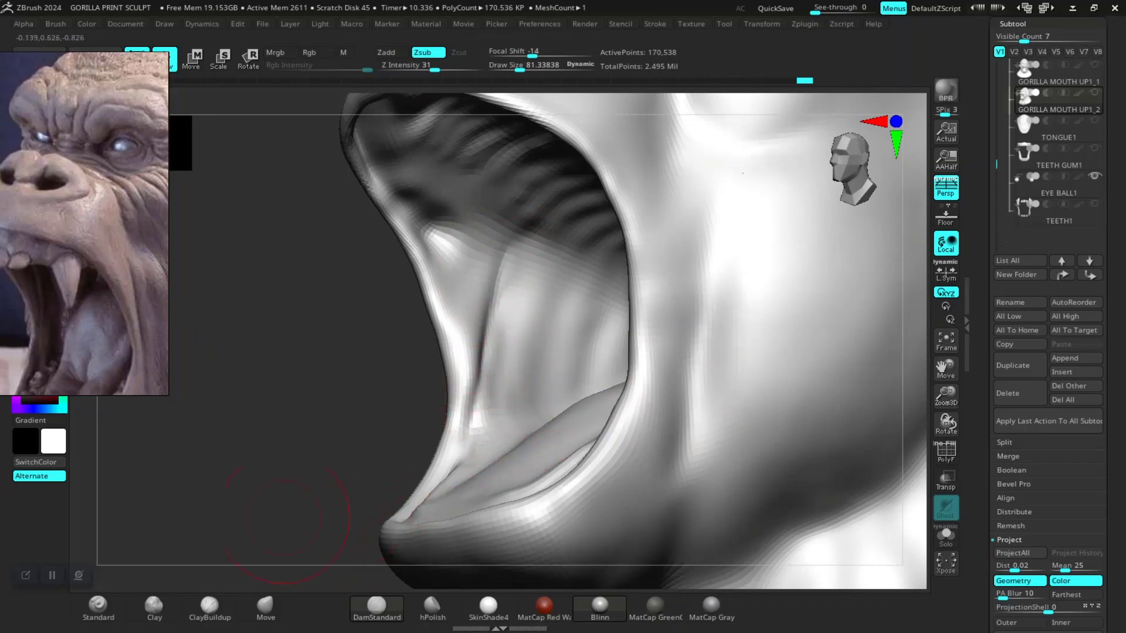
# - With the Standard brush, sculpt a fold on the inner cheek and smooth the cheek bulge
pyautogui.click(98, 607)
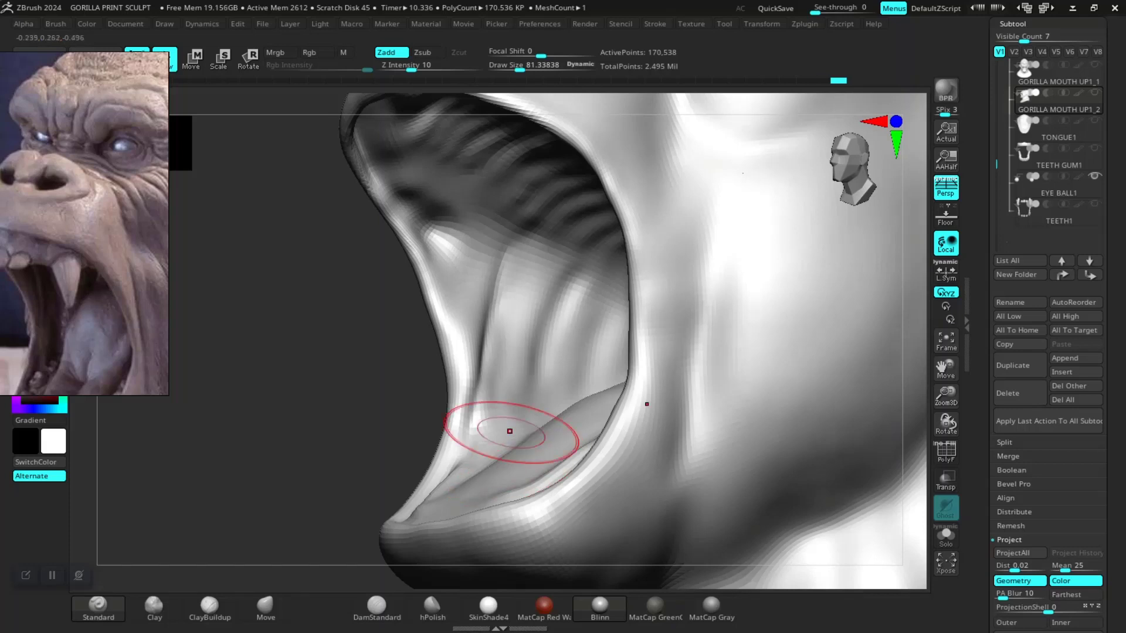
pyautogui.moveTo(472, 388); pyautogui.dragTo(486, 337)
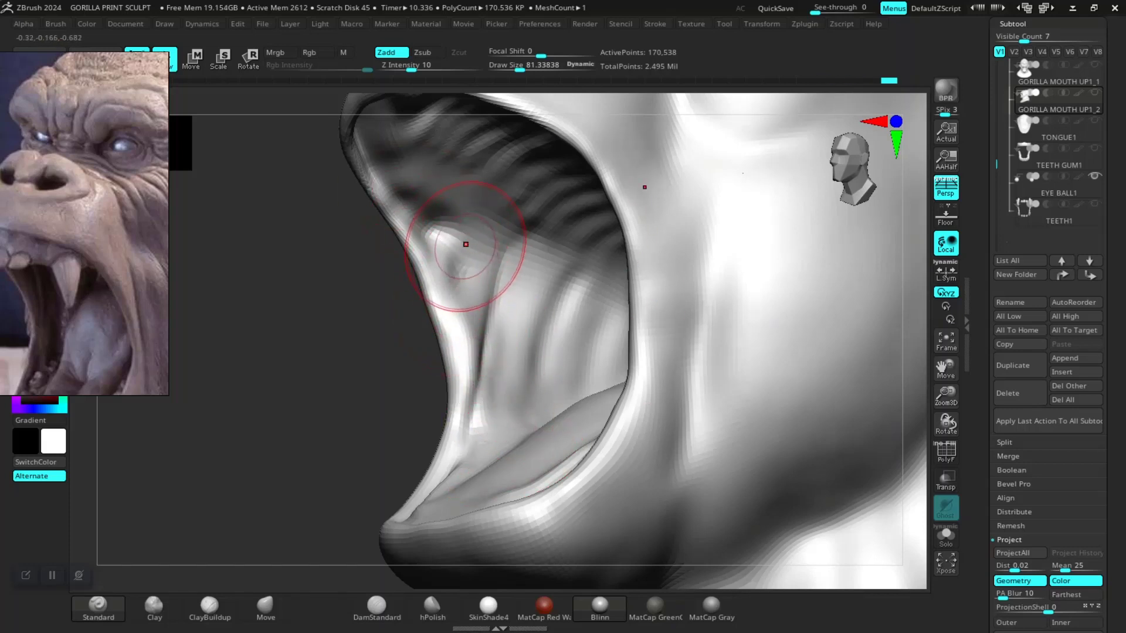
pyautogui.keyDown('shift'); pyautogui.moveTo(452, 239); pyautogui.dragTo(449, 253); pyautogui.keyUp('shift')
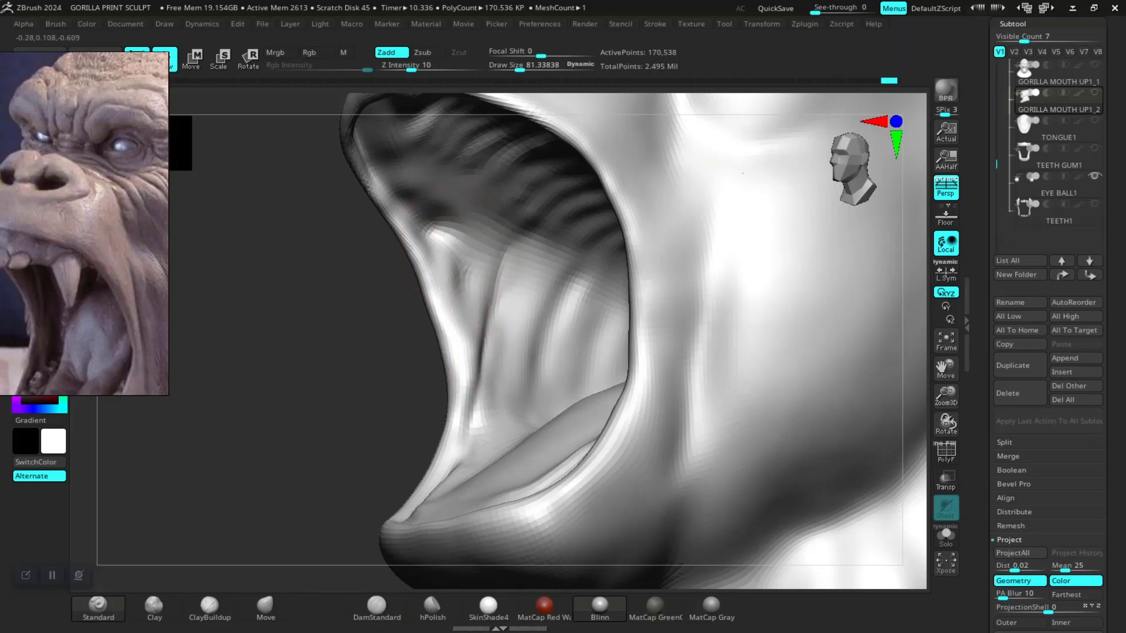
pyautogui.press('f')
pyautogui.moveTo(383, 398)
pyautogui.mouseDown()
pyautogui.moveTo(658, 367)
pyautogui.moveTo(645, 376)
pyautogui.mouseUp()
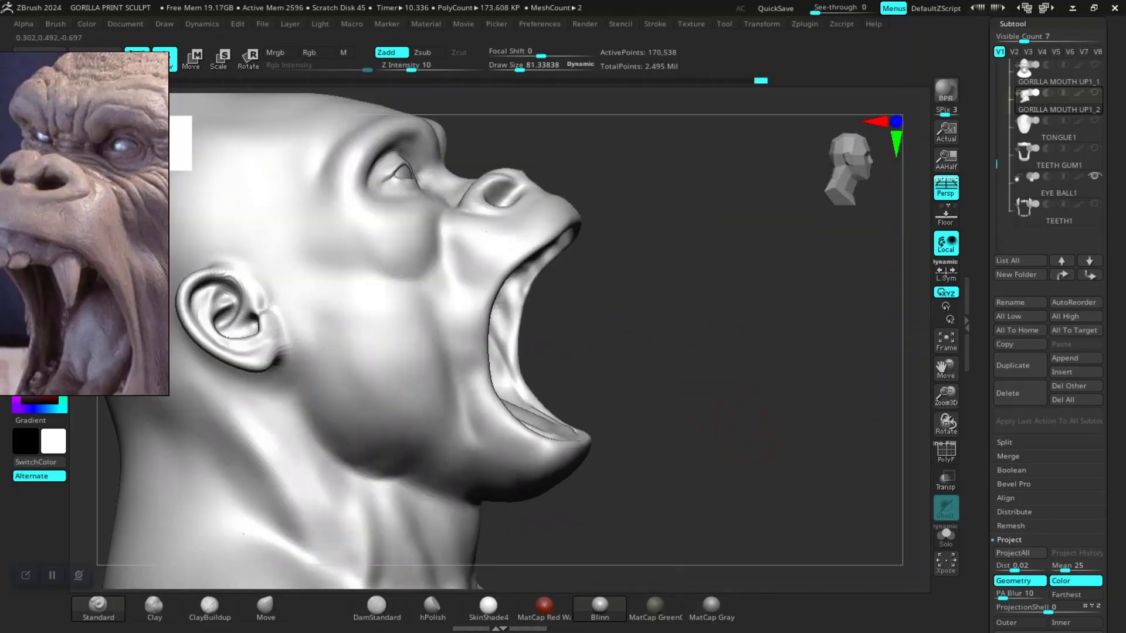
# - Zoom in on the nose and deepen the lower edge of the nostril
pyautogui.moveTo(766, 414); pyautogui.dragTo(799, 432)
pyautogui.press('f')
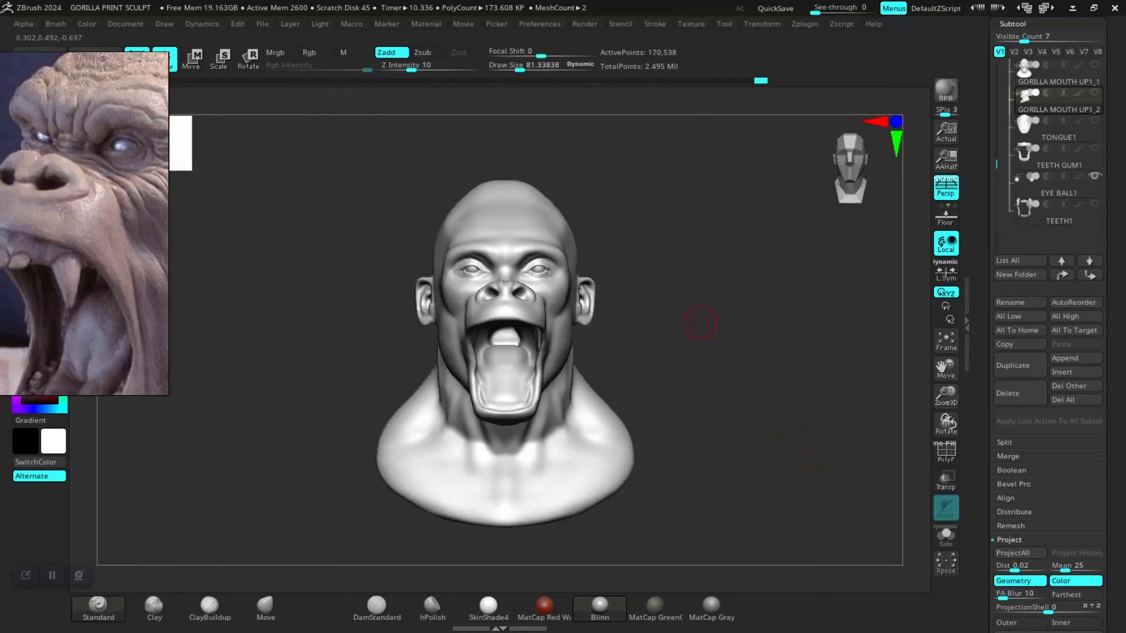
pyautogui.keyDown('alt'); pyautogui.moveTo(704, 322); pyautogui.dragTo(666, 387); pyautogui.keyUp('alt')
pyautogui.scroll(2, 804, 389)
pyautogui.scroll(2, 803, 389)
pyautogui.scroll(2, 804, 388)
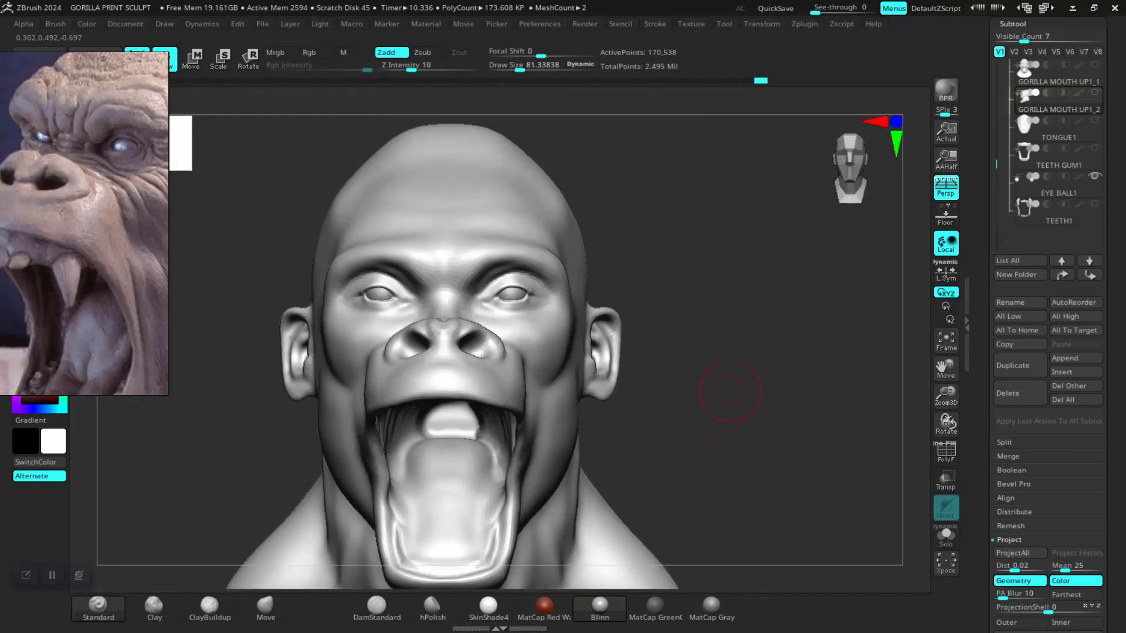
pyautogui.scroll(2, 804, 389)
pyautogui.scroll(2, 804, 389)
pyautogui.moveTo(804, 389)
pyautogui.mouseDown()
pyautogui.moveTo(829, 402)
pyautogui.moveTo(809, 369)
pyautogui.moveTo(613, 341)
pyautogui.mouseUp()
pyautogui.scroll(3, 809, 370)
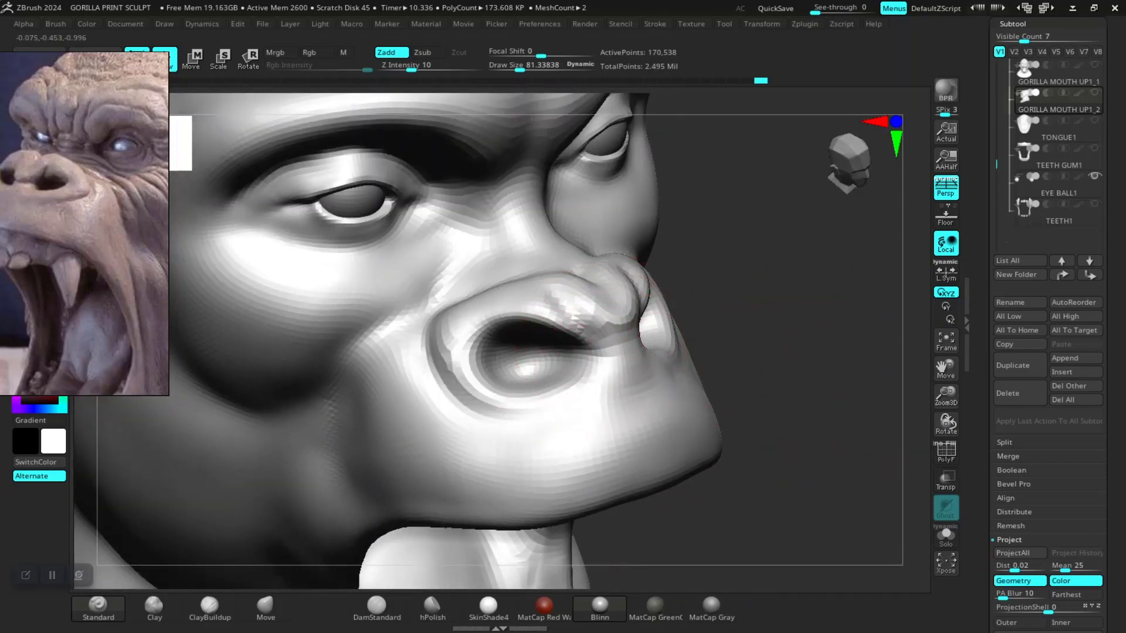
pyautogui.moveTo(756, 333); pyautogui.dragTo(746, 348)
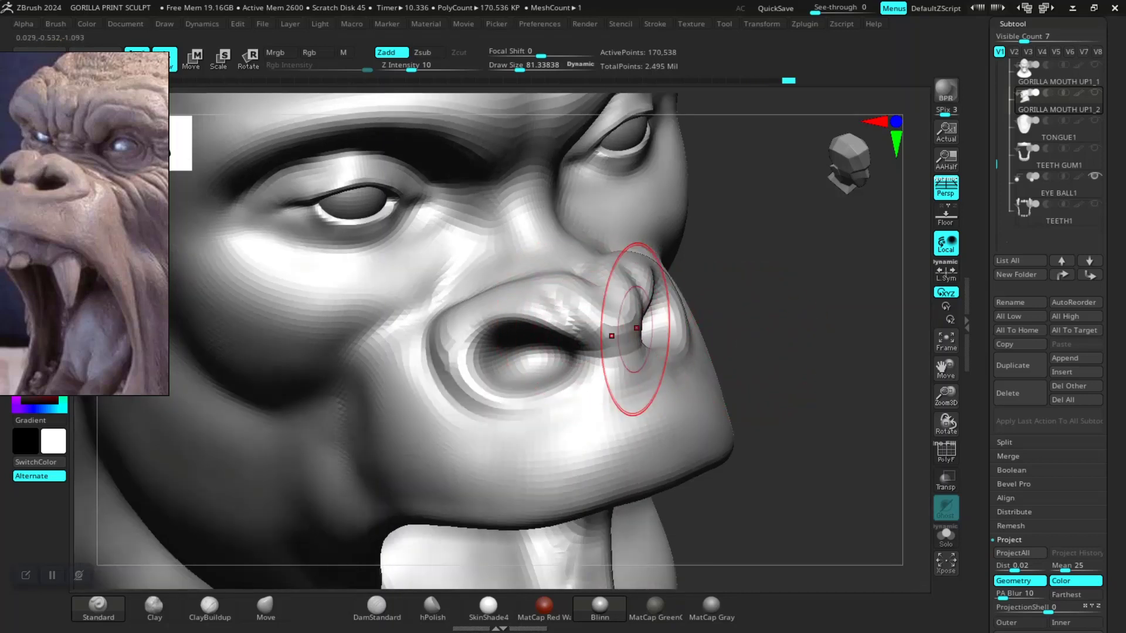
pyautogui.moveTo(648, 305); pyautogui.dragTo(642, 340)
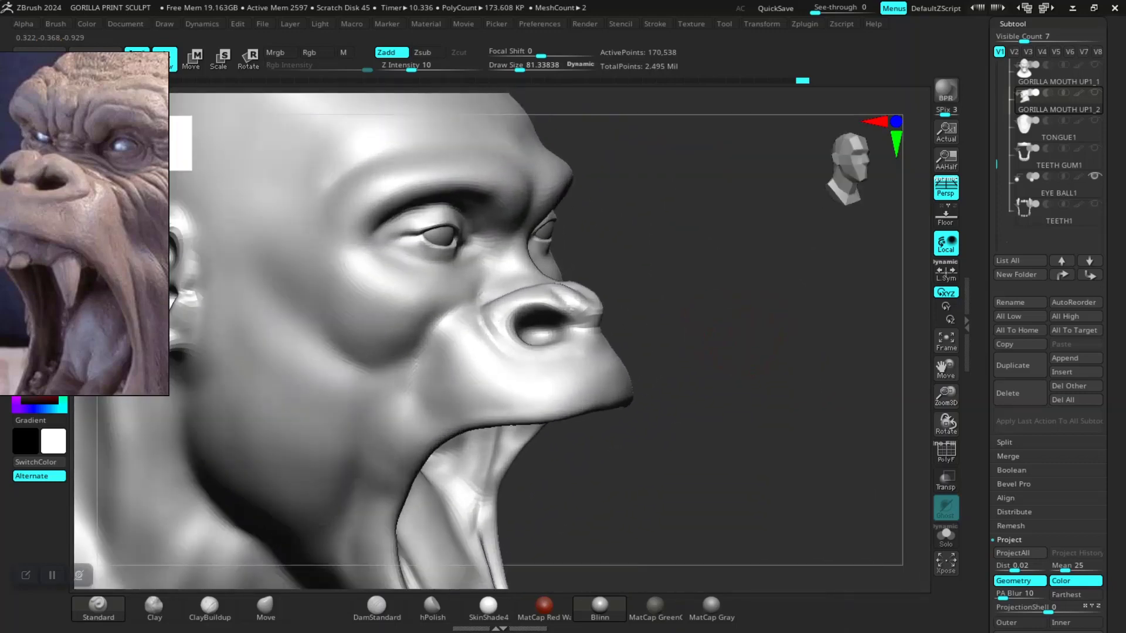
# - With DamStandard in Zsub, deepen both nostril rims and carve a crease below the septum
pyautogui.moveTo(577, 323); pyautogui.dragTo(487, 345)
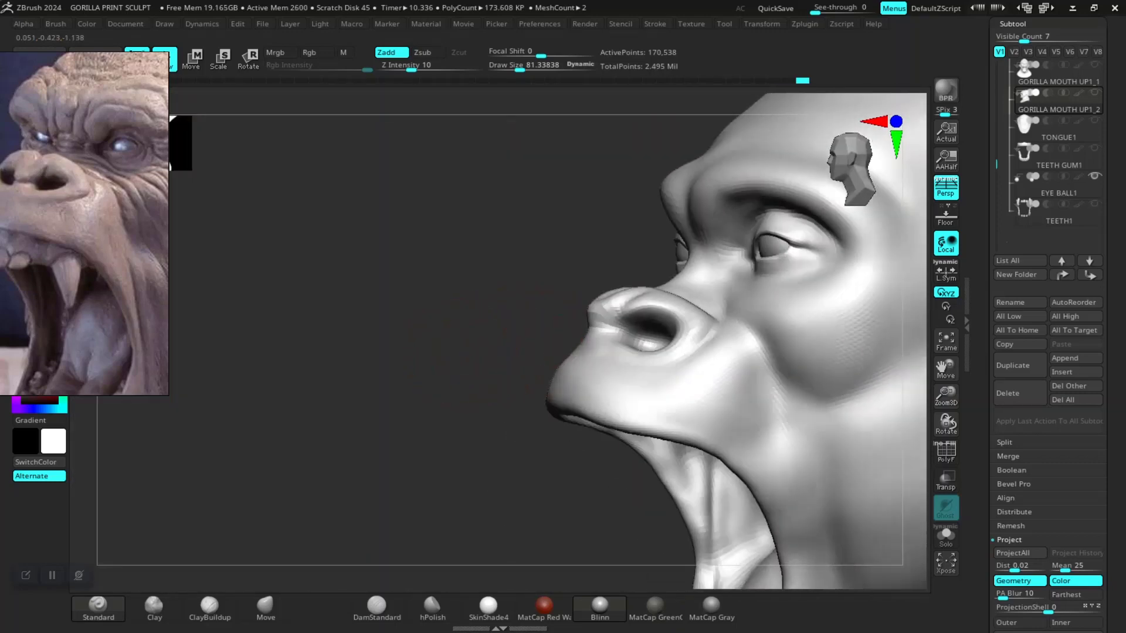
pyautogui.moveTo(427, 326); pyautogui.dragTo(636, 322)
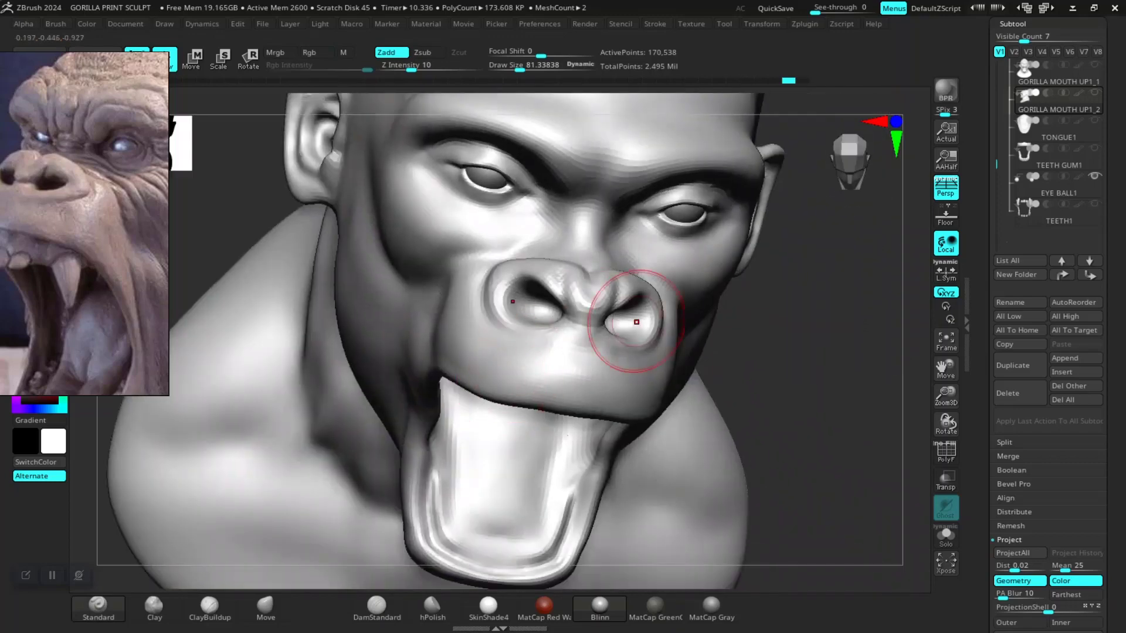
pyautogui.scroll(5, 802, 343)
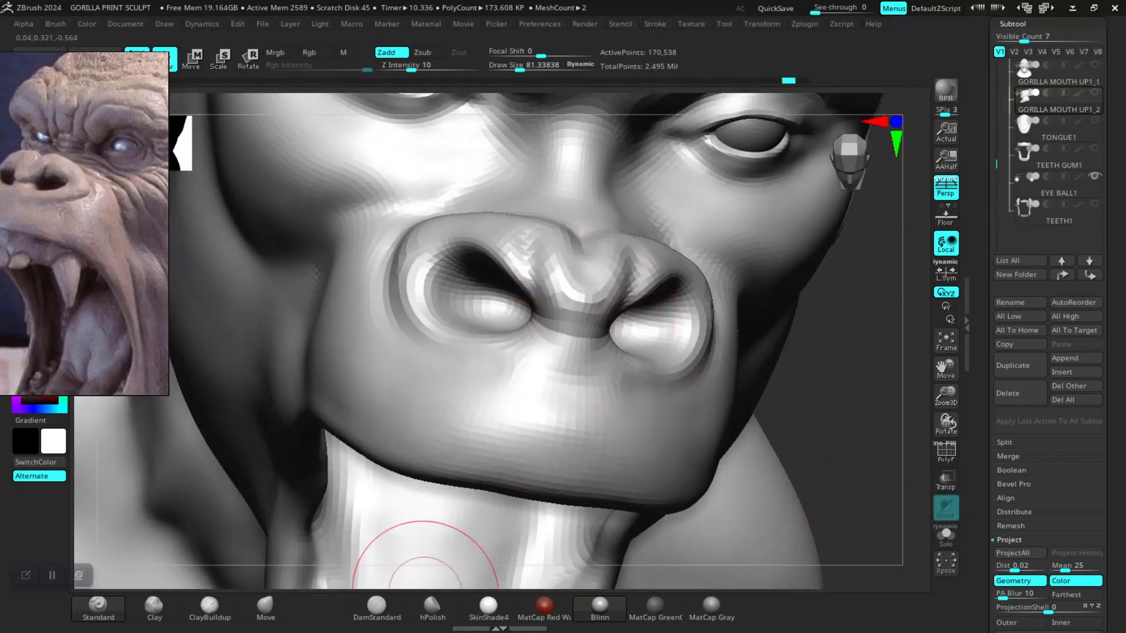
pyautogui.press('space')
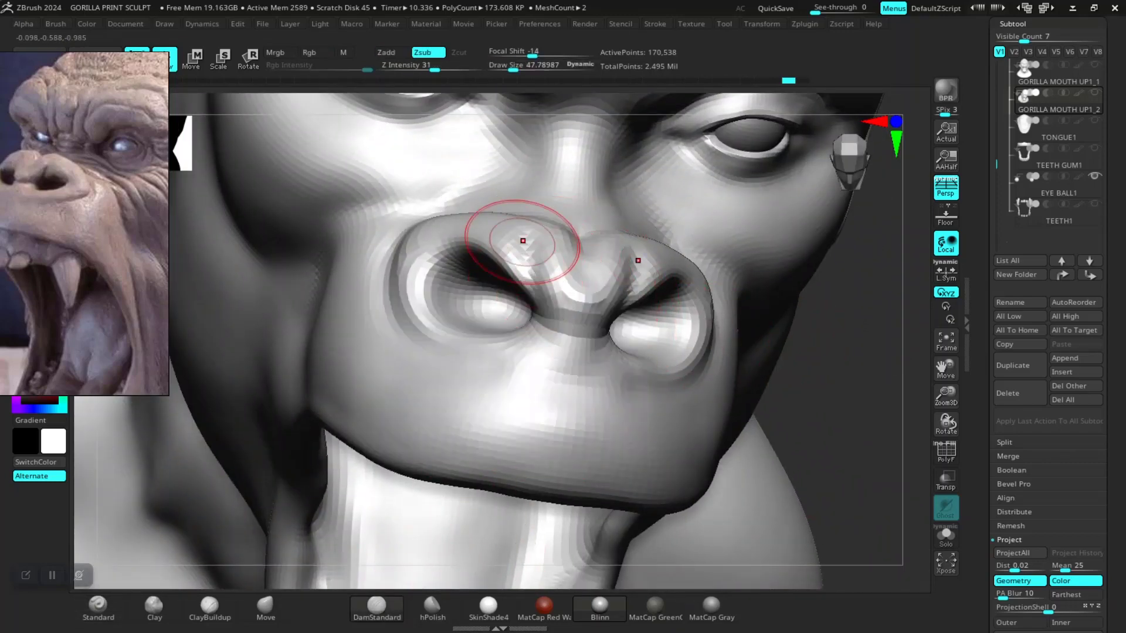
pyautogui.moveTo(527, 261); pyautogui.dragTo(543, 291)
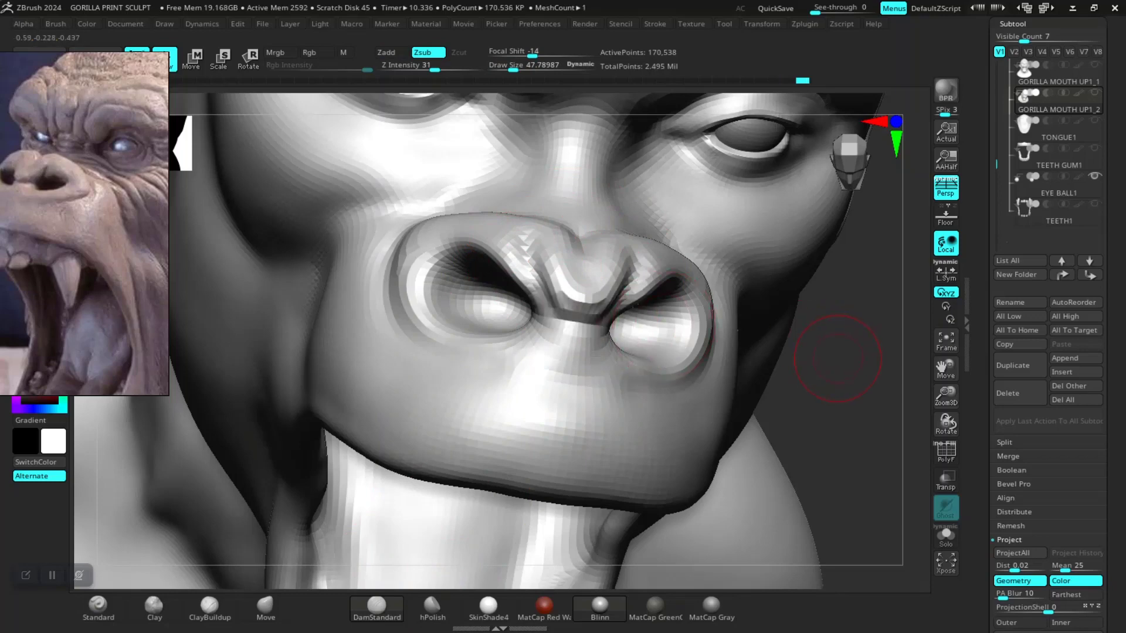
pyautogui.moveTo(542, 310); pyautogui.dragTo(609, 322)
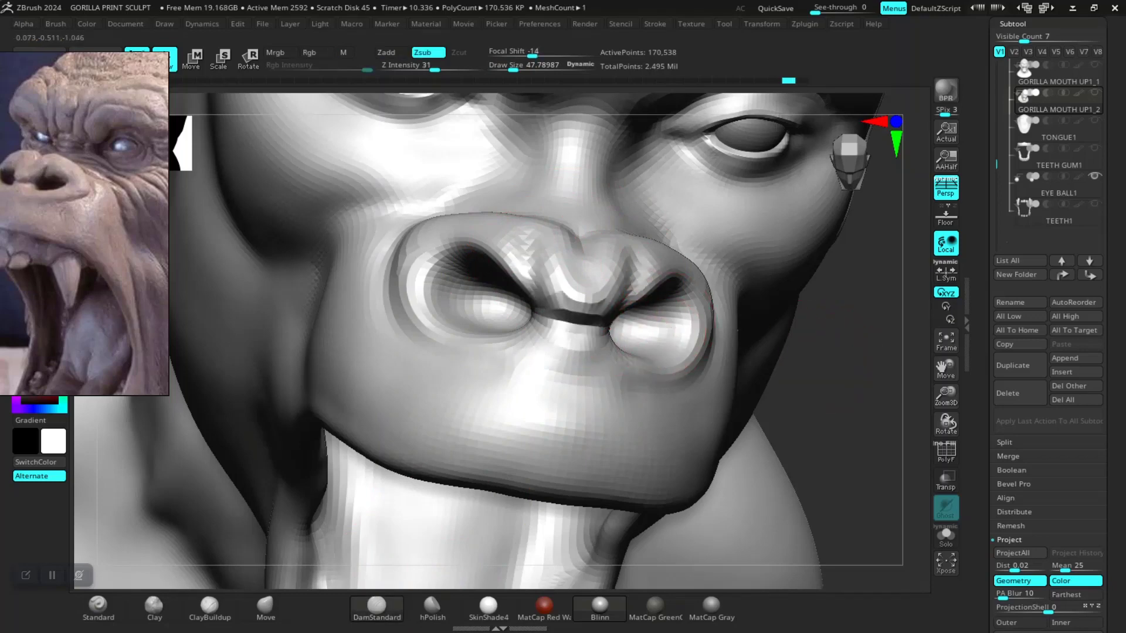
pyautogui.moveTo(861, 377); pyautogui.dragTo(573, 296)
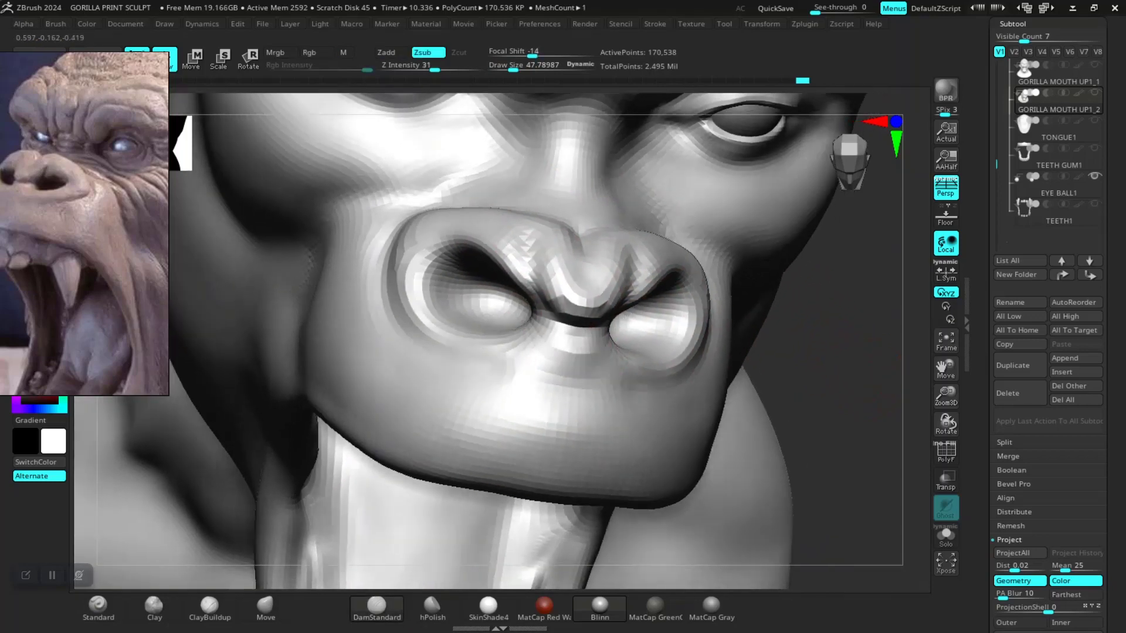
# - Build up clay under the nostrils with ClayBuildup
pyautogui.press('b')
pyautogui.press('c')
pyautogui.press('b')
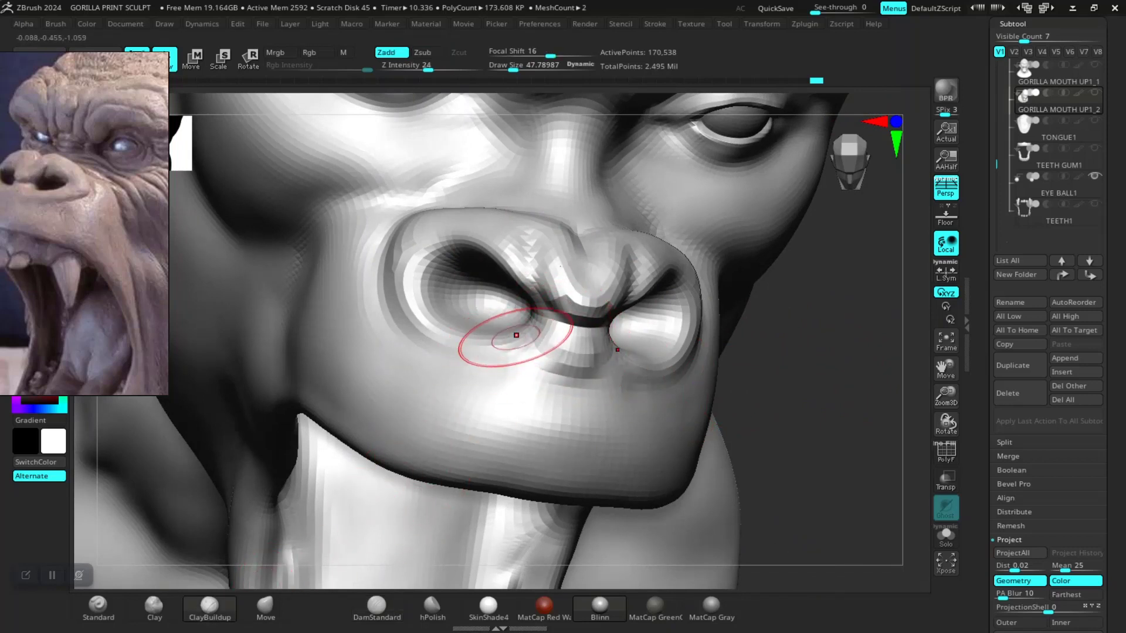
pyautogui.moveTo(516, 335)
pyautogui.mouseDown()
pyautogui.moveTo(415, 300)
pyautogui.moveTo(405, 329)
pyautogui.mouseUp()
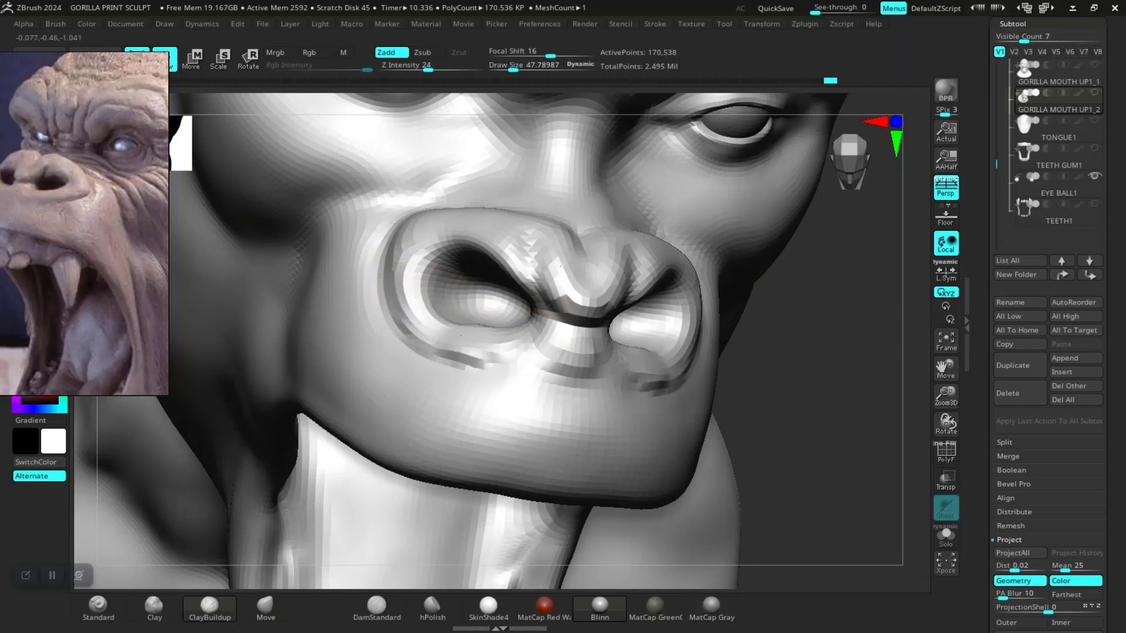
# - Frame the bust and orbit to a close, exact frontal view of the face
pyautogui.press('f')
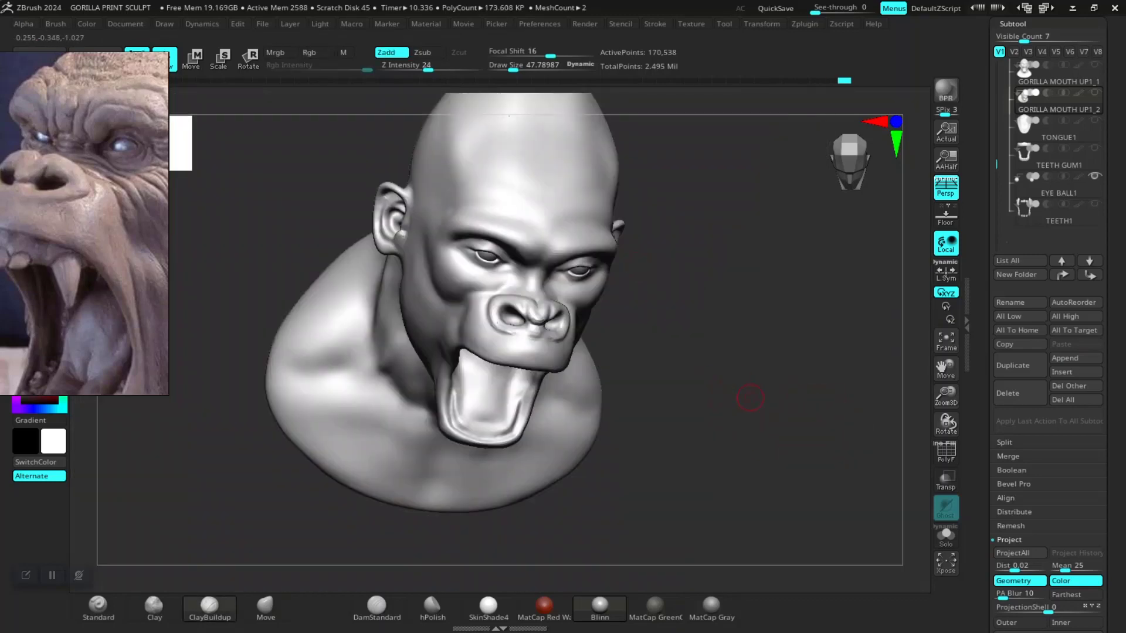
pyautogui.moveTo(750, 398)
pyautogui.keyDown('shift'); pyautogui.mouseDown()
pyautogui.moveTo(747, 422)
pyautogui.moveTo(759, 423)
pyautogui.moveTo(713, 397)
pyautogui.moveTo(733, 396)
pyautogui.moveTo(414, 414)
pyautogui.moveTo(422, 428)
pyautogui.moveTo(693, 352)
pyautogui.mouseUp(); pyautogui.keyUp('shift')
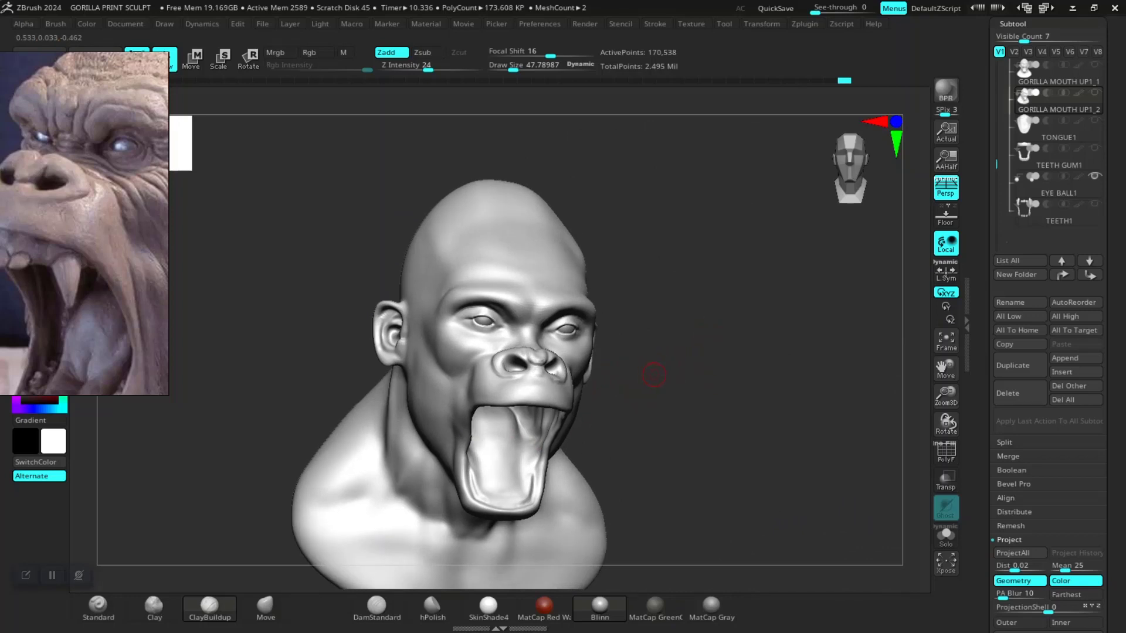
pyautogui.moveTo(654, 375)
pyautogui.keyDown('alt'); pyautogui.mouseDown()
pyautogui.moveTo(775, 424)
pyautogui.moveTo(753, 427)
pyautogui.mouseUp(); pyautogui.keyUp('alt')
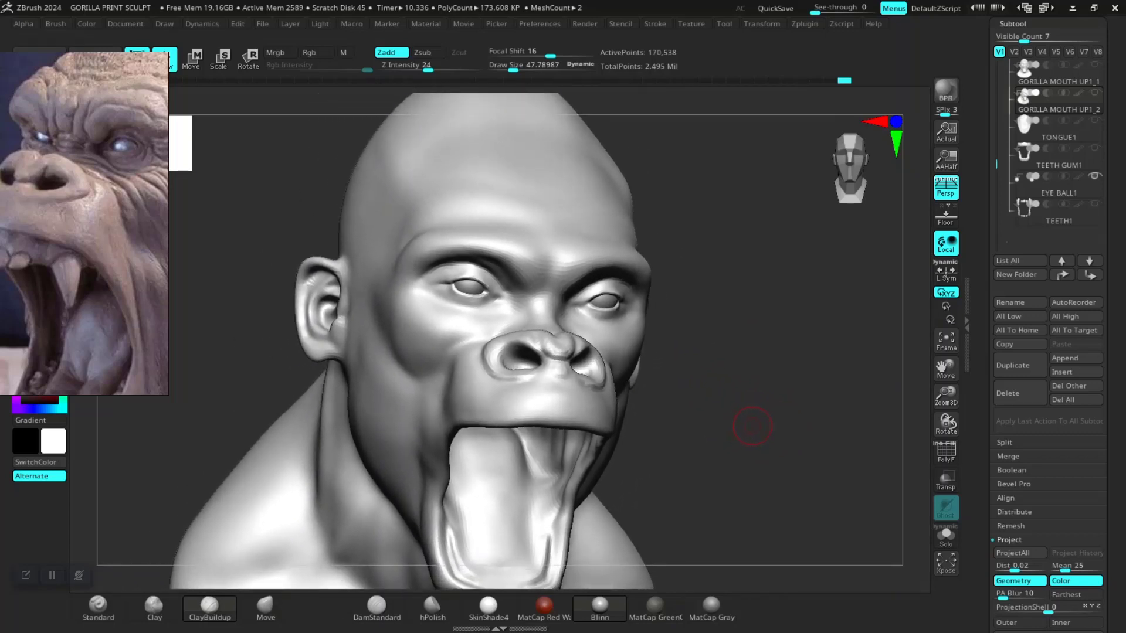
pyautogui.moveTo(768, 435)
pyautogui.keyDown('shift'); pyautogui.mouseDown()
pyautogui.moveTo(801, 411)
pyautogui.moveTo(733, 422)
pyautogui.moveTo(821, 425)
pyautogui.moveTo(799, 326)
pyautogui.moveTo(716, 322)
pyautogui.moveTo(762, 370)
pyautogui.moveTo(757, 352)
pyautogui.moveTo(750, 404)
pyautogui.moveTo(664, 370)
pyautogui.mouseUp(); pyautogui.keyUp('shift')
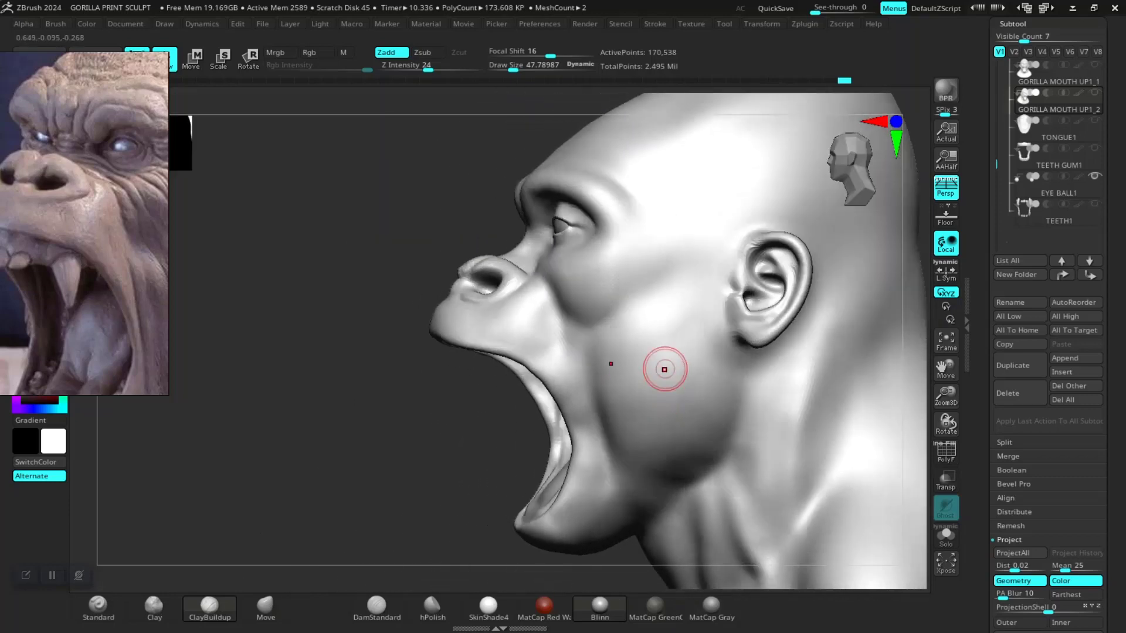
pyautogui.keyDown('alt'); pyautogui.moveTo(309, 447); pyautogui.dragTo(319, 410); pyautogui.keyUp('alt')
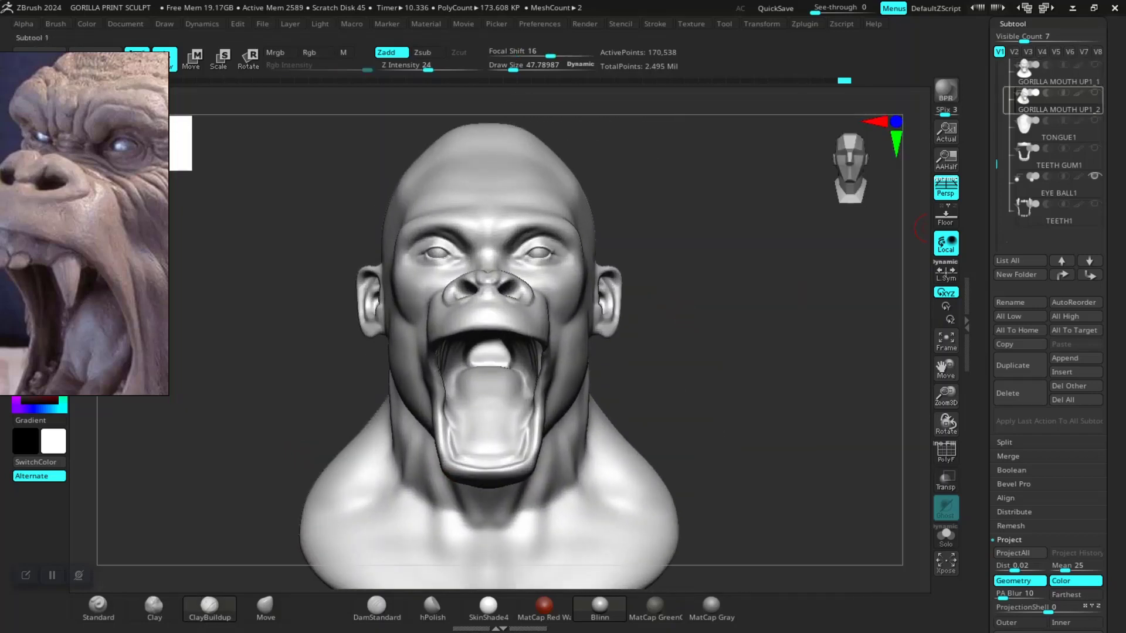
pyautogui.moveTo(996, 164); pyautogui.dragTo(996, 136)
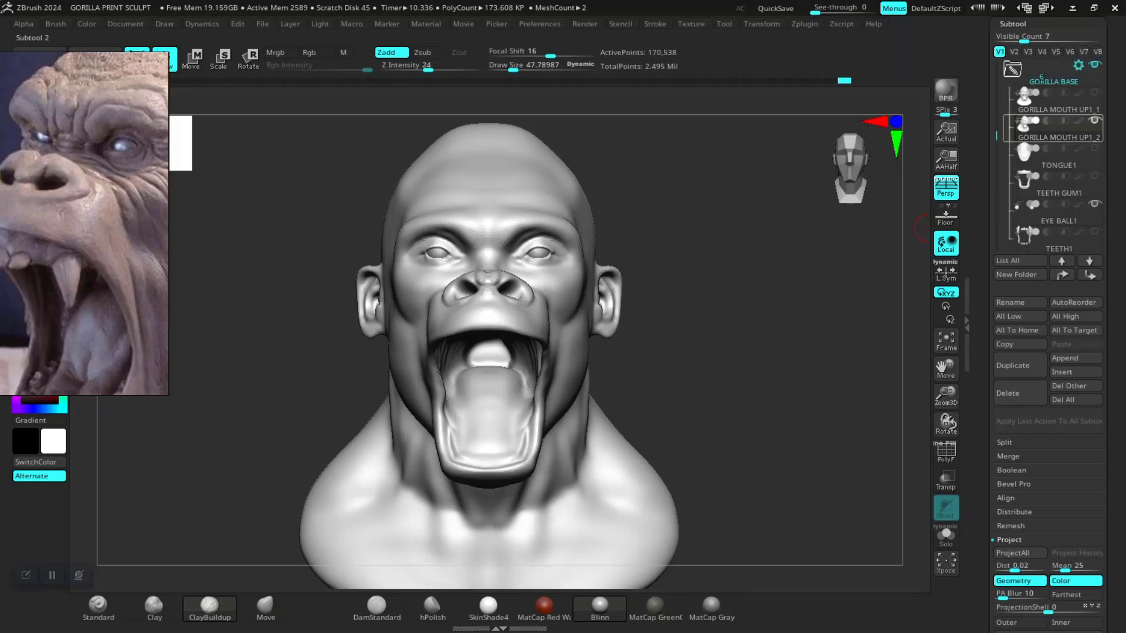
# - Duplicate and delete the upper mouth subtool, then make TONGUE1 the active subtool
pyautogui.click(1020, 366)
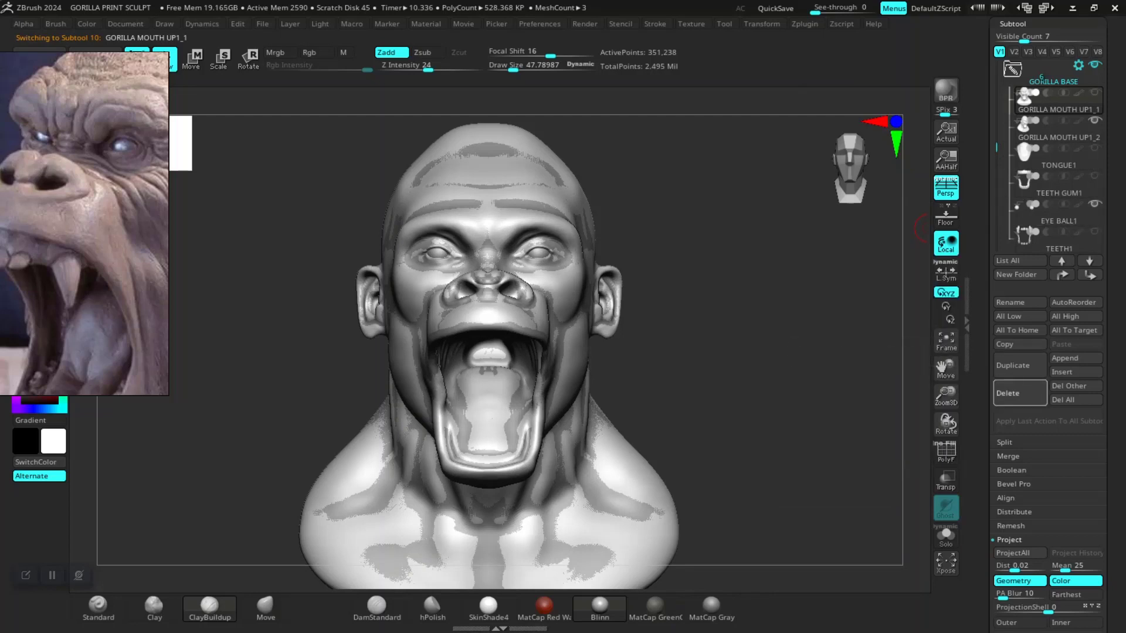
pyautogui.click(1020, 393)
pyautogui.click(880, 422)
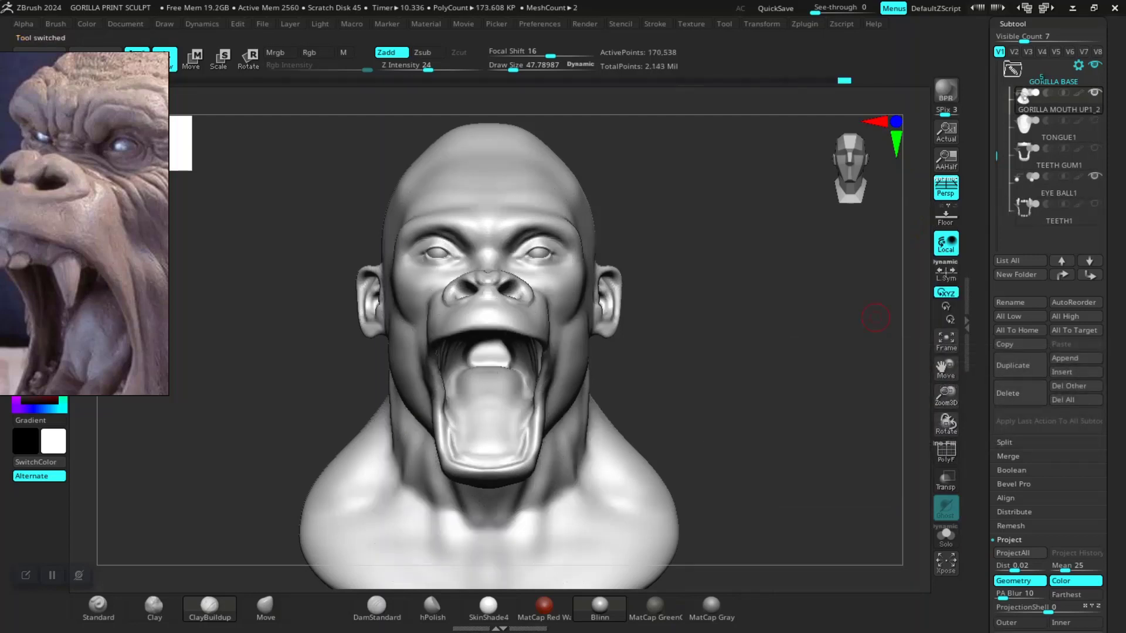
pyautogui.click(1038, 126)
pyautogui.keyDown('ctrl'); pyautogui.moveTo(670, 352); pyautogui.dragTo(912, 543, button='right'); pyautogui.keyUp('ctrl')
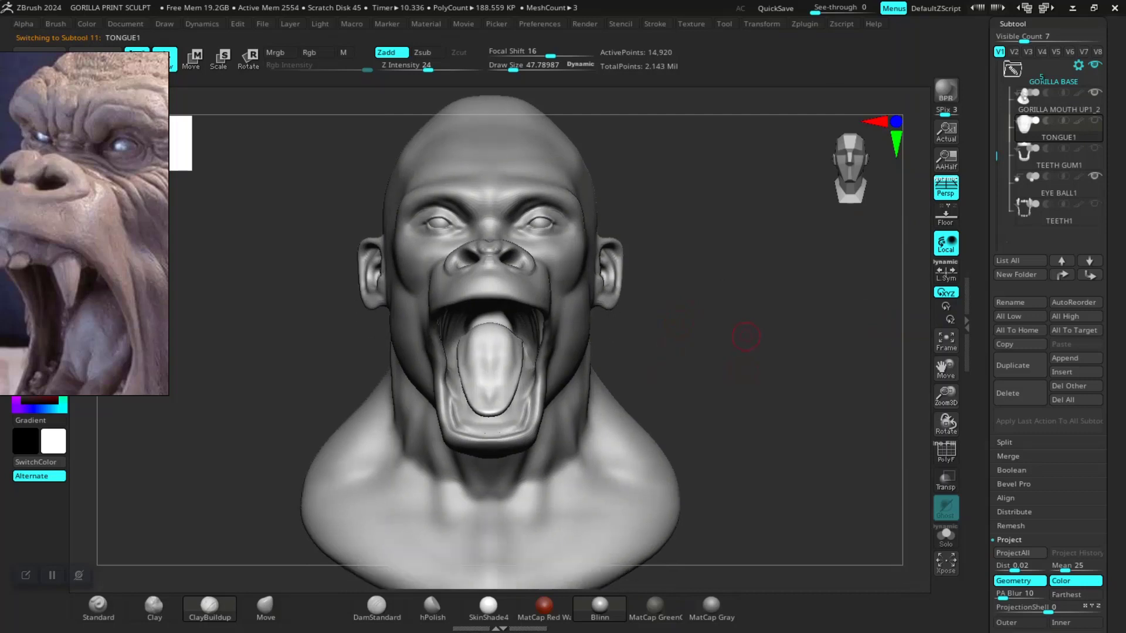
# - Solo the TONGUE1 subtool and display its PolyFrame wireframe
pyautogui.click(946, 535)
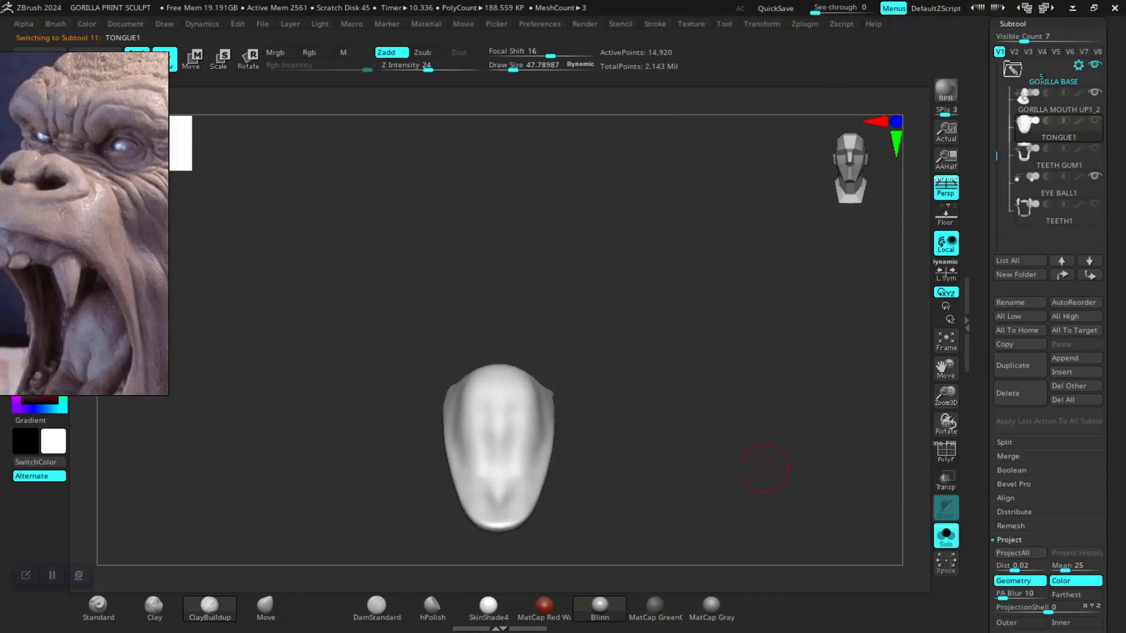
pyautogui.moveTo(766, 465)
pyautogui.mouseDown()
pyautogui.moveTo(639, 408)
pyautogui.moveTo(779, 426)
pyautogui.mouseUp()
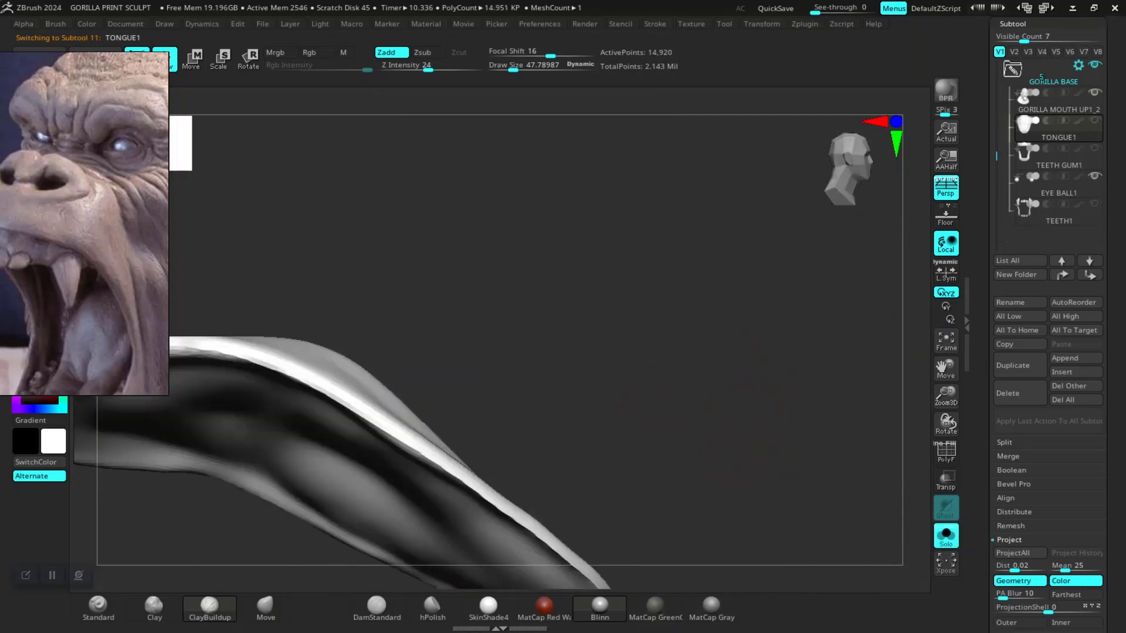
pyautogui.hotkey('shift', 'f')
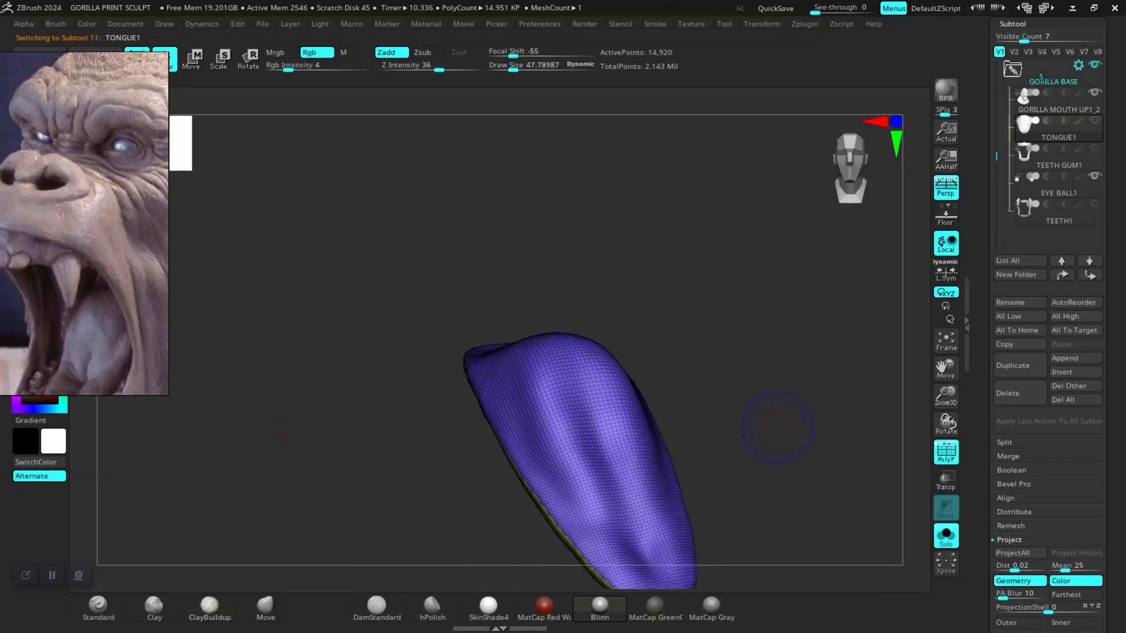
pyautogui.scroll(2, 791, 451)
pyautogui.scroll(2, 774, 464)
pyautogui.scroll(2, 756, 475)
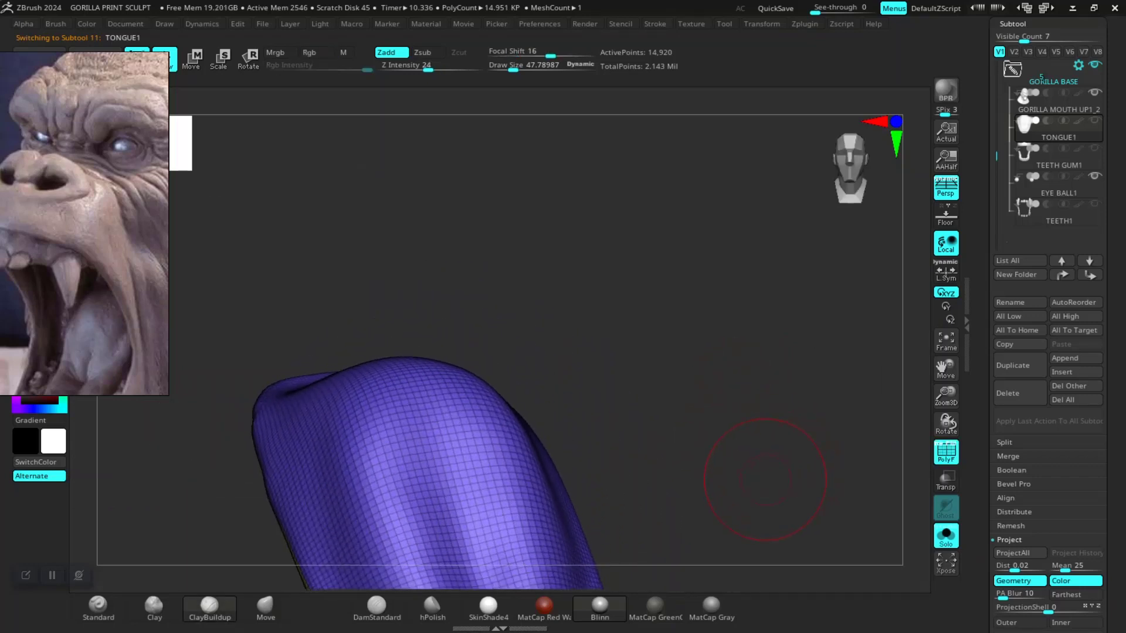
pyautogui.scroll(2, 727, 405)
# - Inspect the tongue's topology from underside, side and front views, selecting ClayBuildup
pyautogui.moveTo(723, 396)
pyautogui.mouseDown()
pyautogui.moveTo(740, 365)
pyautogui.moveTo(733, 411)
pyautogui.mouseUp()
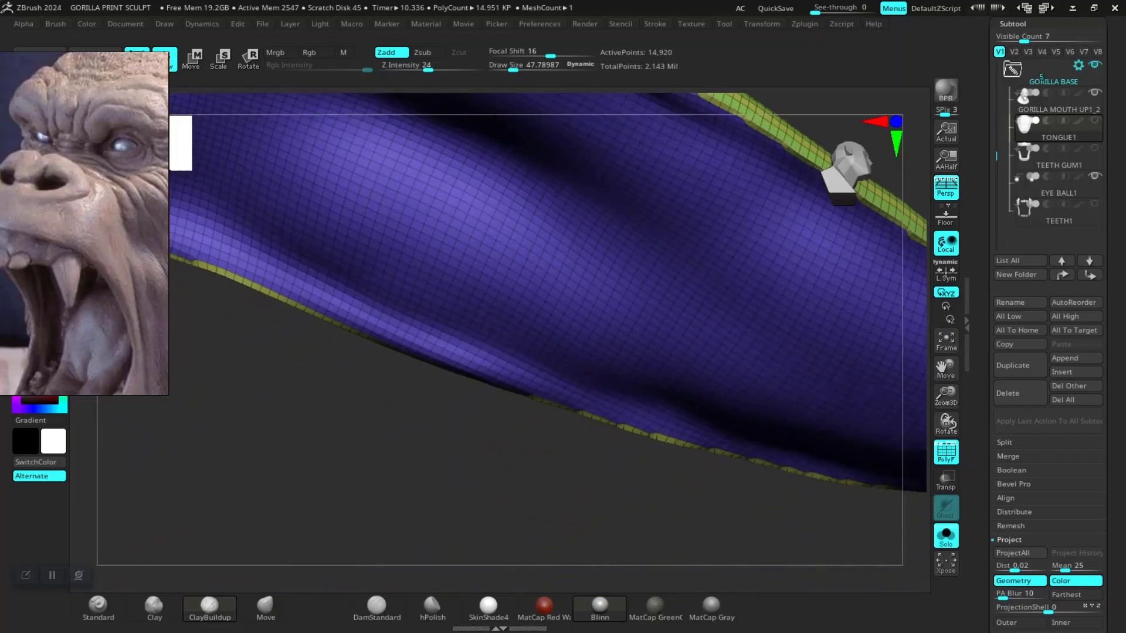
pyautogui.scroll(-3, 549, 323)
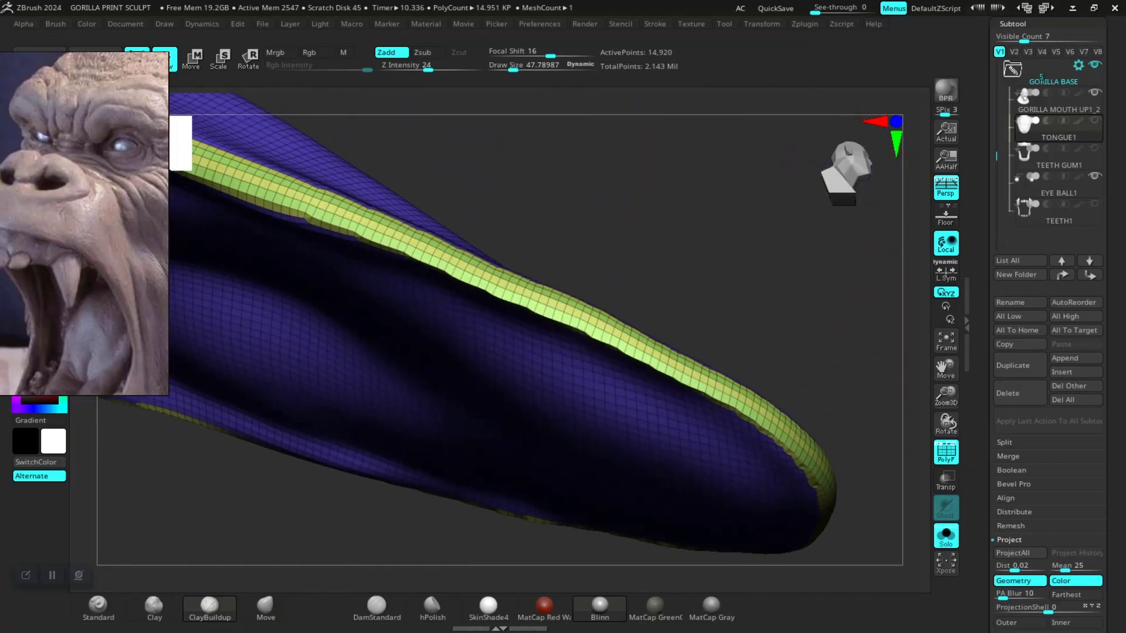
pyautogui.scroll(4, 549, 323)
pyautogui.moveTo(750, 405); pyautogui.dragTo(814, 436)
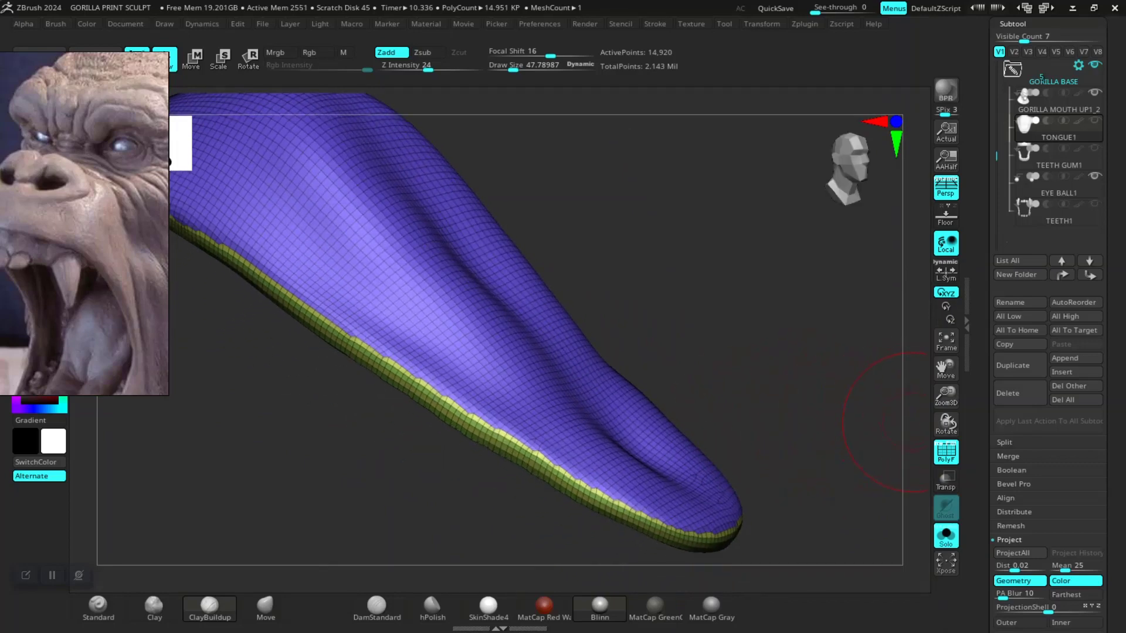
pyautogui.moveTo(912, 422); pyautogui.dragTo(615, 428)
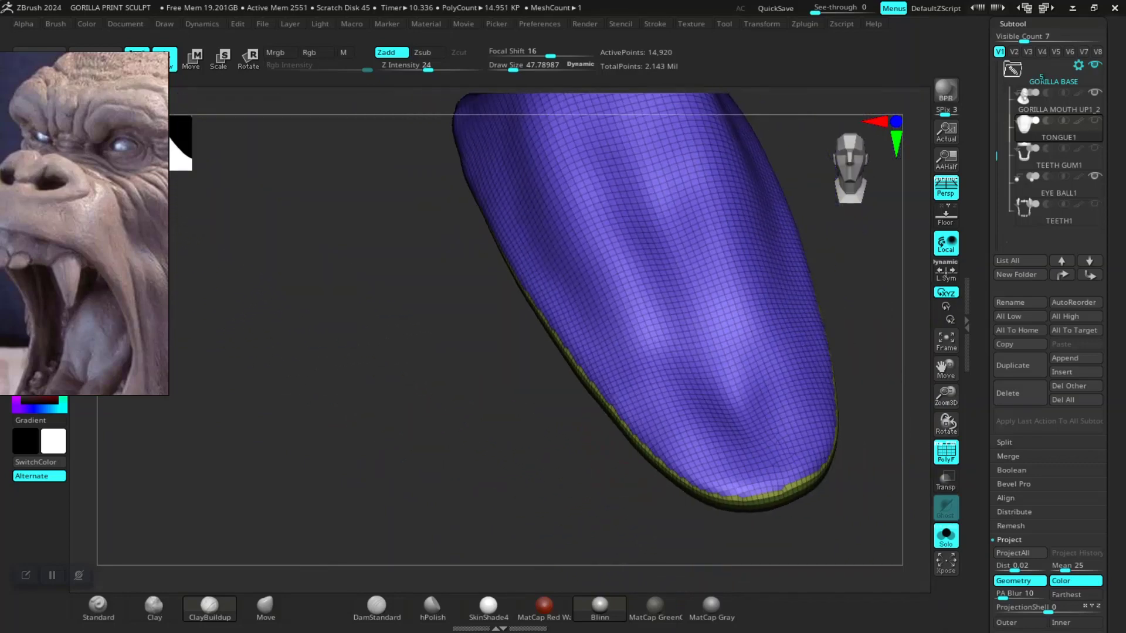
pyautogui.moveTo(733, 410)
pyautogui.mouseDown()
pyautogui.moveTo(801, 399)
pyautogui.moveTo(767, 373)
pyautogui.mouseUp()
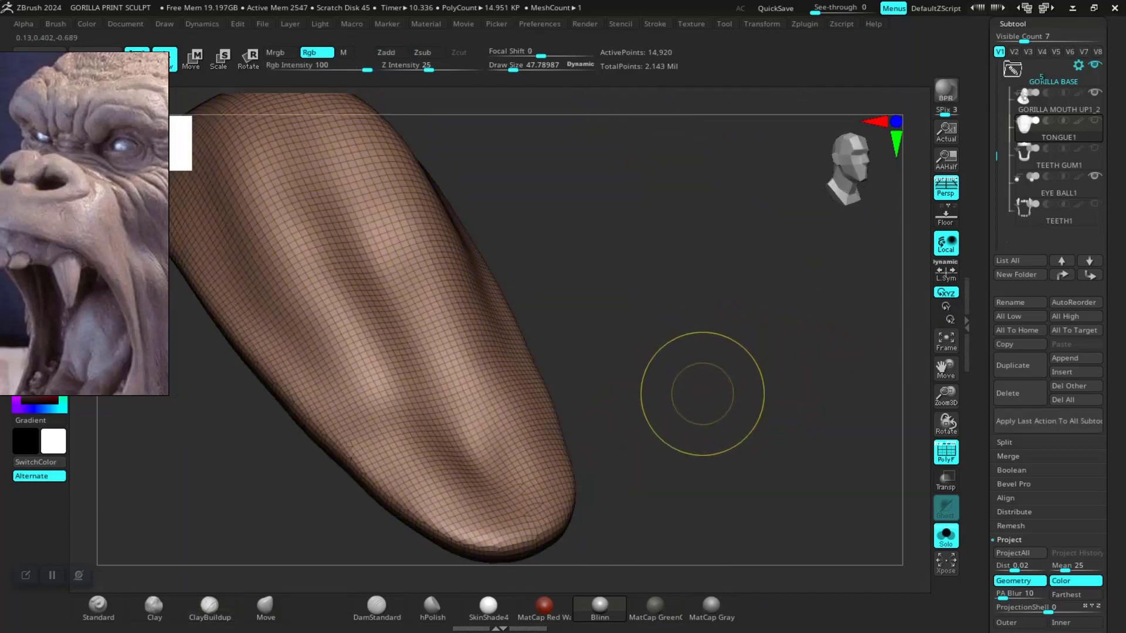
pyautogui.moveTo(703, 393); pyautogui.dragTo(798, 380)
pyautogui.press('b')
pyautogui.press('c')
pyautogui.press('b')
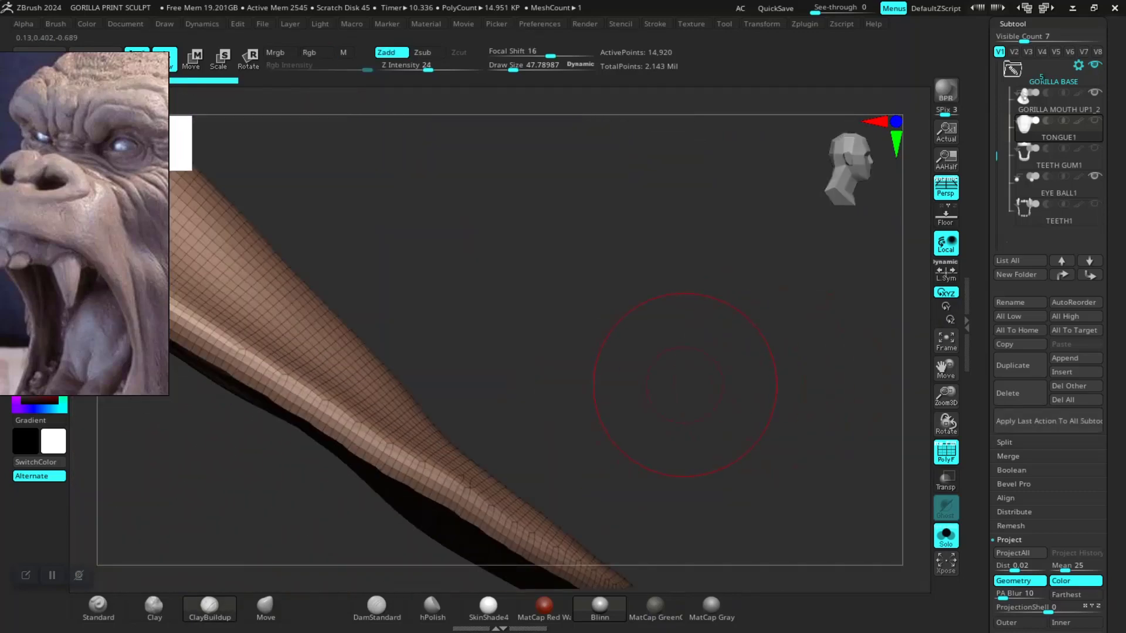
pyautogui.moveTo(685, 385); pyautogui.dragTo(795, 402)
pyautogui.scroll(-5, 1049, 352)
# - Expand the Deformation settings and reduce the brush size to about 15
pyautogui.scroll(-8, 1049, 351)
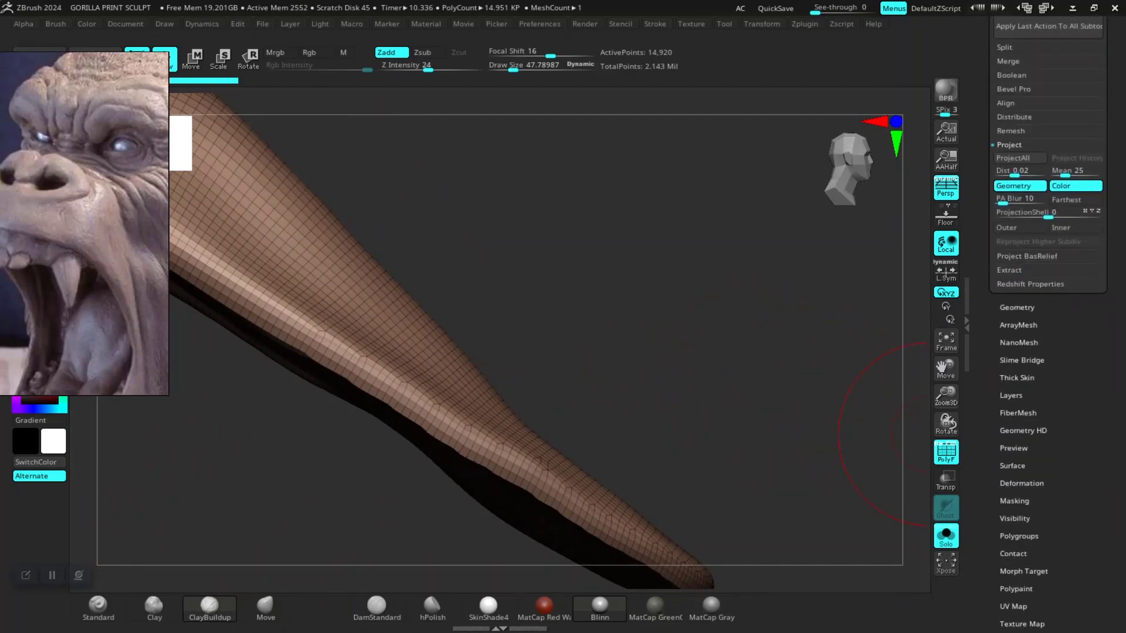
pyautogui.click(1017, 307)
pyautogui.scroll(-3, 1071, 156)
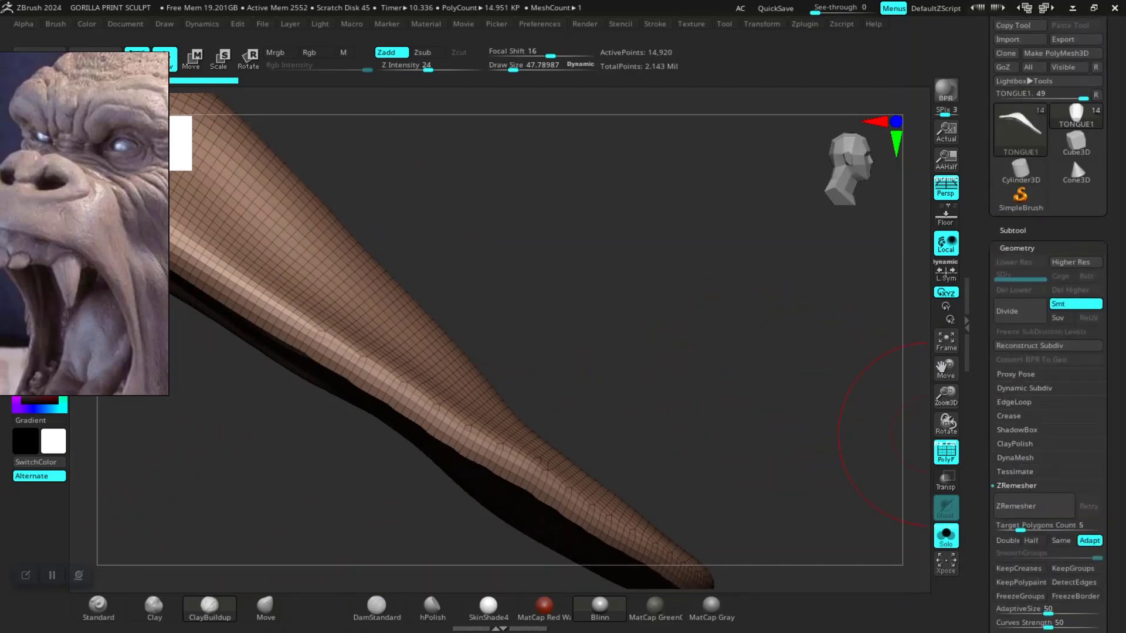
pyautogui.scroll(-2, 1070, 153)
pyautogui.scroll(-3, 1070, 149)
pyautogui.click(1022, 431)
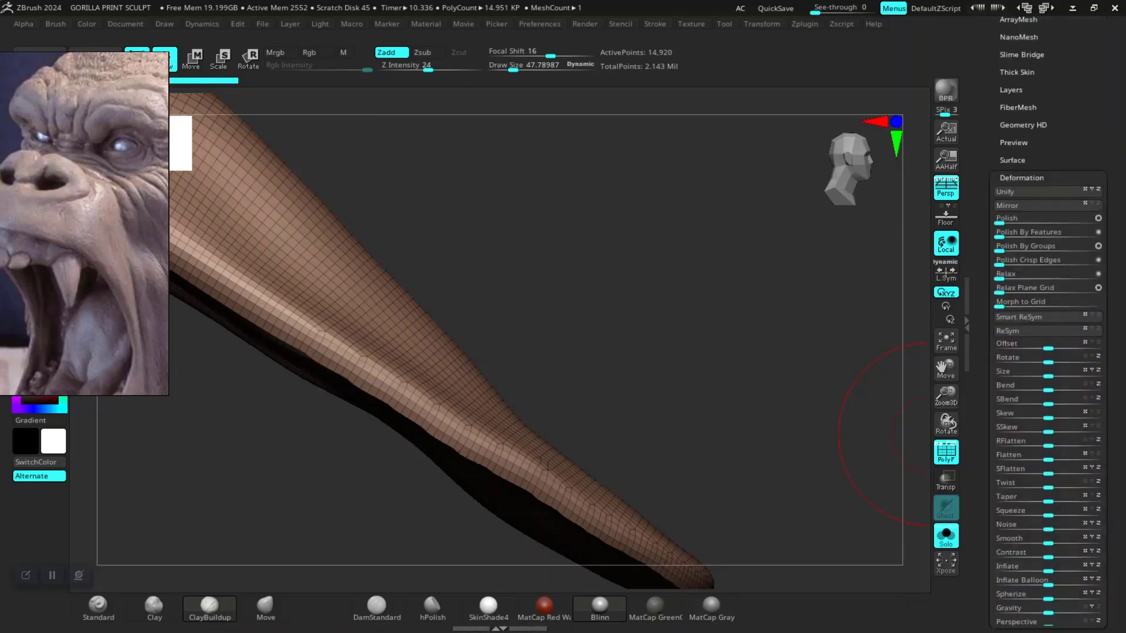
pyautogui.scroll(1, 1044, 293)
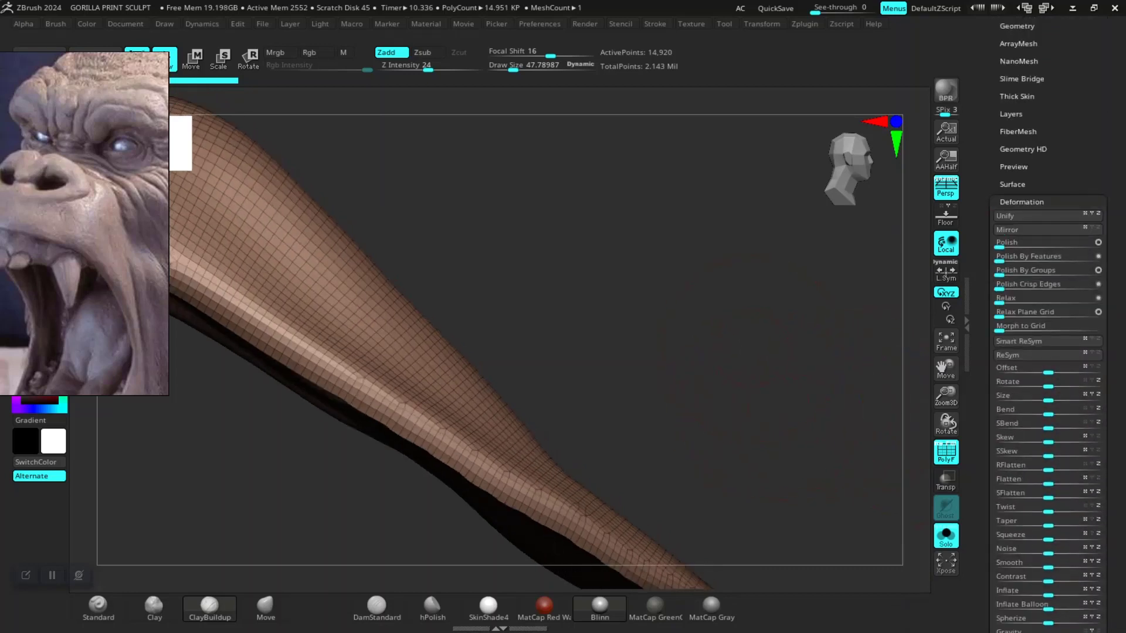
pyautogui.moveTo(799, 408)
pyautogui.mouseDown()
pyautogui.moveTo(829, 314)
pyautogui.moveTo(762, 247)
pyautogui.moveTo(703, 401)
pyautogui.moveTo(755, 503)
pyautogui.moveTo(711, 539)
pyautogui.mouseUp()
pyautogui.moveTo(811, 350); pyautogui.dragTo(797, 297)
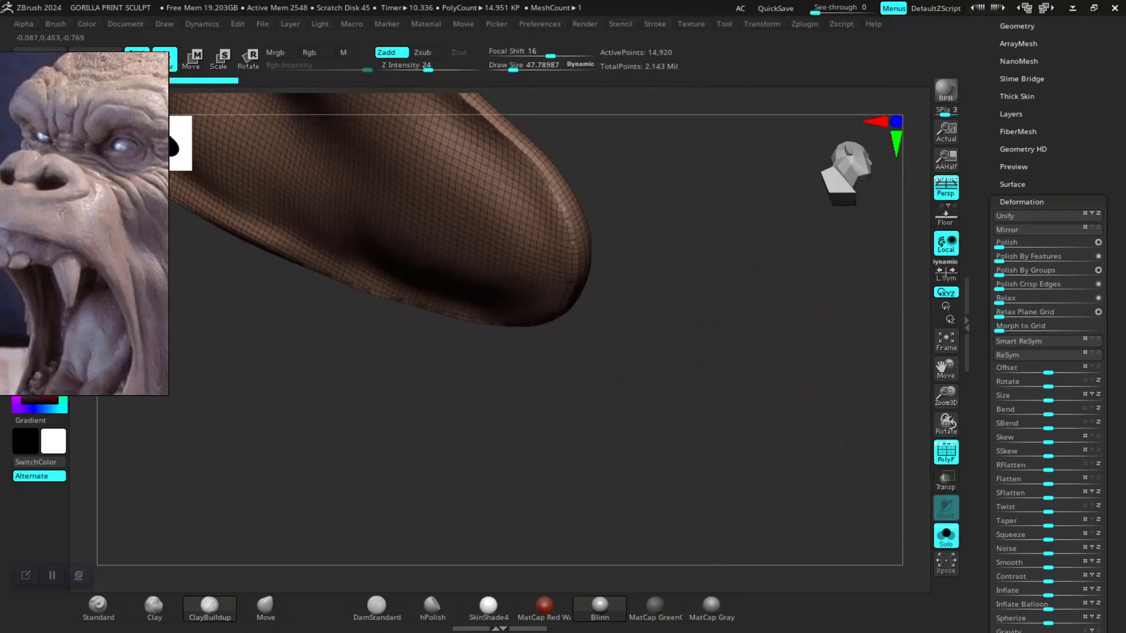
pyautogui.rightClick(762, 306)
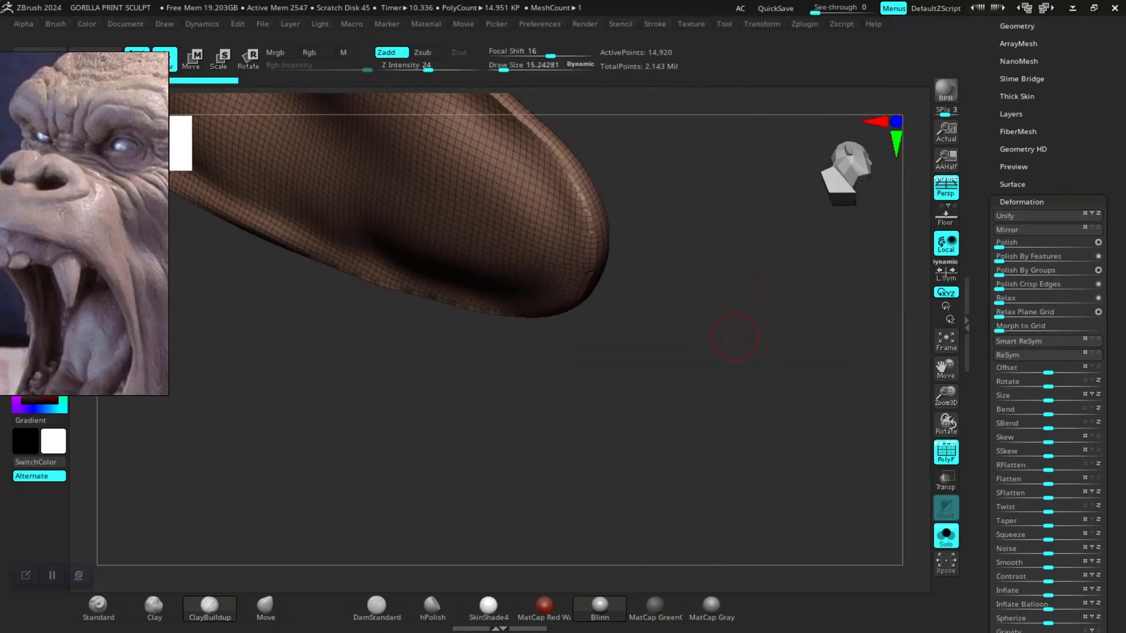
pyautogui.moveTo(736, 326)
pyautogui.mouseDown()
pyautogui.moveTo(729, 444)
pyautogui.moveTo(691, 340)
pyautogui.moveTo(786, 354)
pyautogui.moveTo(762, 375)
pyautogui.mouseUp()
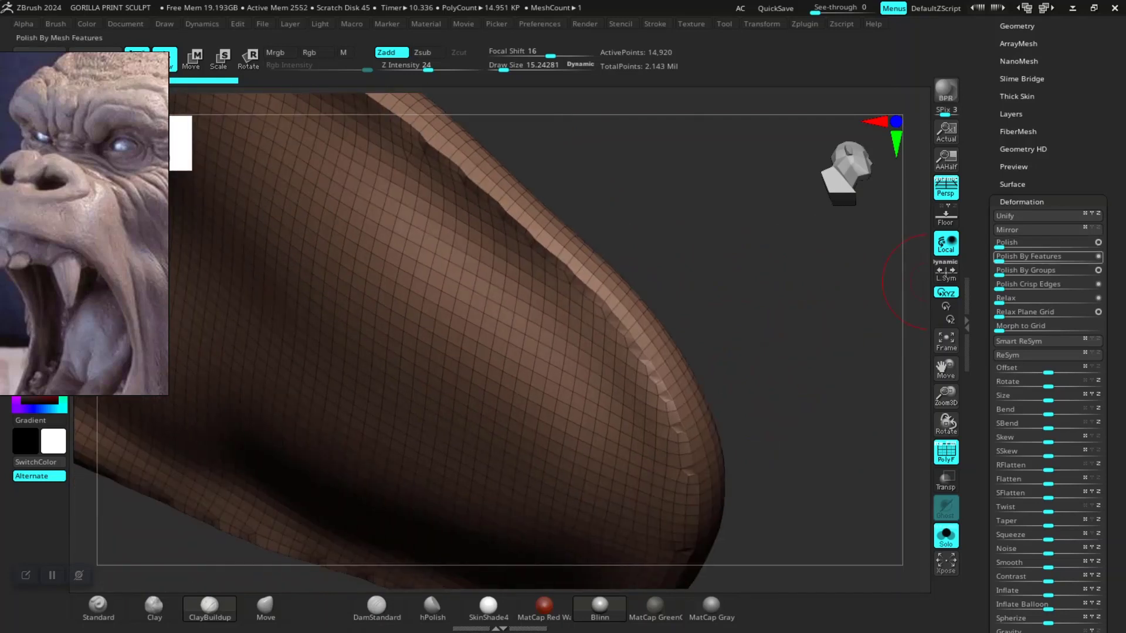
# - Smooth the tongue with Polish By Features, Polish By Groups and Polish
pyautogui.click(946, 452)
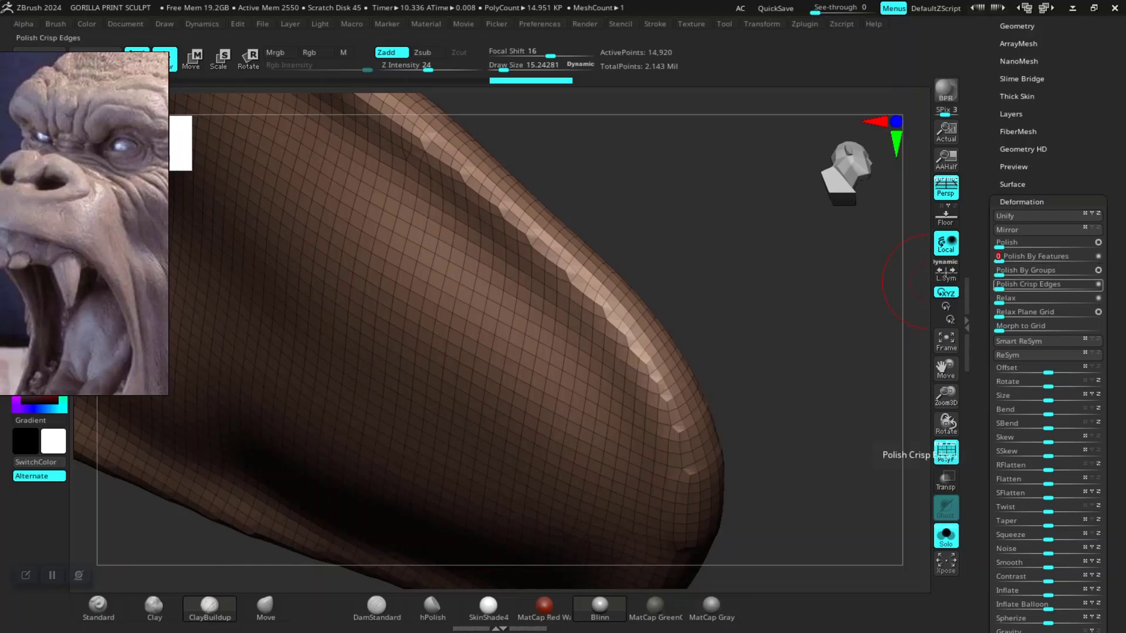
pyautogui.click(1032, 270)
pyautogui.moveTo(754, 380)
pyautogui.keyDown('alt'); pyautogui.mouseDown()
pyautogui.moveTo(821, 387)
pyautogui.moveTo(792, 378)
pyautogui.moveTo(780, 415)
pyautogui.moveTo(835, 415)
pyautogui.mouseUp(); pyautogui.keyUp('alt')
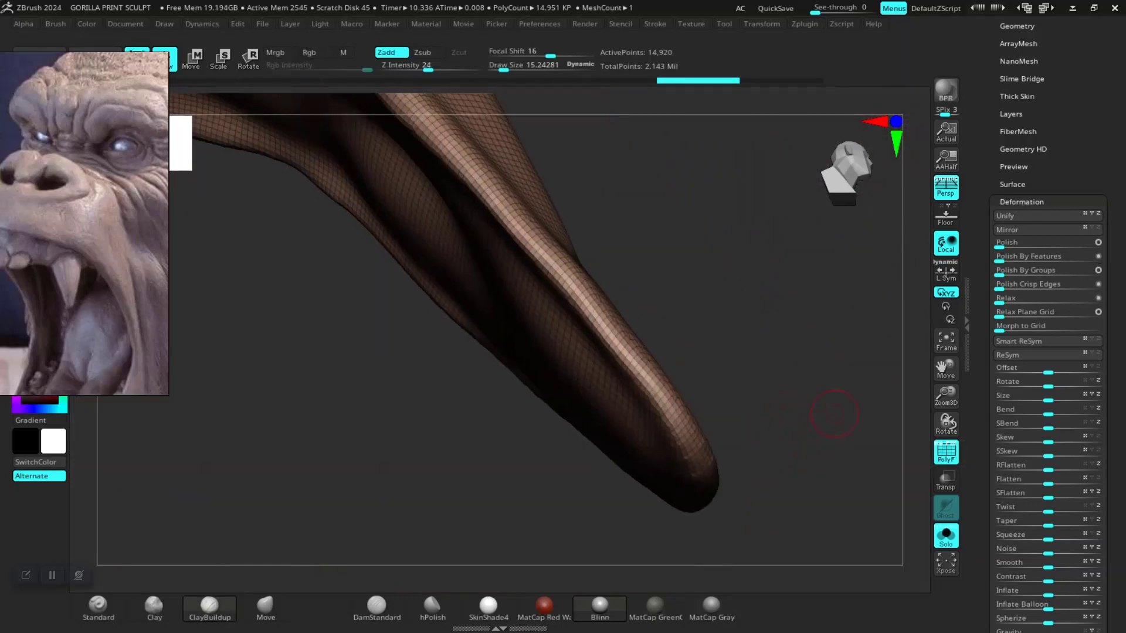
pyautogui.click(1032, 242)
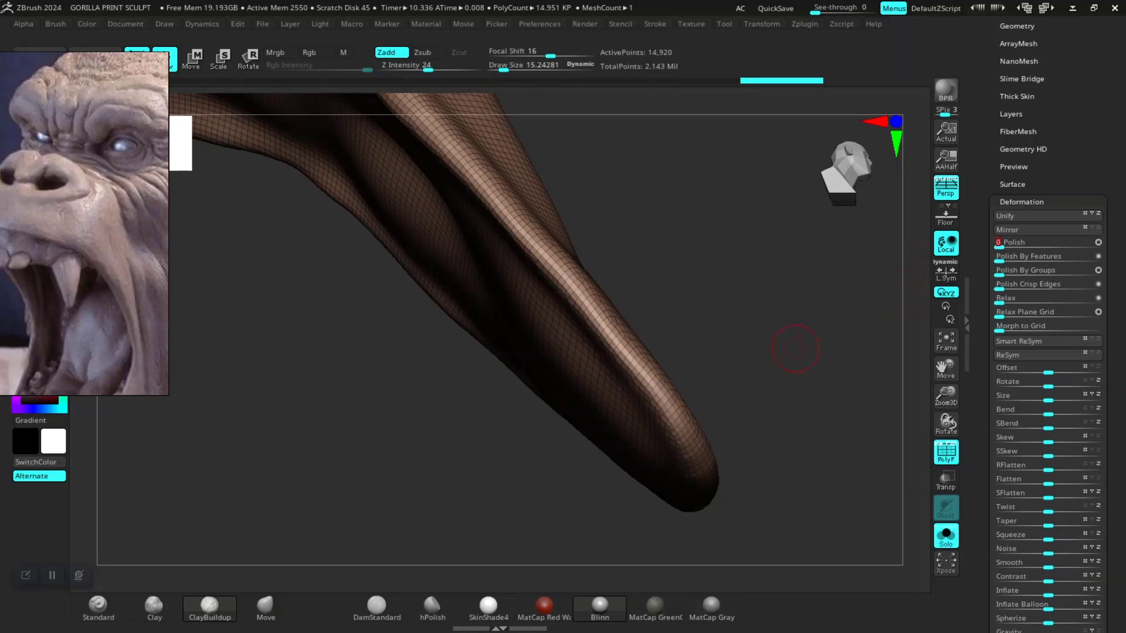
# - Frame the polished tongue and show the Geometry remeshing settings
pyautogui.moveTo(785, 346)
pyautogui.mouseDown()
pyautogui.moveTo(778, 450)
pyautogui.moveTo(759, 446)
pyautogui.moveTo(723, 373)
pyautogui.moveTo(726, 384)
pyautogui.moveTo(855, 359)
pyautogui.moveTo(664, 453)
pyautogui.mouseUp()
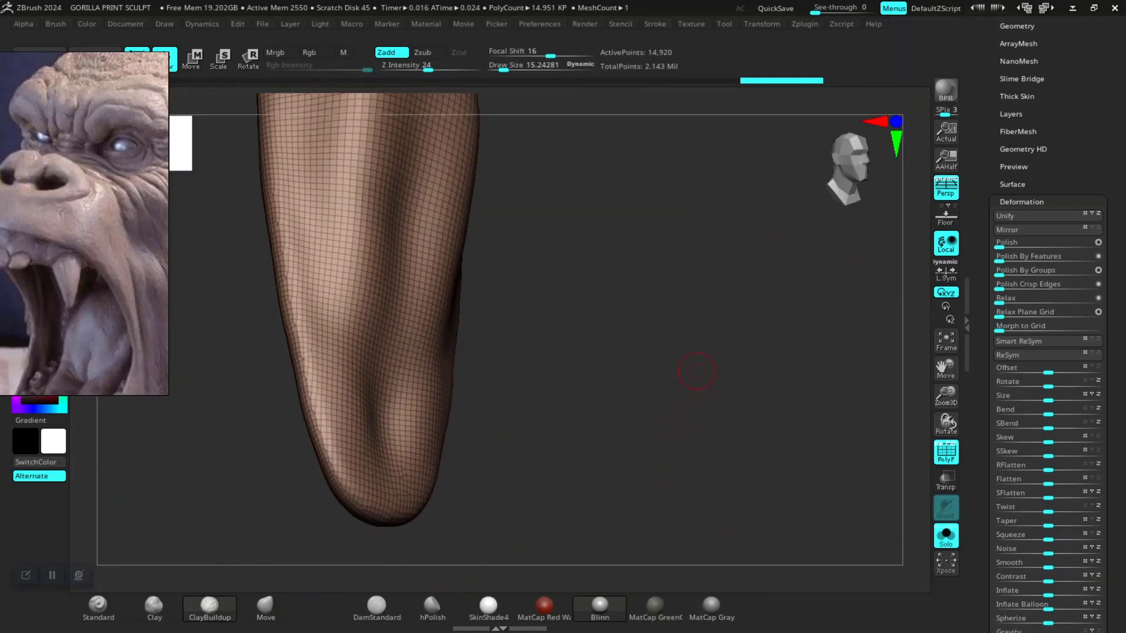
pyautogui.keyDown('alt'); pyautogui.moveTo(696, 372); pyautogui.dragTo(804, 389); pyautogui.keyUp('alt')
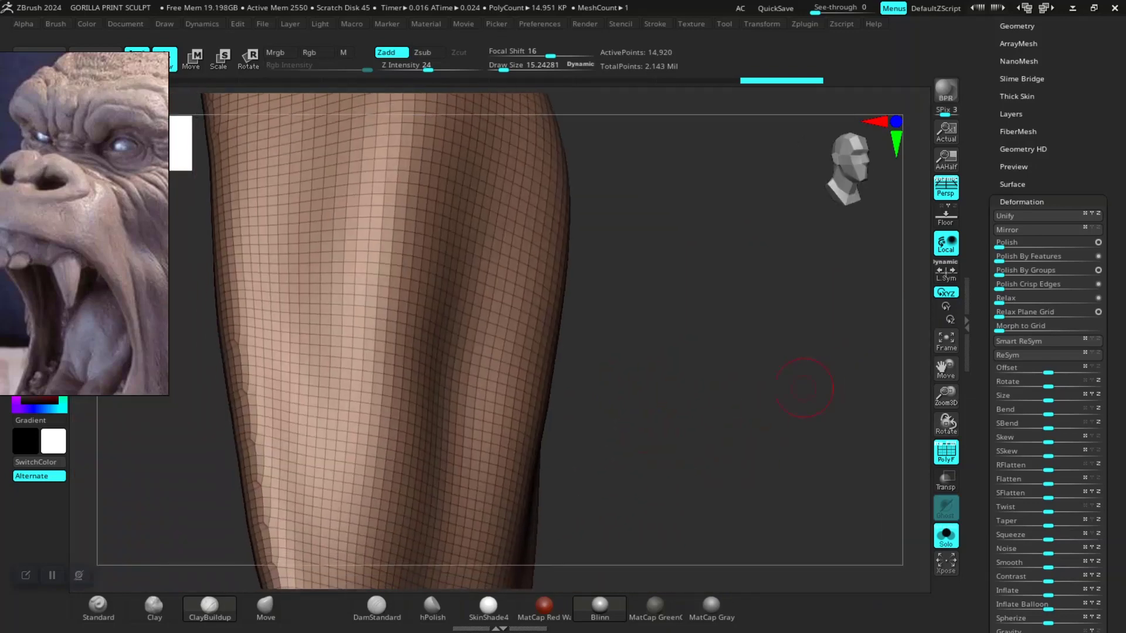
pyautogui.keyDown('alt'); pyautogui.moveTo(729, 414); pyautogui.dragTo(763, 412); pyautogui.keyUp('alt')
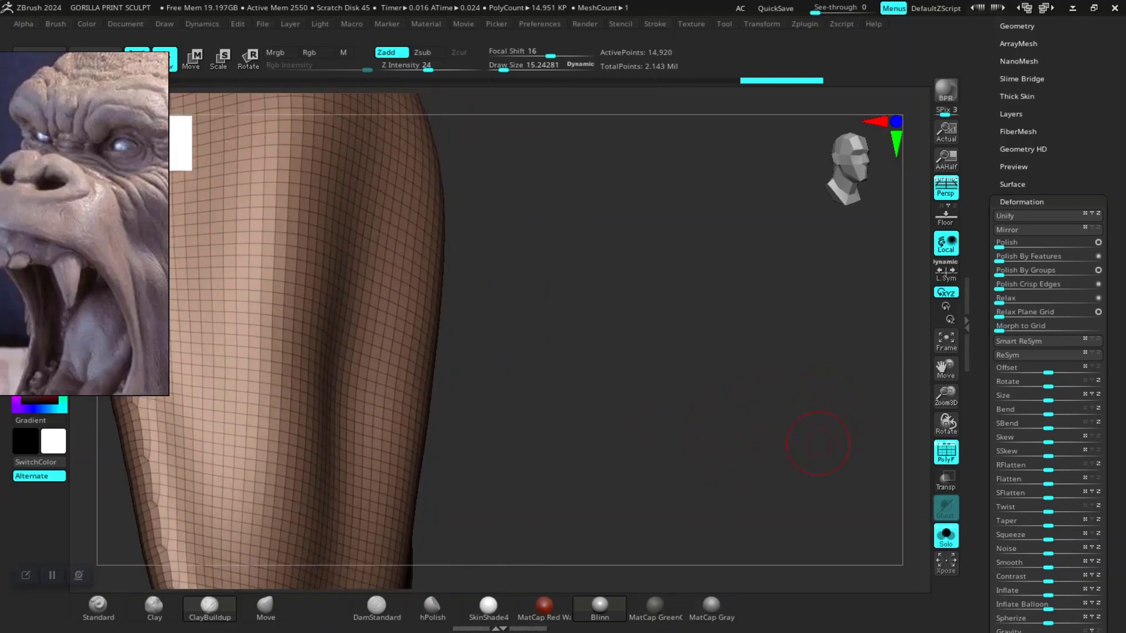
pyautogui.moveTo(818, 444)
pyautogui.mouseDown()
pyautogui.moveTo(809, 402)
pyautogui.moveTo(809, 417)
pyautogui.mouseUp()
pyautogui.press('f')
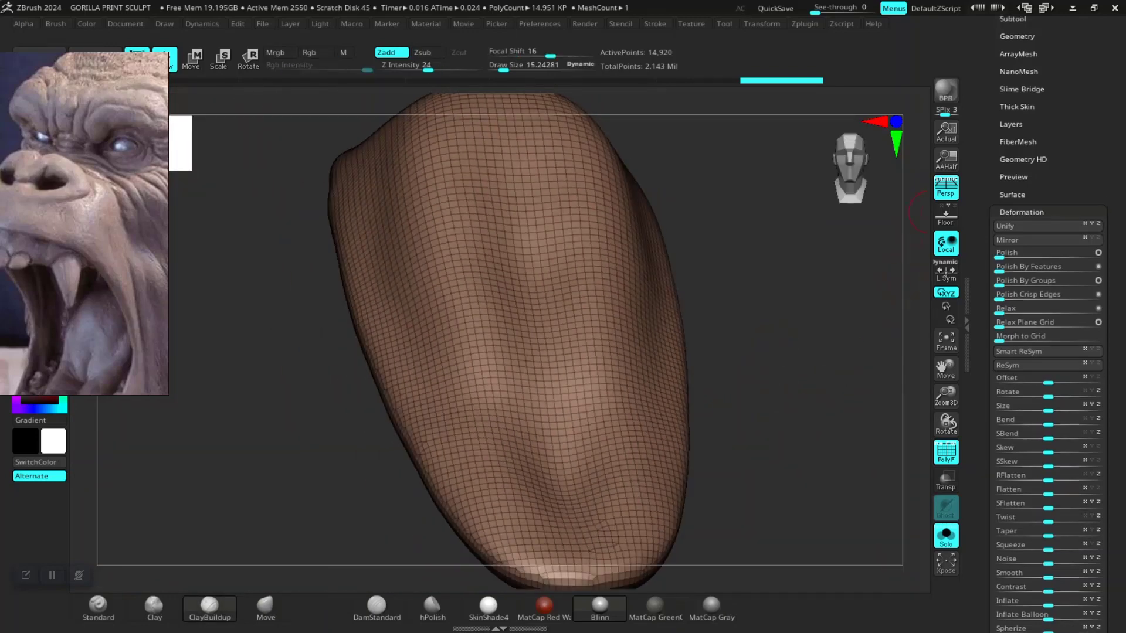
pyautogui.scroll(5, 1071, 45)
pyautogui.click(1070, 44)
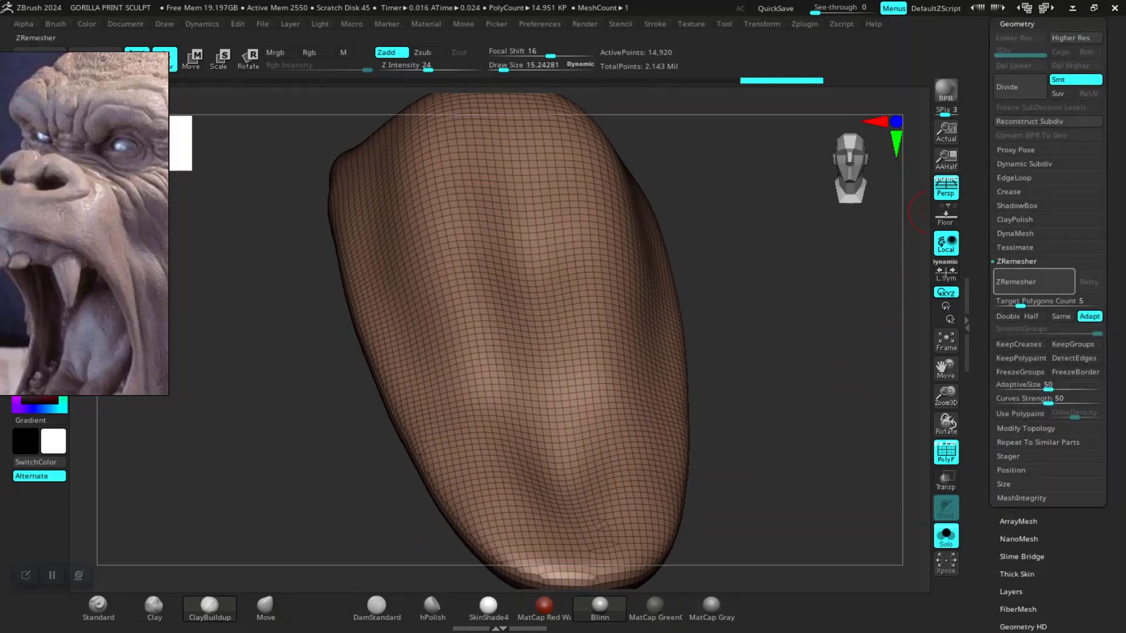
# - Run ZRemesher on the tongue with Adapt off and DetectEdges and KeepGroups on
pyautogui.moveTo(832, 401); pyautogui.dragTo(925, 354)
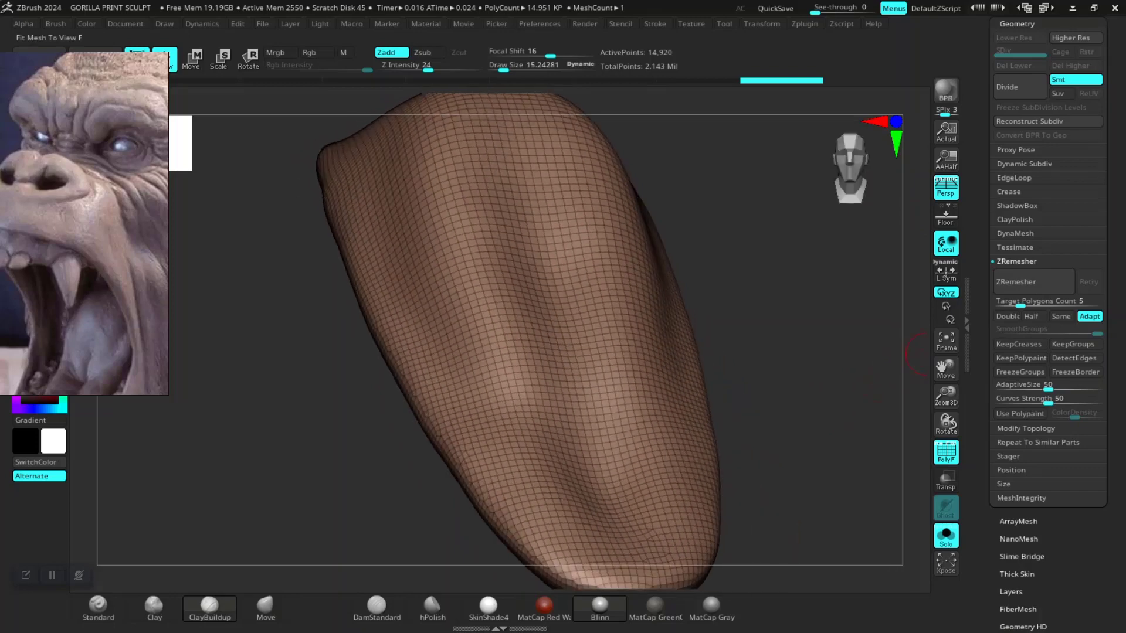
pyautogui.click(1089, 316)
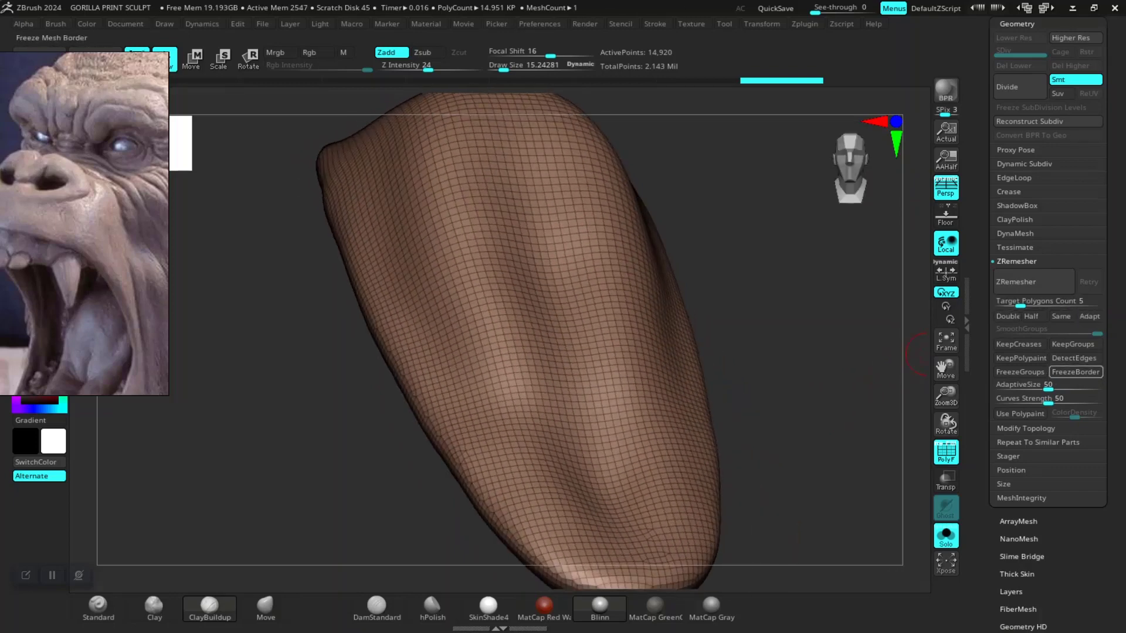
pyautogui.click(1075, 358)
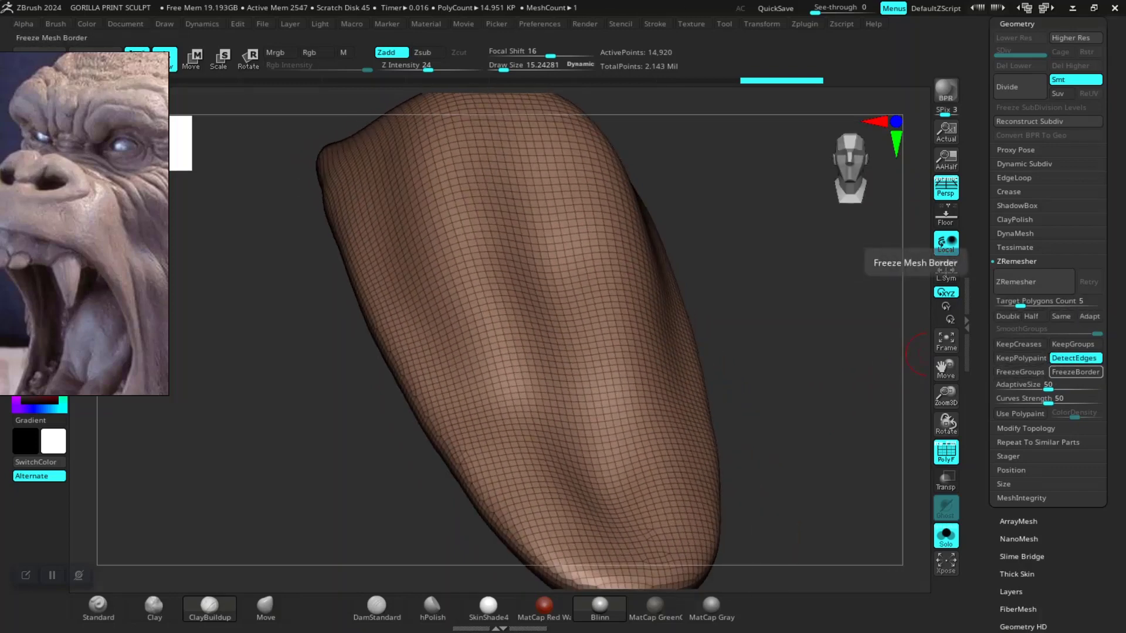
pyautogui.click(1075, 344)
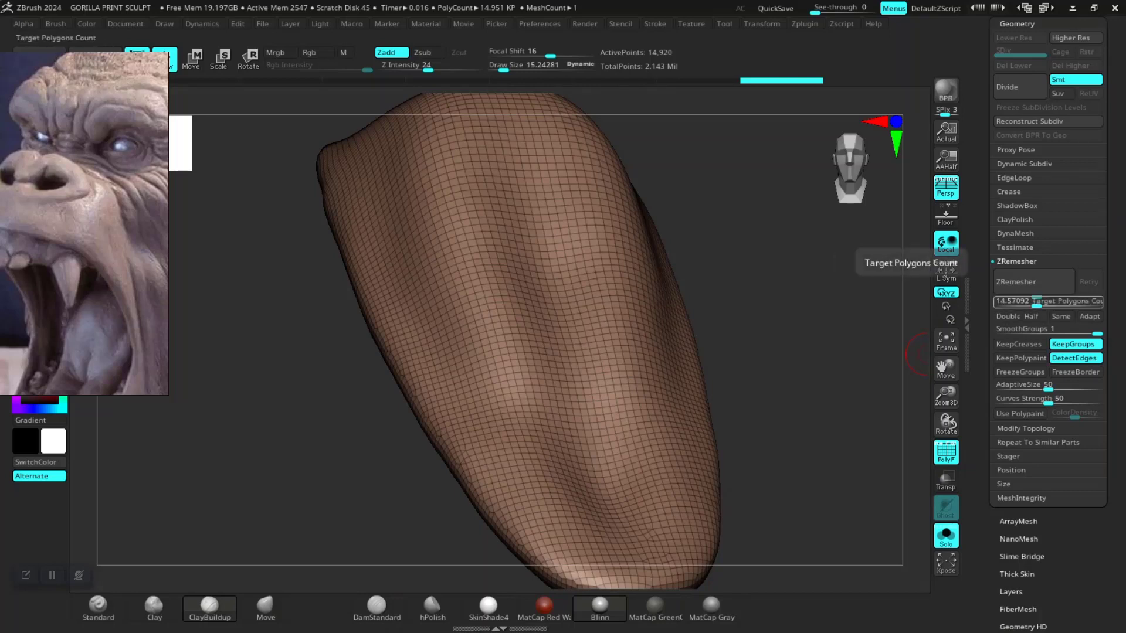
pyautogui.click(1033, 281)
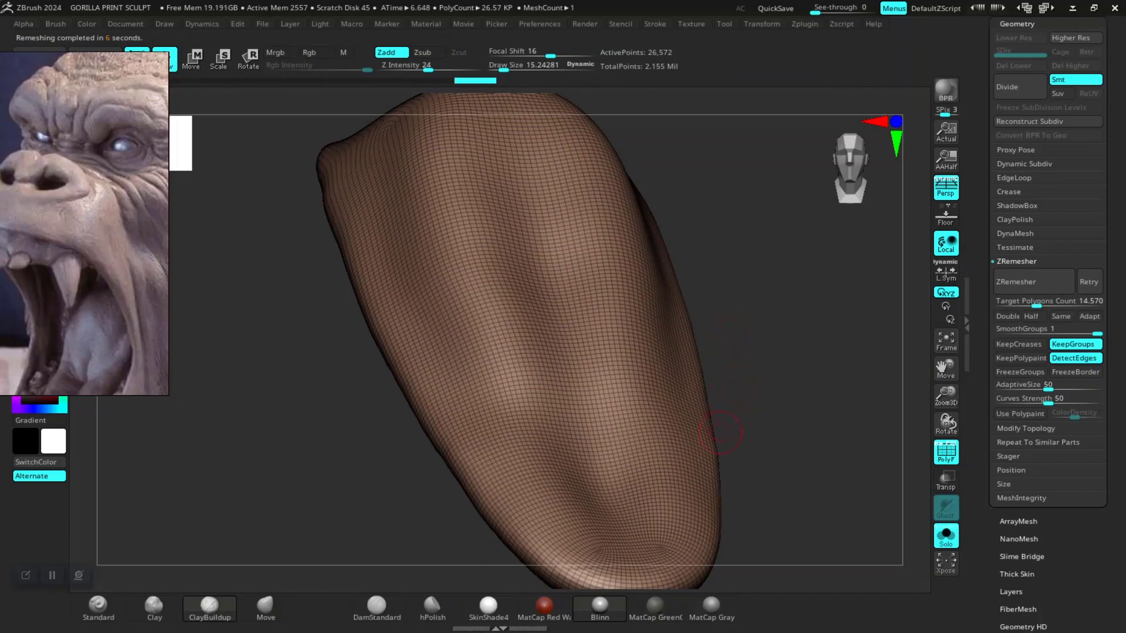
# - Orbit and frame the remeshed tongue to check its even quad grid
pyautogui.moveTo(798, 417)
pyautogui.mouseDown()
pyautogui.moveTo(758, 319)
pyautogui.moveTo(611, 456)
pyautogui.mouseUp()
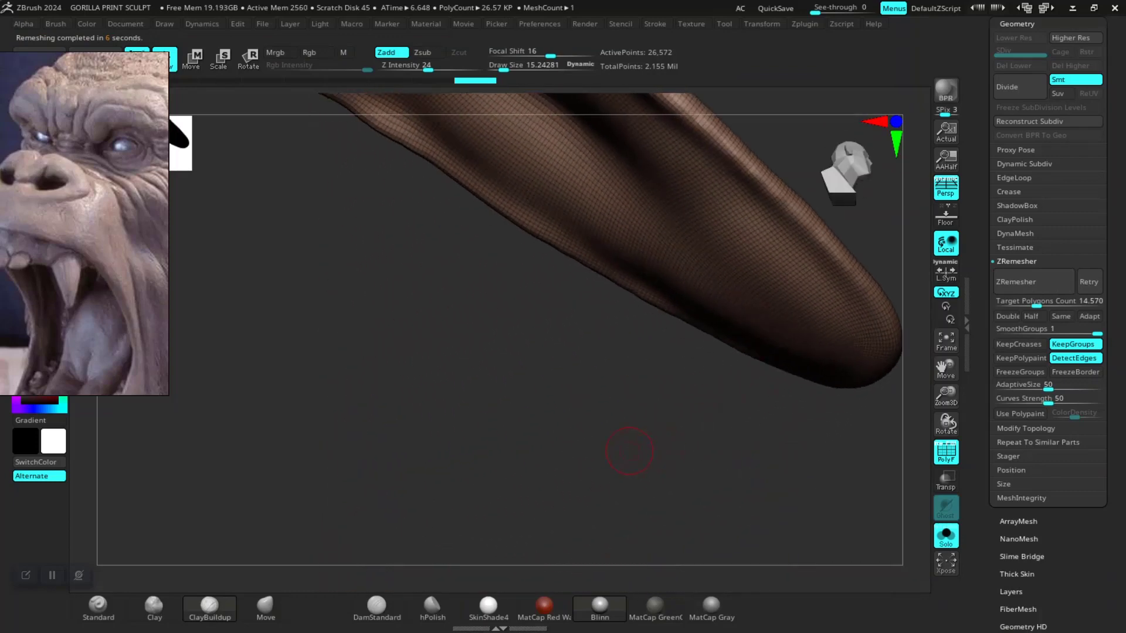
pyautogui.keyDown('alt'); pyautogui.moveTo(435, 490); pyautogui.dragTo(489, 607); pyautogui.keyUp('alt')
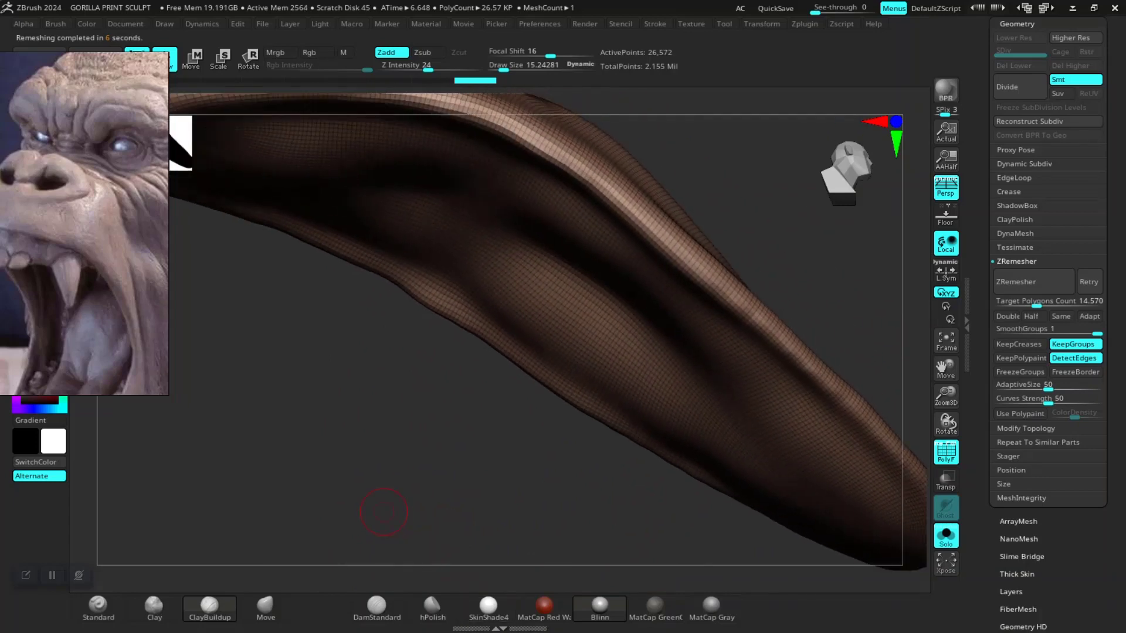
pyautogui.moveTo(384, 512); pyautogui.dragTo(392, 516)
pyautogui.moveTo(373, 198); pyautogui.dragTo(714, 475)
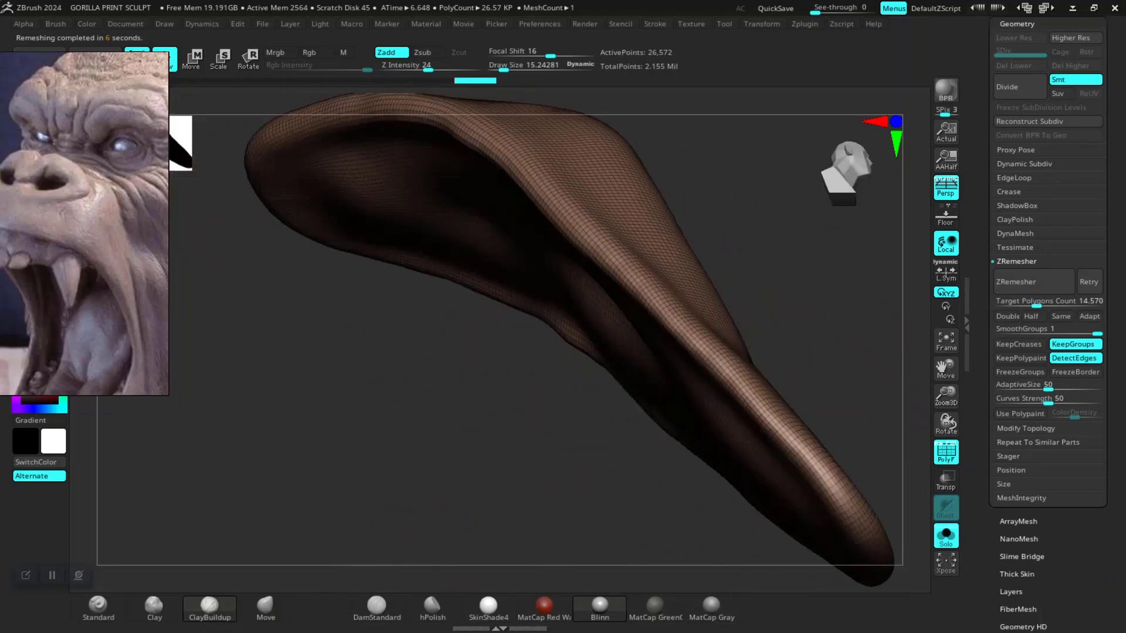
pyautogui.press('f')
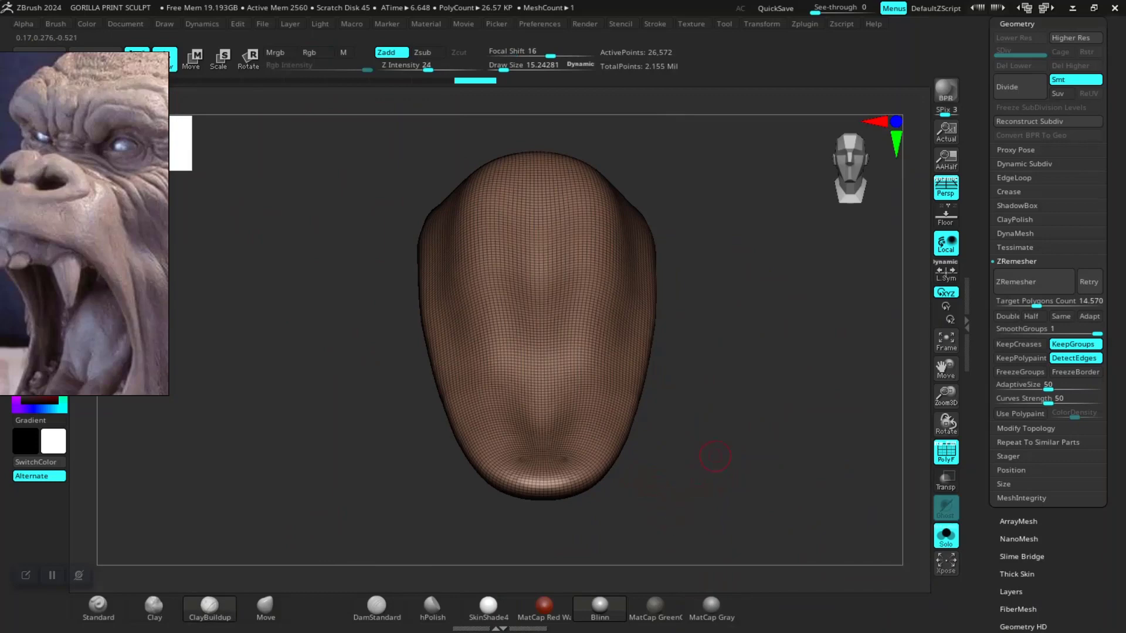
# - Turn off Solo and PolyFrame, then orbit the full bust to view the tongue in the mouth
pyautogui.click(945, 535)
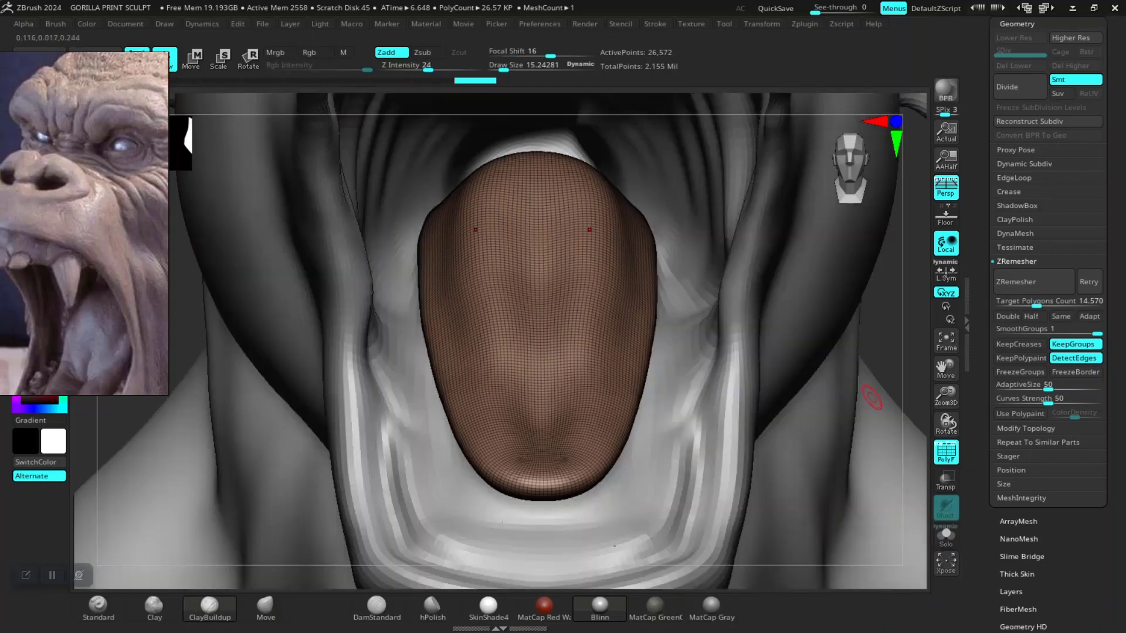
pyautogui.moveTo(900, 364)
pyautogui.keyDown('alt'); pyautogui.mouseDown()
pyautogui.moveTo(879, 410)
pyautogui.moveTo(733, 352)
pyautogui.moveTo(749, 423)
pyautogui.moveTo(768, 438)
pyautogui.moveTo(750, 434)
pyautogui.mouseUp(); pyautogui.keyUp('alt')
pyautogui.hotkey('shift', 'f')
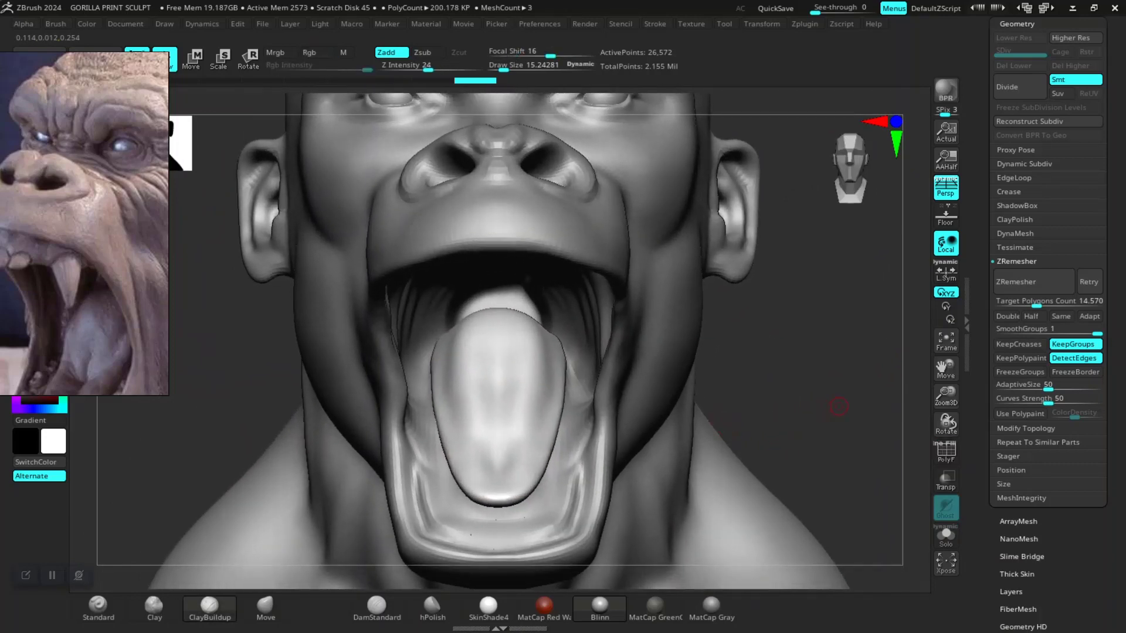
pyautogui.moveTo(838, 405); pyautogui.dragTo(450, 380)
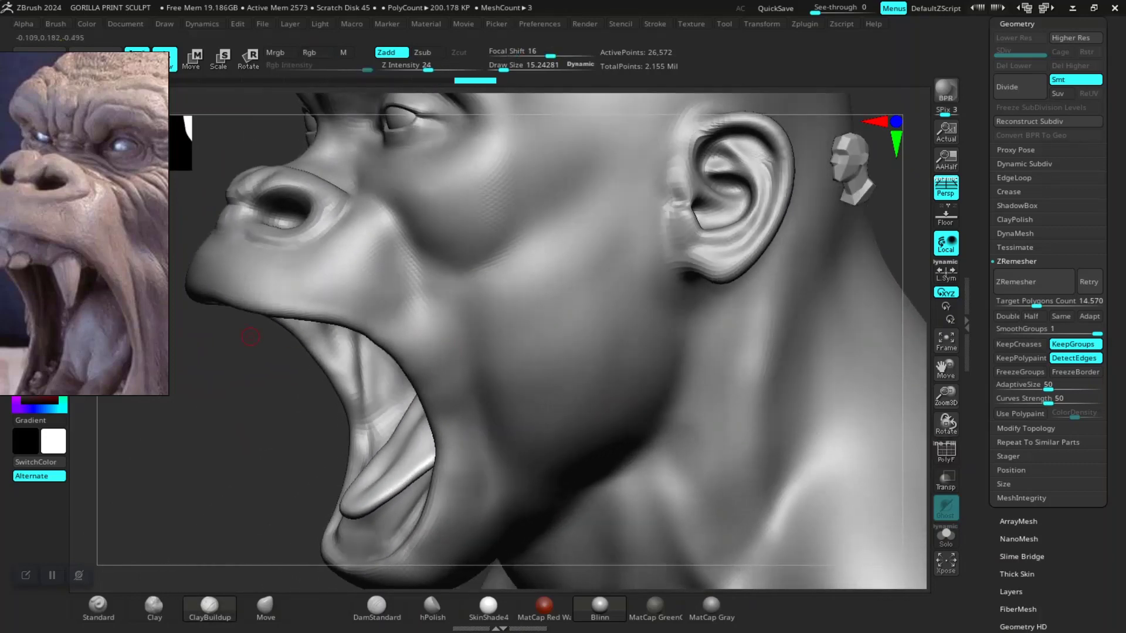
pyautogui.moveTo(250, 336); pyautogui.dragTo(614, 431)
pyautogui.moveTo(788, 426)
pyautogui.mouseDown()
pyautogui.moveTo(794, 403)
pyautogui.moveTo(650, 362)
pyautogui.mouseUp()
pyautogui.moveTo(782, 416); pyautogui.dragTo(535, 431)
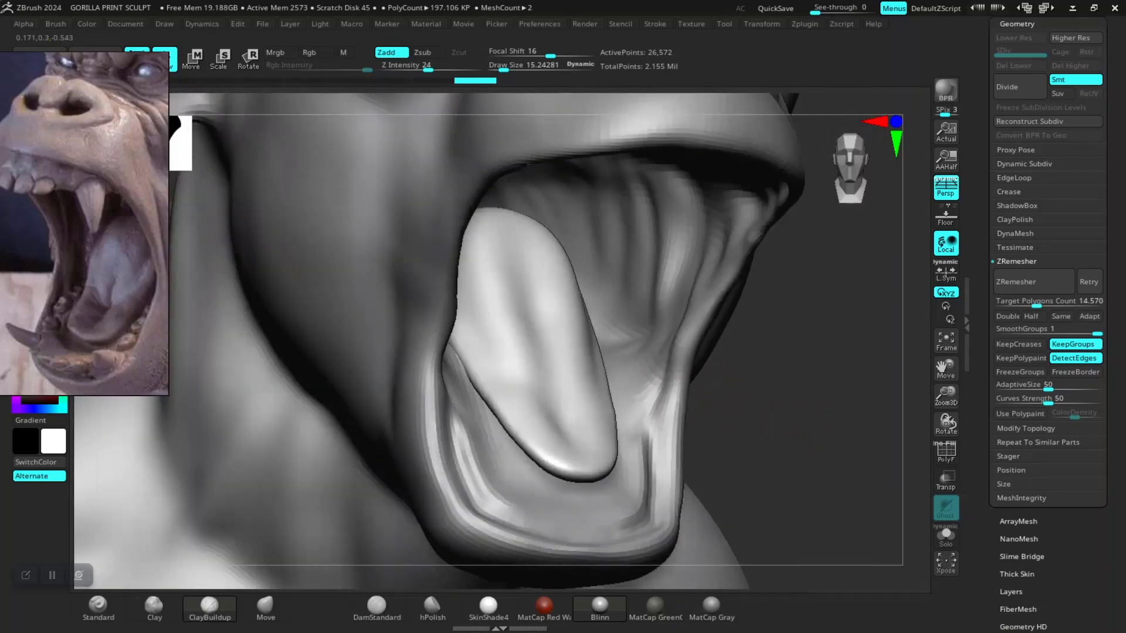
pyautogui.press('space')
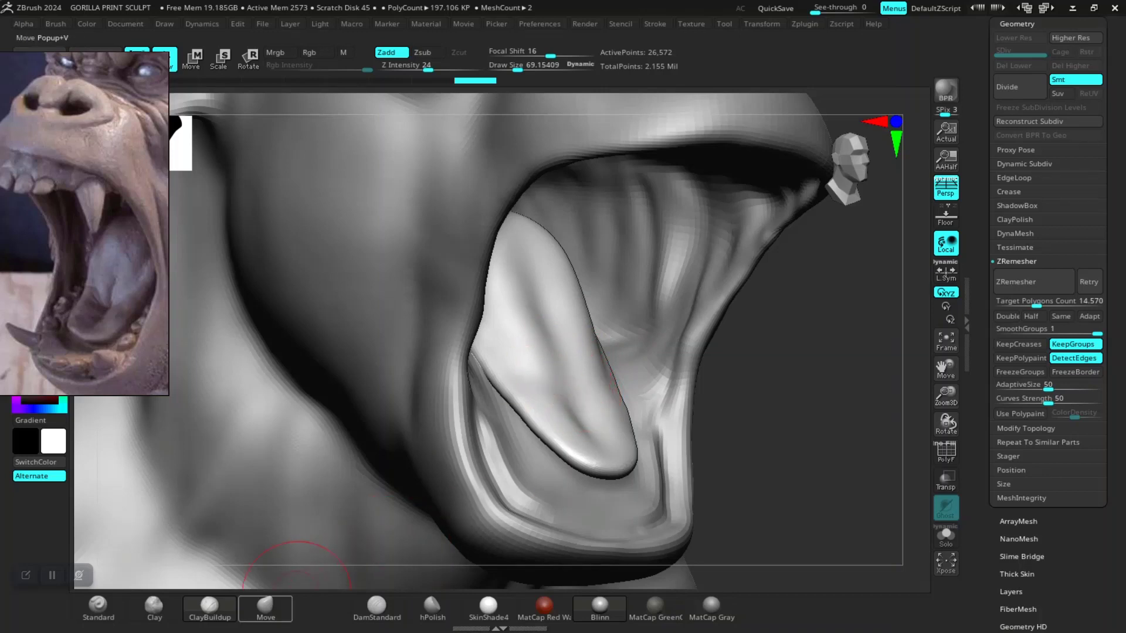
# - Nudge the tongue's shape with the Move brush and review it from the front
pyautogui.click(275, 607)
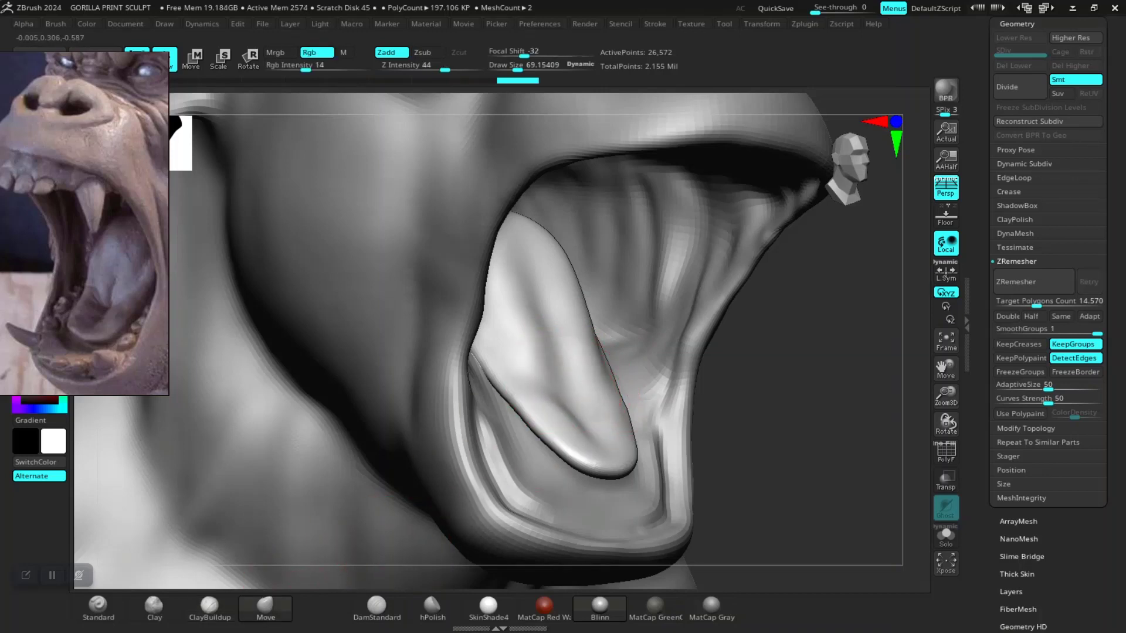
pyautogui.moveTo(565, 390); pyautogui.dragTo(570, 405)
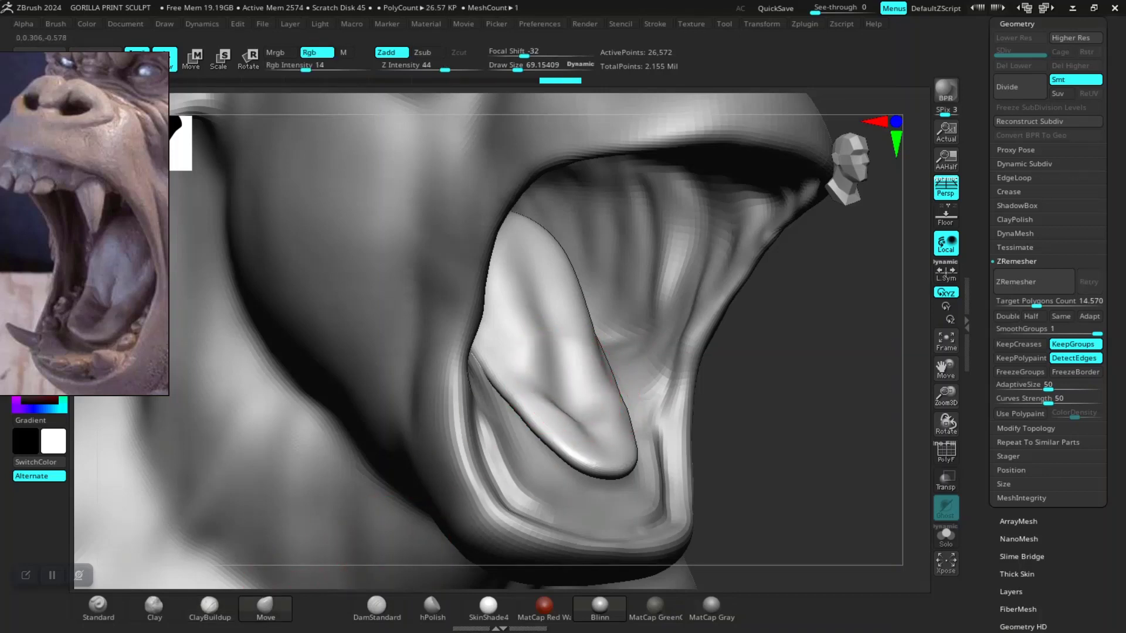
pyautogui.keyDown('ctrl'); pyautogui.moveTo(786, 484); pyautogui.dragTo(340, 410, button='right'); pyautogui.keyUp('ctrl')
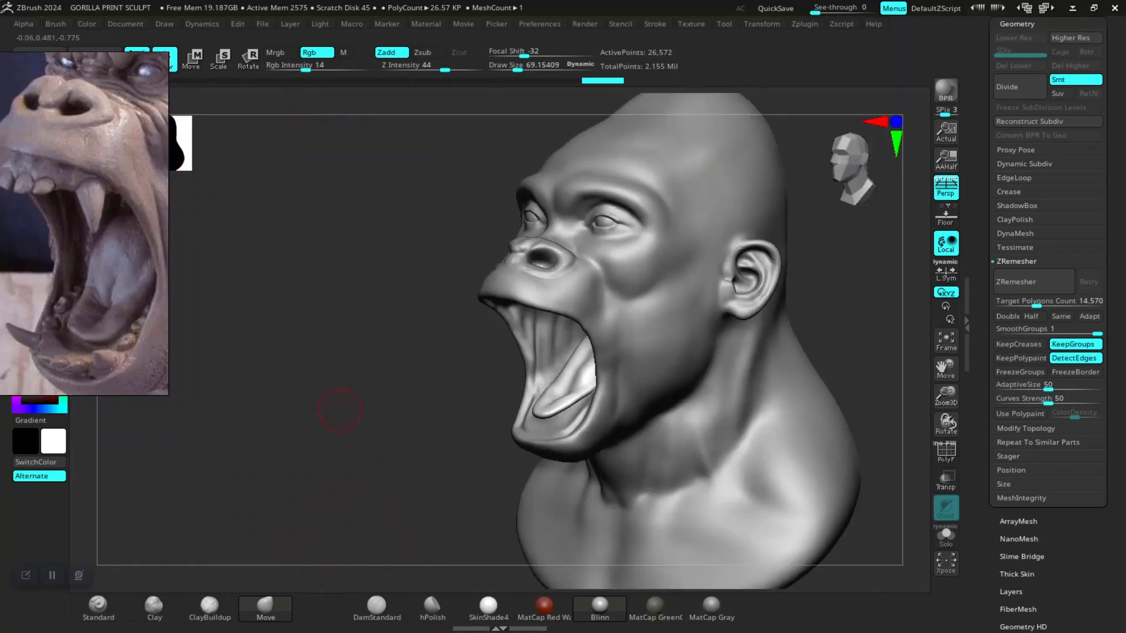
pyautogui.keyDown('shift'); pyautogui.moveTo(340, 411); pyautogui.dragTo(447, 460); pyautogui.keyUp('shift')
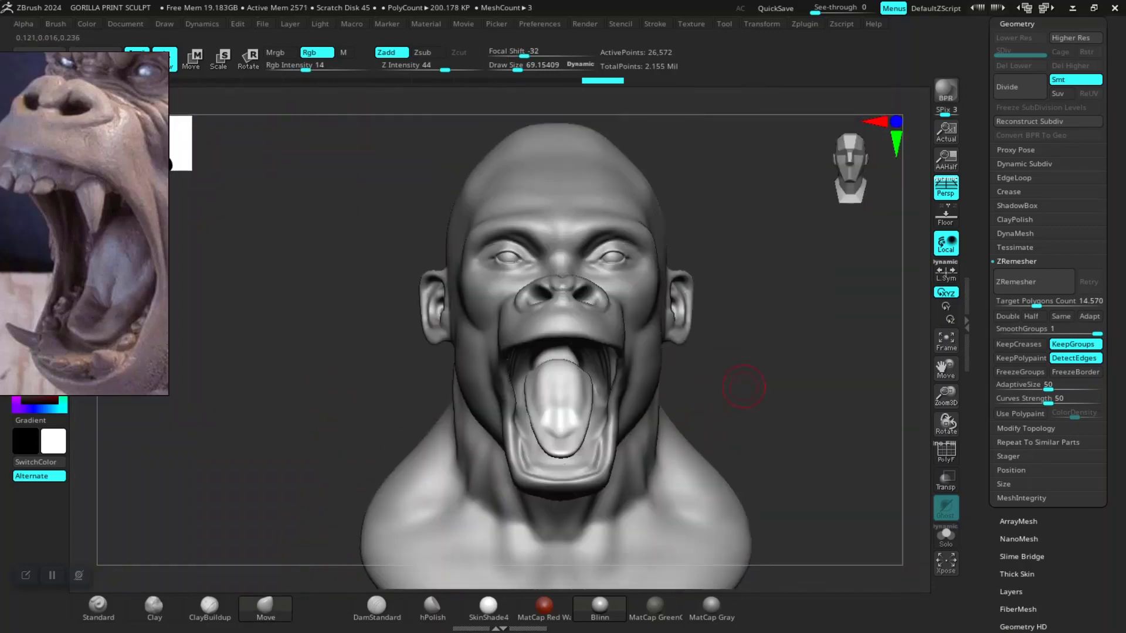
pyautogui.moveTo(749, 392)
pyautogui.keyDown('ctrl'); pyautogui.mouseDown(button='right')
pyautogui.moveTo(749, 305)
pyautogui.moveTo(802, 438)
pyautogui.mouseUp(button='right'); pyautogui.keyUp('ctrl')
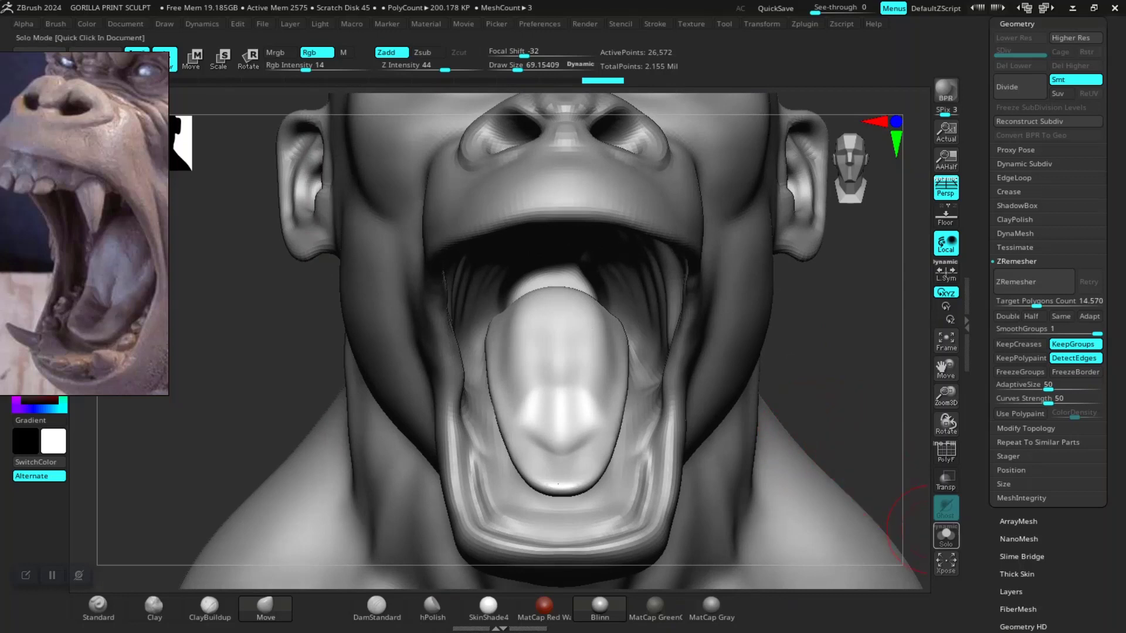
# - Solo the tongue, add a second subdivision level with Ctrl+D, and smooth its surface
pyautogui.click(946, 535)
pyautogui.moveTo(938, 499)
pyautogui.keyDown('ctrl'); pyautogui.mouseDown(button='right')
pyautogui.moveTo(962, 390)
pyautogui.moveTo(759, 404)
pyautogui.mouseUp(button='right'); pyautogui.keyUp('ctrl')
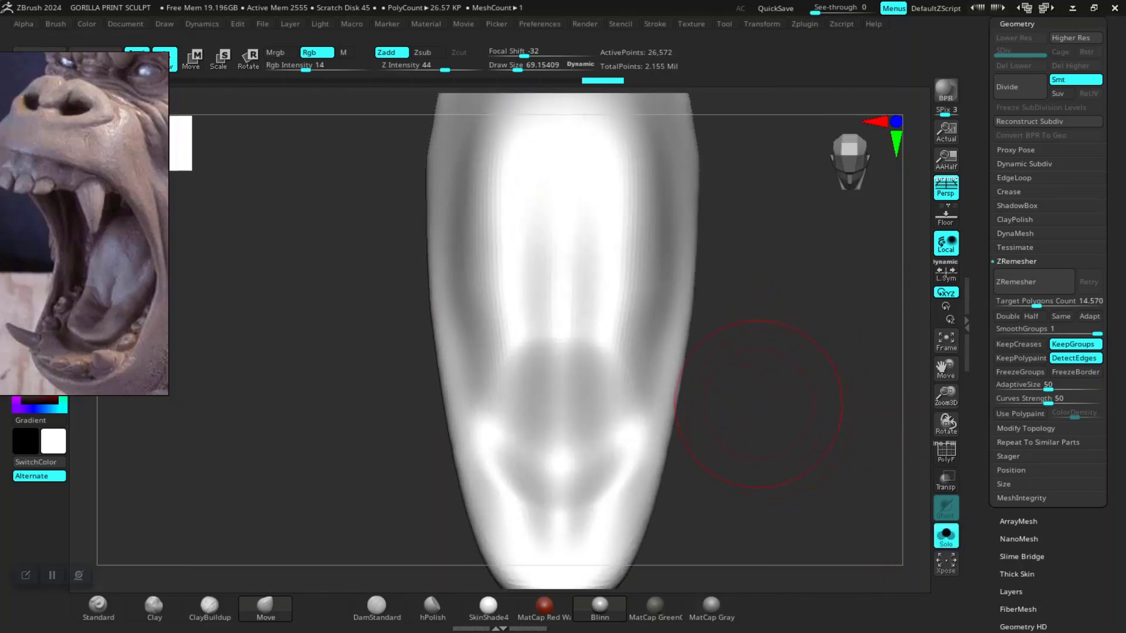
pyautogui.moveTo(666, 415); pyautogui.dragTo(551, 425, button='right')
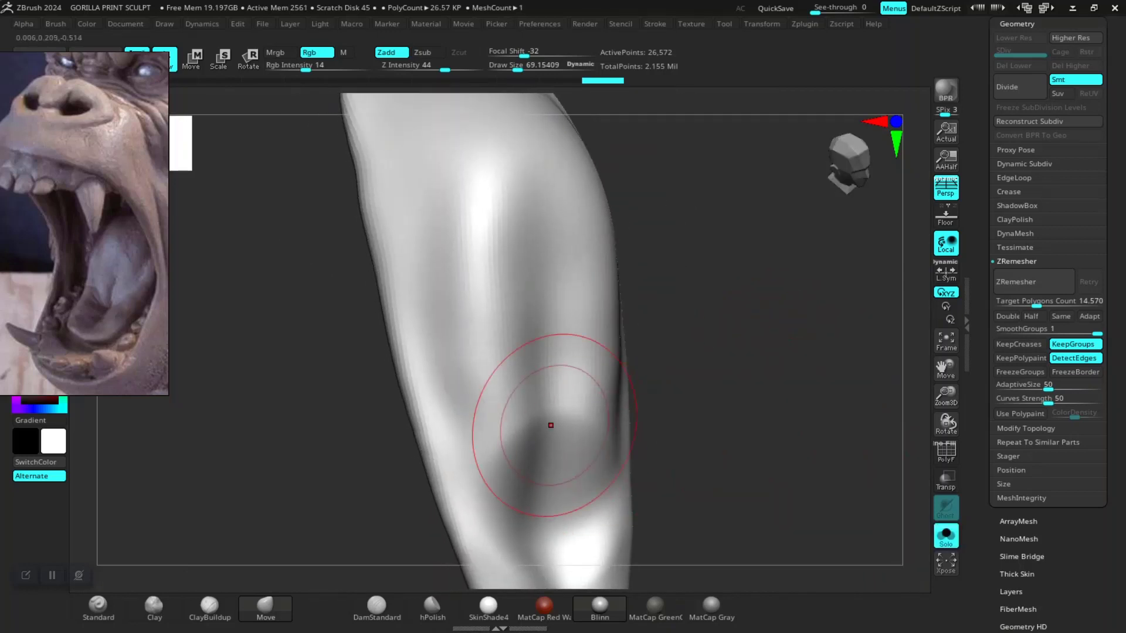
pyautogui.hotkey('ctrl', 'd')
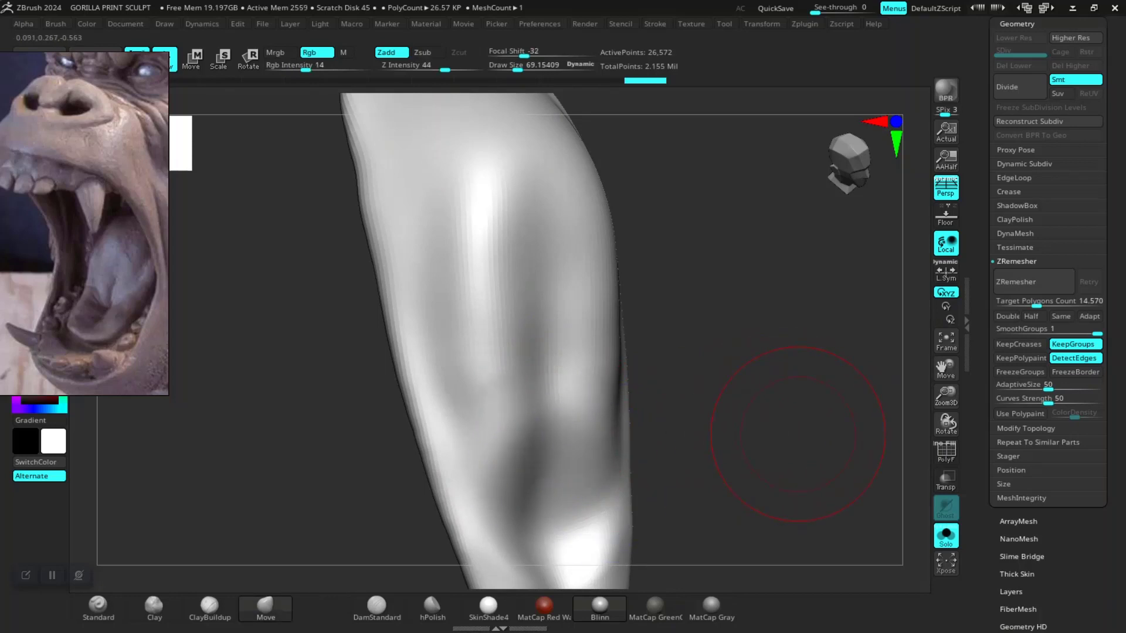
pyautogui.moveTo(769, 431); pyautogui.dragTo(604, 440, button='right')
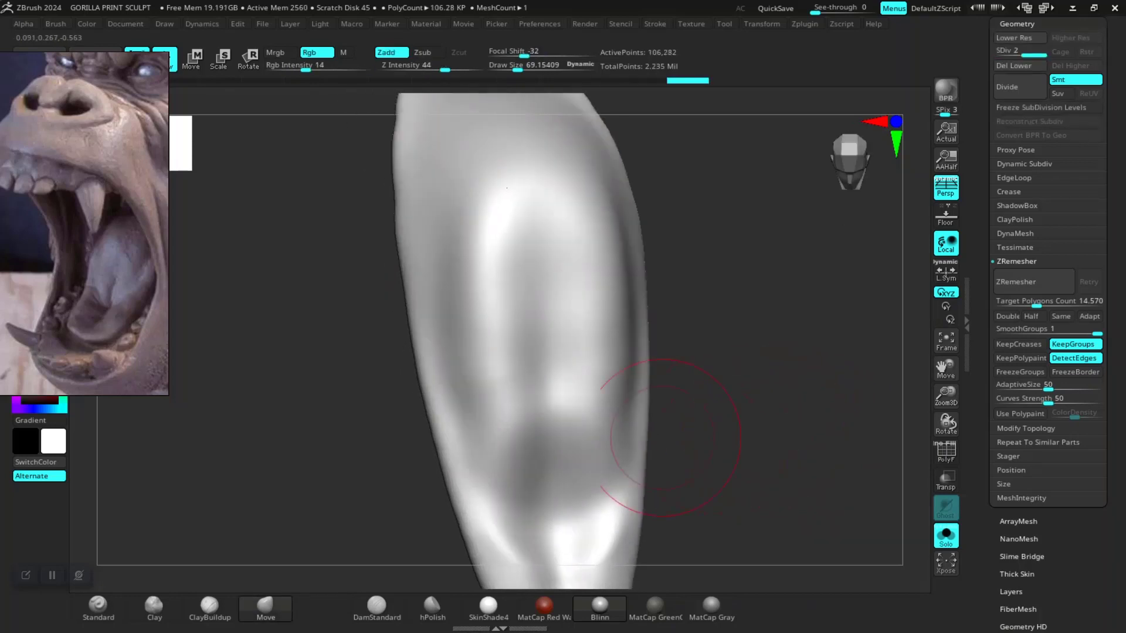
pyautogui.moveTo(213, 326); pyautogui.dragTo(414, 327, button='right')
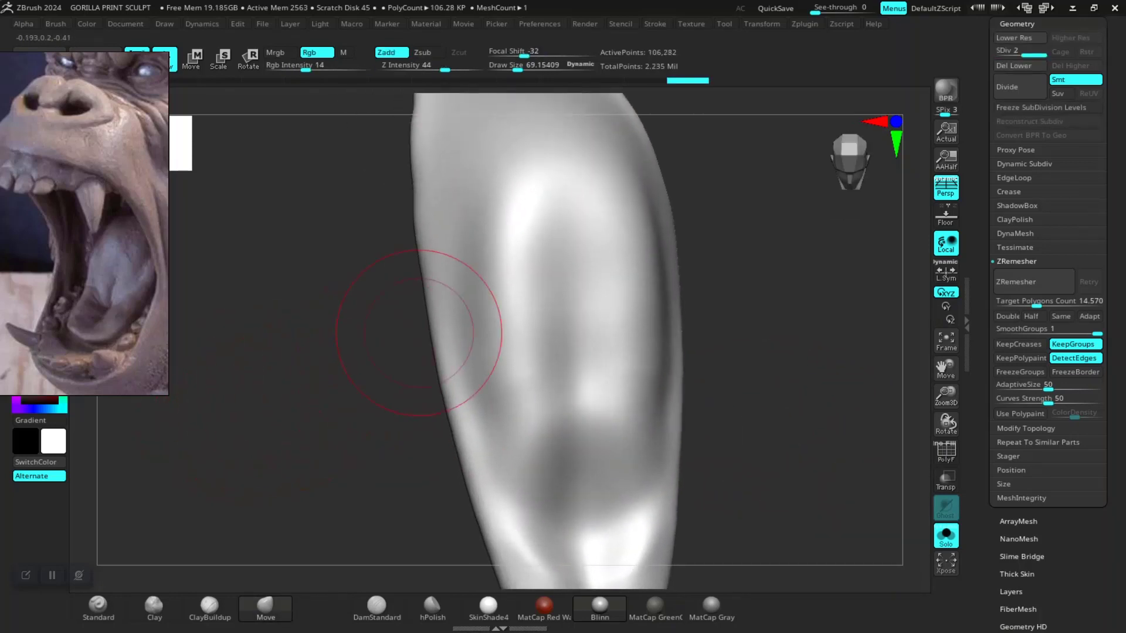
pyautogui.keyDown('shift'); pyautogui.moveTo(484, 314); pyautogui.dragTo(410, 443); pyautogui.keyUp('shift')
# - Build raised forms on the lower tongue with the Standard brush at draw size about 94
pyautogui.click(98, 606)
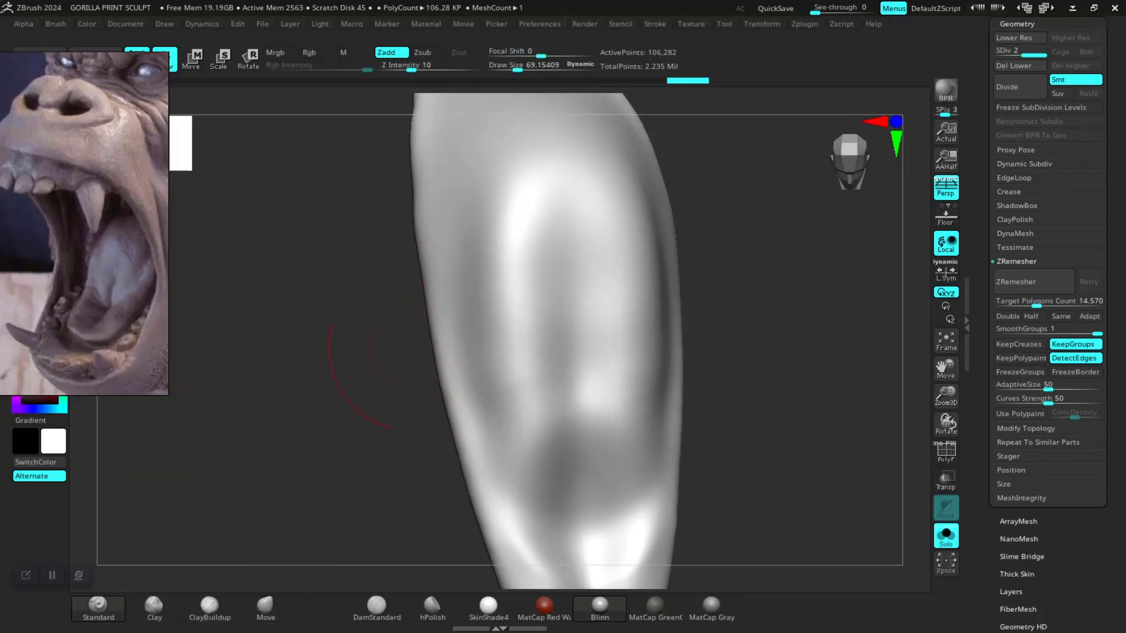
pyautogui.moveTo(696, 359); pyautogui.dragTo(510, 365)
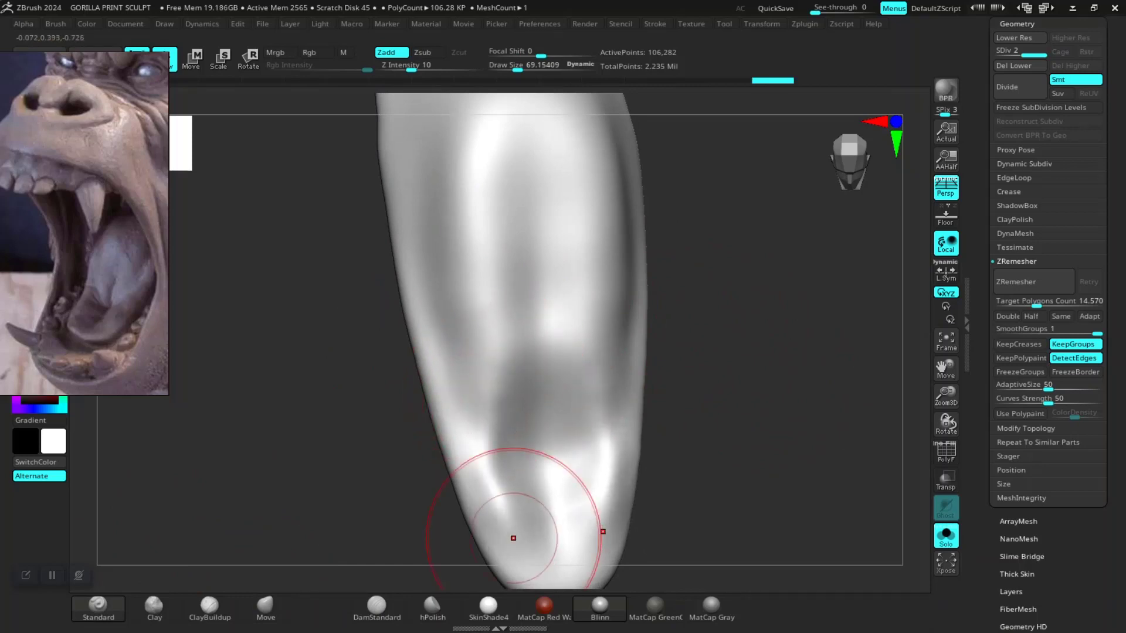
pyautogui.moveTo(678, 515); pyautogui.dragTo(596, 456)
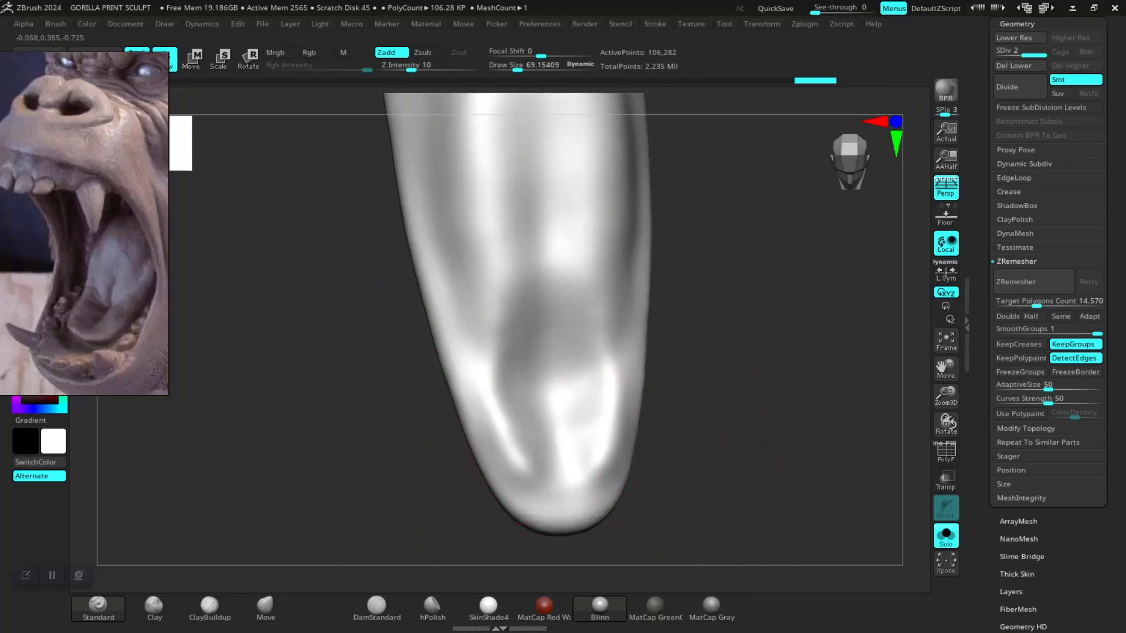
pyautogui.moveTo(650, 410); pyautogui.dragTo(679, 465)
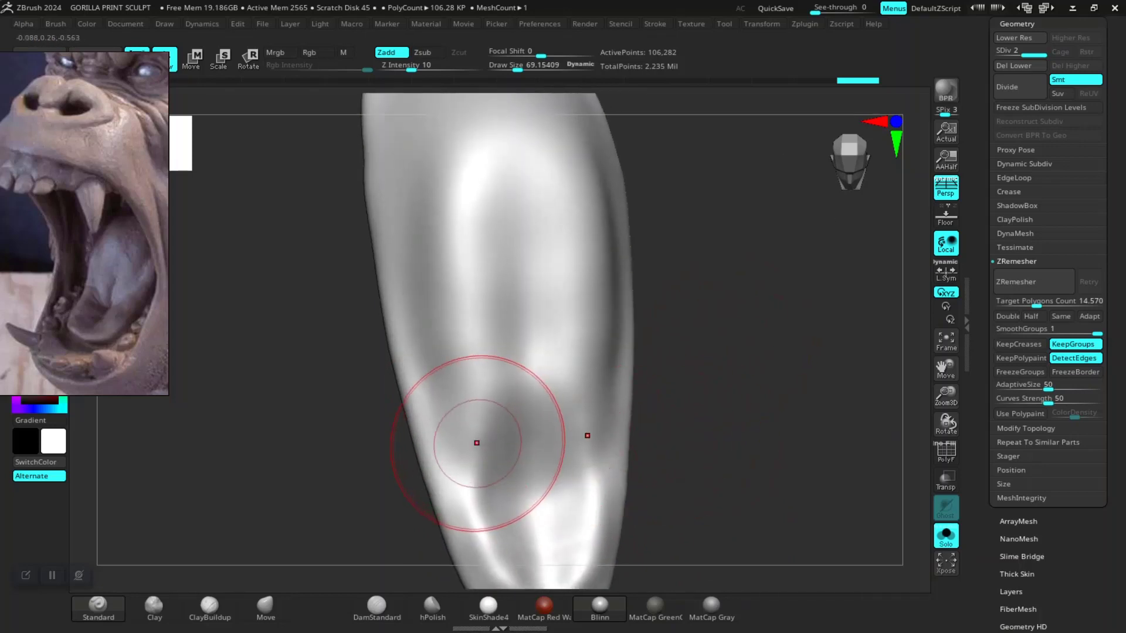
pyautogui.moveTo(477, 443); pyautogui.dragTo(506, 456)
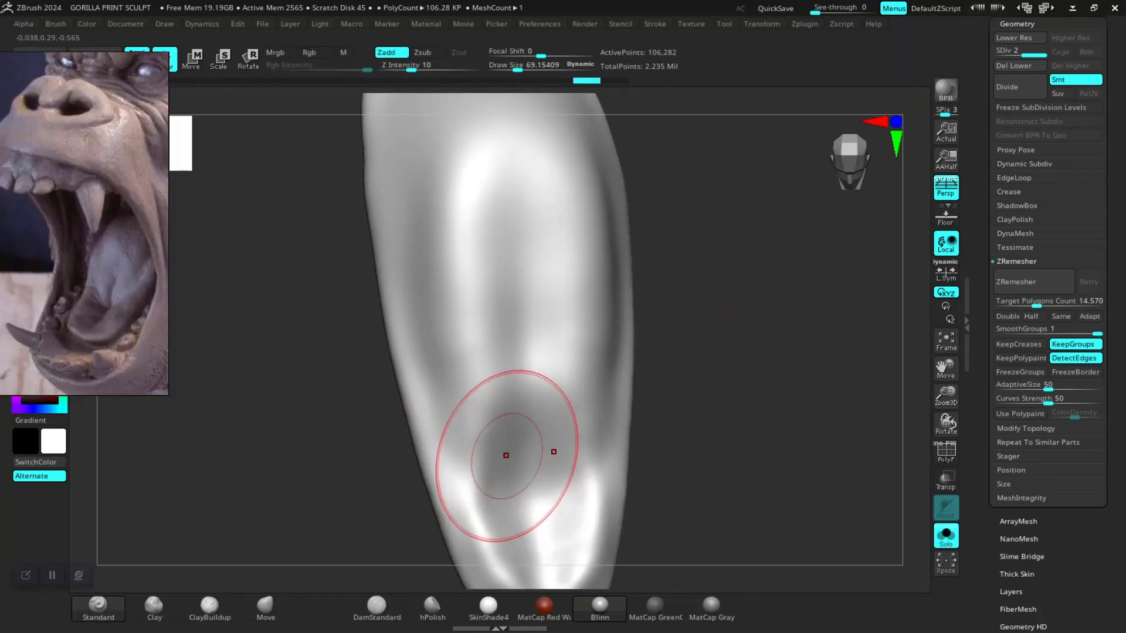
pyautogui.moveTo(460, 299)
pyautogui.mouseDown()
pyautogui.moveTo(502, 390)
pyautogui.moveTo(469, 352)
pyautogui.mouseUp()
pyautogui.moveTo(465, 307); pyautogui.dragTo(475, 310)
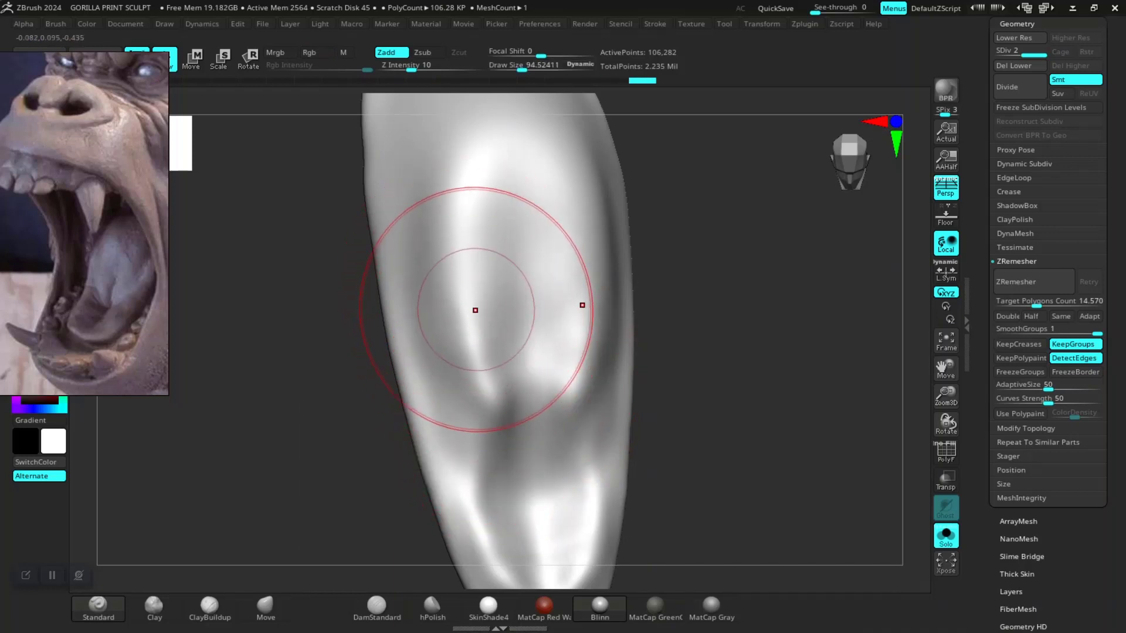
# - Soften and reshape the raised tongue area, then step down to SDiv 1
pyautogui.moveTo(714, 307); pyautogui.dragTo(548, 390)
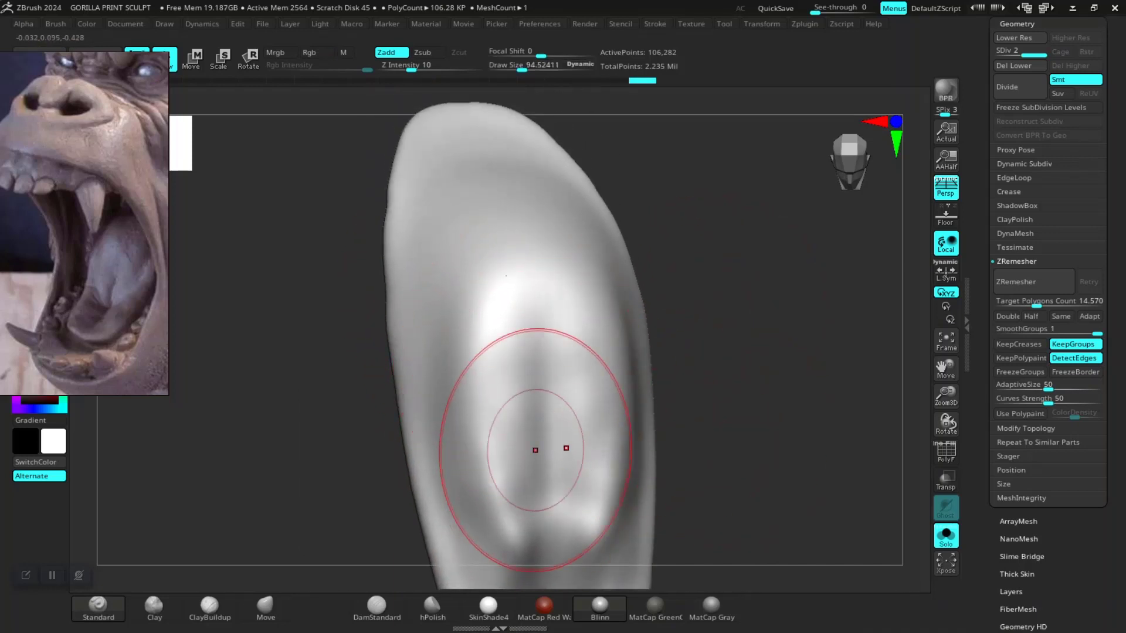
pyautogui.keyDown('alt'); pyautogui.moveTo(729, 327); pyautogui.dragTo(730, 355); pyautogui.keyUp('alt')
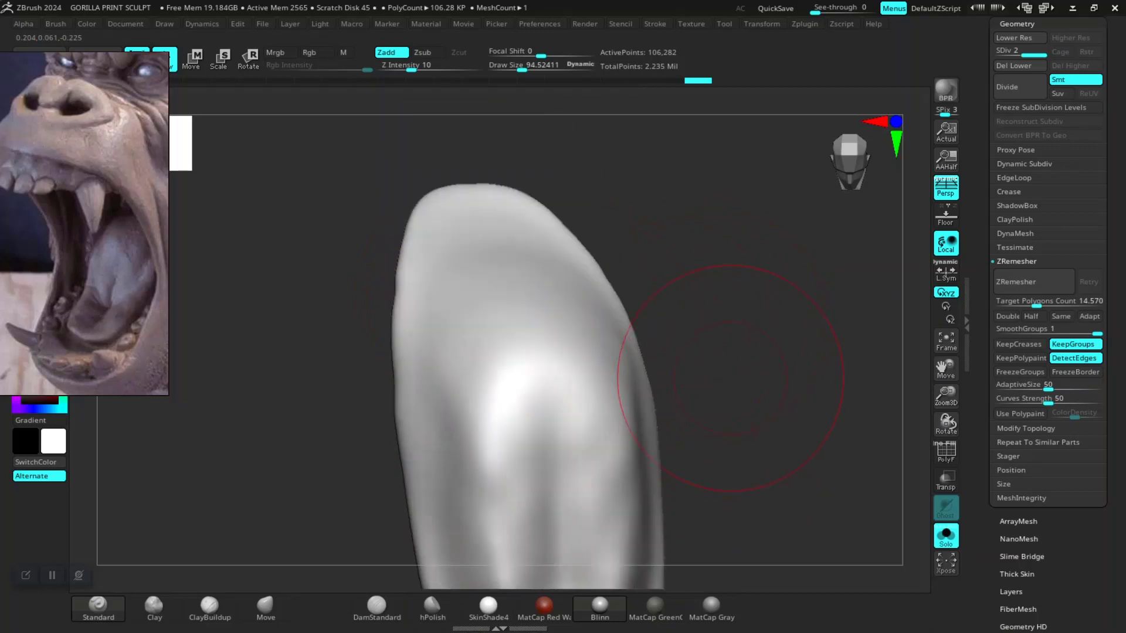
pyautogui.moveTo(516, 377); pyautogui.dragTo(505, 329)
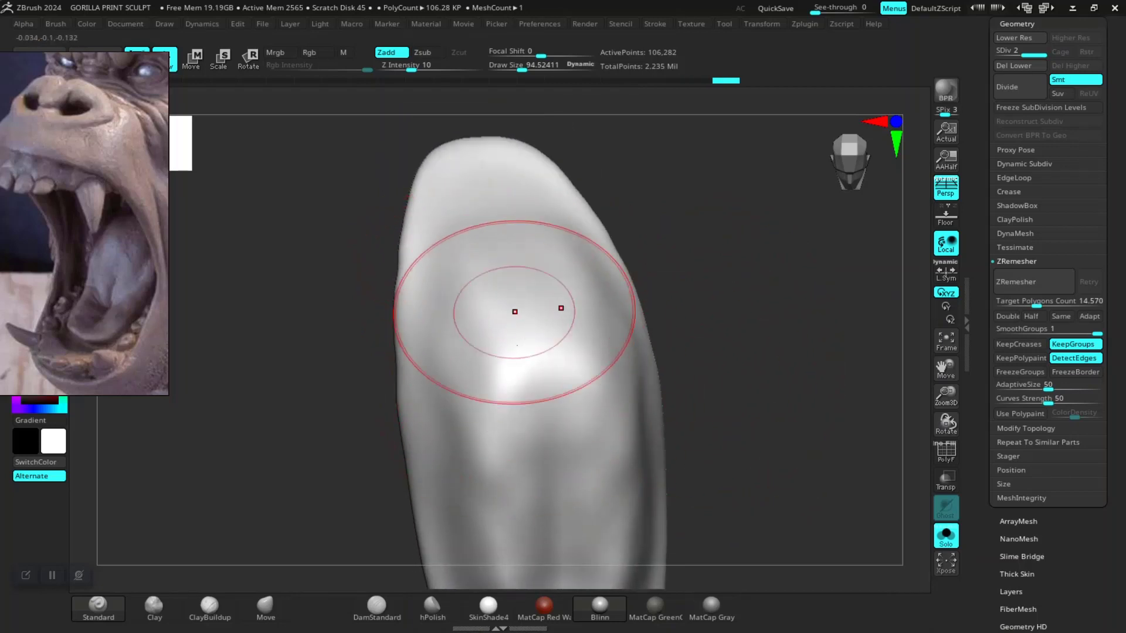
pyautogui.moveTo(524, 266)
pyautogui.mouseDown()
pyautogui.moveTo(487, 328)
pyautogui.moveTo(498, 252)
pyautogui.mouseUp()
pyautogui.moveTo(604, 414)
pyautogui.mouseDown()
pyautogui.moveTo(704, 328)
pyautogui.moveTo(553, 410)
pyautogui.moveTo(541, 447)
pyautogui.mouseUp()
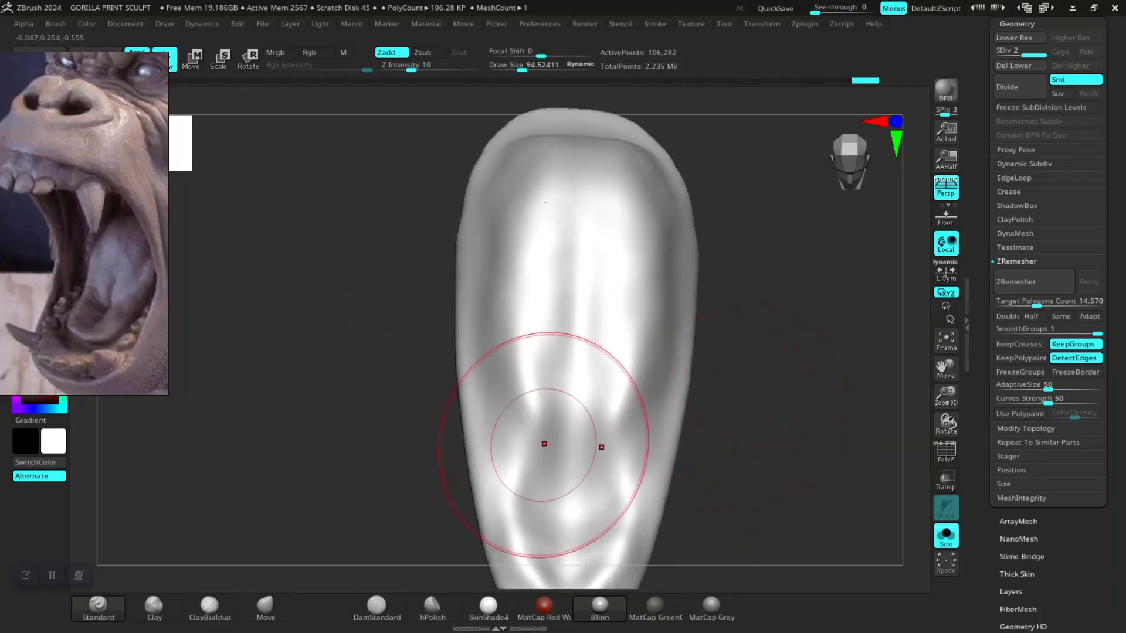
pyautogui.hotkey('shift', 'd')
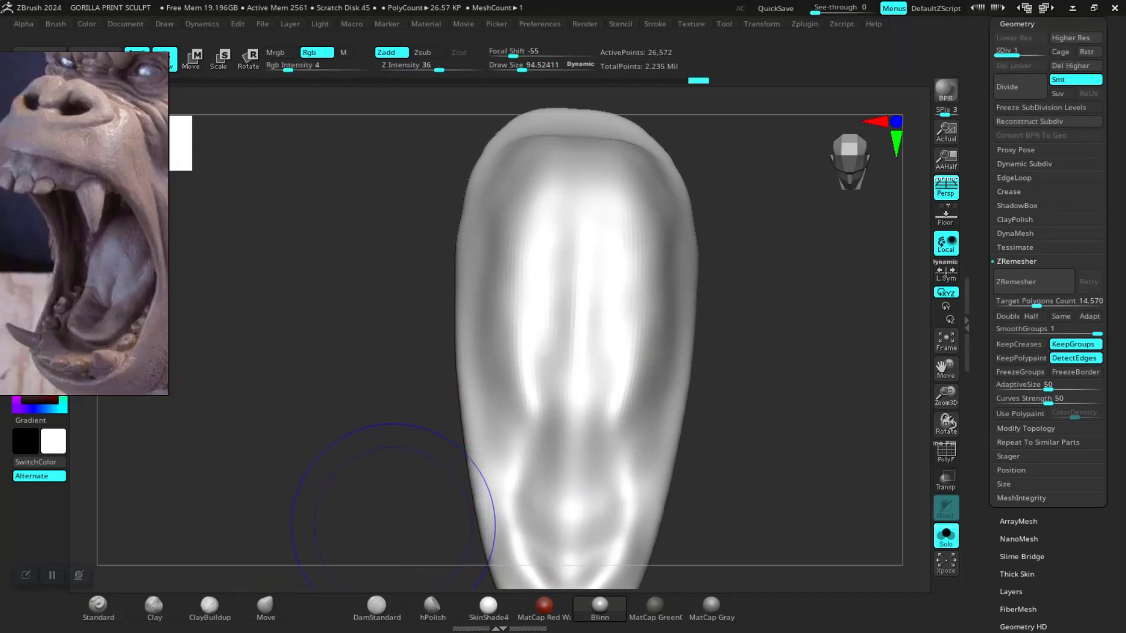
# - With DamStandard at draw size about 77, carve a short vertical groove into the tongue
pyautogui.click(376, 607)
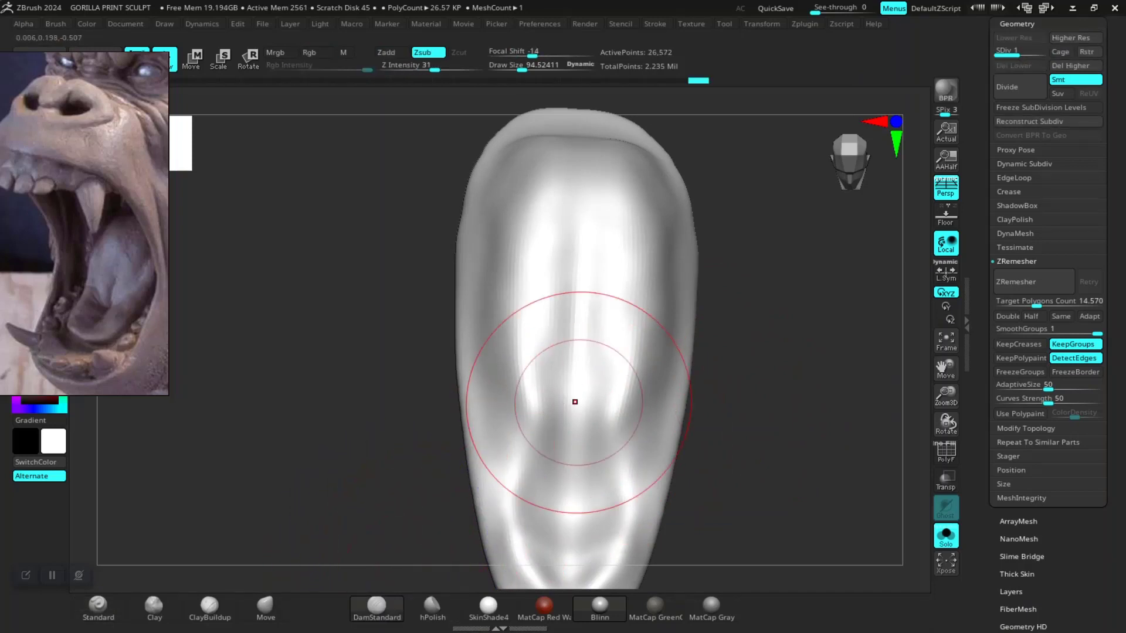
pyautogui.press('space')
pyautogui.moveTo(568, 405); pyautogui.dragTo(641, 428)
pyautogui.moveTo(641, 428)
pyautogui.mouseDown(button='right')
pyautogui.moveTo(677, 409)
pyautogui.moveTo(645, 387)
pyautogui.mouseUp(button='right')
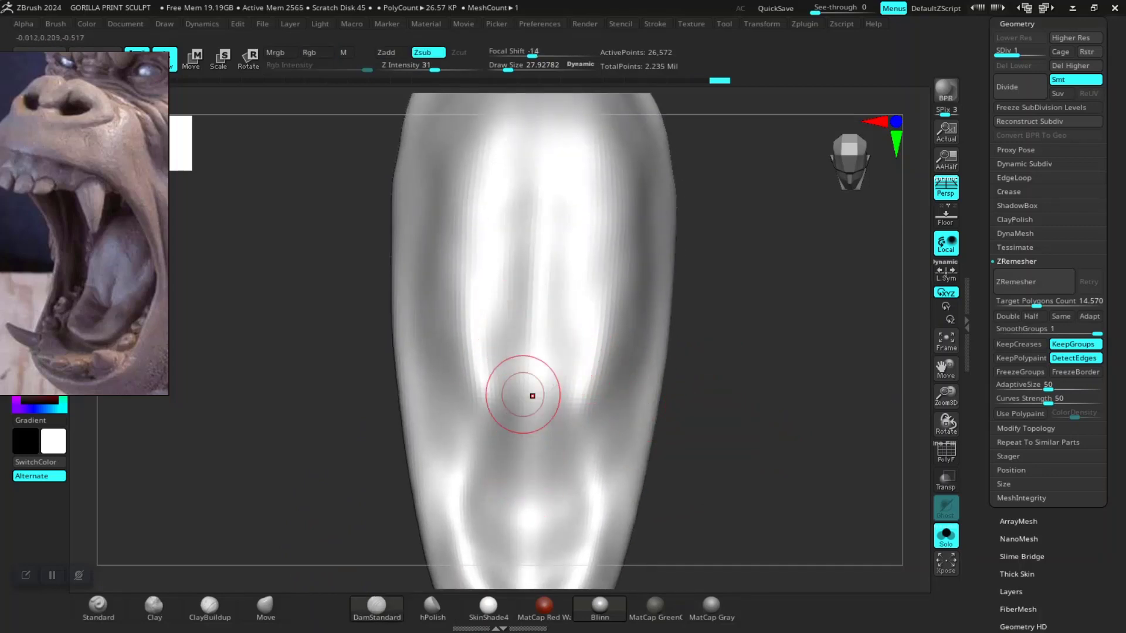
pyautogui.press('space')
pyautogui.moveTo(528, 387); pyautogui.dragTo(542, 387)
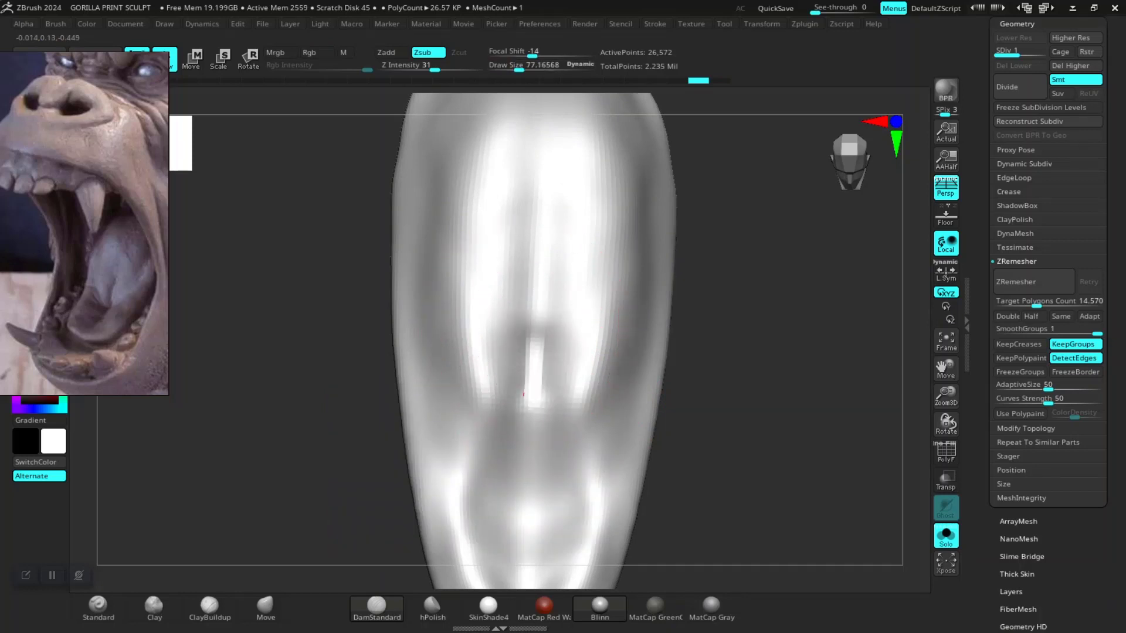
pyautogui.moveTo(528, 462); pyautogui.dragTo(533, 430)
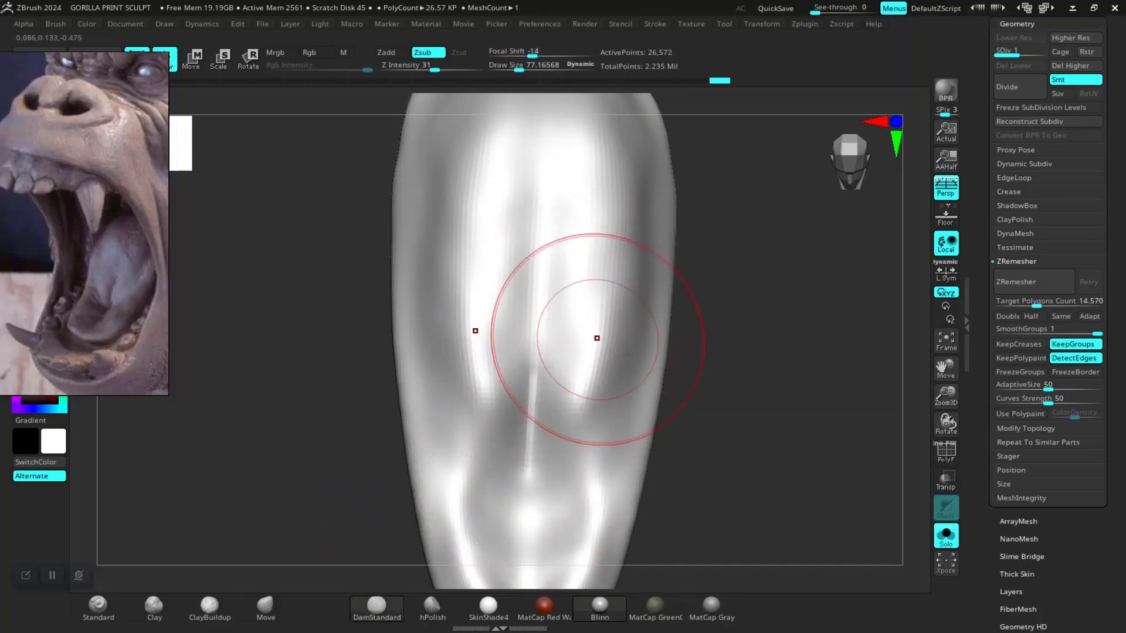
# - Smooth the dent on the tongue's left side and the diagonal stepped streak
pyautogui.moveTo(596, 334); pyautogui.dragTo(516, 415, button='right')
pyautogui.moveTo(475, 401)
pyautogui.keyDown('shift'); pyautogui.mouseDown()
pyautogui.moveTo(427, 271)
pyautogui.moveTo(430, 207)
pyautogui.mouseUp(); pyautogui.keyUp('shift')
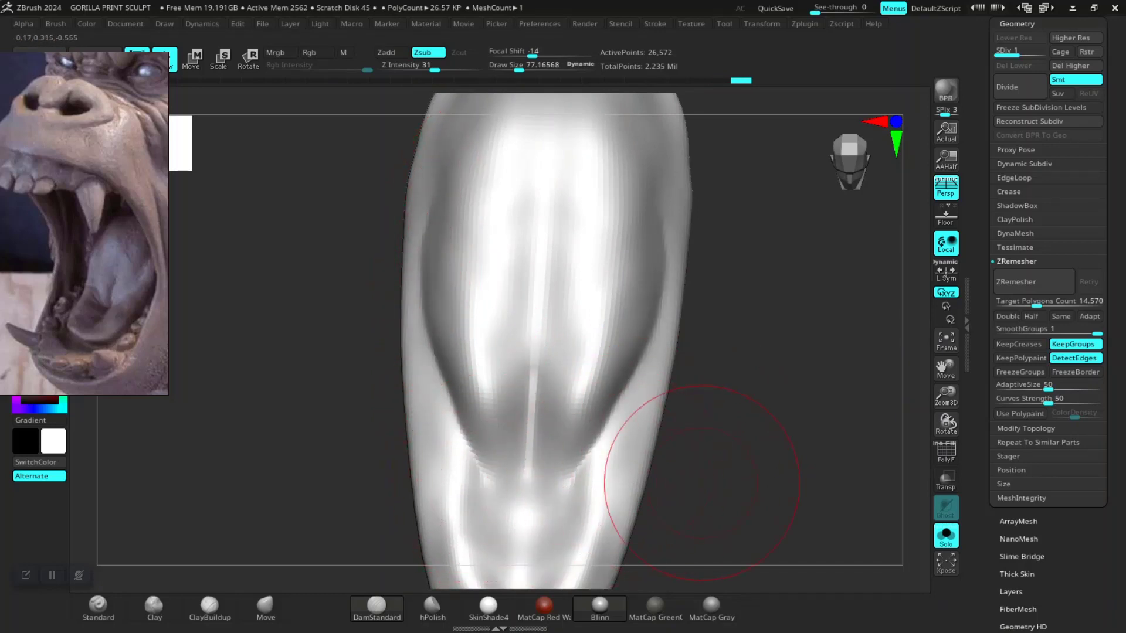
pyautogui.moveTo(678, 478)
pyautogui.mouseDown(button='right')
pyautogui.moveTo(670, 429)
pyautogui.moveTo(603, 440)
pyautogui.mouseUp(button='right')
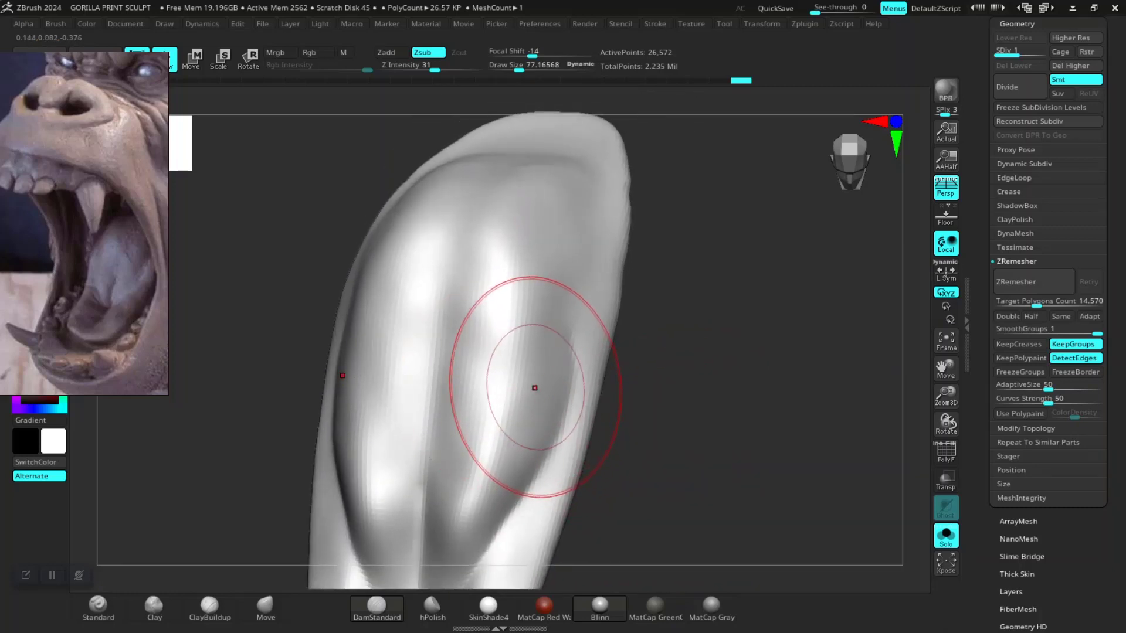
pyautogui.moveTo(497, 191); pyautogui.dragTo(675, 369, button='right')
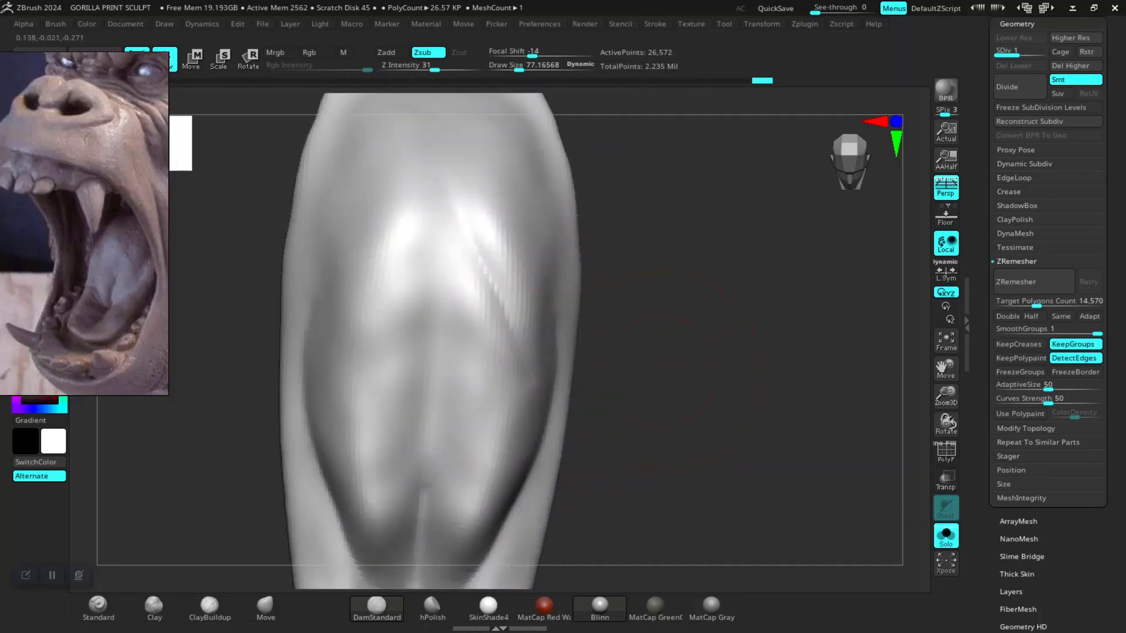
pyautogui.moveTo(527, 332)
pyautogui.keyDown('shift'); pyautogui.mouseDown()
pyautogui.moveTo(470, 247)
pyautogui.moveTo(457, 289)
pyautogui.mouseUp(); pyautogui.keyUp('shift')
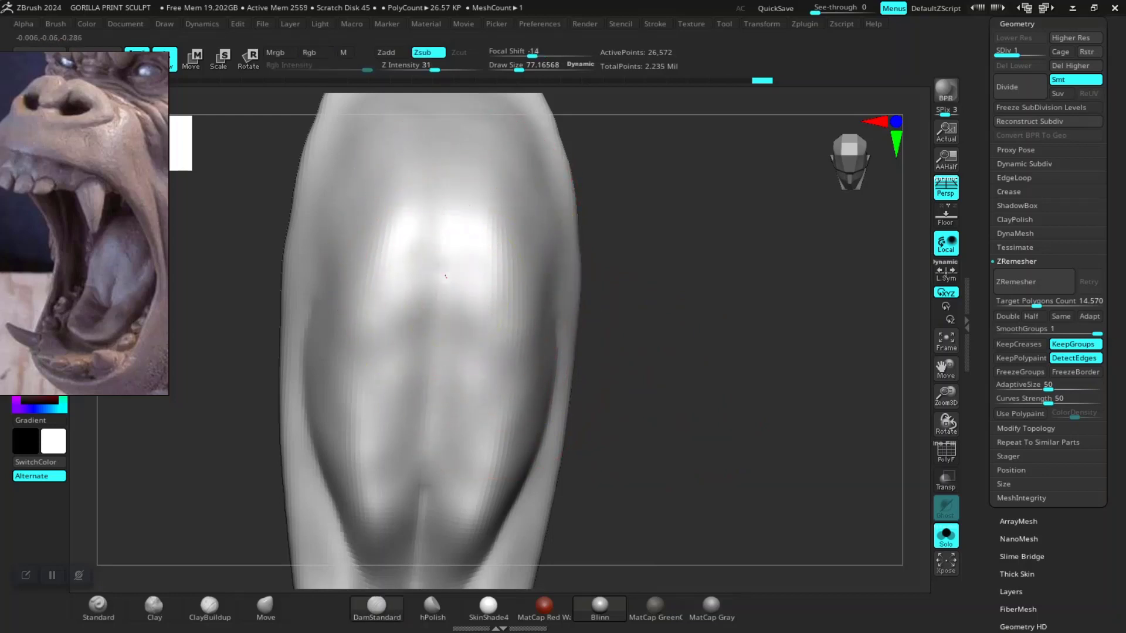
pyautogui.moveTo(520, 438); pyautogui.dragTo(535, 384, button='right')
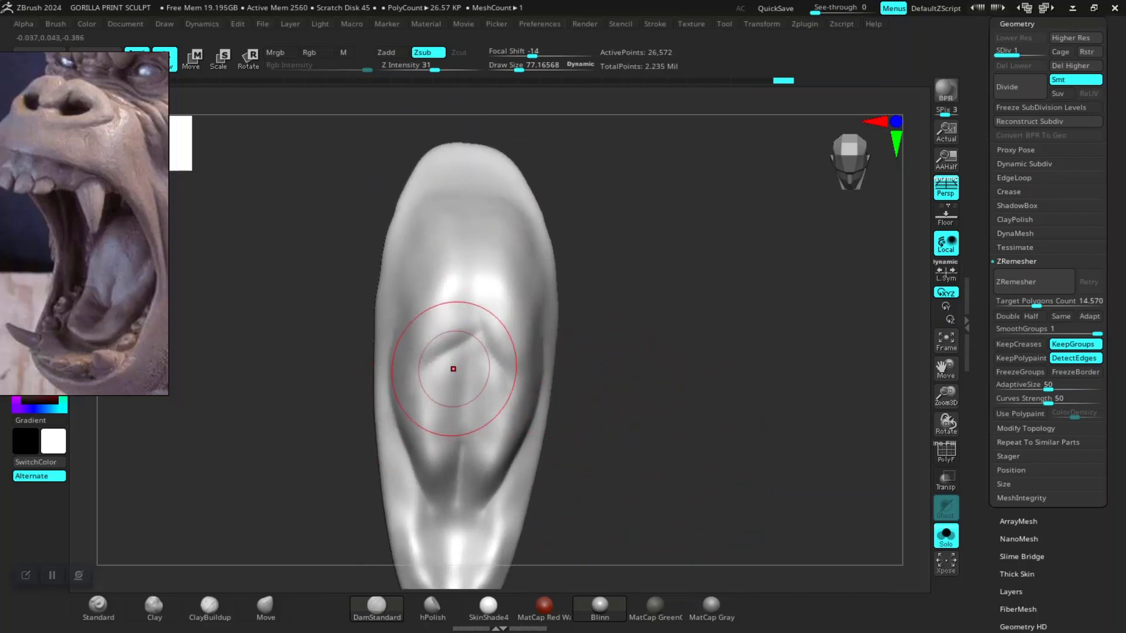
pyautogui.keyDown('alt'); pyautogui.moveTo(419, 419); pyautogui.dragTo(679, 477, button='right'); pyautogui.keyUp('alt')
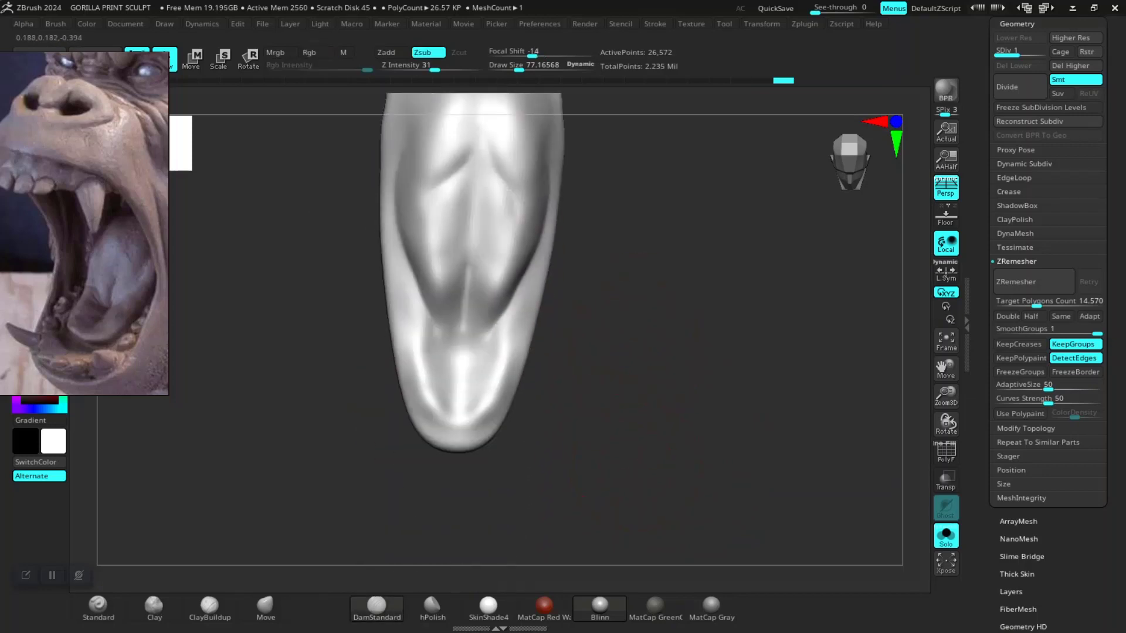
# - Shrink the brush and sculpt further forms across the tongue
pyautogui.rightClick(413, 391)
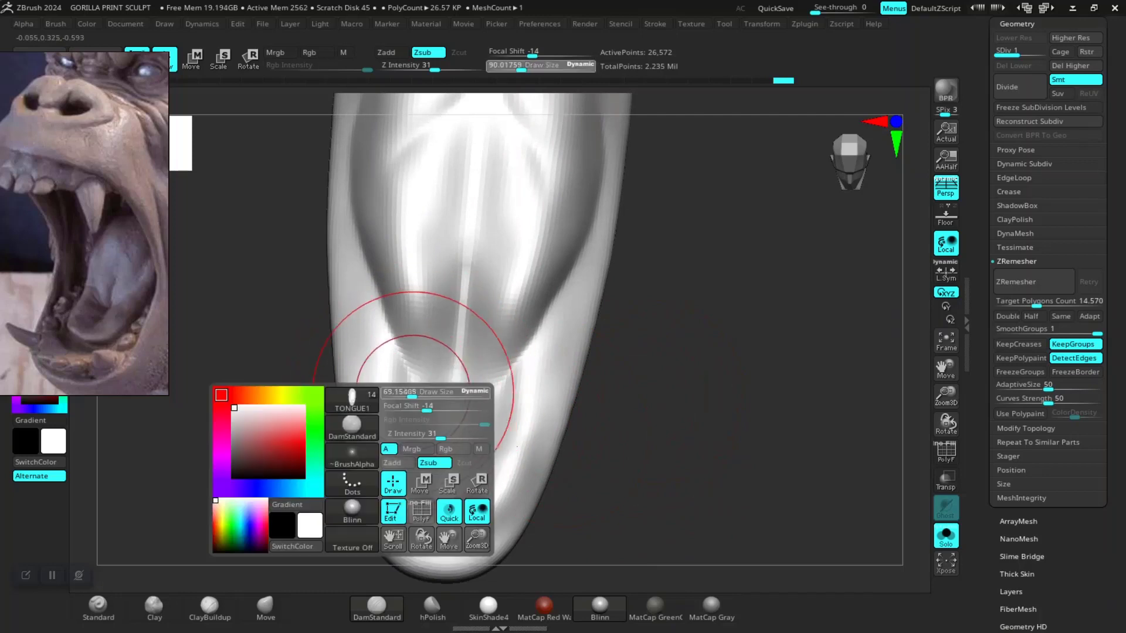
pyautogui.moveTo(407, 374); pyautogui.dragTo(551, 441, button='right')
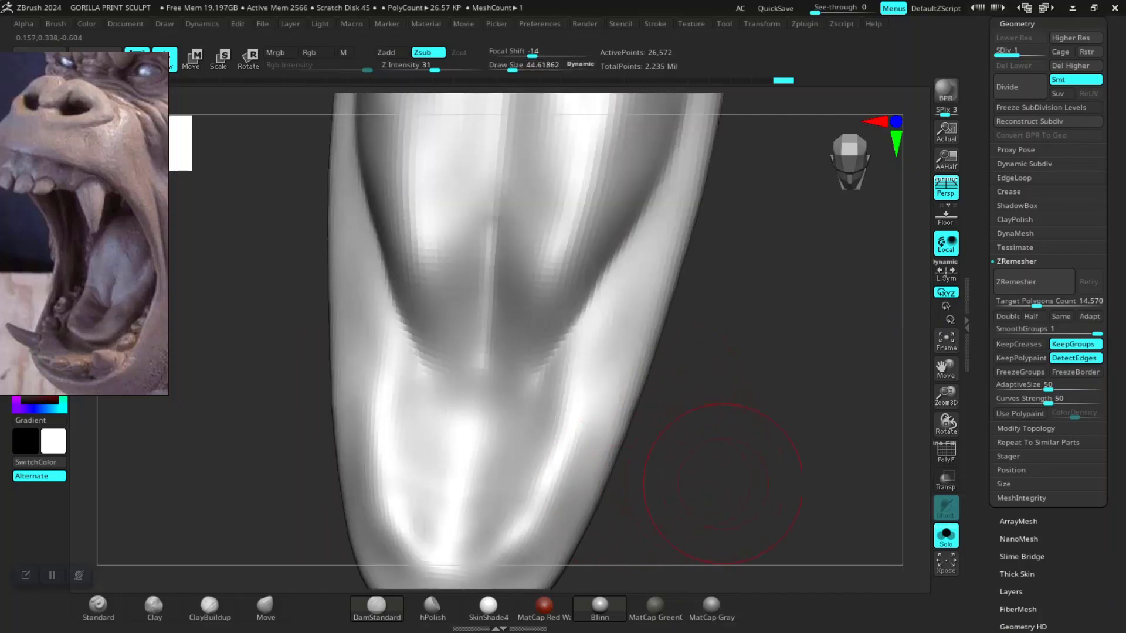
pyautogui.moveTo(376, 409)
pyautogui.mouseDown()
pyautogui.moveTo(417, 410)
pyautogui.moveTo(372, 334)
pyautogui.moveTo(420, 350)
pyautogui.moveTo(405, 331)
pyautogui.moveTo(603, 427)
pyautogui.mouseUp()
pyautogui.moveTo(603, 428)
pyautogui.mouseDown(button='right')
pyautogui.moveTo(714, 433)
pyautogui.moveTo(674, 465)
pyautogui.mouseUp(button='right')
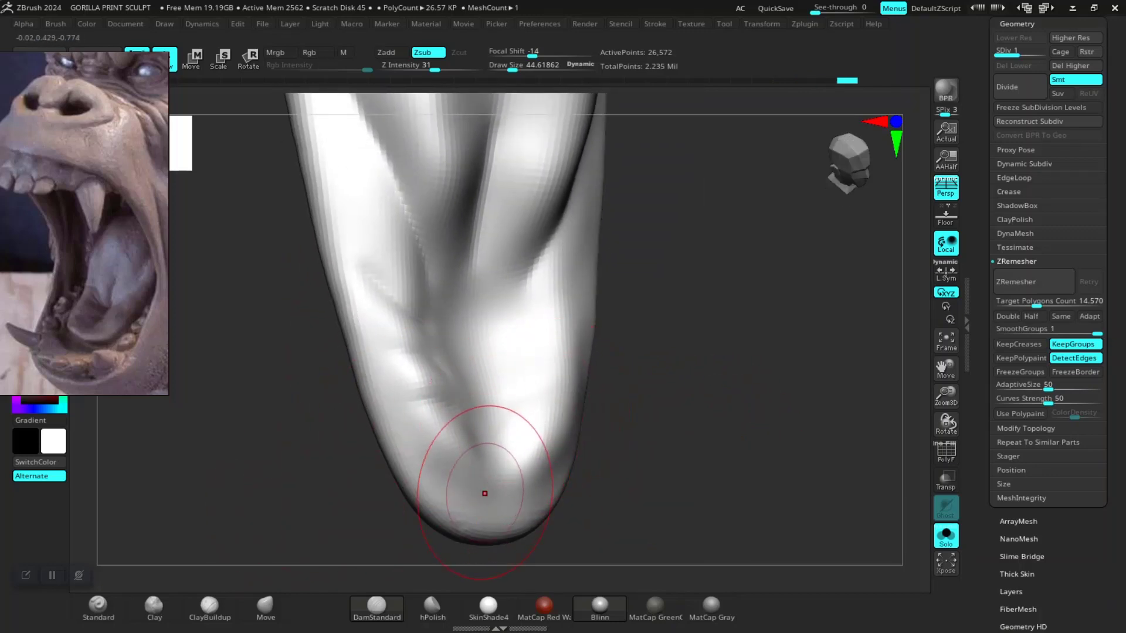
pyautogui.press('alt')
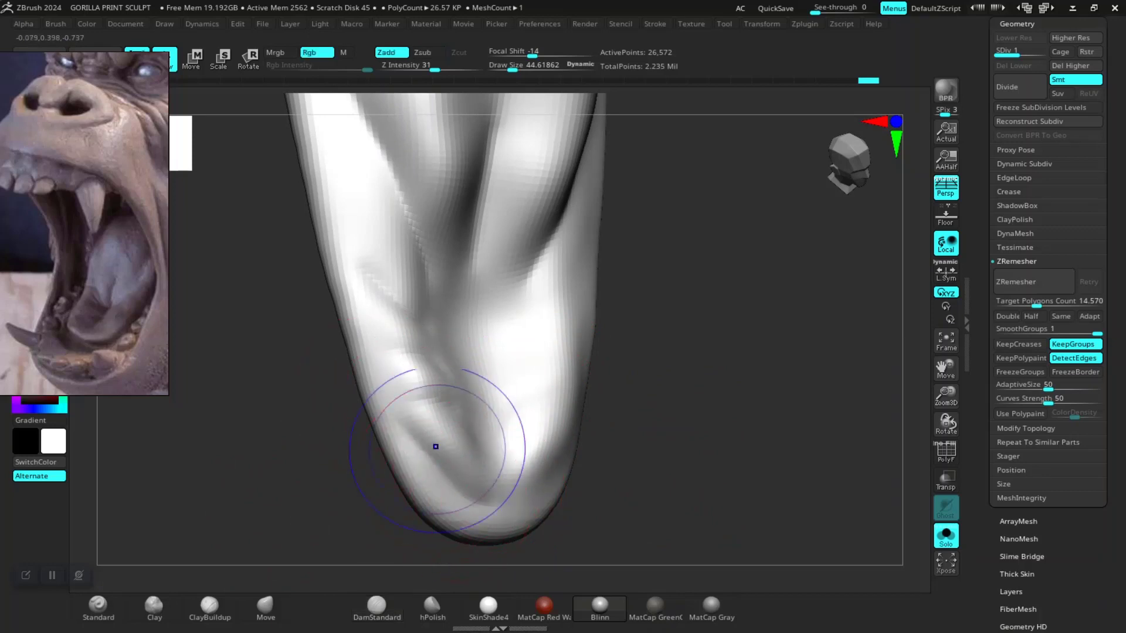
# - Reselect DamStandard, carve a groove on the lower-right of the tip, and smooth it
pyautogui.press('b')
pyautogui.press('d')
pyautogui.press('s')
pyautogui.keyDown('shift'); pyautogui.moveTo(538, 500); pyautogui.dragTo(534, 486, button='right'); pyautogui.keyUp('shift')
pyautogui.moveTo(563, 494); pyautogui.dragTo(621, 447)
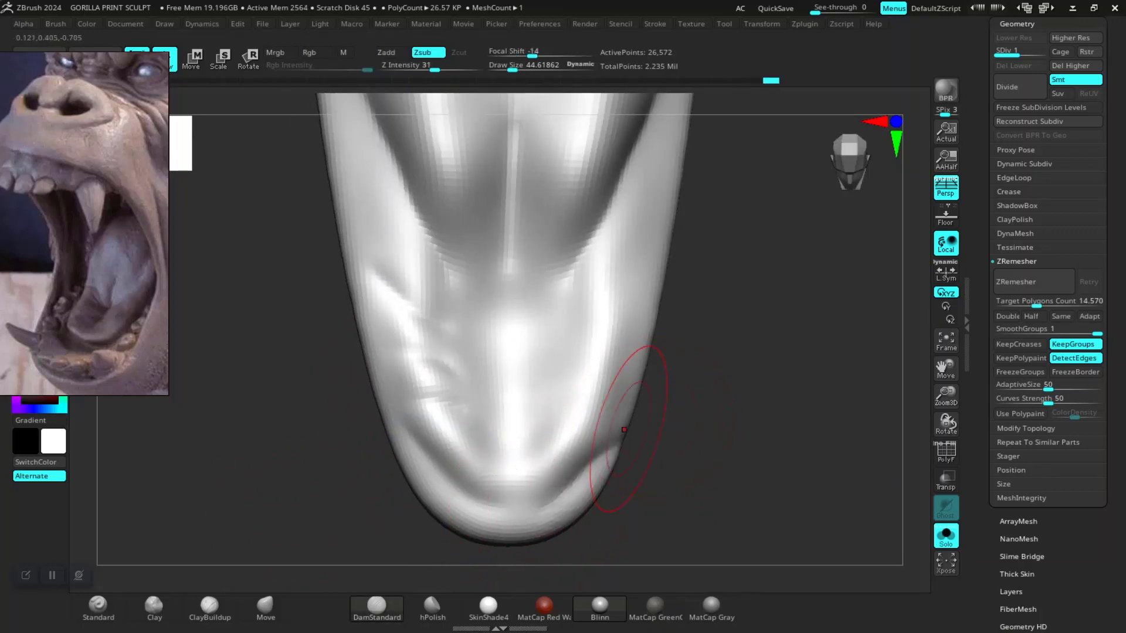
pyautogui.keyDown('shift'); pyautogui.moveTo(624, 316); pyautogui.dragTo(608, 352); pyautogui.keyUp('shift')
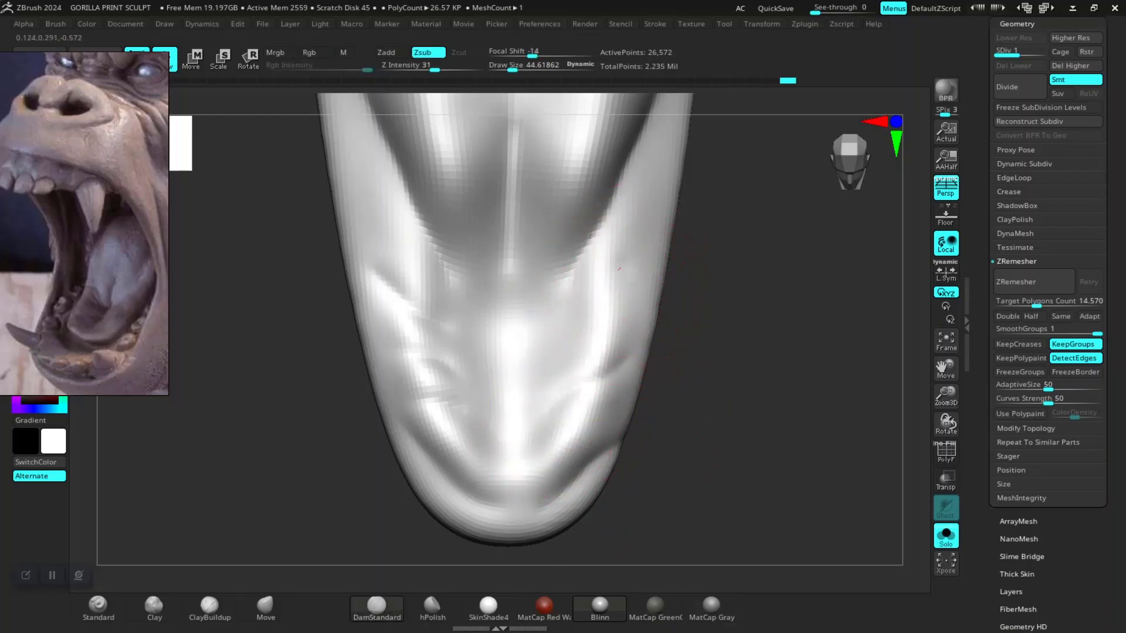
# - Carve fine crease lines near the tip and up the tongue's centre with a smaller brush
pyautogui.moveTo(688, 415)
pyautogui.mouseDown()
pyautogui.moveTo(359, 458)
pyautogui.moveTo(398, 401)
pyautogui.moveTo(457, 382)
pyautogui.moveTo(377, 227)
pyautogui.moveTo(447, 325)
pyautogui.moveTo(465, 314)
pyautogui.moveTo(470, 278)
pyautogui.moveTo(463, 305)
pyautogui.mouseUp()
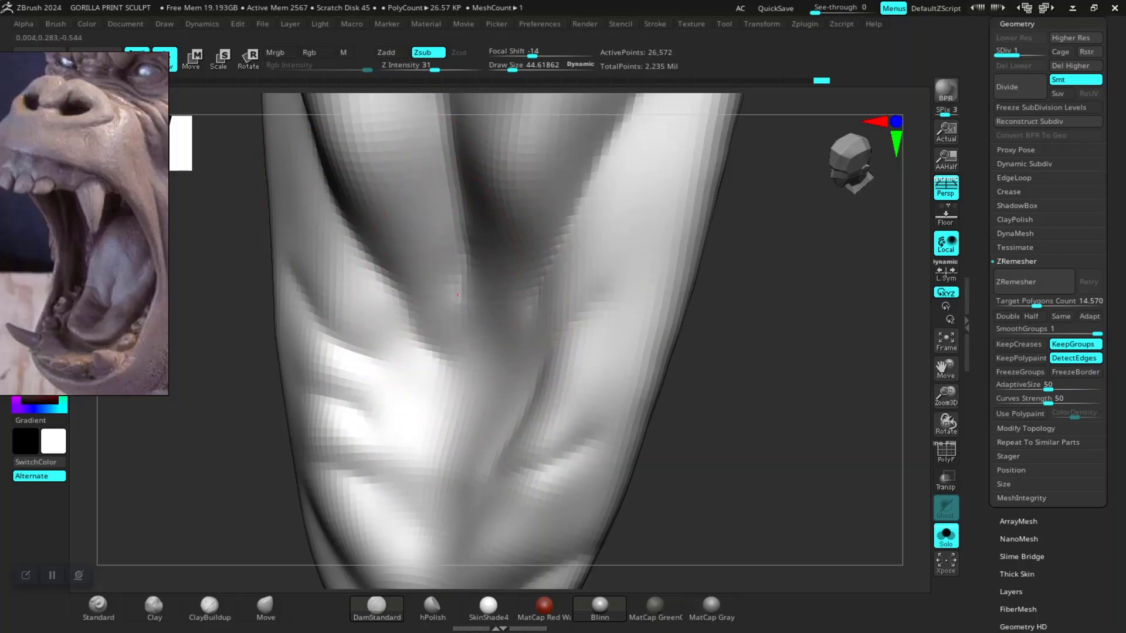
pyautogui.moveTo(716, 445)
pyautogui.mouseDown()
pyautogui.moveTo(754, 428)
pyautogui.moveTo(613, 154)
pyautogui.moveTo(520, 246)
pyautogui.moveTo(446, 176)
pyautogui.moveTo(530, 367)
pyautogui.mouseUp()
pyautogui.moveTo(679, 402); pyautogui.dragTo(491, 382)
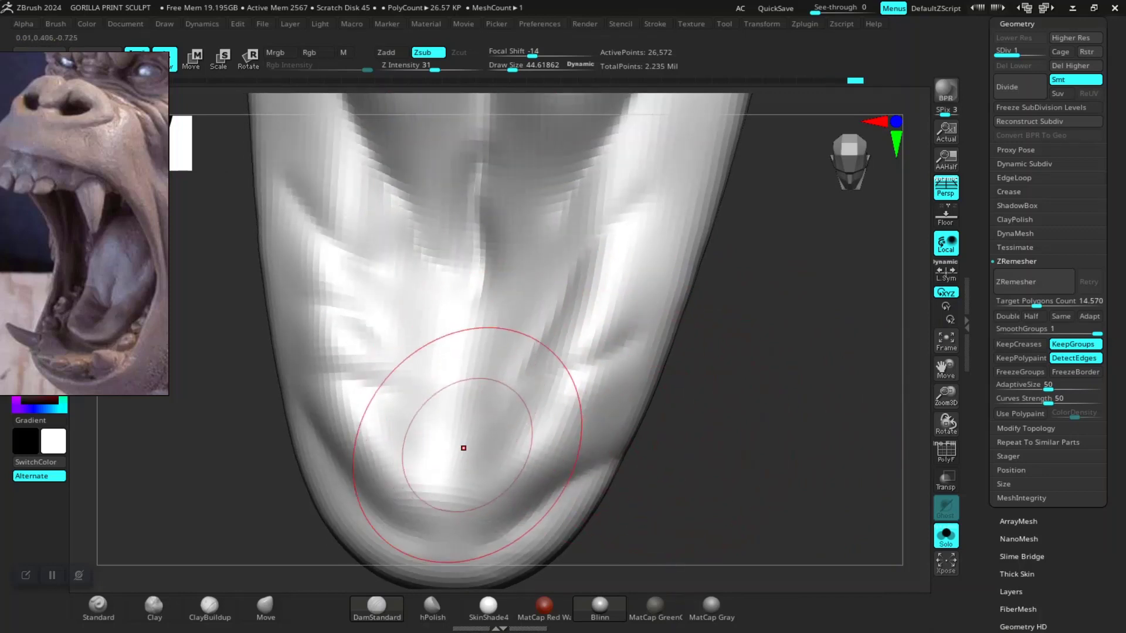
pyautogui.press('space')
pyautogui.moveTo(464, 448); pyautogui.dragTo(451, 462)
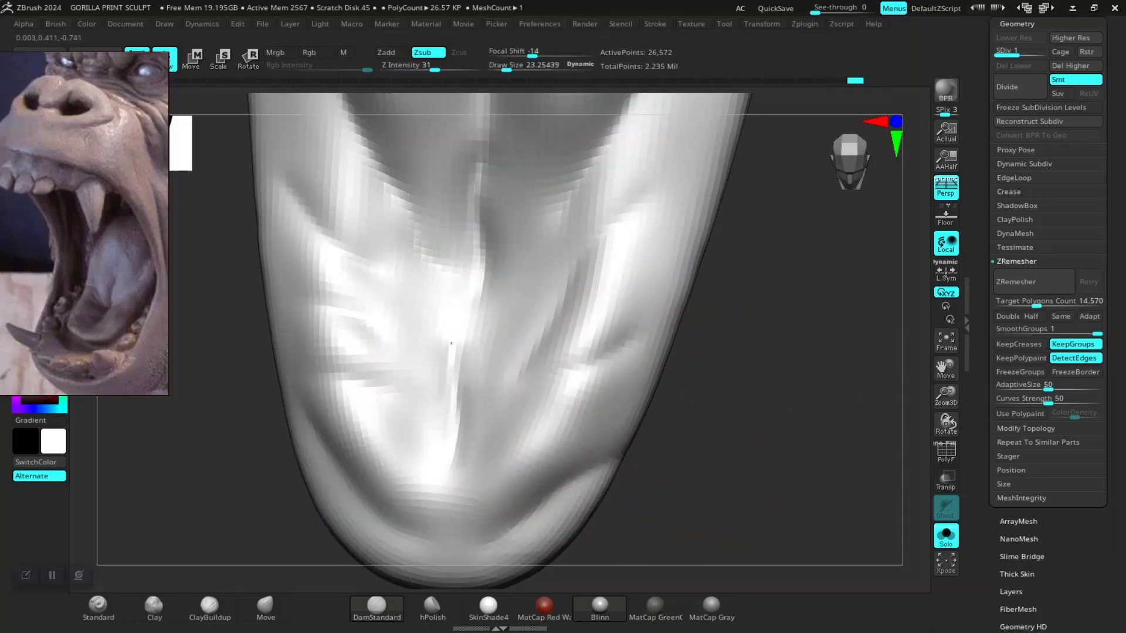
pyautogui.moveTo(451, 343); pyautogui.dragTo(463, 268)
pyautogui.moveTo(456, 324); pyautogui.dragTo(456, 499)
pyautogui.moveTo(611, 428)
pyautogui.keyDown('ctrl'); pyautogui.mouseDown(button='right')
pyautogui.moveTo(626, 268)
pyautogui.moveTo(673, 327)
pyautogui.moveTo(711, 414)
pyautogui.moveTo(663, 457)
pyautogui.moveTo(613, 476)
pyautogui.mouseUp(button='right'); pyautogui.keyUp('ctrl')
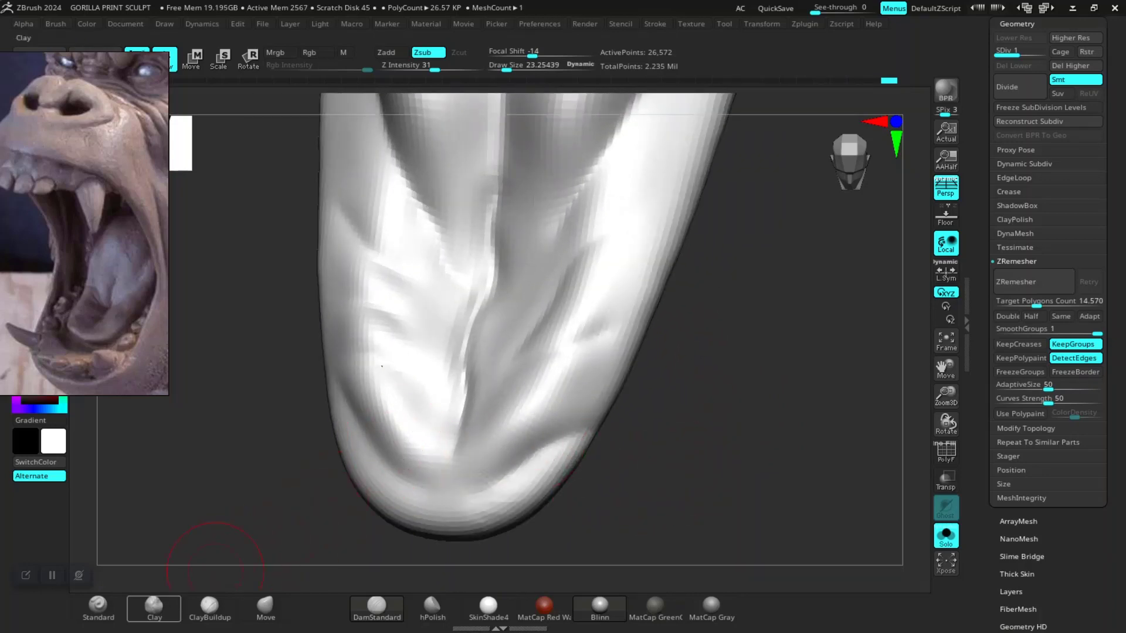
# - Switch to the Clay brush, undo stray streaks, and smooth the left side
pyautogui.click(155, 607)
pyautogui.moveTo(246, 545); pyautogui.dragTo(296, 492)
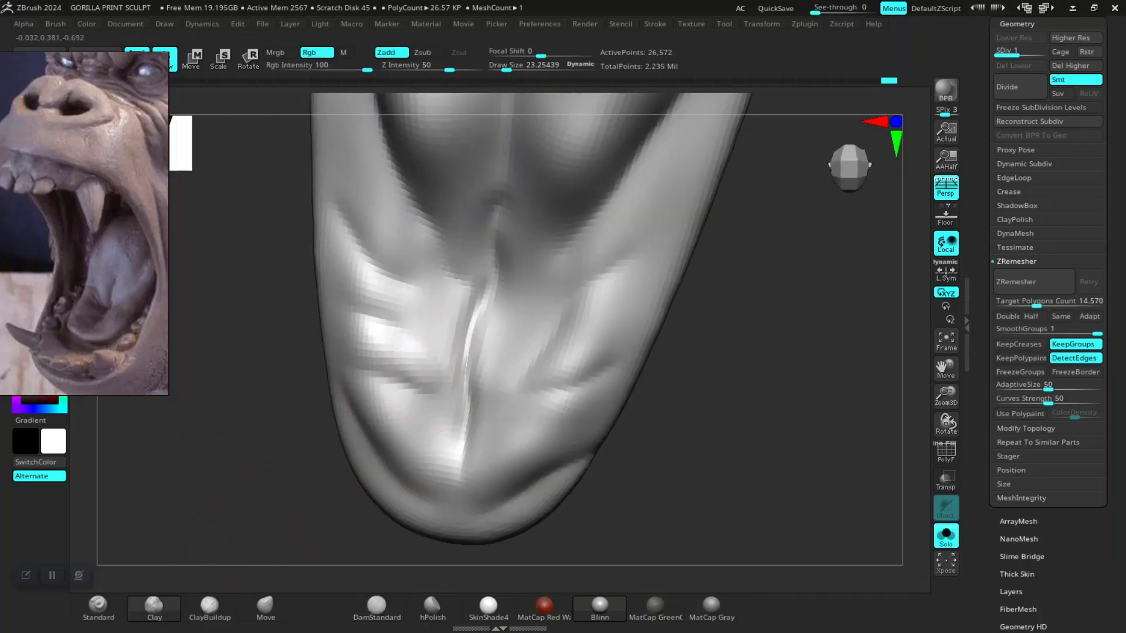
pyautogui.hotkey('ctrl', 'z')
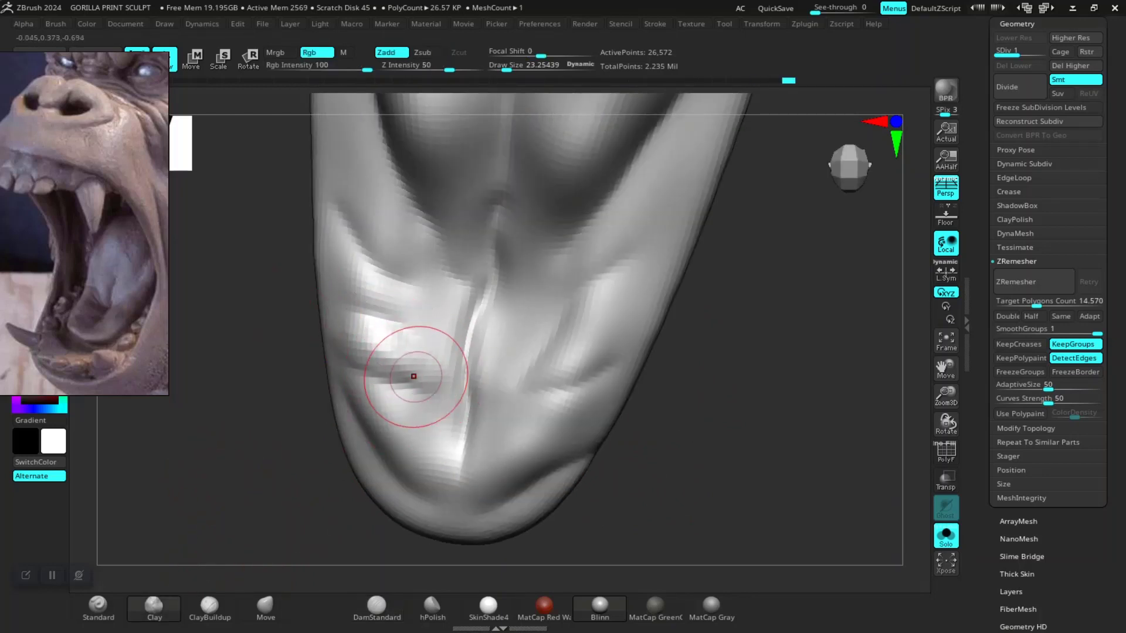
pyautogui.moveTo(420, 308); pyautogui.dragTo(366, 261)
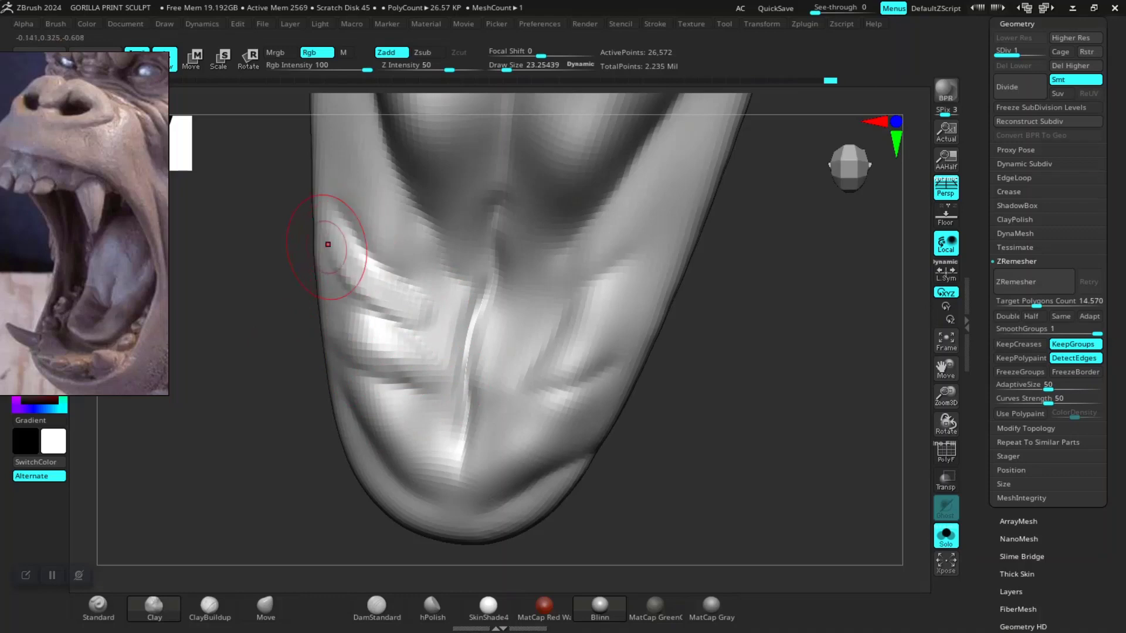
pyautogui.moveTo(433, 363)
pyautogui.mouseDown()
pyautogui.moveTo(414, 322)
pyautogui.moveTo(428, 284)
pyautogui.mouseUp()
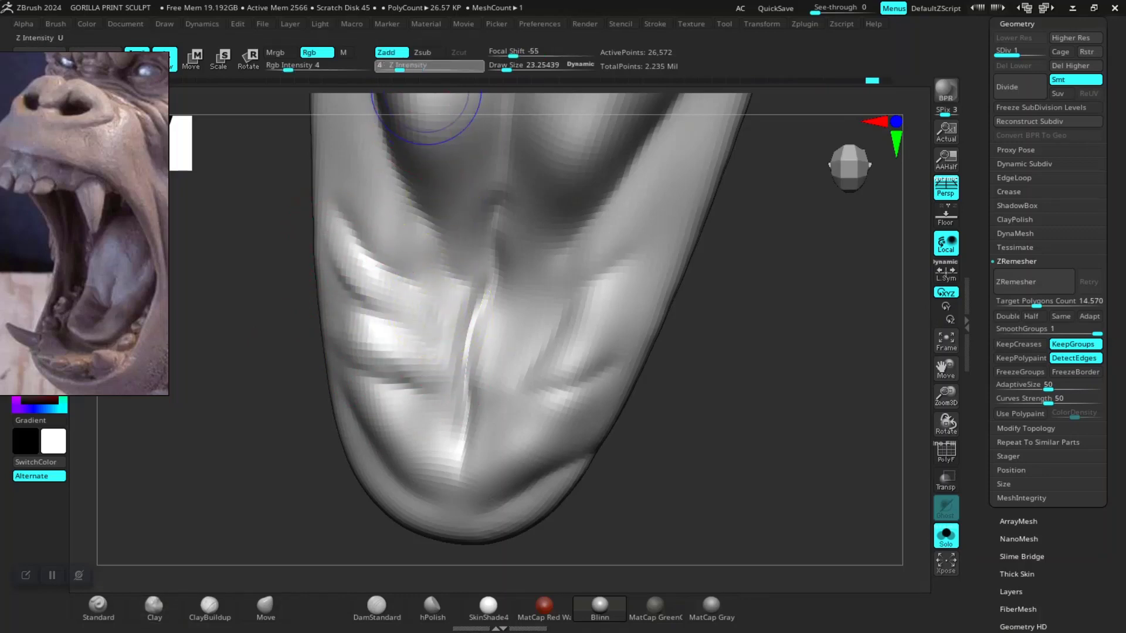
# - Reselect Clay Buildup and add a clay stroke on the upper left, then undo it
pyautogui.press('b')
pyautogui.press('c')
pyautogui.press('l')
pyautogui.moveTo(405, 246); pyautogui.dragTo(375, 187)
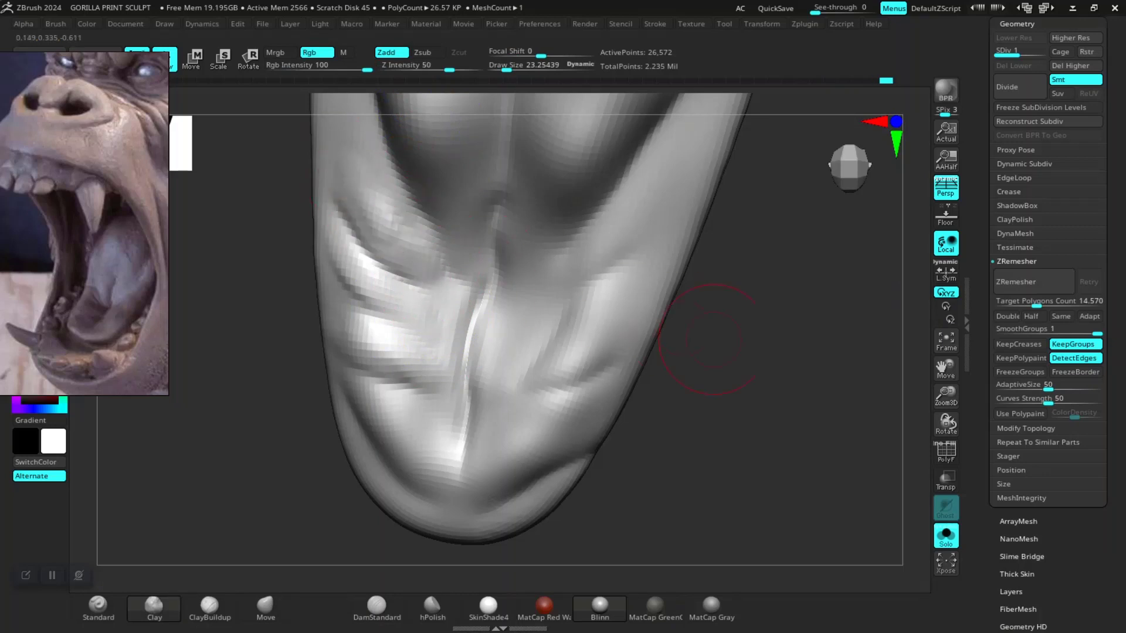
pyautogui.hotkey('ctrl', 'z')
pyautogui.hotkey('ctrl', 'z')
pyautogui.hotkey('ctrl', 'z')
pyautogui.hotkey('ctrl', 'z')
pyautogui.hotkey('ctrl', 'z')
pyautogui.hotkey('ctrl', 'z')
pyautogui.hotkey('ctrl', 'z')
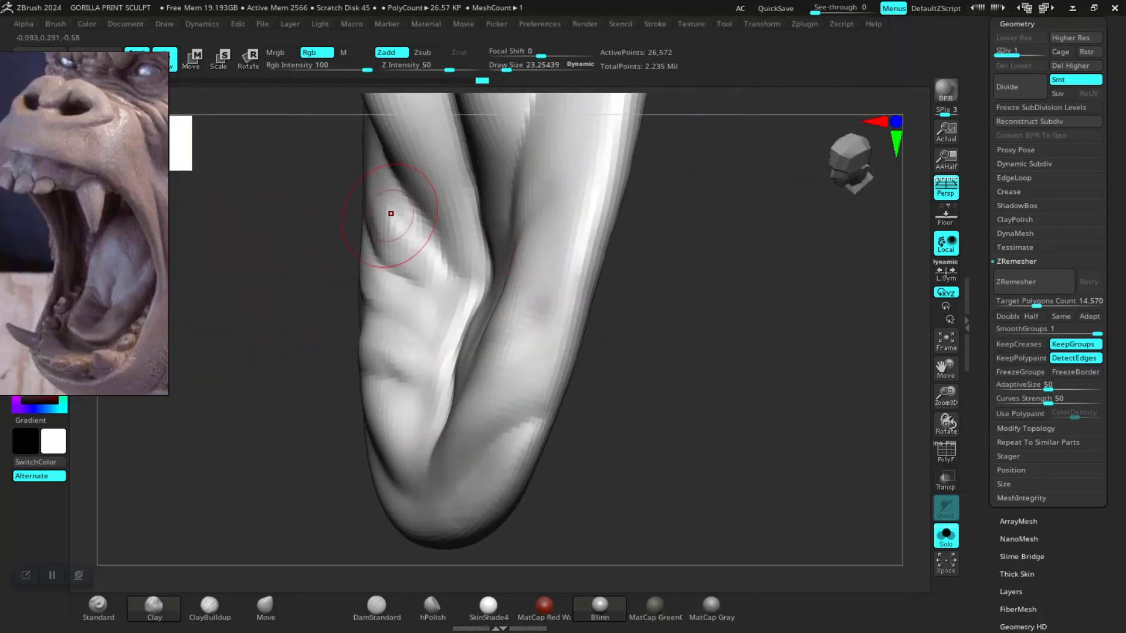
# - Redo two undone strokes and smooth the tongue's right side
pyautogui.moveTo(553, 317)
pyautogui.mouseDown(button='right')
pyautogui.moveTo(653, 378)
pyautogui.moveTo(504, 416)
pyautogui.mouseUp(button='right')
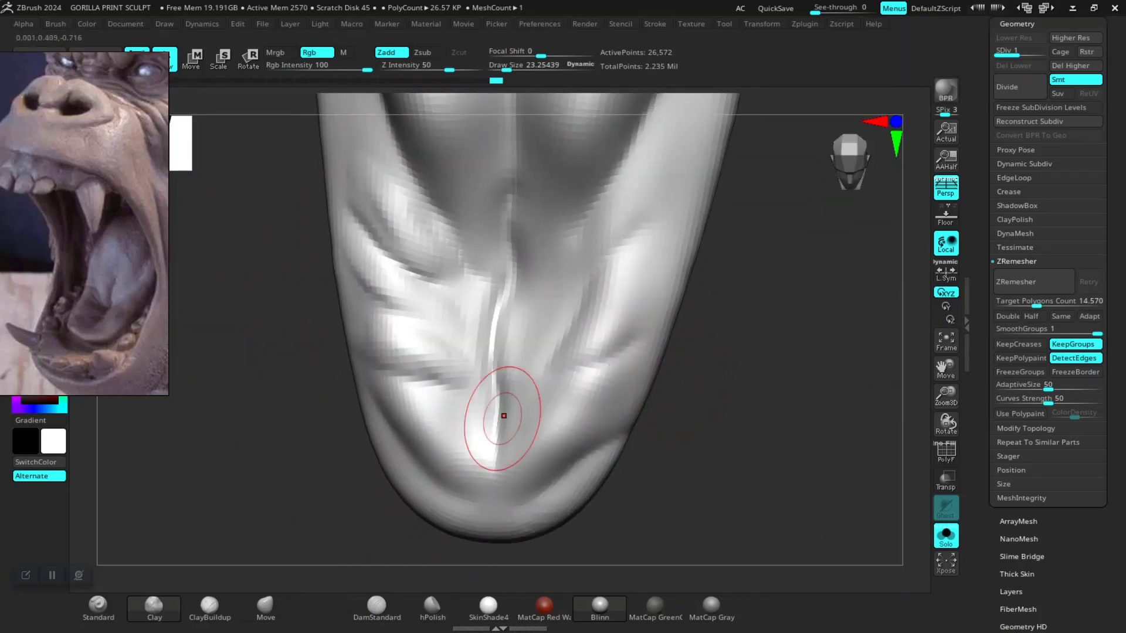
pyautogui.hotkey('ctrl', 'shift', 'z')
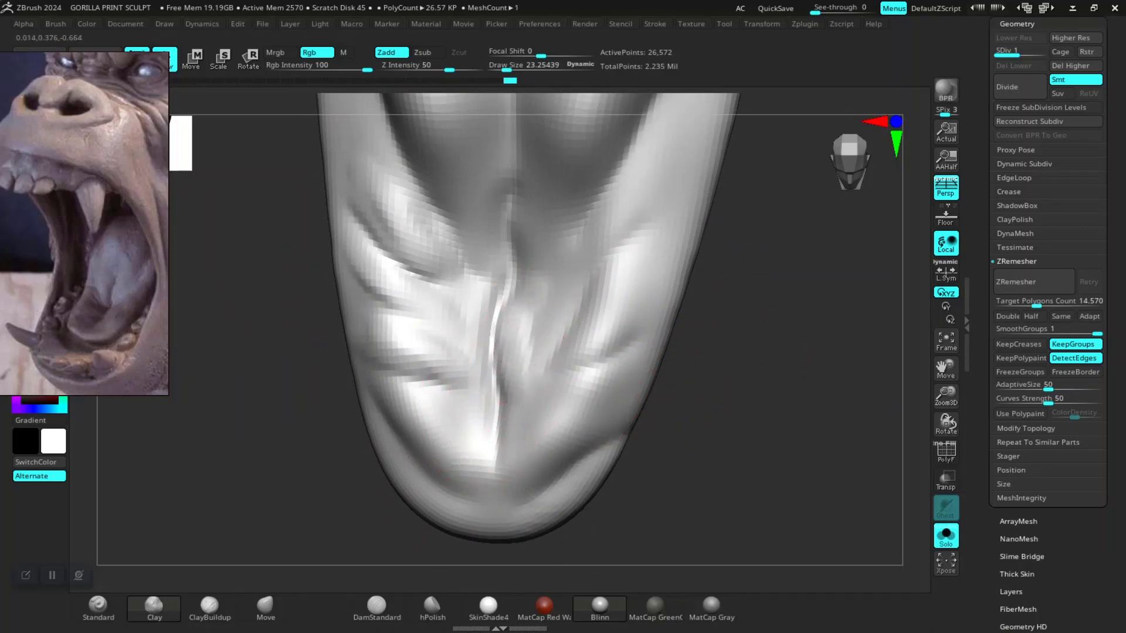
pyautogui.hotkey('ctrl', 'shift', 'z')
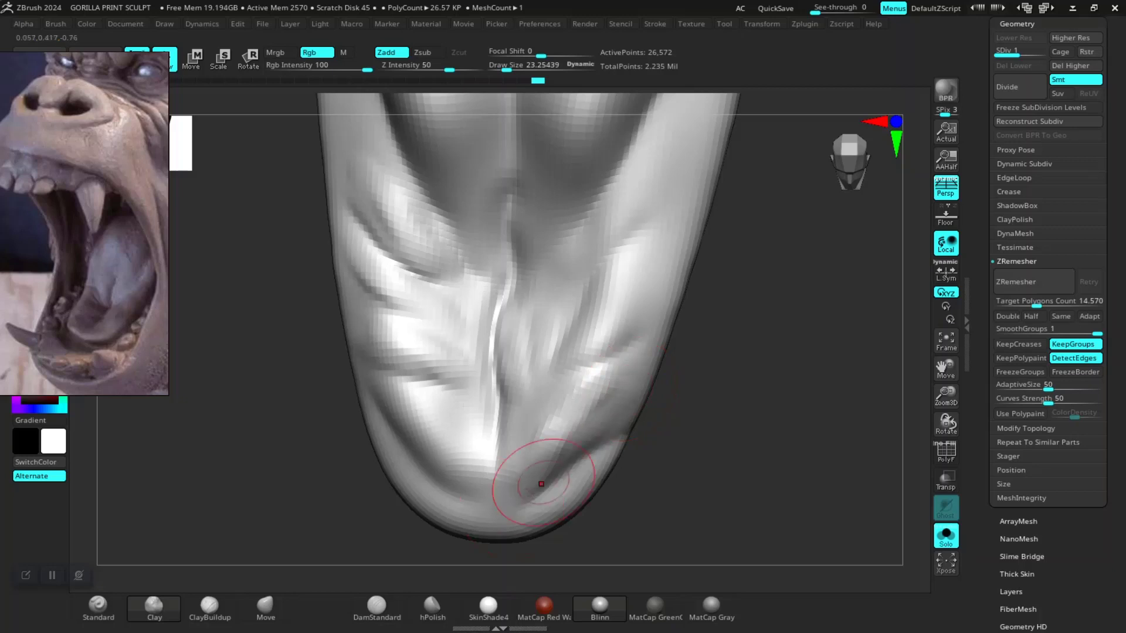
pyautogui.press('shift')
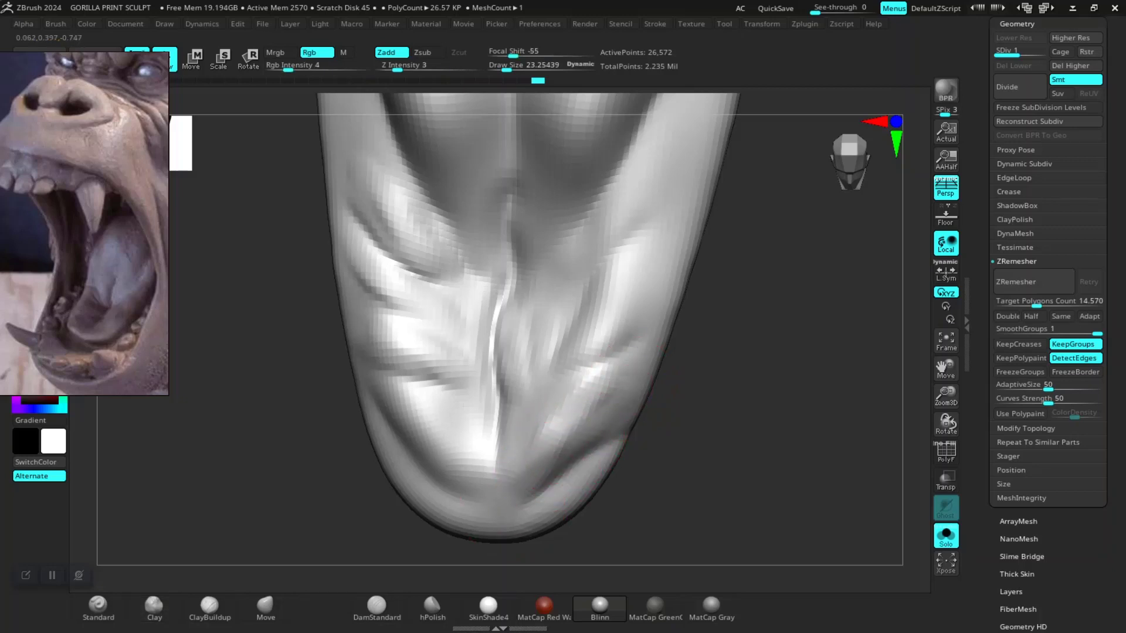
pyautogui.moveTo(581, 352)
pyautogui.keyDown('shift'); pyautogui.mouseDown()
pyautogui.moveTo(629, 289)
pyautogui.moveTo(636, 253)
pyautogui.moveTo(583, 377)
pyautogui.moveTo(616, 339)
pyautogui.moveTo(602, 339)
pyautogui.mouseUp(); pyautogui.keyUp('shift')
# - Enlarge the brush and build clay forms on the upper and left tongue
pyautogui.press('space')
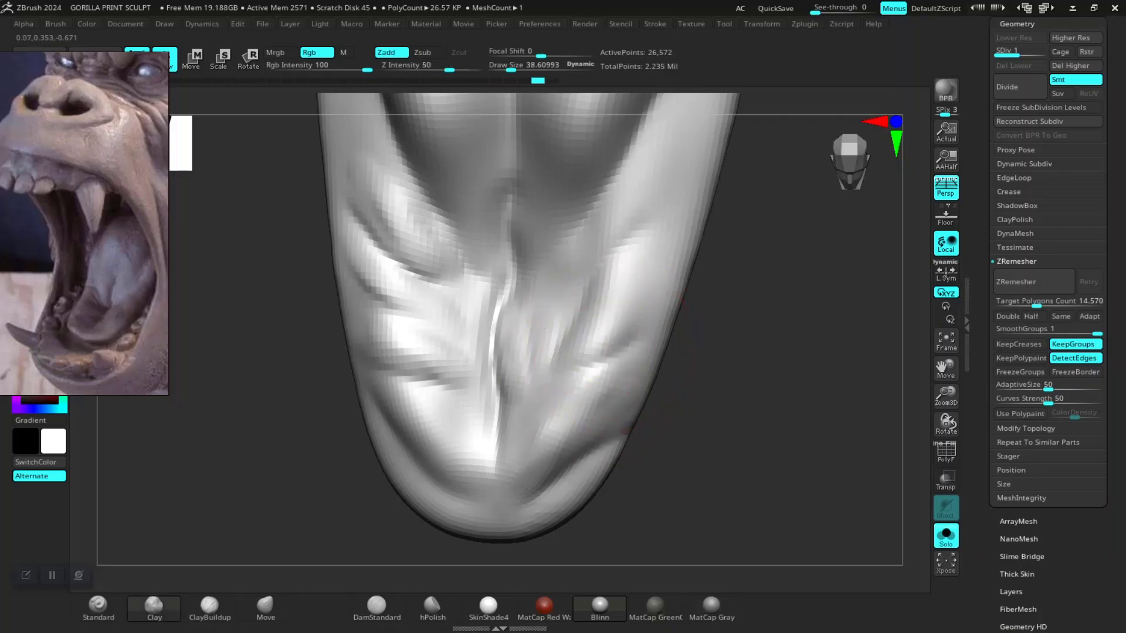
pyautogui.moveTo(767, 365)
pyautogui.mouseDown()
pyautogui.moveTo(754, 297)
pyautogui.moveTo(491, 348)
pyautogui.moveTo(448, 428)
pyautogui.mouseUp()
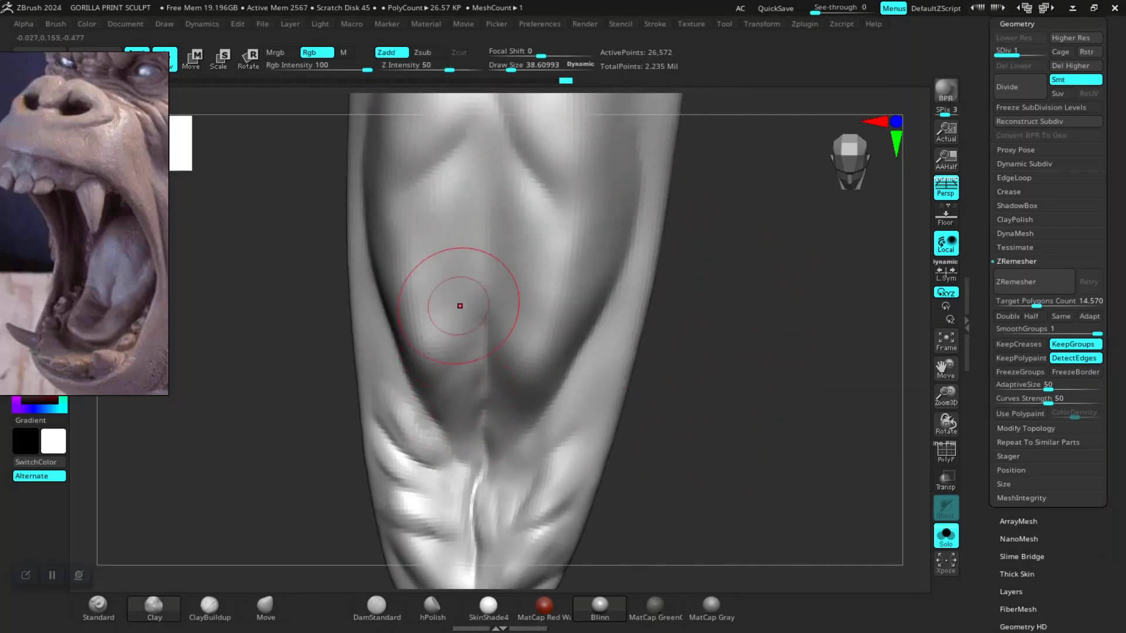
pyautogui.moveTo(460, 305); pyautogui.dragTo(398, 352)
pyautogui.moveTo(460, 244); pyautogui.dragTo(410, 271)
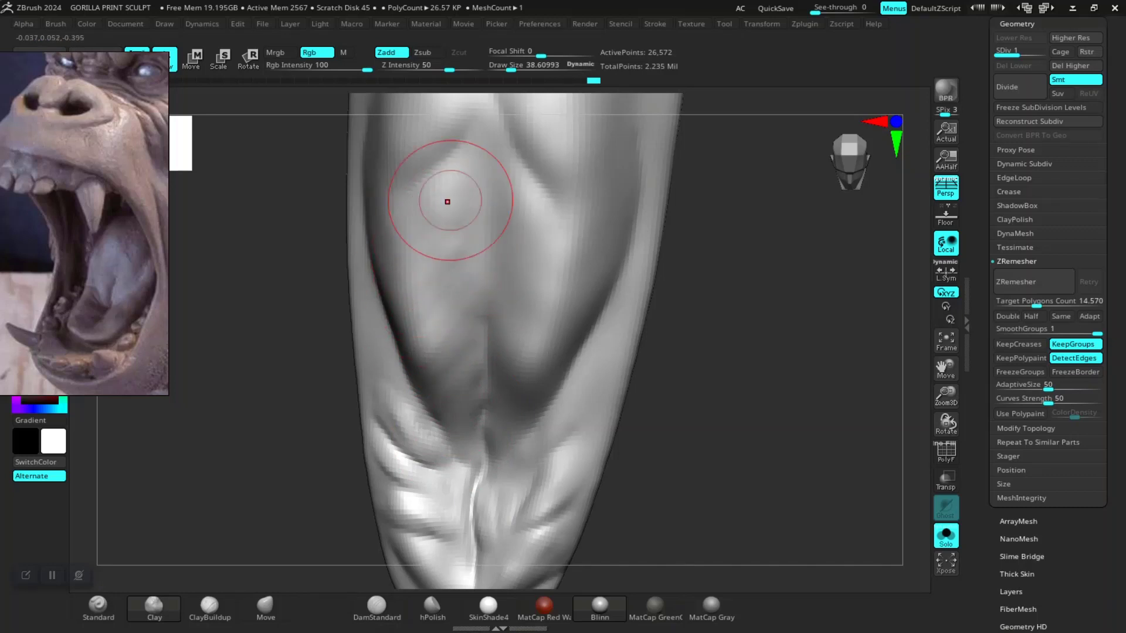
pyautogui.moveTo(447, 202); pyautogui.dragTo(485, 289)
pyautogui.moveTo(745, 316)
pyautogui.mouseDown()
pyautogui.moveTo(754, 352)
pyautogui.moveTo(756, 316)
pyautogui.mouseUp()
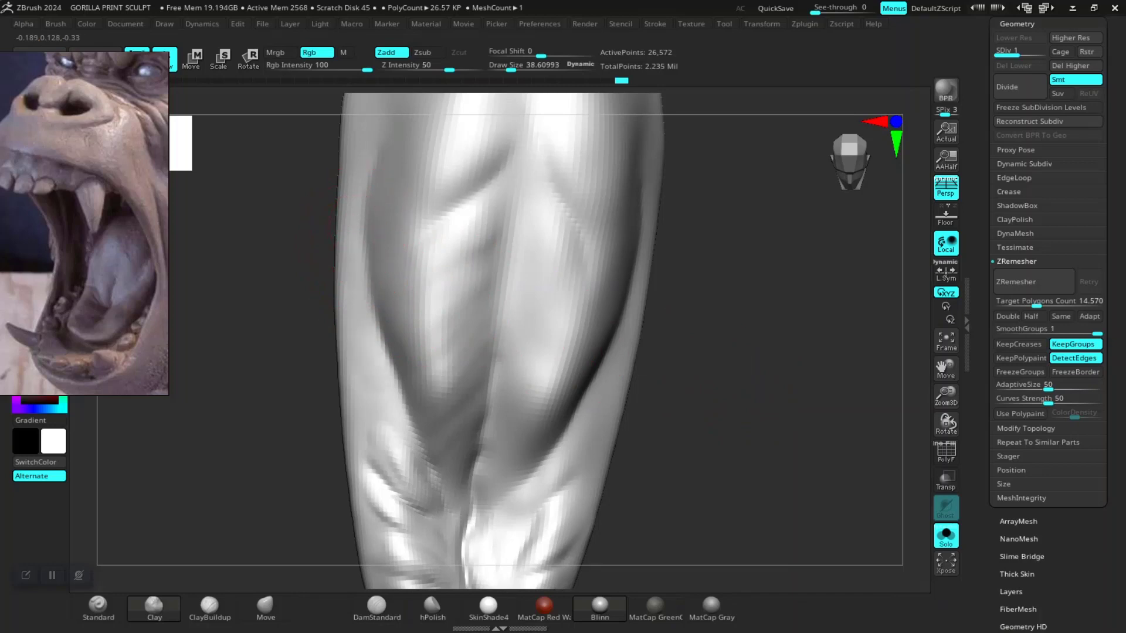
pyautogui.moveTo(387, 264)
pyautogui.mouseDown()
pyautogui.moveTo(369, 377)
pyautogui.moveTo(403, 516)
pyautogui.moveTo(355, 353)
pyautogui.moveTo(363, 246)
pyautogui.mouseUp()
# - Frame the tongue, enlarge the brush further, and sculpt clay along the left edge and surface
pyautogui.press('f')
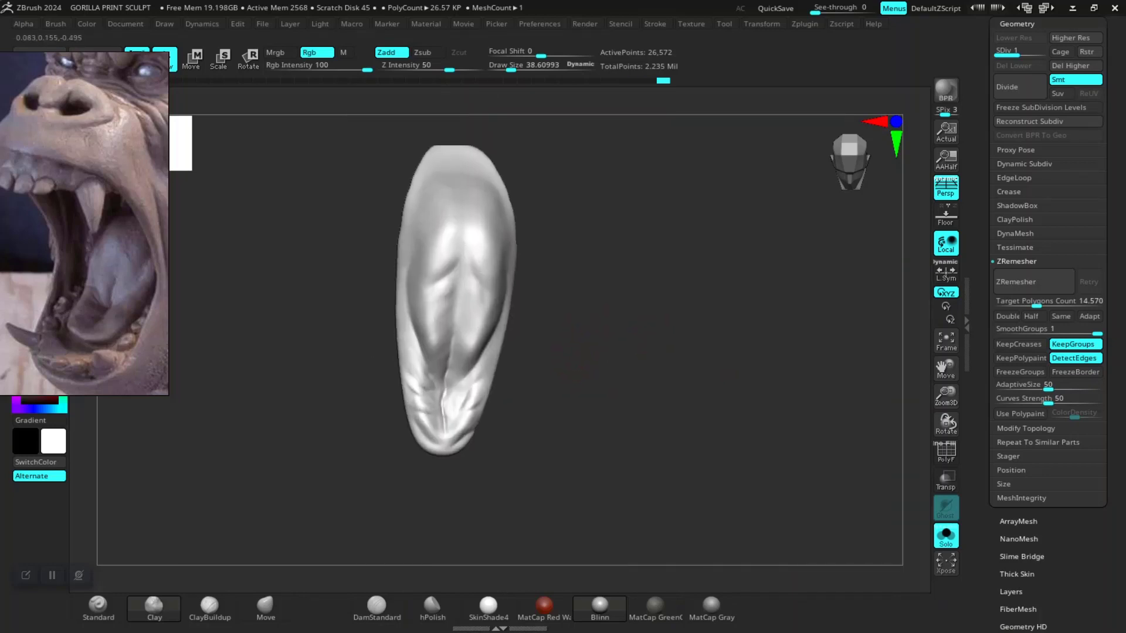
pyautogui.moveTo(583, 349)
pyautogui.mouseDown()
pyautogui.moveTo(665, 364)
pyautogui.moveTo(690, 427)
pyautogui.moveTo(697, 381)
pyautogui.moveTo(452, 452)
pyautogui.mouseUp()
pyautogui.moveTo(803, 452)
pyautogui.mouseDown()
pyautogui.moveTo(630, 384)
pyautogui.moveTo(448, 256)
pyautogui.mouseUp()
pyautogui.press('space')
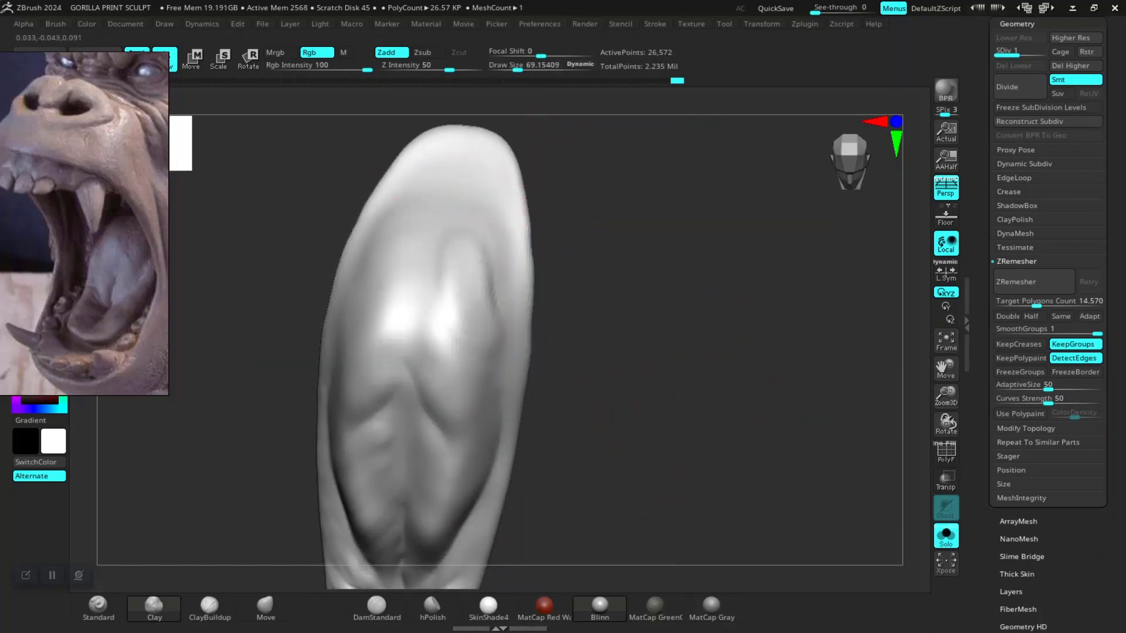
pyautogui.moveTo(434, 209)
pyautogui.mouseDown()
pyautogui.moveTo(396, 241)
pyautogui.moveTo(407, 252)
pyautogui.mouseUp()
pyautogui.moveTo(357, 377); pyautogui.dragTo(361, 241)
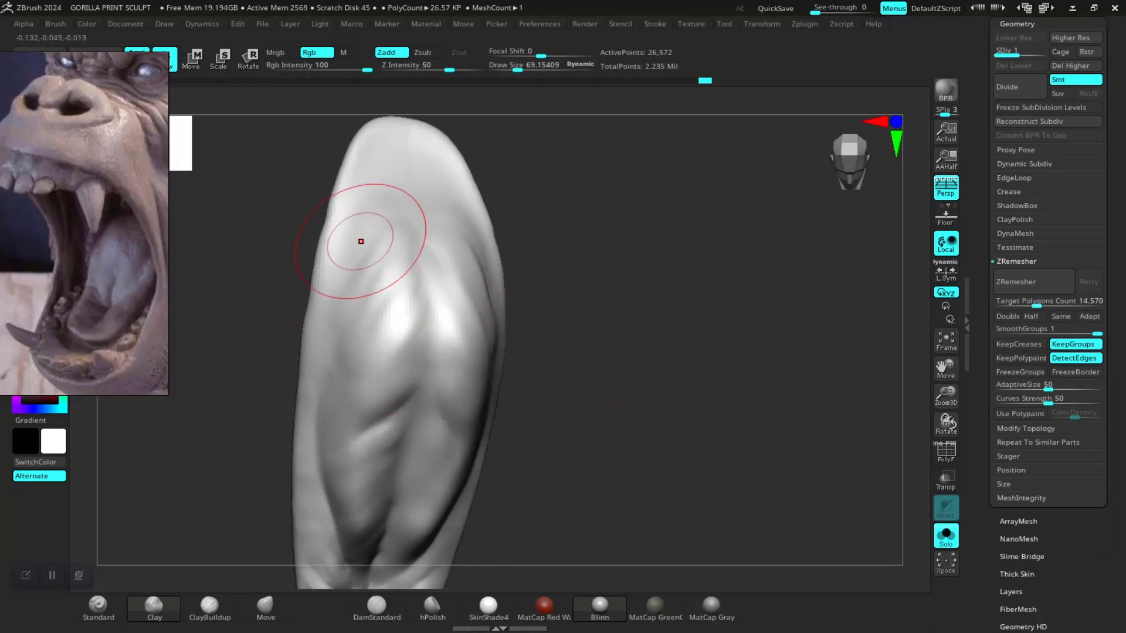
pyautogui.moveTo(389, 196)
pyautogui.mouseDown()
pyautogui.moveTo(578, 288)
pyautogui.moveTo(626, 350)
pyautogui.mouseUp()
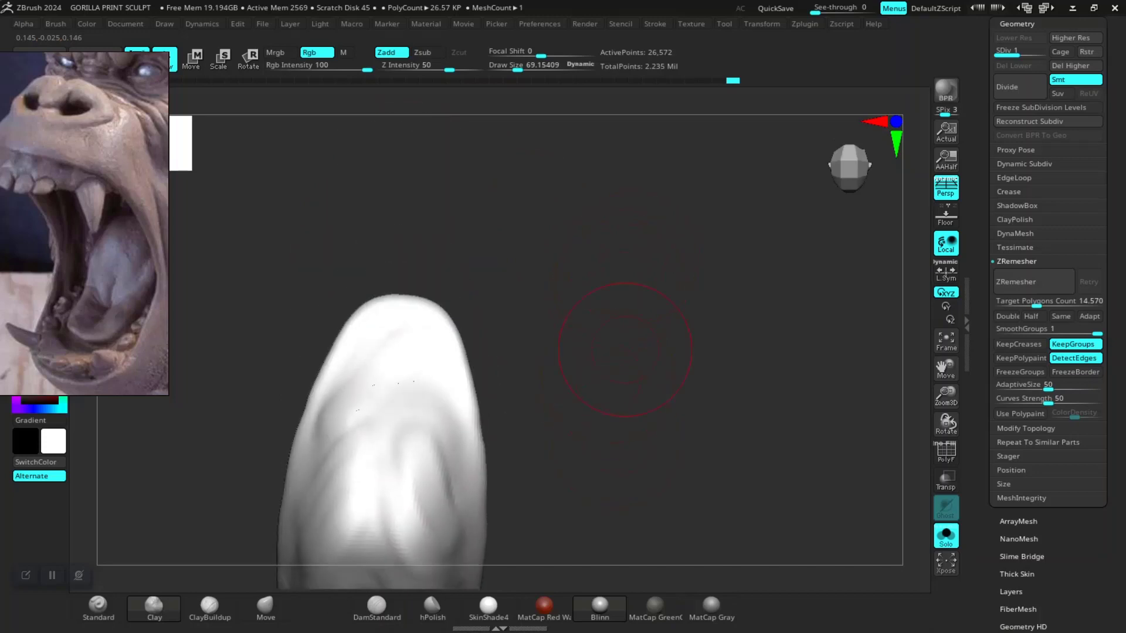
pyautogui.moveTo(416, 373)
pyautogui.mouseDown()
pyautogui.moveTo(347, 420)
pyautogui.moveTo(448, 424)
pyautogui.moveTo(407, 327)
pyautogui.moveTo(352, 367)
pyautogui.moveTo(432, 485)
pyautogui.mouseUp()
pyautogui.keyDown('ctrl'); pyautogui.moveTo(432, 485); pyautogui.dragTo(561, 321, button='right'); pyautogui.keyUp('ctrl')
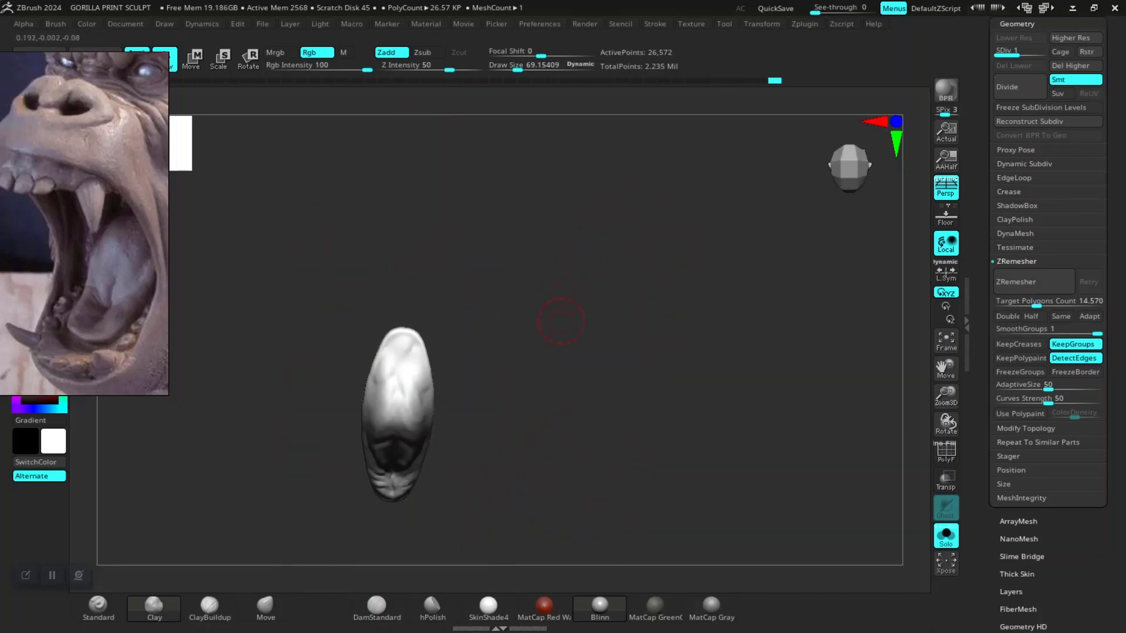
pyautogui.moveTo(561, 321); pyautogui.dragTo(546, 404)
pyautogui.moveTo(545, 405)
pyautogui.keyDown('ctrl'); pyautogui.mouseDown(button='right')
pyautogui.moveTo(598, 462)
pyautogui.moveTo(451, 454)
pyautogui.mouseUp(button='right'); pyautogui.keyUp('ctrl')
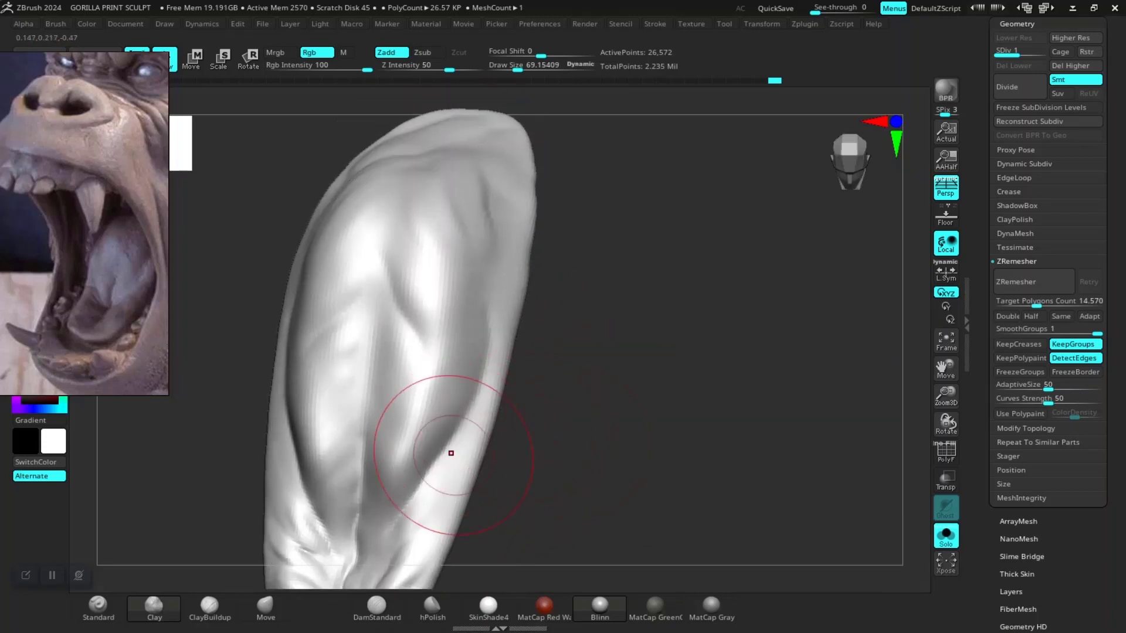
# - With a smaller brush, sculpt along the tongue's length and smooth near the right edge
pyautogui.press('space')
pyautogui.moveTo(531, 392); pyautogui.dragTo(511, 392)
pyautogui.moveTo(639, 446)
pyautogui.keyDown('alt'); pyautogui.mouseDown(button='right')
pyautogui.moveTo(642, 326)
pyautogui.moveTo(615, 427)
pyautogui.moveTo(678, 554)
pyautogui.mouseUp(button='right'); pyautogui.keyUp('alt')
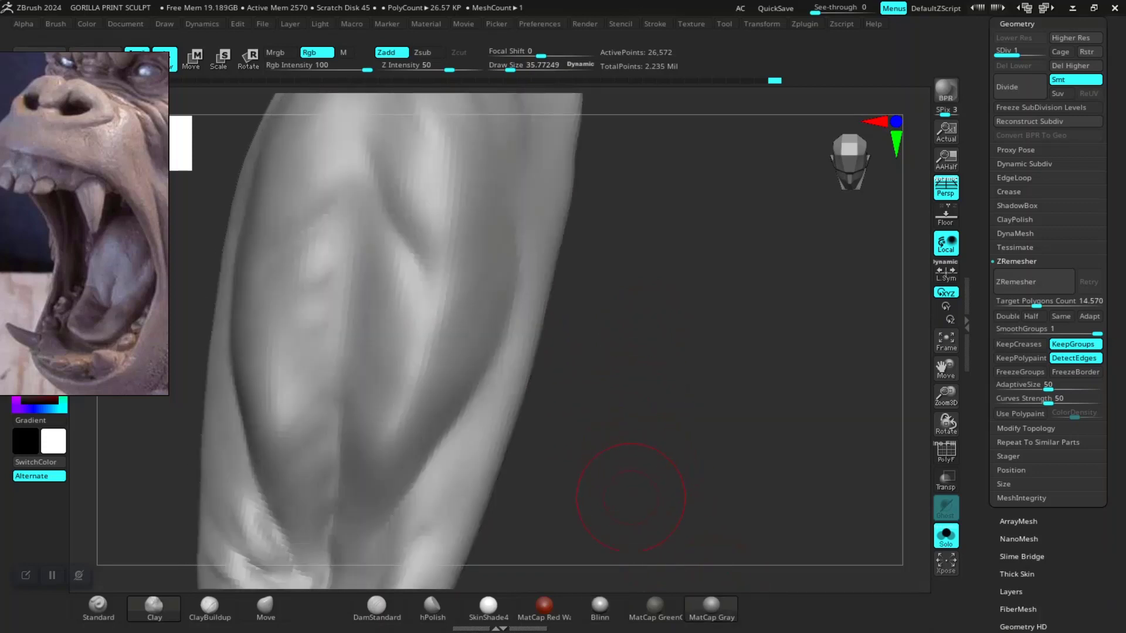
pyautogui.moveTo(616, 490); pyautogui.dragTo(531, 369, button='right')
pyautogui.moveTo(516, 328); pyautogui.dragTo(519, 312)
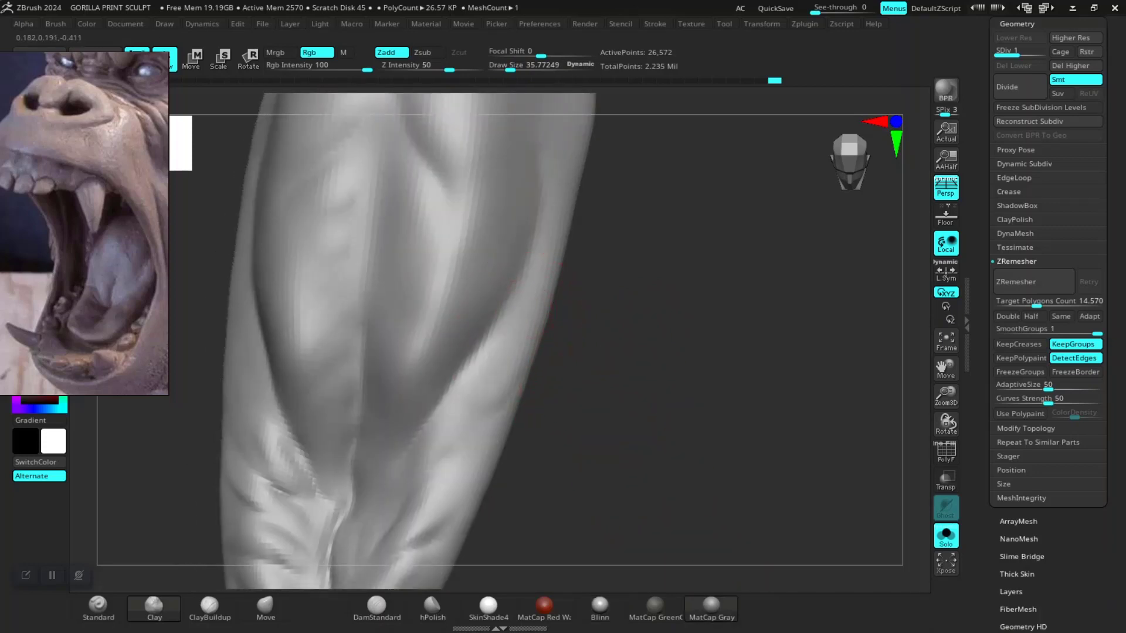
pyautogui.moveTo(511, 378); pyautogui.dragTo(424, 460)
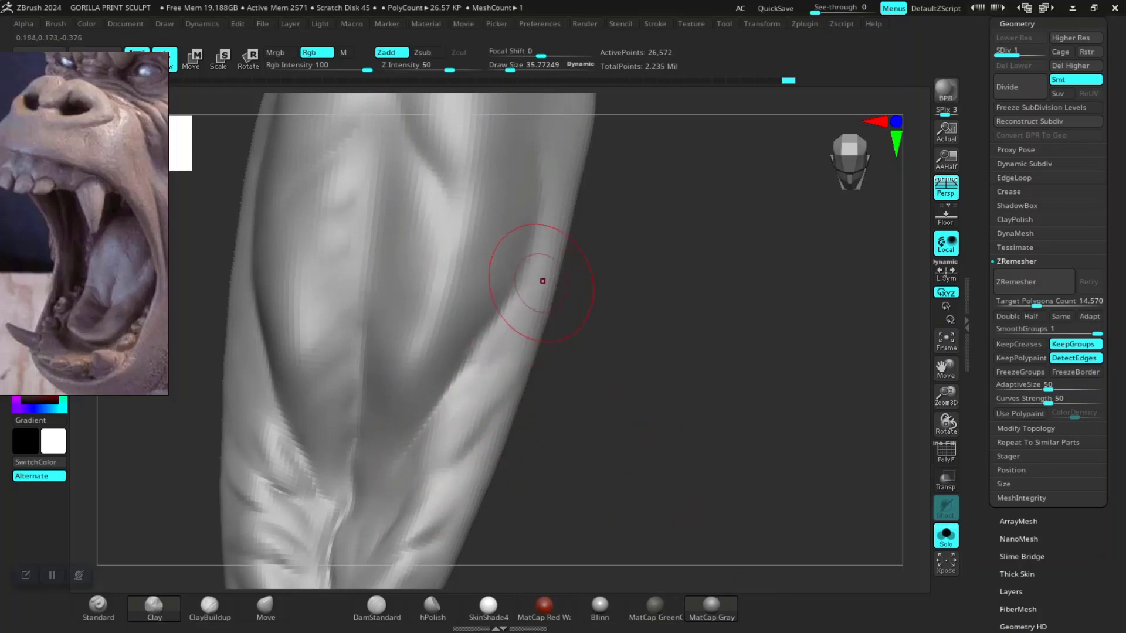
pyautogui.moveTo(543, 281); pyautogui.dragTo(529, 332, button='right')
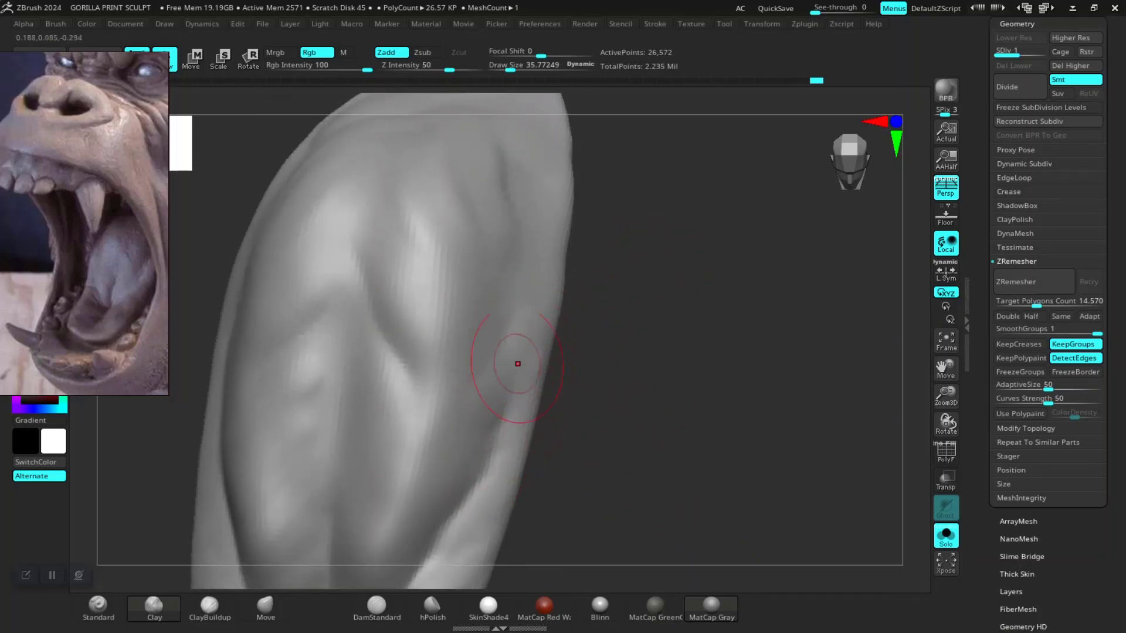
pyautogui.keyDown('shift'); pyautogui.moveTo(540, 183); pyautogui.dragTo(548, 267); pyautogui.keyUp('shift')
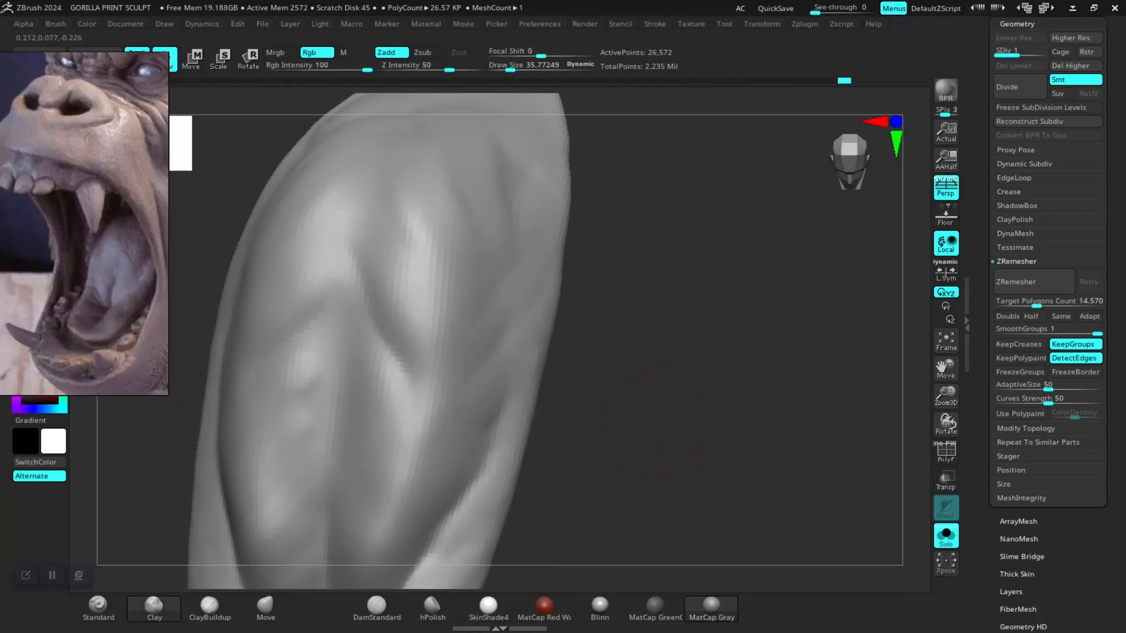
pyautogui.moveTo(547, 267)
pyautogui.mouseDown(button='right')
pyautogui.moveTo(657, 363)
pyautogui.moveTo(444, 286)
pyautogui.moveTo(528, 352)
pyautogui.moveTo(598, 482)
pyautogui.moveTo(563, 446)
pyautogui.mouseUp(button='right')
# - Subdivide the tongue to level 2, exit Solo, and turn the full head toward the mouth
pyautogui.press('d')
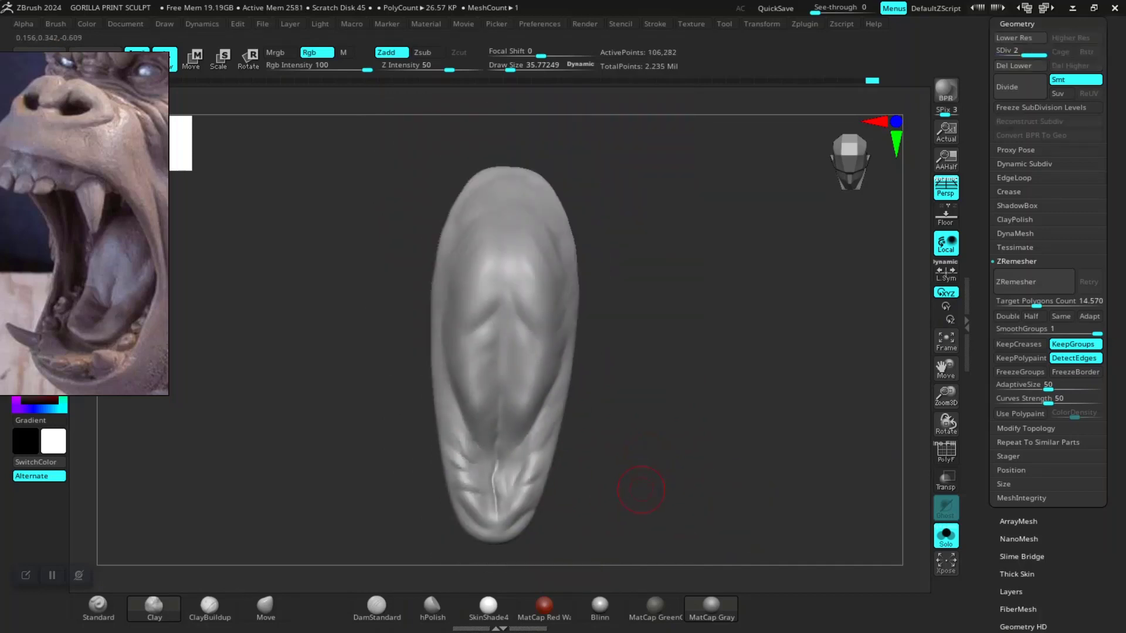
pyautogui.moveTo(645, 465)
pyautogui.mouseDown(button='right')
pyautogui.moveTo(645, 411)
pyautogui.moveTo(783, 485)
pyautogui.mouseUp(button='right')
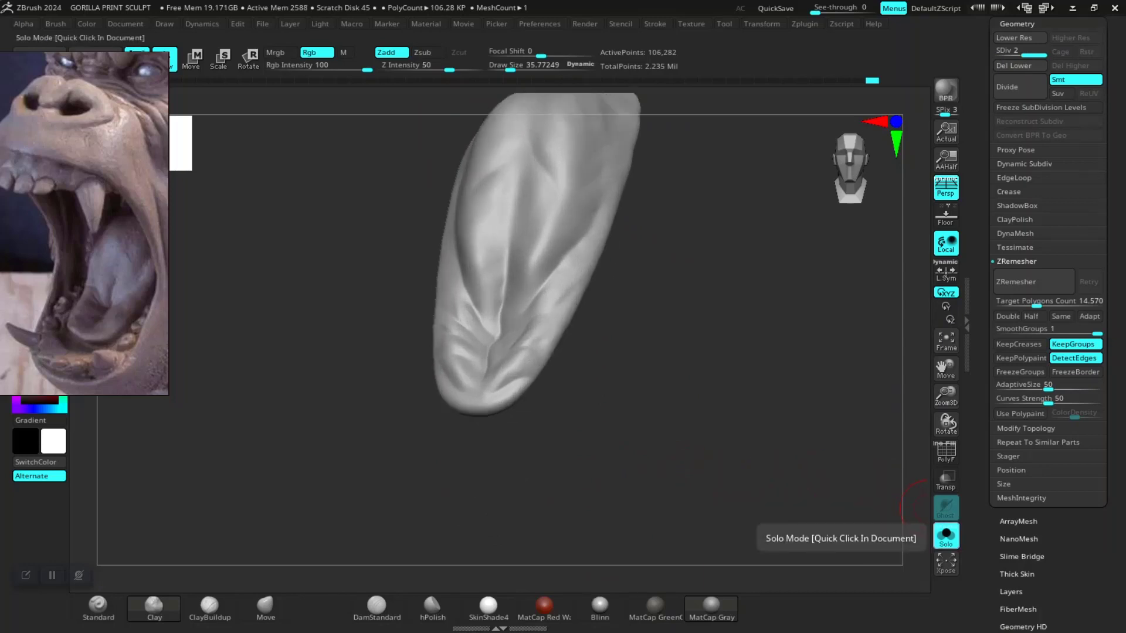
pyautogui.click(945, 535)
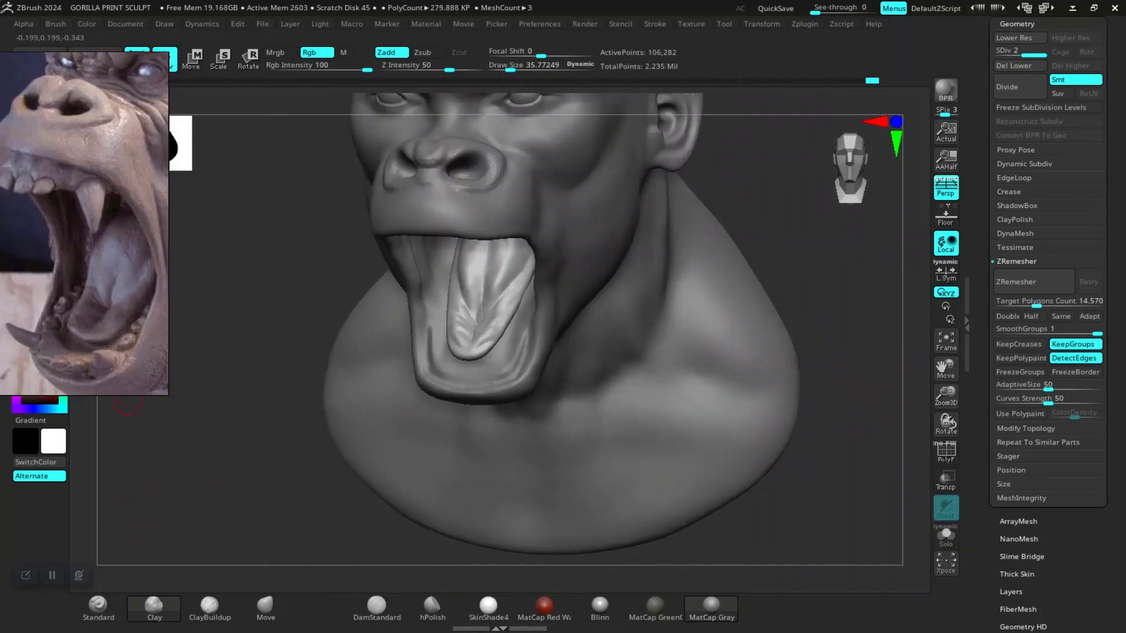
pyautogui.moveTo(133, 503); pyautogui.dragTo(352, 410, button='right')
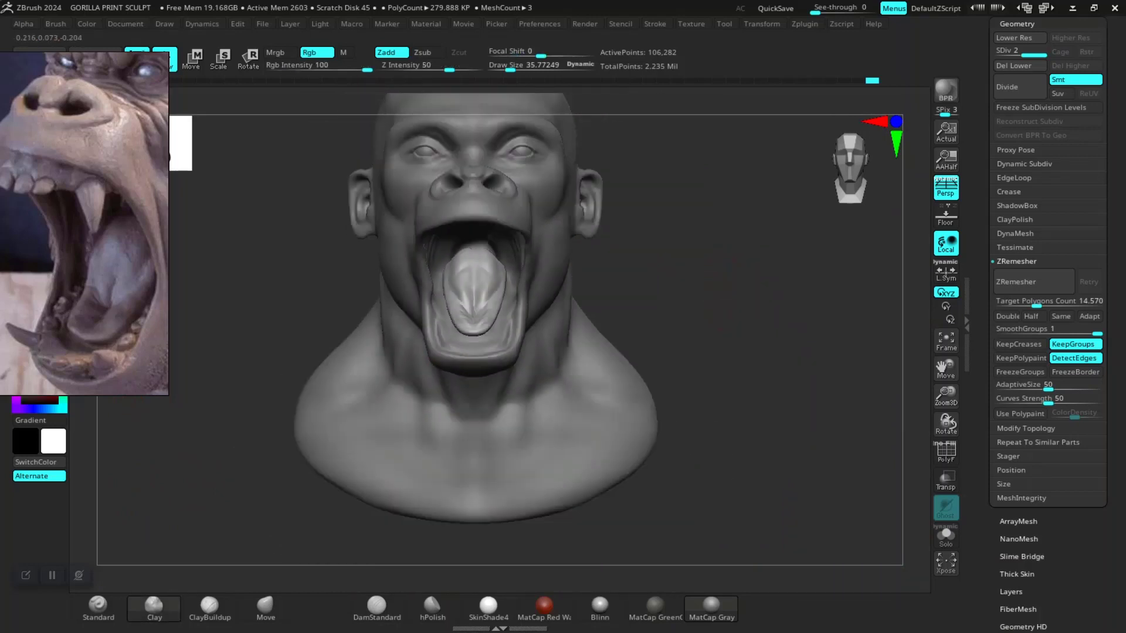
pyautogui.moveTo(695, 274)
pyautogui.mouseDown()
pyautogui.moveTo(522, 305)
pyautogui.moveTo(674, 304)
pyautogui.mouseUp()
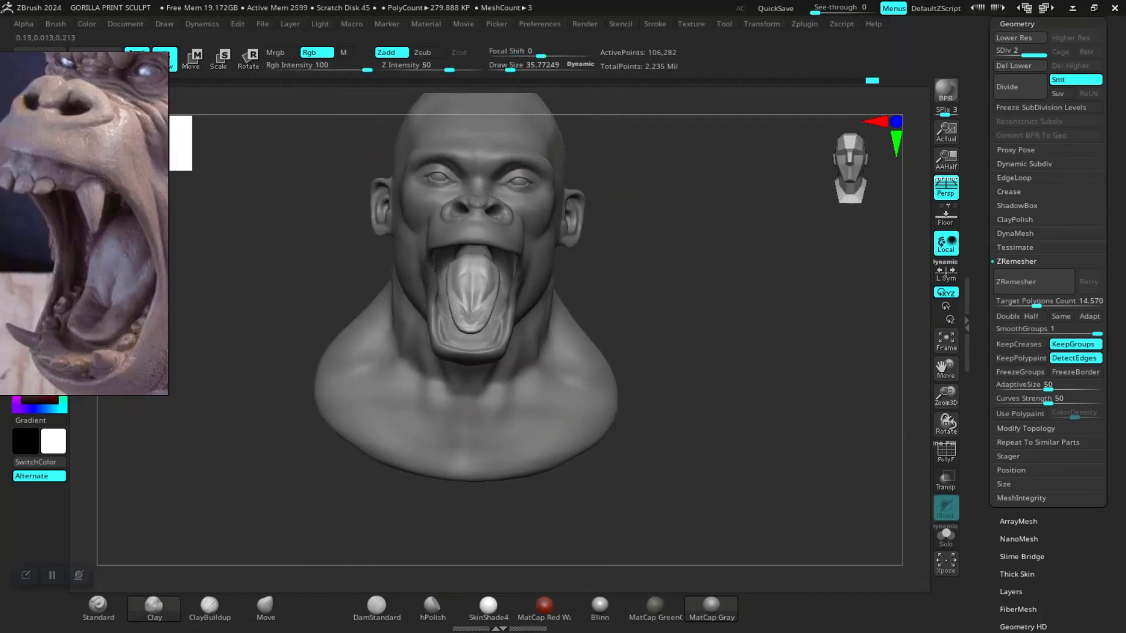
pyautogui.moveTo(674, 304); pyautogui.dragTo(586, 352, button='right')
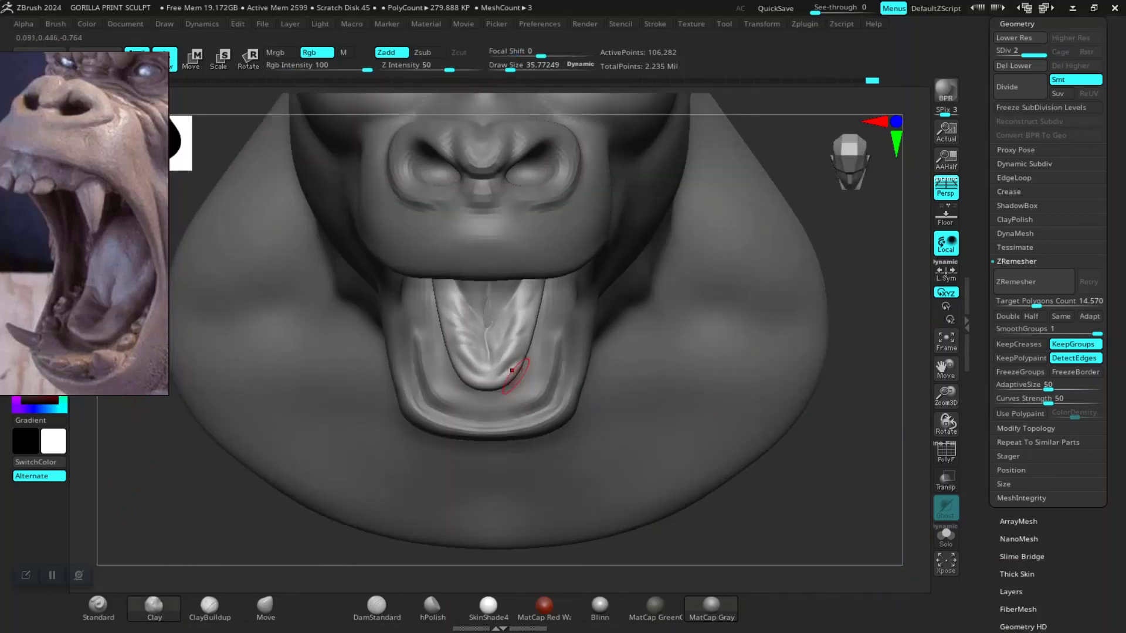
# - Enlarge the brush, switch to the Move brush, and orbit to the head's side profile
pyautogui.press('space')
pyautogui.moveTo(520, 371); pyautogui.dragTo(524, 371)
pyautogui.click(266, 607)
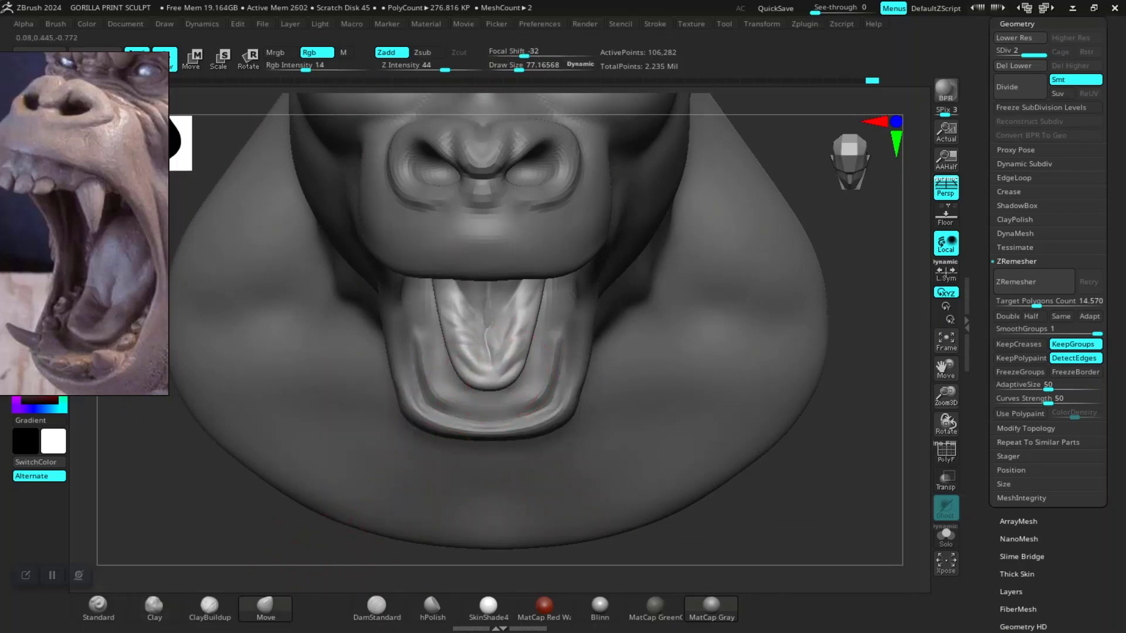
pyautogui.press('ctrl')
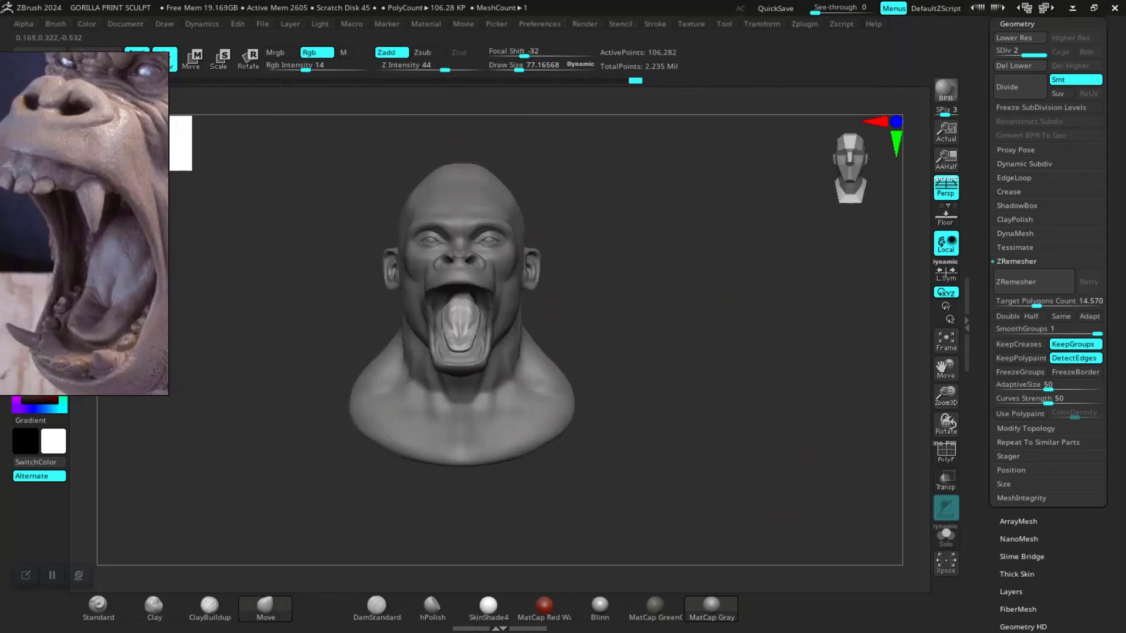
pyautogui.moveTo(786, 325); pyautogui.dragTo(478, 340)
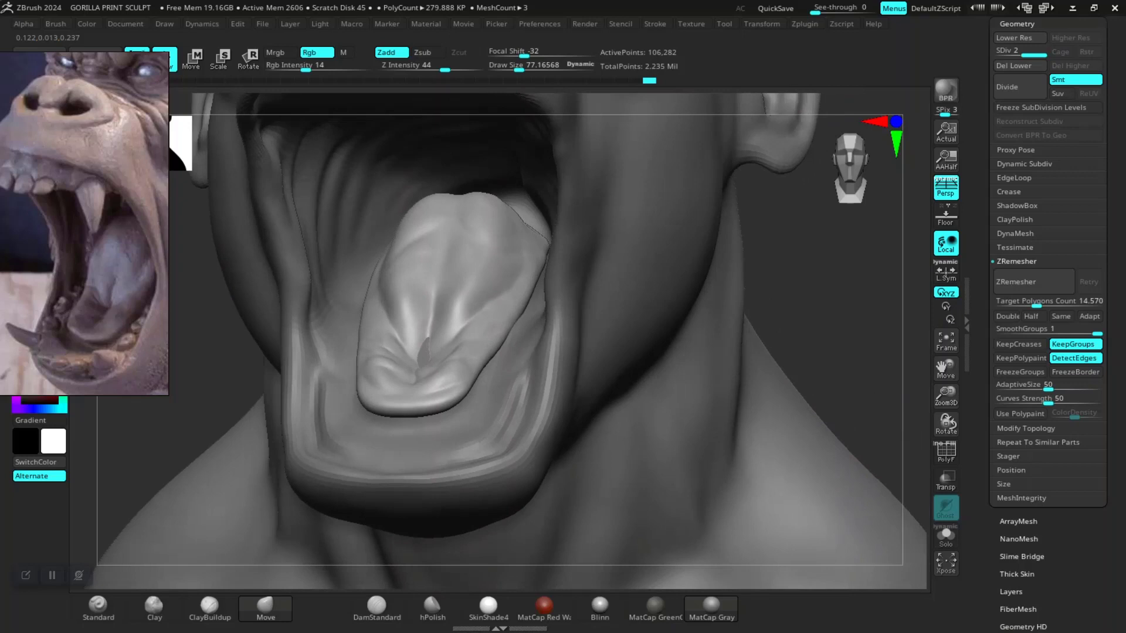
pyautogui.moveTo(615, 351)
pyautogui.mouseDown()
pyautogui.moveTo(767, 357)
pyautogui.moveTo(562, 326)
pyautogui.mouseUp()
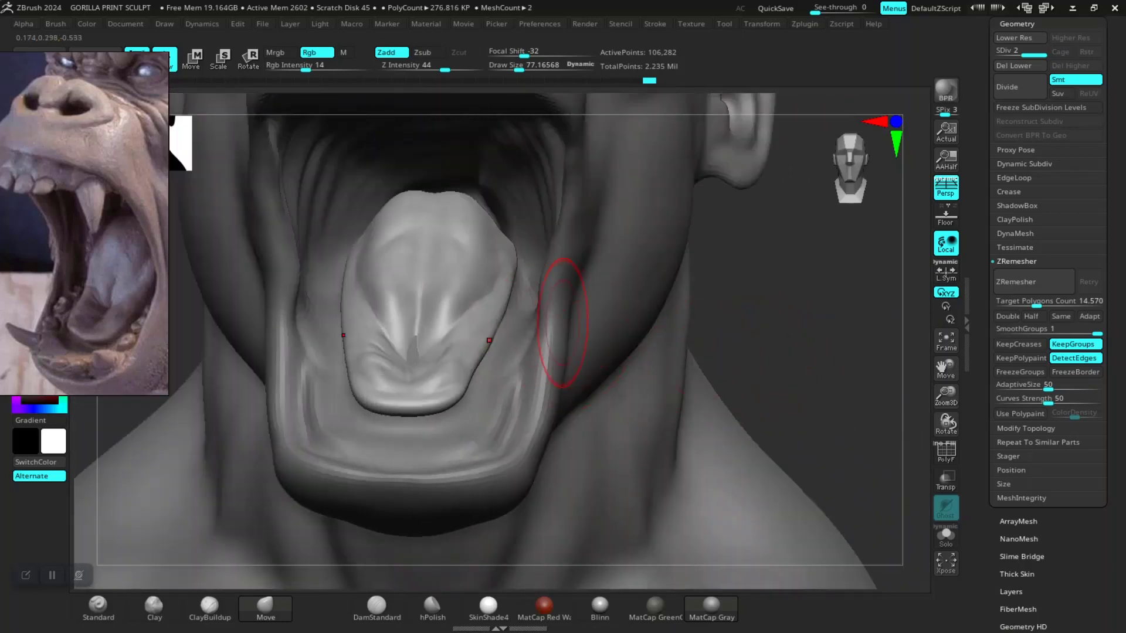
# - Inspect inside the mouth, frame the whole head, and start the Save Project command
pyautogui.press('space')
pyautogui.moveTo(754, 301); pyautogui.dragTo(228, 372)
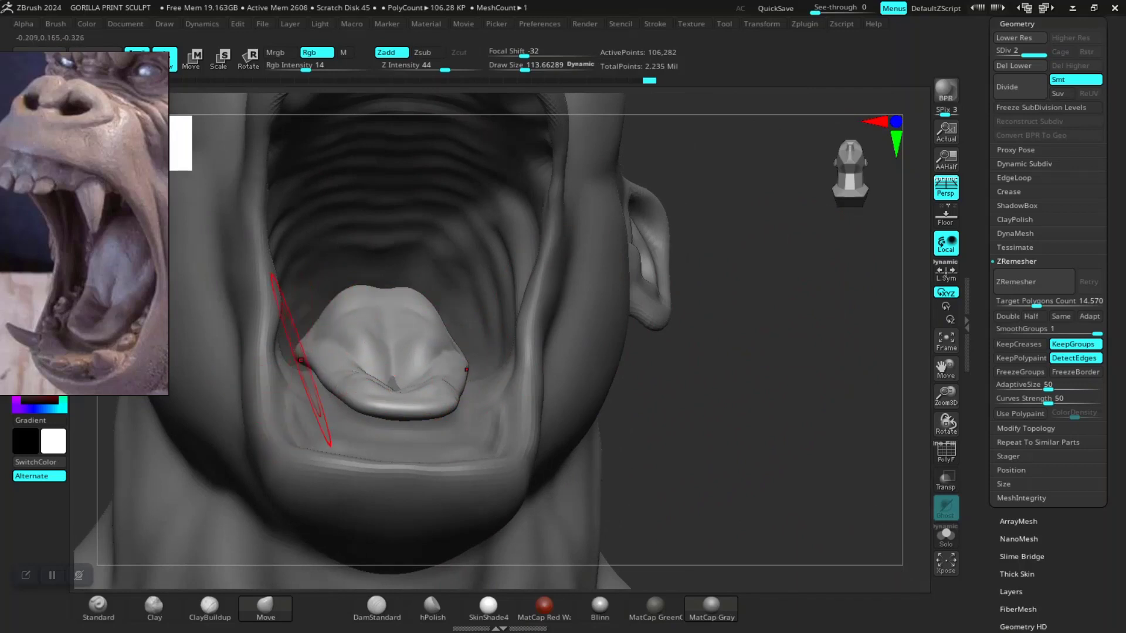
pyautogui.press('f')
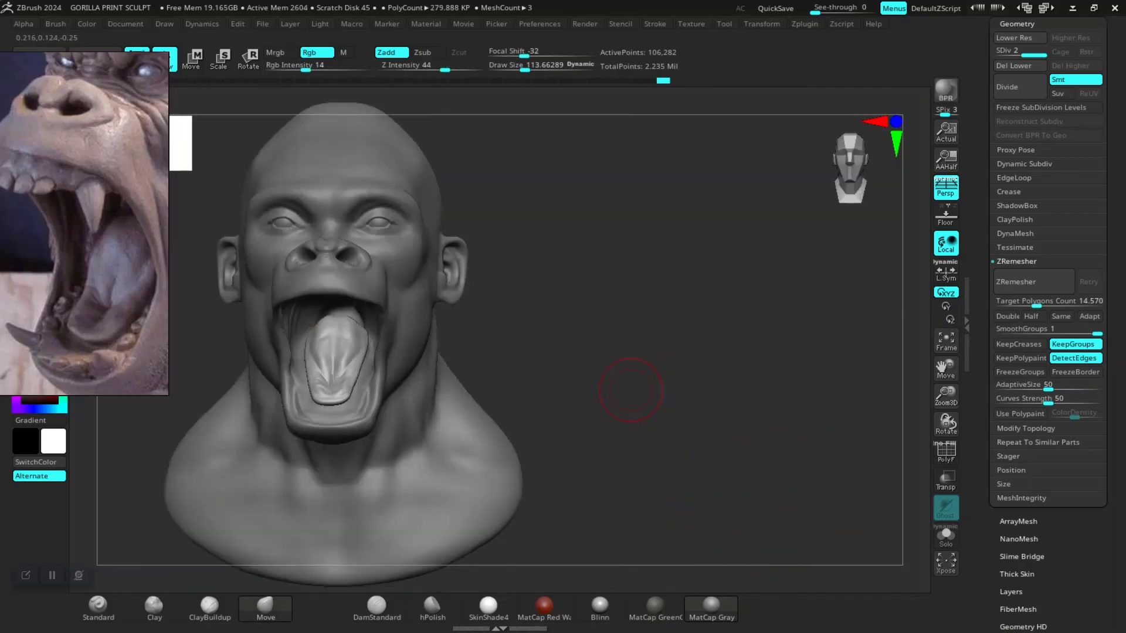
pyautogui.moveTo(628, 390); pyautogui.dragTo(737, 423)
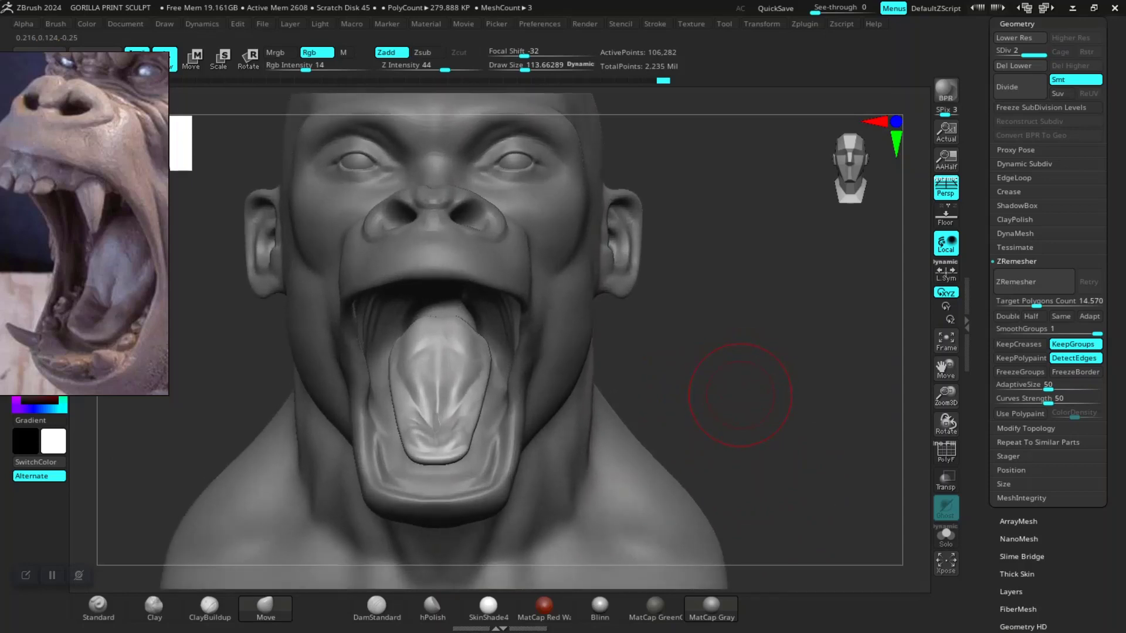
pyautogui.press('b')
pyautogui.hotkey('ctrl', 's')
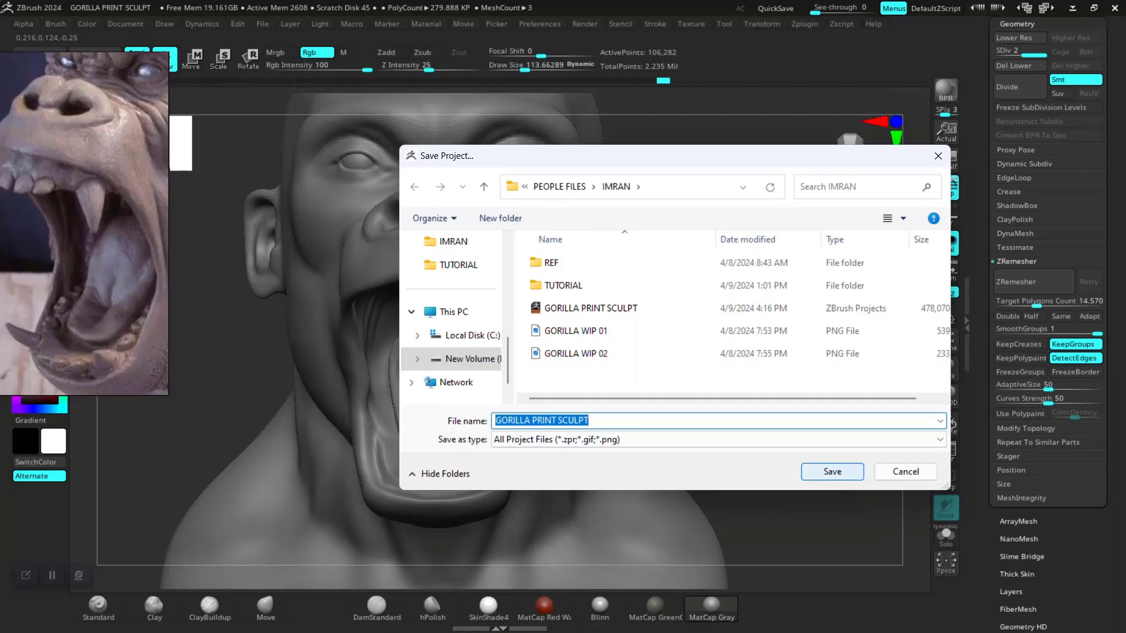
# - Save over the existing GORILLA PRINT SCULPT file, then reselect Move and rotate toward the jaw
pyautogui.press('Return')
pyautogui.click(668, 308)
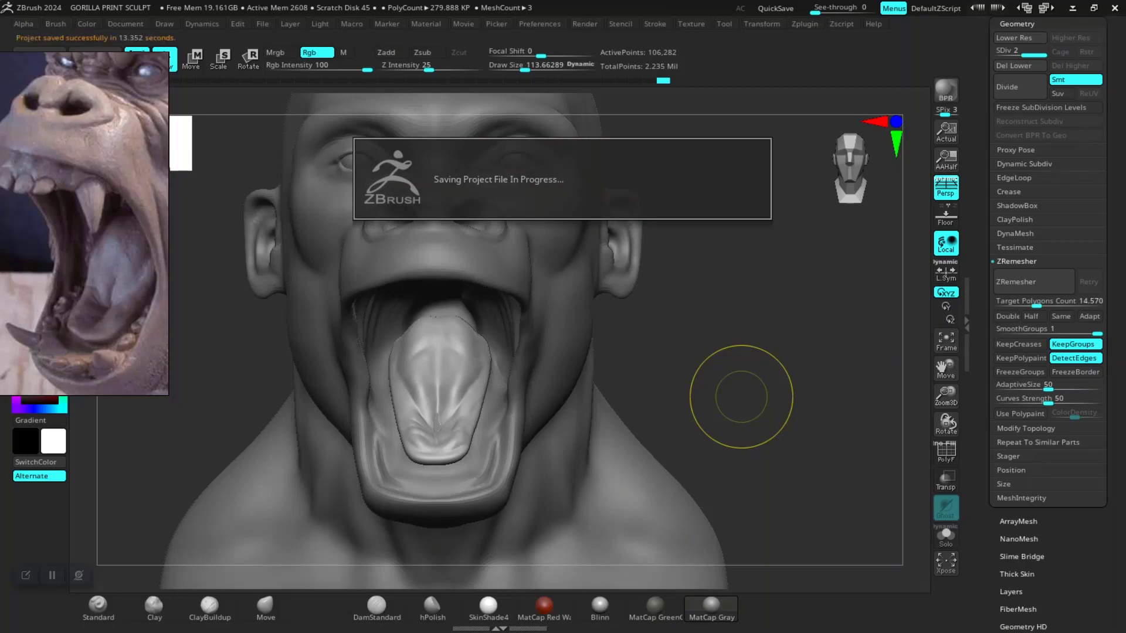
pyautogui.press('b')
pyautogui.press('m')
pyautogui.press('v')
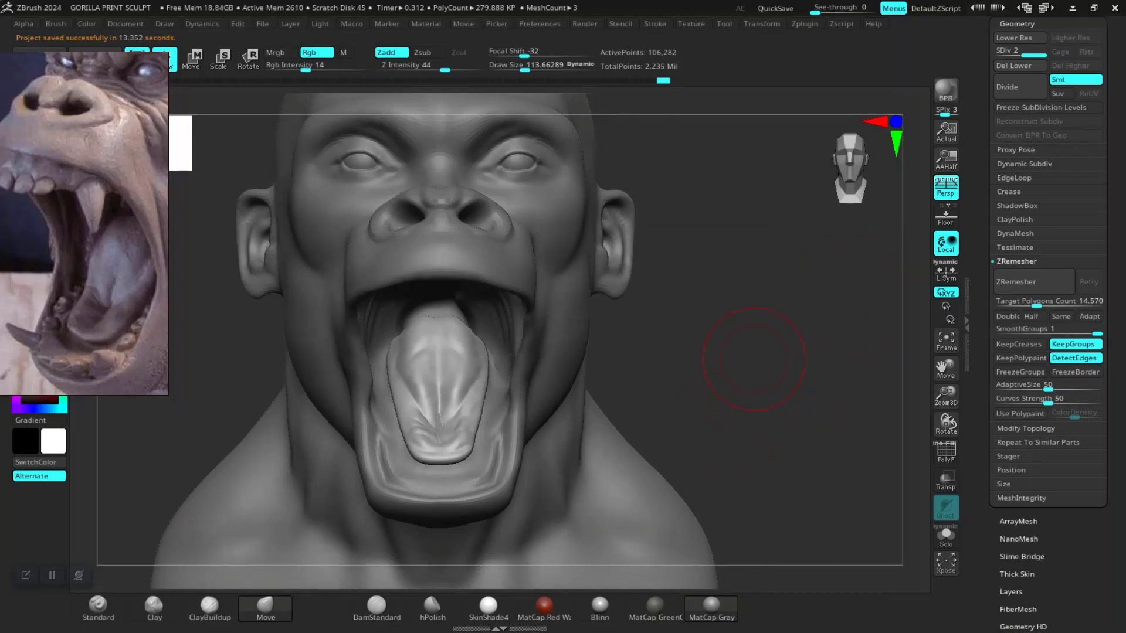
pyautogui.moveTo(800, 276); pyautogui.dragTo(874, 214)
pyautogui.scroll(5, 1071, 156)
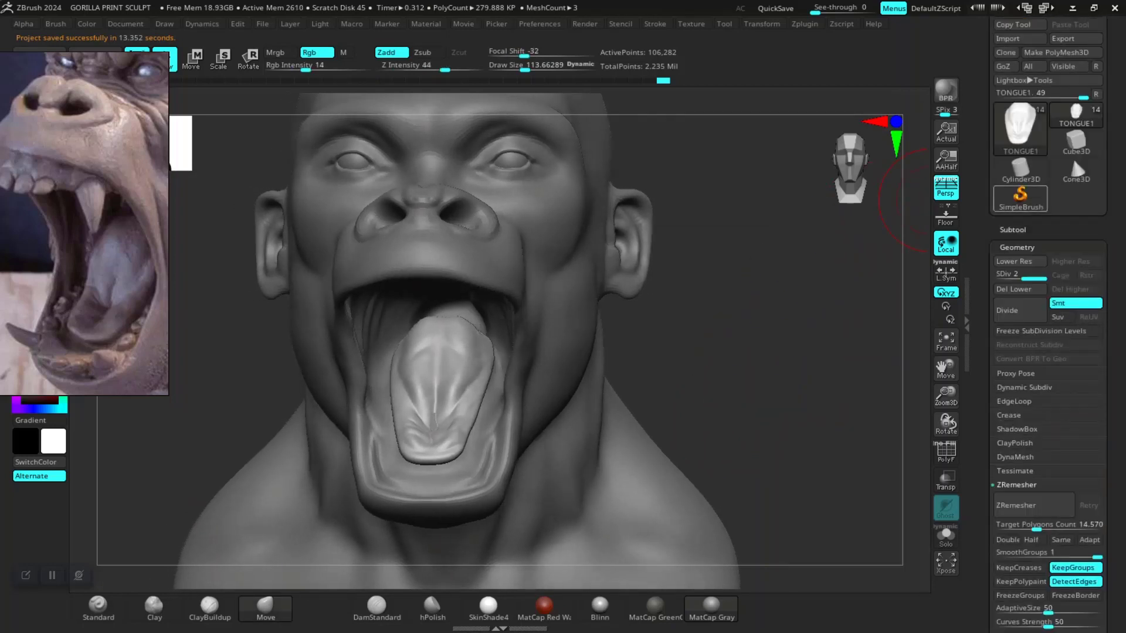
# - Select TEETH GUM1, solo it, and orbit to inspect the lower teeth and gums
pyautogui.click(1071, 156)
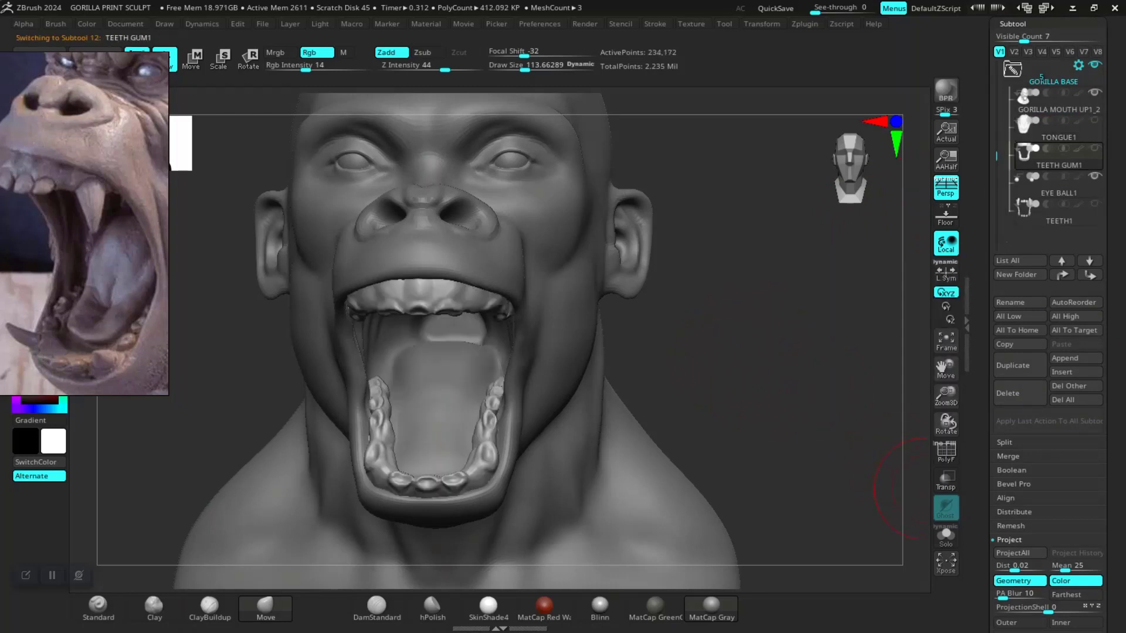
pyautogui.click(946, 535)
pyautogui.press('f')
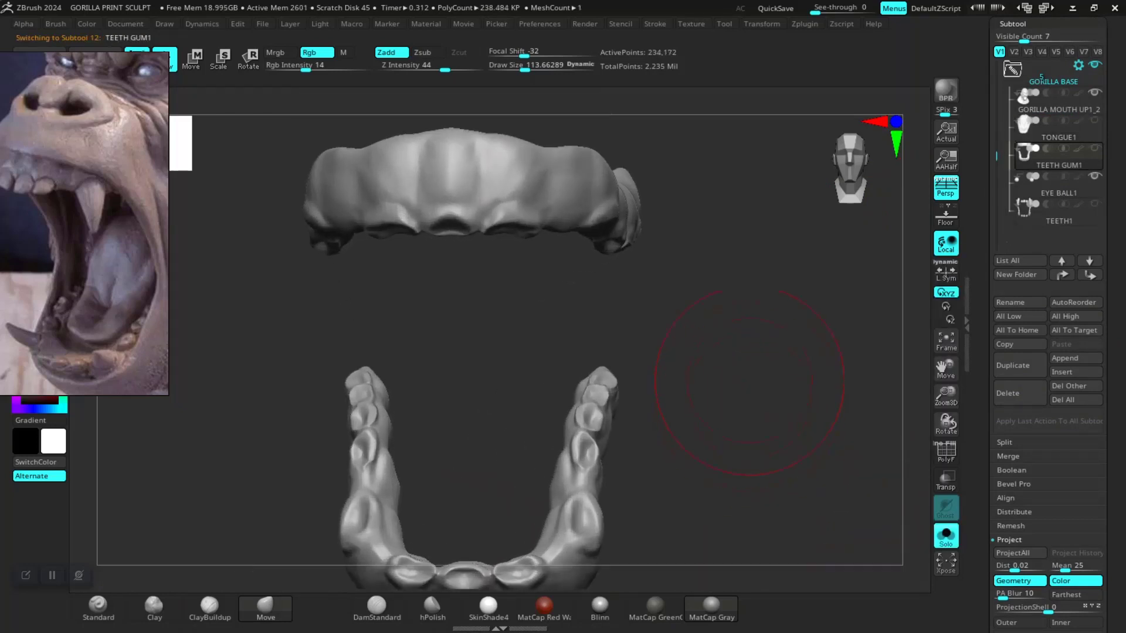
pyautogui.press('space')
pyautogui.moveTo(746, 352)
pyautogui.mouseDown()
pyautogui.moveTo(832, 394)
pyautogui.moveTo(824, 364)
pyautogui.mouseUp()
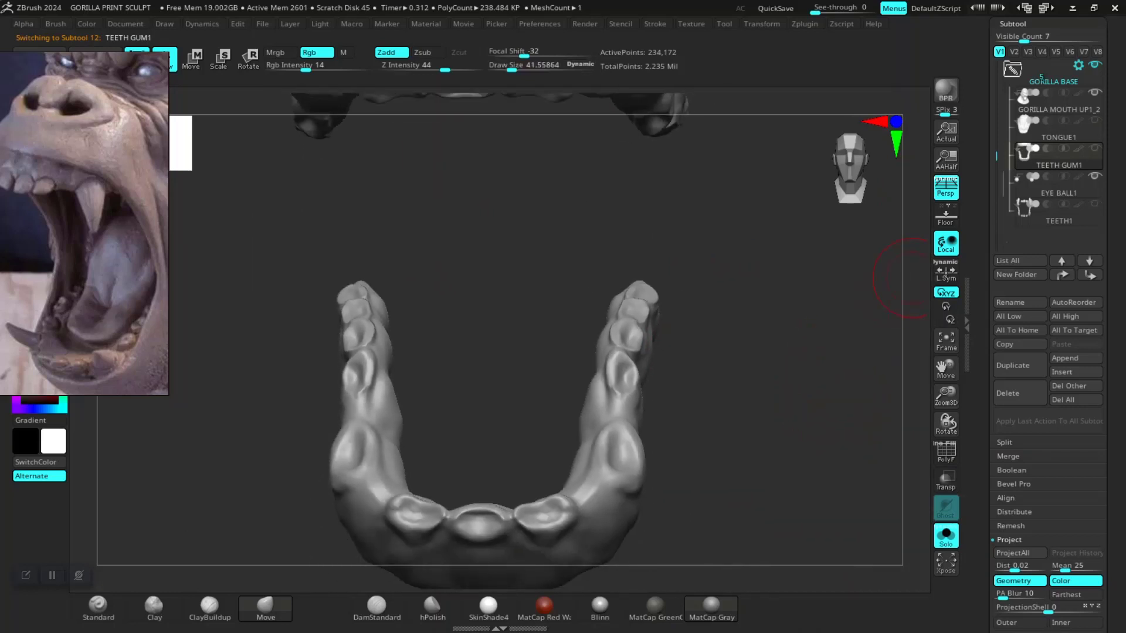
pyautogui.moveTo(830, 326); pyautogui.dragTo(819, 377)
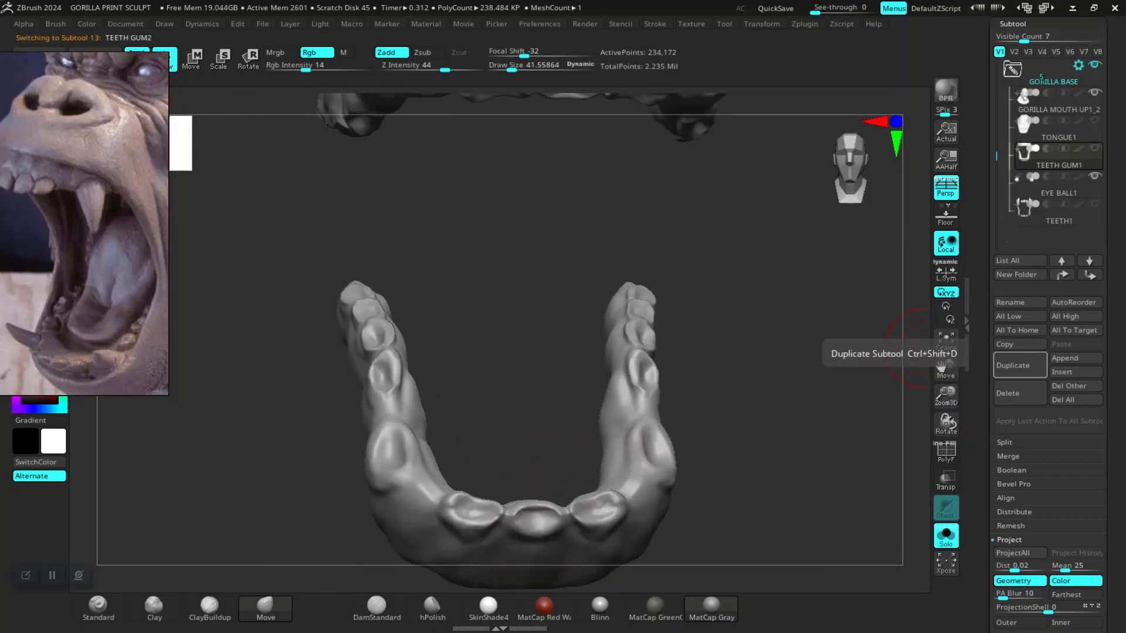
# - Duplicate the subtool as TEETH GUM2 and toggle the copy's visibility off and on
pyautogui.click(1019, 365)
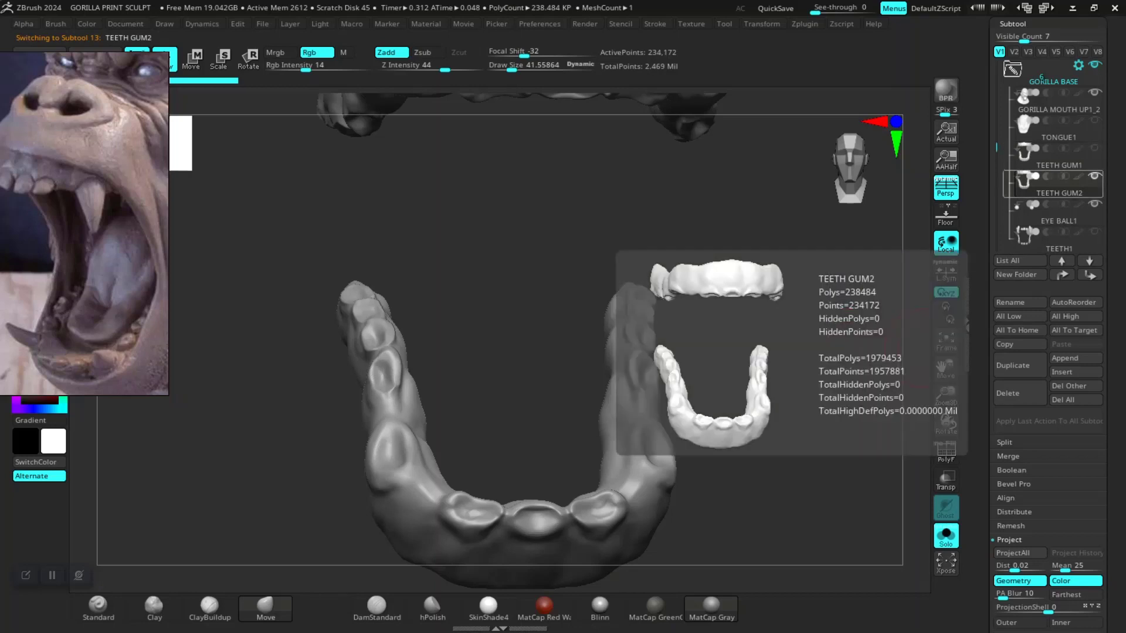
pyautogui.click(1094, 176)
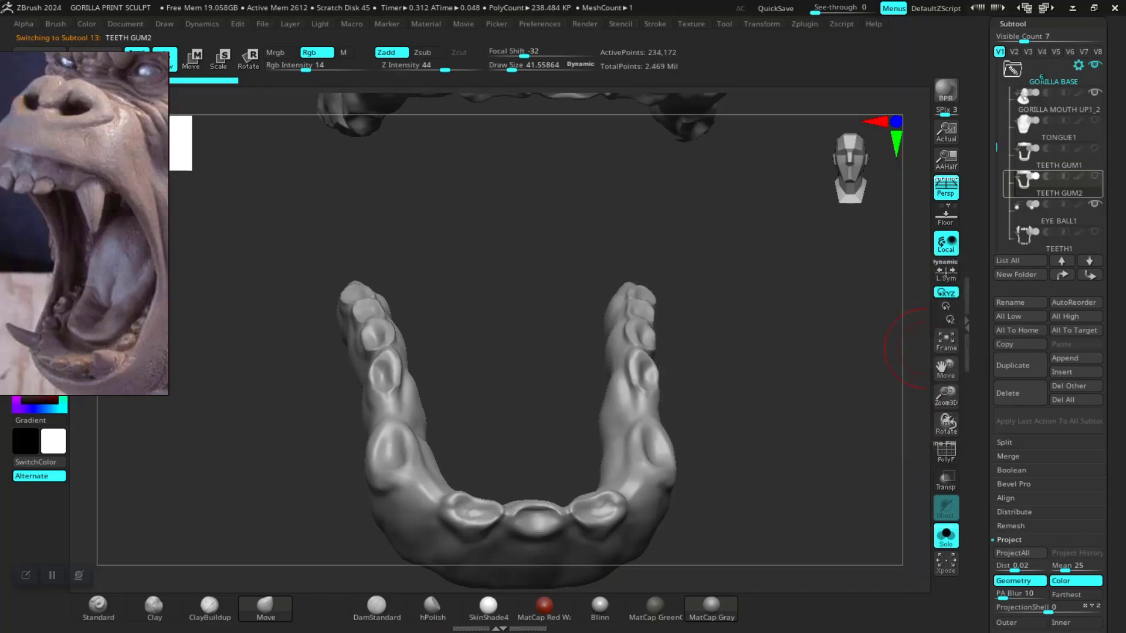
pyautogui.click(1094, 176)
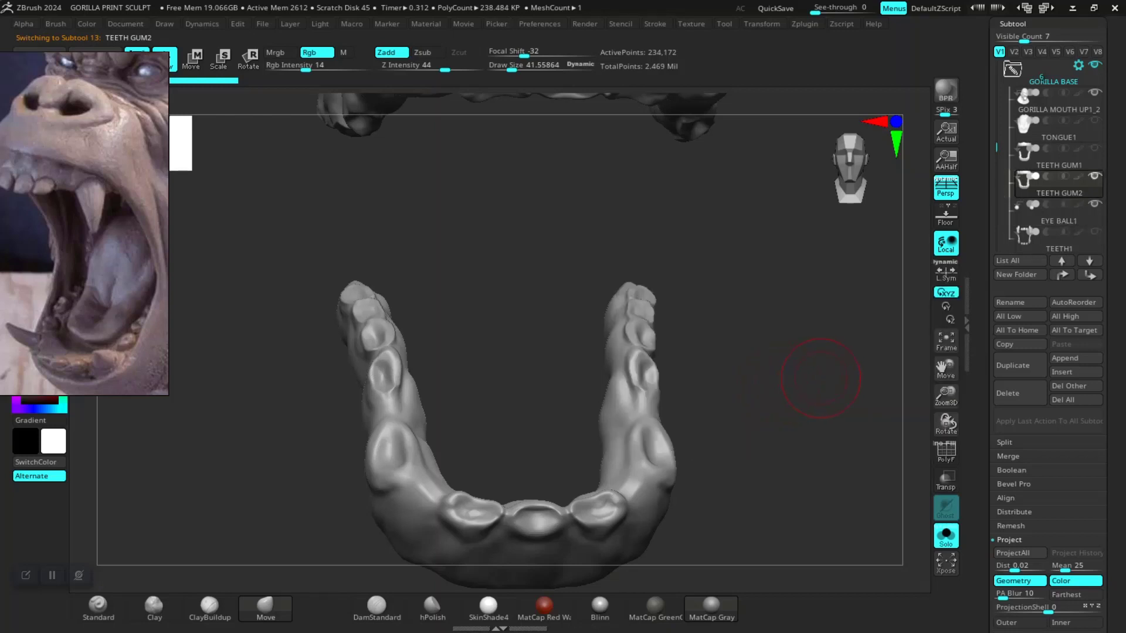
pyautogui.moveTo(789, 342); pyautogui.dragTo(823, 338)
# - Set ZRemesher's Target Polygons Count to 100 with Adaptive turned off
pyautogui.scroll(-2, 1048, 352)
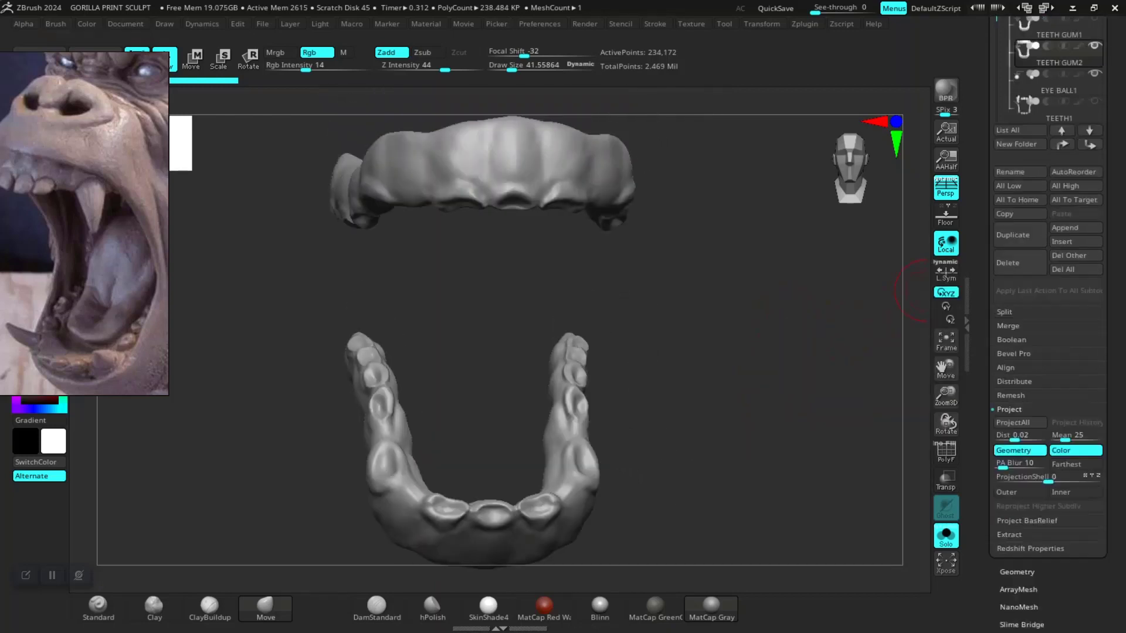
pyautogui.scroll(-5, 1049, 352)
pyautogui.click(1017, 196)
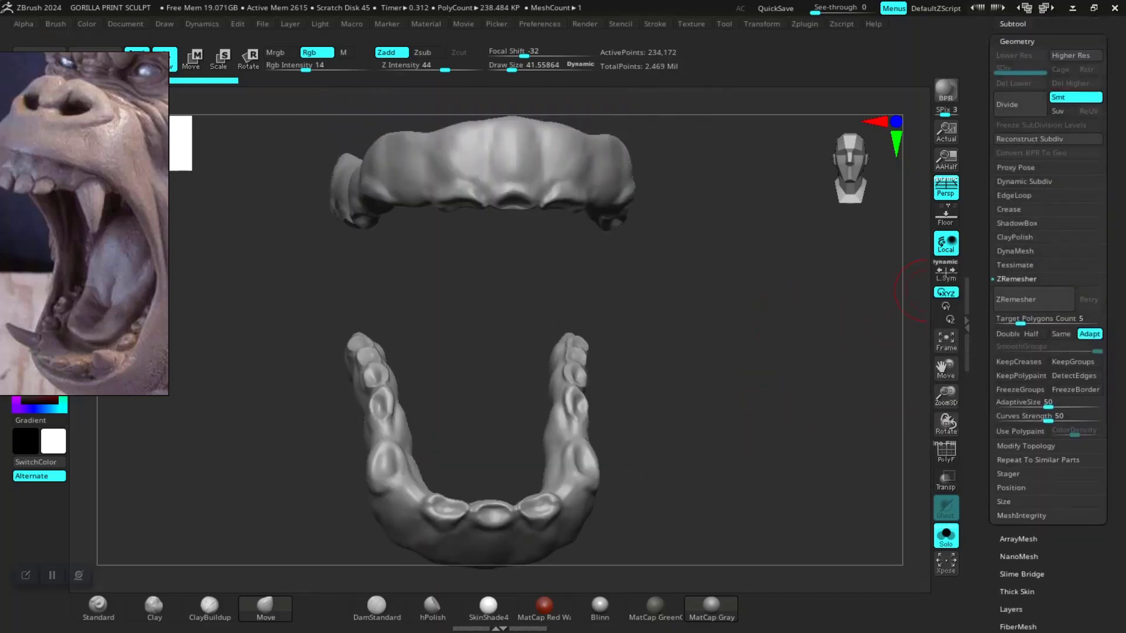
pyautogui.scroll(2, 1071, 54)
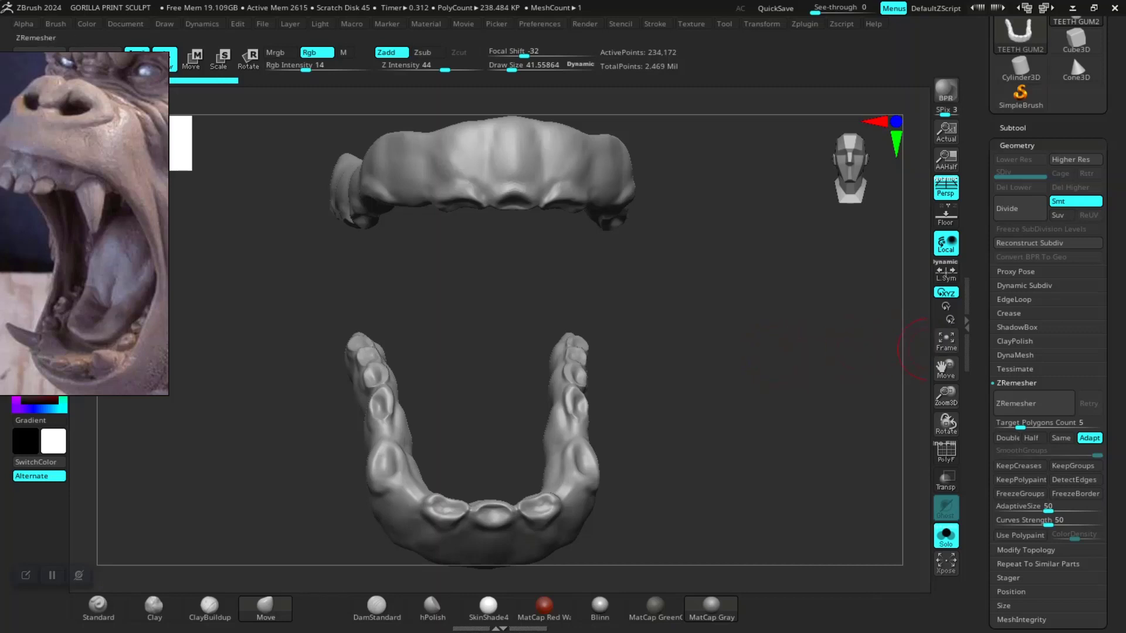
pyautogui.moveTo(842, 291); pyautogui.dragTo(786, 334)
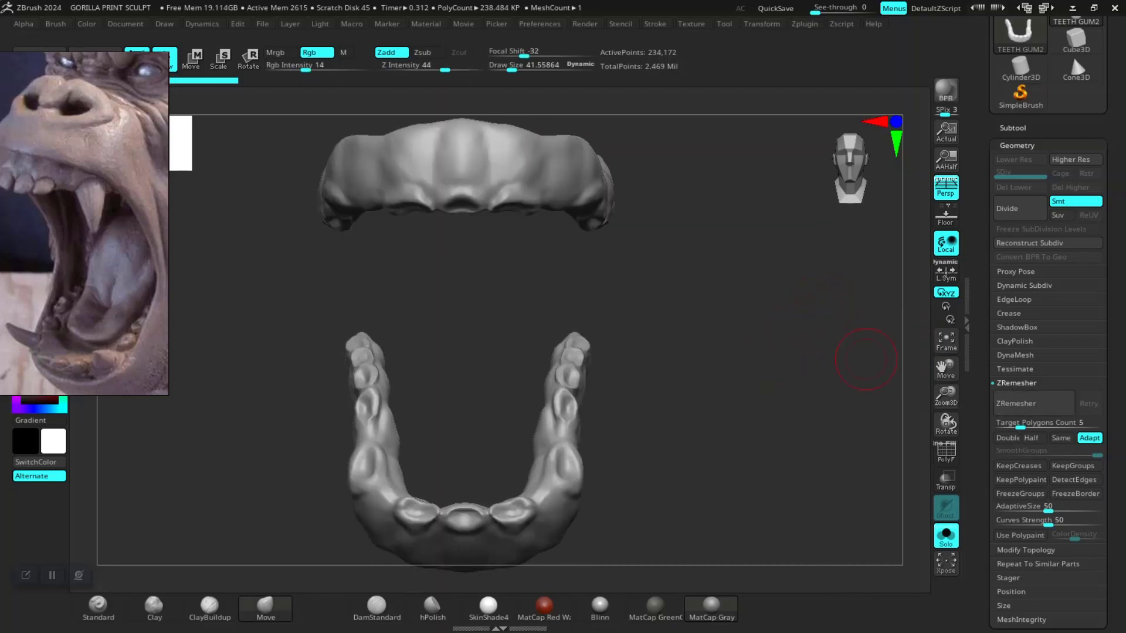
pyautogui.moveTo(1020, 422); pyautogui.dragTo(1048, 422)
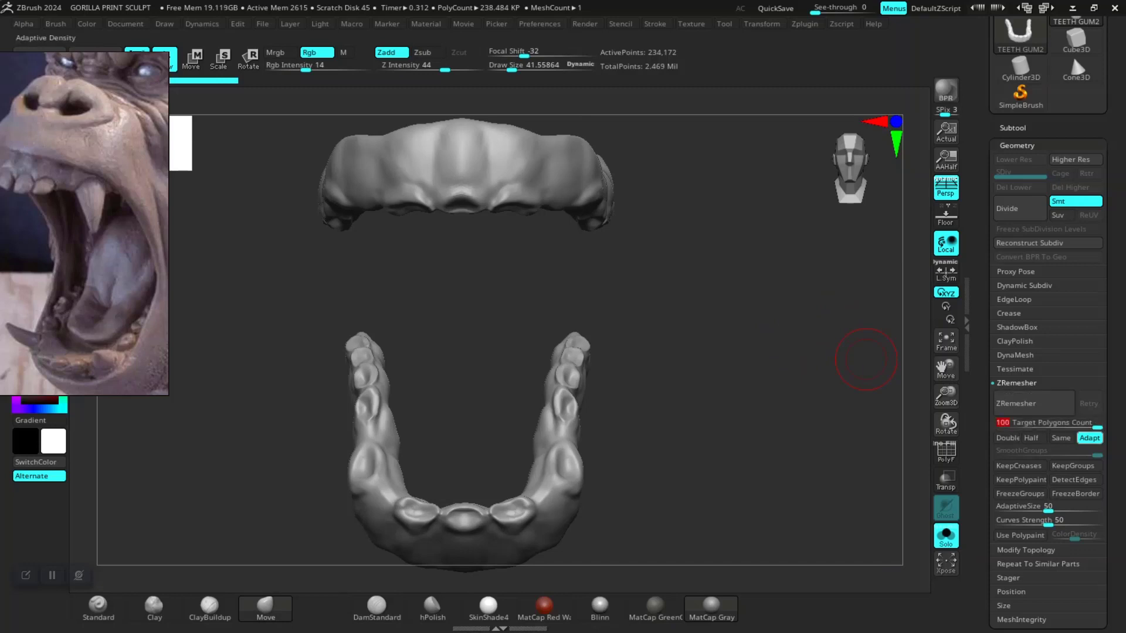
pyautogui.click(1089, 438)
# - Orbit the teeth arch around to a three-quarter front view
pyautogui.keyDown('alt'); pyautogui.moveTo(768, 451); pyautogui.dragTo(800, 448); pyautogui.keyUp('alt')
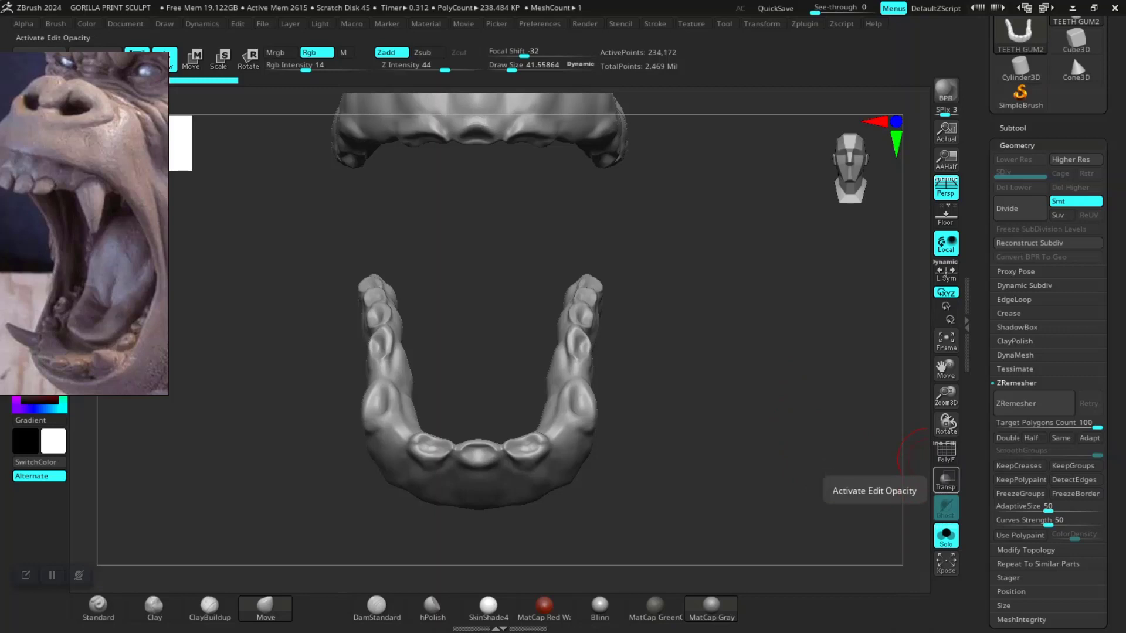
pyautogui.moveTo(806, 458); pyautogui.dragTo(806, 329)
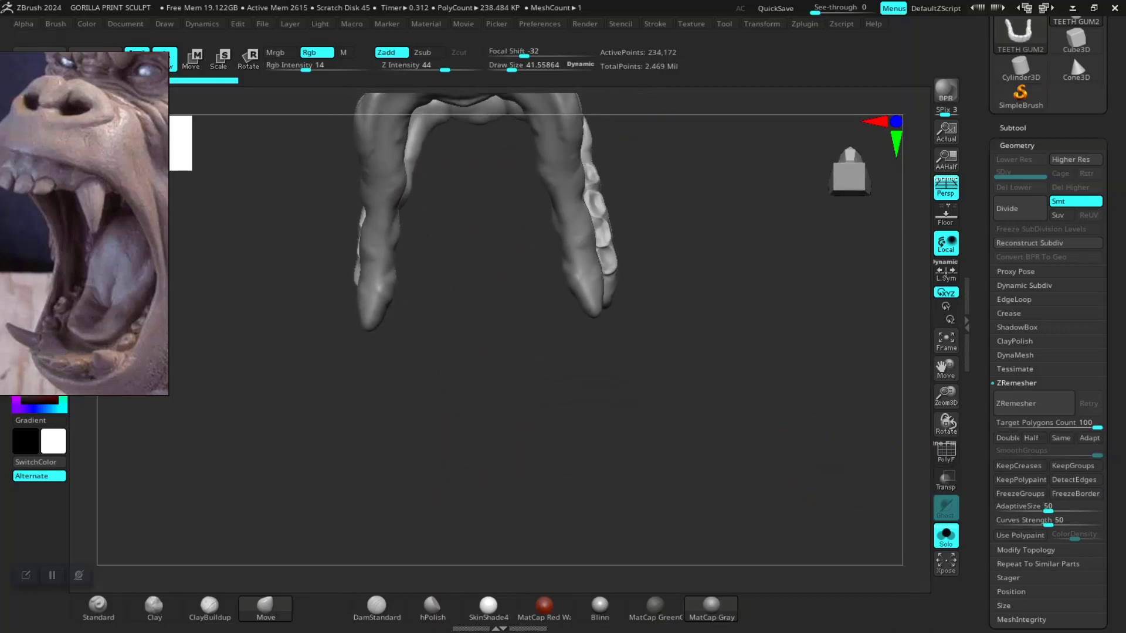
pyautogui.moveTo(806, 329)
pyautogui.mouseDown()
pyautogui.moveTo(806, 247)
pyautogui.moveTo(677, 367)
pyautogui.moveTo(591, 377)
pyautogui.mouseUp()
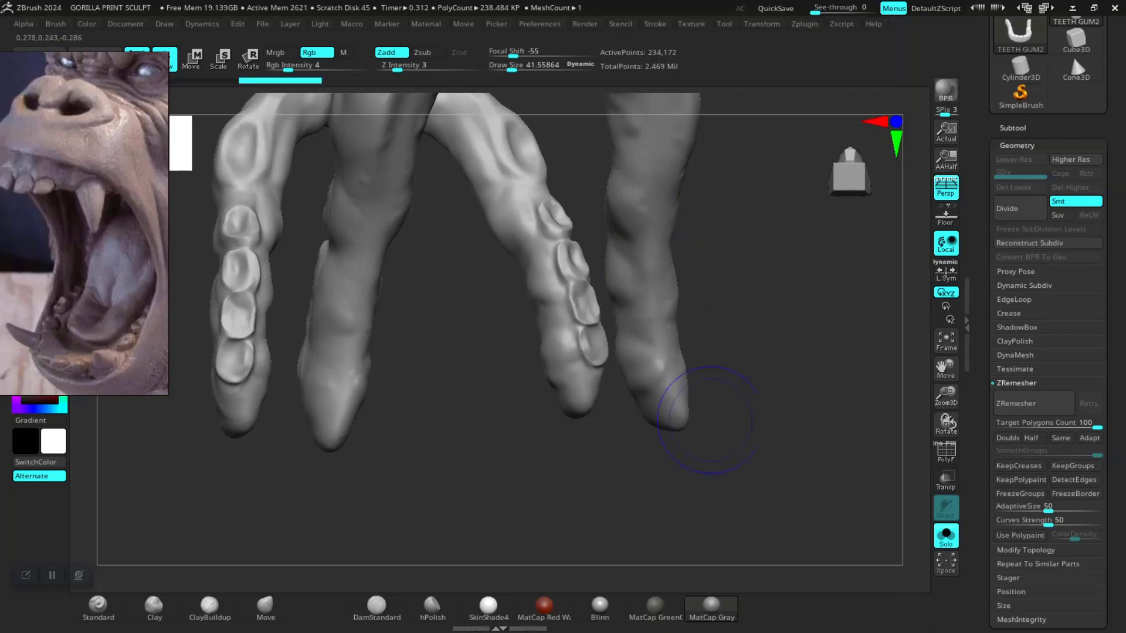
pyautogui.moveTo(704, 403)
pyautogui.mouseDown()
pyautogui.moveTo(767, 354)
pyautogui.moveTo(815, 401)
pyautogui.moveTo(906, 420)
pyautogui.mouseUp()
pyautogui.press('b')
pyautogui.press('m')
pyautogui.press('v')
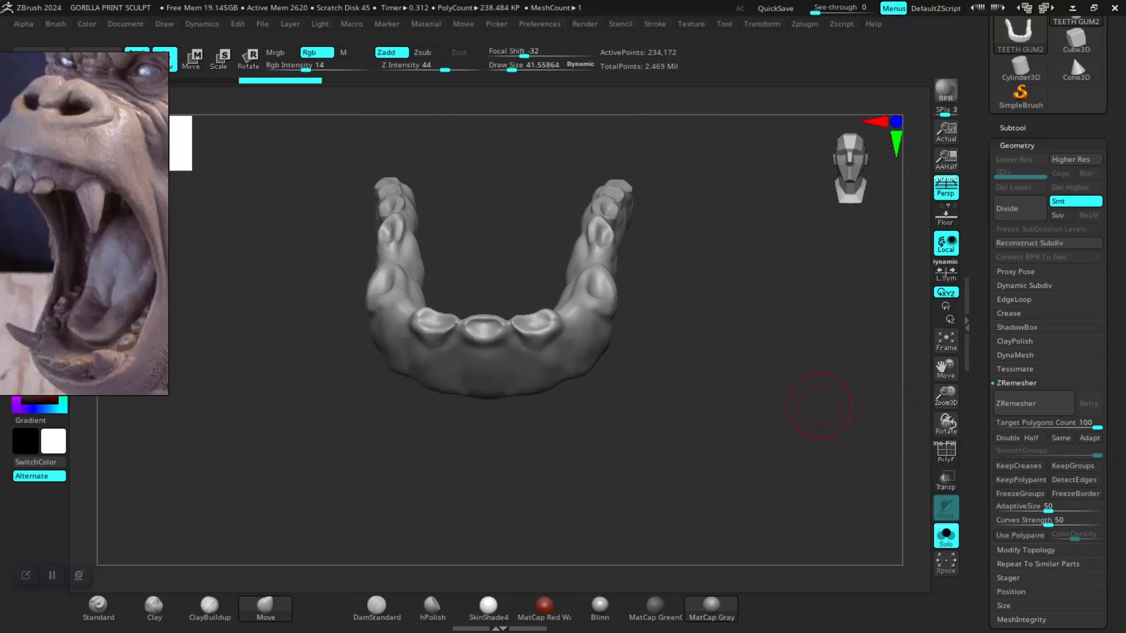
pyautogui.moveTo(924, 434)
pyautogui.mouseDown()
pyautogui.moveTo(903, 411)
pyautogui.moveTo(821, 431)
pyautogui.mouseUp()
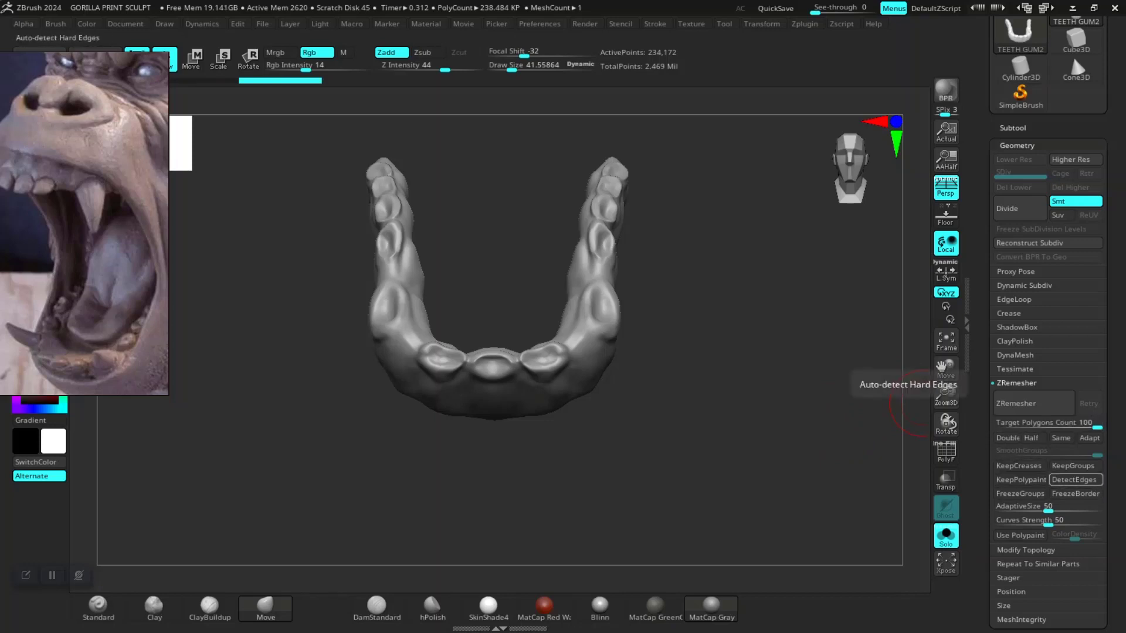
# - Enable edge detection and KeepGroups, show polyframe, and run ZRemesher on TEETH GUM2
pyautogui.click(1074, 480)
pyautogui.click(1074, 465)
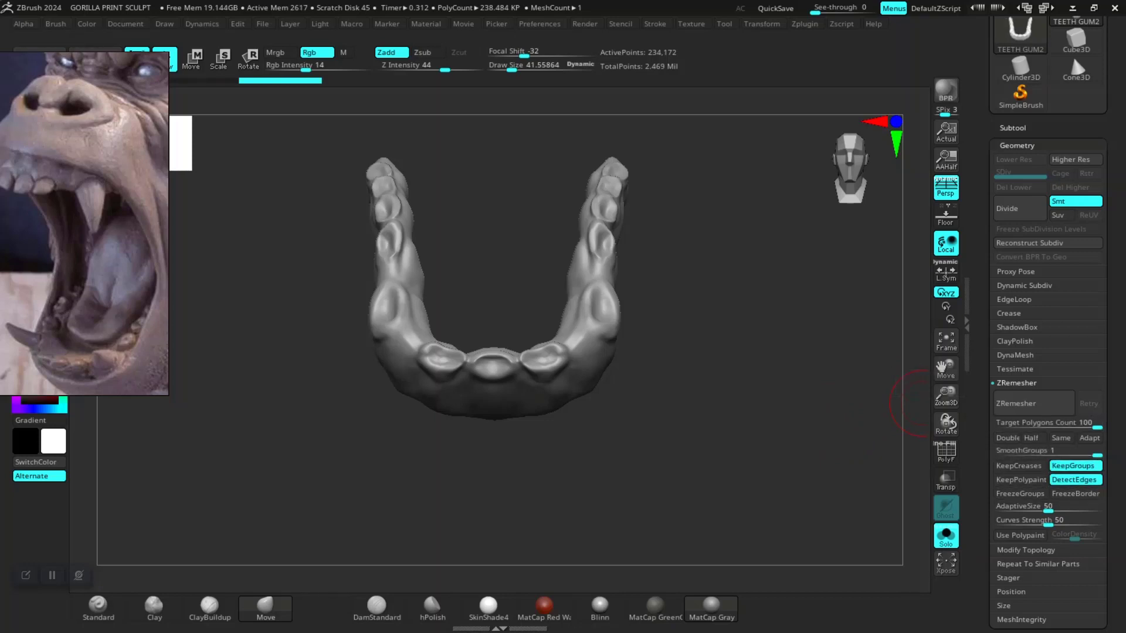
pyautogui.hotkey('shift', 'f')
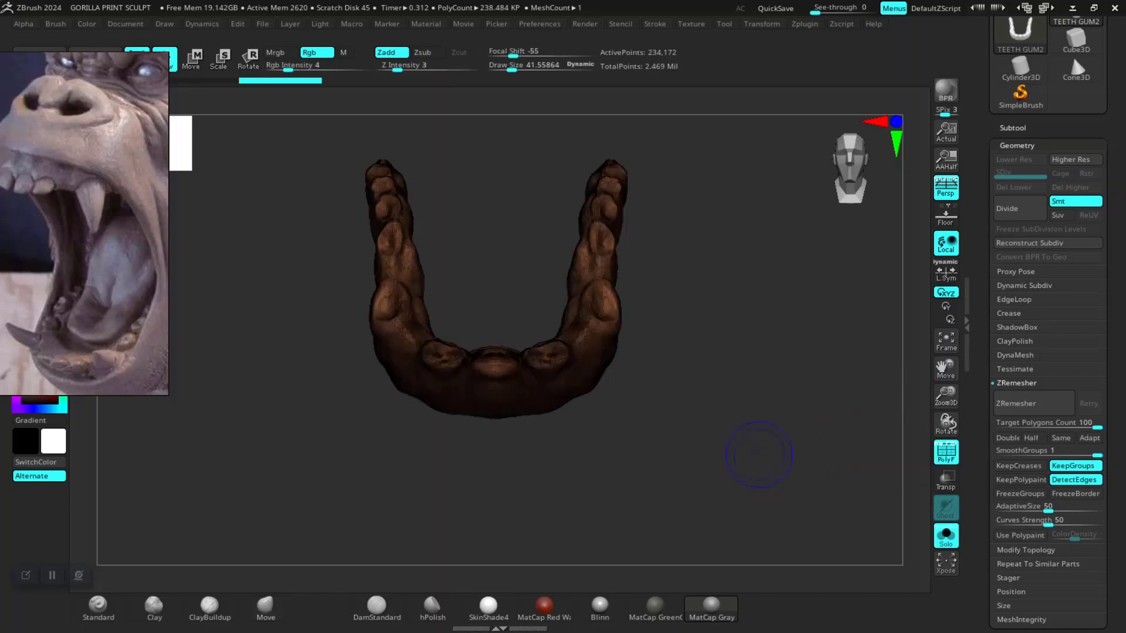
pyautogui.moveTo(755, 447); pyautogui.dragTo(750, 498)
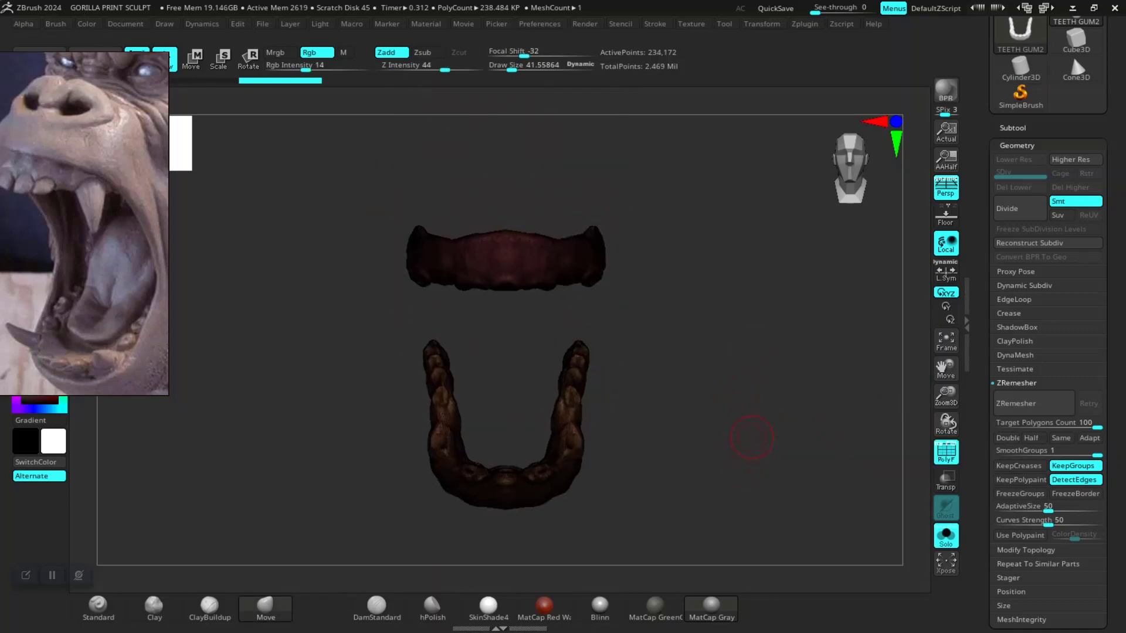
pyautogui.moveTo(753, 387)
pyautogui.mouseDown()
pyautogui.moveTo(756, 432)
pyautogui.moveTo(776, 449)
pyautogui.moveTo(903, 395)
pyautogui.mouseUp()
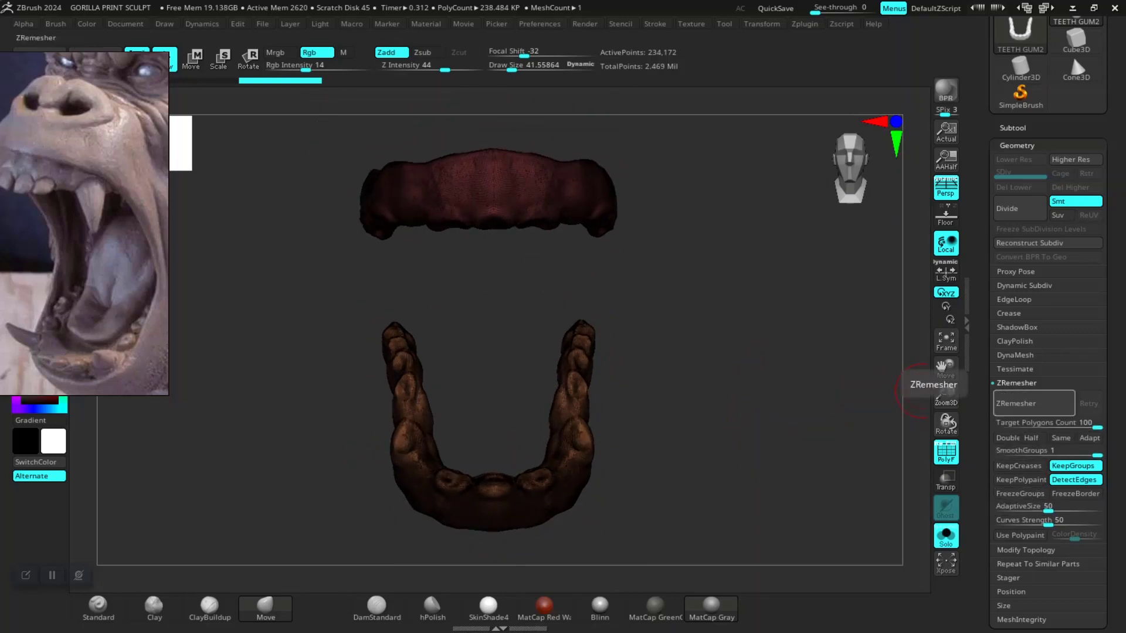
pyautogui.click(1033, 403)
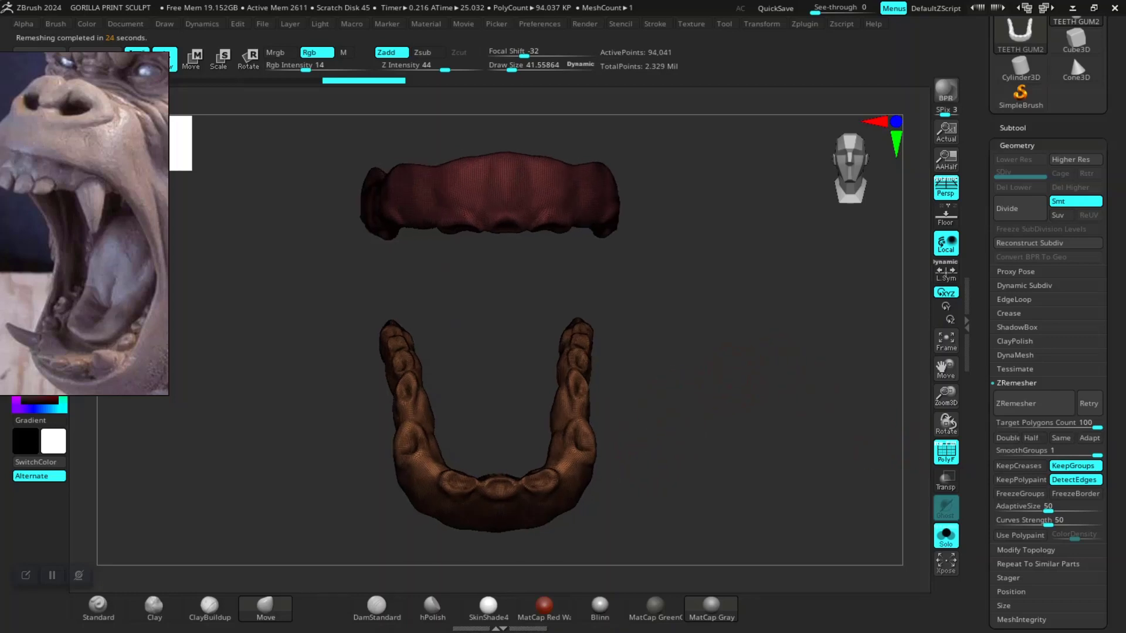
# - Inspect the new lower-teeth topology, hide the polyframe, and select TEETH GUM2
pyautogui.press('f')
pyautogui.moveTo(777, 395); pyautogui.dragTo(803, 405)
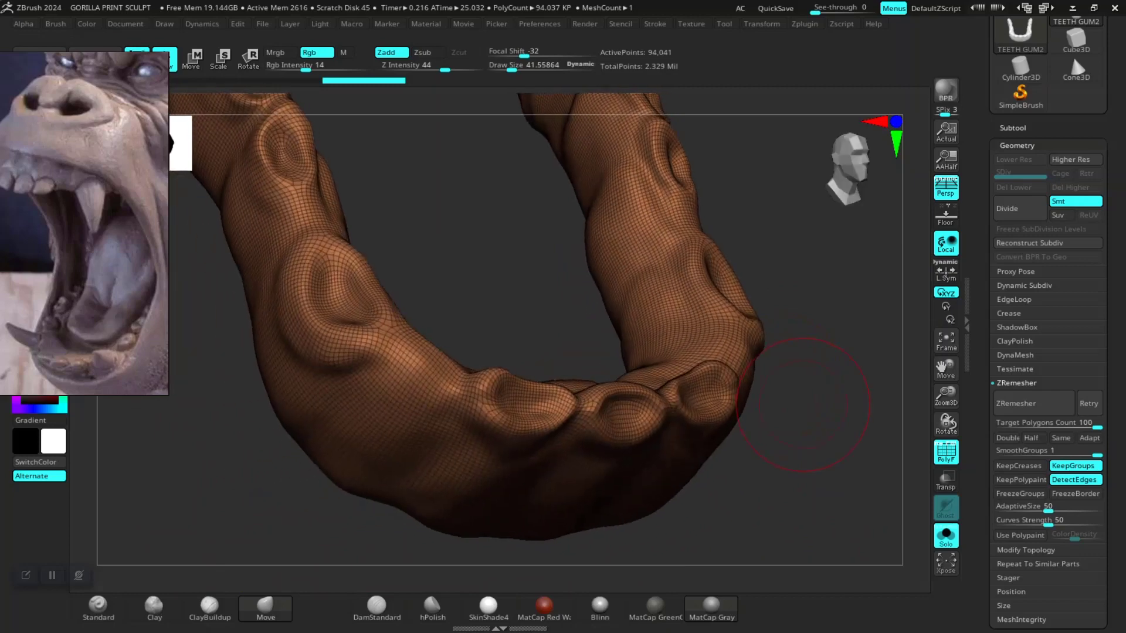
pyautogui.moveTo(811, 456); pyautogui.dragTo(817, 458)
pyautogui.moveTo(801, 509)
pyautogui.mouseDown()
pyautogui.moveTo(759, 409)
pyautogui.moveTo(800, 409)
pyautogui.mouseUp()
pyautogui.hotkey('shift', 'f')
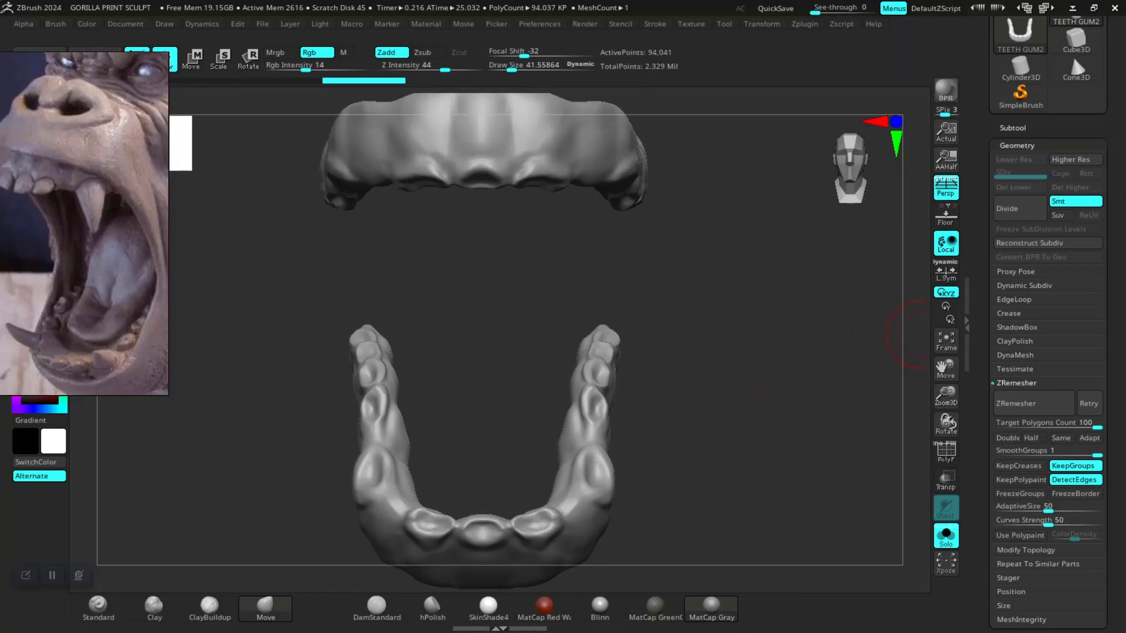
pyautogui.click(1013, 128)
pyautogui.click(1059, 186)
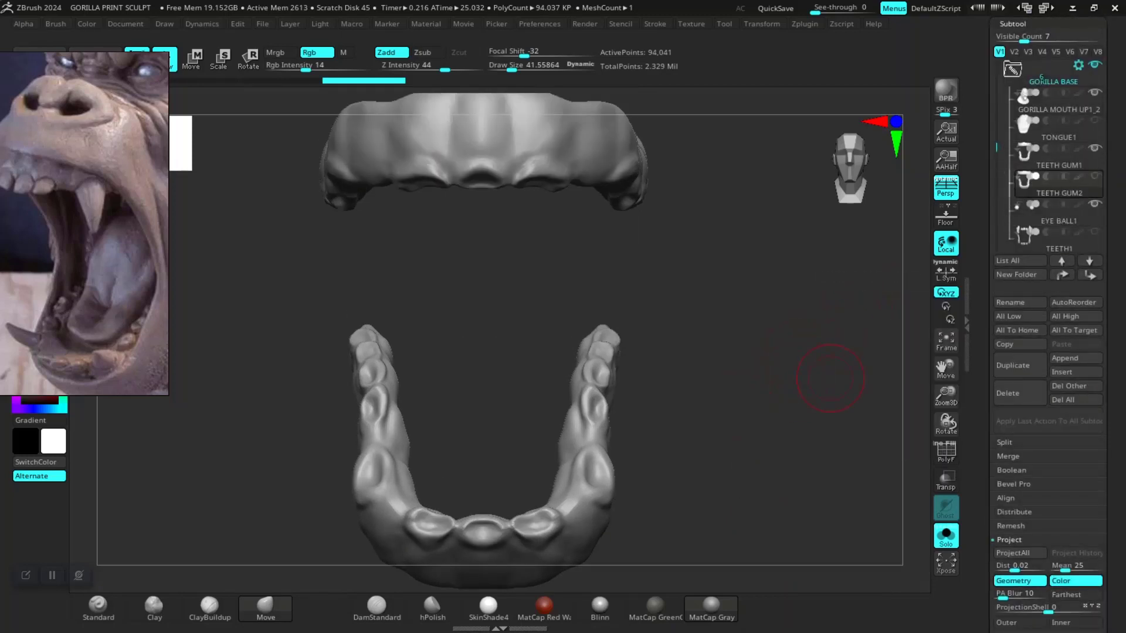
pyautogui.keyDown('alt'); pyautogui.moveTo(829, 378); pyautogui.dragTo(835, 457); pyautogui.keyUp('alt')
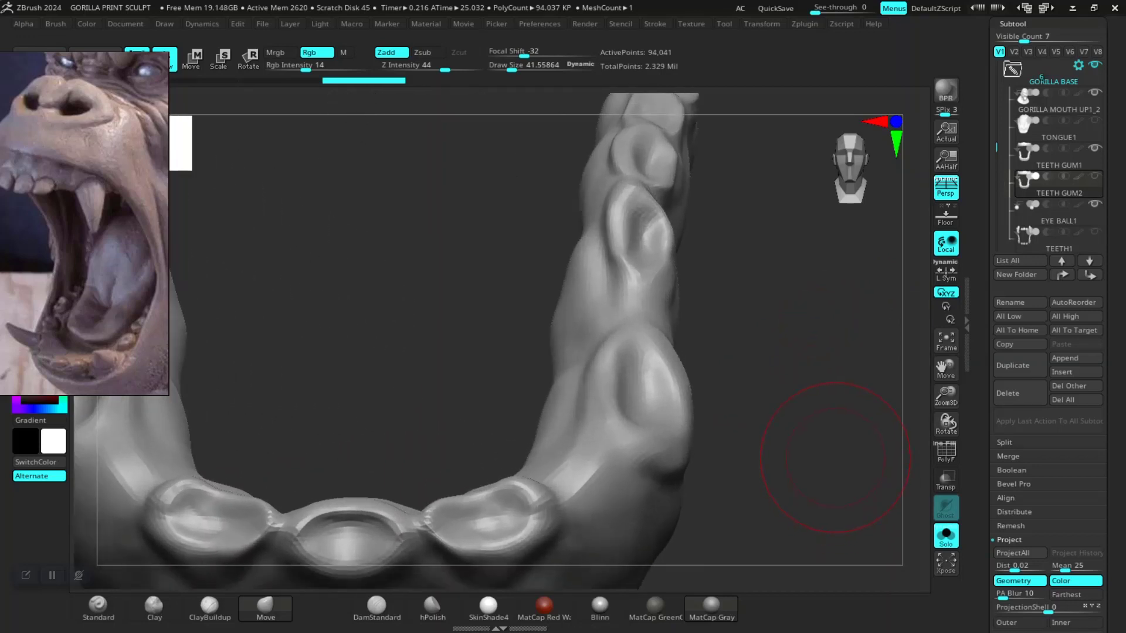
pyautogui.press('f')
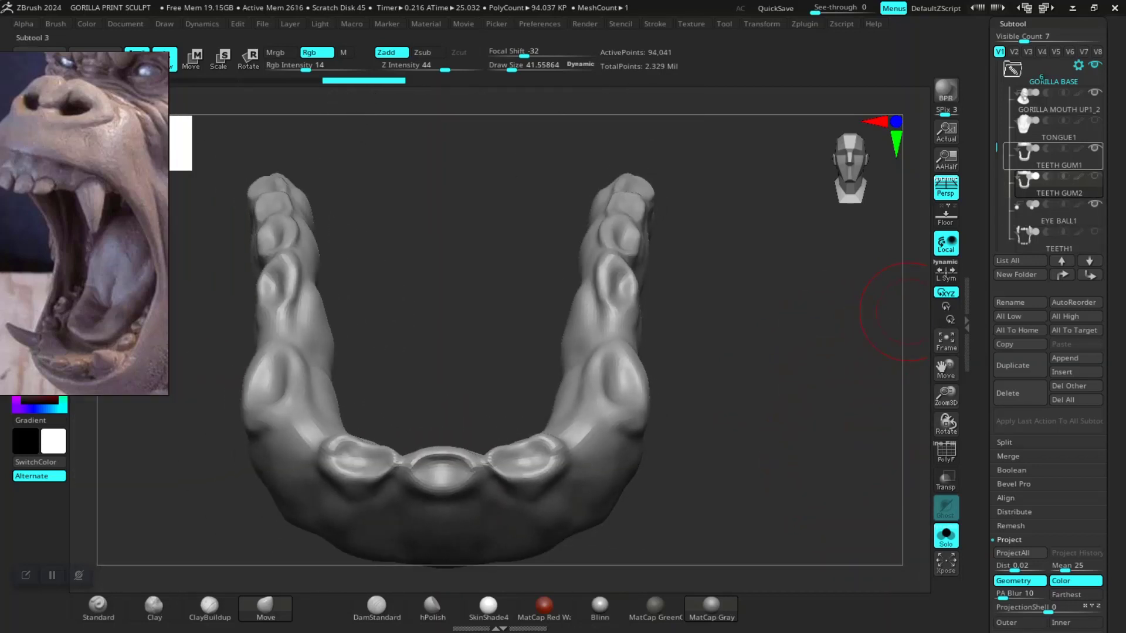
pyautogui.moveTo(1048, 166)
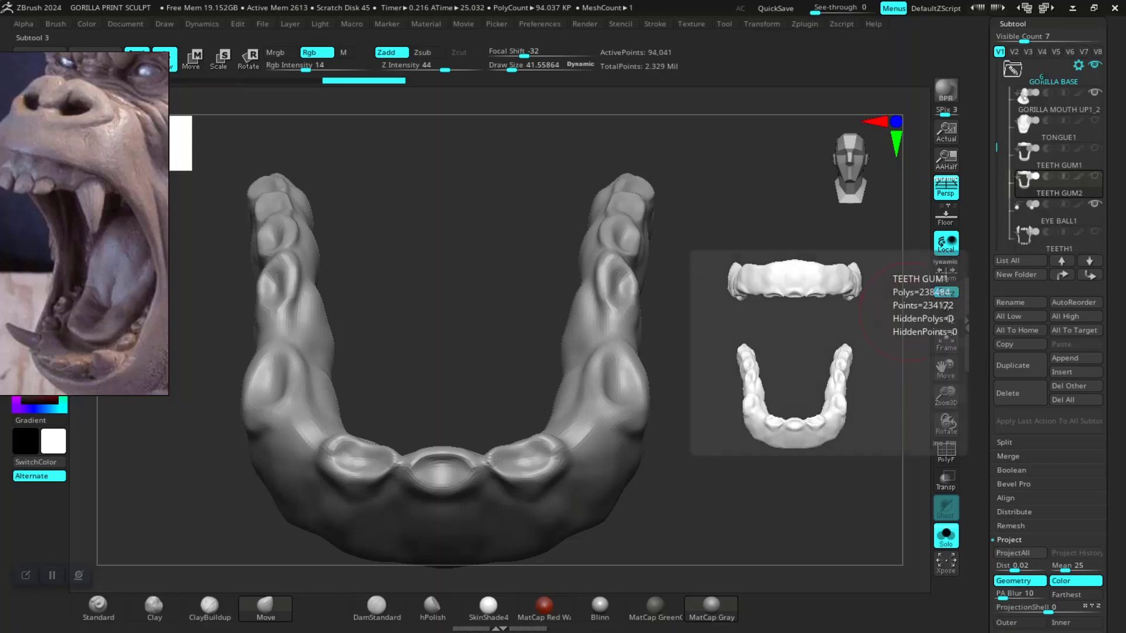
# - Compare against TEETH GUM1, ProjectAll its detail onto TEETH GUM2, and subdivide once
pyautogui.click(1055, 176)
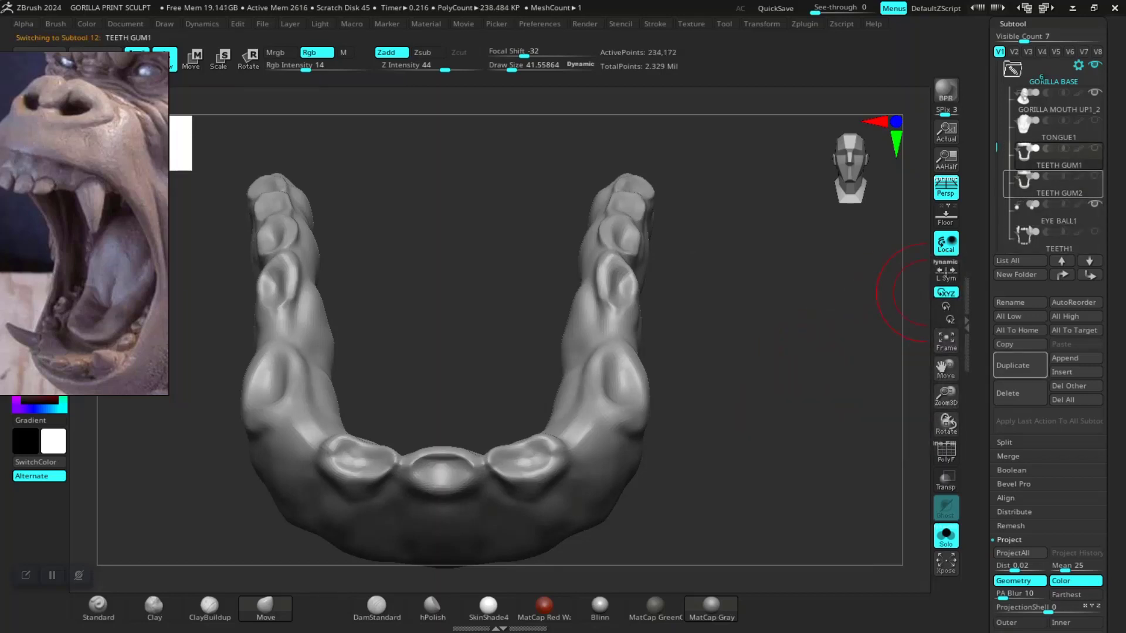
pyautogui.click(1050, 182)
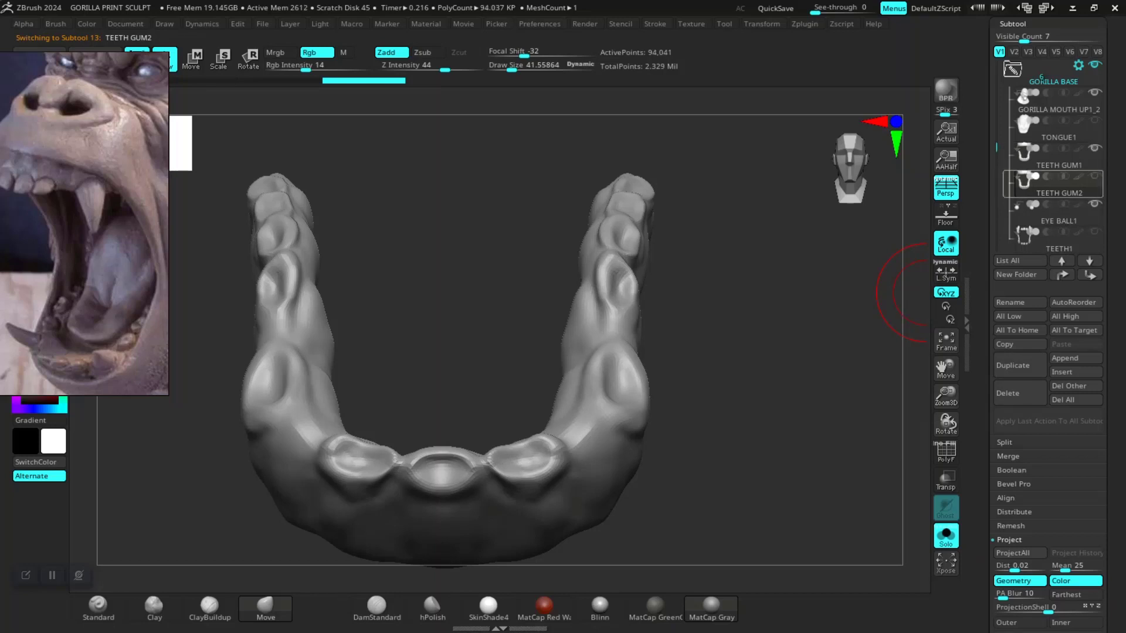
pyautogui.scroll(-2, 1020, 305)
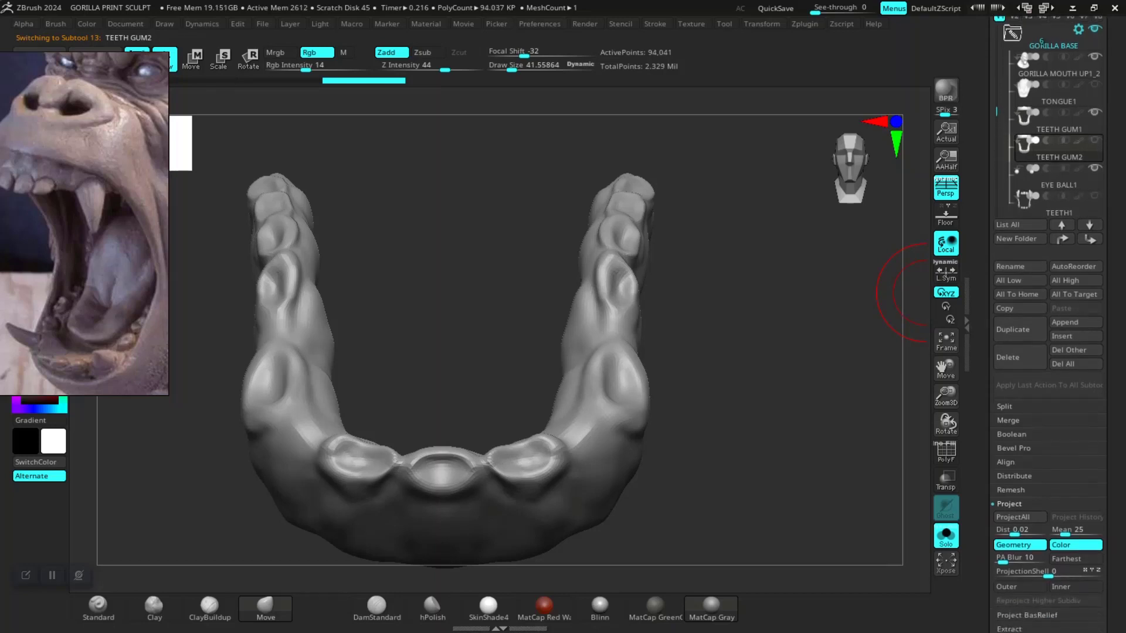
pyautogui.scroll(-5, 1017, 422)
pyautogui.click(1013, 422)
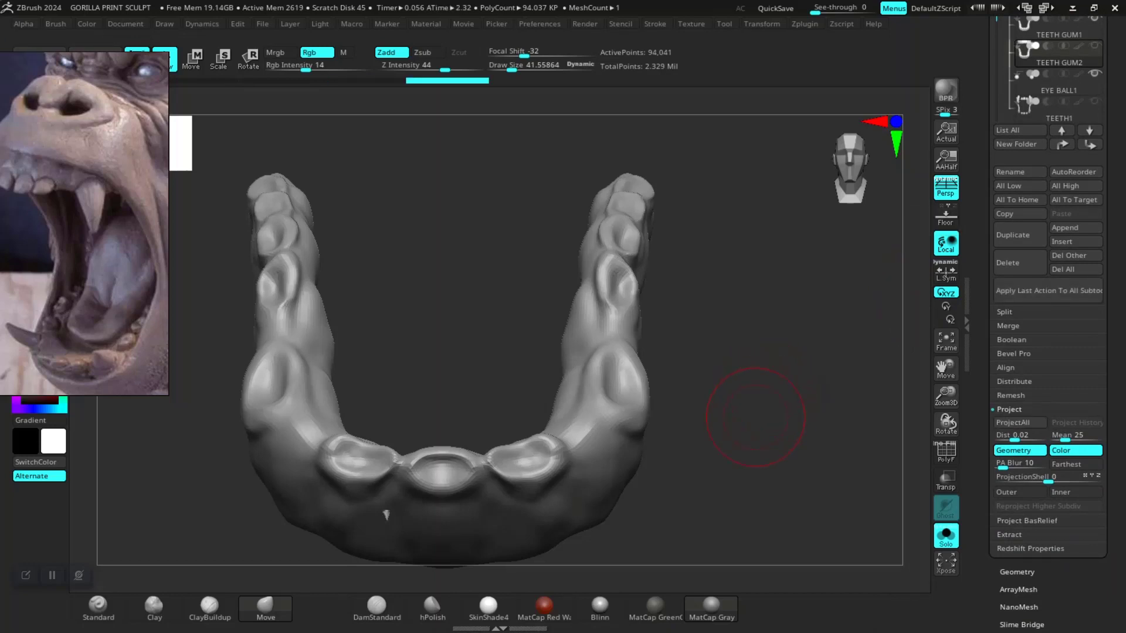
pyautogui.moveTo(755, 420); pyautogui.dragTo(772, 427)
pyautogui.press('d')
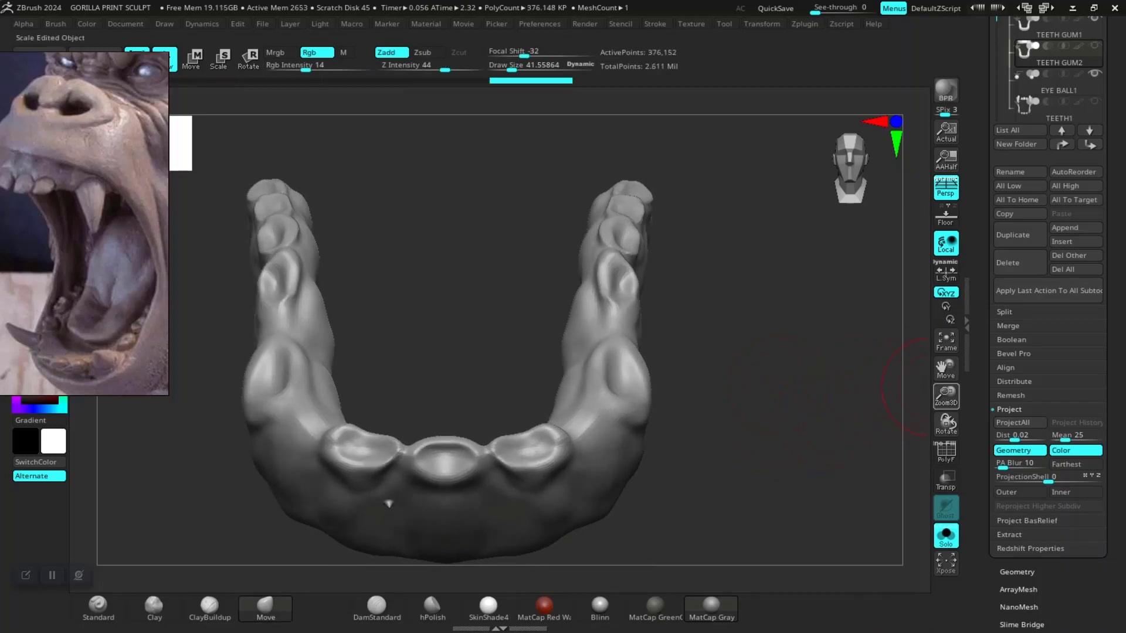
# - Project the detail again at the higher subdivision and inspect it against TEETH GUM1
pyautogui.click(1012, 423)
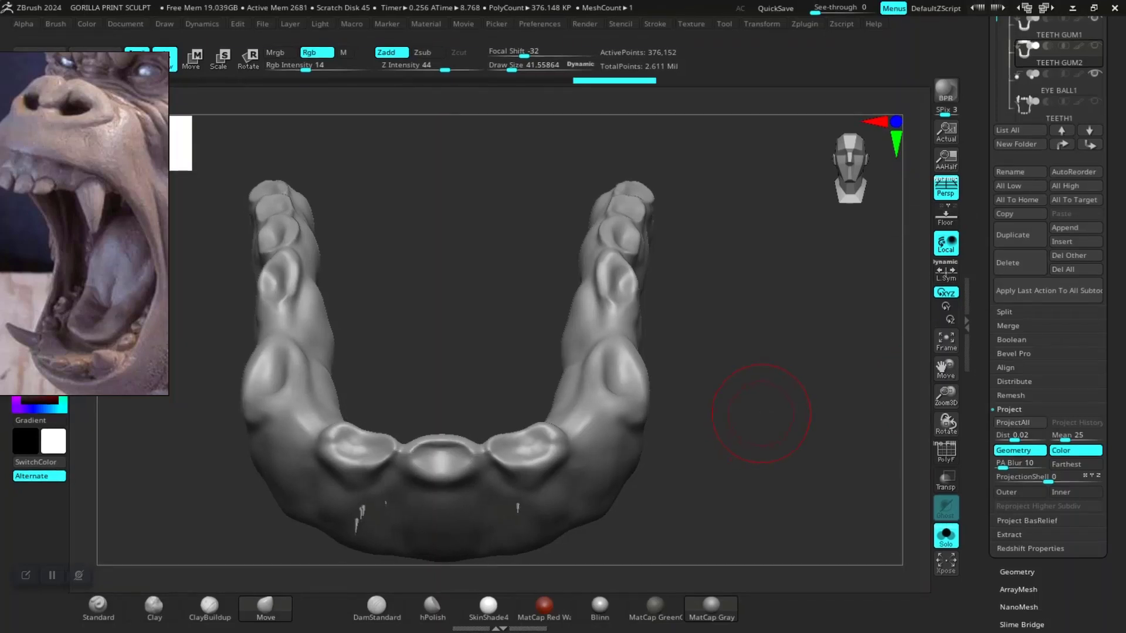
pyautogui.moveTo(772, 411); pyautogui.dragTo(772, 407)
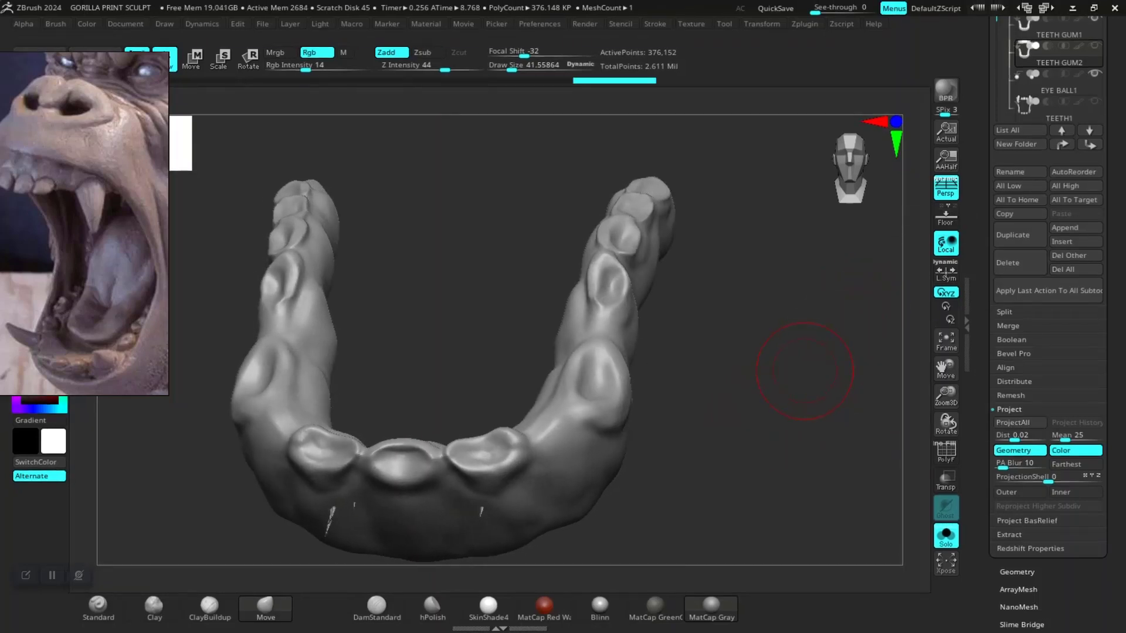
pyautogui.moveTo(805, 371); pyautogui.dragTo(819, 342)
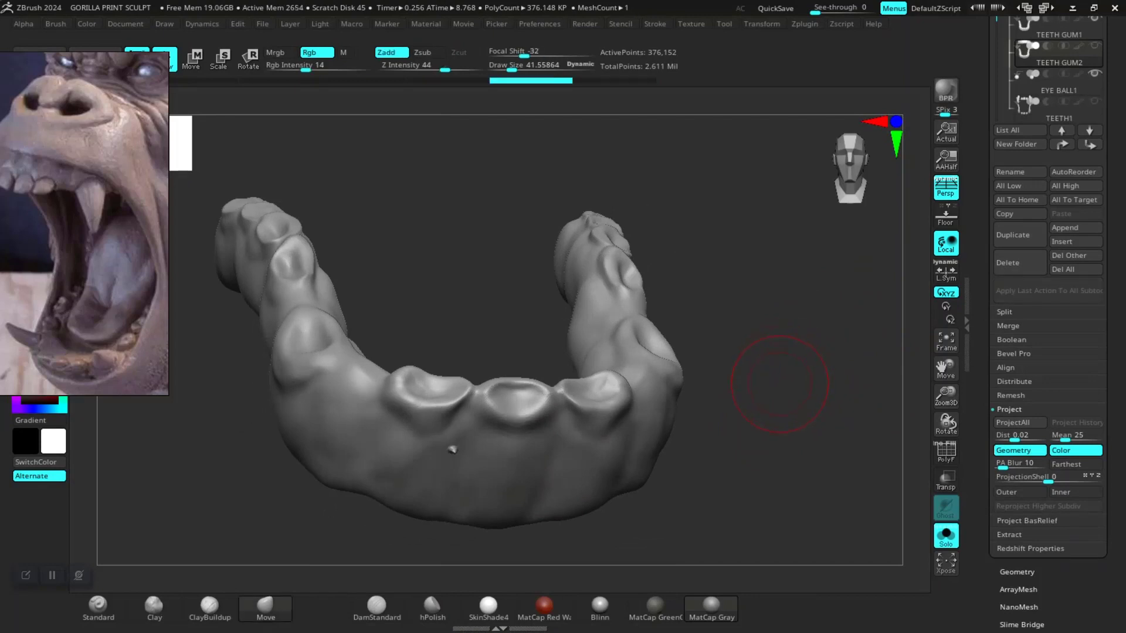
pyautogui.moveTo(786, 396)
pyautogui.mouseDown()
pyautogui.moveTo(815, 328)
pyautogui.moveTo(792, 377)
pyautogui.mouseUp()
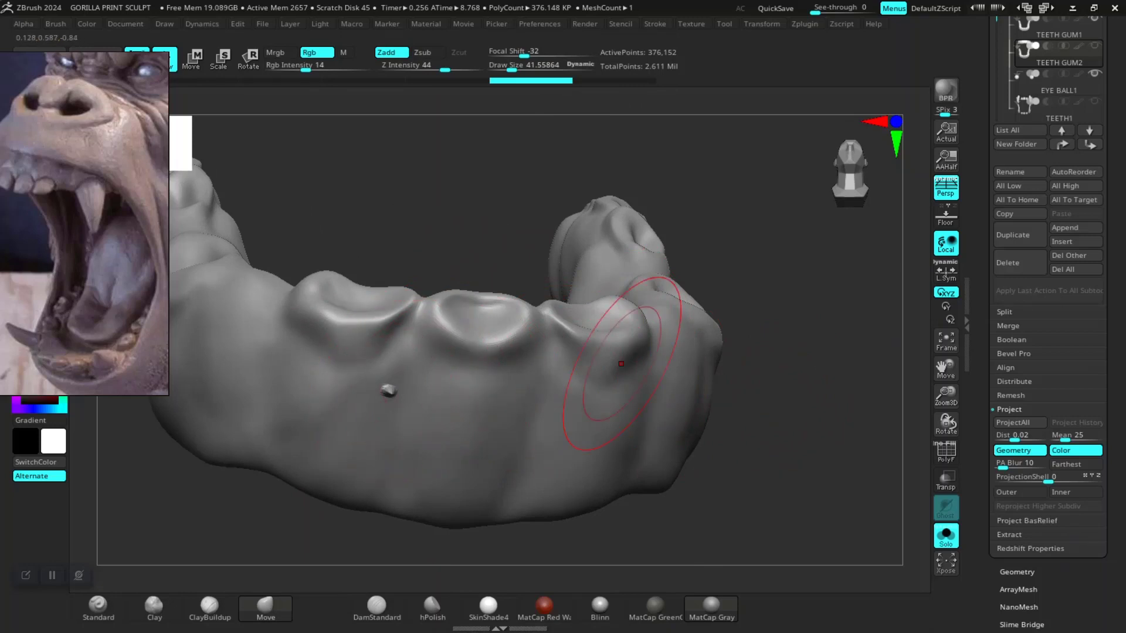
pyautogui.moveTo(675, 311)
pyautogui.mouseDown()
pyautogui.moveTo(692, 352)
pyautogui.moveTo(804, 377)
pyautogui.mouseUp()
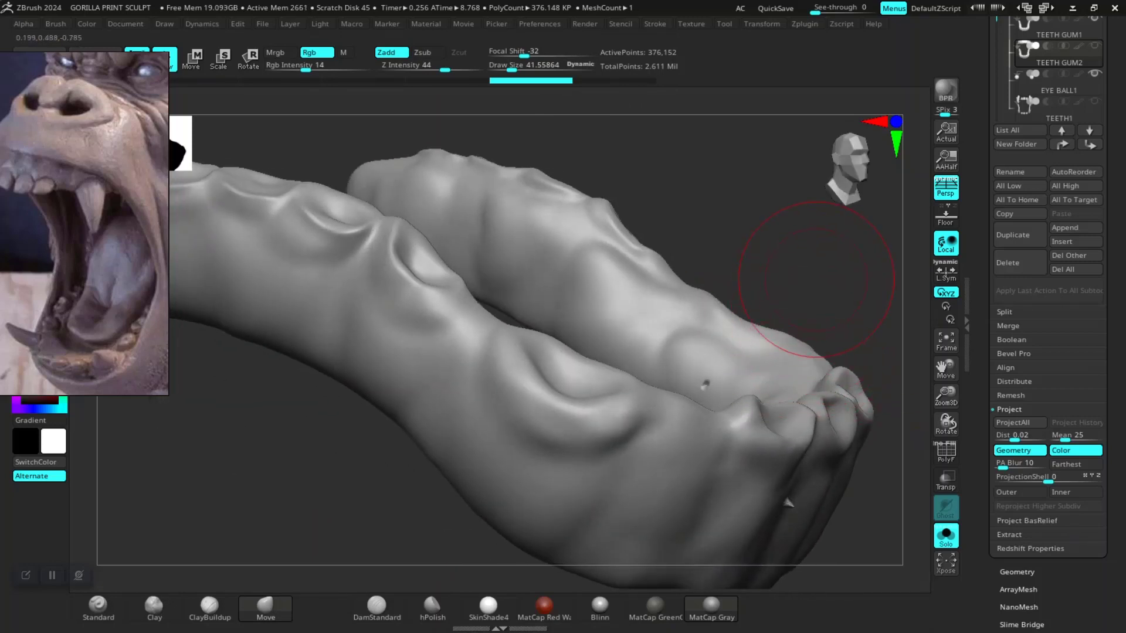
pyautogui.moveTo(804, 302)
pyautogui.keyDown('alt'); pyautogui.mouseDown()
pyautogui.moveTo(716, 264)
pyautogui.moveTo(677, 446)
pyautogui.moveTo(716, 402)
pyautogui.moveTo(897, 270)
pyautogui.mouseUp(); pyautogui.keyUp('alt')
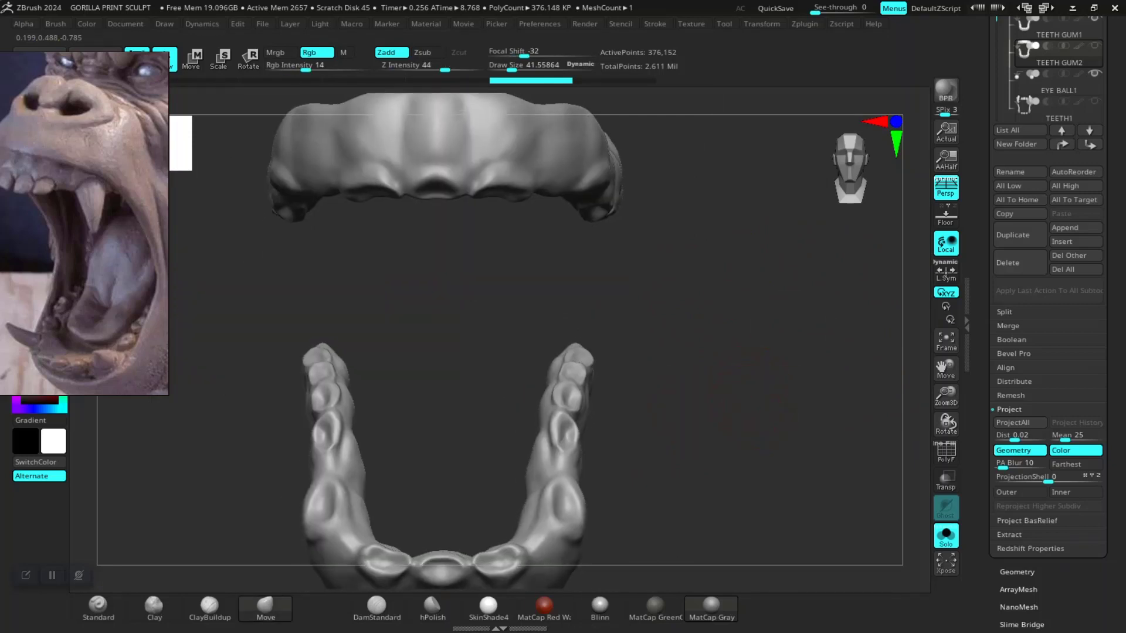
pyautogui.scroll(3, 1050, 105)
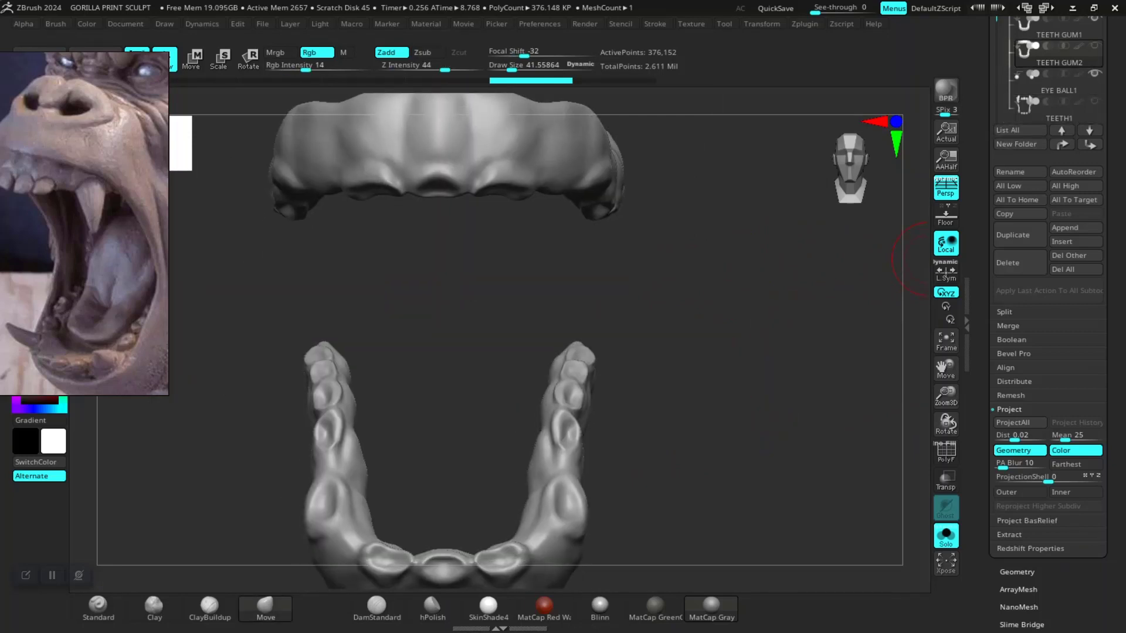
pyautogui.scroll(3, 1056, 117)
pyautogui.click(1050, 117)
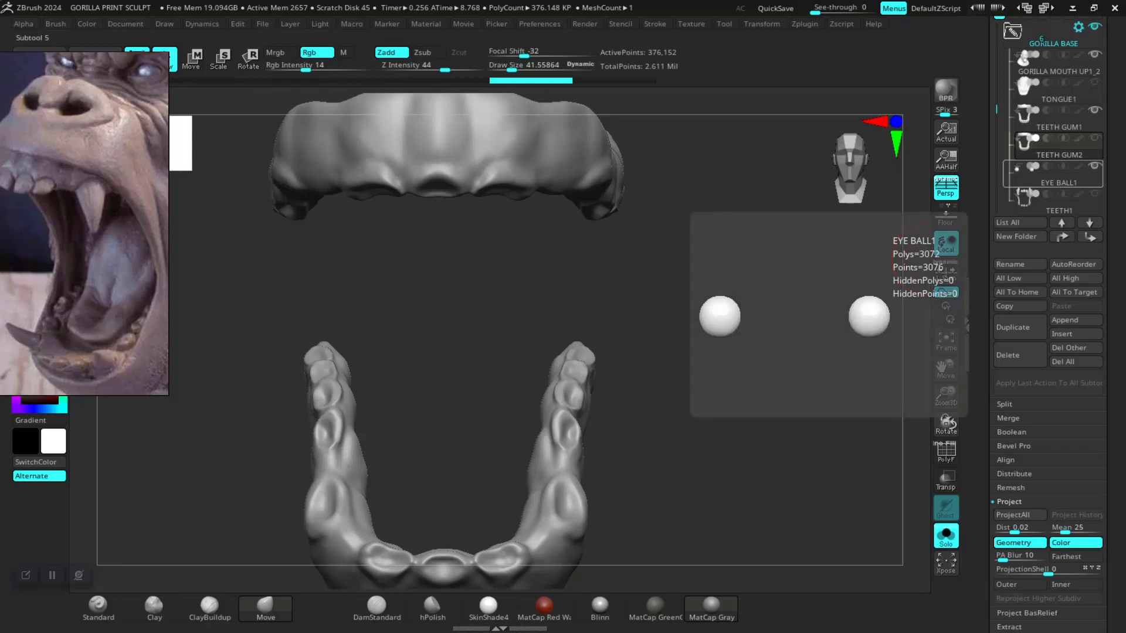
pyautogui.click(1050, 147)
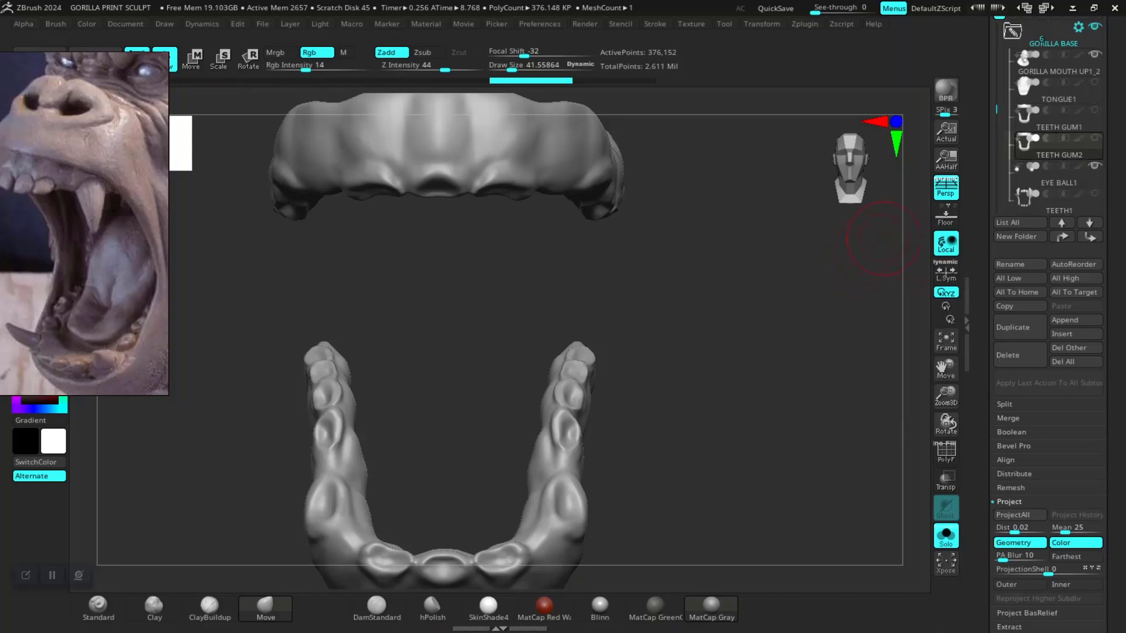
# - Smooth away the spikes on the lower gum with Z Intensity 100
pyautogui.keyDown('alt'); pyautogui.moveTo(691, 377); pyautogui.dragTo(716, 219); pyautogui.keyUp('alt')
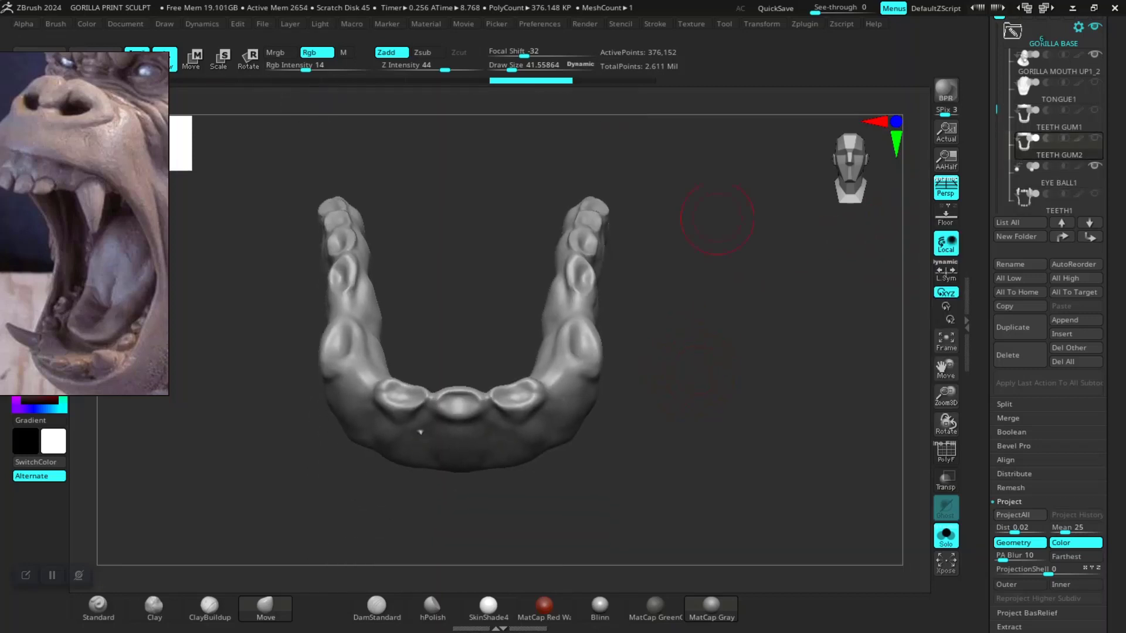
pyautogui.moveTo(419, 432)
pyautogui.keyDown('alt'); pyautogui.mouseDown()
pyautogui.moveTo(220, 579)
pyautogui.moveTo(449, 519)
pyautogui.mouseUp(); pyautogui.keyUp('alt')
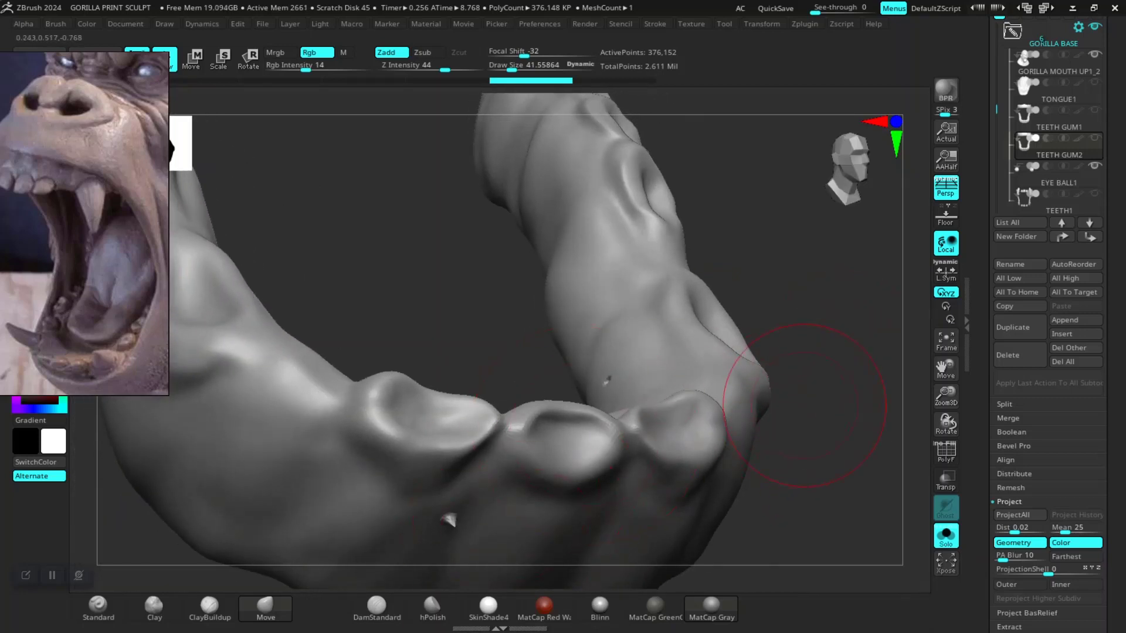
pyautogui.moveTo(804, 405); pyautogui.dragTo(779, 377)
pyautogui.press('space')
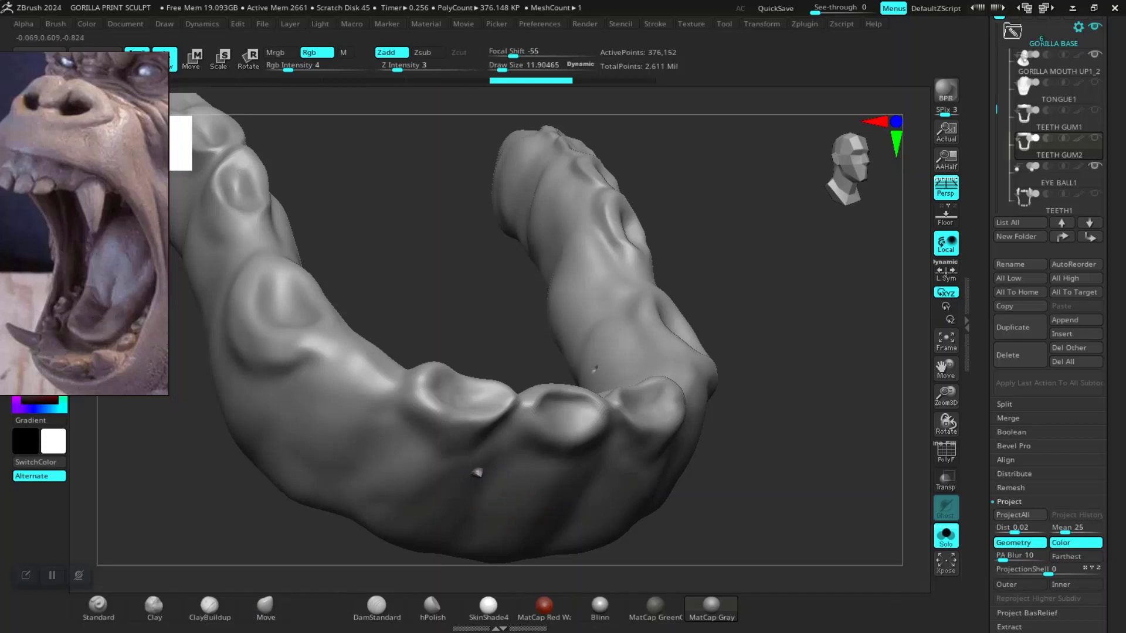
pyautogui.click(405, 65)
pyautogui.write('100')
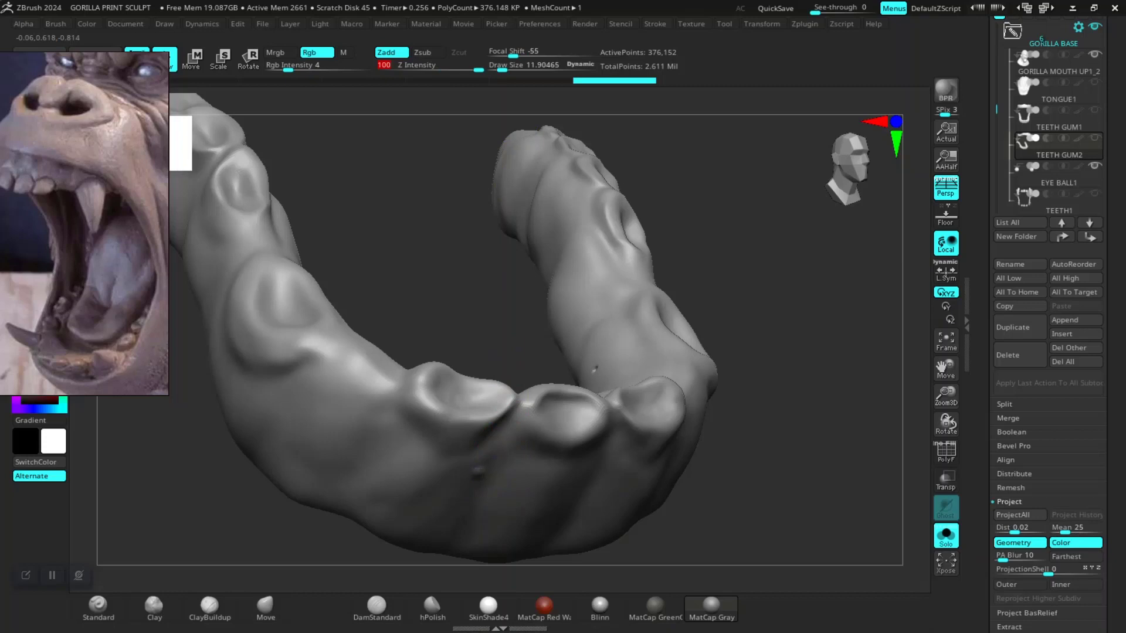
pyautogui.press('Return')
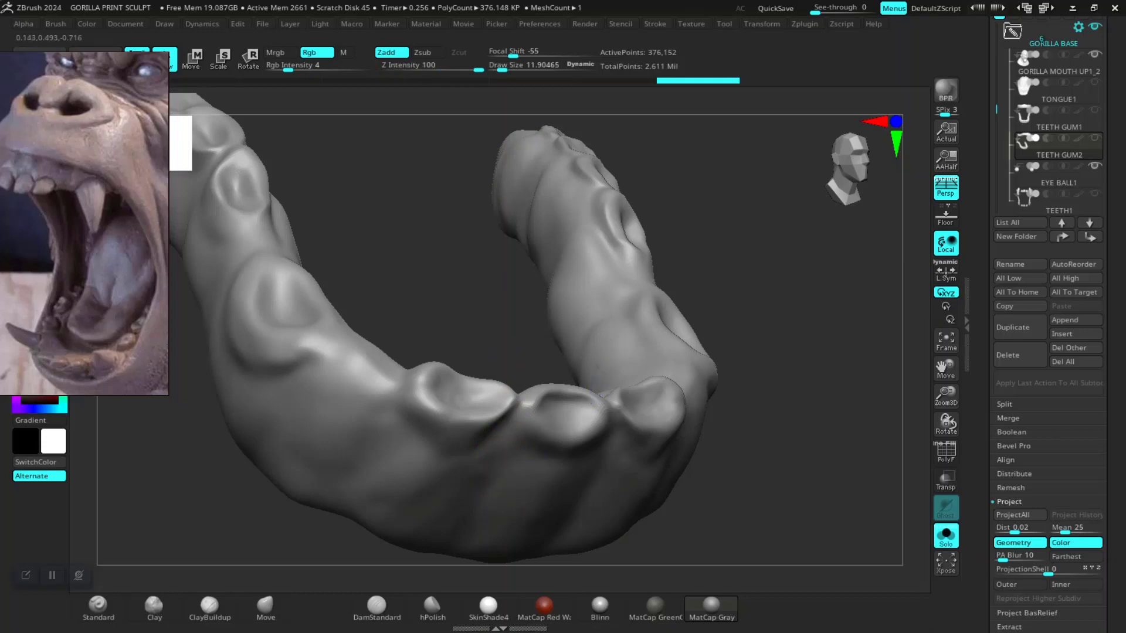
pyautogui.click(266, 604)
pyautogui.moveTo(762, 351)
pyautogui.mouseDown()
pyautogui.moveTo(804, 483)
pyautogui.moveTo(733, 410)
pyautogui.moveTo(634, 356)
pyautogui.moveTo(429, 194)
pyautogui.mouseUp()
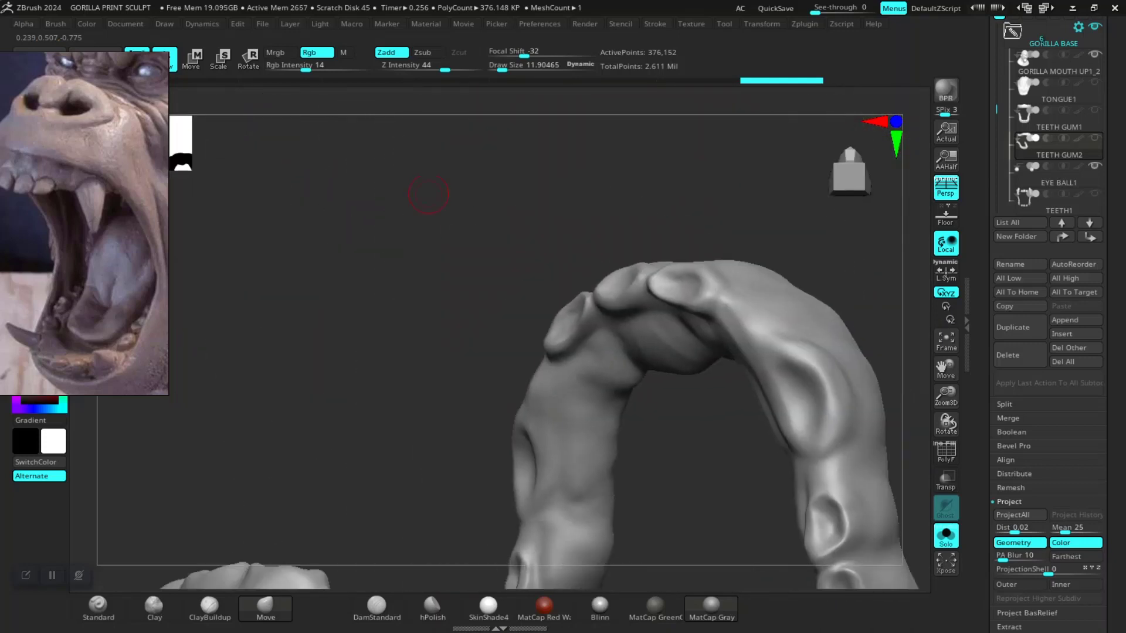
pyautogui.keyDown('alt'); pyautogui.moveTo(596, 234); pyautogui.dragTo(500, 180); pyautogui.keyUp('alt')
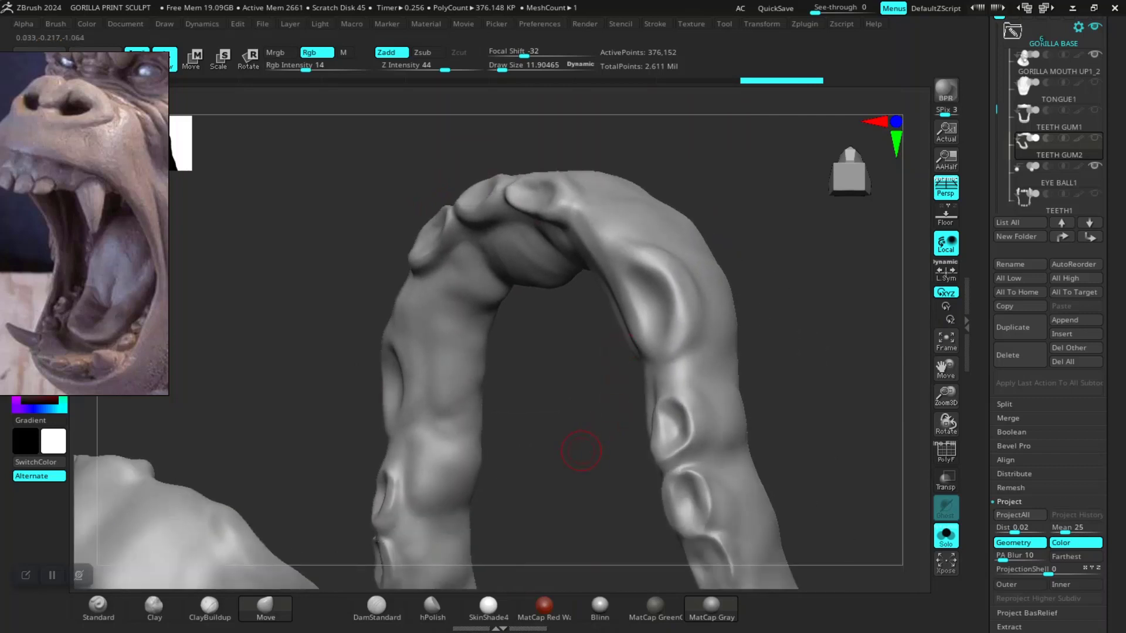
pyautogui.moveTo(582, 451)
pyautogui.keyDown('alt'); pyautogui.mouseDown()
pyautogui.moveTo(754, 402)
pyautogui.moveTo(716, 427)
pyautogui.moveTo(528, 446)
pyautogui.moveTo(713, 459)
pyautogui.moveTo(692, 478)
pyautogui.moveTo(704, 422)
pyautogui.moveTo(695, 385)
pyautogui.mouseUp(); pyautogui.keyUp('alt')
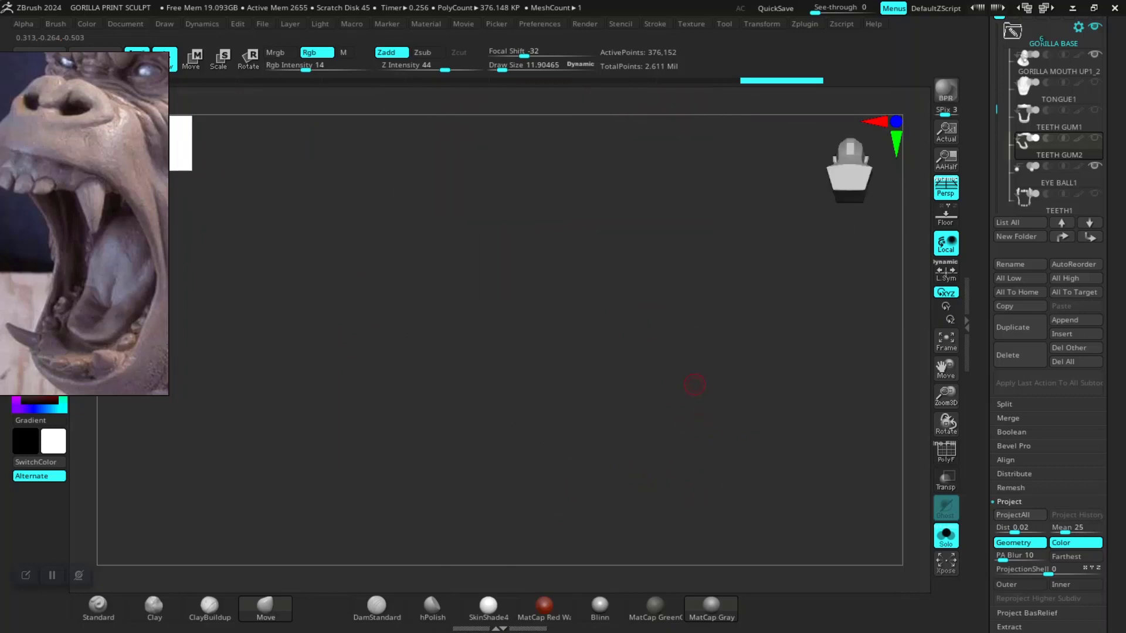
pyautogui.moveTo(679, 452); pyautogui.dragTo(656, 412)
# - Delete TEETH GUM1, turn off Solo, and orbit around the gorilla's open mouth
pyautogui.press('f')
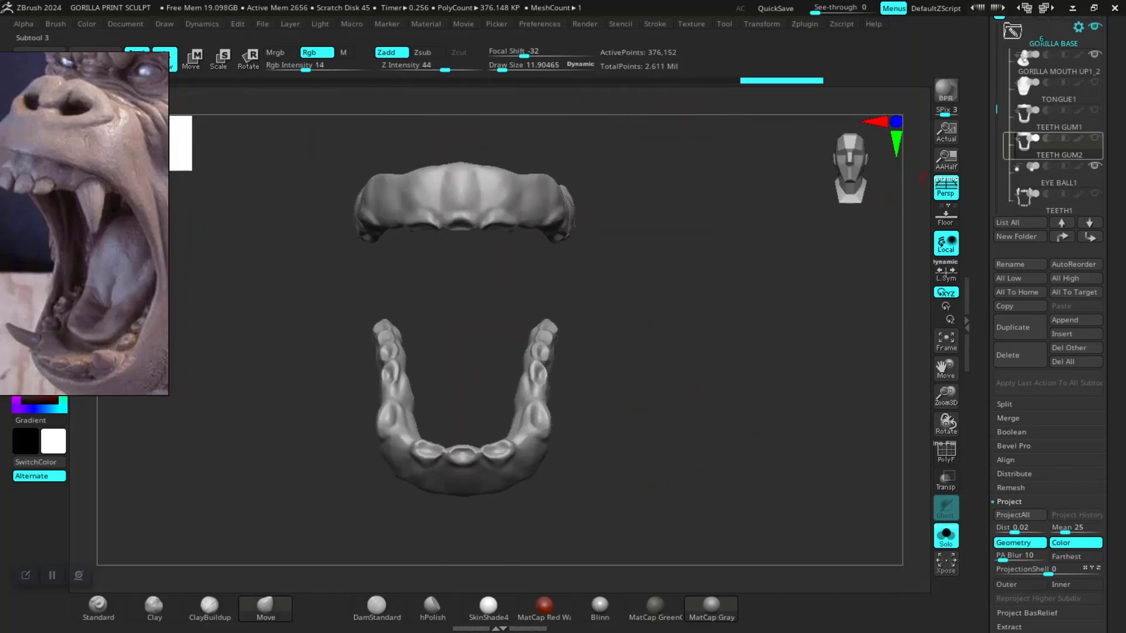
pyautogui.click(1050, 118)
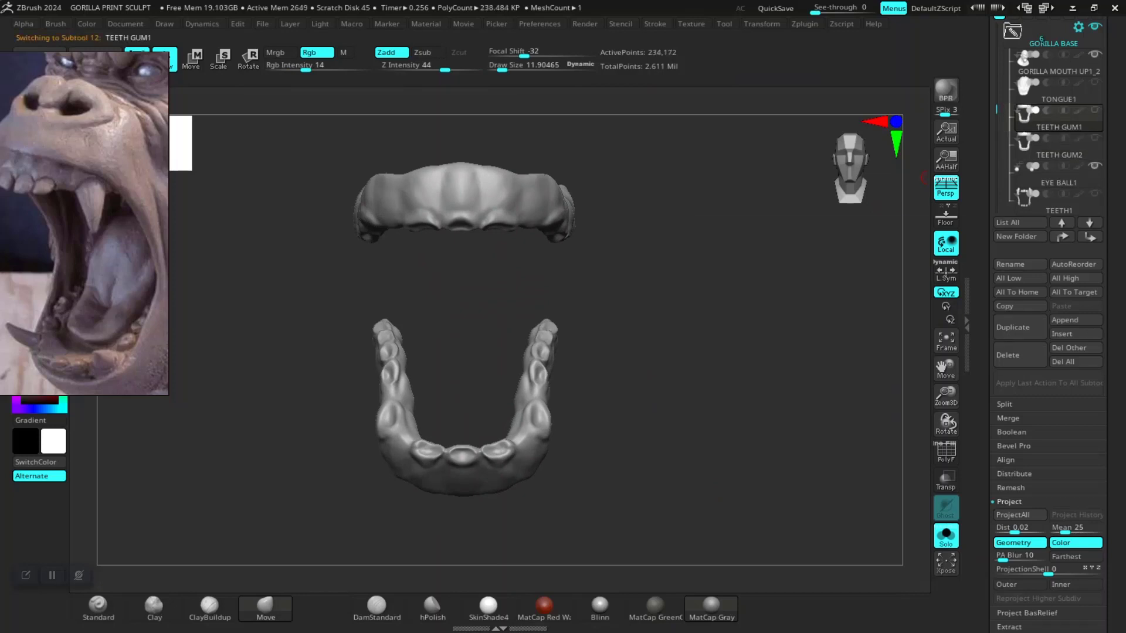
pyautogui.click(1020, 355)
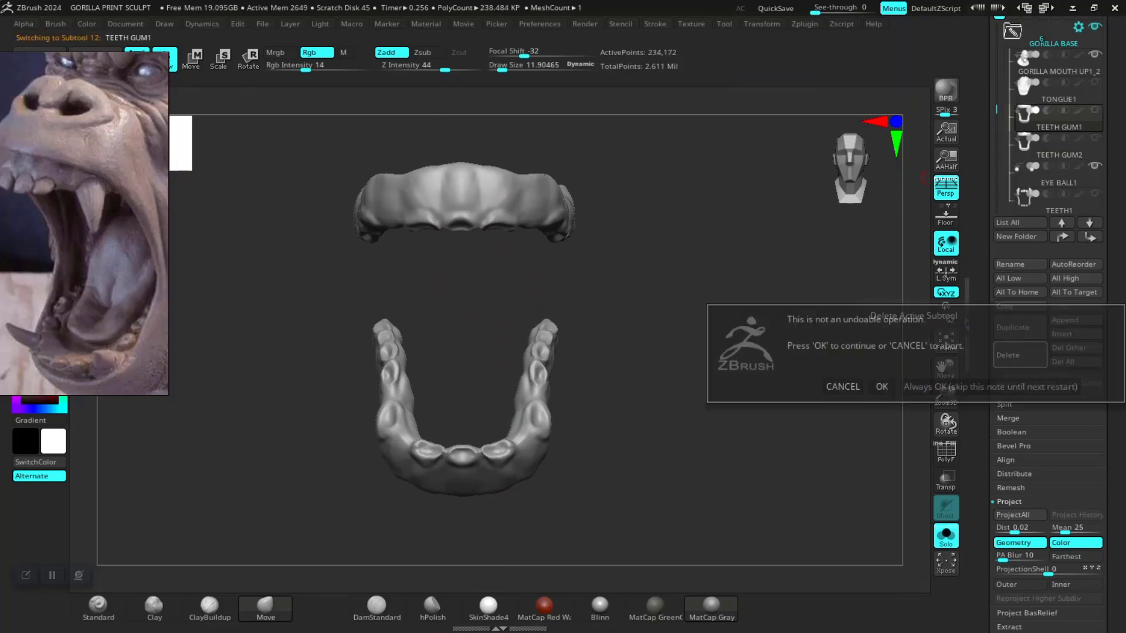
pyautogui.click(882, 387)
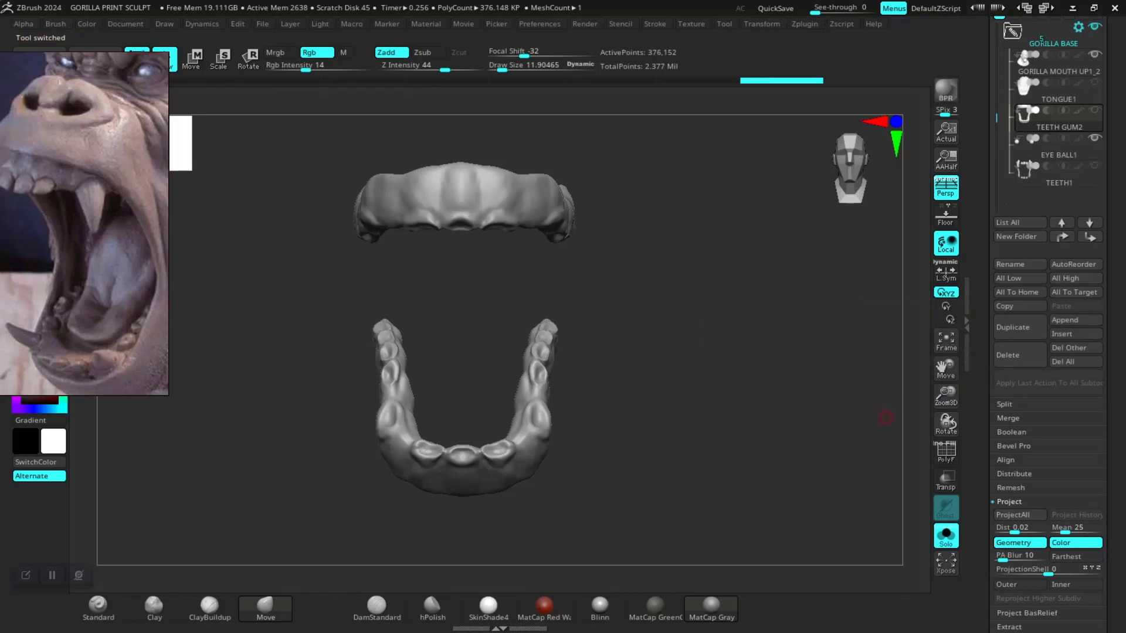
pyautogui.click(945, 534)
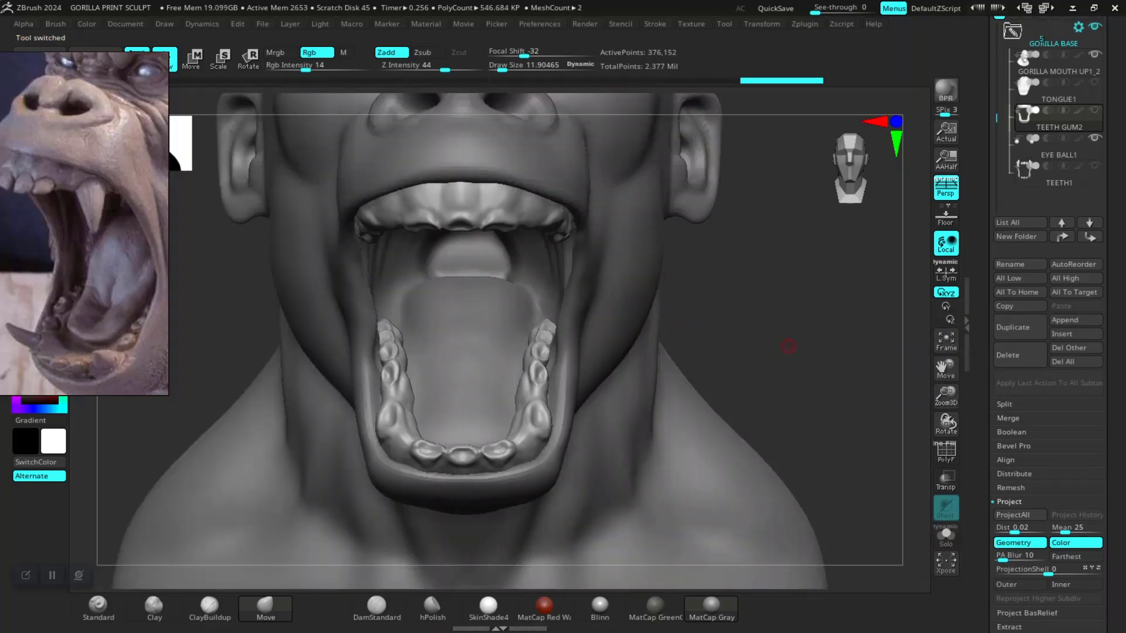
pyautogui.keyDown('alt'); pyautogui.moveTo(788, 346); pyautogui.dragTo(766, 394); pyautogui.keyUp('alt')
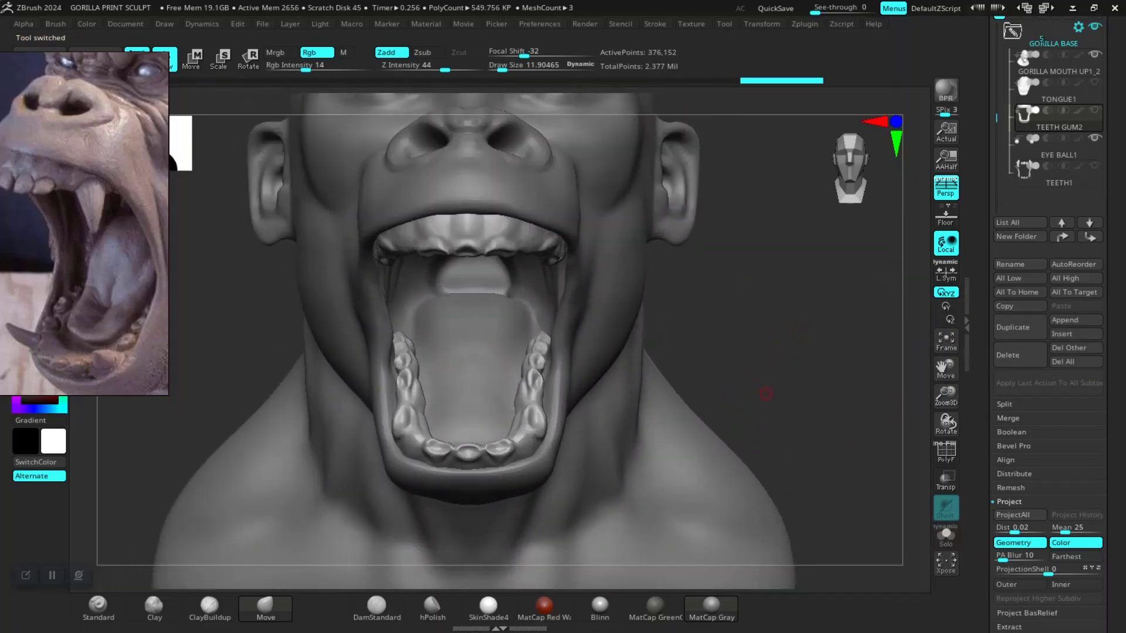
pyautogui.moveTo(822, 354)
pyautogui.mouseDown()
pyautogui.moveTo(674, 328)
pyautogui.moveTo(789, 350)
pyautogui.moveTo(814, 371)
pyautogui.mouseUp()
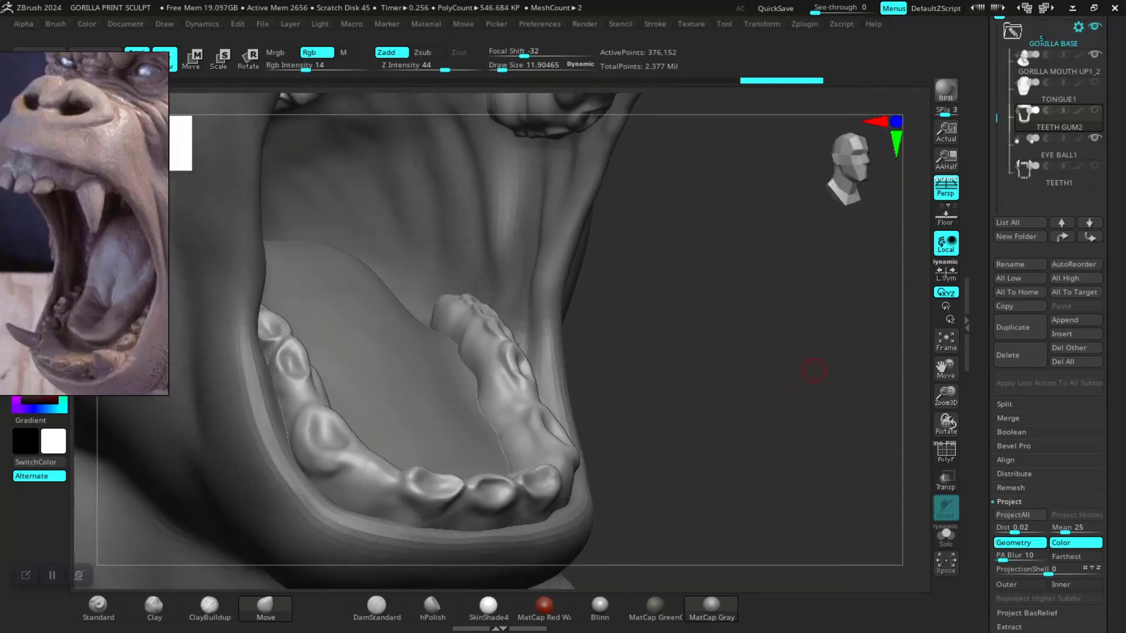
pyautogui.moveTo(810, 352)
pyautogui.mouseDown()
pyautogui.moveTo(768, 370)
pyautogui.moveTo(789, 357)
pyautogui.moveTo(821, 368)
pyautogui.moveTo(795, 367)
pyautogui.moveTo(924, 305)
pyautogui.mouseUp()
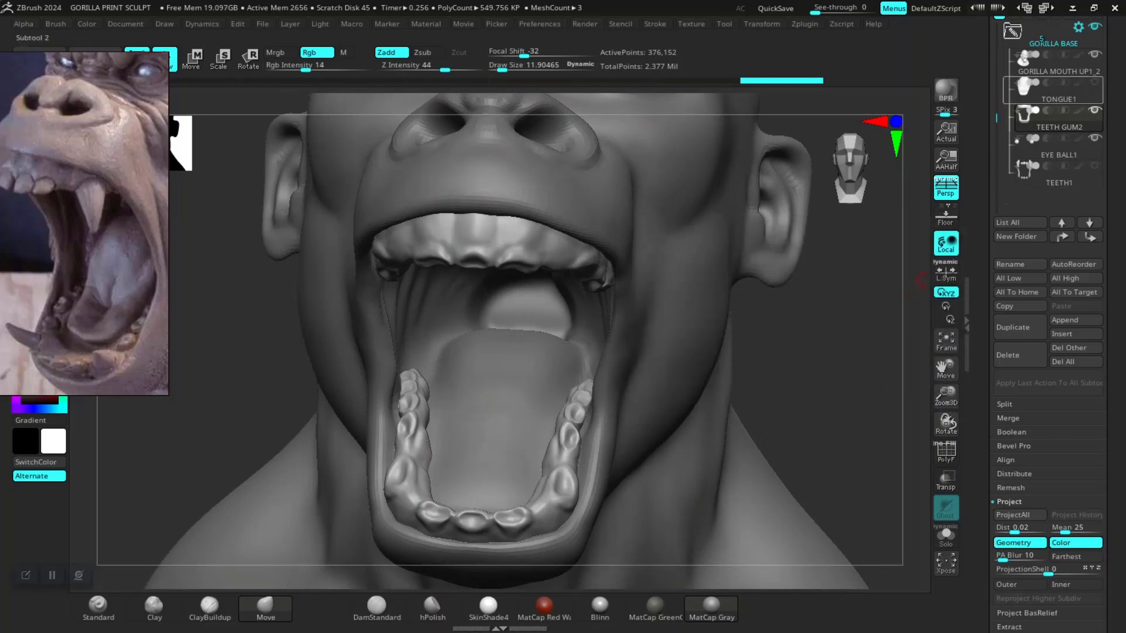
pyautogui.moveTo(1054, 173)
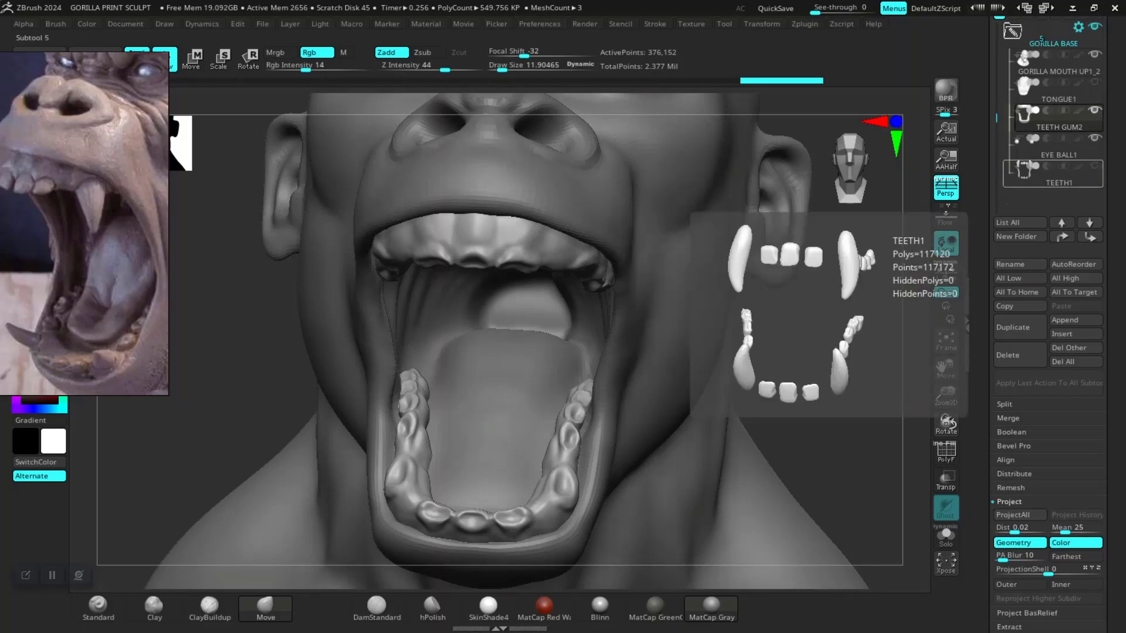
# - Make TEETH1 visible and active, and view its polygroups in profile
pyautogui.click(1094, 166)
pyautogui.moveTo(610, 282); pyautogui.dragTo(614, 295, button='right')
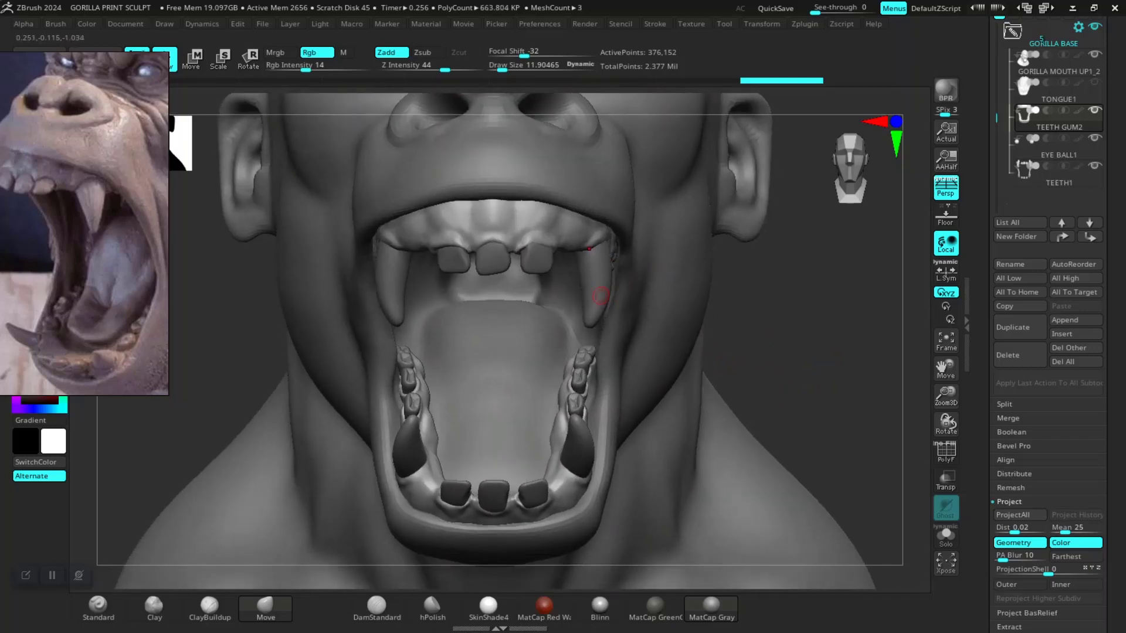
pyautogui.keyDown('alt'); pyautogui.click(601, 296); pyautogui.keyUp('alt')
pyautogui.keyDown('ctrl'); pyautogui.moveTo(818, 359); pyautogui.dragTo(794, 384, button='right'); pyautogui.keyUp('ctrl')
pyautogui.press('b')
pyautogui.press('p')
pyautogui.press('a')
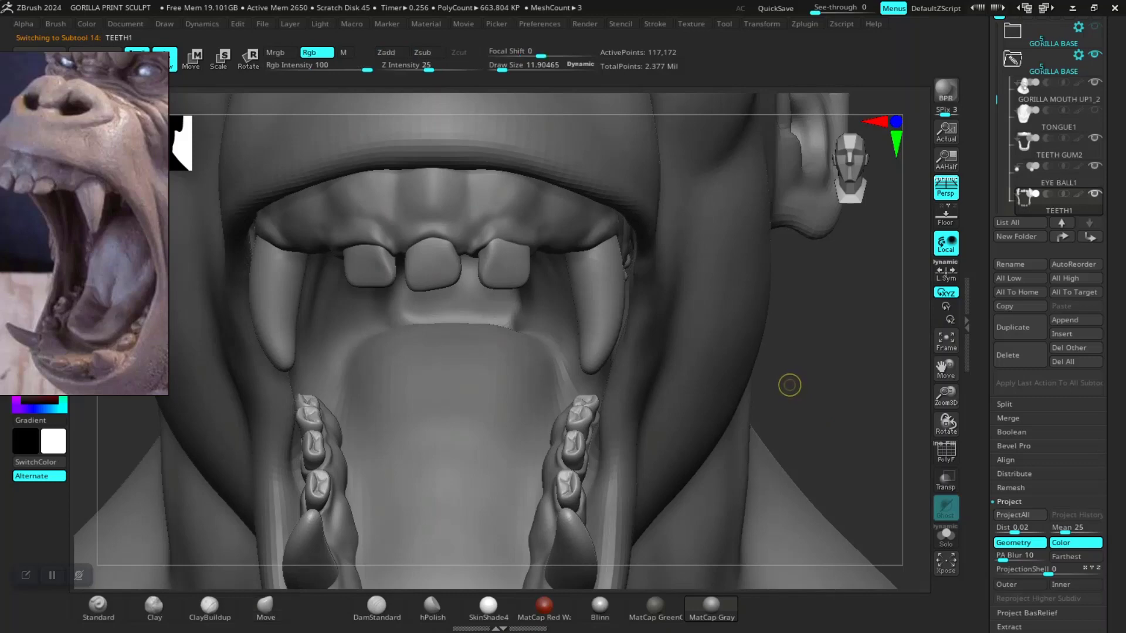
pyautogui.press('b')
pyautogui.press('m')
pyautogui.press('v')
pyautogui.hotkey('shift', 'f')
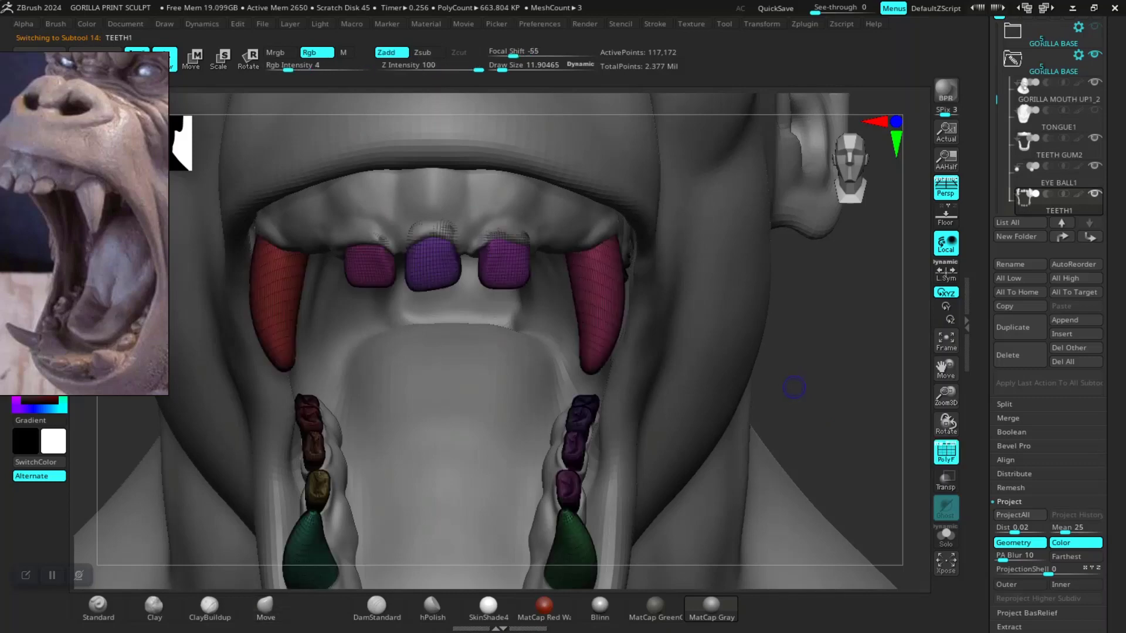
pyautogui.moveTo(827, 384); pyautogui.dragTo(363, 392, button='right')
pyautogui.moveTo(729, 364)
pyautogui.keyDown('alt'); pyautogui.mouseDown(button='right')
pyautogui.moveTo(733, 258)
pyautogui.moveTo(761, 475)
pyautogui.moveTo(720, 403)
pyautogui.moveTo(689, 464)
pyautogui.moveTo(709, 359)
pyautogui.mouseUp(button='right'); pyautogui.keyUp('alt')
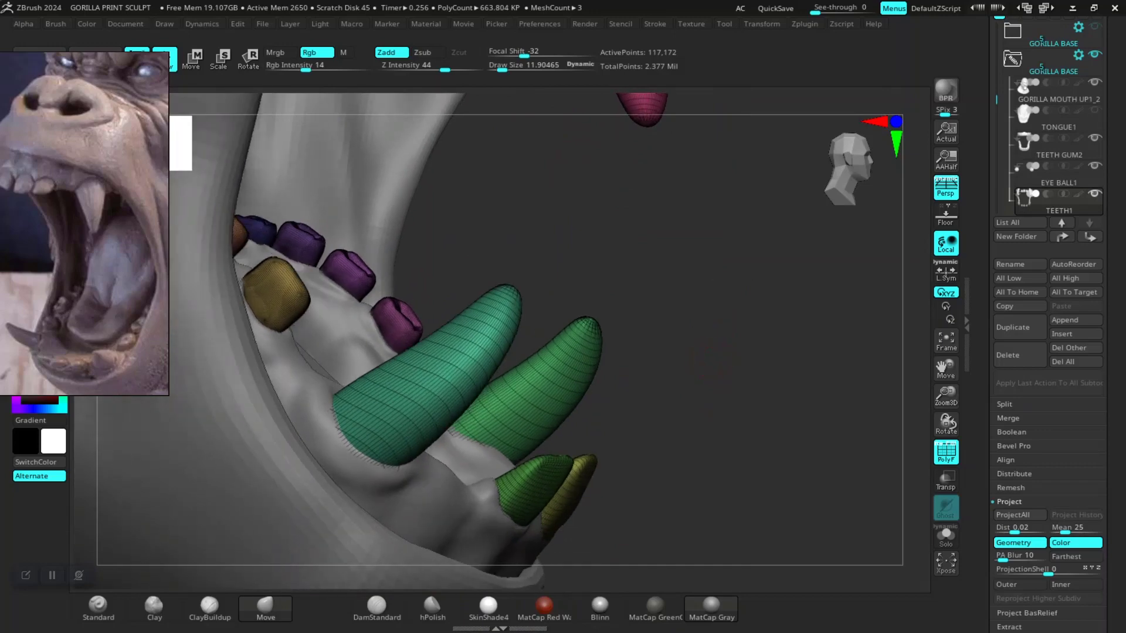
# - Hide every tooth in TEETH1 except the four large fangs
pyautogui.hotkey('shift', 'f')
pyautogui.moveTo(705, 402)
pyautogui.mouseDown(button='right')
pyautogui.moveTo(762, 377)
pyautogui.moveTo(739, 475)
pyautogui.moveTo(731, 468)
pyautogui.mouseUp(button='right')
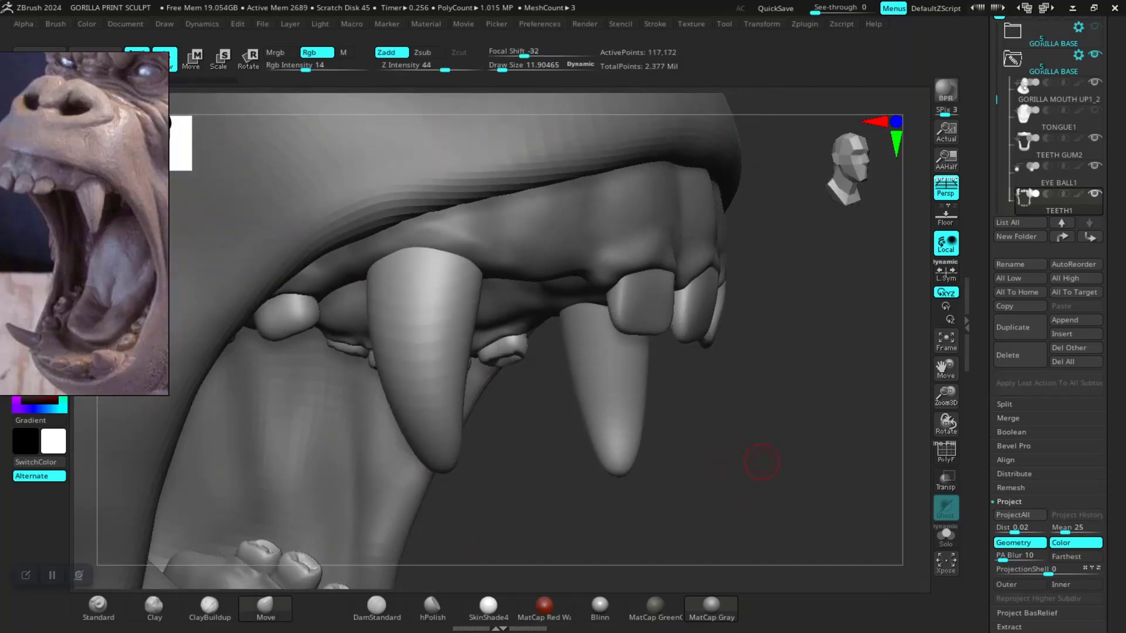
pyautogui.moveTo(733, 463)
pyautogui.mouseDown(button='right')
pyautogui.moveTo(764, 416)
pyautogui.moveTo(732, 417)
pyautogui.mouseUp(button='right')
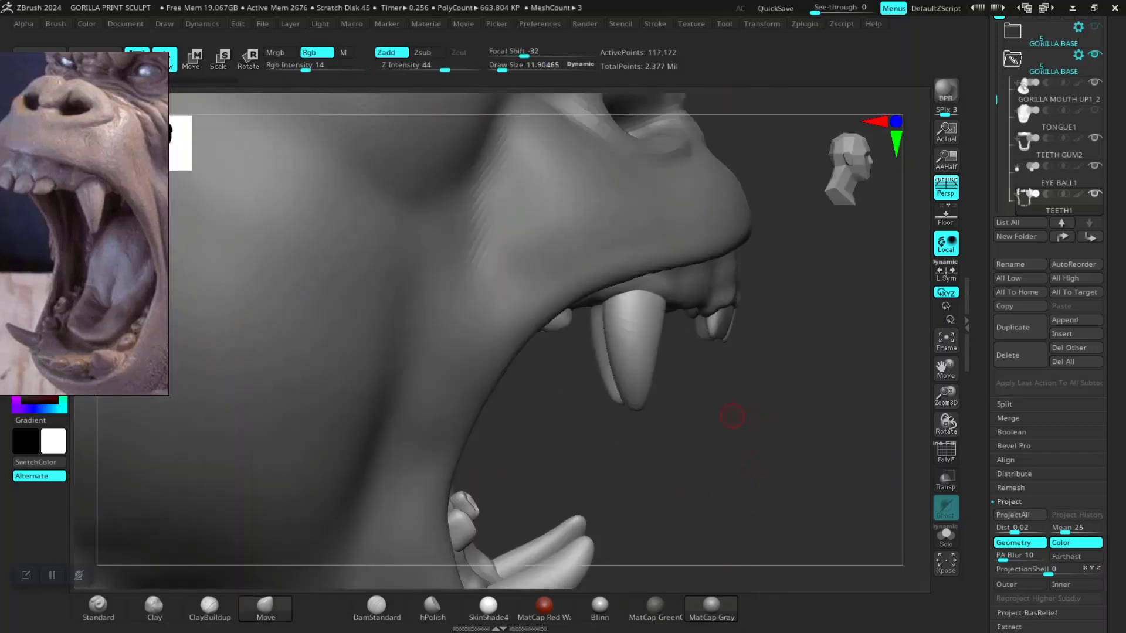
pyautogui.keyDown('ctrl'); pyautogui.keyDown('alt'); pyautogui.keyDown('shift'); pyautogui.click(639, 359); pyautogui.keyUp('shift'); pyautogui.keyUp('alt'); pyautogui.keyUp('ctrl')
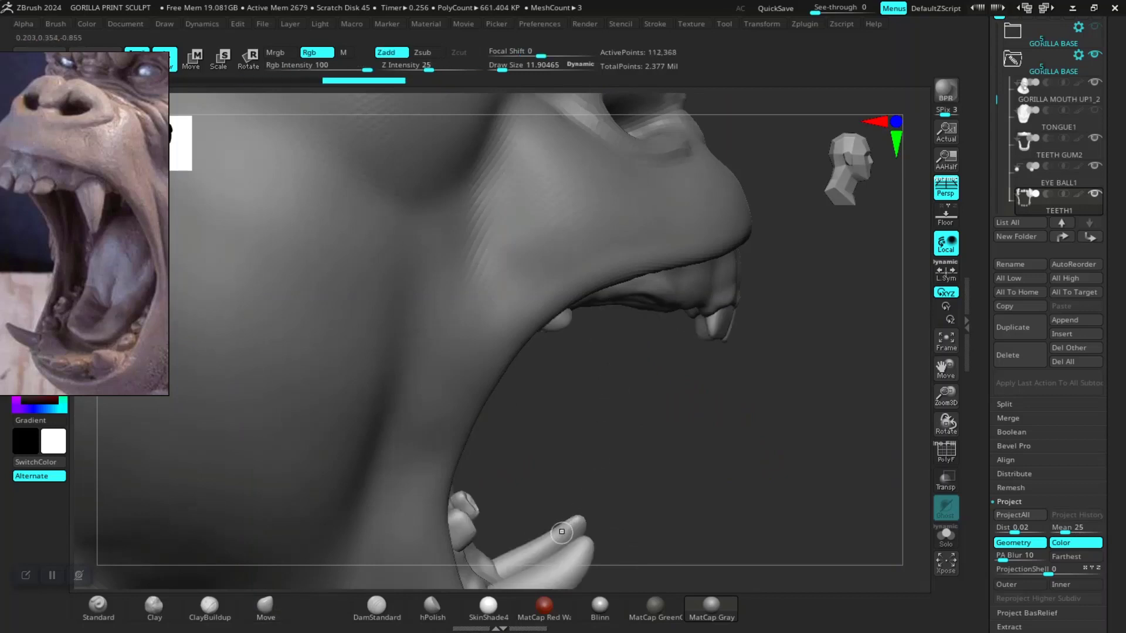
pyautogui.keyDown('ctrl'); pyautogui.keyDown('shift'); pyautogui.click(622, 527); pyautogui.keyUp('shift'); pyautogui.keyUp('ctrl')
pyautogui.keyDown('ctrl'); pyautogui.keyDown('shift'); pyautogui.click(626, 399); pyautogui.keyUp('shift'); pyautogui.keyUp('ctrl')
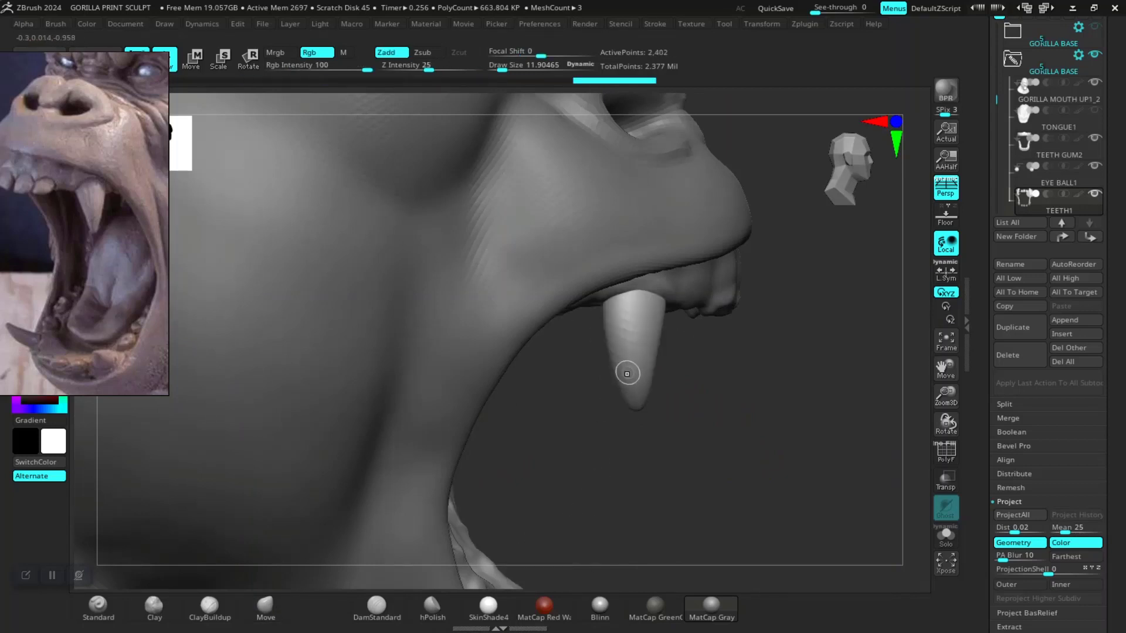
pyautogui.keyDown('ctrl'); pyautogui.keyDown('shift'); pyautogui.click(630, 368); pyautogui.keyUp('shift'); pyautogui.keyUp('ctrl')
pyautogui.moveTo(659, 443); pyautogui.dragTo(584, 410)
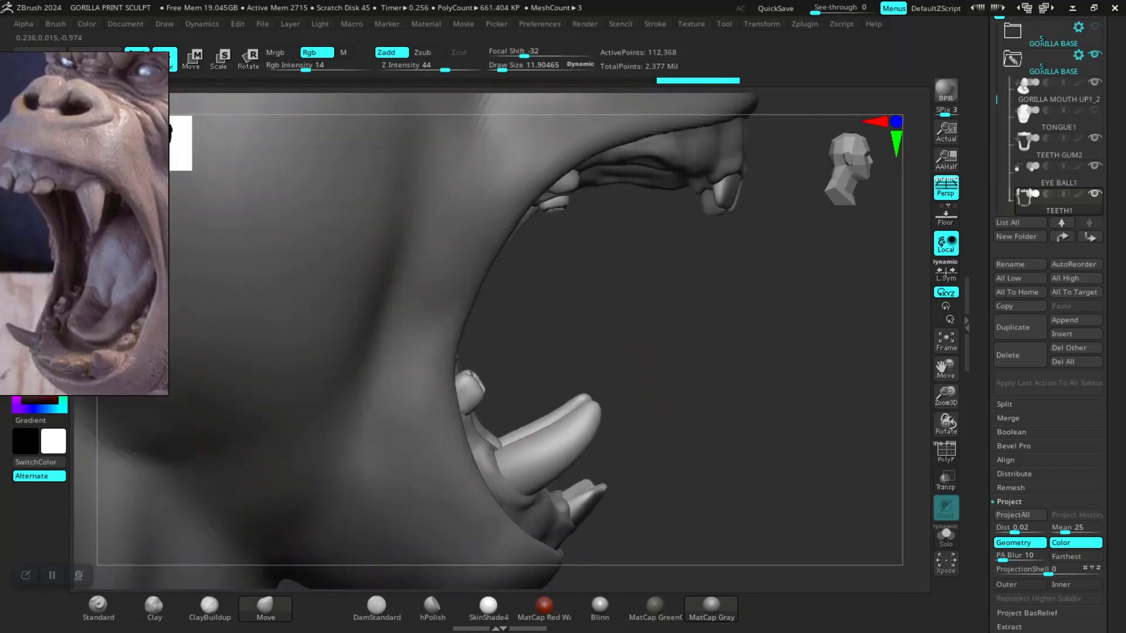
pyautogui.keyDown('ctrl'); pyautogui.keyDown('alt'); pyautogui.keyDown('shift'); pyautogui.click(584, 410); pyautogui.keyUp('shift'); pyautogui.keyUp('alt'); pyautogui.keyUp('ctrl')
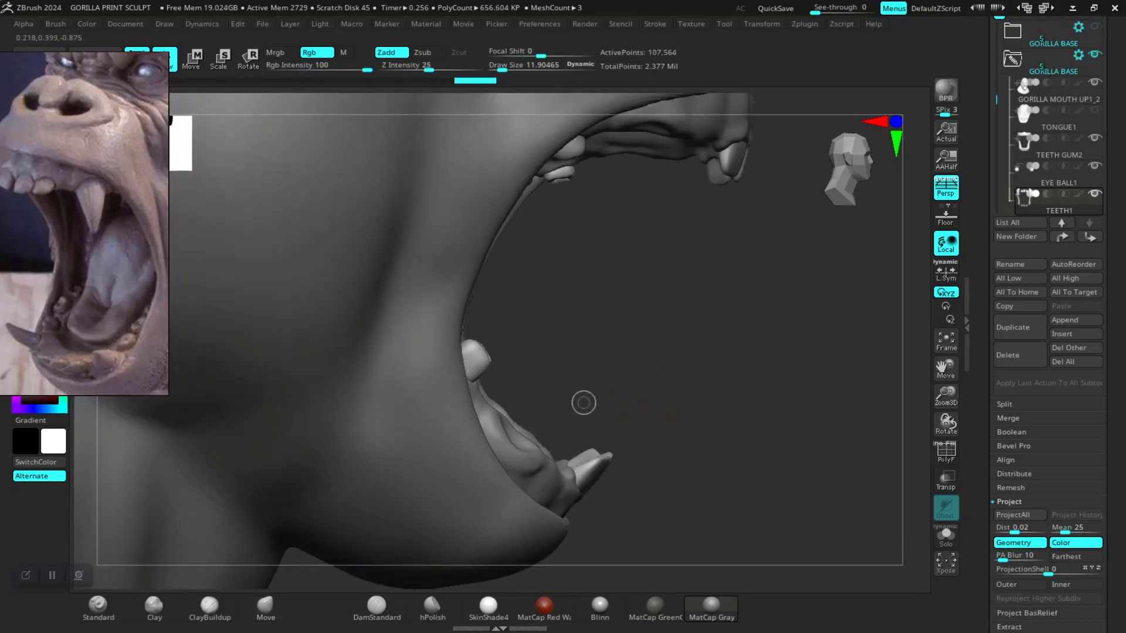
pyautogui.keyDown('ctrl'); pyautogui.keyDown('shift'); pyautogui.moveTo(736, 410); pyautogui.dragTo(775, 349); pyautogui.keyUp('shift'); pyautogui.keyUp('ctrl')
# - Split Hidden to move the fangs into their own subtool, then solo and zoom in
pyautogui.moveTo(809, 394); pyautogui.dragTo(769, 379)
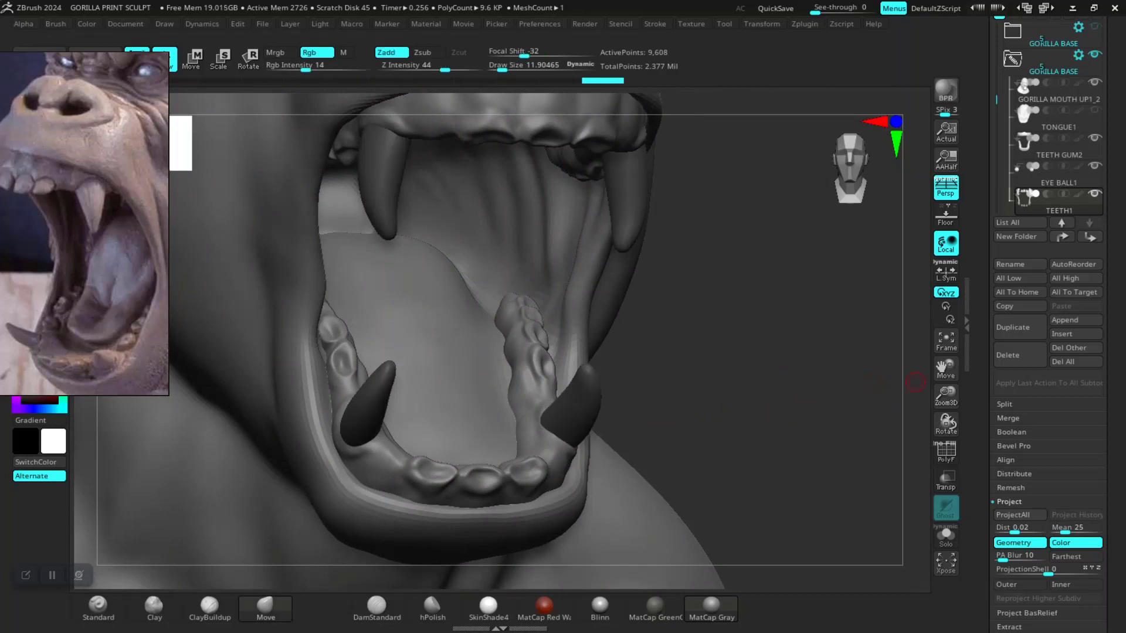
pyautogui.click(1004, 404)
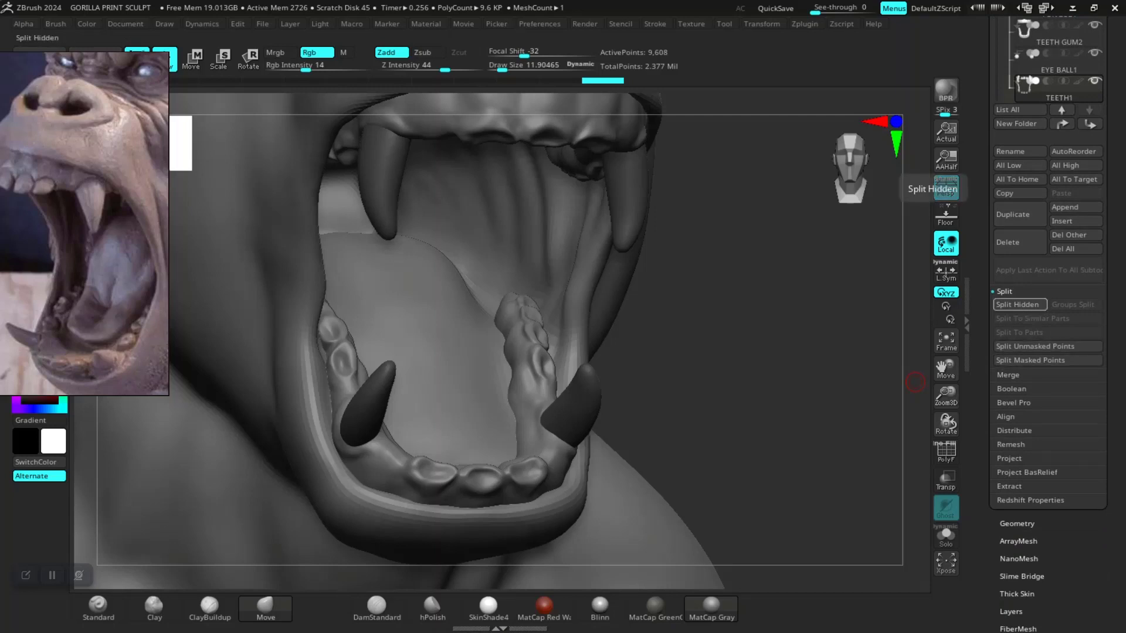
pyautogui.click(1020, 305)
pyautogui.moveTo(696, 315); pyautogui.dragTo(594, 396)
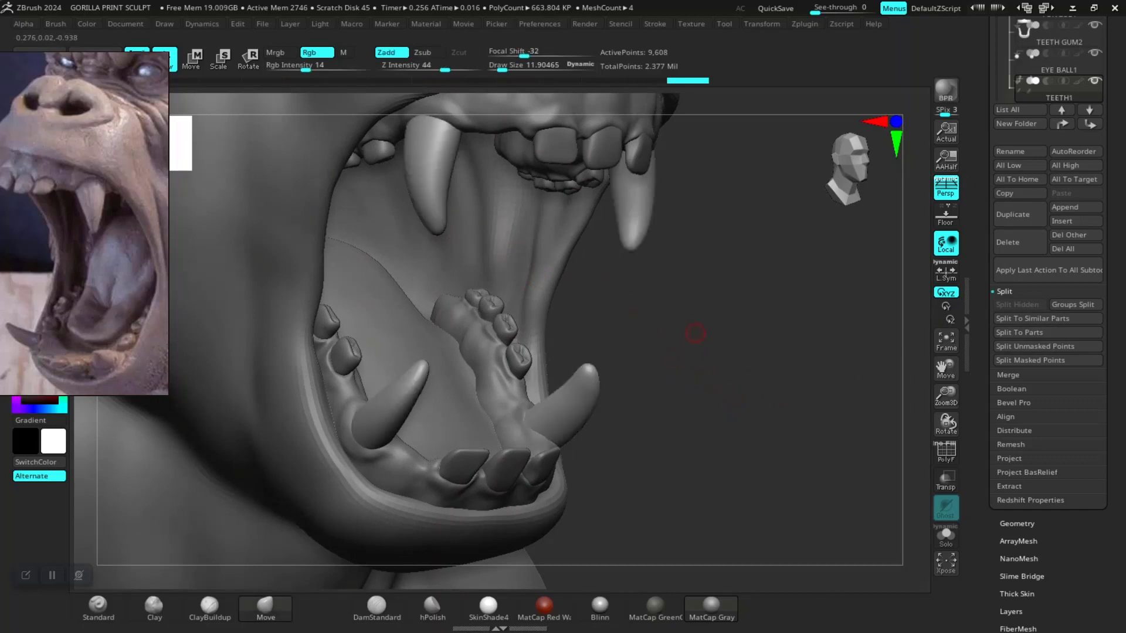
pyautogui.moveTo(699, 332); pyautogui.dragTo(778, 372)
pyautogui.moveTo(946, 394); pyautogui.dragTo(945, 534)
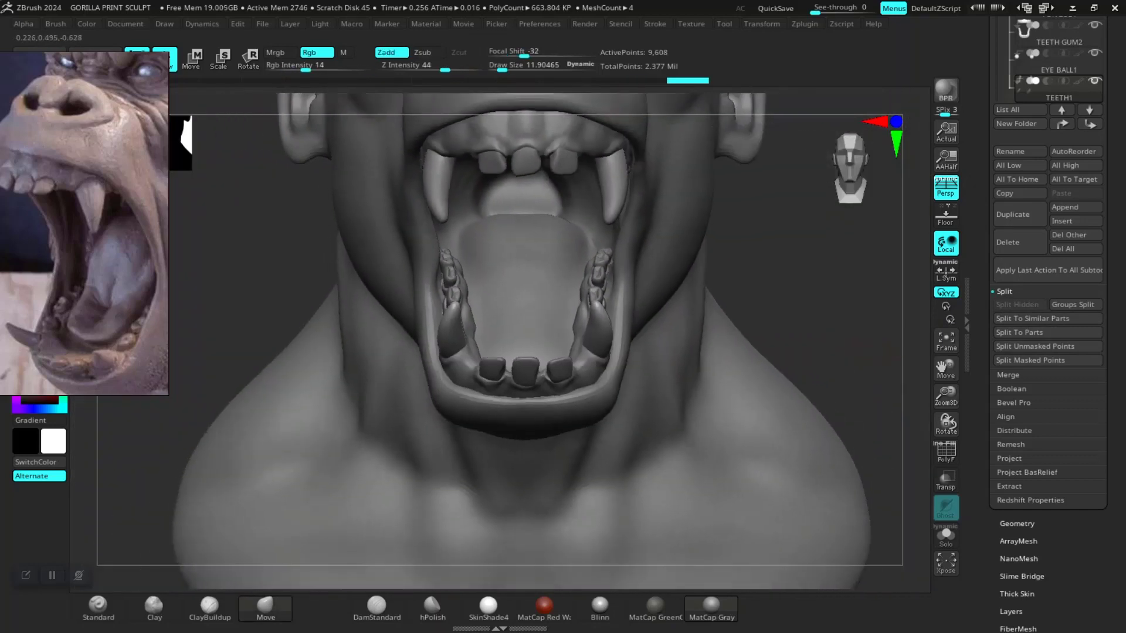
pyautogui.click(946, 535)
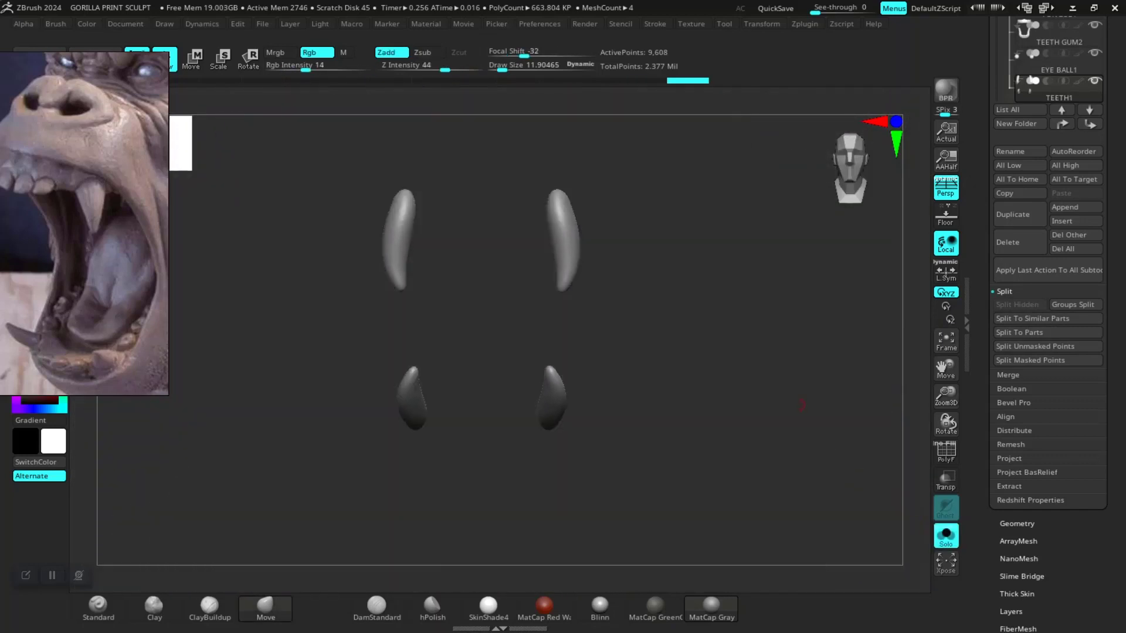
pyautogui.moveTo(645, 411)
pyautogui.mouseDown()
pyautogui.moveTo(684, 425)
pyautogui.moveTo(708, 384)
pyautogui.mouseUp()
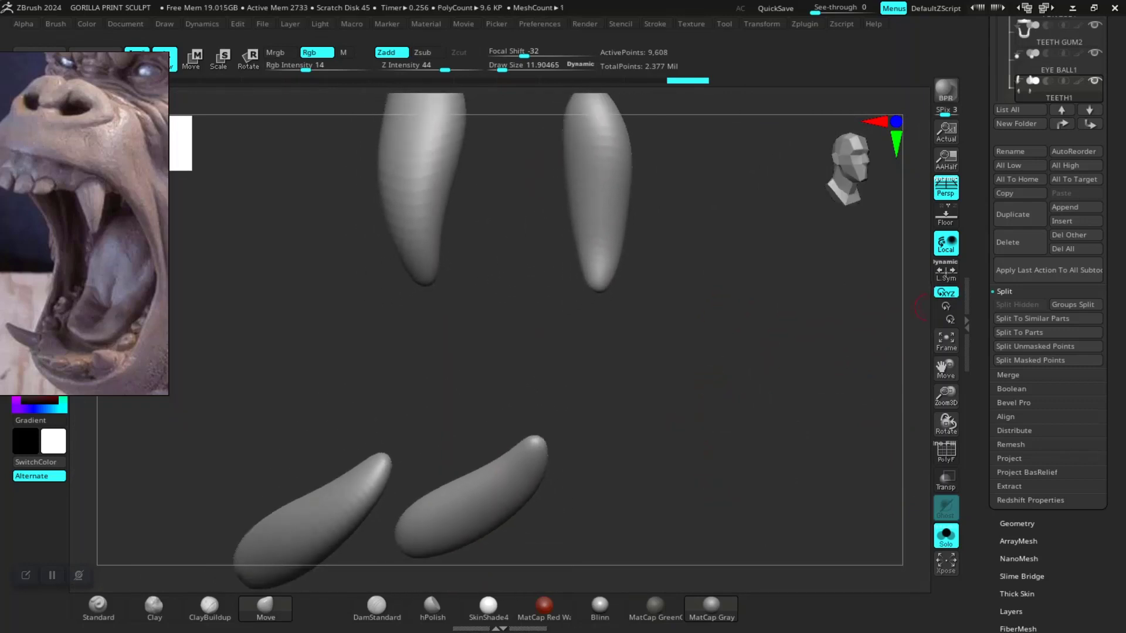
pyautogui.scroll(-3, 1048, 381)
# - Show polyframe and duplicate the fang subtool, creating TEETH2_1
pyautogui.click(1017, 451)
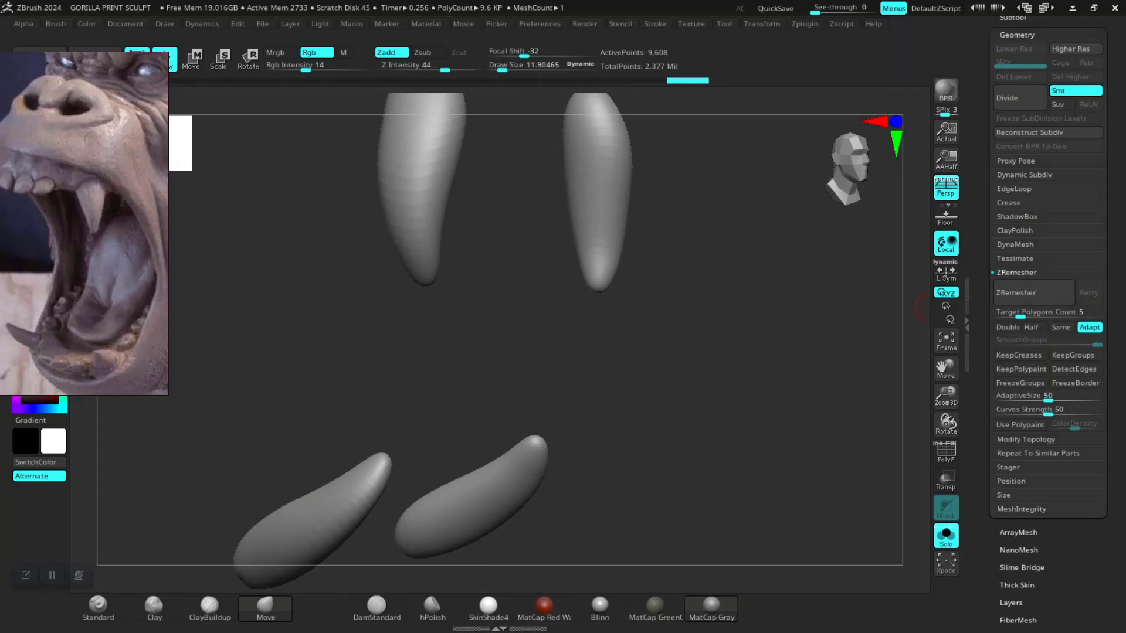
pyautogui.scroll(1, 1047, 294)
pyautogui.hotkey('shift', 'f')
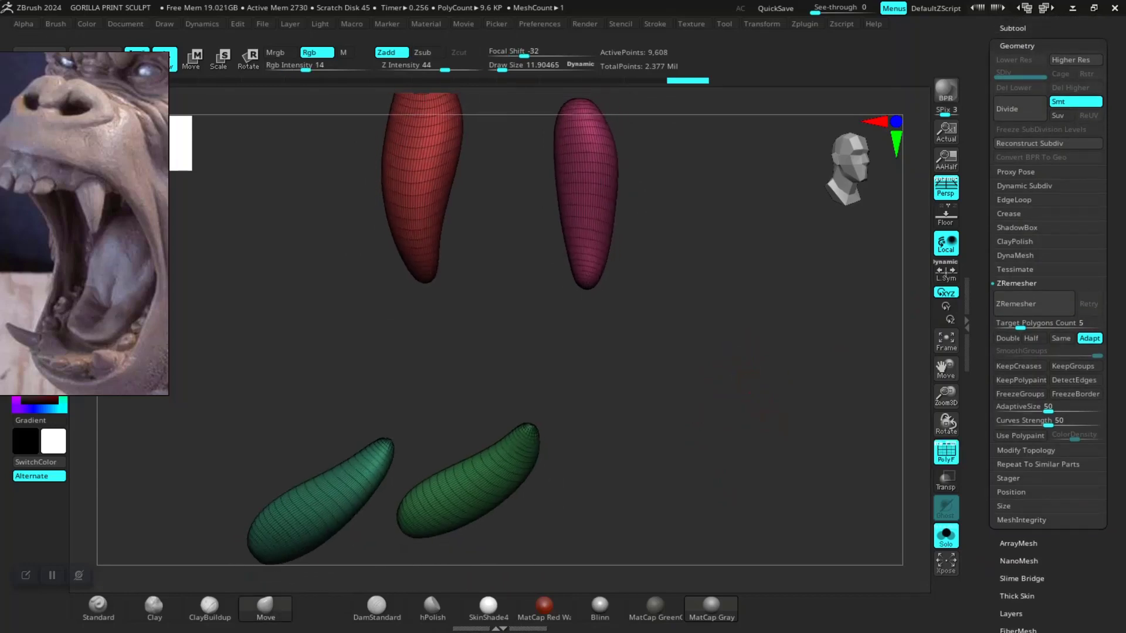
pyautogui.scroll(-3, 1048, 352)
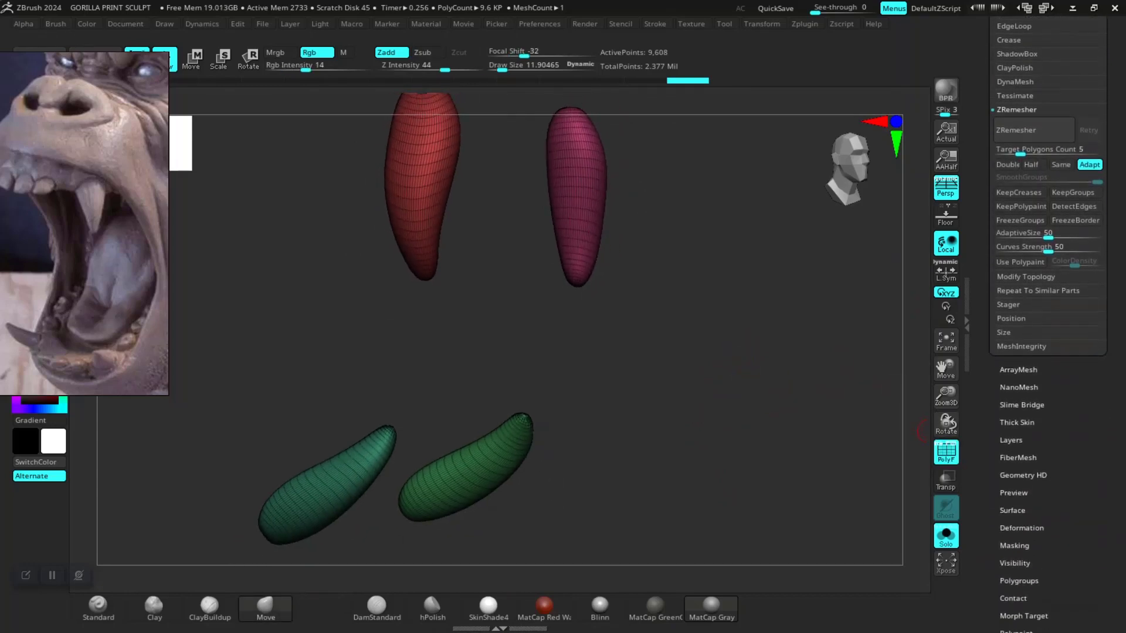
pyautogui.scroll(10, 1071, 43)
pyautogui.scroll(3, 1071, 122)
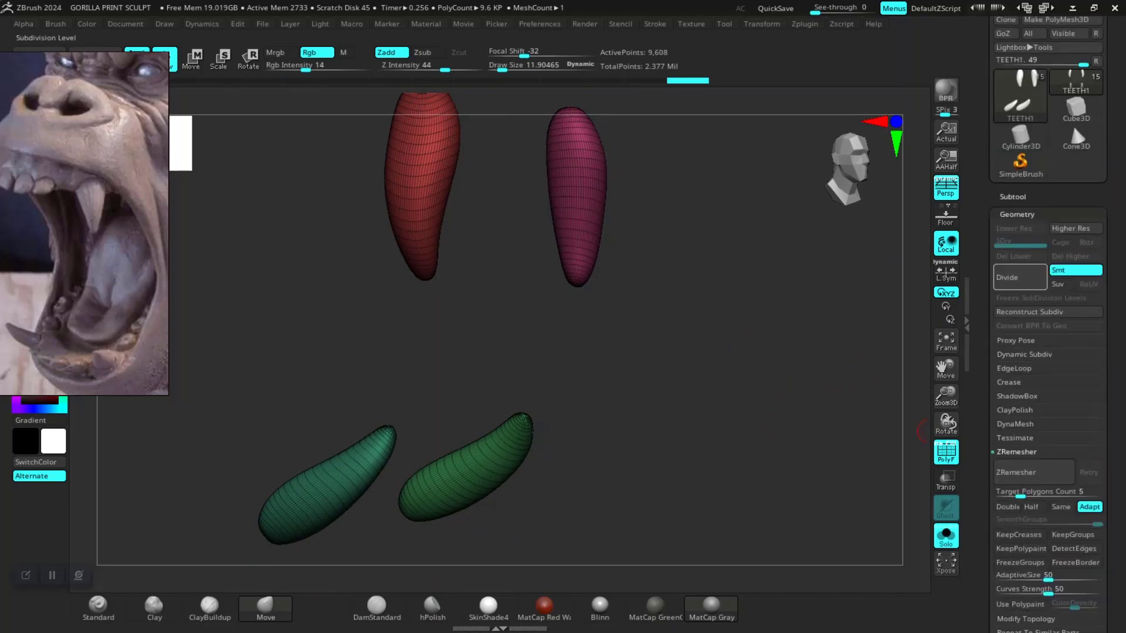
pyautogui.scroll(-3, 1071, 122)
pyautogui.click(1050, 238)
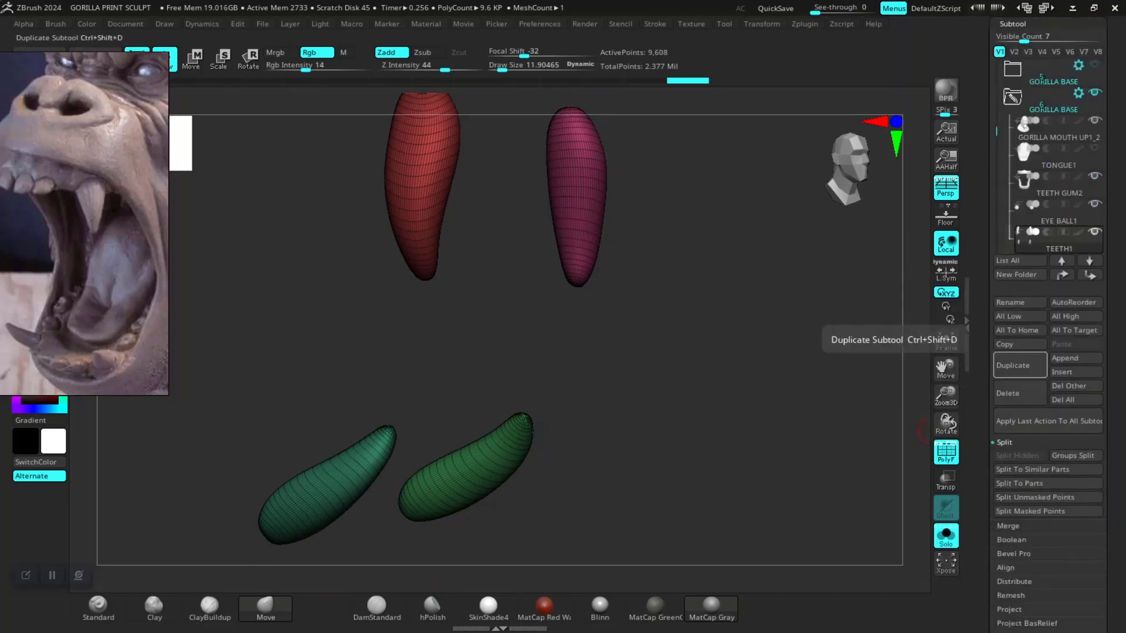
pyautogui.click(1020, 365)
# - ZRemesh the fangs at Target Polygons Count 5 with Adaptive off, KeepGroups and edge detection
pyautogui.scroll(-1, 1050, 185)
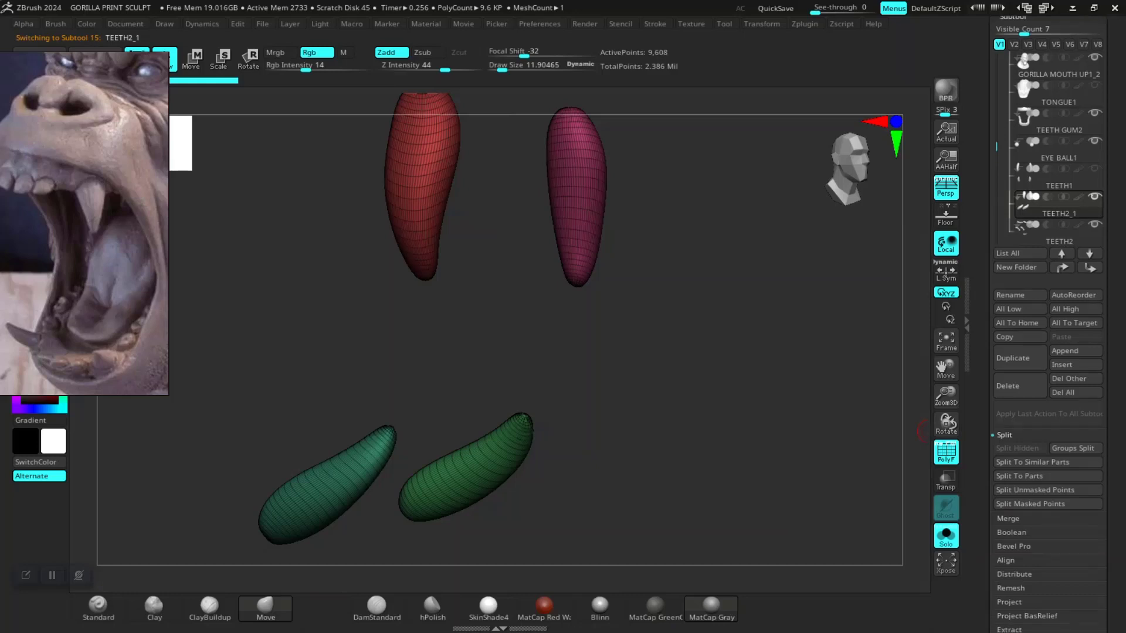
pyautogui.scroll(-5, 1050, 352)
pyautogui.scroll(-2, 1048, 352)
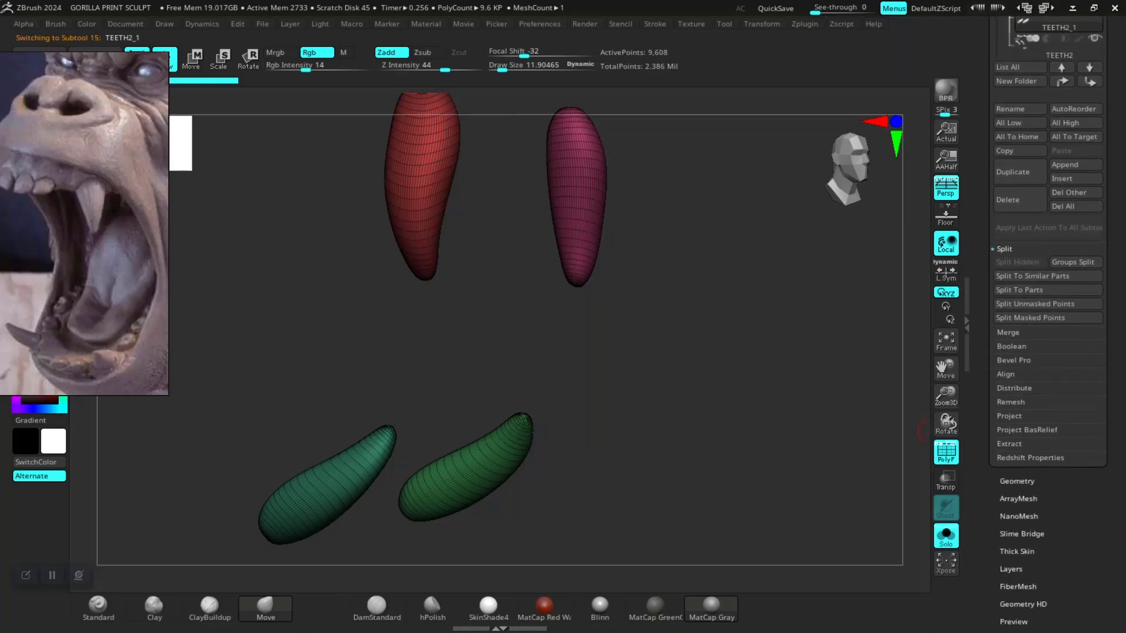
pyautogui.click(1017, 481)
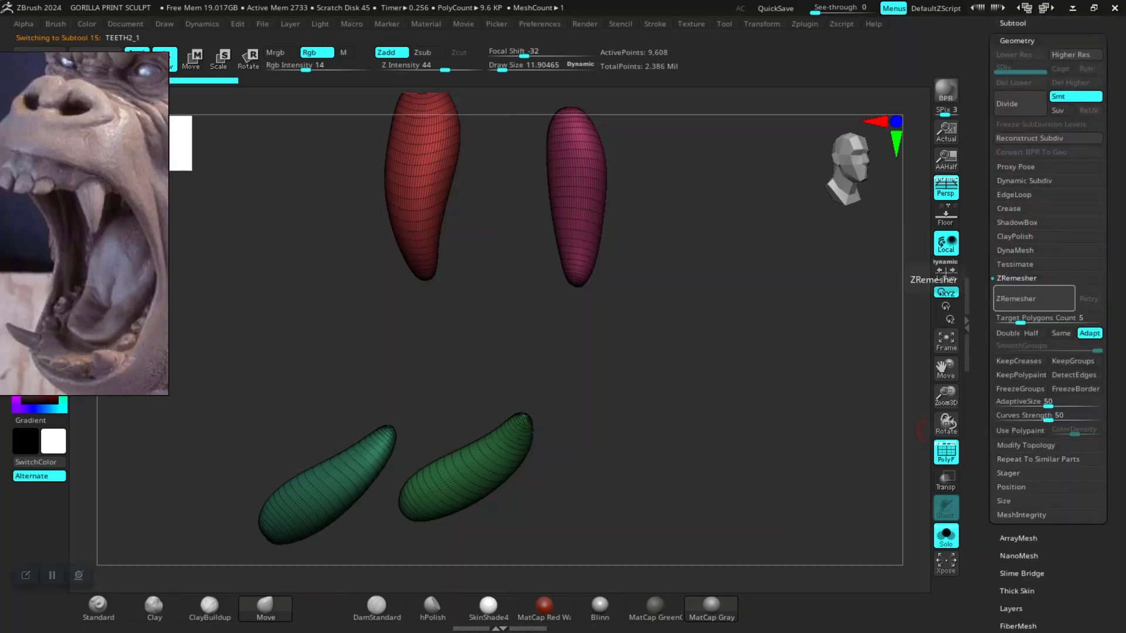
pyautogui.click(1090, 334)
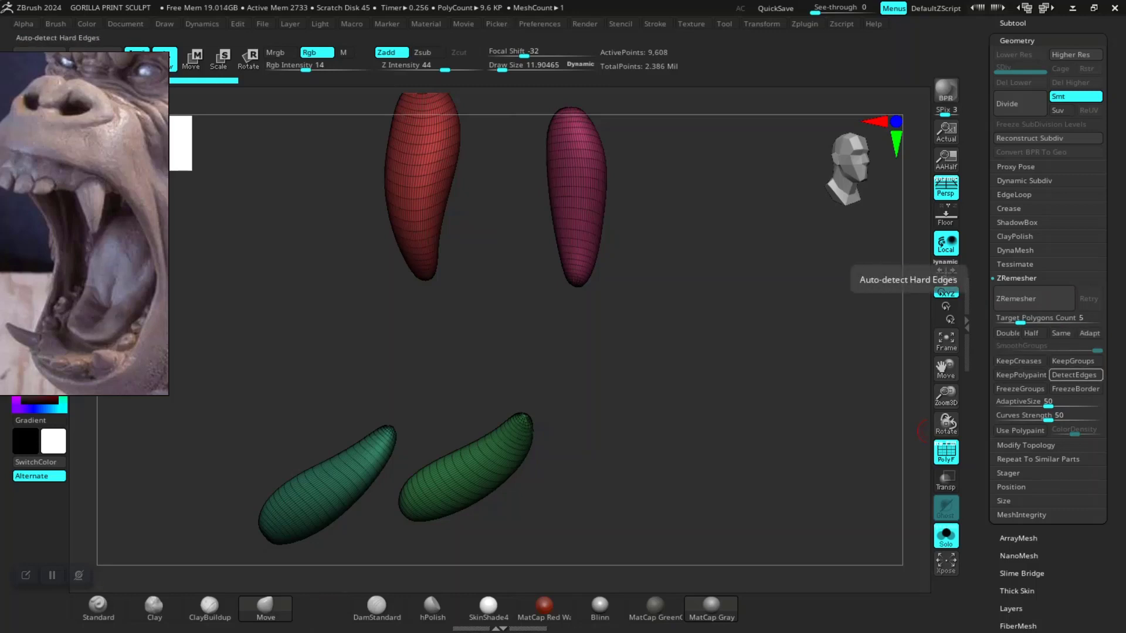
pyautogui.click(1076, 374)
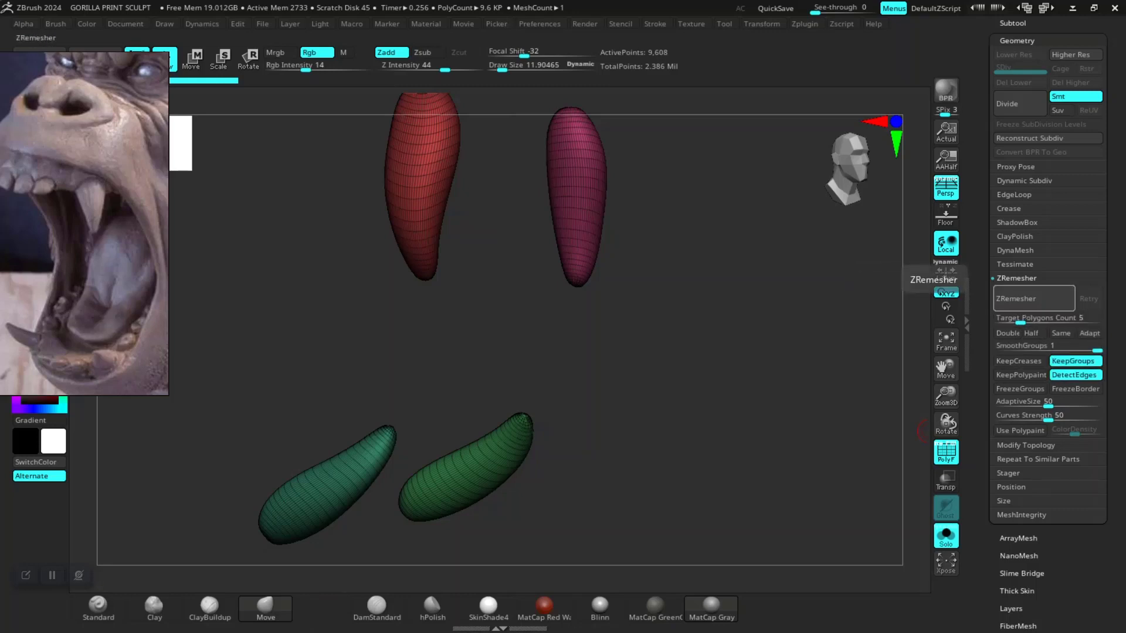
pyautogui.click(1034, 298)
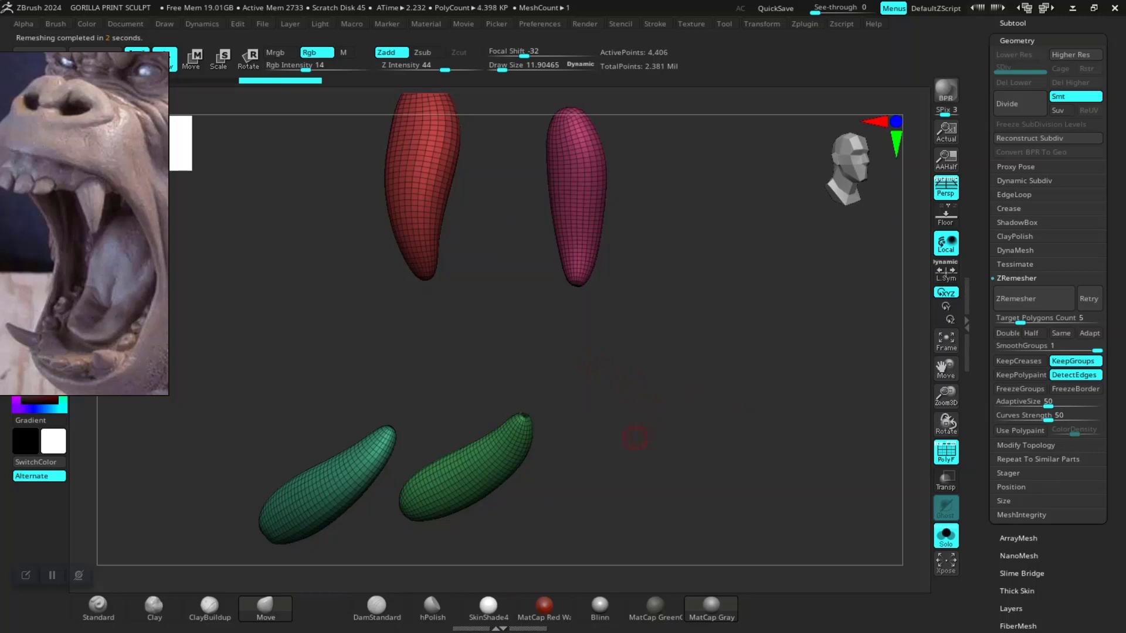
pyautogui.moveTo(639, 440)
pyautogui.mouseDown()
pyautogui.moveTo(675, 410)
pyautogui.moveTo(712, 465)
pyautogui.moveTo(709, 407)
pyautogui.moveTo(608, 319)
pyautogui.moveTo(649, 301)
pyautogui.moveTo(665, 313)
pyautogui.moveTo(540, 314)
pyautogui.moveTo(624, 329)
pyautogui.mouseUp()
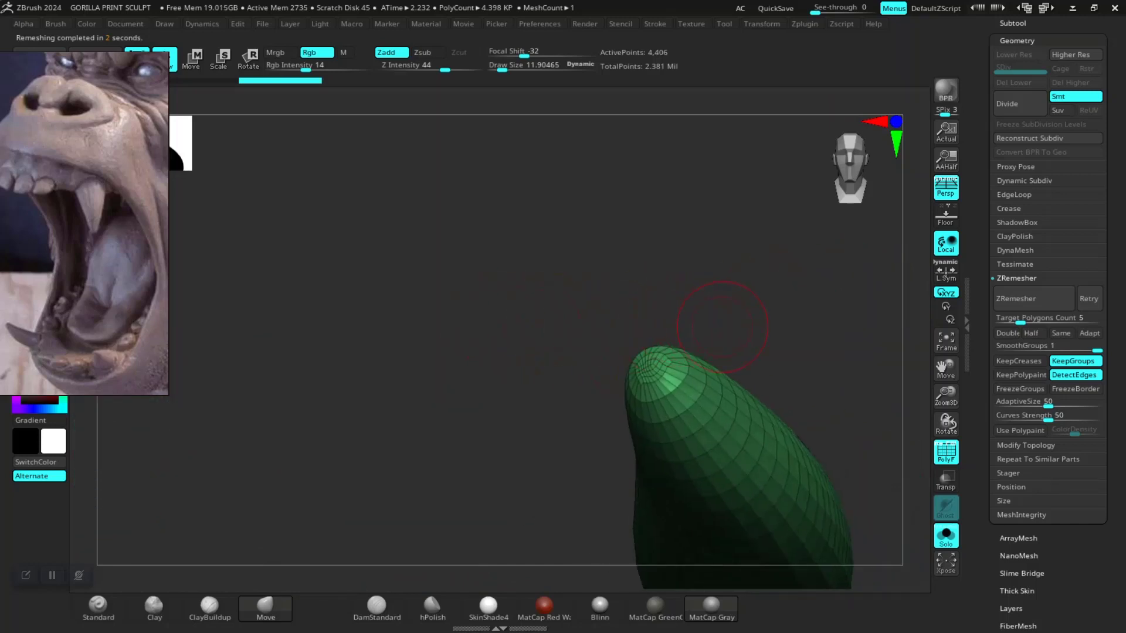
pyautogui.moveTo(777, 337)
pyautogui.mouseDown()
pyautogui.moveTo(711, 376)
pyautogui.moveTo(757, 372)
pyautogui.moveTo(741, 389)
pyautogui.moveTo(666, 377)
pyautogui.moveTo(724, 392)
pyautogui.mouseUp()
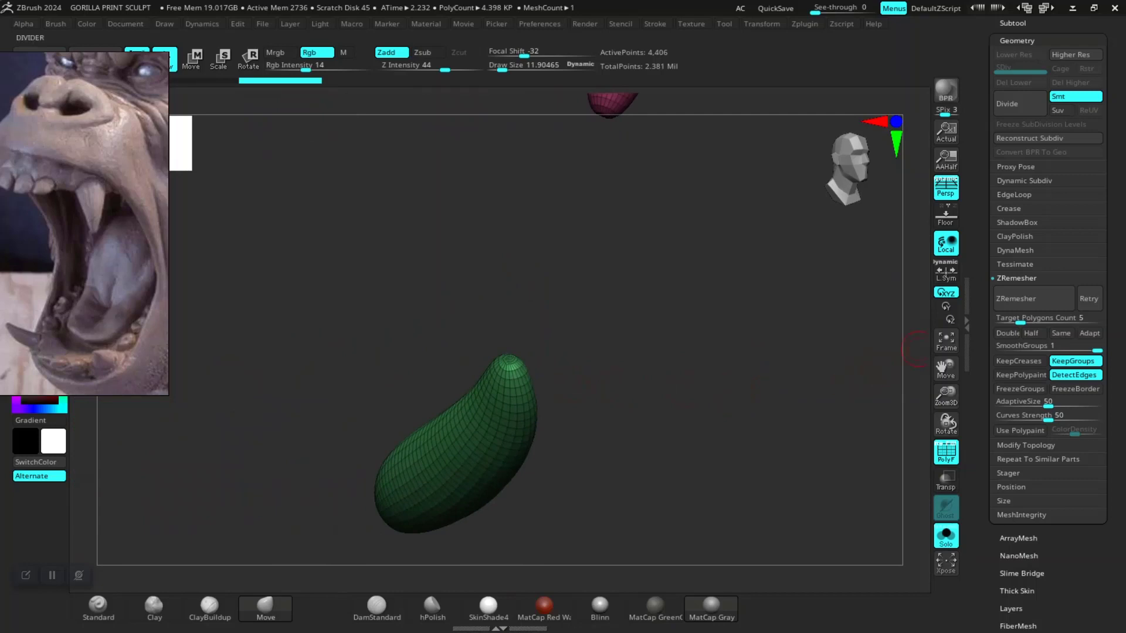
# - Unsolo the fangs, select the 9,608-point TEETH1 subtool, and delete it
pyautogui.hotkey('ctrl', 'shift', 's')
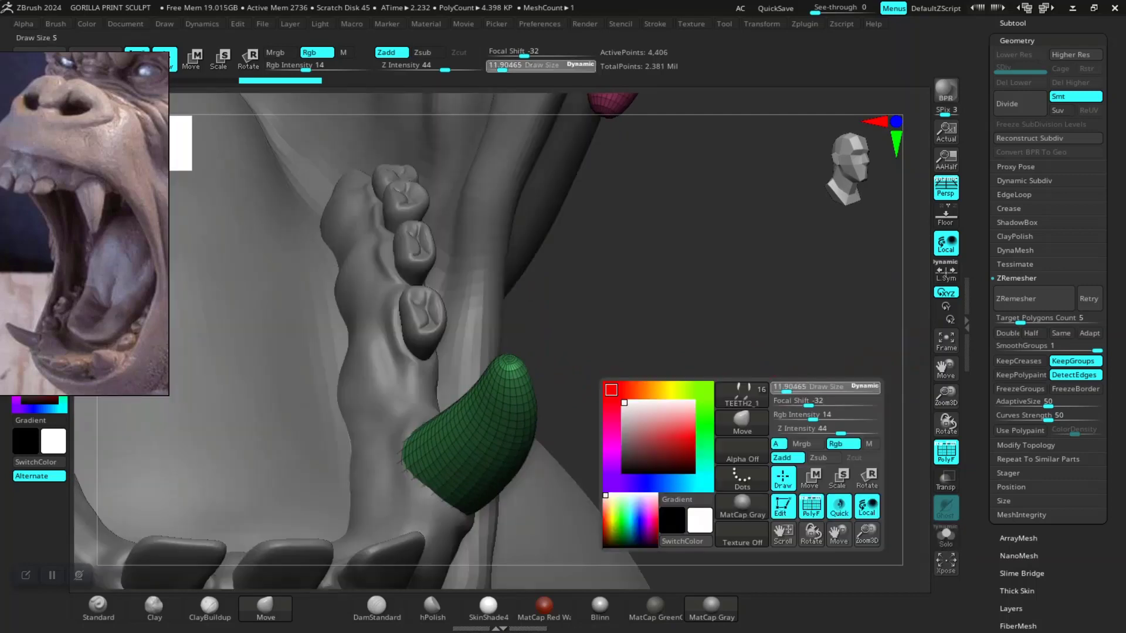
pyautogui.moveTo(772, 331)
pyautogui.mouseDown()
pyautogui.moveTo(706, 370)
pyautogui.moveTo(817, 354)
pyautogui.moveTo(856, 375)
pyautogui.moveTo(774, 346)
pyautogui.moveTo(787, 352)
pyautogui.moveTo(774, 338)
pyautogui.moveTo(784, 323)
pyautogui.mouseUp()
pyautogui.hotkey('shift', 'f')
pyautogui.click(1071, 24)
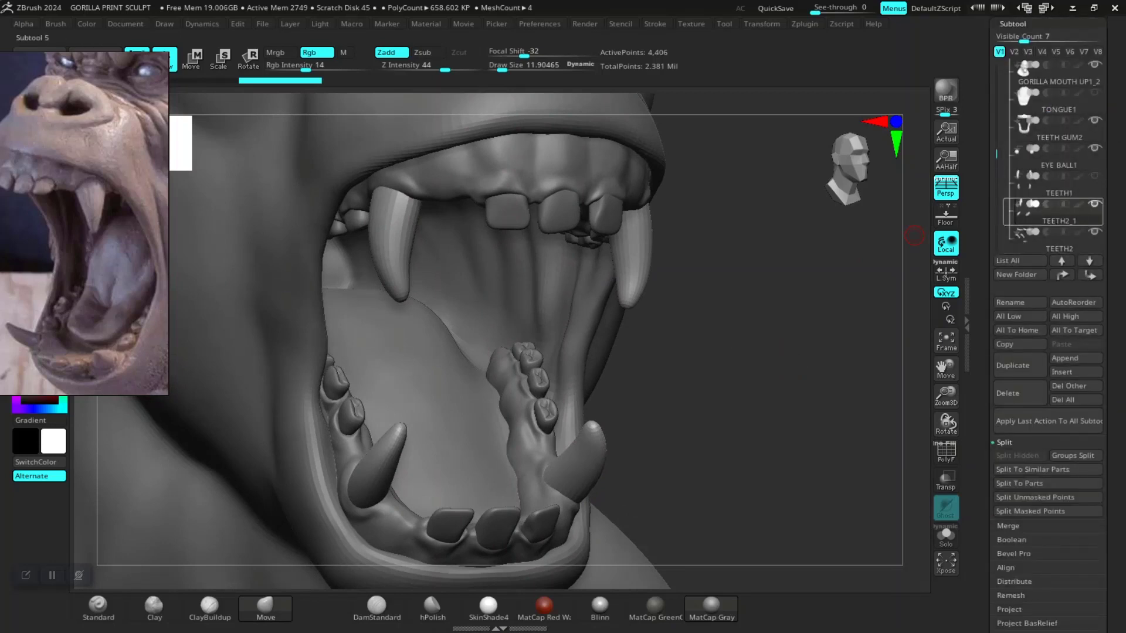
pyautogui.click(1056, 185)
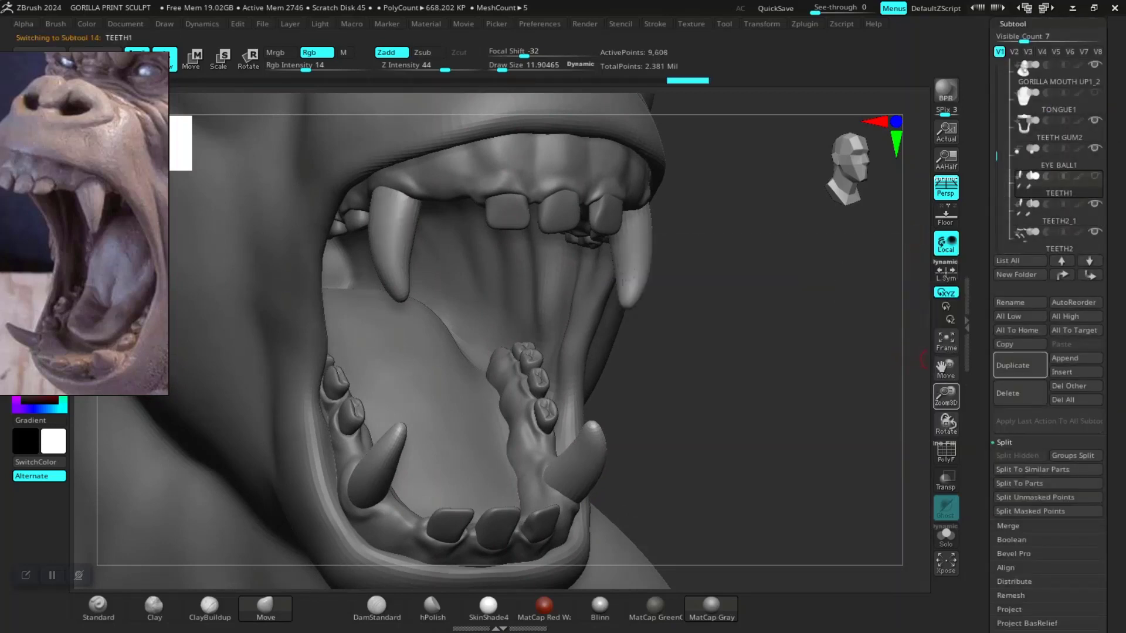
pyautogui.click(946, 452)
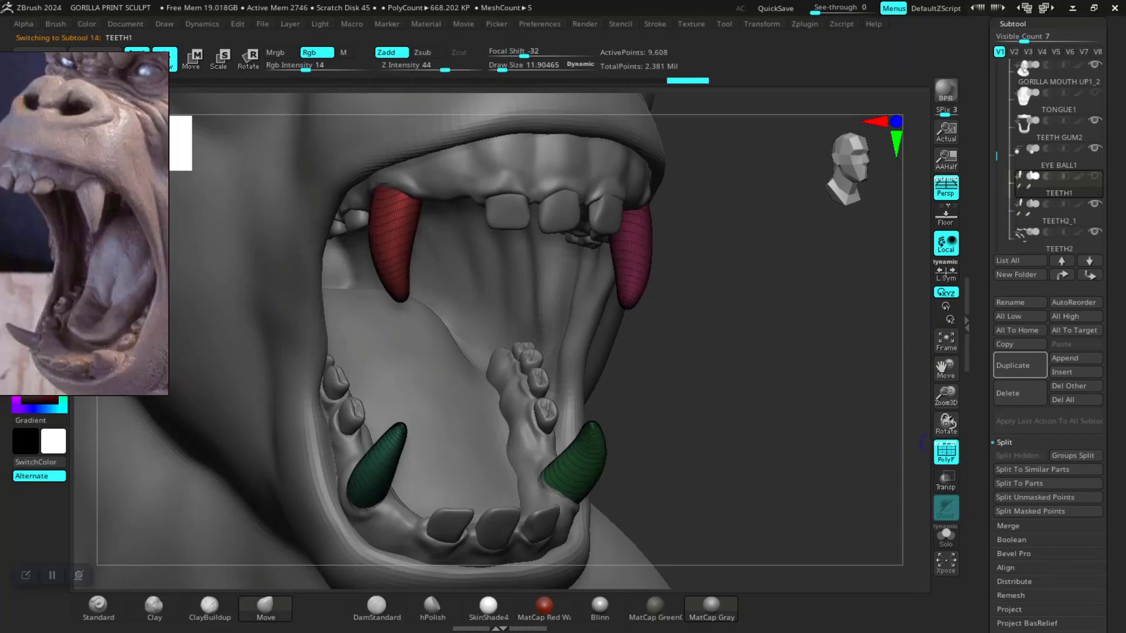
pyautogui.click(1019, 393)
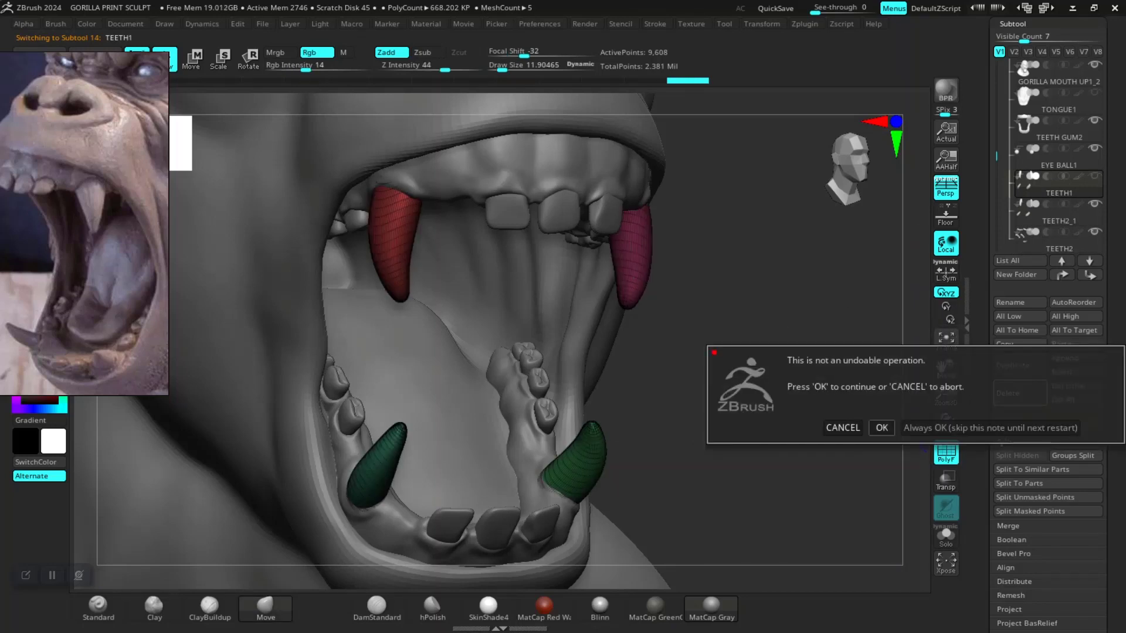
pyautogui.click(882, 428)
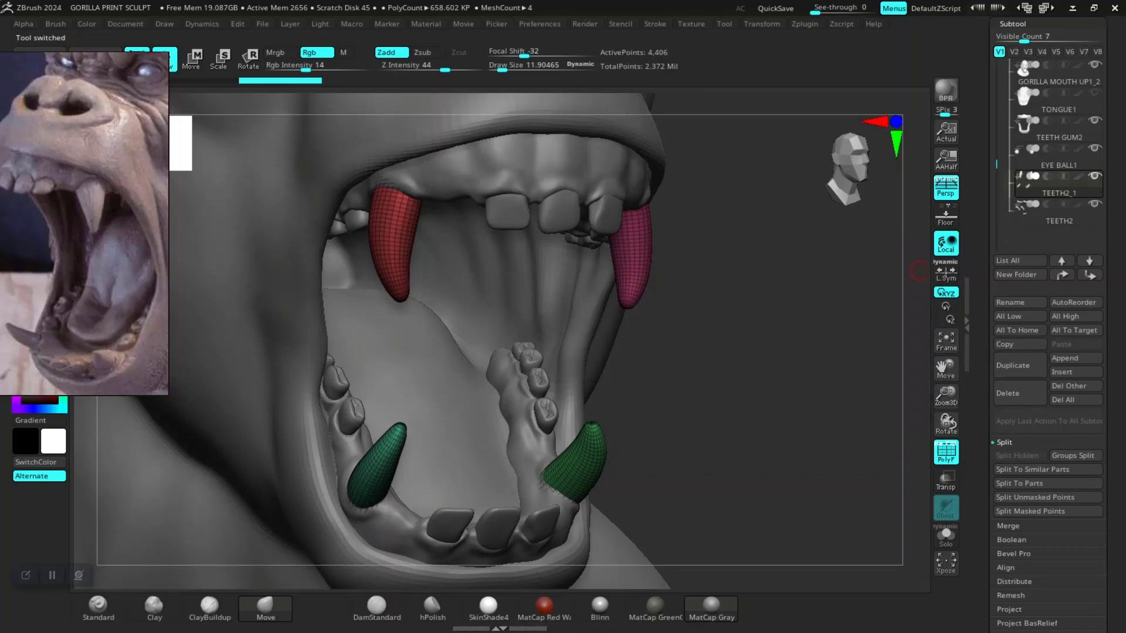
pyautogui.scroll(-5, 1049, 352)
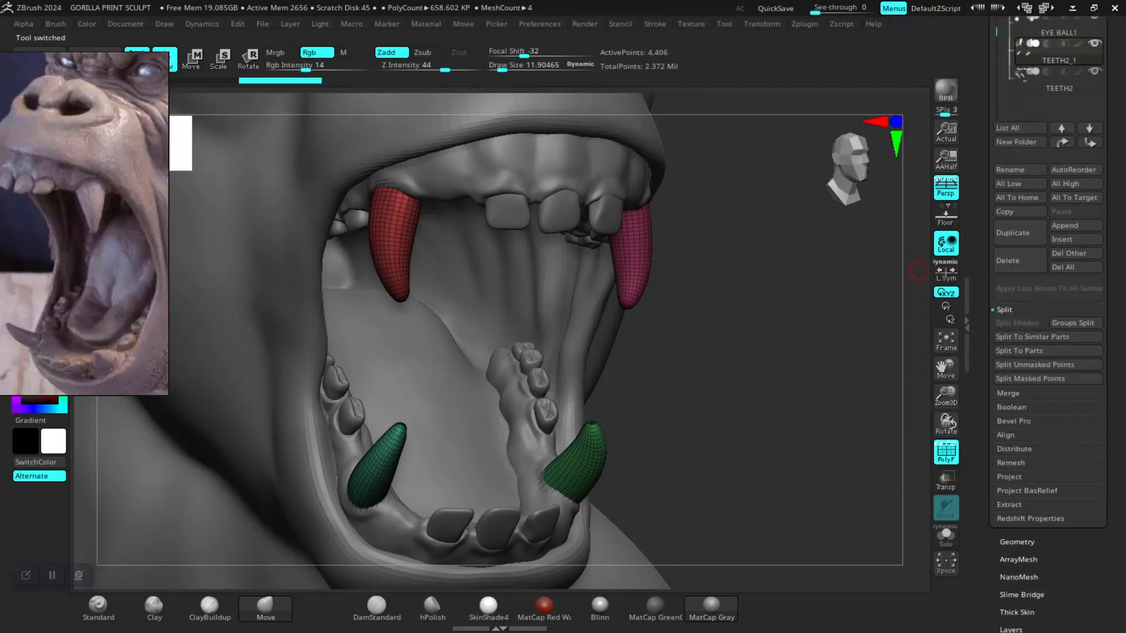
# - MergeDown the remeshed fangs into the teeth subtool and confirm
pyautogui.click(1008, 393)
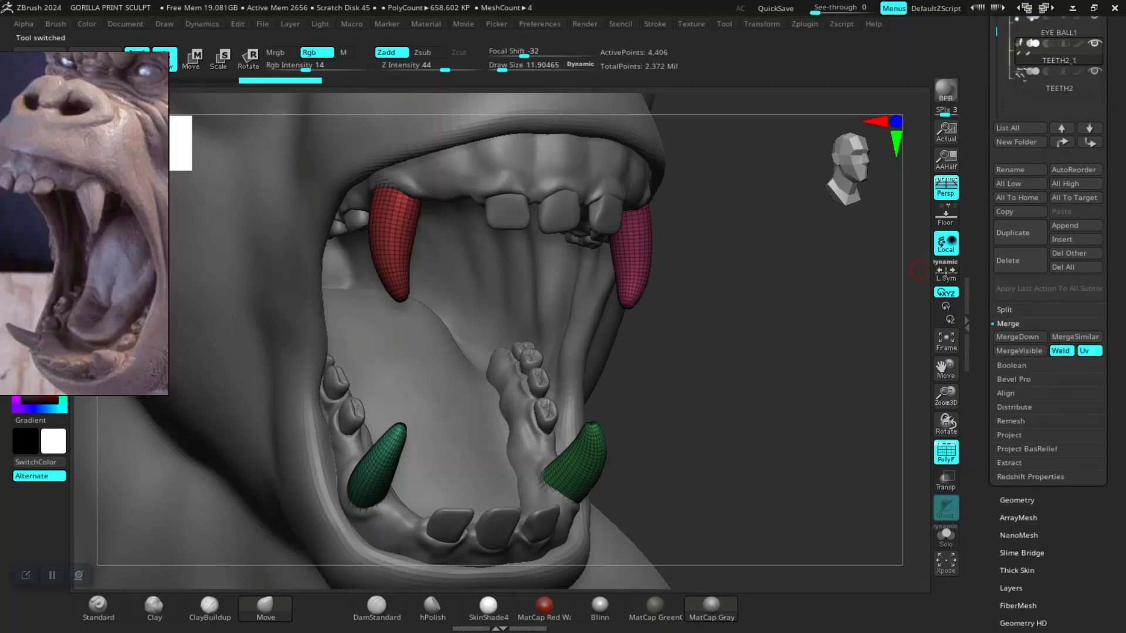
pyautogui.click(1018, 336)
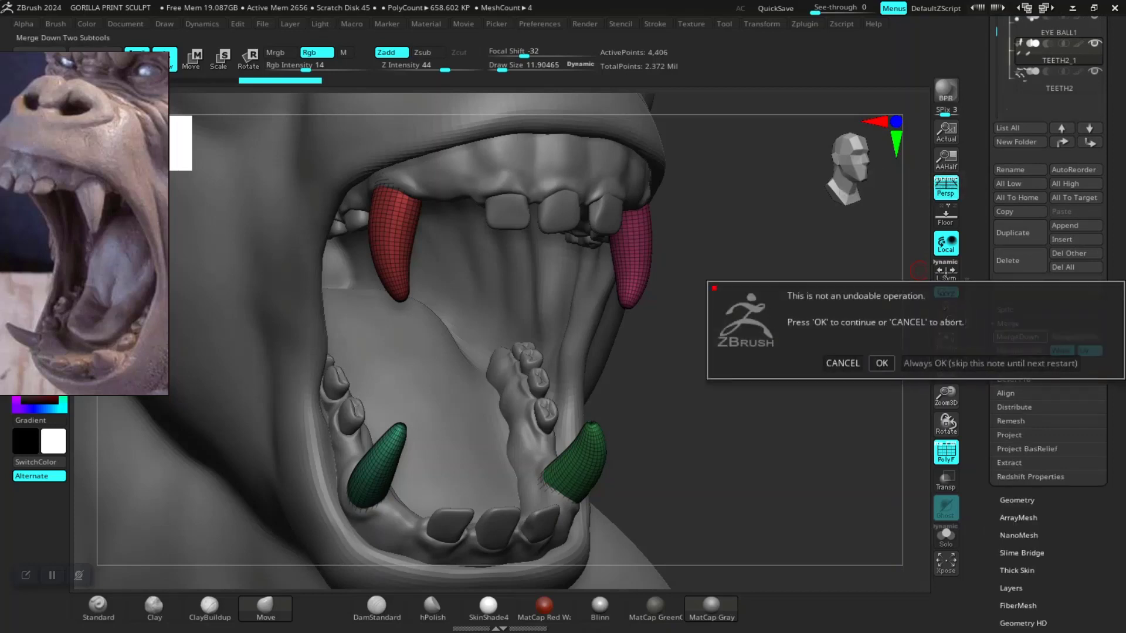
pyautogui.click(882, 363)
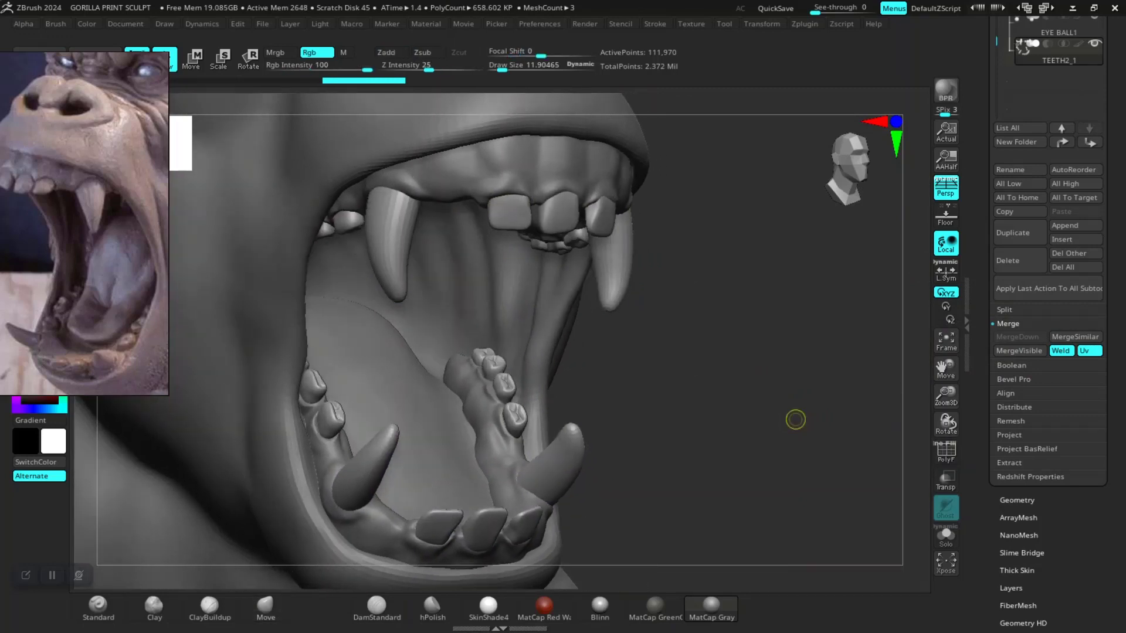
# - Subdivide the merged teeth mesh to 1.790 million points
pyautogui.press('b')
pyautogui.press('m')
pyautogui.press('v')
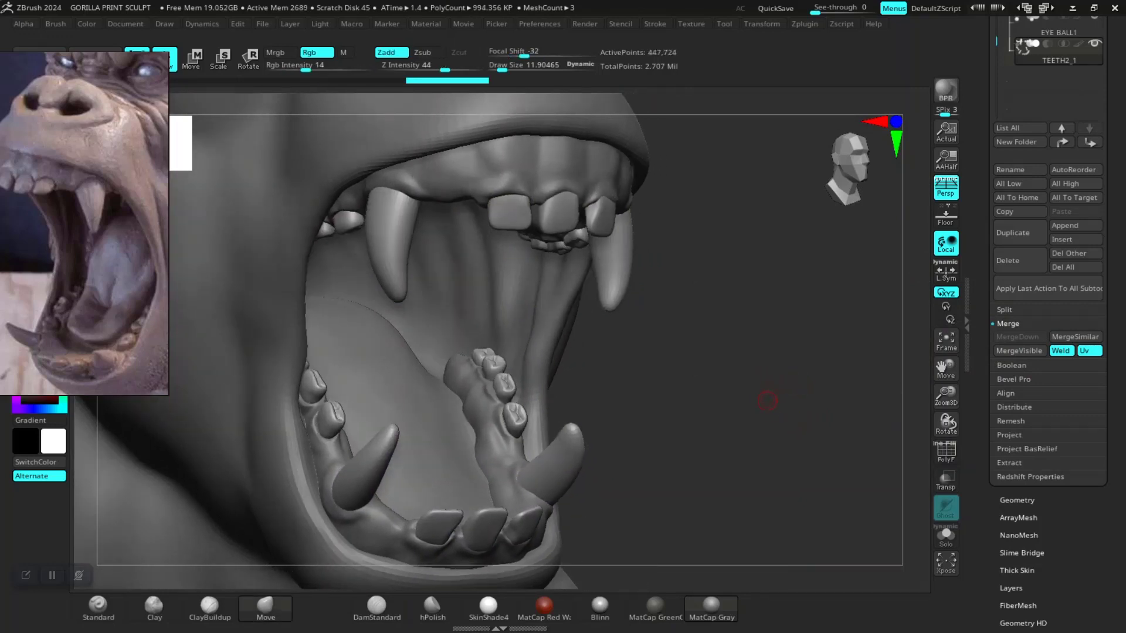
pyautogui.moveTo(767, 401); pyautogui.dragTo(775, 412)
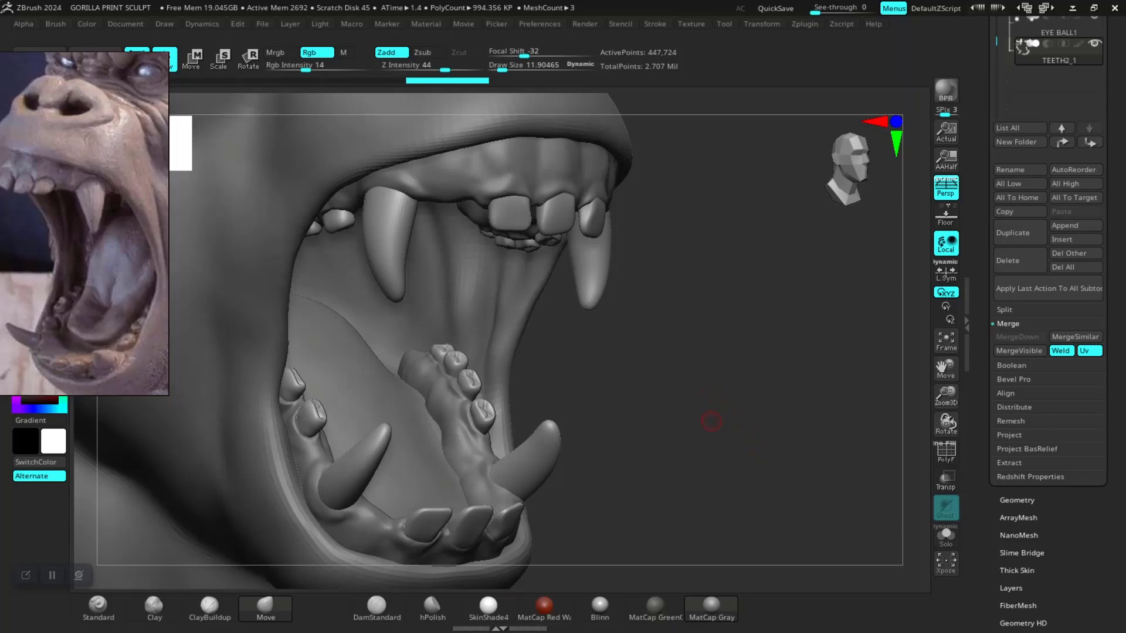
pyautogui.press('shift')
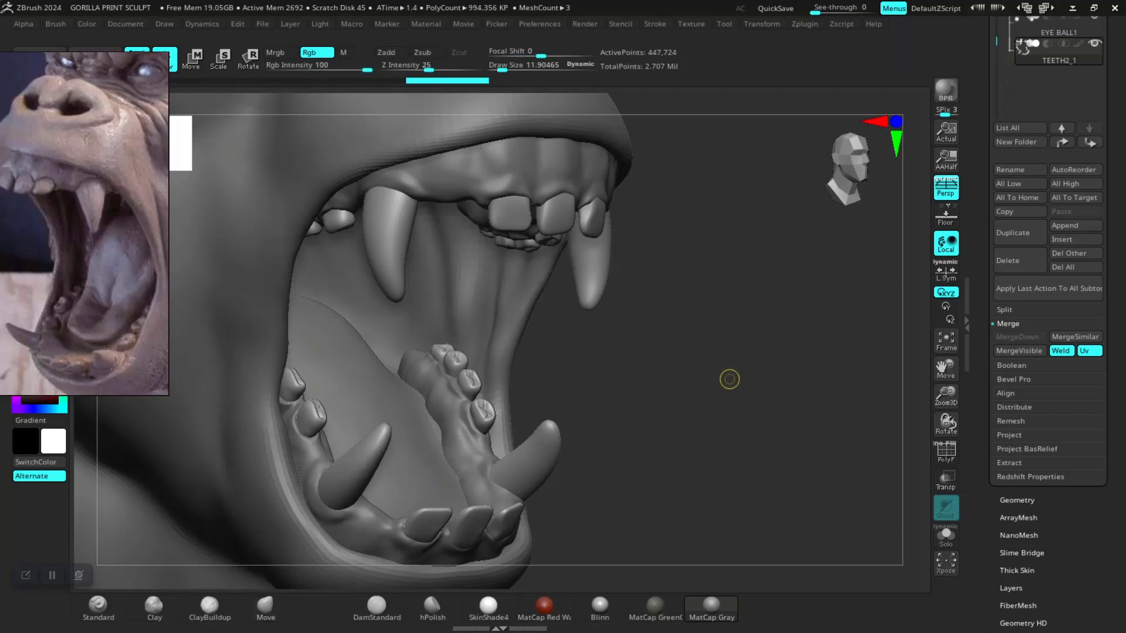
pyautogui.hotkey('ctrl', 'd')
# - Tilt the view into the lower jaw and open the Tool > Layers section
pyautogui.moveTo(724, 382)
pyautogui.mouseDown()
pyautogui.moveTo(723, 330)
pyautogui.moveTo(922, 382)
pyautogui.mouseUp()
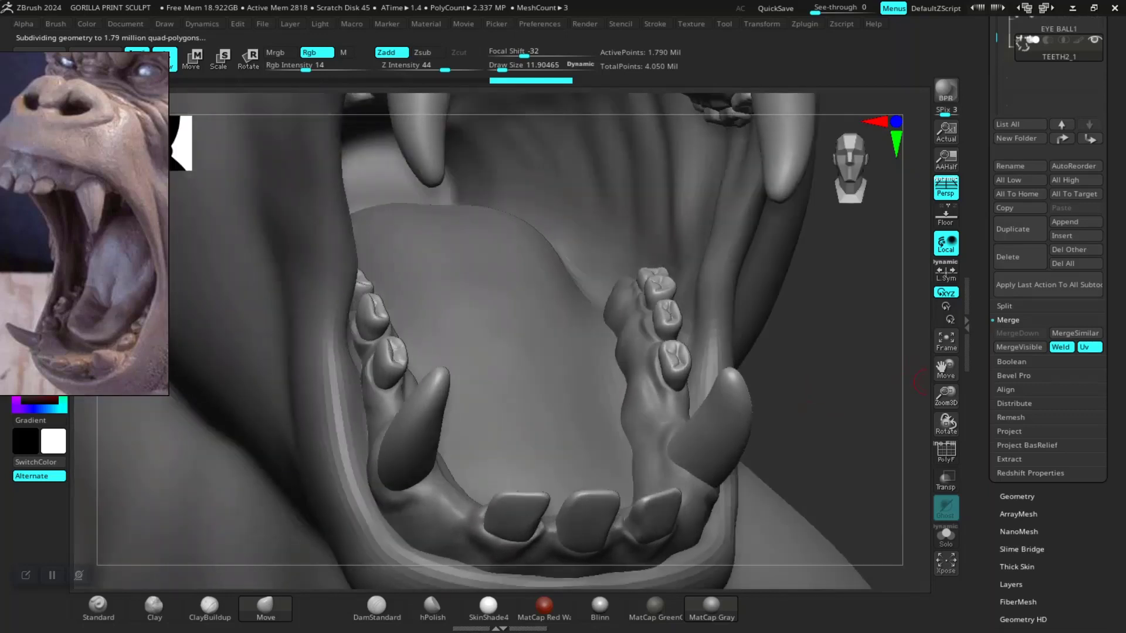
pyautogui.scroll(-5, 1049, 411)
pyautogui.click(1011, 390)
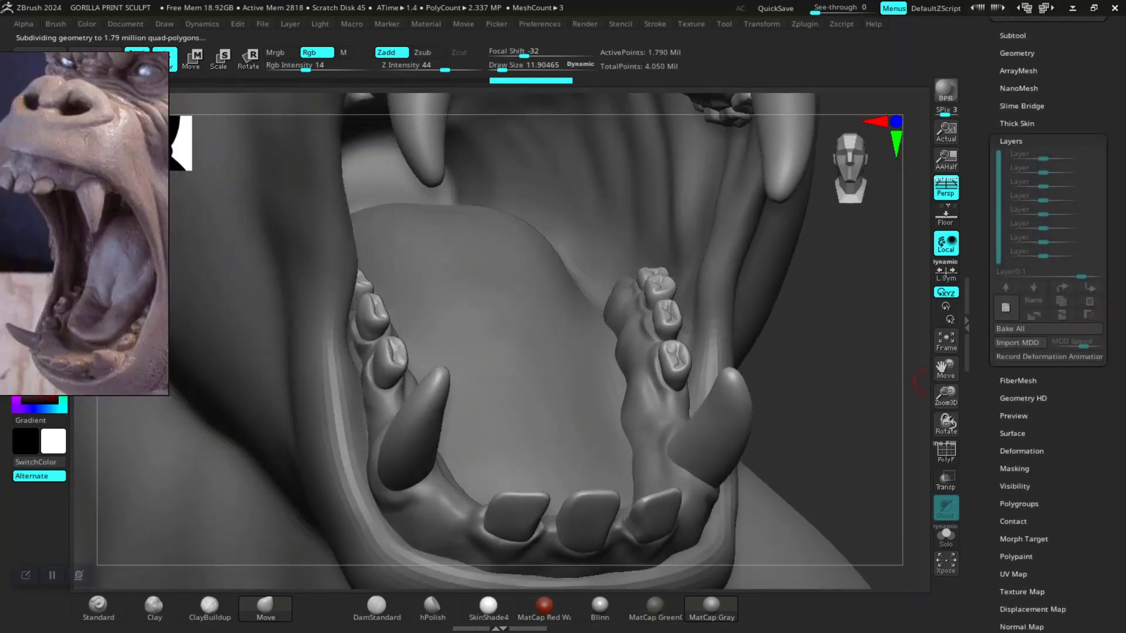
# - Solo the teeth subtool and frame the fangs up close at a frontal angle
pyautogui.moveTo(794, 382); pyautogui.dragTo(849, 404)
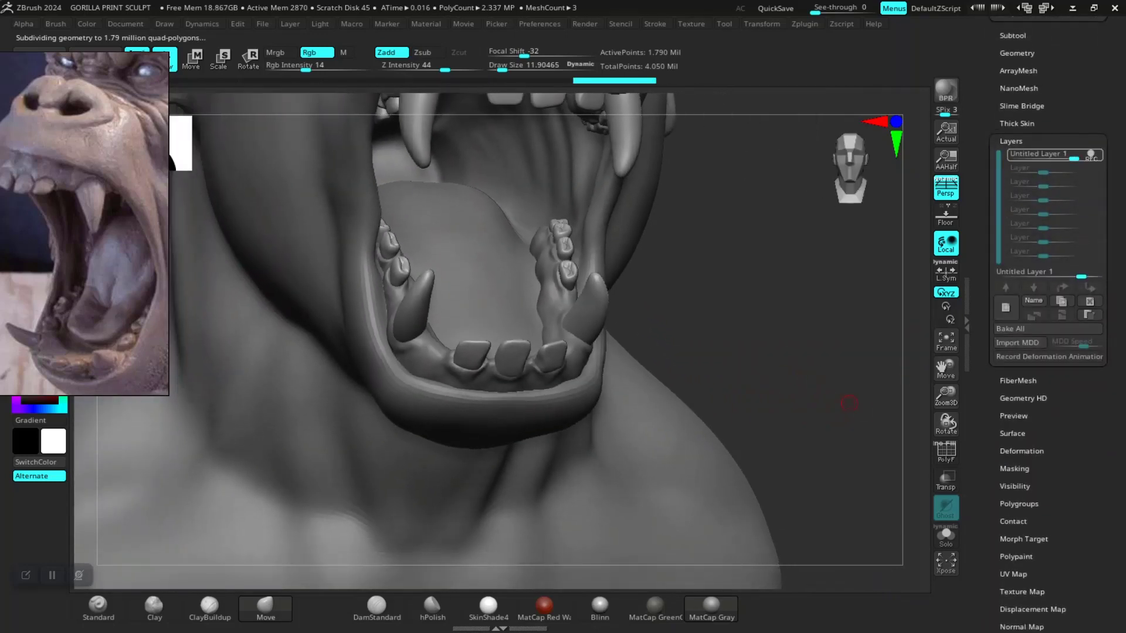
pyautogui.click(946, 535)
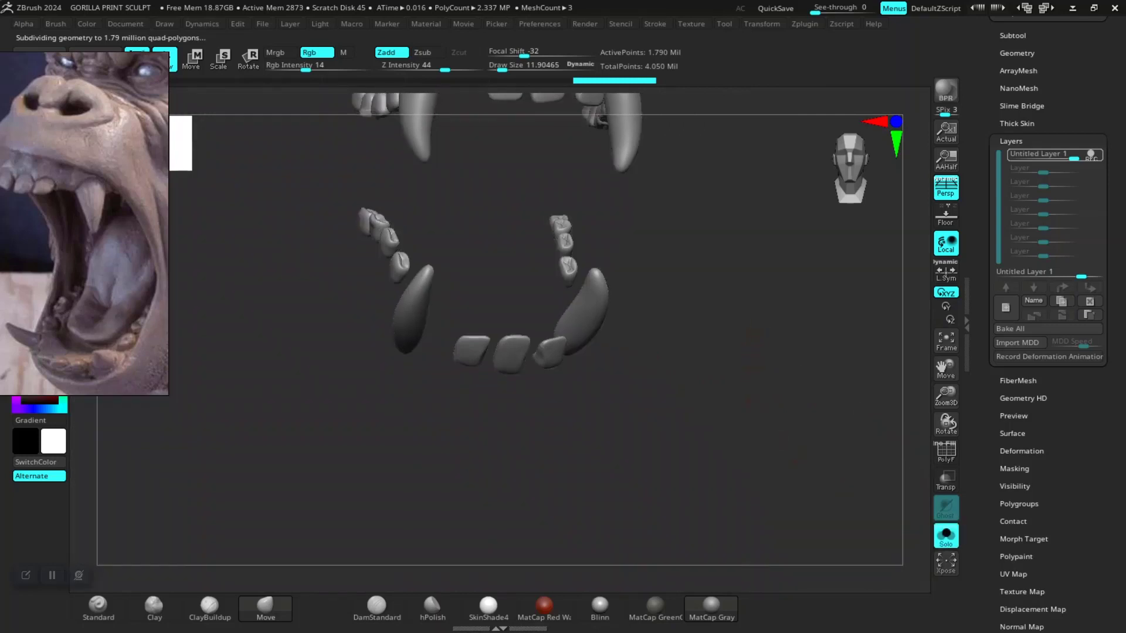
pyautogui.moveTo(774, 428)
pyautogui.mouseDown()
pyautogui.moveTo(704, 313)
pyautogui.moveTo(693, 380)
pyautogui.mouseUp()
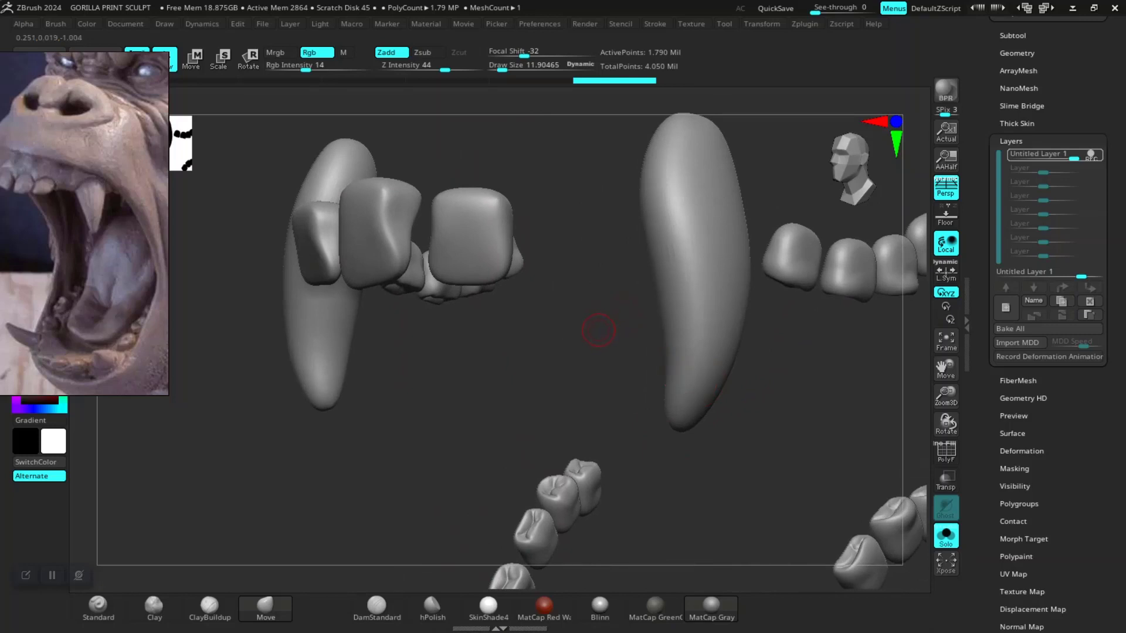
pyautogui.moveTo(586, 350)
pyautogui.mouseDown()
pyautogui.moveTo(603, 322)
pyautogui.moveTo(584, 314)
pyautogui.mouseUp()
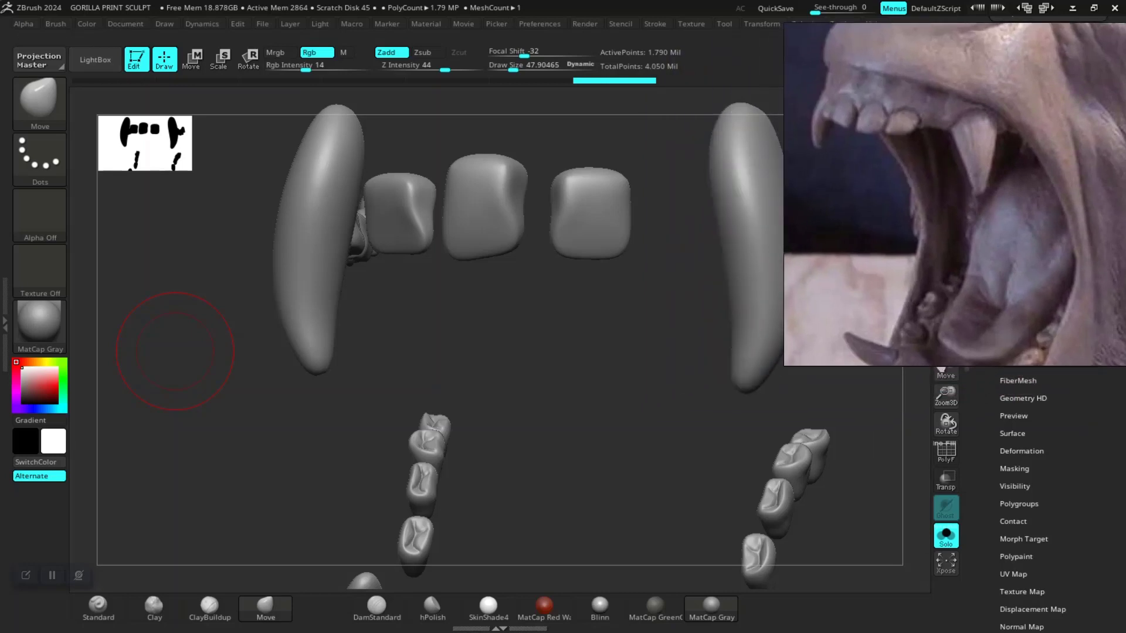
# - Orbit the isolated tooth arch to a top-down view, then open LightBox
pyautogui.moveTo(547, 402); pyautogui.dragTo(514, 341)
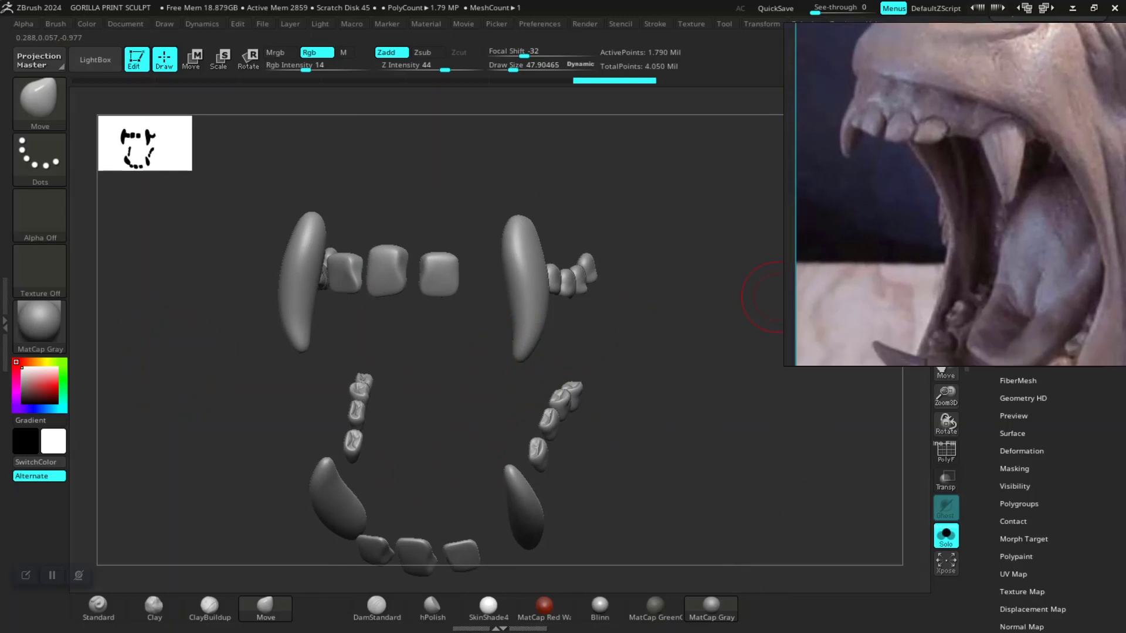
pyautogui.moveTo(774, 296)
pyautogui.mouseDown()
pyautogui.moveTo(468, 397)
pyautogui.moveTo(468, 338)
pyautogui.mouseUp()
pyautogui.moveTo(434, 404); pyautogui.dragTo(376, 342)
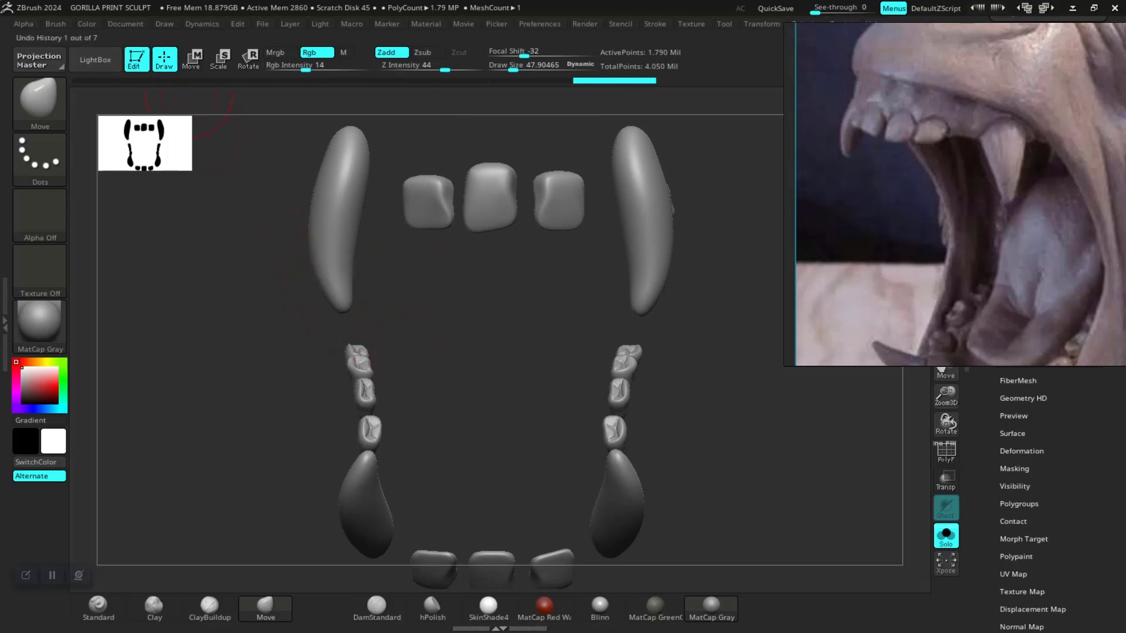
pyautogui.click(95, 59)
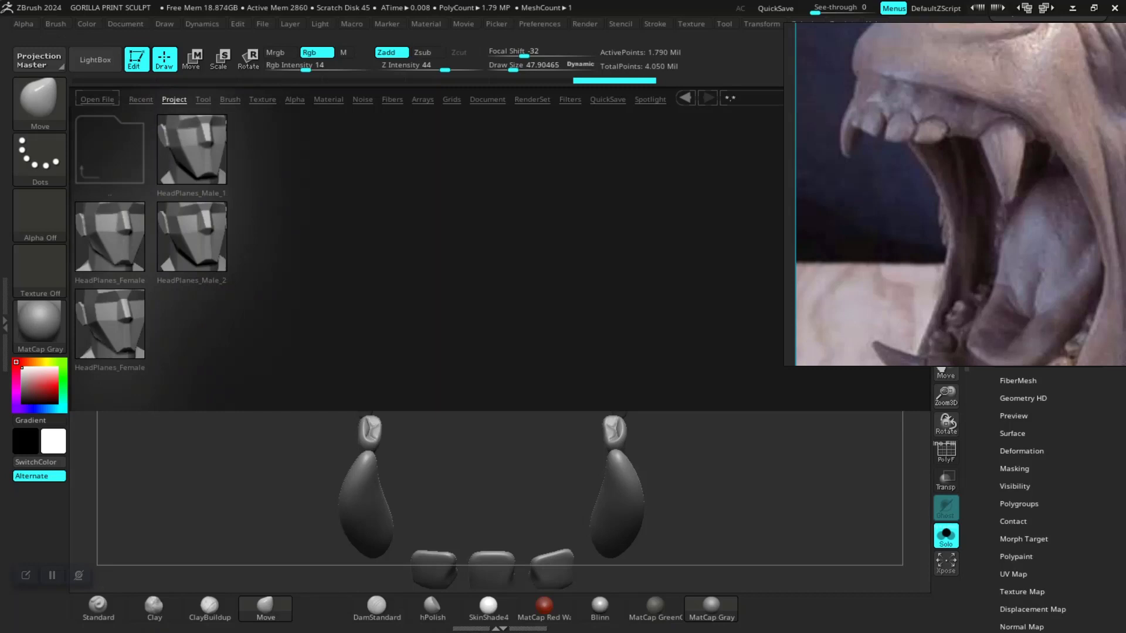
# - Browse the Alpha library in LightBox, then switch to the Brush tab
pyautogui.click(295, 99)
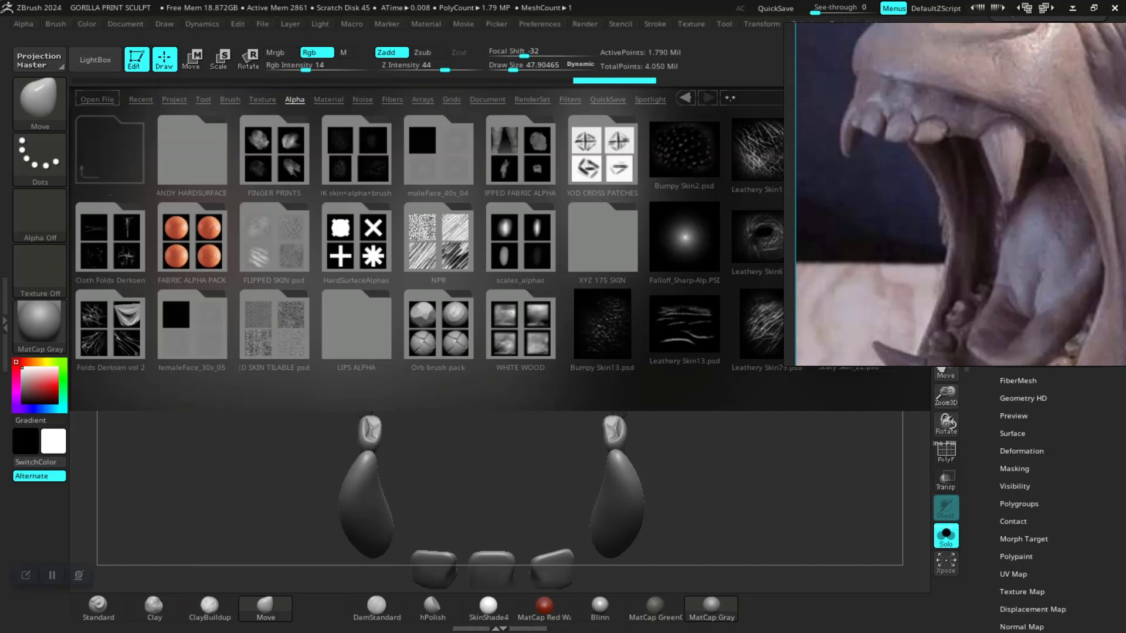
pyautogui.hscroll(3, 395, 234)
pyautogui.hscroll(-2, 395, 235)
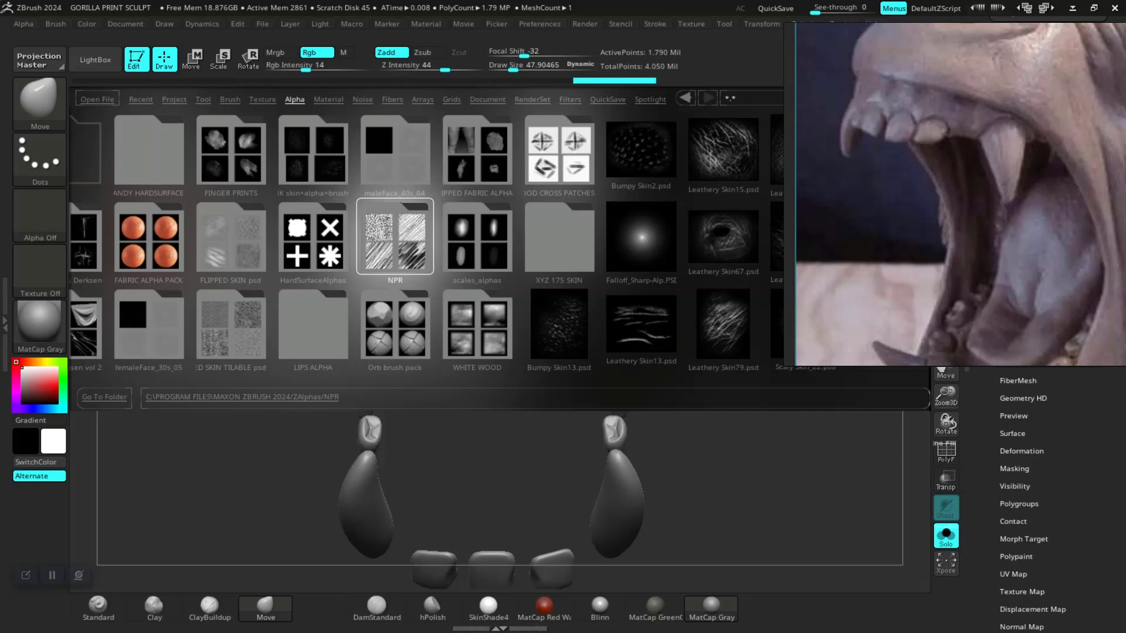
pyautogui.click(230, 99)
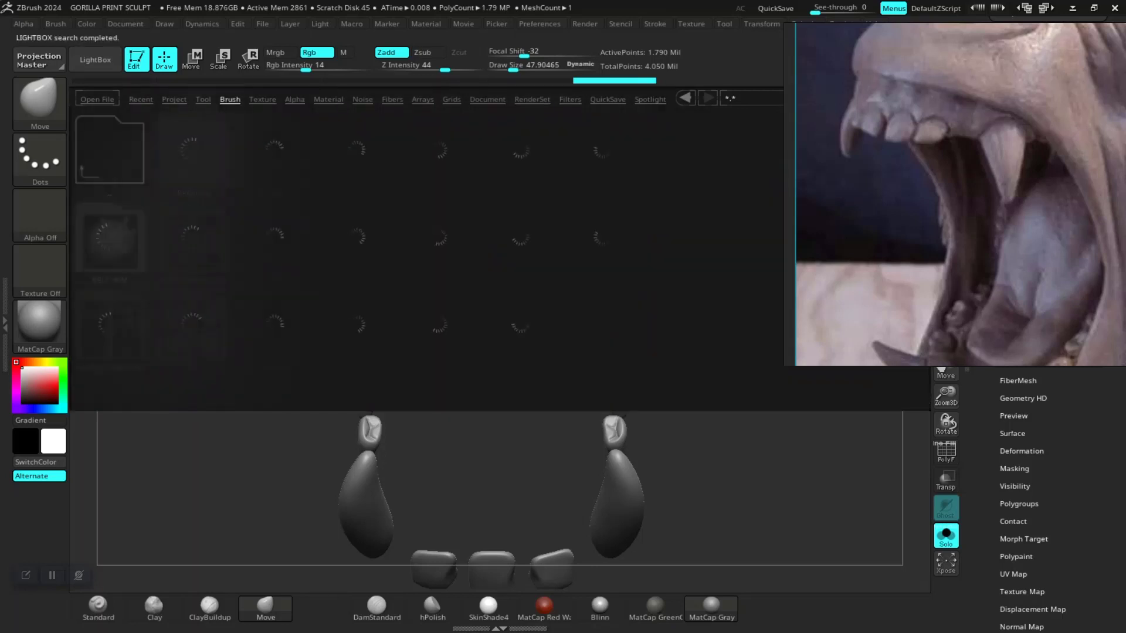
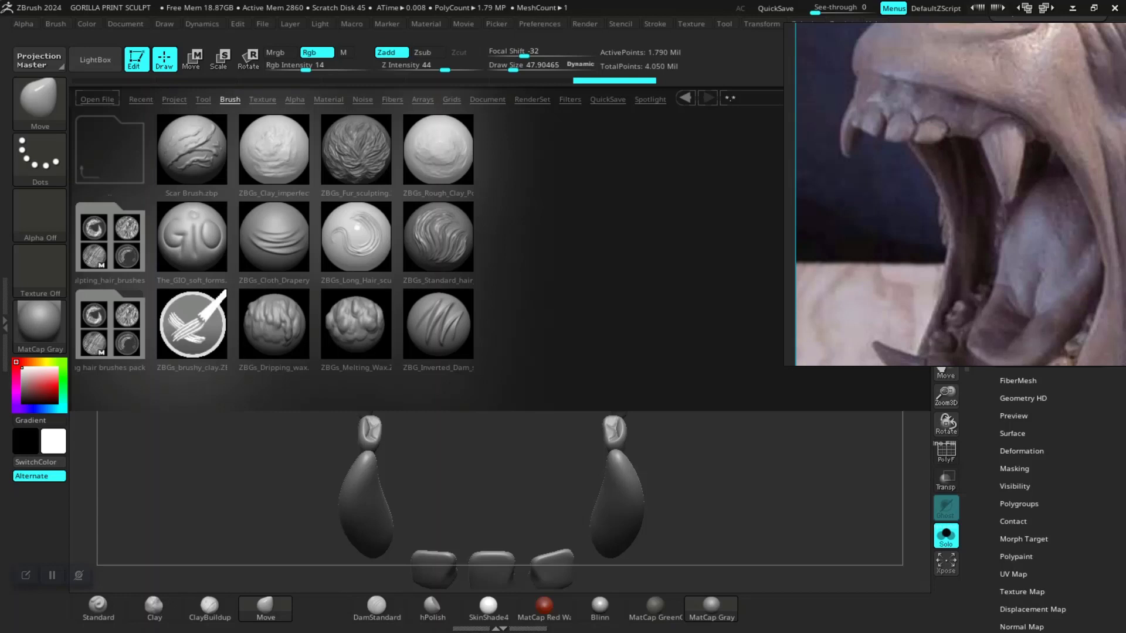
# - Load the ZBGs_Long_Hair brush and try a hair stroke on the upper canine, then undo it
pyautogui.doubleClick(356, 237)
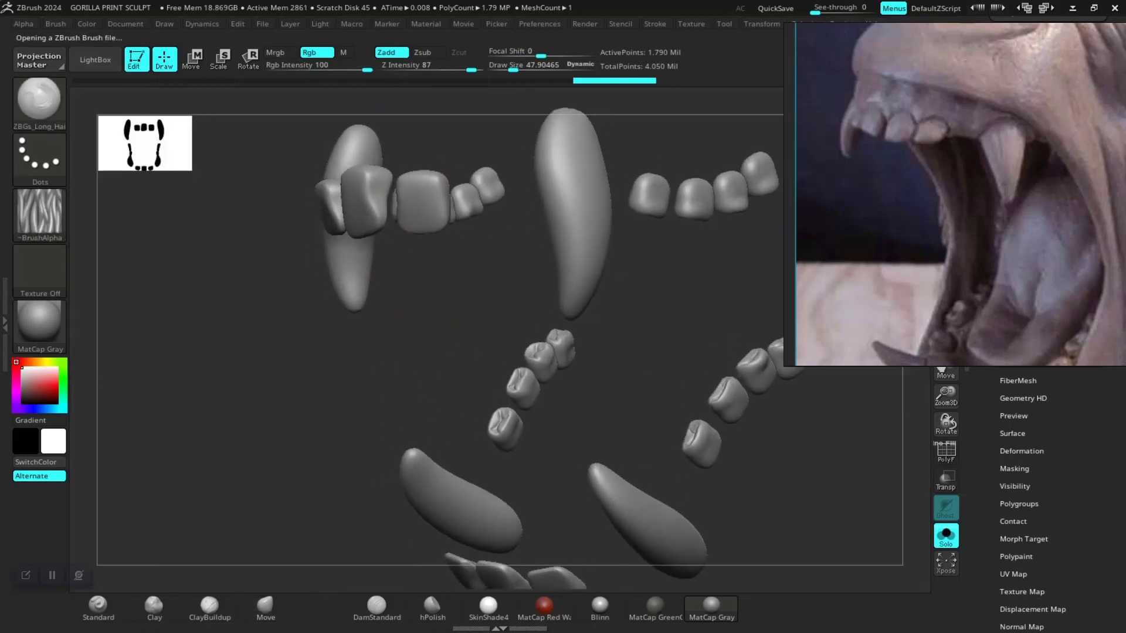
pyautogui.moveTo(563, 140)
pyautogui.mouseDown()
pyautogui.moveTo(572, 291)
pyautogui.moveTo(609, 267)
pyautogui.moveTo(615, 352)
pyautogui.mouseUp()
pyautogui.hotkey('ctrl', 'z')
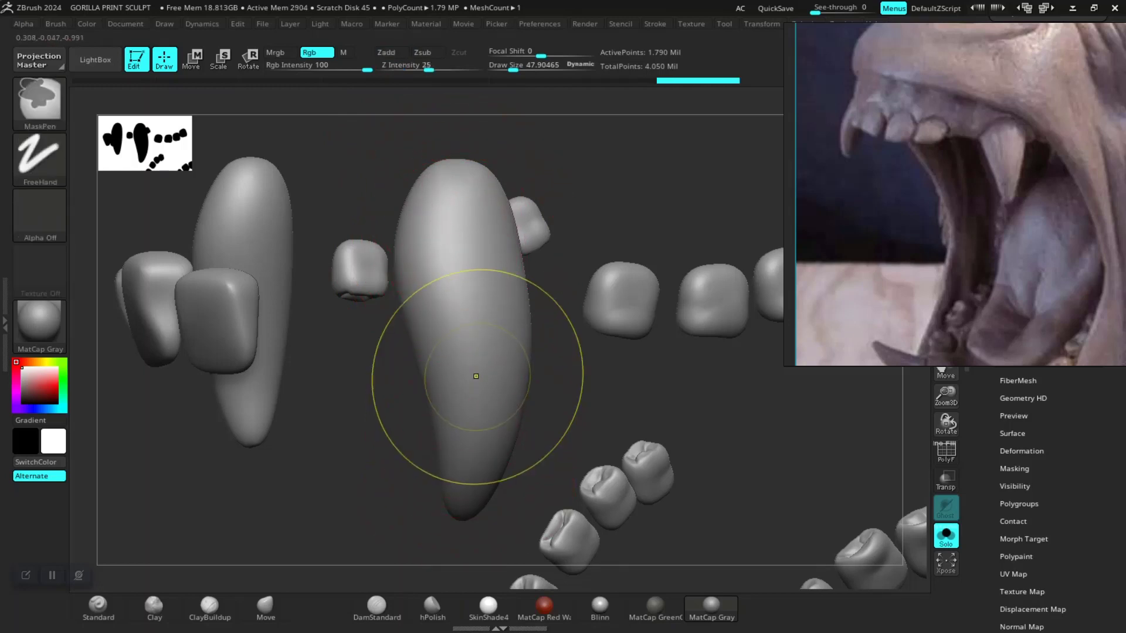
# - Enlarge the brush and set Z Intensity to 27
pyautogui.press(']')
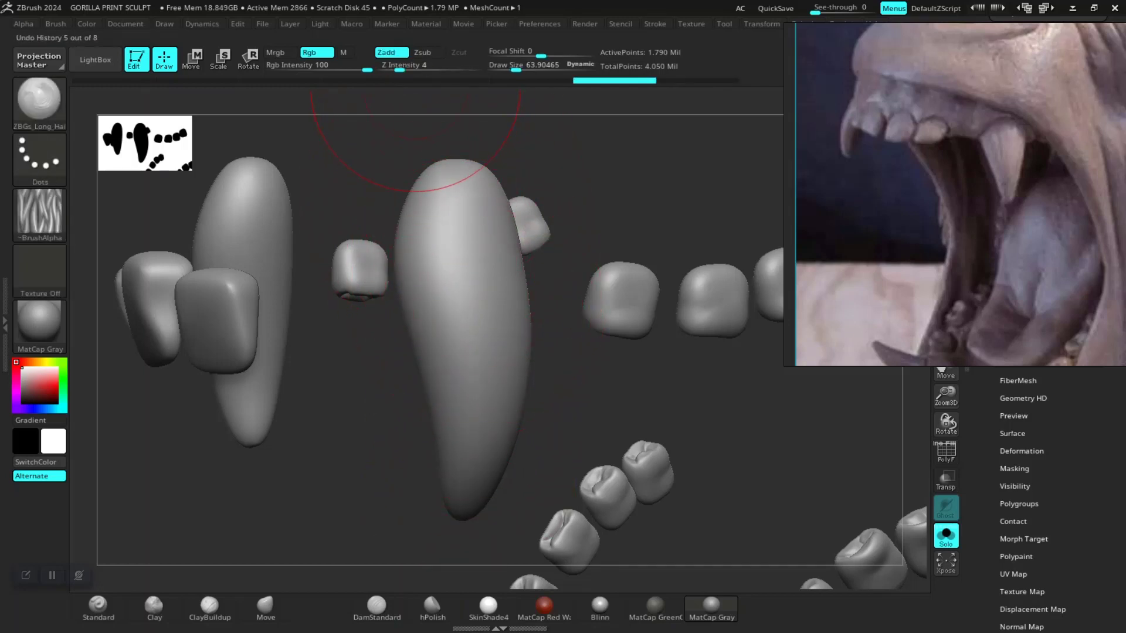
pyautogui.press('u')
pyautogui.press(']')
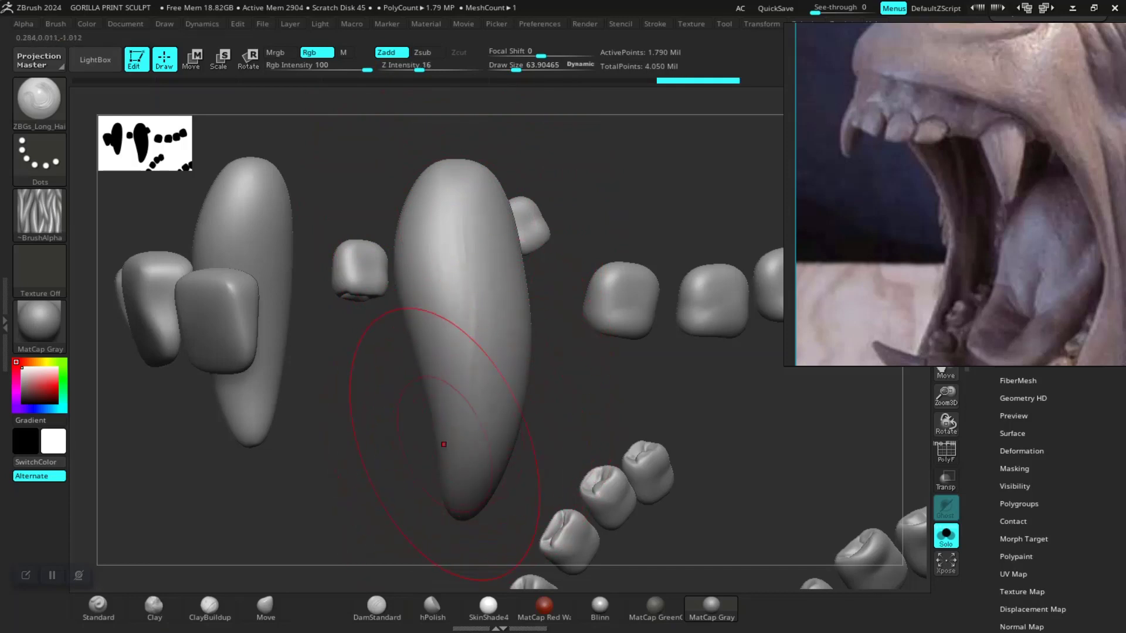
pyautogui.press('super')
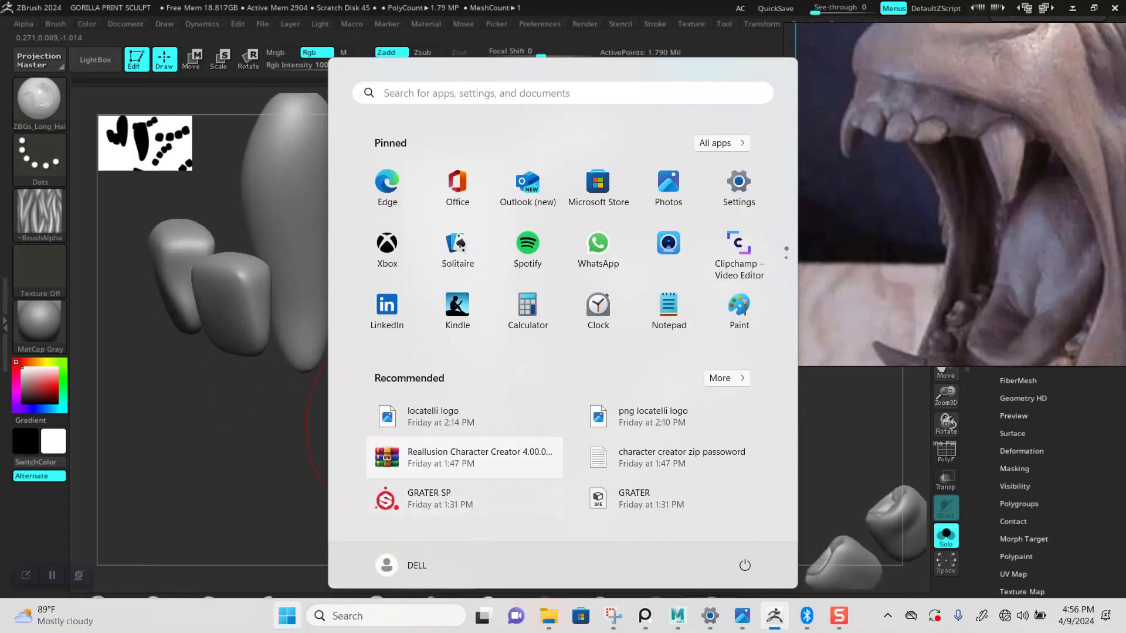
pyautogui.press('super')
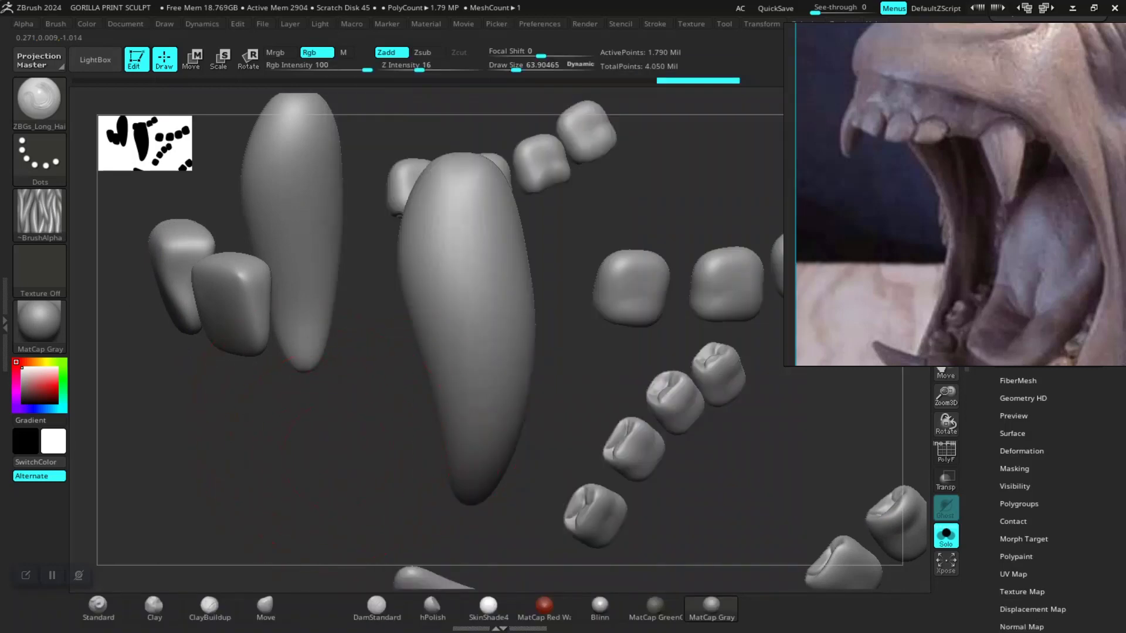
pyautogui.scroll(3, 326, 477)
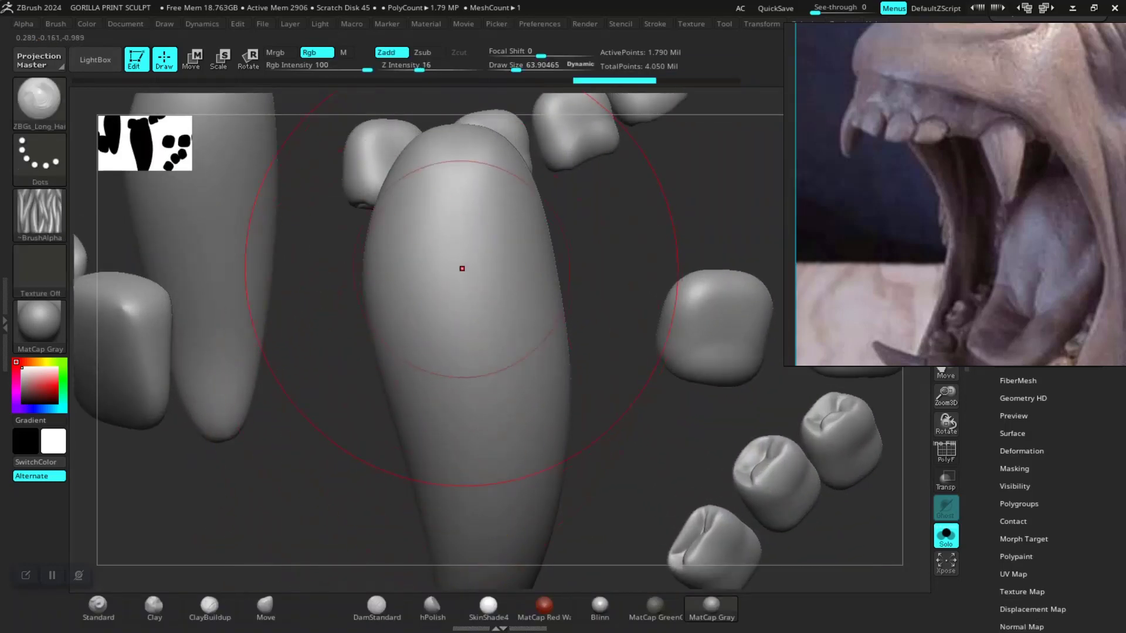
pyautogui.moveTo(419, 69); pyautogui.dragTo(431, 69)
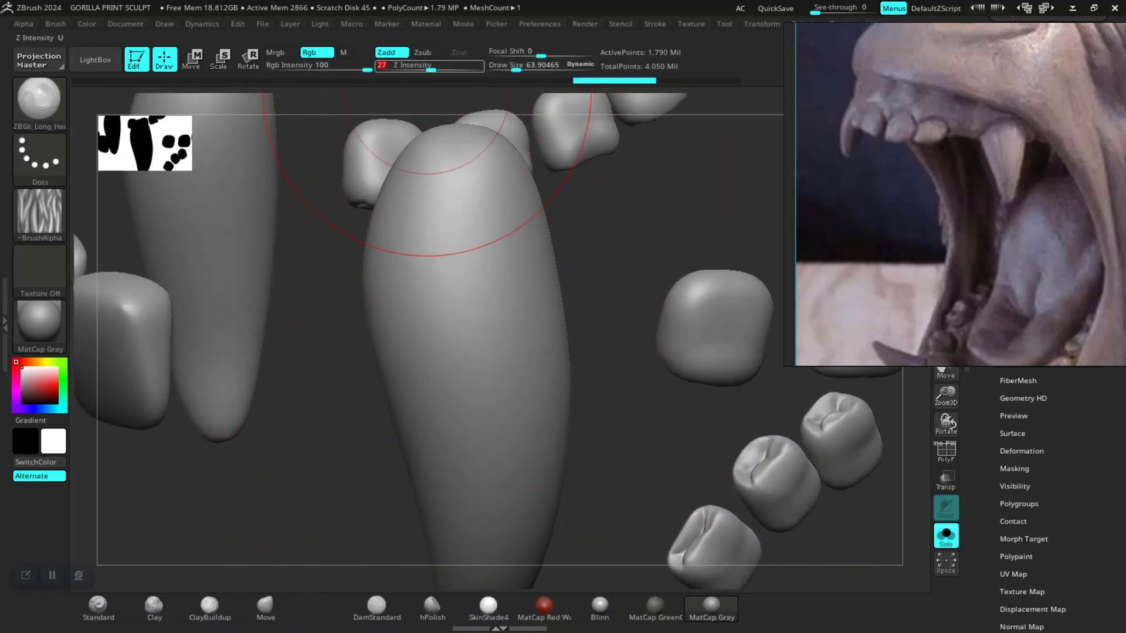
# - Orbit around the canine and out to reveal the lower teeth row
pyautogui.moveTo(341, 381); pyautogui.dragTo(317, 469)
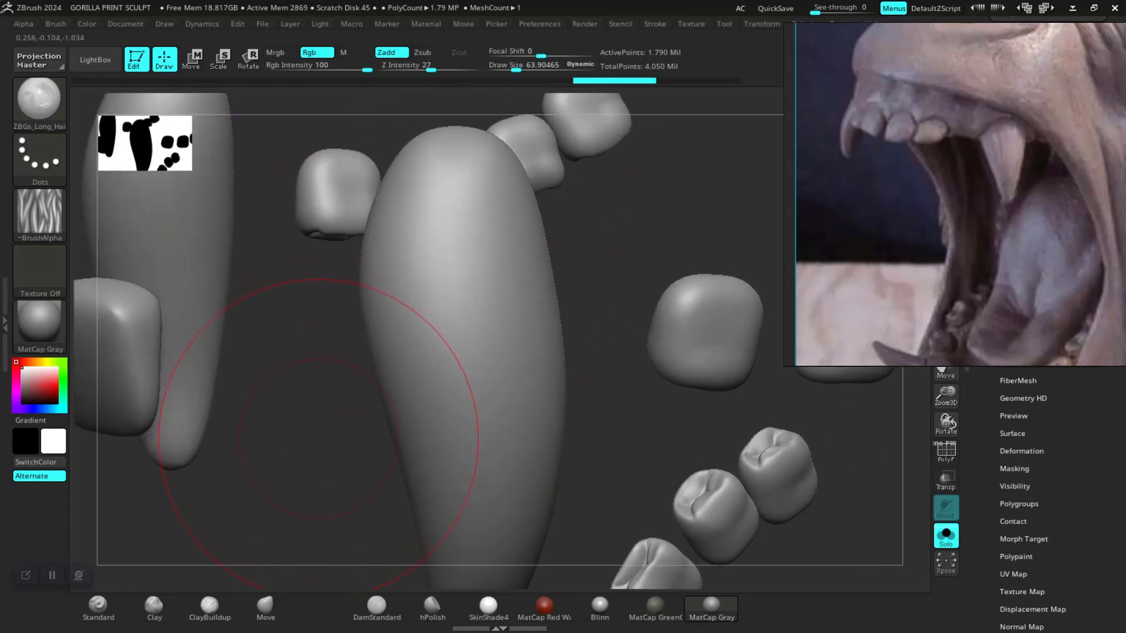
pyautogui.scroll(-3, 319, 437)
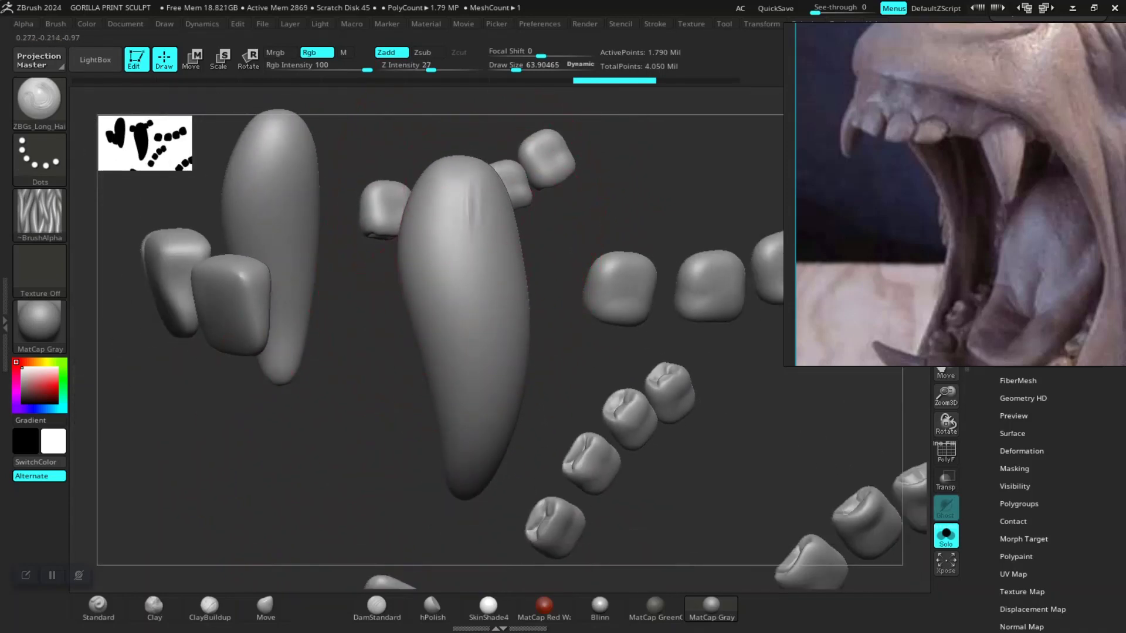
pyautogui.moveTo(327, 377); pyautogui.dragTo(378, 352)
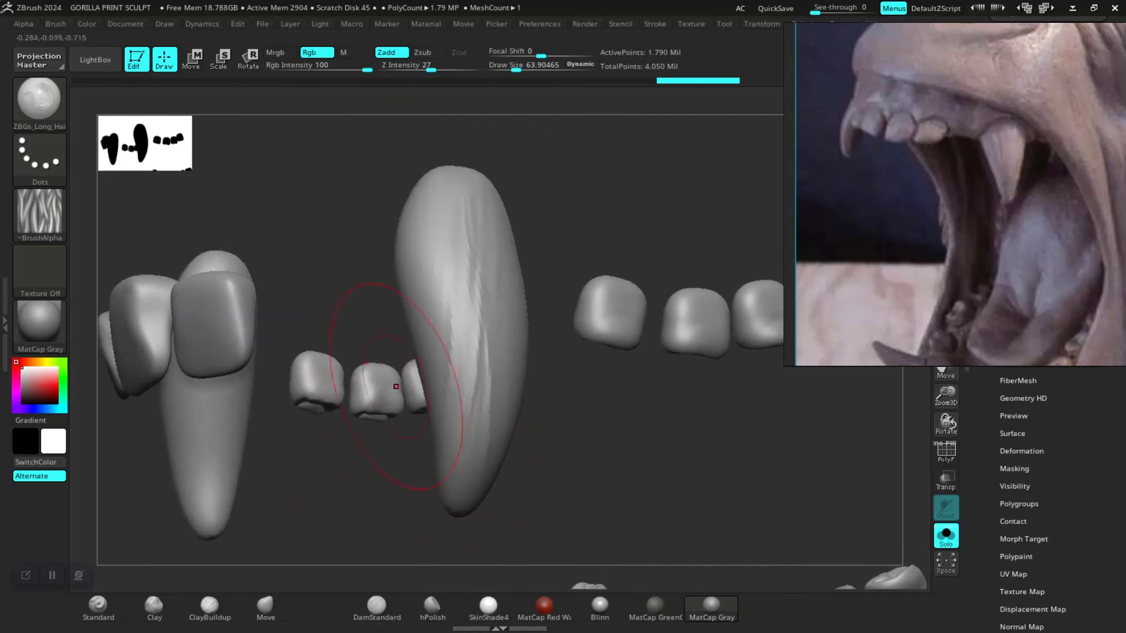
pyautogui.moveTo(581, 258); pyautogui.dragTo(772, 254)
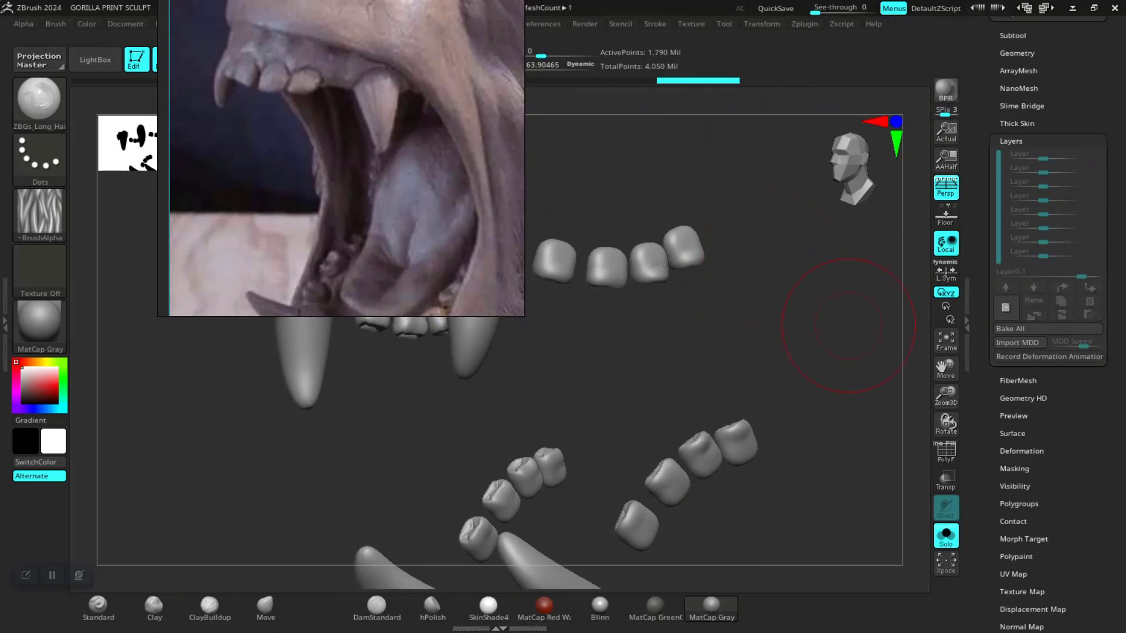
# - Subdivide the teeth to about 7.16 million points and zoom in on the right fang
pyautogui.moveTo(829, 327); pyautogui.dragTo(832, 345)
pyautogui.hotkey('ctrl', 'd')
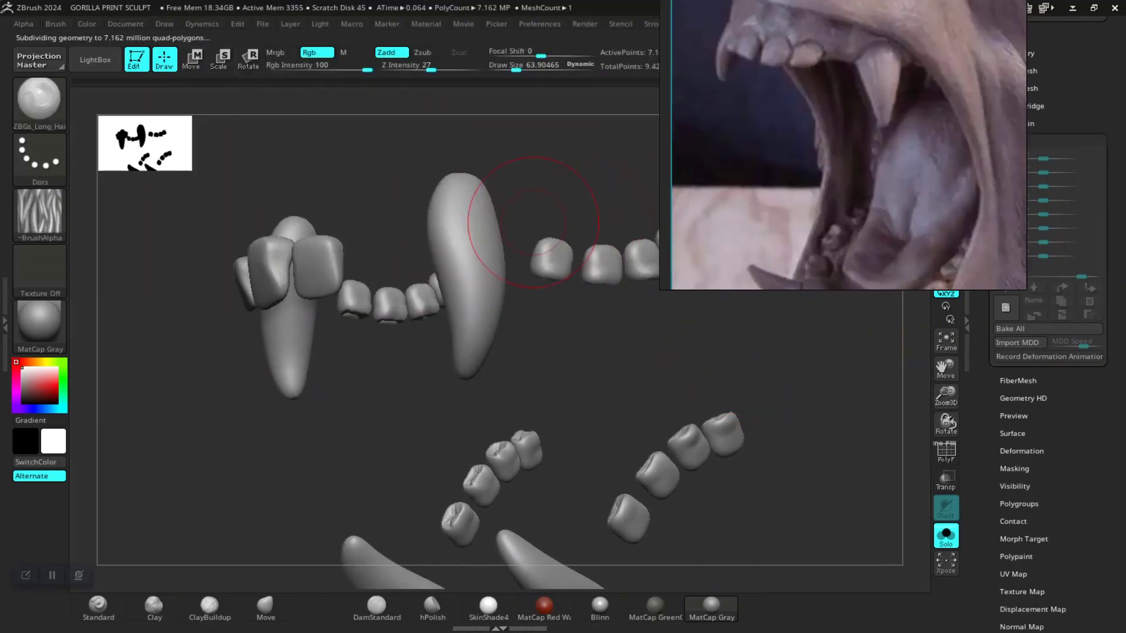
pyautogui.moveTo(528, 214); pyautogui.dragTo(352, 390)
pyautogui.keyDown('ctrl'); pyautogui.moveTo(456, 199); pyautogui.dragTo(447, 344, button='right'); pyautogui.keyUp('ctrl')
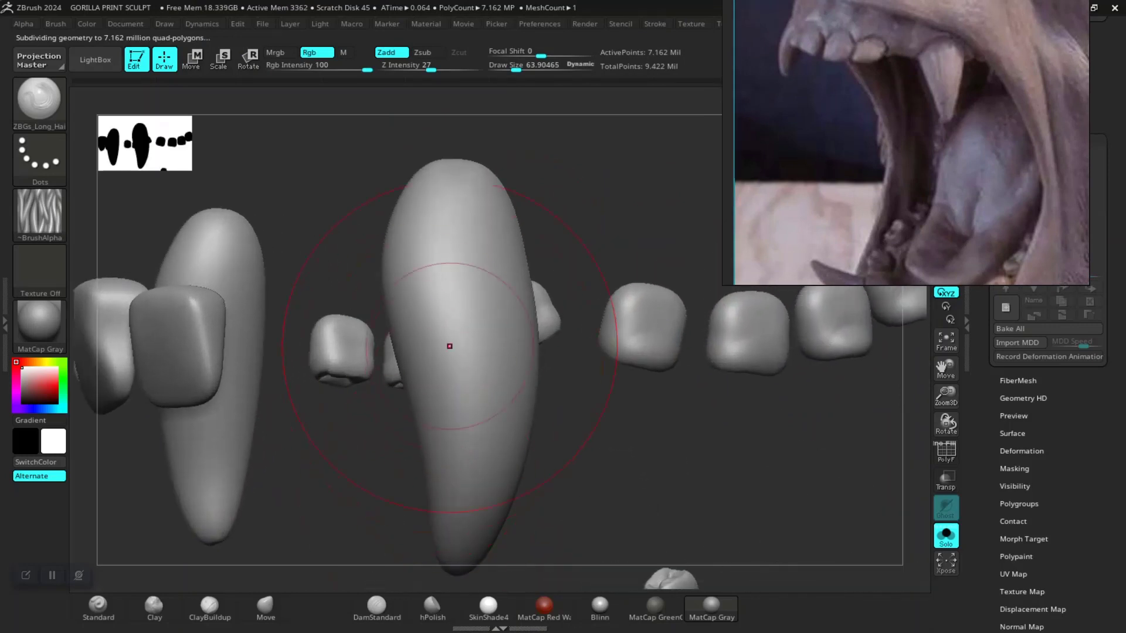
# - Carve several hair-strand grooves and streaks down the big fang
pyautogui.moveTo(455, 290); pyautogui.dragTo(479, 421)
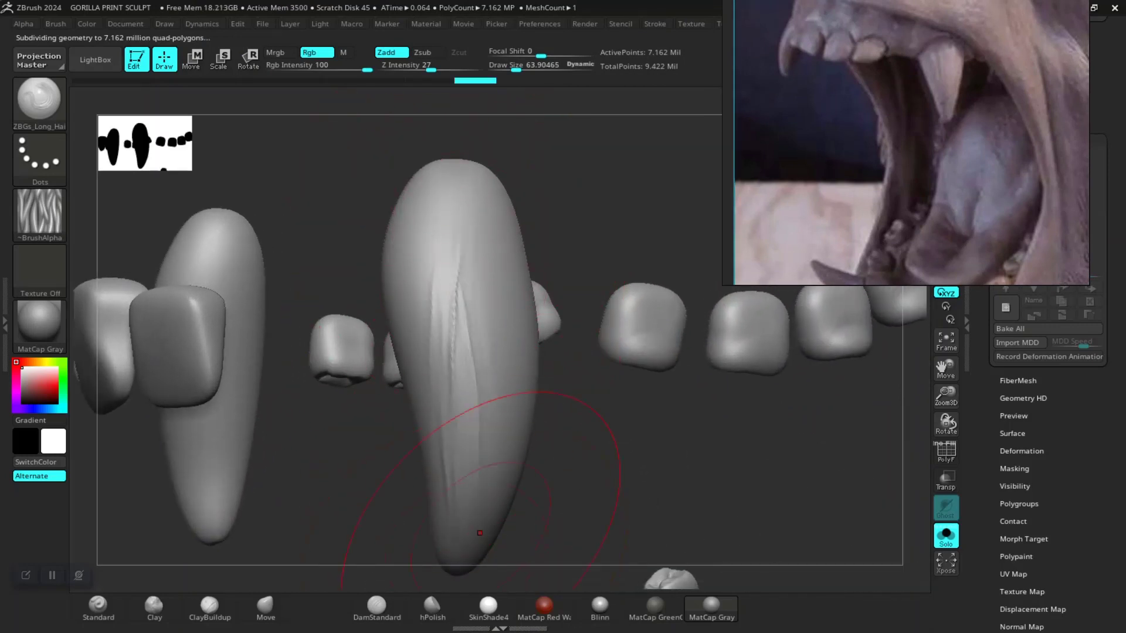
pyautogui.moveTo(586, 411)
pyautogui.mouseDown()
pyautogui.moveTo(587, 498)
pyautogui.moveTo(553, 390)
pyautogui.moveTo(471, 377)
pyautogui.mouseUp()
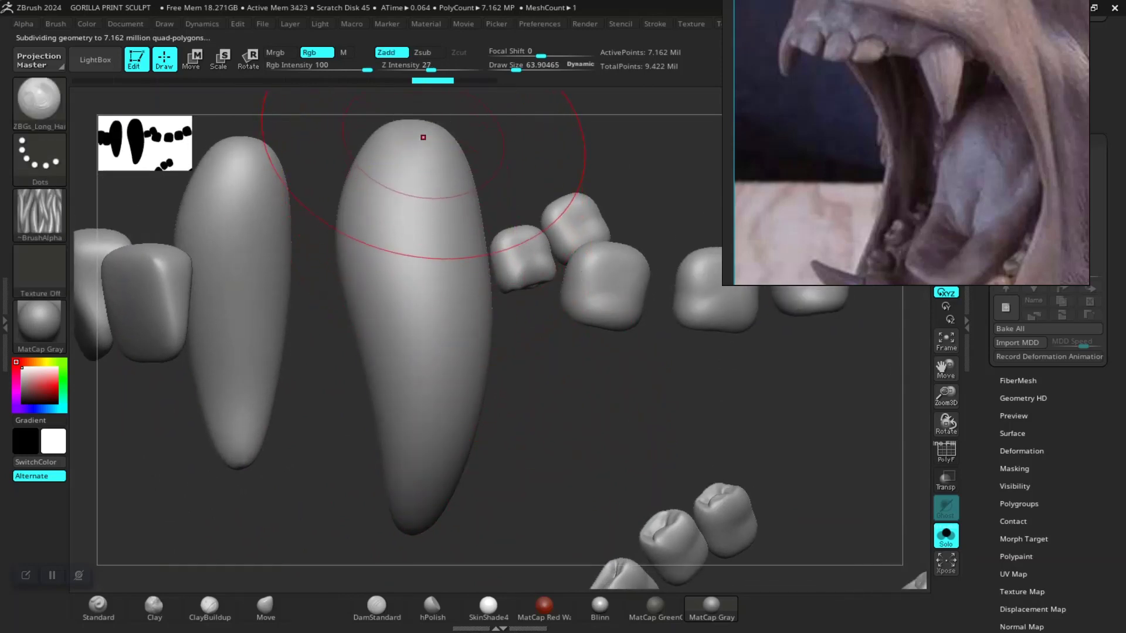
pyautogui.moveTo(422, 135)
pyautogui.mouseDown()
pyautogui.moveTo(419, 381)
pyautogui.moveTo(385, 180)
pyautogui.moveTo(411, 325)
pyautogui.mouseUp()
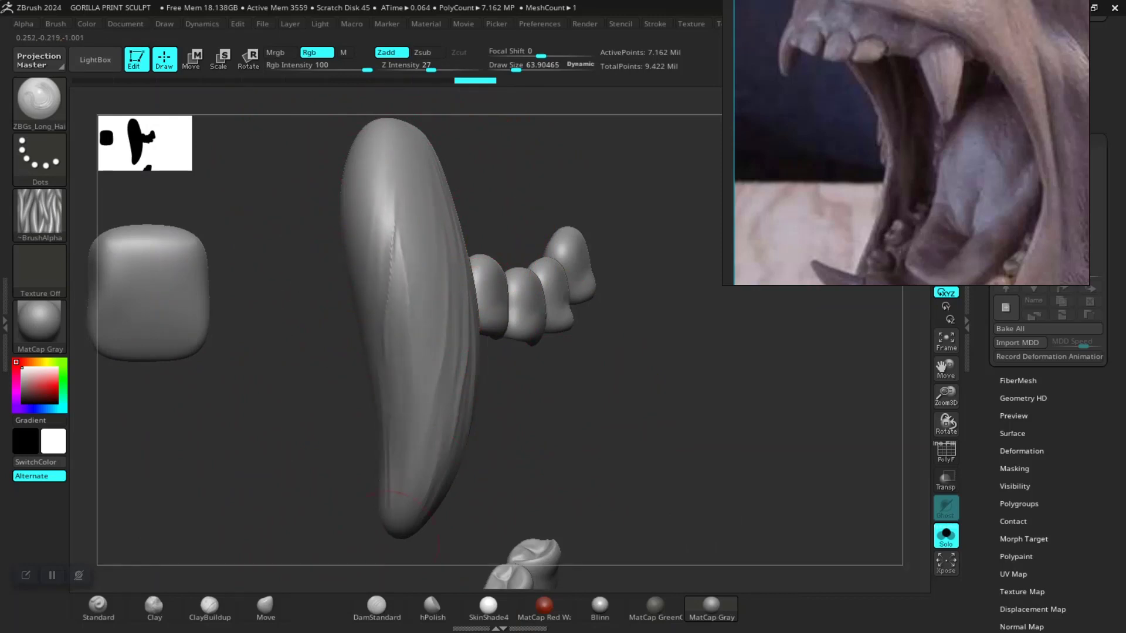
pyautogui.moveTo(414, 188); pyautogui.dragTo(416, 351)
pyautogui.moveTo(329, 445); pyautogui.dragTo(492, 383)
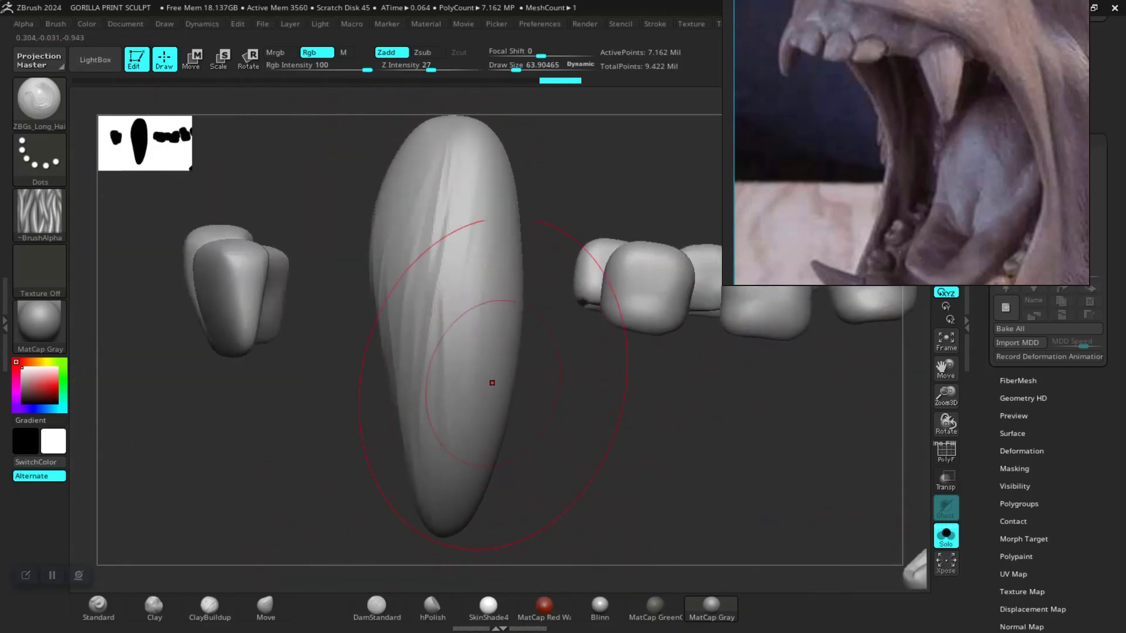
pyautogui.moveTo(485, 161); pyautogui.dragTo(478, 384)
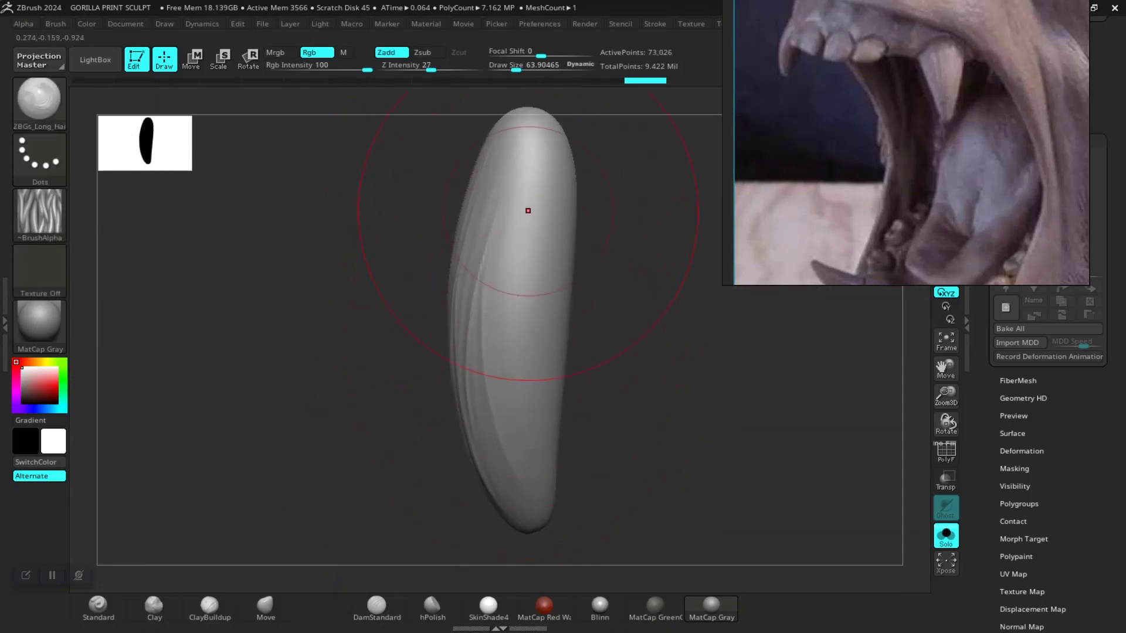
# - Smooth and add strand grooves on the fang, then reframe it large in the centre
pyautogui.moveTo(536, 516); pyautogui.dragTo(586, 510)
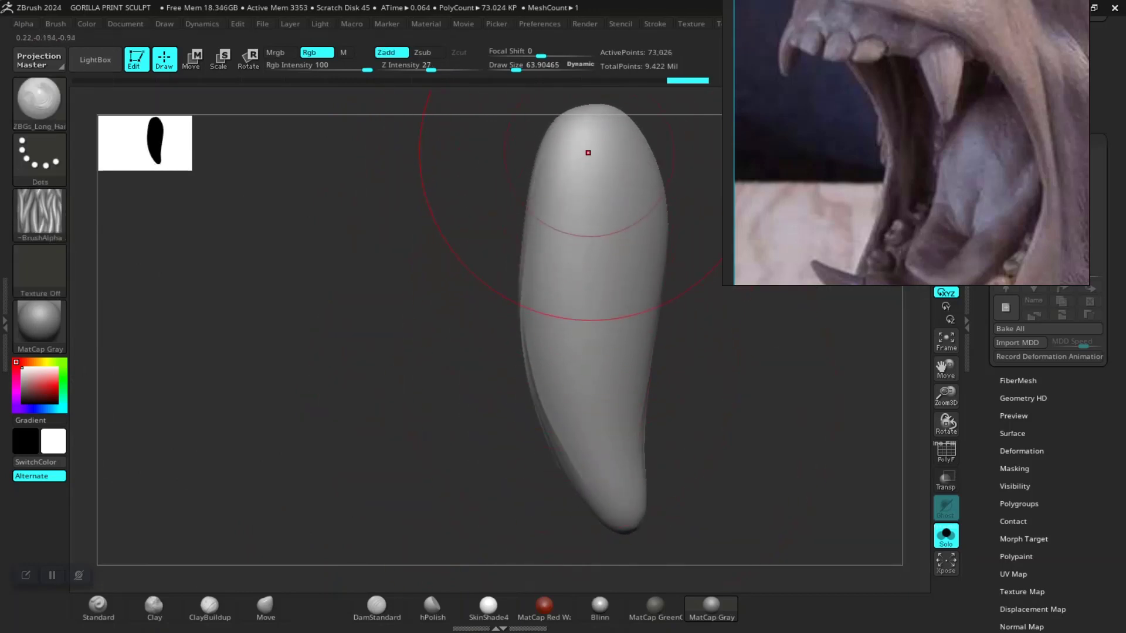
pyautogui.keyDown('alt'); pyautogui.moveTo(666, 377); pyautogui.dragTo(540, 365); pyautogui.keyUp('alt')
pyautogui.moveTo(467, 227); pyautogui.dragTo(493, 328)
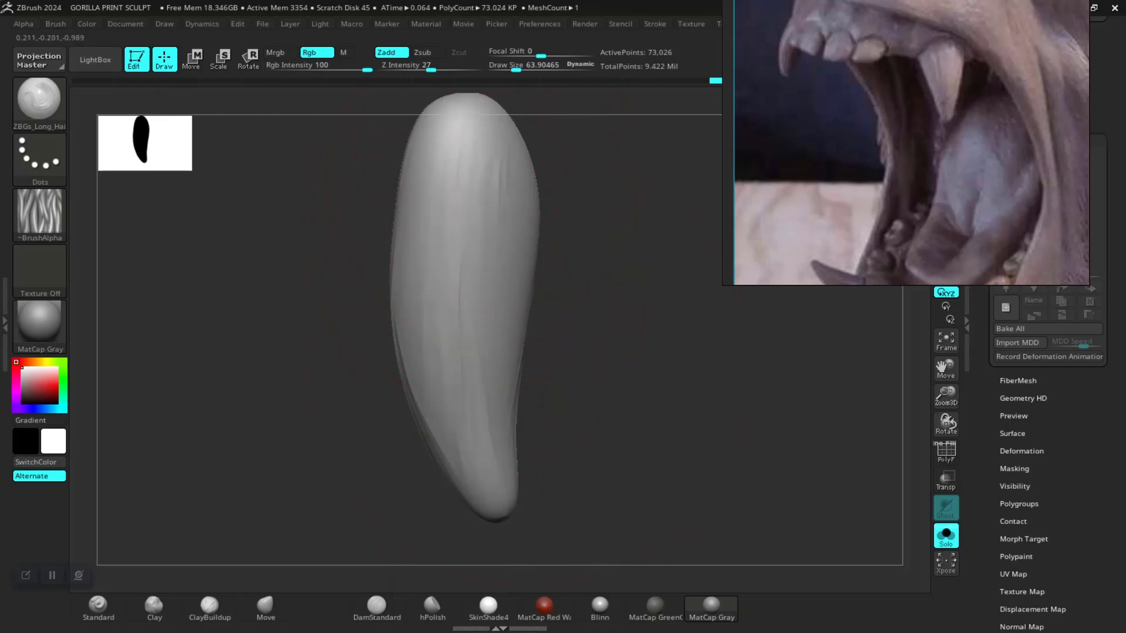
pyautogui.moveTo(568, 428); pyautogui.dragTo(515, 171)
pyautogui.keyDown('alt'); pyautogui.moveTo(646, 352); pyautogui.dragTo(645, 440); pyautogui.keyUp('alt')
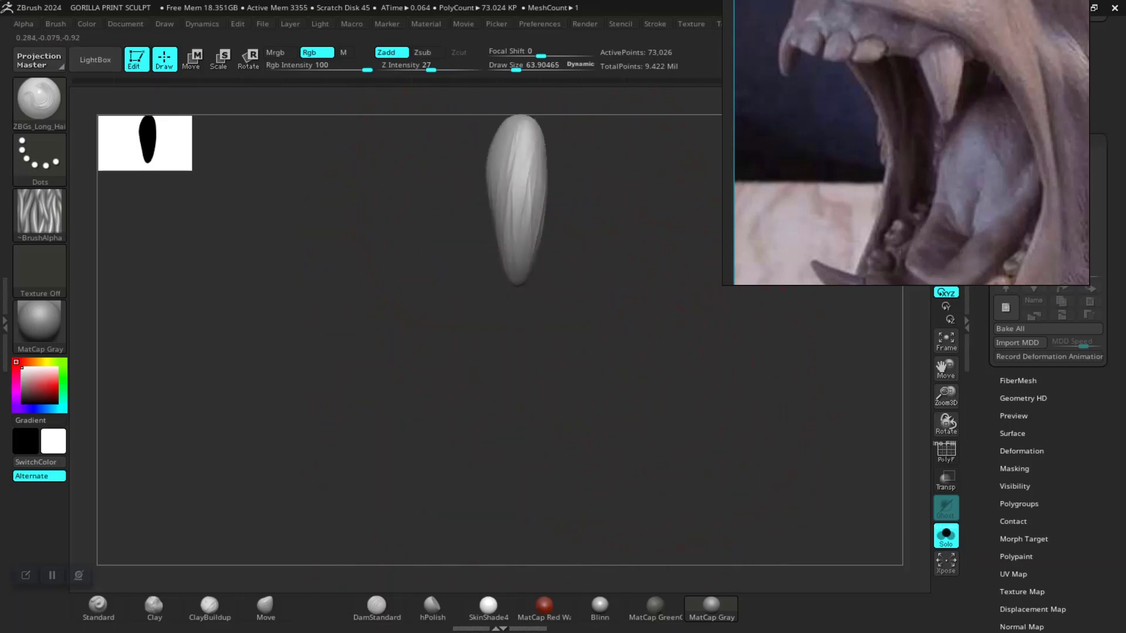
pyautogui.moveTo(563, 328)
pyautogui.mouseDown()
pyautogui.moveTo(503, 322)
pyautogui.moveTo(458, 375)
pyautogui.mouseUp()
pyautogui.keyDown('alt'); pyautogui.moveTo(563, 352); pyautogui.dragTo(563, 413); pyautogui.keyUp('alt')
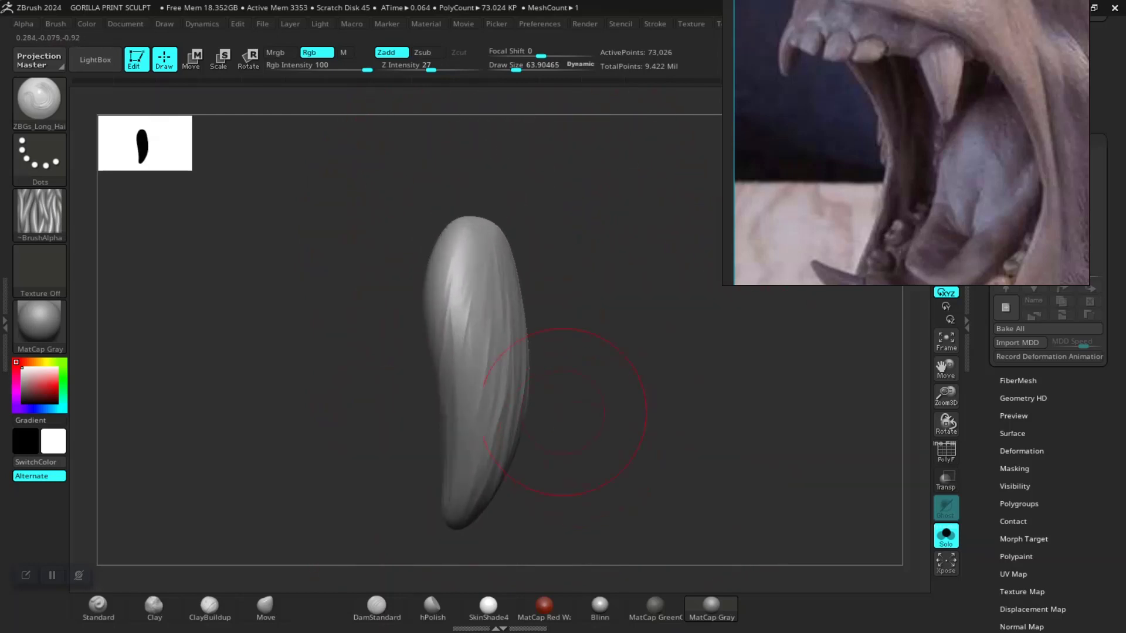
# - Stand the fang upright and smooth its surface along its length
pyautogui.moveTo(459, 184); pyautogui.dragTo(567, 279)
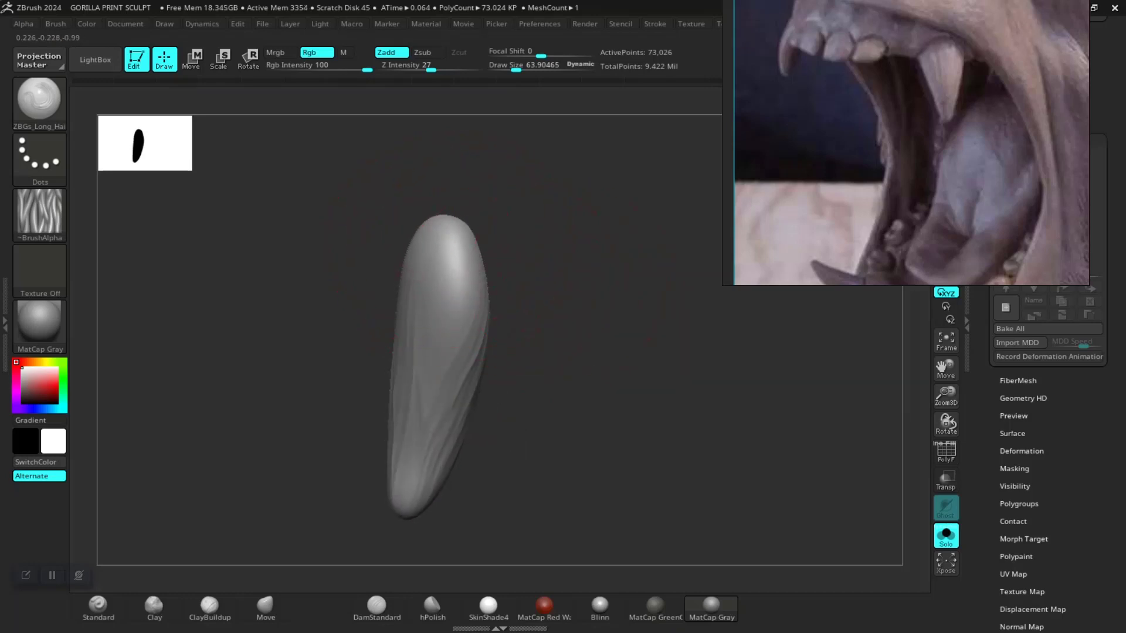
pyautogui.moveTo(446, 305); pyautogui.dragTo(525, 291)
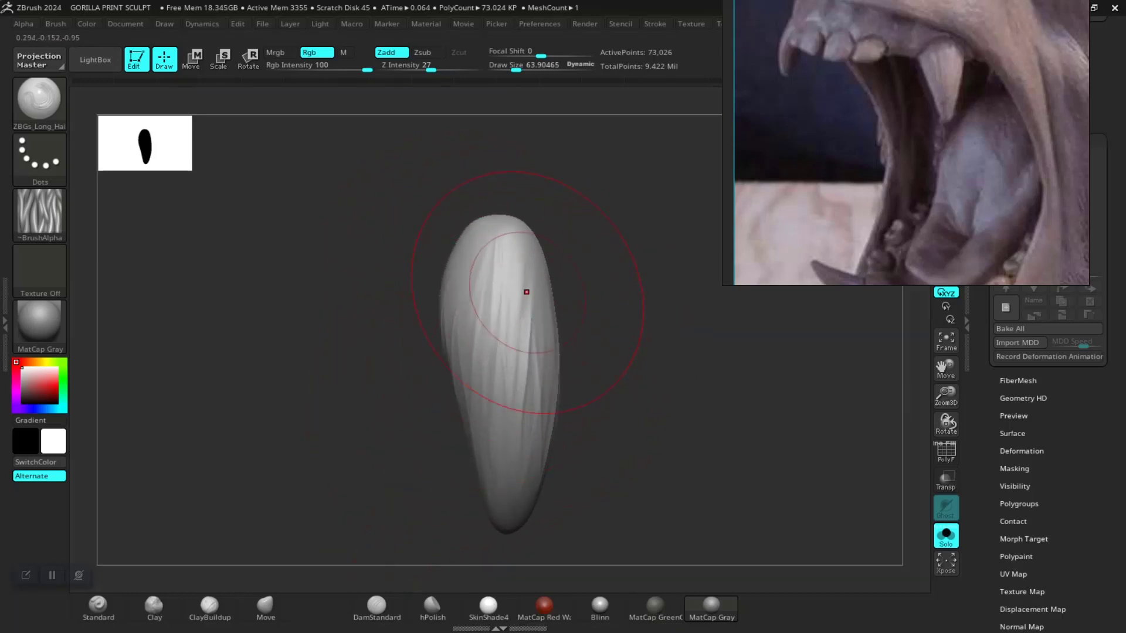
pyautogui.keyDown('shift'); pyautogui.moveTo(509, 350); pyautogui.dragTo(510, 387); pyautogui.keyUp('shift')
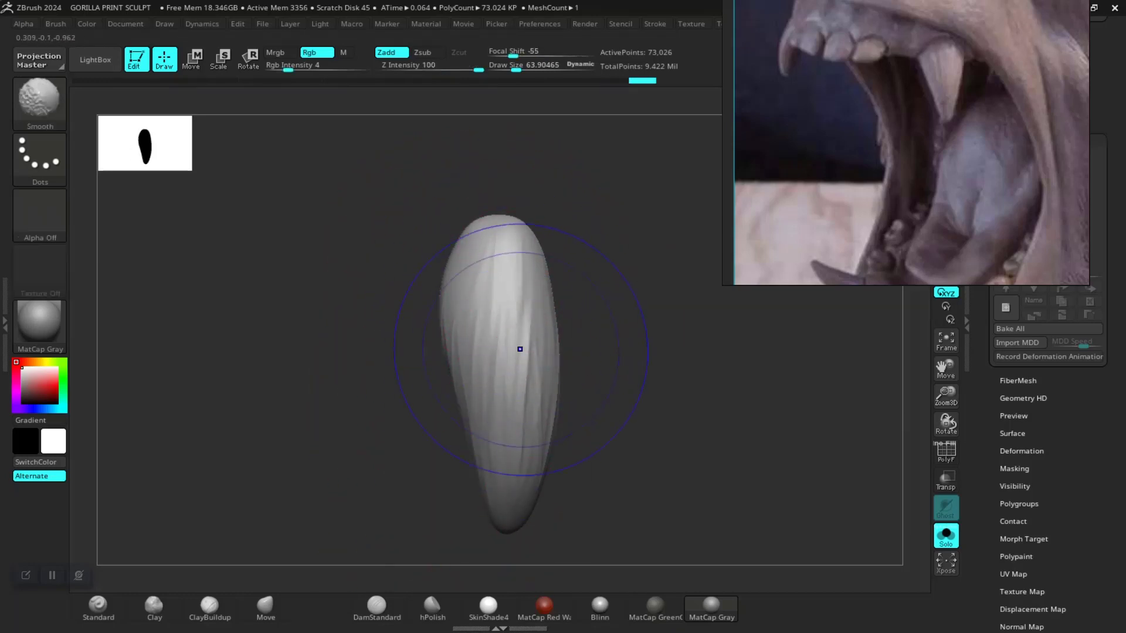
pyautogui.keyDown('shift'); pyautogui.moveTo(488, 293); pyautogui.dragTo(492, 216); pyautogui.keyUp('shift')
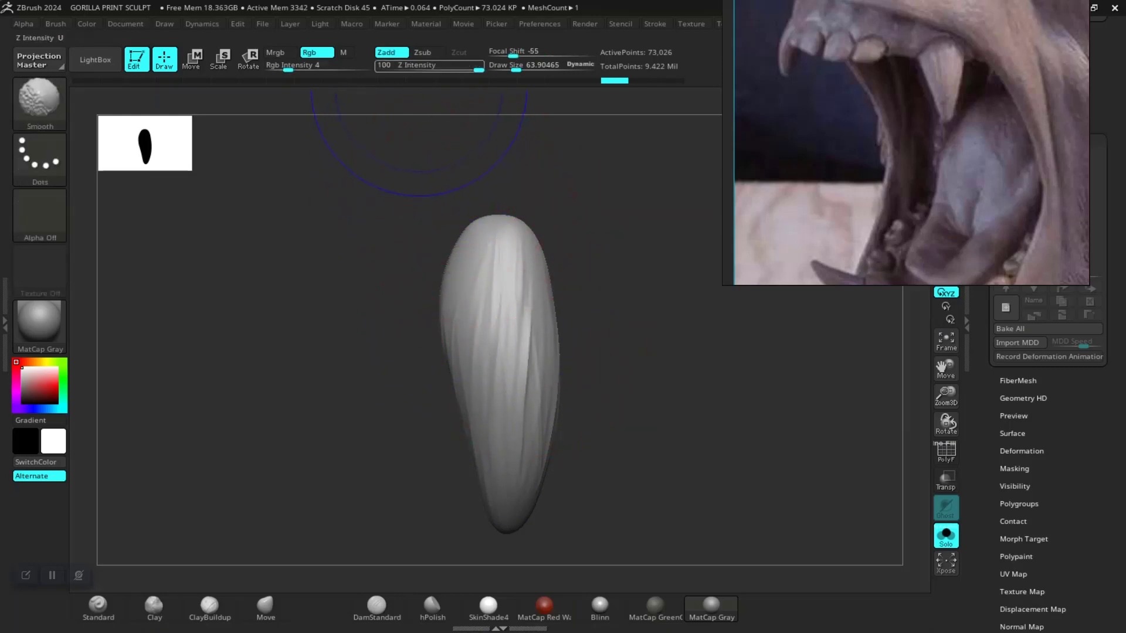
# - Lower Z Intensity to 26 and smooth away hair strands along the fang
pyautogui.keyDown('shift'); pyautogui.moveTo(432, 70); pyautogui.dragTo(430, 70); pyautogui.keyUp('shift')
pyautogui.press('shift')
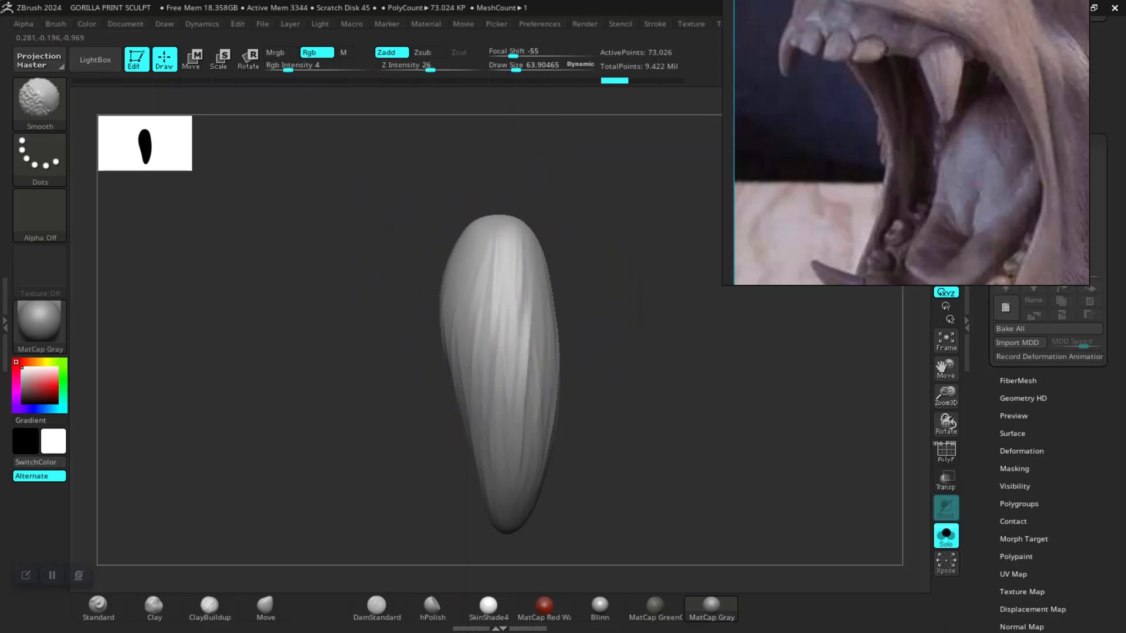
pyautogui.keyDown('shift'); pyautogui.moveTo(491, 238); pyautogui.dragTo(540, 402); pyautogui.keyUp('shift')
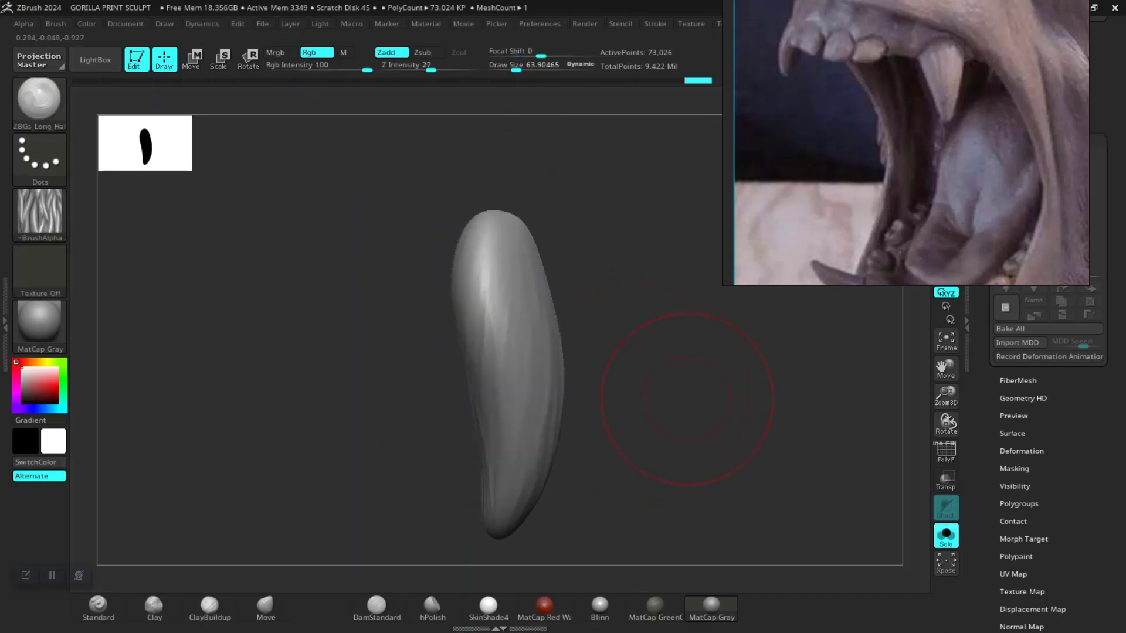
pyautogui.keyDown('shift'); pyautogui.moveTo(688, 399); pyautogui.dragTo(591, 253); pyautogui.keyUp('shift')
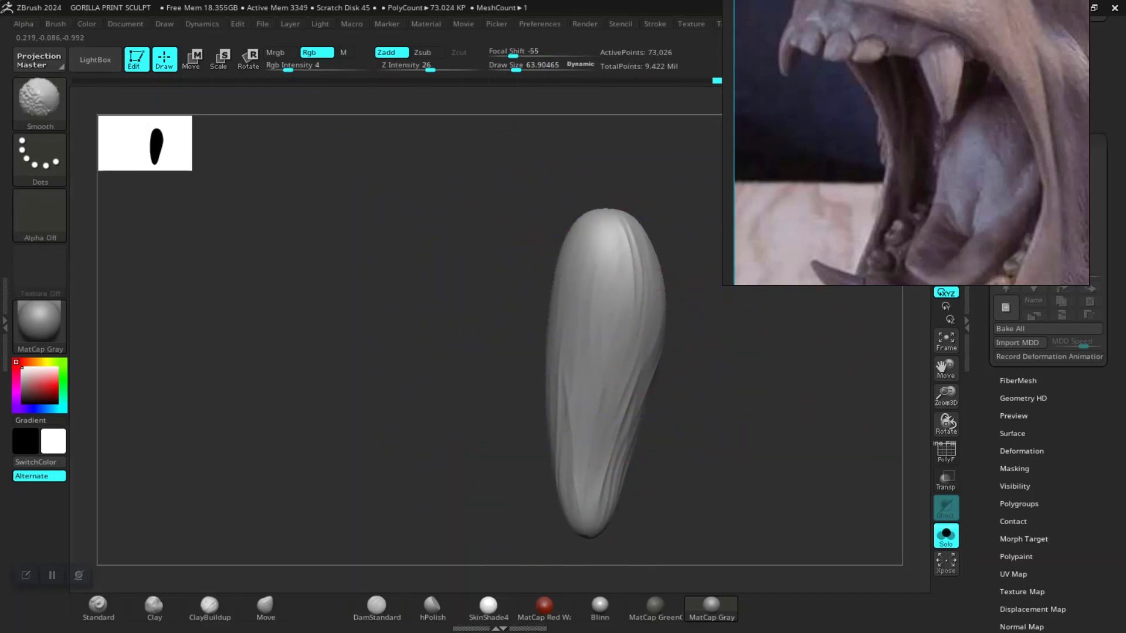
pyautogui.scroll(-5, 616, 352)
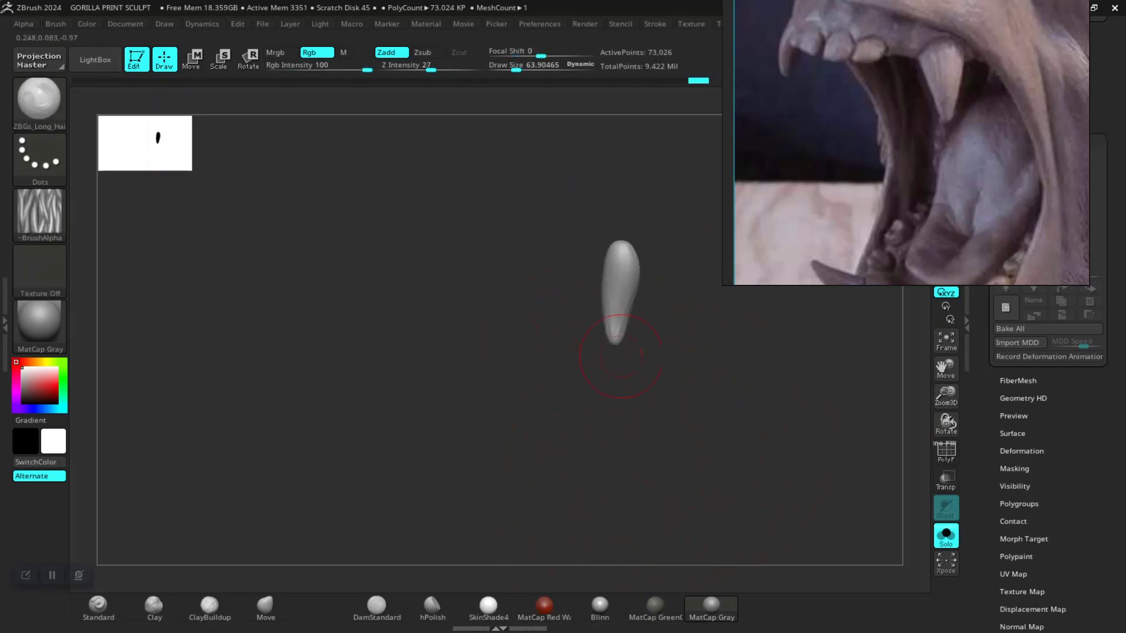
pyautogui.moveTo(616, 351)
pyautogui.mouseDown()
pyautogui.moveTo(503, 377)
pyautogui.moveTo(519, 287)
pyautogui.mouseUp()
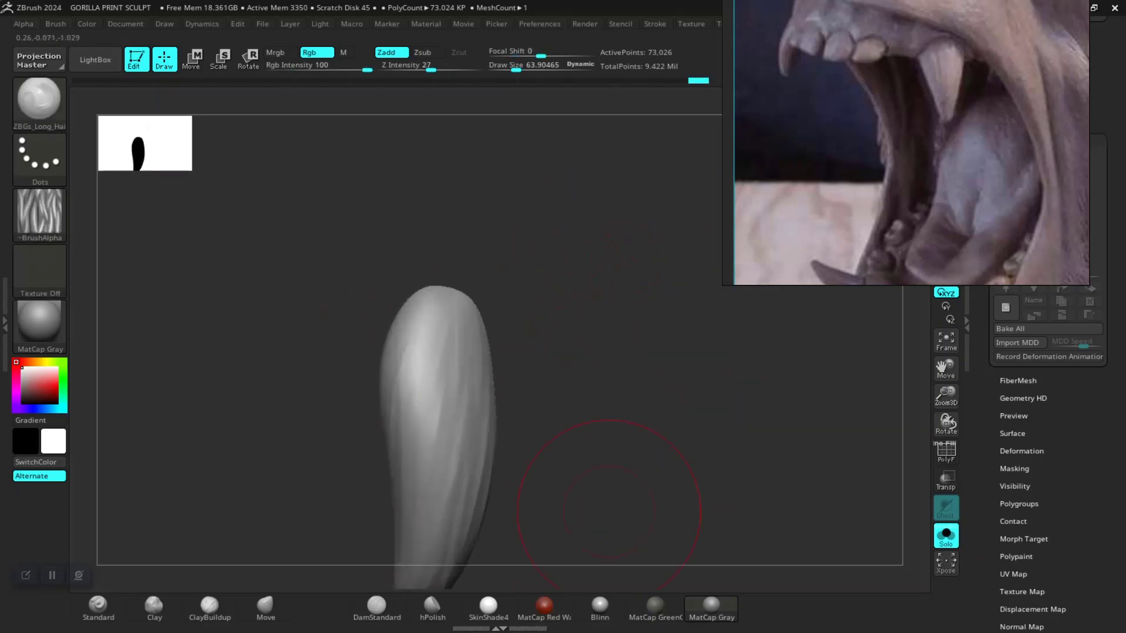
pyautogui.scroll(5, 587, 382)
pyautogui.moveTo(613, 340); pyautogui.dragTo(446, 305)
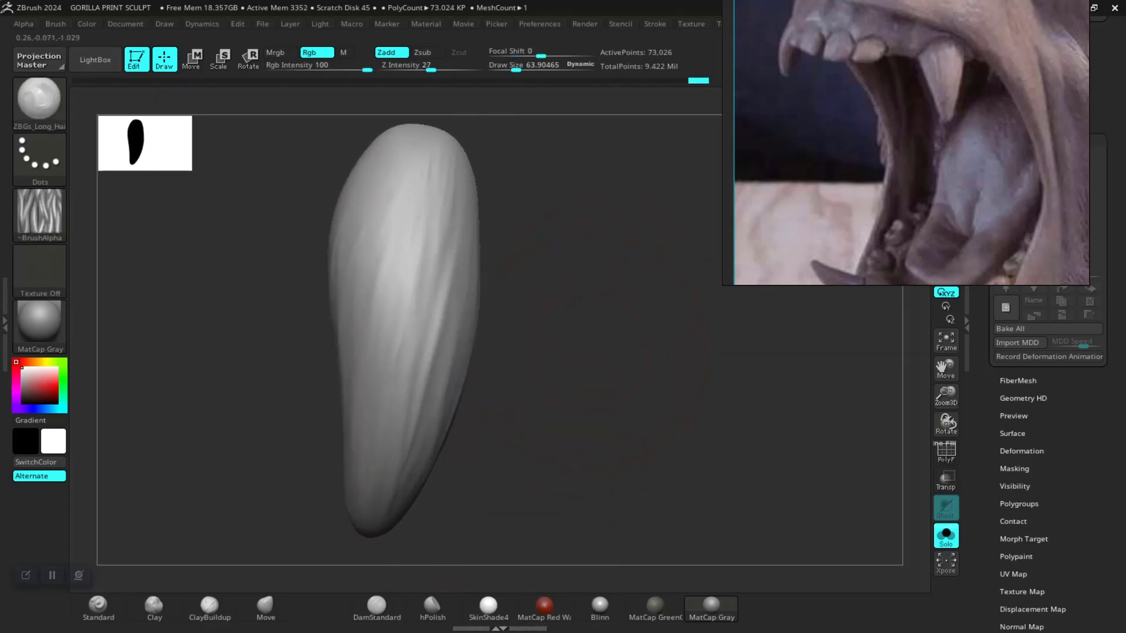
pyautogui.press('shift')
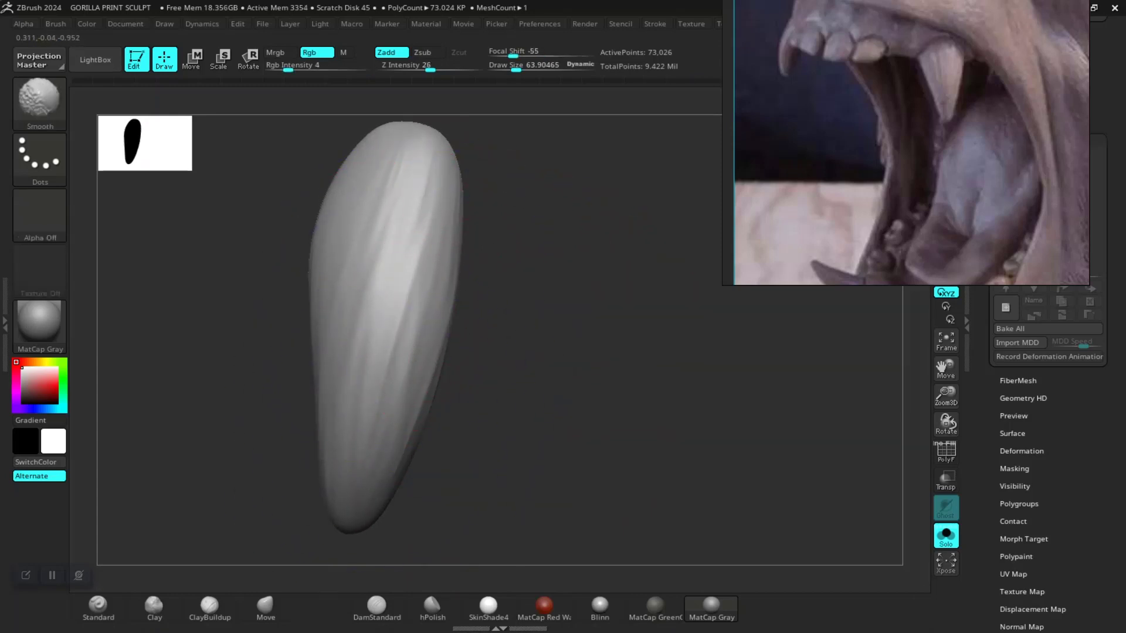
# - Reduce the brush size to about 19, try a hair stroke down the tooth, and undo it
pyautogui.press('space')
pyautogui.moveTo(563, 320); pyautogui.dragTo(536, 319)
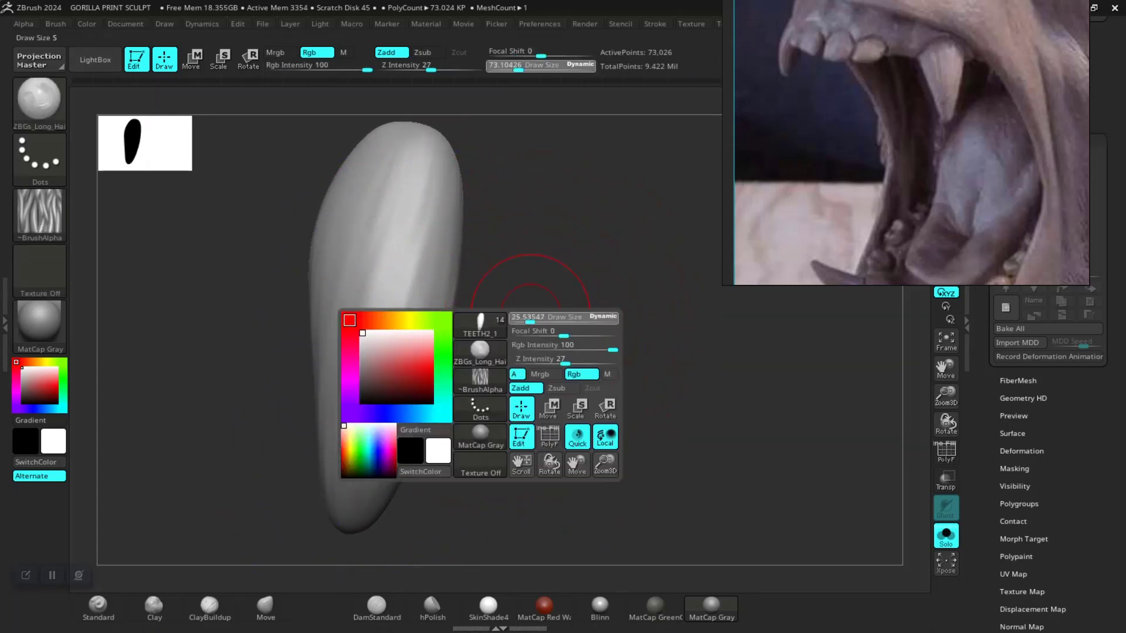
pyautogui.moveTo(427, 178); pyautogui.dragTo(387, 352)
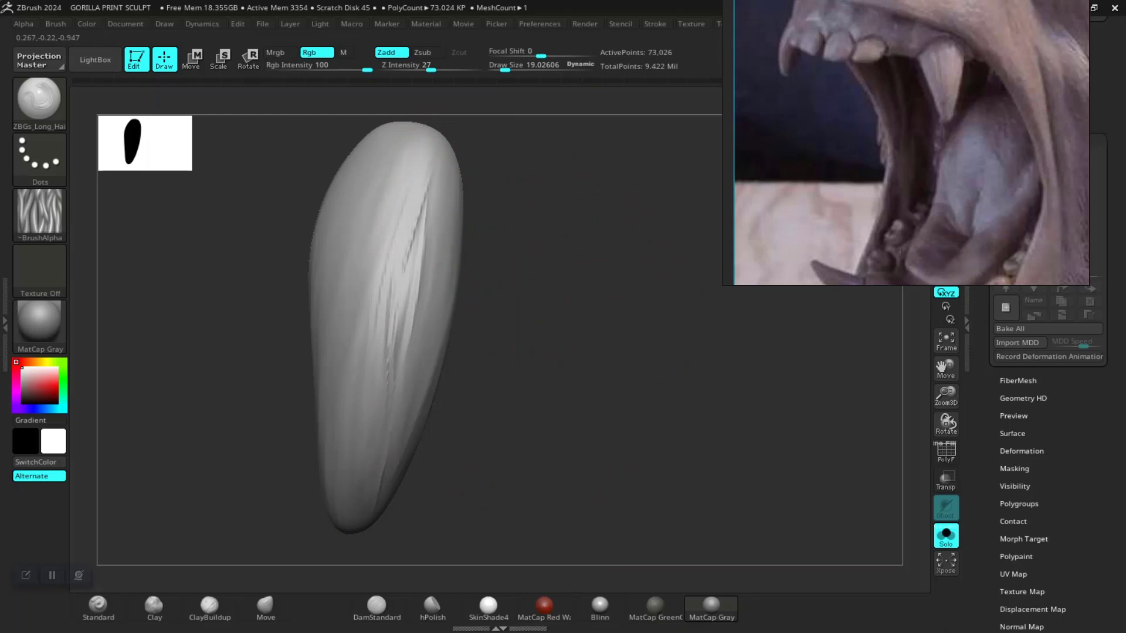
pyautogui.hotkey('ctrl', 'z')
pyautogui.moveTo(528, 390)
pyautogui.mouseDown()
pyautogui.moveTo(526, 369)
pyautogui.moveTo(569, 399)
pyautogui.mouseUp()
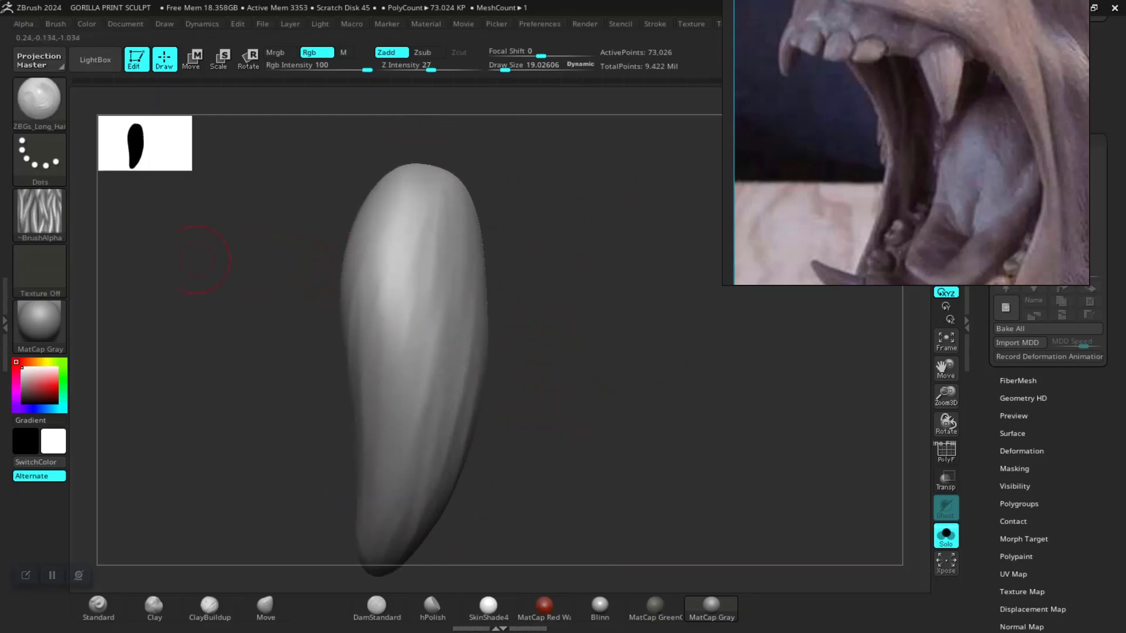
# - Switch to the Standard brush with Alpha 62 and carve vertical grooves on the upper tooth
pyautogui.click(98, 607)
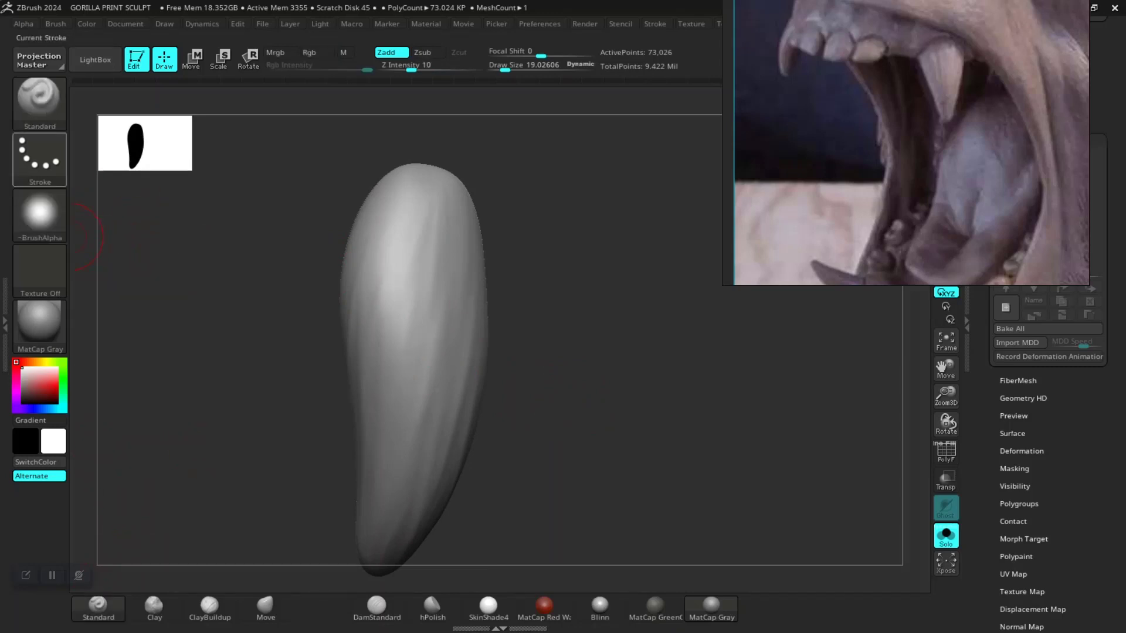
pyautogui.click(39, 216)
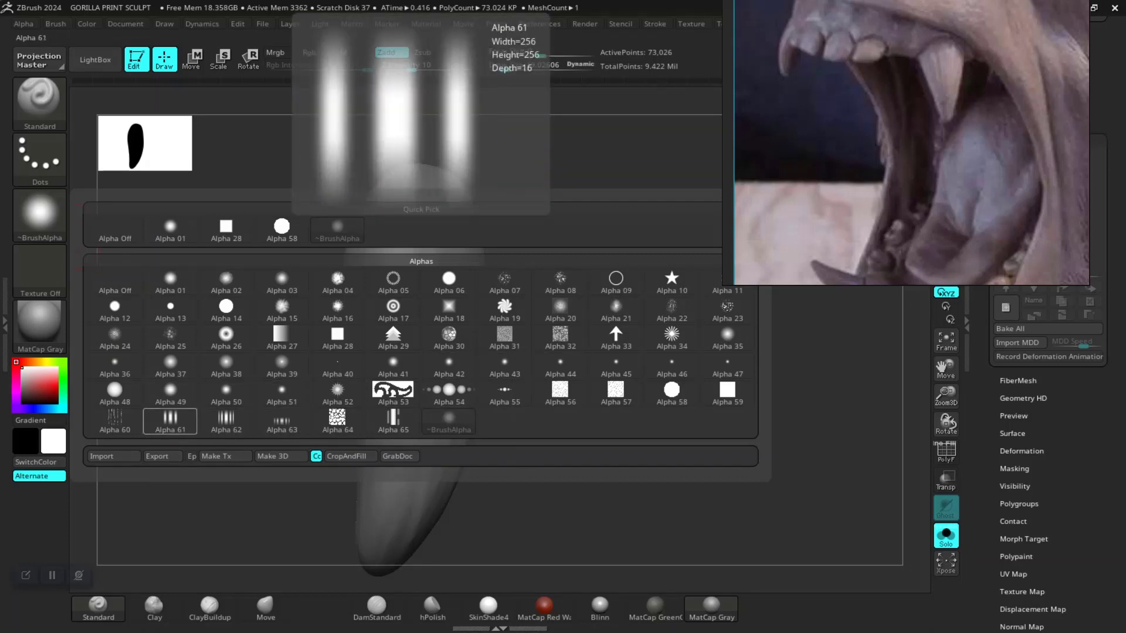
pyautogui.click(226, 417)
pyautogui.moveTo(422, 352)
pyautogui.mouseDown()
pyautogui.moveTo(437, 182)
pyautogui.moveTo(431, 293)
pyautogui.mouseUp()
pyautogui.moveTo(411, 281); pyautogui.dragTo(434, 369)
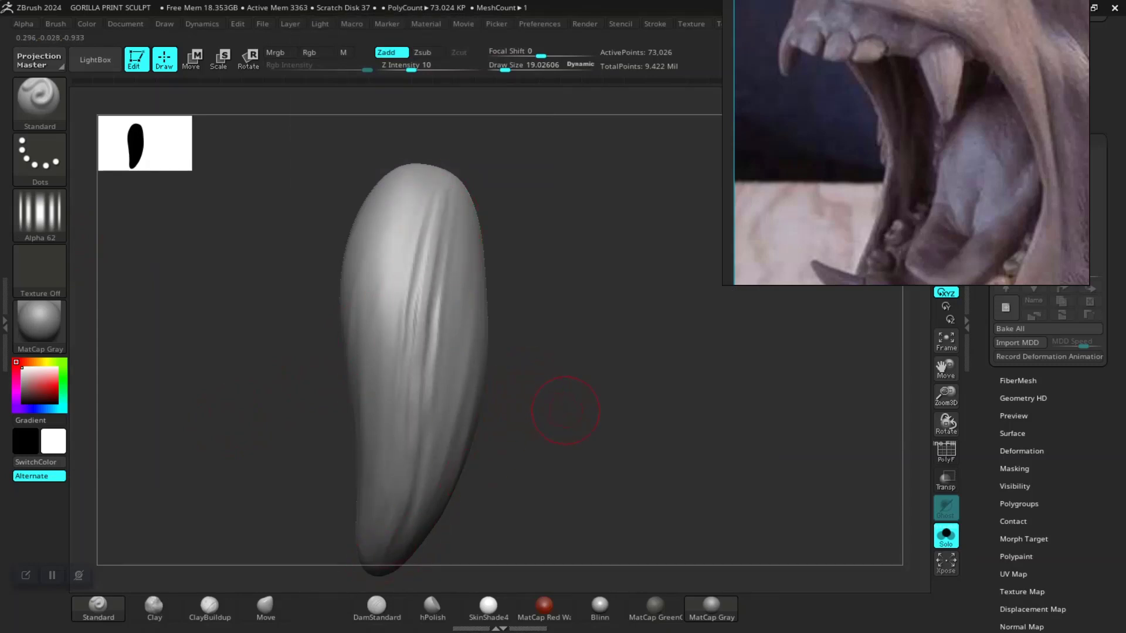
# - Add another groove stroke down the tooth and rotate it to check the grooves
pyautogui.moveTo(566, 410)
pyautogui.keyDown('alt'); pyautogui.mouseDown()
pyautogui.moveTo(572, 376)
pyautogui.moveTo(490, 251)
pyautogui.mouseUp(); pyautogui.keyUp('alt')
pyautogui.press('space')
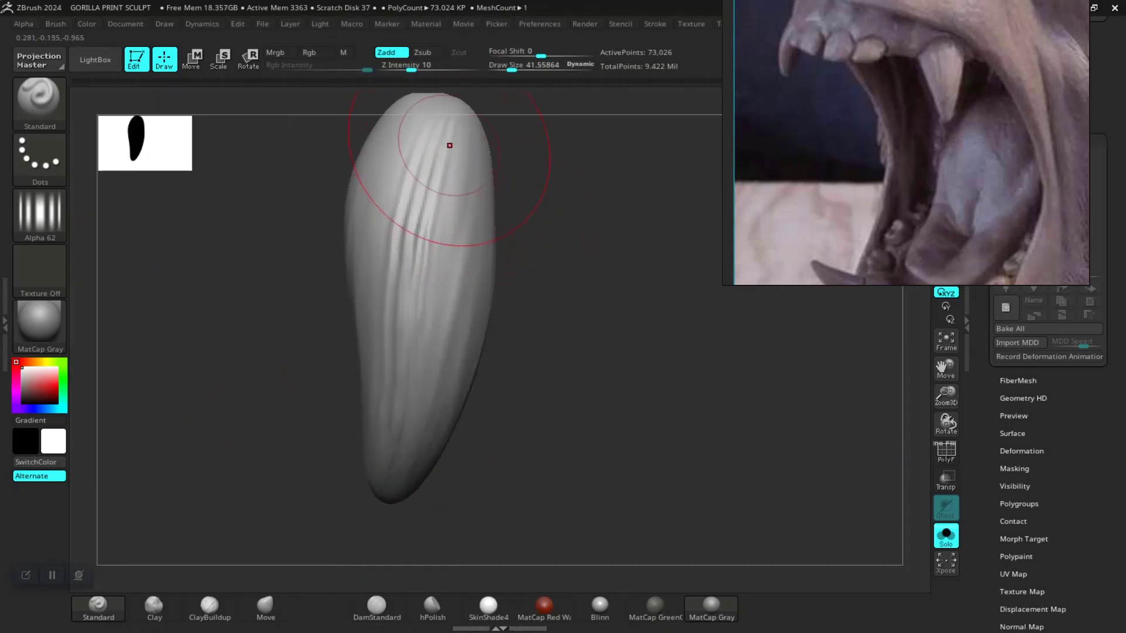
pyautogui.moveTo(449, 145); pyautogui.dragTo(431, 375)
pyautogui.moveTo(503, 326); pyautogui.dragTo(584, 327)
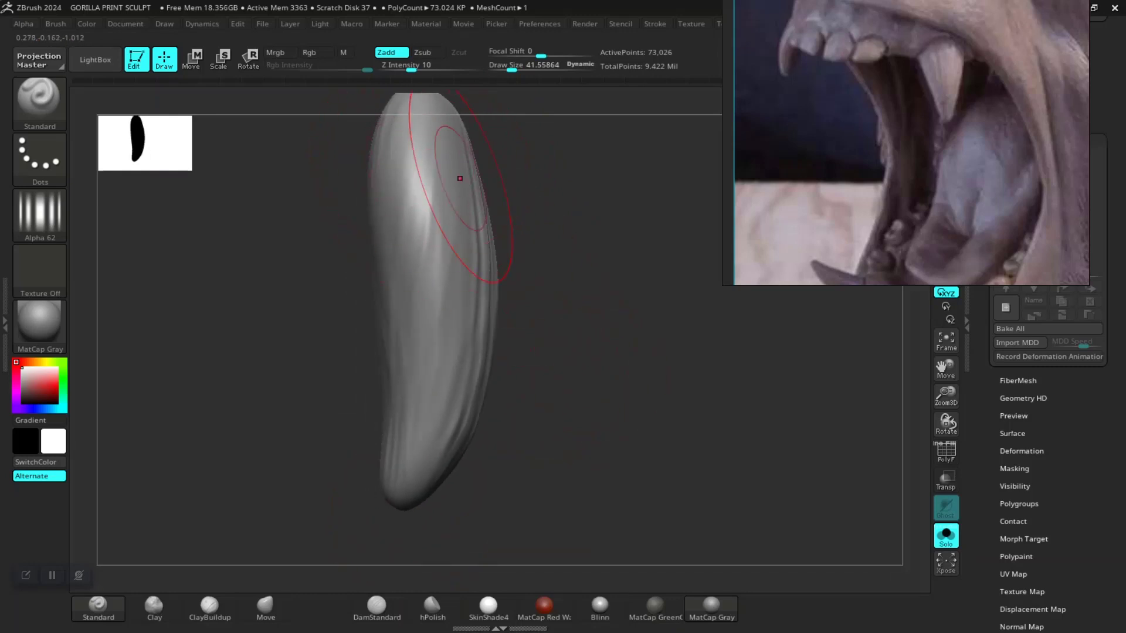
pyautogui.moveTo(527, 235)
pyautogui.mouseDown()
pyautogui.moveTo(562, 235)
pyautogui.moveTo(575, 275)
pyautogui.moveTo(403, 135)
pyautogui.mouseUp()
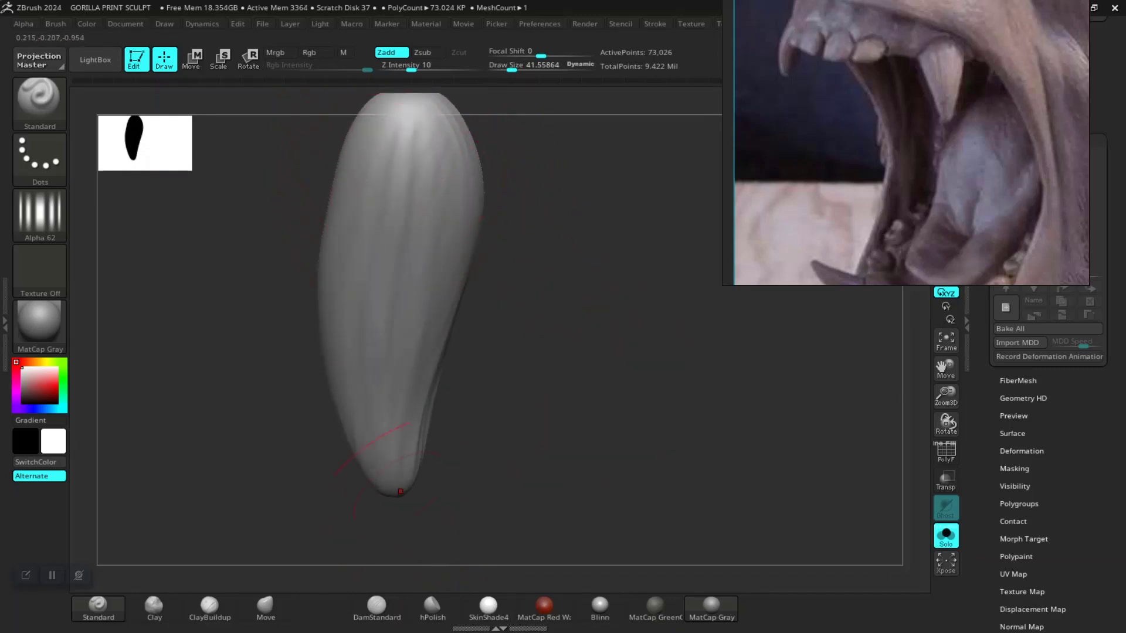
pyautogui.moveTo(411, 510); pyautogui.dragTo(452, 340)
pyautogui.moveTo(276, 487); pyautogui.dragTo(329, 516)
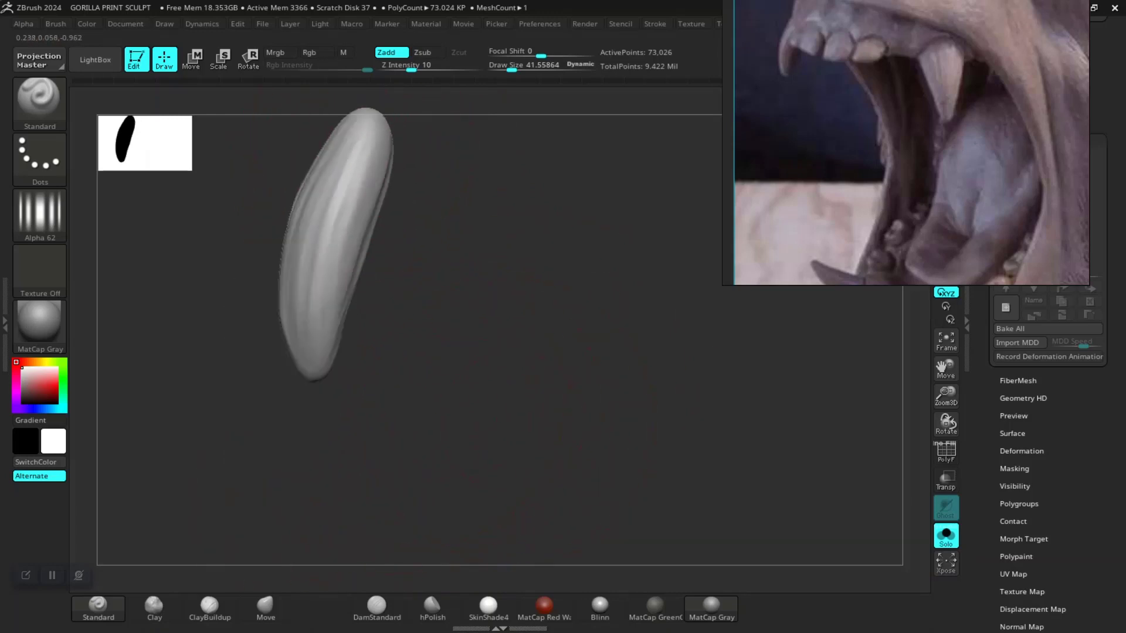
pyautogui.moveTo(376, 422)
pyautogui.mouseDown()
pyautogui.moveTo(397, 326)
pyautogui.moveTo(410, 377)
pyautogui.moveTo(423, 348)
pyautogui.moveTo(485, 395)
pyautogui.moveTo(545, 384)
pyautogui.mouseUp()
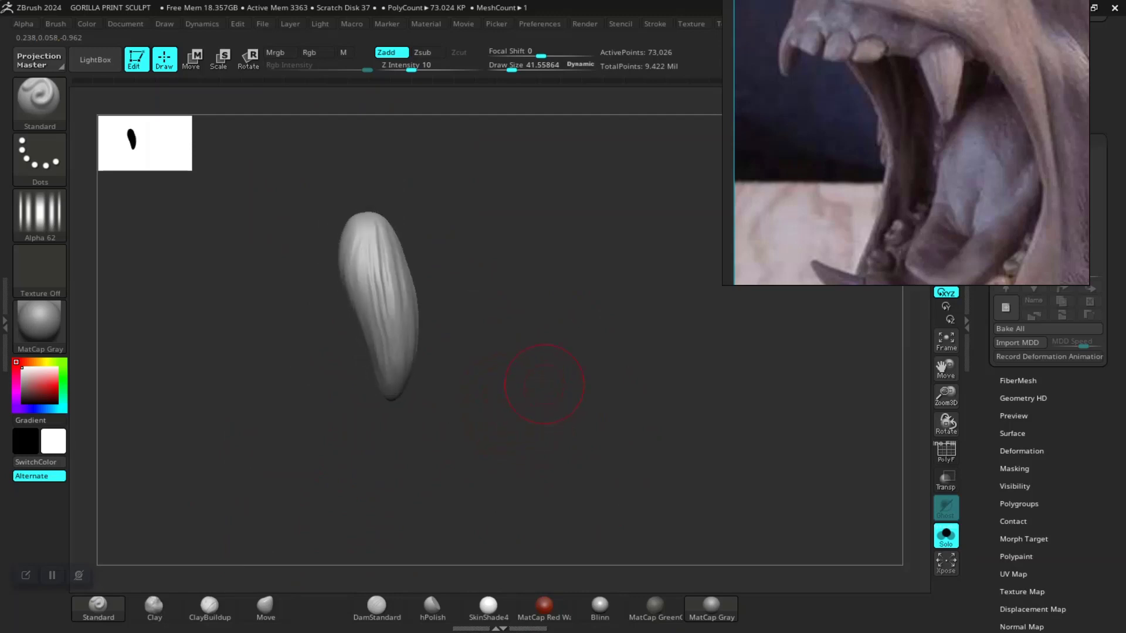
# - Show all teeth, isolate the left canine, carve grooves, and shrink the brush to about 28
pyautogui.keyDown('ctrl'); pyautogui.keyDown('shift'); pyautogui.click(499, 372); pyautogui.keyUp('shift'); pyautogui.keyUp('ctrl')
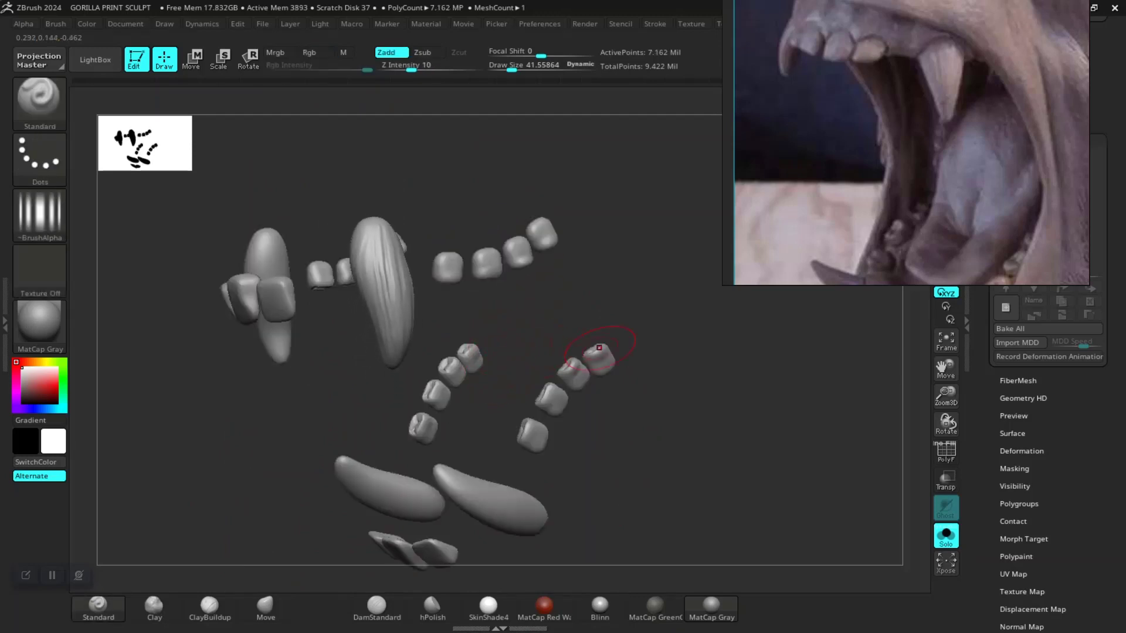
pyautogui.moveTo(600, 348)
pyautogui.mouseDown()
pyautogui.moveTo(591, 352)
pyautogui.moveTo(596, 334)
pyautogui.moveTo(511, 384)
pyautogui.mouseUp()
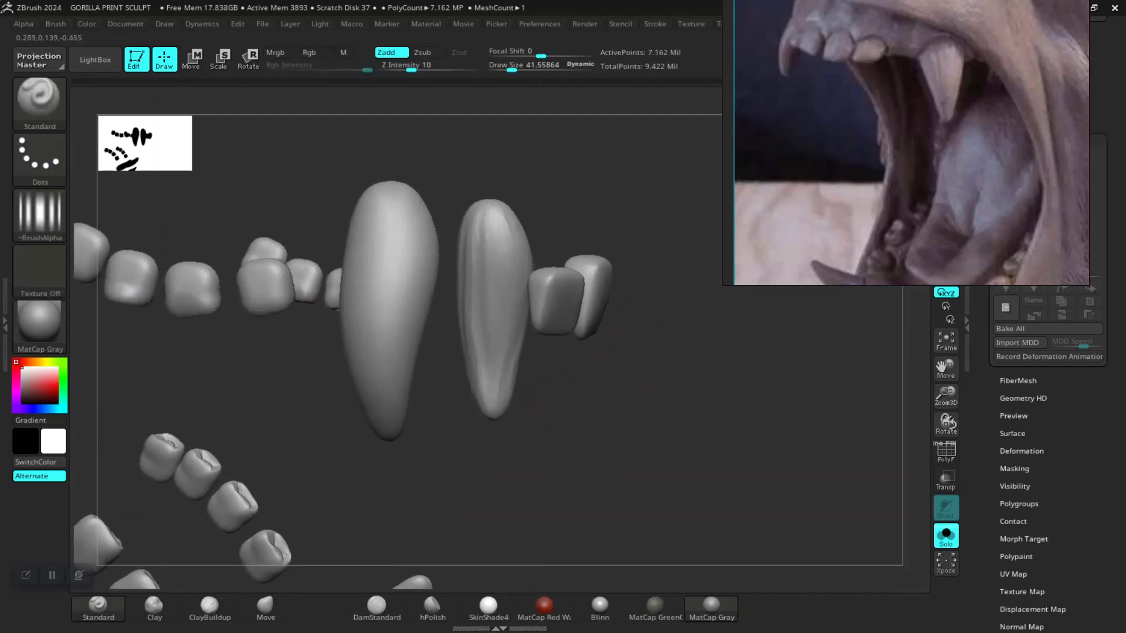
pyautogui.moveTo(376, 293); pyautogui.dragTo(385, 289)
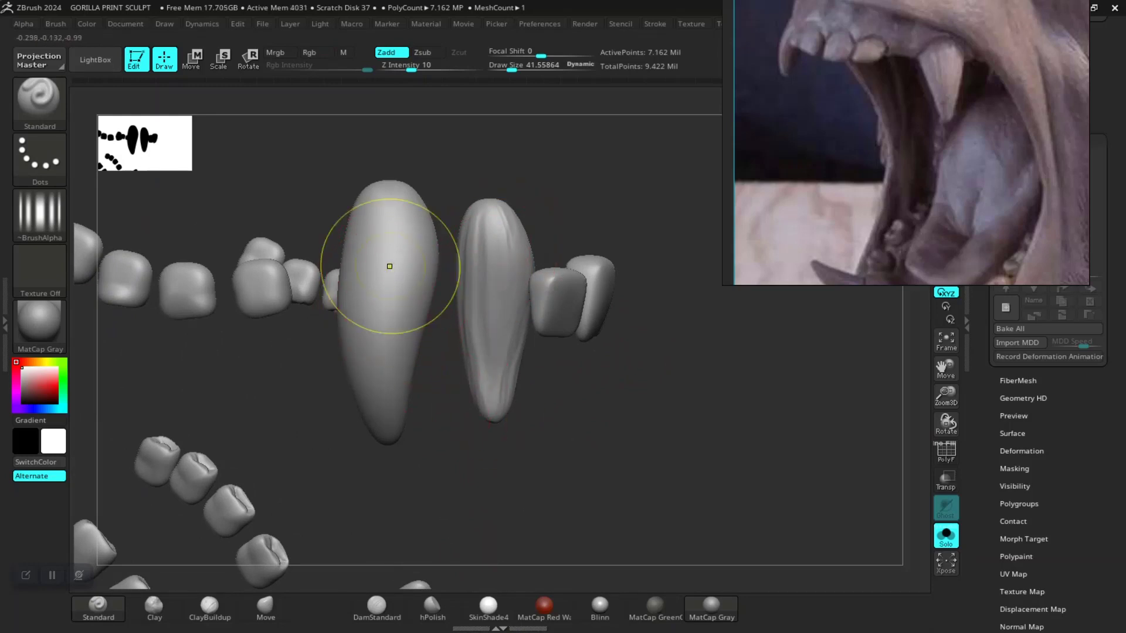
pyautogui.keyDown('ctrl'); pyautogui.keyDown('shift'); pyautogui.click(397, 272); pyautogui.keyUp('shift'); pyautogui.keyUp('ctrl')
pyautogui.moveTo(397, 197); pyautogui.dragTo(373, 340)
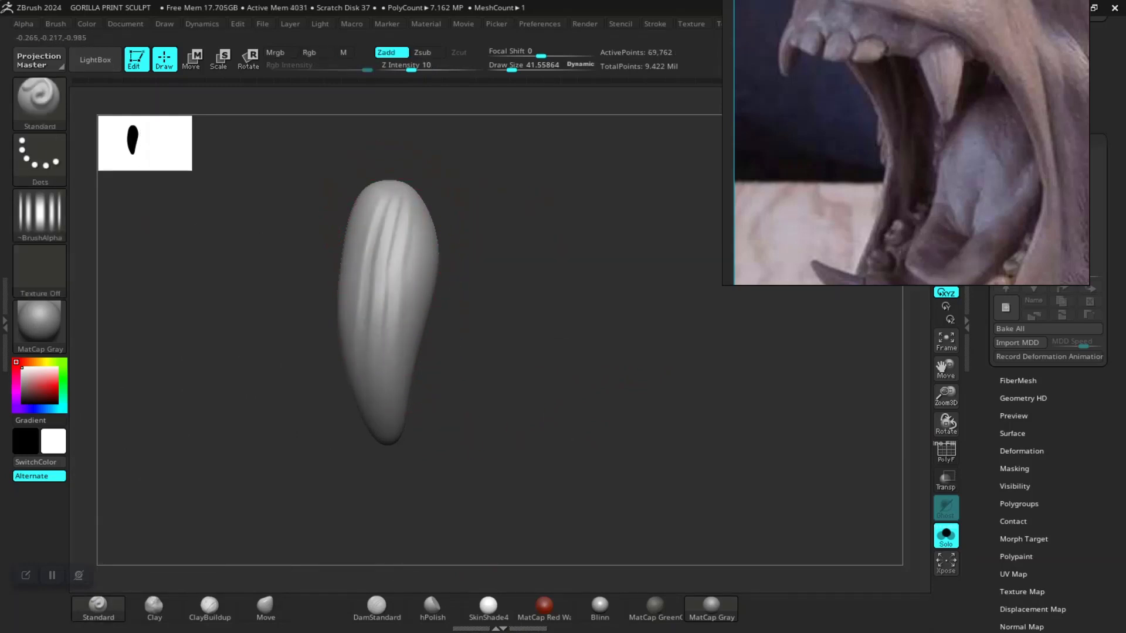
pyautogui.moveTo(459, 376); pyautogui.dragTo(377, 263)
pyautogui.press('space')
pyautogui.moveTo(366, 207); pyautogui.dragTo(352, 207)
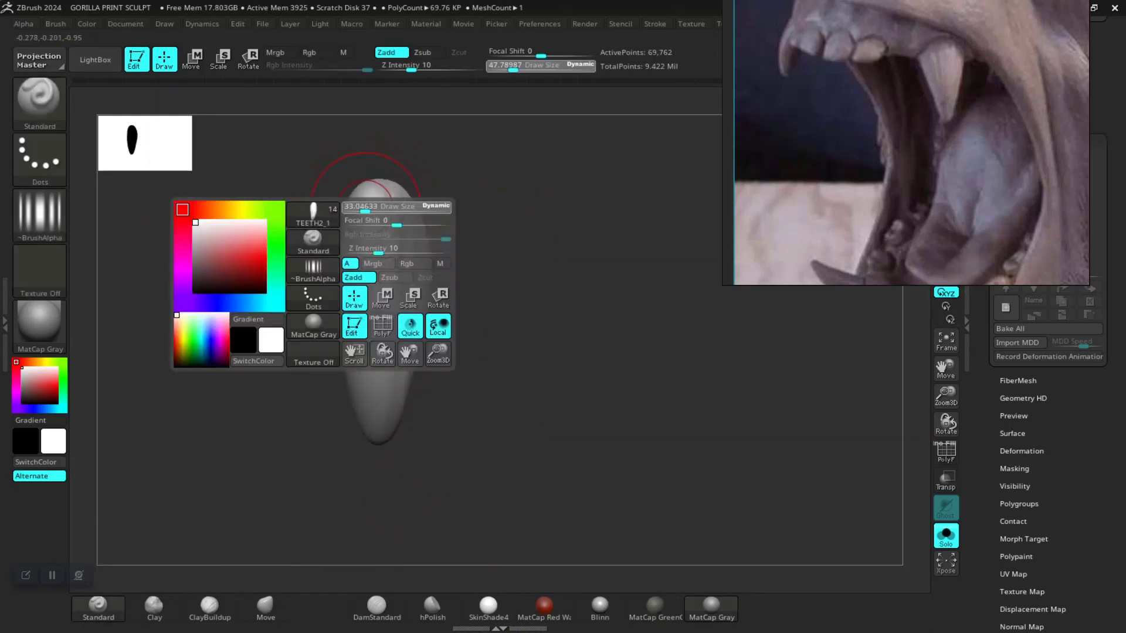
# - Rotate the canine, shrink the brush to about 17, and smooth the grooves
pyautogui.moveTo(422, 382); pyautogui.dragTo(440, 377)
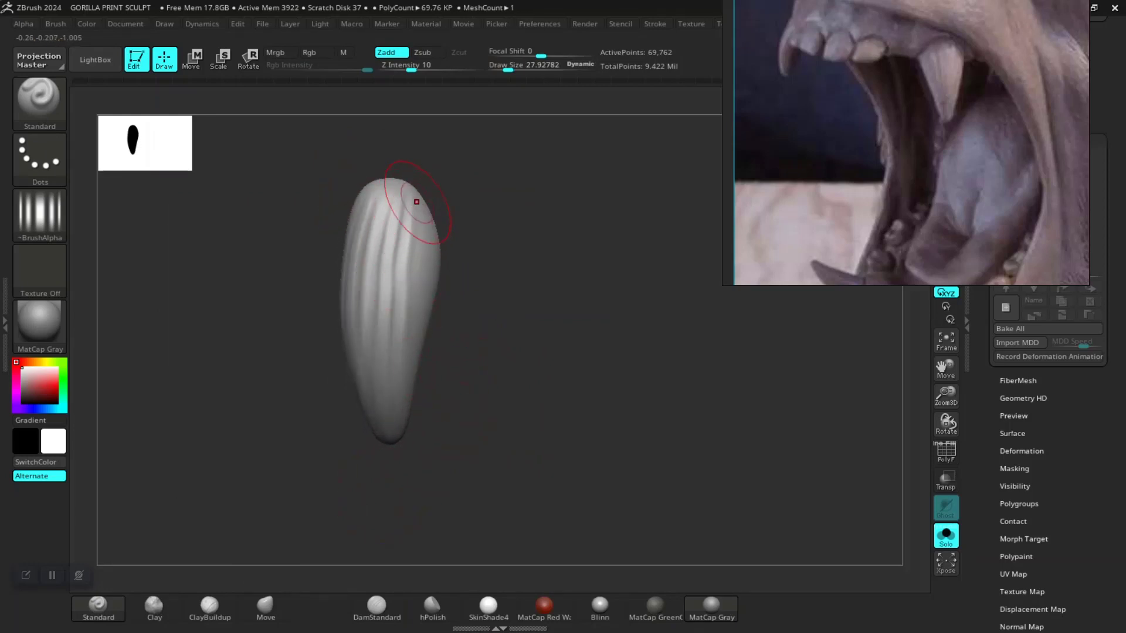
pyautogui.moveTo(328, 328); pyautogui.dragTo(448, 221)
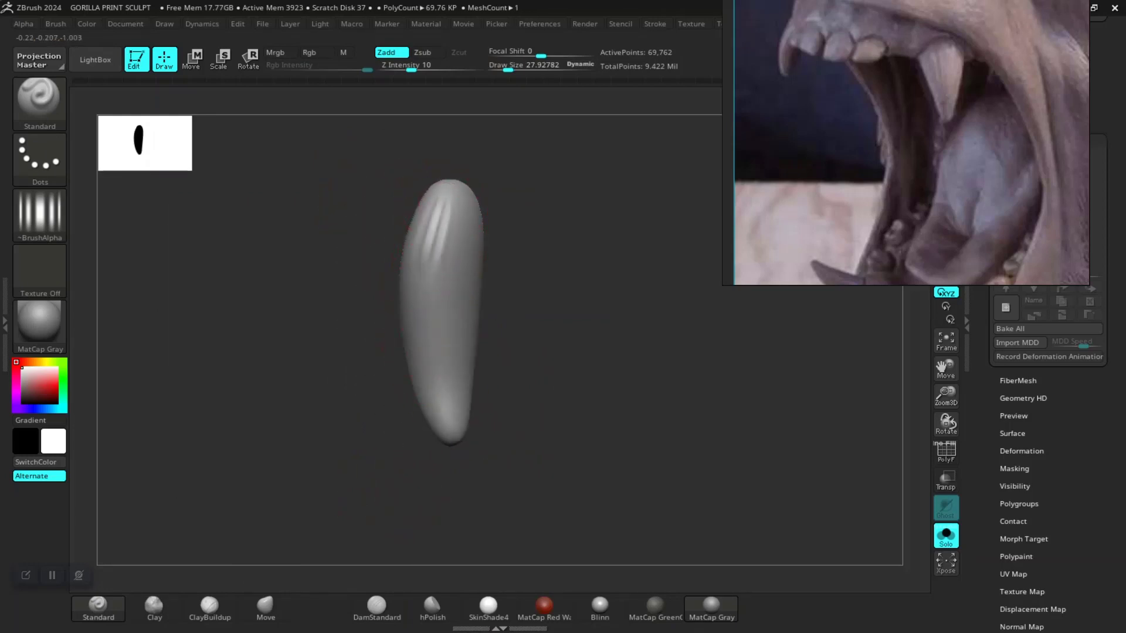
pyautogui.moveTo(479, 470); pyautogui.dragTo(462, 248)
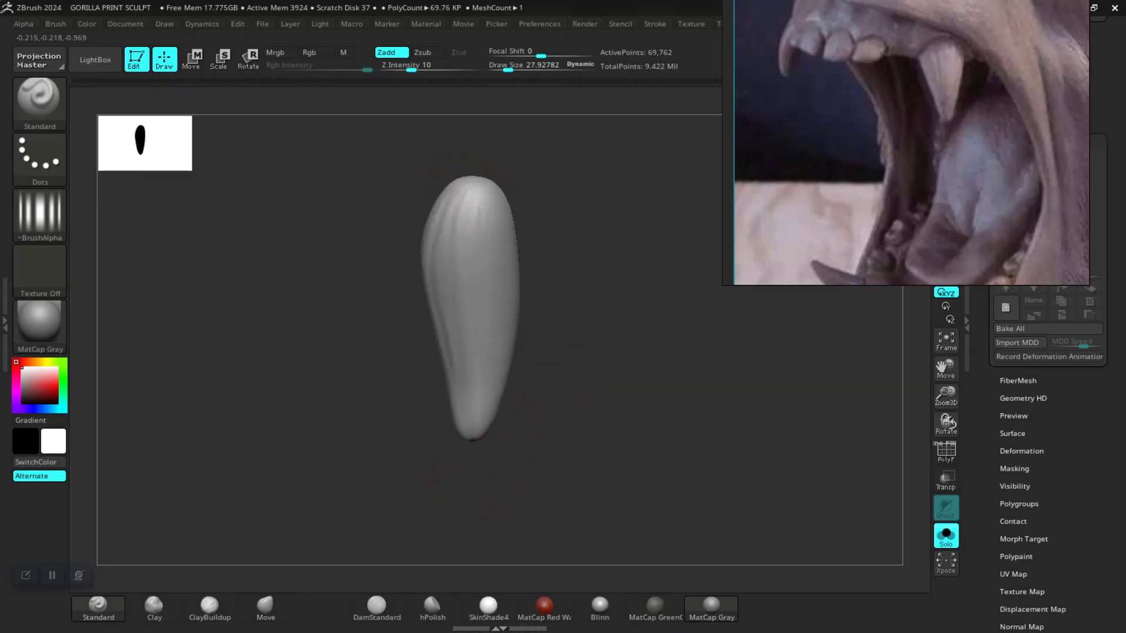
pyautogui.moveTo(375, 223); pyautogui.dragTo(486, 209)
pyautogui.moveTo(410, 341); pyautogui.dragTo(528, 340)
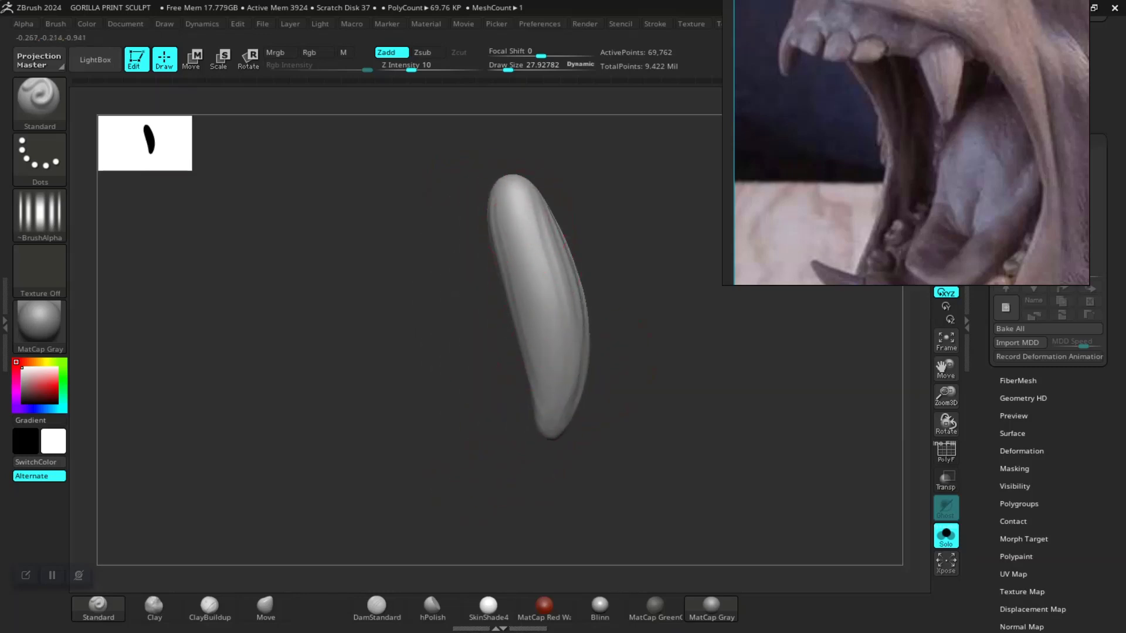
pyautogui.moveTo(446, 328); pyautogui.dragTo(580, 252)
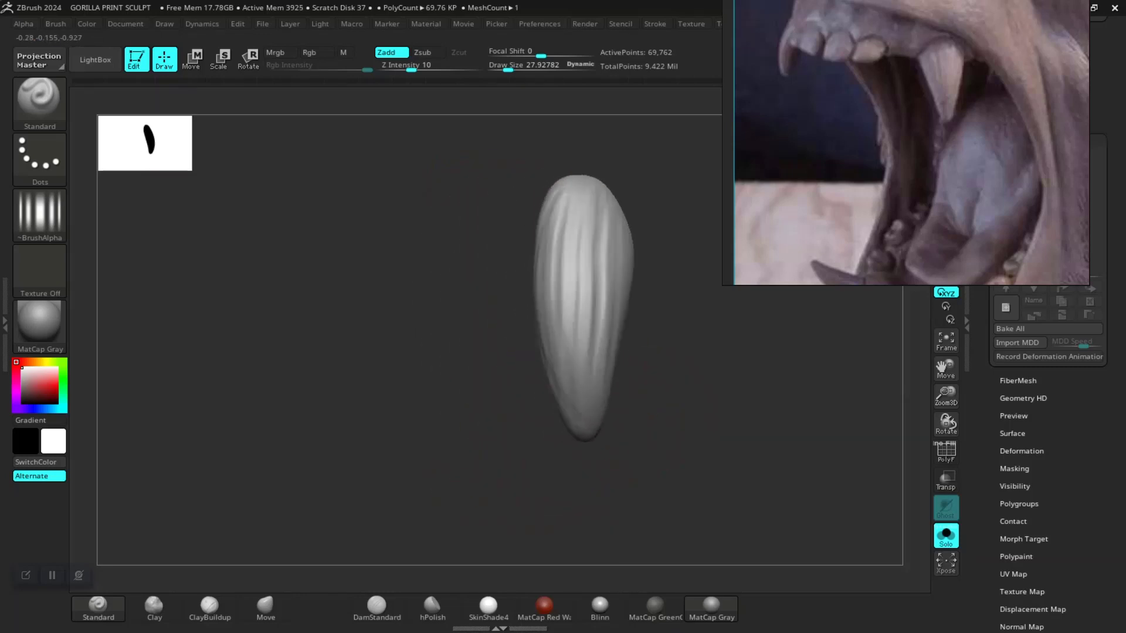
pyautogui.press('space')
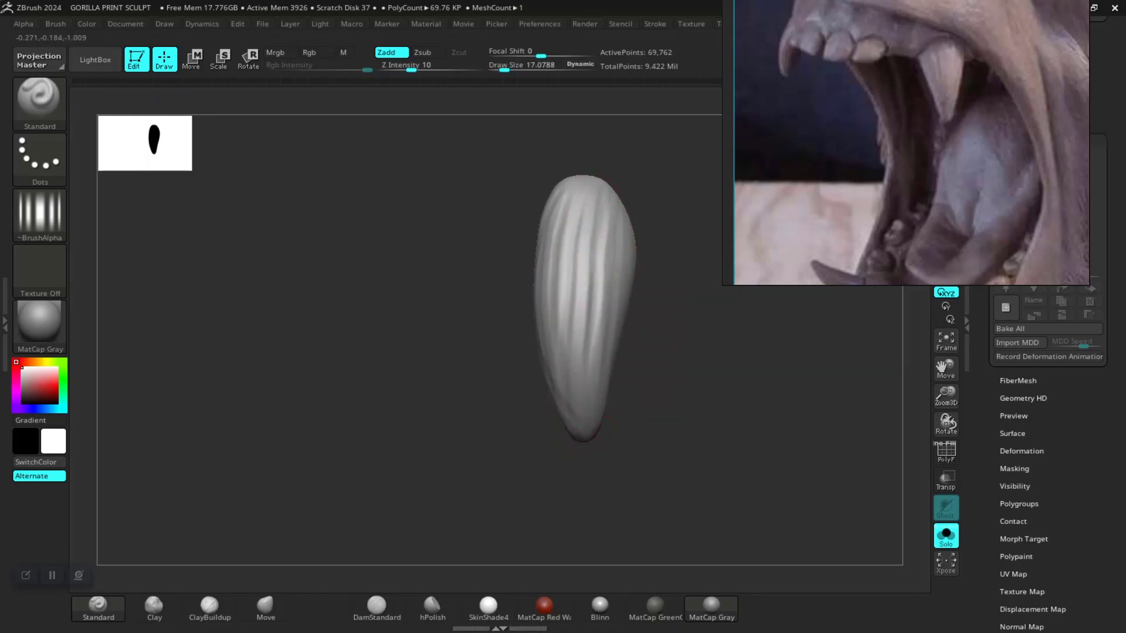
pyautogui.press('shift')
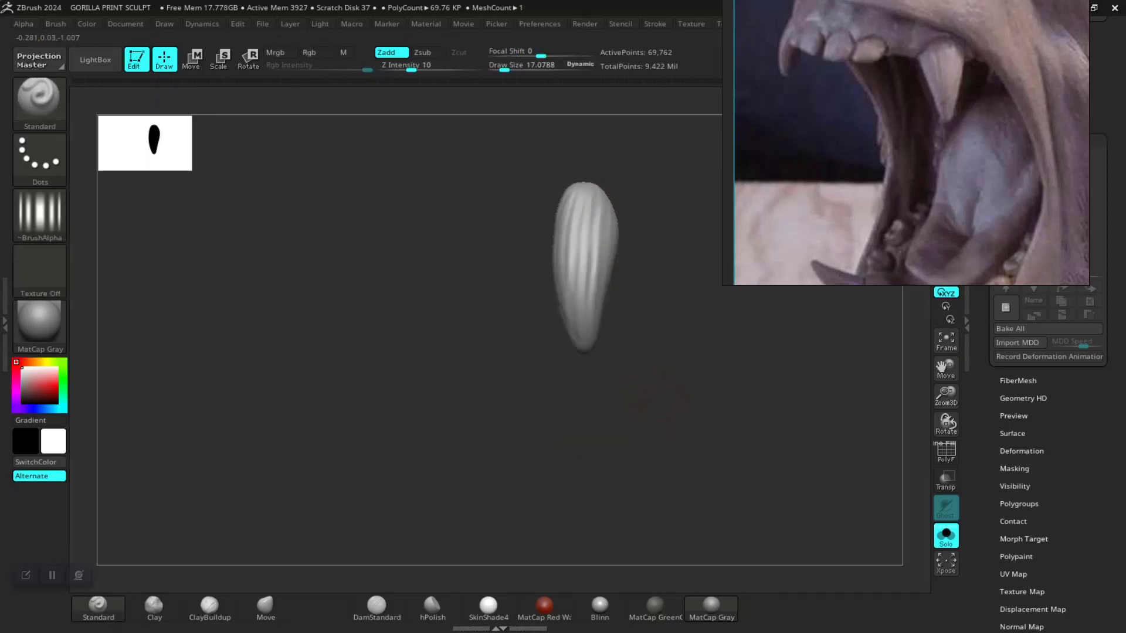
# - Smooth the canine further and zoom out to view the small canine from a new angle
pyautogui.moveTo(566, 382)
pyautogui.mouseDown()
pyautogui.moveTo(494, 322)
pyautogui.moveTo(493, 343)
pyautogui.mouseUp()
pyautogui.press('space')
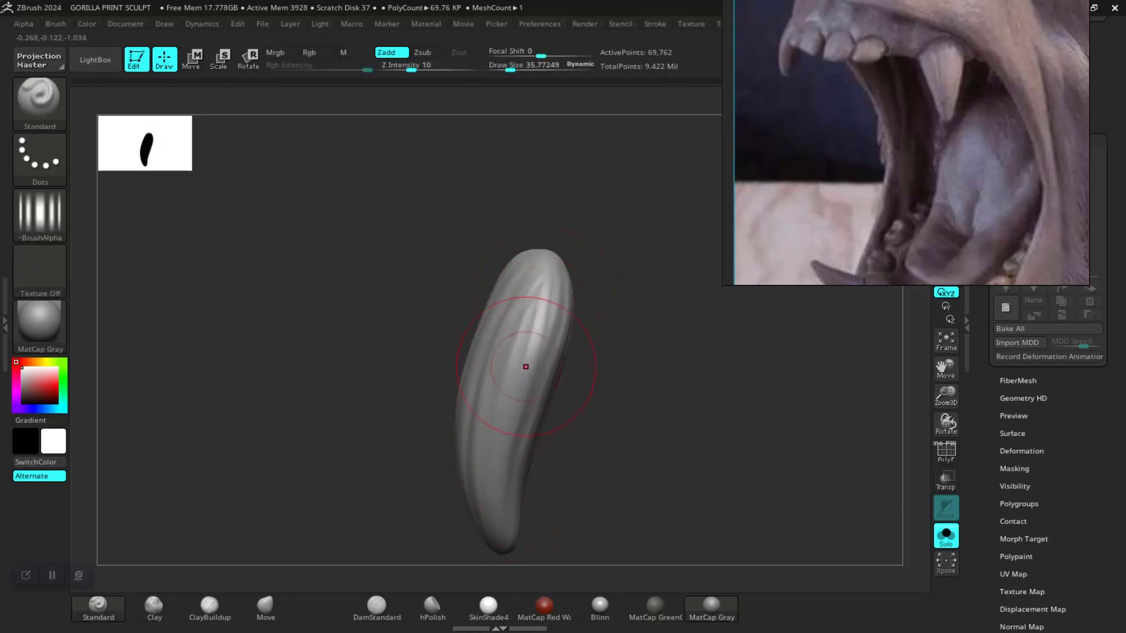
pyautogui.press('shift')
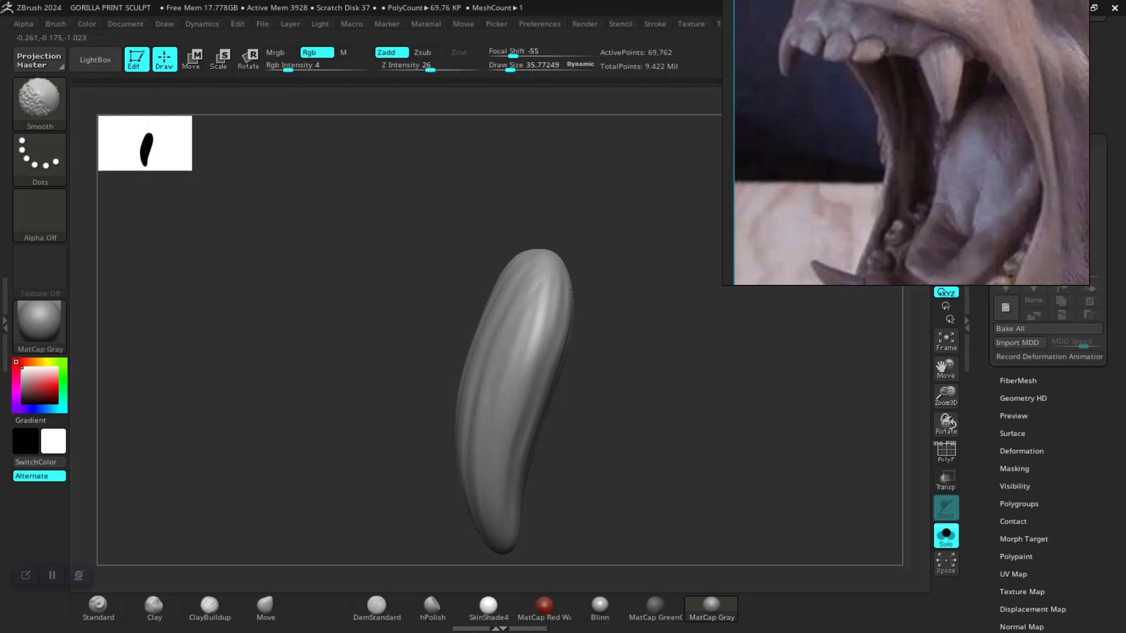
pyautogui.moveTo(674, 410)
pyautogui.mouseDown()
pyautogui.moveTo(646, 411)
pyautogui.moveTo(698, 403)
pyautogui.mouseUp()
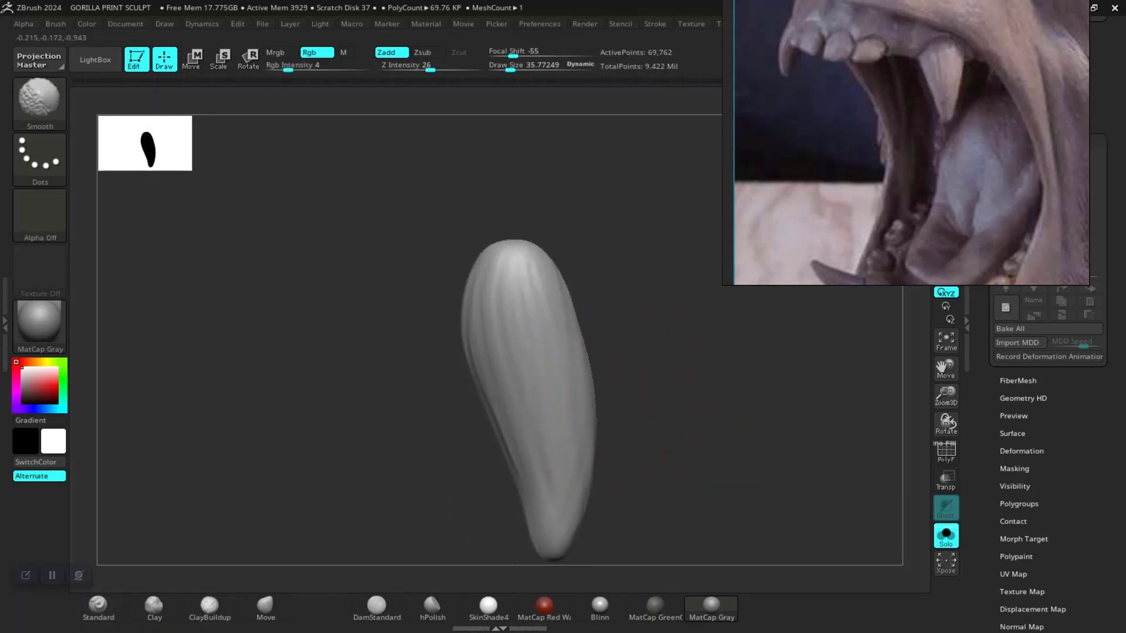
pyautogui.keyDown('ctrl'); pyautogui.moveTo(659, 465); pyautogui.dragTo(586, 410, button='right'); pyautogui.keyUp('ctrl')
pyautogui.moveTo(586, 411); pyautogui.dragTo(356, 302)
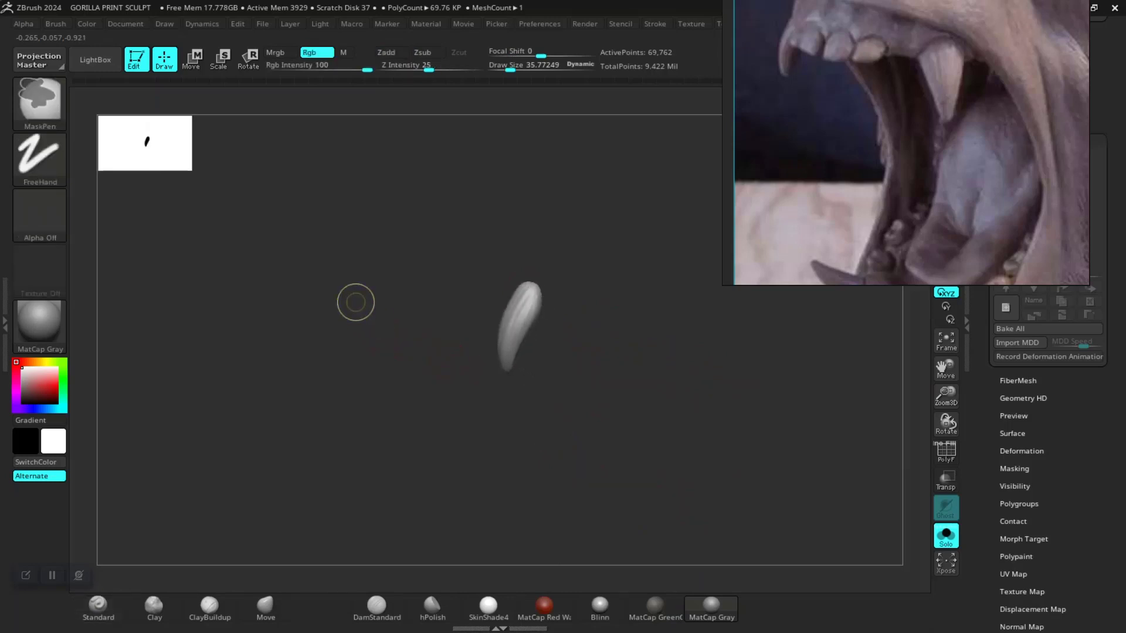
# - Show all teeth again, zoom to the large fang, and smooth its grooves with a smaller brush
pyautogui.keyDown('ctrl'); pyautogui.keyDown('shift'); pyautogui.click(356, 302); pyautogui.keyUp('shift'); pyautogui.keyUp('ctrl')
pyautogui.keyDown('shift'); pyautogui.moveTo(314, 352); pyautogui.dragTo(284, 335); pyautogui.keyUp('shift')
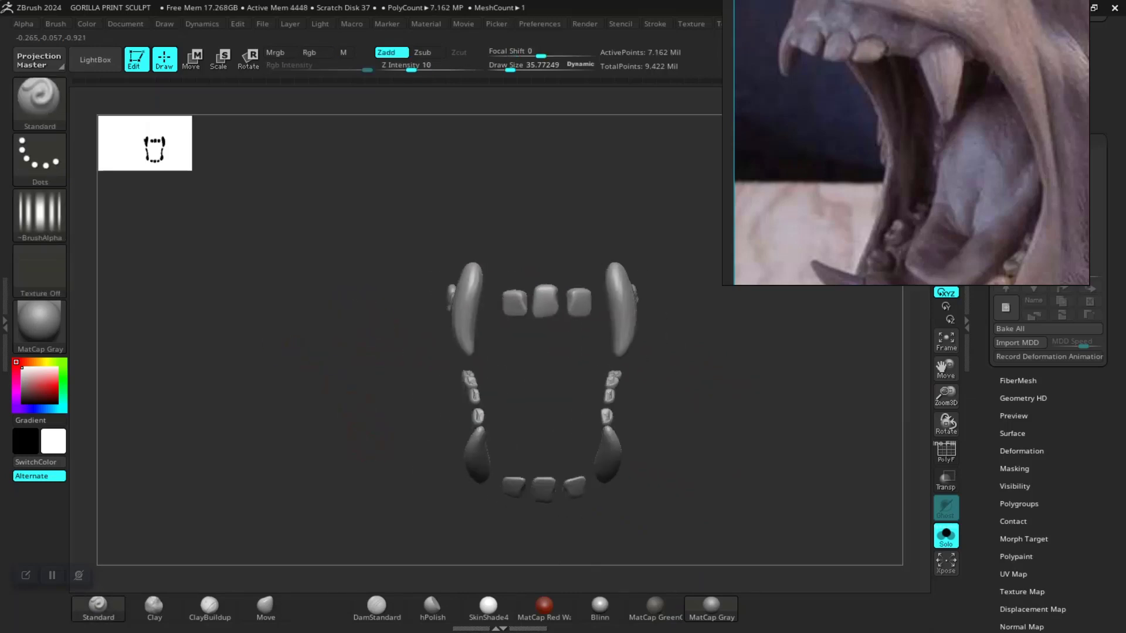
pyautogui.keyDown('alt'); pyautogui.moveTo(560, 406); pyautogui.dragTo(513, 385); pyautogui.keyUp('alt')
pyautogui.moveTo(674, 403); pyautogui.dragTo(610, 404)
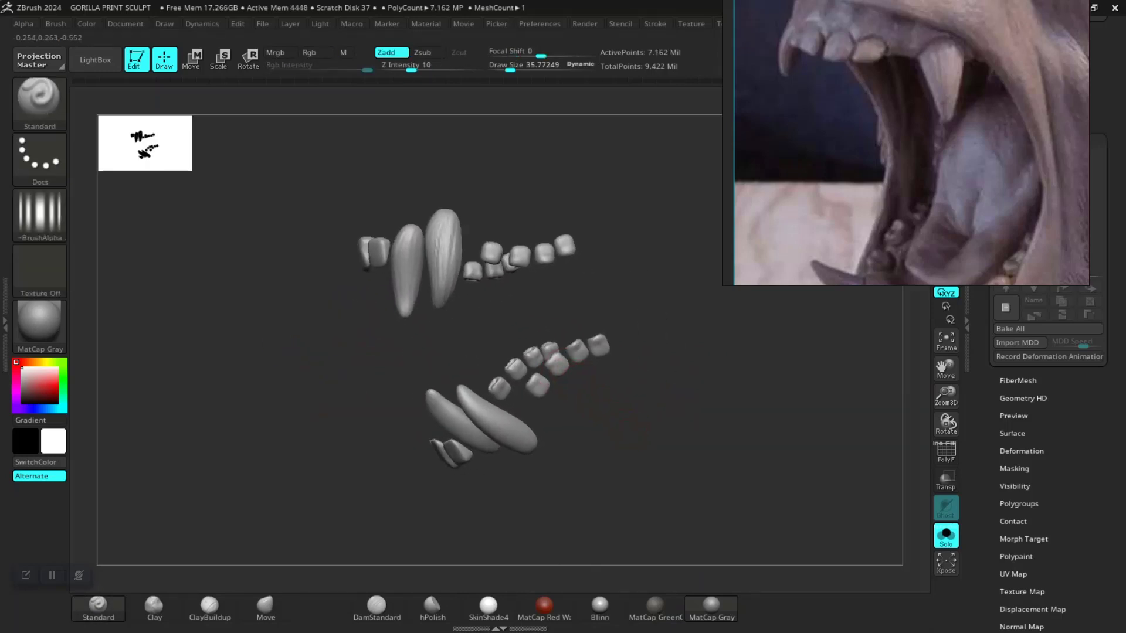
pyautogui.moveTo(610, 404)
pyautogui.keyDown('ctrl'); pyautogui.mouseDown(button='right')
pyautogui.moveTo(596, 456)
pyautogui.moveTo(465, 372)
pyautogui.mouseUp(button='right'); pyautogui.keyUp('ctrl')
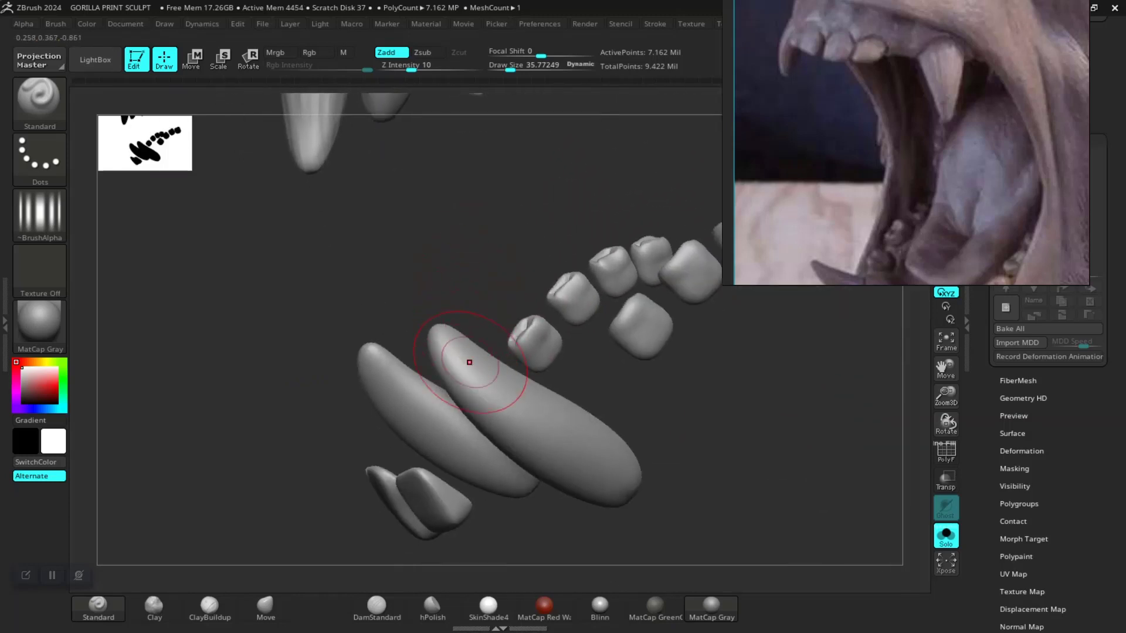
pyautogui.keyDown('shift'); pyautogui.moveTo(603, 452); pyautogui.dragTo(593, 452); pyautogui.keyUp('shift')
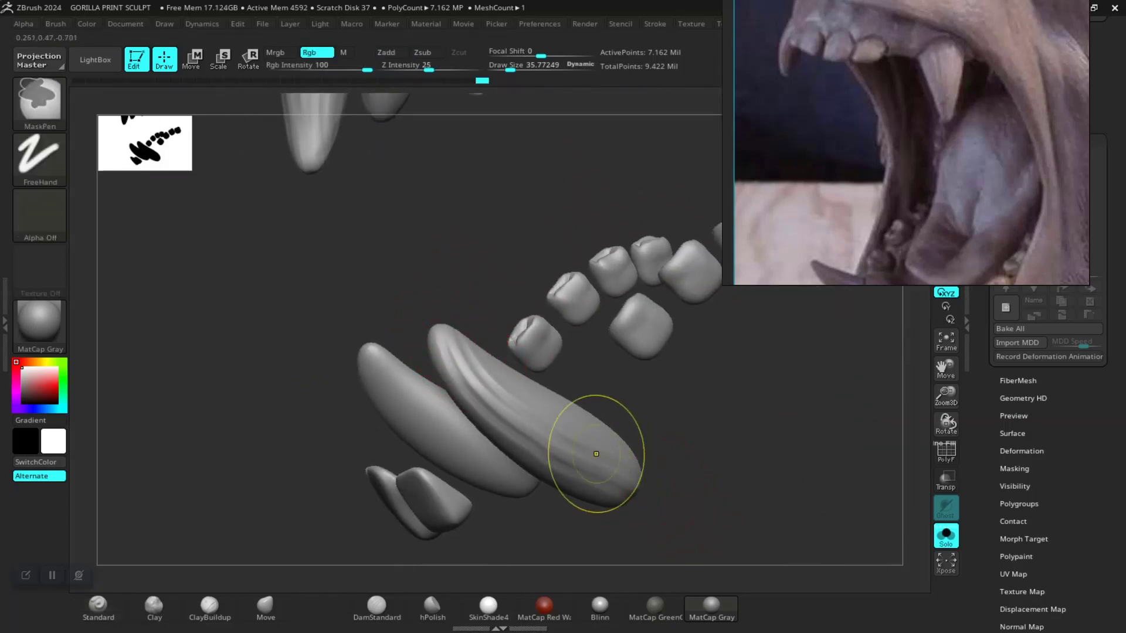
pyautogui.press('[')
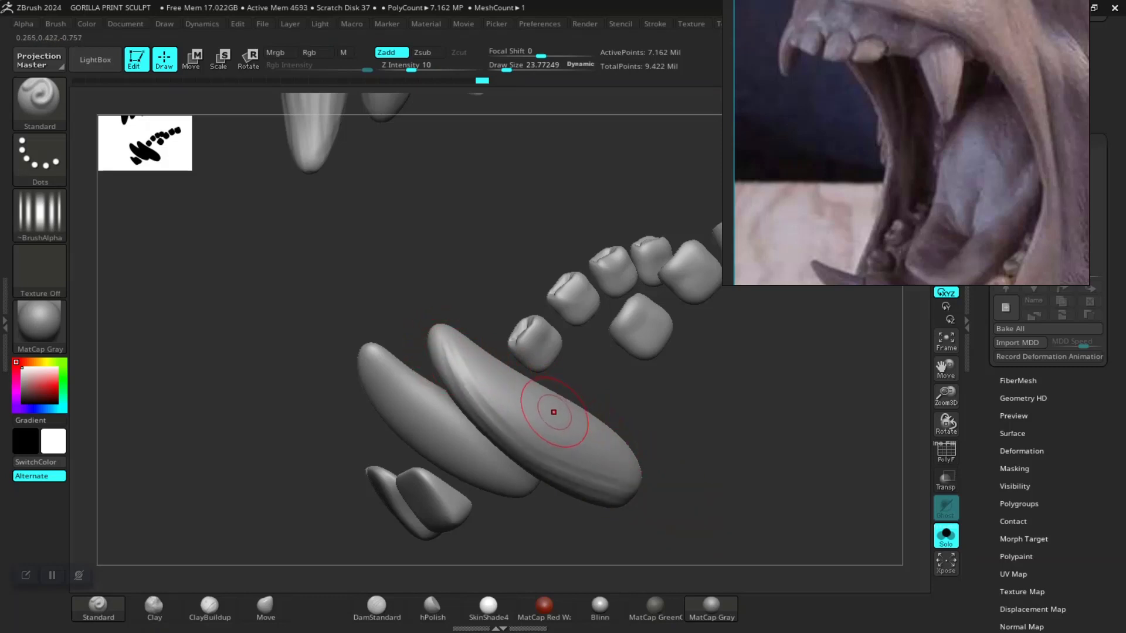
# - Isolate the large fang and turn it to inspect its full length
pyautogui.moveTo(658, 452); pyautogui.dragTo(556, 392, button='right')
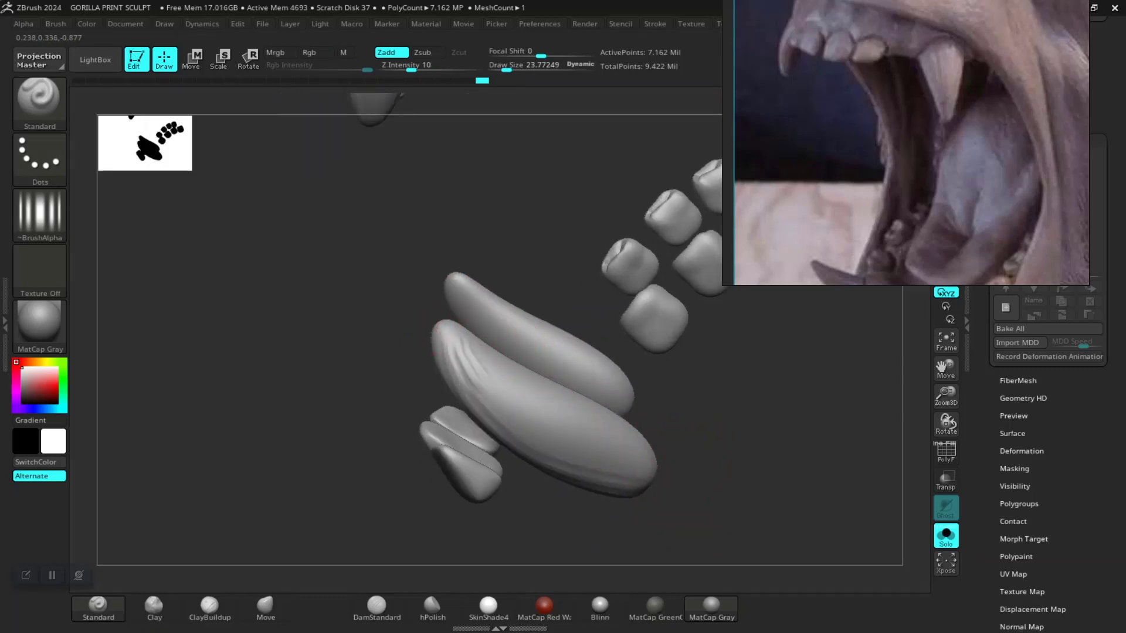
pyautogui.moveTo(472, 335); pyautogui.dragTo(604, 431, button='right')
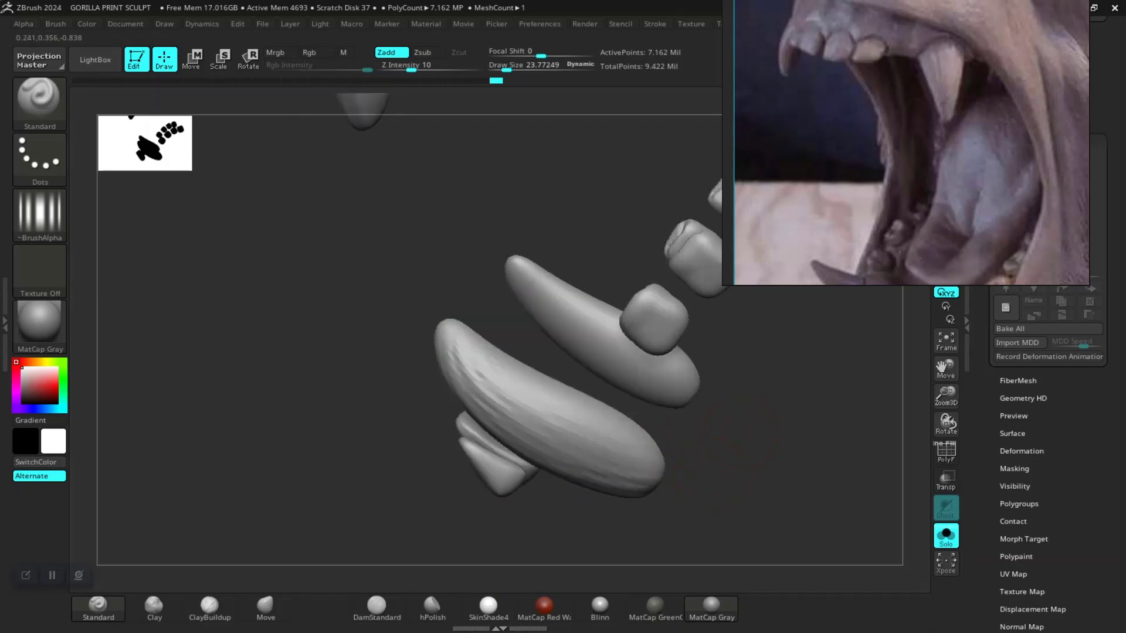
pyautogui.keyDown('alt'); pyautogui.click(573, 415); pyautogui.keyUp('alt')
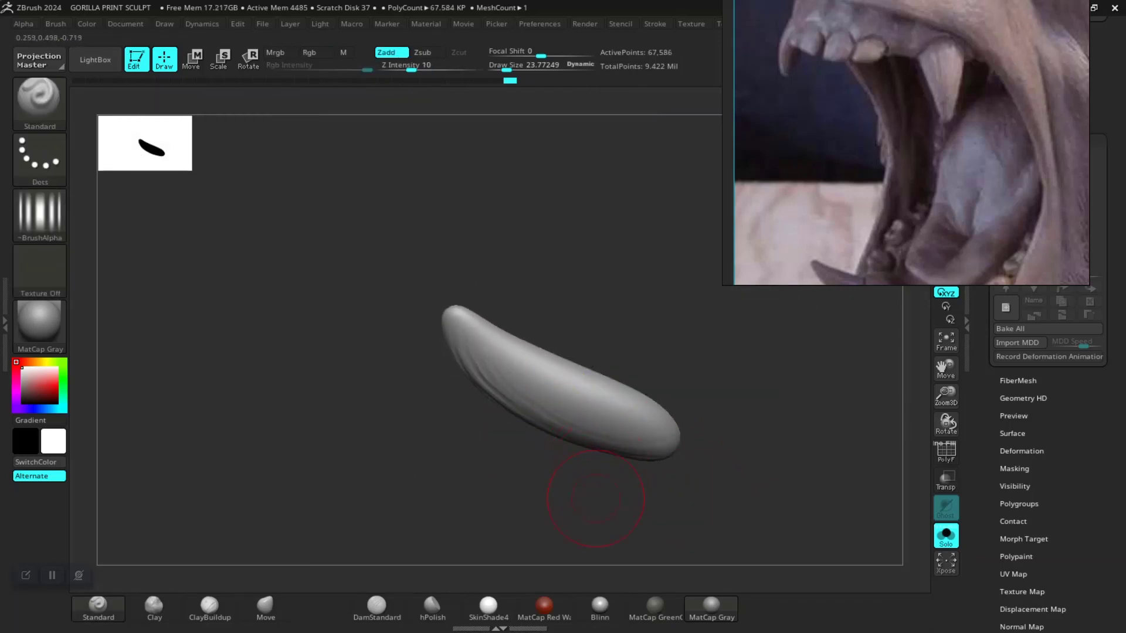
pyautogui.moveTo(499, 340); pyautogui.dragTo(519, 322, button='right')
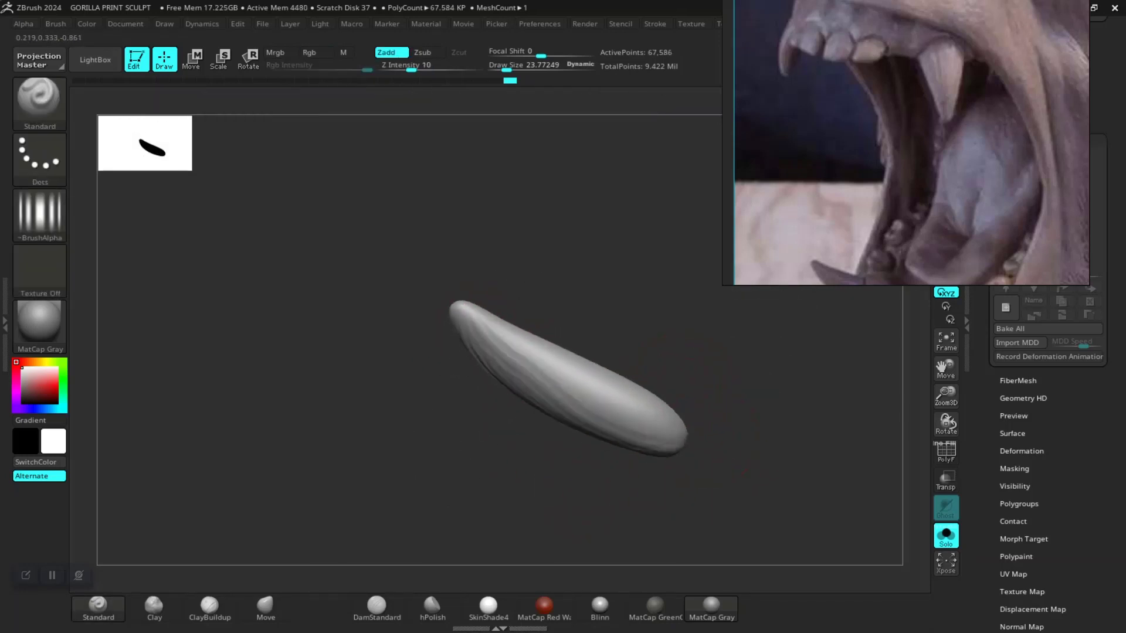
pyautogui.moveTo(726, 398)
pyautogui.mouseDown(button='right')
pyautogui.moveTo(633, 390)
pyautogui.moveTo(665, 398)
pyautogui.mouseUp(button='right')
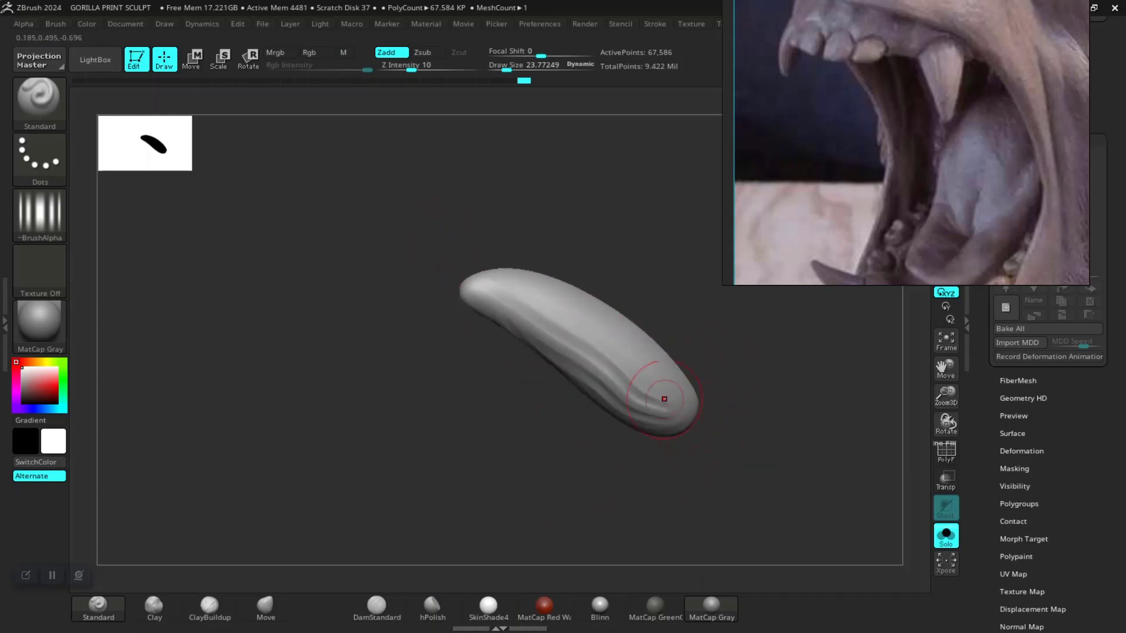
pyautogui.moveTo(586, 306)
pyautogui.mouseDown(button='right')
pyautogui.moveTo(691, 319)
pyautogui.moveTo(548, 360)
pyautogui.moveTo(717, 431)
pyautogui.moveTo(692, 352)
pyautogui.moveTo(716, 301)
pyautogui.moveTo(767, 372)
pyautogui.moveTo(621, 422)
pyautogui.mouseUp(button='right')
pyautogui.moveTo(540, 315); pyautogui.dragTo(487, 311, button='right')
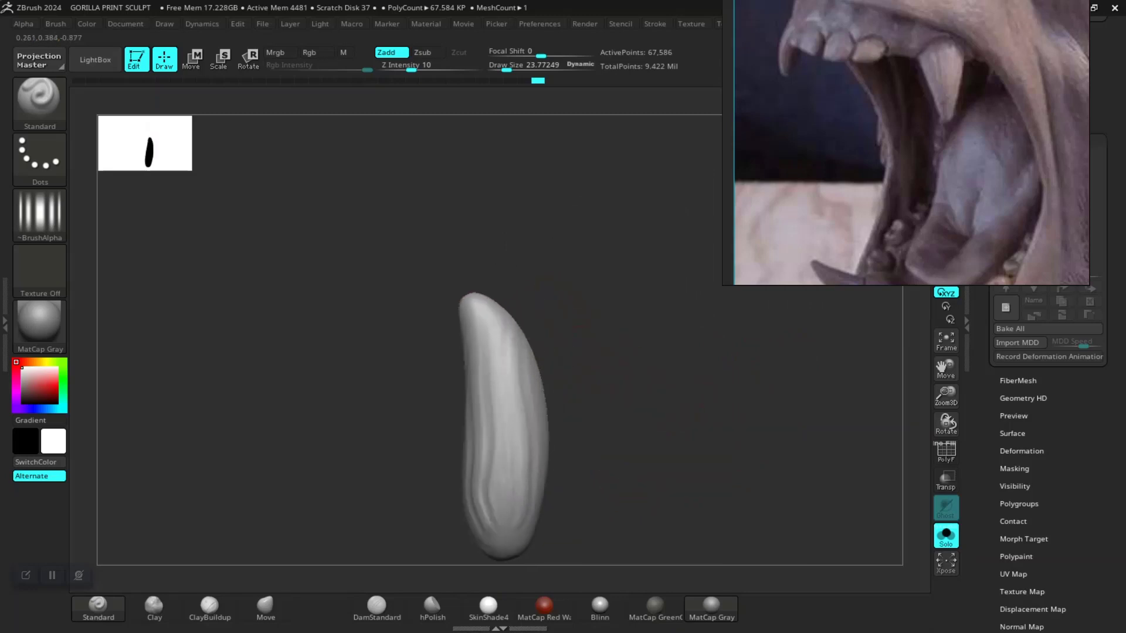
pyautogui.keyDown('alt'); pyautogui.moveTo(513, 503); pyautogui.dragTo(532, 314, button='right'); pyautogui.keyUp('alt')
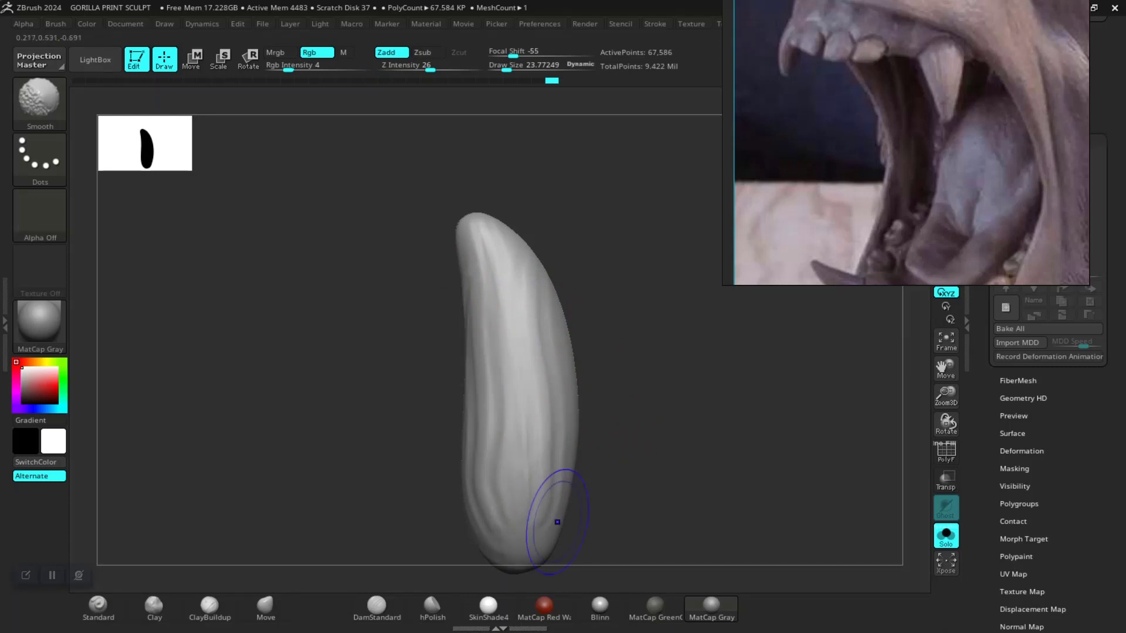
# - Smooth the fang's surface, then zoom out to view the whole teeth set
pyautogui.moveTo(557, 522); pyautogui.dragTo(617, 432, button='right')
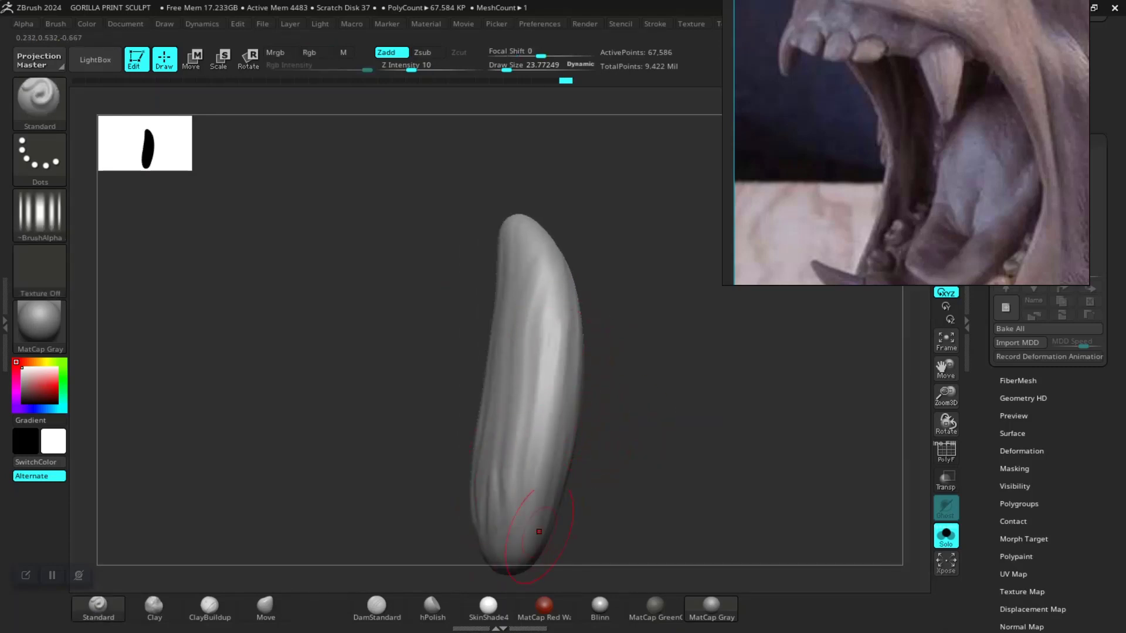
pyautogui.press('shift')
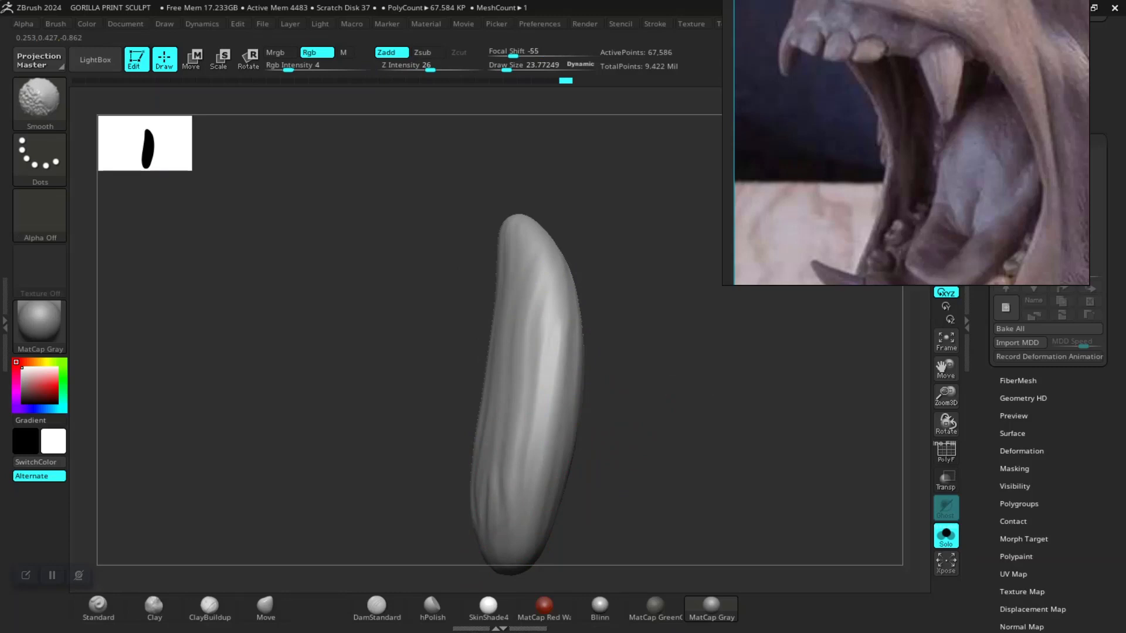
pyautogui.moveTo(546, 447); pyautogui.dragTo(535, 359, button='right')
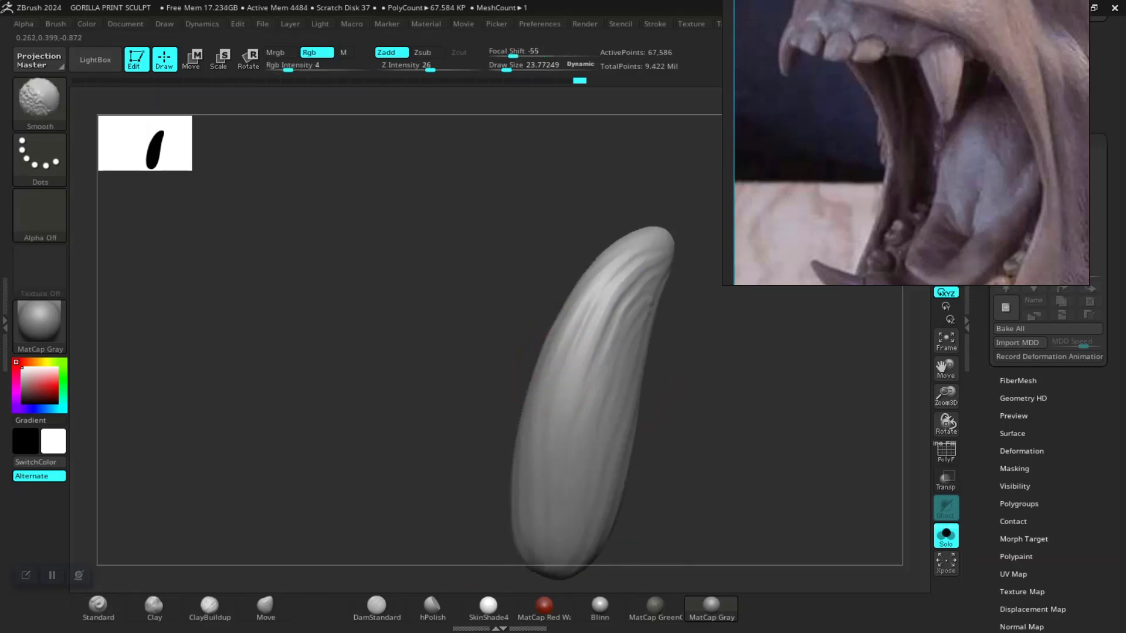
pyautogui.keyDown('ctrl'); pyautogui.moveTo(593, 399); pyautogui.dragTo(592, 457, button='right'); pyautogui.keyUp('ctrl')
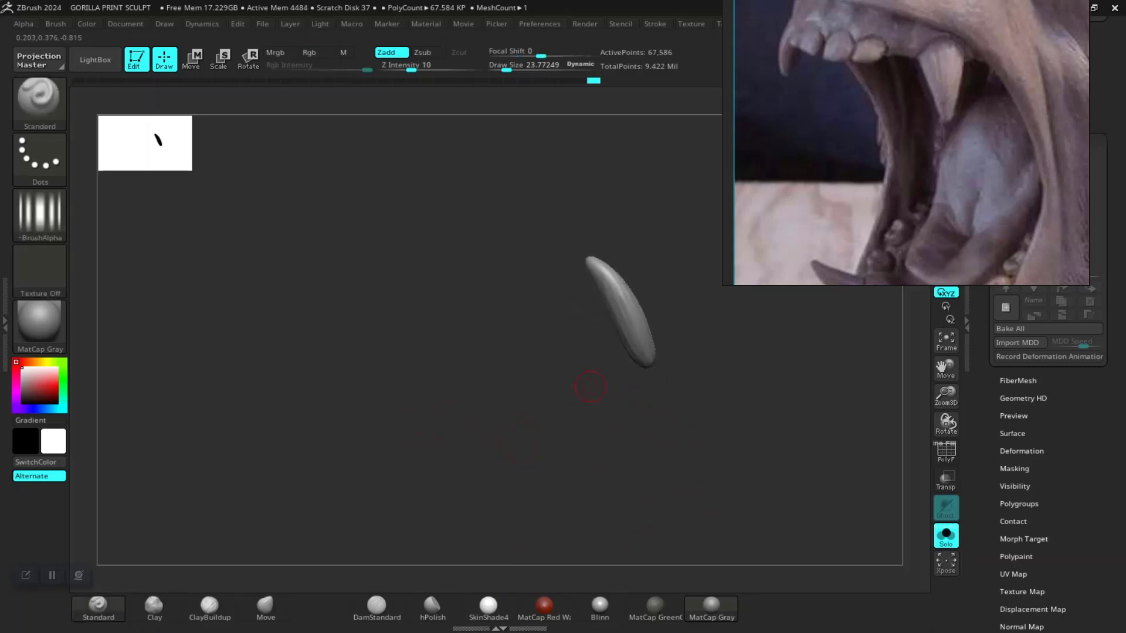
pyautogui.moveTo(561, 457); pyautogui.dragTo(641, 377, button='right')
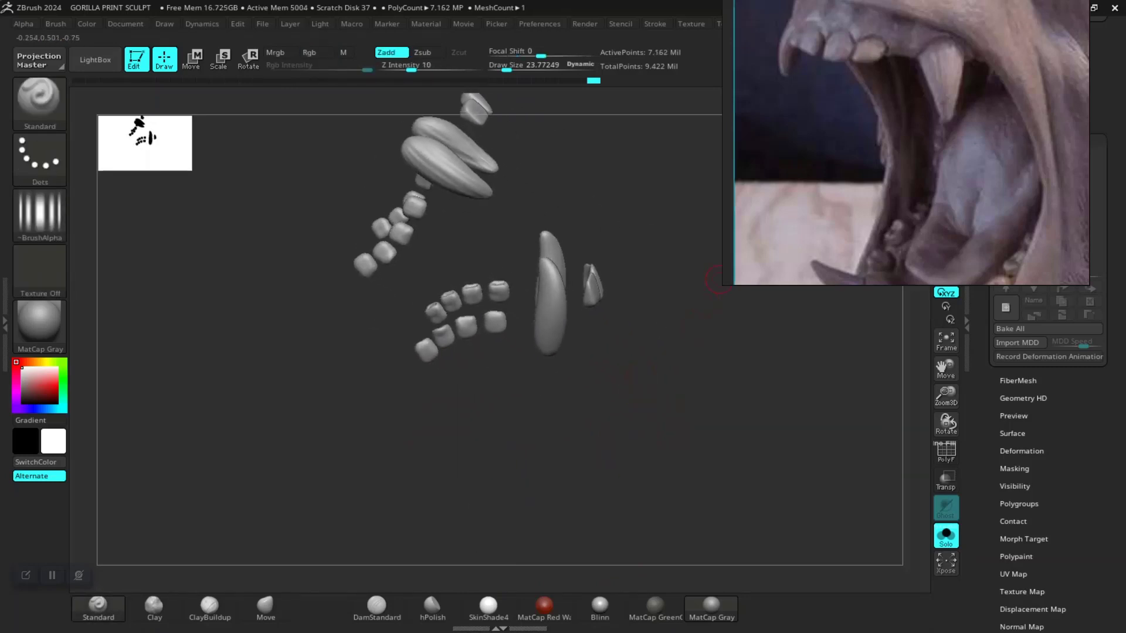
# - Zoom in on the teeth, isolate one fang, then bring back the other teeth
pyautogui.moveTo(720, 280)
pyautogui.mouseDown(button='right')
pyautogui.moveTo(635, 419)
pyautogui.moveTo(637, 470)
pyautogui.moveTo(573, 412)
pyautogui.mouseUp(button='right')
pyautogui.scroll(5, 637, 494)
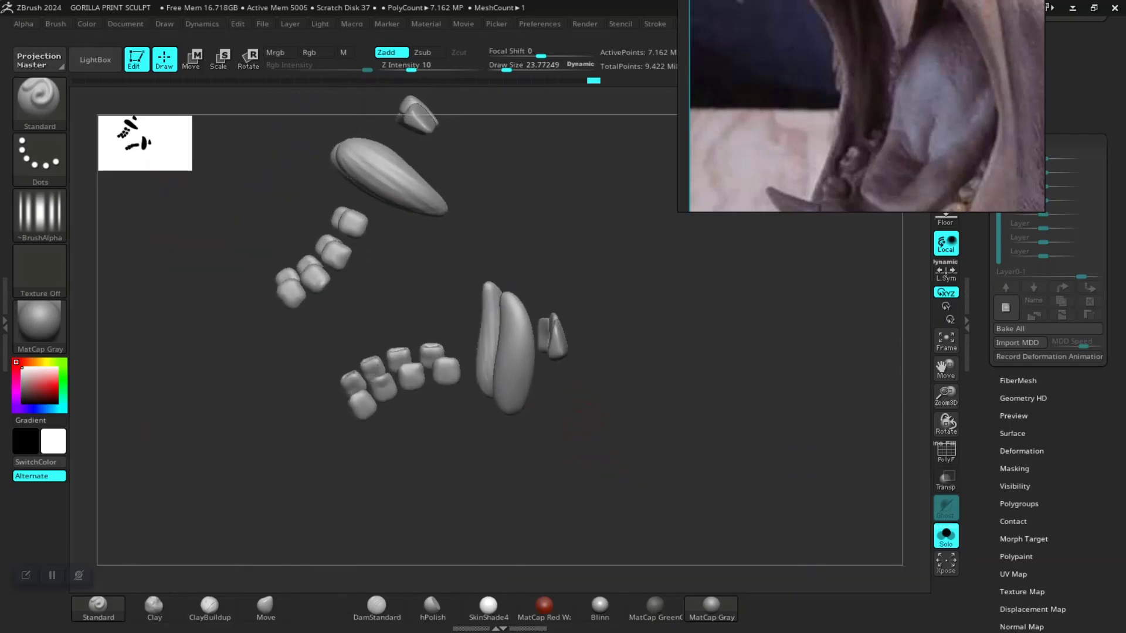
pyautogui.moveTo(574, 412); pyautogui.dragTo(587, 432, button='right')
pyautogui.keyDown('ctrl'); pyautogui.keyDown('shift'); pyautogui.click(593, 432); pyautogui.keyUp('shift'); pyautogui.keyUp('ctrl')
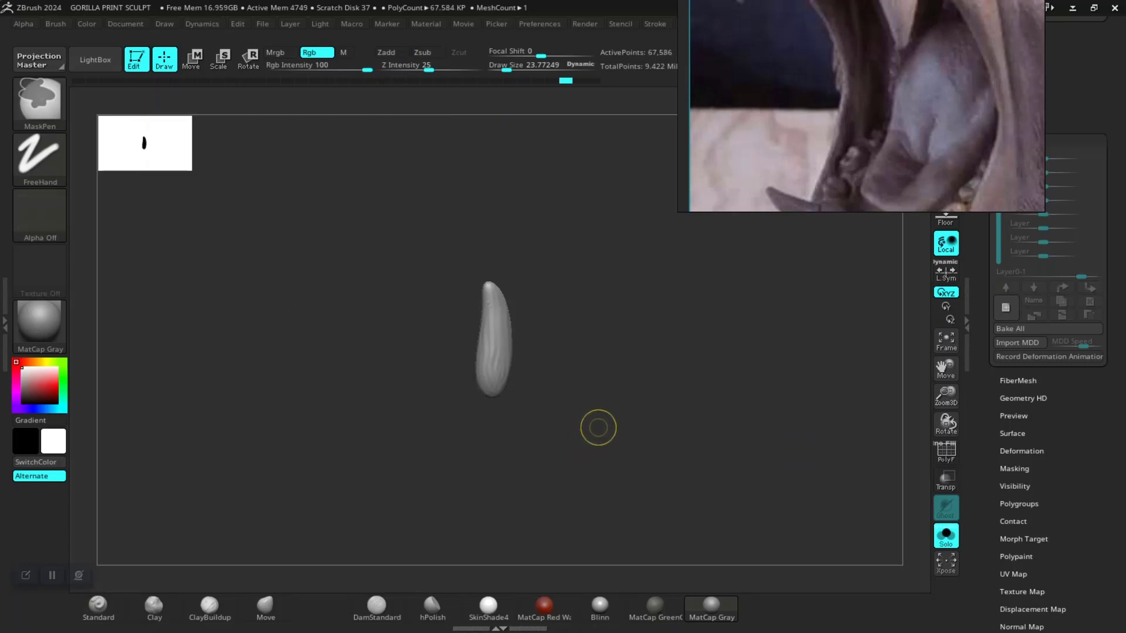
pyautogui.keyDown('ctrl'); pyautogui.keyDown('shift'); pyautogui.click(601, 422); pyautogui.keyUp('shift'); pyautogui.keyUp('ctrl')
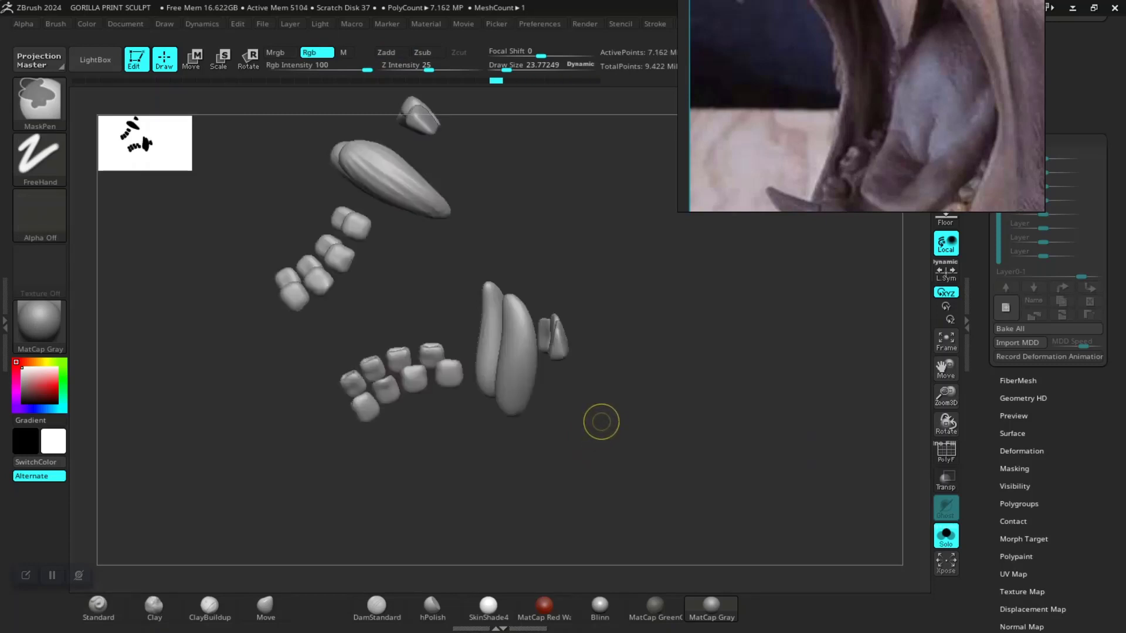
# - Isolate another long fang and frame it upright in the middle of the view
pyautogui.keyDown('ctrl'); pyautogui.keyDown('shift'); pyautogui.click(599, 420); pyautogui.keyUp('shift'); pyautogui.keyUp('ctrl')
pyautogui.moveTo(599, 419); pyautogui.dragTo(592, 436, button='right')
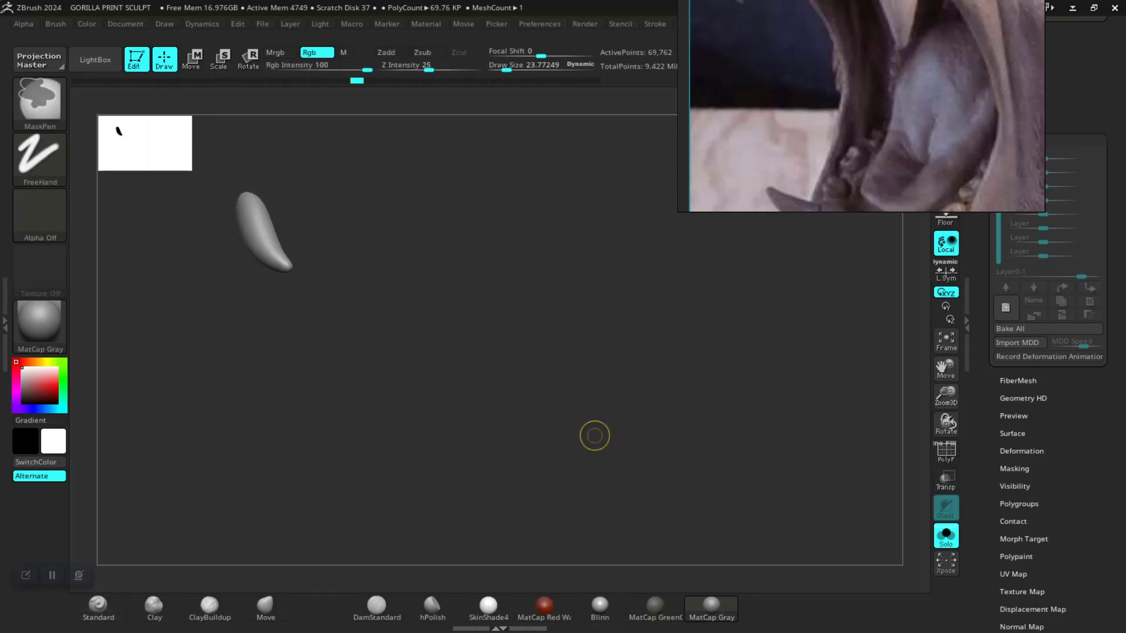
pyautogui.keyDown('ctrl'); pyautogui.keyDown('shift'); pyautogui.click(592, 434); pyautogui.keyUp('shift'); pyautogui.keyUp('ctrl')
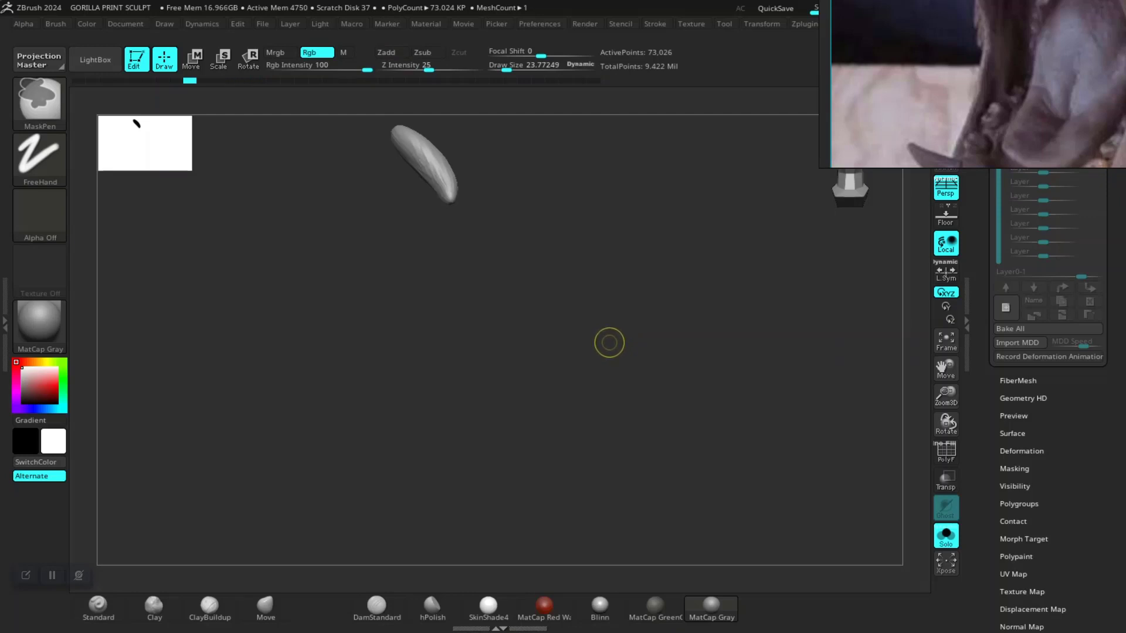
pyautogui.press('ctrl')
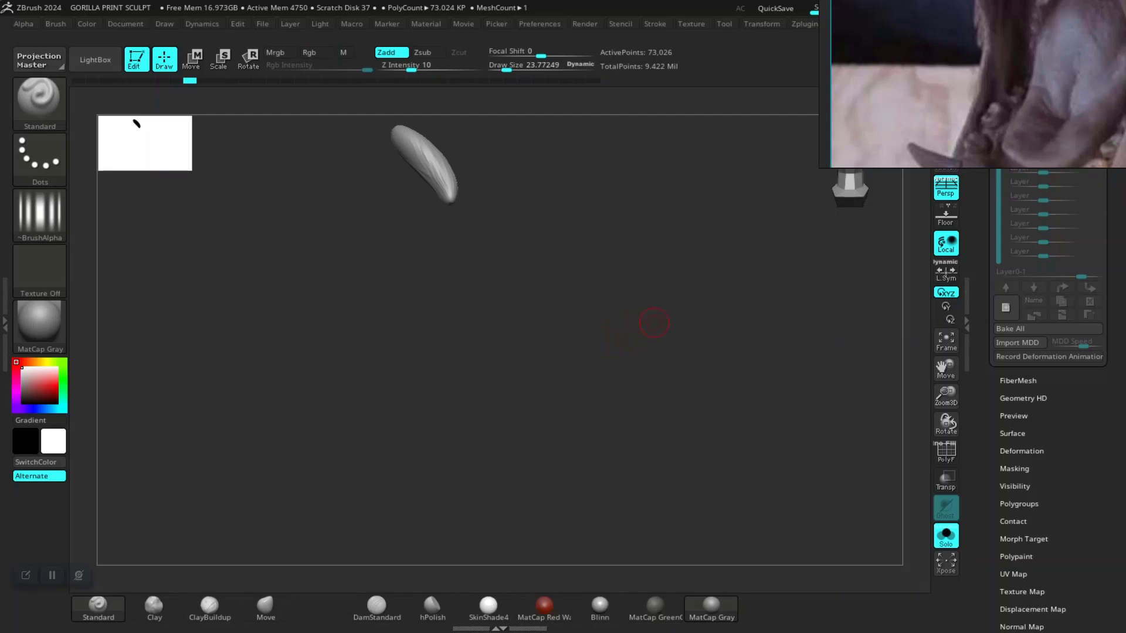
pyautogui.keyDown('alt'); pyautogui.moveTo(629, 327); pyautogui.dragTo(608, 406); pyautogui.keyUp('alt')
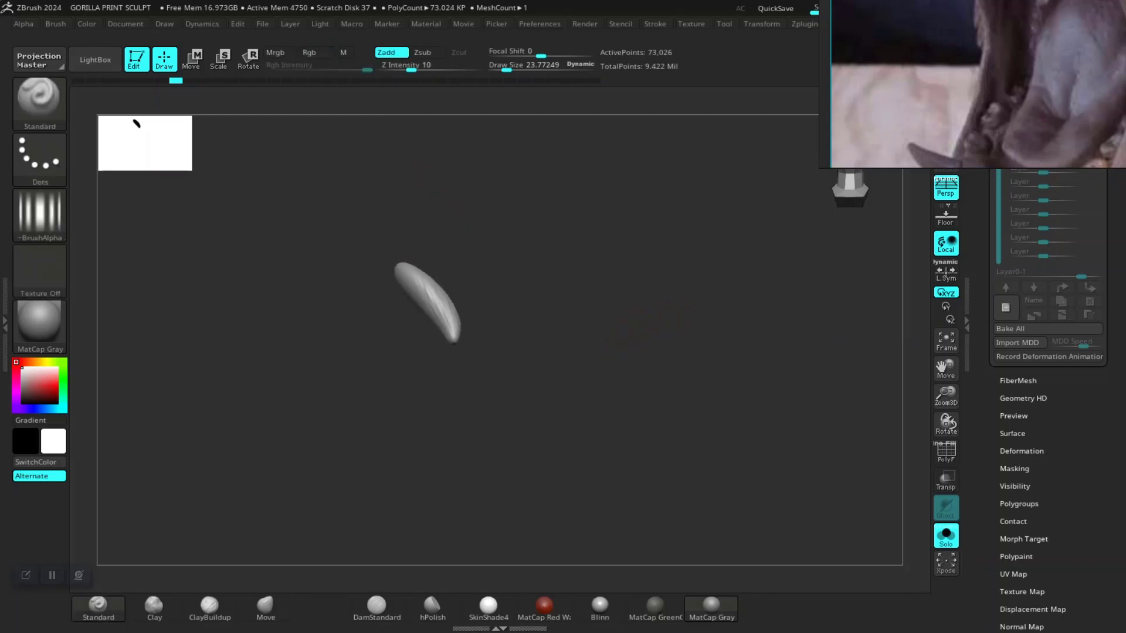
pyautogui.moveTo(645, 317); pyautogui.dragTo(635, 395)
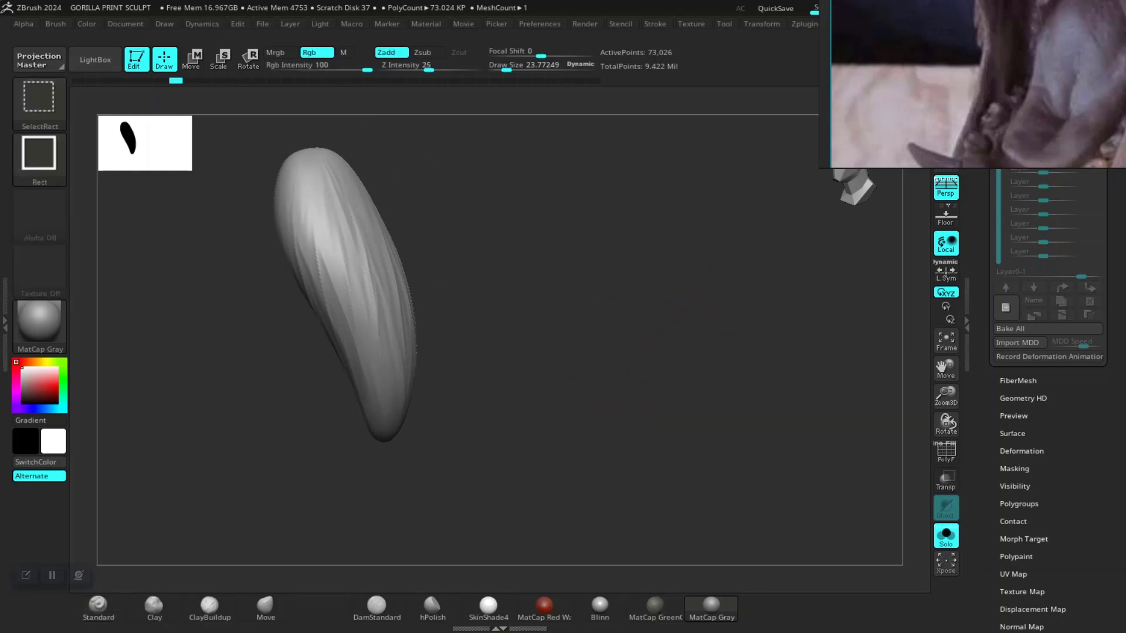
pyautogui.keyDown('ctrl'); pyautogui.keyDown('shift'); pyautogui.click(720, 302); pyautogui.keyUp('shift'); pyautogui.keyUp('ctrl')
# - Dismiss the undo history warning and step the fang down a subdivision level and back up
pyautogui.click(737, 336)
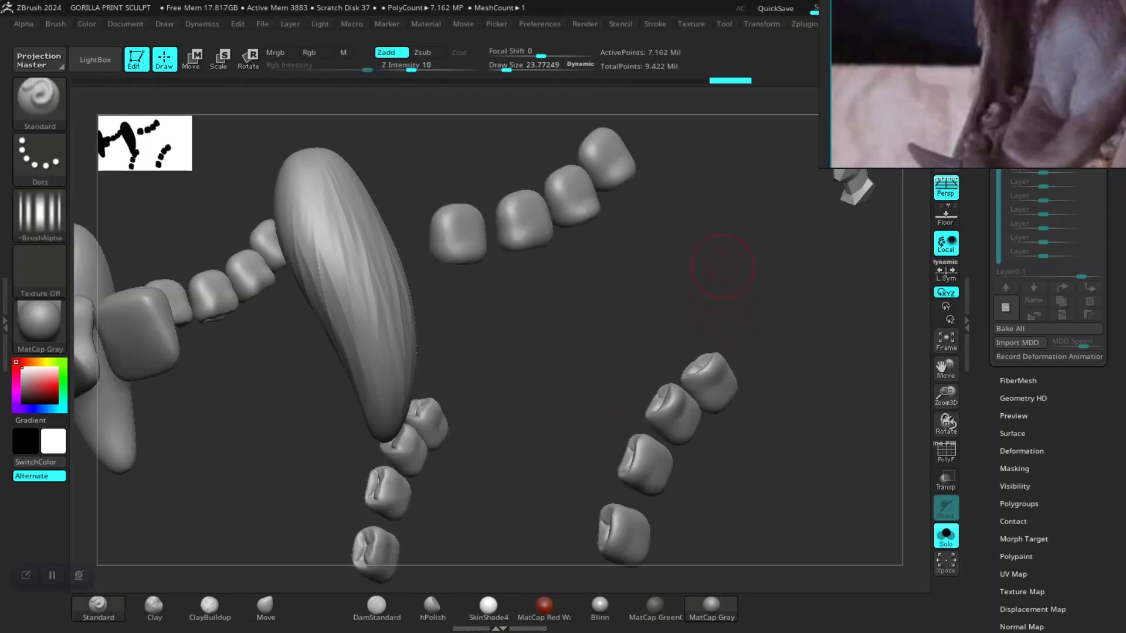
pyautogui.moveTo(762, 223)
pyautogui.mouseDown()
pyautogui.moveTo(656, 288)
pyautogui.moveTo(666, 289)
pyautogui.mouseUp()
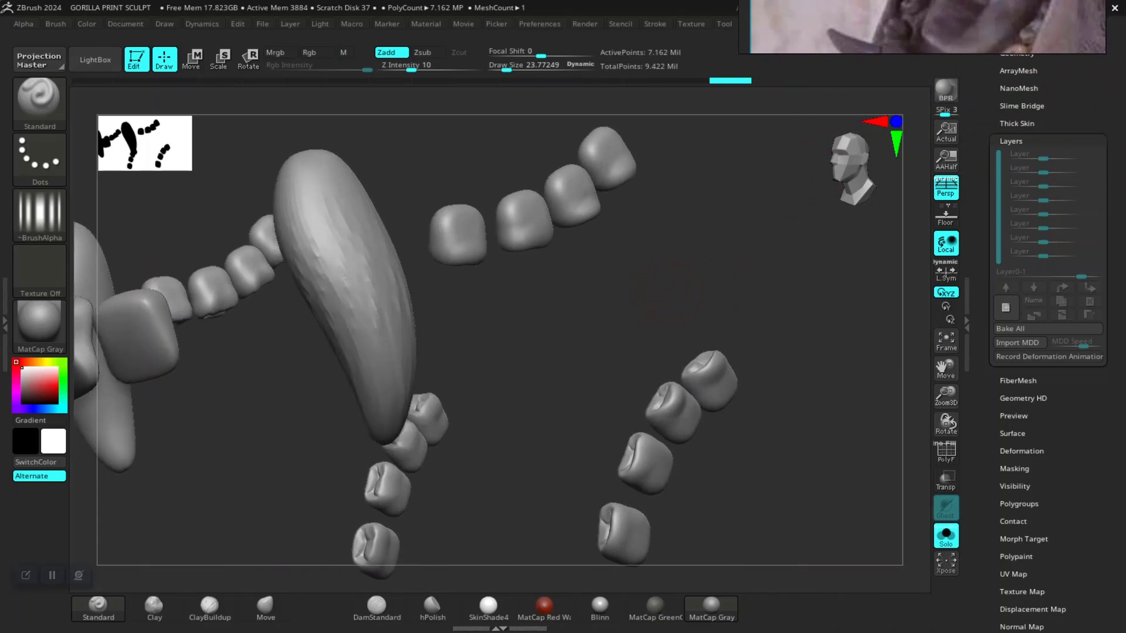
pyautogui.press('ctrl')
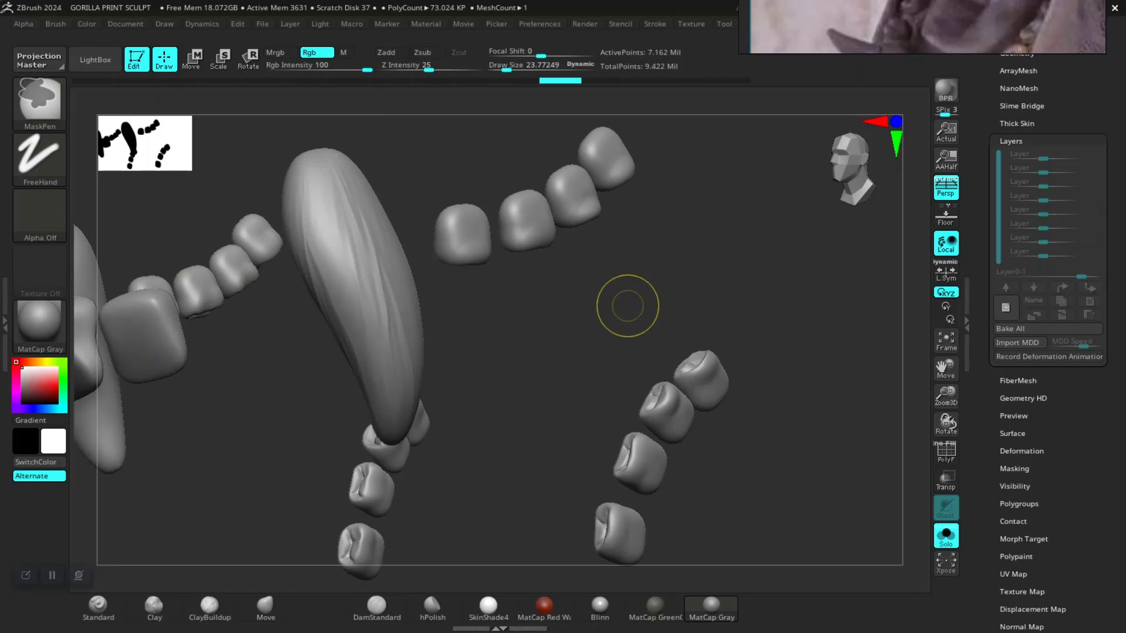
pyautogui.hotkey('shift', 'd')
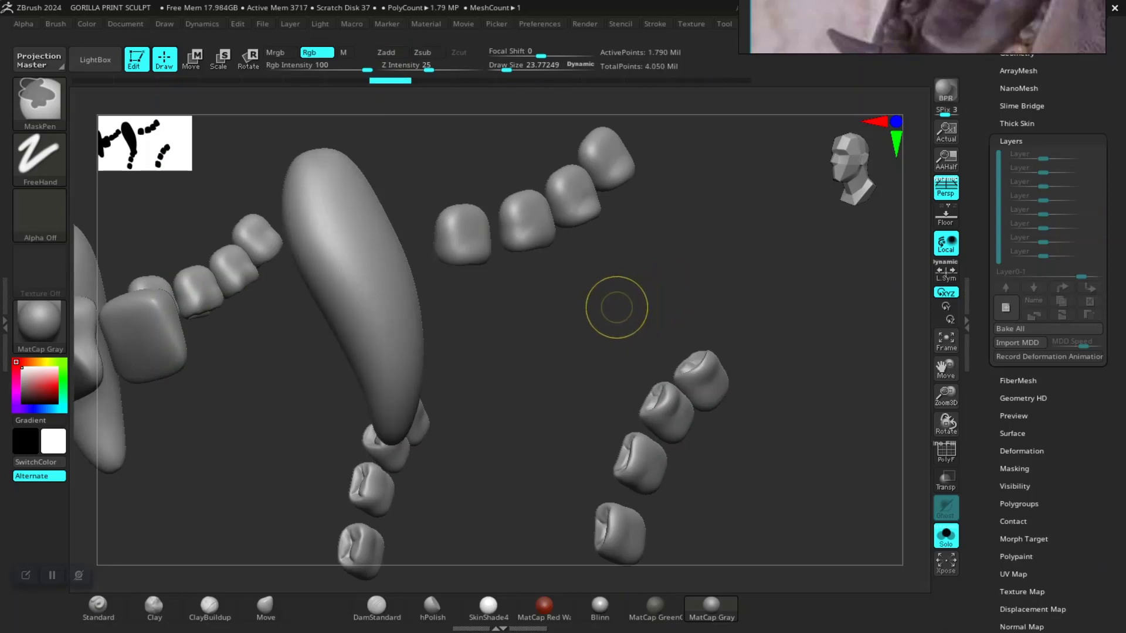
pyautogui.moveTo(618, 306)
pyautogui.mouseDown()
pyautogui.moveTo(528, 316)
pyautogui.moveTo(704, 293)
pyautogui.mouseUp()
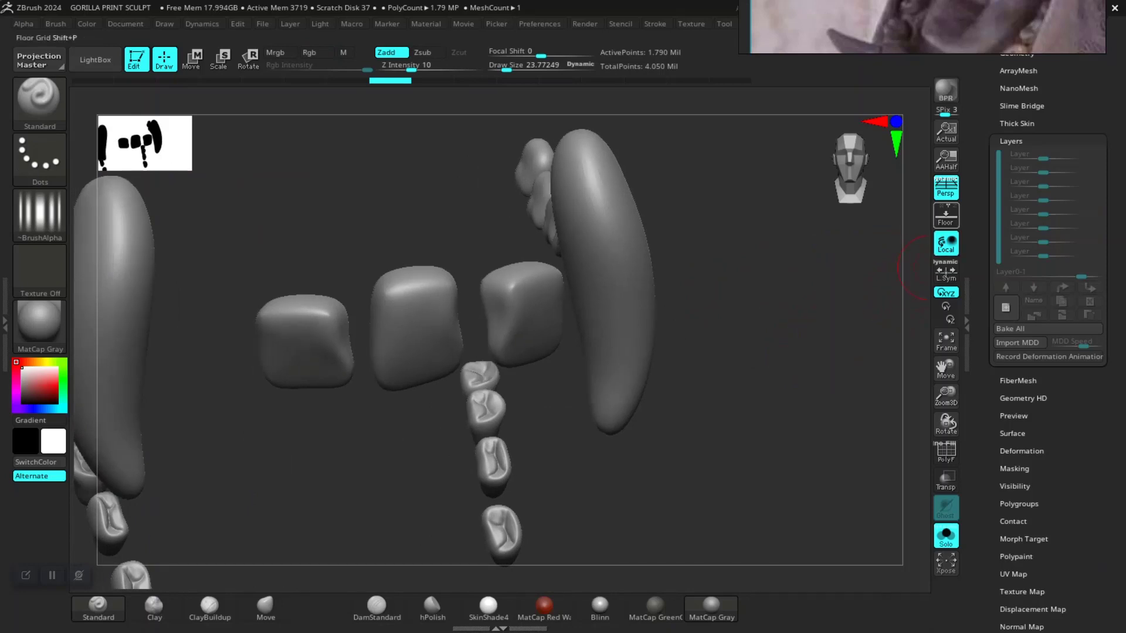
pyautogui.moveTo(765, 326); pyautogui.dragTo(763, 322)
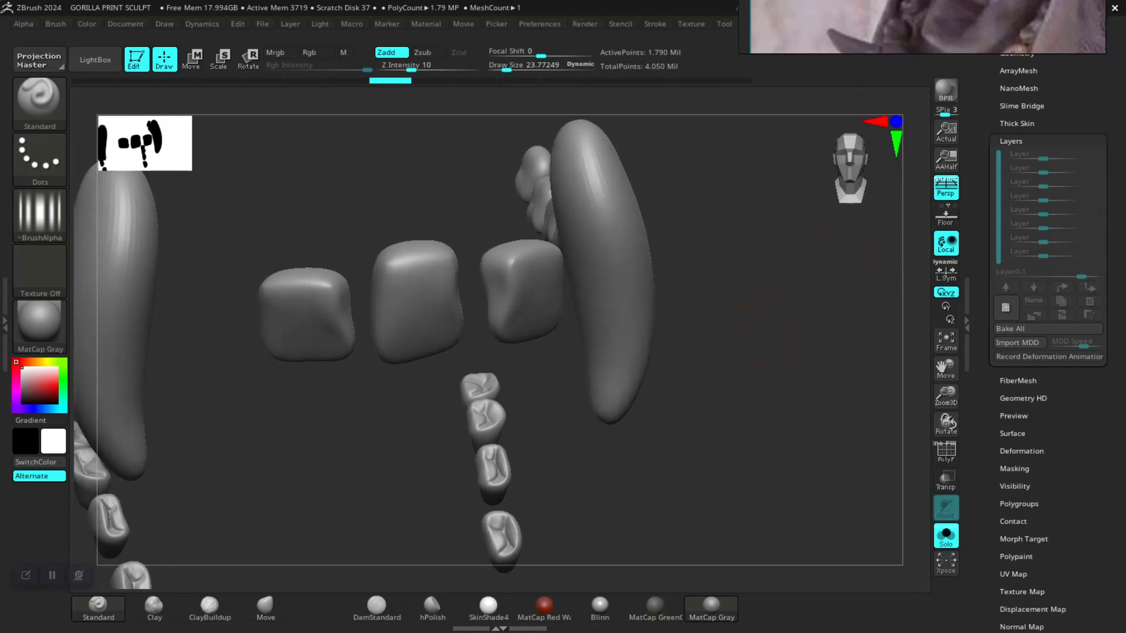
pyautogui.hotkey('ctrl', 'd')
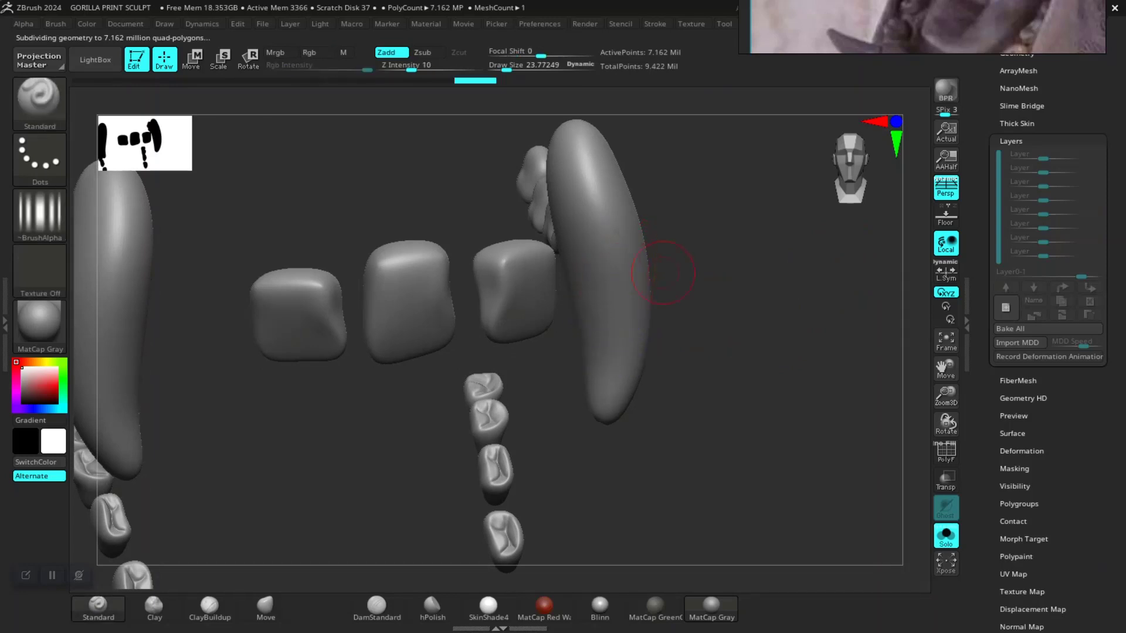
# - Orbit to the large tooth and isolate it so only it shows
pyautogui.moveTo(669, 270); pyautogui.dragTo(925, 302)
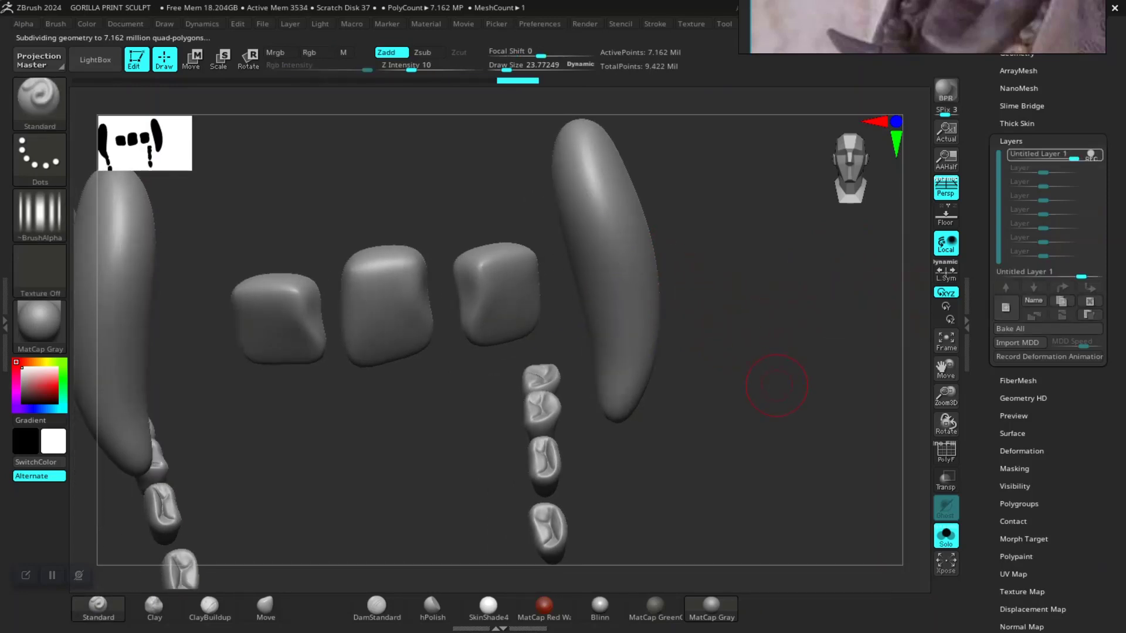
pyautogui.moveTo(772, 384); pyautogui.dragTo(615, 256)
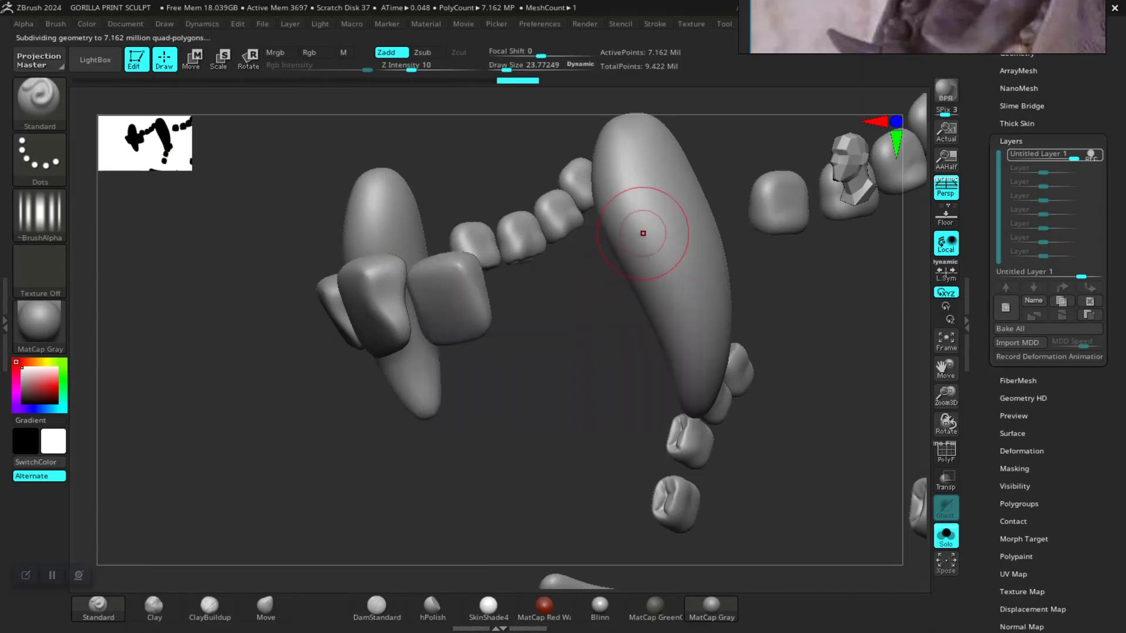
pyautogui.keyDown('ctrl'); pyautogui.keyDown('shift'); pyautogui.click(652, 234); pyautogui.keyUp('shift'); pyautogui.keyUp('ctrl')
# - Enlarge the brush to about 41 and carve vertical grooves into the large tooth's top, smoothing the lower part
pyautogui.press('space')
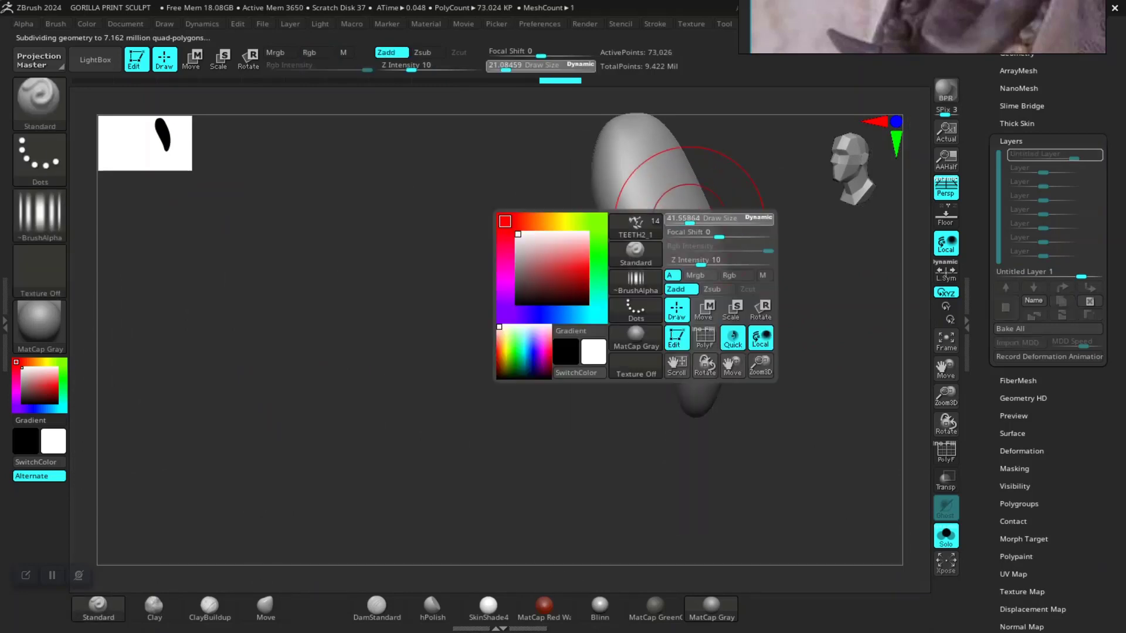
pyautogui.moveTo(763, 352)
pyautogui.mouseDown()
pyautogui.moveTo(666, 239)
pyautogui.moveTo(515, 237)
pyautogui.mouseUp()
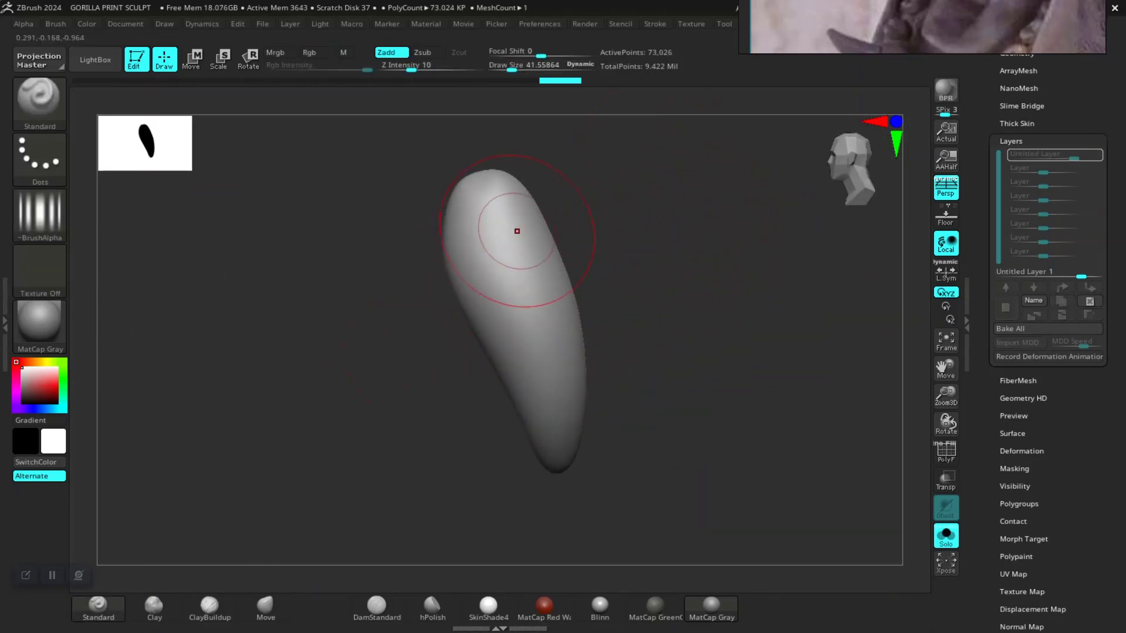
pyautogui.keyDown('alt'); pyautogui.moveTo(498, 193); pyautogui.dragTo(495, 273); pyautogui.keyUp('alt')
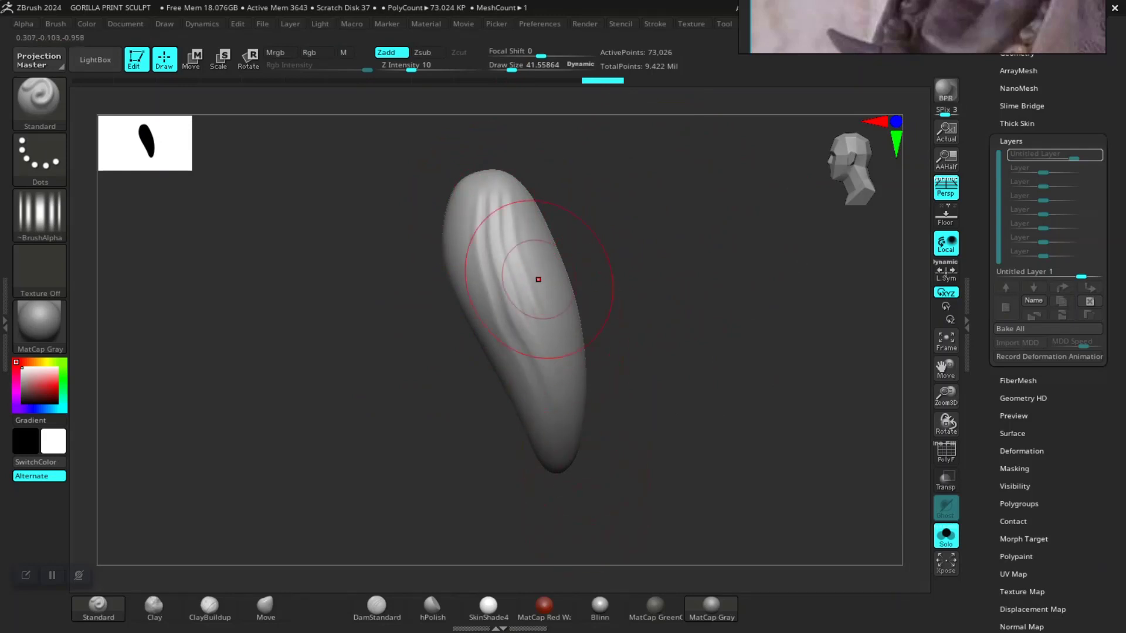
pyautogui.moveTo(573, 251)
pyautogui.keyDown('shift'); pyautogui.mouseDown()
pyautogui.moveTo(497, 201)
pyautogui.moveTo(548, 414)
pyautogui.mouseUp(); pyautogui.keyUp('shift')
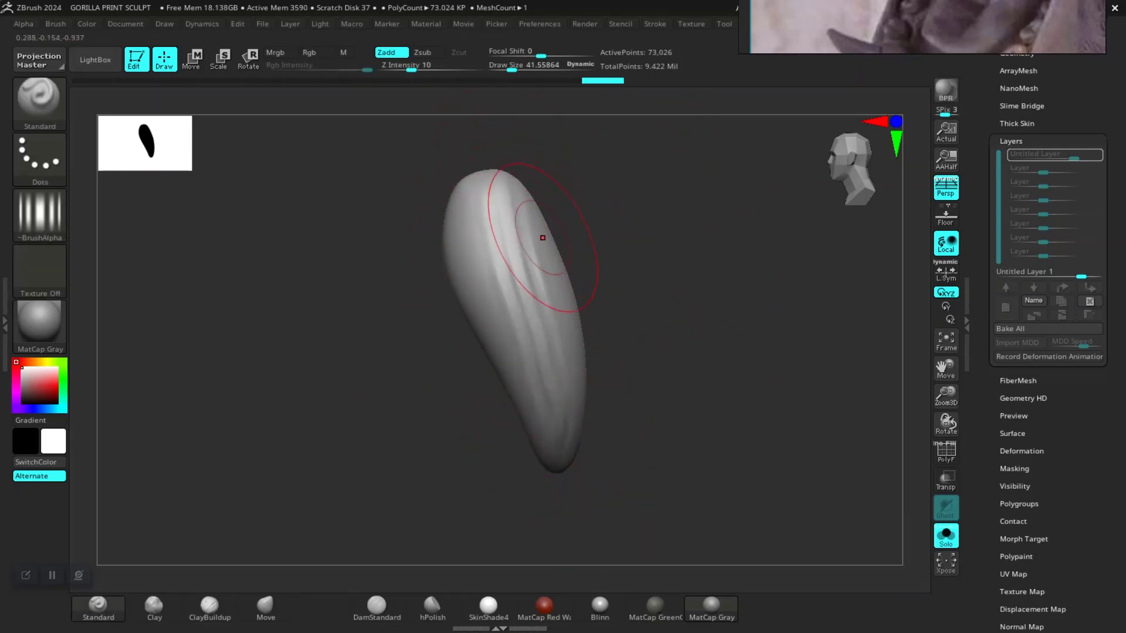
pyautogui.keyDown('alt'); pyautogui.moveTo(502, 181); pyautogui.dragTo(507, 328); pyautogui.keyUp('alt')
# - Step forward through the sculpt history while orbiting to inspect the grooves
pyautogui.hotkey('ctrl', 'shift', 'z')
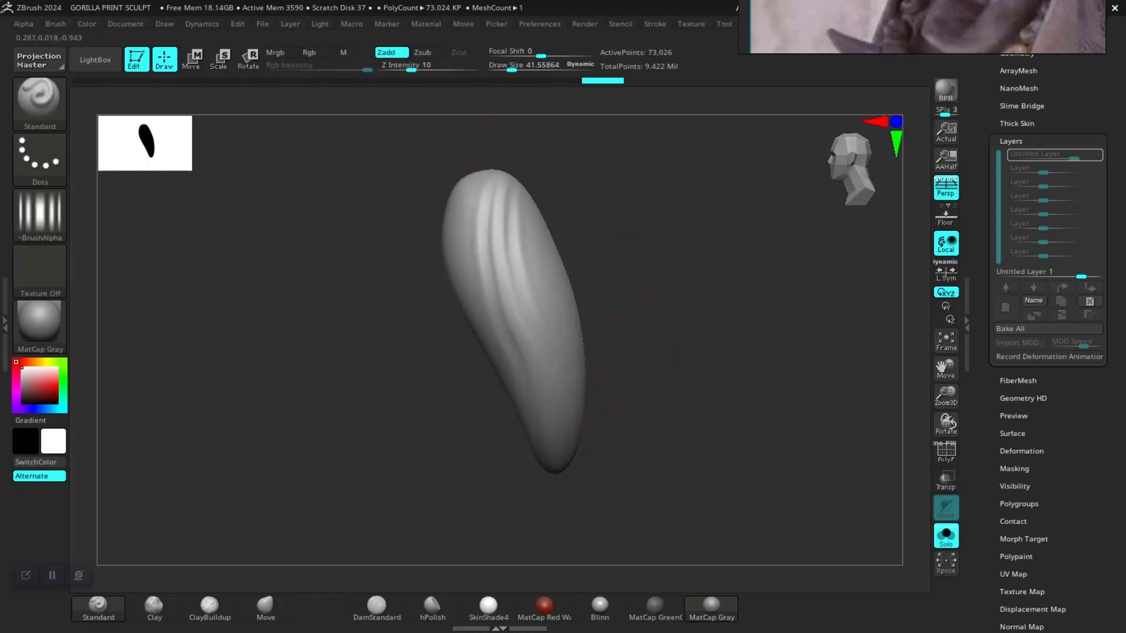
pyautogui.moveTo(478, 466); pyautogui.dragTo(579, 314)
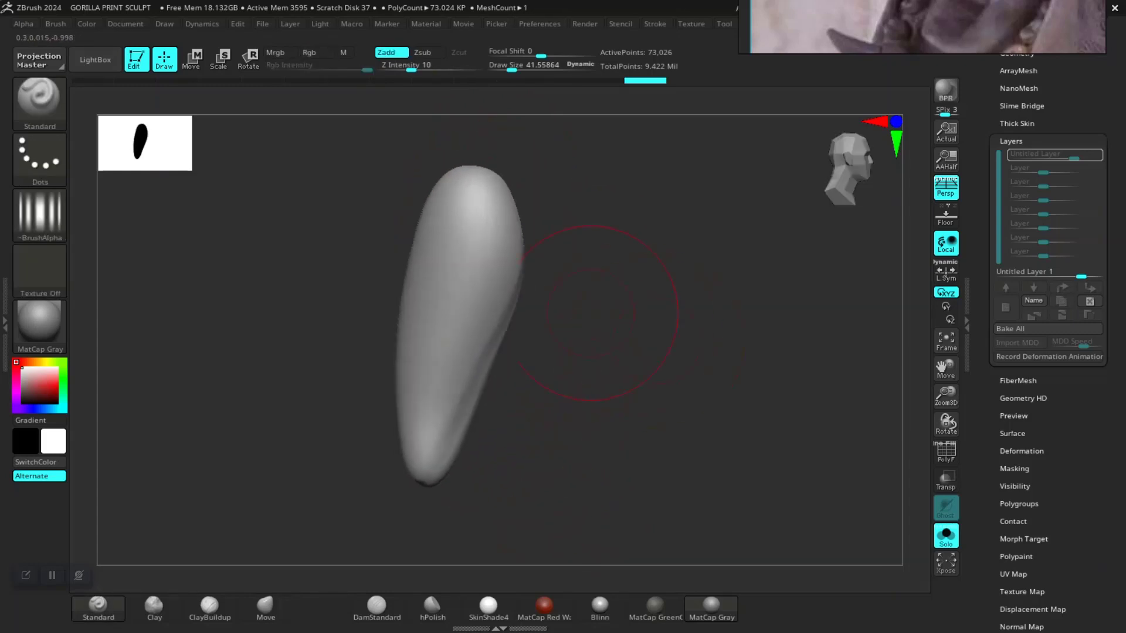
pyautogui.hotkey('ctrl', 'shift', 'z')
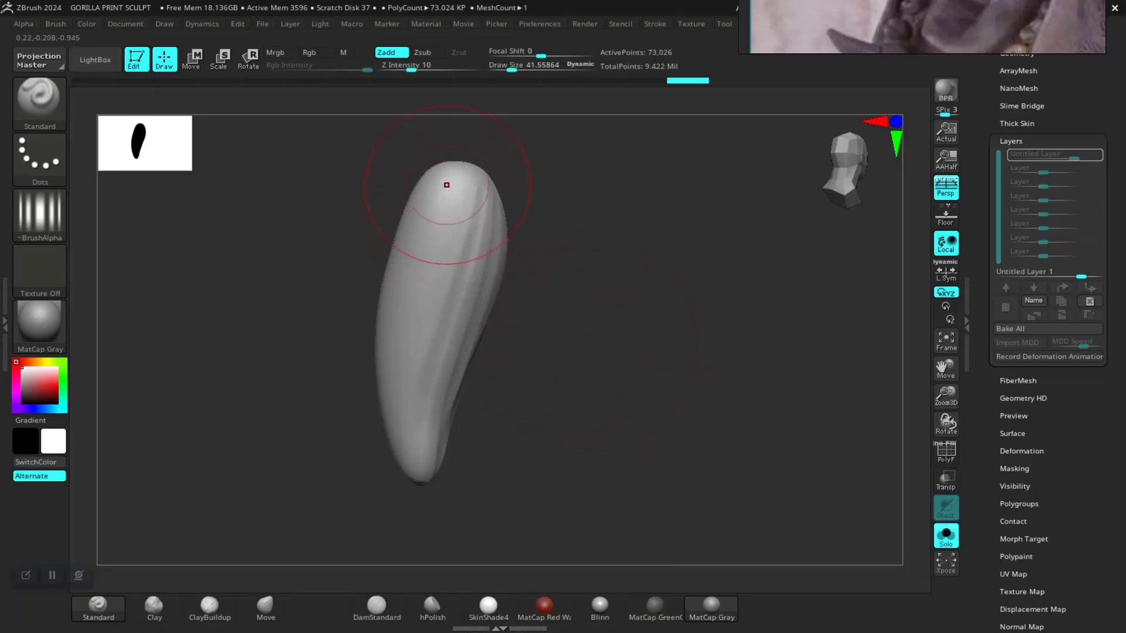
pyautogui.hotkey('ctrl', 'shift', 'z')
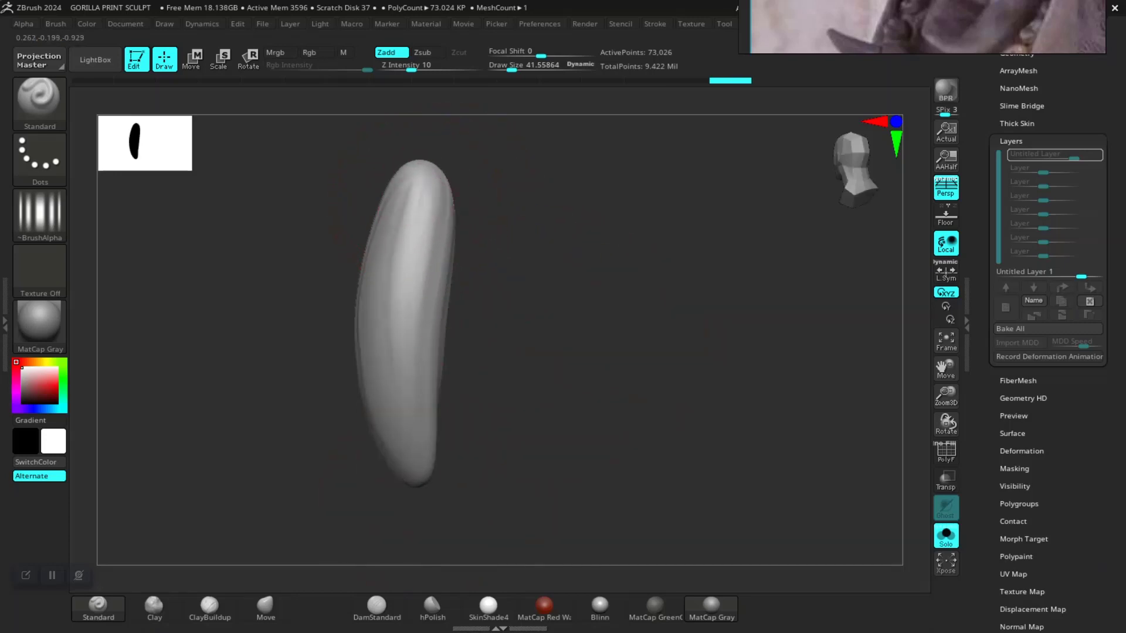
pyautogui.hotkey('ctrl', 'shift', 'z')
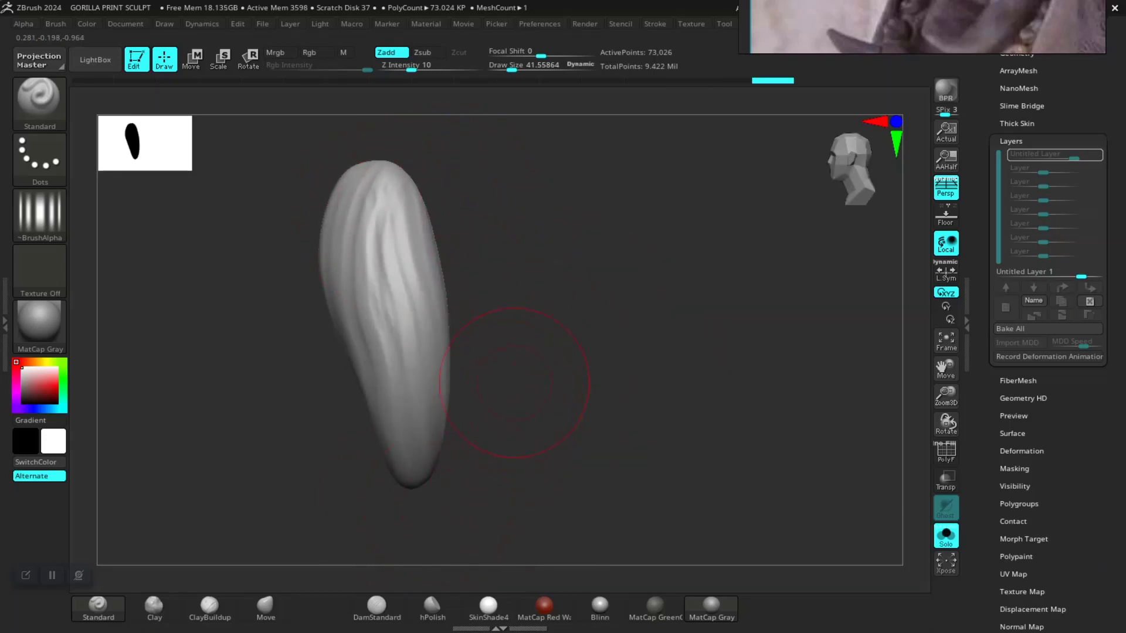
pyautogui.hotkey('ctrl', 'shift', 'z')
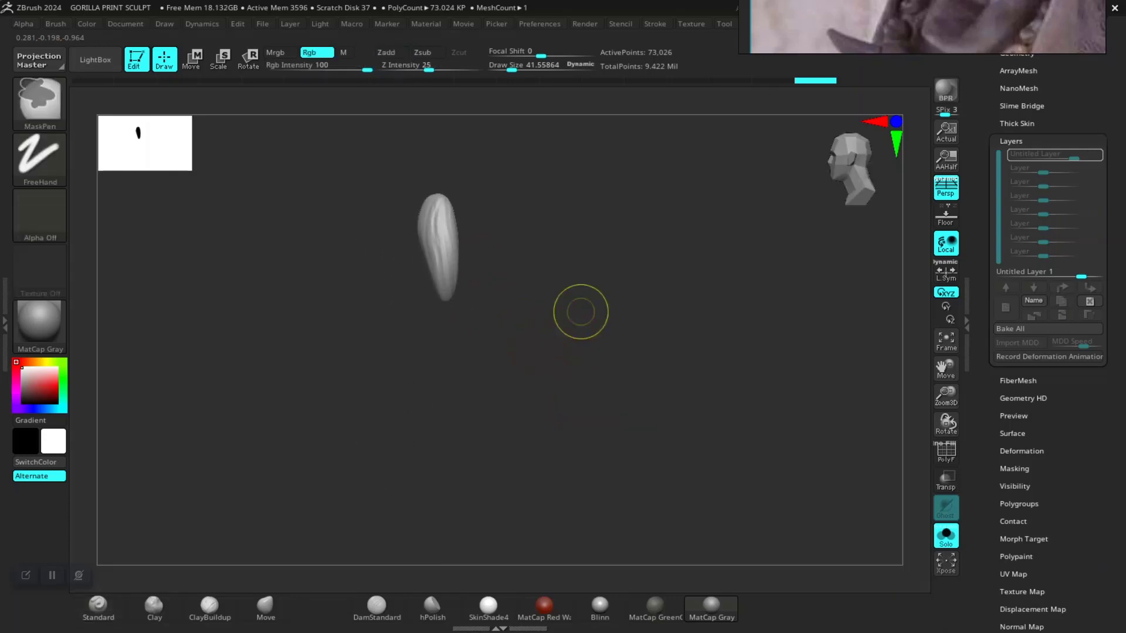
# - Reduce the brush to about 19 and step back and forth through the groove history
pyautogui.press('space')
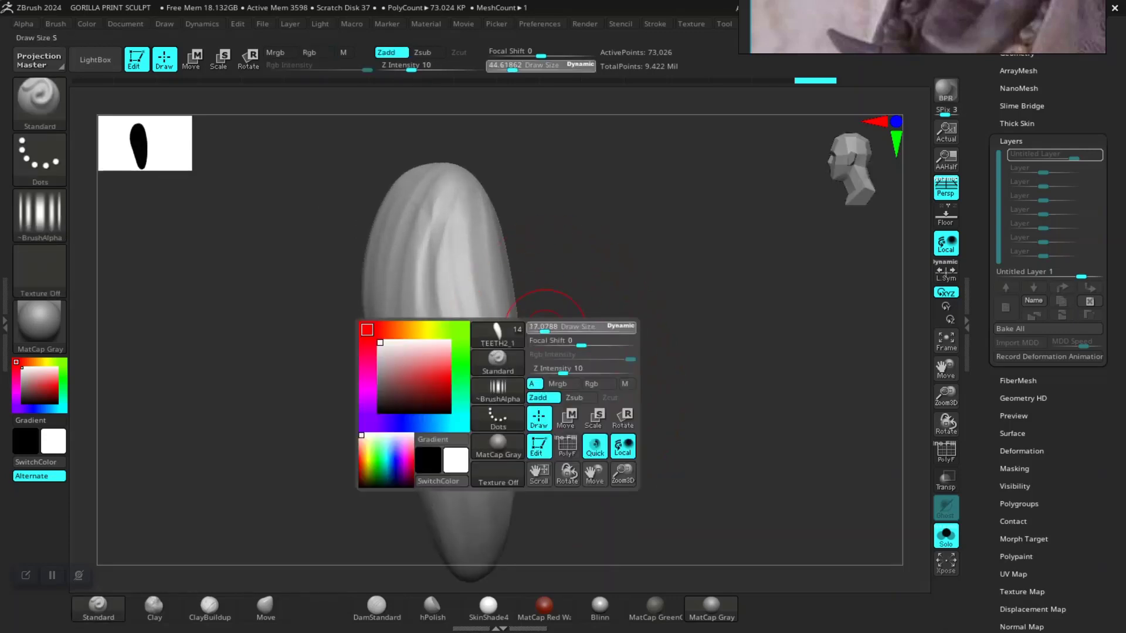
pyautogui.keyDown('alt'); pyautogui.moveTo(464, 246); pyautogui.dragTo(419, 123, button='right'); pyautogui.keyUp('alt')
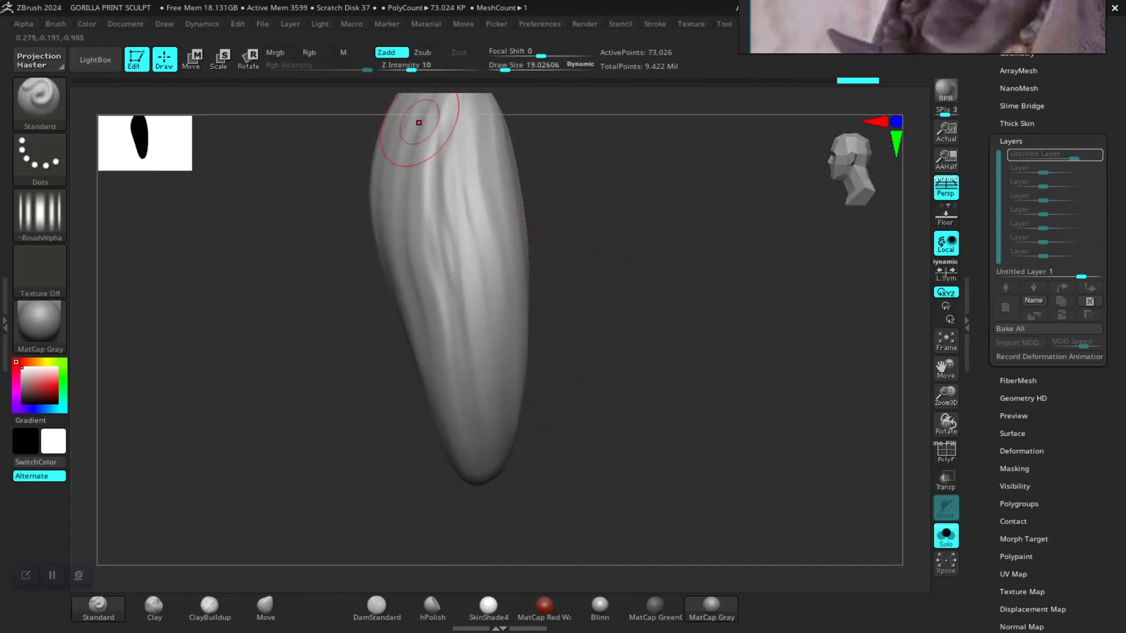
pyautogui.hotkey('ctrl', 'z')
pyautogui.hotkey('ctrl', 'z')
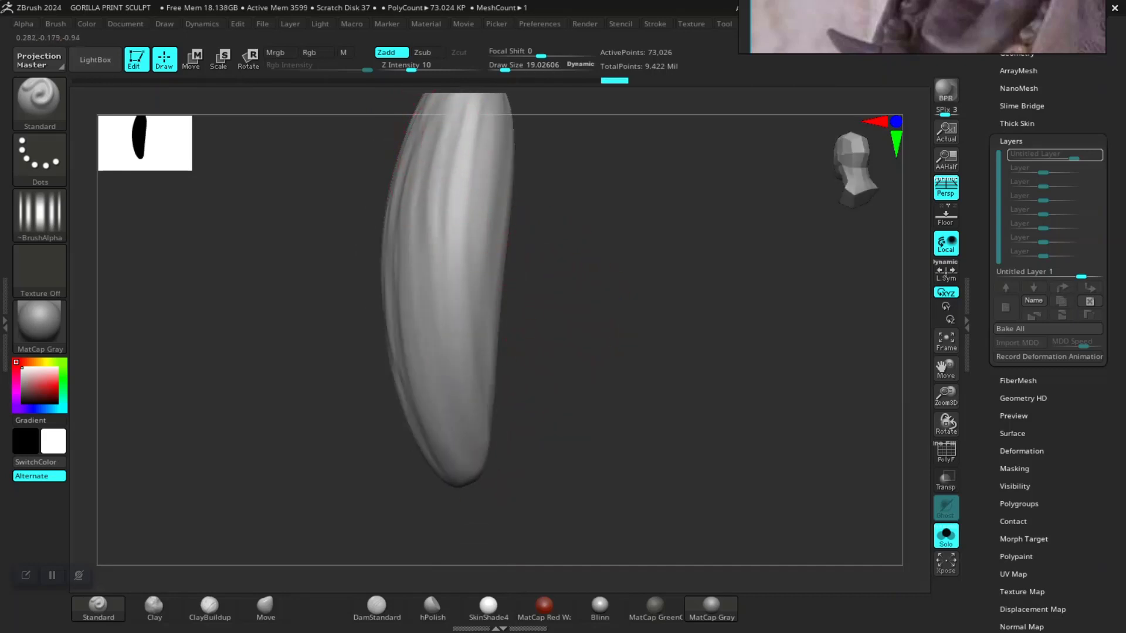
pyautogui.hotkey('ctrl', 'shift', 'z')
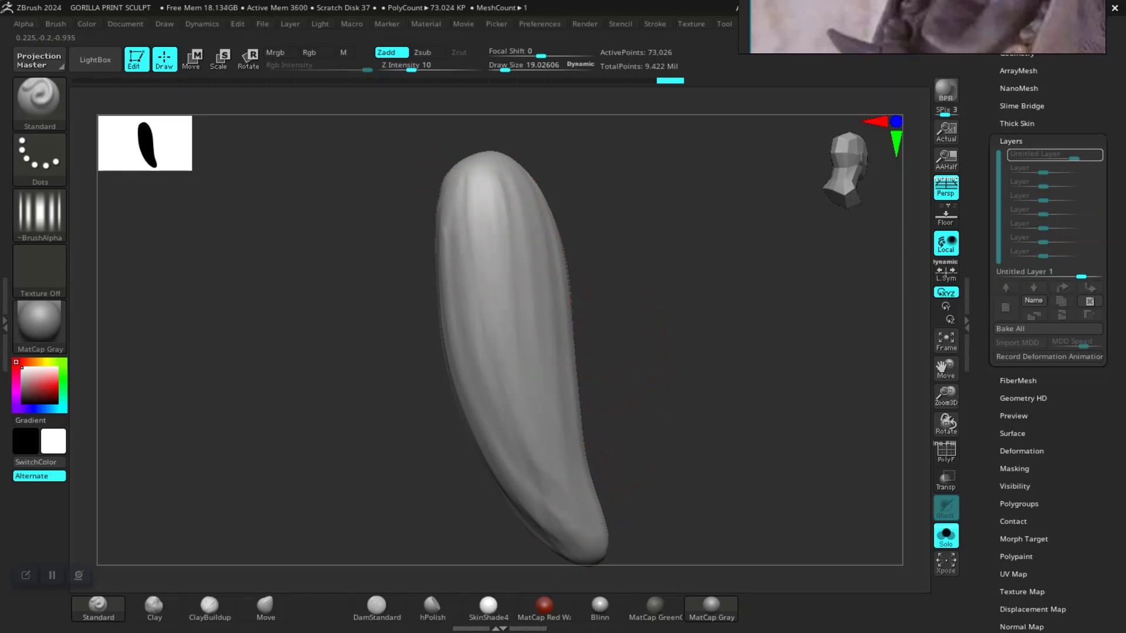
pyautogui.hotkey('ctrl', 'shift', 'z')
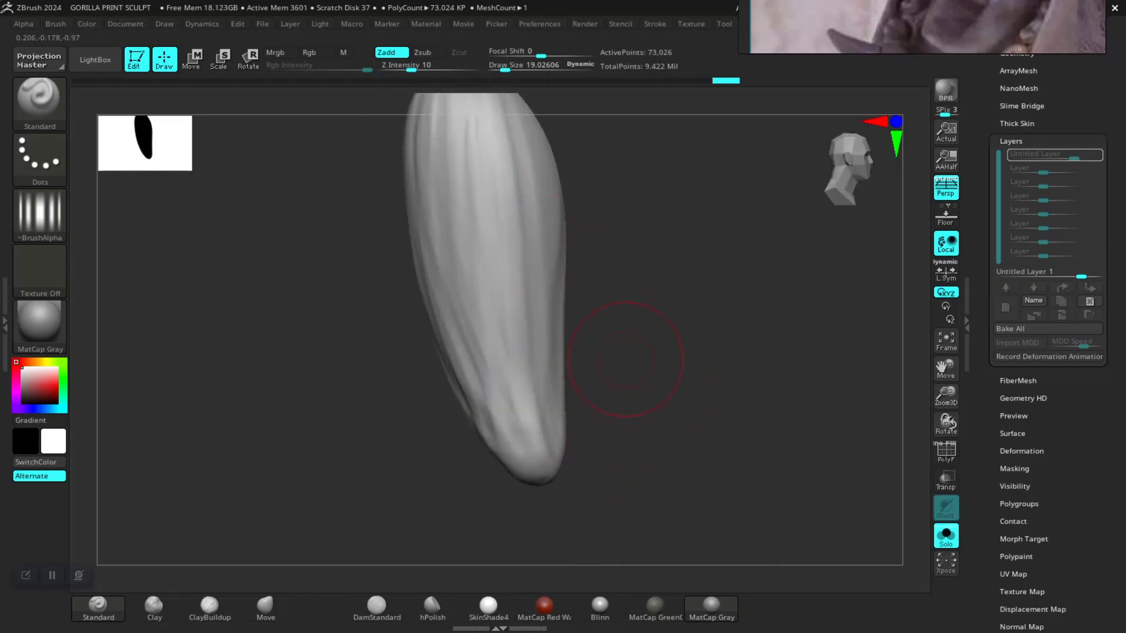
pyautogui.hotkey('ctrl', 'shift', 'z')
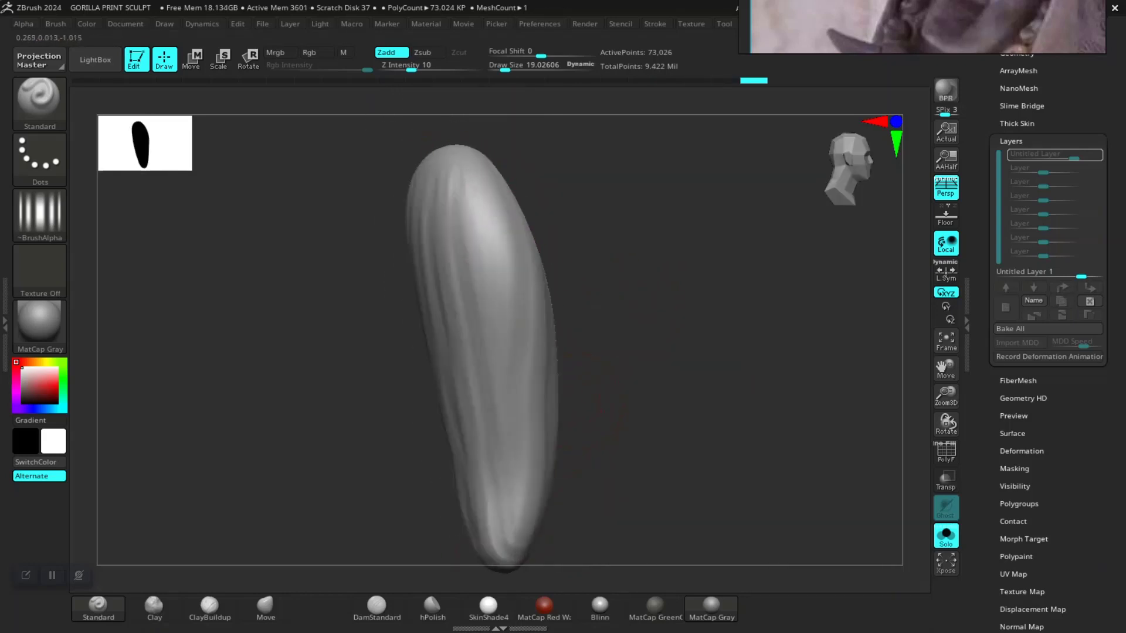
pyautogui.hotkey('ctrl', 'shift', 'z')
# - Shift-smooth the fang, finish stepping through the history, and unhide all the teeth
pyautogui.press('shift')
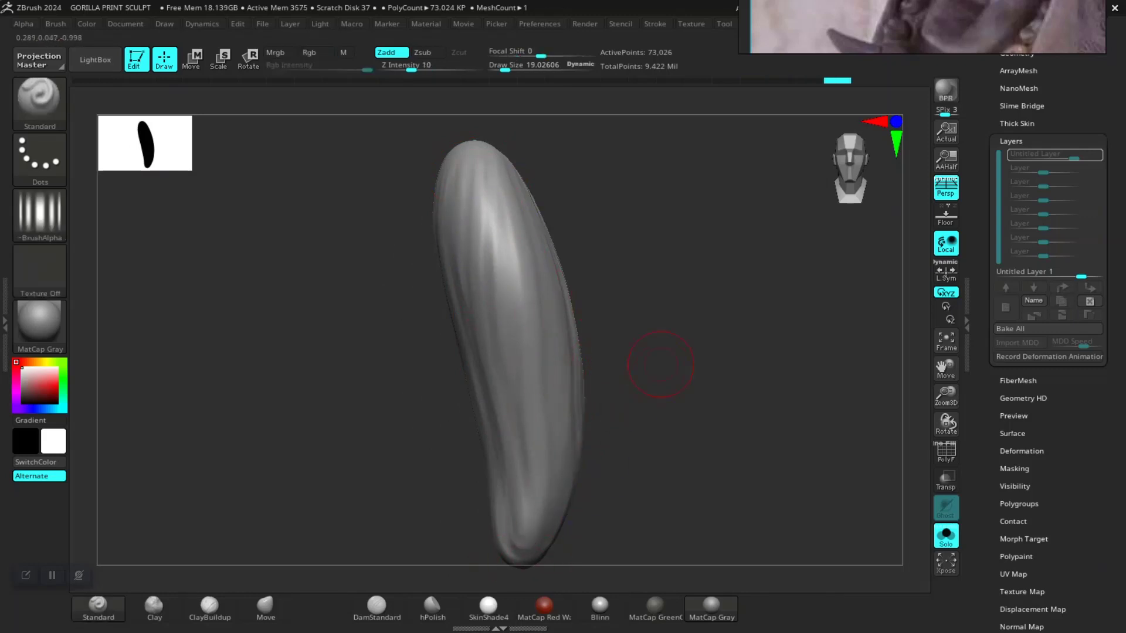
pyautogui.hotkey('ctrl', 'shift', 'z')
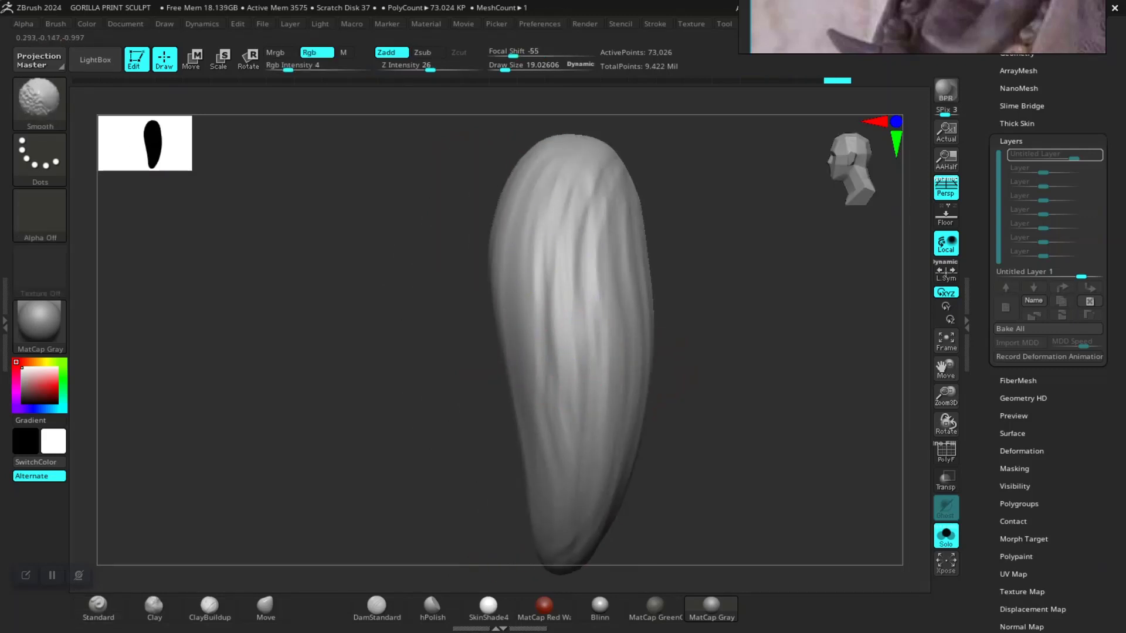
pyautogui.hotkey('ctrl', 'shift', 'z')
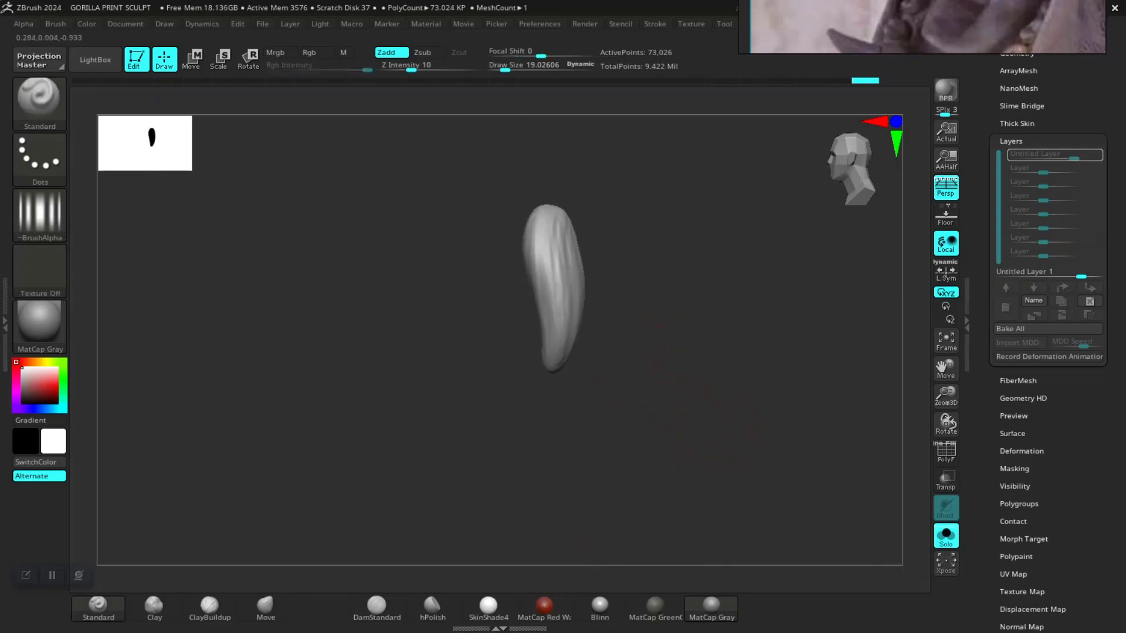
pyautogui.hotkey('ctrl', 'shift', 'z')
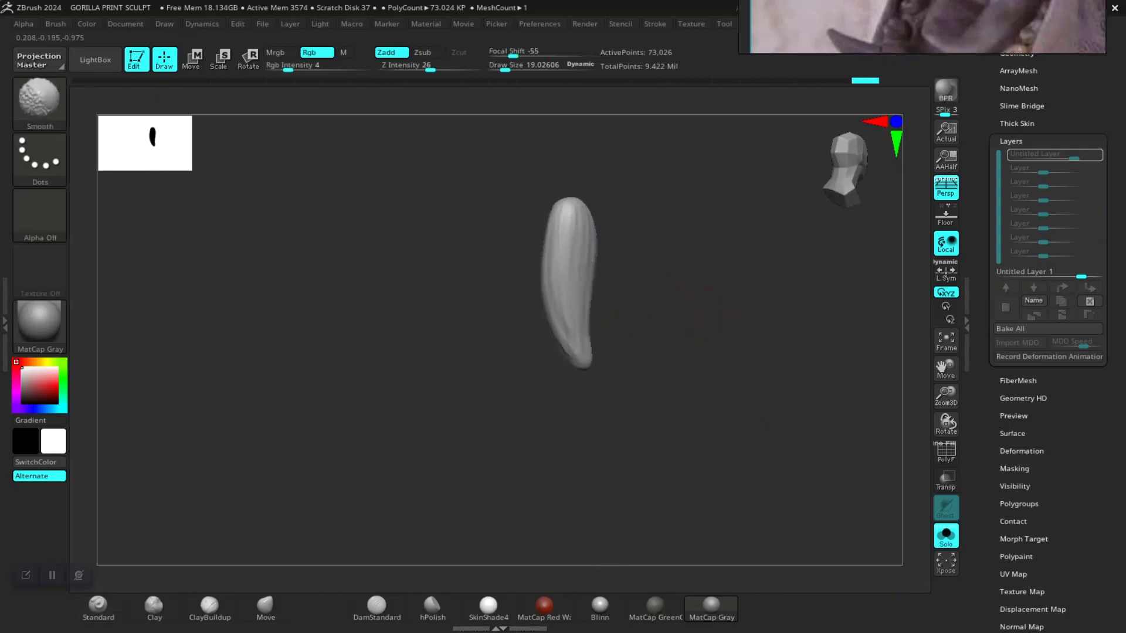
pyautogui.hotkey('ctrl', 'shift', 'z')
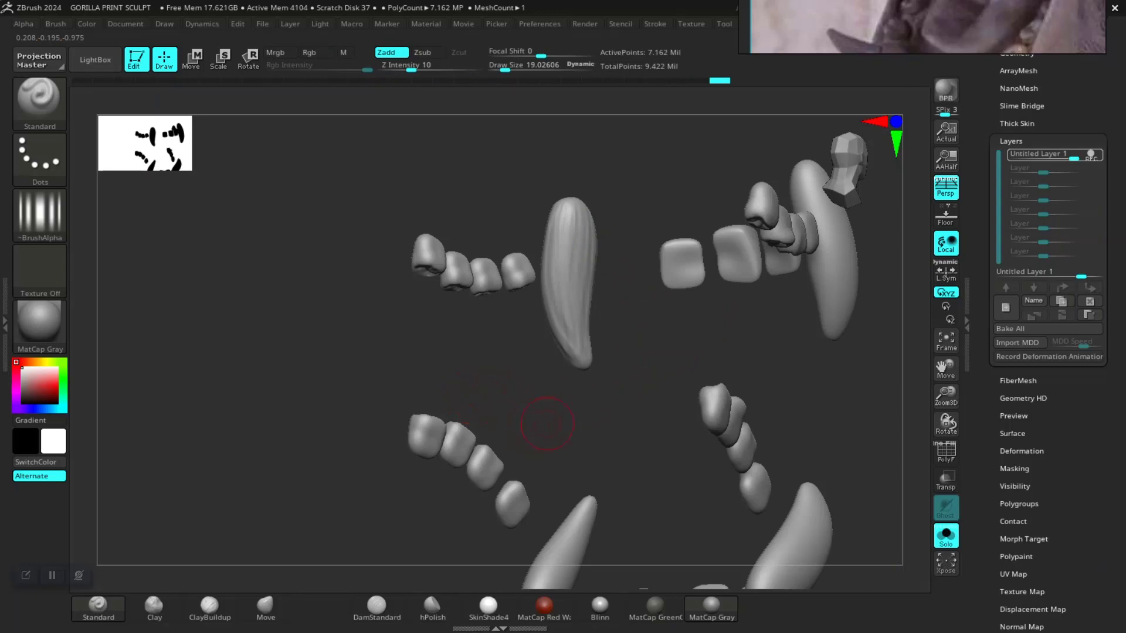
# - Step through the sculpt history back to the isolated large tooth and slightly shrink the brush
pyautogui.hotkey('ctrl', 'shift', 'z')
pyautogui.hotkey('ctrl', 'shift', 'z')
pyautogui.hotkey('ctrl', 'shift', 'z')
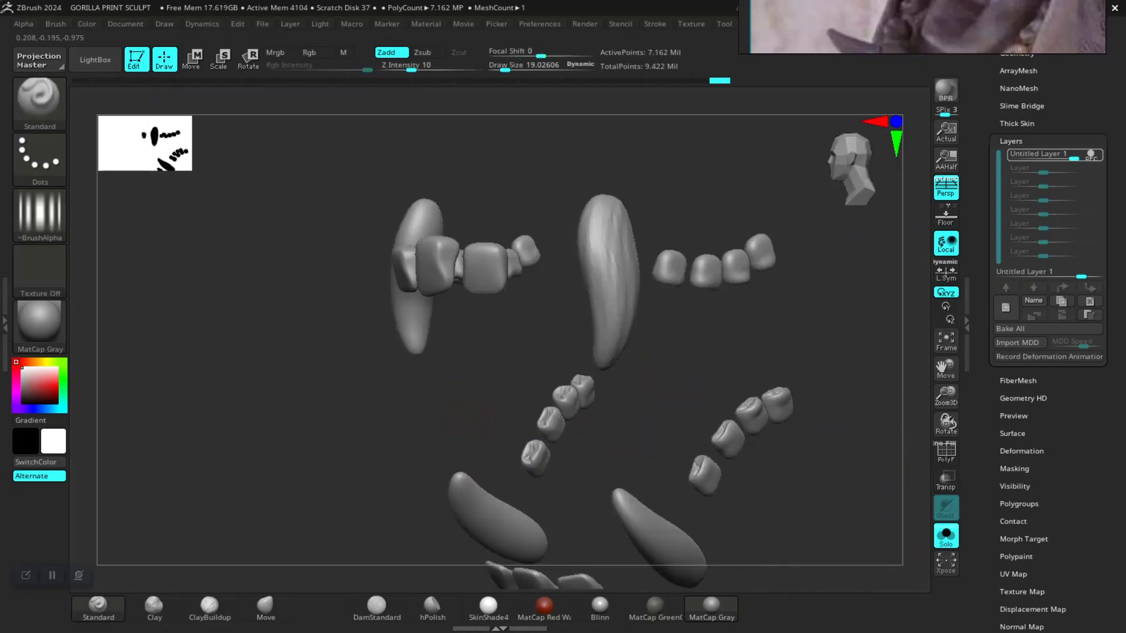
pyautogui.hotkey('ctrl', 'shift', 'z')
pyautogui.hotkey('ctrl', 'shift', 'z')
pyautogui.hotkey('ctrl', 'shift', 'z')
pyautogui.hotkey('ctrl', 'shift', 'z')
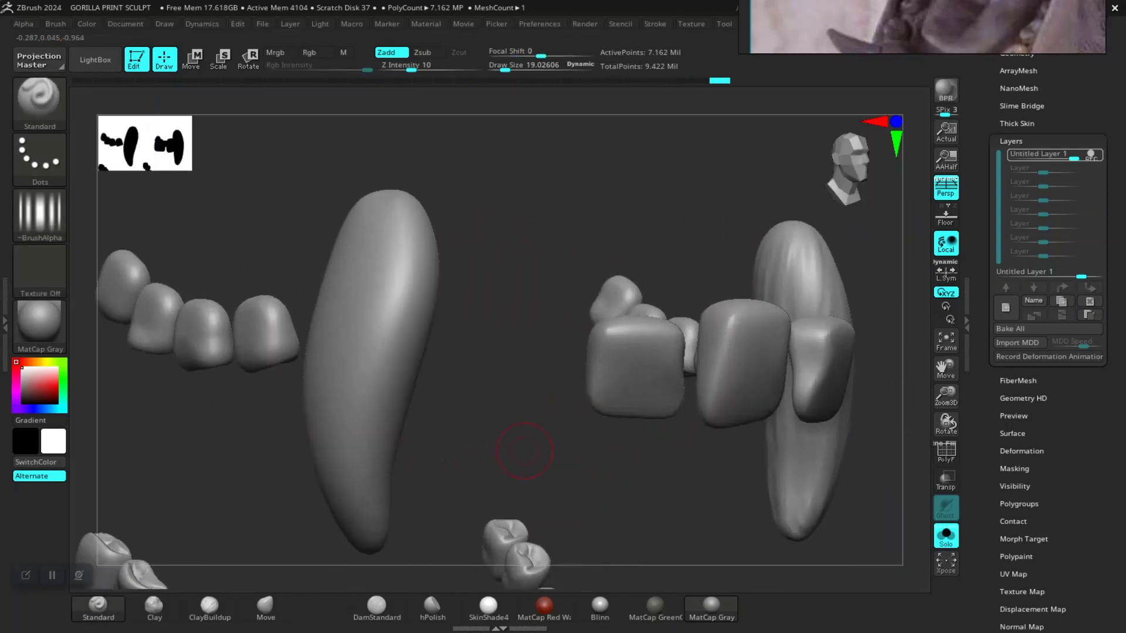
pyautogui.hotkey('ctrl', 'shift', 'z')
pyautogui.hotkey('ctrl', 'shift', 'z')
pyautogui.hotkey('ctrl', 'shift', 'z')
pyautogui.press('space')
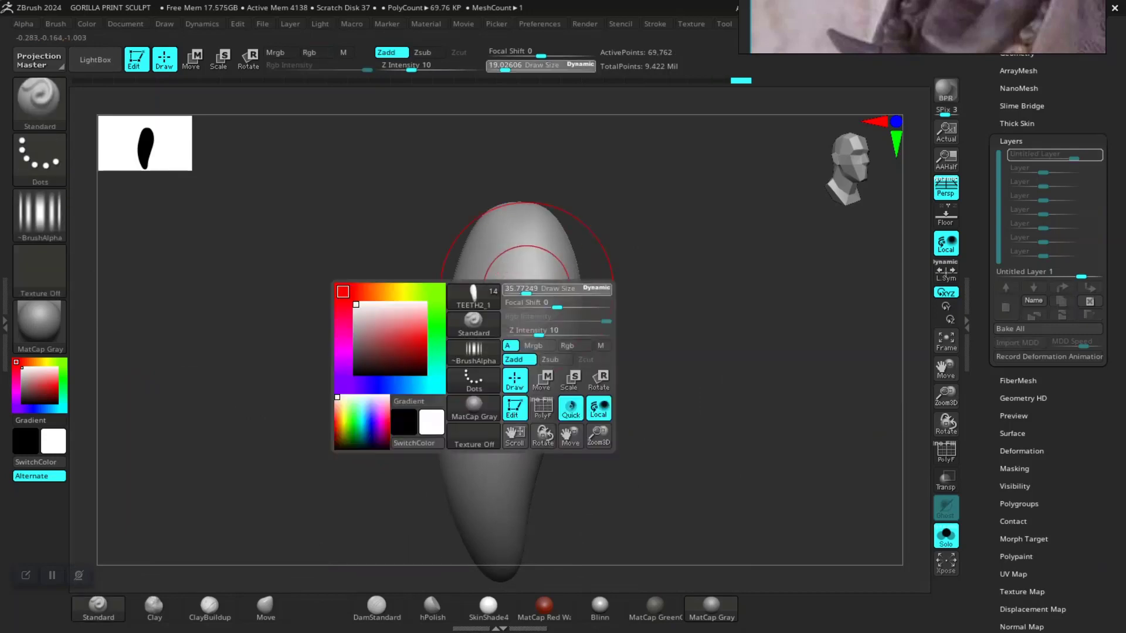
pyautogui.moveTo(526, 288); pyautogui.dragTo(526, 241)
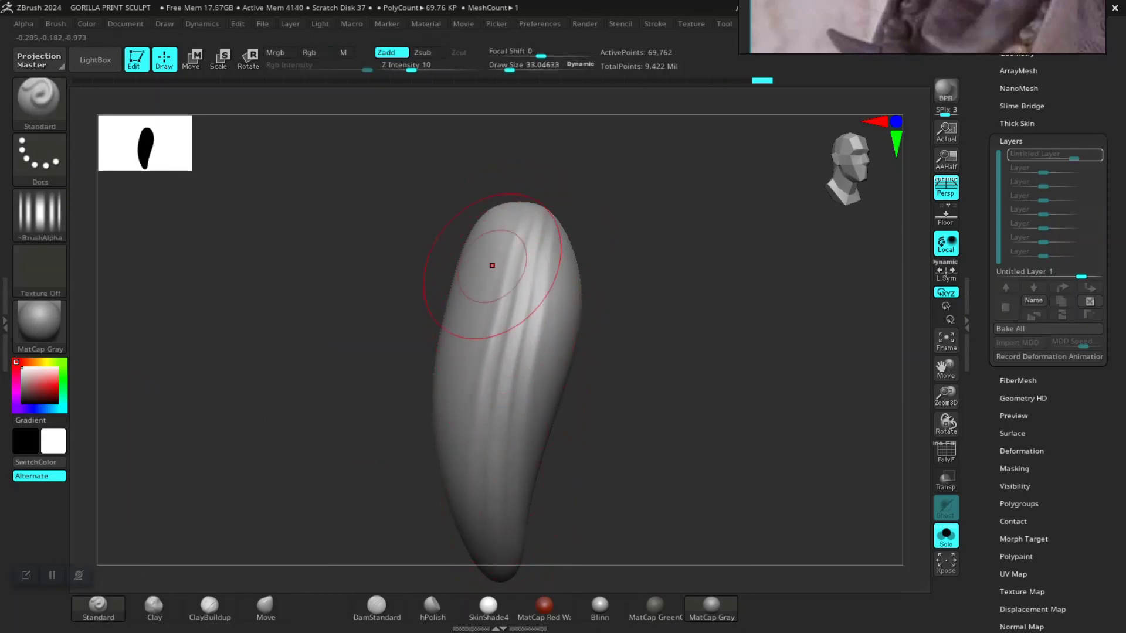
# - Orbit the tusk upright to inspect it, switching to Shift-smoothing
pyautogui.moveTo(607, 473)
pyautogui.mouseDown()
pyautogui.moveTo(492, 314)
pyautogui.moveTo(400, 274)
pyautogui.moveTo(415, 209)
pyautogui.moveTo(369, 214)
pyautogui.mouseUp()
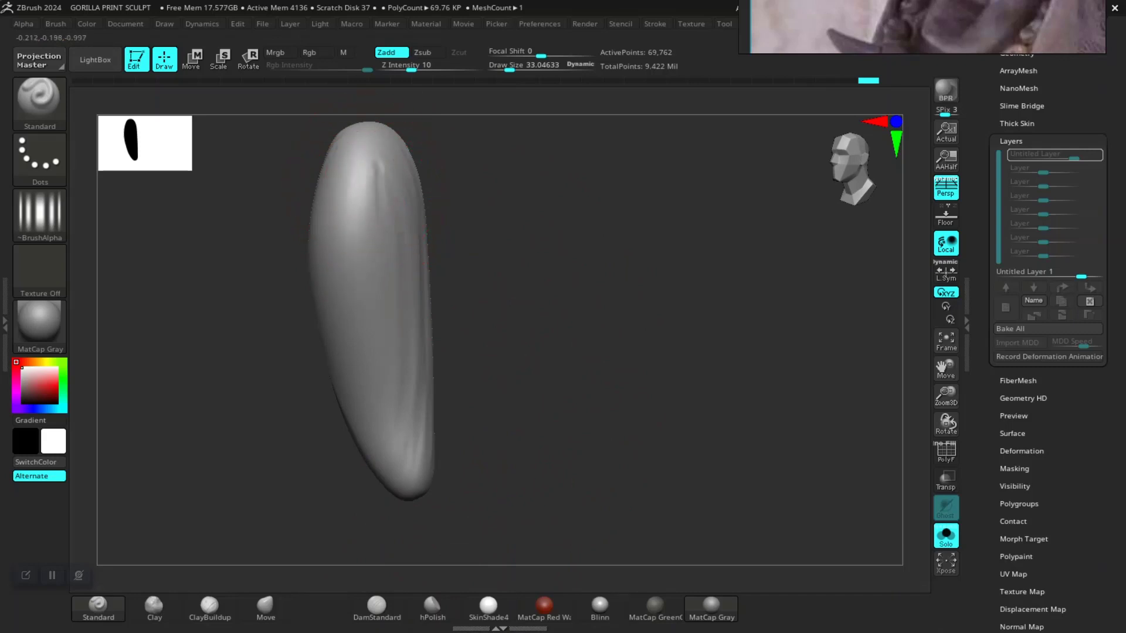
pyautogui.moveTo(471, 387); pyautogui.dragTo(367, 263)
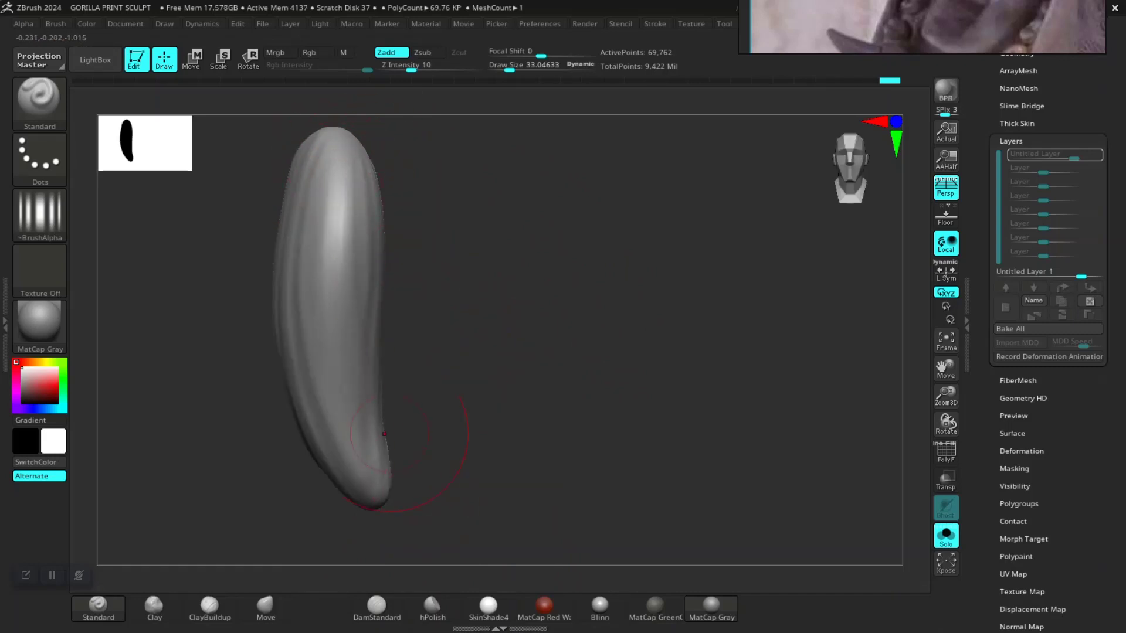
pyautogui.moveTo(434, 486)
pyautogui.mouseDown()
pyautogui.moveTo(405, 435)
pyautogui.moveTo(415, 272)
pyautogui.mouseUp()
pyautogui.moveTo(452, 465)
pyautogui.mouseDown()
pyautogui.moveTo(495, 322)
pyautogui.moveTo(593, 275)
pyautogui.moveTo(450, 298)
pyautogui.moveTo(498, 352)
pyautogui.mouseUp()
pyautogui.moveTo(477, 289); pyautogui.dragTo(448, 201)
pyautogui.press('shift')
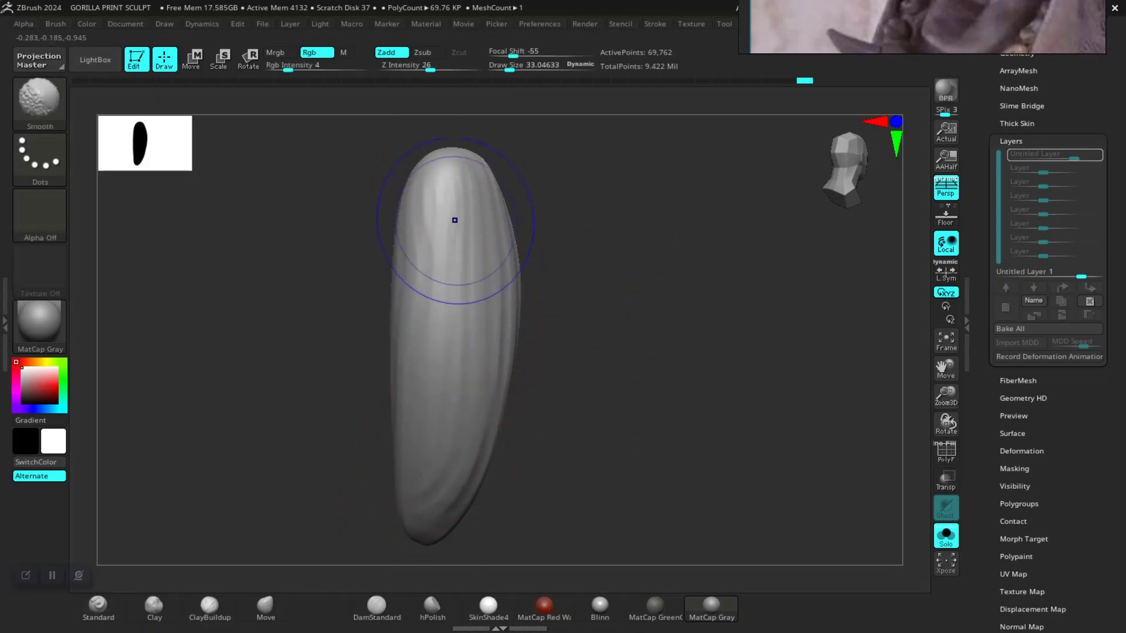
pyautogui.moveTo(621, 328)
pyautogui.mouseDown()
pyautogui.moveTo(593, 316)
pyautogui.moveTo(581, 293)
pyautogui.mouseUp()
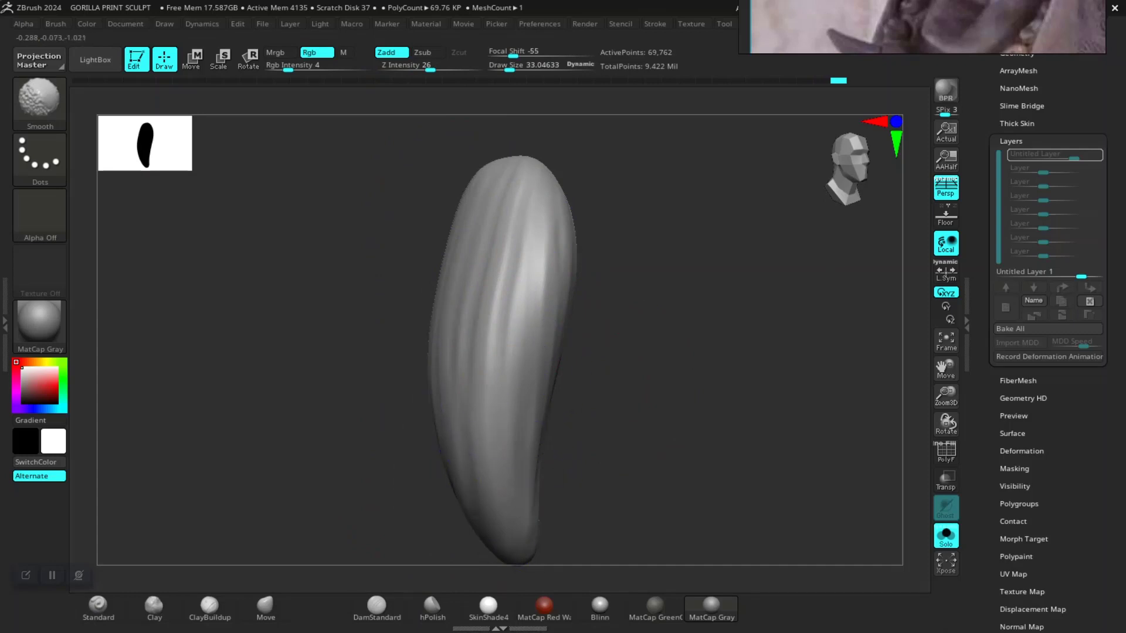
pyautogui.moveTo(678, 477); pyautogui.dragTo(587, 265)
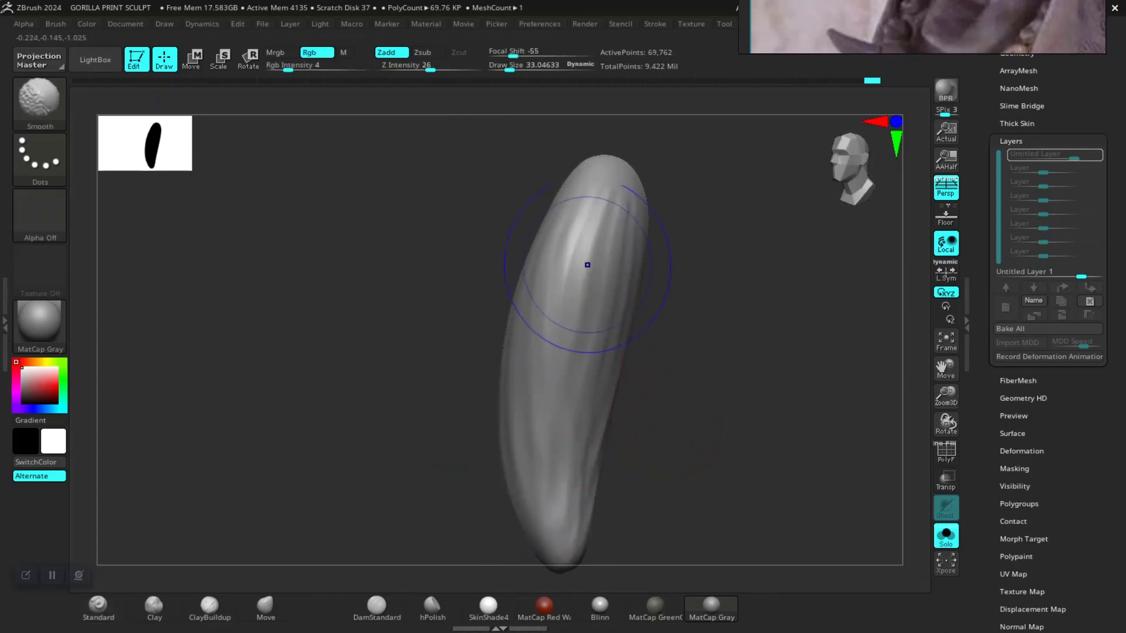
pyautogui.moveTo(674, 457)
pyautogui.mouseDown()
pyautogui.moveTo(628, 432)
pyautogui.moveTo(718, 364)
pyautogui.mouseUp()
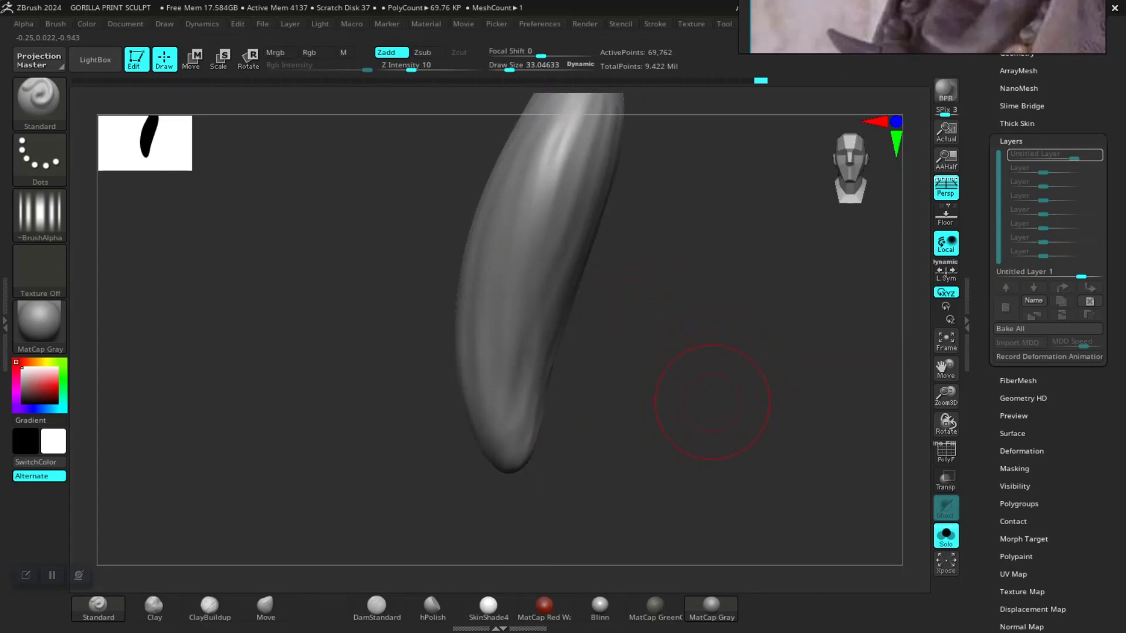
# - Switch to the Inflate brush at size about 81 and smooth the tusk's tip
pyautogui.press('space')
pyautogui.moveTo(648, 361); pyautogui.dragTo(669, 361)
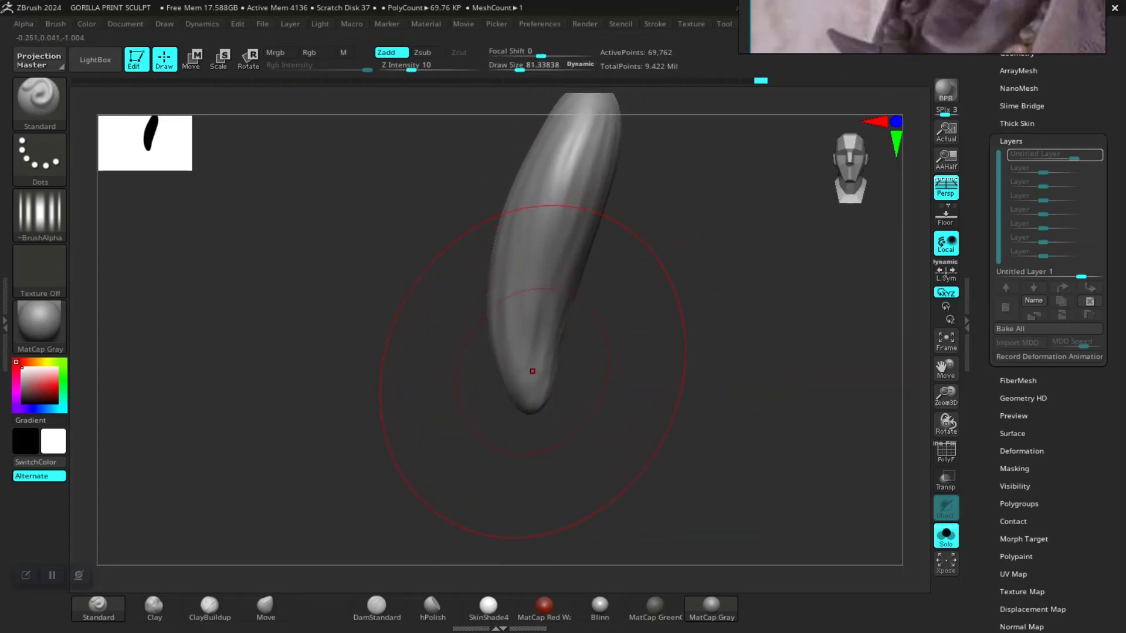
pyautogui.press('b')
pyautogui.press('i')
pyautogui.press('n')
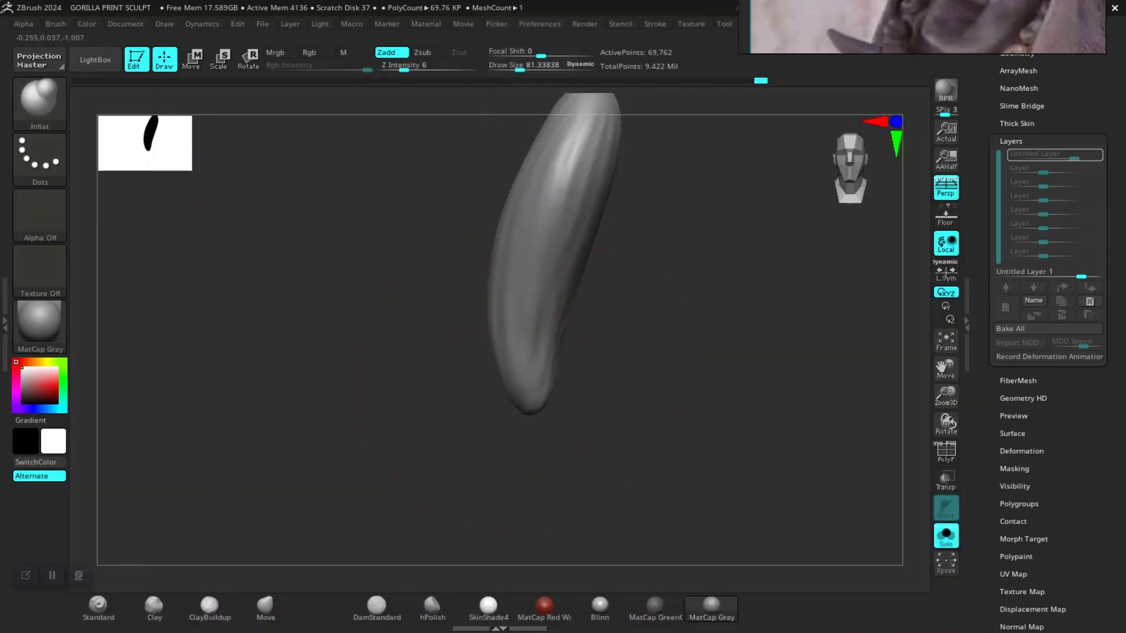
pyautogui.keyDown('shift'); pyautogui.moveTo(534, 386); pyautogui.dragTo(533, 380); pyautogui.keyUp('shift')
pyautogui.moveTo(651, 402); pyautogui.dragTo(682, 401)
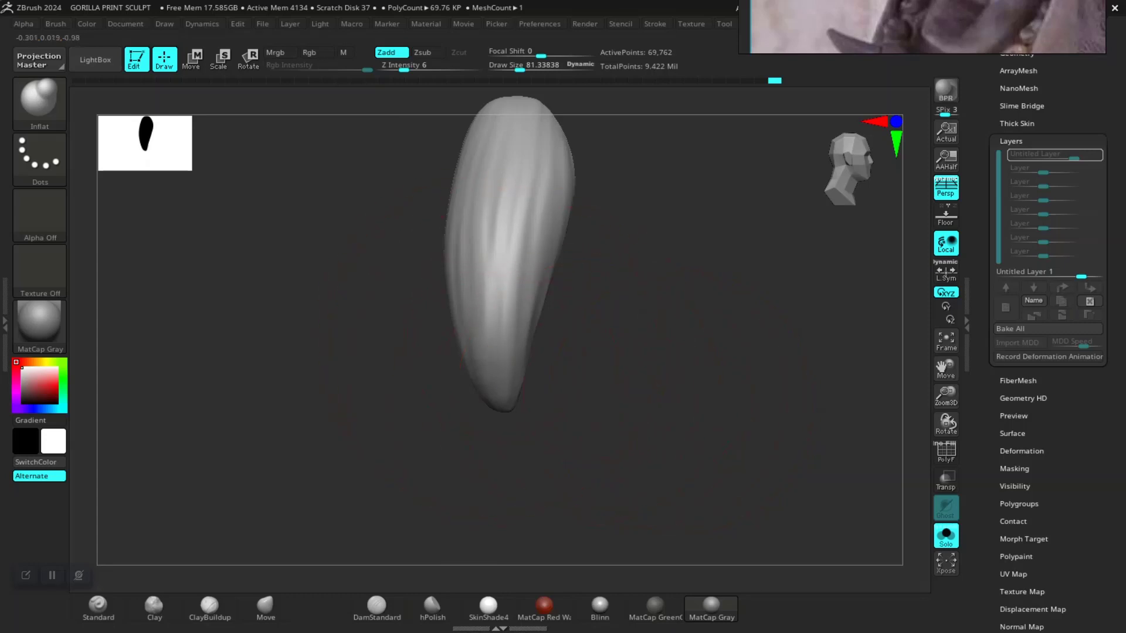
pyautogui.moveTo(512, 410)
pyautogui.mouseDown()
pyautogui.moveTo(679, 322)
pyautogui.moveTo(715, 437)
pyautogui.moveTo(616, 377)
pyautogui.moveTo(558, 407)
pyautogui.mouseUp()
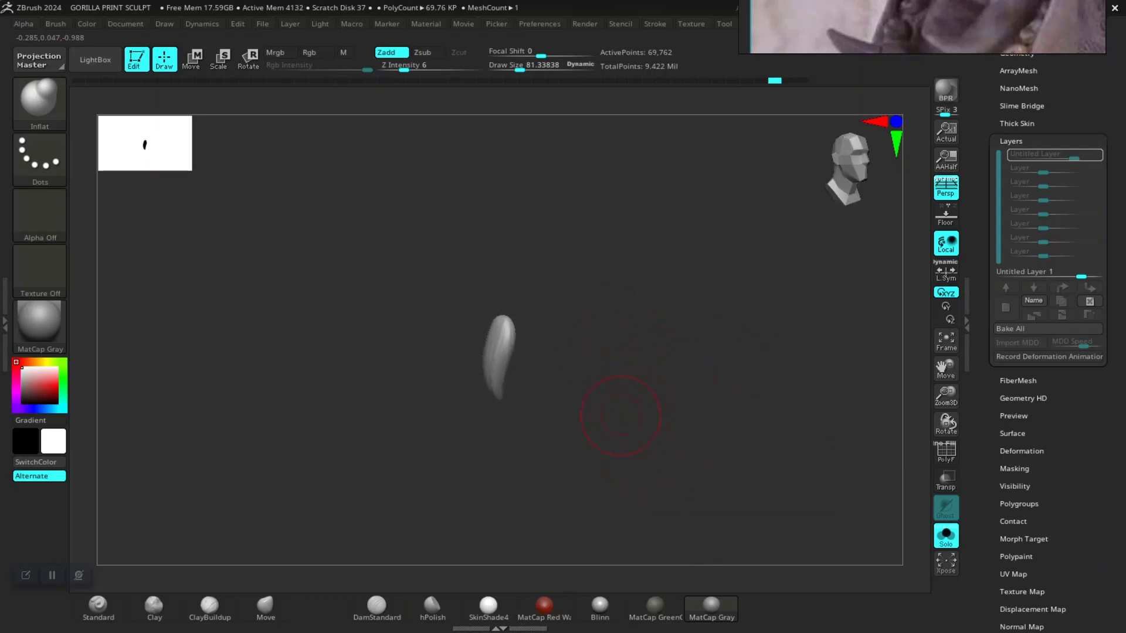
# - Isolate another tusk with Solo and use the Standard brush at size about 69
pyautogui.keyDown('ctrl'); pyautogui.keyDown('shift'); pyautogui.click(373, 397); pyautogui.keyUp('shift'); pyautogui.keyUp('ctrl')
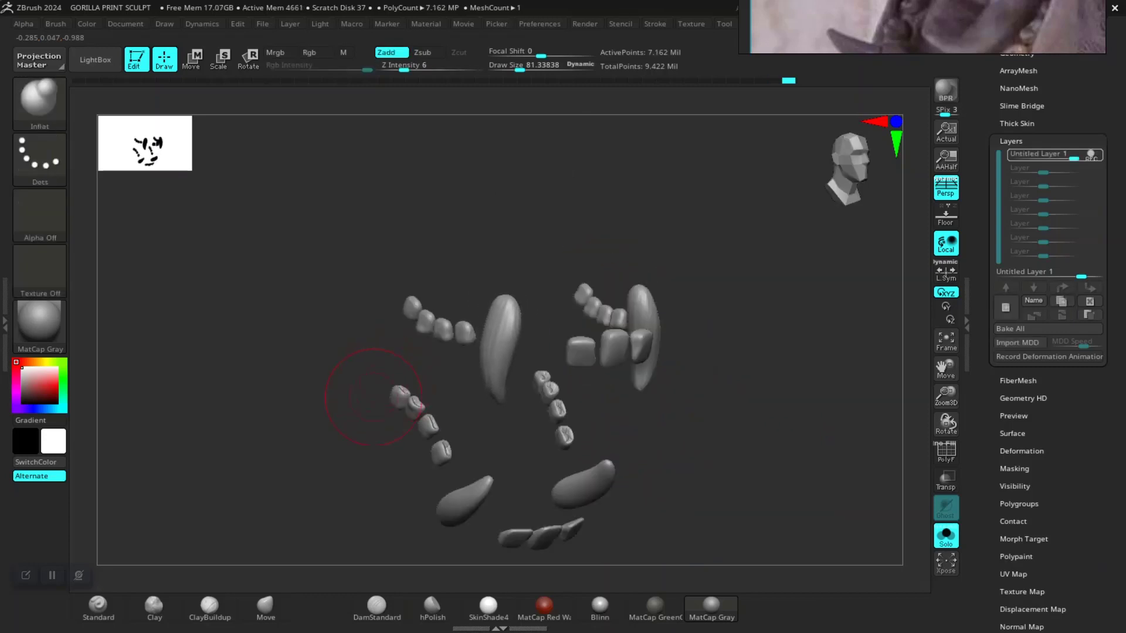
pyautogui.moveTo(338, 450)
pyautogui.mouseDown()
pyautogui.moveTo(339, 301)
pyautogui.moveTo(503, 414)
pyautogui.mouseUp()
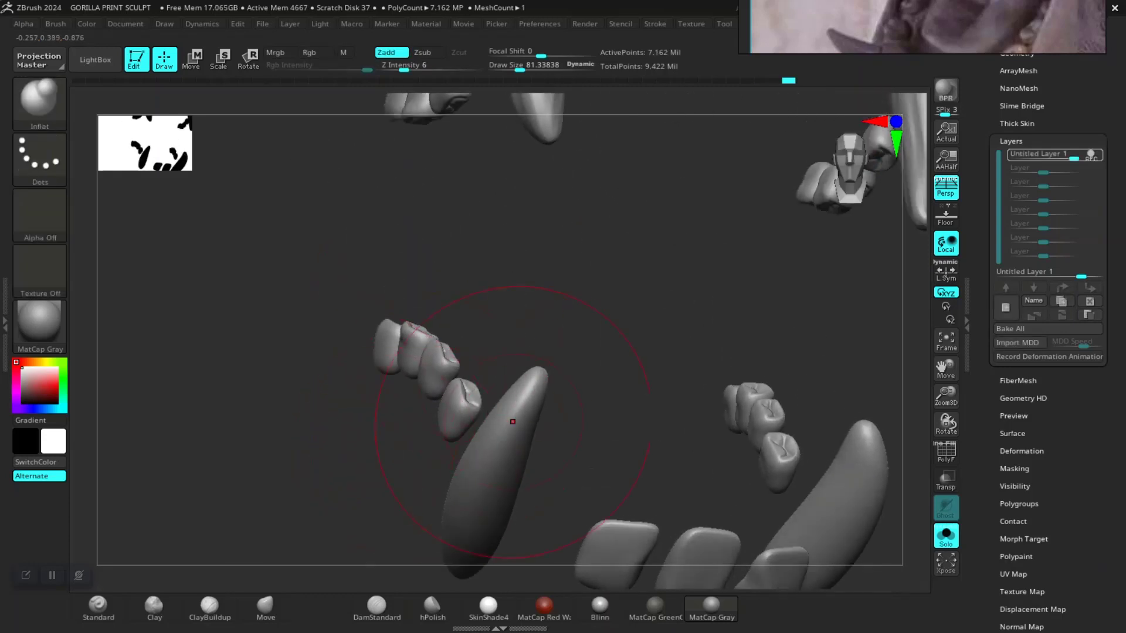
pyautogui.keyDown('ctrl'); pyautogui.keyDown('shift'); pyautogui.click(505, 448); pyautogui.keyUp('shift'); pyautogui.keyUp('ctrl')
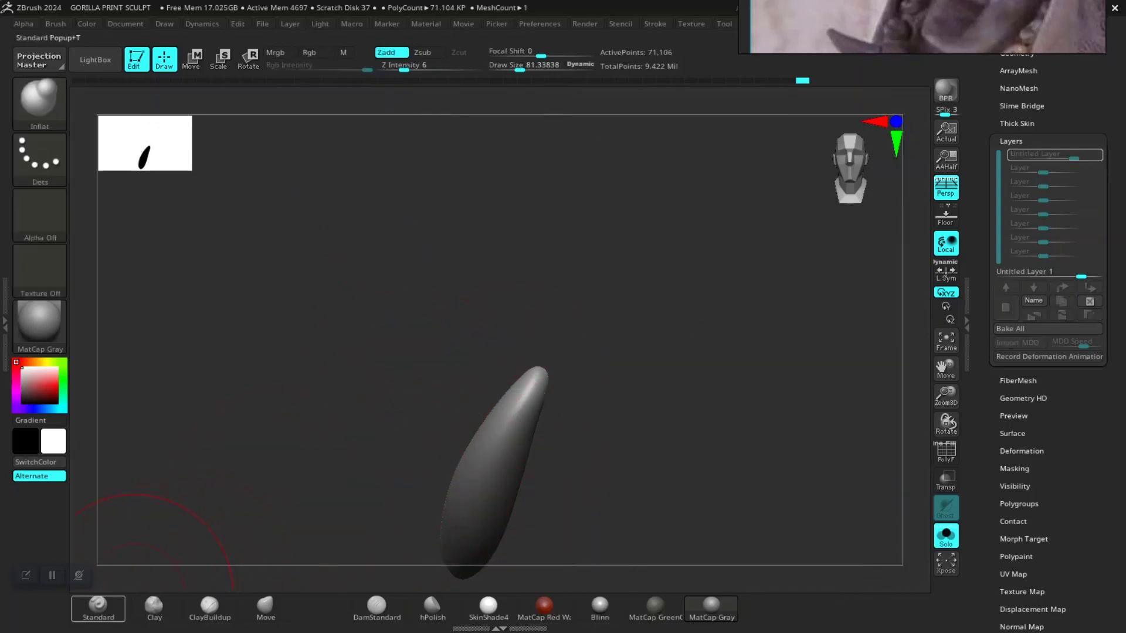
pyautogui.click(98, 607)
pyautogui.moveTo(558, 407)
pyautogui.mouseDown()
pyautogui.moveTo(645, 423)
pyautogui.moveTo(602, 229)
pyautogui.mouseUp()
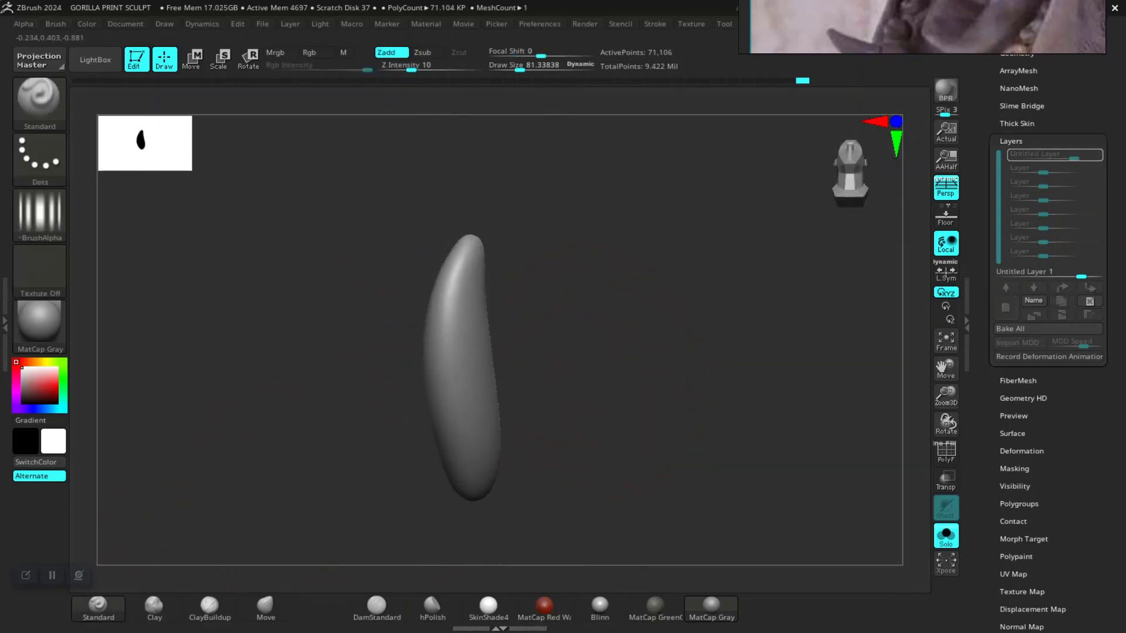
pyautogui.press('space')
pyautogui.moveTo(563, 347)
pyautogui.mouseDown()
pyautogui.moveTo(549, 346)
pyautogui.moveTo(460, 209)
pyautogui.mouseUp()
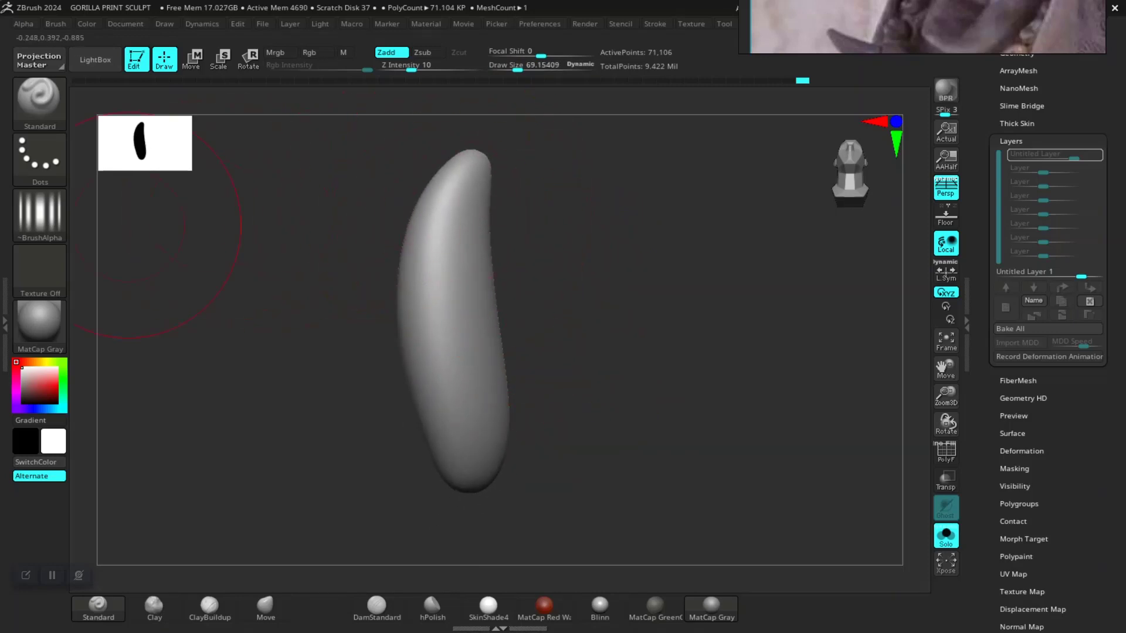
# - Try Alpha 63 with a test groove, then switch the brush to Alpha 62
pyautogui.click(40, 216)
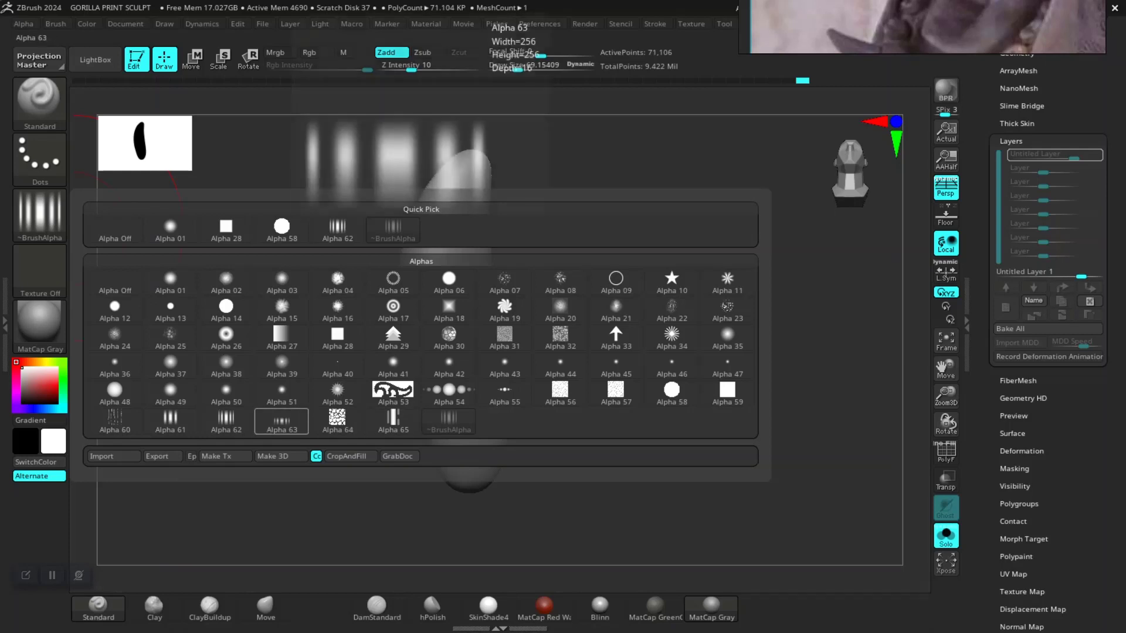
pyautogui.click(281, 421)
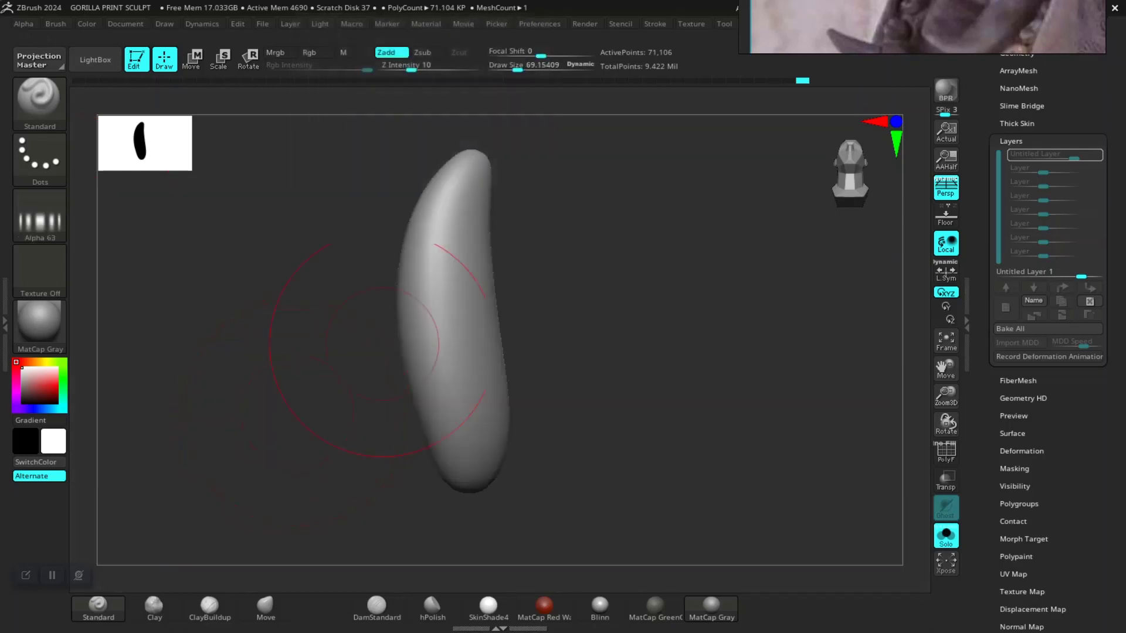
pyautogui.moveTo(466, 170); pyautogui.dragTo(438, 352)
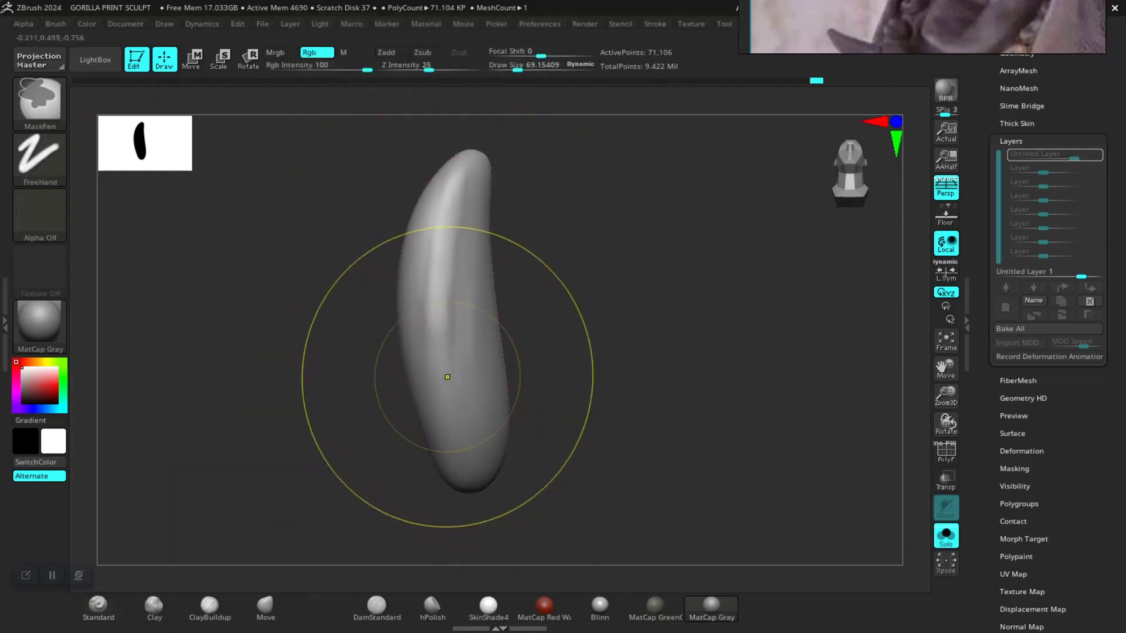
pyautogui.click(40, 216)
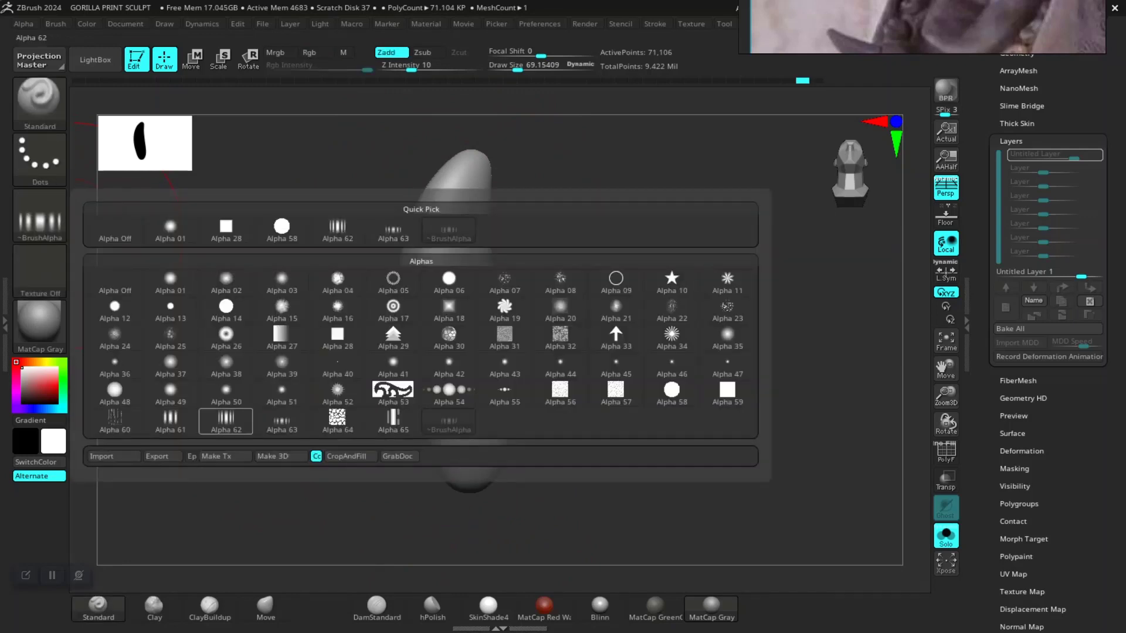
pyautogui.click(226, 418)
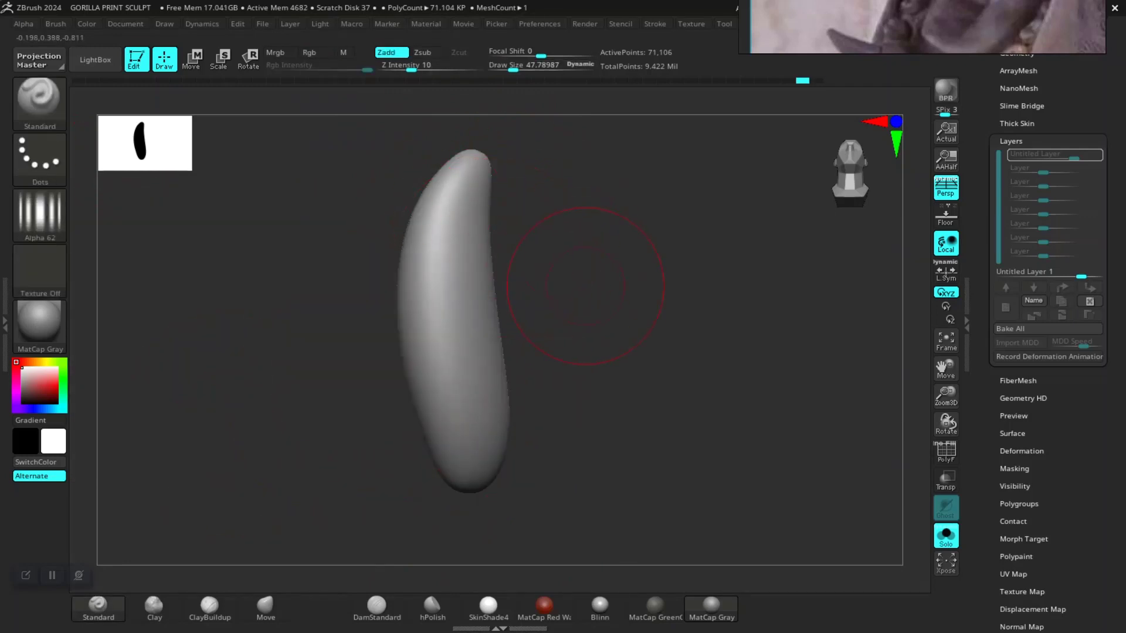
# - Reduce the brush to about 30, sculpt a light stroke on the tusk and smooth the streaks
pyautogui.moveTo(585, 286); pyautogui.dragTo(531, 329)
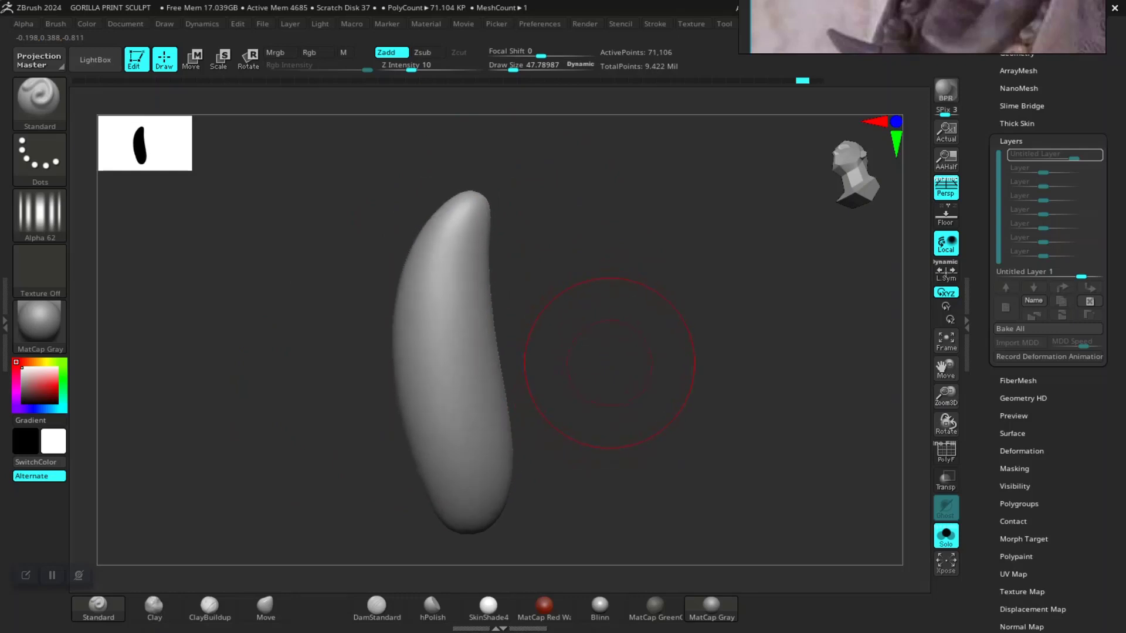
pyautogui.moveTo(585, 361)
pyautogui.mouseDown()
pyautogui.moveTo(610, 367)
pyautogui.moveTo(600, 373)
pyautogui.mouseUp()
pyautogui.press('space')
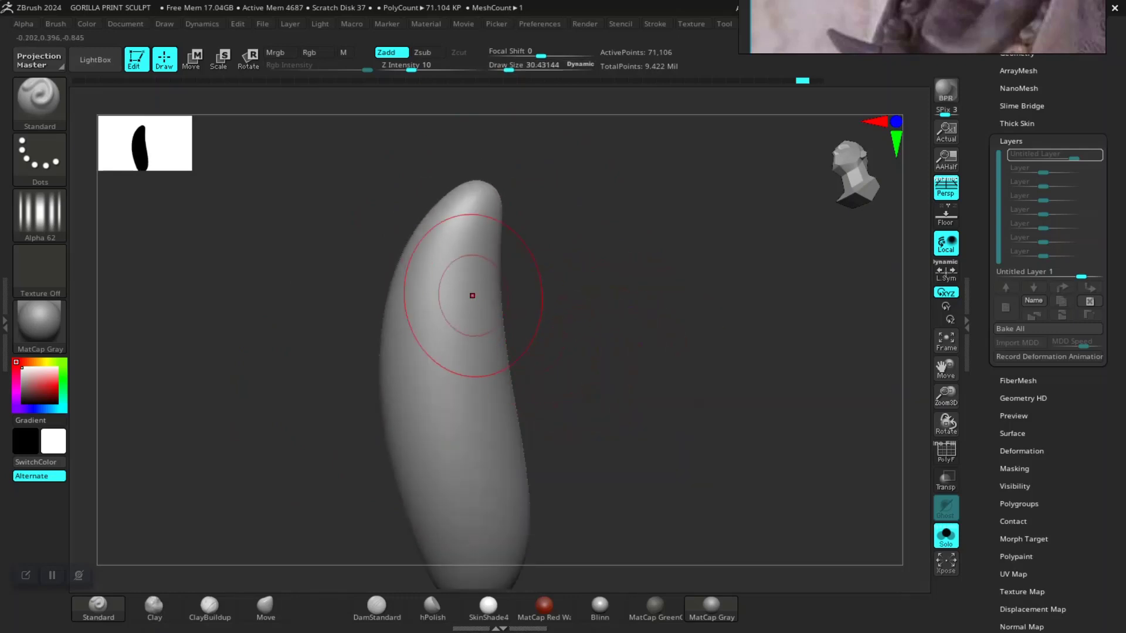
pyautogui.moveTo(466, 214); pyautogui.dragTo(469, 428)
pyautogui.moveTo(586, 363); pyautogui.dragTo(552, 329)
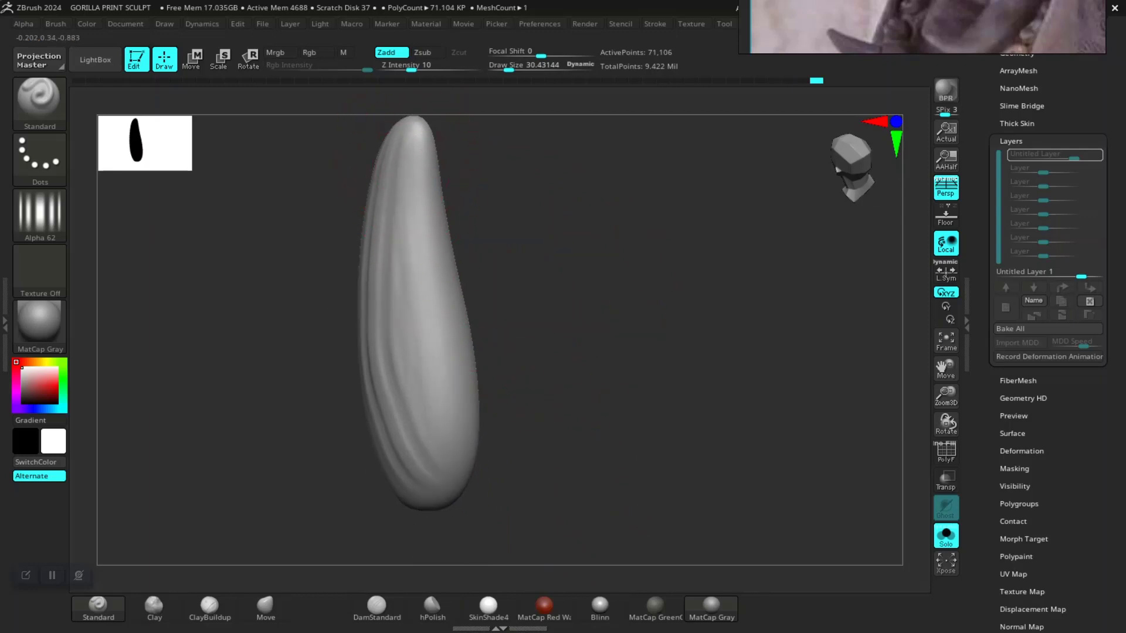
pyautogui.moveTo(434, 445); pyautogui.dragTo(425, 328)
pyautogui.keyDown('shift'); pyautogui.moveTo(421, 404); pyautogui.dragTo(422, 176); pyautogui.keyUp('shift')
pyautogui.keyDown('shift'); pyautogui.moveTo(558, 235); pyautogui.dragTo(442, 145); pyautogui.keyUp('shift')
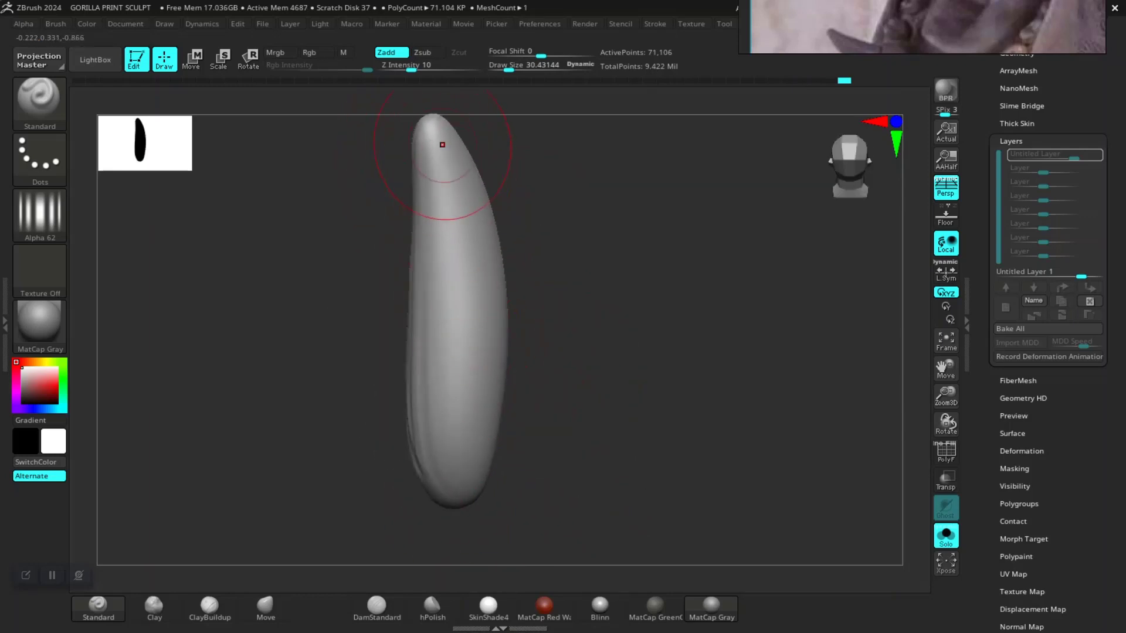
# - Carve vertical grooves along the tusk, soften them, and step back to an earlier state
pyautogui.moveTo(463, 422); pyautogui.dragTo(477, 365)
pyautogui.moveTo(472, 201); pyautogui.dragTo(452, 135)
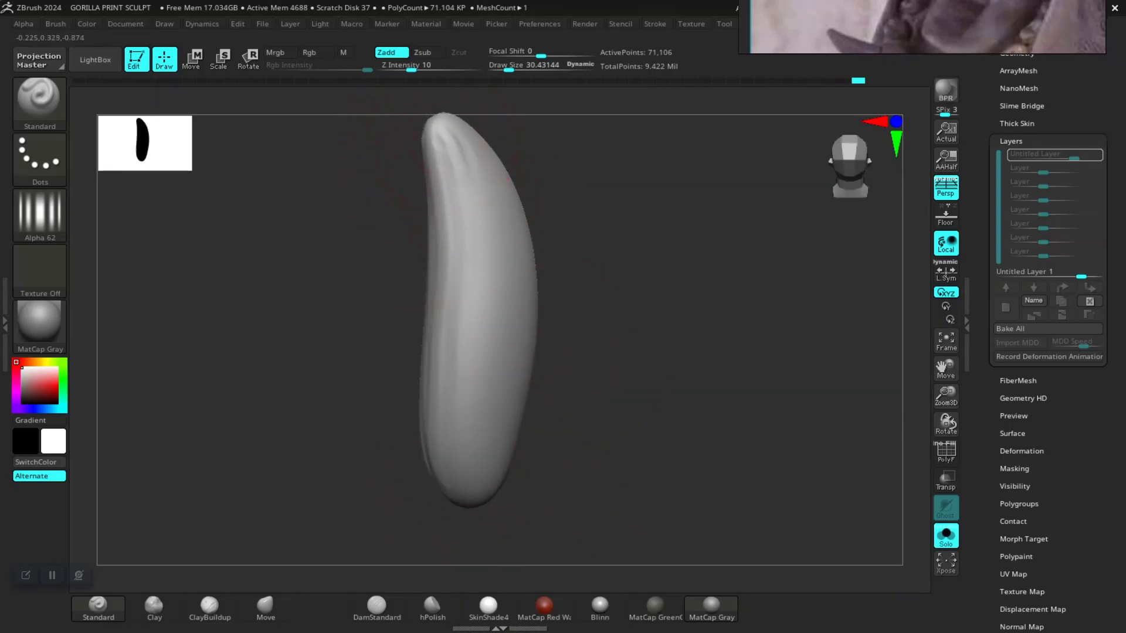
pyautogui.moveTo(484, 375); pyautogui.dragTo(484, 208)
pyautogui.moveTo(526, 463)
pyautogui.mouseDown()
pyautogui.moveTo(510, 259)
pyautogui.moveTo(510, 352)
pyautogui.mouseUp()
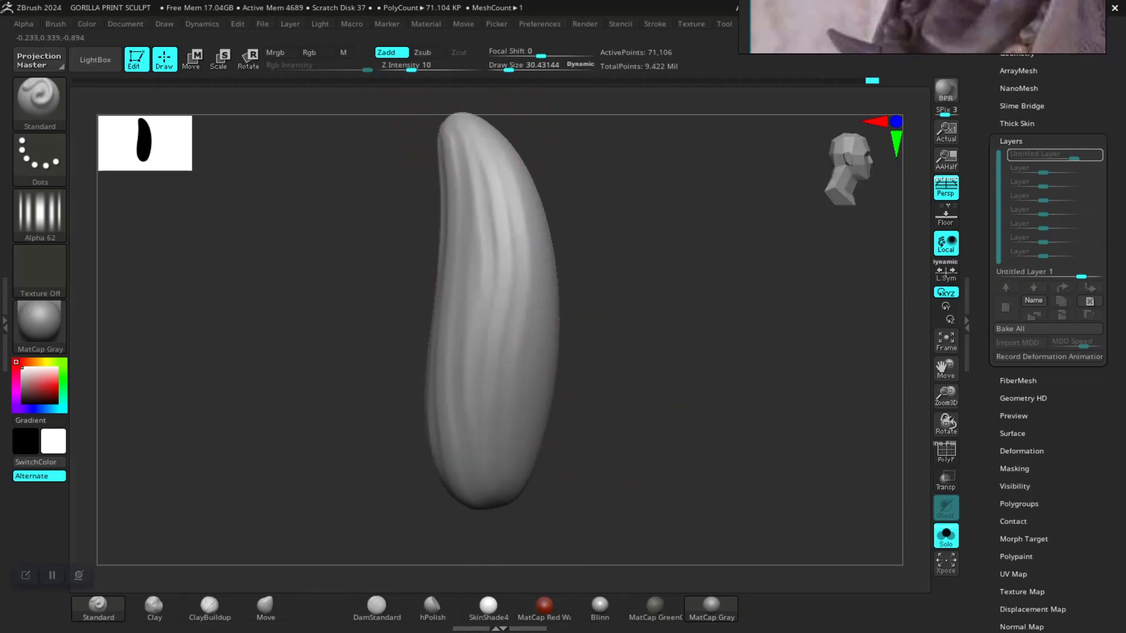
pyautogui.moveTo(528, 176)
pyautogui.keyDown('shift'); pyautogui.mouseDown()
pyautogui.moveTo(566, 397)
pyautogui.moveTo(503, 113)
pyautogui.moveTo(528, 195)
pyautogui.mouseUp(); pyautogui.keyUp('shift')
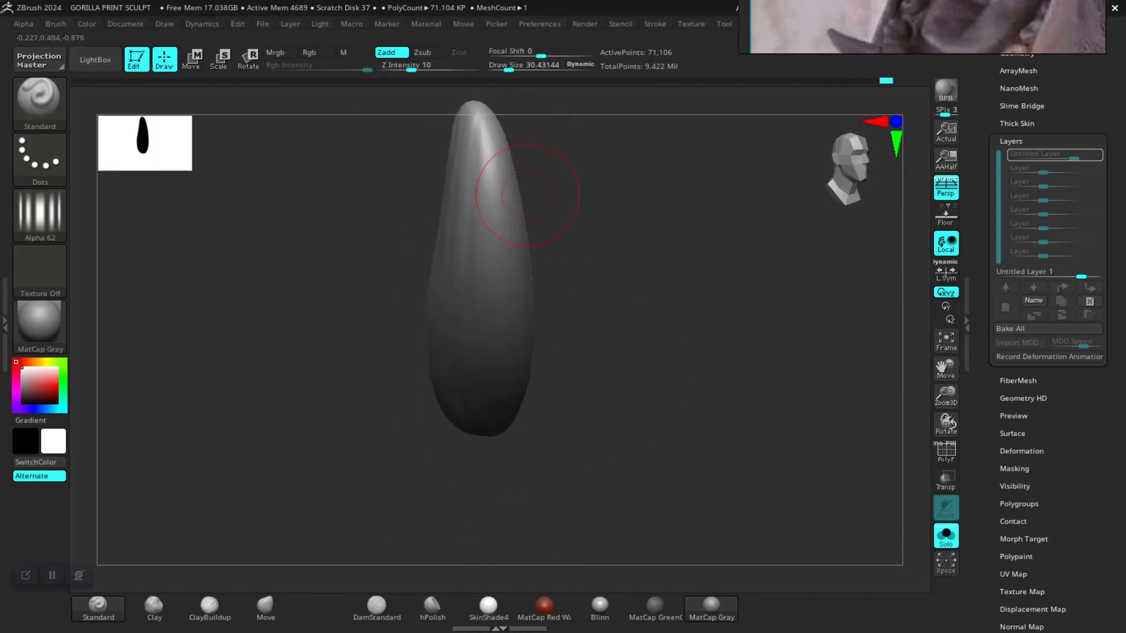
pyautogui.moveTo(886, 80)
pyautogui.mouseDown()
pyautogui.moveTo(482, 80)
pyautogui.moveTo(496, 80)
pyautogui.mouseUp()
# - Enlarge the brush to about 55 and reorient the tusk to front views for smoothing
pyautogui.moveTo(675, 293); pyautogui.dragTo(645, 353)
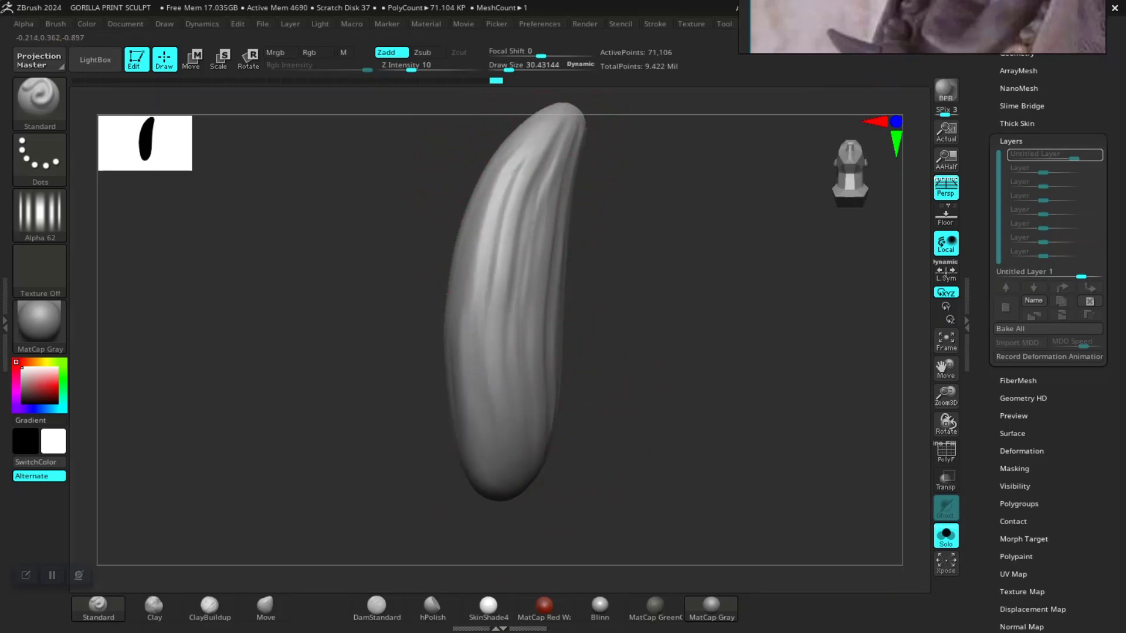
pyautogui.press('space')
pyautogui.moveTo(598, 303); pyautogui.dragTo(598, 302)
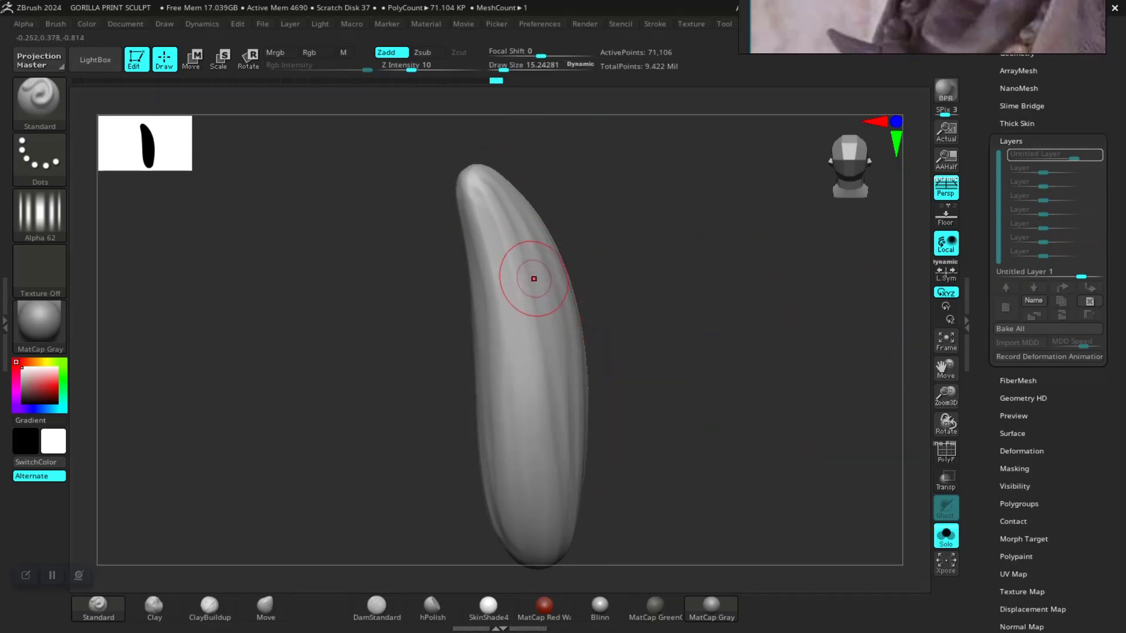
pyautogui.moveTo(604, 421)
pyautogui.keyDown('alt'); pyautogui.mouseDown()
pyautogui.moveTo(544, 389)
pyautogui.moveTo(474, 174)
pyautogui.mouseUp(); pyautogui.keyUp('alt')
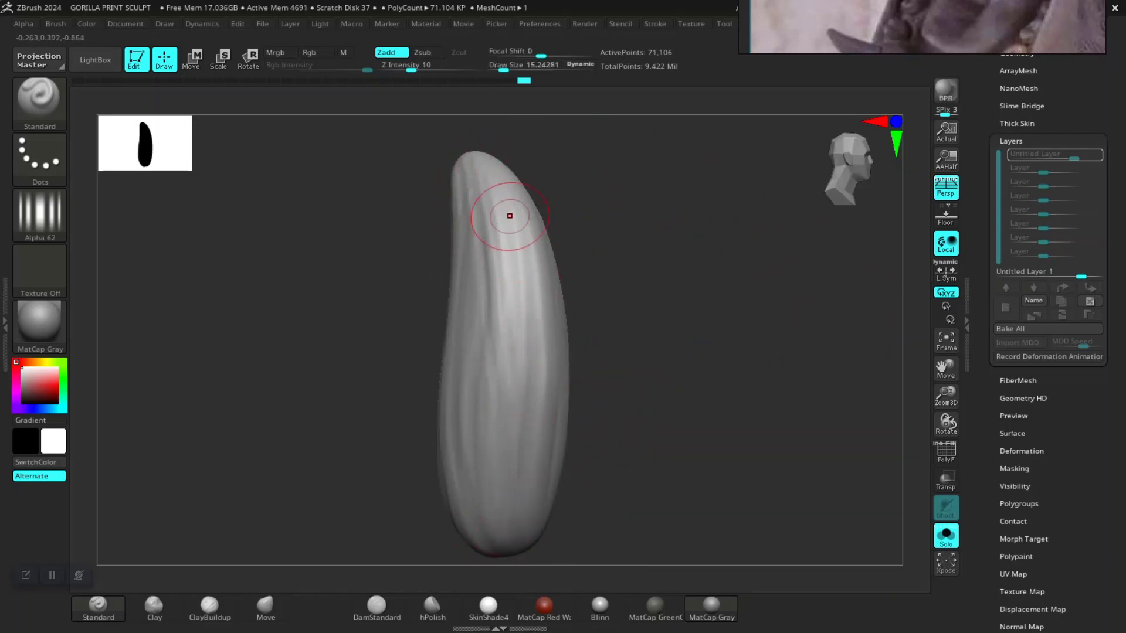
pyautogui.moveTo(557, 413); pyautogui.dragTo(616, 411)
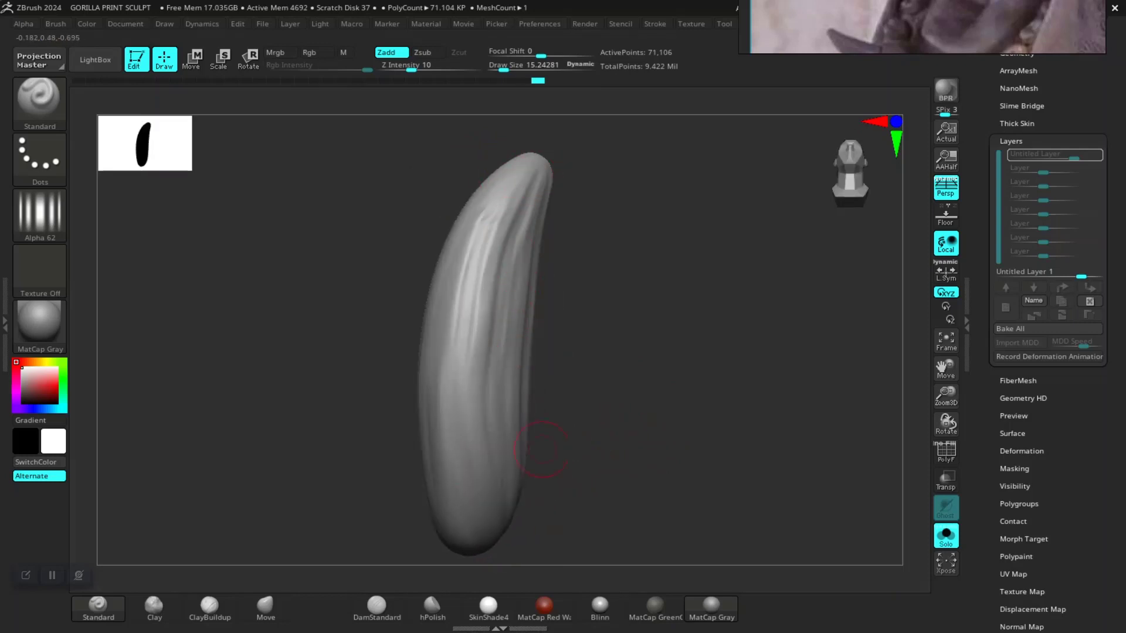
pyautogui.moveTo(541, 450)
pyautogui.mouseDown()
pyautogui.moveTo(525, 248)
pyautogui.moveTo(657, 339)
pyautogui.mouseUp()
pyautogui.press('space')
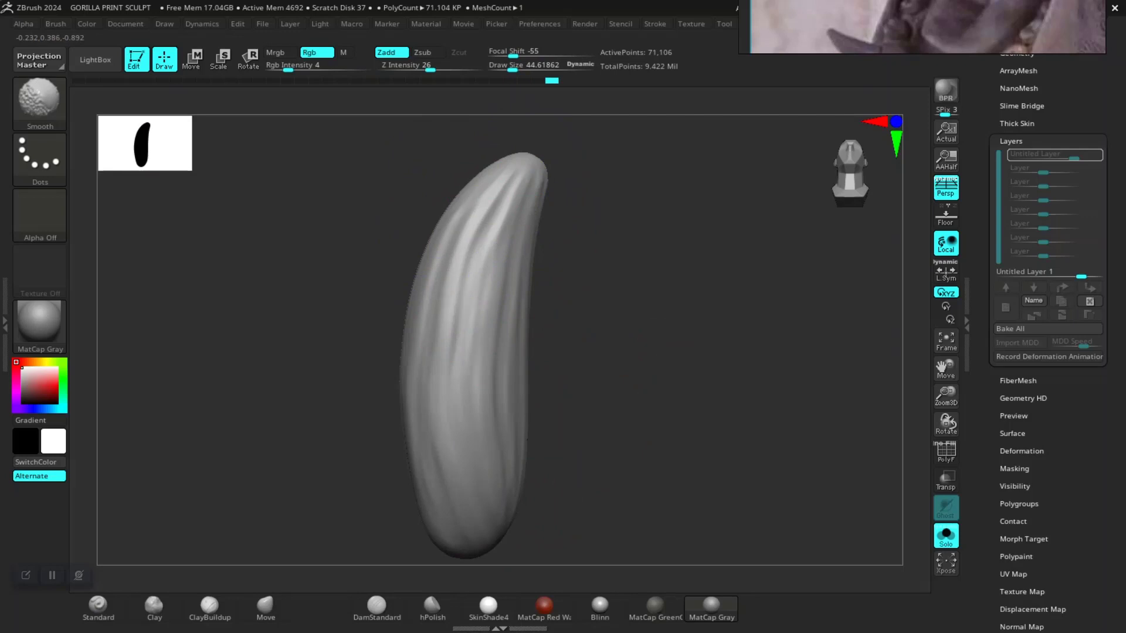
pyautogui.moveTo(645, 352)
pyautogui.mouseDown()
pyautogui.moveTo(581, 317)
pyautogui.moveTo(528, 306)
pyautogui.mouseUp()
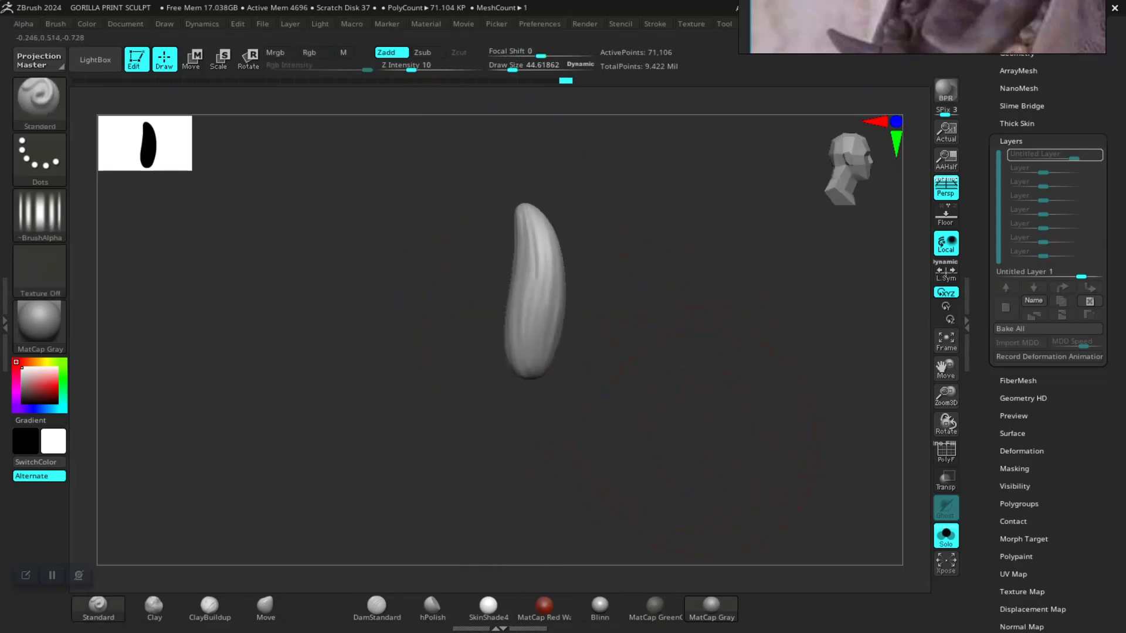
pyautogui.moveTo(540, 434)
pyautogui.mouseDown()
pyautogui.moveTo(598, 442)
pyautogui.moveTo(556, 454)
pyautogui.mouseUp()
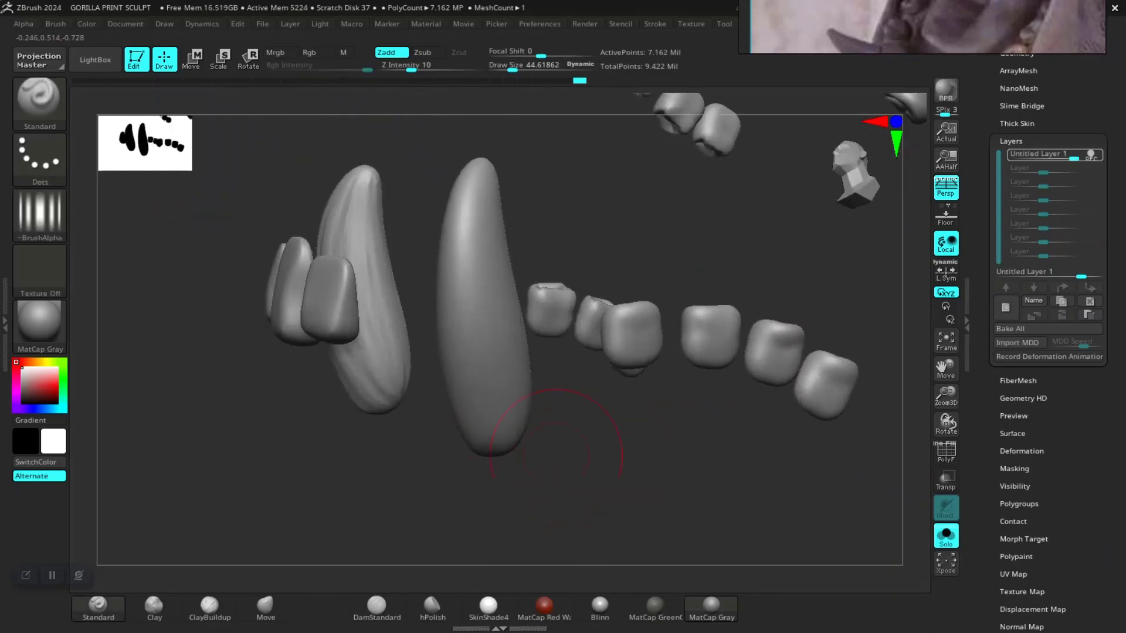
# - Isolate the third tusk and carve lengthwise grooves along it
pyautogui.keyDown('alt'); pyautogui.click(477, 357); pyautogui.keyUp('alt')
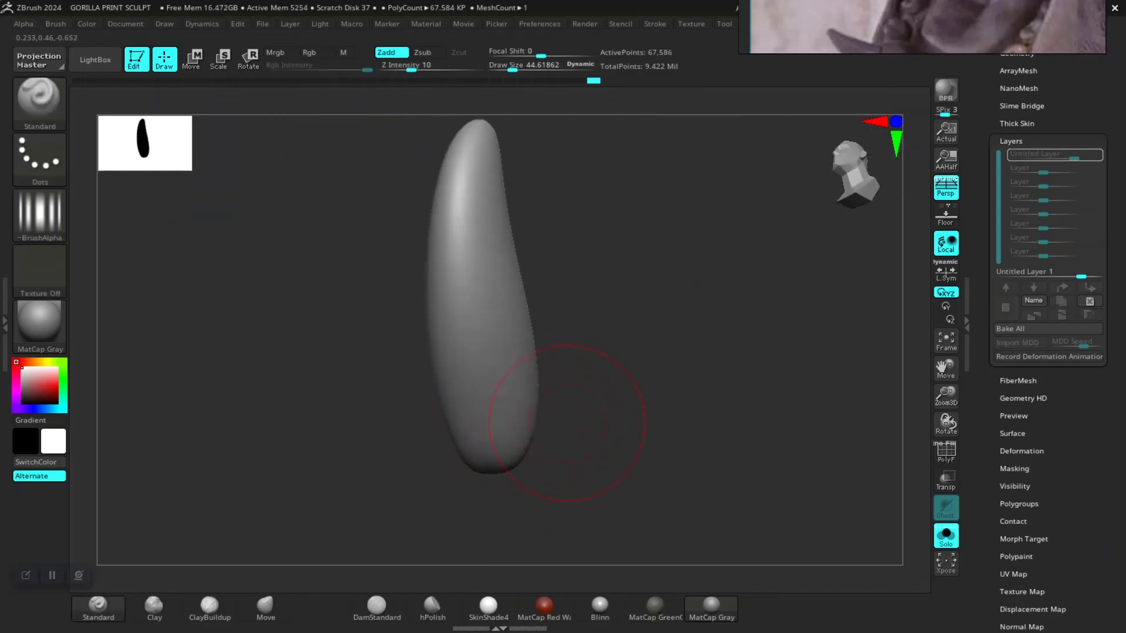
pyautogui.moveTo(530, 282)
pyautogui.mouseDown()
pyautogui.moveTo(566, 378)
pyautogui.moveTo(571, 307)
pyautogui.mouseUp()
pyautogui.press('space')
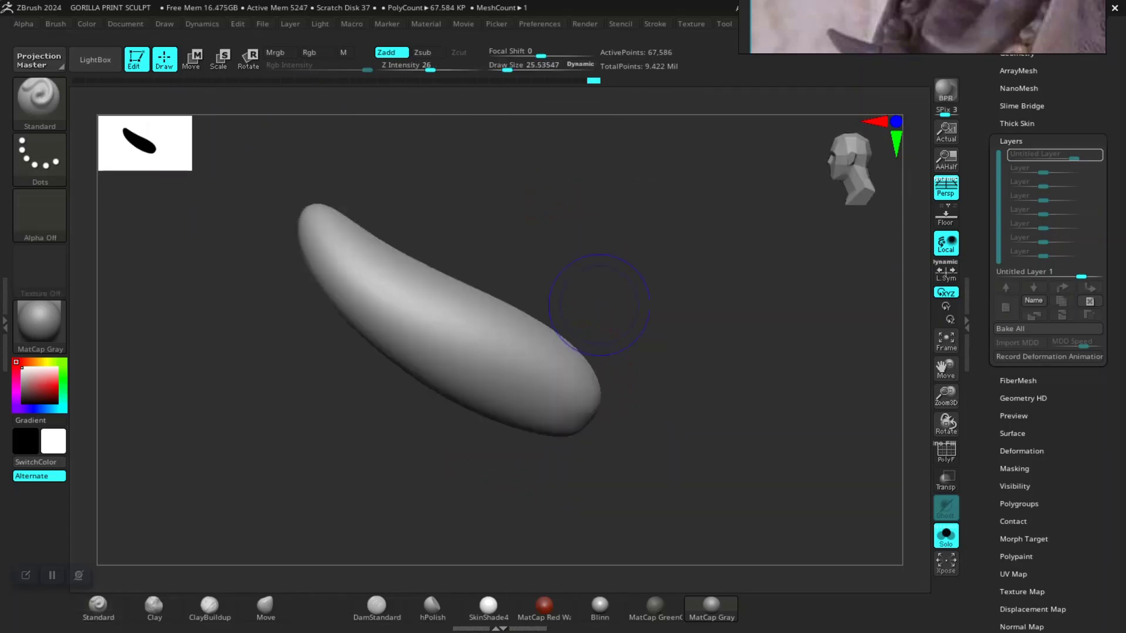
pyautogui.moveTo(681, 335)
pyautogui.mouseDown()
pyautogui.moveTo(622, 351)
pyautogui.moveTo(603, 326)
pyautogui.moveTo(623, 321)
pyautogui.moveTo(583, 322)
pyautogui.mouseUp()
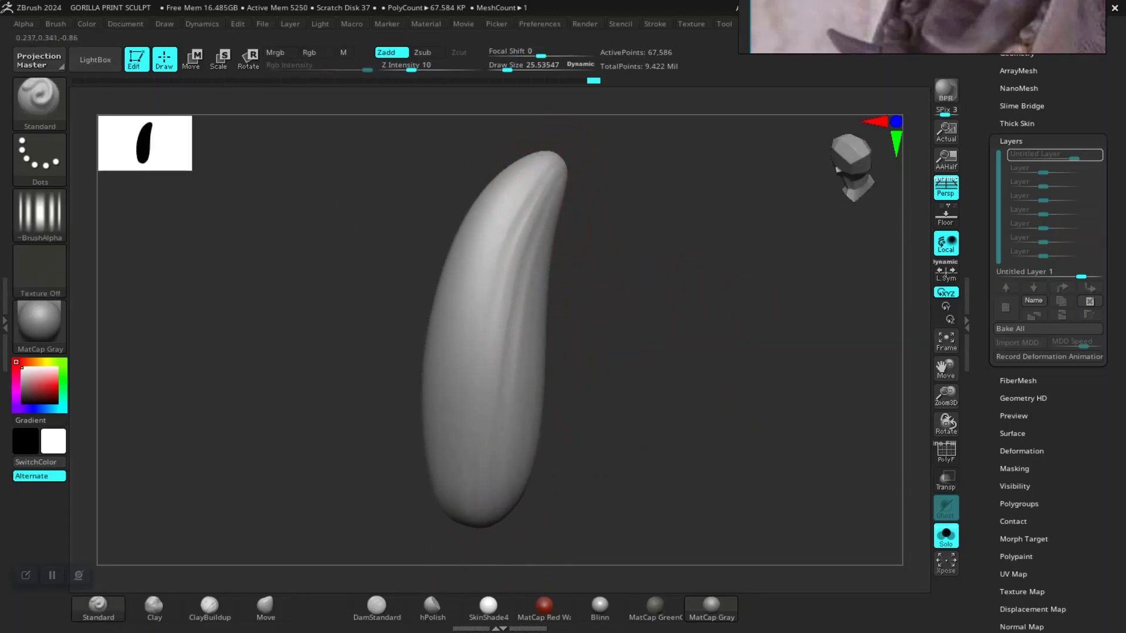
pyautogui.moveTo(593, 328)
pyautogui.mouseDown()
pyautogui.moveTo(626, 356)
pyautogui.moveTo(654, 337)
pyautogui.mouseUp()
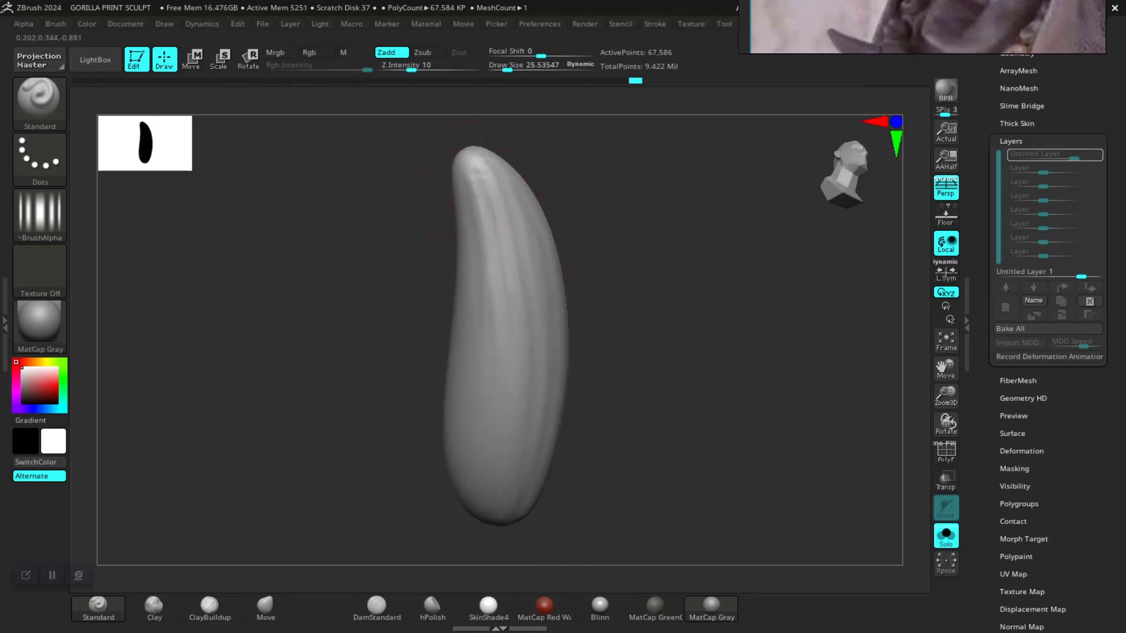
pyautogui.moveTo(593, 317); pyautogui.dragTo(621, 328)
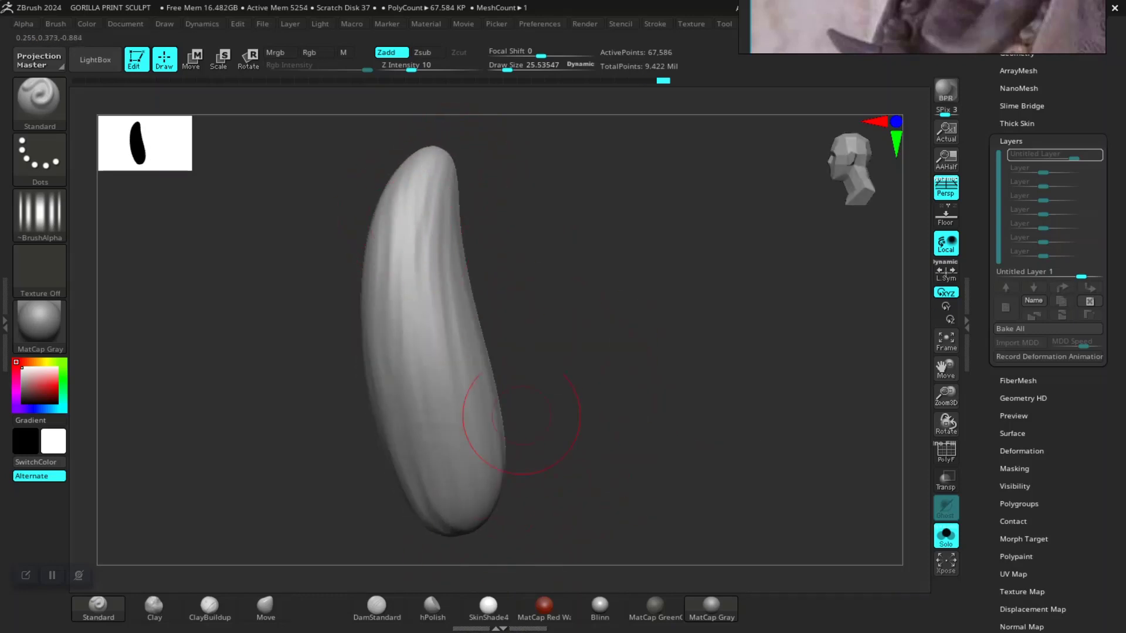
# - Shift-smooth the tusk's grooves and show all the teeth and tusks again
pyautogui.moveTo(522, 417); pyautogui.dragTo(616, 313)
pyautogui.press('shift')
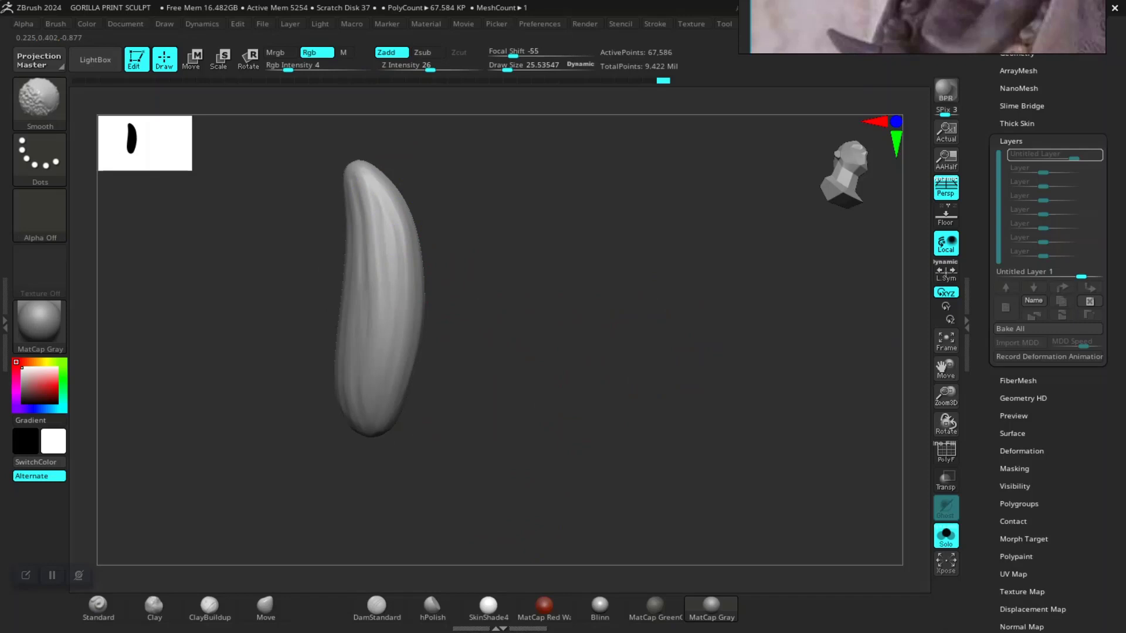
pyautogui.moveTo(481, 282)
pyautogui.mouseDown()
pyautogui.moveTo(428, 276)
pyautogui.moveTo(465, 309)
pyautogui.moveTo(495, 234)
pyautogui.mouseUp()
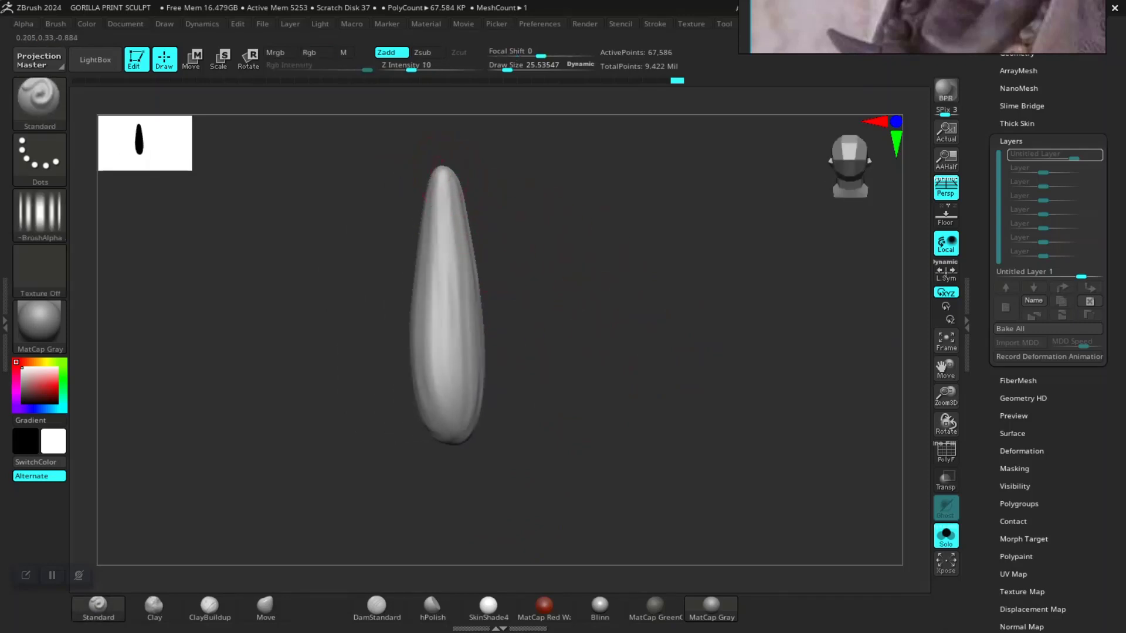
pyautogui.moveTo(586, 294); pyautogui.dragTo(621, 305)
pyautogui.press('shift')
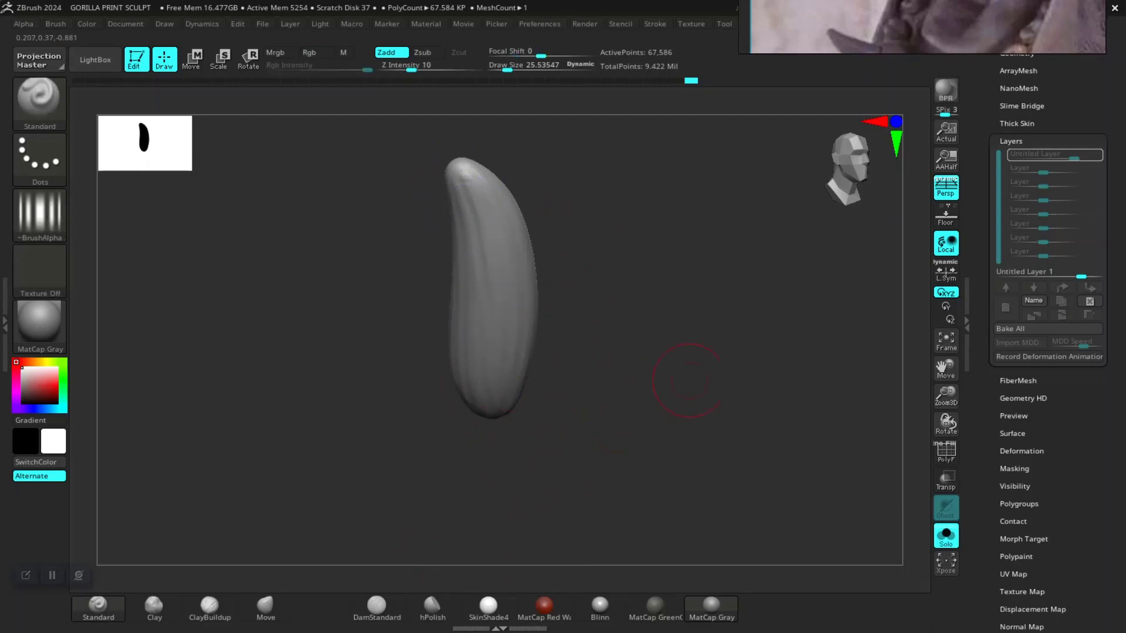
pyautogui.keyDown('ctrl'); pyautogui.keyDown('shift'); pyautogui.click(727, 376); pyautogui.keyUp('shift'); pyautogui.keyUp('ctrl')
# - Frame the jaw and streak the middle and right front teeth, lowering intensity to 4
pyautogui.press('f')
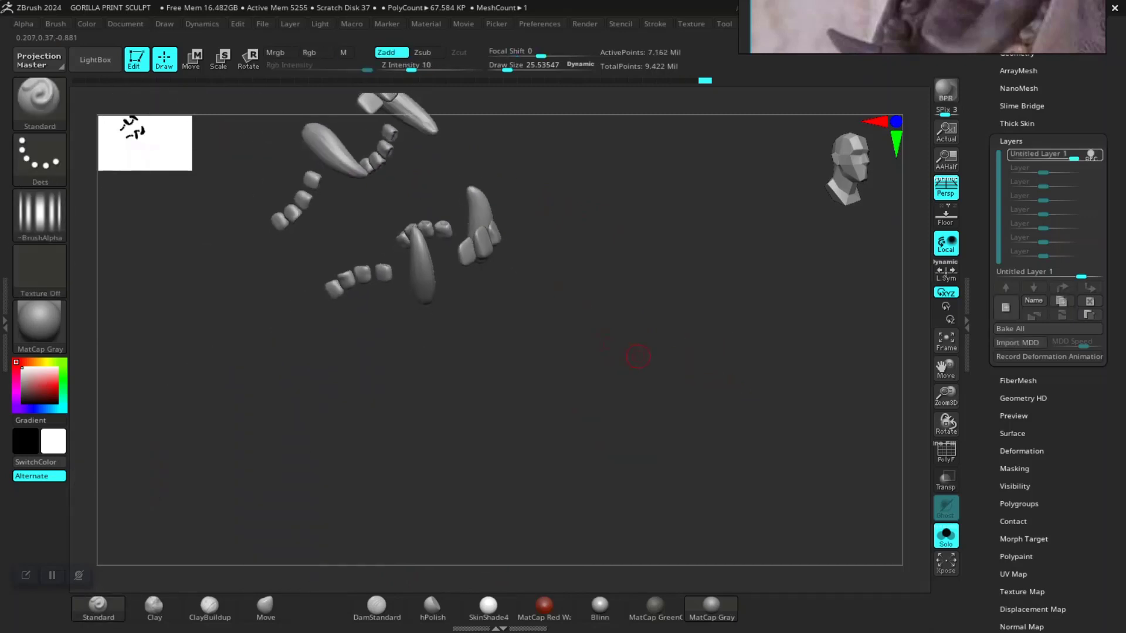
pyautogui.moveTo(720, 417)
pyautogui.mouseDown()
pyautogui.moveTo(645, 364)
pyautogui.moveTo(766, 422)
pyautogui.moveTo(745, 302)
pyautogui.moveTo(729, 452)
pyautogui.moveTo(729, 440)
pyautogui.mouseUp()
pyautogui.moveTo(507, 306); pyautogui.dragTo(478, 277)
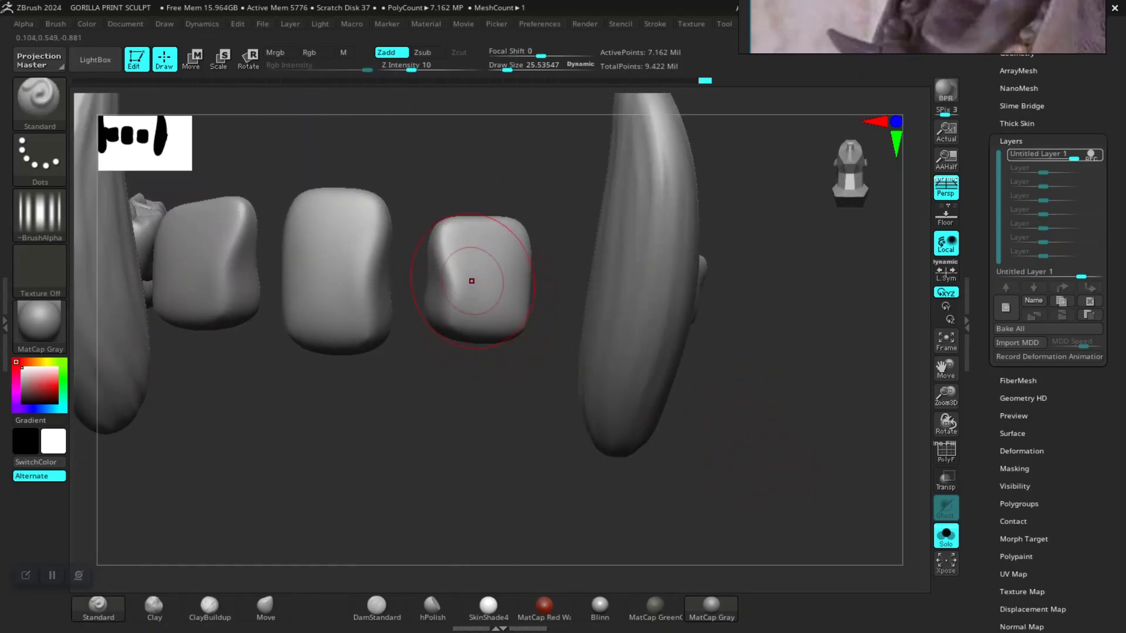
pyautogui.moveTo(540, 226)
pyautogui.mouseDown()
pyautogui.moveTo(473, 259)
pyautogui.moveTo(513, 275)
pyautogui.mouseUp()
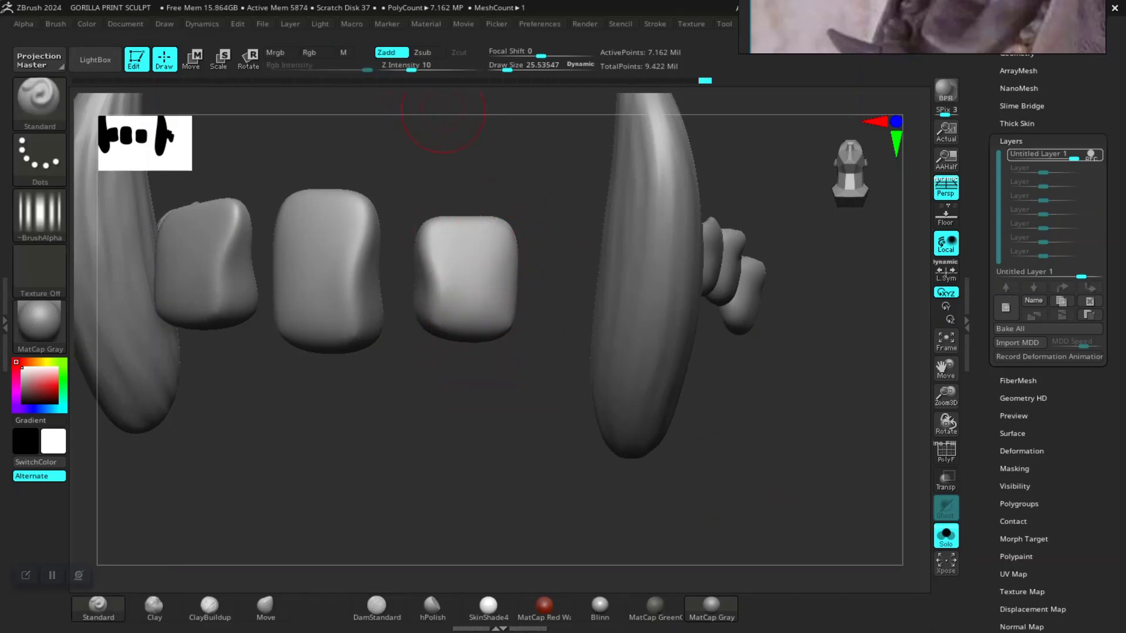
pyautogui.moveTo(451, 302); pyautogui.dragTo(432, 241)
pyautogui.moveTo(412, 69); pyautogui.dragTo(400, 70)
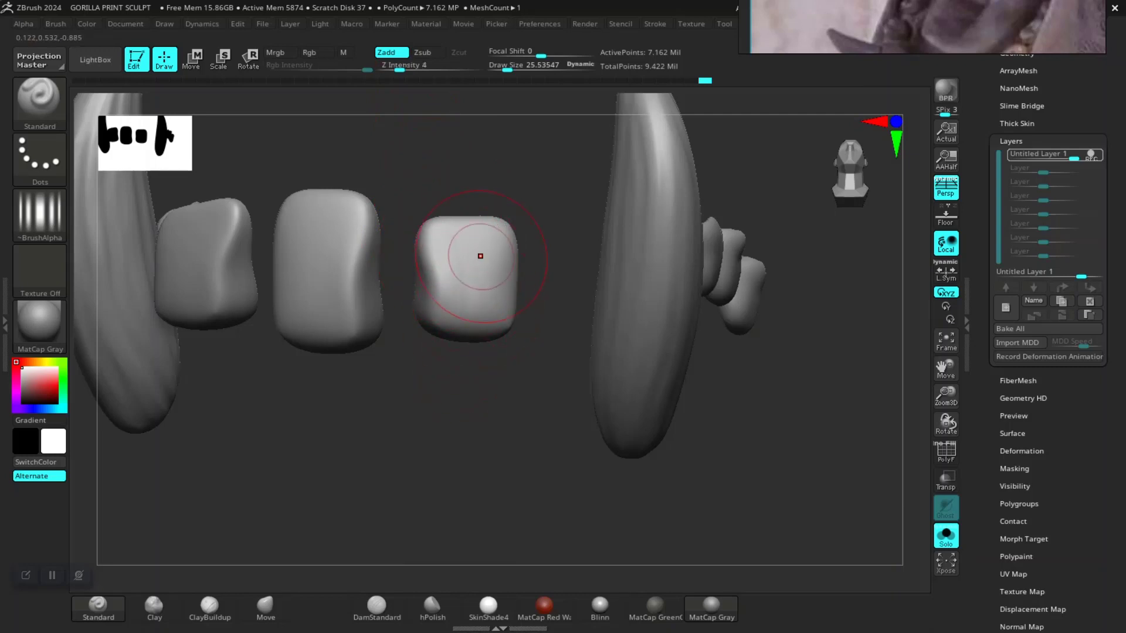
pyautogui.moveTo(460, 314); pyautogui.dragTo(456, 223)
# - Orbit around the jaw to view the teeth front-on
pyautogui.moveTo(504, 374); pyautogui.dragTo(592, 352)
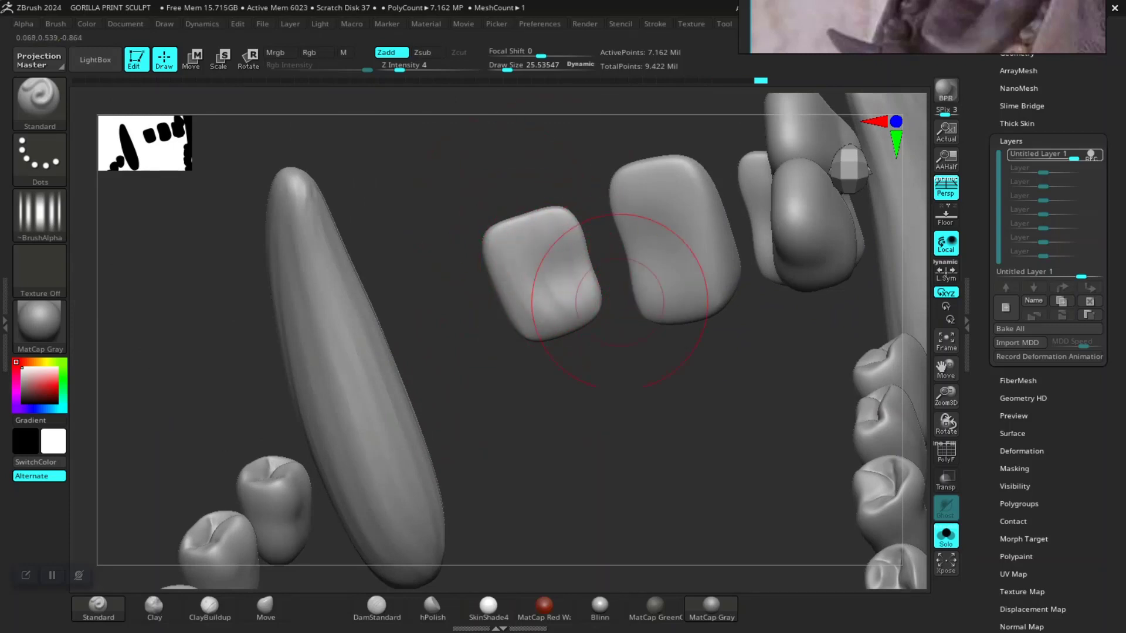
pyautogui.moveTo(604, 281); pyautogui.dragTo(598, 300)
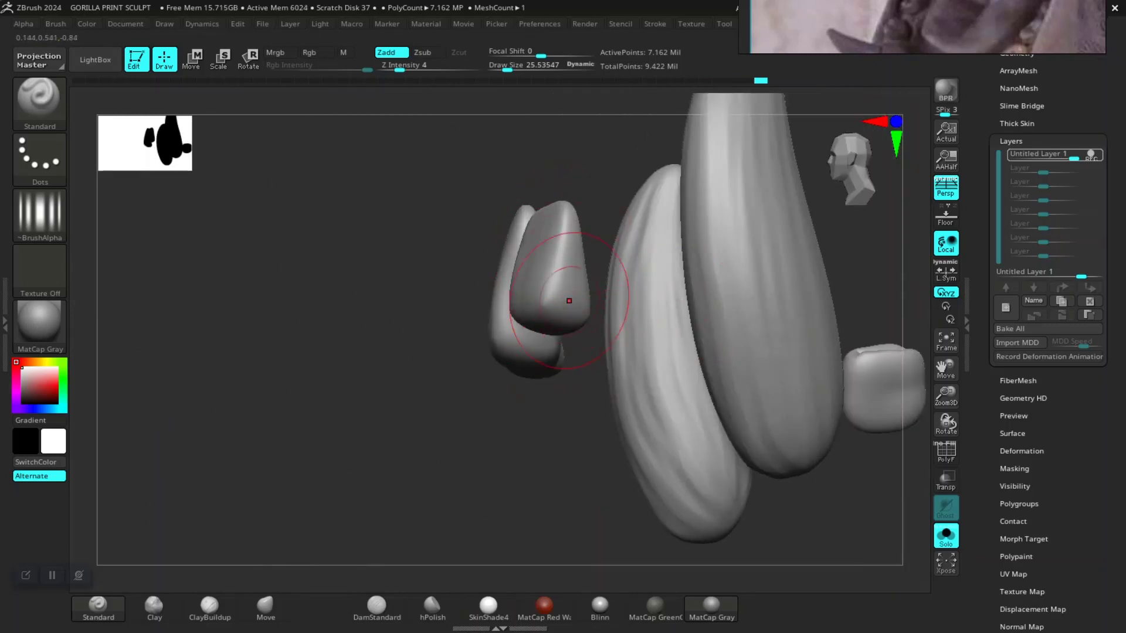
pyautogui.moveTo(524, 410); pyautogui.dragTo(539, 239)
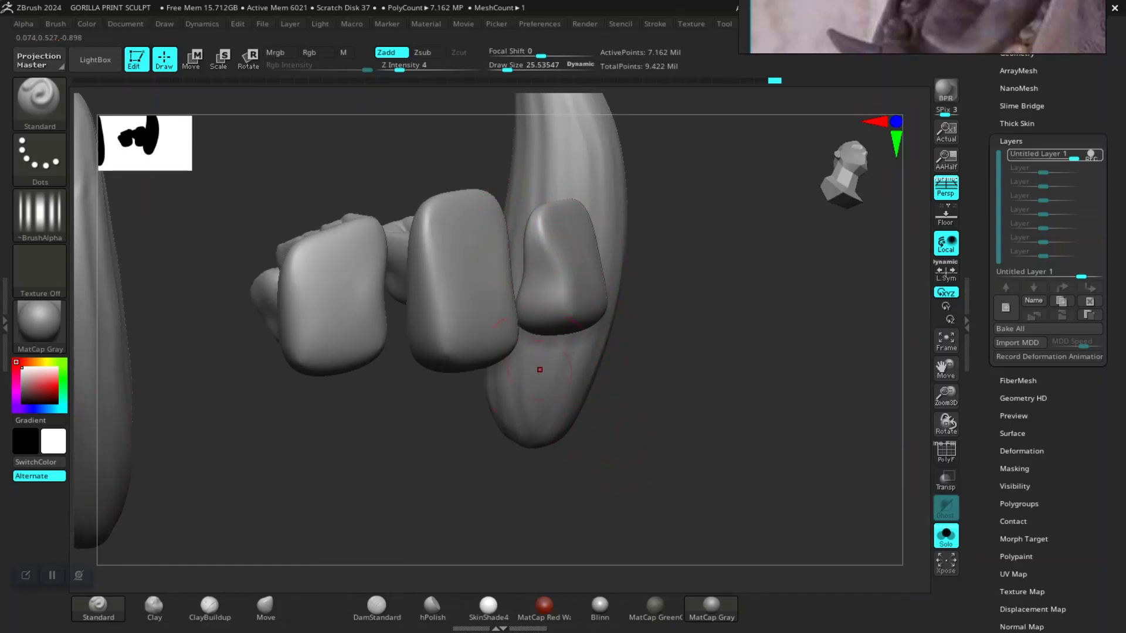
pyautogui.moveTo(540, 369); pyautogui.dragTo(577, 292)
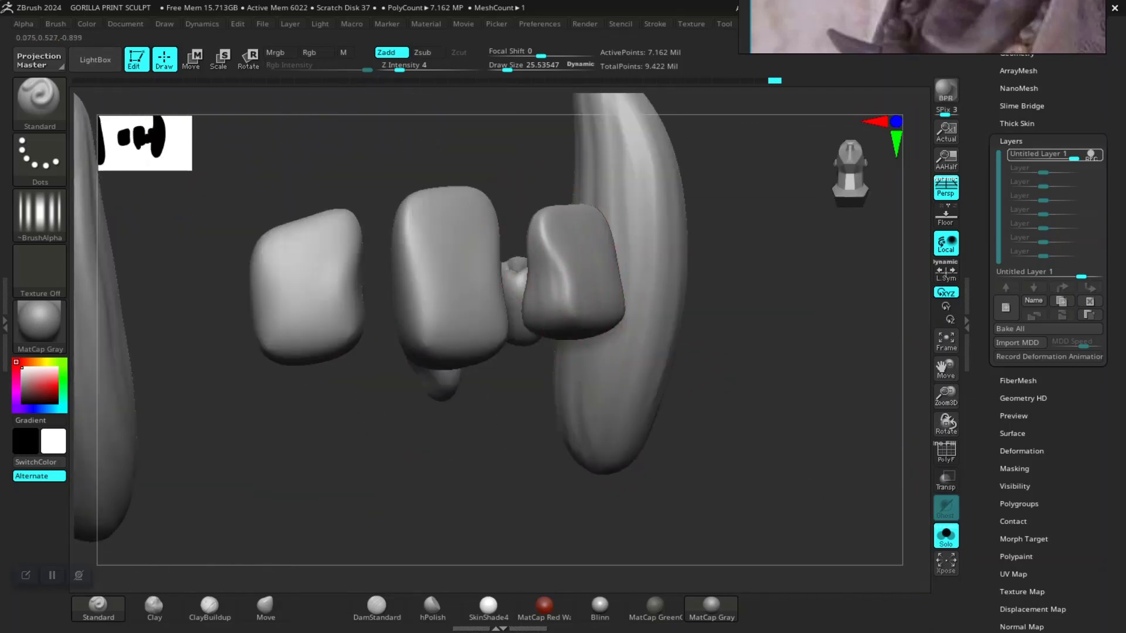
pyautogui.moveTo(733, 305); pyautogui.dragTo(595, 327)
pyautogui.moveTo(558, 201); pyautogui.dragTo(559, 191)
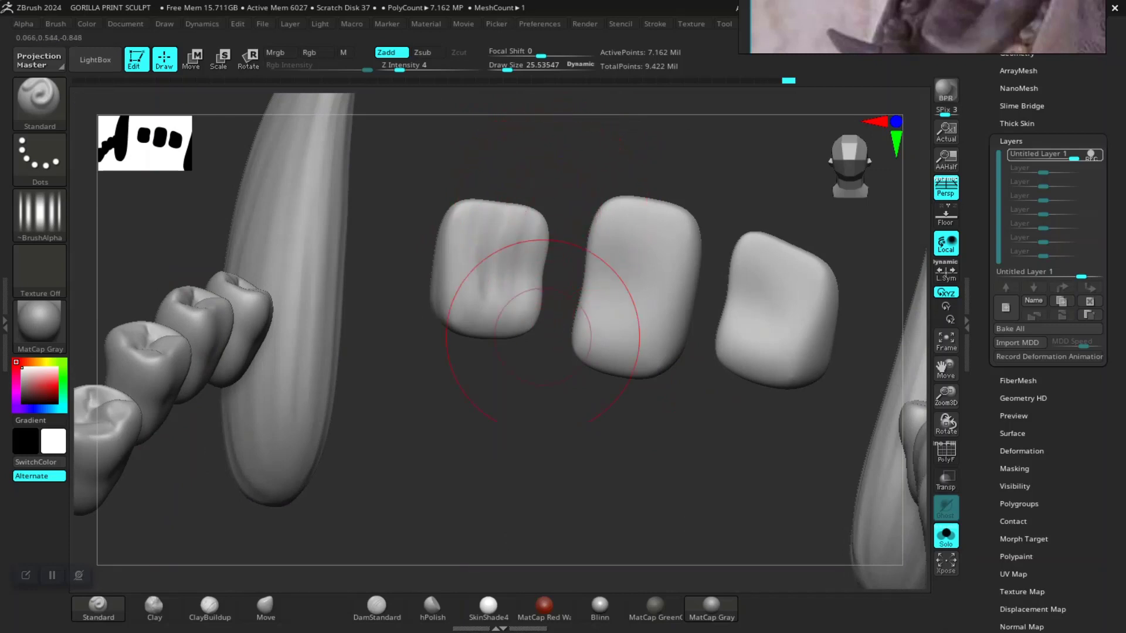
pyautogui.moveTo(490, 322)
pyautogui.mouseDown()
pyautogui.moveTo(515, 432)
pyautogui.moveTo(616, 221)
pyautogui.moveTo(628, 264)
pyautogui.moveTo(658, 237)
pyautogui.mouseUp()
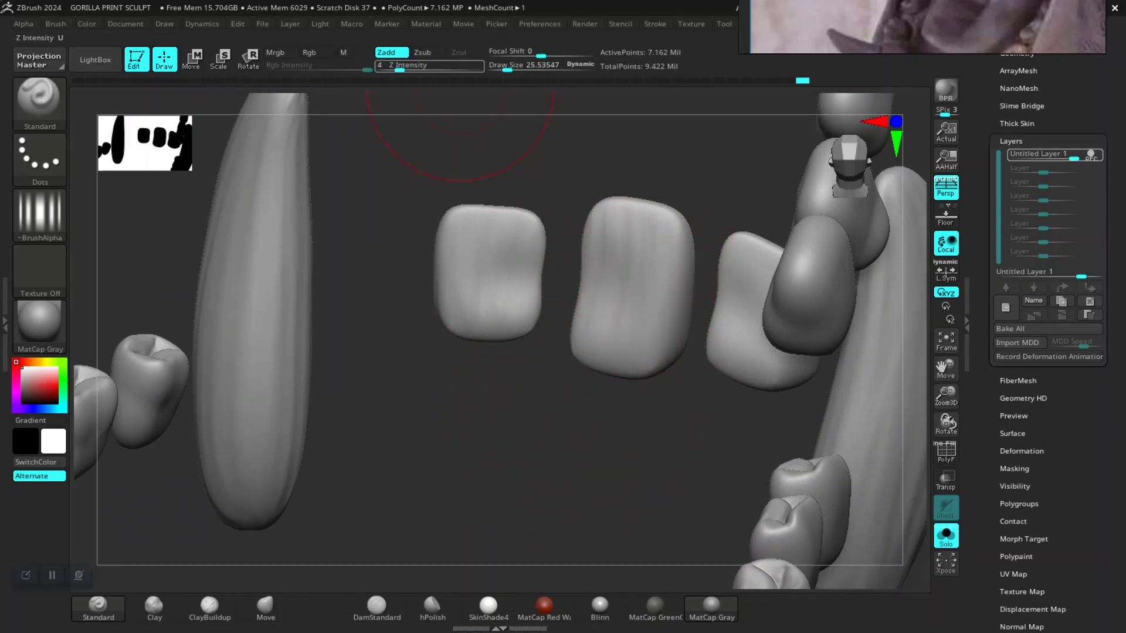
# - Enter 11 and carve vertical grooves into the central tooth
pyautogui.write('11')
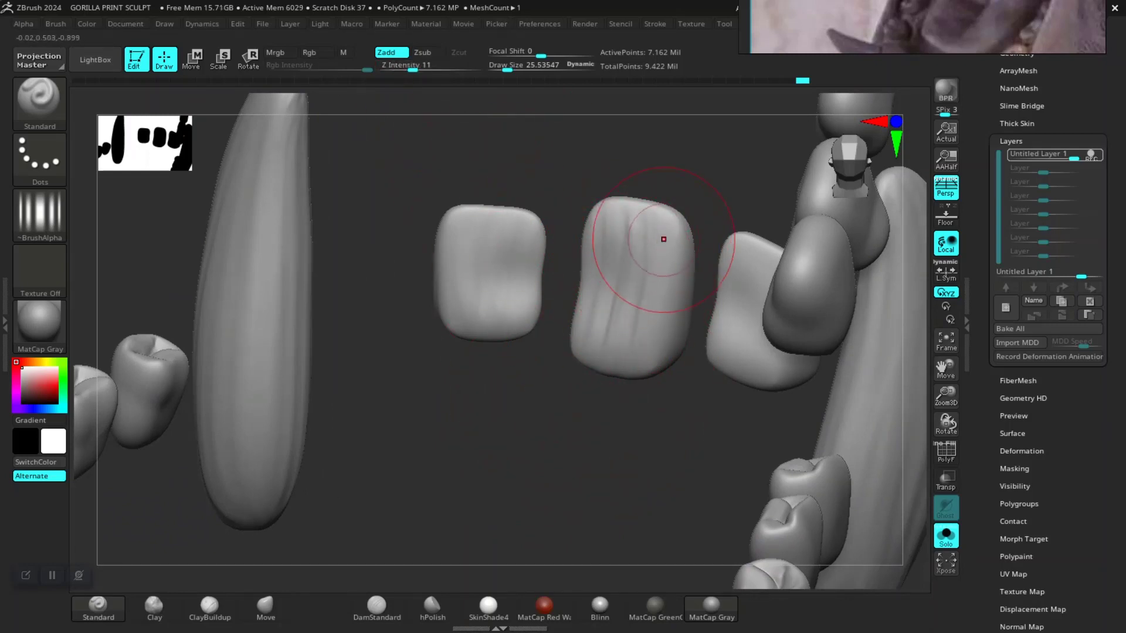
pyautogui.moveTo(663, 240); pyautogui.dragTo(691, 213, button='right')
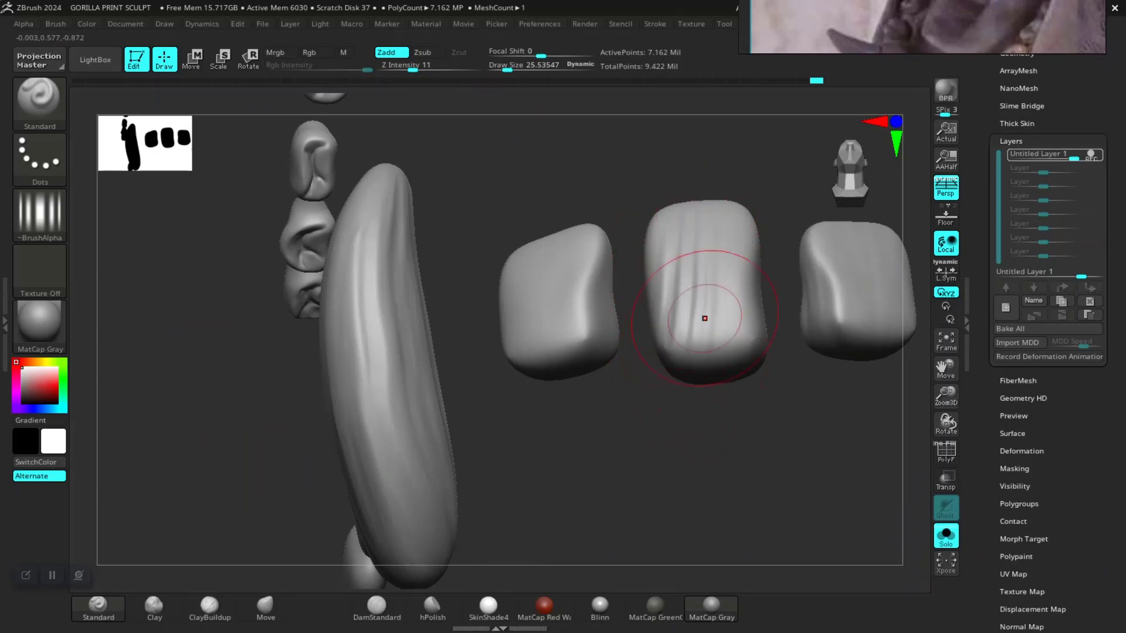
pyautogui.moveTo(704, 318); pyautogui.dragTo(720, 343)
pyautogui.moveTo(720, 352); pyautogui.dragTo(680, 375, button='right')
pyautogui.press('ctrl')
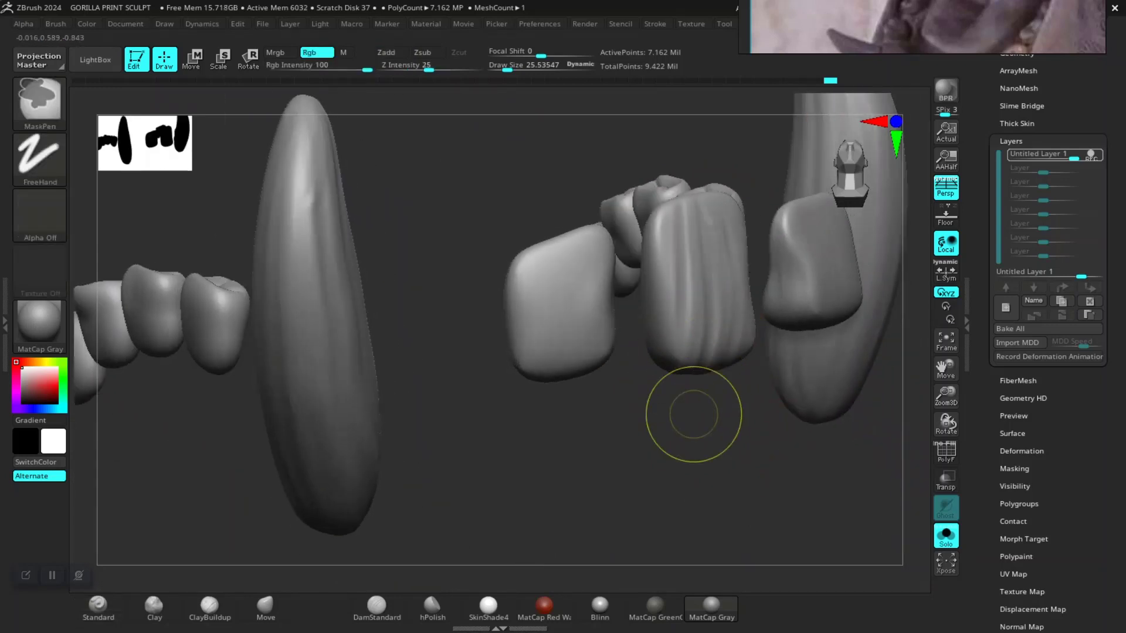
pyautogui.moveTo(693, 415); pyautogui.dragTo(669, 413, button='right')
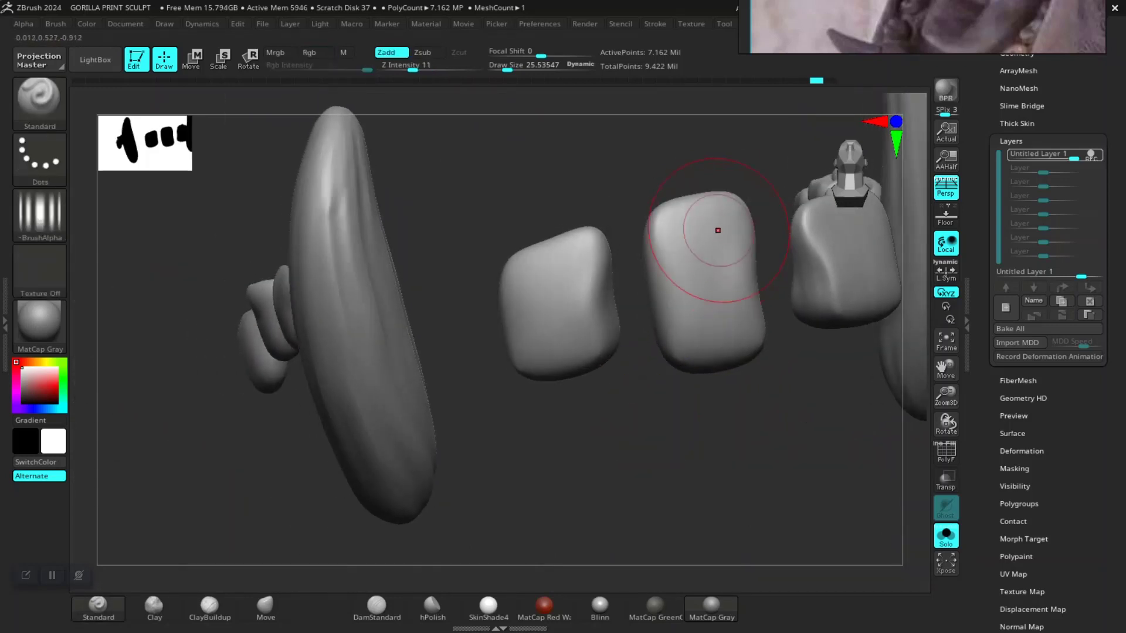
pyautogui.moveTo(717, 230); pyautogui.dragTo(720, 261)
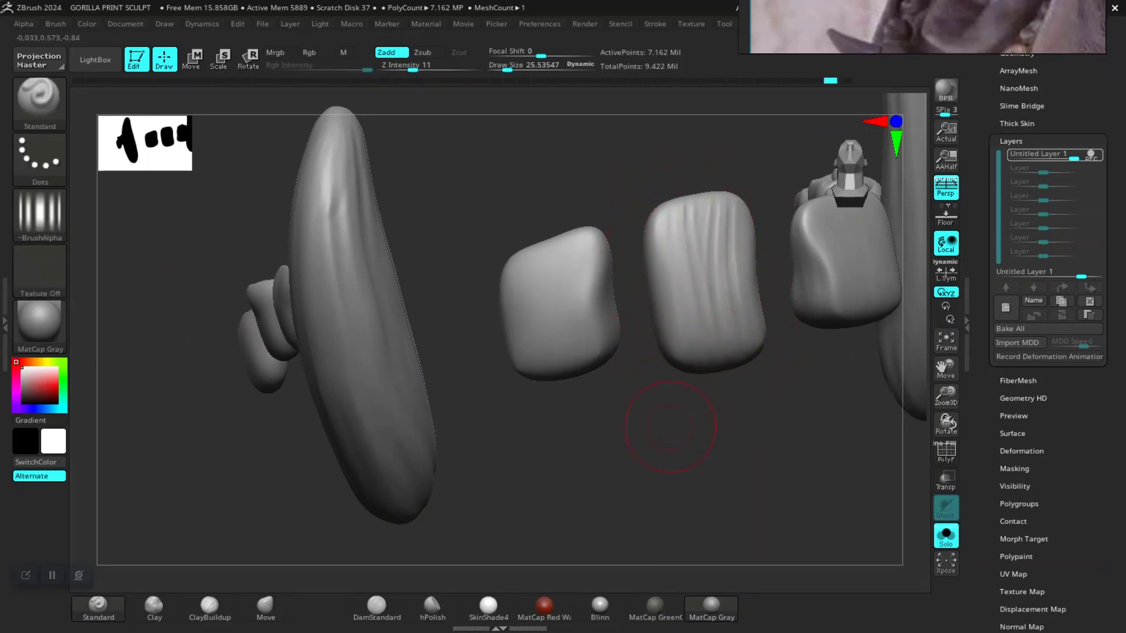
# - Groove the front-left tooth and smooth the right front tooth
pyautogui.moveTo(667, 415); pyautogui.dragTo(671, 244, button='right')
pyautogui.moveTo(590, 255)
pyautogui.mouseDown()
pyautogui.moveTo(586, 345)
pyautogui.moveTo(557, 349)
pyautogui.mouseUp()
pyautogui.moveTo(618, 435); pyautogui.dragTo(618, 265, button='right')
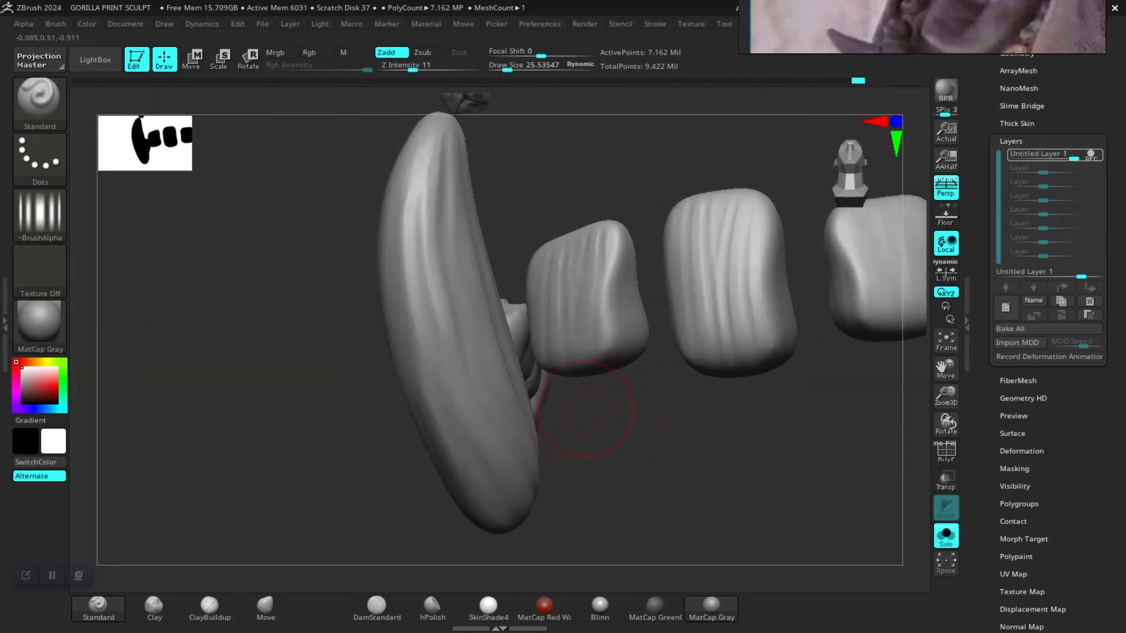
pyautogui.keyDown('shift'); pyautogui.moveTo(618, 266); pyautogui.dragTo(611, 314); pyautogui.keyUp('shift')
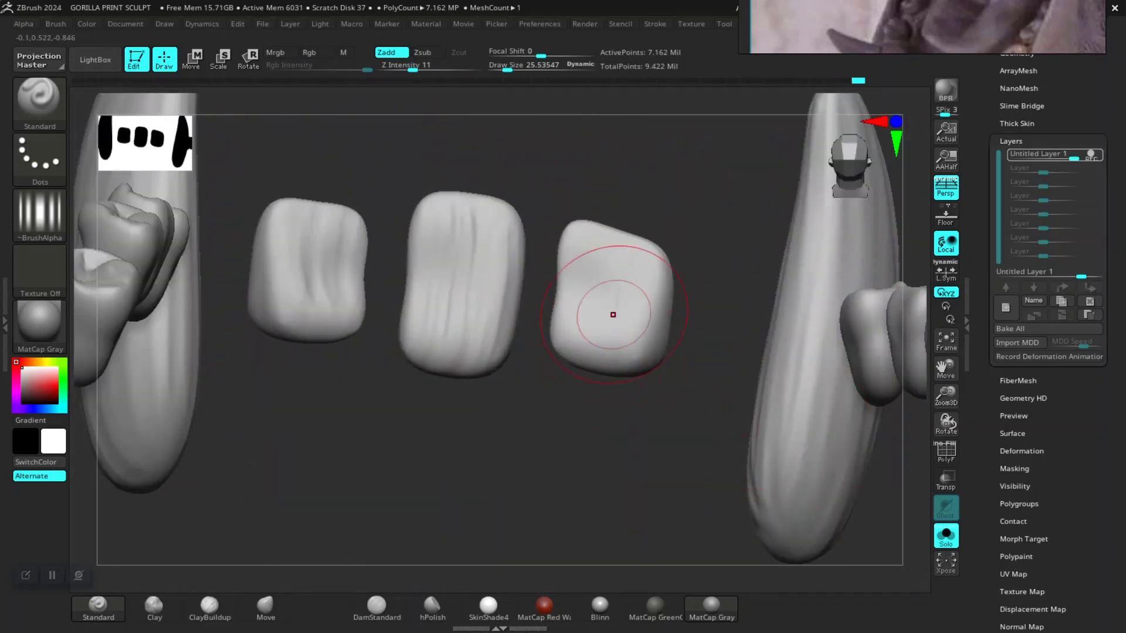
pyautogui.moveTo(611, 352); pyautogui.dragTo(611, 411, button='right')
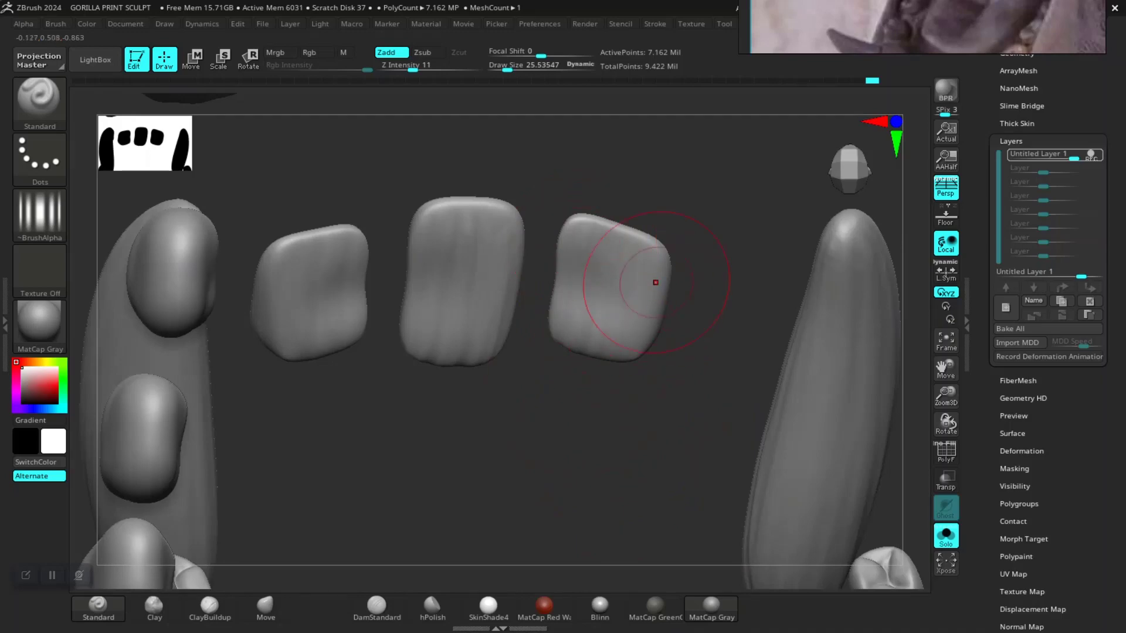
# - Smooth striations on the lower tooth and set the sculpting strength to 9
pyautogui.moveTo(628, 452); pyautogui.dragTo(666, 367)
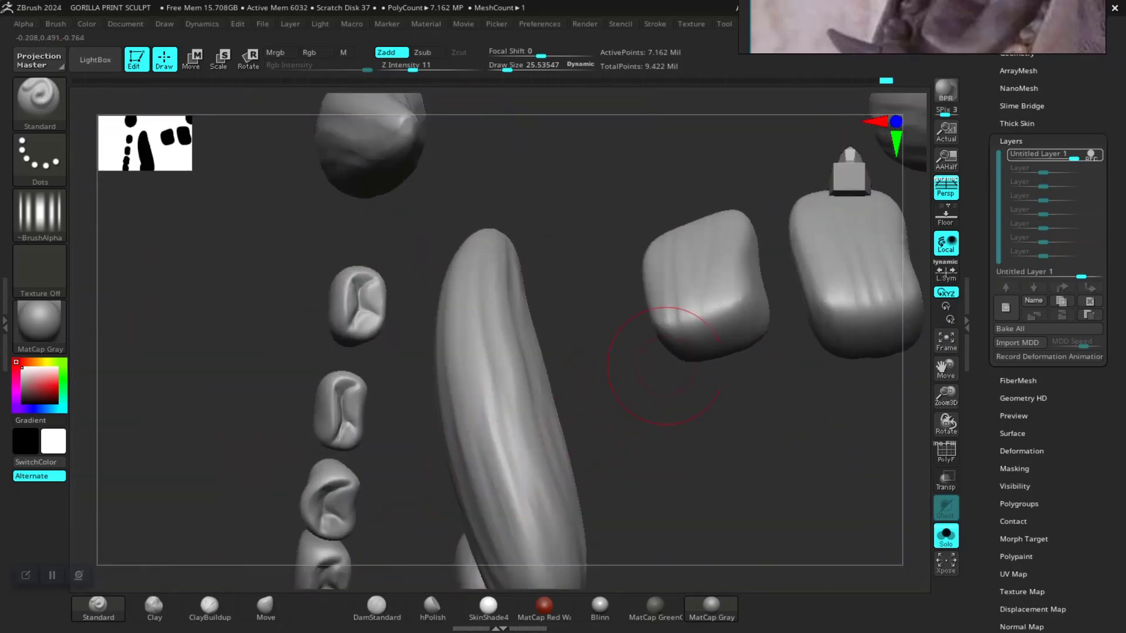
pyautogui.moveTo(770, 358); pyautogui.dragTo(805, 268)
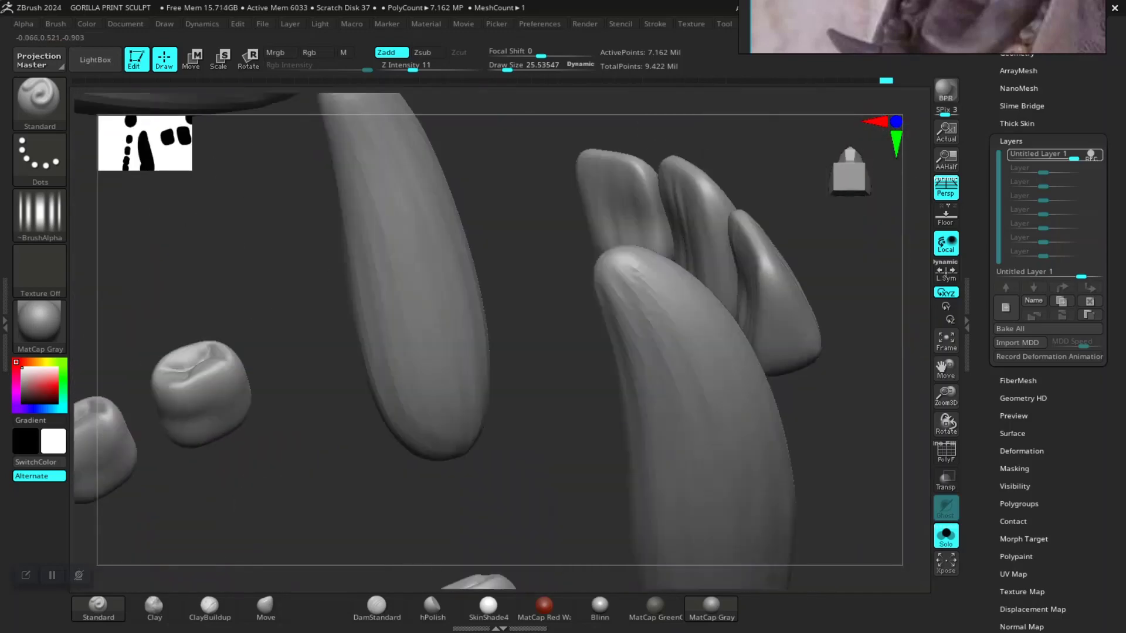
pyautogui.moveTo(757, 437)
pyautogui.mouseDown()
pyautogui.moveTo(628, 377)
pyautogui.moveTo(528, 377)
pyautogui.moveTo(601, 314)
pyautogui.mouseUp()
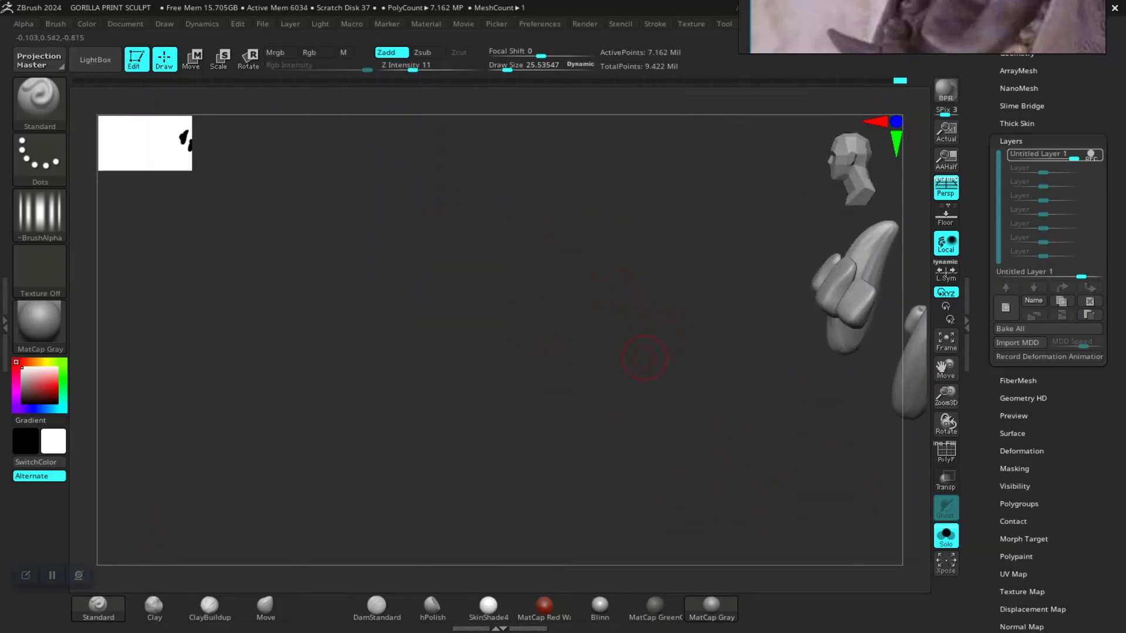
pyautogui.moveTo(645, 358)
pyautogui.mouseDown()
pyautogui.moveTo(490, 322)
pyautogui.moveTo(477, 364)
pyautogui.moveTo(522, 428)
pyautogui.moveTo(716, 351)
pyautogui.mouseUp()
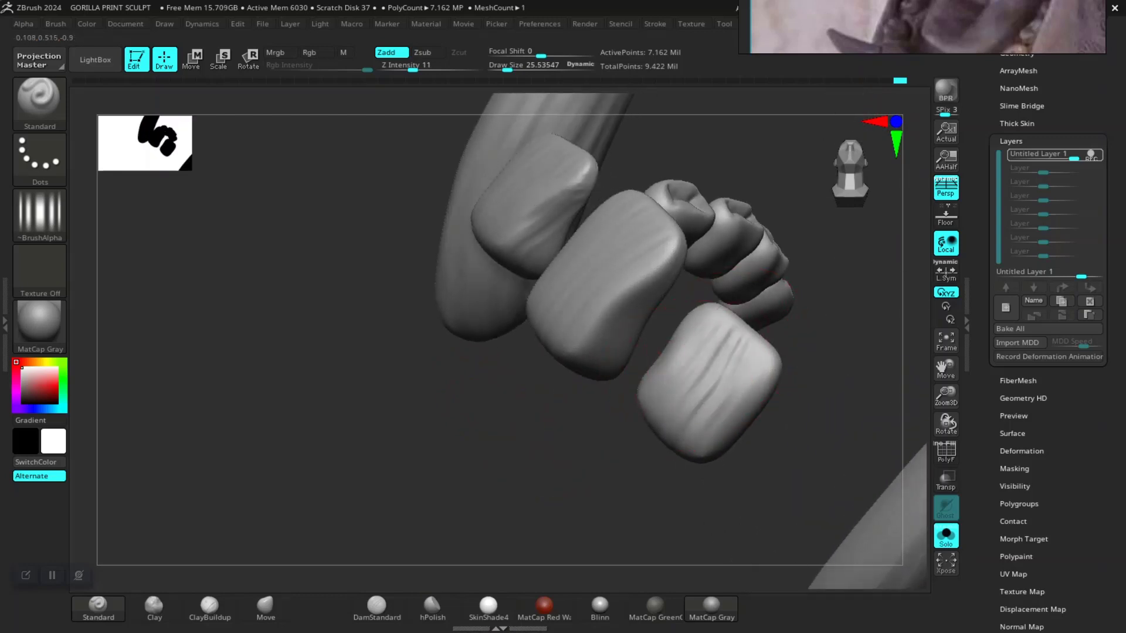
pyautogui.keyDown('shift'); pyautogui.moveTo(729, 398); pyautogui.dragTo(703, 375); pyautogui.keyUp('shift')
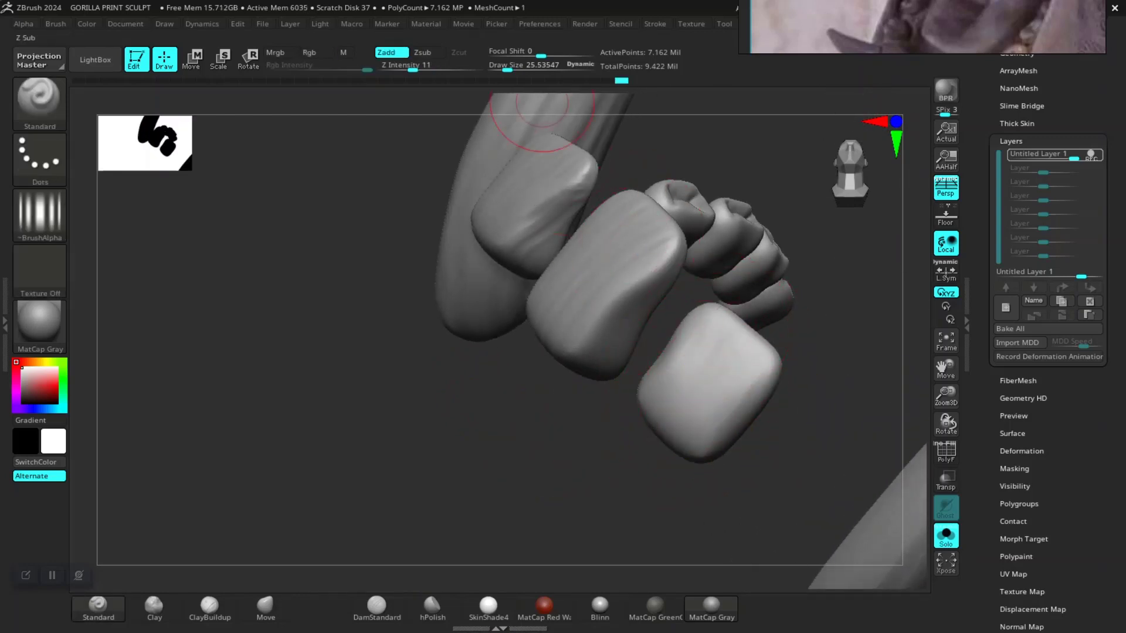
pyautogui.click(411, 66)
pyautogui.write('9')
pyautogui.press('Return')
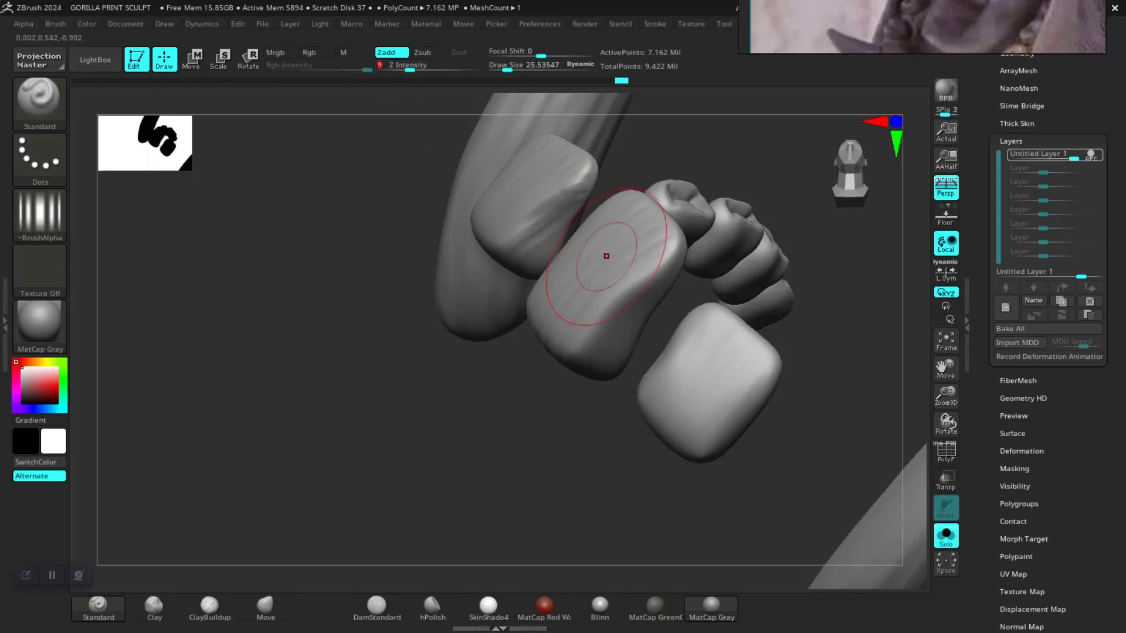
# - Shrink the brush to about 13.5 and orbit along the row of teeth
pyautogui.moveTo(631, 464)
pyautogui.mouseDown()
pyautogui.moveTo(738, 322)
pyautogui.moveTo(621, 404)
pyautogui.moveTo(666, 361)
pyautogui.moveTo(692, 375)
pyautogui.moveTo(728, 275)
pyautogui.mouseUp()
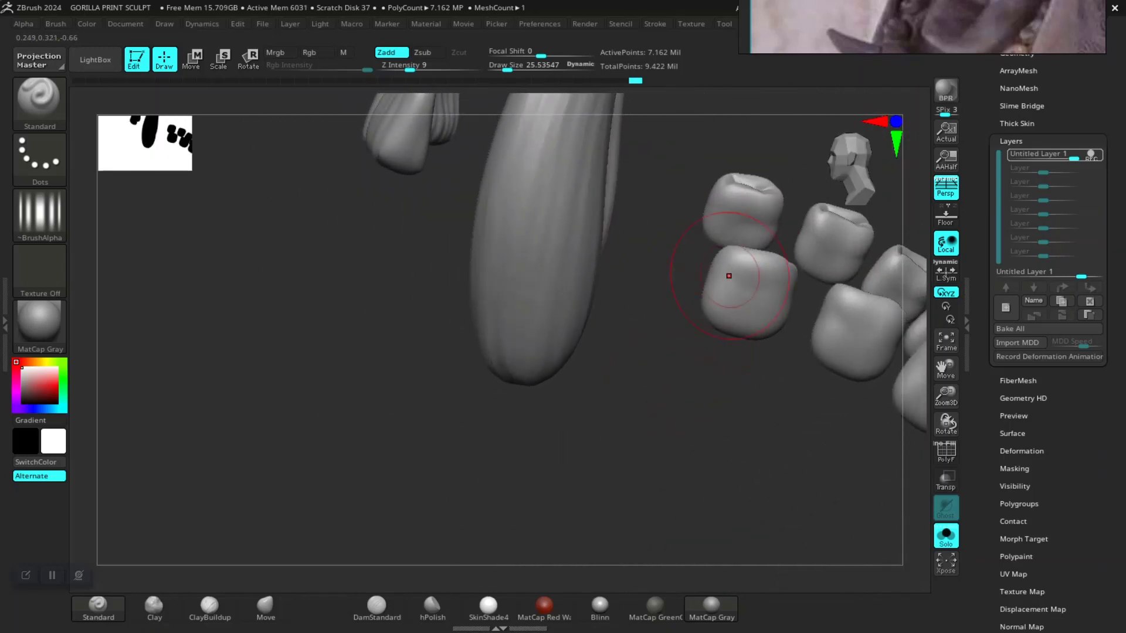
pyautogui.keyDown('alt'); pyautogui.moveTo(755, 360); pyautogui.dragTo(650, 287); pyautogui.keyUp('alt')
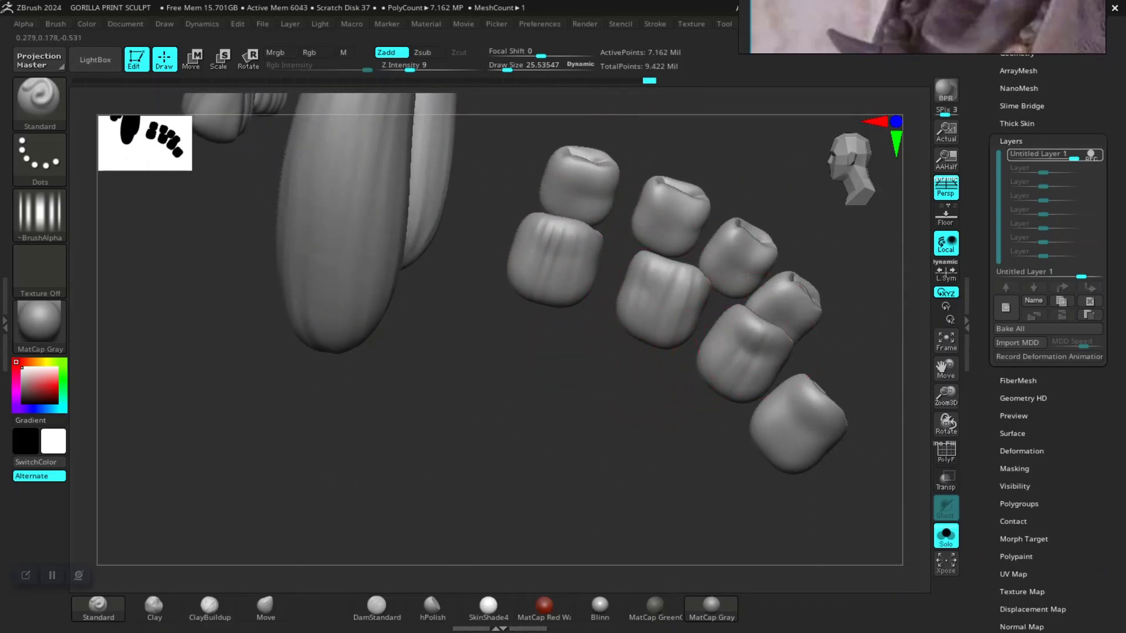
pyautogui.press('space')
pyautogui.moveTo(762, 339); pyautogui.dragTo(742, 340)
pyautogui.moveTo(748, 466); pyautogui.dragTo(683, 463)
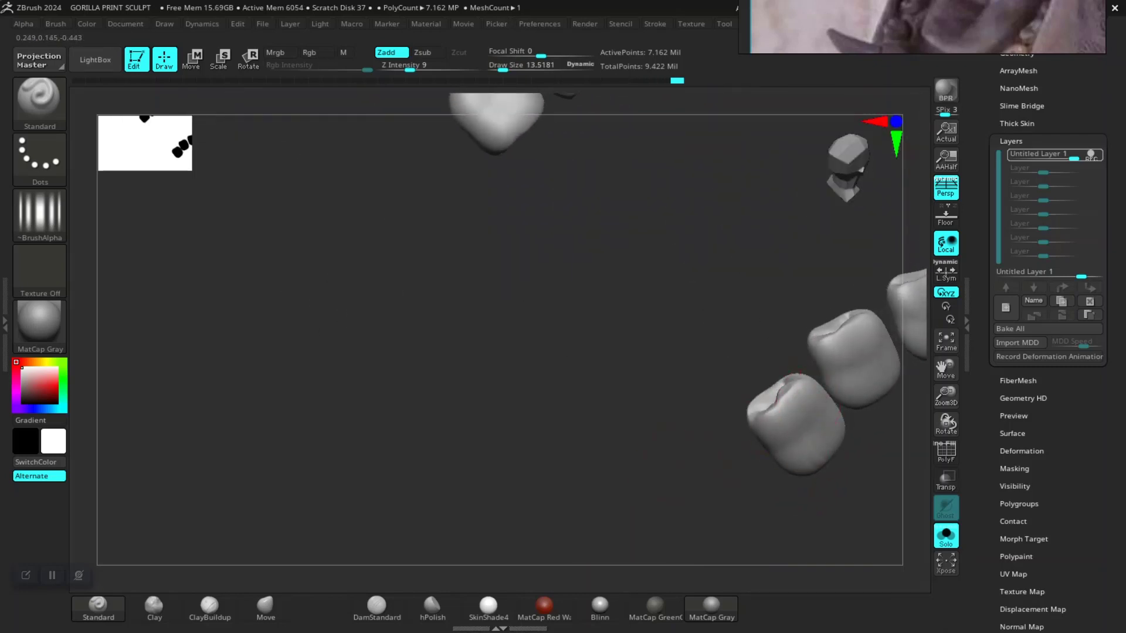
pyautogui.keyDown('alt'); pyautogui.moveTo(856, 361); pyautogui.dragTo(674, 362); pyautogui.keyUp('alt')
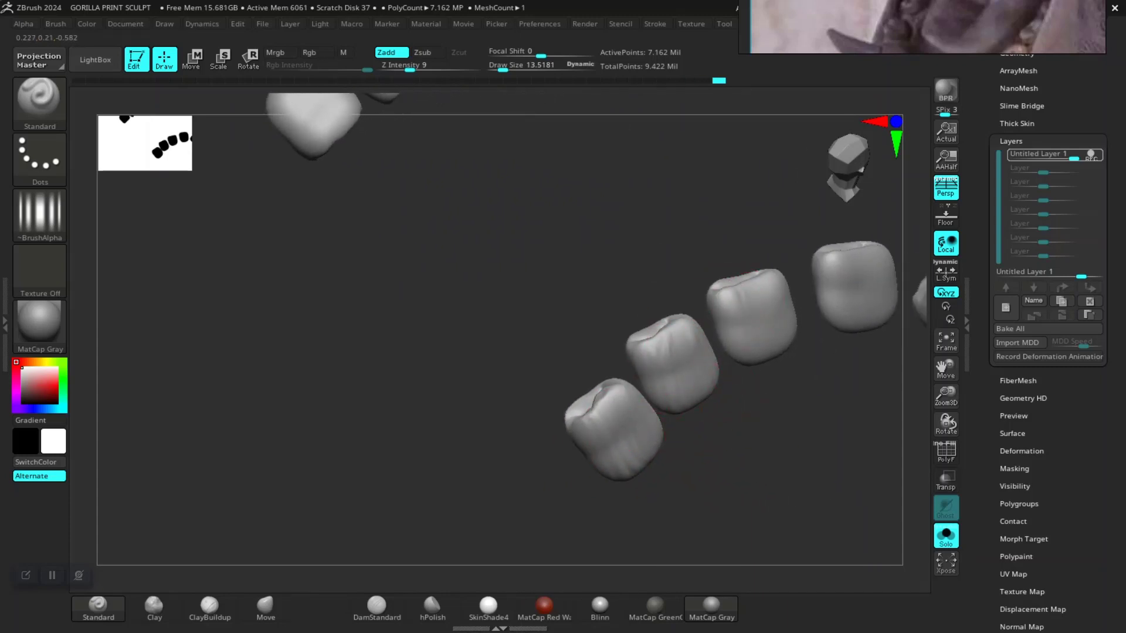
pyautogui.keyDown('alt'); pyautogui.moveTo(821, 349); pyautogui.dragTo(680, 384); pyautogui.keyUp('alt')
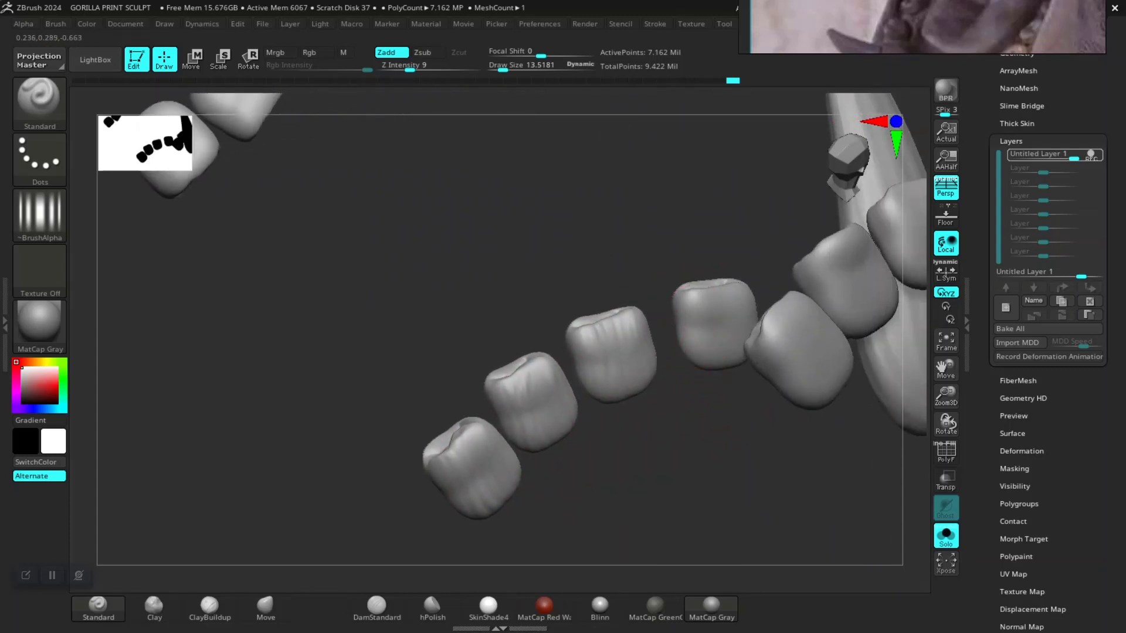
pyautogui.moveTo(729, 427); pyautogui.dragTo(706, 316)
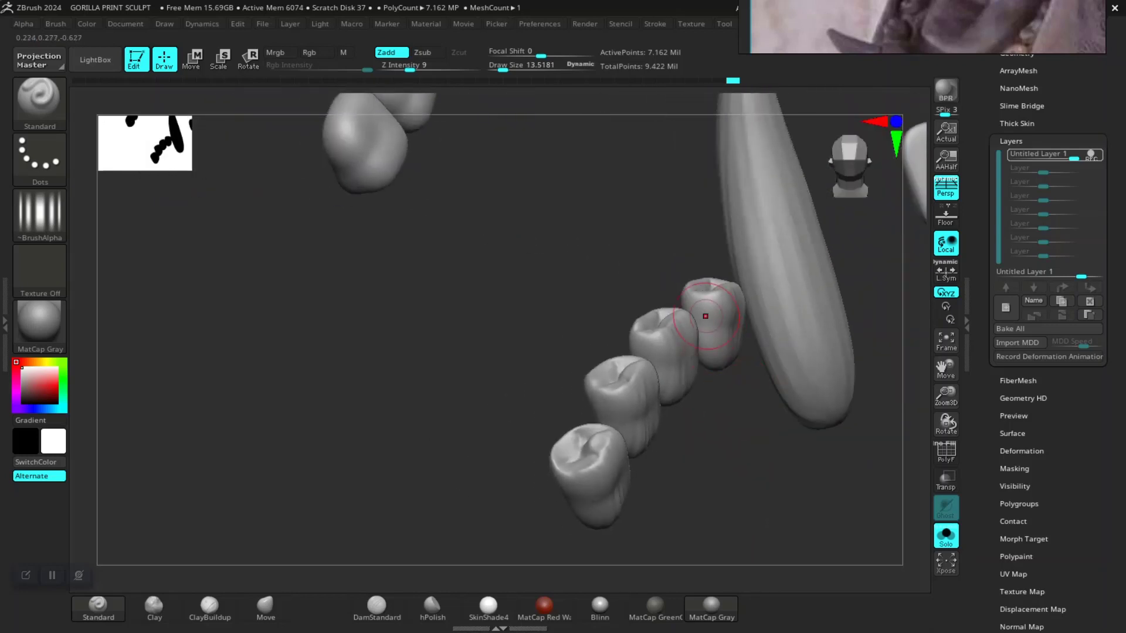
pyautogui.moveTo(788, 401); pyautogui.dragTo(692, 305)
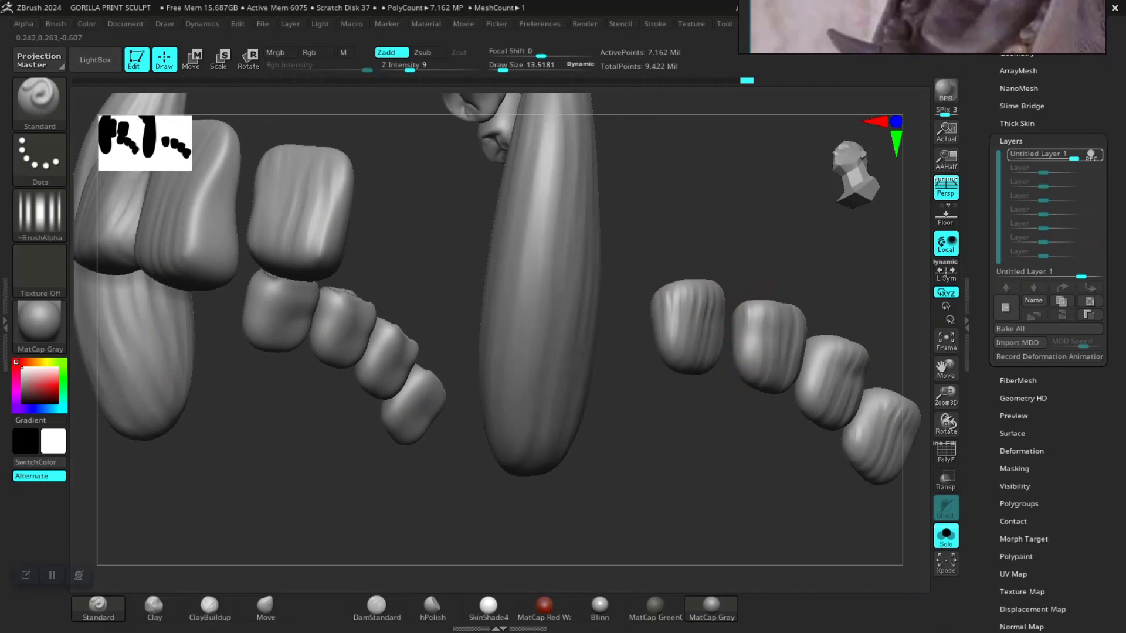
# - Orbit around to the tooth row and sculpt a short streak onto one tooth
pyautogui.moveTo(788, 476)
pyautogui.keyDown('alt'); pyautogui.mouseDown()
pyautogui.moveTo(754, 357)
pyautogui.moveTo(739, 384)
pyautogui.mouseUp(); pyautogui.keyUp('alt')
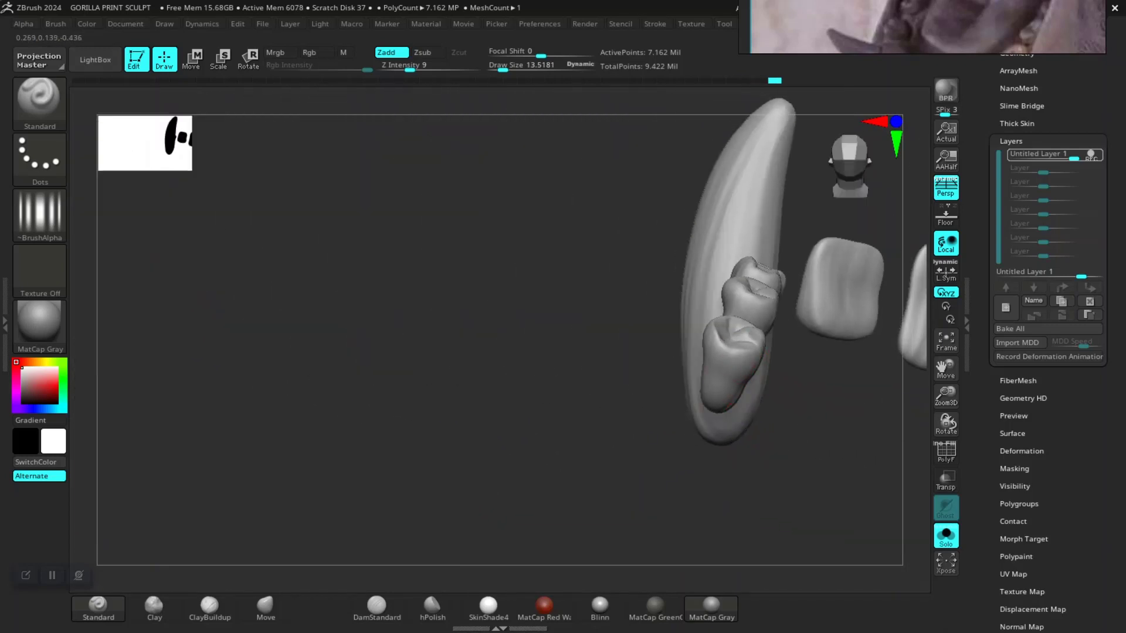
pyautogui.moveTo(780, 432)
pyautogui.mouseDown()
pyautogui.moveTo(586, 411)
pyautogui.moveTo(641, 447)
pyautogui.moveTo(679, 352)
pyautogui.mouseUp()
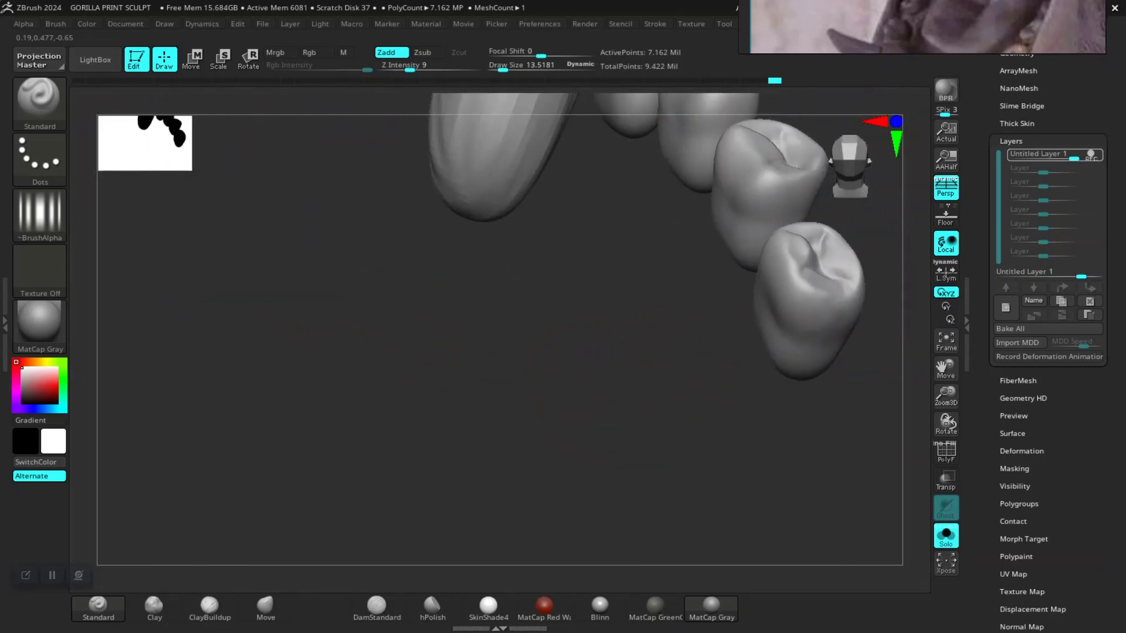
pyautogui.moveTo(587, 364)
pyautogui.mouseDown()
pyautogui.moveTo(766, 364)
pyautogui.moveTo(557, 330)
pyautogui.mouseUp()
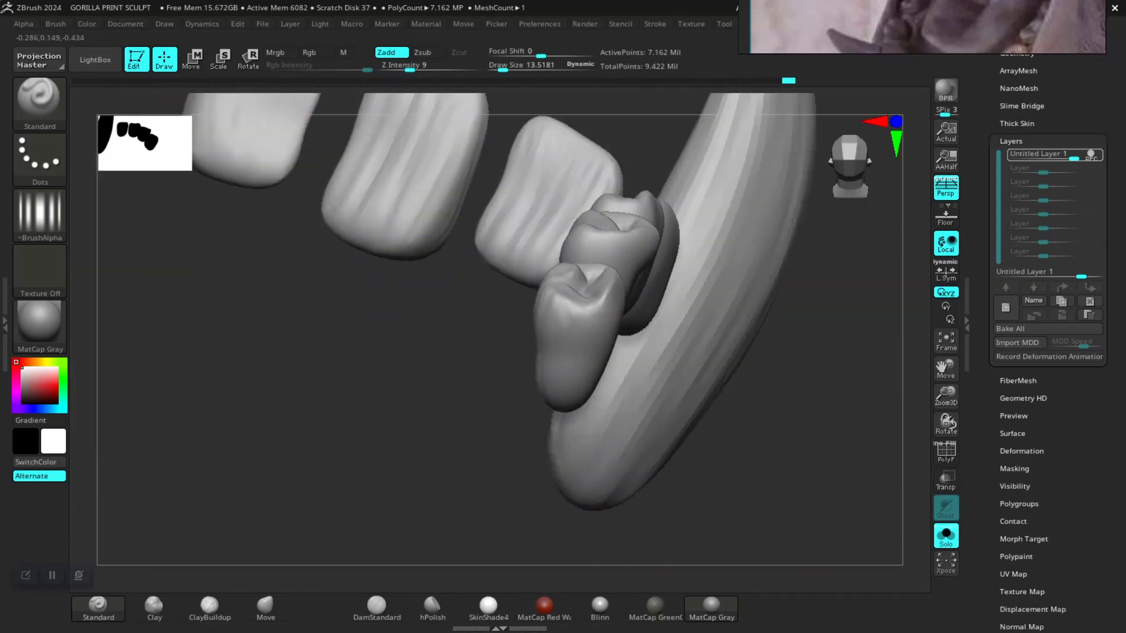
pyautogui.moveTo(557, 330)
pyautogui.mouseDown()
pyautogui.moveTo(584, 377)
pyautogui.moveTo(681, 275)
pyautogui.mouseUp()
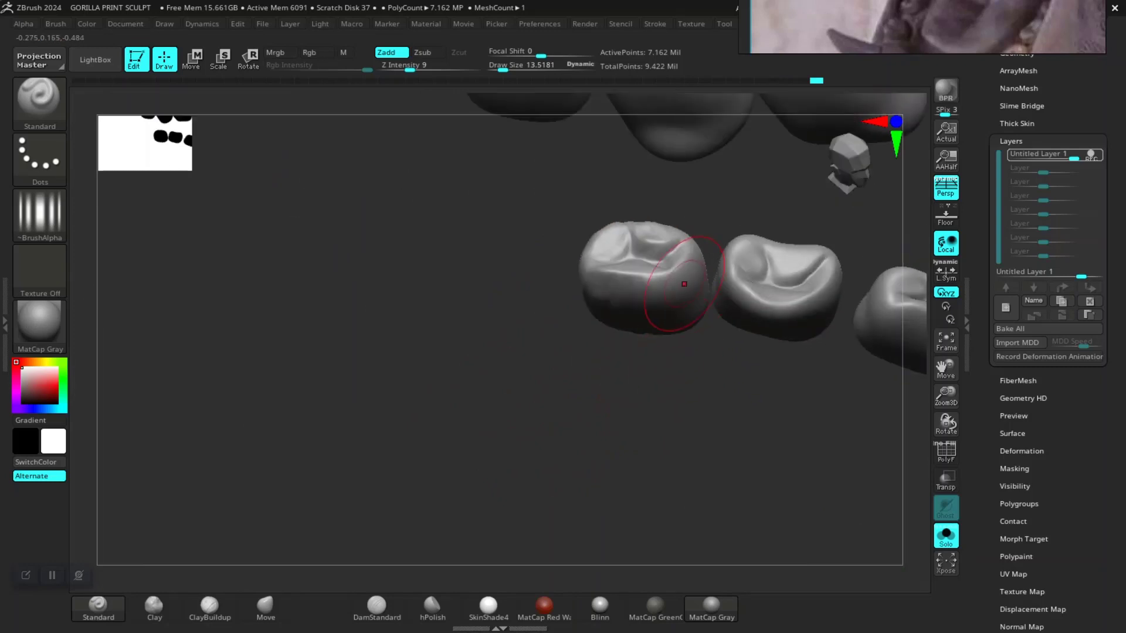
pyautogui.moveTo(748, 382); pyautogui.dragTo(751, 281)
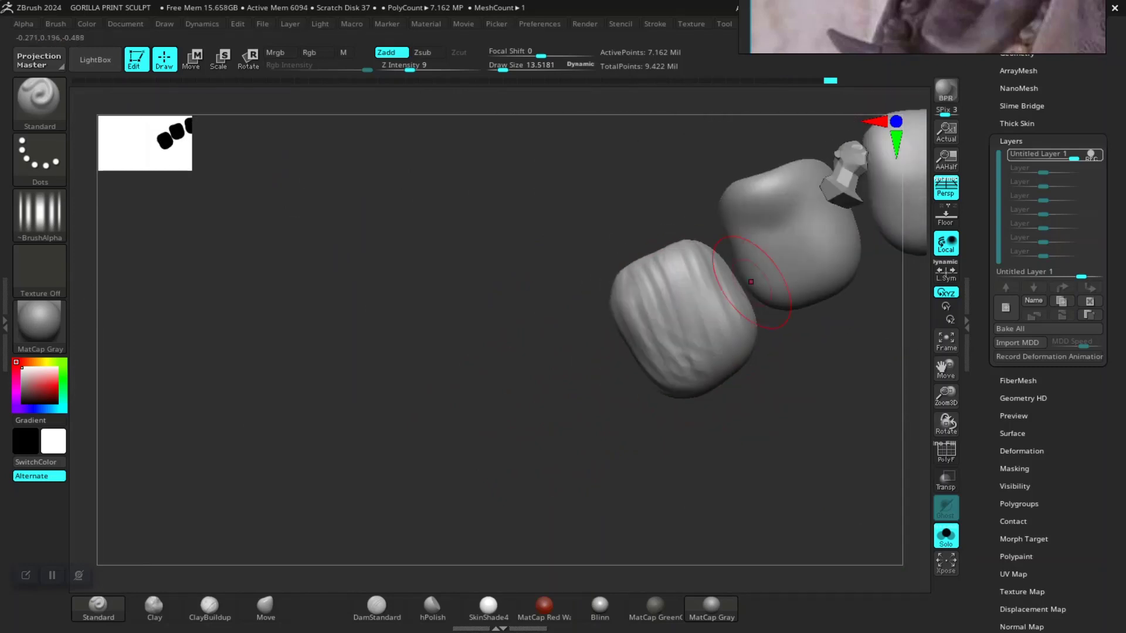
pyautogui.moveTo(674, 328); pyautogui.dragTo(540, 347)
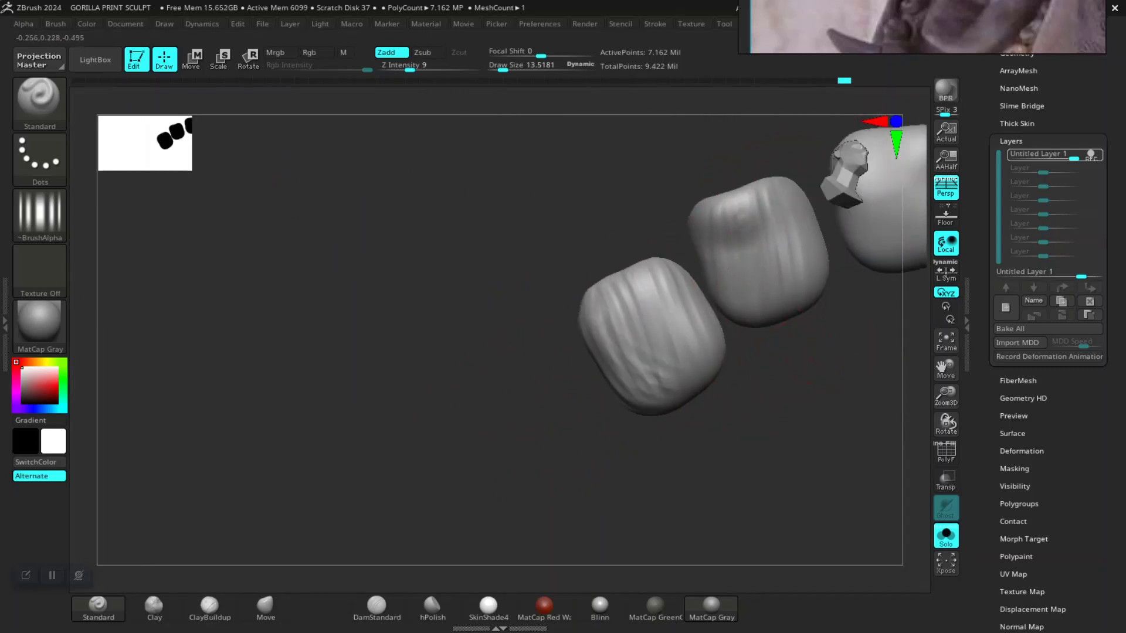
pyautogui.moveTo(590, 262); pyautogui.dragTo(601, 283)
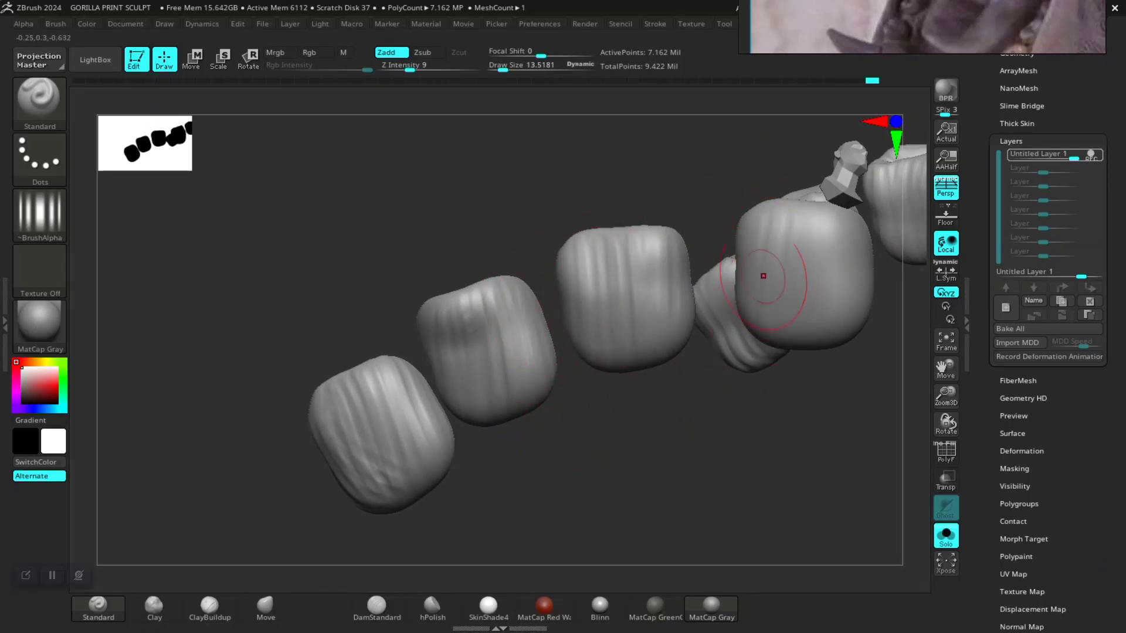
# - Orbit, pan and zoom to inspect the whole teeth set from several angles
pyautogui.moveTo(862, 223); pyautogui.dragTo(821, 258)
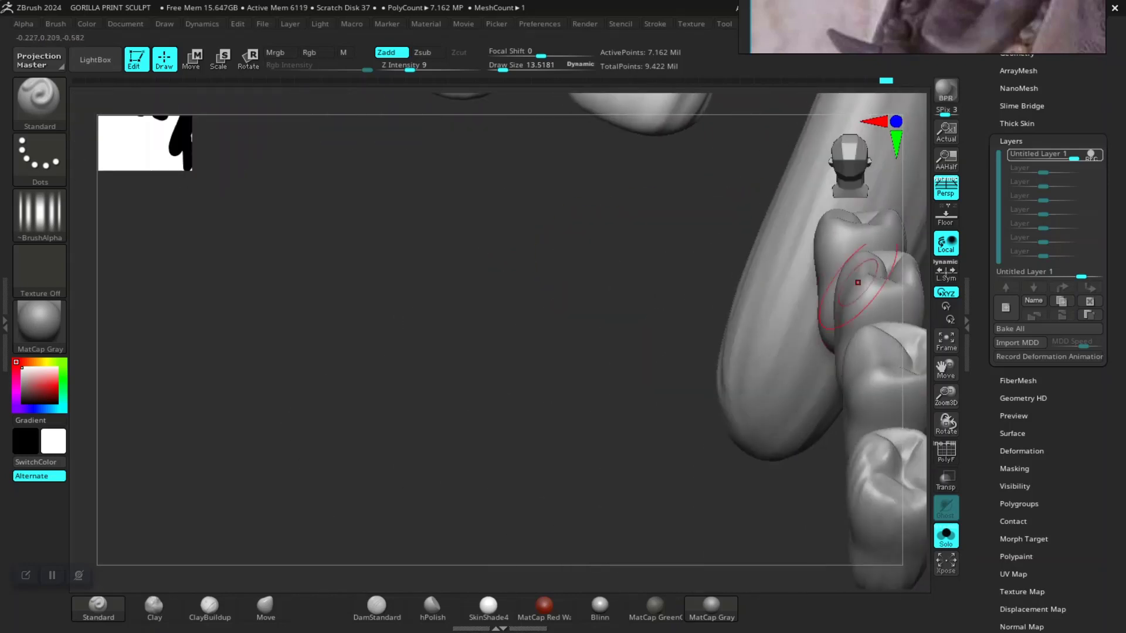
pyautogui.moveTo(729, 326); pyautogui.dragTo(710, 264)
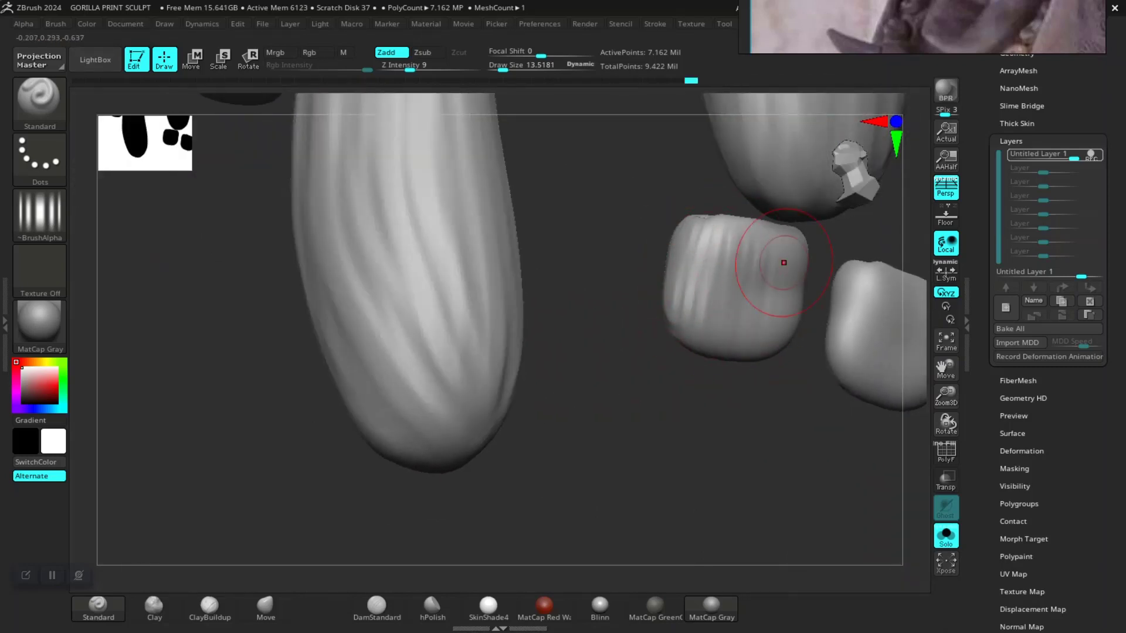
pyautogui.moveTo(784, 263); pyautogui.dragTo(629, 243)
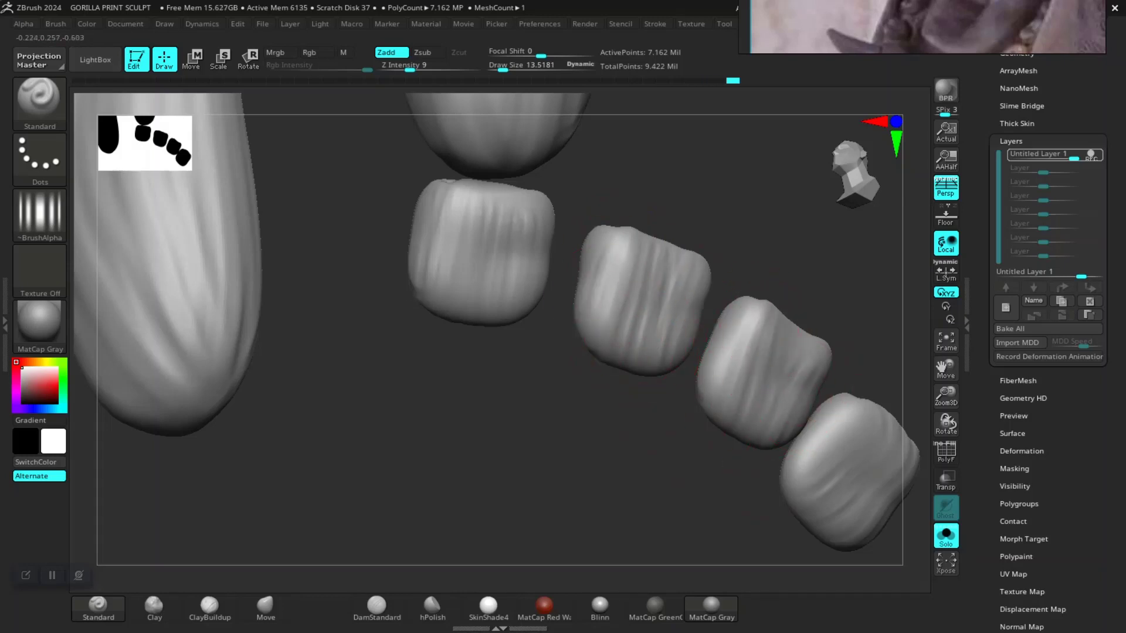
pyautogui.moveTo(612, 458); pyautogui.dragTo(597, 363)
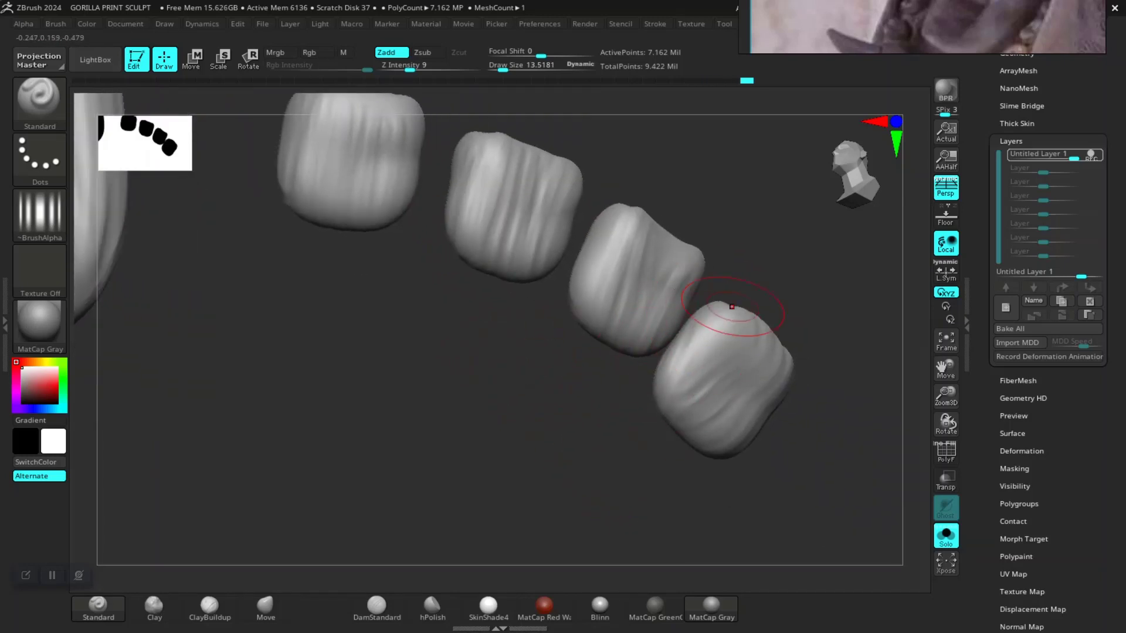
pyautogui.moveTo(732, 306)
pyautogui.mouseDown()
pyautogui.moveTo(754, 315)
pyautogui.moveTo(704, 264)
pyautogui.moveTo(632, 386)
pyautogui.mouseUp()
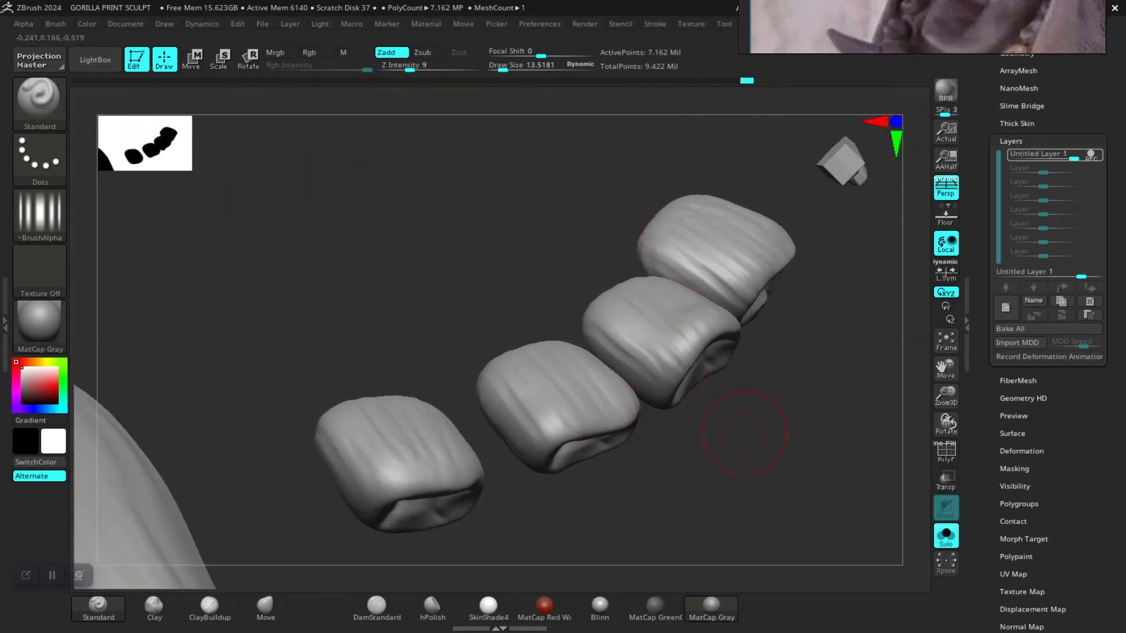
pyautogui.moveTo(745, 434)
pyautogui.mouseDown()
pyautogui.moveTo(479, 354)
pyautogui.moveTo(449, 262)
pyautogui.mouseUp()
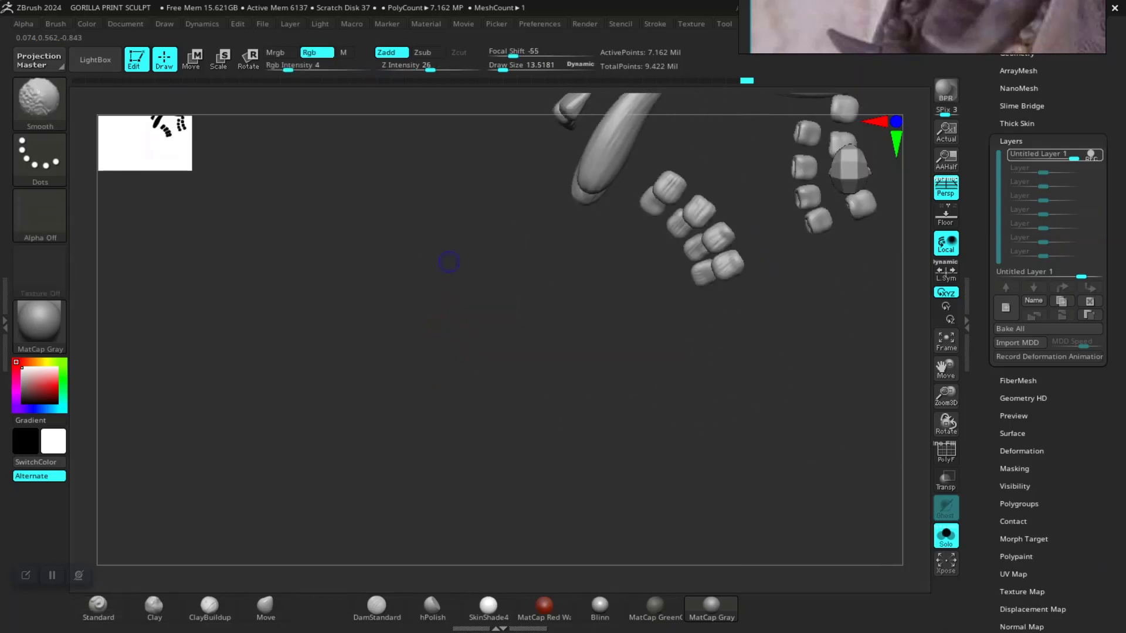
pyautogui.moveTo(503, 293)
pyautogui.mouseDown()
pyautogui.moveTo(723, 423)
pyautogui.moveTo(648, 452)
pyautogui.moveTo(586, 445)
pyautogui.moveTo(528, 346)
pyautogui.mouseUp()
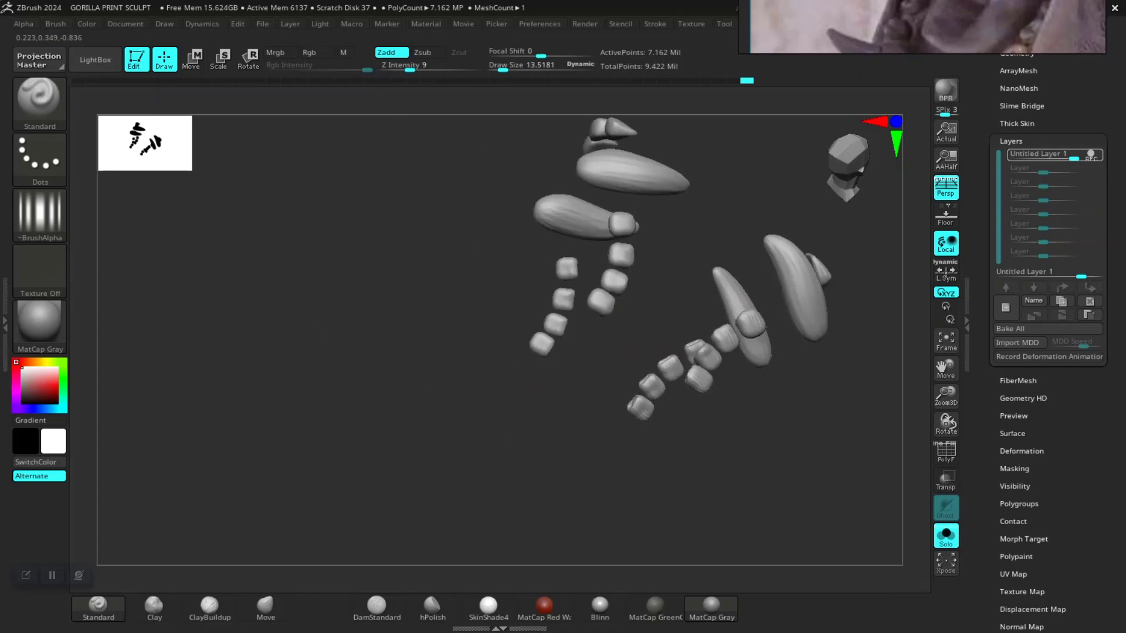
# - Zoom in and sculpt wavy streaks across the central tooth and the upper tooth
pyautogui.moveTo(651, 293); pyautogui.dragTo(659, 300)
pyautogui.keyDown('ctrl'); pyautogui.moveTo(658, 301); pyautogui.dragTo(647, 501, button='right'); pyautogui.keyUp('ctrl')
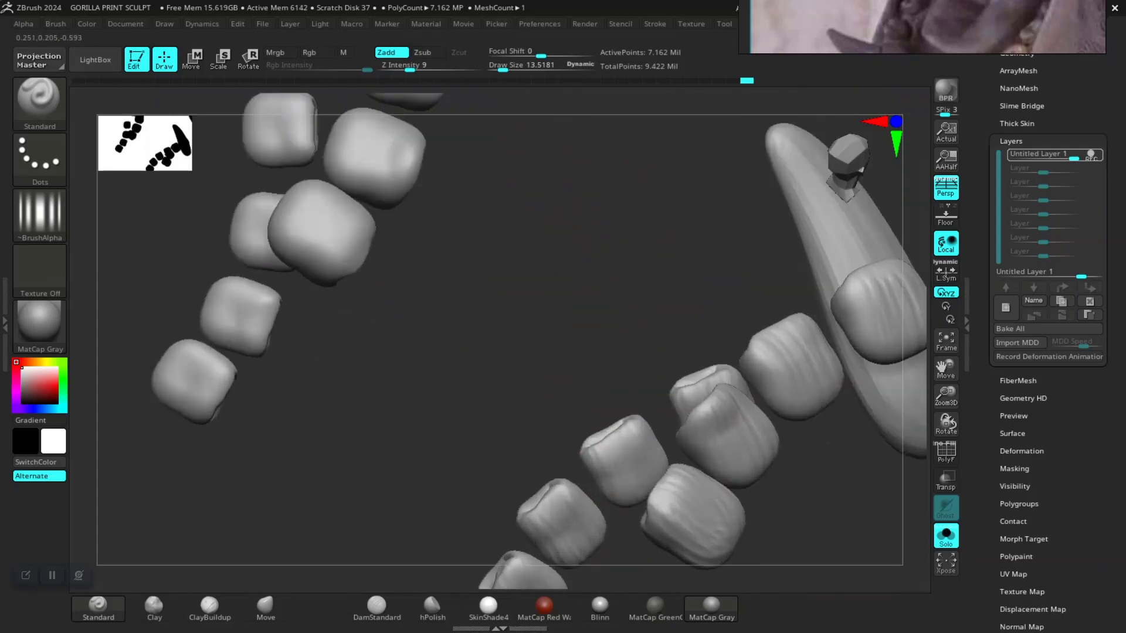
pyautogui.keyDown('ctrl'); pyautogui.moveTo(577, 236); pyautogui.dragTo(364, 263, button='right'); pyautogui.keyUp('ctrl')
pyautogui.moveTo(233, 286)
pyautogui.mouseDown()
pyautogui.moveTo(259, 297)
pyautogui.moveTo(269, 252)
pyautogui.mouseUp()
pyautogui.moveTo(387, 228); pyautogui.dragTo(322, 199)
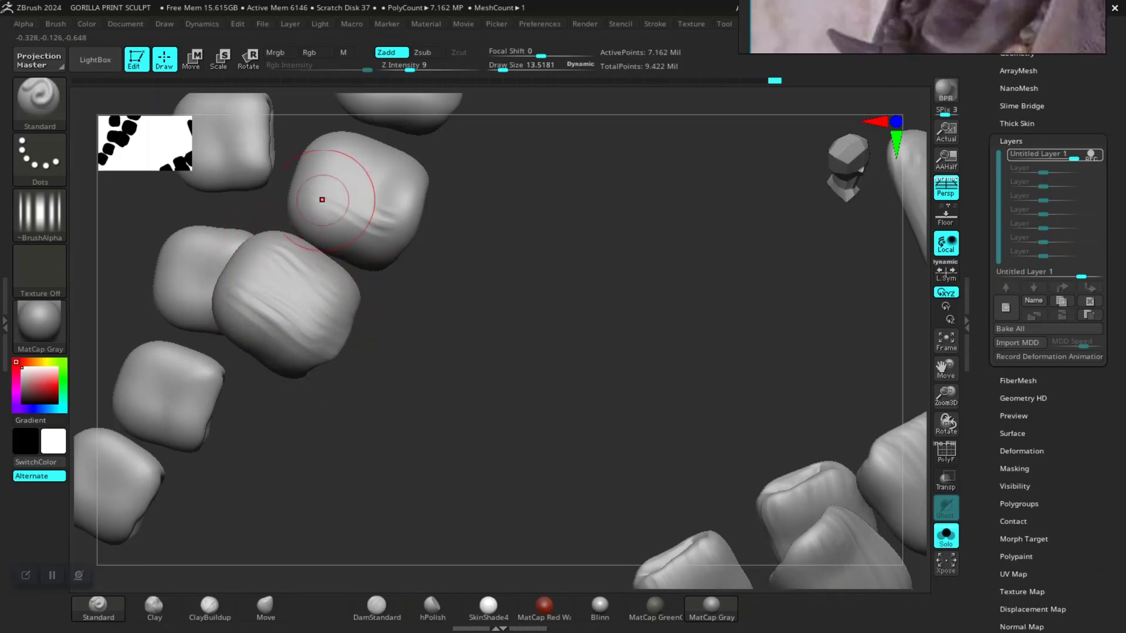
pyautogui.moveTo(322, 199); pyautogui.dragTo(367, 230, button='right')
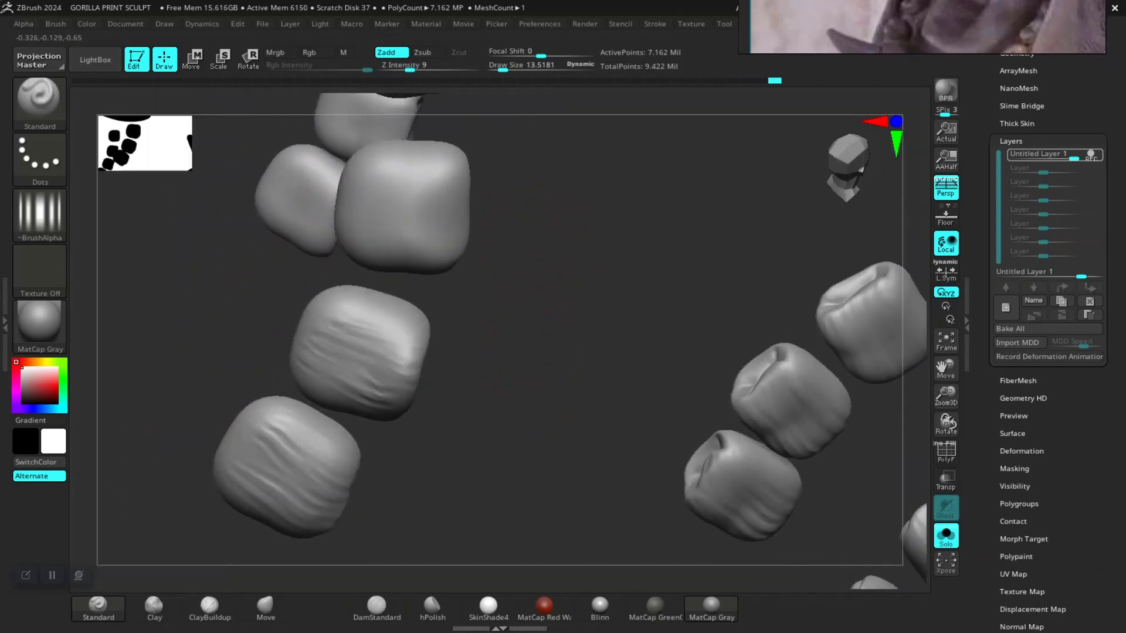
pyautogui.moveTo(449, 183); pyautogui.dragTo(375, 195)
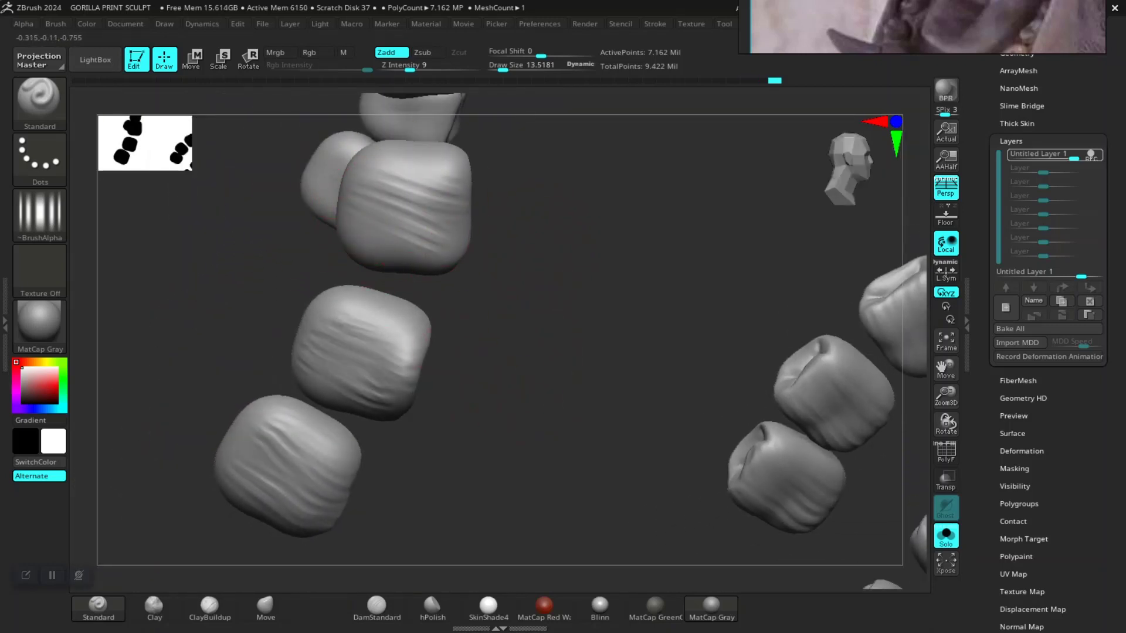
# - Add horizontal streaks to the top tooth and smooth the middle tooth's surface
pyautogui.moveTo(538, 246); pyautogui.dragTo(472, 291, button='right')
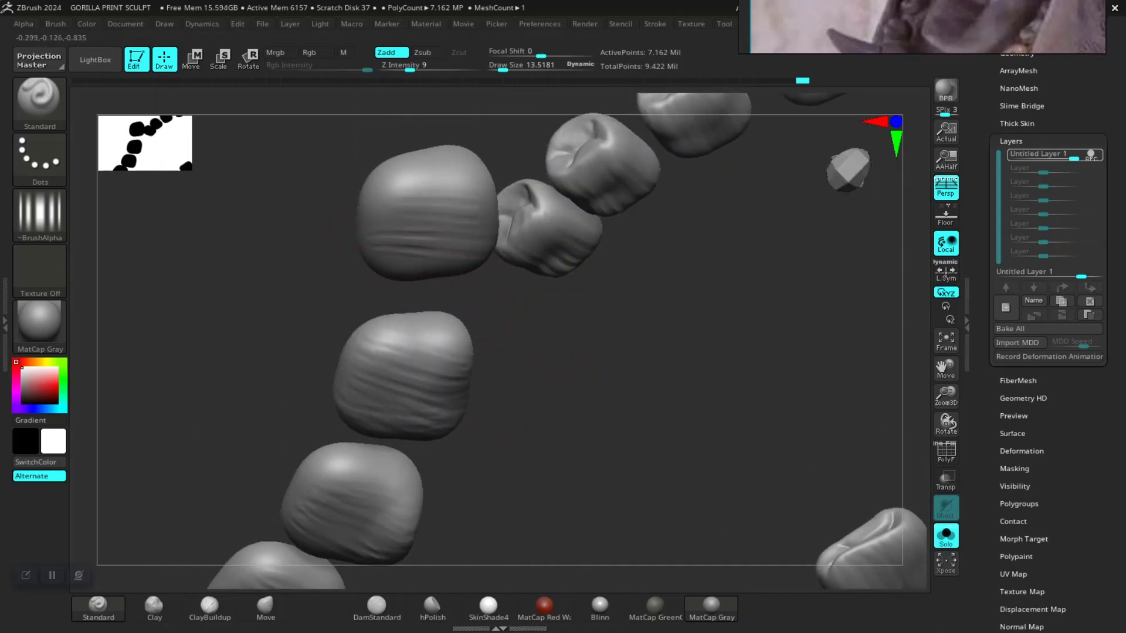
pyautogui.moveTo(381, 179); pyautogui.dragTo(446, 171)
pyautogui.moveTo(615, 293); pyautogui.dragTo(558, 336, button='right')
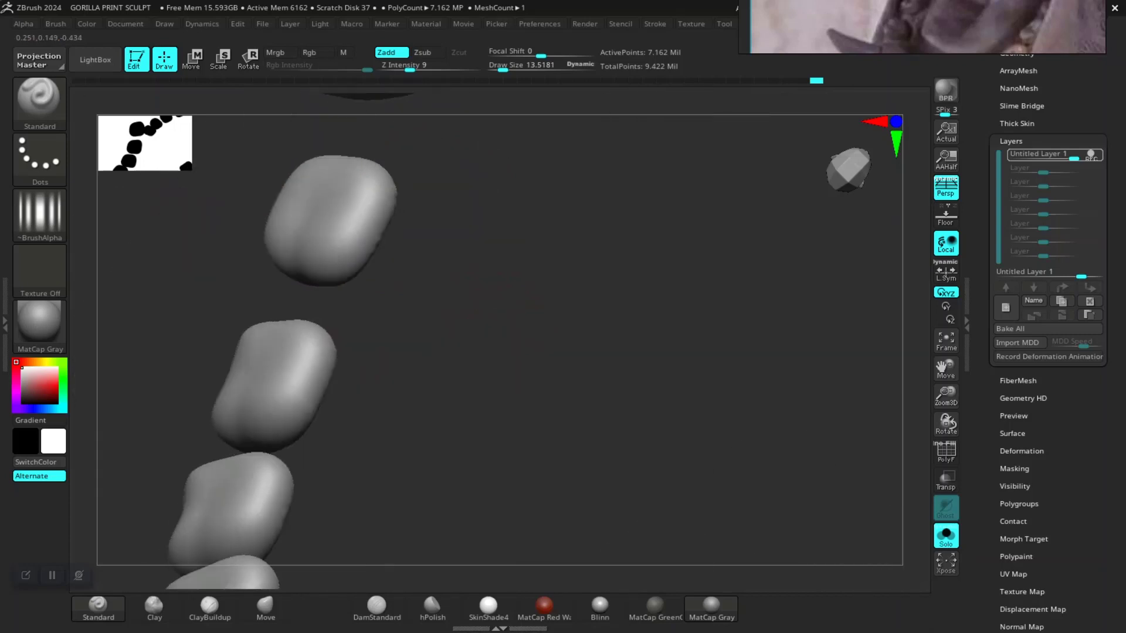
pyautogui.moveTo(347, 239); pyautogui.dragTo(344, 201)
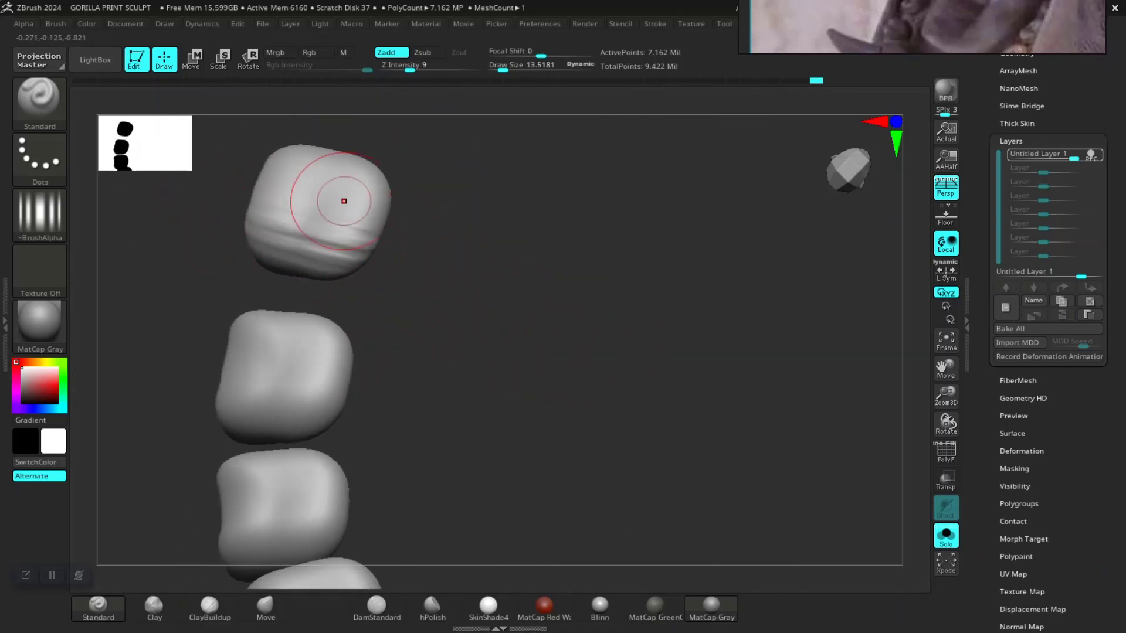
pyautogui.keyDown('shift'); pyautogui.moveTo(315, 393); pyautogui.dragTo(206, 384); pyautogui.keyUp('shift')
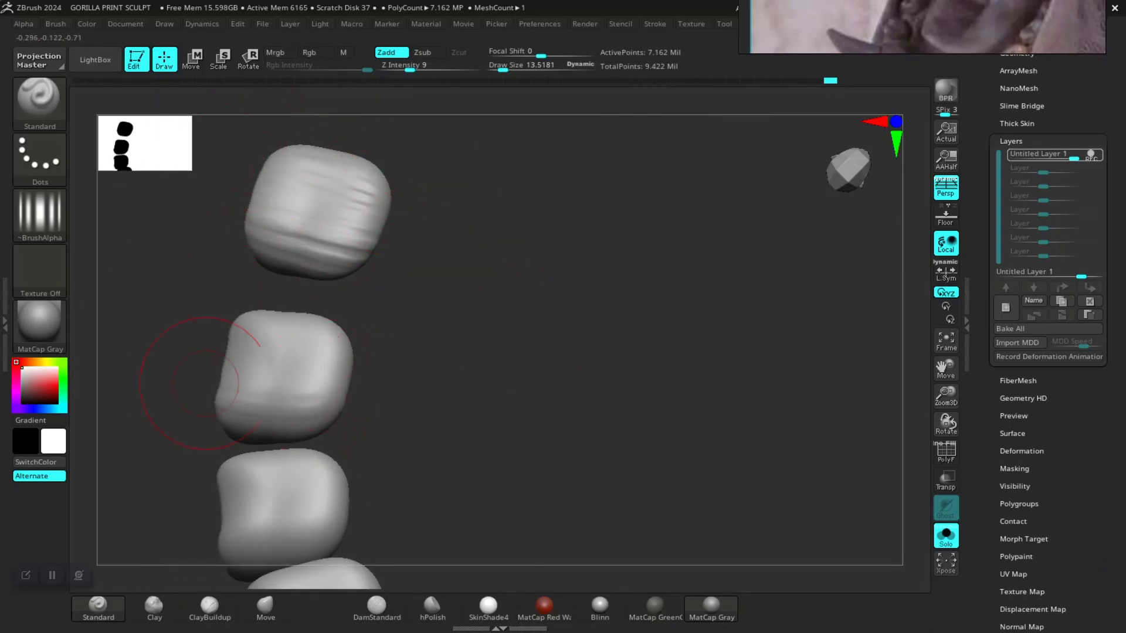
pyautogui.moveTo(351, 362)
pyautogui.keyDown('alt'); pyautogui.mouseDown(button='right')
pyautogui.moveTo(422, 293)
pyautogui.moveTo(351, 293)
pyautogui.mouseUp(button='right'); pyautogui.keyUp('alt')
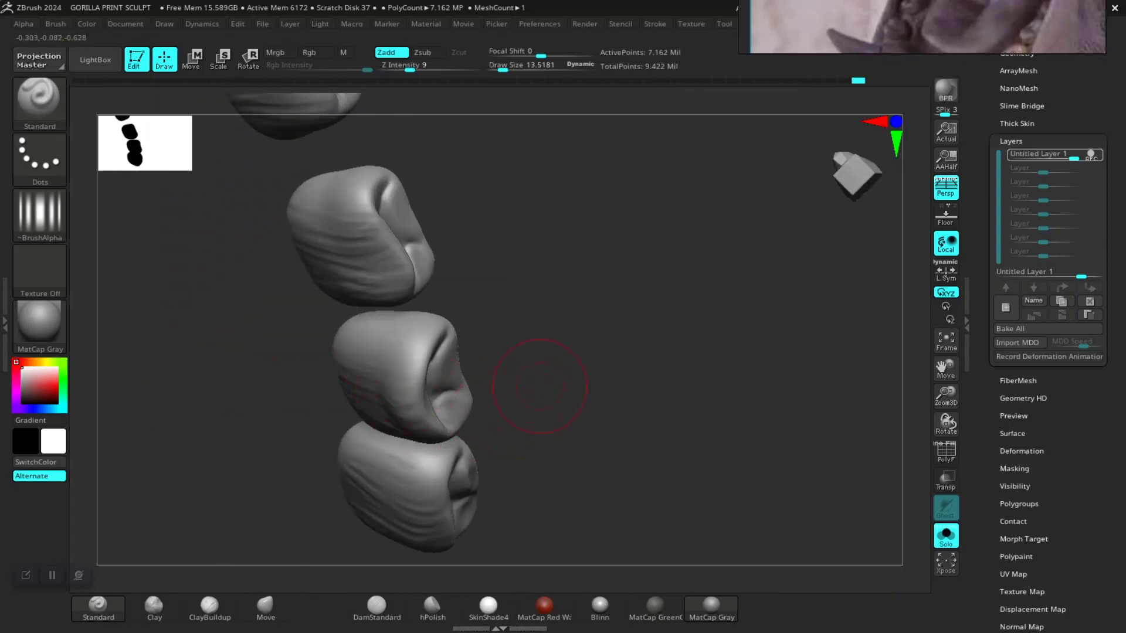
pyautogui.moveTo(477, 377)
pyautogui.mouseDown(button='right')
pyautogui.moveTo(465, 352)
pyautogui.moveTo(554, 451)
pyautogui.moveTo(528, 402)
pyautogui.moveTo(549, 437)
pyautogui.mouseUp(button='right')
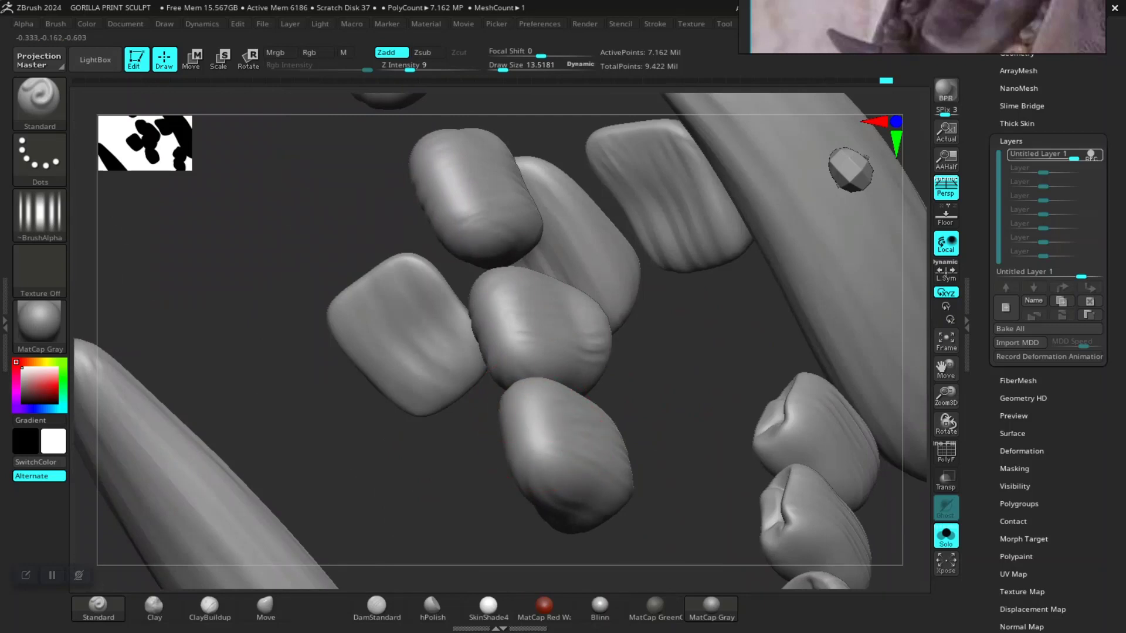
pyautogui.moveTo(587, 394)
pyautogui.mouseDown(button='right')
pyautogui.moveTo(641, 402)
pyautogui.moveTo(734, 280)
pyautogui.moveTo(674, 402)
pyautogui.moveTo(692, 322)
pyautogui.moveTo(715, 340)
pyautogui.moveTo(656, 328)
pyautogui.moveTo(366, 365)
pyautogui.moveTo(372, 352)
pyautogui.moveTo(402, 352)
pyautogui.mouseUp(button='right')
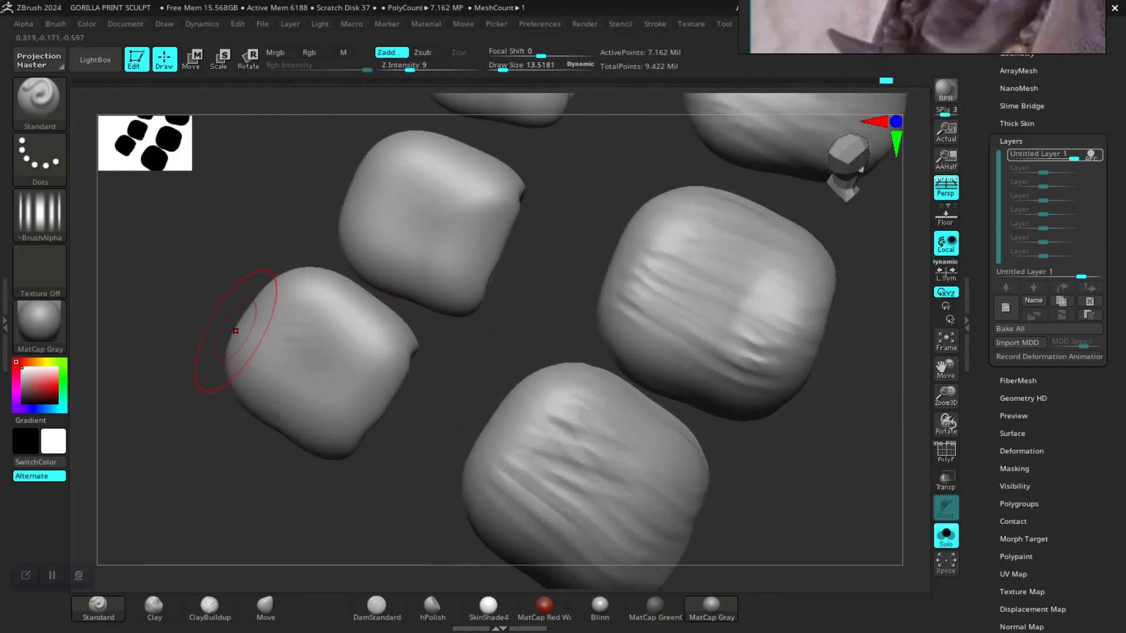
# - Carve wrinkle grooves across the left and upper-left teeth
pyautogui.moveTo(236, 331); pyautogui.dragTo(251, 403)
pyautogui.moveTo(252, 293); pyautogui.dragTo(375, 358)
pyautogui.moveTo(246, 329); pyautogui.dragTo(389, 352)
pyautogui.moveTo(264, 311); pyautogui.dragTo(365, 431)
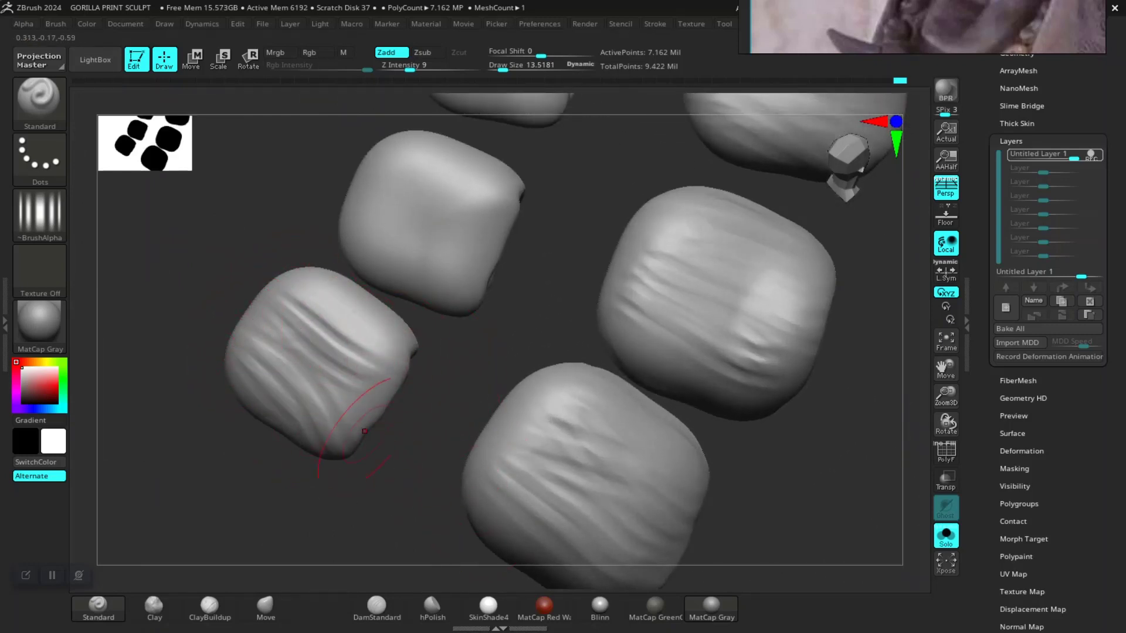
pyautogui.moveTo(481, 199); pyautogui.dragTo(363, 235)
pyautogui.moveTo(493, 229); pyautogui.dragTo(358, 176)
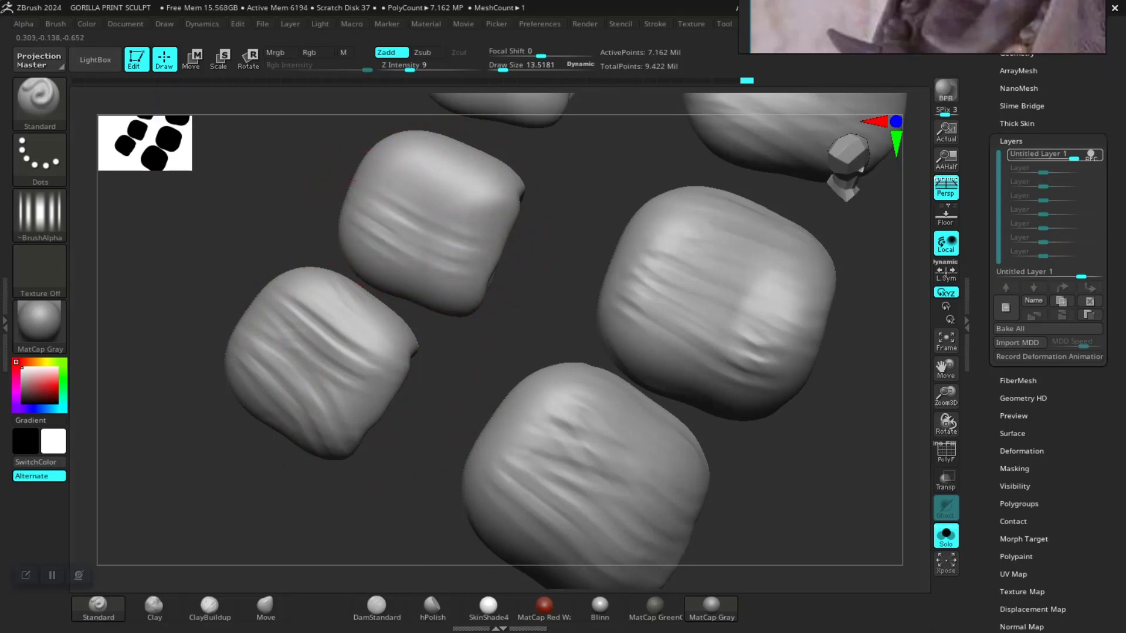
pyautogui.moveTo(411, 264)
pyautogui.mouseDown(button='right')
pyautogui.moveTo(439, 235)
pyautogui.moveTo(410, 223)
pyautogui.moveTo(362, 172)
pyautogui.mouseUp(button='right')
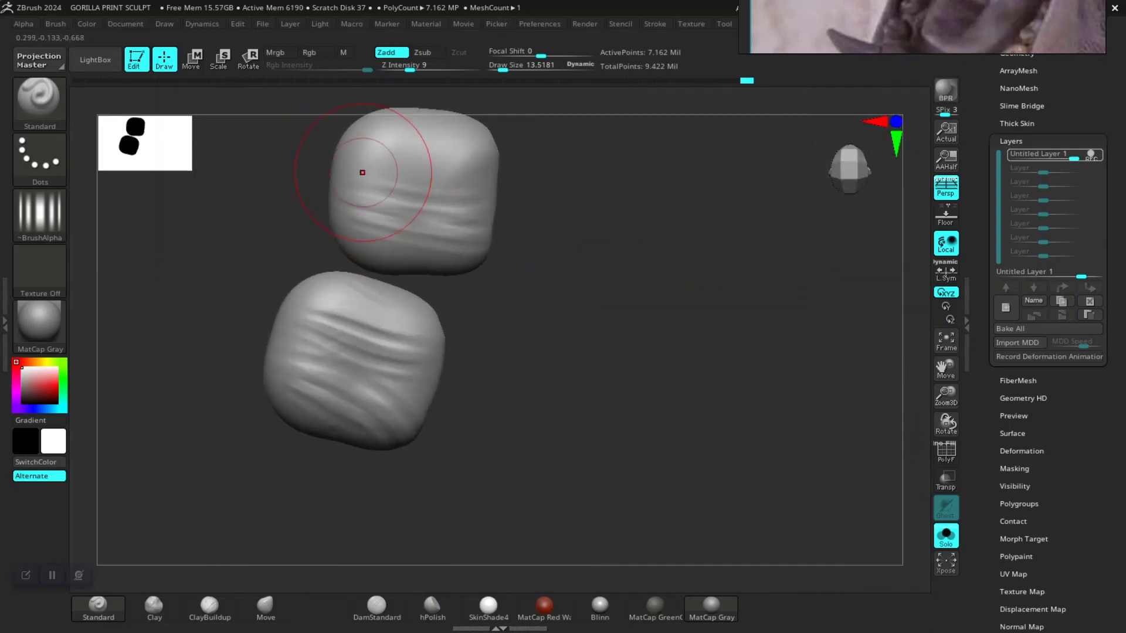
# - Turn to face the teeth front-on and carve wrinkle grooves across the upper tooth
pyautogui.moveTo(539, 205)
pyautogui.mouseDown(button='right')
pyautogui.moveTo(389, 256)
pyautogui.moveTo(516, 226)
pyautogui.moveTo(516, 246)
pyautogui.mouseUp(button='right')
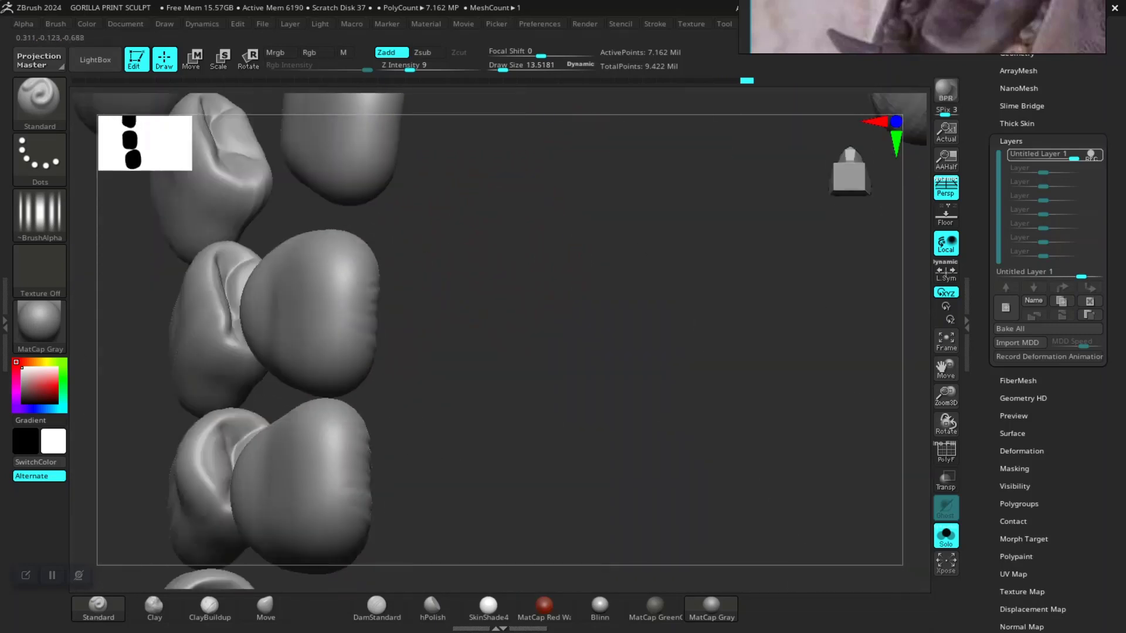
pyautogui.moveTo(445, 293); pyautogui.dragTo(410, 247, button='right')
pyautogui.keyDown('alt'); pyautogui.moveTo(397, 194); pyautogui.dragTo(397, 300, button='right'); pyautogui.keyUp('alt')
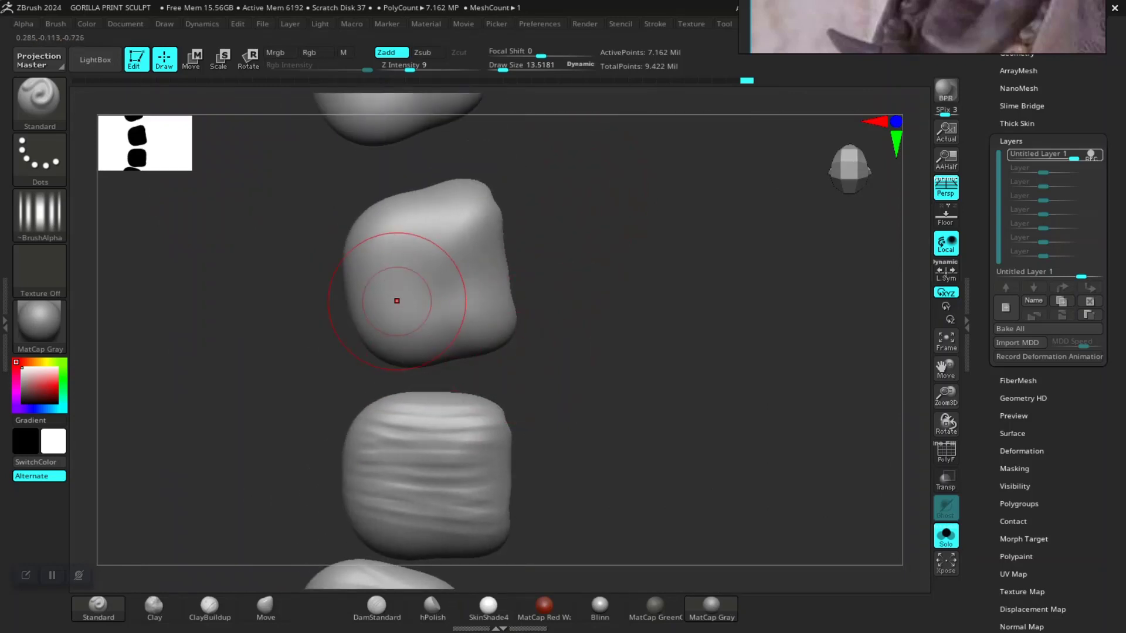
pyautogui.moveTo(397, 300); pyautogui.dragTo(496, 293)
pyautogui.moveTo(364, 267); pyautogui.dragTo(449, 250)
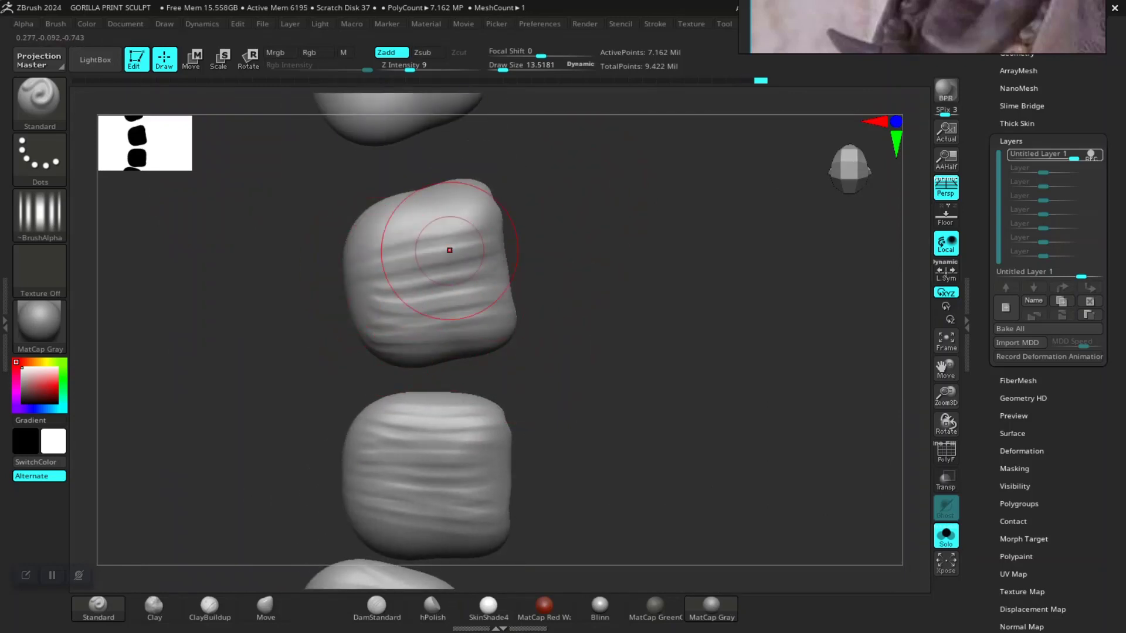
pyautogui.moveTo(552, 181); pyautogui.dragTo(465, 264, button='right')
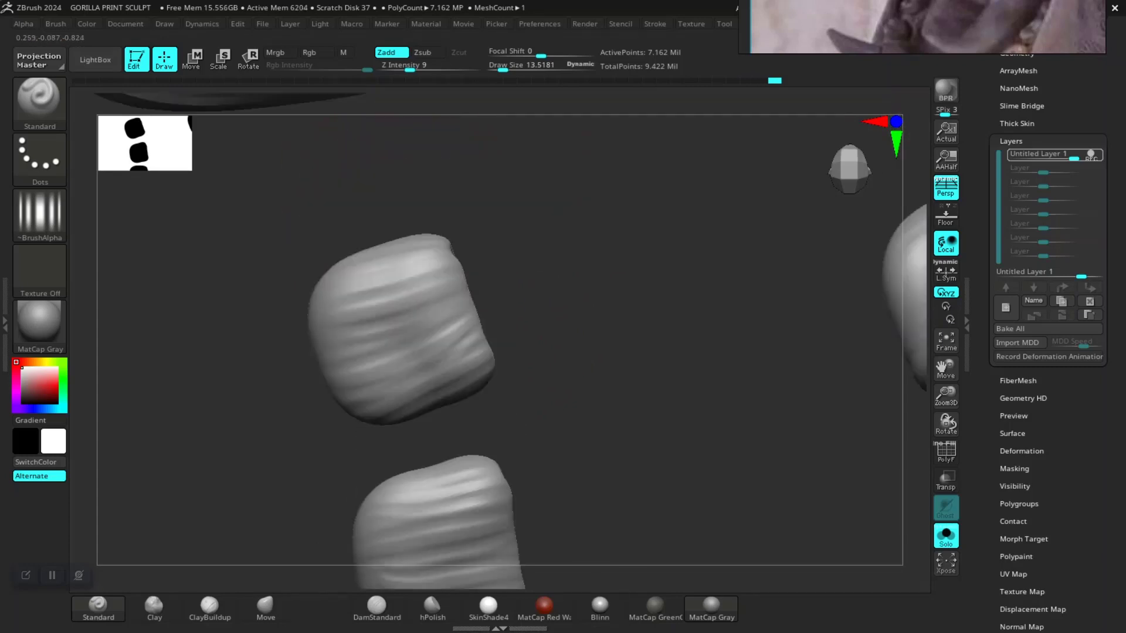
# - Carve wrinkle grooves across the middle tooth and faint ones on the bottom tooth
pyautogui.moveTo(422, 253)
pyautogui.mouseDown(button='right')
pyautogui.moveTo(402, 289)
pyautogui.moveTo(469, 308)
pyautogui.moveTo(446, 276)
pyautogui.moveTo(478, 326)
pyautogui.moveTo(665, 314)
pyautogui.moveTo(658, 398)
pyautogui.mouseUp(button='right')
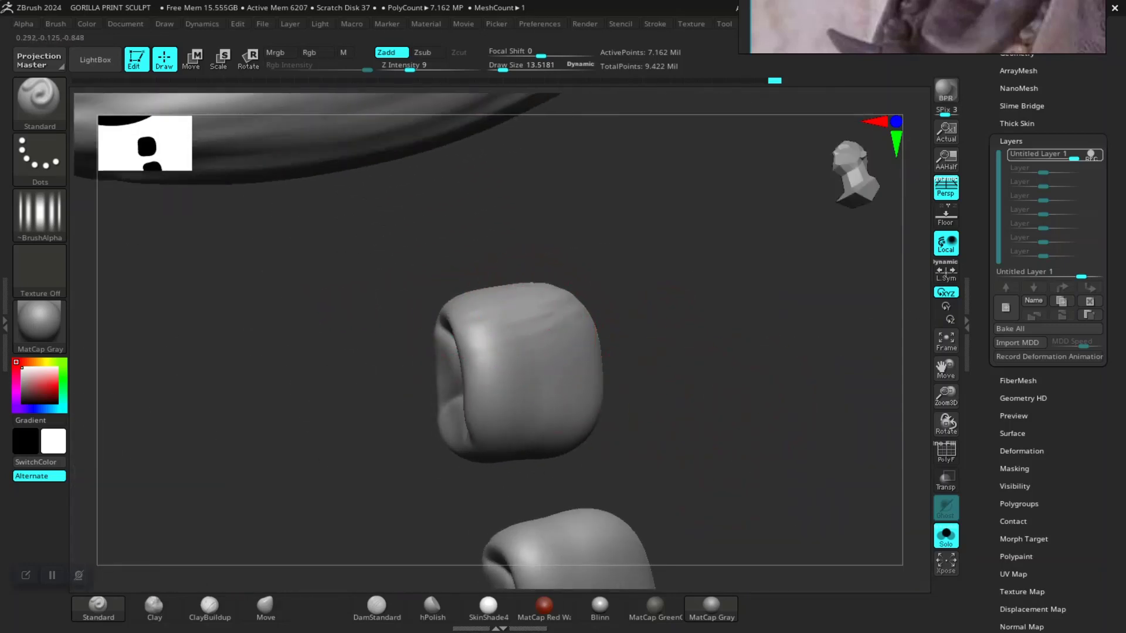
pyautogui.keyDown('alt'); pyautogui.moveTo(452, 402); pyautogui.dragTo(497, 272, button='right'); pyautogui.keyUp('alt')
pyautogui.moveTo(531, 361); pyautogui.dragTo(581, 393, button='right')
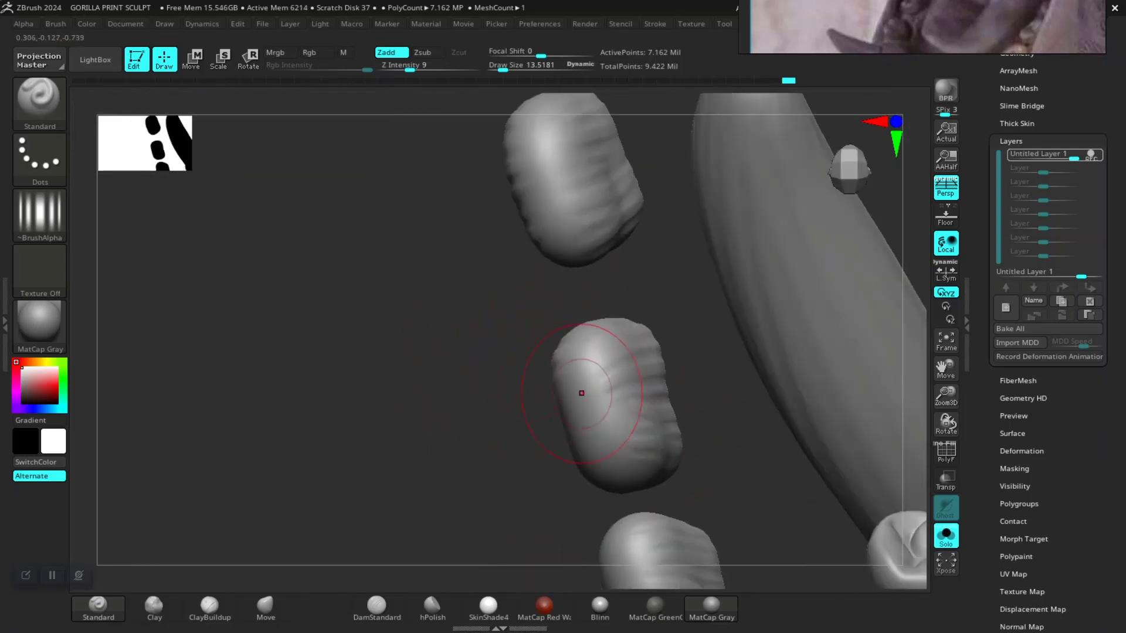
pyautogui.moveTo(478, 434)
pyautogui.mouseDown(button='right')
pyautogui.moveTo(563, 397)
pyautogui.moveTo(722, 411)
pyautogui.mouseUp(button='right')
pyautogui.moveTo(573, 302); pyautogui.dragTo(492, 358)
pyautogui.moveTo(504, 282); pyautogui.dragTo(604, 363)
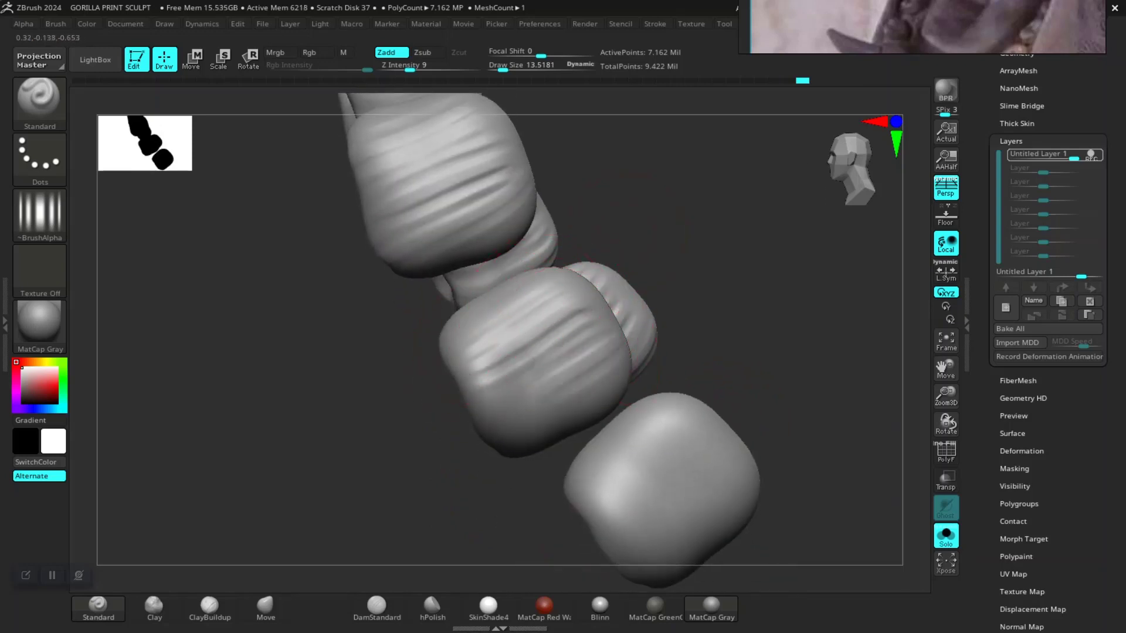
pyautogui.moveTo(662, 411); pyautogui.dragTo(633, 504)
pyautogui.keyDown('alt'); pyautogui.moveTo(633, 505); pyautogui.dragTo(493, 381, button='right'); pyautogui.keyUp('alt')
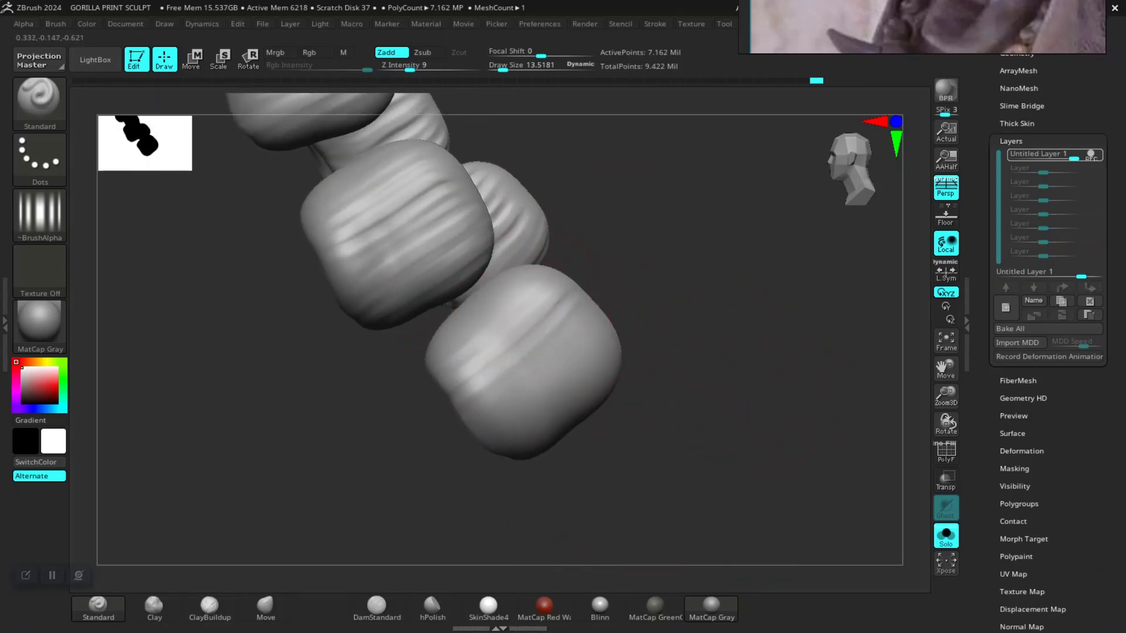
# - Review the whole grooved tooth row, then turn off Solo to show the full gorilla head
pyautogui.moveTo(632, 324)
pyautogui.mouseDown(button='right')
pyautogui.moveTo(610, 381)
pyautogui.moveTo(573, 352)
pyautogui.mouseUp(button='right')
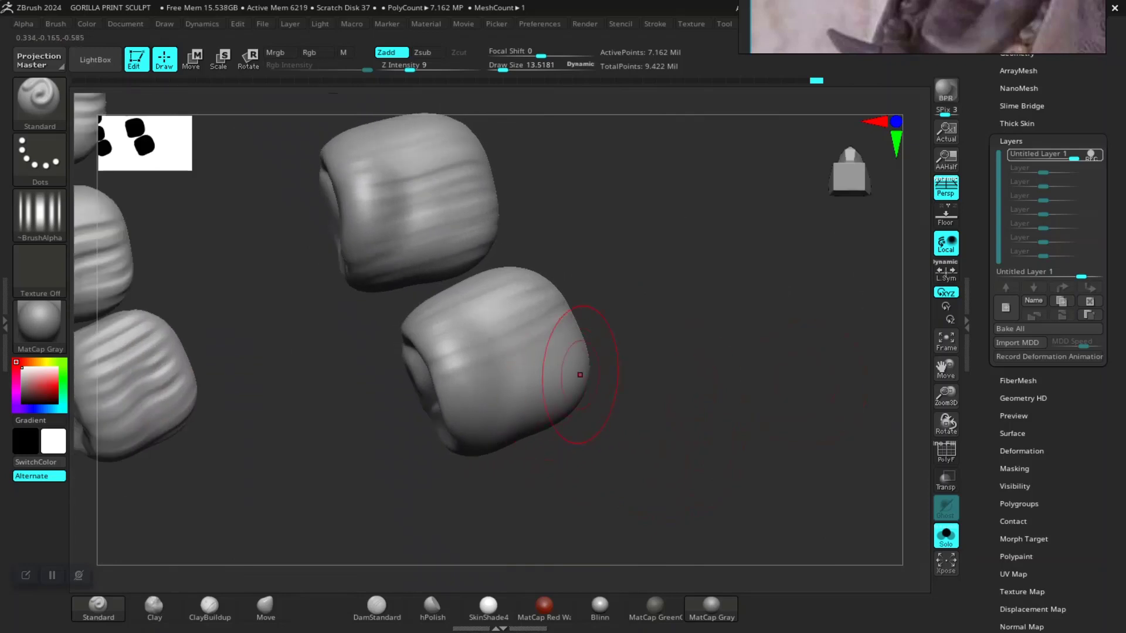
pyautogui.moveTo(609, 388); pyautogui.dragTo(615, 407, button='right')
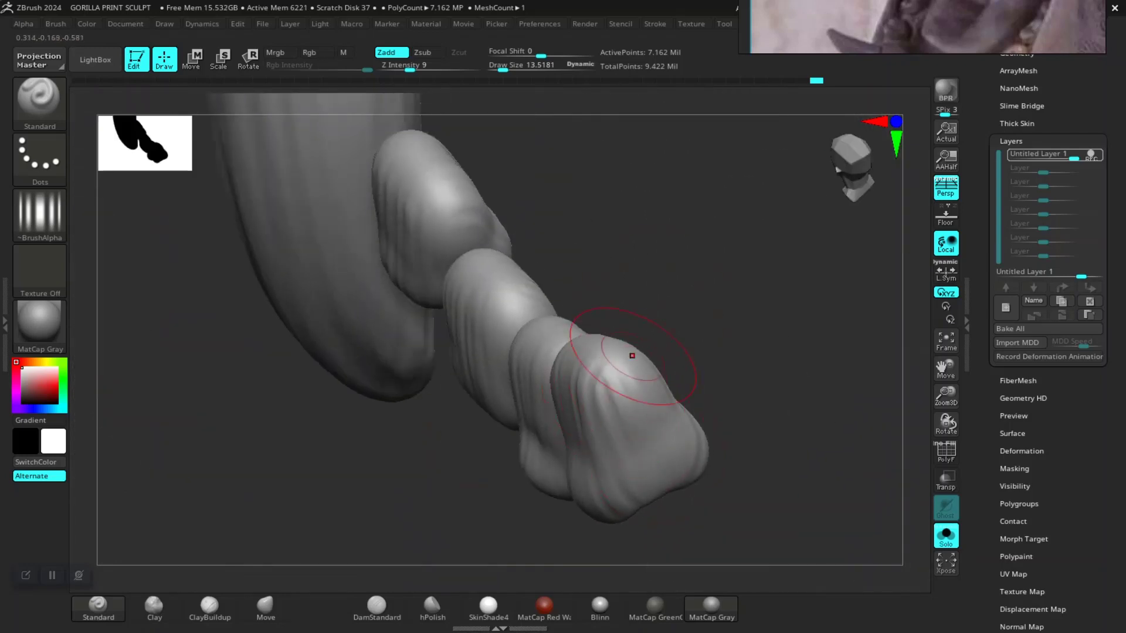
pyautogui.moveTo(665, 302); pyautogui.dragTo(483, 377, button='right')
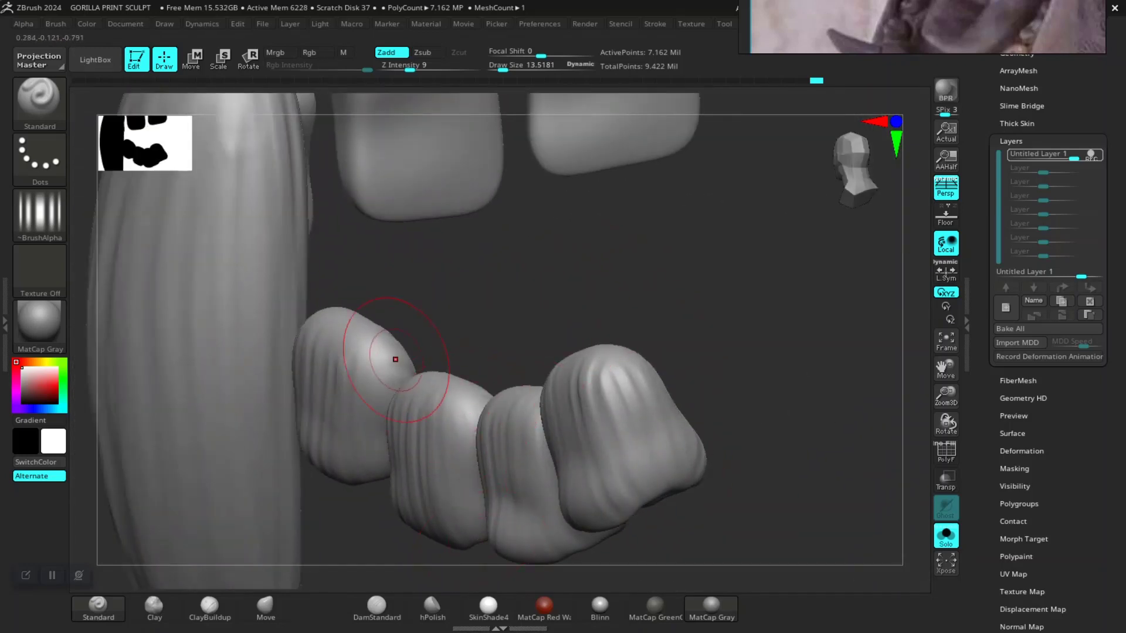
pyautogui.moveTo(751, 416)
pyautogui.keyDown('ctrl'); pyautogui.mouseDown(button='right')
pyautogui.moveTo(533, 200)
pyautogui.moveTo(715, 376)
pyautogui.mouseUp(button='right'); pyautogui.keyUp('ctrl')
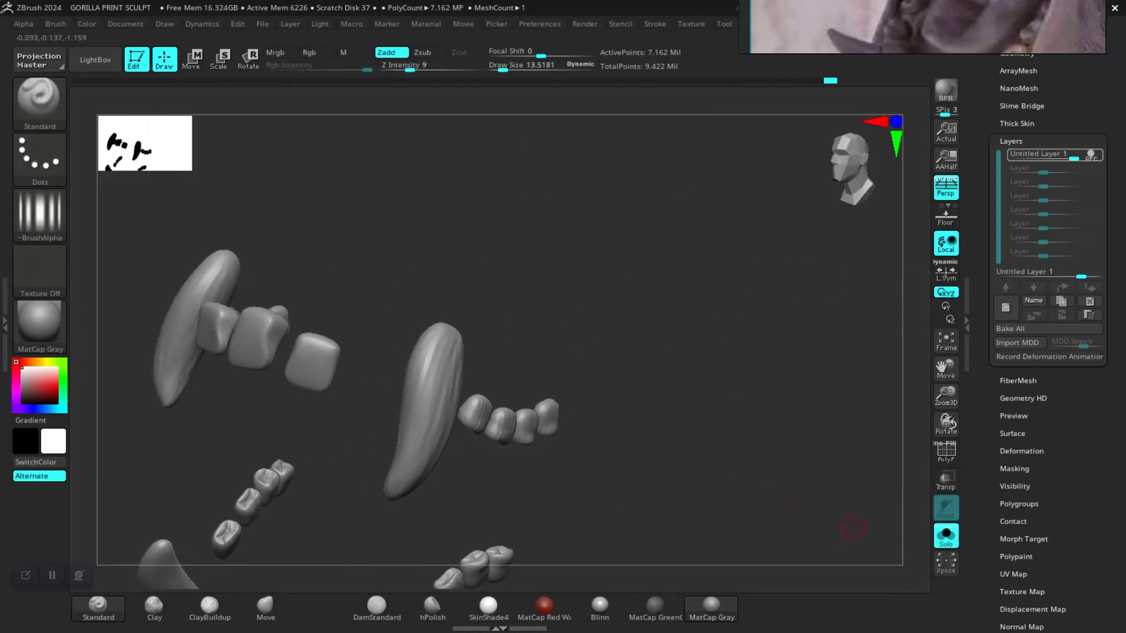
pyautogui.click(942, 537)
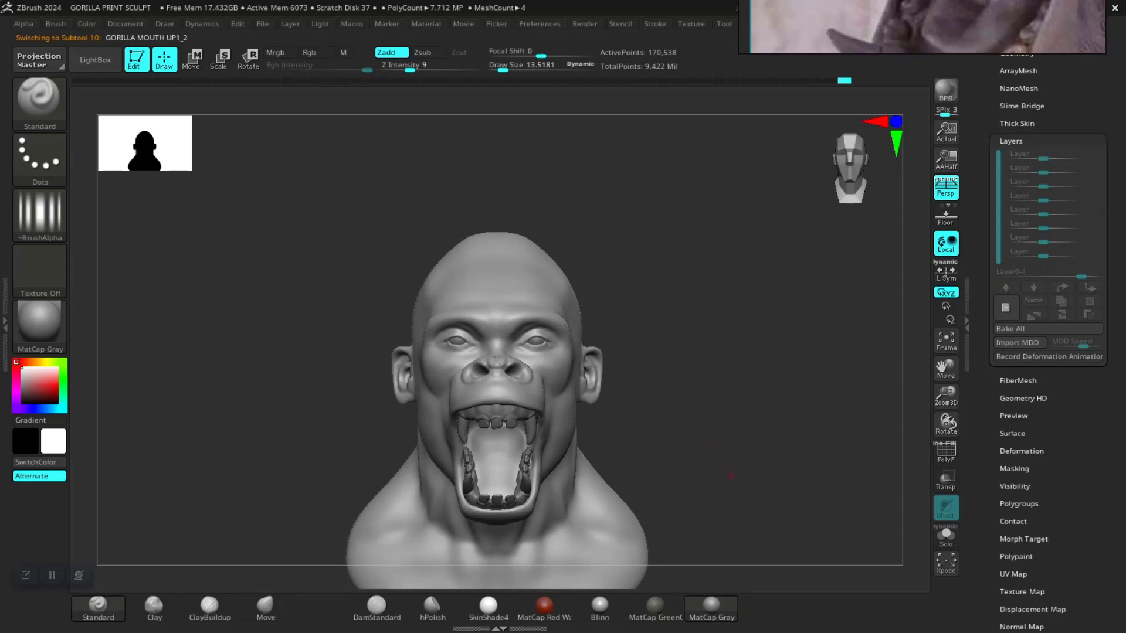
# - Turn the head to a three-quarter view and unhide TONGUE1 in the Subtool list
pyautogui.scroll(2, 445, 340)
pyautogui.scroll(2, 446, 340)
pyautogui.scroll(3, 446, 340)
pyautogui.scroll(2, 446, 340)
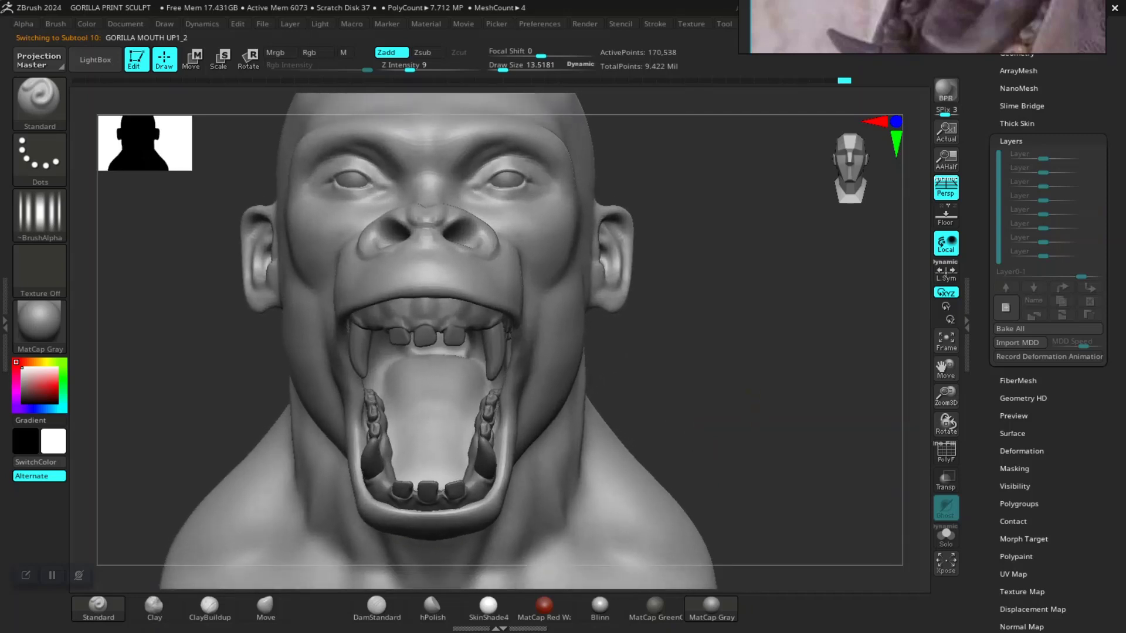
pyautogui.scroll(1, 434, 341)
pyautogui.scroll(-3, 434, 340)
pyautogui.moveTo(879, 364)
pyautogui.mouseDown()
pyautogui.moveTo(818, 369)
pyautogui.moveTo(811, 345)
pyautogui.moveTo(582, 366)
pyautogui.mouseUp()
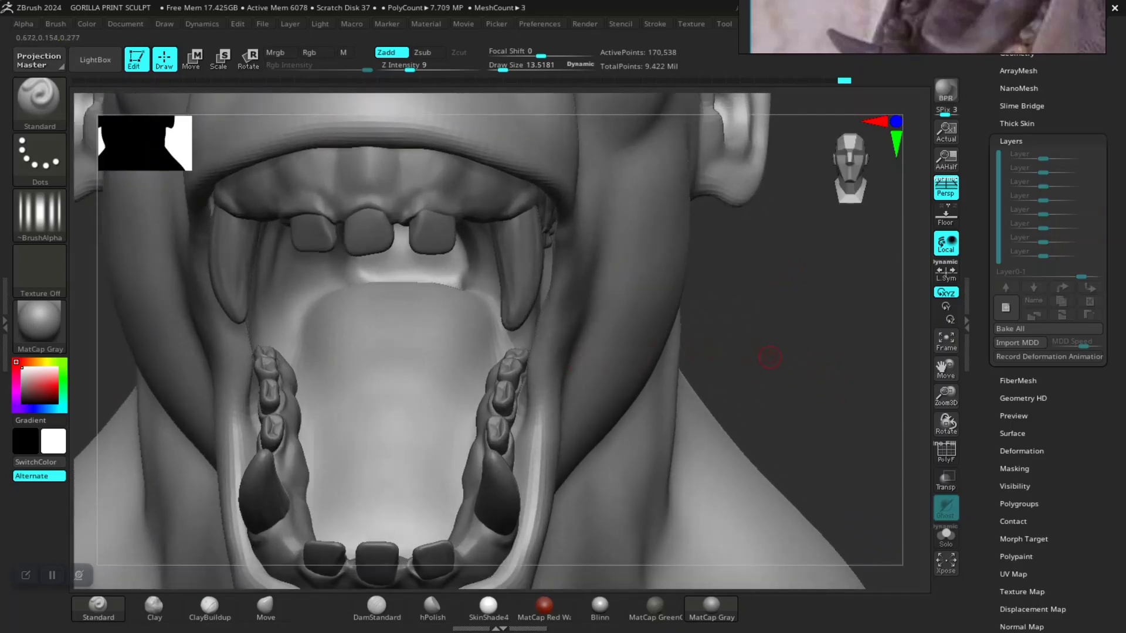
pyautogui.moveTo(770, 357); pyautogui.dragTo(924, 297)
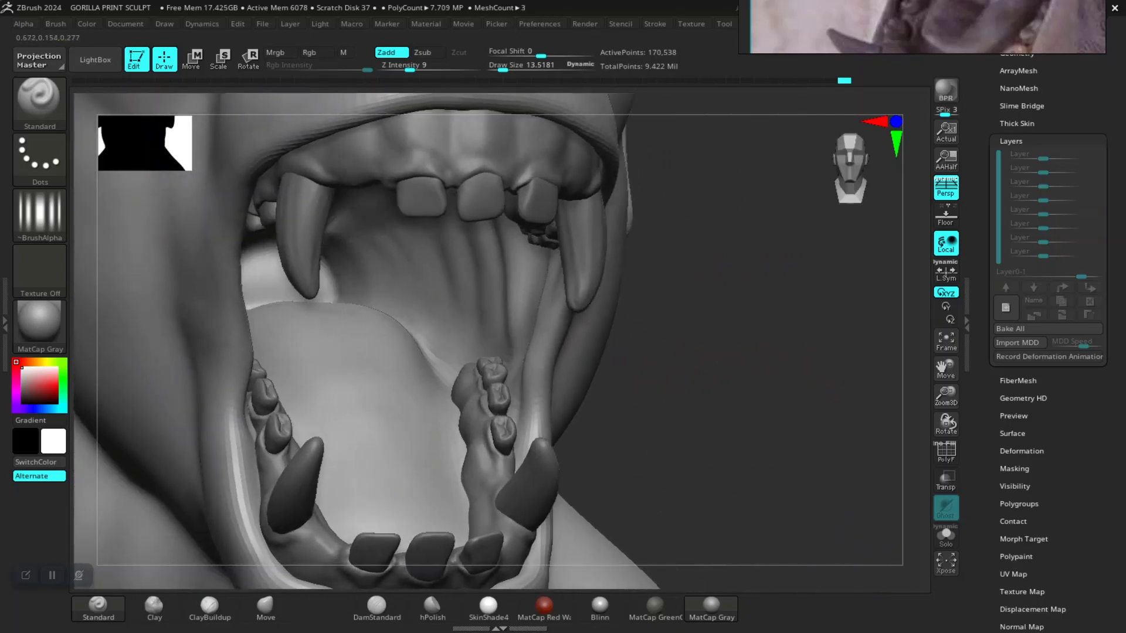
pyautogui.scroll(5, 1071, 220)
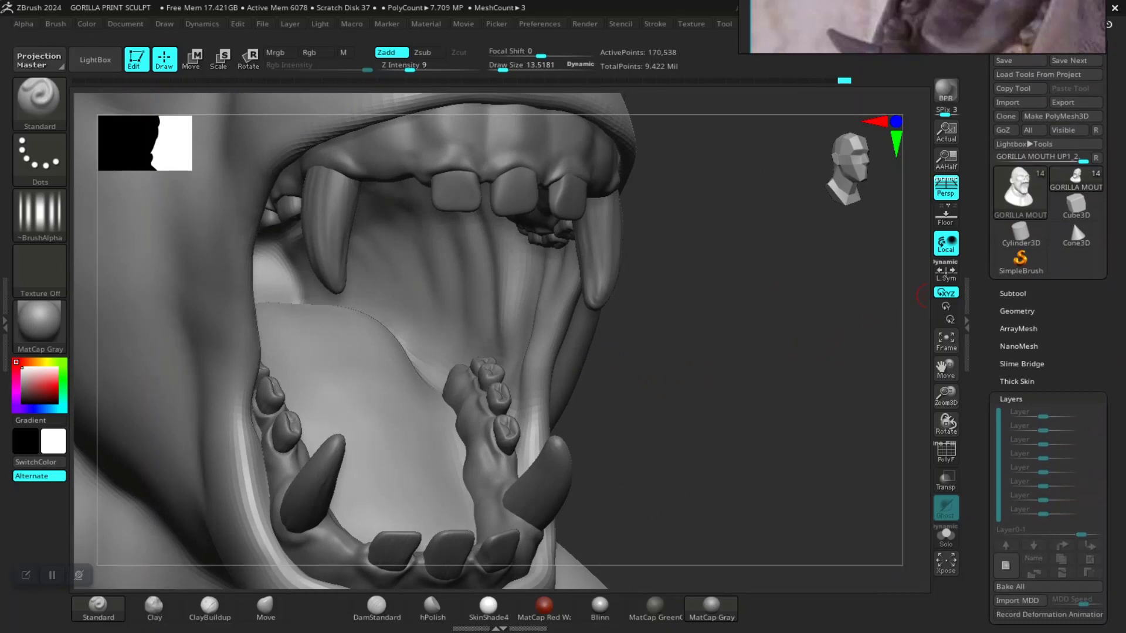
pyautogui.click(1013, 293)
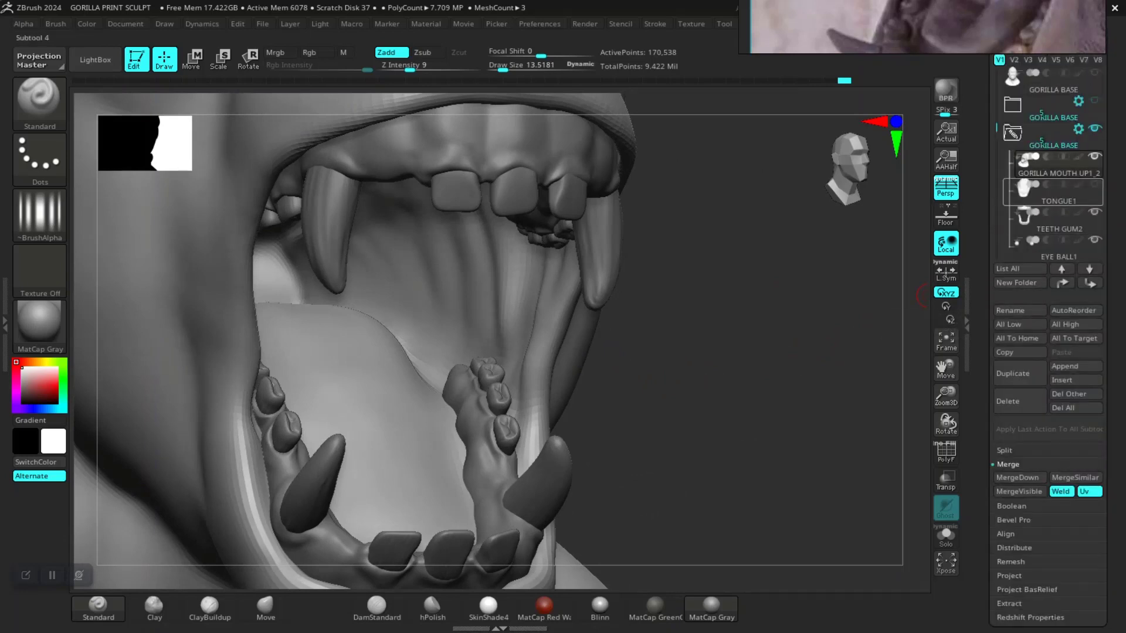
pyautogui.click(1094, 184)
pyautogui.moveTo(733, 364); pyautogui.dragTo(514, 405)
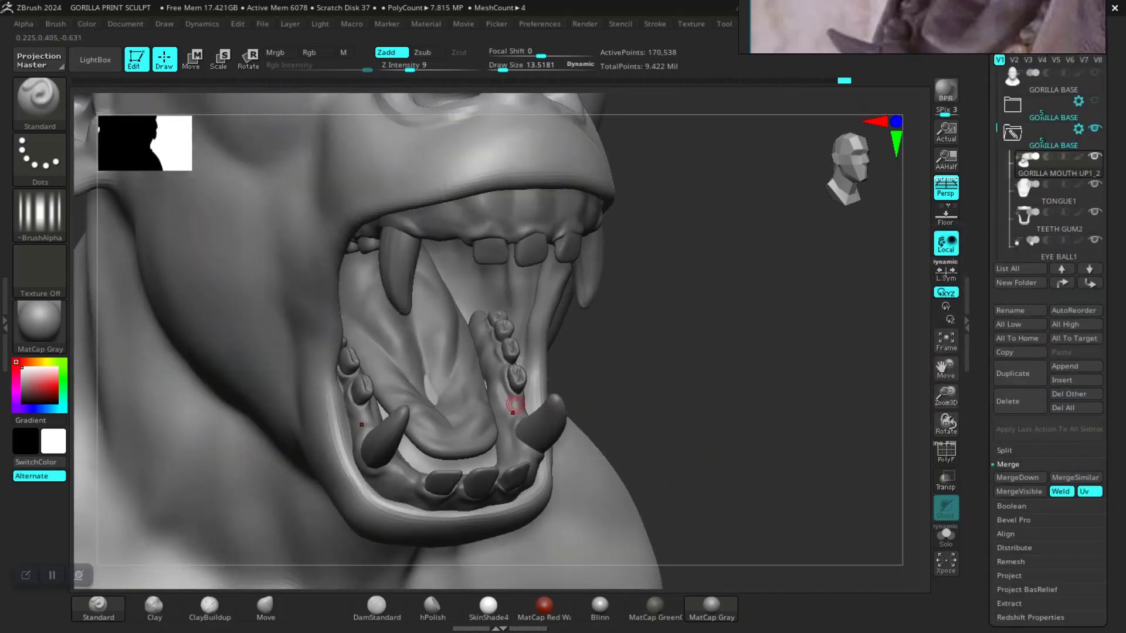
# - Select TONGUE1, raise the draw size to about 61.59 and switch to the Move brush
pyautogui.keyDown('alt'); pyautogui.click(442, 454); pyautogui.keyUp('alt')
pyautogui.press('space')
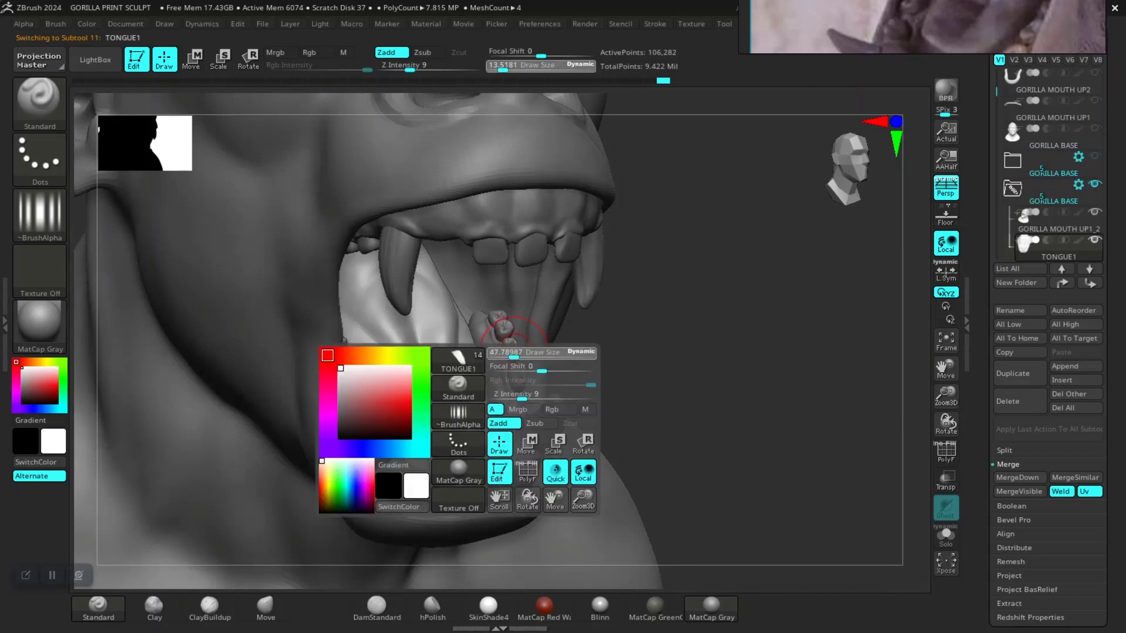
pyautogui.moveTo(514, 339); pyautogui.dragTo(342, 572)
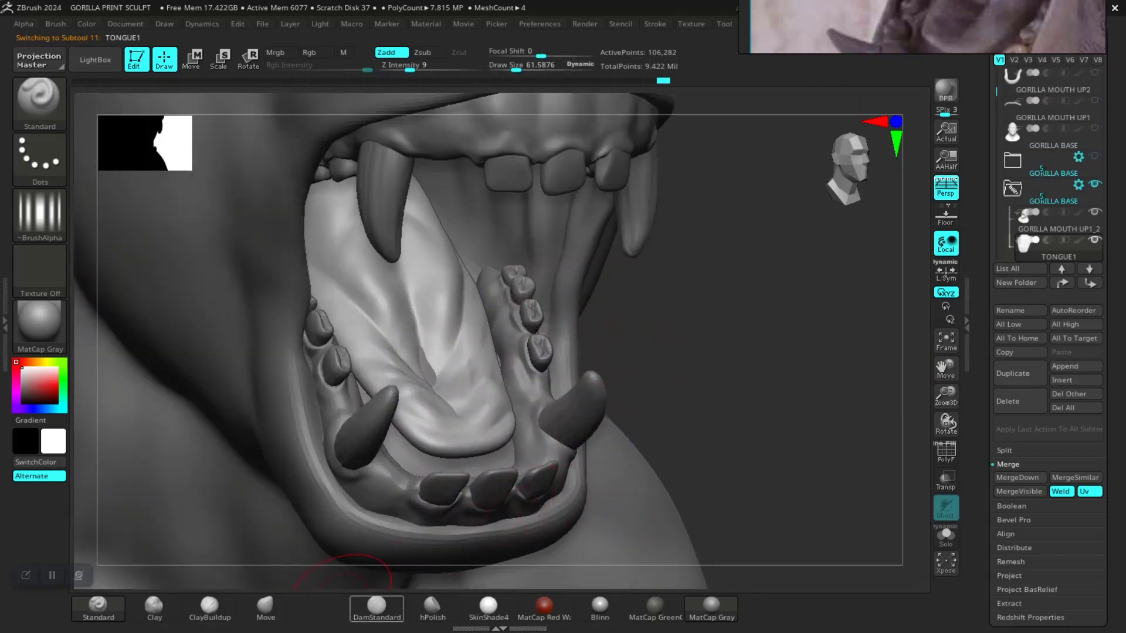
pyautogui.click(266, 607)
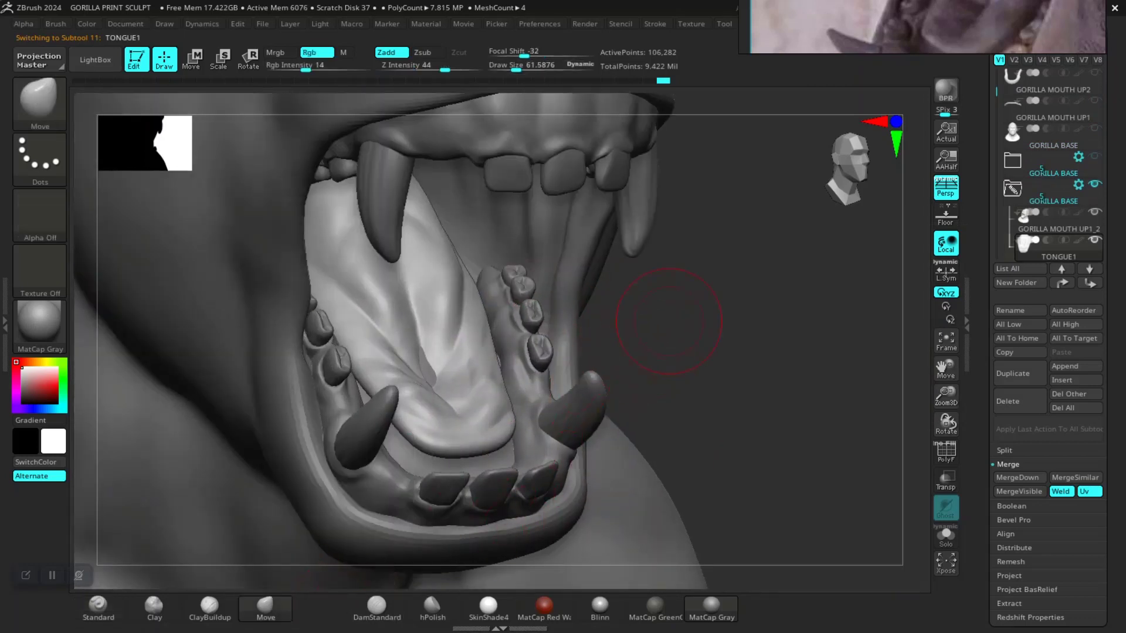
pyautogui.moveTo(669, 322); pyautogui.dragTo(390, 371)
# - Select GORILLA MOUTH UP1_2, raise the draw size to about 108.71, and view the head front-on
pyautogui.keyDown('alt'); pyautogui.click(294, 303); pyautogui.keyUp('alt')
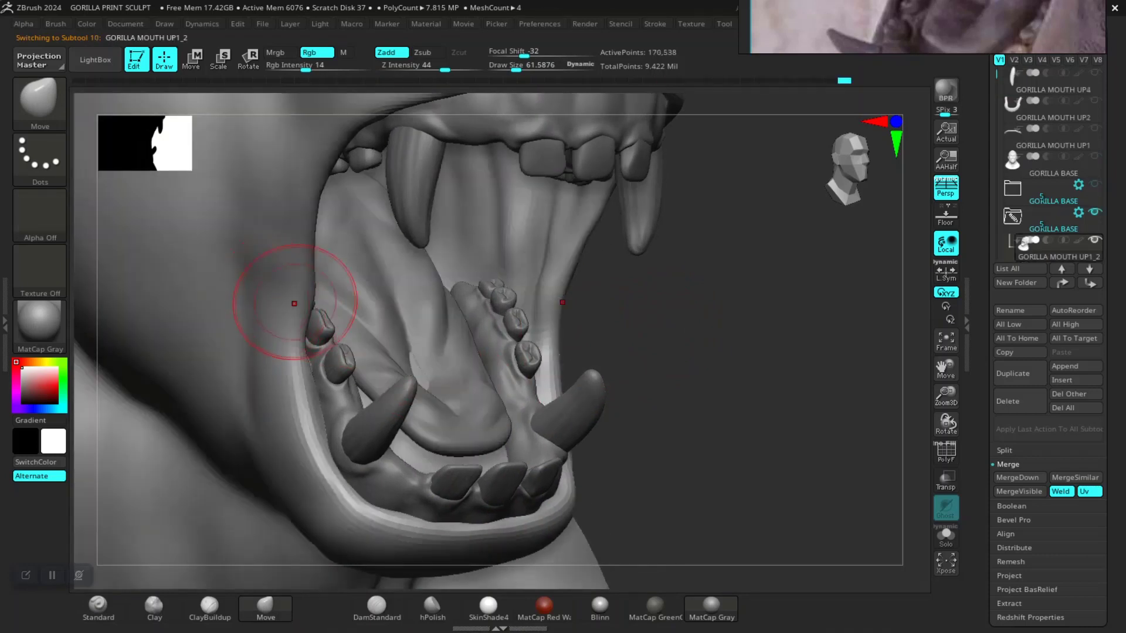
pyautogui.press('space')
pyautogui.moveTo(405, 359); pyautogui.dragTo(433, 392)
pyautogui.keyDown('ctrl'); pyautogui.moveTo(478, 363); pyautogui.dragTo(625, 350, button='right'); pyautogui.keyUp('ctrl')
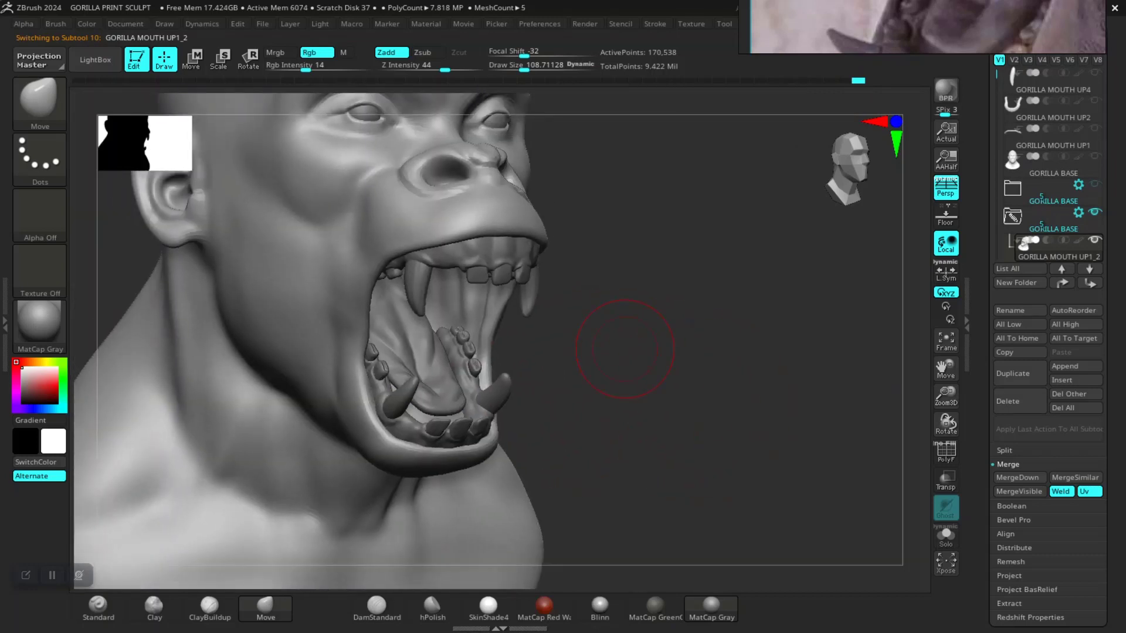
pyautogui.moveTo(702, 416); pyautogui.dragTo(726, 327)
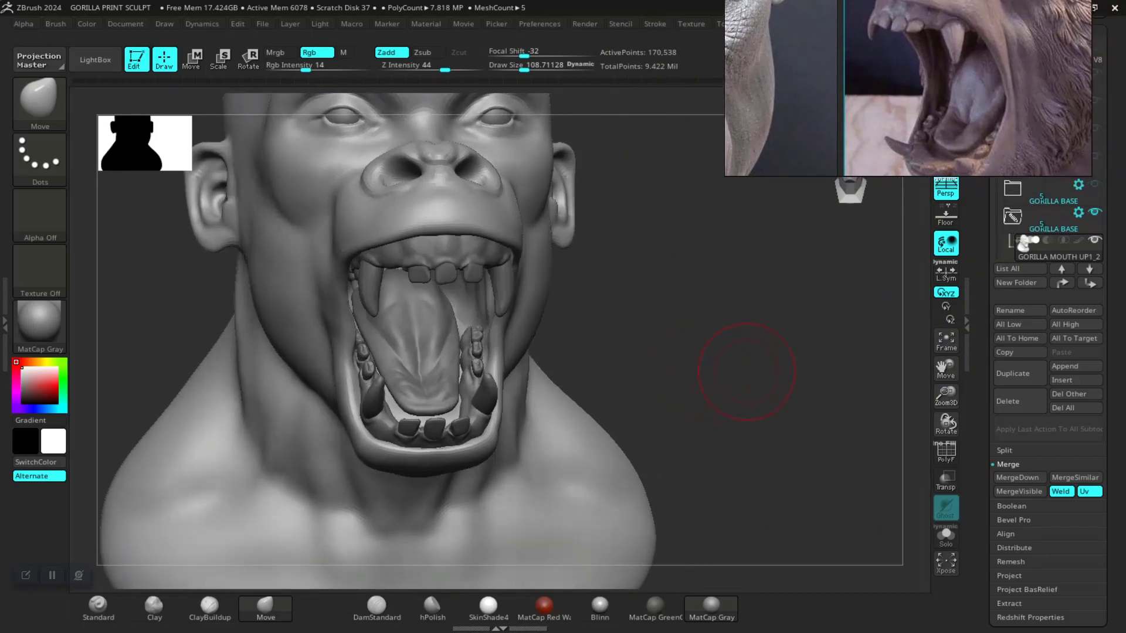
# - Zoom into the mouth, select the tongue subtool and turn on Solo
pyautogui.moveTo(754, 377); pyautogui.dragTo(553, 377)
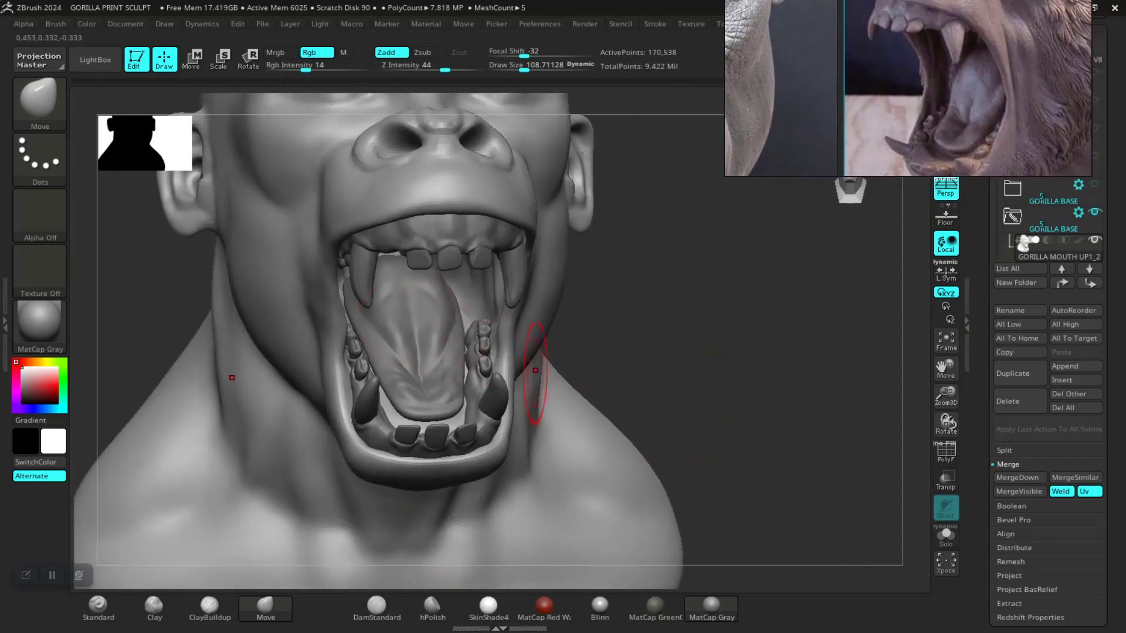
pyautogui.keyDown('alt'); pyautogui.click(405, 329); pyautogui.keyUp('alt')
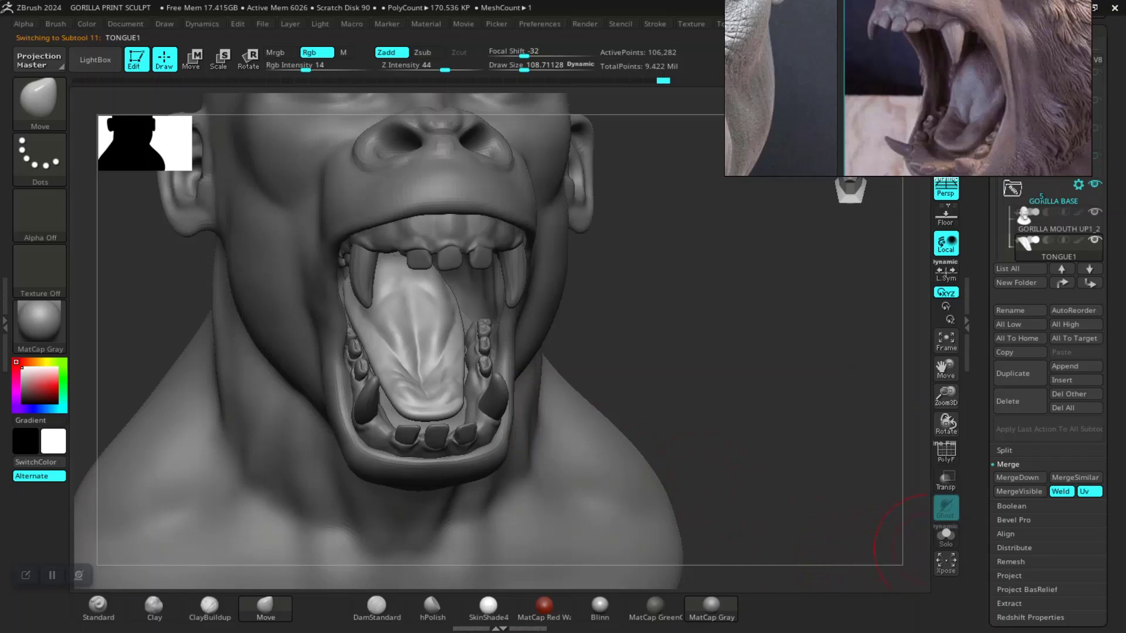
pyautogui.click(945, 535)
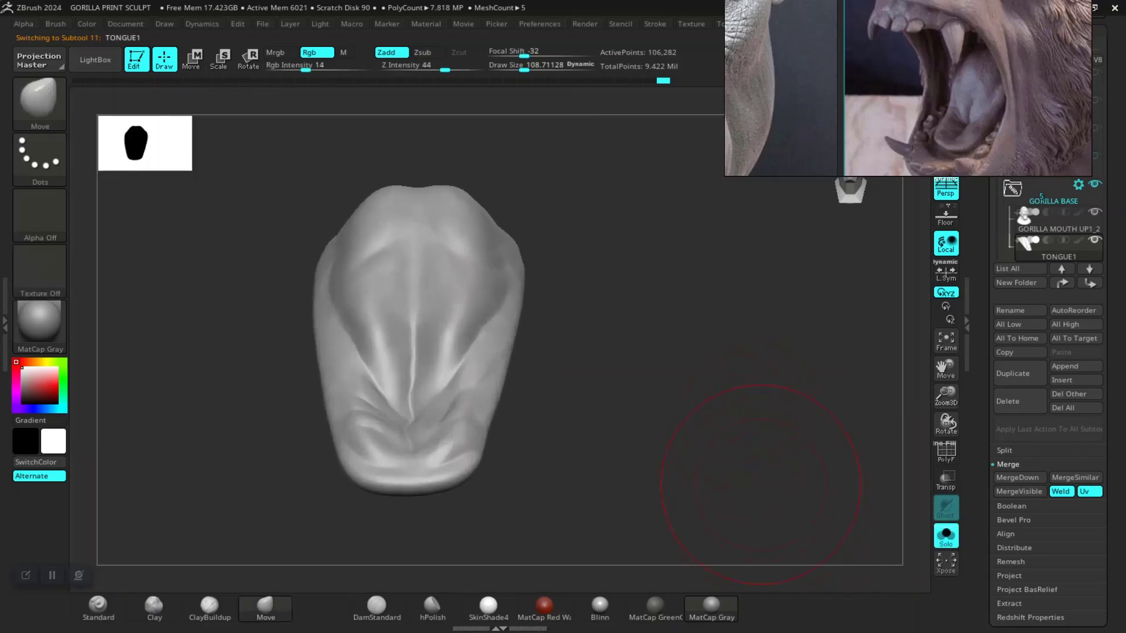
# - Lower the brush draw size to 57.97 while rotating the isolated tongue
pyautogui.moveTo(761, 485); pyautogui.dragTo(737, 350)
pyautogui.press('space')
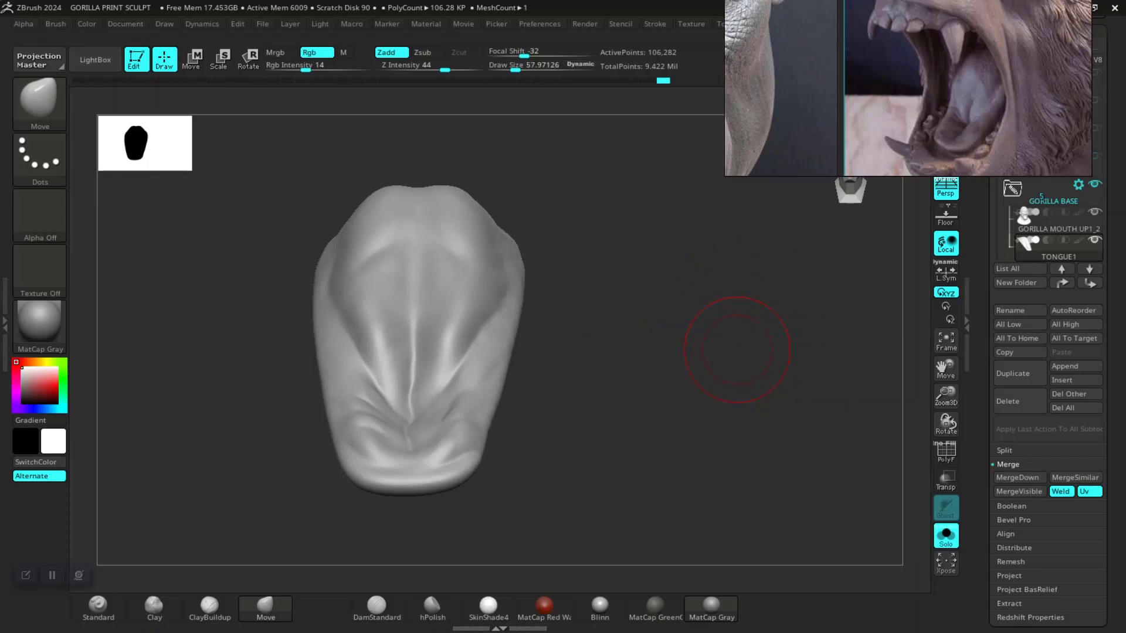
pyautogui.moveTo(632, 409); pyautogui.dragTo(821, 399)
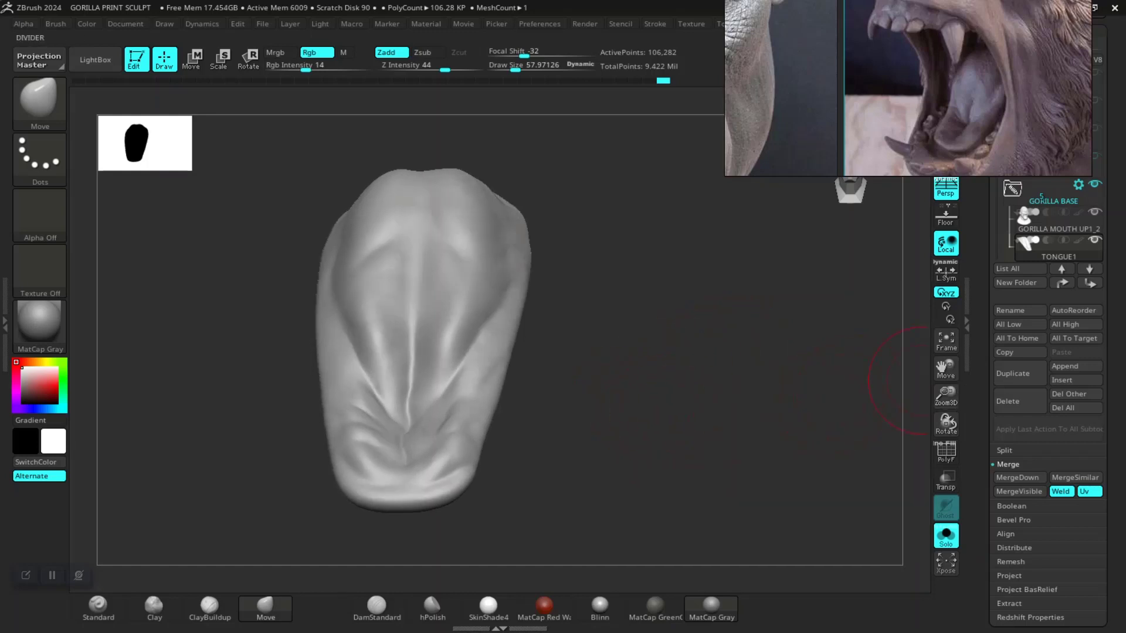
pyautogui.moveTo(689, 392)
pyautogui.mouseDown()
pyautogui.moveTo(678, 377)
pyautogui.moveTo(762, 410)
pyautogui.moveTo(684, 432)
pyautogui.mouseUp()
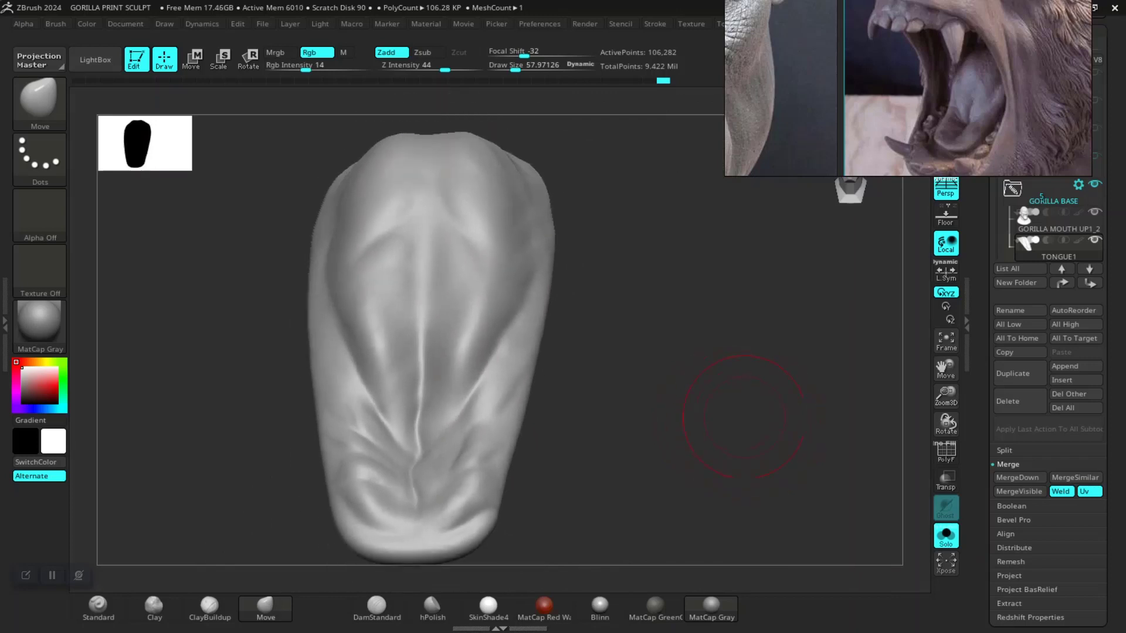
# - Scroll the Tool palette to find the Geometry section
pyautogui.scroll(-2, 1049, 381)
pyautogui.scroll(-5, 1049, 381)
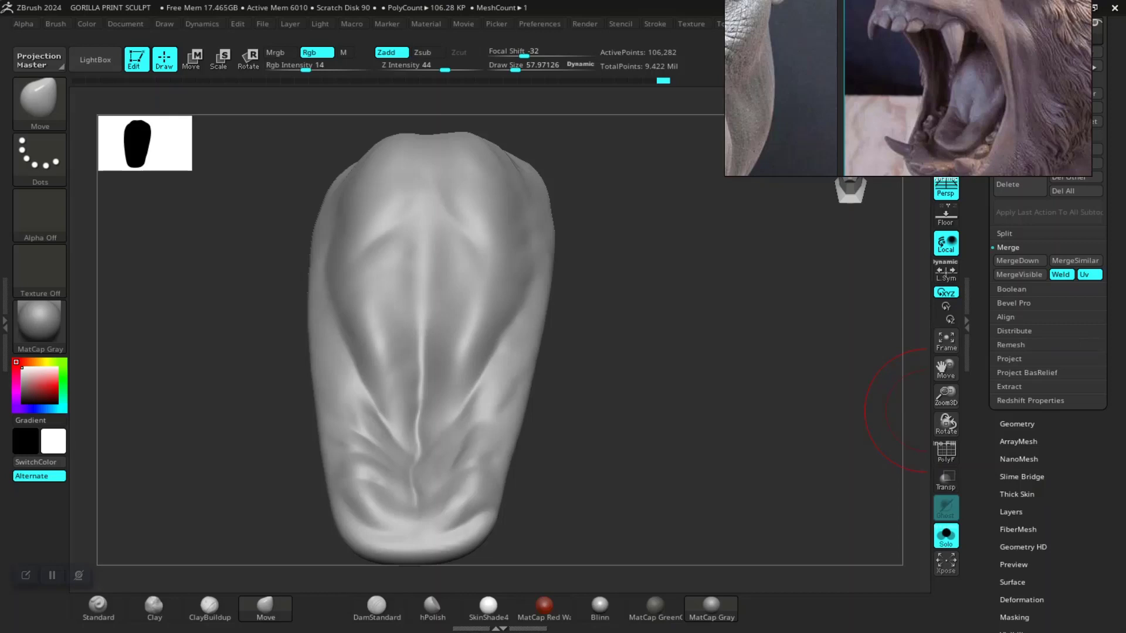
pyautogui.scroll(-1, 1048, 322)
pyautogui.scroll(2, 1049, 382)
pyautogui.scroll(2, 1049, 381)
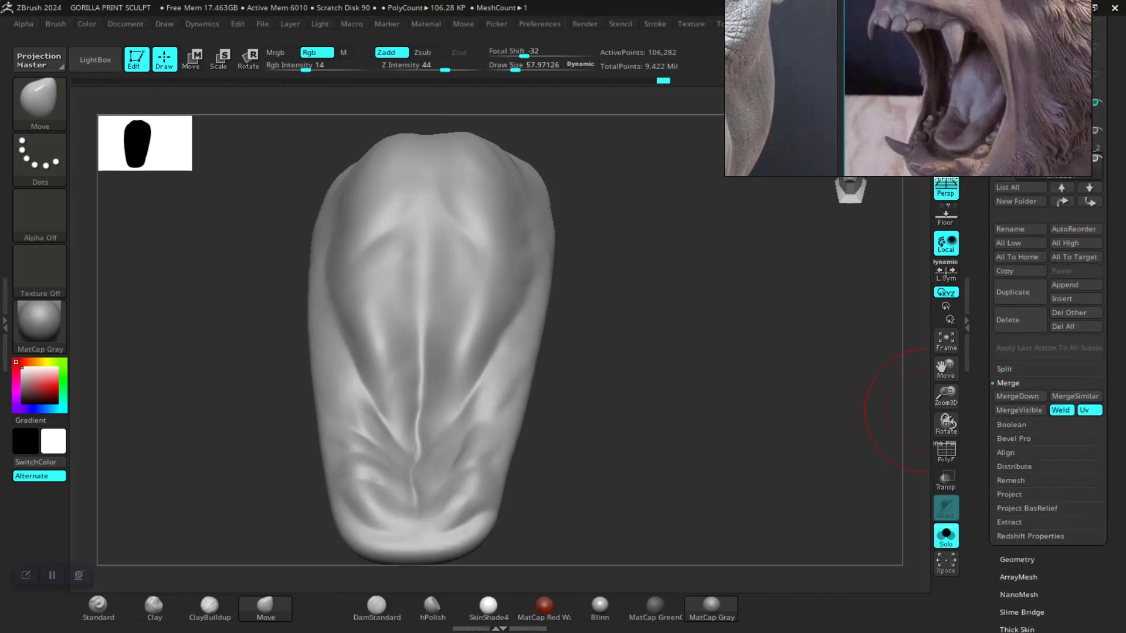
pyautogui.scroll(2, 1048, 381)
pyautogui.scroll(2, 1048, 381)
pyautogui.scroll(-1, 1049, 381)
pyautogui.scroll(-8, 1048, 381)
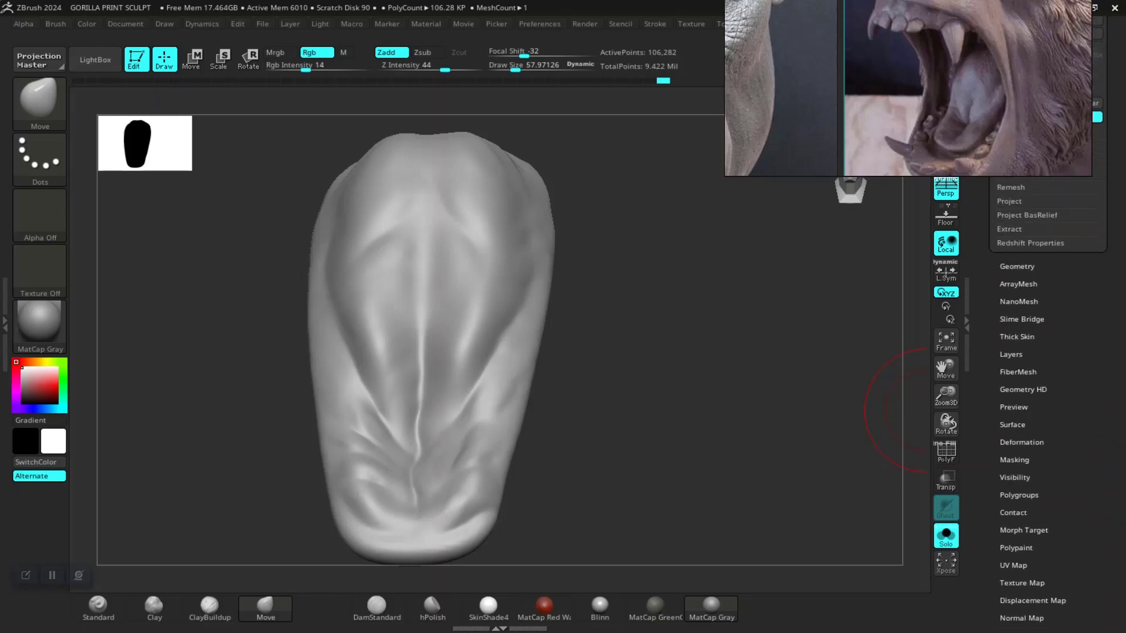
# - Divide the tongue twice in Tool > Geometry to reach SDiv 4
pyautogui.click(1017, 266)
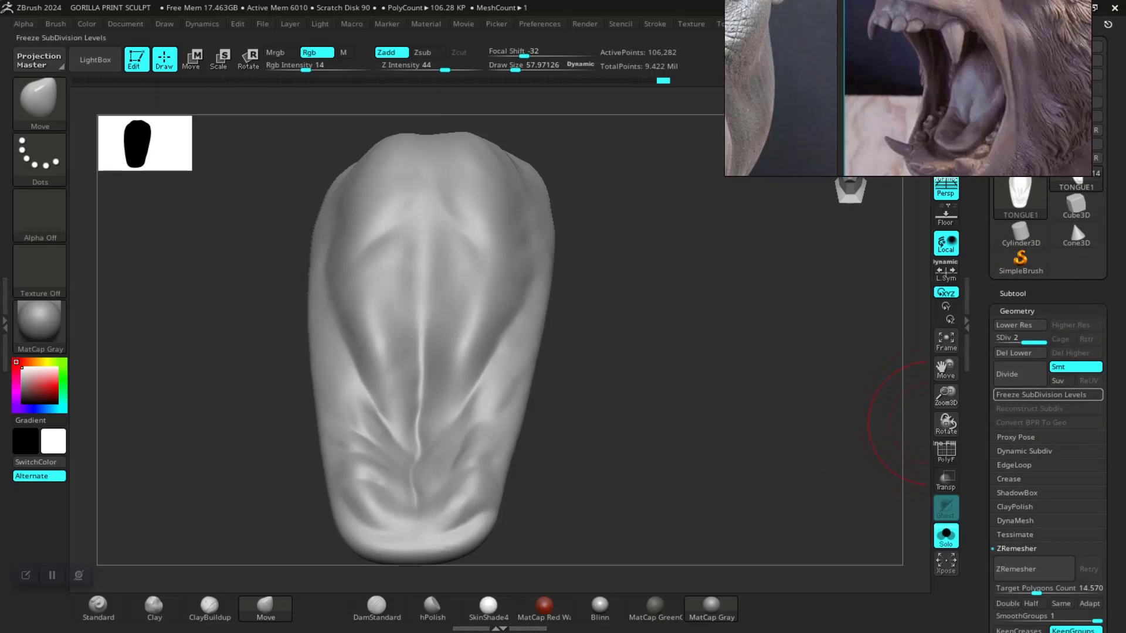
pyautogui.click(1019, 374)
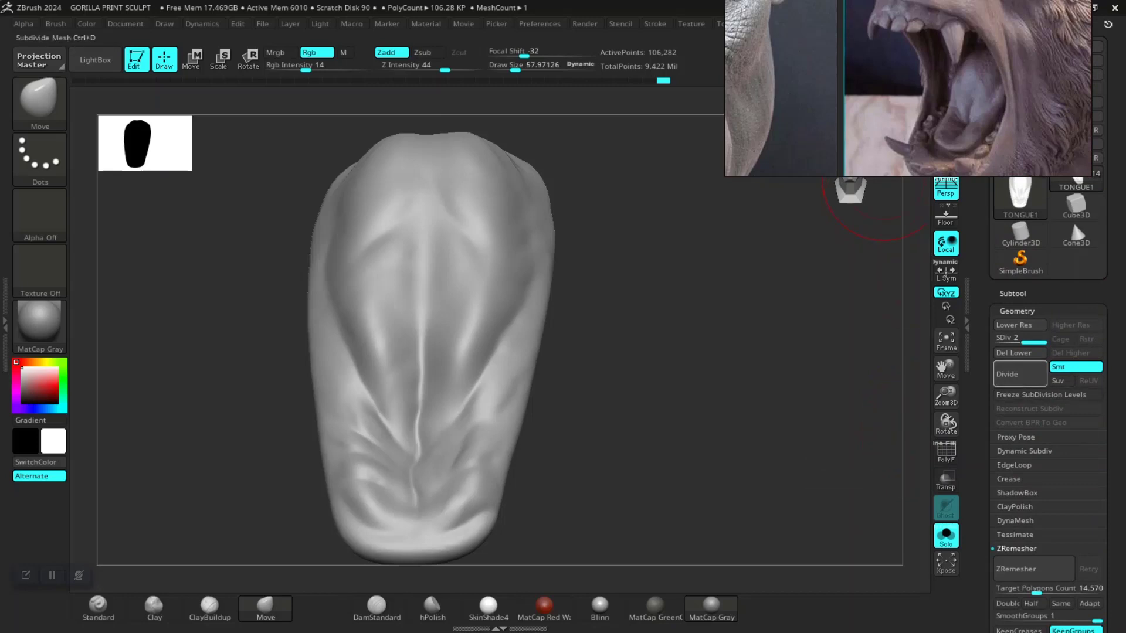
pyautogui.click(1020, 374)
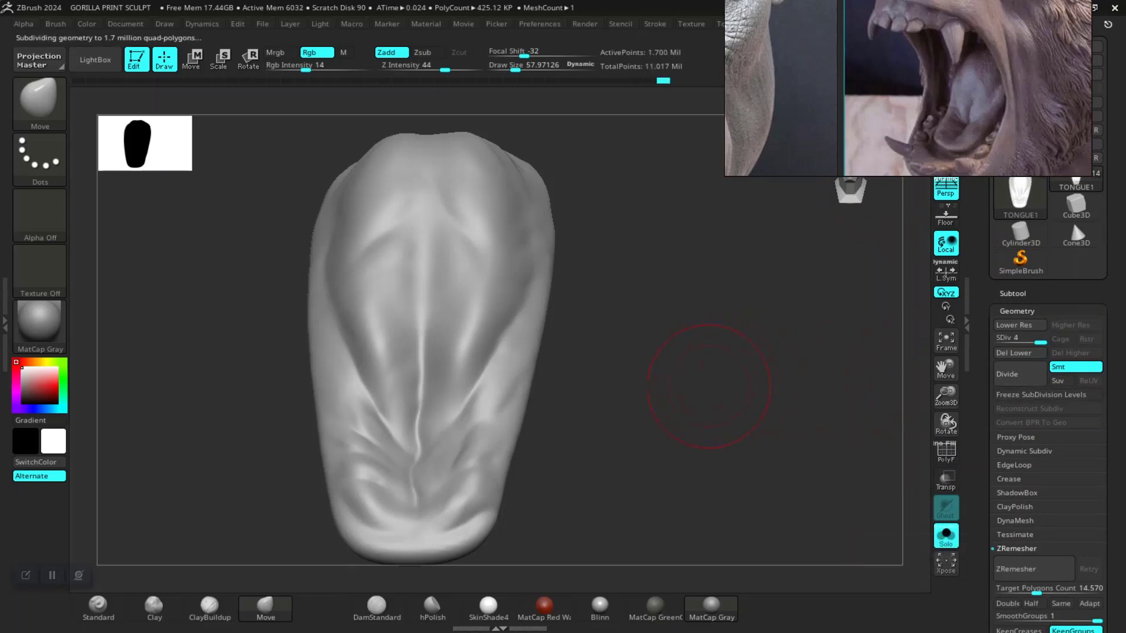
# - Rotate the subdivided tongue and open the LightBox browser
pyautogui.scroll(-5, 1044, 376)
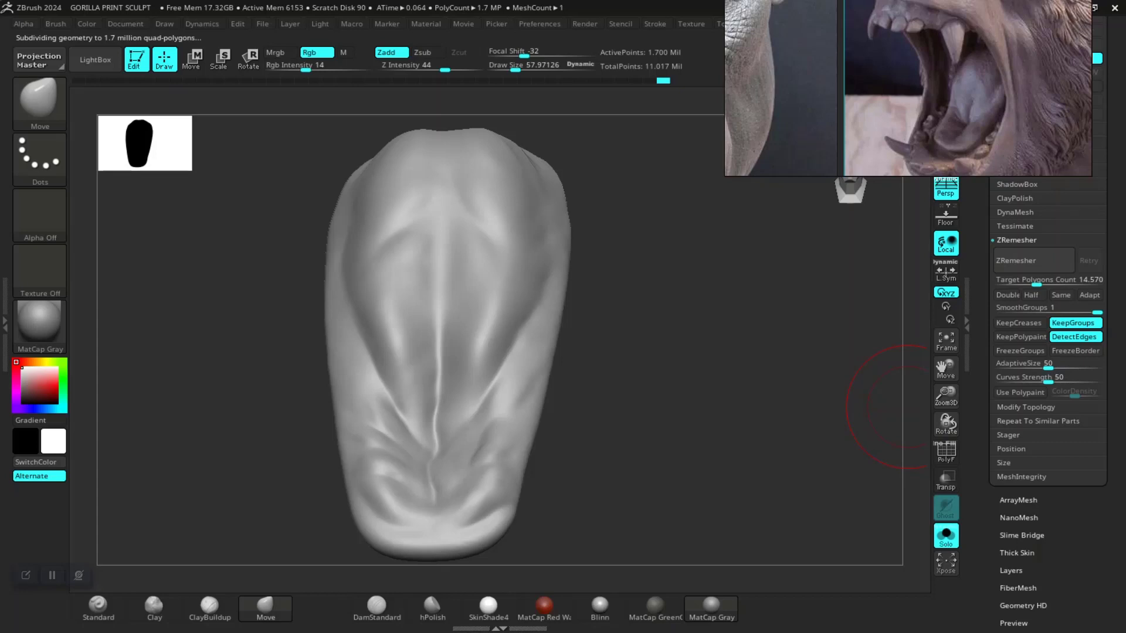
pyautogui.scroll(-4, 1043, 376)
pyautogui.scroll(4, 1043, 375)
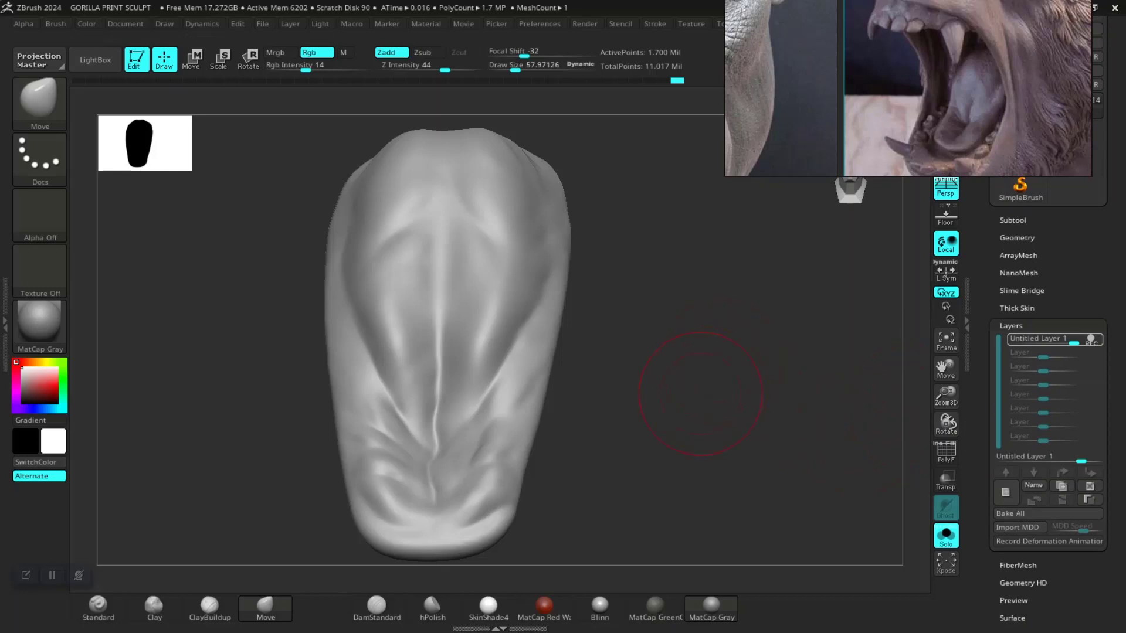
pyautogui.moveTo(679, 377); pyautogui.dragTo(447, 221)
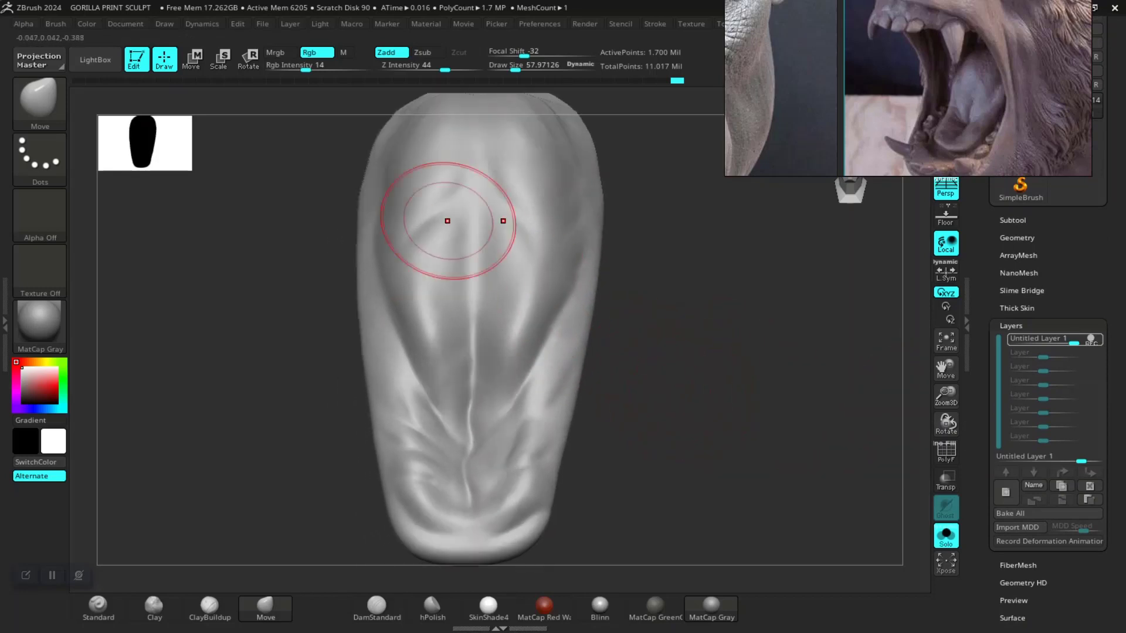
pyautogui.click(95, 60)
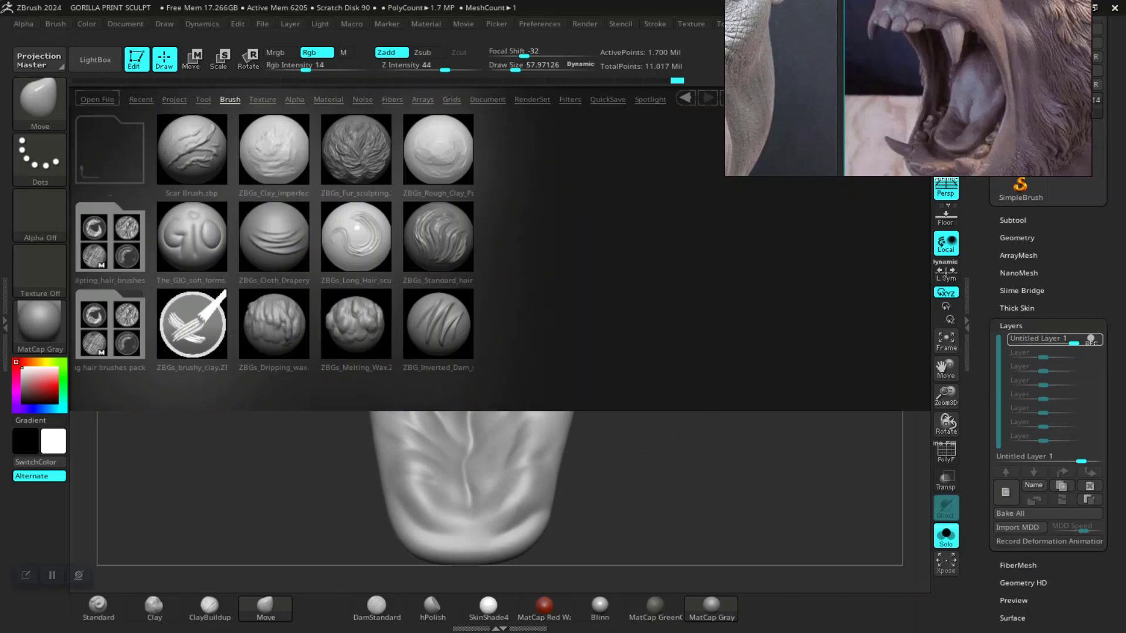
# - Switch LightBox to the Alpha library and browse into the skin alphas folder
pyautogui.click(294, 99)
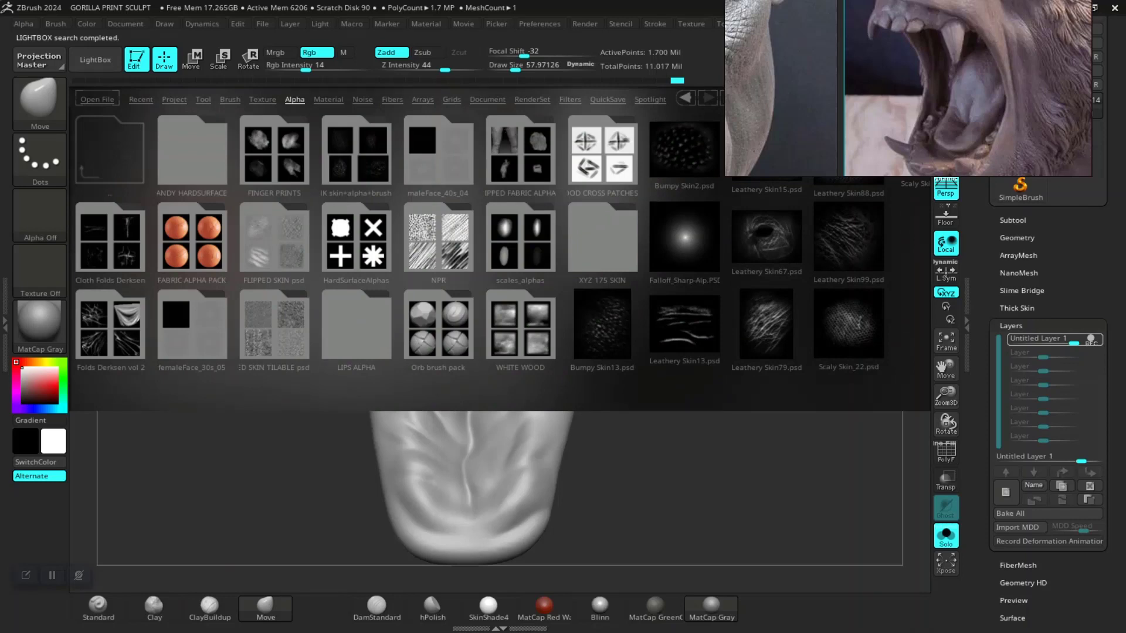
pyautogui.click(520, 237)
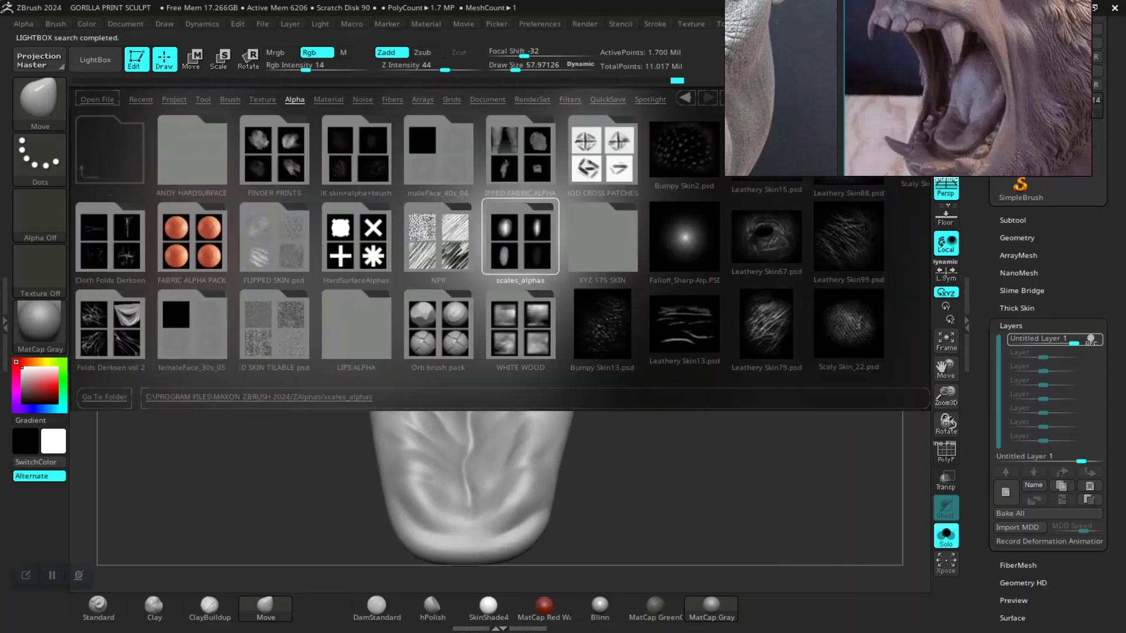
pyautogui.click(356, 237)
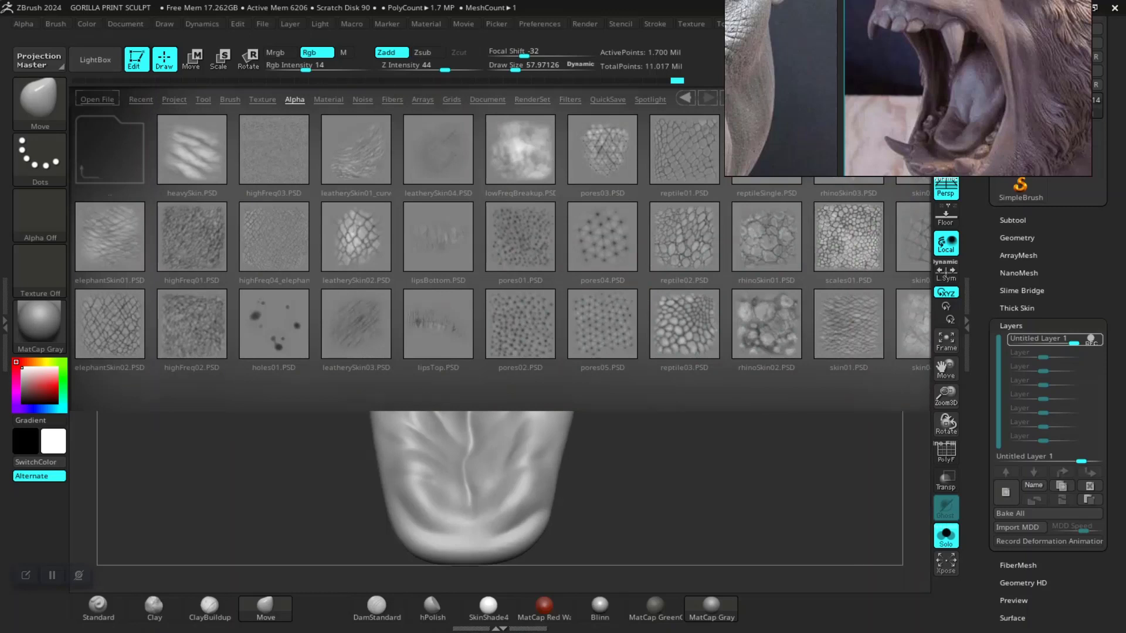
pyautogui.moveTo(438, 236); pyautogui.dragTo(150, 236)
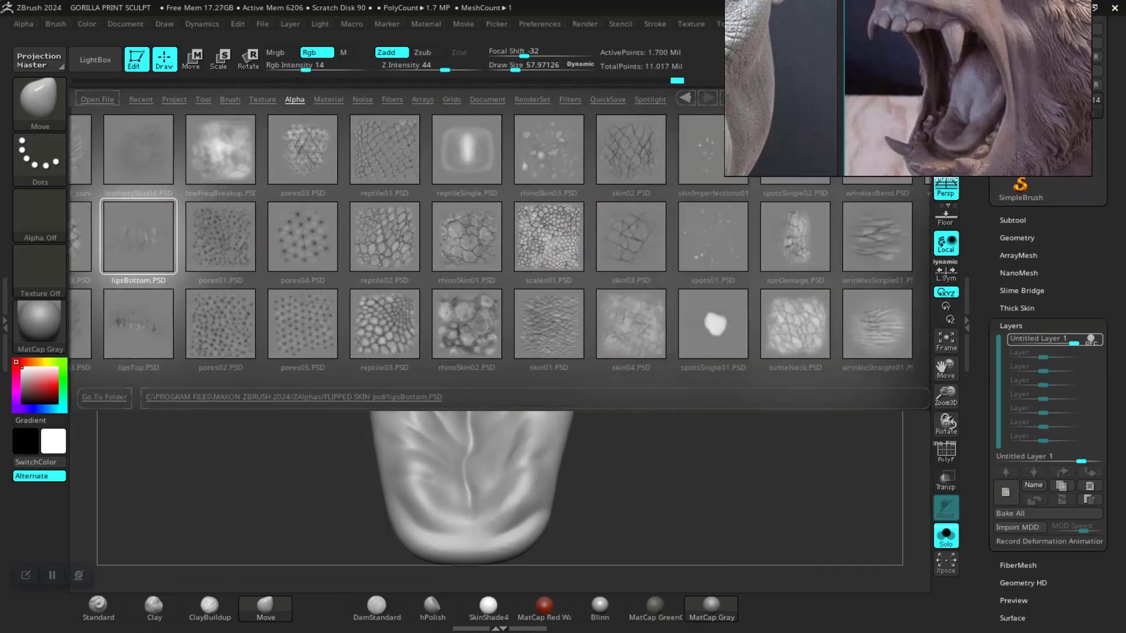
# - Browse the skin alphas to pores02.PSD and load it onto the Standard brush
pyautogui.press('Right')
pyautogui.press('Right')
pyautogui.press('Right')
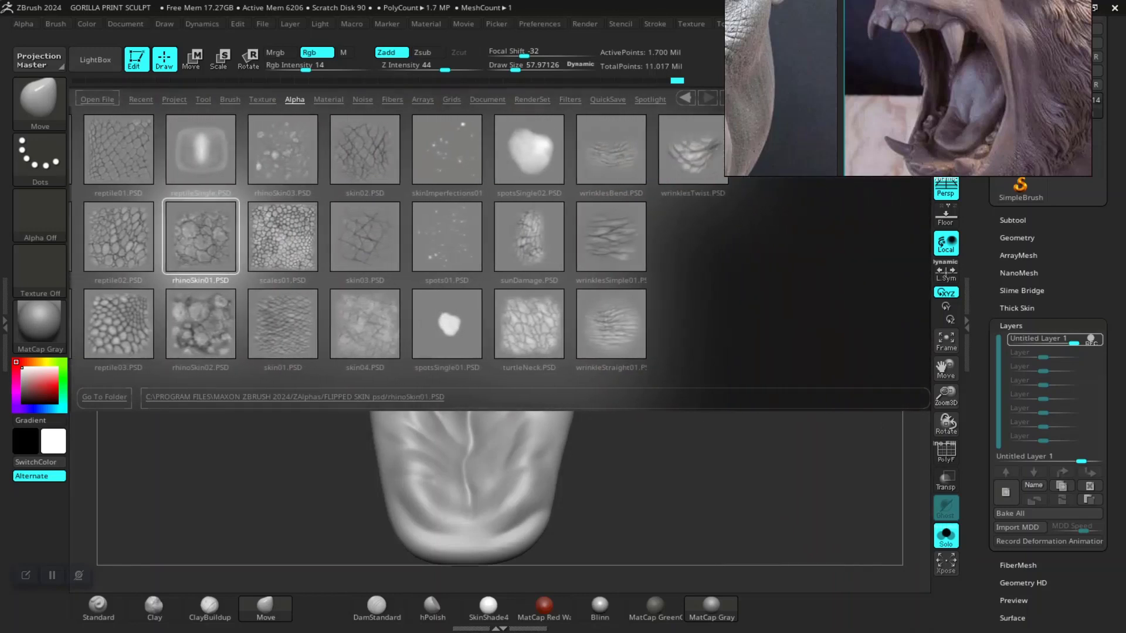
pyautogui.press('Right')
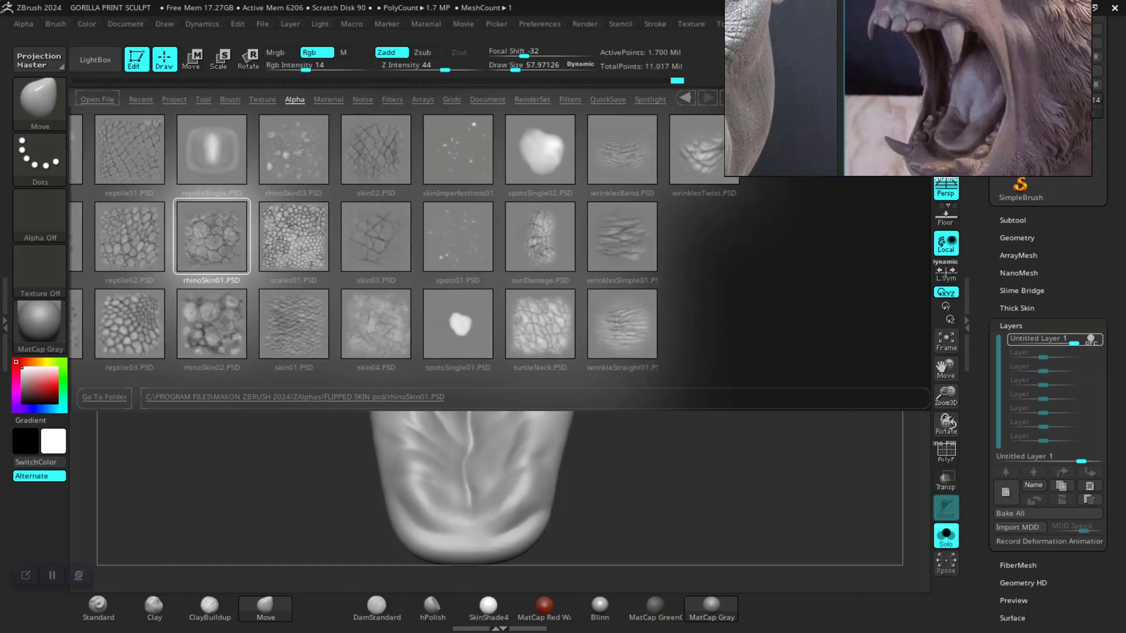
pyautogui.scroll(3, 375, 241)
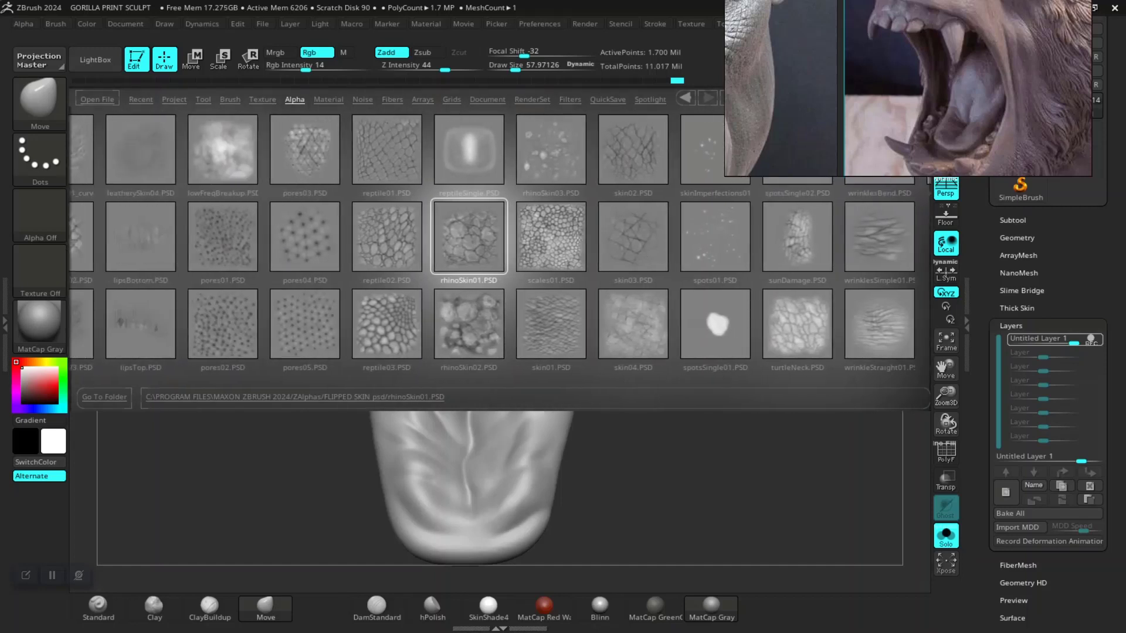
pyautogui.press('Left')
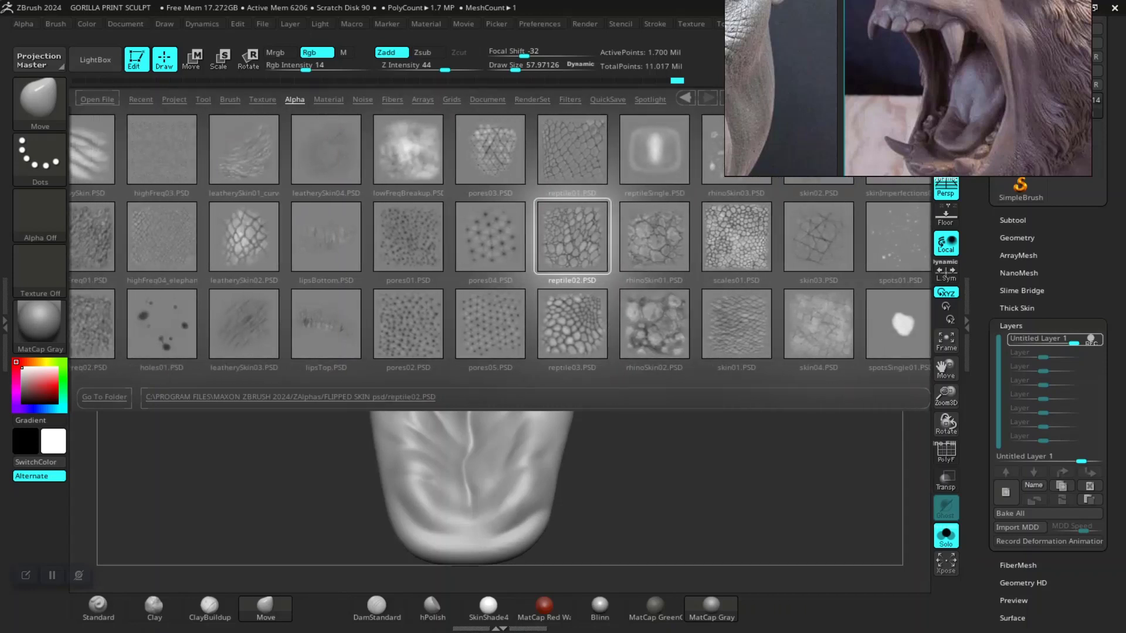
pyautogui.press('Left')
pyautogui.press('Left')
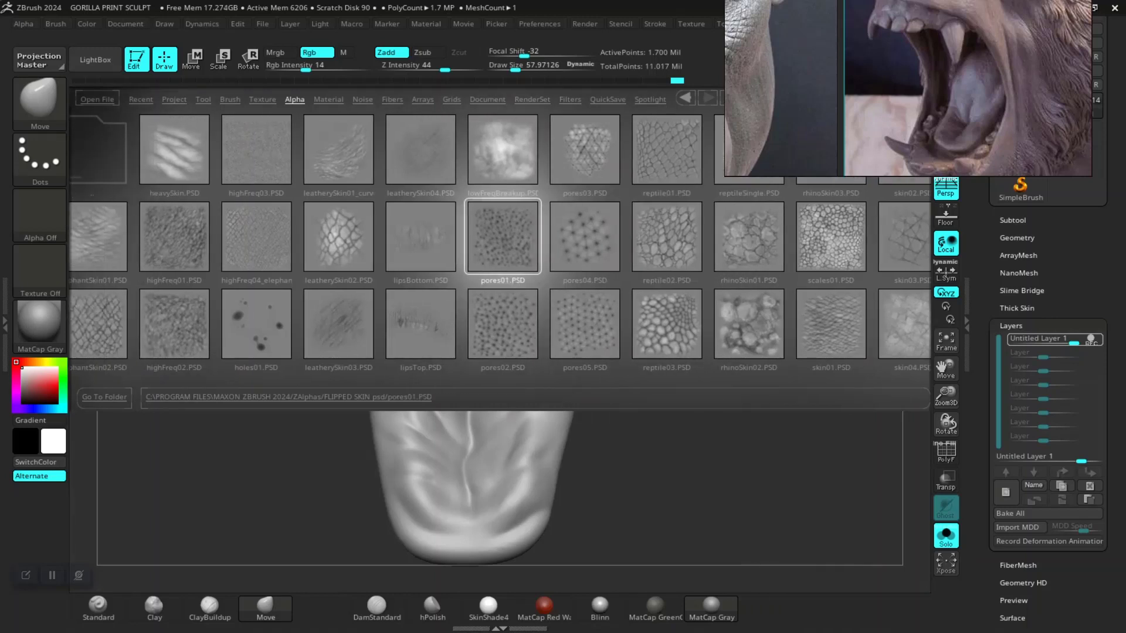
pyautogui.press('Right')
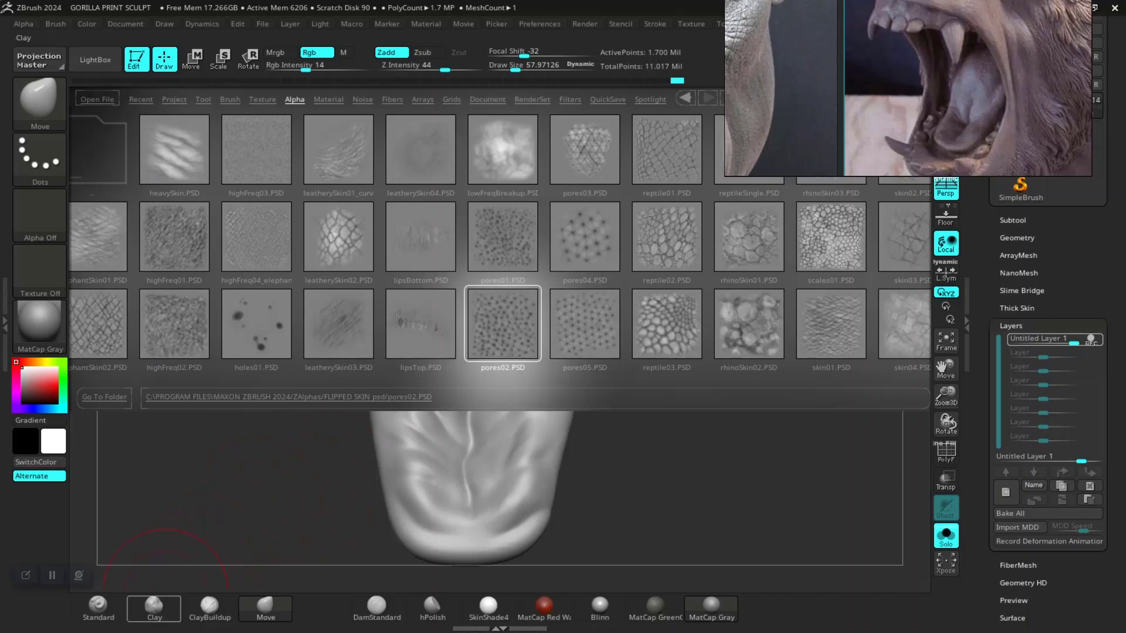
pyautogui.click(97, 607)
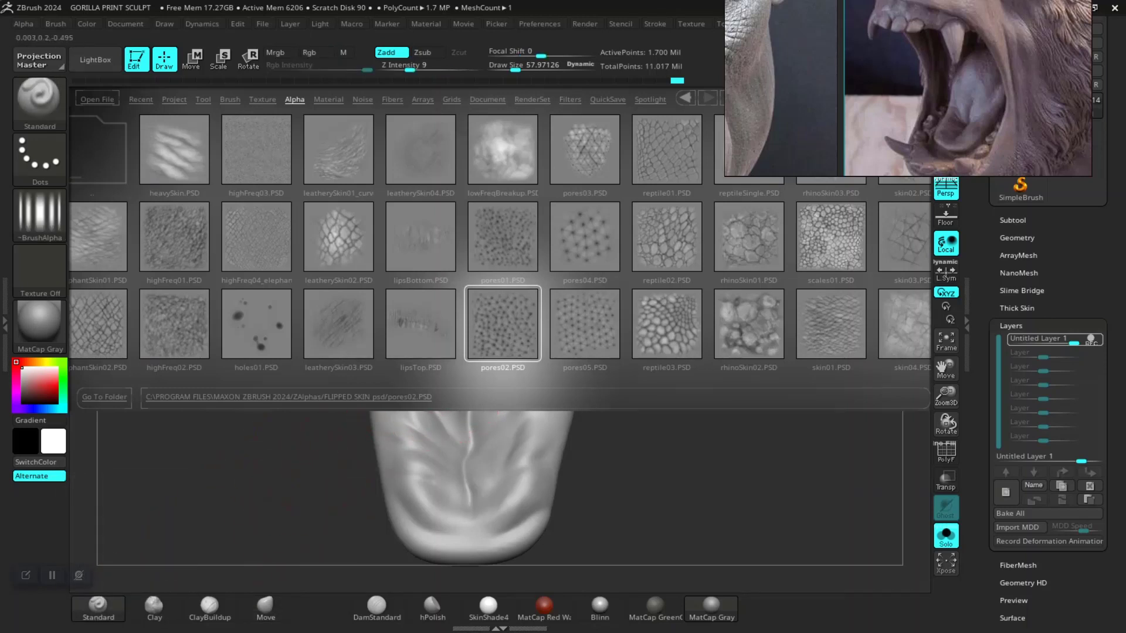
pyautogui.doubleClick(502, 324)
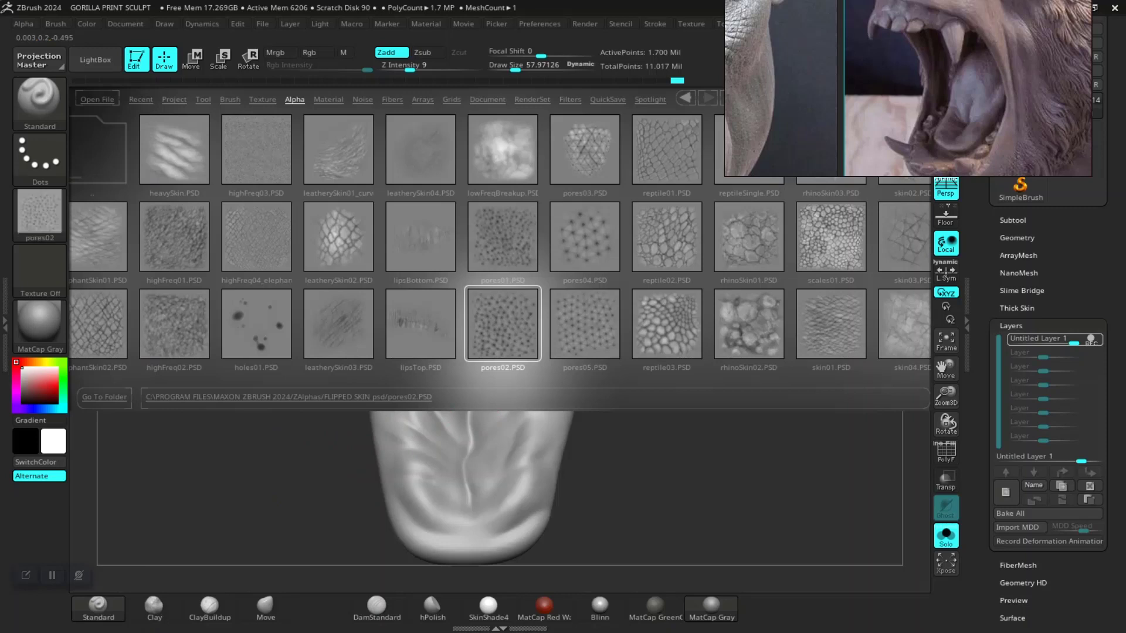
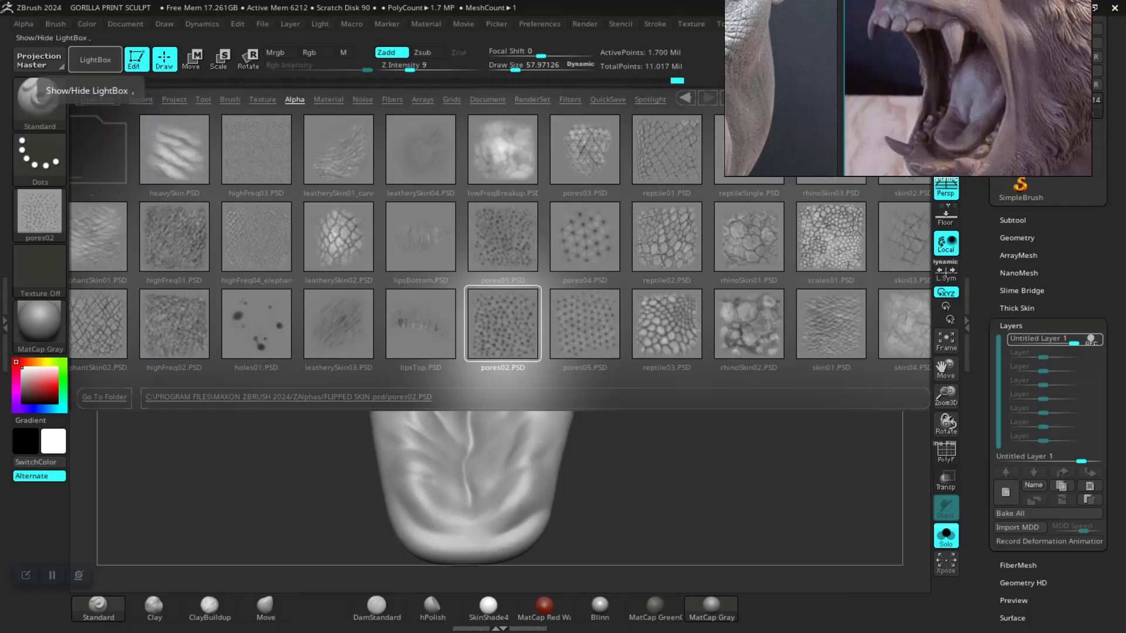
# - Give the Standard brush a DragRect stroke and raise the pores02 alpha's Rf to 17
pyautogui.click(95, 59)
pyautogui.click(39, 157)
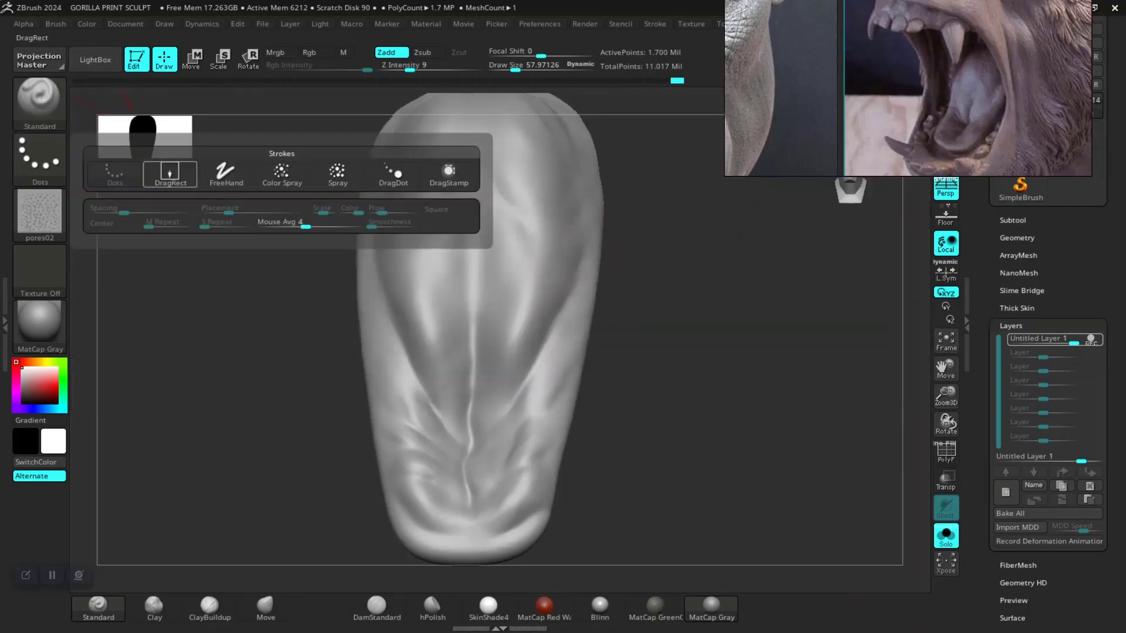
pyautogui.click(170, 173)
pyautogui.click(40, 211)
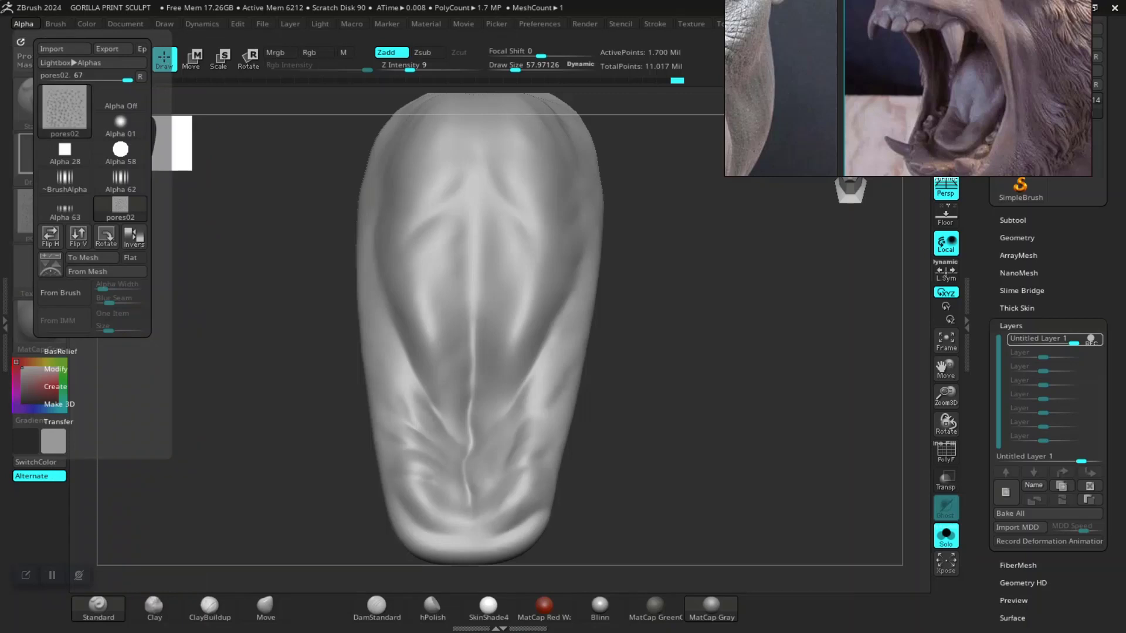
pyautogui.click(56, 369)
pyautogui.scroll(-5, 94, 264)
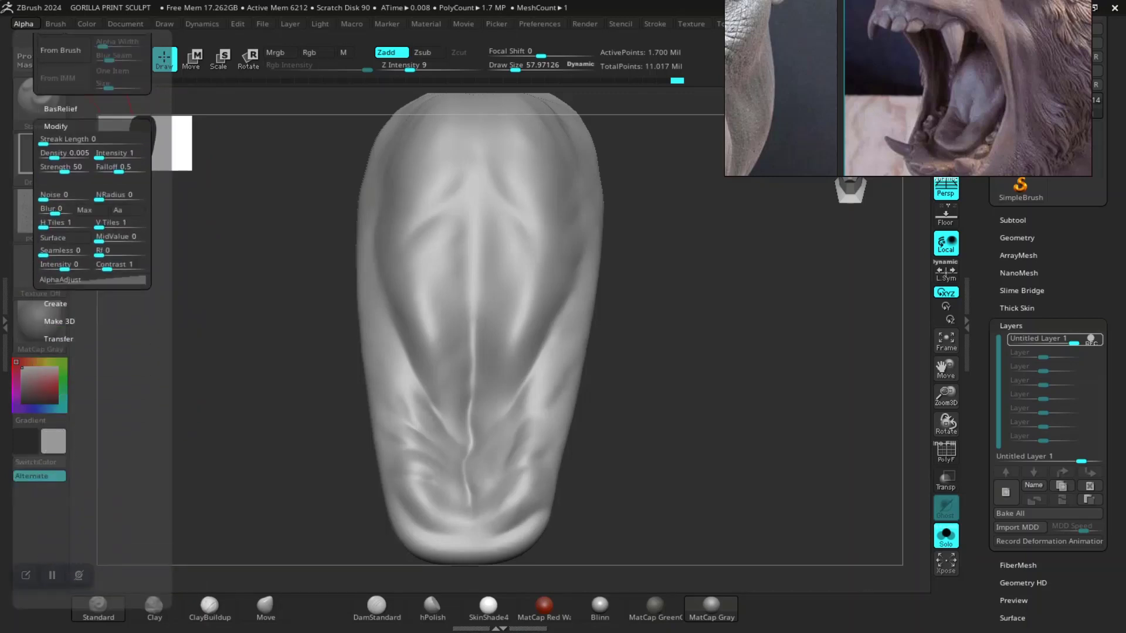
pyautogui.moveTo(101, 251); pyautogui.dragTo(121, 237)
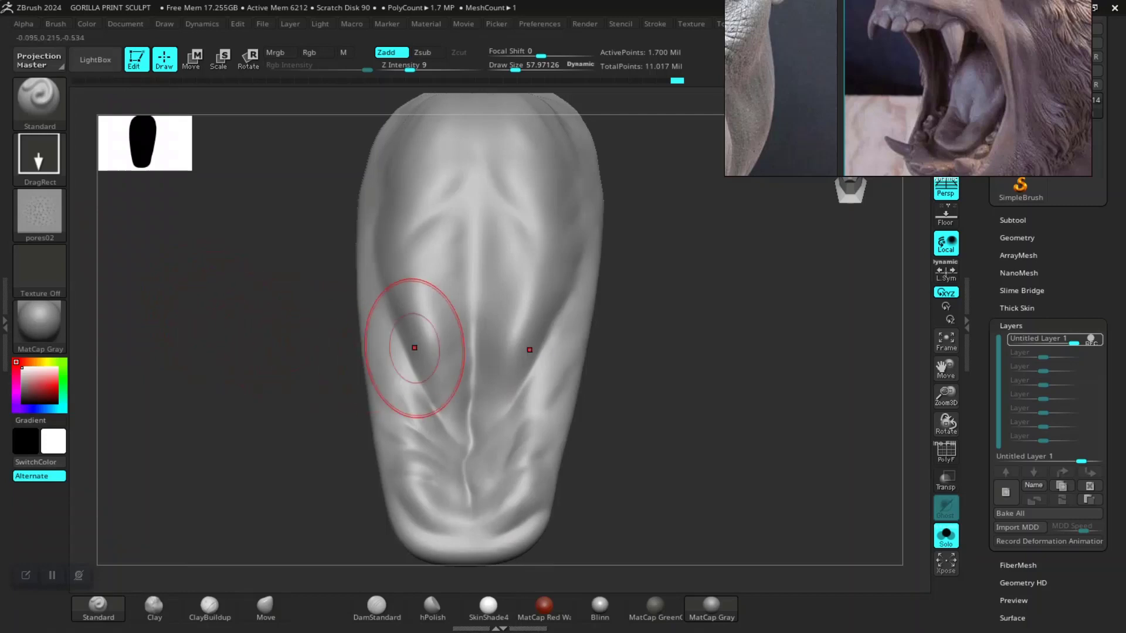
# - Raise Z Intensity to 23 and stamp pore patches toward the tongue's lower end
pyautogui.scroll(3, 634, 414)
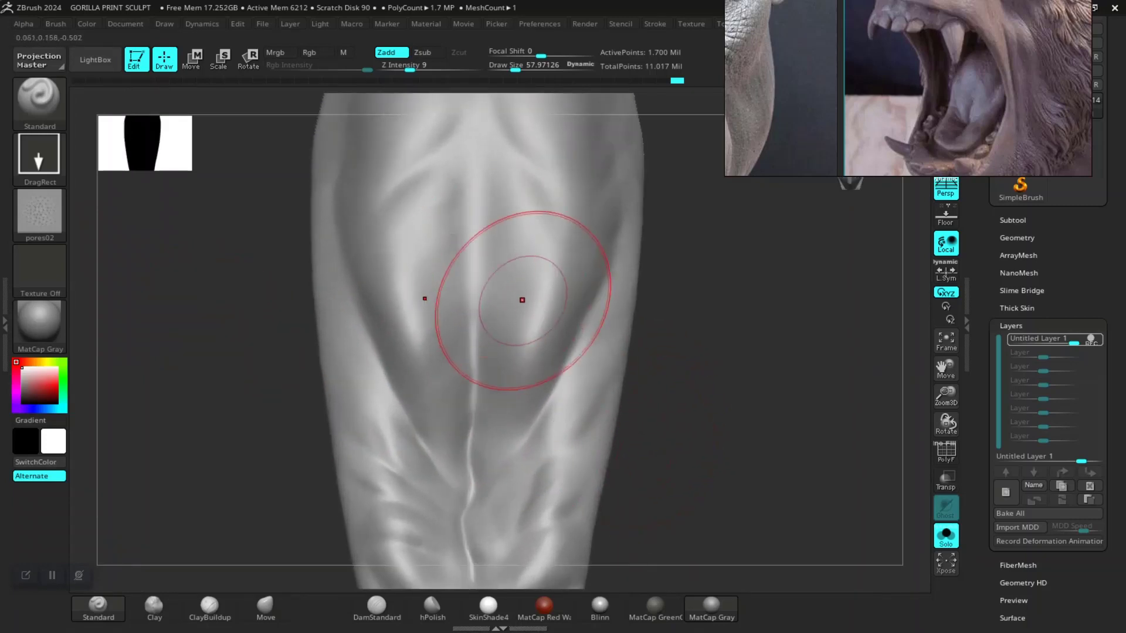
pyautogui.moveTo(410, 70); pyautogui.dragTo(427, 70)
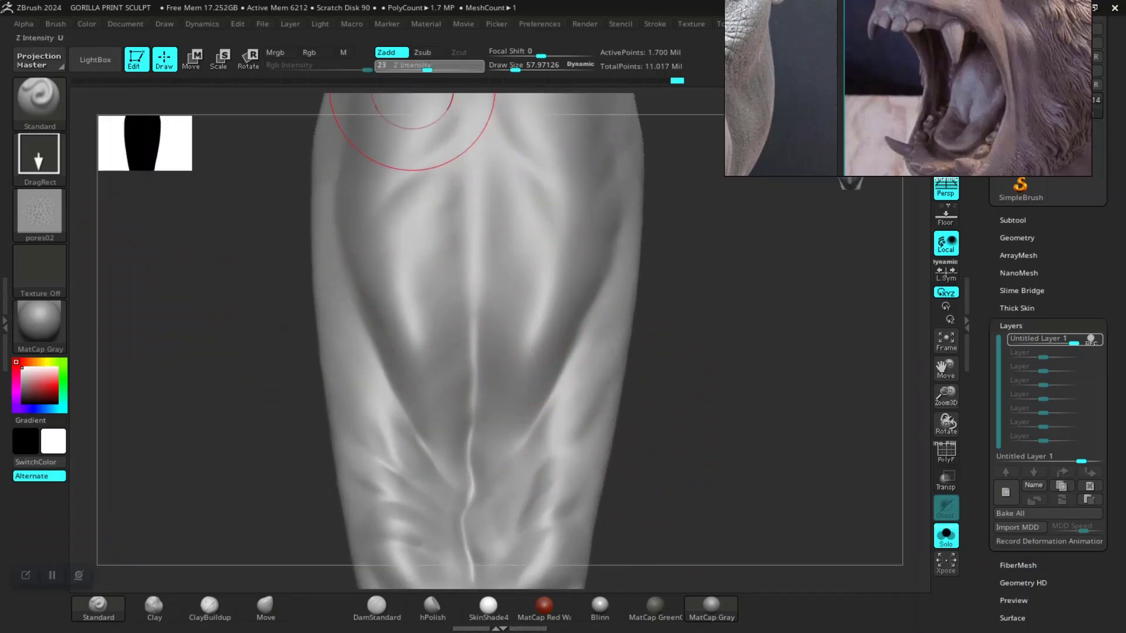
pyautogui.moveTo(411, 336); pyautogui.dragTo(425, 296)
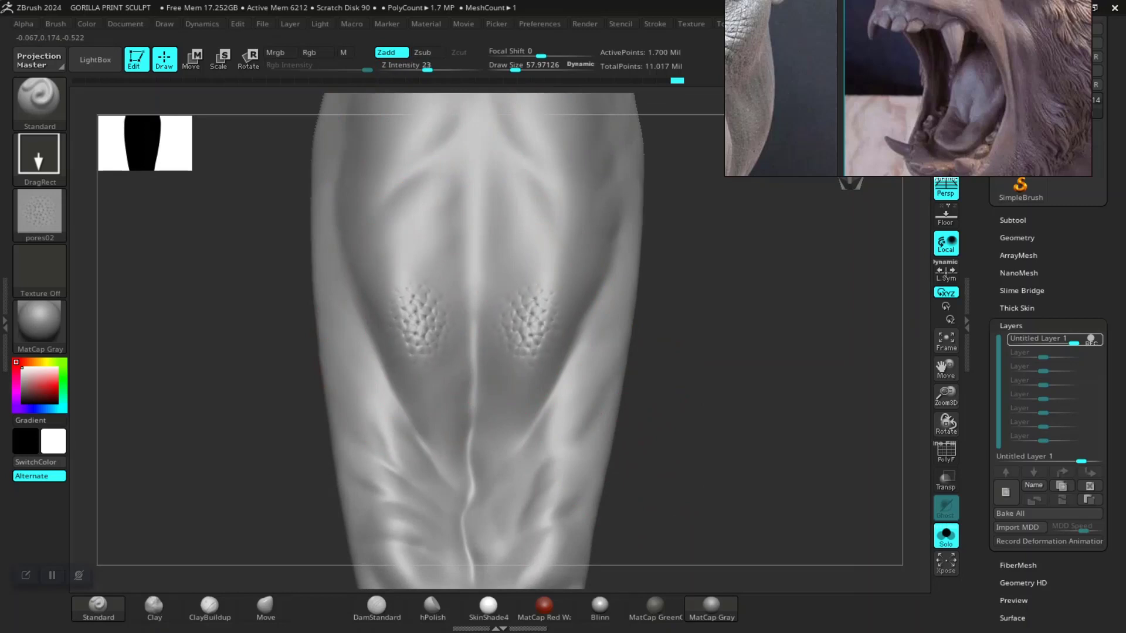
pyautogui.moveTo(603, 352); pyautogui.dragTo(629, 289)
pyautogui.moveTo(434, 359)
pyautogui.mouseDown()
pyautogui.moveTo(489, 360)
pyautogui.moveTo(545, 404)
pyautogui.moveTo(554, 369)
pyautogui.mouseUp()
pyautogui.moveTo(417, 415); pyautogui.dragTo(503, 417)
# - Undo a bad stamp, then stamp mirrored pore pairs mid-tongue, higher up and lower
pyautogui.moveTo(674, 499); pyautogui.dragTo(675, 434)
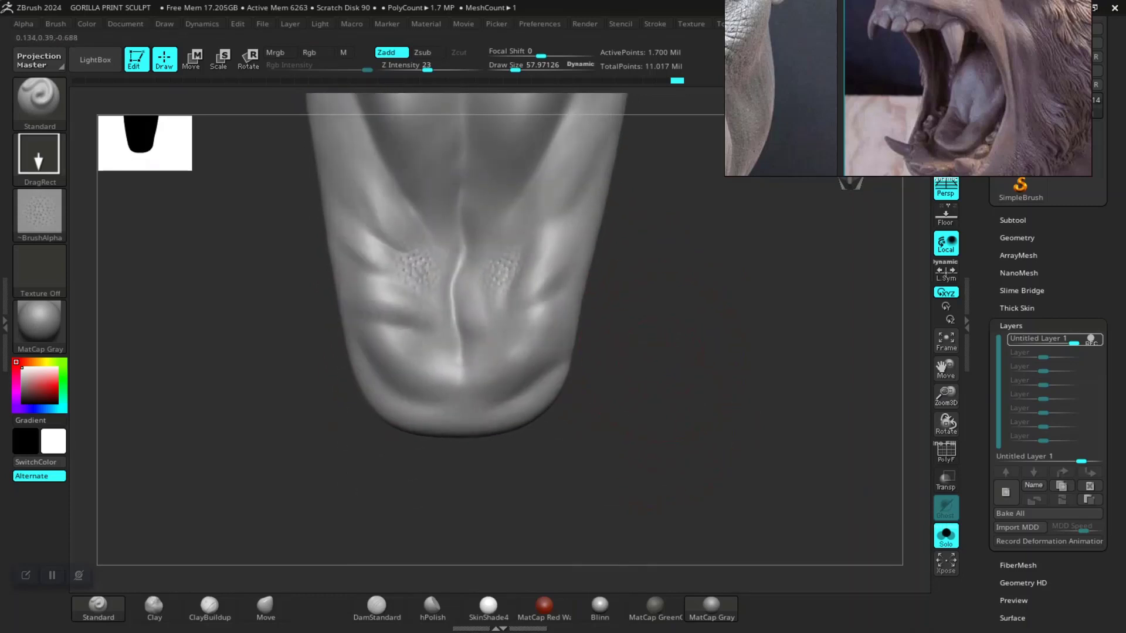
pyautogui.scroll(3, 673, 426)
pyautogui.scroll(2, 673, 426)
pyautogui.hotkey('ctrl', 'z')
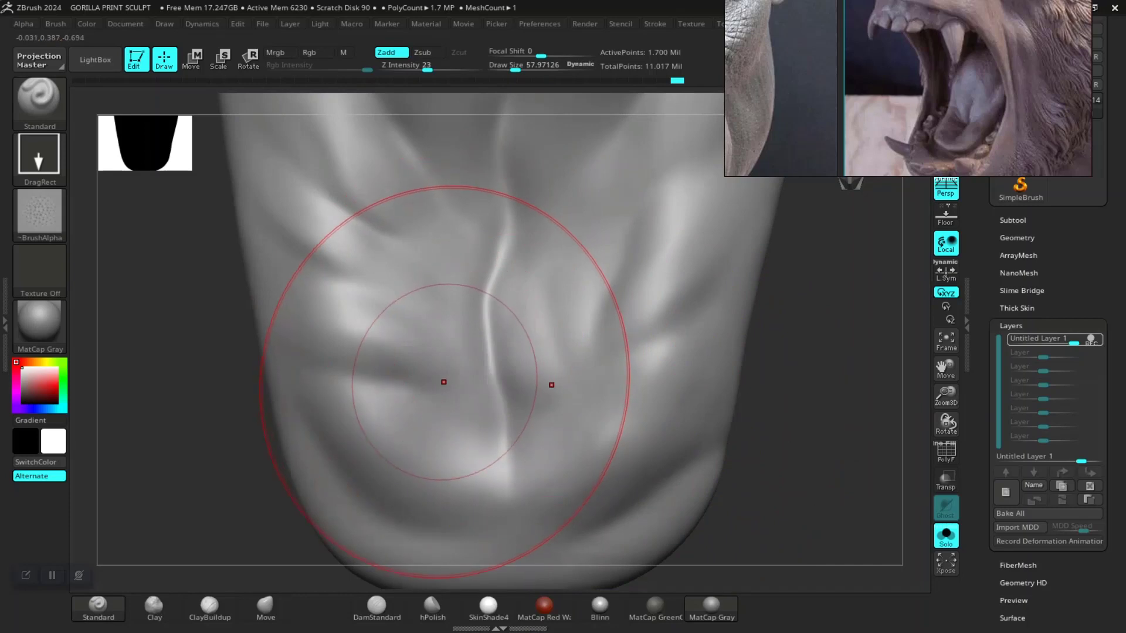
pyautogui.moveTo(444, 378); pyautogui.dragTo(466, 399)
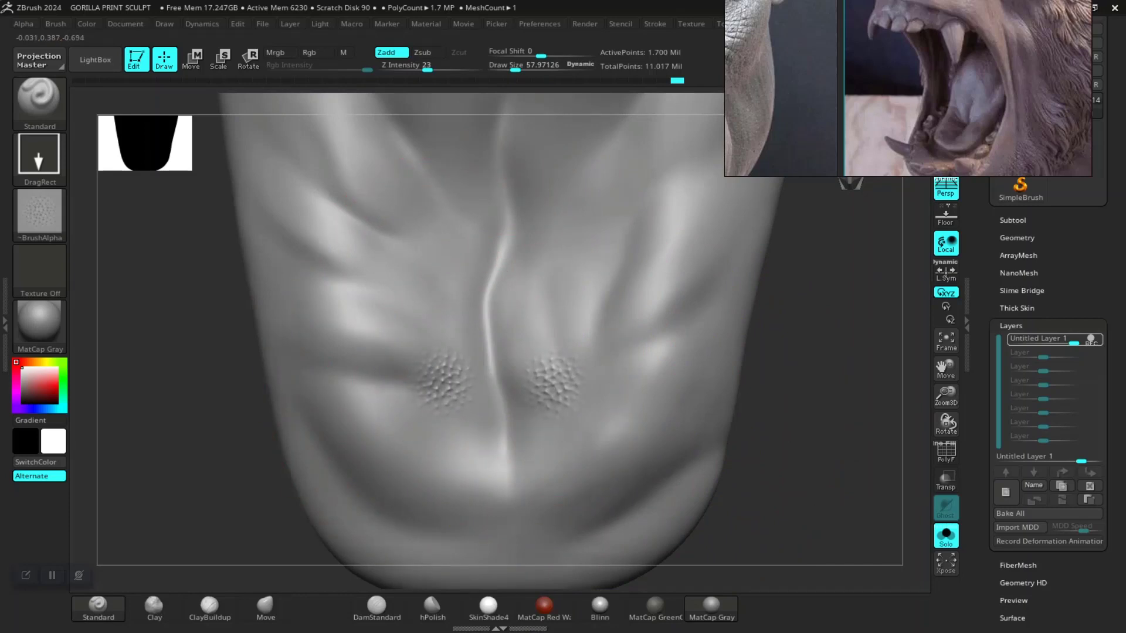
pyautogui.moveTo(402, 360); pyautogui.dragTo(412, 368)
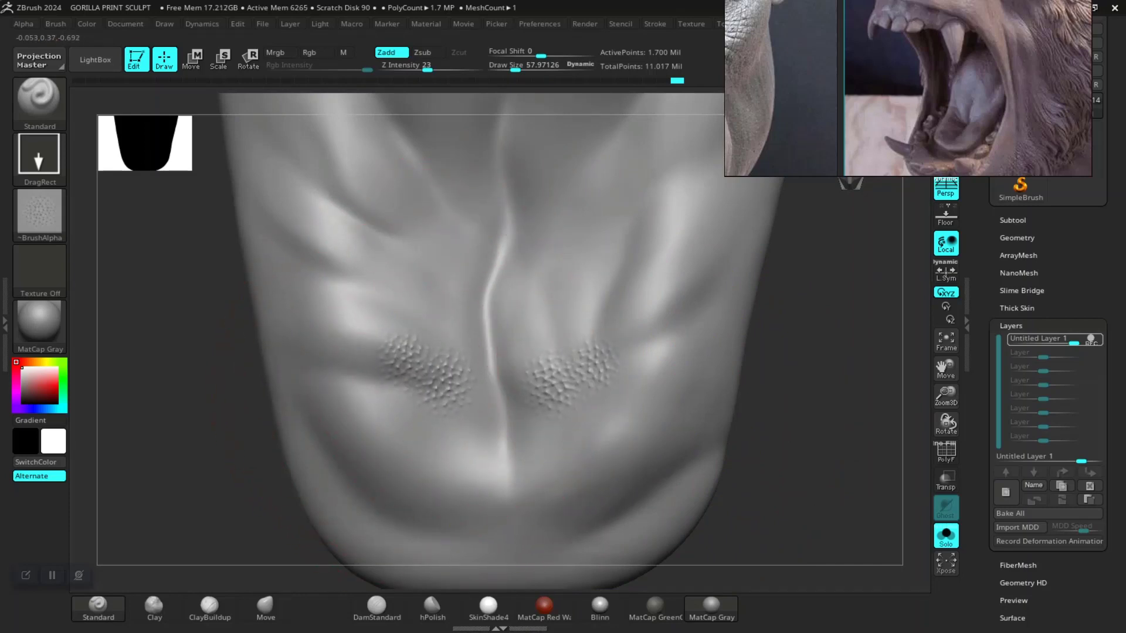
pyautogui.moveTo(403, 322); pyautogui.dragTo(414, 313)
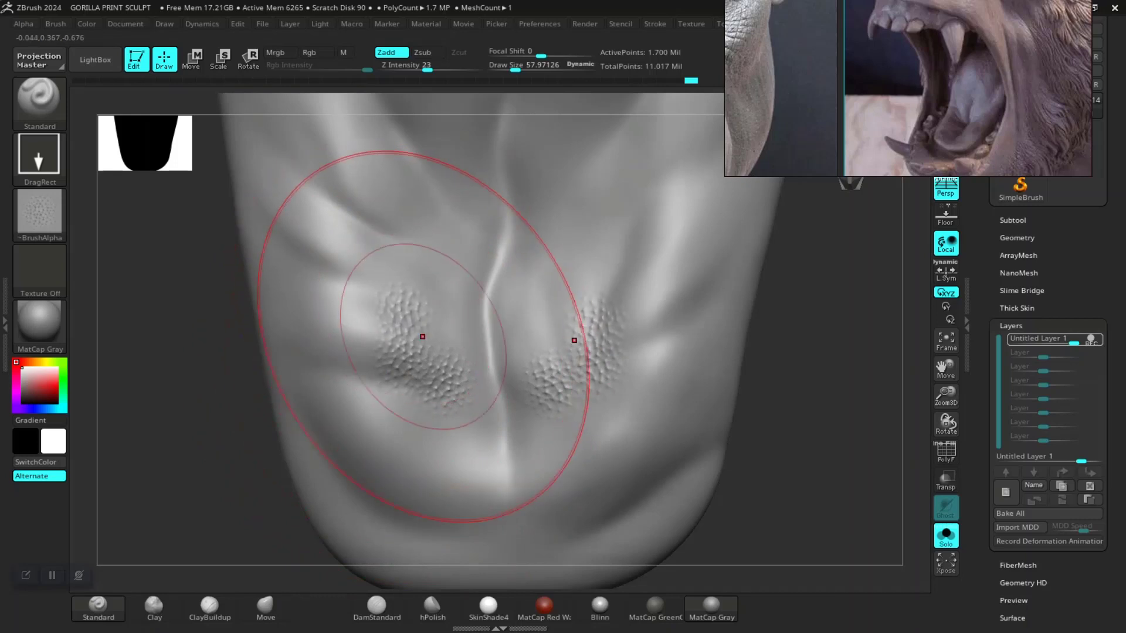
pyautogui.moveTo(442, 266)
pyautogui.mouseDown()
pyautogui.moveTo(410, 277)
pyautogui.moveTo(390, 253)
pyautogui.moveTo(352, 278)
pyautogui.mouseUp()
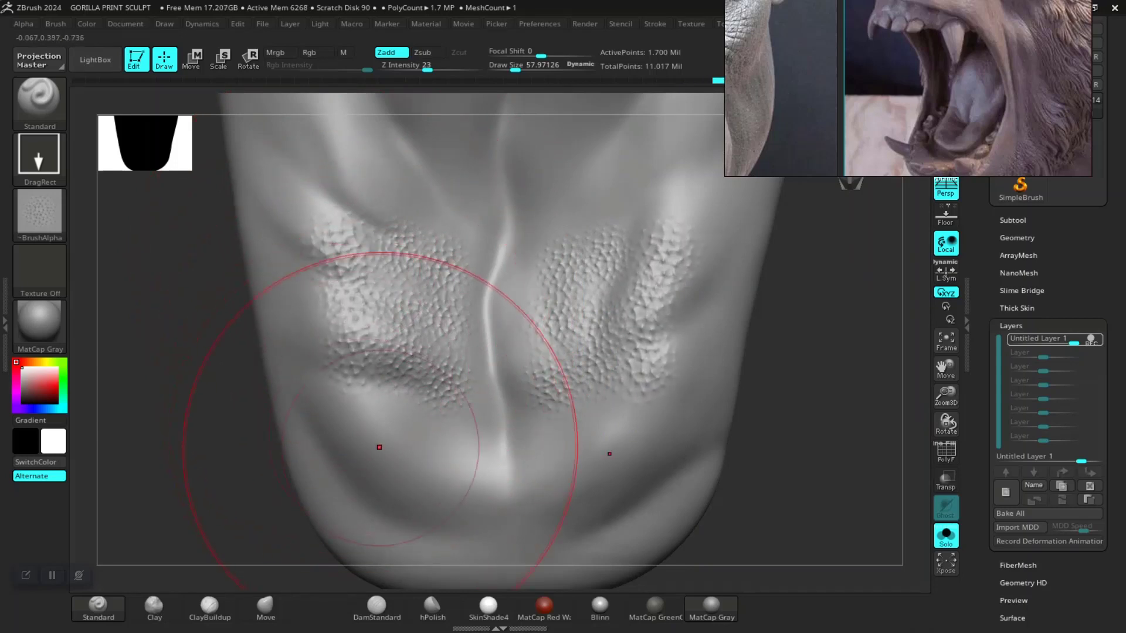
pyautogui.moveTo(377, 448); pyautogui.dragTo(381, 437)
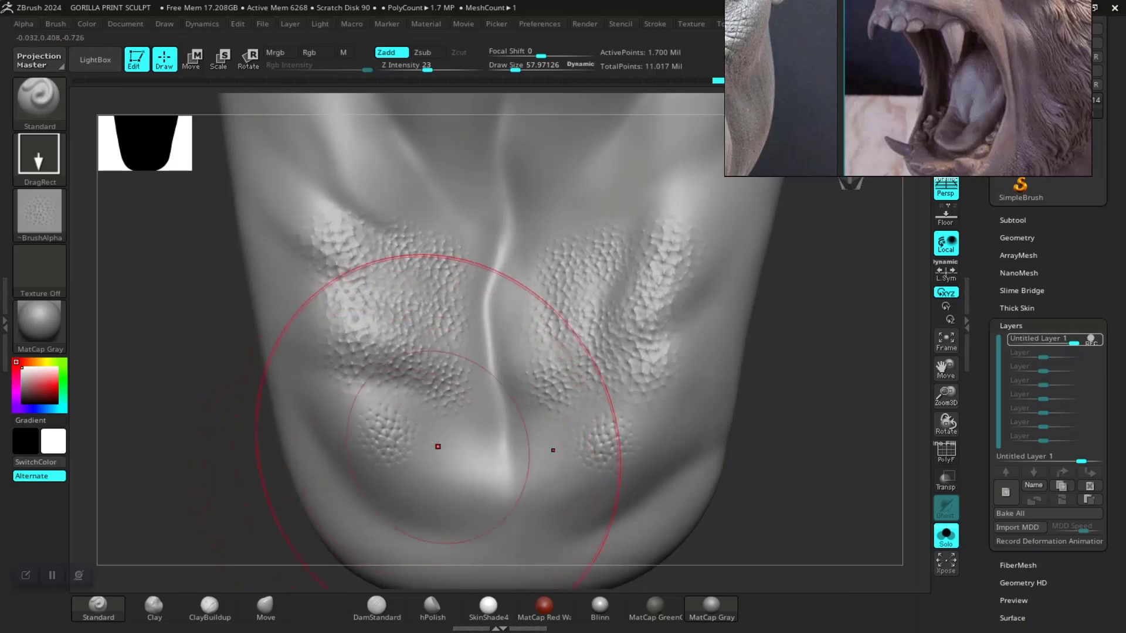
# - Fill the tongue's central crease, left side and upper area with pore texture
pyautogui.moveTo(739, 464); pyautogui.dragTo(794, 416)
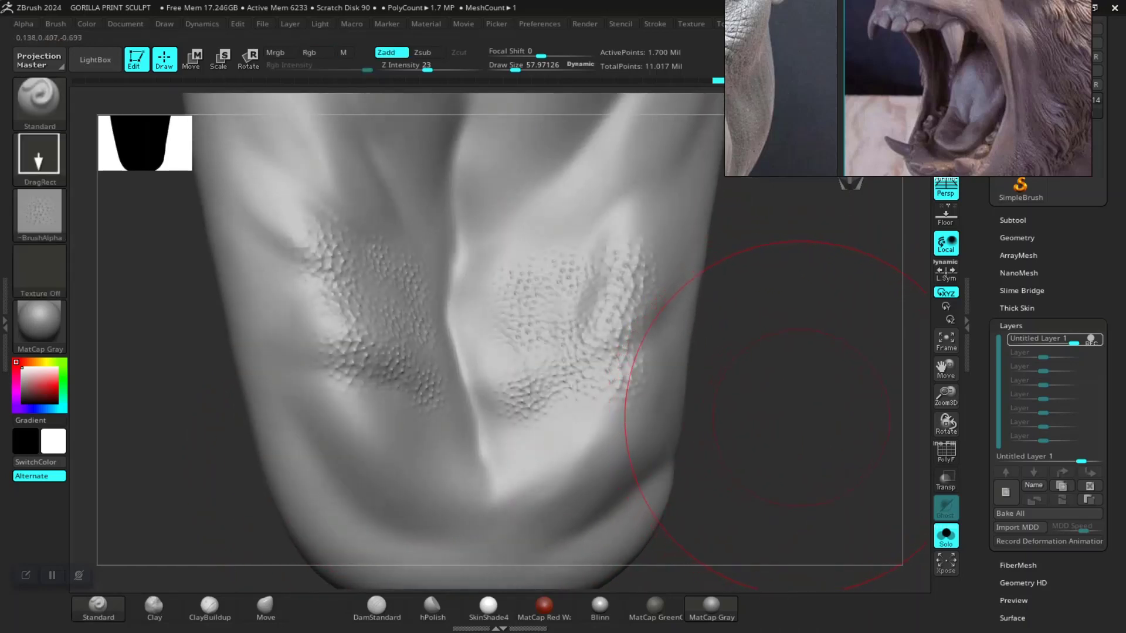
pyautogui.moveTo(798, 422); pyautogui.dragTo(645, 516)
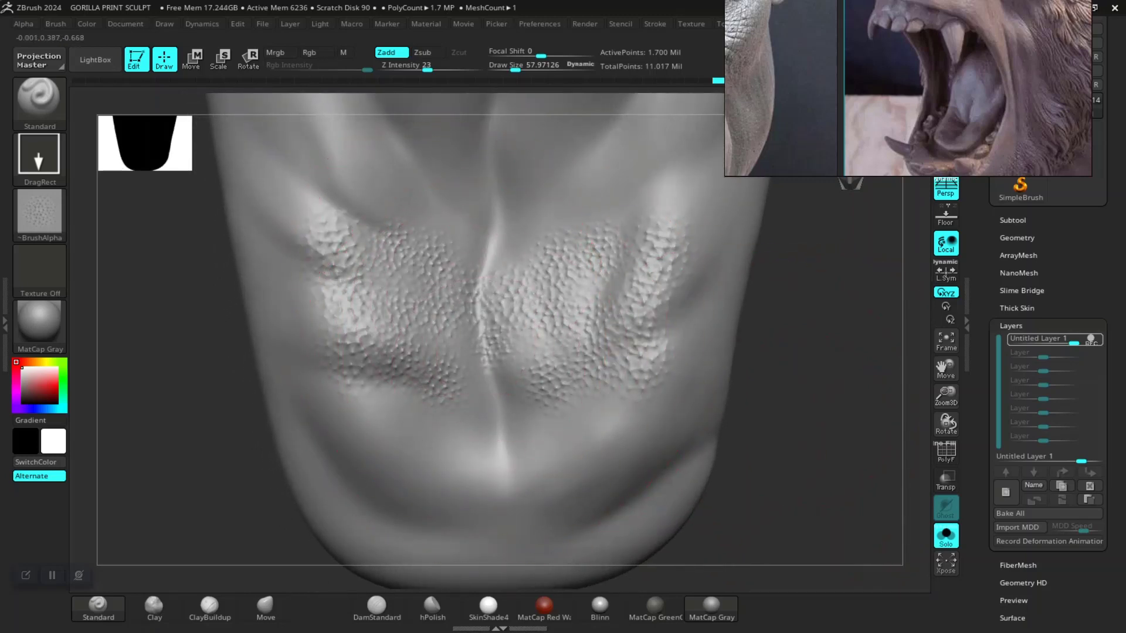
pyautogui.moveTo(496, 343); pyautogui.dragTo(493, 428)
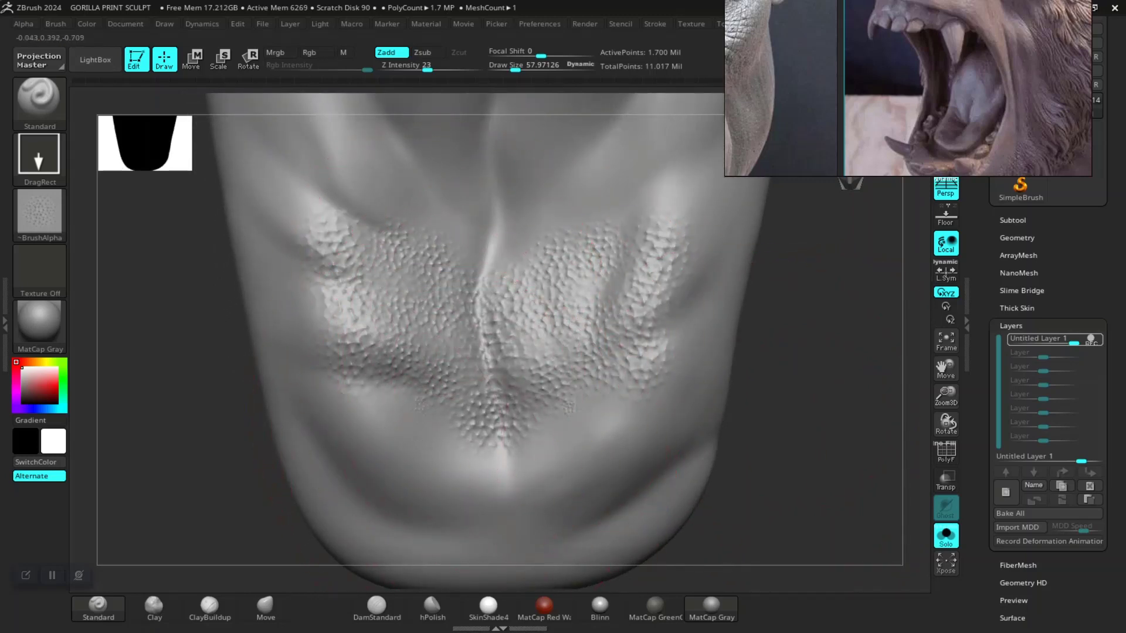
pyautogui.moveTo(477, 473)
pyautogui.mouseDown()
pyautogui.moveTo(403, 465)
pyautogui.moveTo(359, 411)
pyautogui.moveTo(375, 281)
pyautogui.moveTo(328, 246)
pyautogui.mouseUp()
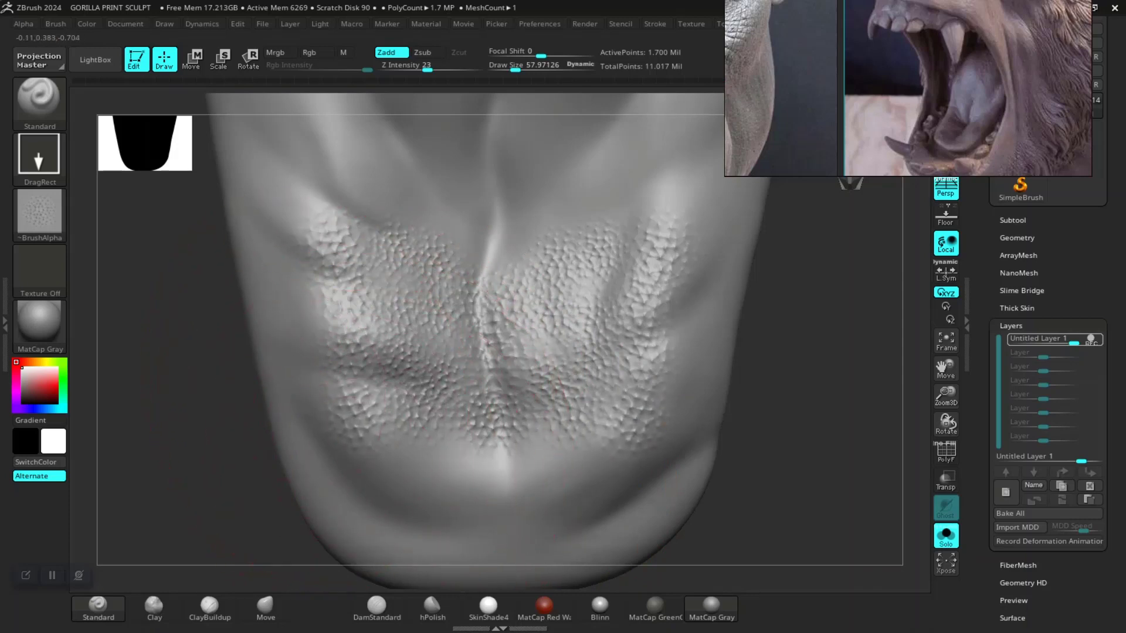
pyautogui.moveTo(289, 326); pyautogui.dragTo(492, 329)
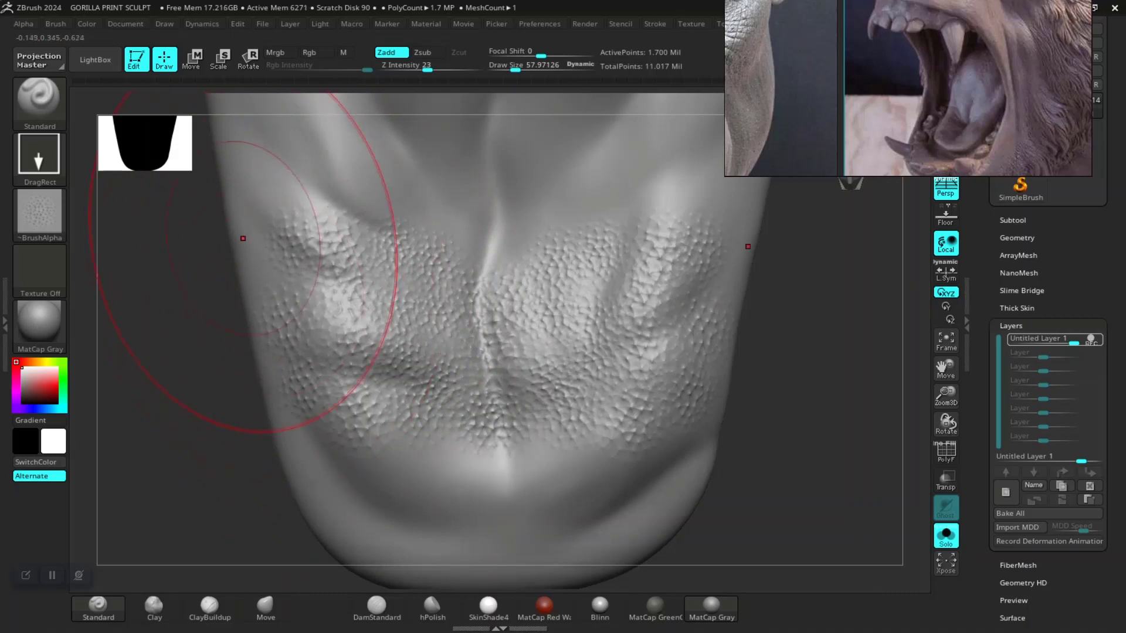
pyautogui.moveTo(258, 167)
pyautogui.mouseDown()
pyautogui.moveTo(296, 193)
pyautogui.moveTo(352, 155)
pyautogui.mouseUp()
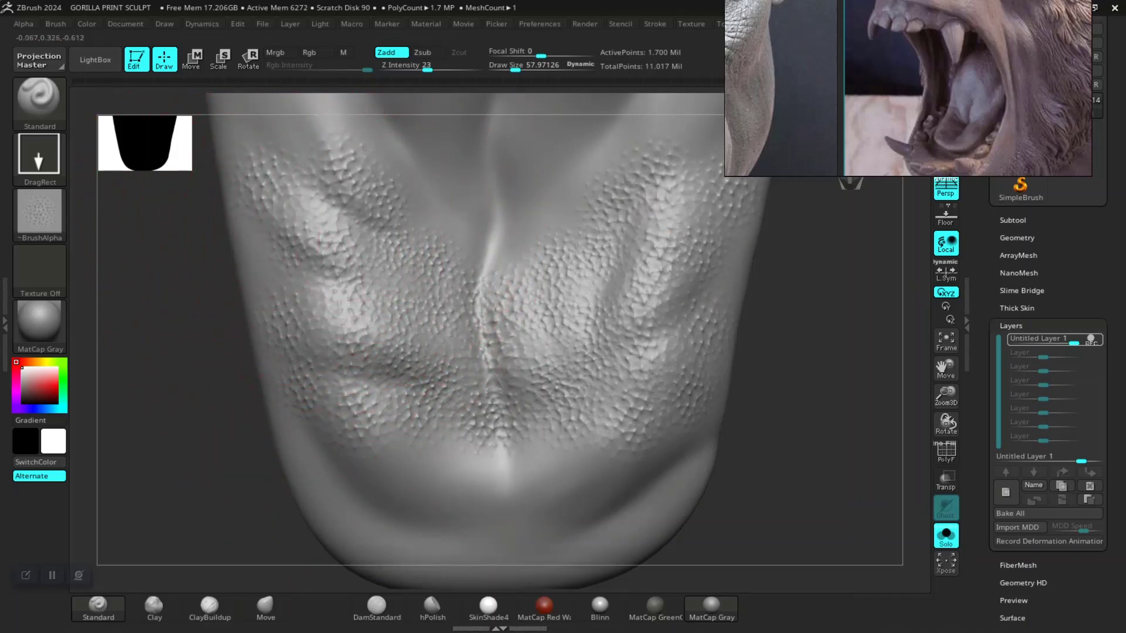
pyautogui.moveTo(435, 220); pyautogui.dragTo(482, 244)
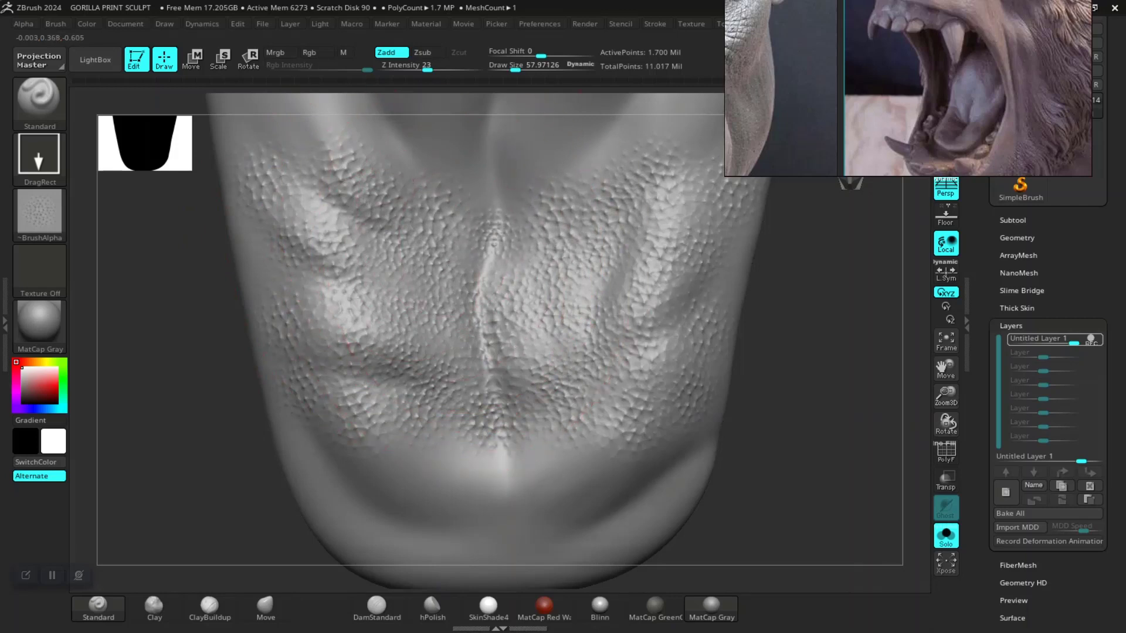
# - Spread pore texture over the tongue's lower centre down to its bottom edge
pyautogui.keyDown('ctrl'); pyautogui.moveTo(821, 329); pyautogui.dragTo(672, 377, button='right'); pyautogui.keyUp('ctrl')
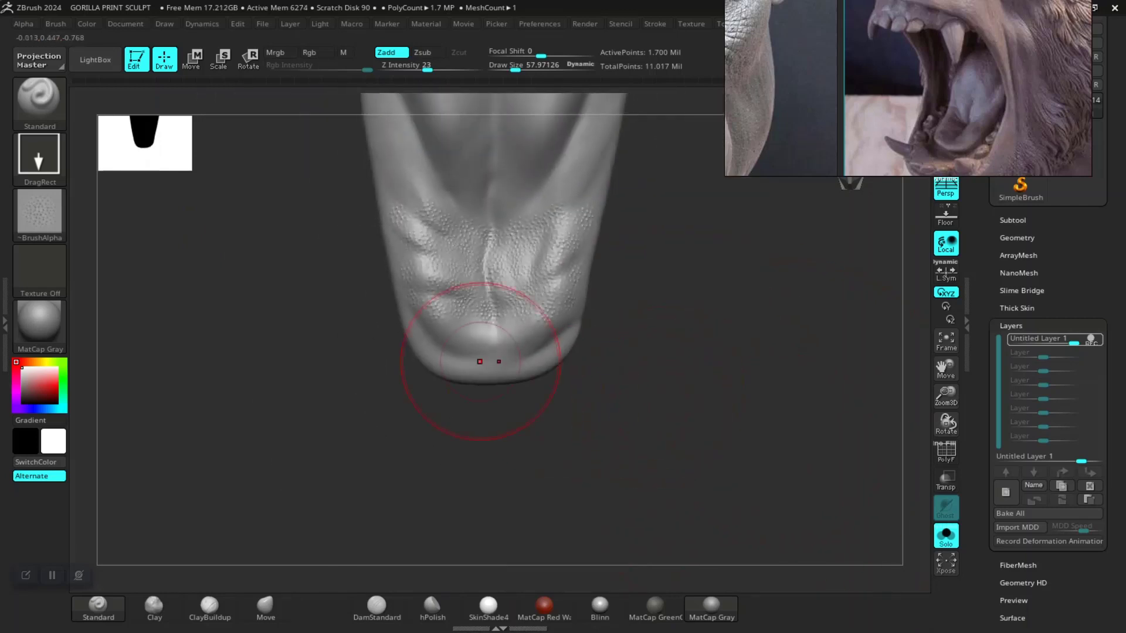
pyautogui.keyDown('ctrl'); pyautogui.moveTo(480, 361); pyautogui.dragTo(341, 410, button='right'); pyautogui.keyUp('ctrl')
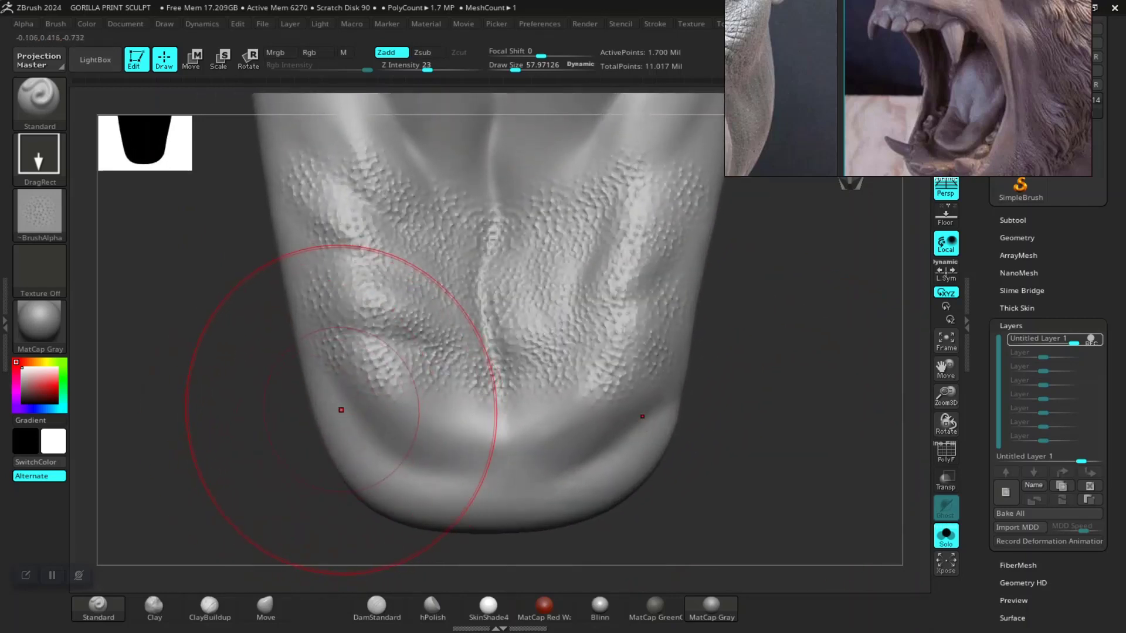
pyautogui.moveTo(342, 410); pyautogui.dragTo(384, 461)
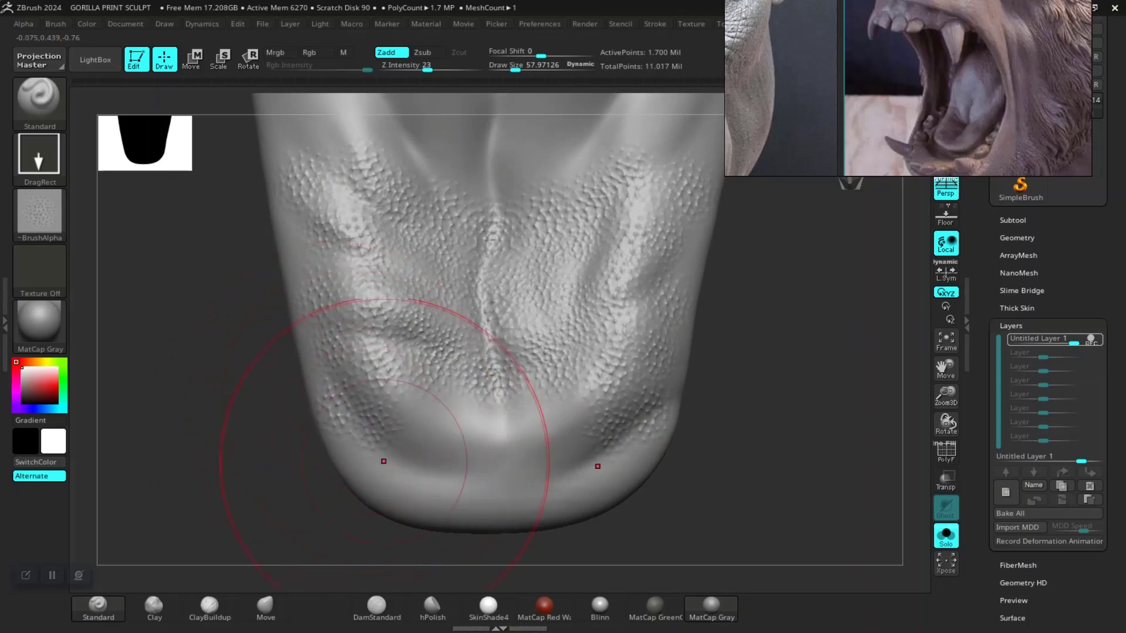
pyautogui.moveTo(539, 419); pyautogui.dragTo(490, 440)
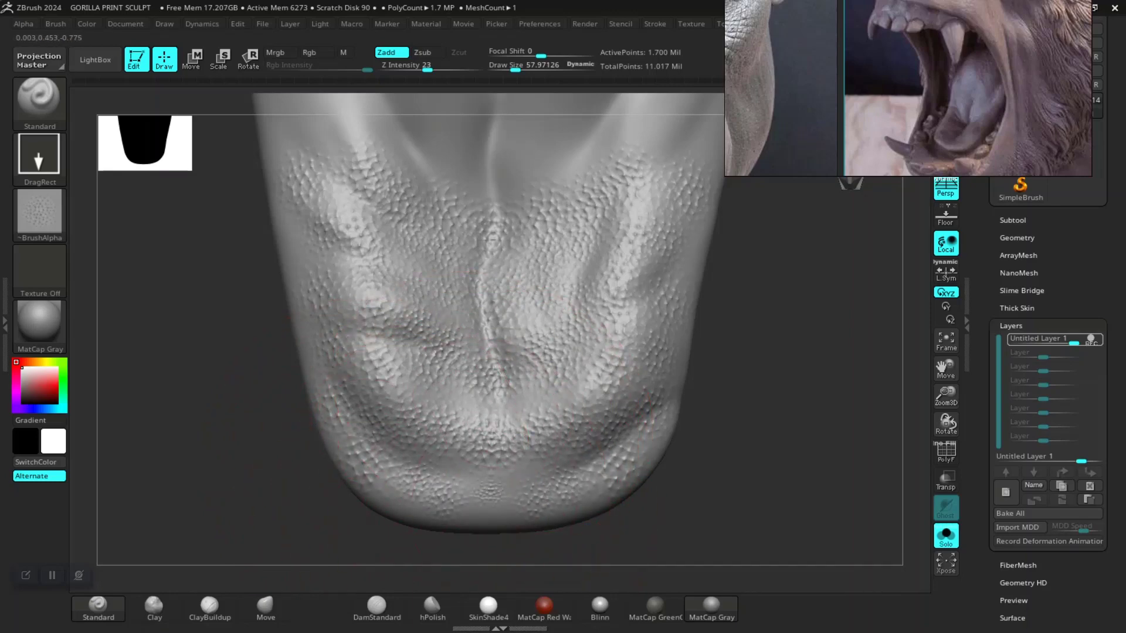
pyautogui.moveTo(491, 507); pyautogui.dragTo(492, 472)
# - Stamp bumpy skin patches onto the tongue's middle band, upper right and centre
pyautogui.scroll(1, 604, 439)
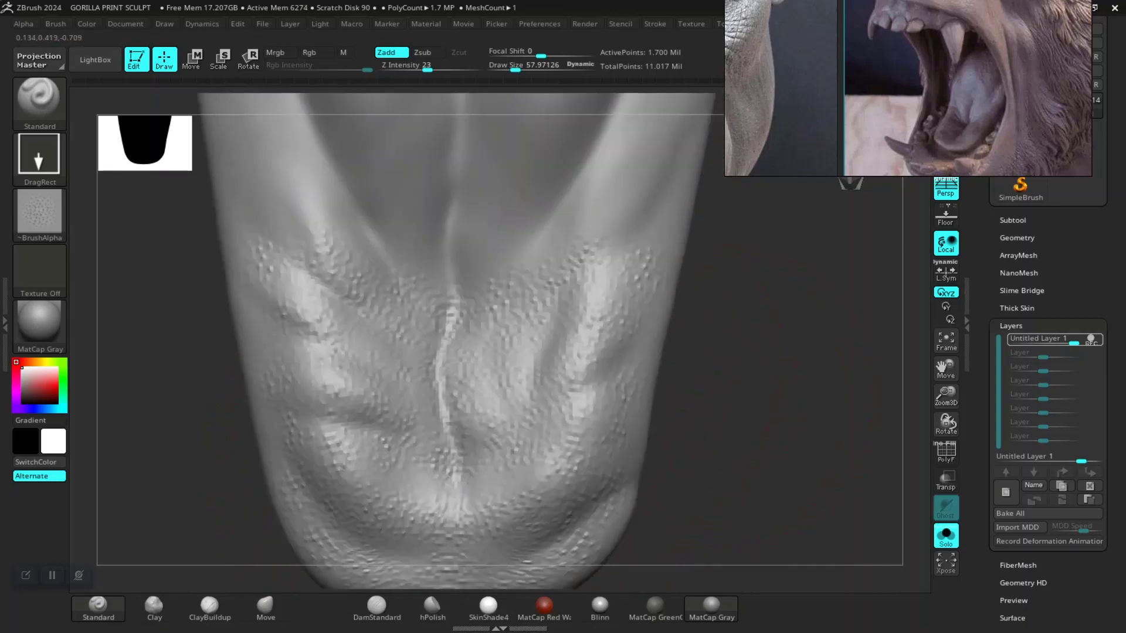
pyautogui.scroll(1, 645, 410)
pyautogui.scroll(1, 620, 445)
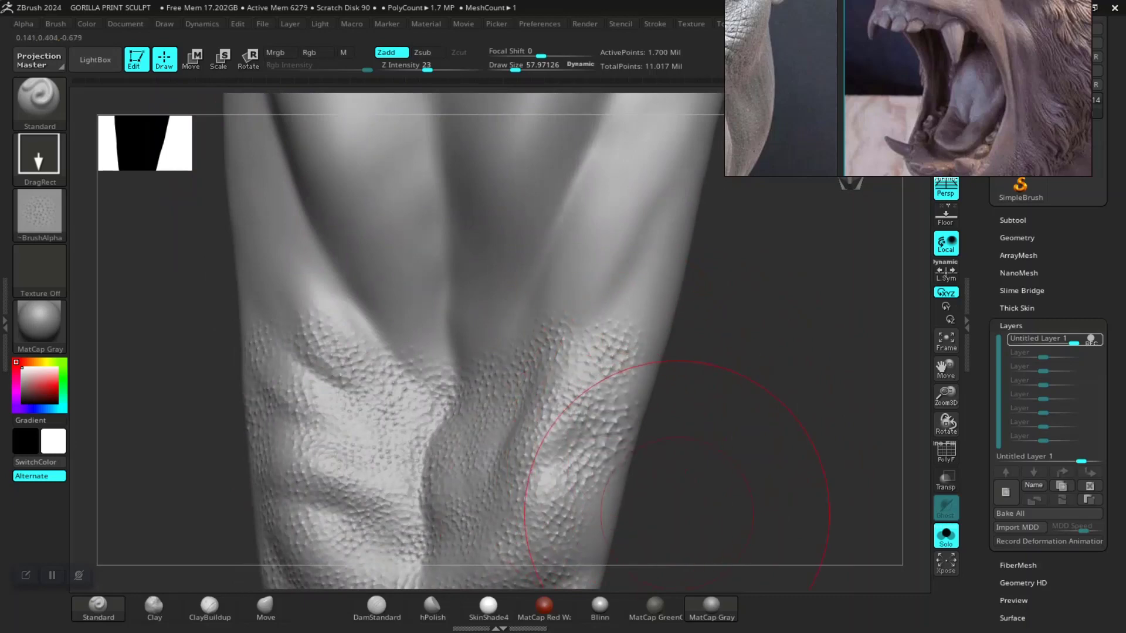
pyautogui.scroll(-1, 592, 464)
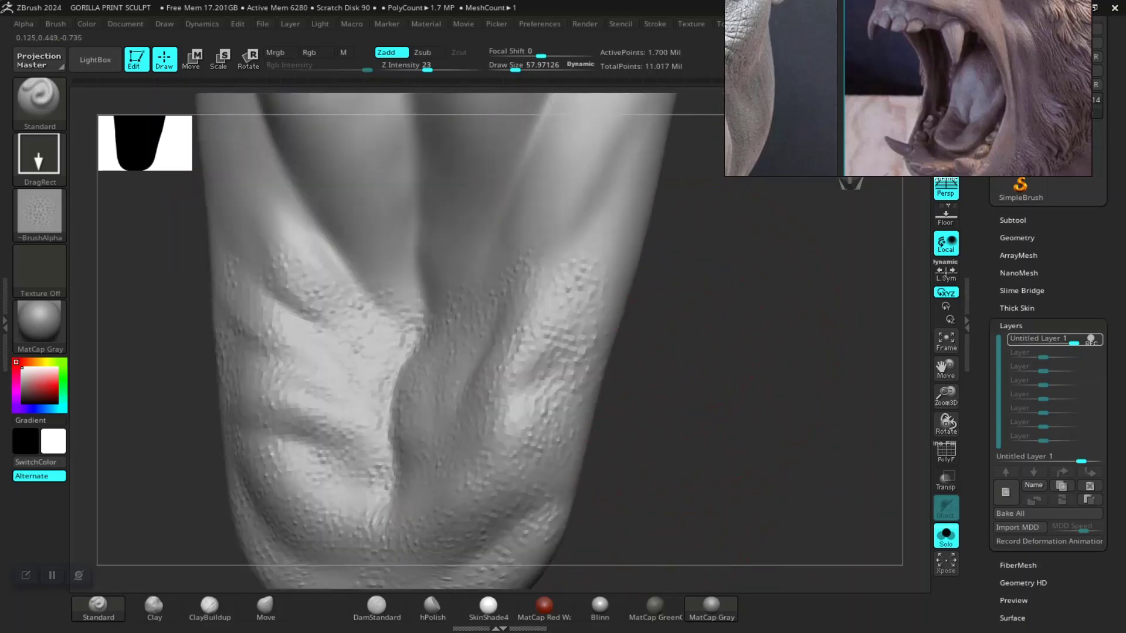
pyautogui.scroll(1, 527, 375)
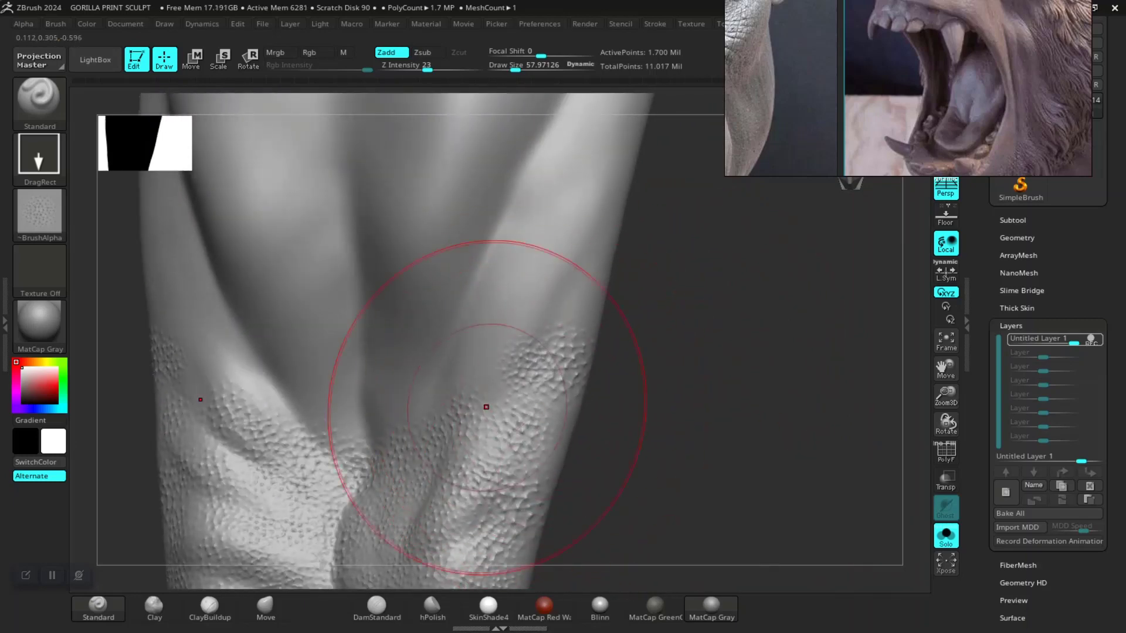
pyautogui.moveTo(484, 404); pyautogui.dragTo(404, 374)
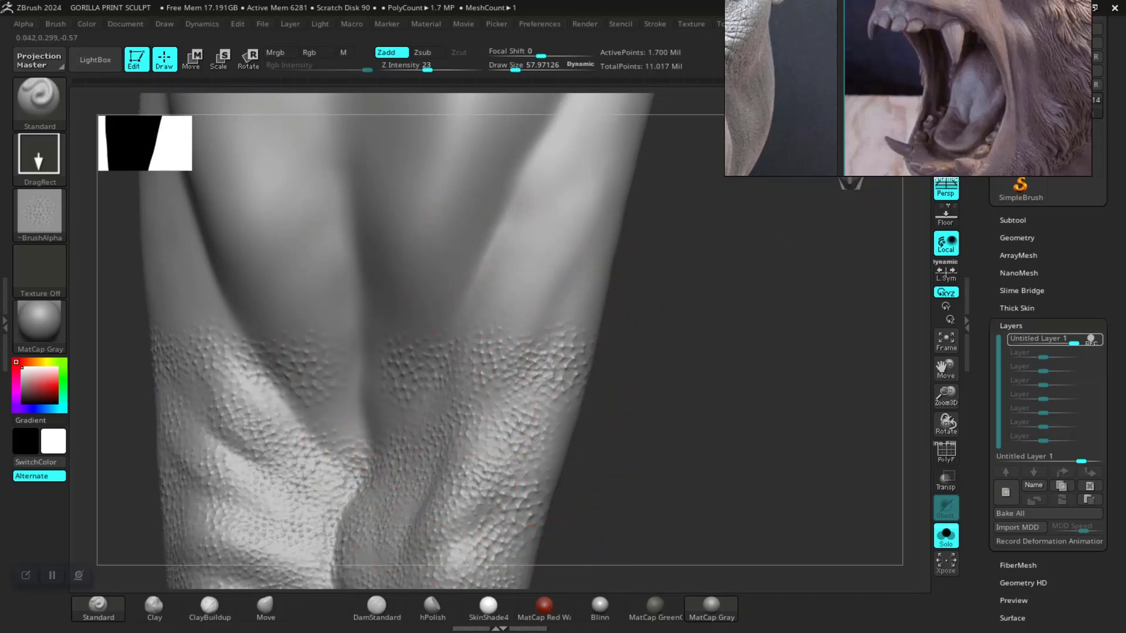
pyautogui.moveTo(523, 363); pyautogui.dragTo(521, 411, button='right')
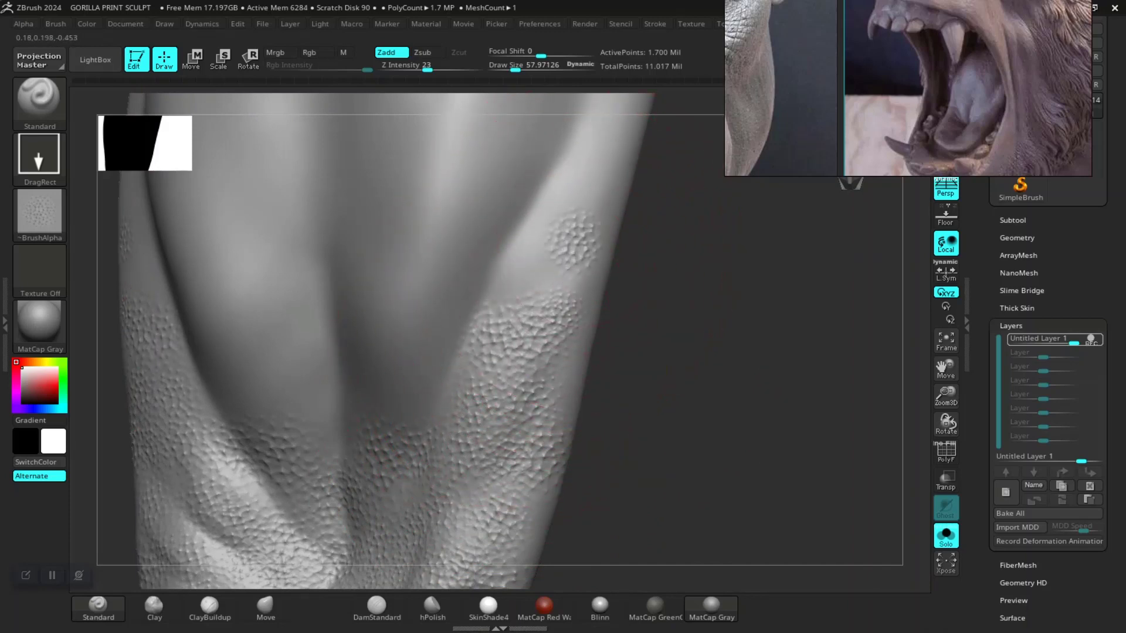
pyautogui.moveTo(563, 241); pyautogui.dragTo(536, 244)
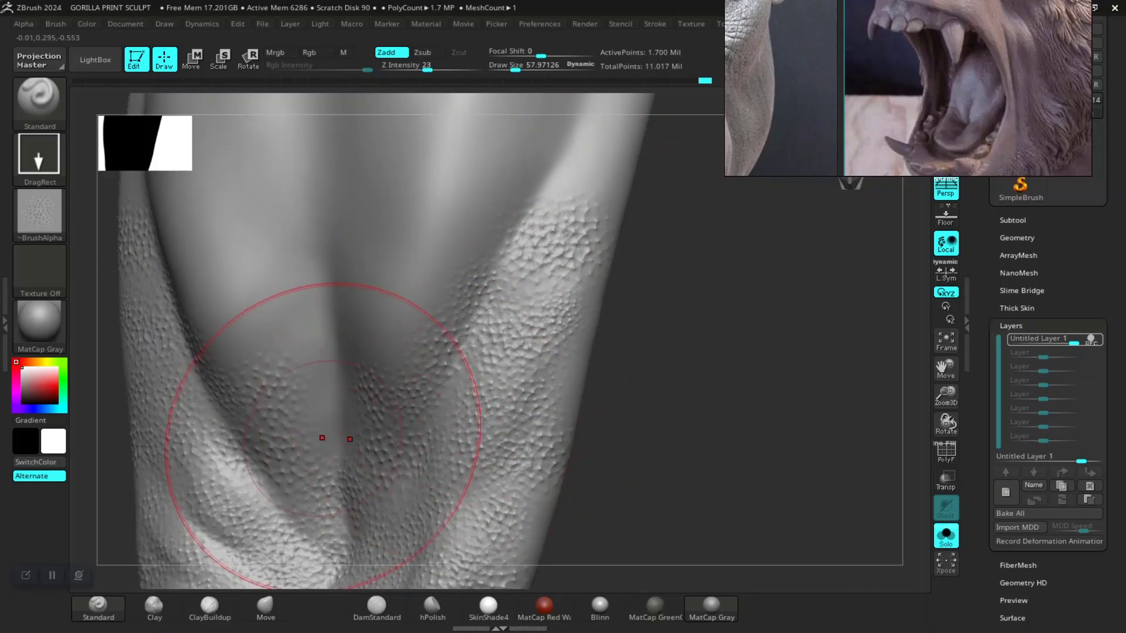
pyautogui.moveTo(301, 428)
pyautogui.mouseDown()
pyautogui.moveTo(368, 369)
pyautogui.moveTo(440, 252)
pyautogui.mouseUp()
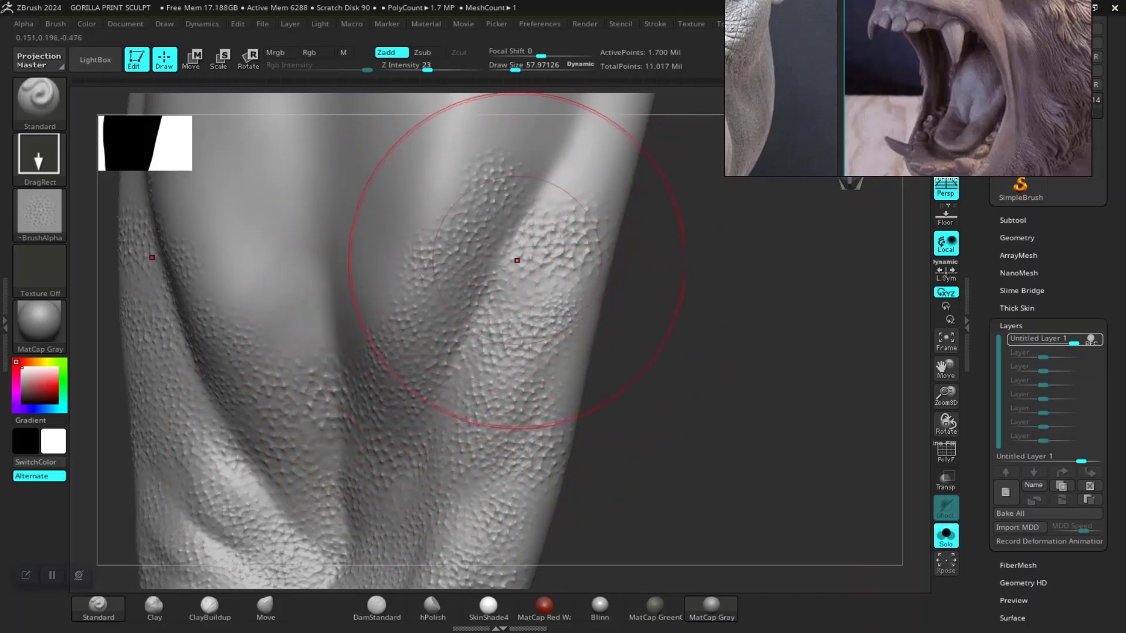
# - Stamp more bumpy patches near the tongue's centre and onto its right side
pyautogui.moveTo(621, 258)
pyautogui.mouseDown()
pyautogui.moveTo(646, 327)
pyautogui.moveTo(503, 397)
pyautogui.mouseUp()
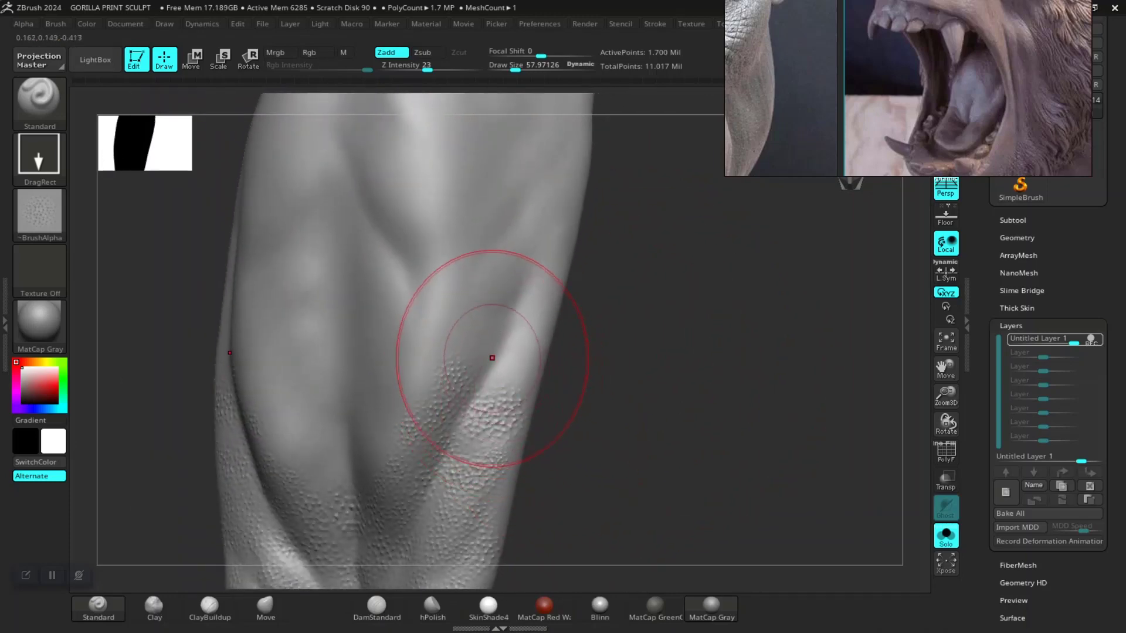
pyautogui.moveTo(490, 352); pyautogui.dragTo(494, 373)
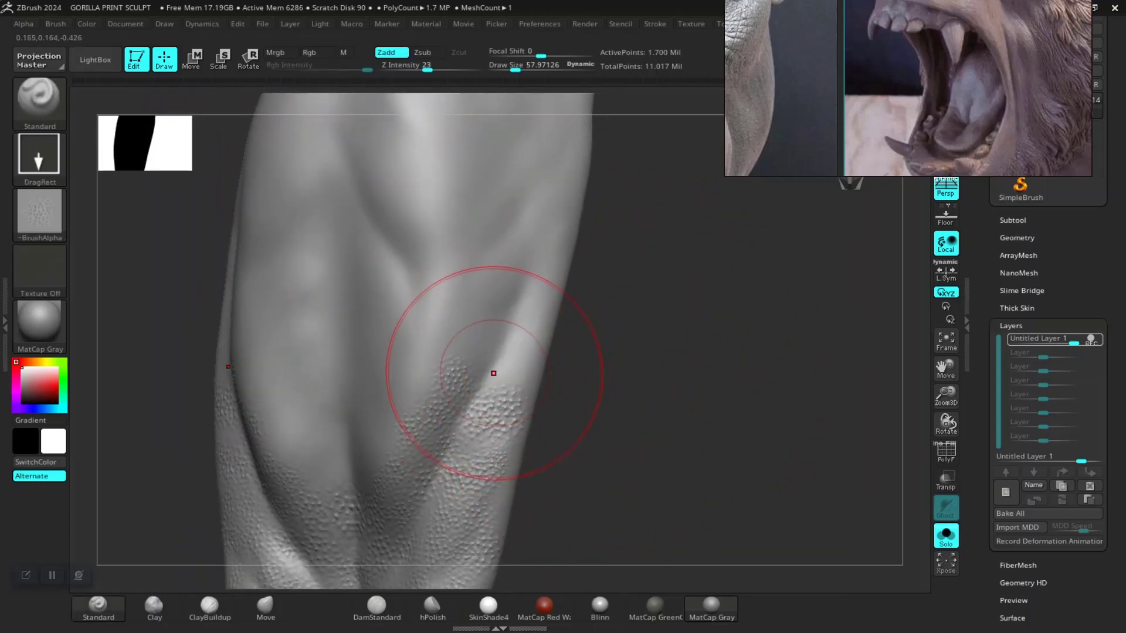
pyautogui.moveTo(469, 325); pyautogui.dragTo(504, 364)
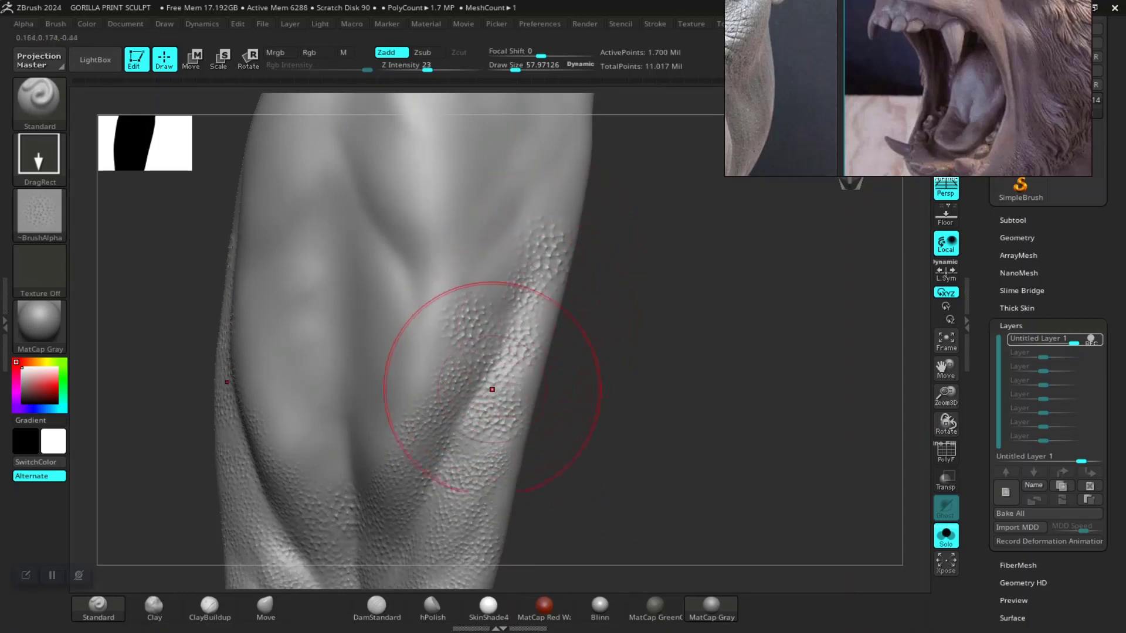
pyautogui.moveTo(490, 389); pyautogui.dragTo(587, 378, button='right')
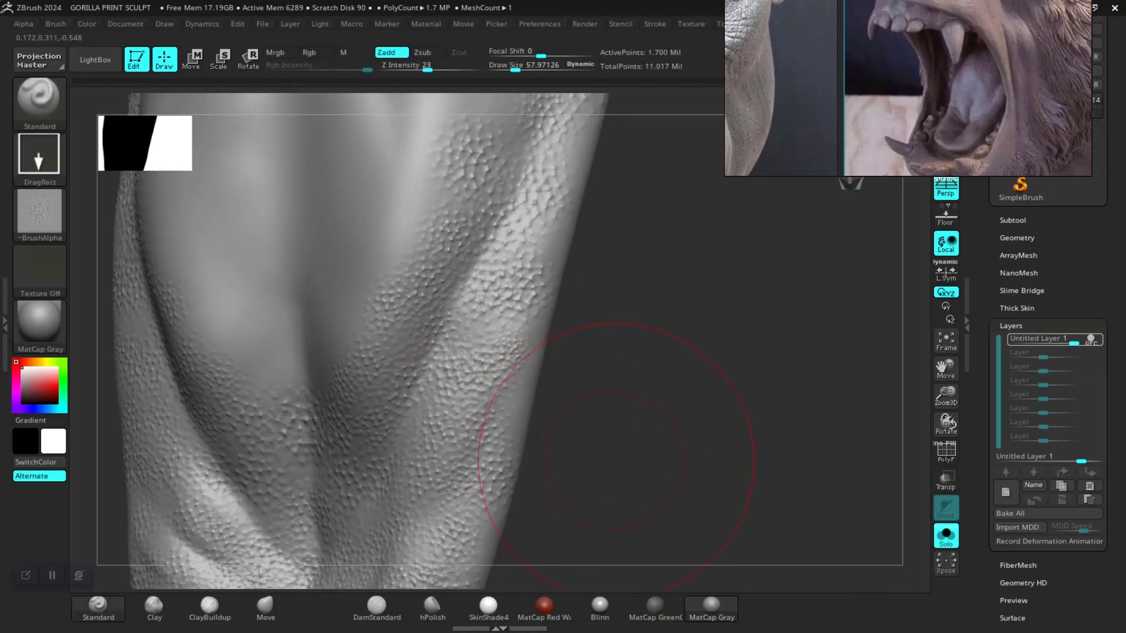
pyautogui.moveTo(616, 503); pyautogui.dragTo(497, 397, button='right')
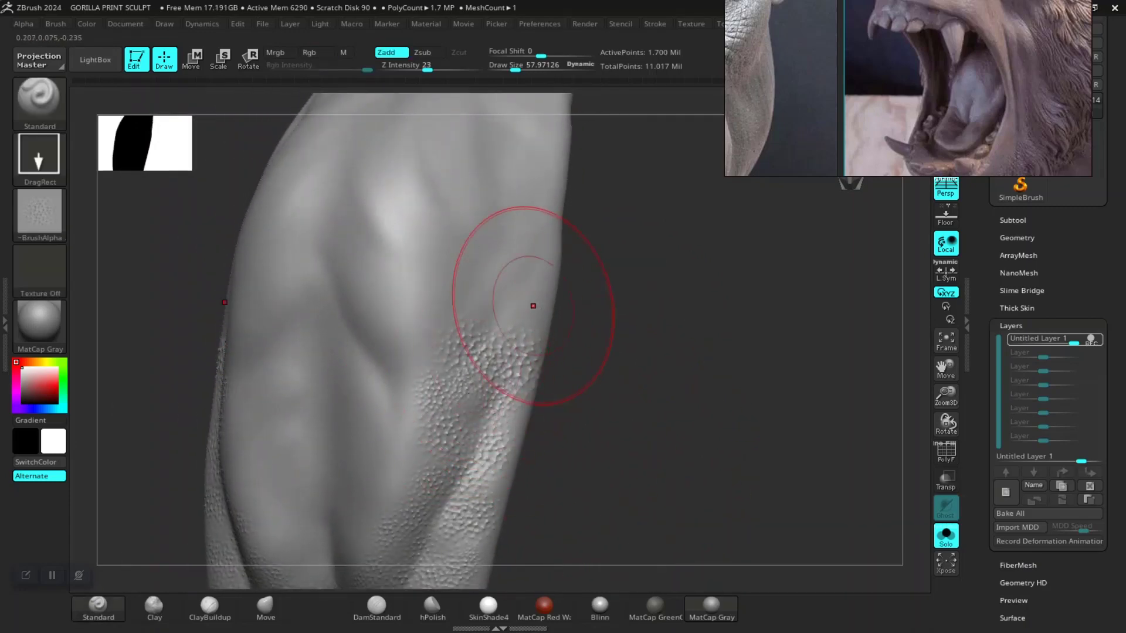
pyautogui.moveTo(480, 291); pyautogui.dragTo(497, 286)
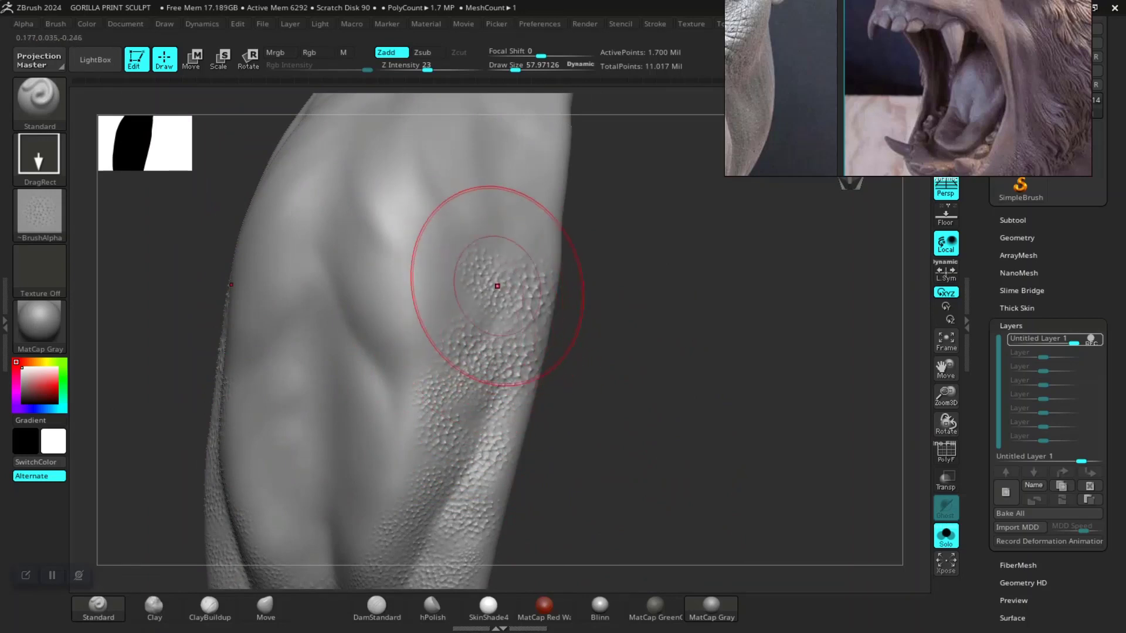
pyautogui.moveTo(679, 294); pyautogui.dragTo(498, 350)
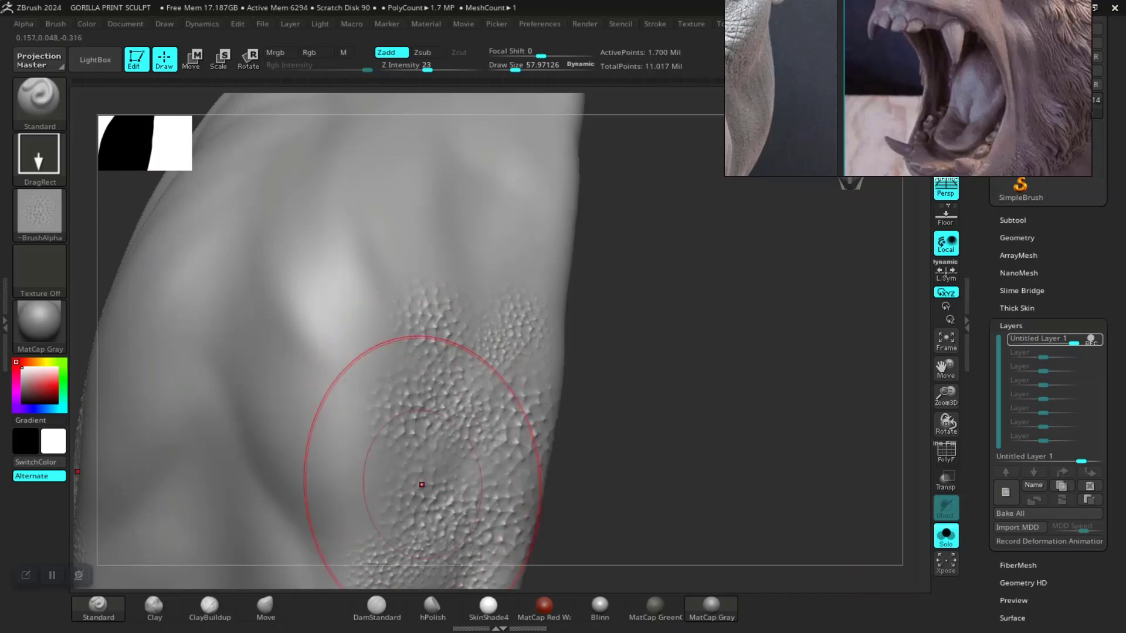
pyautogui.moveTo(422, 490); pyautogui.dragTo(504, 446)
pyautogui.moveTo(450, 366)
pyautogui.mouseDown()
pyautogui.moveTo(707, 324)
pyautogui.moveTo(530, 331)
pyautogui.mouseUp()
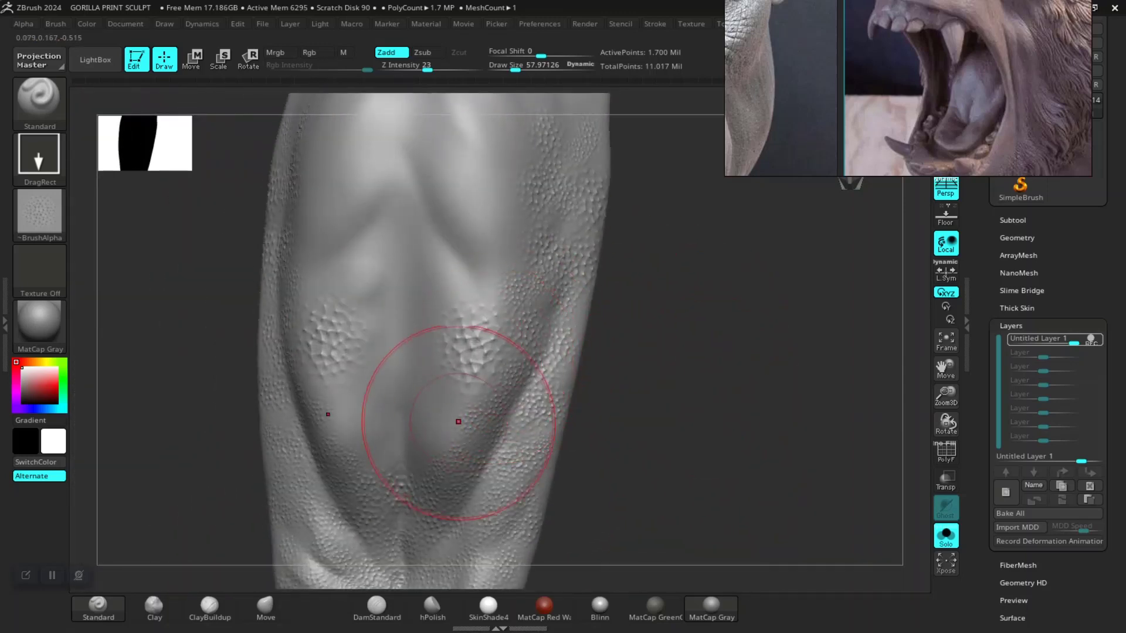
# - Smooth the oversized bump patches and add mirrored patches on both tongue sides
pyautogui.keyDown('shift'); pyautogui.moveTo(458, 422); pyautogui.dragTo(458, 405); pyautogui.keyUp('shift')
pyautogui.moveTo(335, 381); pyautogui.dragTo(346, 405)
pyautogui.moveTo(370, 425); pyautogui.dragTo(378, 437)
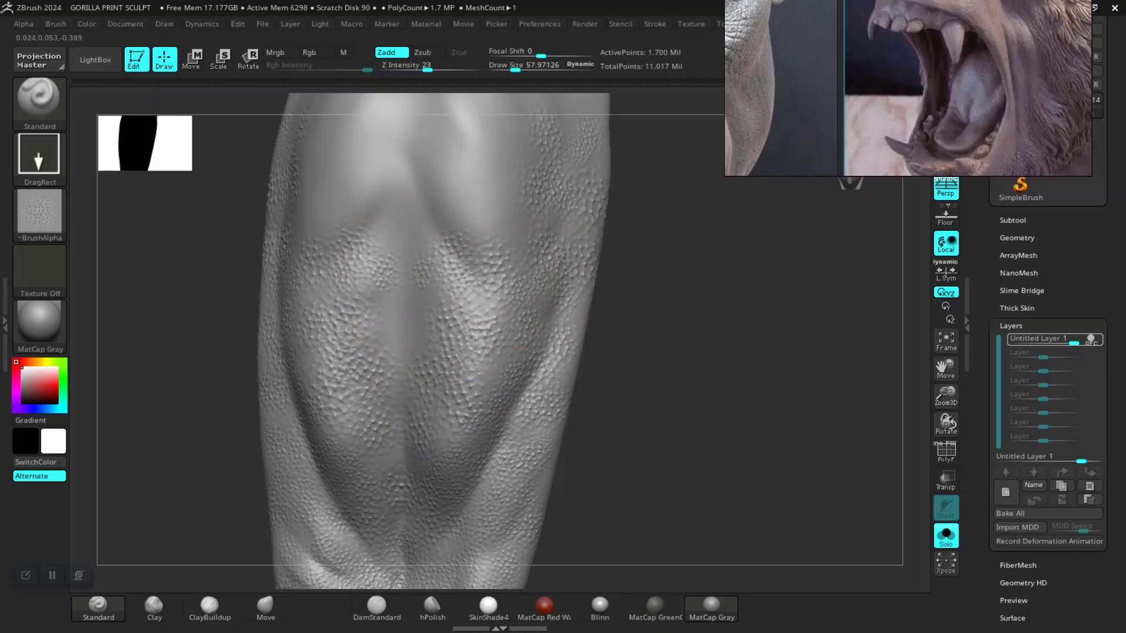
pyautogui.moveTo(624, 327); pyautogui.dragTo(650, 449)
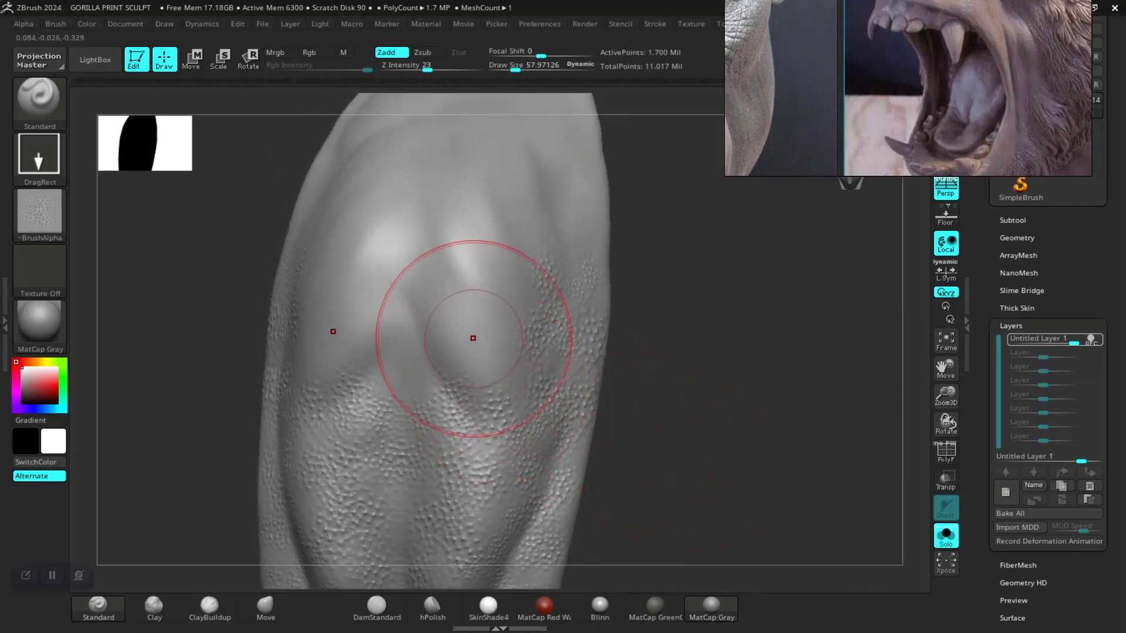
pyautogui.moveTo(472, 334); pyautogui.dragTo(498, 379)
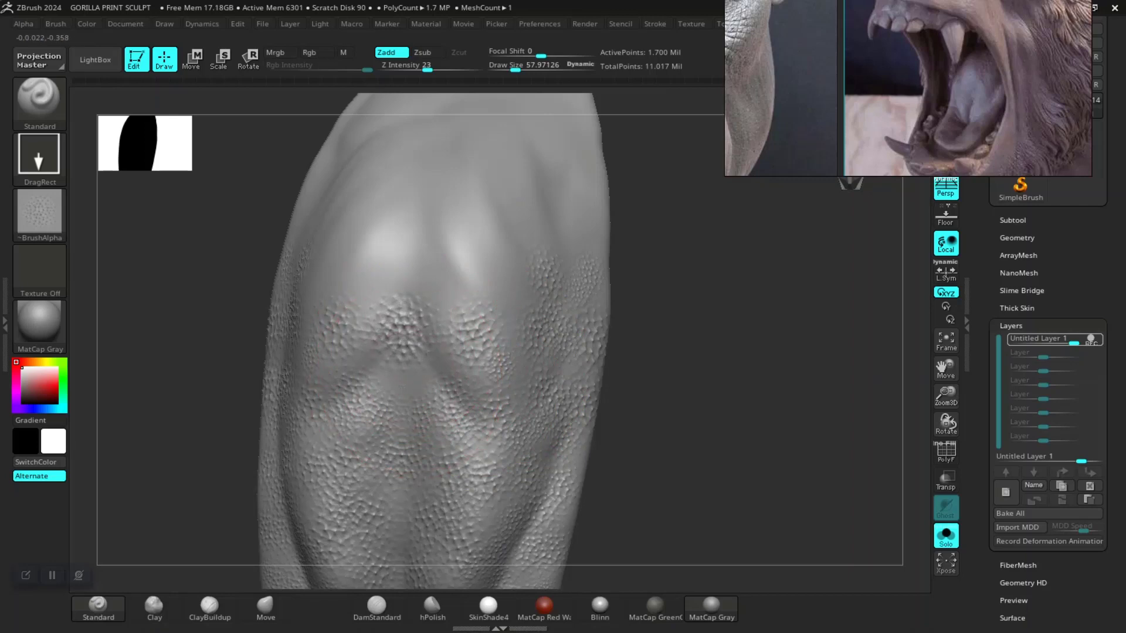
pyautogui.moveTo(464, 331)
pyautogui.mouseDown()
pyautogui.moveTo(472, 338)
pyautogui.moveTo(437, 298)
pyautogui.mouseUp()
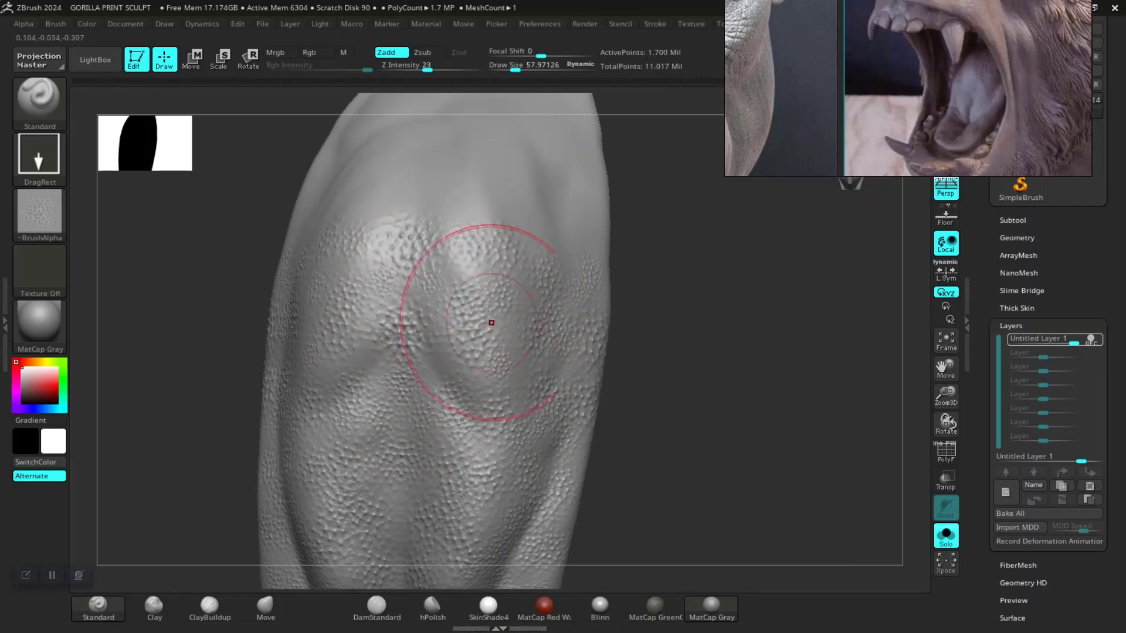
# - Stamp bumpy skin texture across the tongue tip, up to its very top
pyautogui.moveTo(478, 273); pyautogui.dragTo(697, 328, button='right')
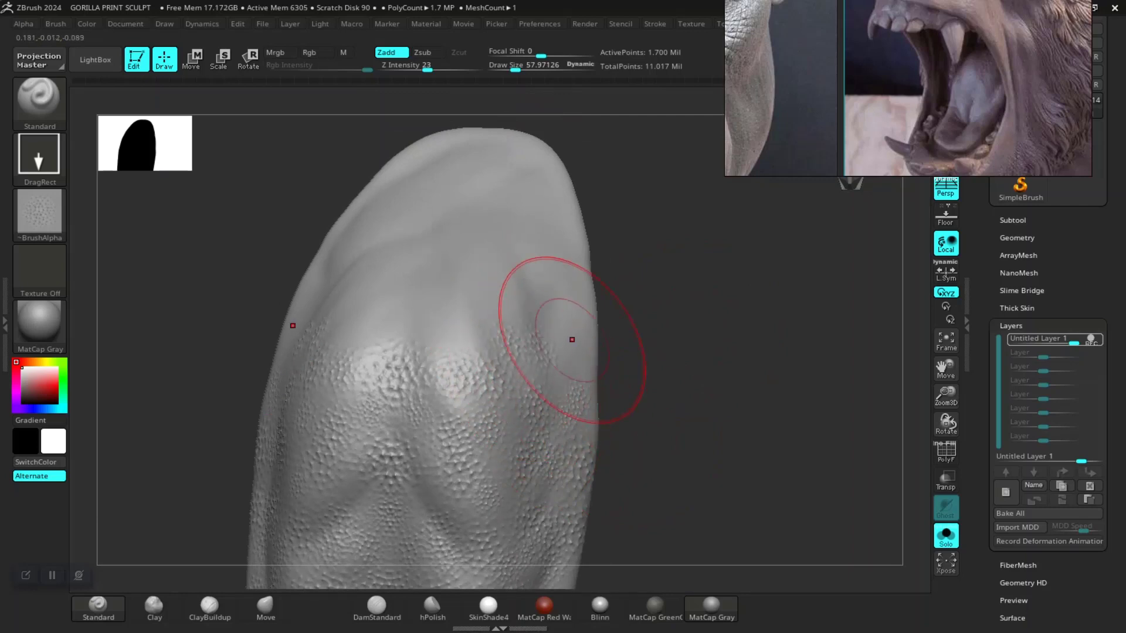
pyautogui.moveTo(637, 371)
pyautogui.mouseDown(button='right')
pyautogui.moveTo(680, 295)
pyautogui.moveTo(498, 397)
pyautogui.mouseUp(button='right')
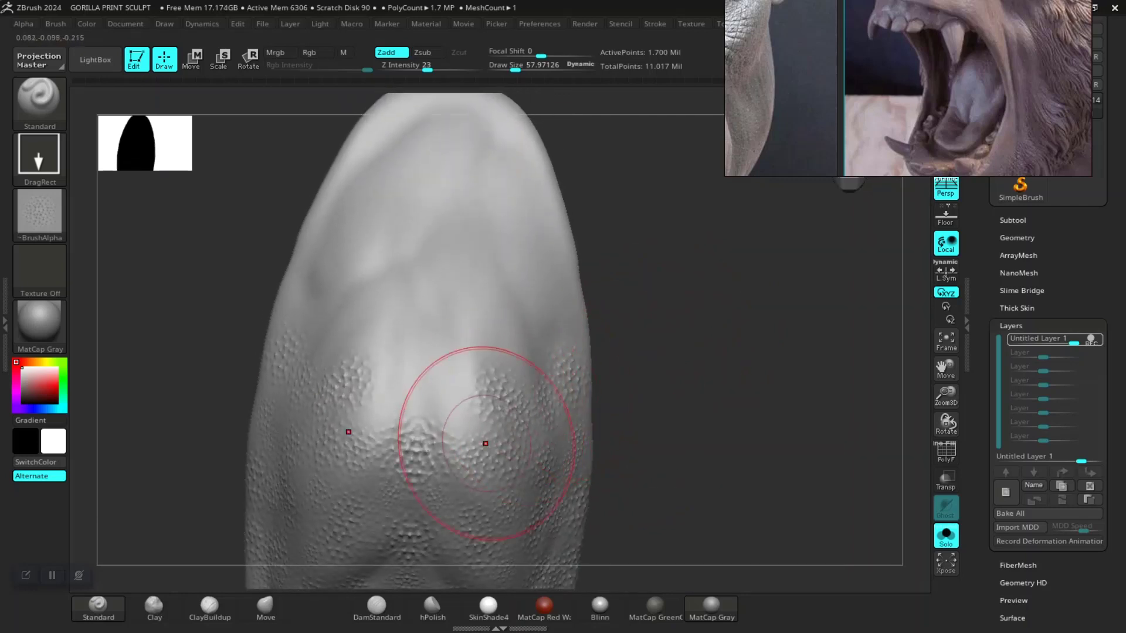
pyautogui.moveTo(423, 381); pyautogui.dragTo(469, 458)
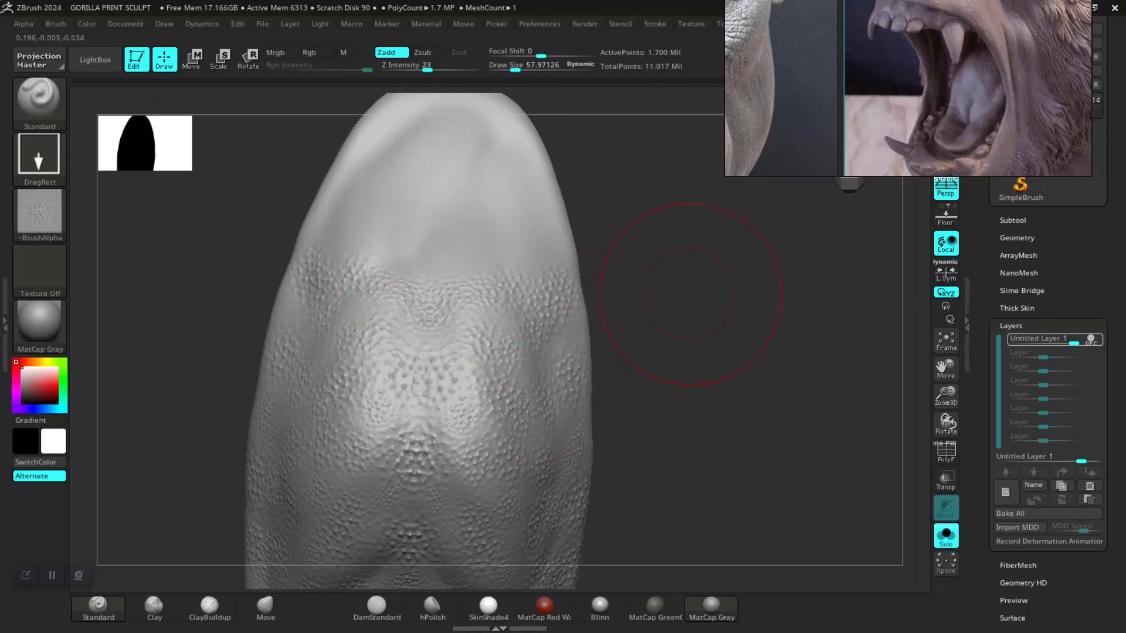
pyautogui.moveTo(691, 295); pyautogui.dragTo(478, 377, button='right')
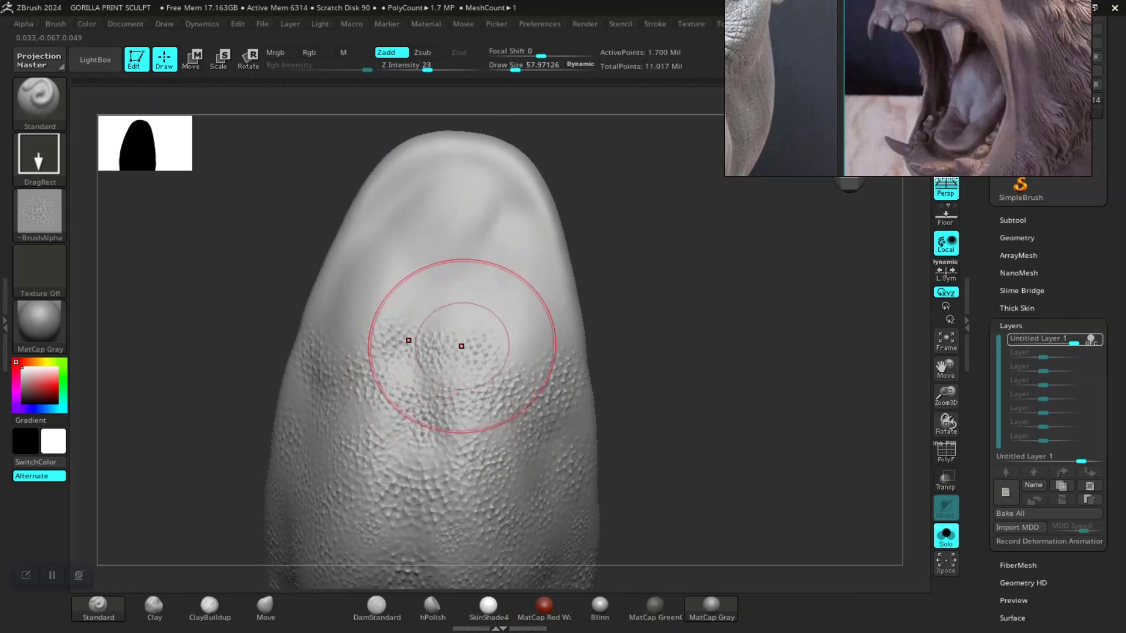
pyautogui.moveTo(461, 346); pyautogui.dragTo(446, 404)
pyautogui.moveTo(495, 297); pyautogui.dragTo(428, 307)
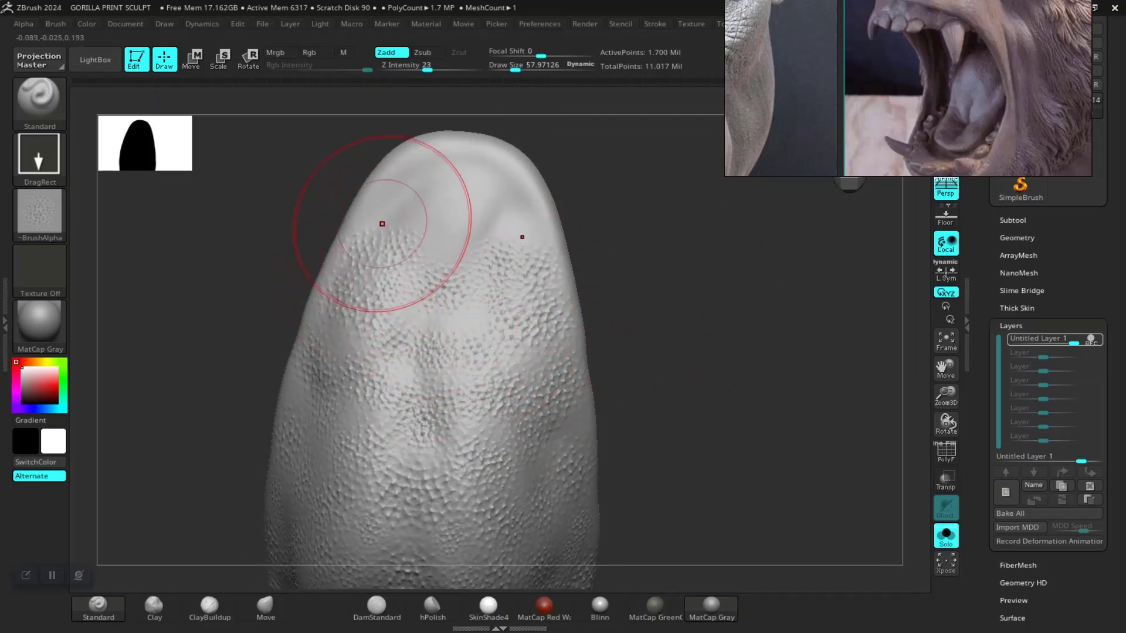
pyautogui.moveTo(388, 280); pyautogui.dragTo(452, 221)
pyautogui.moveTo(410, 181); pyautogui.dragTo(503, 184)
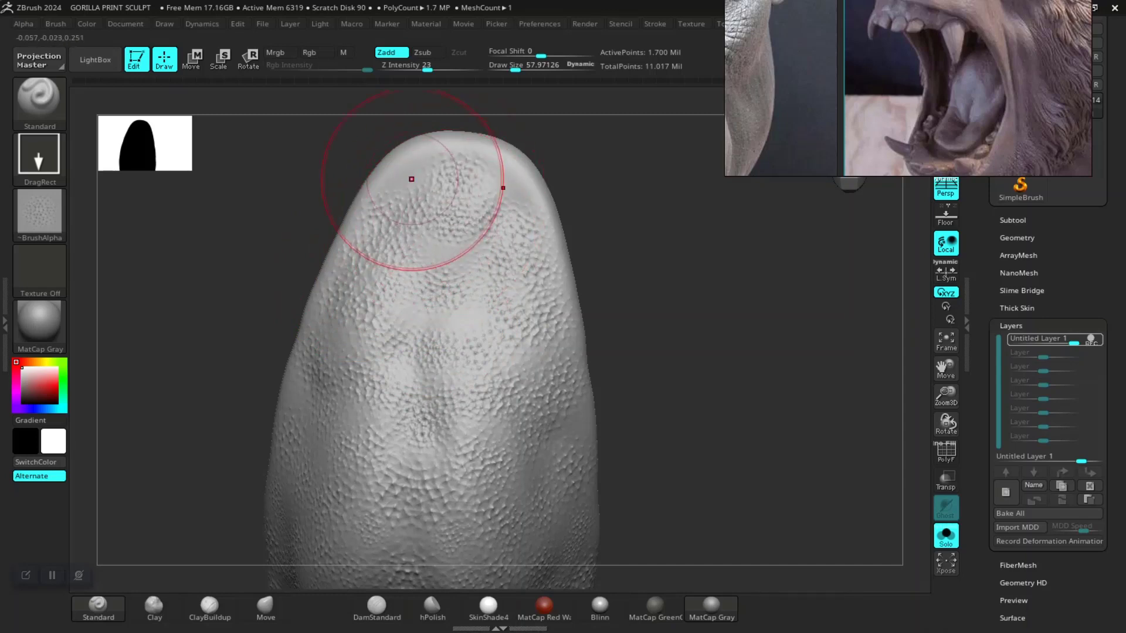
pyautogui.moveTo(395, 249); pyautogui.dragTo(501, 259)
pyautogui.moveTo(328, 322); pyautogui.dragTo(552, 346)
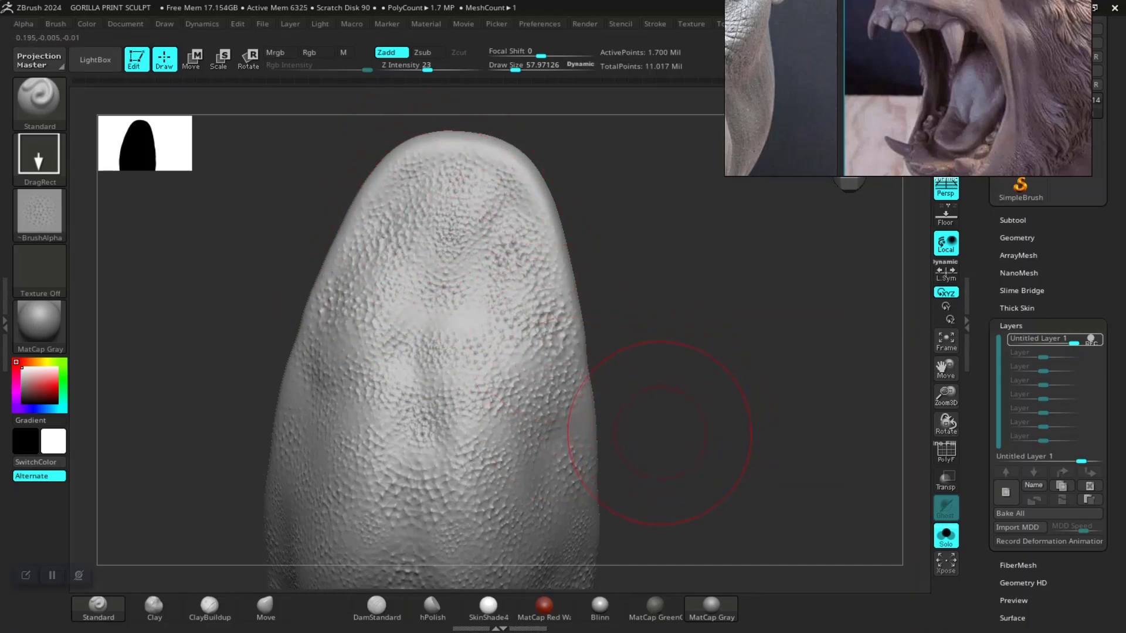
# - Stamp skin detail along the tongue's side toward the tip
pyautogui.moveTo(661, 458)
pyautogui.mouseDown()
pyautogui.moveTo(695, 351)
pyautogui.moveTo(717, 378)
pyautogui.mouseUp()
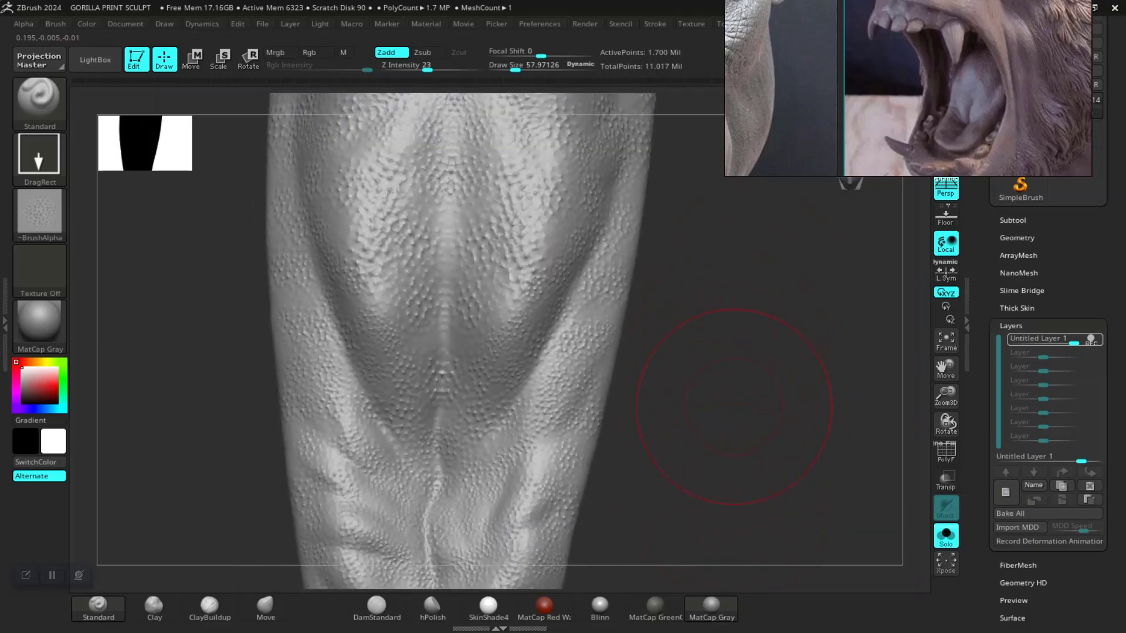
pyautogui.moveTo(517, 345); pyautogui.dragTo(647, 357)
pyautogui.moveTo(792, 375); pyautogui.dragTo(833, 305)
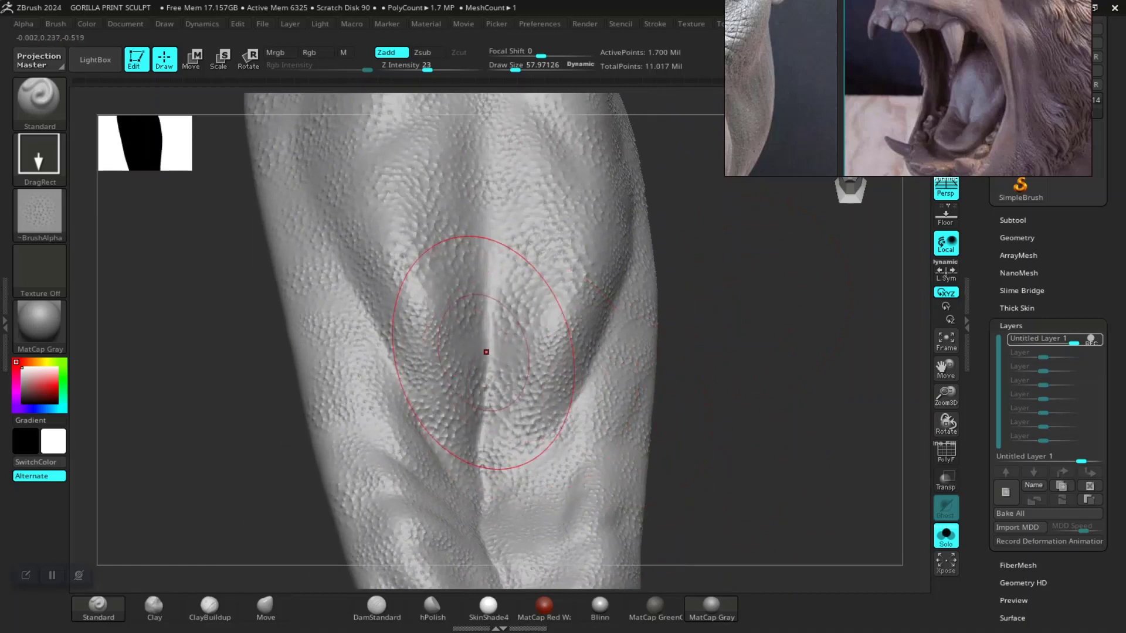
pyautogui.moveTo(473, 332); pyautogui.dragTo(498, 327)
pyautogui.moveTo(457, 280); pyautogui.dragTo(524, 287)
pyautogui.moveTo(415, 284); pyautogui.dragTo(575, 297)
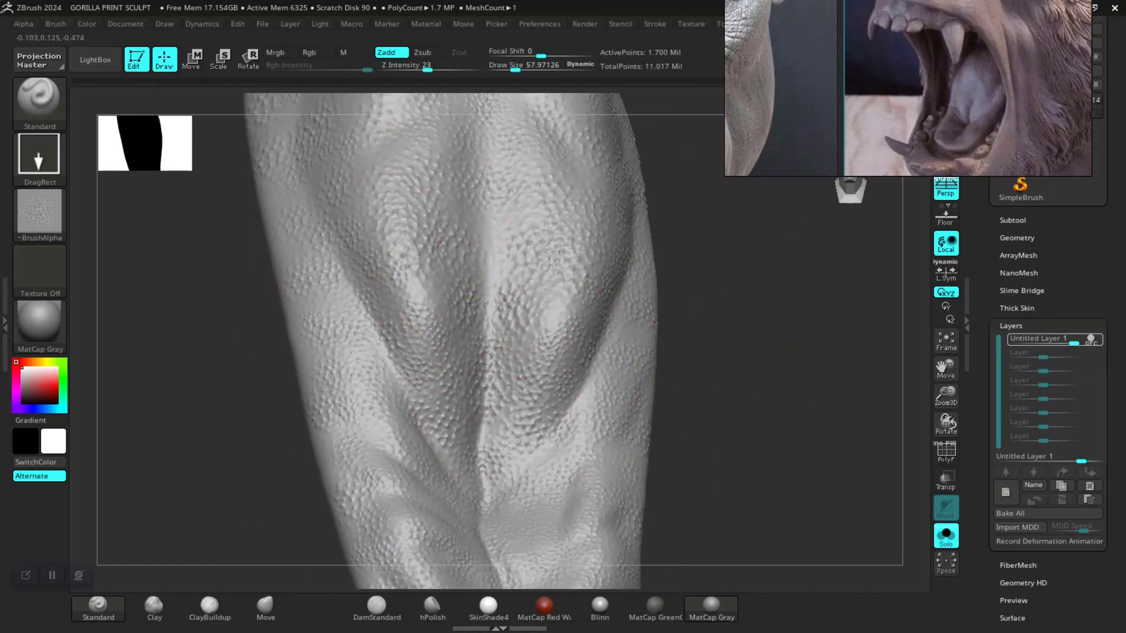
pyautogui.moveTo(304, 251); pyautogui.dragTo(643, 284)
pyautogui.moveTo(390, 327); pyautogui.dragTo(586, 334)
pyautogui.moveTo(457, 189); pyautogui.dragTo(518, 196)
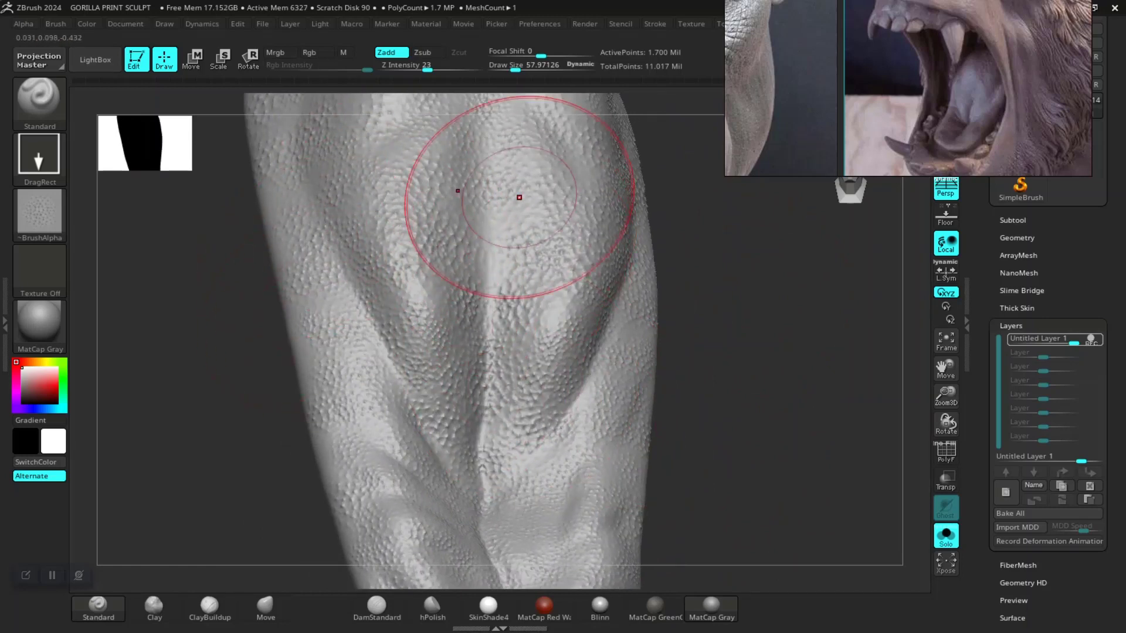
pyautogui.moveTo(704, 326)
pyautogui.mouseDown()
pyautogui.moveTo(685, 401)
pyautogui.moveTo(755, 314)
pyautogui.moveTo(628, 491)
pyautogui.moveTo(628, 402)
pyautogui.moveTo(645, 381)
pyautogui.moveTo(566, 294)
pyautogui.mouseUp()
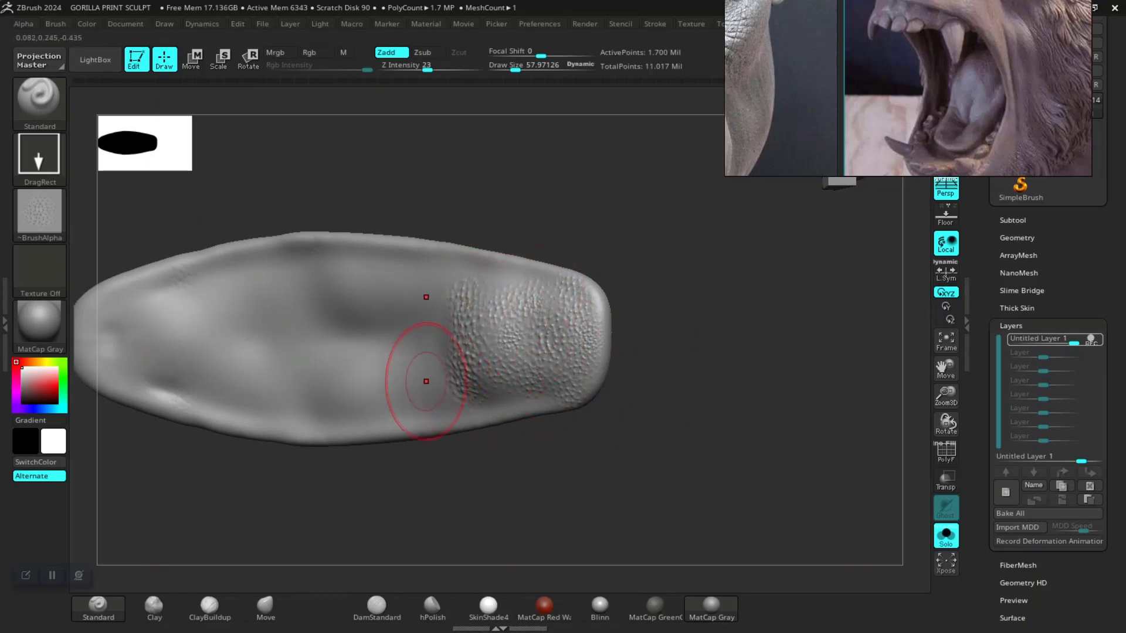
# - Stamp pores02 bumps over the tongue's lower middle and its smooth left end
pyautogui.moveTo(400, 290); pyautogui.dragTo(374, 305)
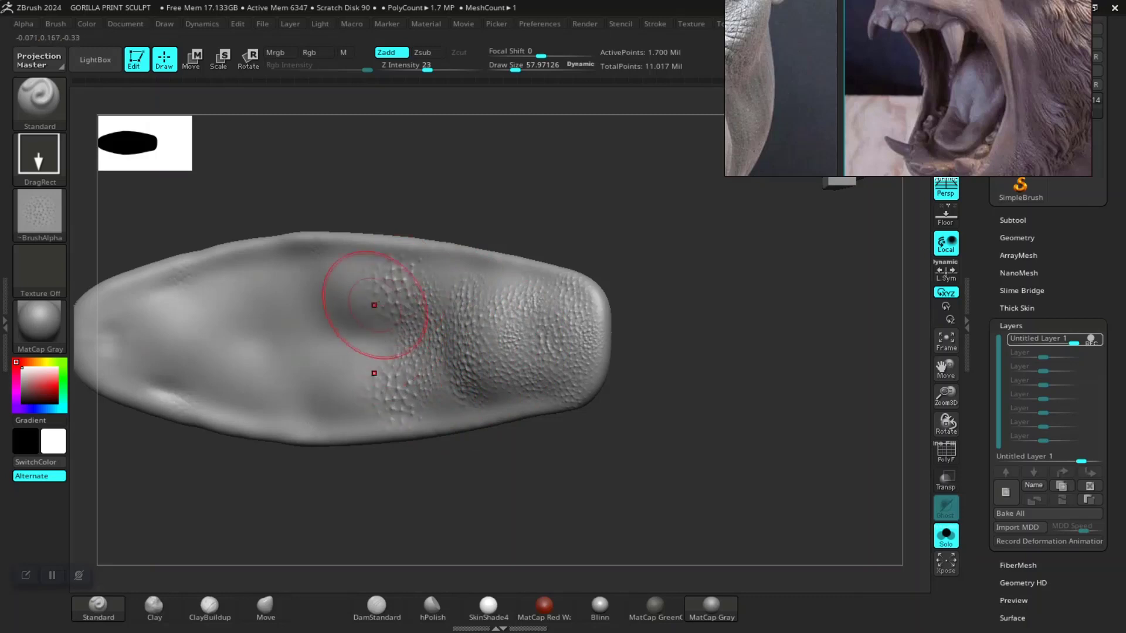
pyautogui.moveTo(316, 280)
pyautogui.mouseDown()
pyautogui.moveTo(316, 399)
pyautogui.moveTo(310, 279)
pyautogui.moveTo(269, 405)
pyautogui.mouseUp()
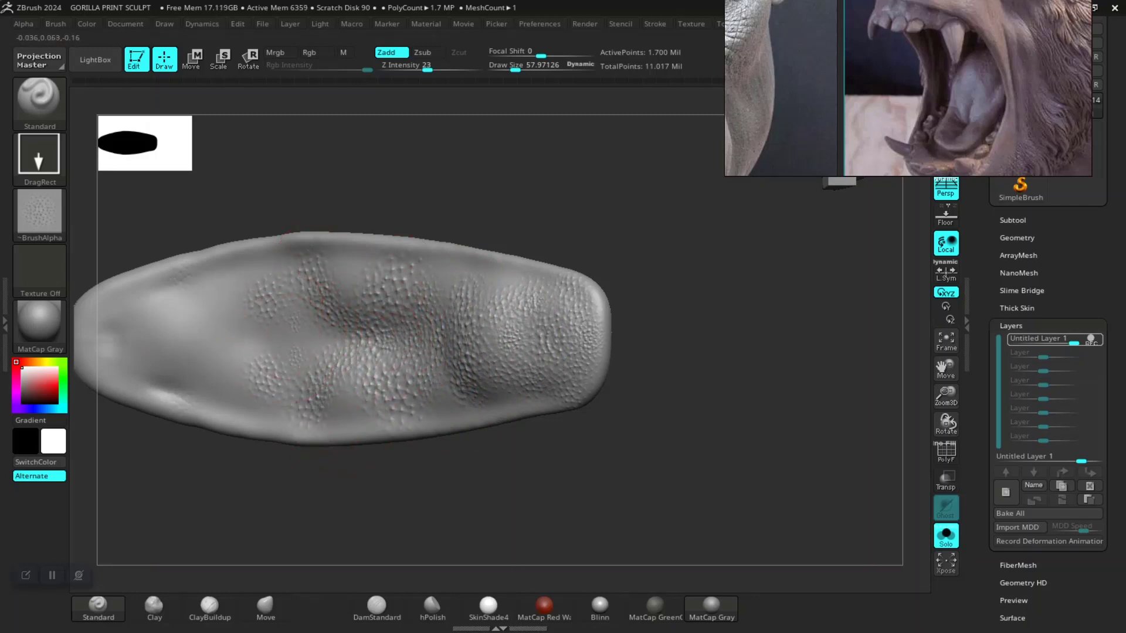
pyautogui.moveTo(221, 319)
pyautogui.mouseDown()
pyautogui.moveTo(221, 360)
pyautogui.moveTo(244, 364)
pyautogui.mouseUp()
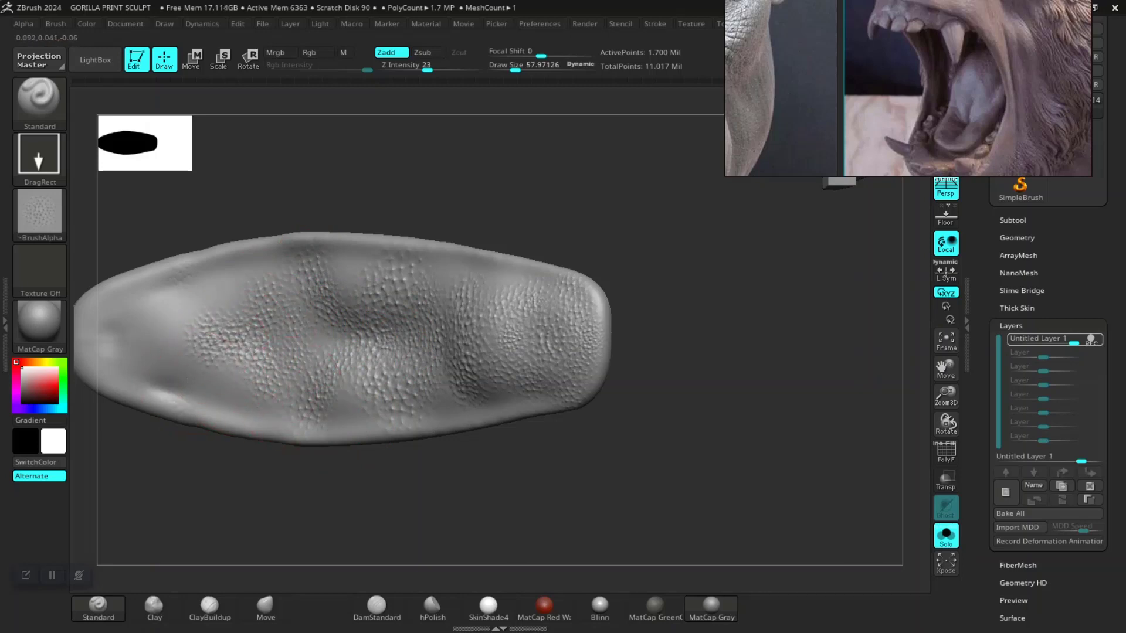
pyautogui.press('f')
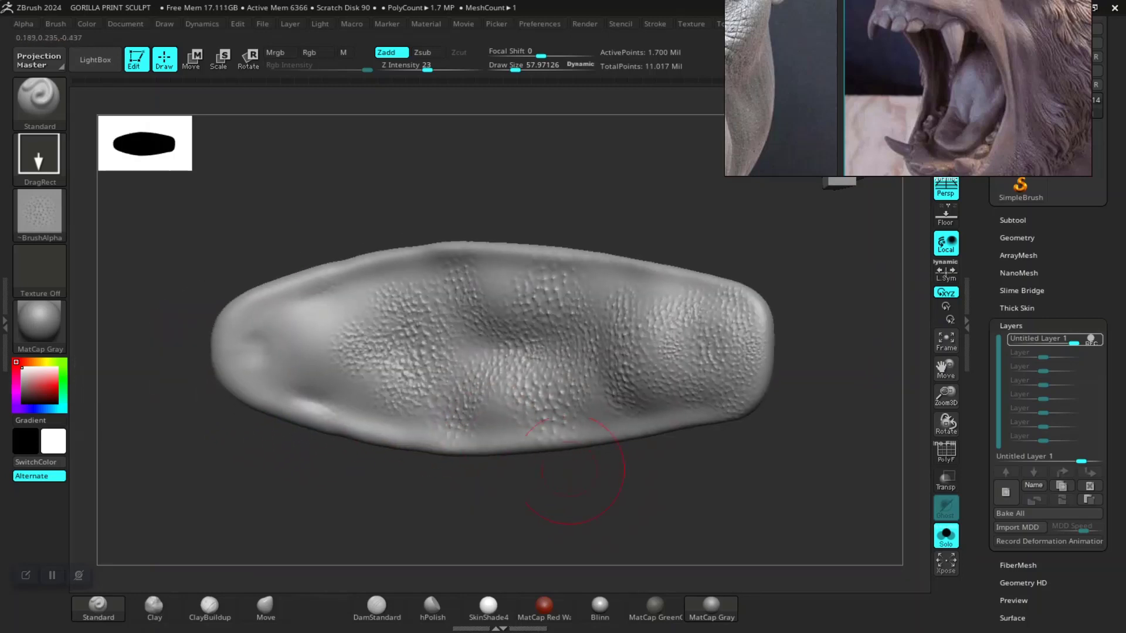
pyautogui.moveTo(350, 393); pyautogui.dragTo(309, 352)
pyautogui.moveTo(235, 316); pyautogui.dragTo(252, 375)
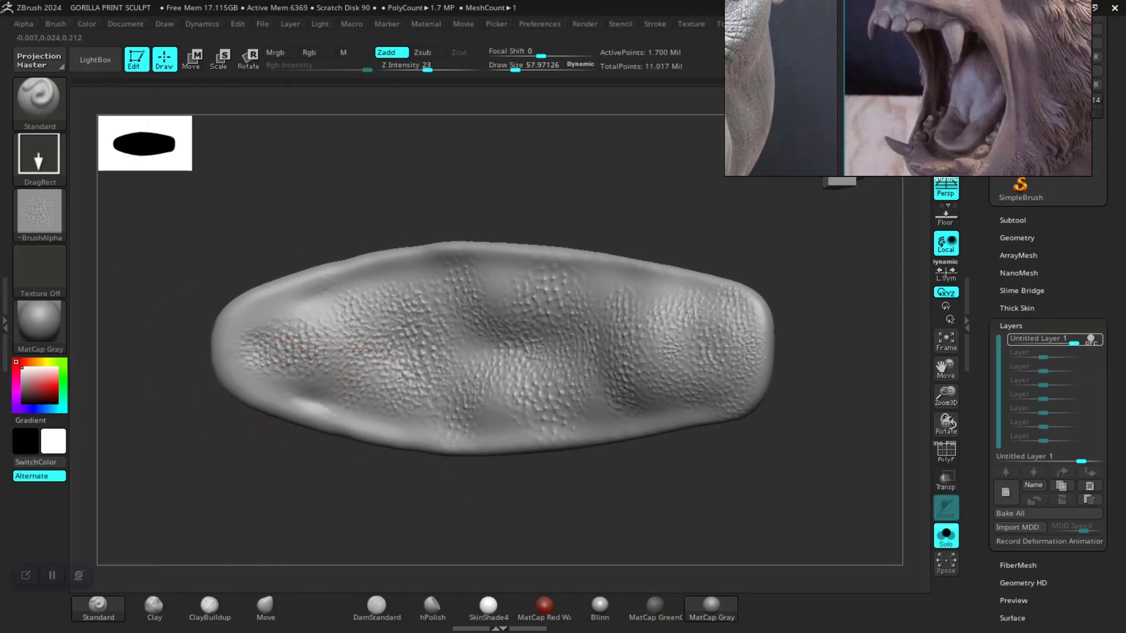
pyautogui.moveTo(293, 282); pyautogui.dragTo(301, 349)
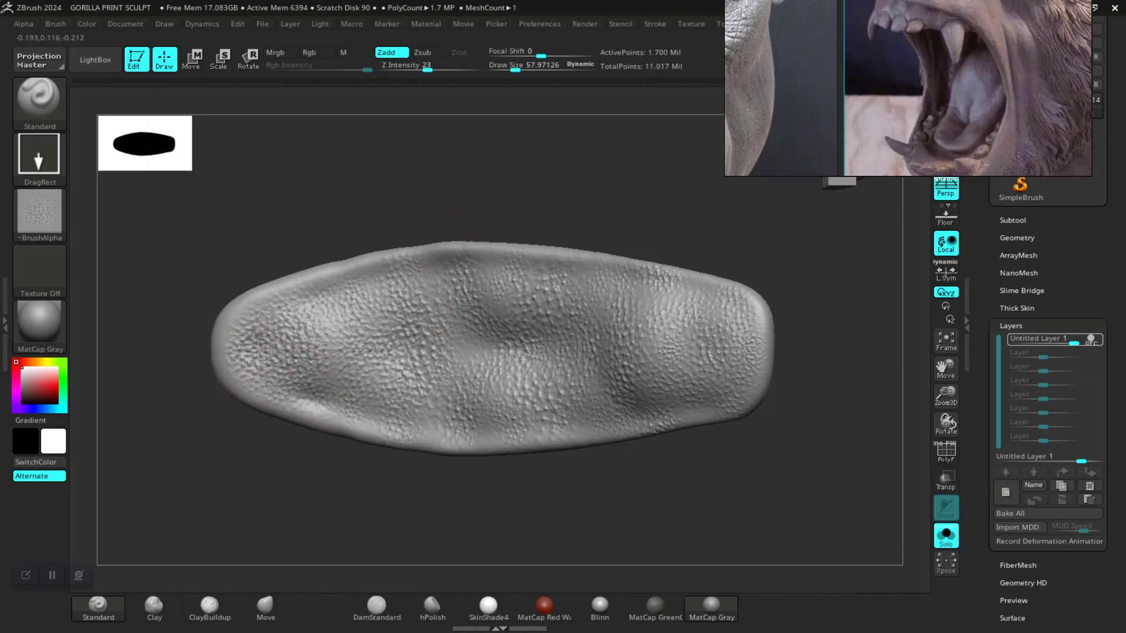
# - Stamp pebbly pores02 texture along the tongue's side ridge toward the tip
pyautogui.moveTo(780, 352); pyautogui.dragTo(821, 187)
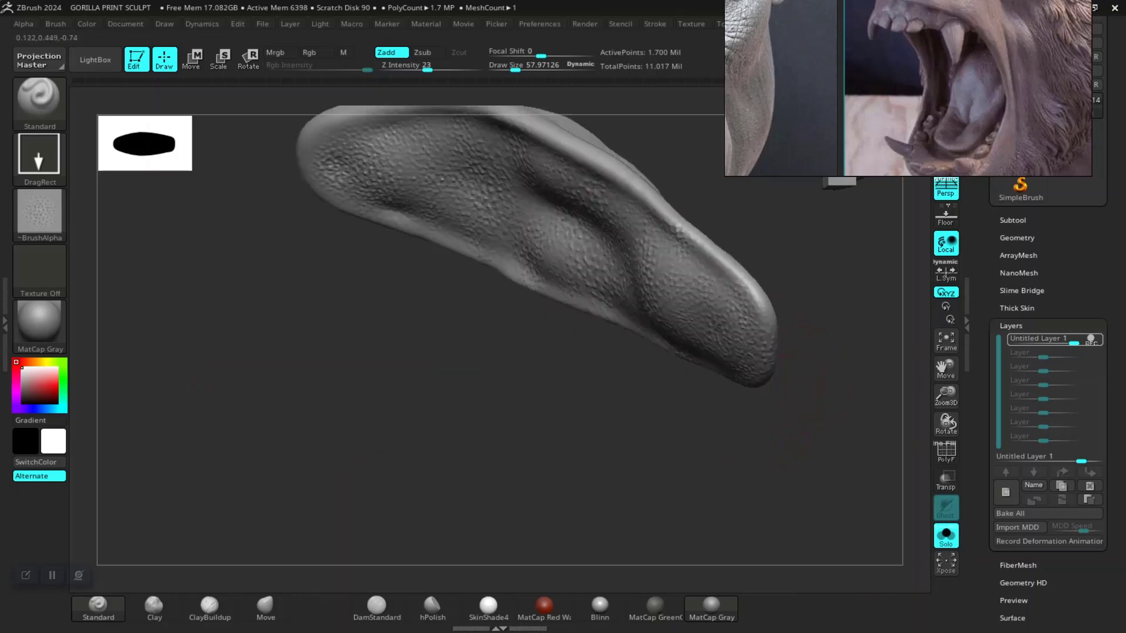
pyautogui.moveTo(762, 282)
pyautogui.mouseDown()
pyautogui.moveTo(666, 372)
pyautogui.moveTo(571, 388)
pyautogui.mouseUp()
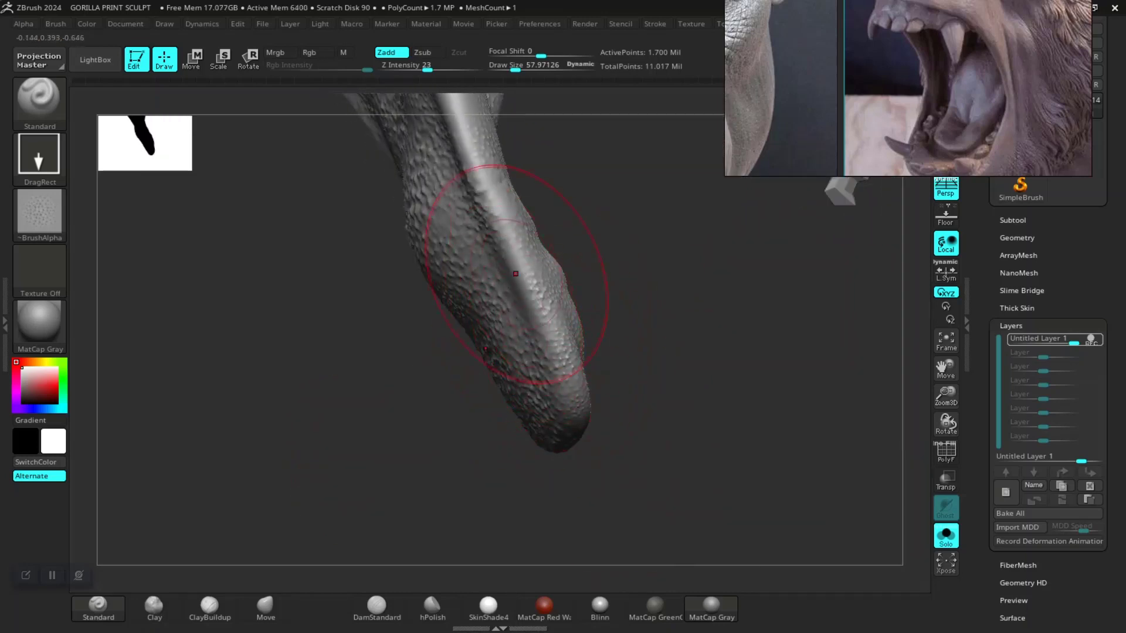
pyautogui.moveTo(644, 251); pyautogui.dragTo(499, 354)
pyautogui.moveTo(417, 285); pyautogui.dragTo(403, 307)
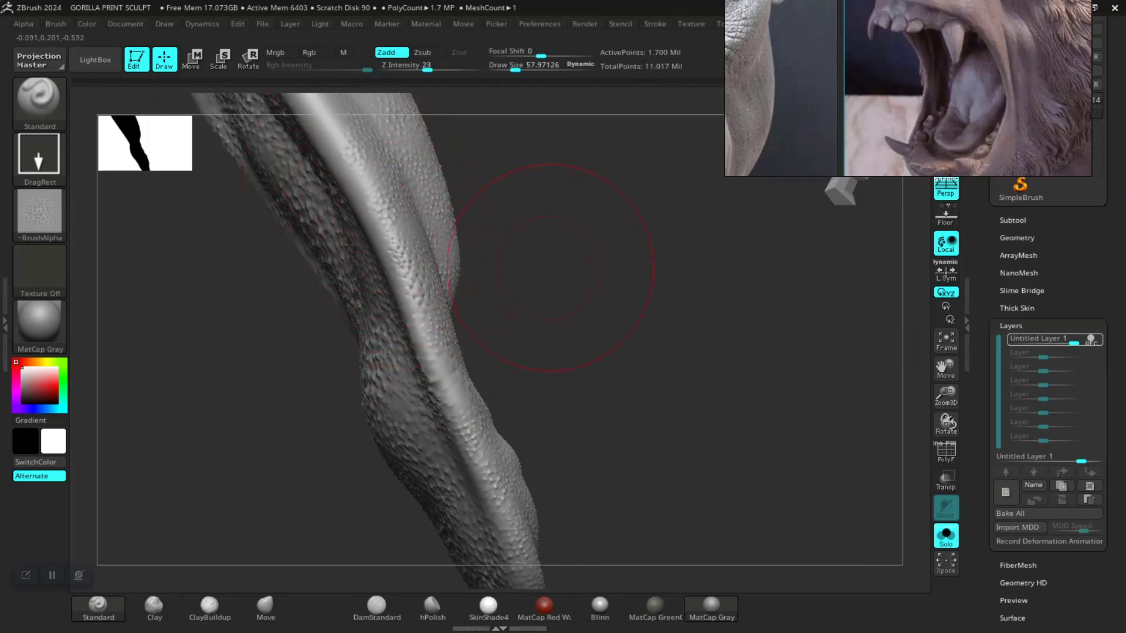
pyautogui.moveTo(550, 268); pyautogui.dragTo(414, 389)
pyautogui.moveTo(586, 352); pyautogui.dragTo(389, 390)
pyautogui.moveTo(586, 294); pyautogui.dragTo(423, 442)
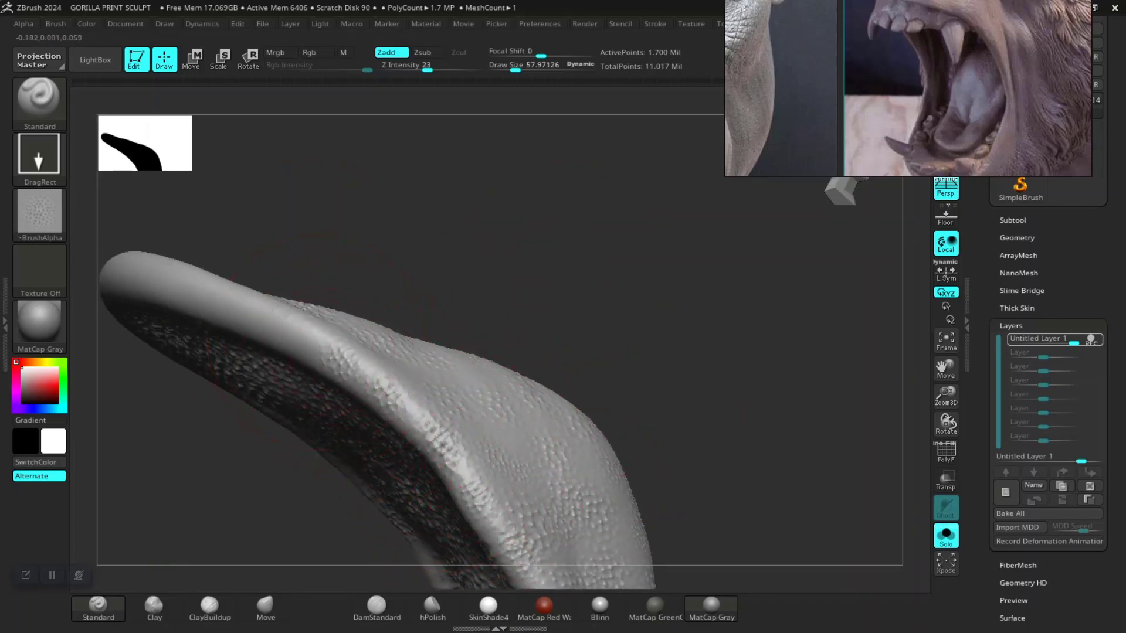
pyautogui.moveTo(319, 325); pyautogui.dragTo(264, 320)
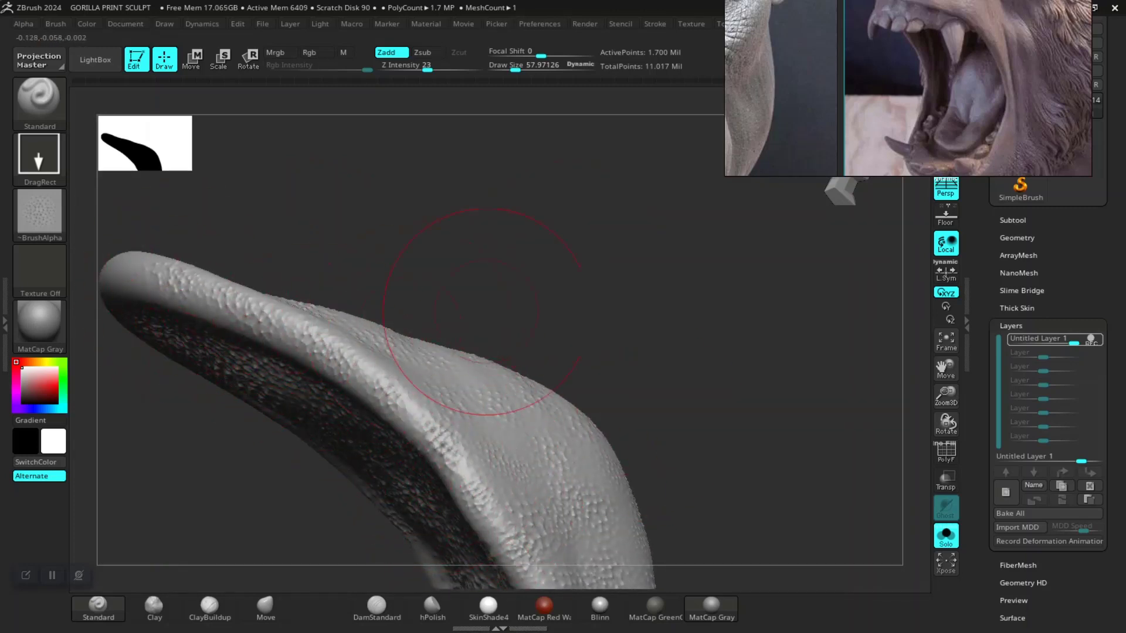
pyautogui.moveTo(482, 311)
pyautogui.mouseDown()
pyautogui.moveTo(502, 297)
pyautogui.moveTo(382, 383)
pyautogui.mouseUp()
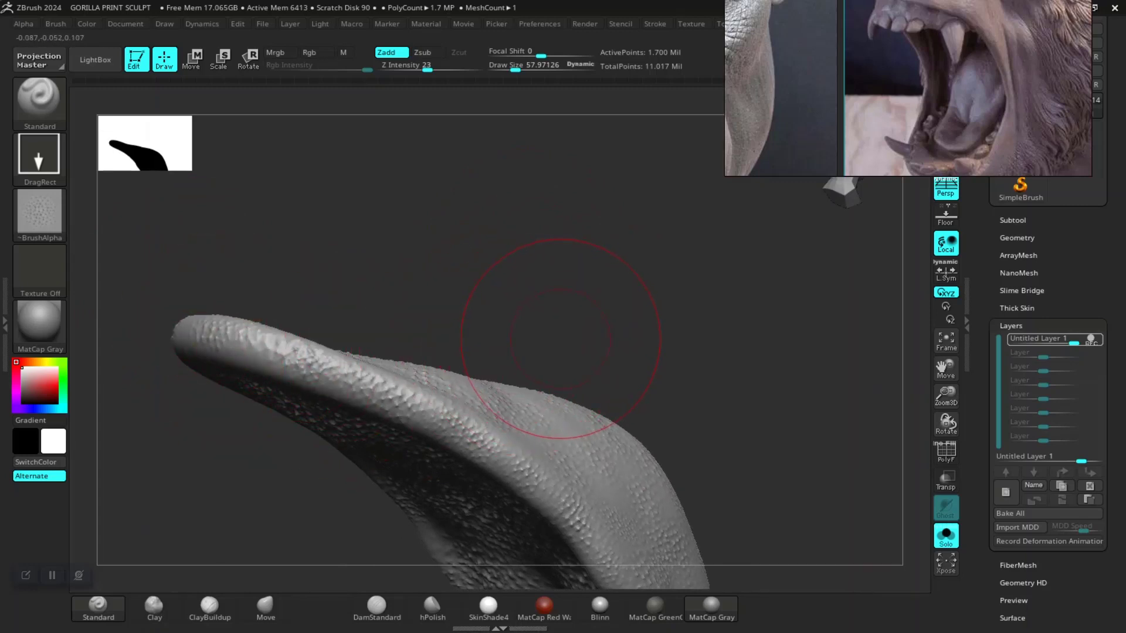
pyautogui.moveTo(727, 466)
pyautogui.mouseDown()
pyautogui.moveTo(565, 402)
pyautogui.moveTo(615, 477)
pyautogui.mouseUp()
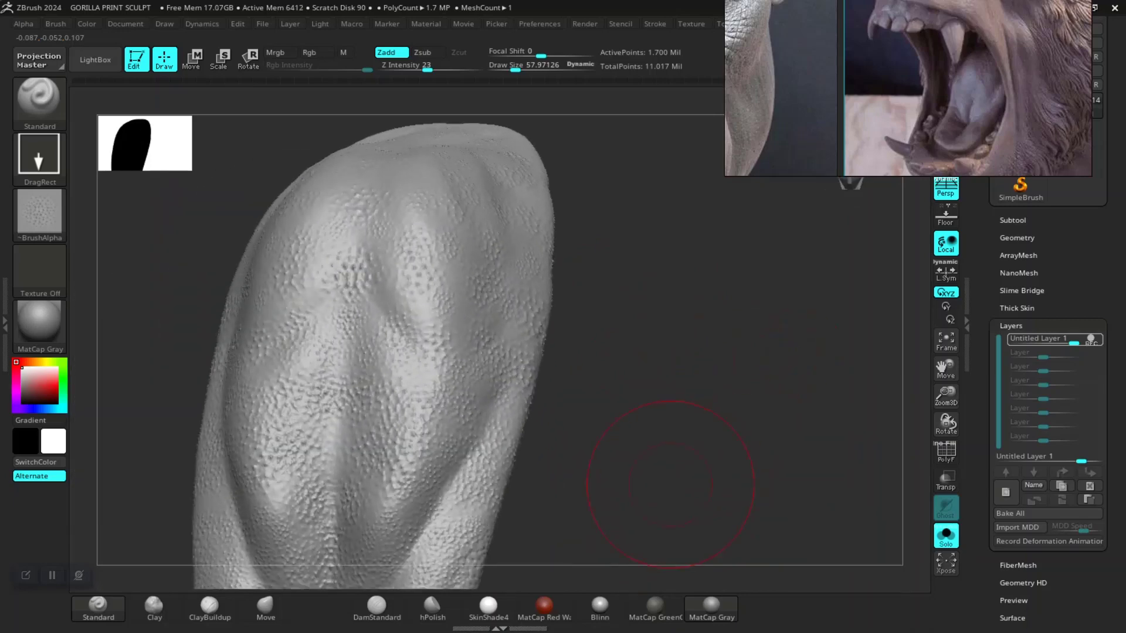
# - Sculpt pore texture across the tongue's centre and re-stamp its left bulge
pyautogui.keyDown('shift'); pyautogui.moveTo(691, 377); pyautogui.dragTo(491, 452); pyautogui.keyUp('shift')
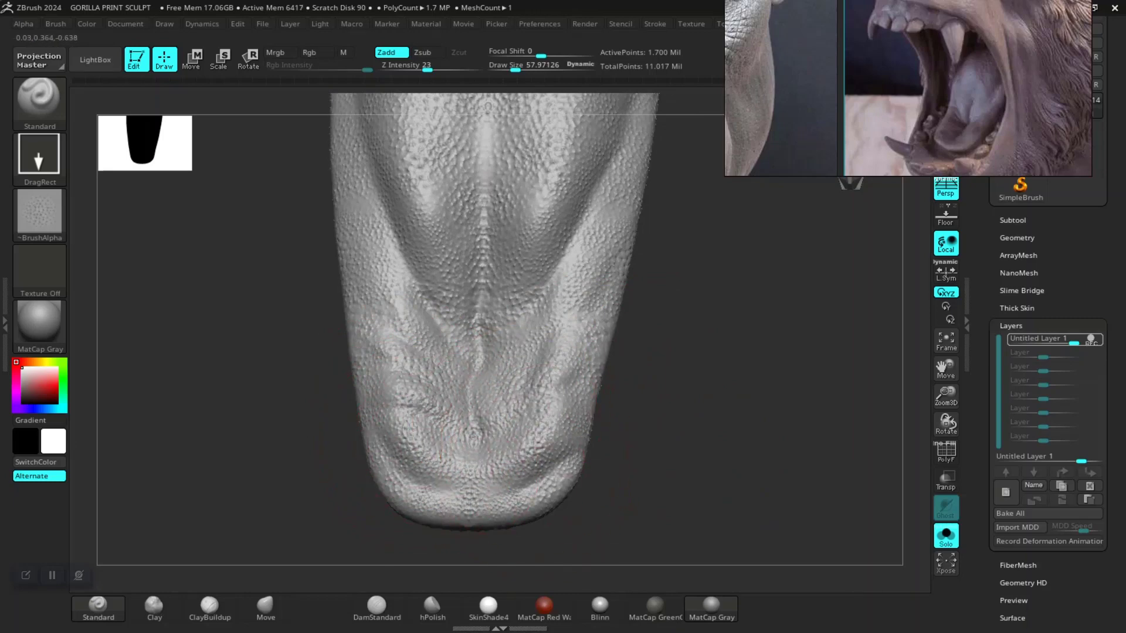
pyautogui.keyDown('ctrl'); pyautogui.moveTo(656, 394); pyautogui.dragTo(601, 424, button='right'); pyautogui.keyUp('ctrl')
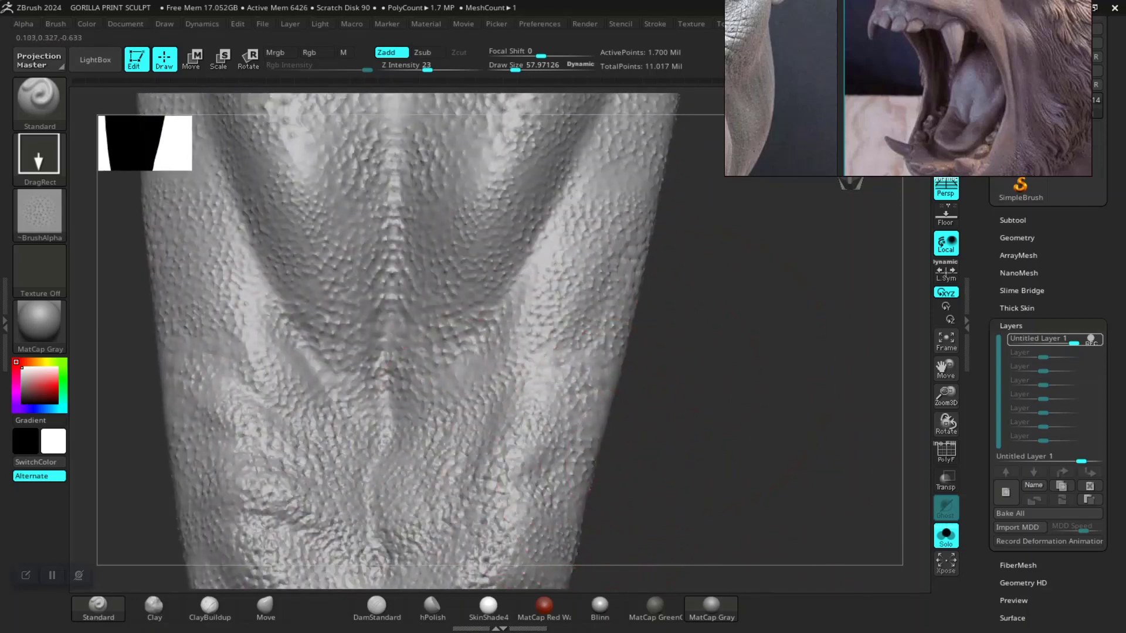
pyautogui.moveTo(403, 296)
pyautogui.mouseDown()
pyautogui.moveTo(442, 352)
pyautogui.moveTo(546, 267)
pyautogui.moveTo(604, 294)
pyautogui.moveTo(558, 395)
pyautogui.moveTo(392, 475)
pyautogui.mouseUp()
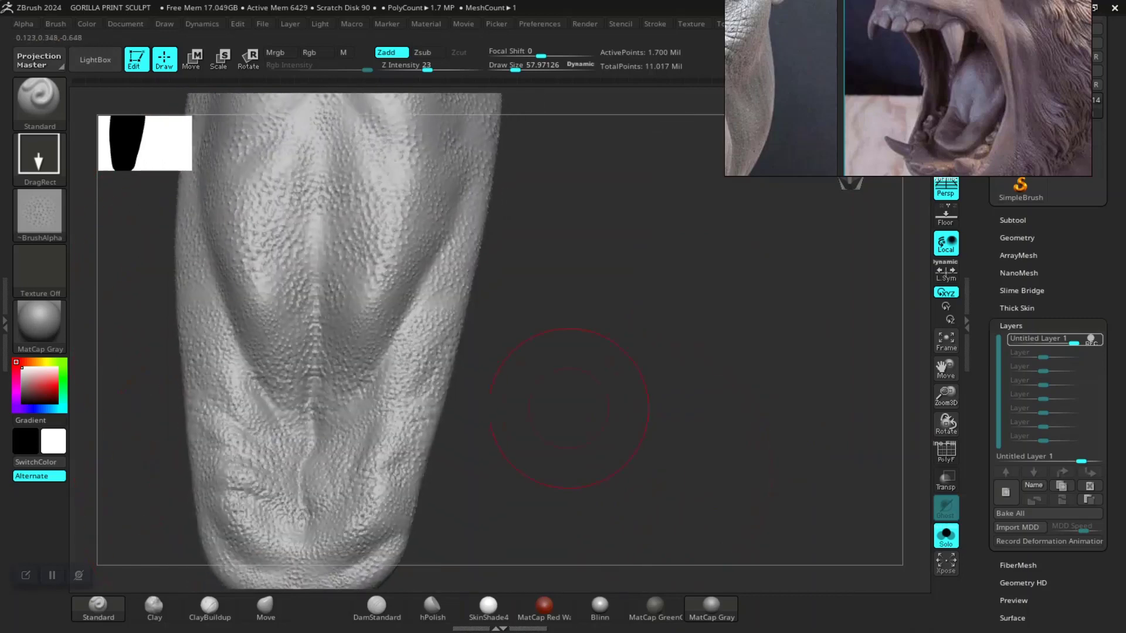
pyautogui.moveTo(503, 377); pyautogui.dragTo(327, 381)
pyautogui.moveTo(270, 309); pyautogui.dragTo(442, 322)
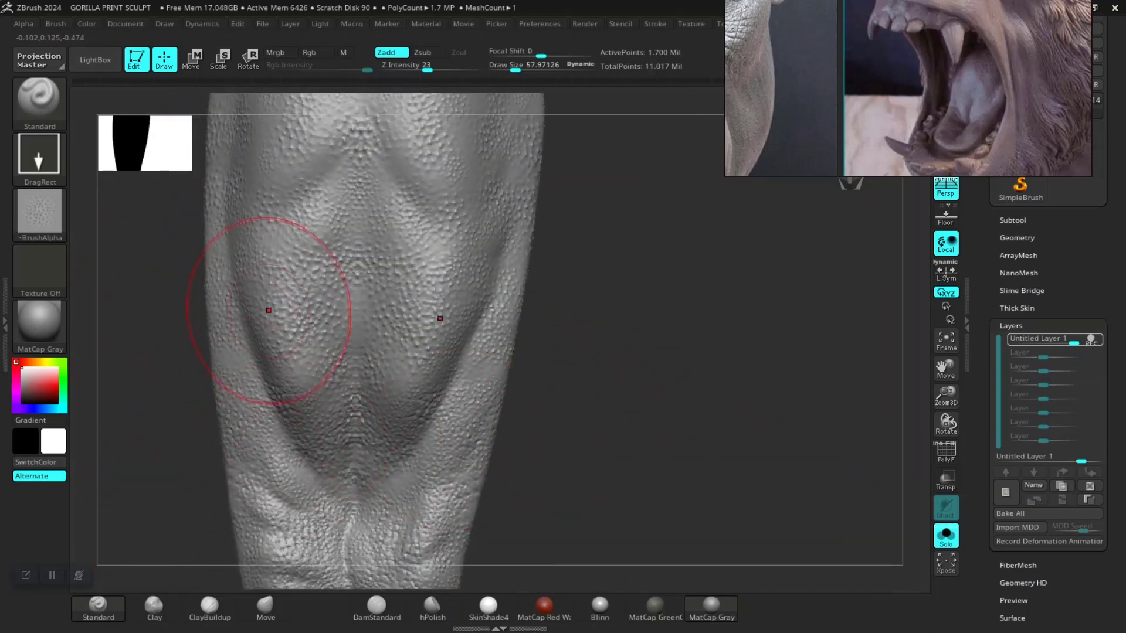
pyautogui.moveTo(304, 384)
pyautogui.mouseDown()
pyautogui.moveTo(399, 392)
pyautogui.moveTo(368, 310)
pyautogui.moveTo(415, 327)
pyautogui.moveTo(452, 252)
pyautogui.mouseUp()
# - Rework the bumps on the tongue's left side, top and upper centre
pyautogui.moveTo(585, 265); pyautogui.dragTo(418, 415)
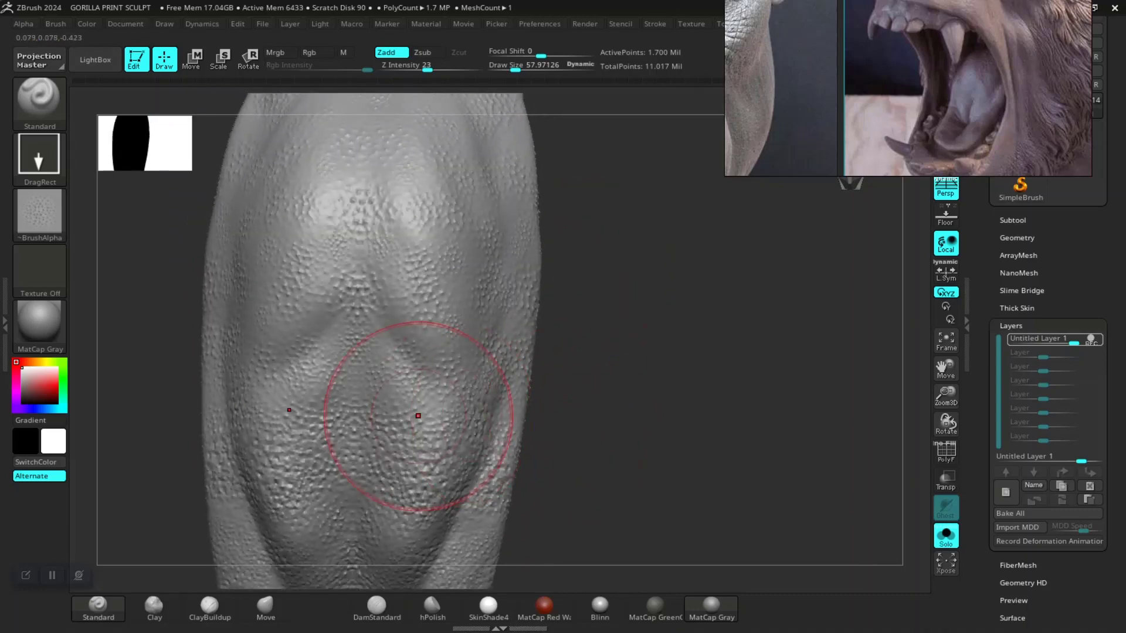
pyautogui.moveTo(387, 357); pyautogui.dragTo(317, 346)
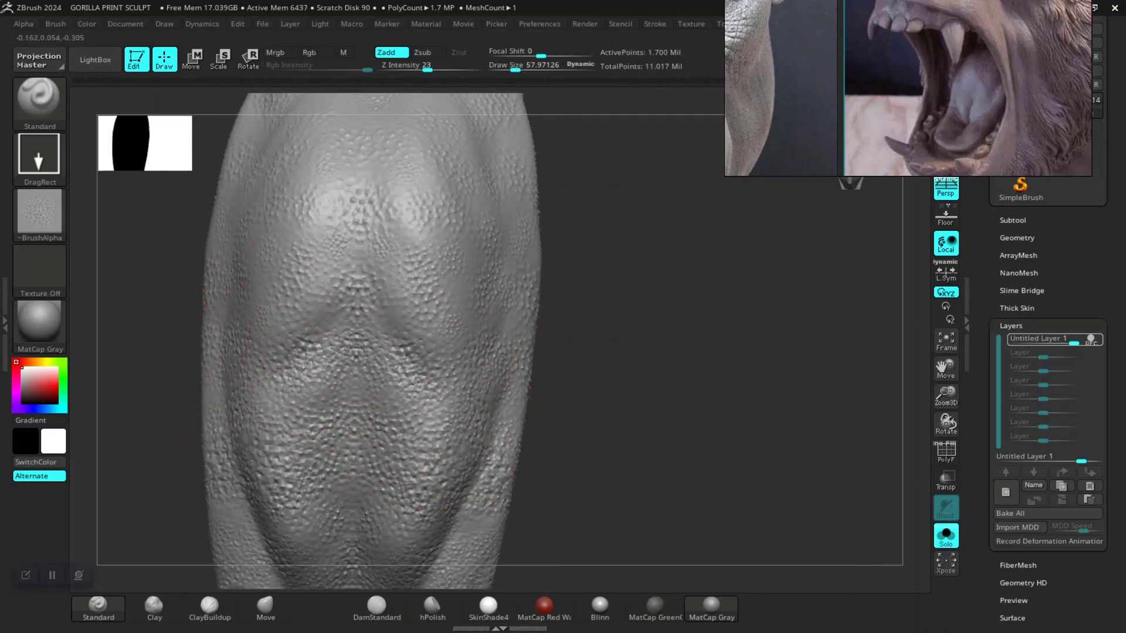
pyautogui.moveTo(301, 206); pyautogui.dragTo(351, 217)
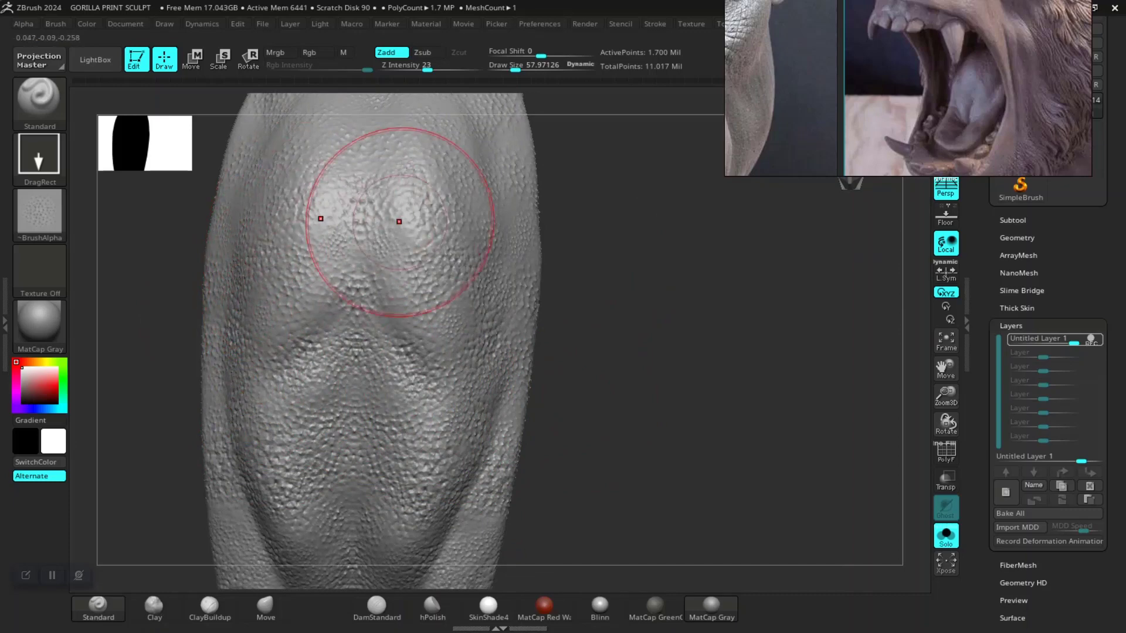
pyautogui.moveTo(420, 227); pyautogui.dragTo(481, 229)
pyautogui.moveTo(604, 229); pyautogui.dragTo(545, 364)
pyautogui.moveTo(457, 270); pyautogui.dragTo(340, 287)
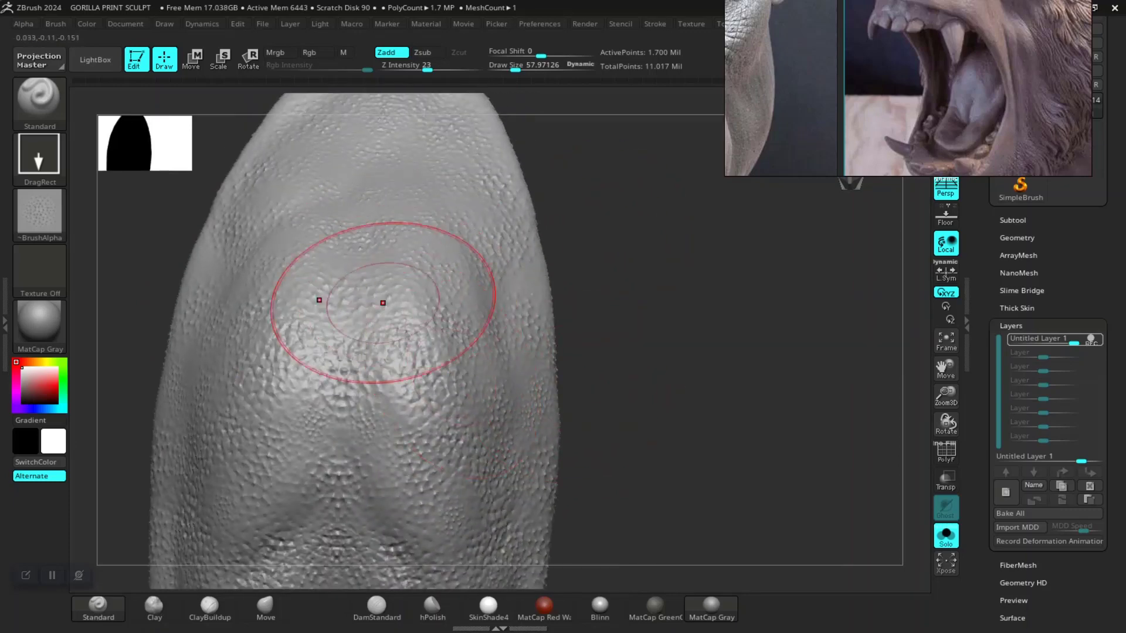
pyautogui.moveTo(251, 249)
pyautogui.mouseDown()
pyautogui.moveTo(314, 213)
pyautogui.moveTo(444, 273)
pyautogui.mouseUp()
pyautogui.moveTo(328, 288)
pyautogui.mouseDown()
pyautogui.moveTo(219, 404)
pyautogui.moveTo(378, 435)
pyautogui.mouseUp()
# - Texture the tongue's lower area near the tip and its centre
pyautogui.moveTo(610, 375); pyautogui.dragTo(589, 254)
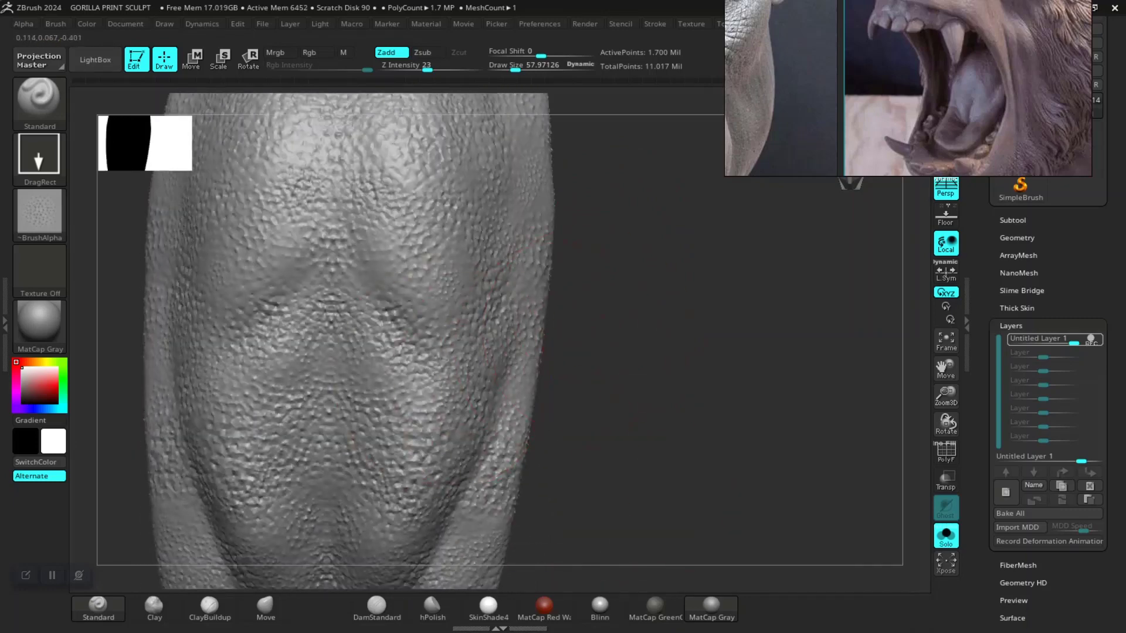
pyautogui.moveTo(463, 463); pyautogui.dragTo(352, 404)
pyautogui.moveTo(645, 446); pyautogui.dragTo(633, 352)
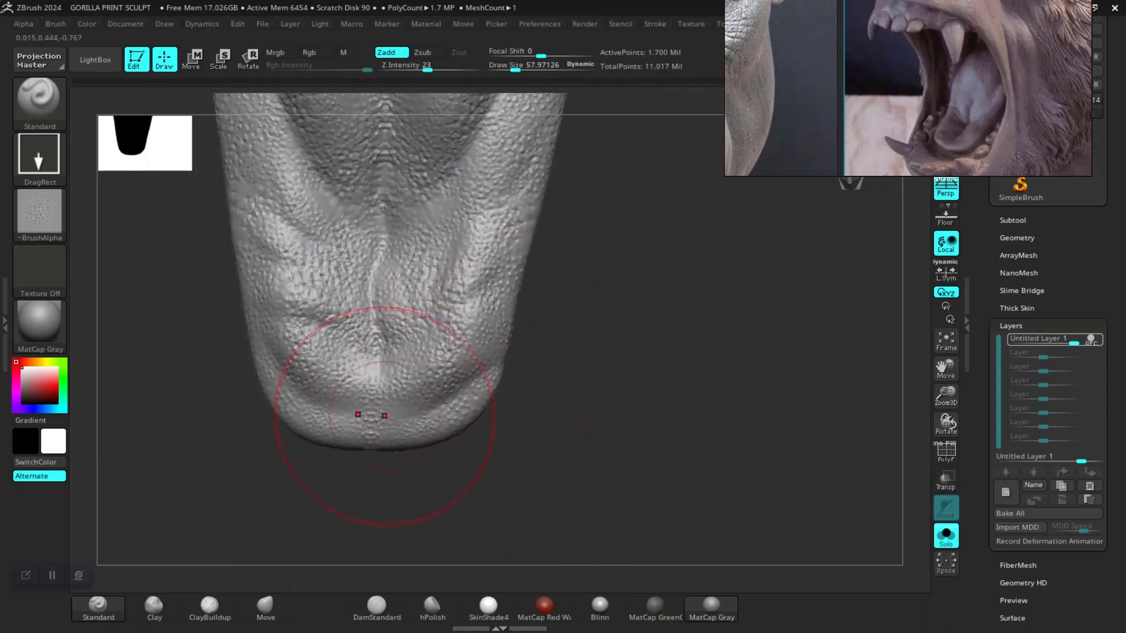
pyautogui.moveTo(282, 338); pyautogui.dragTo(363, 246)
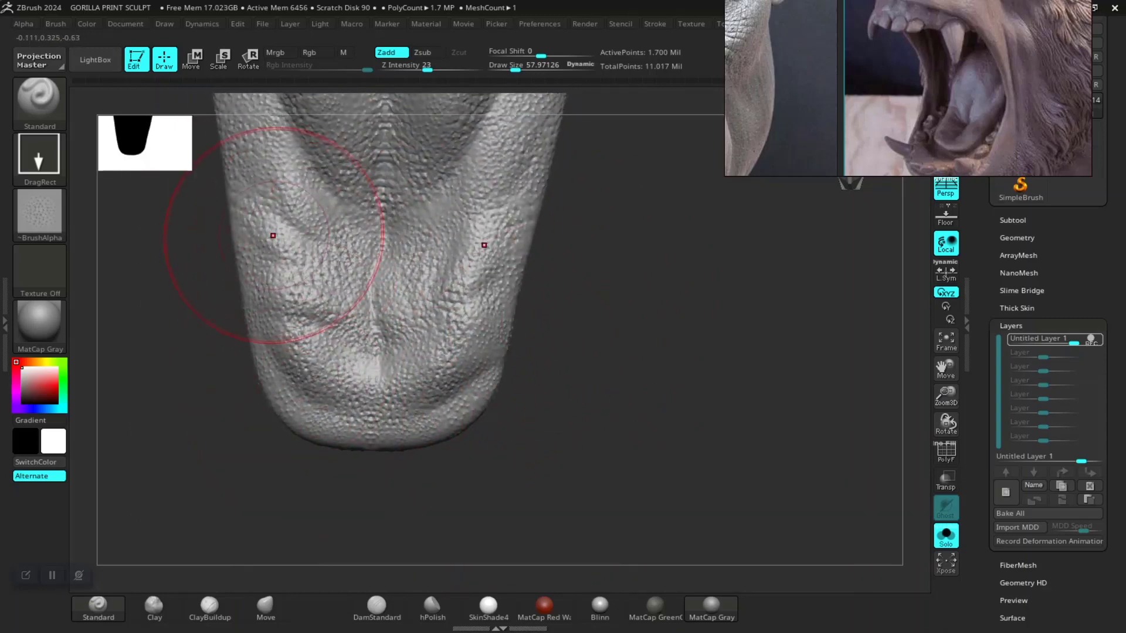
pyautogui.moveTo(261, 314)
pyautogui.mouseDown()
pyautogui.moveTo(352, 427)
pyautogui.moveTo(540, 264)
pyautogui.moveTo(566, 284)
pyautogui.moveTo(524, 349)
pyautogui.moveTo(528, 377)
pyautogui.moveTo(658, 294)
pyautogui.moveTo(397, 359)
pyautogui.moveTo(375, 340)
pyautogui.moveTo(397, 447)
pyautogui.mouseUp()
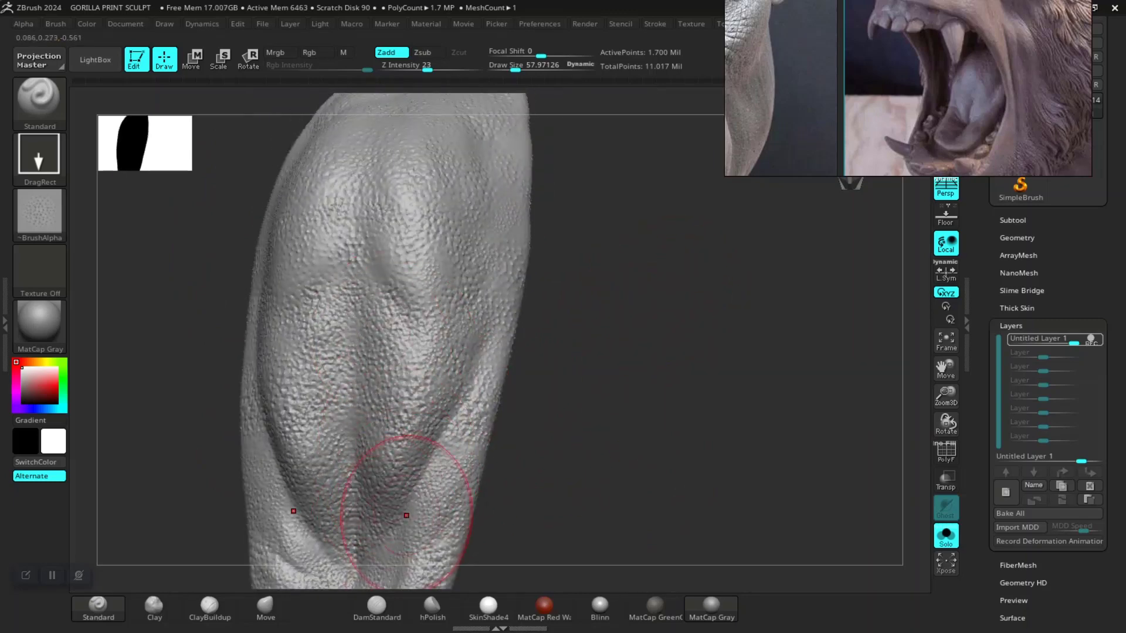
pyautogui.moveTo(357, 305)
pyautogui.mouseDown()
pyautogui.moveTo(377, 251)
pyautogui.moveTo(318, 249)
pyautogui.mouseUp()
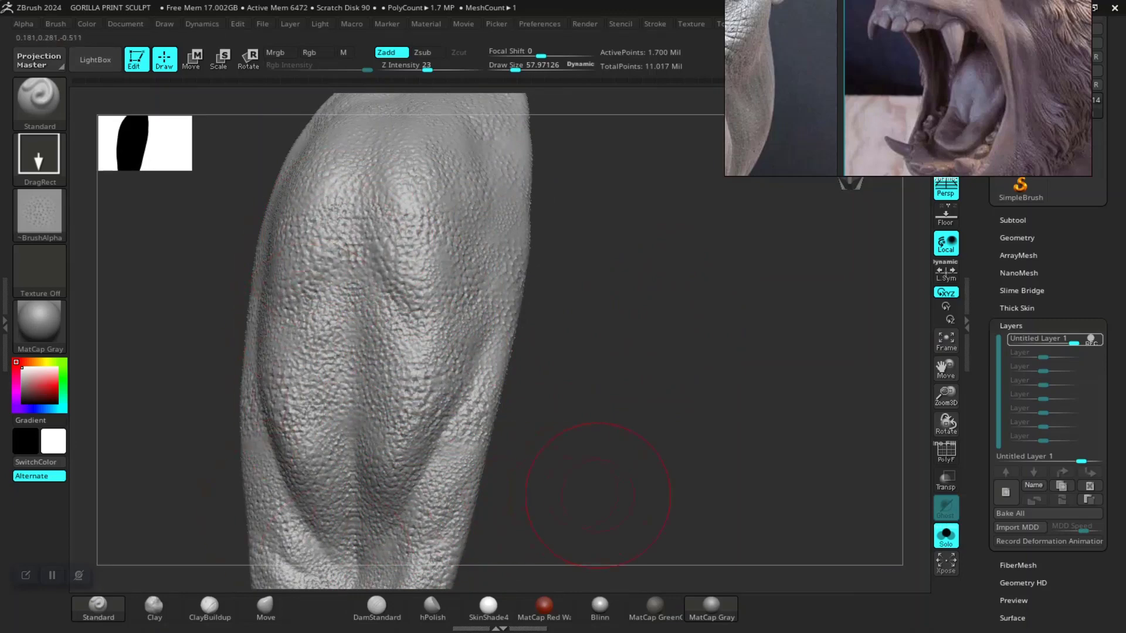
pyautogui.moveTo(557, 464); pyautogui.dragTo(588, 343)
# - Show the full gorilla head again and select TEETH GUM2 from inside the mouth
pyautogui.press('f')
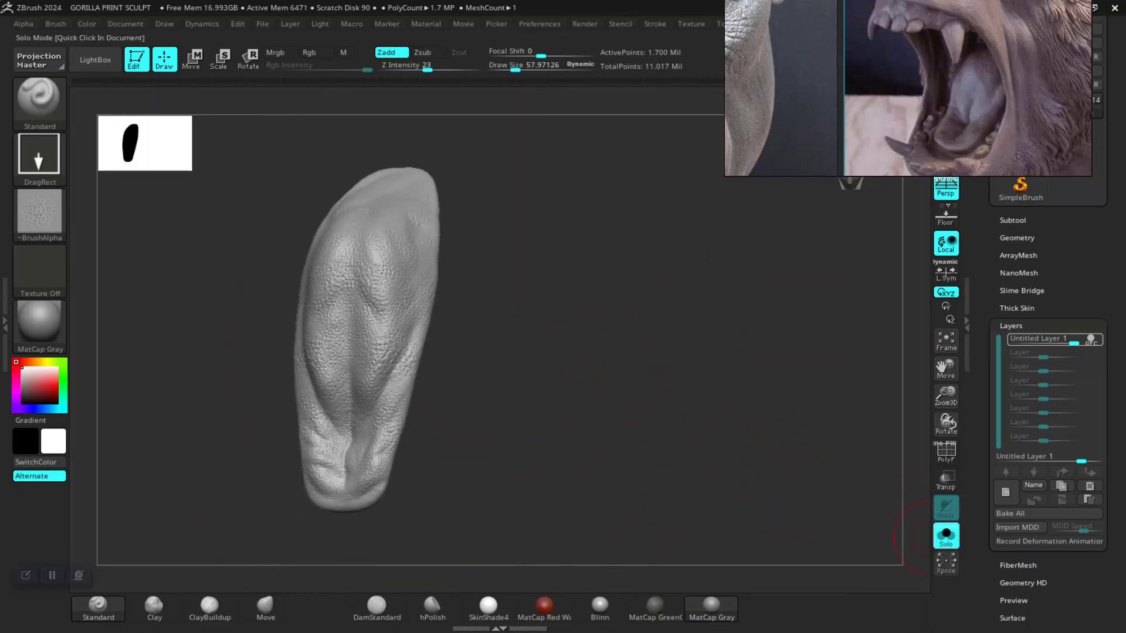
pyautogui.hotkey('shift', 'ctrl', 's')
pyautogui.moveTo(839, 327); pyautogui.dragTo(762, 352)
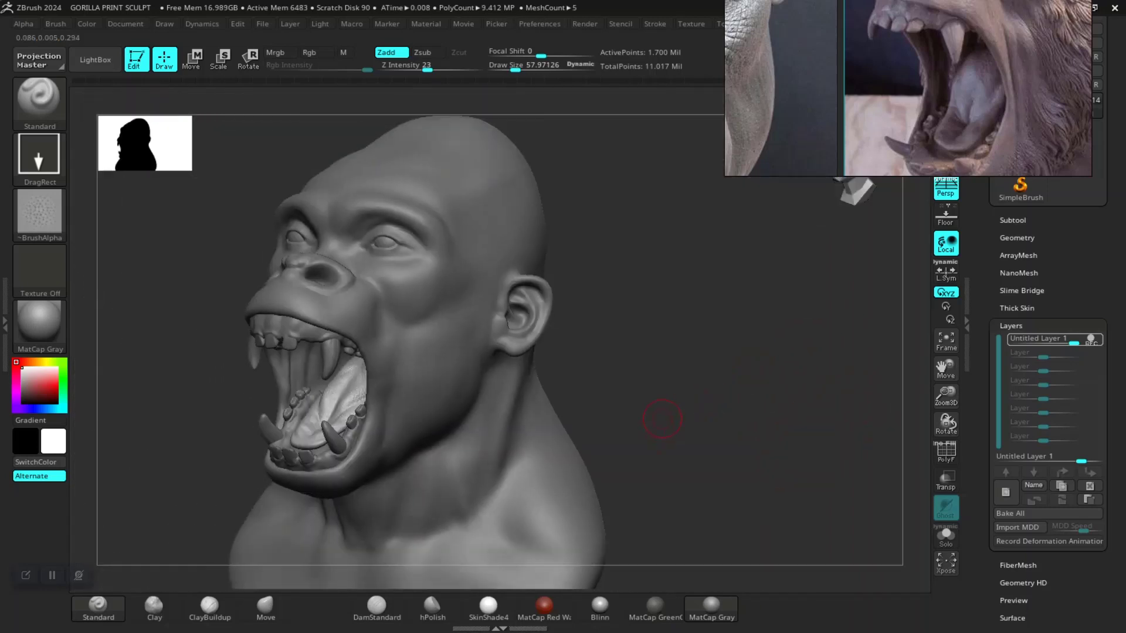
pyautogui.moveTo(661, 414); pyautogui.dragTo(750, 401)
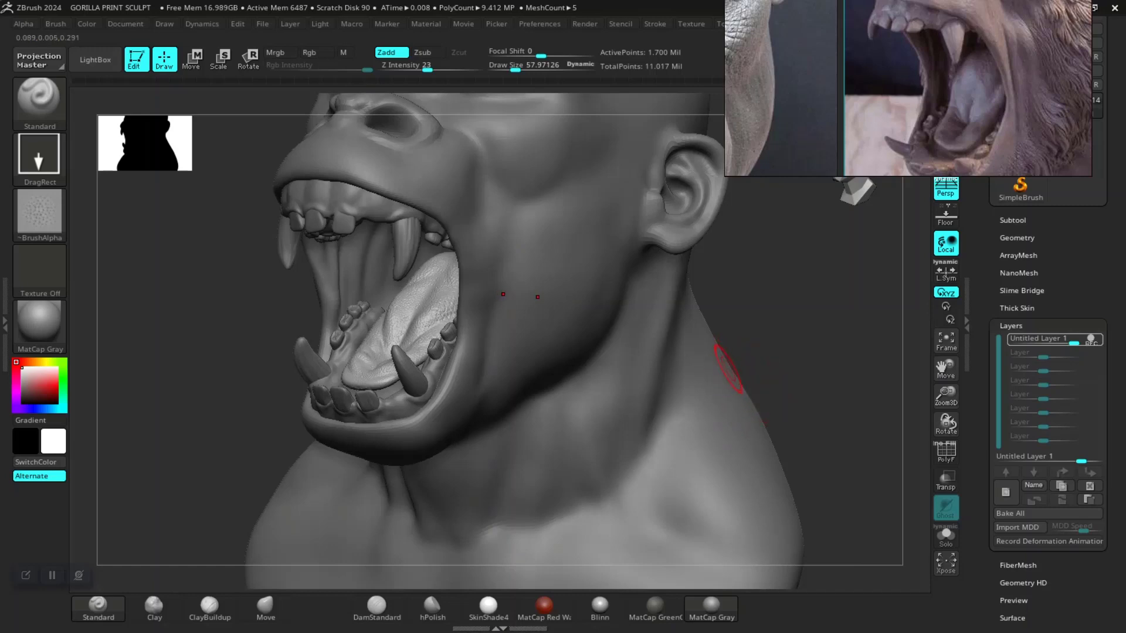
pyautogui.moveTo(769, 309)
pyautogui.mouseDown()
pyautogui.moveTo(749, 352)
pyautogui.moveTo(762, 305)
pyautogui.mouseUp()
pyautogui.moveTo(829, 239); pyautogui.dragTo(486, 282)
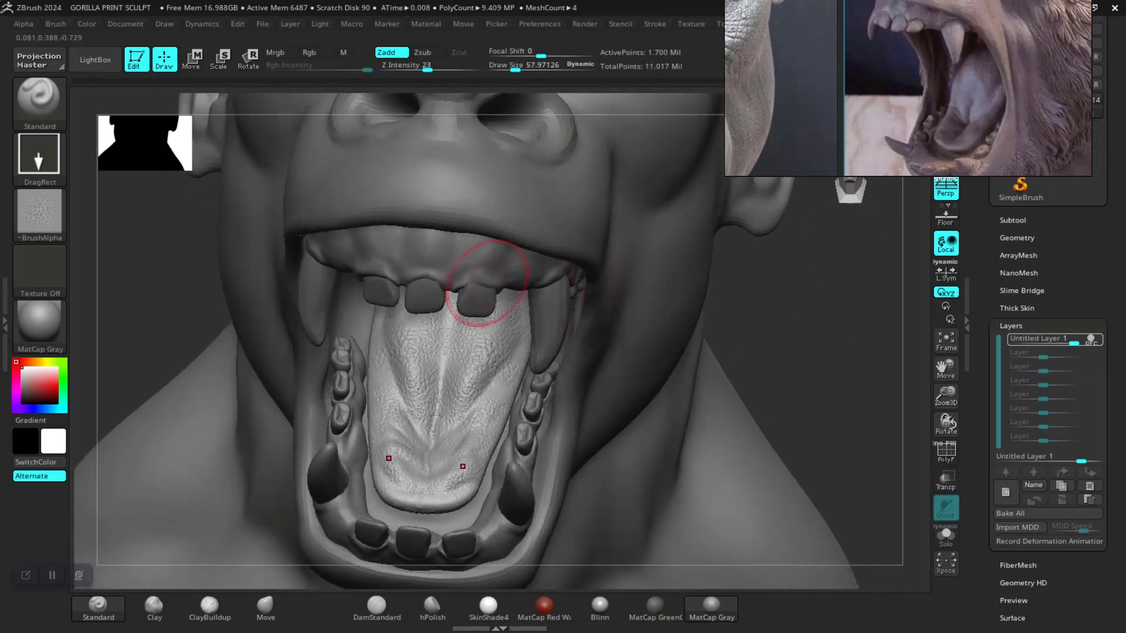
pyautogui.keyDown('alt'); pyautogui.click(483, 279); pyautogui.keyUp('alt')
pyautogui.moveTo(779, 289)
pyautogui.mouseDown()
pyautogui.moveTo(794, 319)
pyautogui.moveTo(842, 342)
pyautogui.mouseUp()
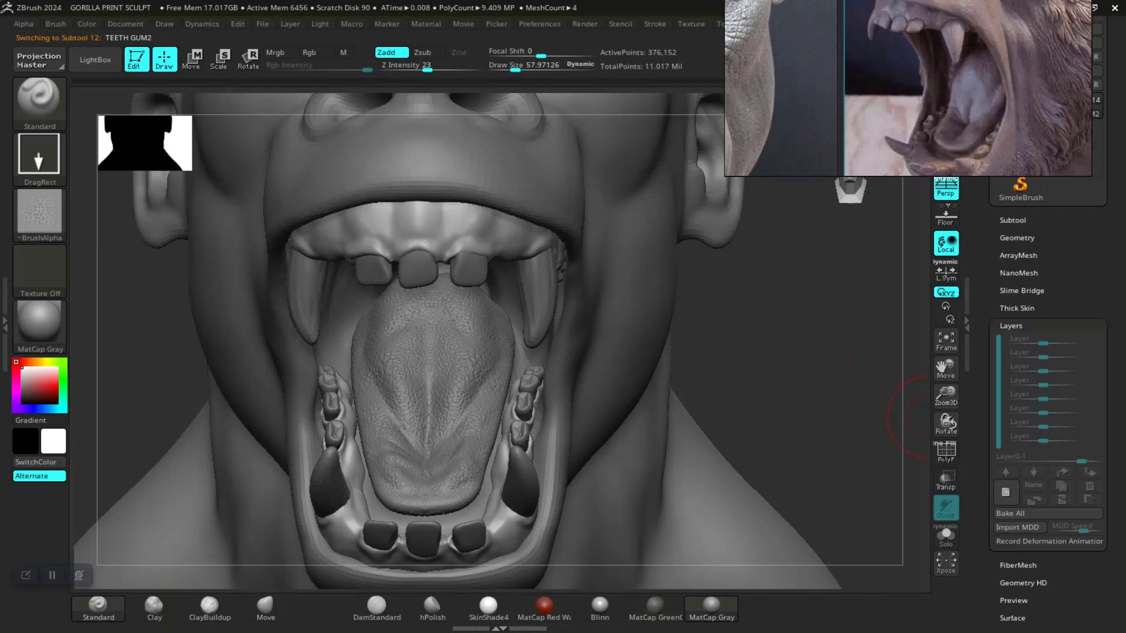
# - Divide TEETH GUM2 to SDiv 3 (1.504 million polygons) and turn on Solo
pyautogui.click(1032, 238)
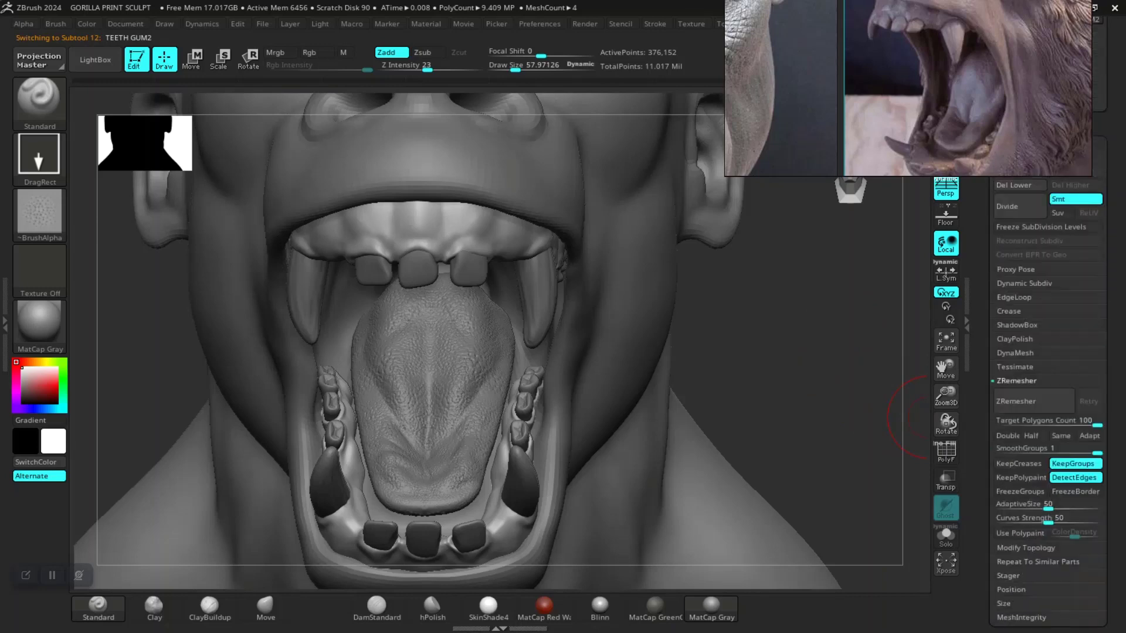
pyautogui.scroll(3, 1050, 352)
pyautogui.click(1021, 353)
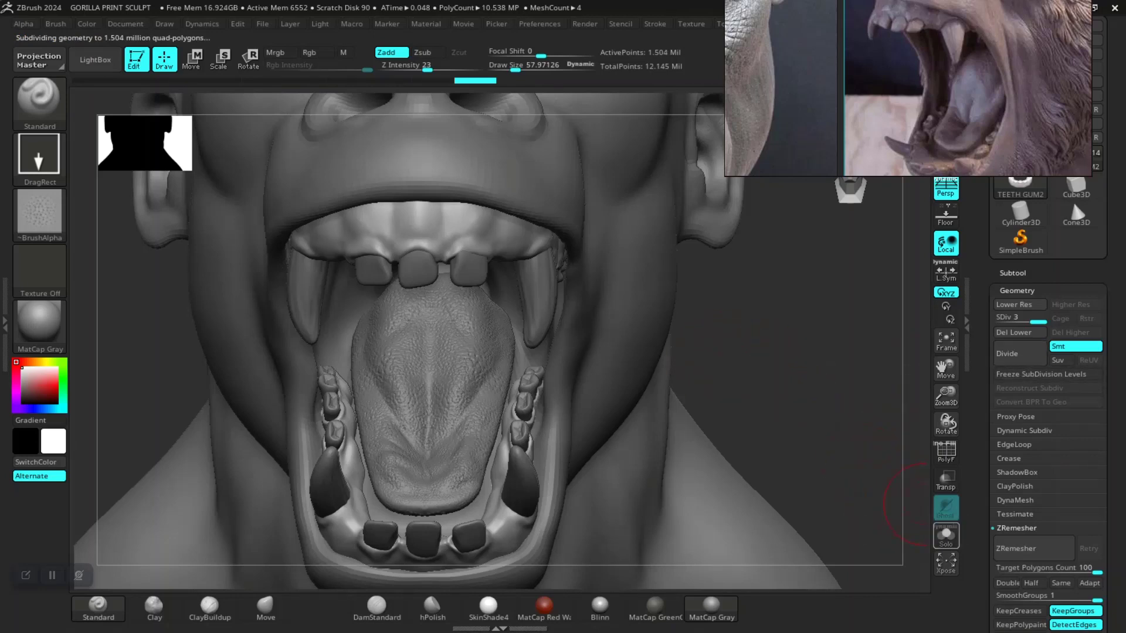
pyautogui.click(946, 536)
pyautogui.press('super')
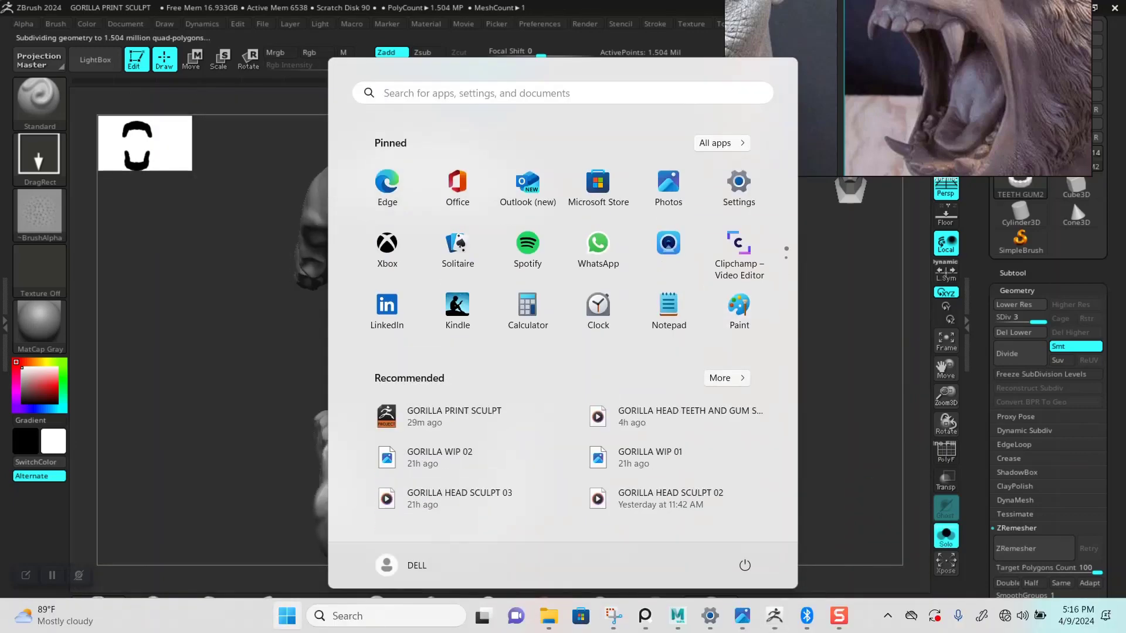
pyautogui.press('Escape')
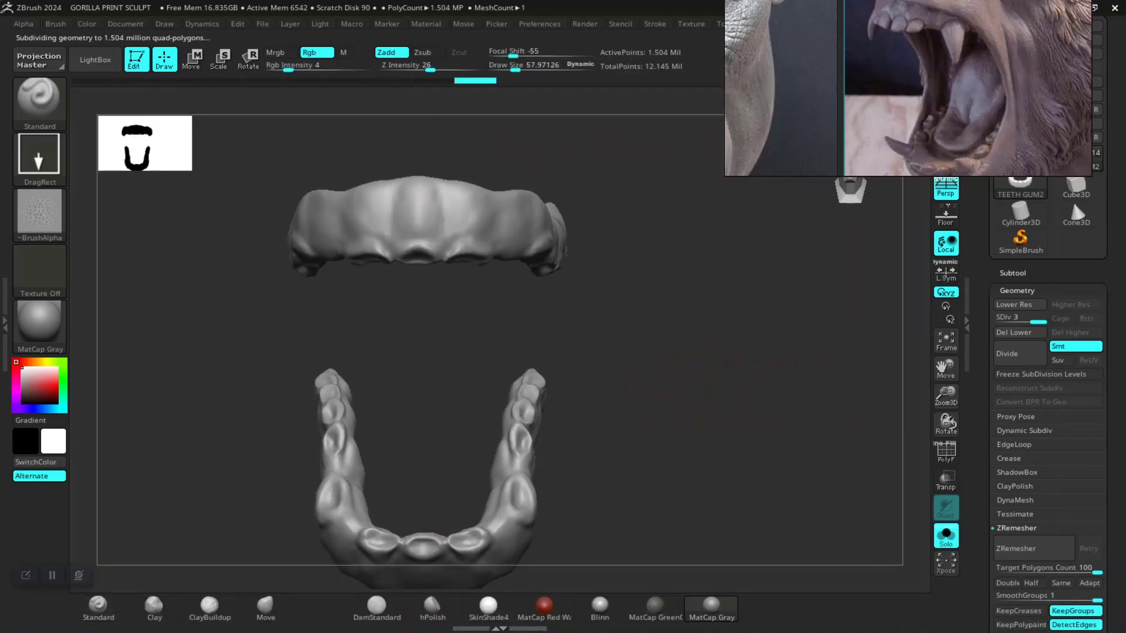
# - Save the project over the existing GORILLA PRINT SCULPT file
pyautogui.hotkey('ctrl', 's')
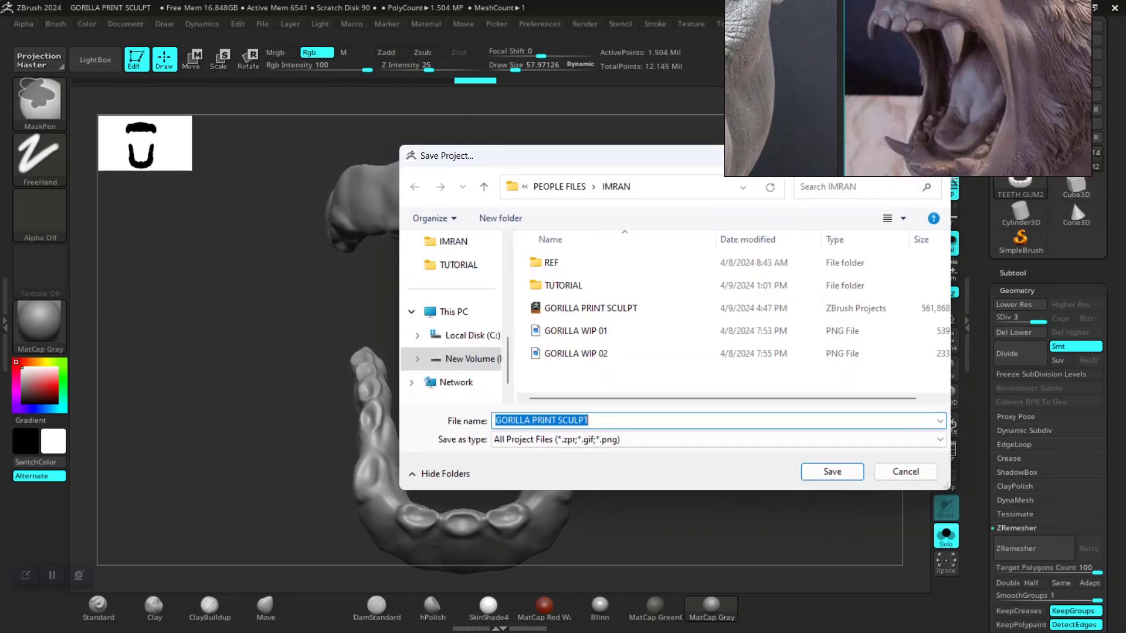
pyautogui.click(832, 473)
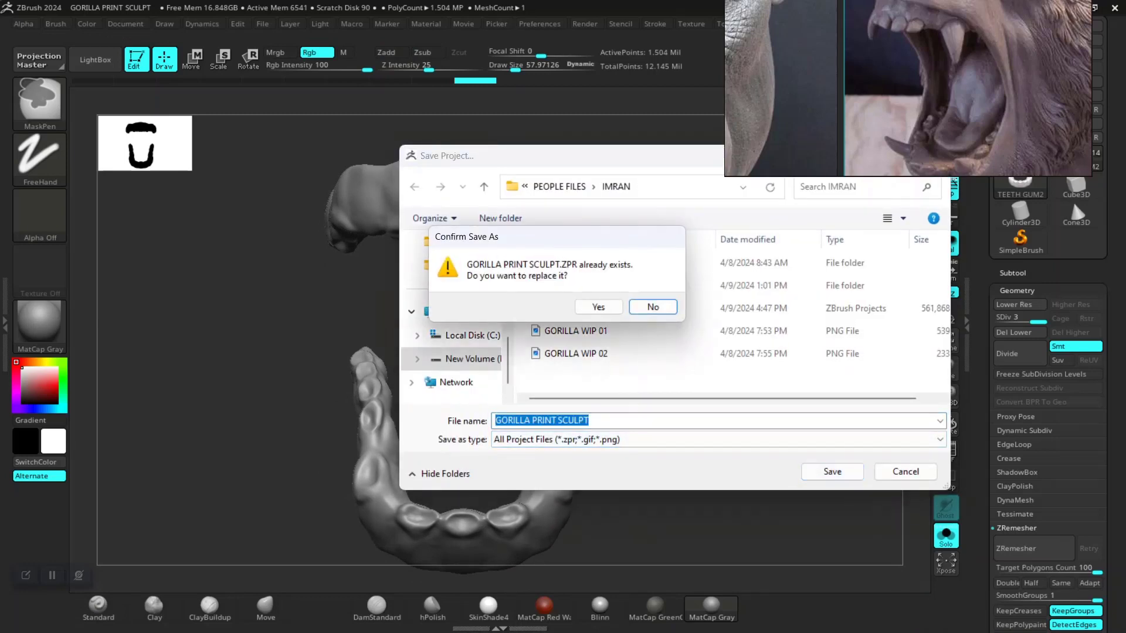
pyautogui.click(598, 306)
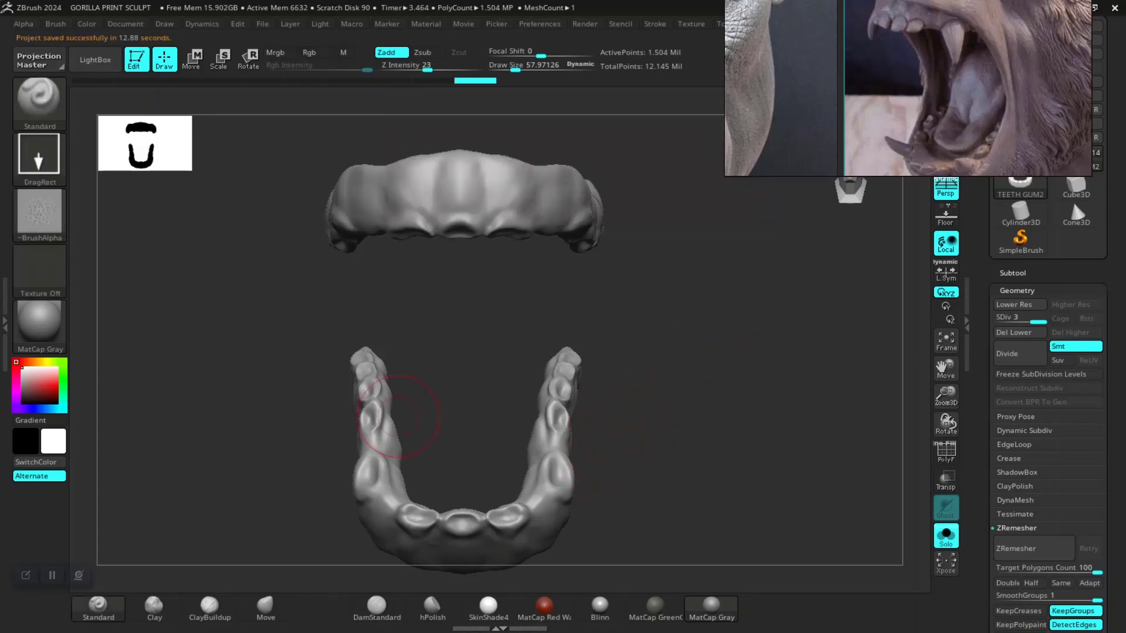
# - Load the leatherySkin03 alpha from LightBox onto the brush, replacing pores02
pyautogui.press(',')
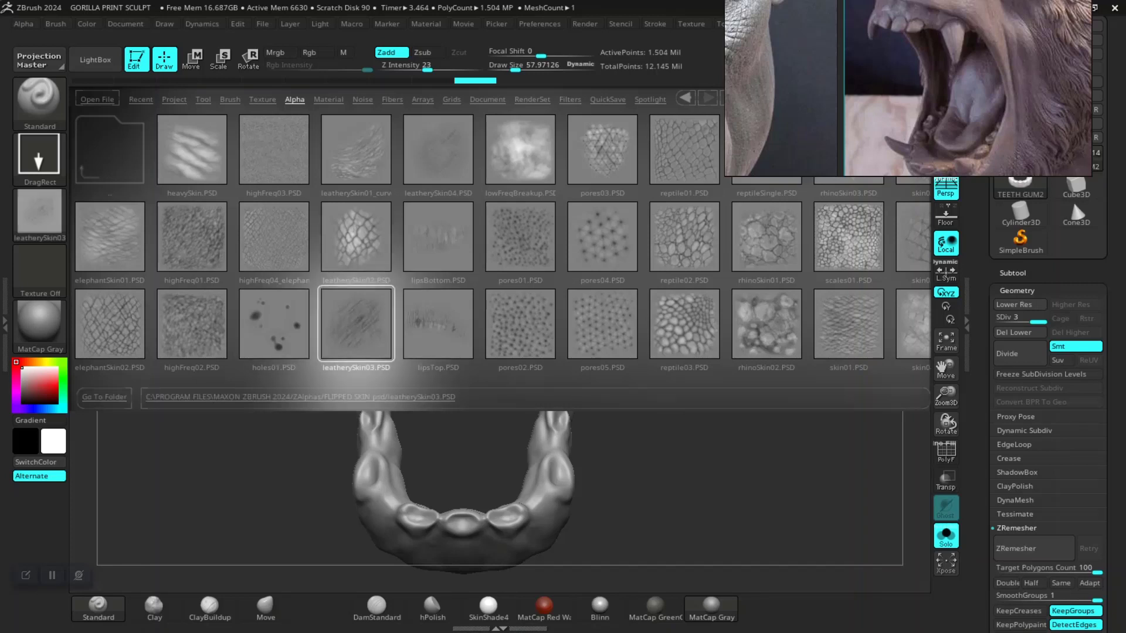
pyautogui.click(95, 59)
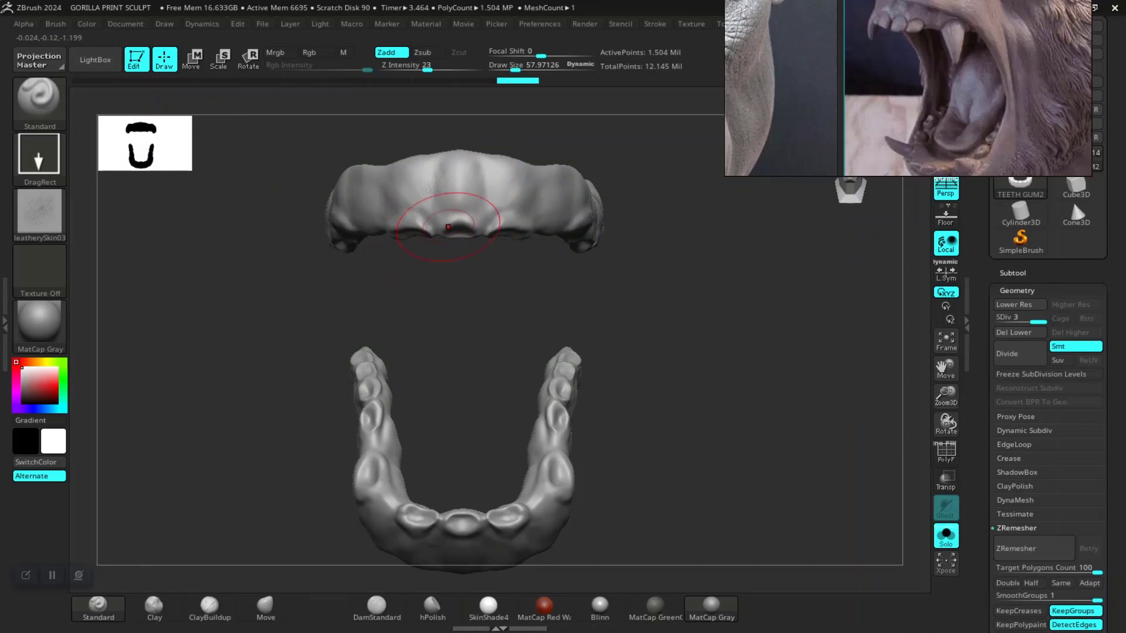
# - Stamp trial leatherySkin03 DragRect wrinkle strokes across the upper gum, then undo them
pyautogui.keyDown('alt'); pyautogui.moveTo(644, 321); pyautogui.dragTo(661, 536); pyautogui.keyUp('alt')
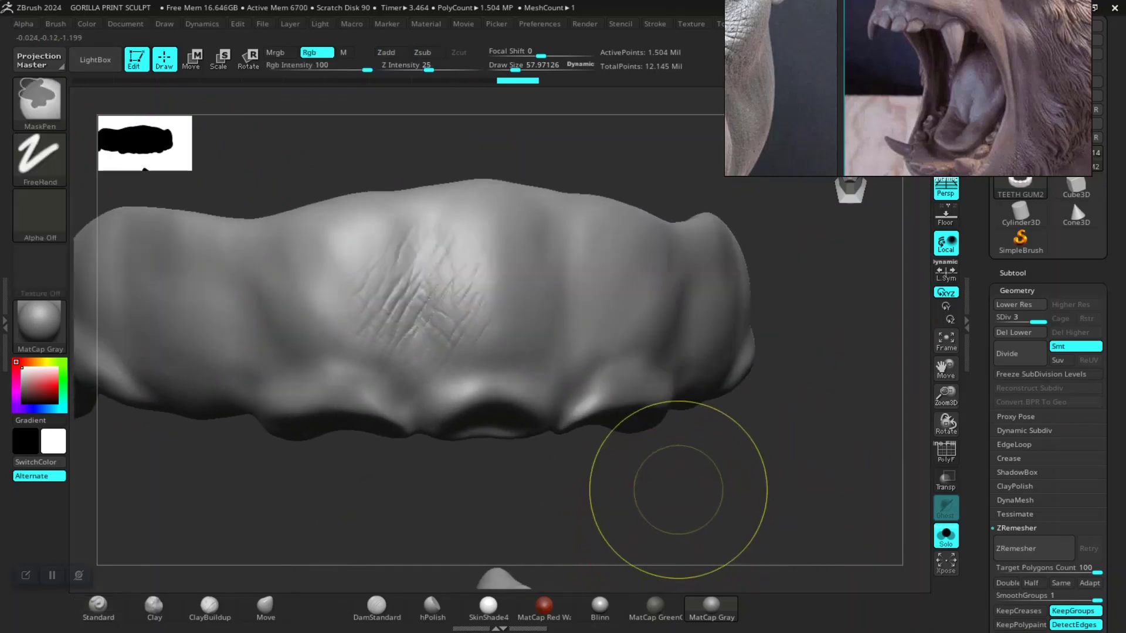
pyautogui.moveTo(659, 477)
pyautogui.keyDown('alt'); pyautogui.mouseDown()
pyautogui.moveTo(536, 270)
pyautogui.moveTo(515, 314)
pyautogui.mouseUp(); pyautogui.keyUp('alt')
pyautogui.moveTo(446, 296); pyautogui.dragTo(510, 258)
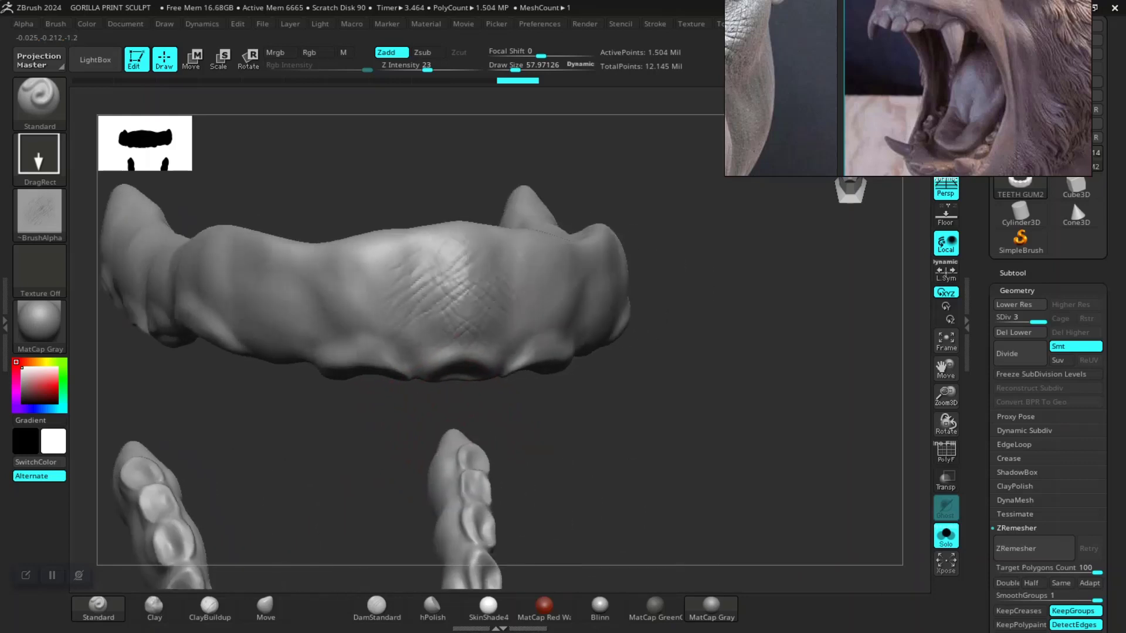
pyautogui.moveTo(449, 412); pyautogui.dragTo(478, 264)
pyautogui.moveTo(478, 223)
pyautogui.mouseDown()
pyautogui.moveTo(434, 289)
pyautogui.moveTo(428, 214)
pyautogui.moveTo(278, 183)
pyautogui.mouseUp()
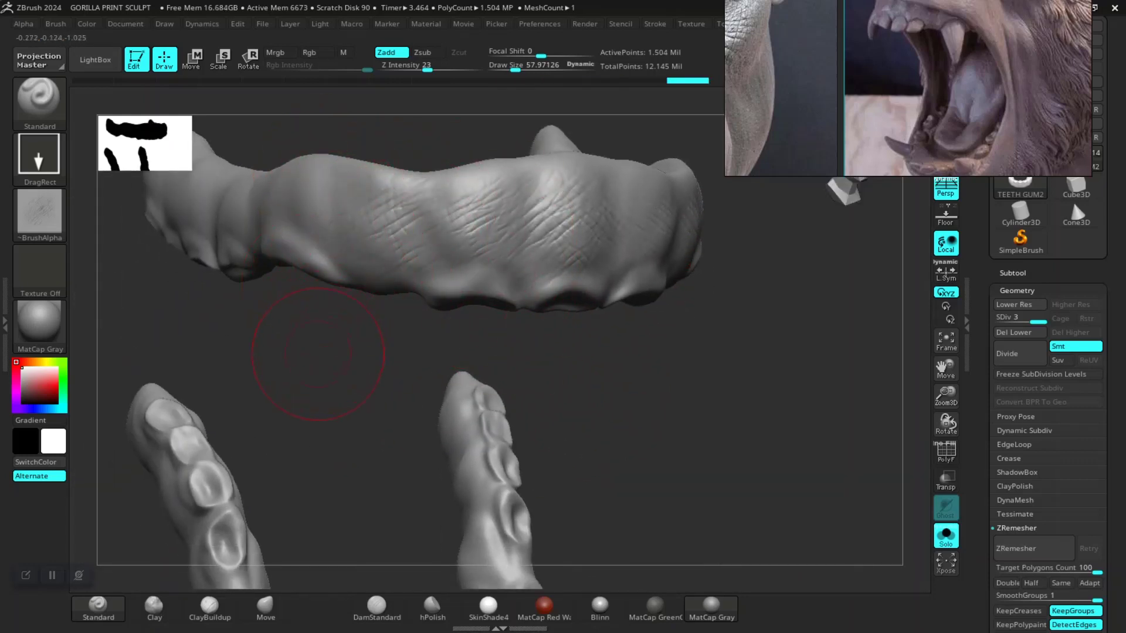
pyautogui.moveTo(322, 338)
pyautogui.mouseDown()
pyautogui.moveTo(427, 440)
pyautogui.moveTo(415, 314)
pyautogui.mouseUp()
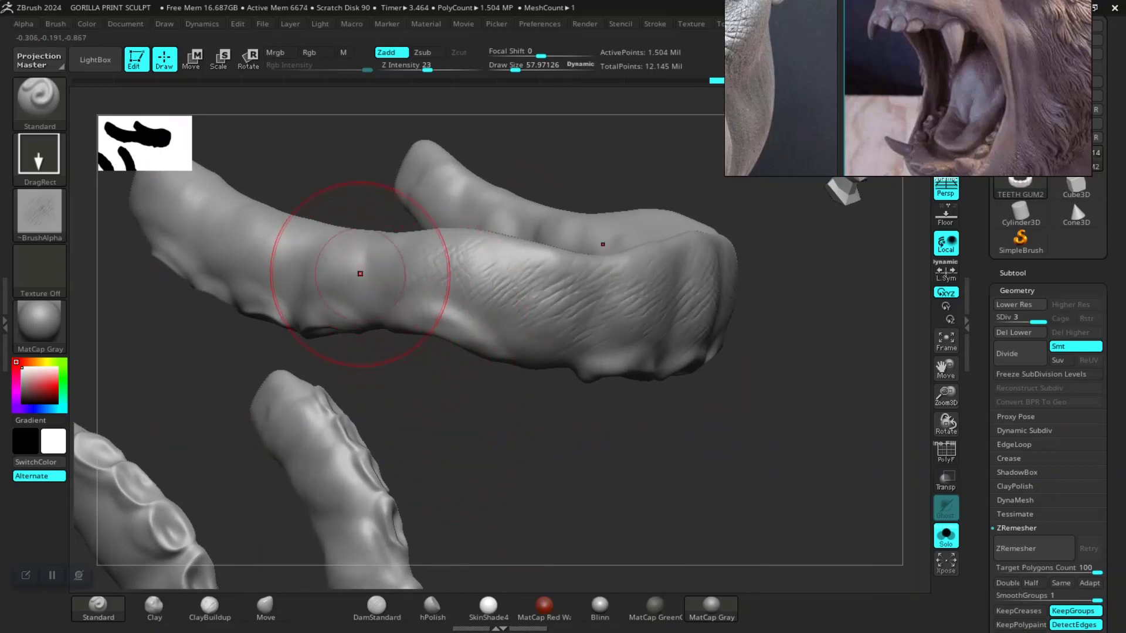
pyautogui.press('ctrl')
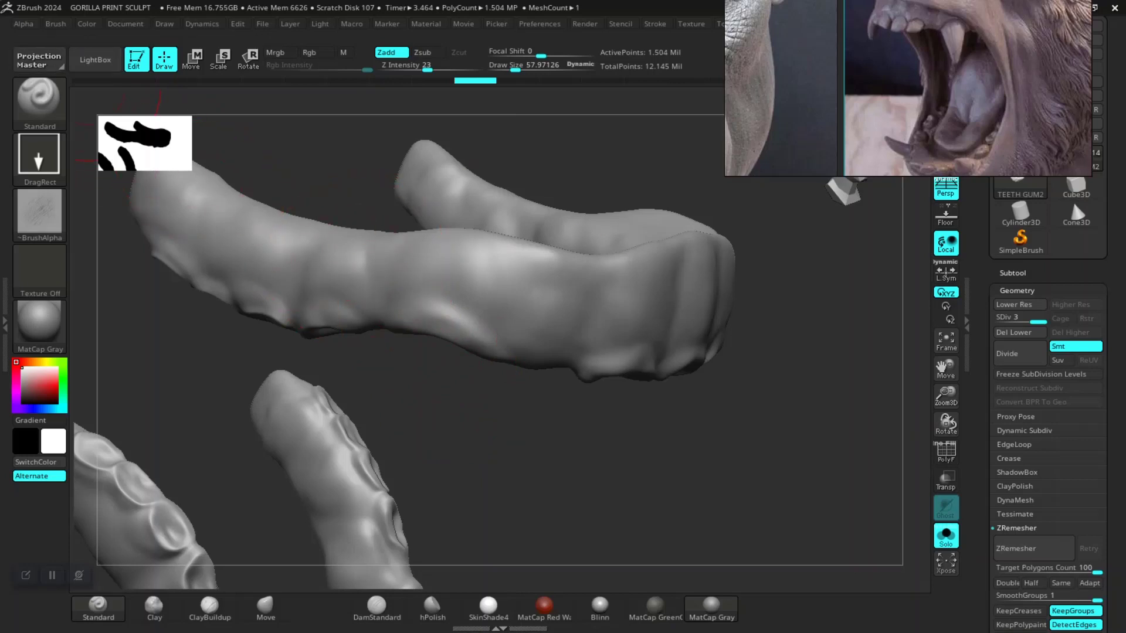
# - Raise the alpha MidValue to 53 and stamp the first wrinkles on the upper gum
pyautogui.click(24, 23)
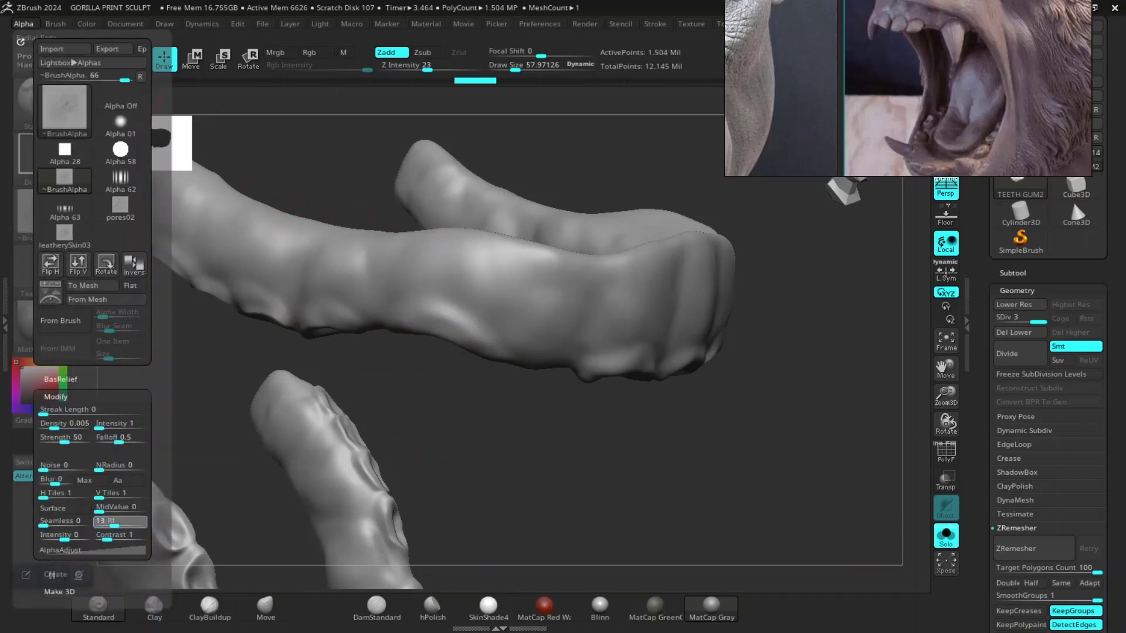
pyautogui.moveTo(117, 526); pyautogui.dragTo(121, 512)
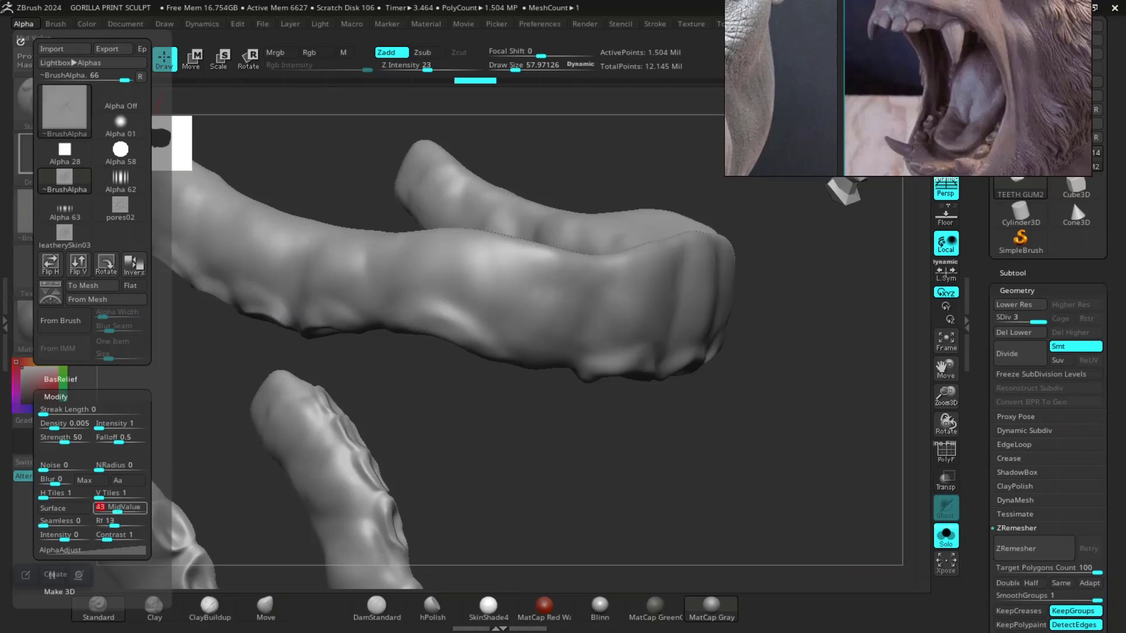
pyautogui.moveTo(440, 490); pyautogui.dragTo(469, 445)
pyautogui.moveTo(512, 307)
pyautogui.mouseDown()
pyautogui.moveTo(548, 279)
pyautogui.moveTo(557, 322)
pyautogui.mouseUp()
pyautogui.moveTo(578, 440)
pyautogui.mouseDown()
pyautogui.moveTo(609, 313)
pyautogui.moveTo(581, 282)
pyautogui.moveTo(675, 289)
pyautogui.moveTo(756, 252)
pyautogui.mouseUp()
# - Wrinkle the right side of the upper gum
pyautogui.moveTo(642, 252); pyautogui.dragTo(692, 305)
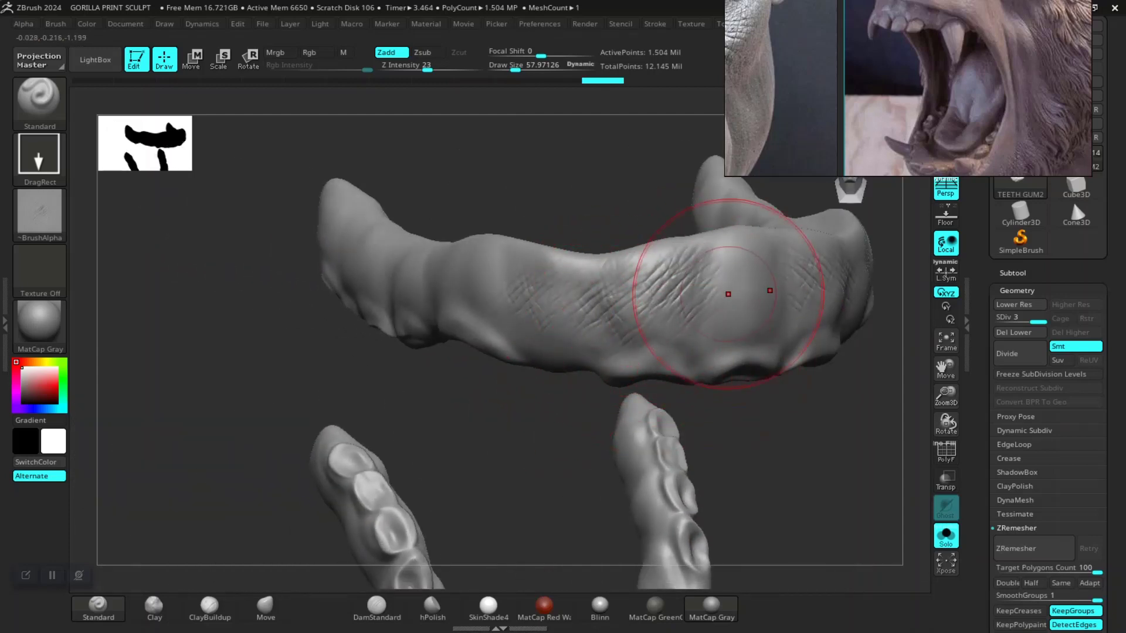
pyautogui.moveTo(707, 253); pyautogui.dragTo(748, 317)
pyautogui.moveTo(730, 249); pyautogui.dragTo(740, 320)
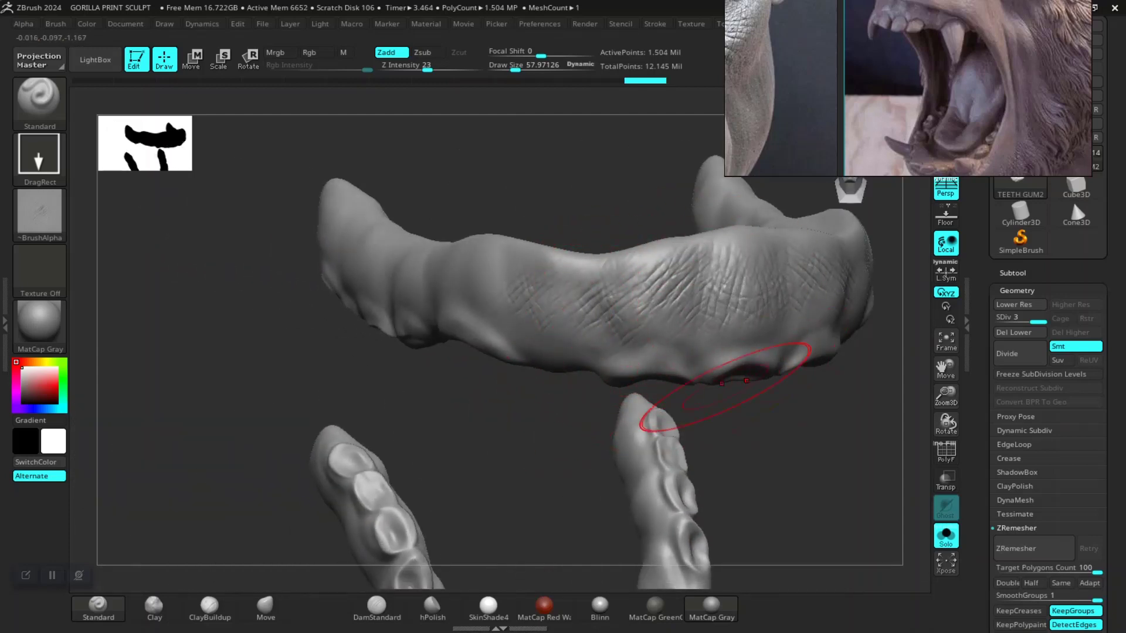
pyautogui.moveTo(692, 264); pyautogui.dragTo(615, 299)
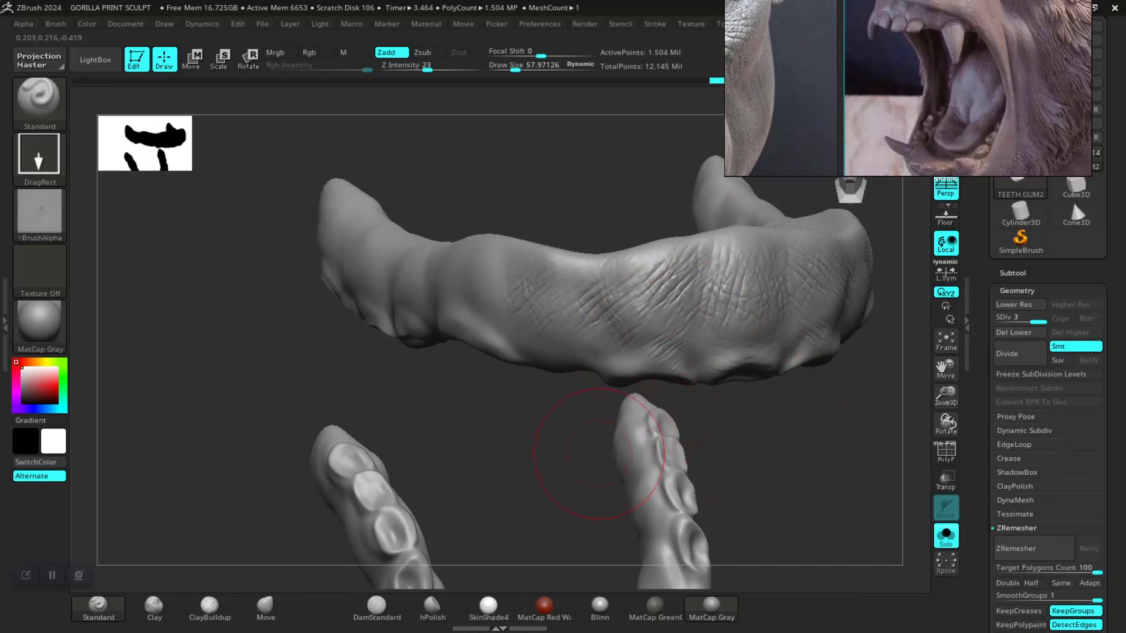
# - Add wrinkles across the middle and middle-right of the upper gum
pyautogui.moveTo(578, 440); pyautogui.dragTo(540, 415)
pyautogui.moveTo(645, 234)
pyautogui.mouseDown()
pyautogui.moveTo(587, 302)
pyautogui.moveTo(555, 305)
pyautogui.mouseUp()
pyautogui.moveTo(615, 246); pyautogui.dragTo(565, 284)
pyautogui.moveTo(496, 223); pyautogui.dragTo(454, 304)
pyautogui.moveTo(527, 253); pyautogui.dragTo(508, 289)
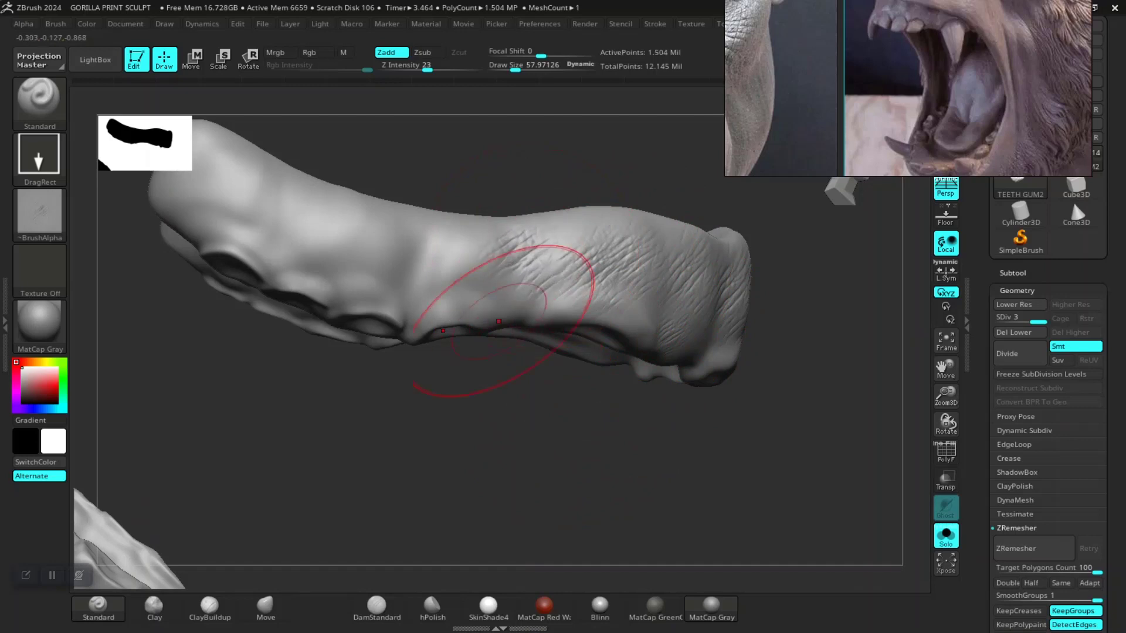
pyautogui.moveTo(475, 246); pyautogui.dragTo(464, 299)
pyautogui.moveTo(499, 446)
pyautogui.mouseDown()
pyautogui.moveTo(458, 411)
pyautogui.moveTo(419, 257)
pyautogui.moveTo(387, 293)
pyautogui.mouseUp()
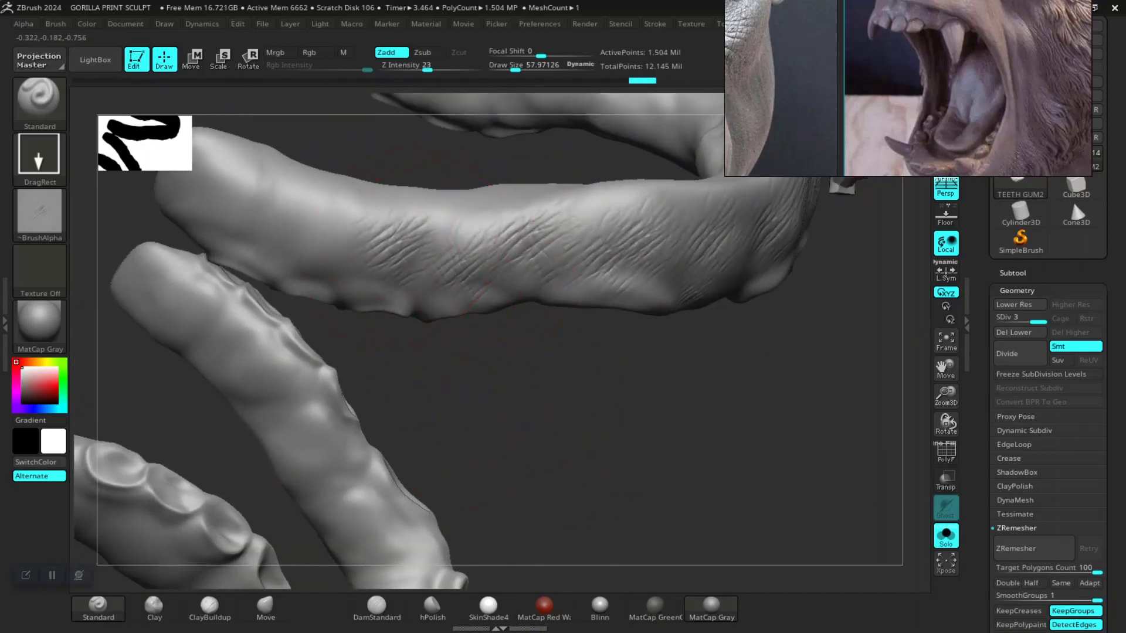
# - Wrinkle the upper gum's left-middle and add fine wrinkles along the lower gum
pyautogui.moveTo(363, 211); pyautogui.dragTo(339, 239)
pyautogui.moveTo(328, 199)
pyautogui.mouseDown()
pyautogui.moveTo(305, 246)
pyautogui.moveTo(442, 223)
pyautogui.moveTo(355, 258)
pyautogui.mouseUp()
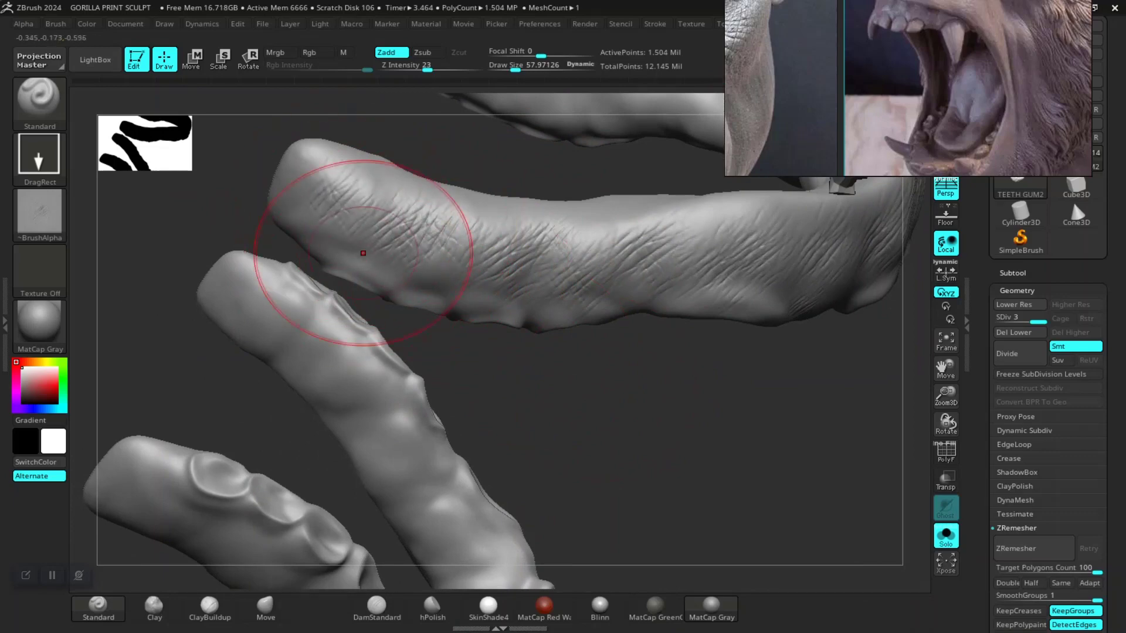
pyautogui.moveTo(484, 306)
pyautogui.mouseDown()
pyautogui.moveTo(730, 390)
pyautogui.moveTo(503, 319)
pyautogui.mouseUp()
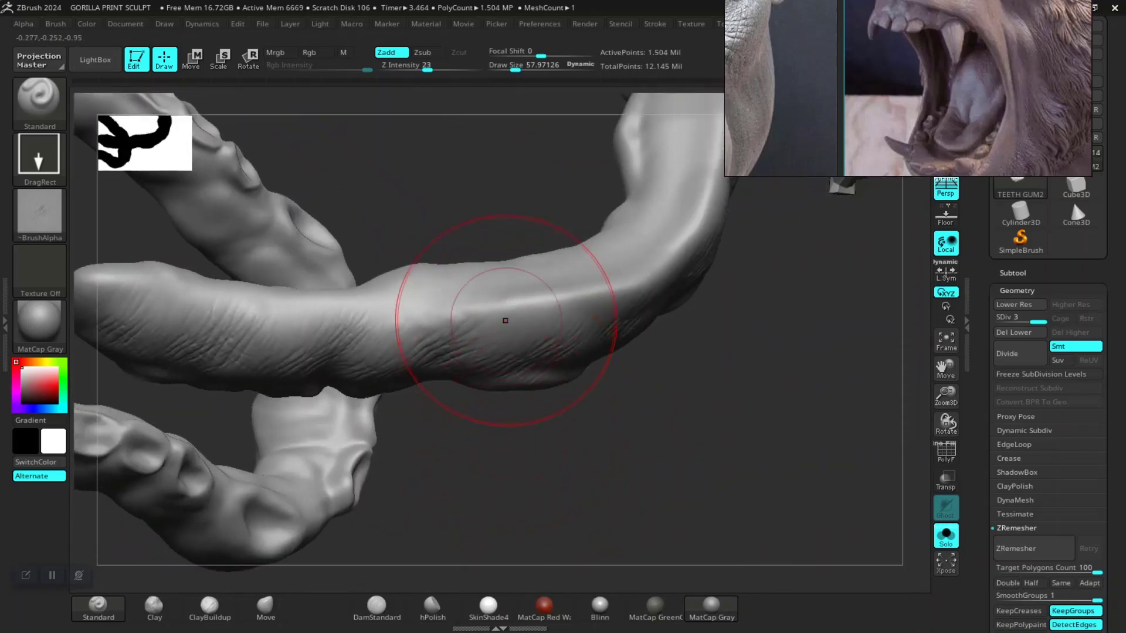
pyautogui.moveTo(475, 394); pyautogui.dragTo(464, 563)
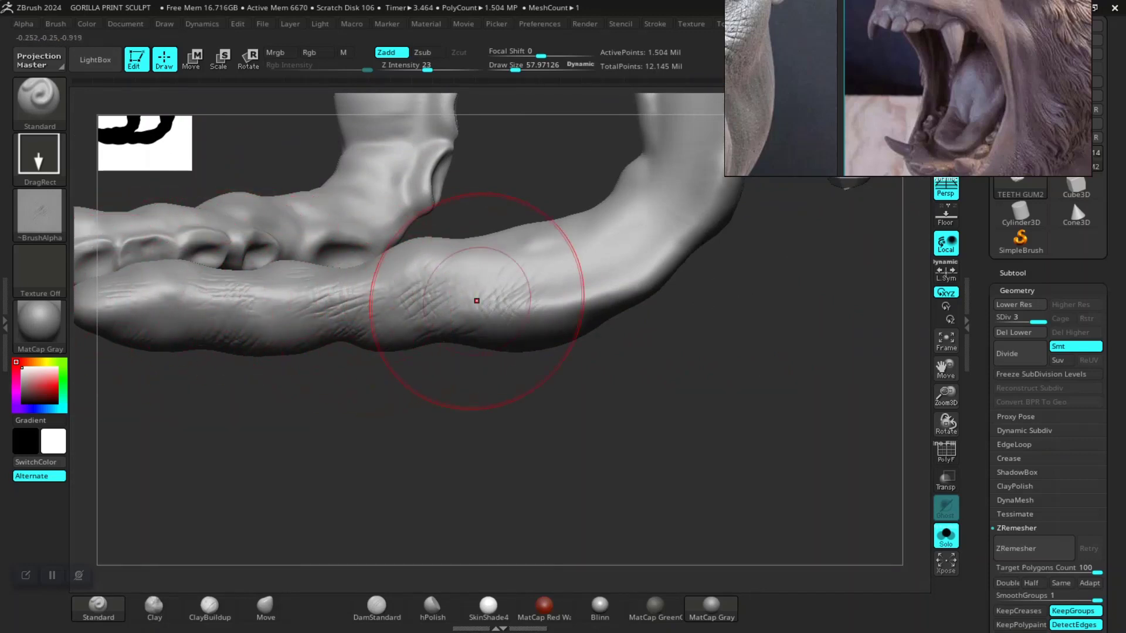
pyautogui.moveTo(465, 297); pyautogui.dragTo(432, 352)
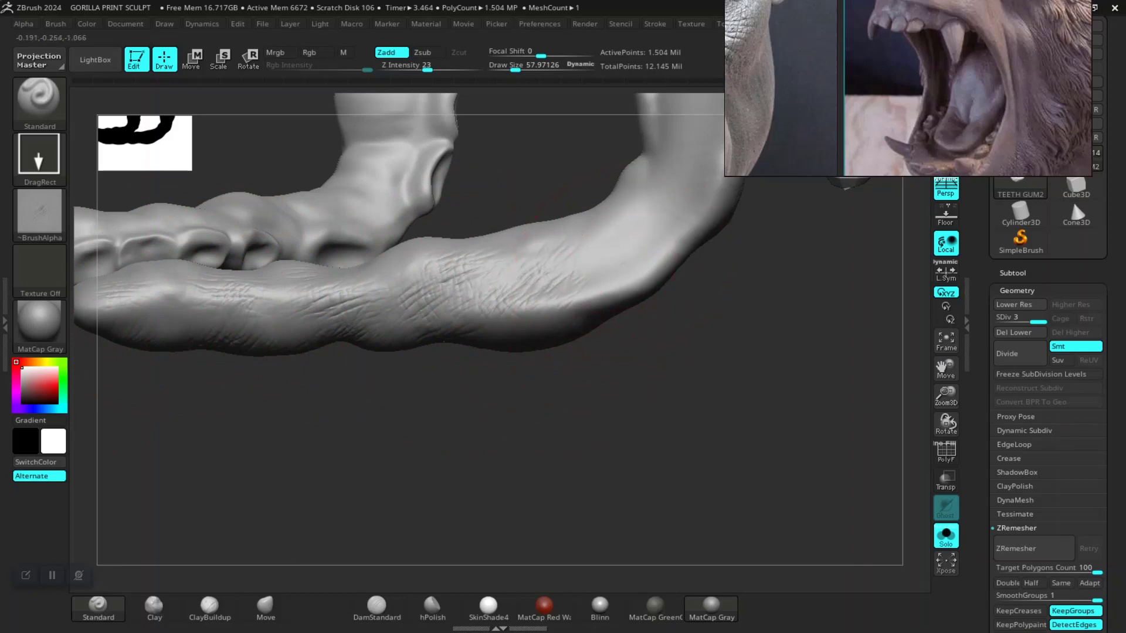
pyautogui.moveTo(645, 411)
pyautogui.mouseDown()
pyautogui.moveTo(674, 381)
pyautogui.moveTo(565, 253)
pyautogui.mouseUp()
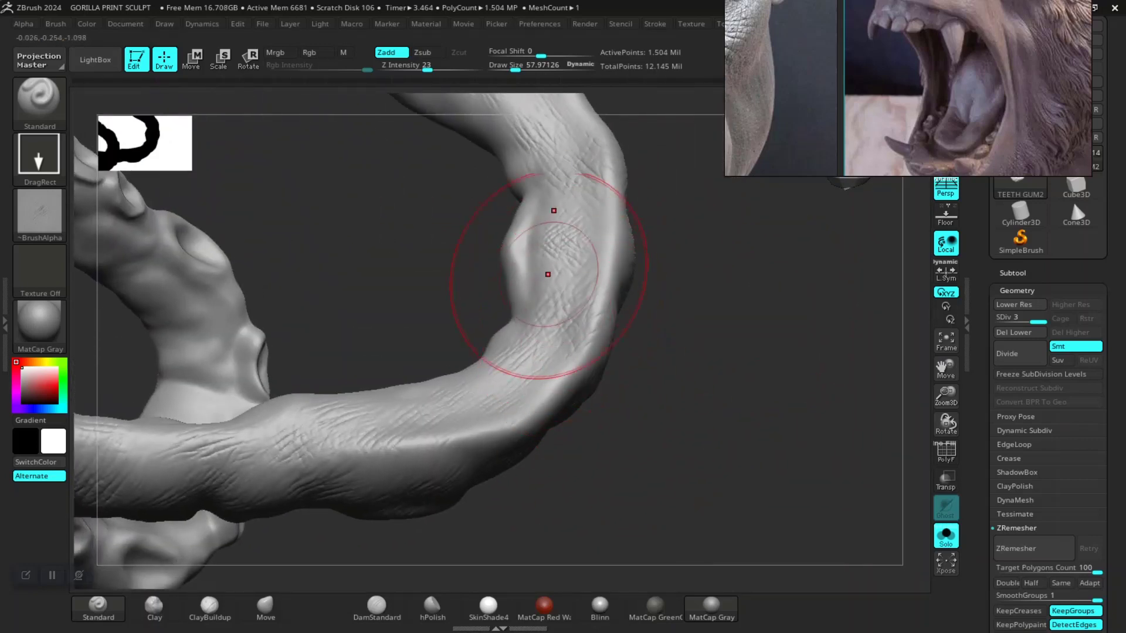
pyautogui.moveTo(548, 274)
pyautogui.mouseDown()
pyautogui.moveTo(523, 304)
pyautogui.moveTo(403, 377)
pyautogui.moveTo(481, 294)
pyautogui.mouseUp()
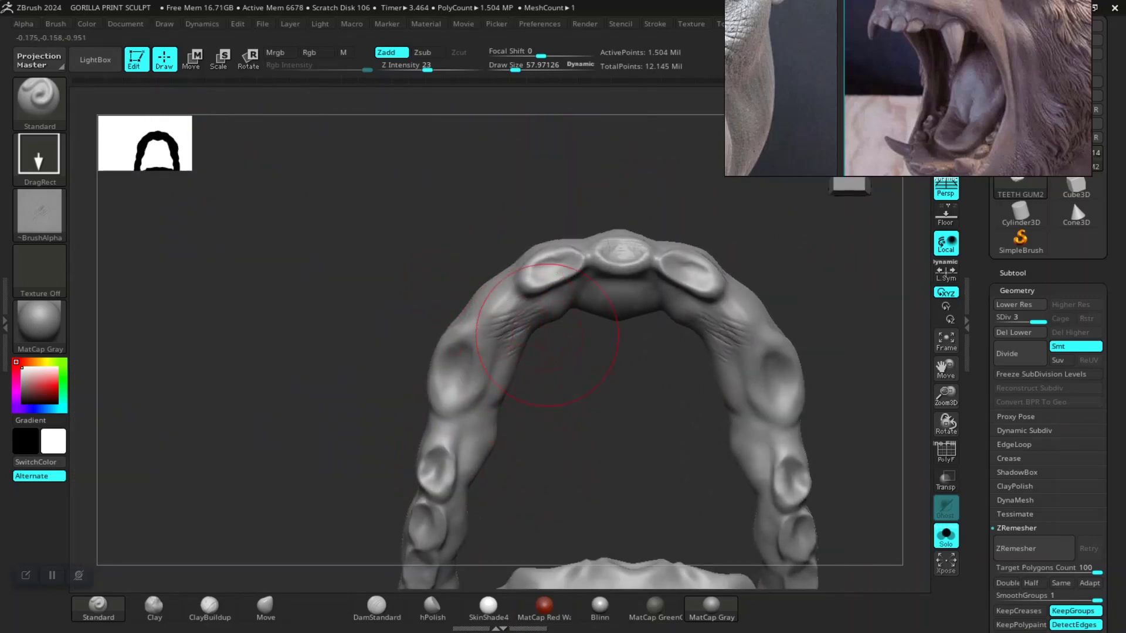
pyautogui.moveTo(592, 375); pyautogui.dragTo(590, 276)
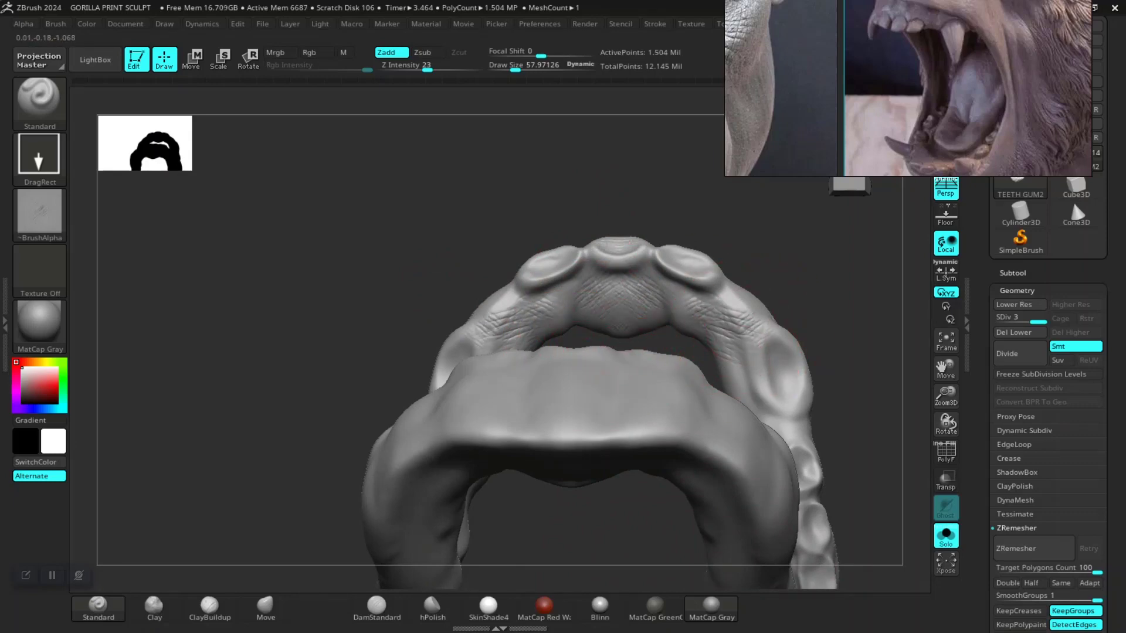
pyautogui.moveTo(645, 363)
pyautogui.mouseDown()
pyautogui.moveTo(587, 387)
pyautogui.moveTo(603, 428)
pyautogui.moveTo(603, 352)
pyautogui.moveTo(563, 305)
pyautogui.moveTo(459, 301)
pyautogui.mouseUp()
# - Press wrinkle texture into the gum's centre, viewed from below and the side
pyautogui.scroll(3, 451, 323)
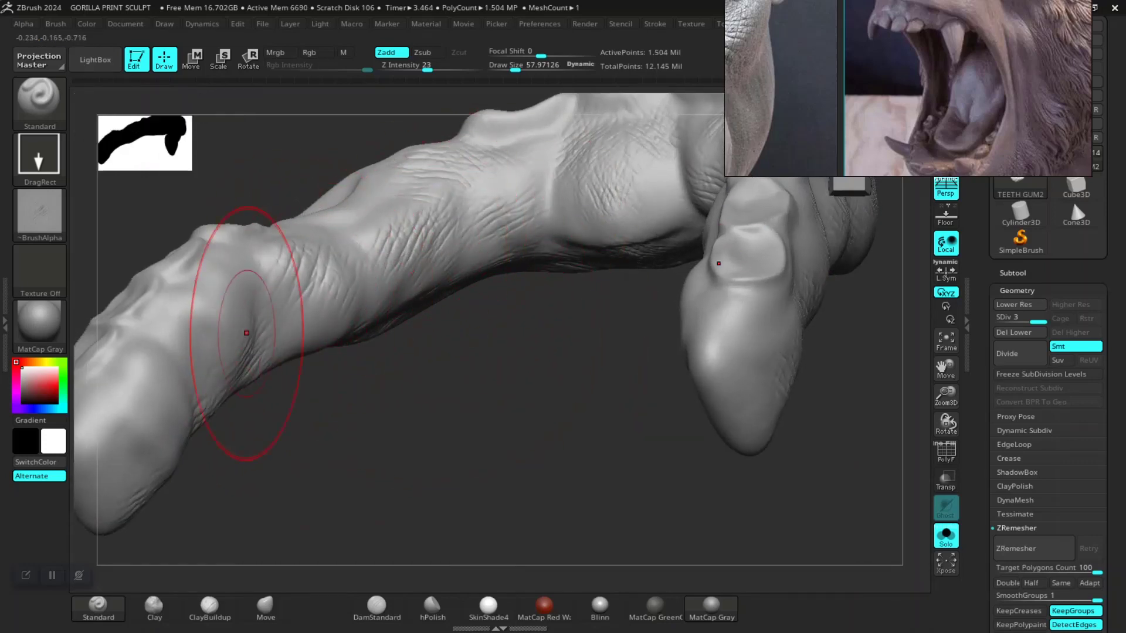
pyautogui.moveTo(252, 466); pyautogui.dragTo(254, 336)
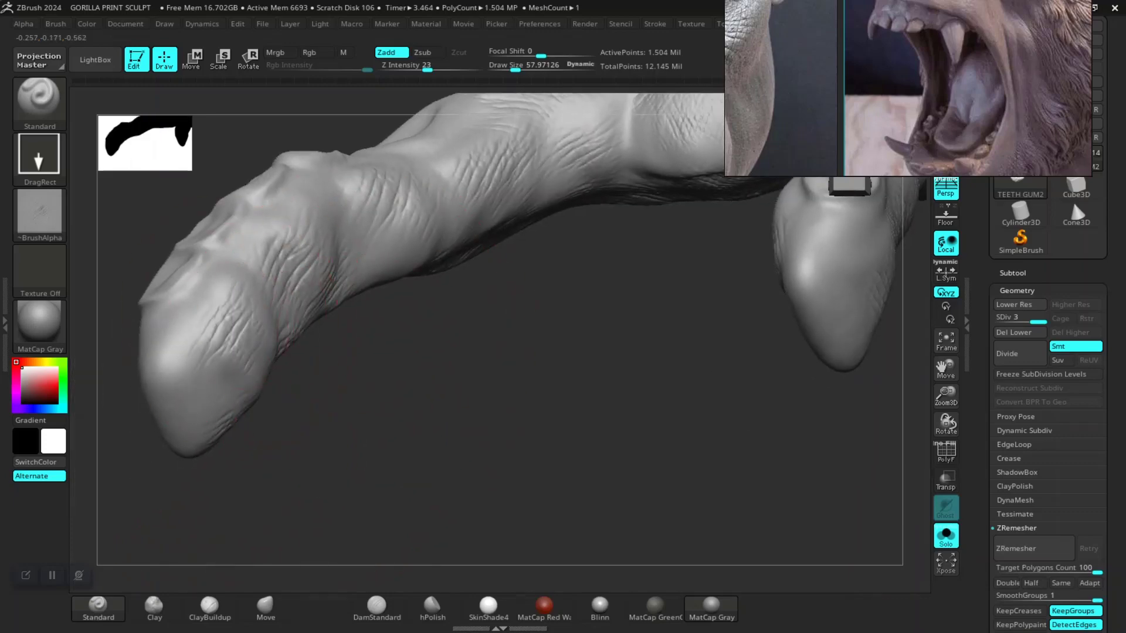
pyautogui.moveTo(553, 235)
pyautogui.mouseDown()
pyautogui.moveTo(540, 427)
pyautogui.moveTo(616, 352)
pyautogui.mouseUp()
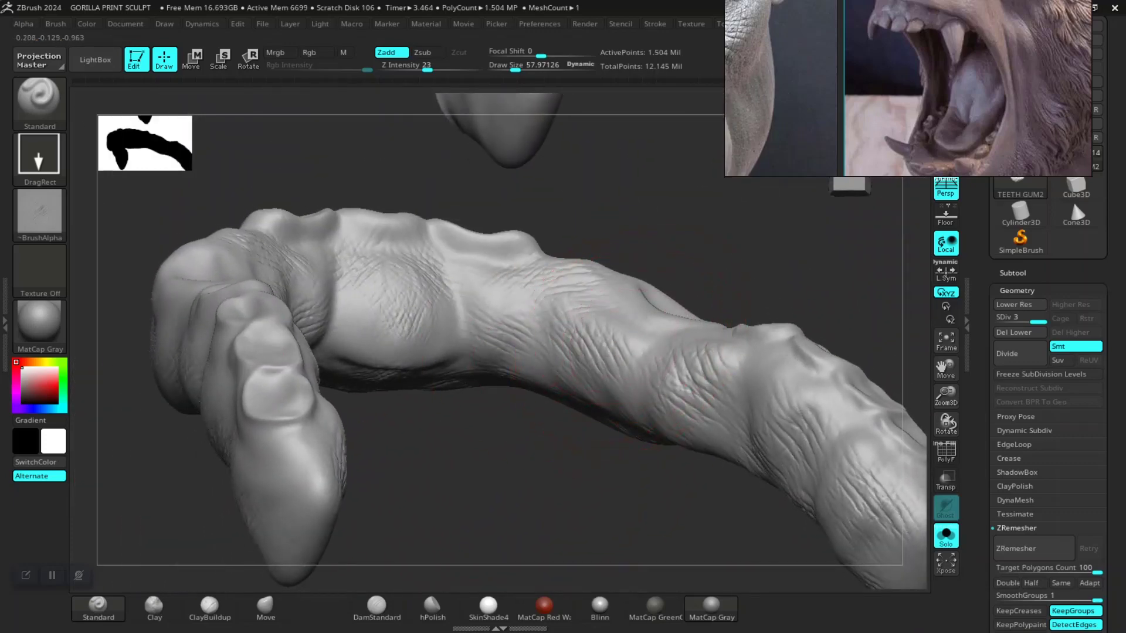
pyautogui.moveTo(457, 452); pyautogui.dragTo(432, 336)
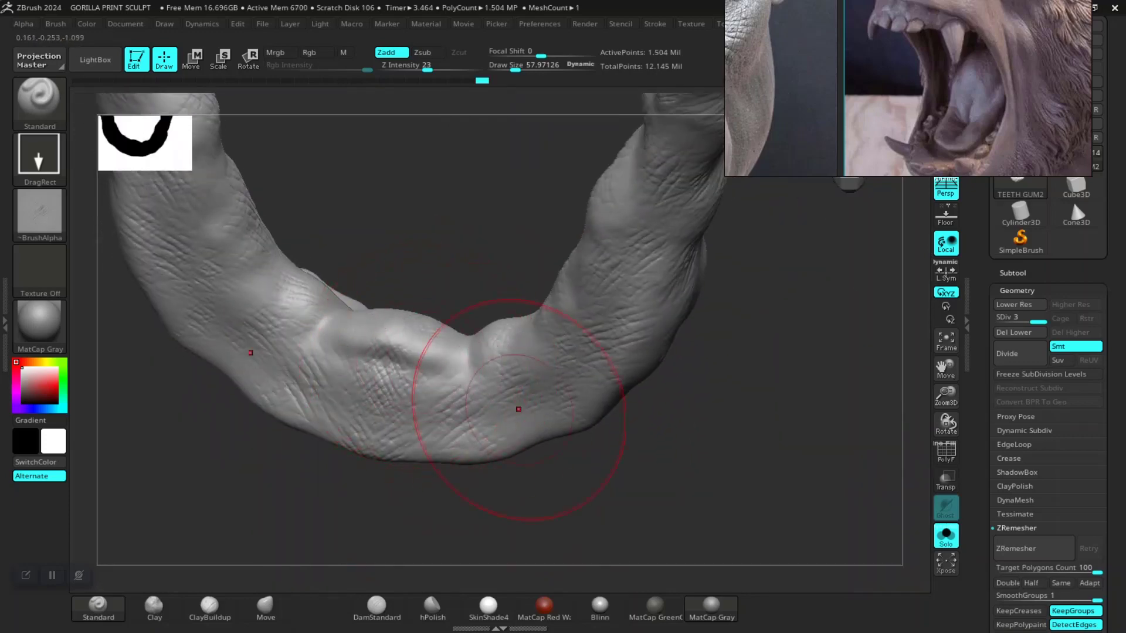
pyautogui.moveTo(477, 382)
pyautogui.mouseDown()
pyautogui.moveTo(565, 314)
pyautogui.moveTo(631, 380)
pyautogui.moveTo(645, 269)
pyautogui.moveTo(477, 352)
pyautogui.moveTo(662, 351)
pyautogui.moveTo(648, 433)
pyautogui.mouseUp()
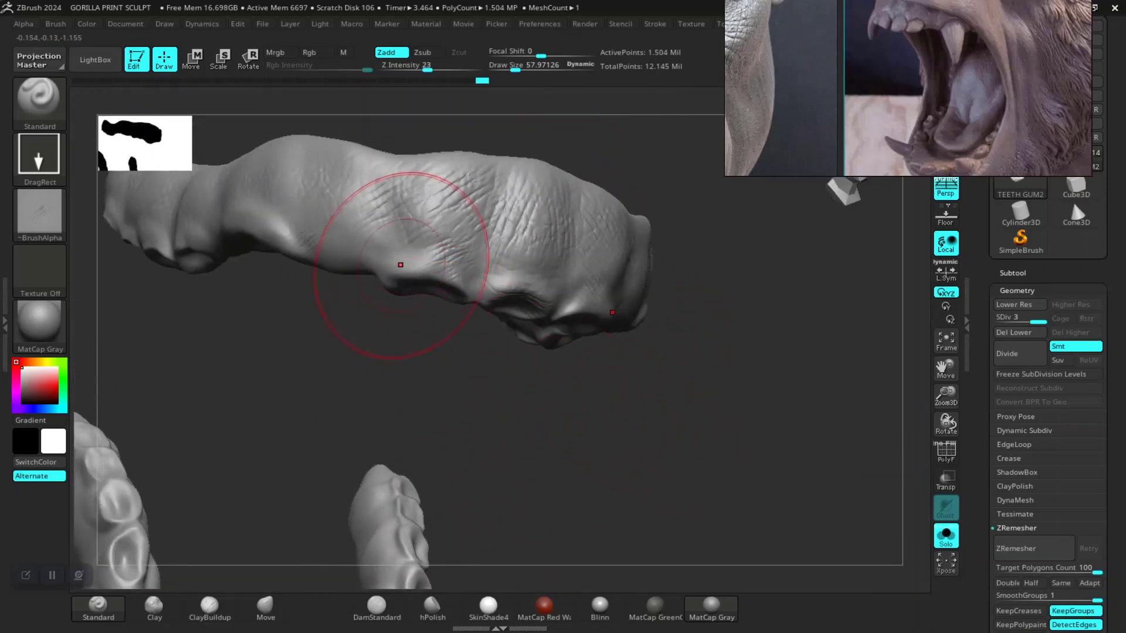
pyautogui.moveTo(401, 265)
pyautogui.mouseDown()
pyautogui.moveTo(604, 289)
pyautogui.moveTo(478, 314)
pyautogui.mouseUp()
pyautogui.moveTo(579, 402)
pyautogui.mouseDown()
pyautogui.moveTo(580, 505)
pyautogui.moveTo(578, 465)
pyautogui.moveTo(538, 441)
pyautogui.moveTo(590, 299)
pyautogui.moveTo(777, 368)
pyautogui.moveTo(573, 402)
pyautogui.moveTo(534, 369)
pyautogui.moveTo(509, 452)
pyautogui.moveTo(528, 329)
pyautogui.mouseUp()
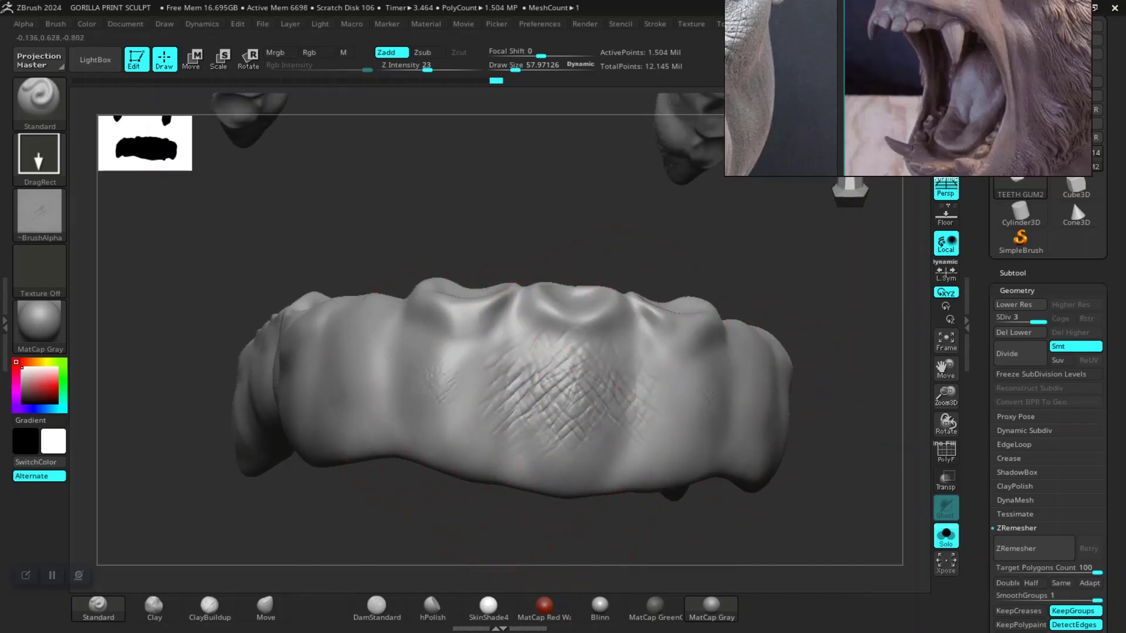
pyautogui.moveTo(463, 411); pyautogui.dragTo(458, 328)
pyautogui.moveTo(375, 246)
pyautogui.mouseDown()
pyautogui.moveTo(410, 147)
pyautogui.moveTo(405, 193)
pyautogui.moveTo(469, 217)
pyautogui.mouseUp()
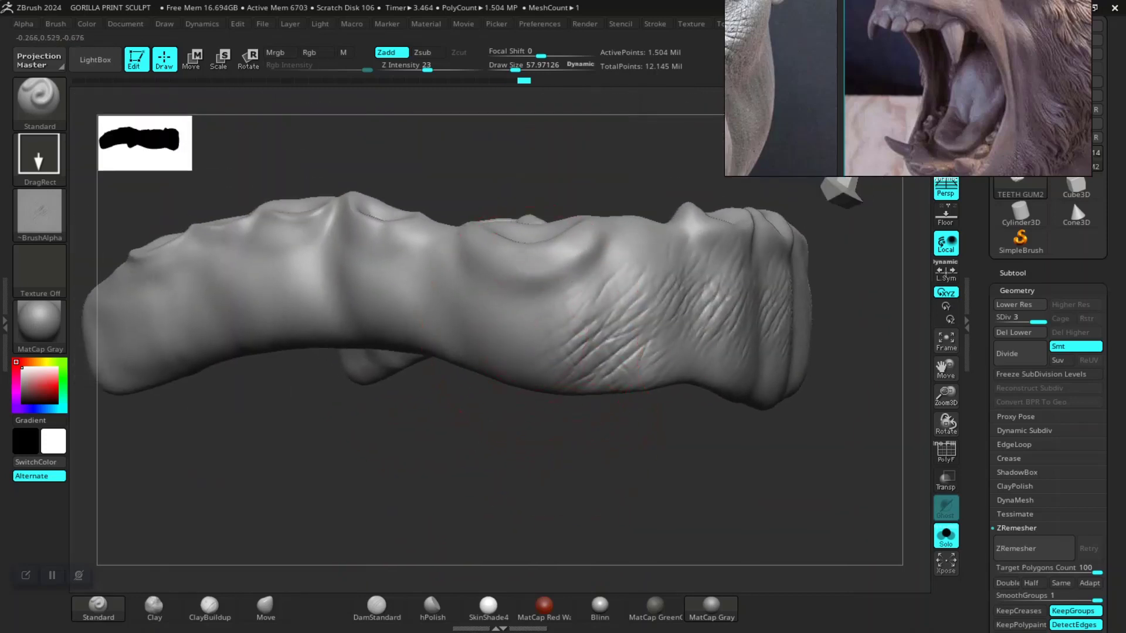
pyautogui.moveTo(510, 328)
pyautogui.mouseDown()
pyautogui.moveTo(551, 311)
pyautogui.moveTo(516, 235)
pyautogui.mouseUp()
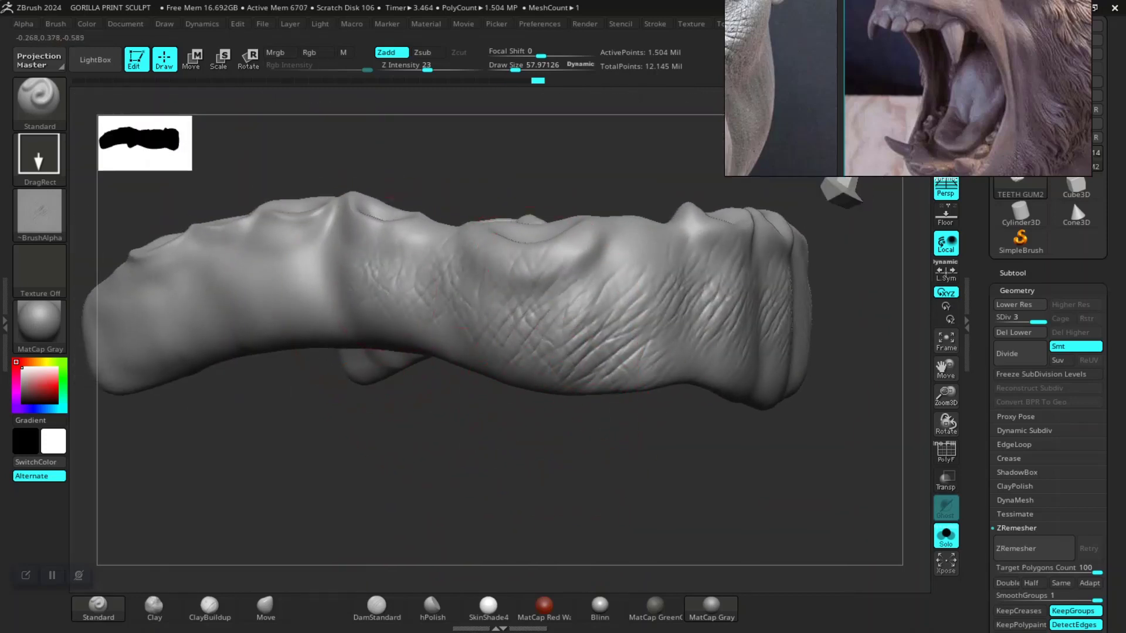
# - Sculpt hatched wrinkled skin detail onto the gum's left end and side surface
pyautogui.keyDown('alt'); pyautogui.moveTo(327, 439); pyautogui.dragTo(472, 363); pyautogui.keyUp('alt')
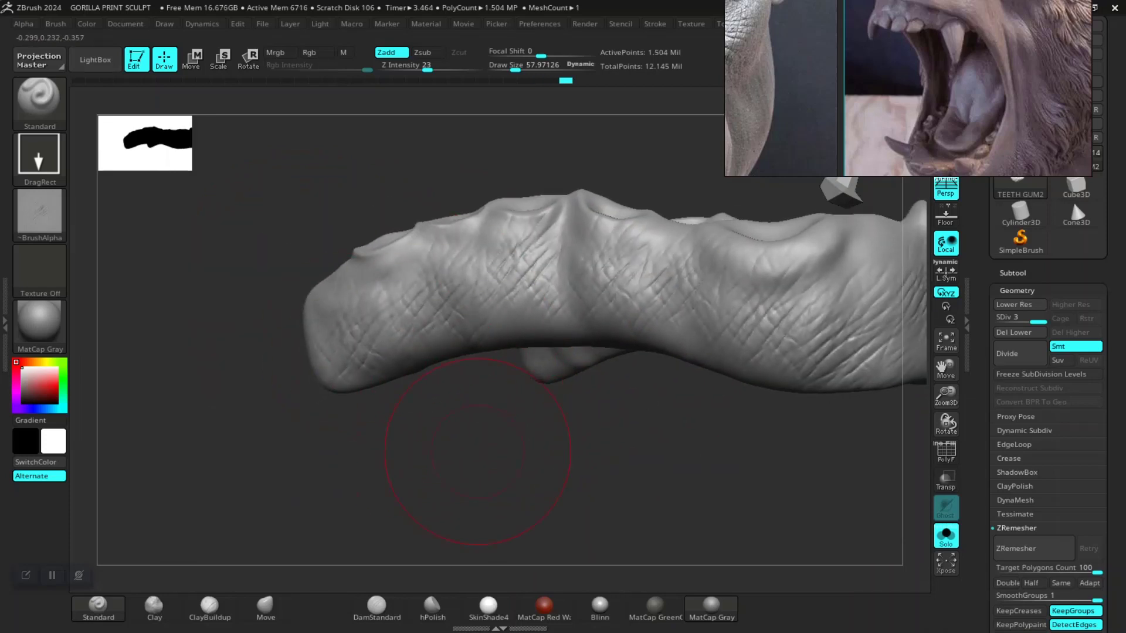
pyautogui.moveTo(377, 427); pyautogui.dragTo(330, 325)
pyautogui.moveTo(448, 375)
pyautogui.mouseDown()
pyautogui.moveTo(427, 377)
pyautogui.moveTo(483, 298)
pyautogui.mouseUp()
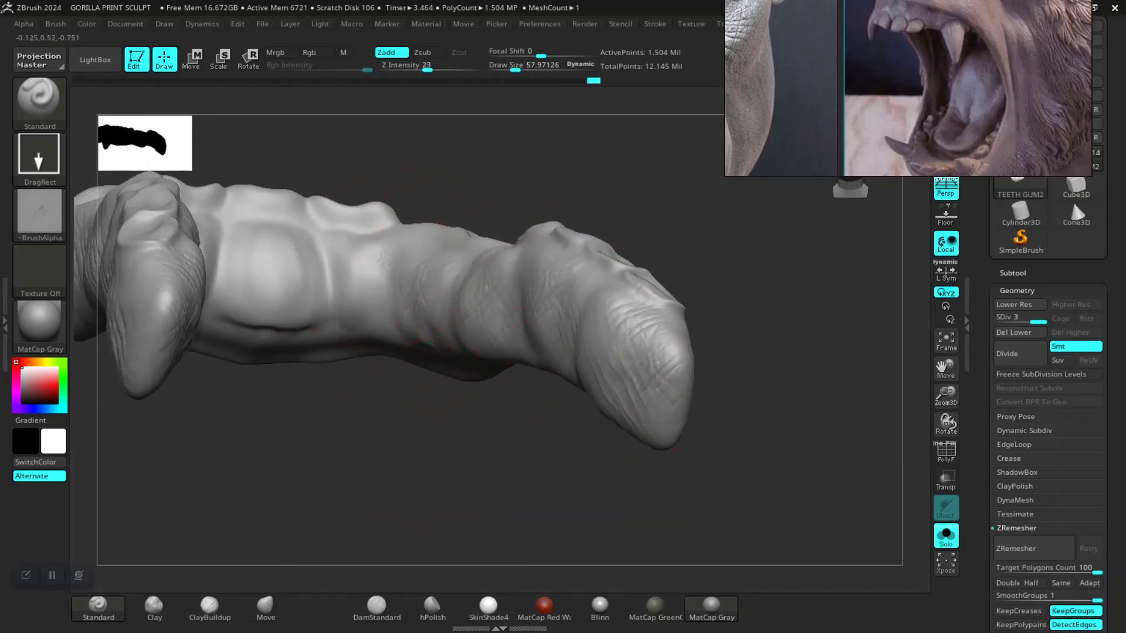
pyautogui.moveTo(329, 258); pyautogui.dragTo(377, 297)
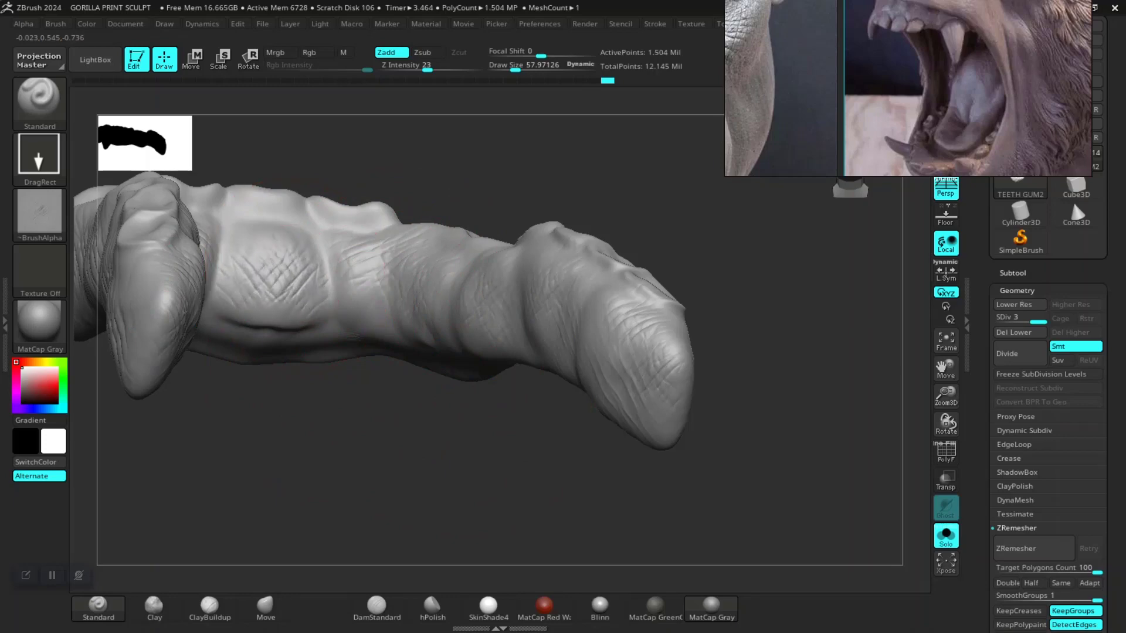
pyautogui.moveTo(410, 410); pyautogui.dragTo(199, 259)
pyautogui.moveTo(379, 392); pyautogui.dragTo(704, 359)
pyautogui.moveTo(369, 257); pyautogui.dragTo(282, 223)
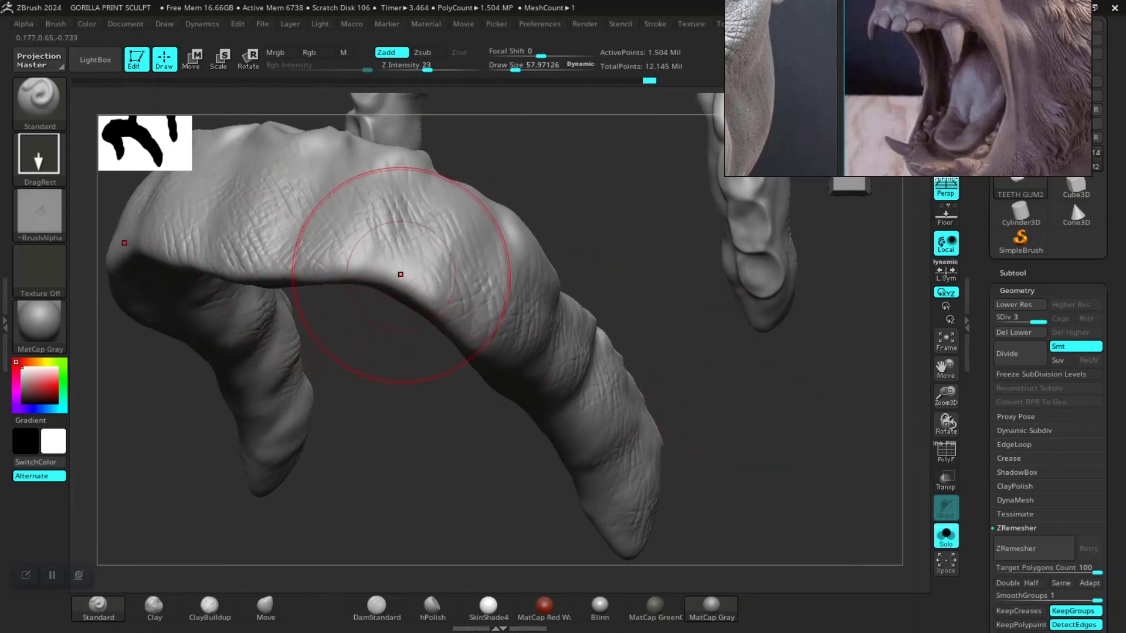
# - Orbit around the U-shaped gum arch to review the wrinkles from front and oblique angles
pyautogui.moveTo(631, 427)
pyautogui.keyDown('shift'); pyautogui.mouseDown()
pyautogui.moveTo(641, 314)
pyautogui.moveTo(659, 420)
pyautogui.mouseUp(); pyautogui.keyUp('shift')
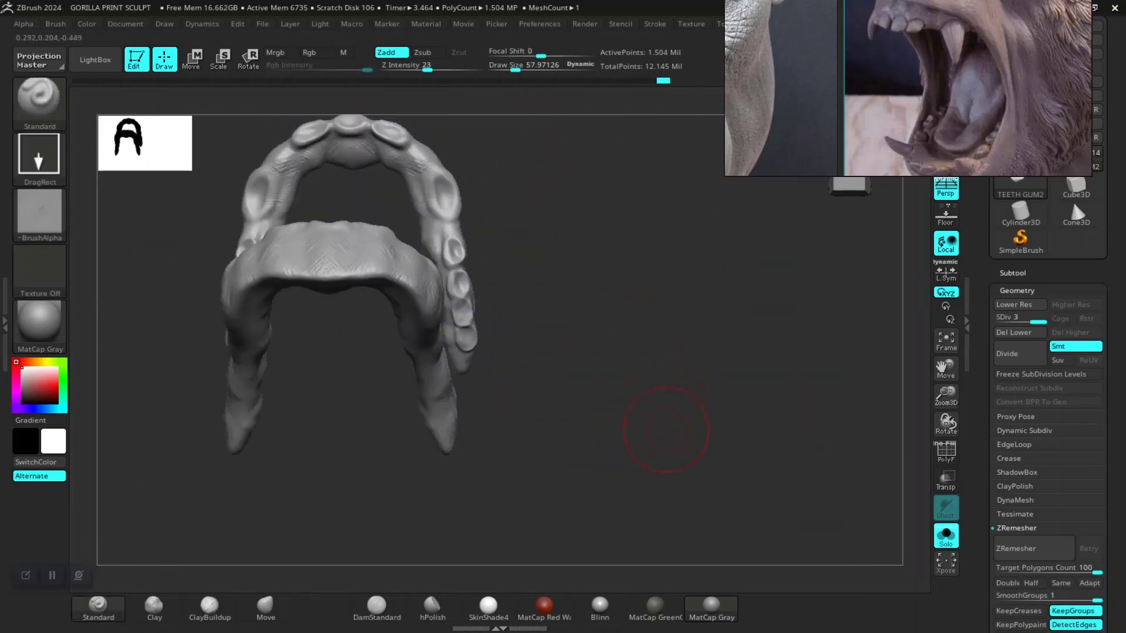
pyautogui.moveTo(729, 456); pyautogui.dragTo(729, 322)
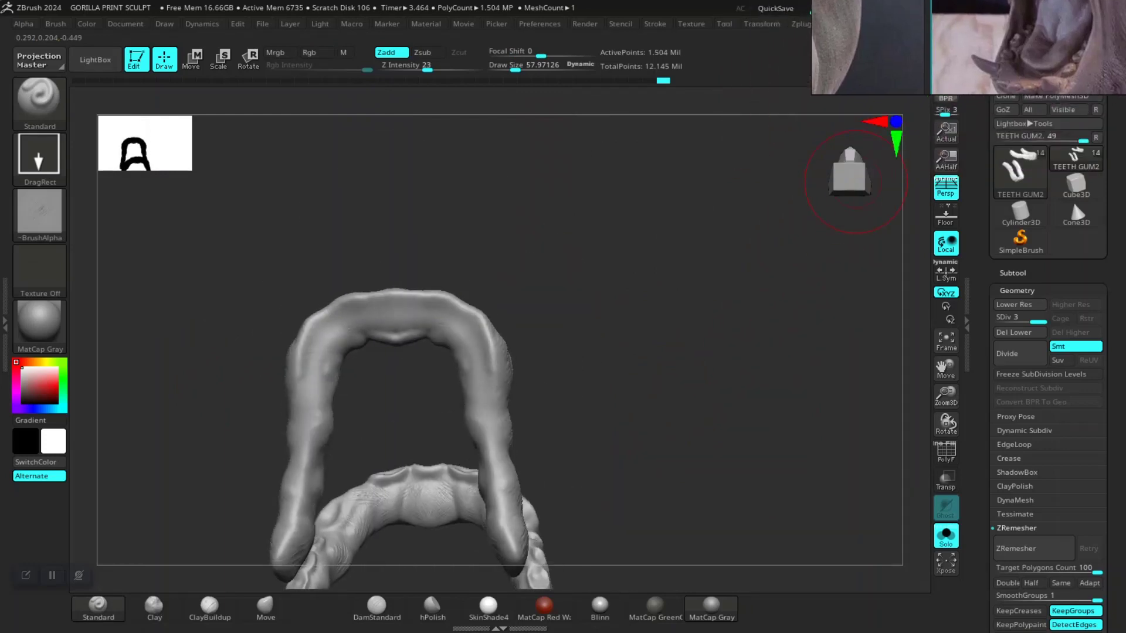
pyautogui.moveTo(850, 175)
pyautogui.mouseDown()
pyautogui.moveTo(754, 444)
pyautogui.moveTo(754, 415)
pyautogui.moveTo(643, 322)
pyautogui.moveTo(673, 326)
pyautogui.moveTo(661, 352)
pyautogui.moveTo(727, 429)
pyautogui.moveTo(557, 328)
pyautogui.mouseUp()
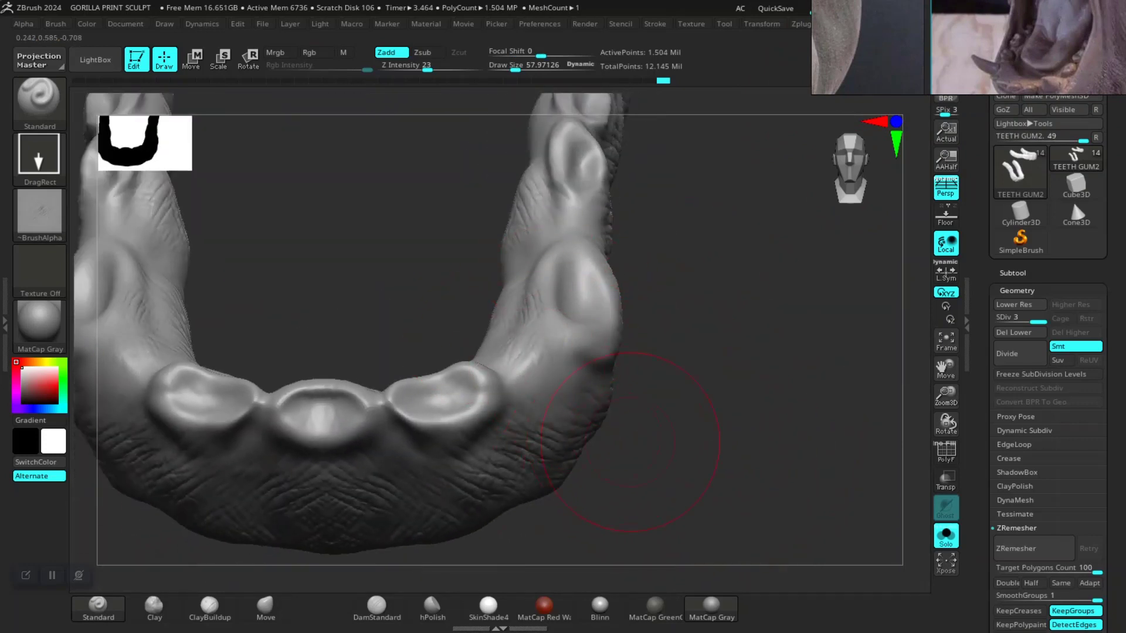
pyautogui.moveTo(630, 442); pyautogui.dragTo(566, 272)
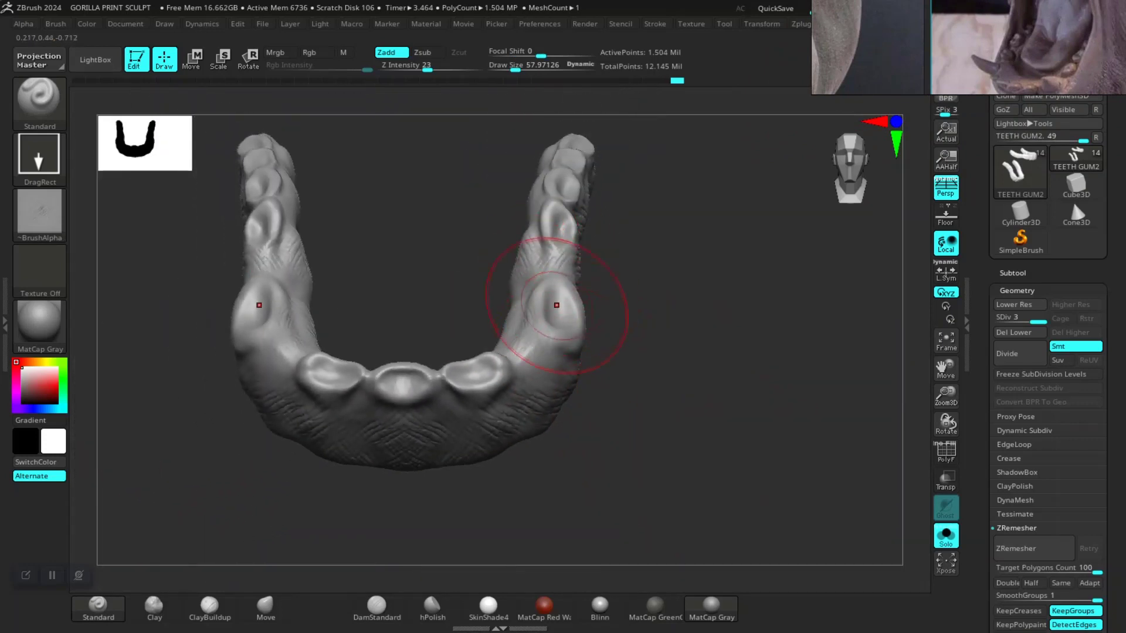
pyautogui.moveTo(730, 317)
pyautogui.mouseDown()
pyautogui.moveTo(767, 402)
pyautogui.moveTo(757, 363)
pyautogui.moveTo(804, 403)
pyautogui.mouseUp()
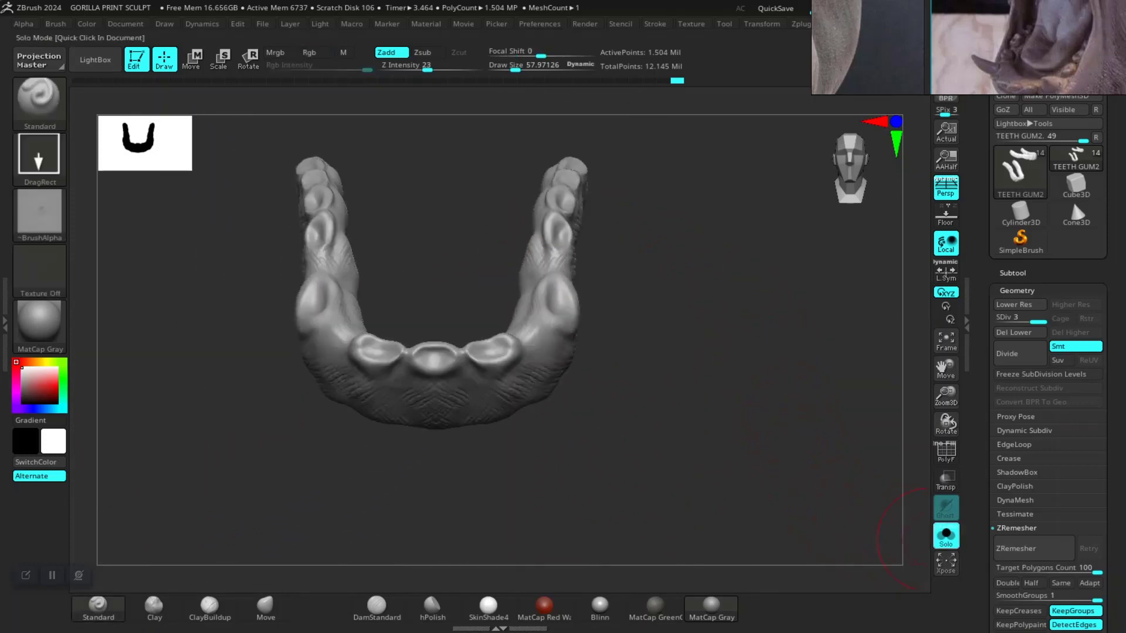
# - Turn Solo off and zoom in on the gorilla's open mouth
pyautogui.click(946, 536)
pyautogui.moveTo(845, 296)
pyautogui.mouseDown()
pyautogui.moveTo(797, 352)
pyautogui.moveTo(812, 309)
pyautogui.mouseUp()
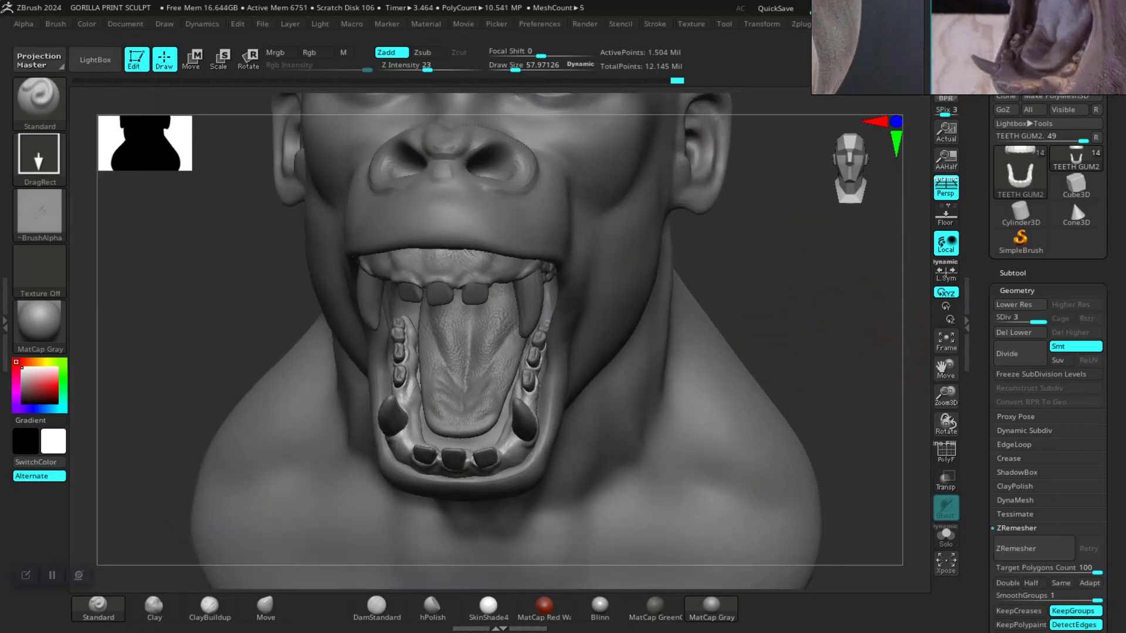
pyautogui.keyDown('ctrl'); pyautogui.moveTo(821, 329); pyautogui.dragTo(821, 269, button='right'); pyautogui.keyUp('ctrl')
# - Expand the Tool palette's Subtool, Layers and Geometry panels
pyautogui.click(1013, 272)
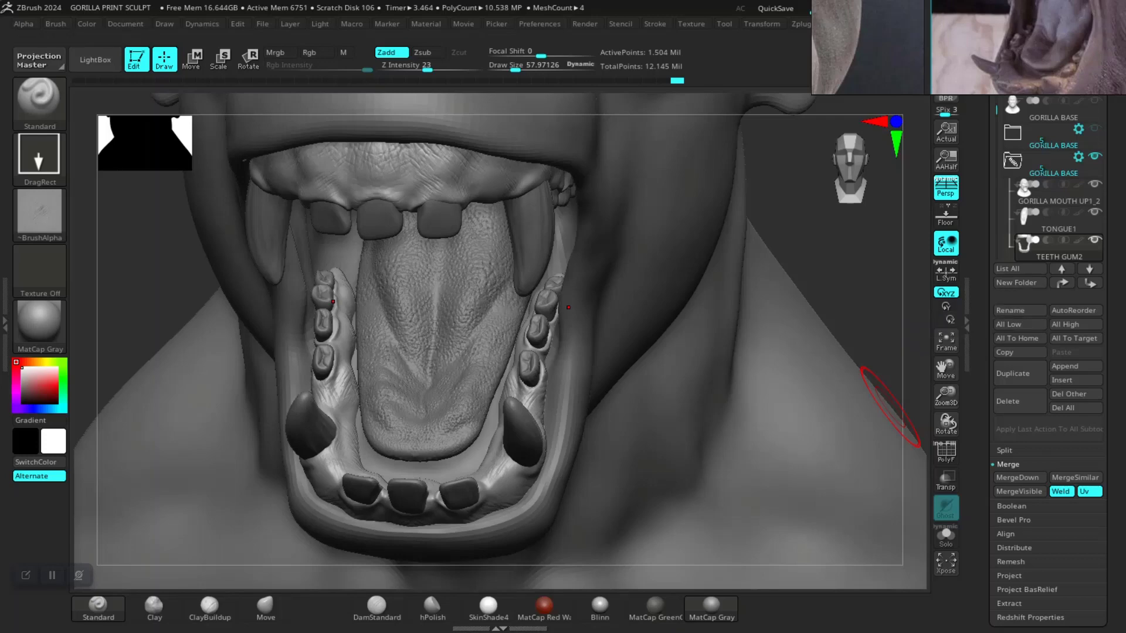
pyautogui.scroll(-5, 1050, 363)
pyautogui.click(1011, 470)
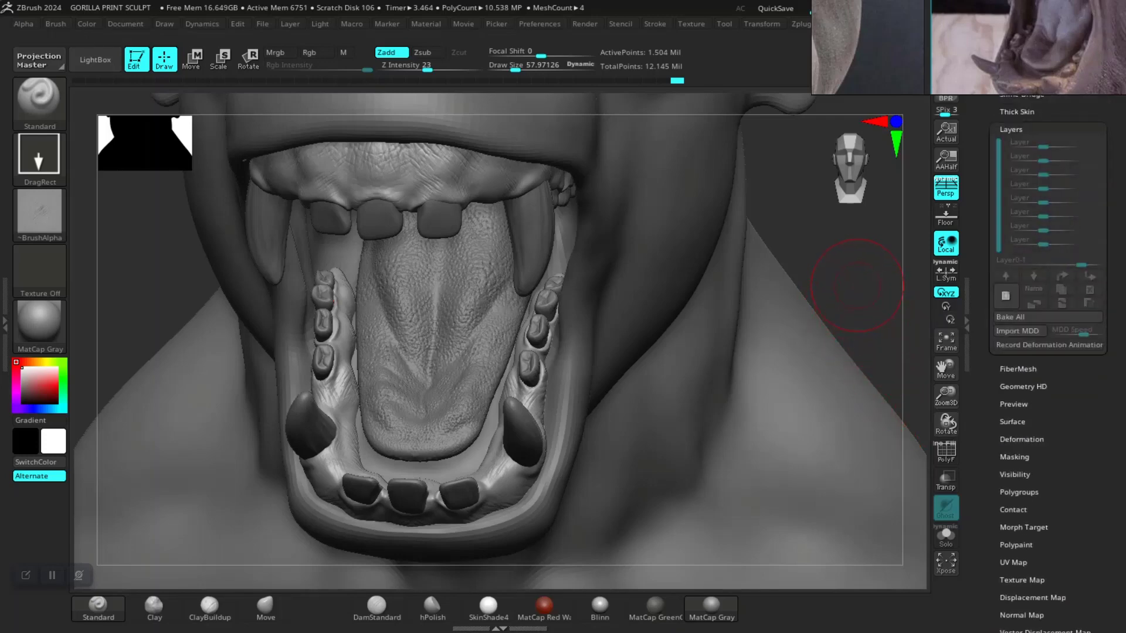
pyautogui.moveTo(857, 287); pyautogui.dragTo(916, 323, button='right')
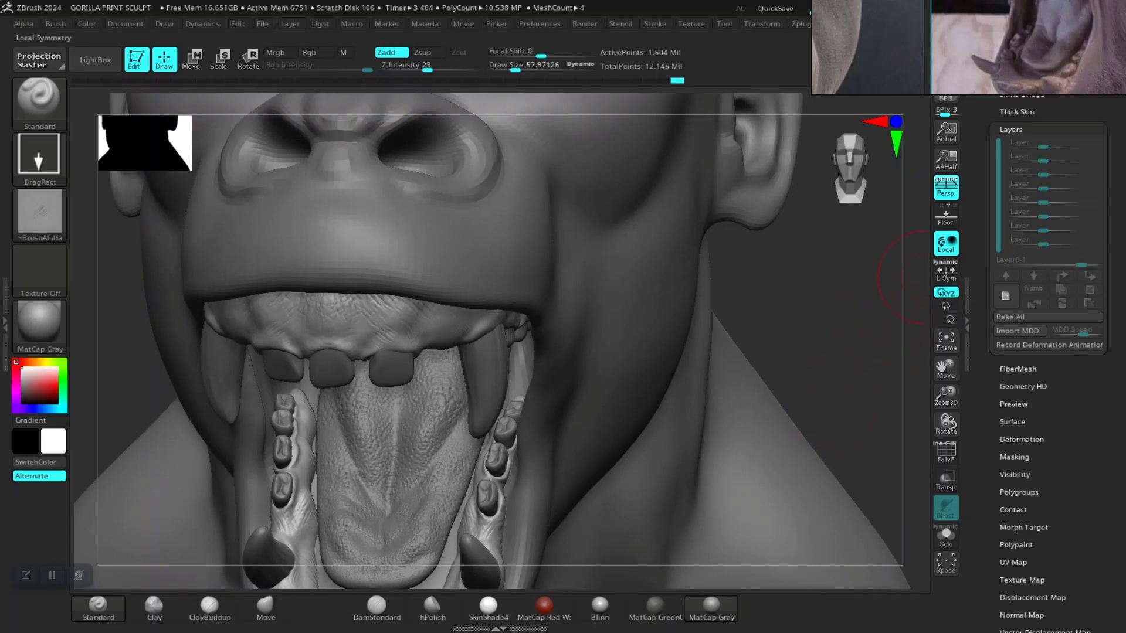
pyautogui.scroll(2, 1071, 119)
pyautogui.scroll(2, 1071, 118)
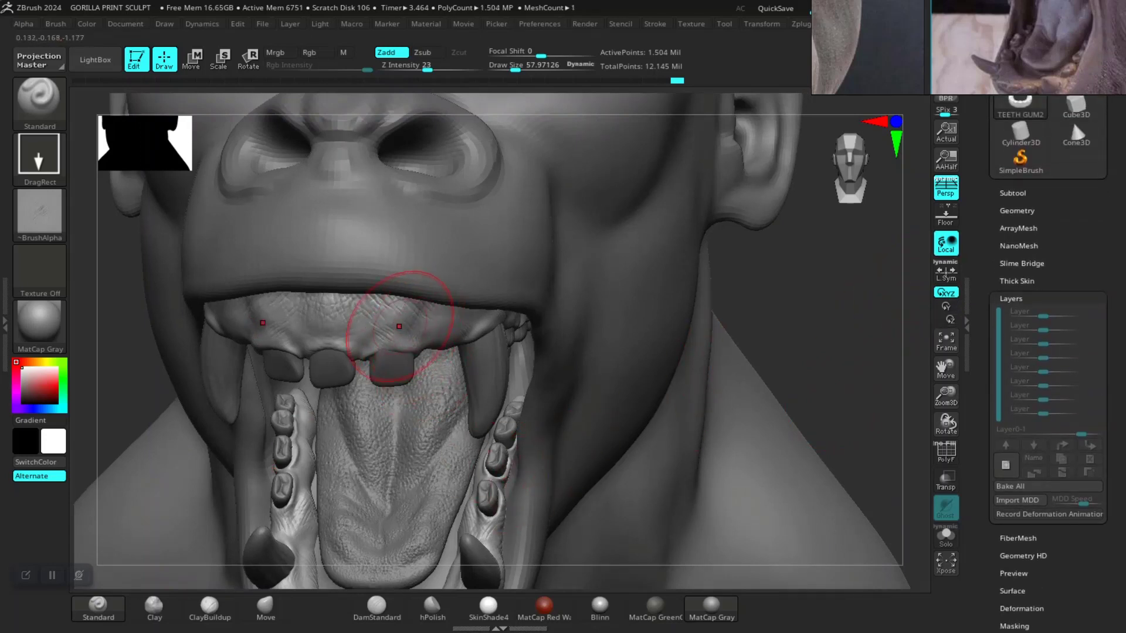
pyautogui.click(1017, 211)
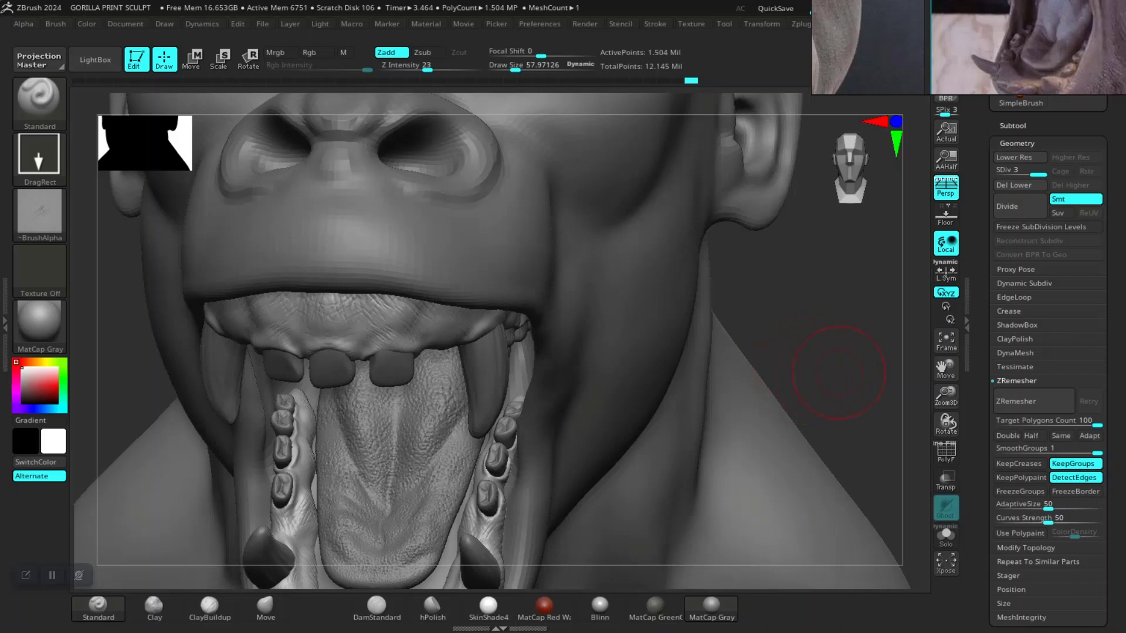
pyautogui.moveTo(839, 373)
pyautogui.keyDown('alt'); pyautogui.mouseDown()
pyautogui.moveTo(780, 340)
pyautogui.moveTo(932, 339)
pyautogui.mouseUp(); pyautogui.keyUp('alt')
pyautogui.scroll(-5, 1020, 334)
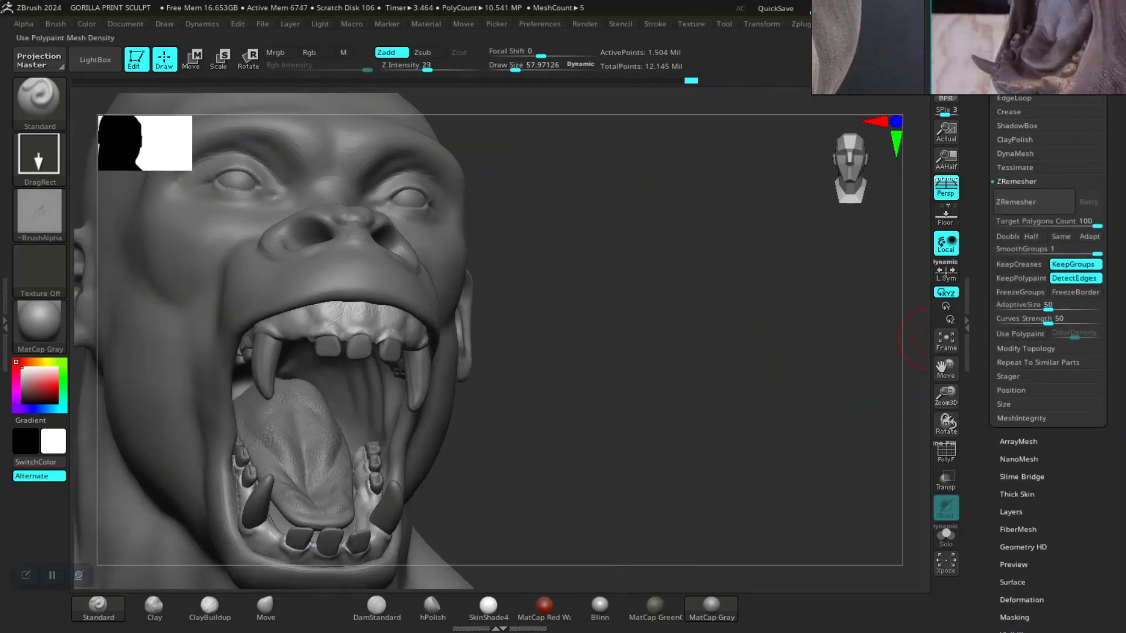
pyautogui.click(1011, 512)
pyautogui.scroll(3, 1048, 352)
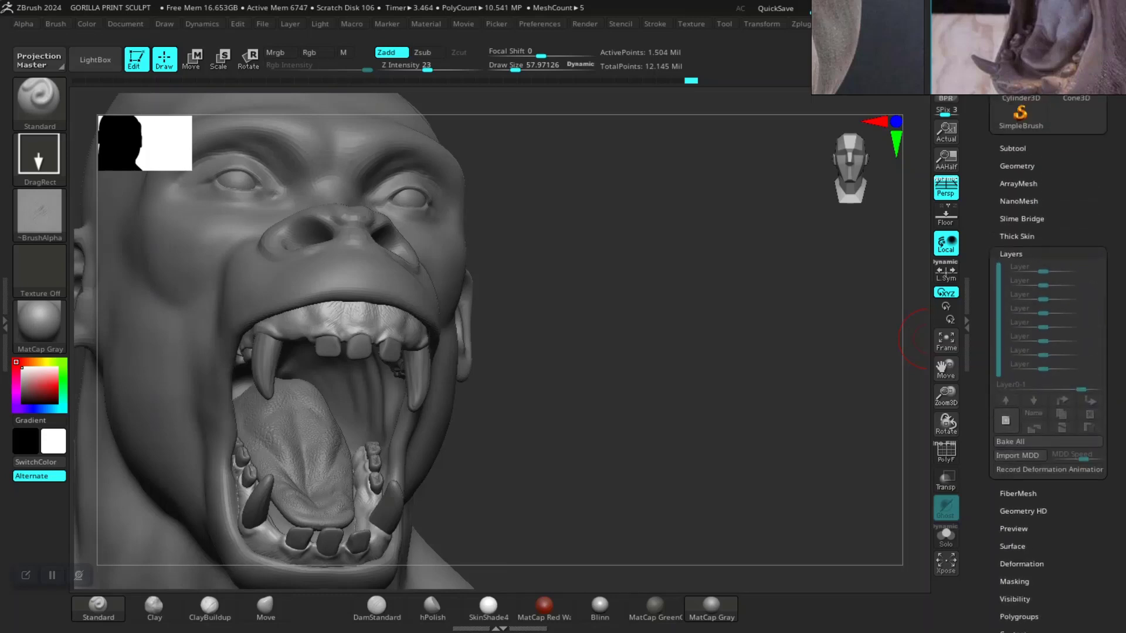
# - Select the lower gum subtool and isolate it with Solo
pyautogui.moveTo(737, 329)
pyautogui.keyDown('alt'); pyautogui.mouseDown()
pyautogui.moveTo(674, 281)
pyautogui.moveTo(759, 430)
pyautogui.moveTo(739, 280)
pyautogui.mouseUp(); pyautogui.keyUp('alt')
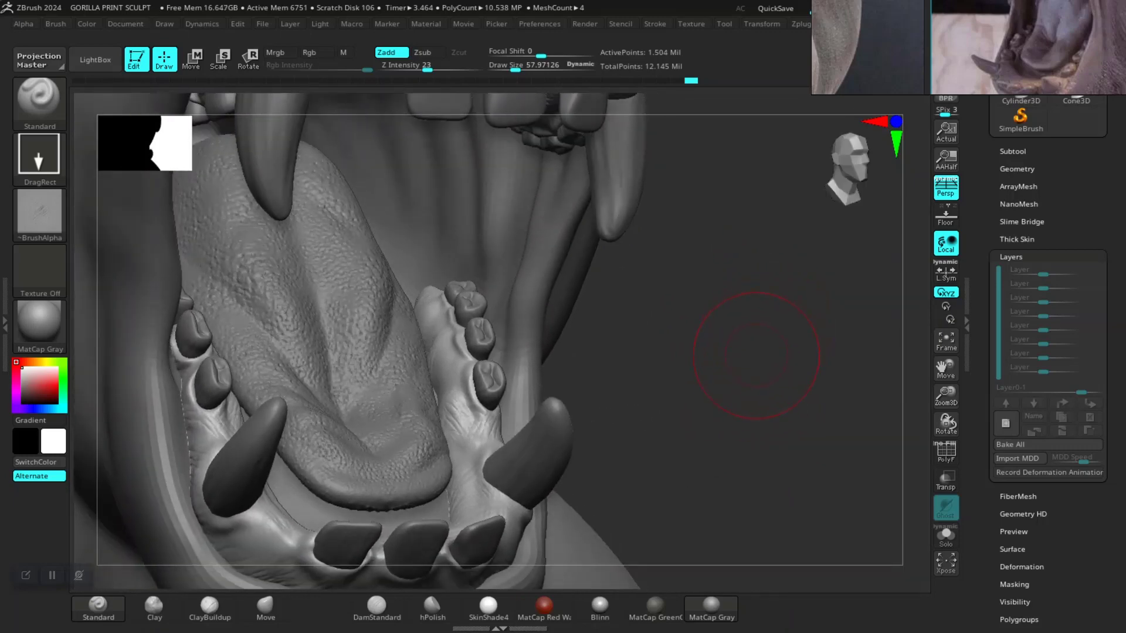
pyautogui.moveTo(757, 355)
pyautogui.mouseDown()
pyautogui.moveTo(798, 288)
pyautogui.moveTo(786, 246)
pyautogui.mouseUp()
pyautogui.keyDown('alt'); pyautogui.click(482, 279); pyautogui.keyUp('alt')
pyautogui.click(946, 535)
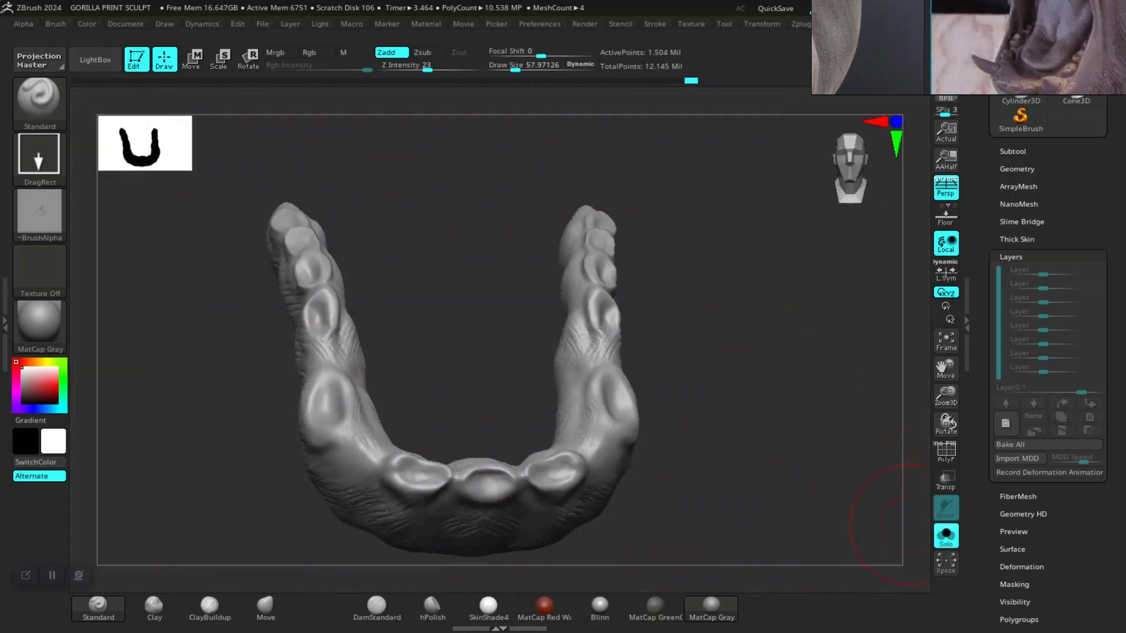
# - Step down a subdivision level with Shift+D to drop the gum's fine wrinkles
pyautogui.moveTo(915, 525); pyautogui.dragTo(749, 412)
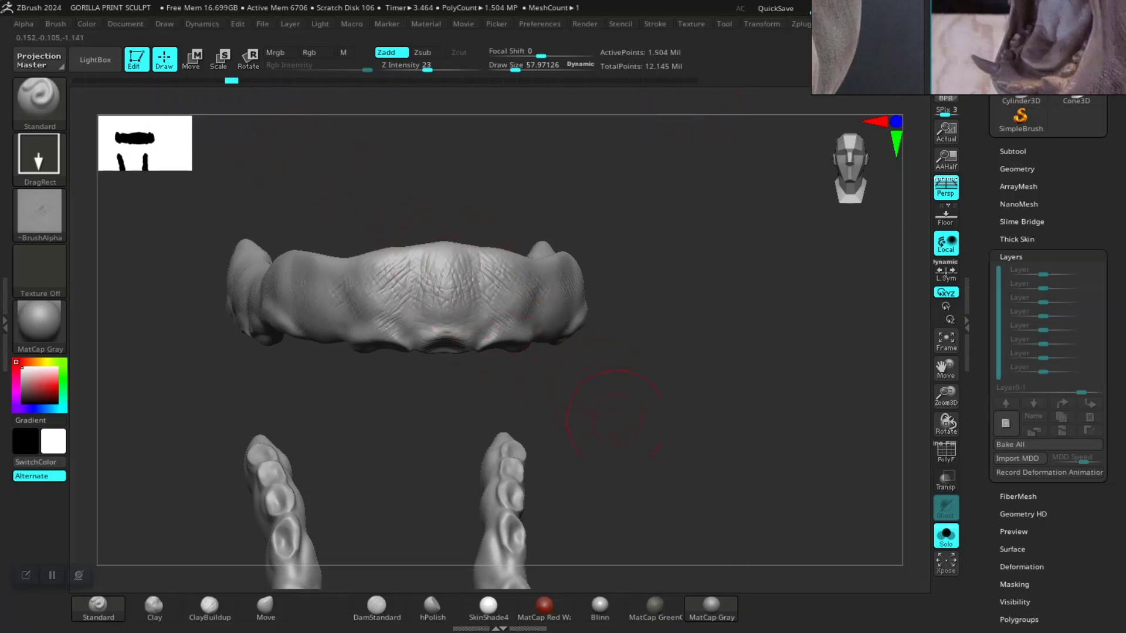
pyautogui.moveTo(616, 418)
pyautogui.mouseDown()
pyautogui.moveTo(472, 310)
pyautogui.moveTo(313, 247)
pyautogui.mouseUp()
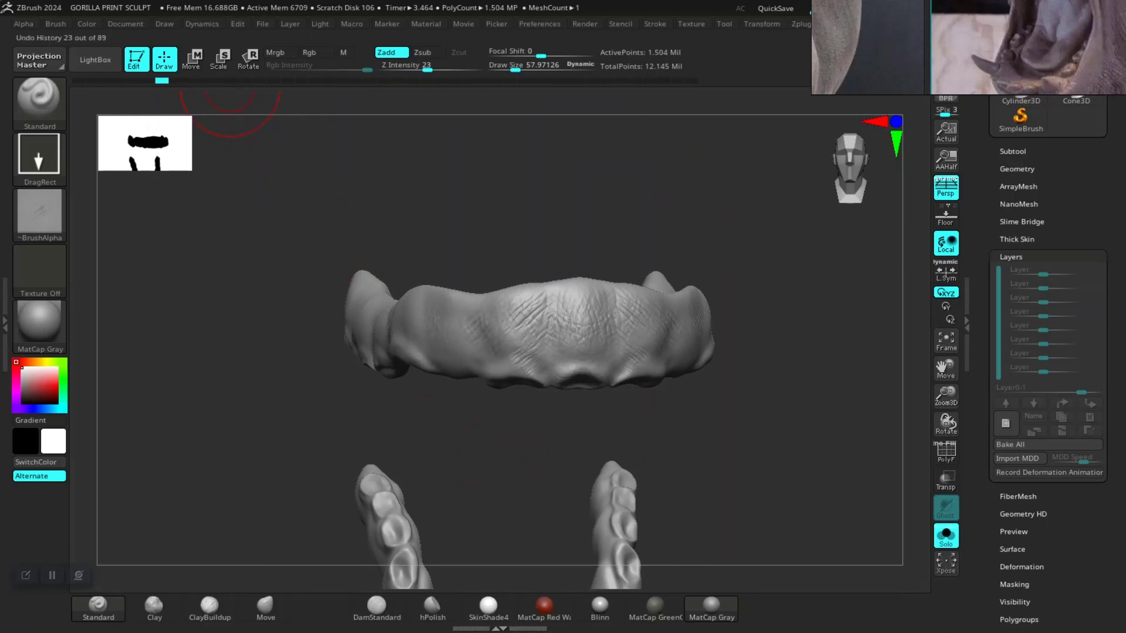
pyautogui.hotkey('shift', 'd')
pyautogui.hotkey('shift', 'd')
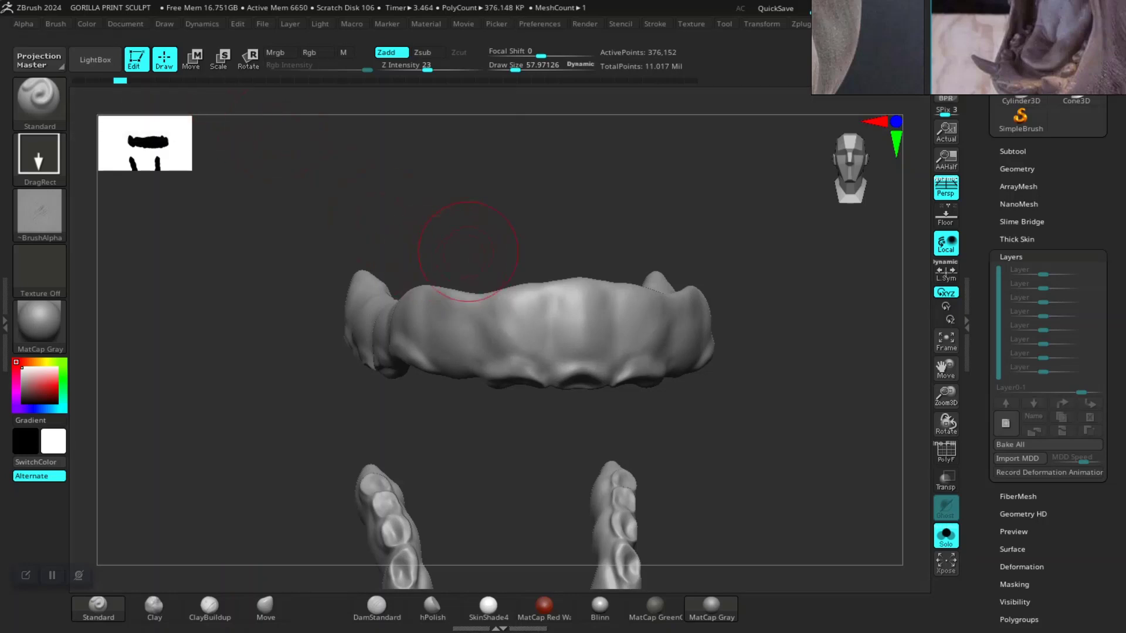
pyautogui.moveTo(440, 240); pyautogui.dragTo(646, 237)
# - Divide the gum mesh to subdivision level 3 (1.504 million polygons)
pyautogui.click(1016, 169)
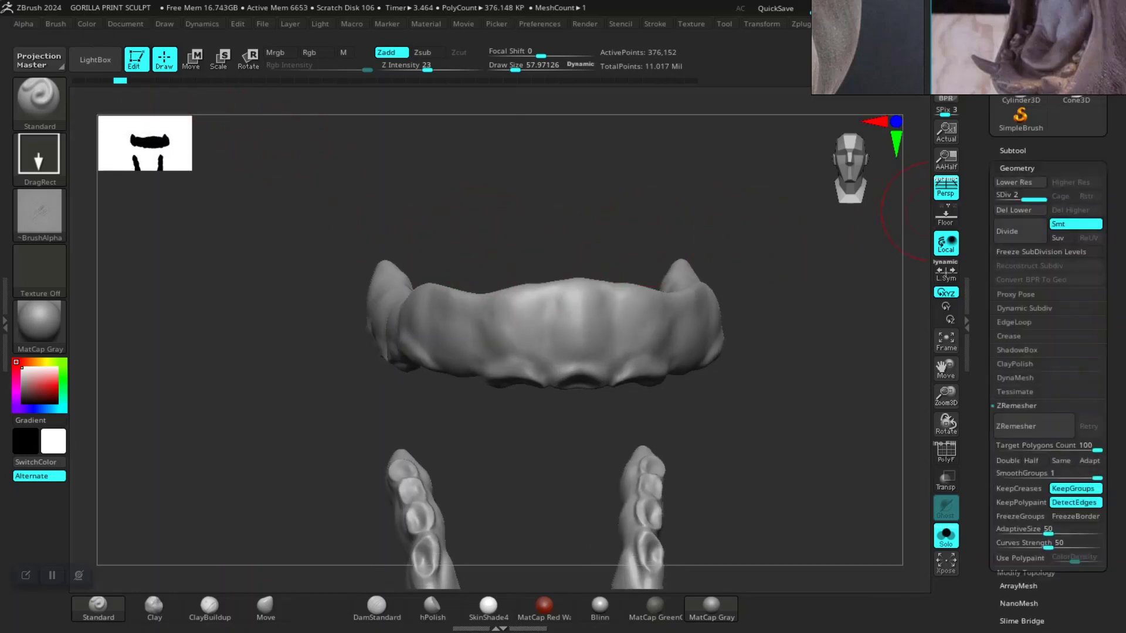
pyautogui.click(1021, 206)
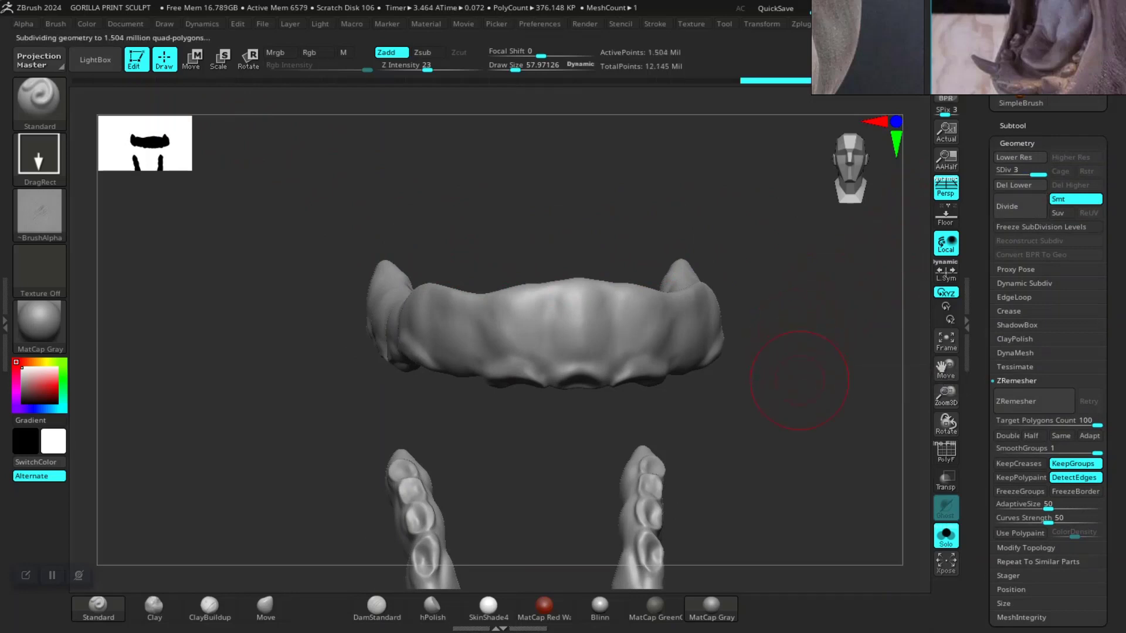
pyautogui.moveTo(799, 380); pyautogui.dragTo(728, 281)
# - Add a new empty sculpt layer, Untitled Layer 1
pyautogui.scroll(-5, 933, 335)
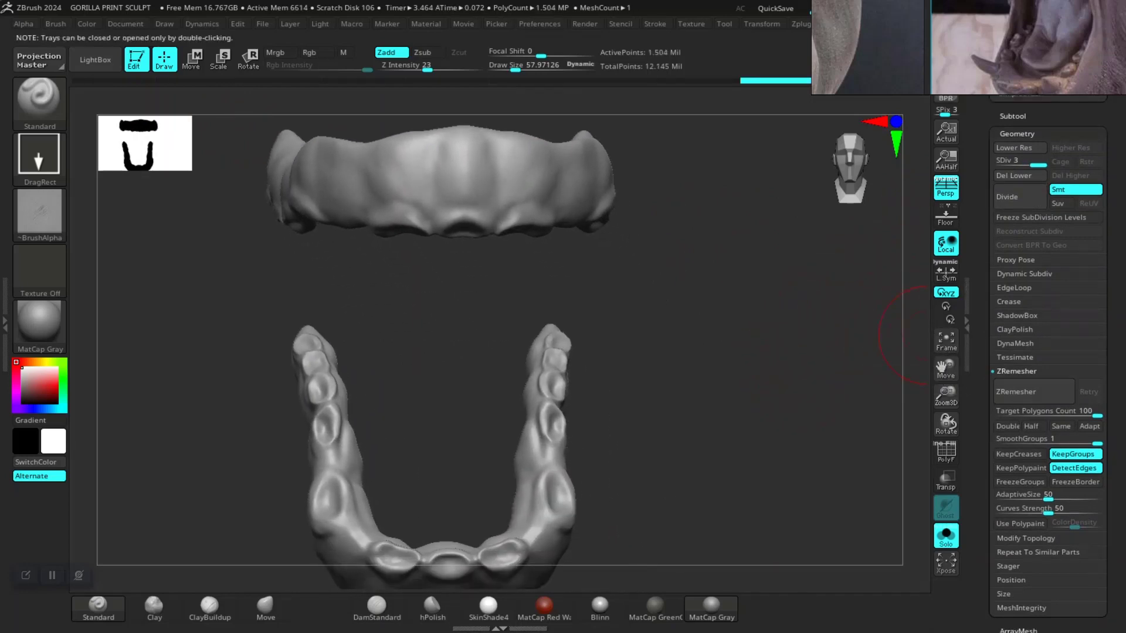
pyautogui.click(1011, 413)
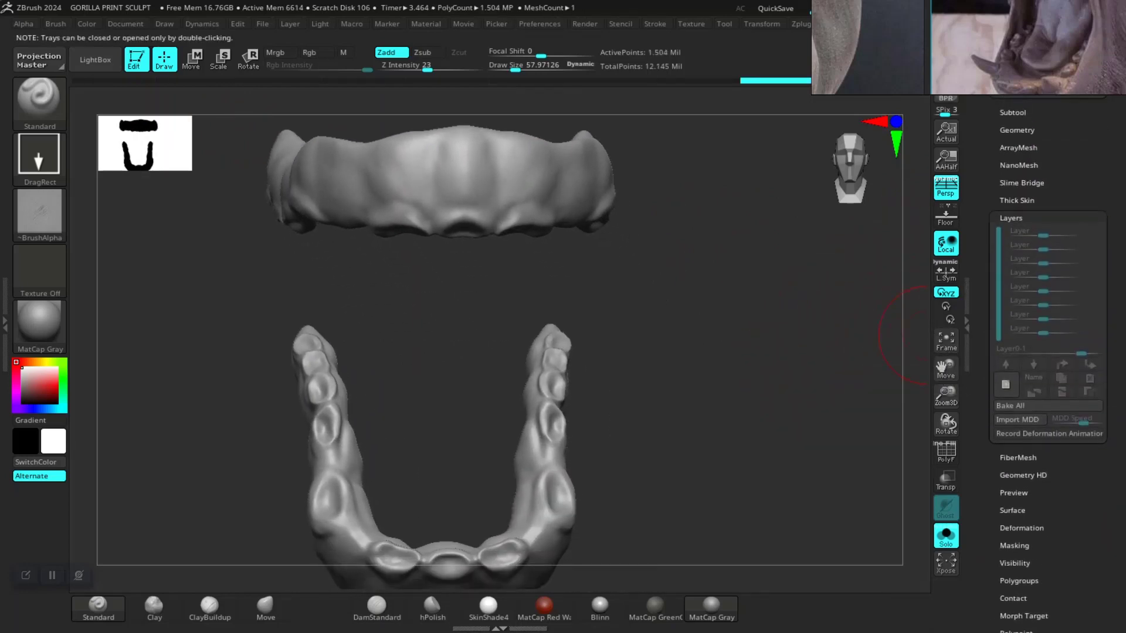
pyautogui.click(1006, 384)
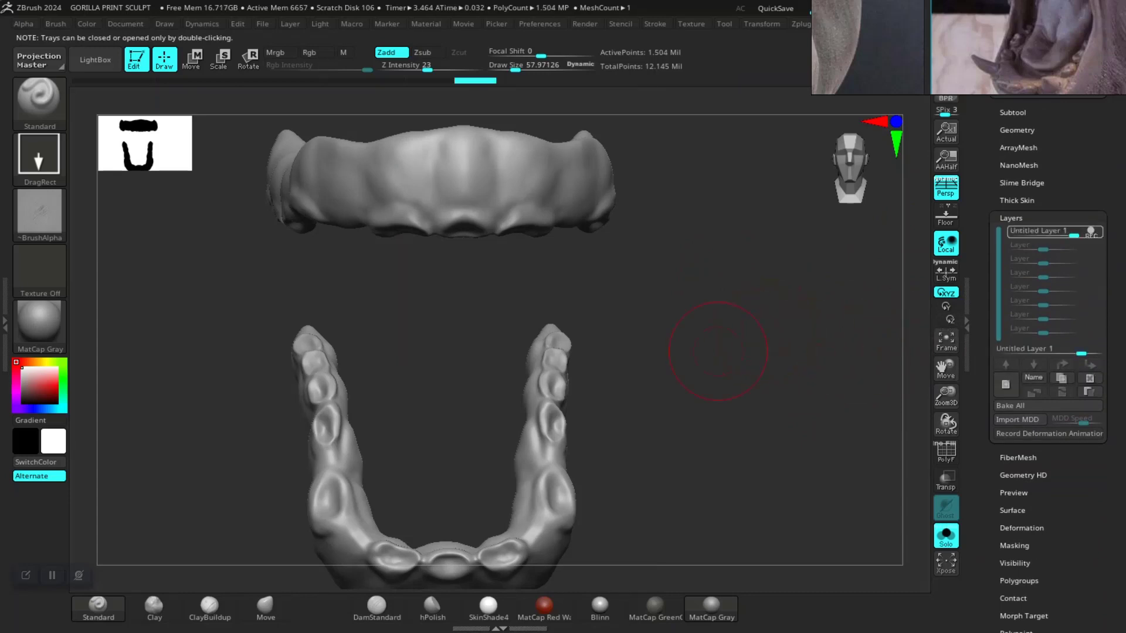
# - Stamp crisscross wrinkles on the gum front, then undo the last stroke
pyautogui.moveTo(639, 338); pyautogui.dragTo(628, 328)
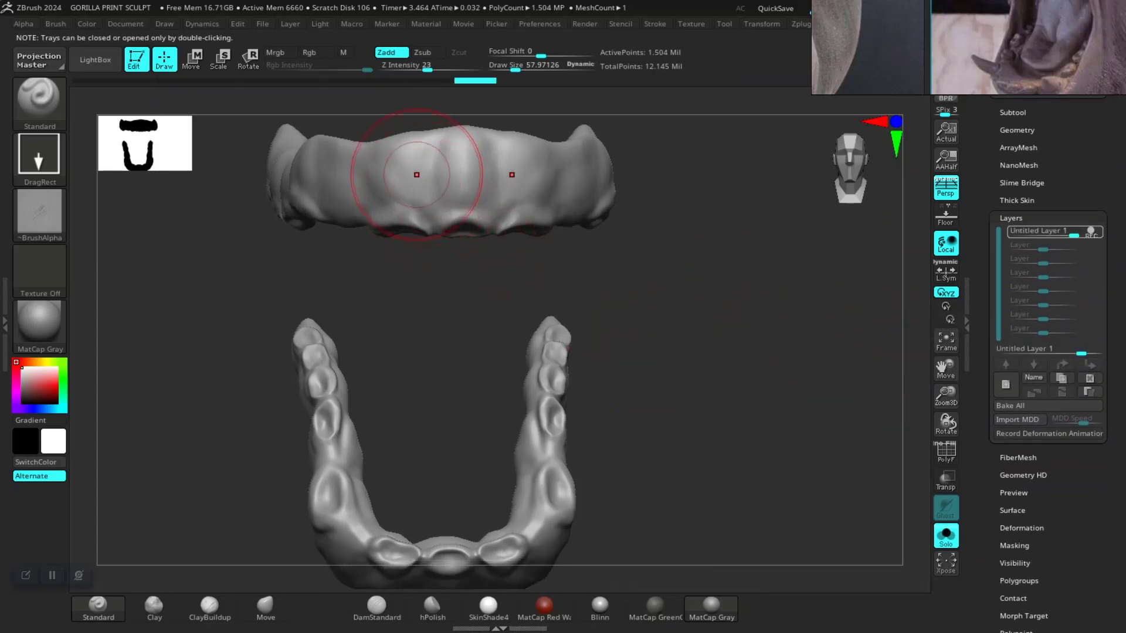
pyautogui.moveTo(414, 167); pyautogui.dragTo(428, 182)
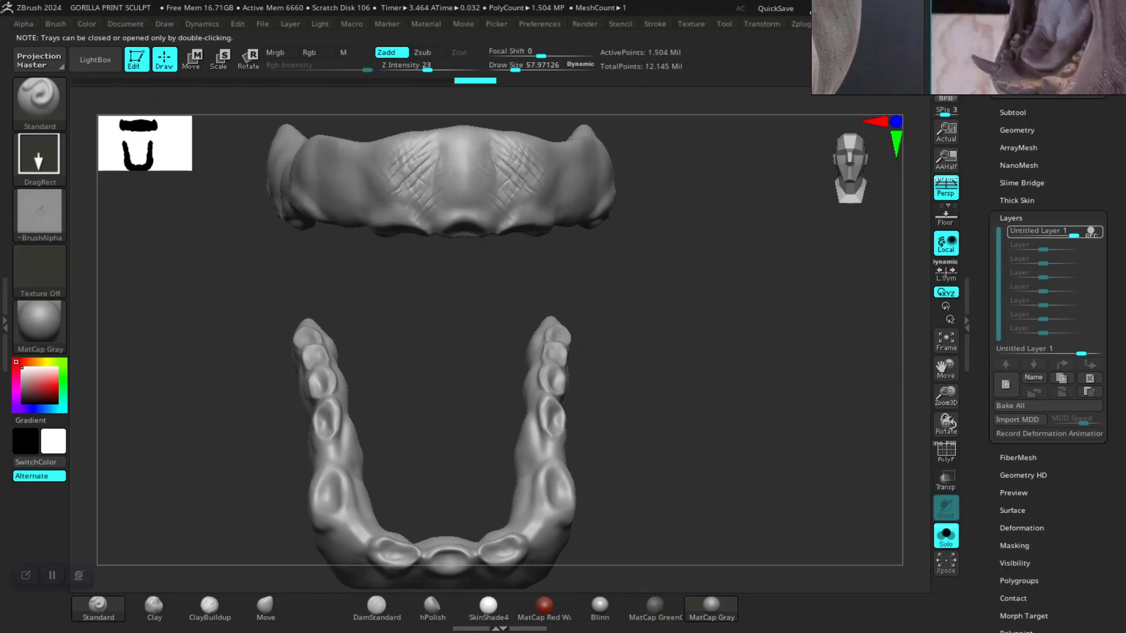
pyautogui.moveTo(390, 214); pyautogui.dragTo(393, 180, button='right')
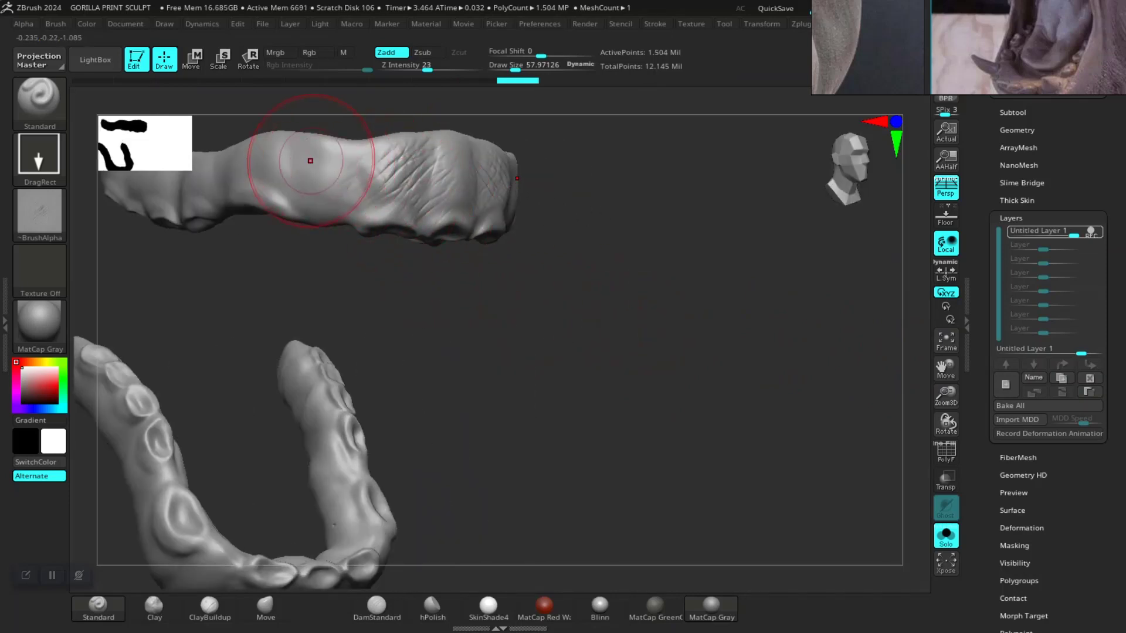
pyautogui.moveTo(432, 294); pyautogui.dragTo(448, 218)
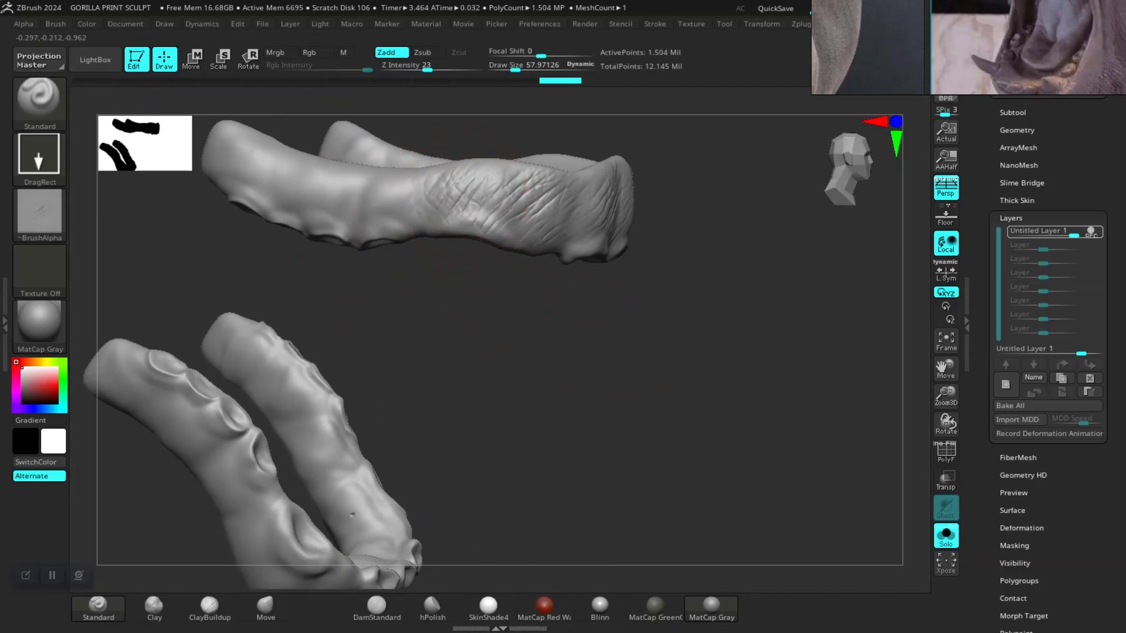
pyautogui.moveTo(469, 276); pyautogui.dragTo(477, 297)
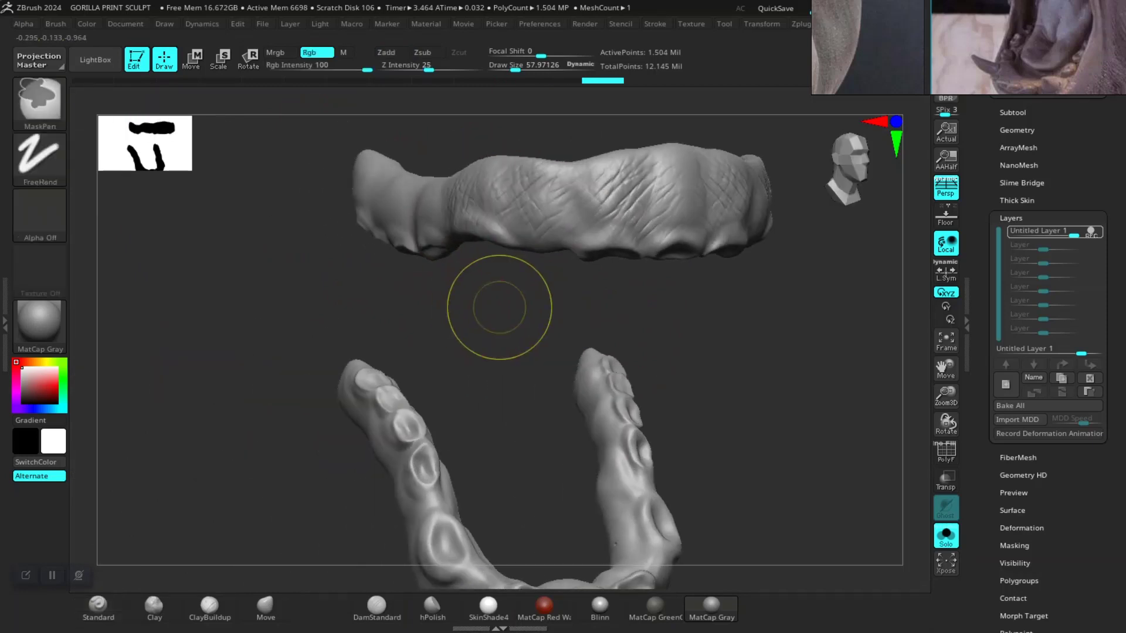
pyautogui.press('ctrl')
pyautogui.moveTo(696, 320)
pyautogui.mouseDown()
pyautogui.moveTo(625, 190)
pyautogui.moveTo(657, 170)
pyautogui.moveTo(647, 312)
pyautogui.moveTo(475, 194)
pyautogui.mouseUp()
pyautogui.hotkey('ctrl', 'z')
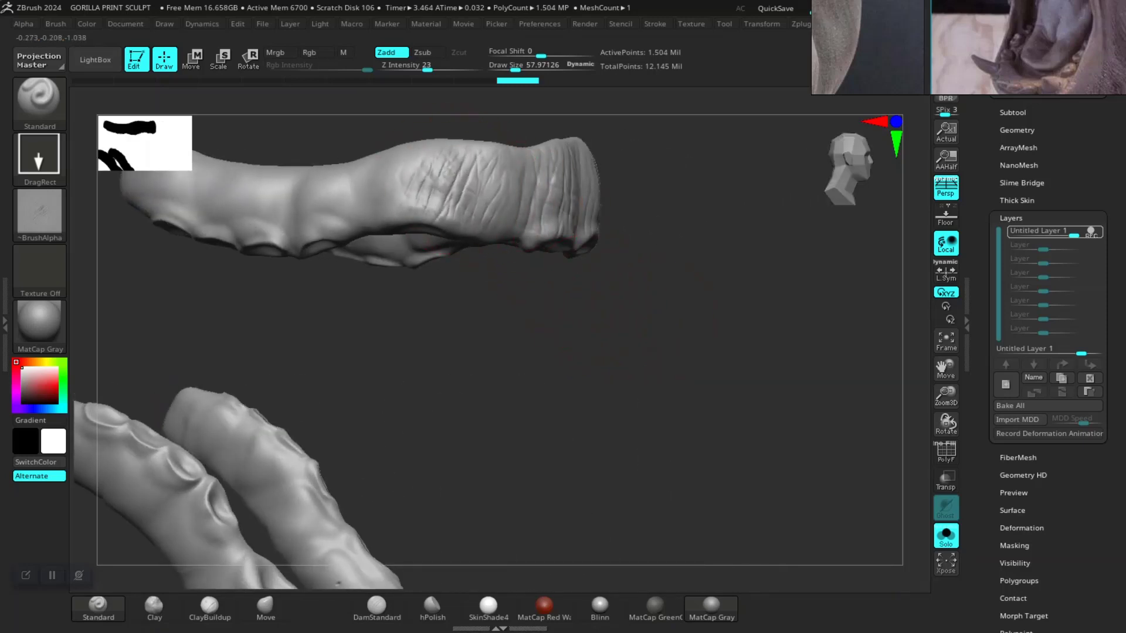
# - Sculpt wrinkle detail along the gum's side and soften the surrounding surface
pyautogui.keyDown('alt'); pyautogui.moveTo(384, 261); pyautogui.dragTo(550, 258); pyautogui.keyUp('alt')
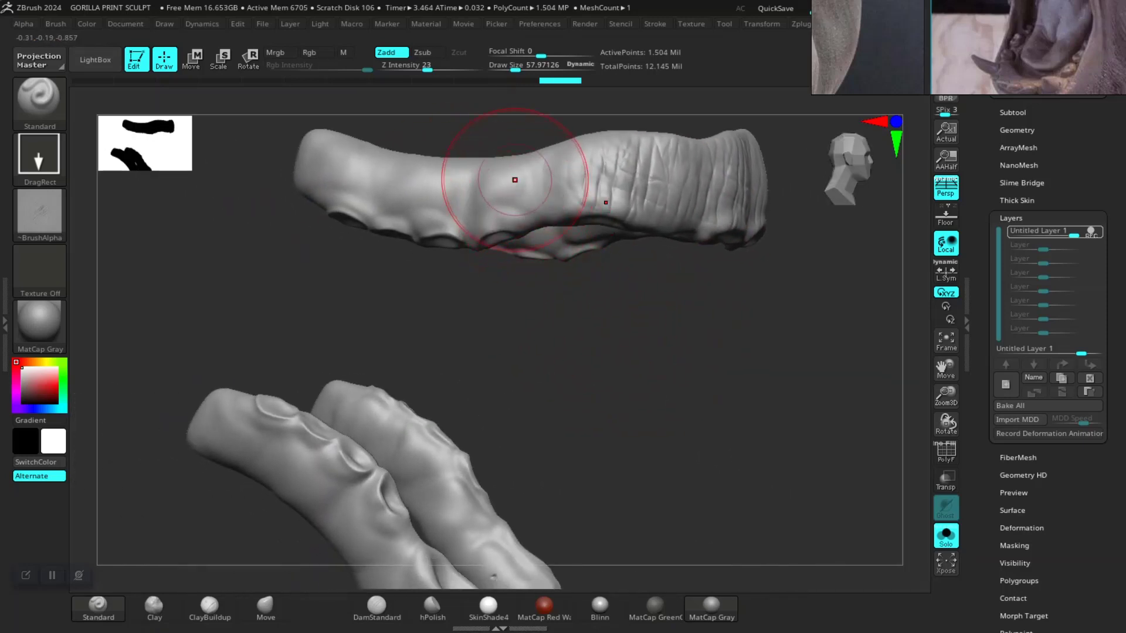
pyautogui.moveTo(487, 202); pyautogui.dragTo(557, 176)
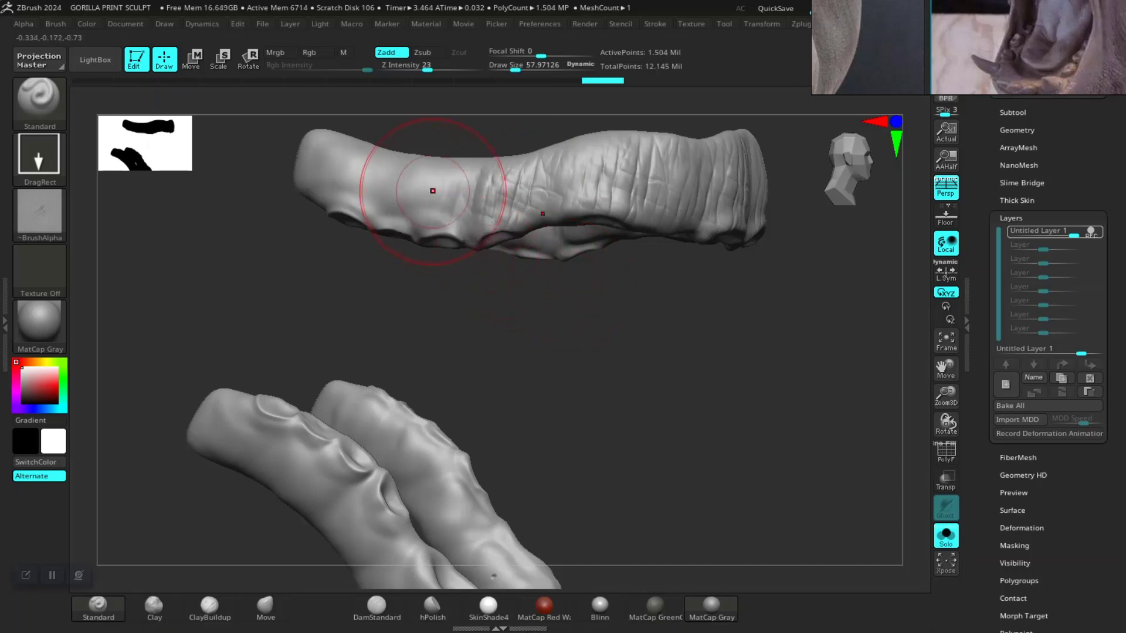
pyautogui.moveTo(433, 190); pyautogui.dragTo(457, 217)
pyautogui.keyDown('alt'); pyautogui.moveTo(446, 275); pyautogui.dragTo(490, 320); pyautogui.keyUp('alt')
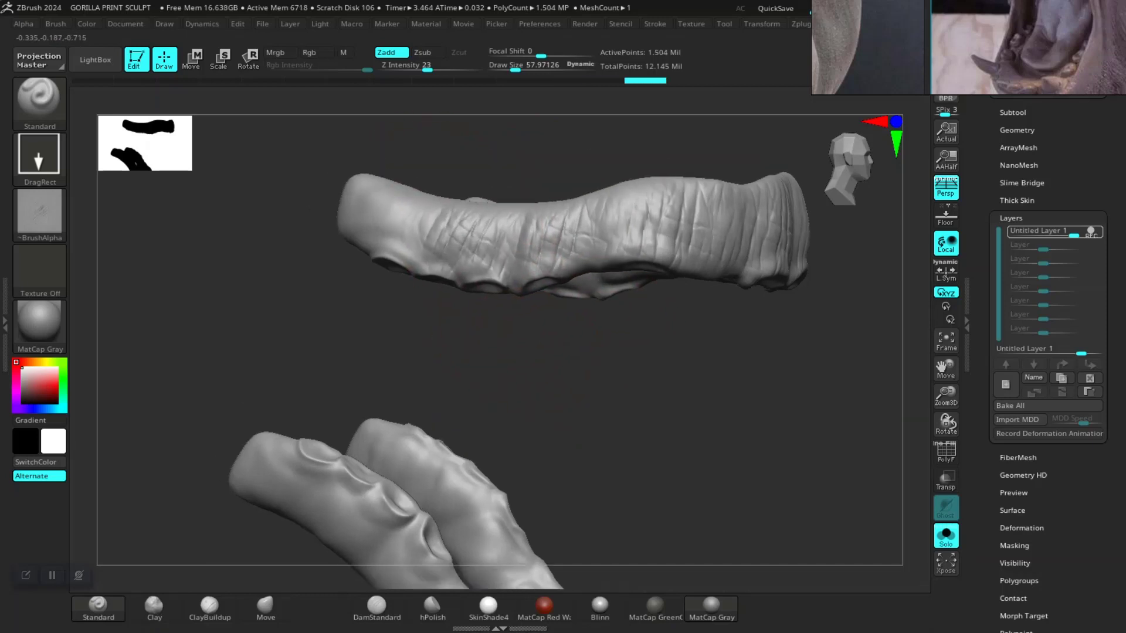
pyautogui.moveTo(410, 352)
pyautogui.mouseDown()
pyautogui.moveTo(427, 254)
pyautogui.moveTo(463, 276)
pyautogui.mouseUp()
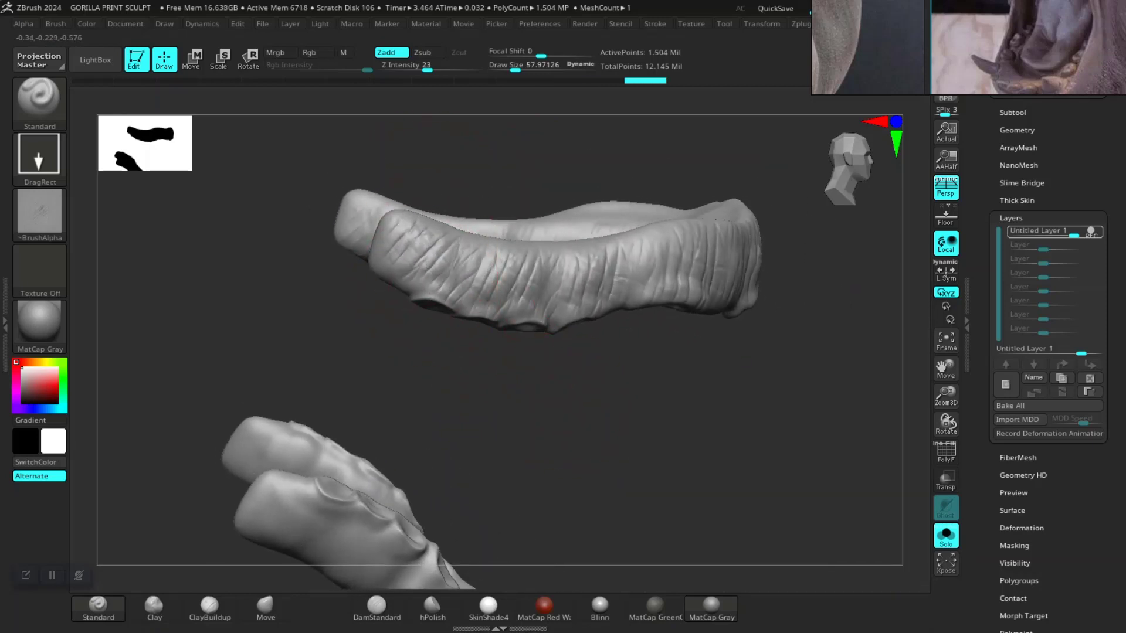
# - Sculpt and reshape wrinkles along the top of the gum arch
pyautogui.moveTo(545, 421)
pyautogui.mouseDown()
pyautogui.moveTo(648, 346)
pyautogui.moveTo(540, 226)
pyautogui.moveTo(390, 249)
pyautogui.mouseUp()
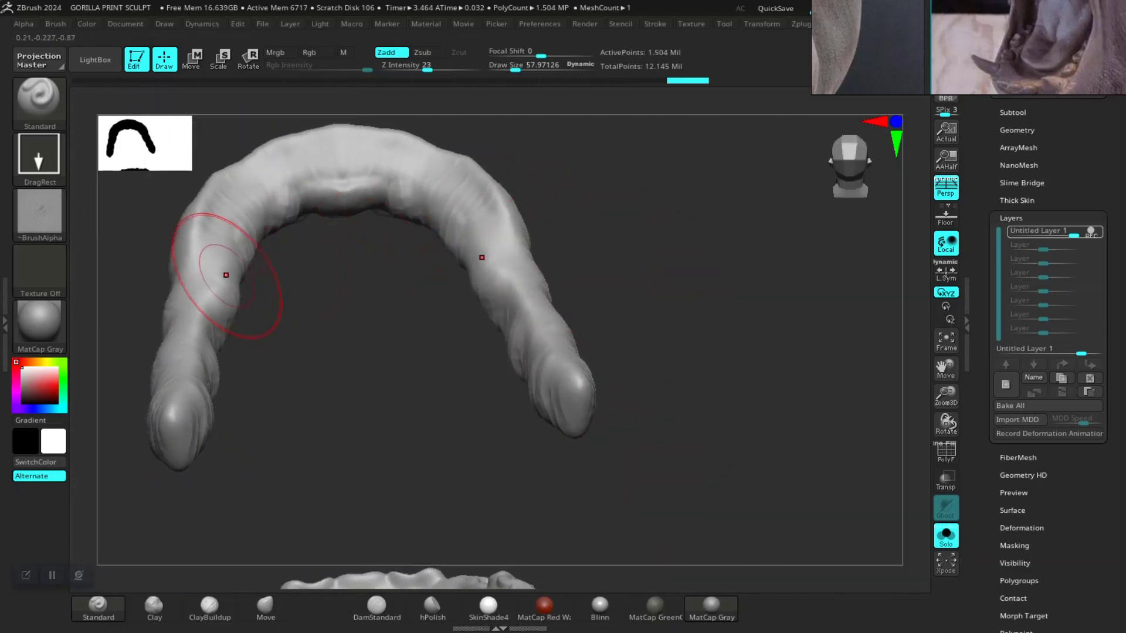
pyautogui.moveTo(226, 290)
pyautogui.mouseDown()
pyautogui.moveTo(223, 235)
pyautogui.moveTo(373, 266)
pyautogui.mouseUp()
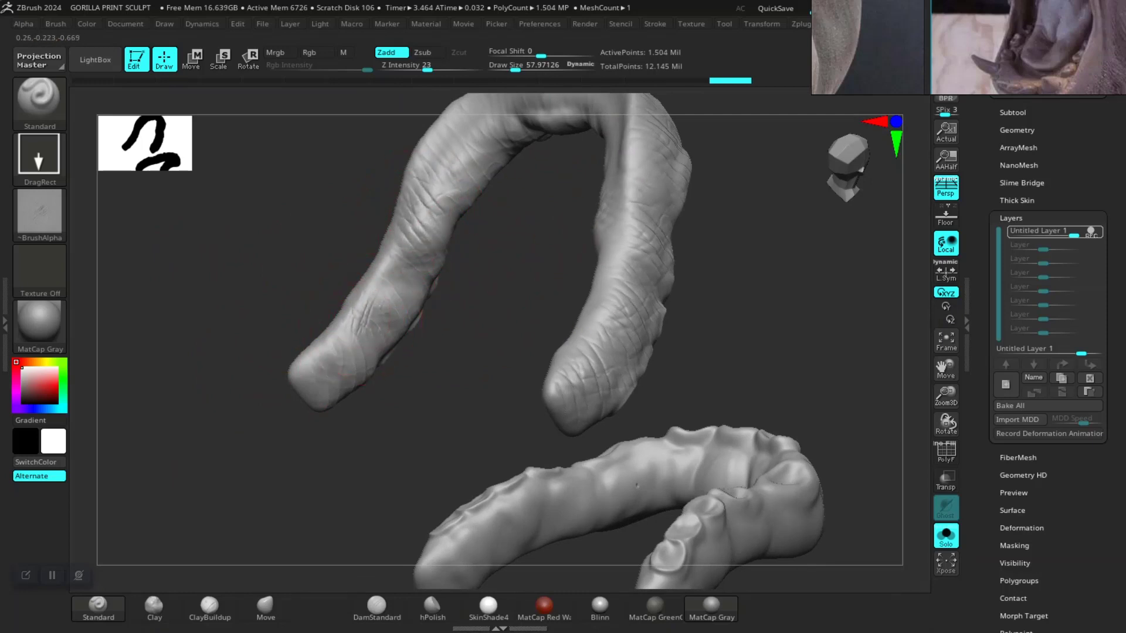
pyautogui.moveTo(351, 346)
pyautogui.mouseDown()
pyautogui.moveTo(438, 148)
pyautogui.moveTo(469, 117)
pyautogui.mouseUp()
pyautogui.moveTo(398, 135)
pyautogui.mouseDown()
pyautogui.moveTo(533, 129)
pyautogui.moveTo(481, 118)
pyautogui.mouseUp()
pyautogui.moveTo(440, 153); pyautogui.dragTo(521, 111)
pyautogui.moveTo(475, 159); pyautogui.dragTo(556, 186)
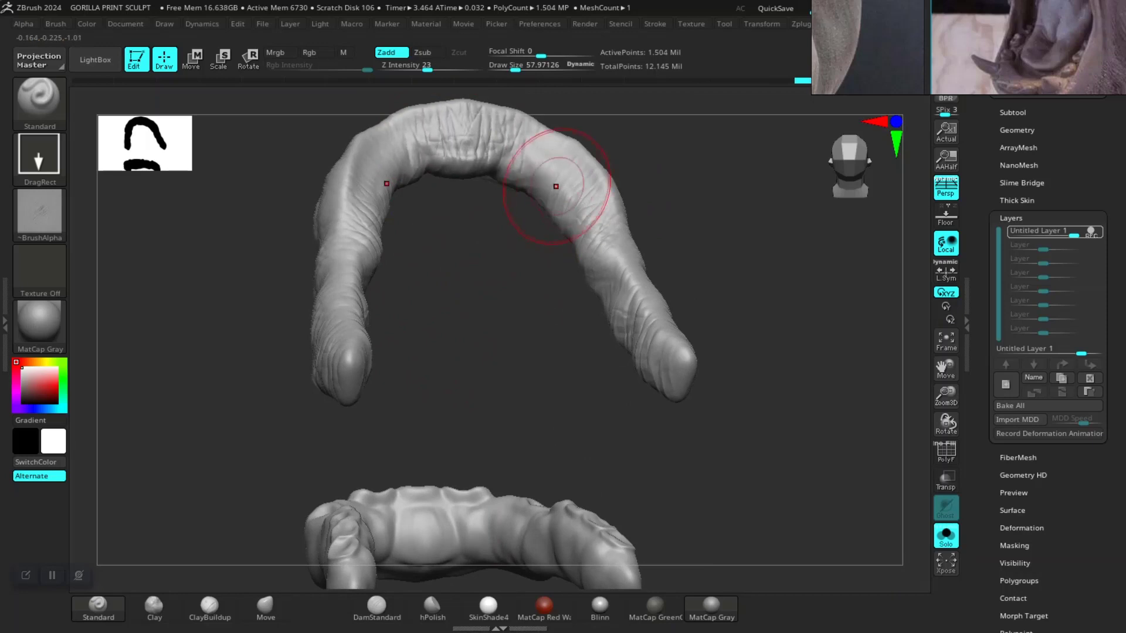
pyautogui.moveTo(587, 445)
pyautogui.mouseDown()
pyautogui.moveTo(540, 389)
pyautogui.moveTo(401, 291)
pyautogui.moveTo(684, 389)
pyautogui.moveTo(558, 231)
pyautogui.moveTo(615, 306)
pyautogui.moveTo(572, 314)
pyautogui.moveTo(615, 465)
pyautogui.moveTo(489, 316)
pyautogui.moveTo(528, 258)
pyautogui.mouseUp()
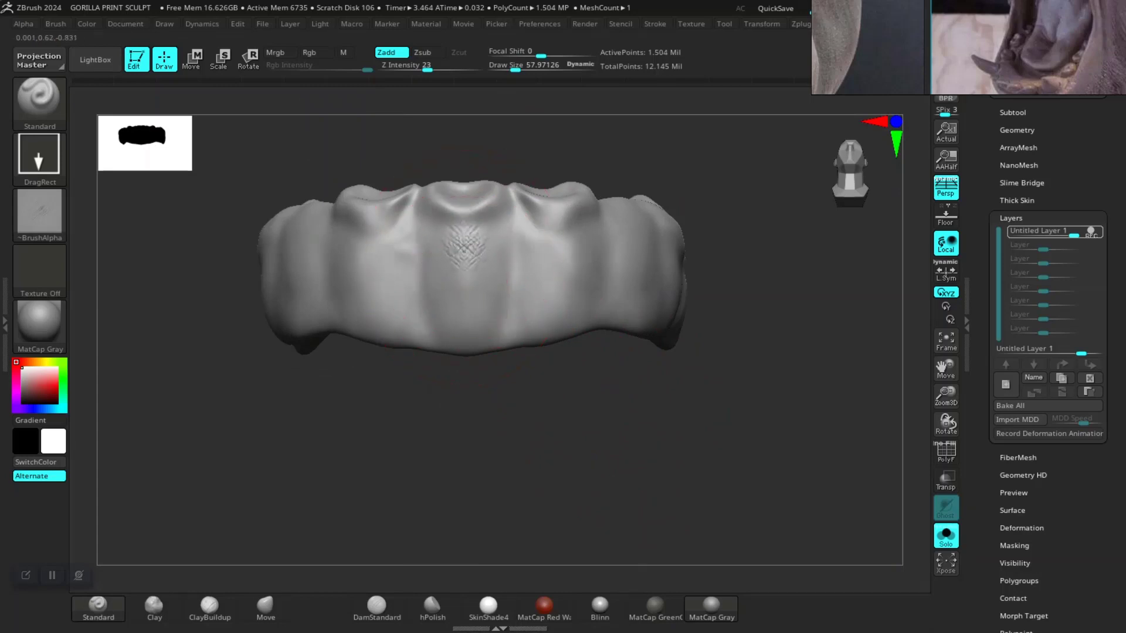
# - Stamp vertical wrinkles symmetrically across the gum's front and sides
pyautogui.moveTo(390, 252); pyautogui.dragTo(363, 234)
pyautogui.moveTo(534, 329)
pyautogui.mouseDown()
pyautogui.moveTo(534, 240)
pyautogui.moveTo(516, 199)
pyautogui.mouseUp()
pyautogui.moveTo(535, 410)
pyautogui.mouseDown()
pyautogui.moveTo(528, 457)
pyautogui.moveTo(427, 365)
pyautogui.moveTo(452, 314)
pyautogui.mouseUp()
pyautogui.moveTo(444, 229); pyautogui.dragTo(480, 194)
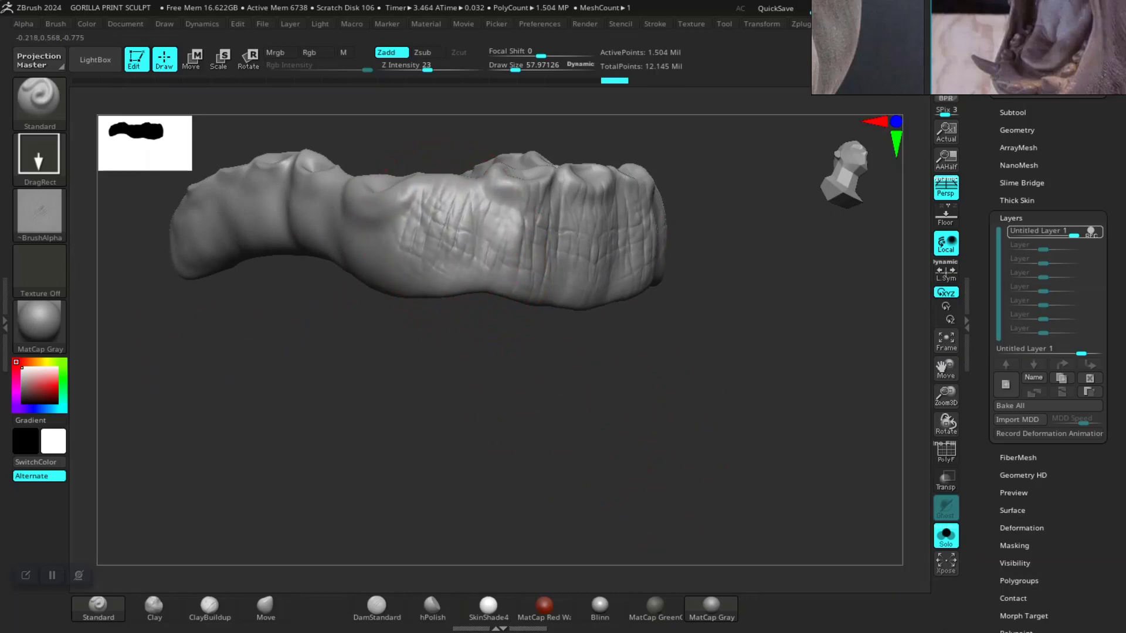
pyautogui.moveTo(428, 367); pyautogui.dragTo(498, 357)
pyautogui.moveTo(544, 273)
pyautogui.mouseDown()
pyautogui.moveTo(486, 246)
pyautogui.moveTo(469, 212)
pyautogui.mouseUp()
pyautogui.moveTo(469, 340); pyautogui.dragTo(523, 350)
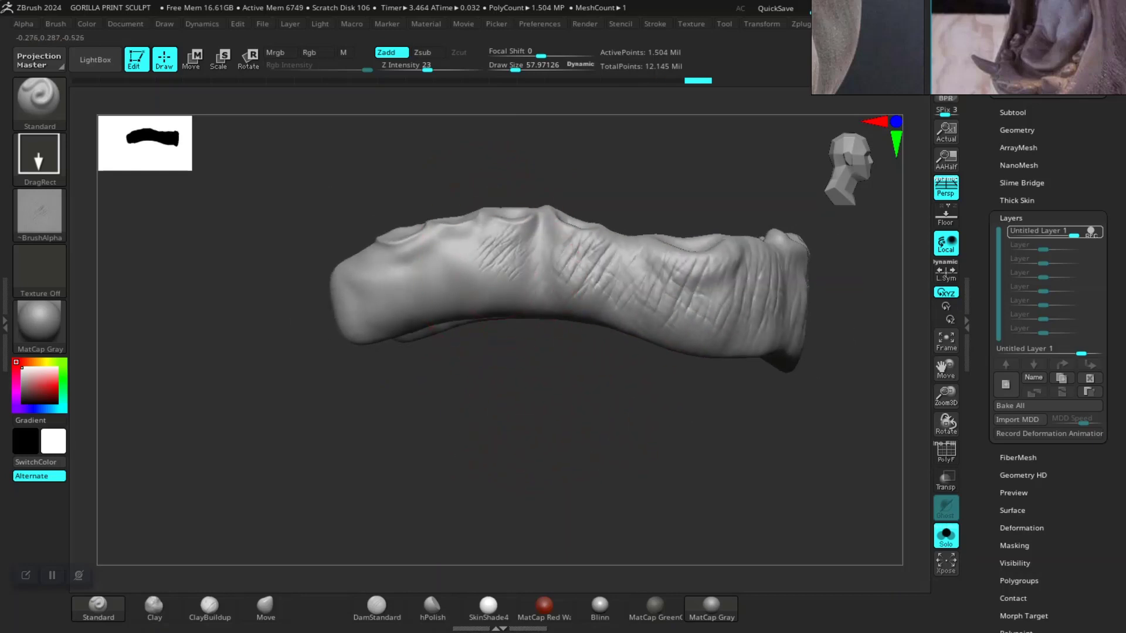
# - Stamp wrinkles across the gum's middle, left end and upper-middle creases
pyautogui.moveTo(472, 261); pyautogui.dragTo(534, 290)
pyautogui.moveTo(404, 284); pyautogui.dragTo(352, 282)
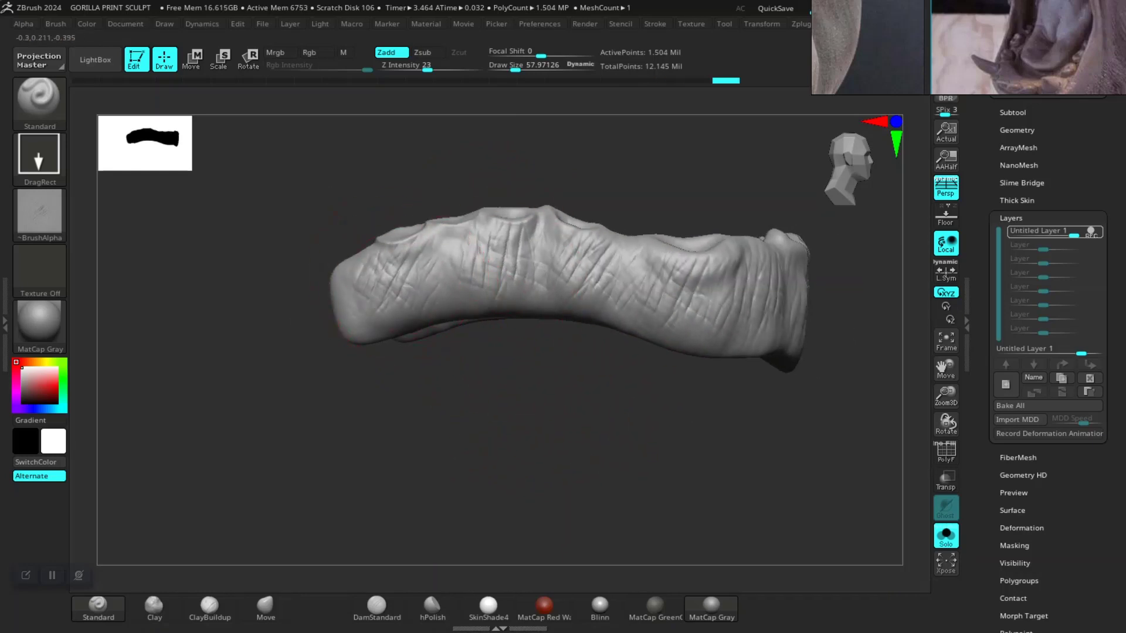
pyautogui.moveTo(445, 399)
pyautogui.mouseDown()
pyautogui.moveTo(510, 419)
pyautogui.moveTo(528, 387)
pyautogui.mouseUp()
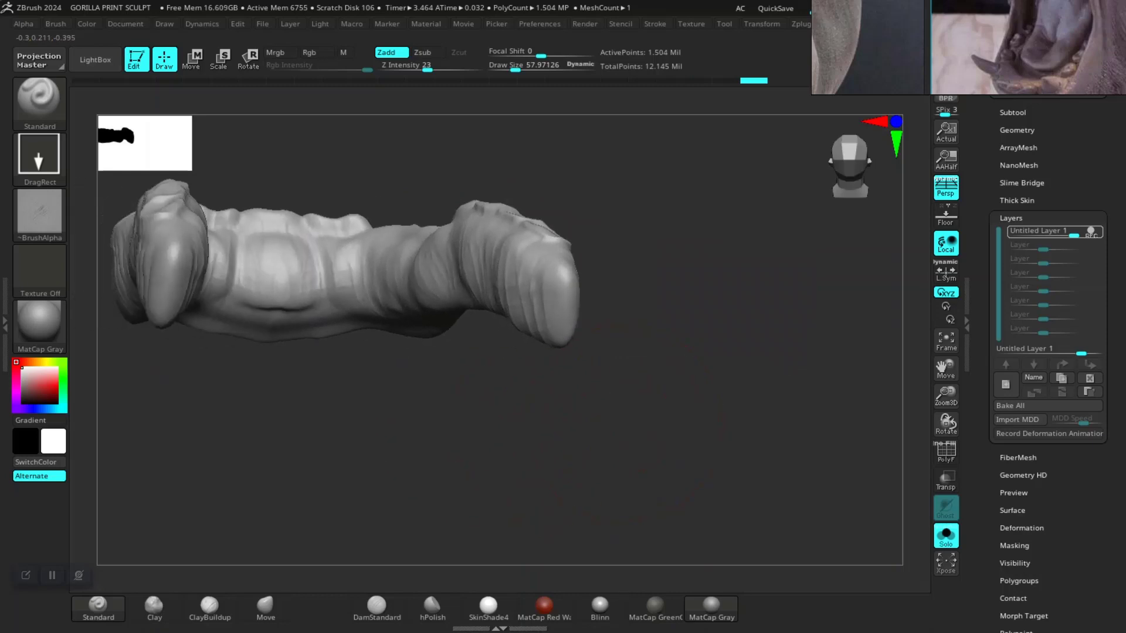
pyautogui.moveTo(411, 381); pyautogui.dragTo(352, 247)
pyautogui.moveTo(275, 329); pyautogui.dragTo(364, 427)
pyautogui.moveTo(334, 231)
pyautogui.mouseDown()
pyautogui.moveTo(369, 281)
pyautogui.moveTo(349, 273)
pyautogui.moveTo(357, 275)
pyautogui.mouseUp()
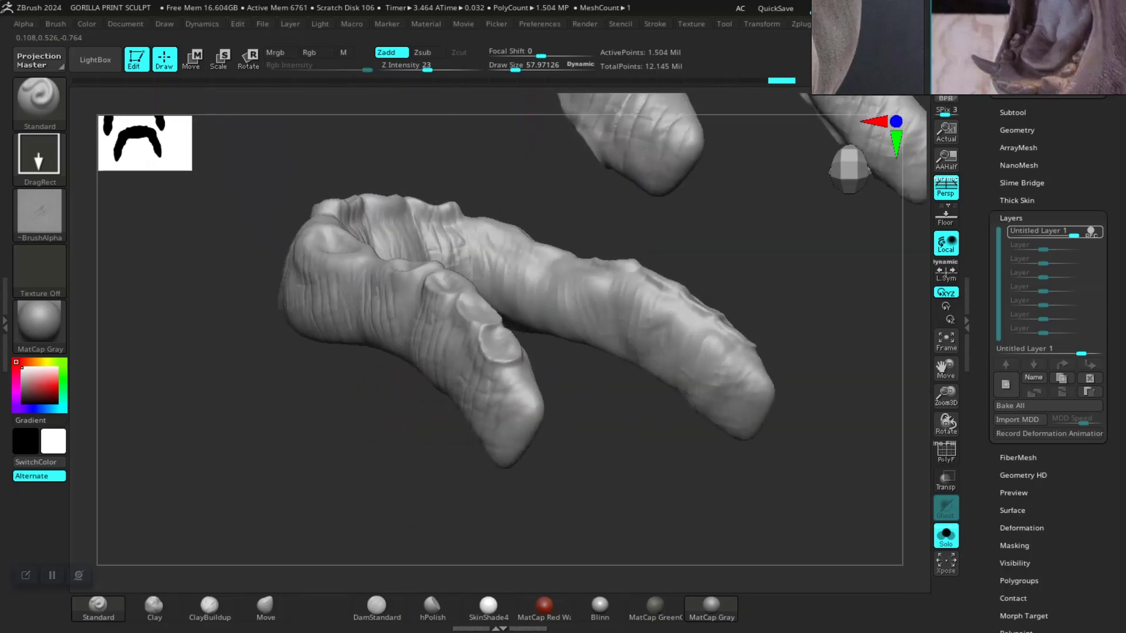
pyautogui.moveTo(440, 268); pyautogui.dragTo(502, 273)
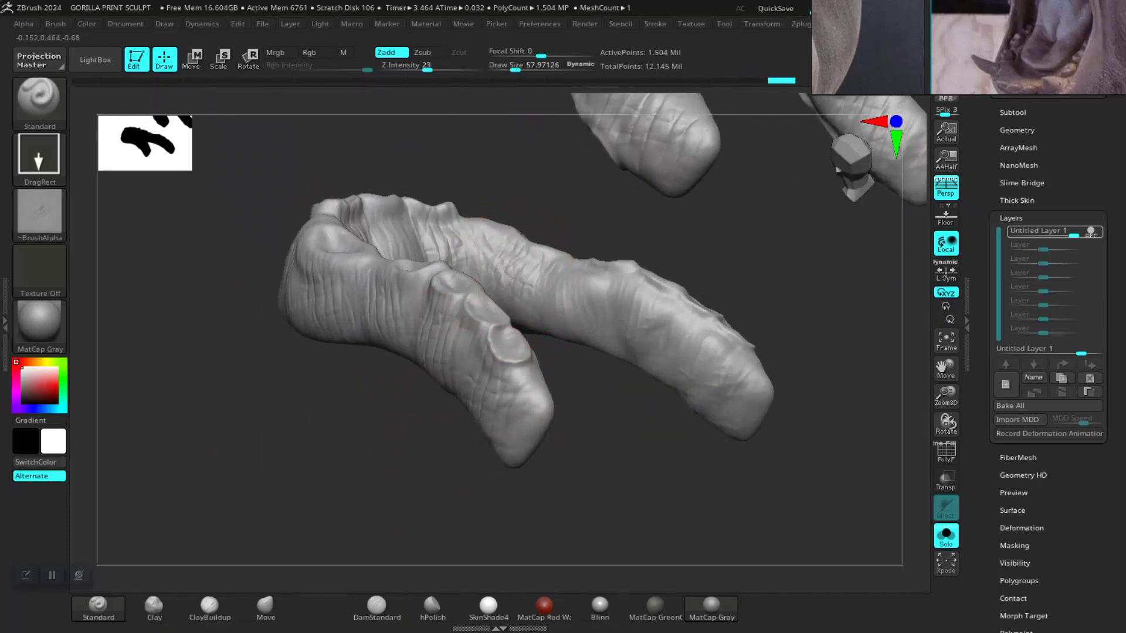
pyautogui.moveTo(578, 302)
pyautogui.mouseDown()
pyautogui.moveTo(730, 364)
pyautogui.moveTo(587, 352)
pyautogui.moveTo(470, 381)
pyautogui.moveTo(586, 352)
pyautogui.moveTo(501, 328)
pyautogui.mouseUp()
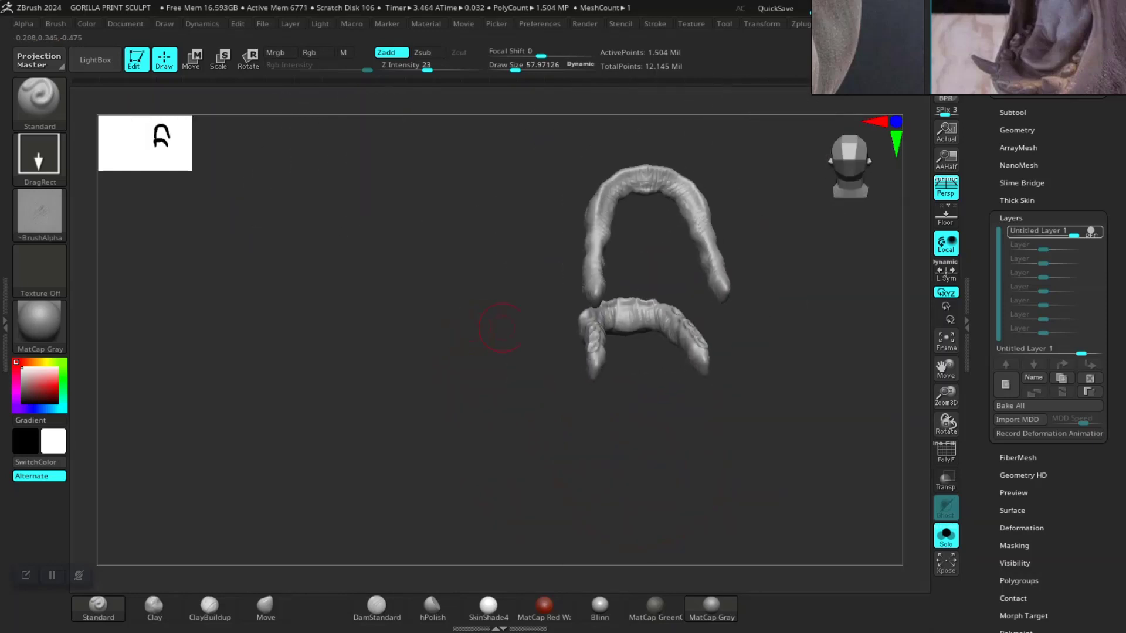
pyautogui.moveTo(630, 394); pyautogui.dragTo(866, 476)
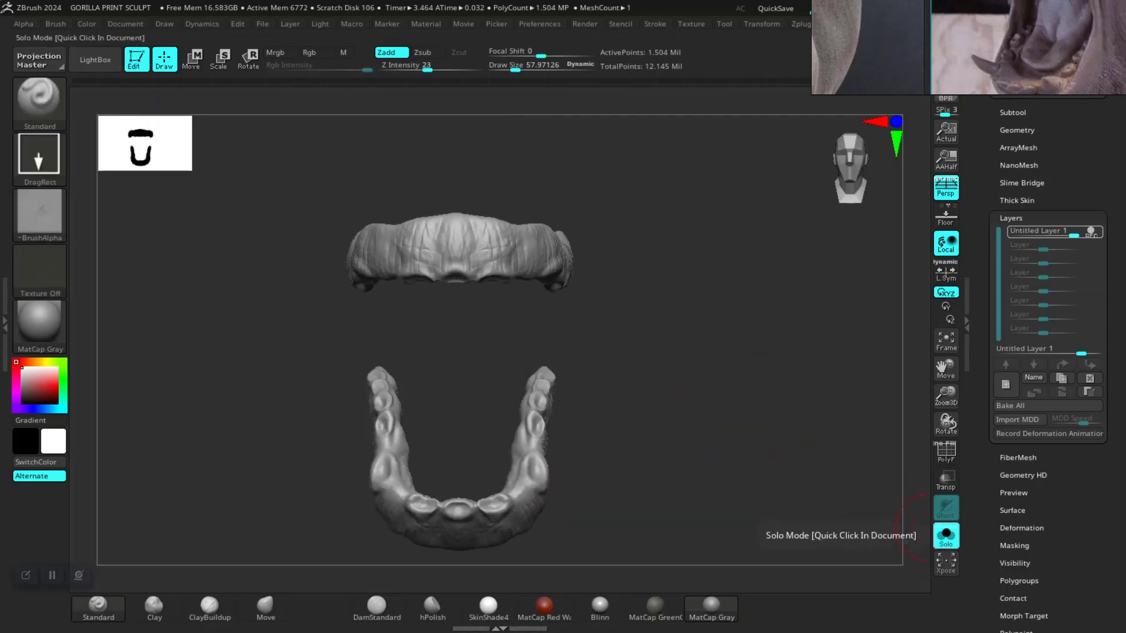
# - Turn Solo off and set the gum detail layer strength to about 0.49
pyautogui.click(945, 534)
pyautogui.moveTo(757, 444); pyautogui.dragTo(906, 356)
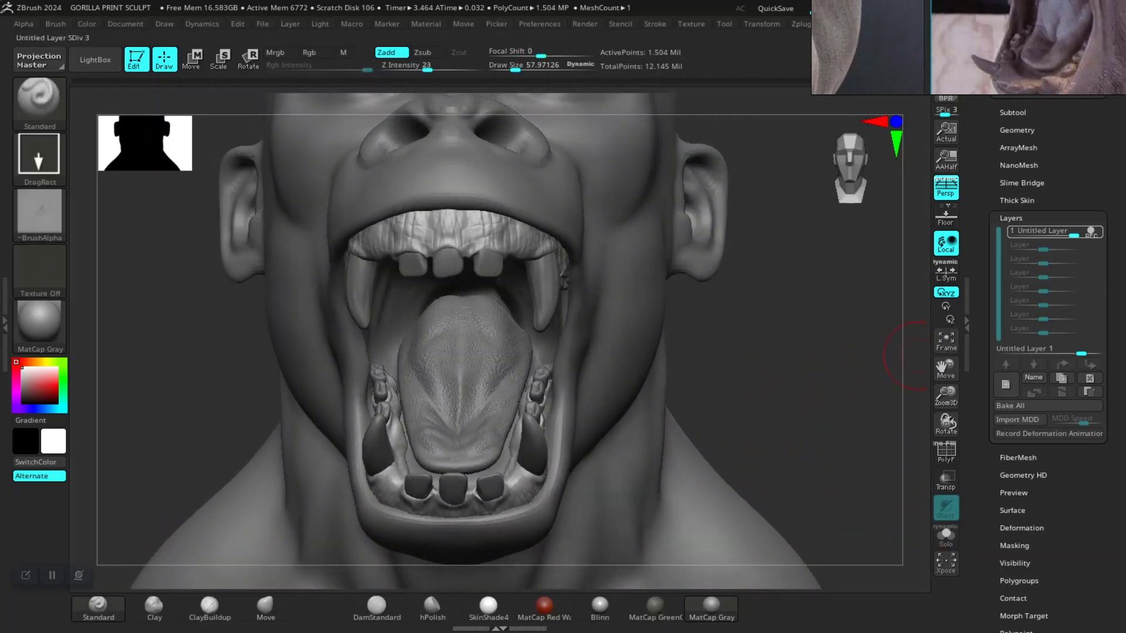
pyautogui.moveTo(1073, 235); pyautogui.dragTo(1059, 235)
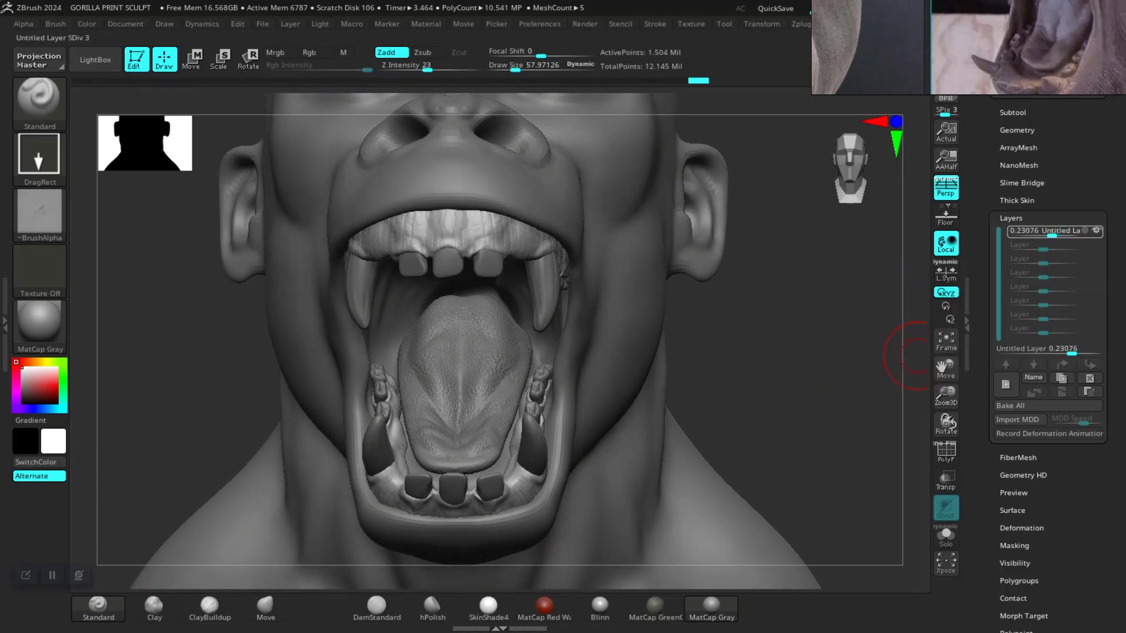
# - Inspect the mouth, fangs and tongue up close, then isolate the gum piece again
pyautogui.moveTo(906, 355)
pyautogui.keyDown('alt'); pyautogui.mouseDown()
pyautogui.moveTo(850, 410)
pyautogui.moveTo(809, 476)
pyautogui.mouseUp(); pyautogui.keyUp('alt')
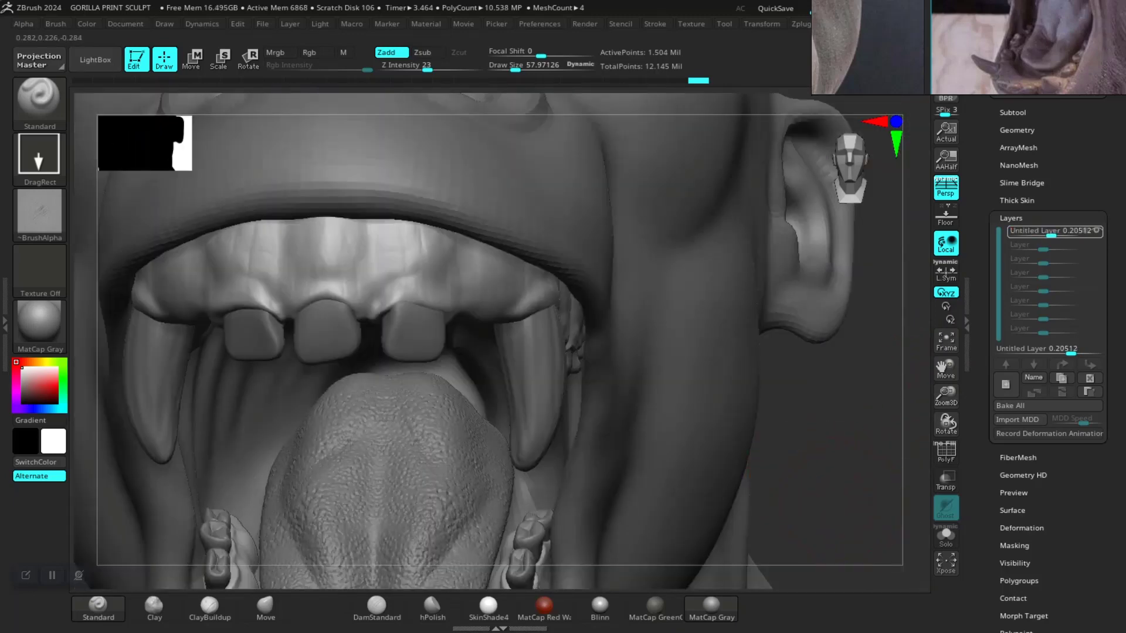
pyautogui.moveTo(897, 499); pyautogui.dragTo(853, 503)
pyautogui.moveTo(815, 435)
pyautogui.keyDown('alt'); pyautogui.mouseDown()
pyautogui.moveTo(817, 420)
pyautogui.moveTo(809, 445)
pyautogui.moveTo(822, 440)
pyautogui.mouseUp(); pyautogui.keyUp('alt')
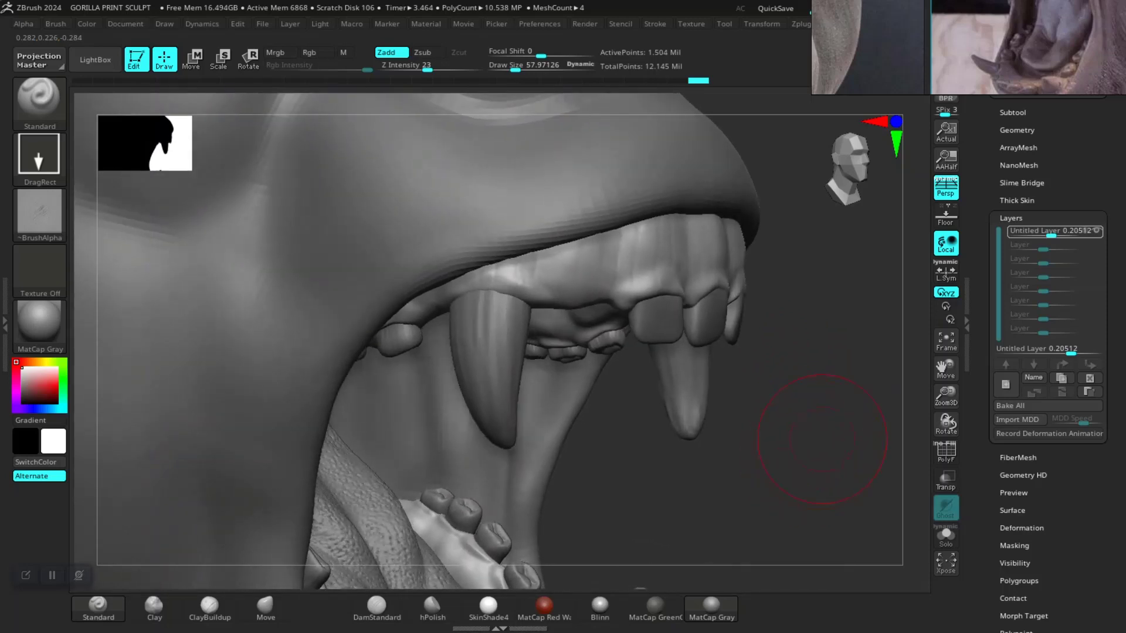
pyautogui.moveTo(768, 516)
pyautogui.keyDown('alt'); pyautogui.mouseDown()
pyautogui.moveTo(799, 377)
pyautogui.moveTo(798, 328)
pyautogui.mouseUp(); pyautogui.keyUp('alt')
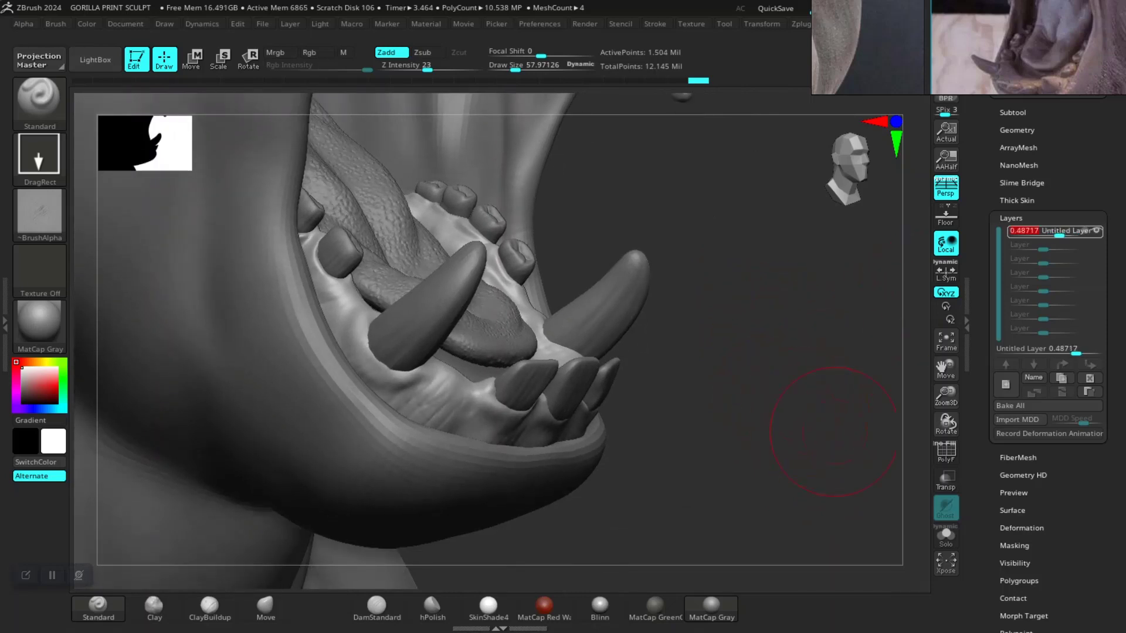
pyautogui.click(946, 534)
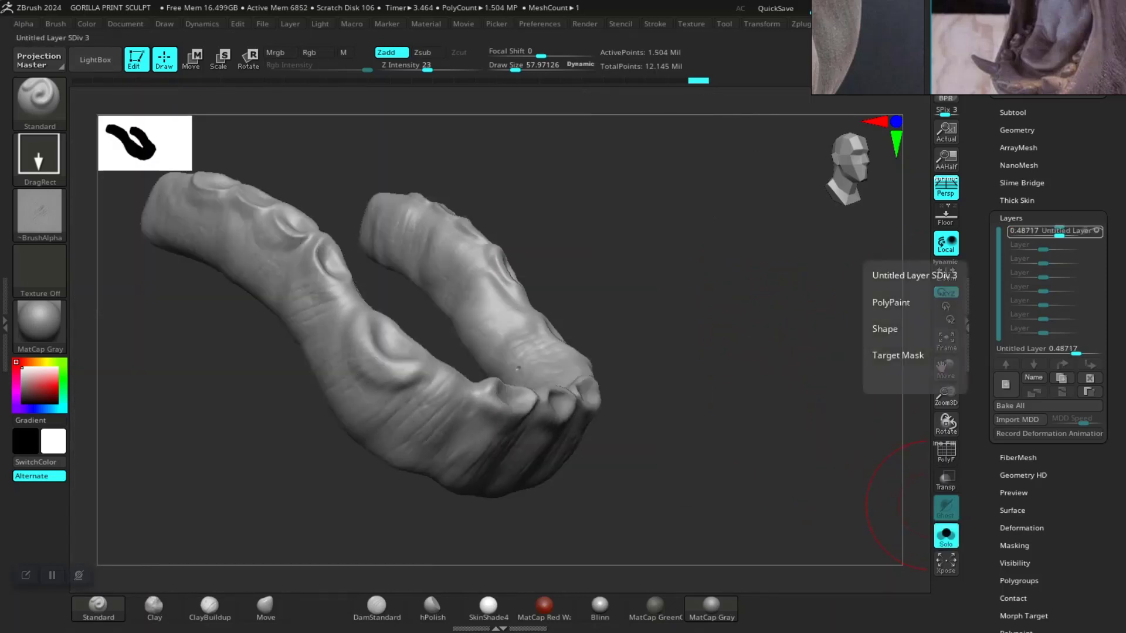
# - Restore the gum detail layer to full strength 1 and orbit around the isolated gums
pyautogui.moveTo(1059, 233); pyautogui.dragTo(1085, 232)
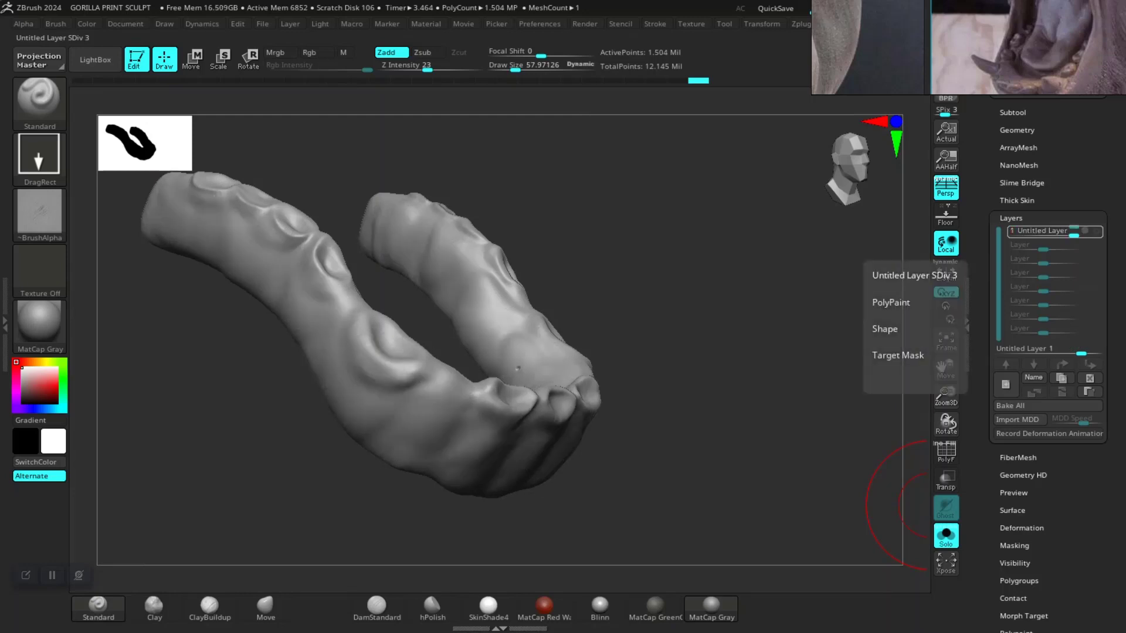
pyautogui.moveTo(782, 456); pyautogui.dragTo(659, 465)
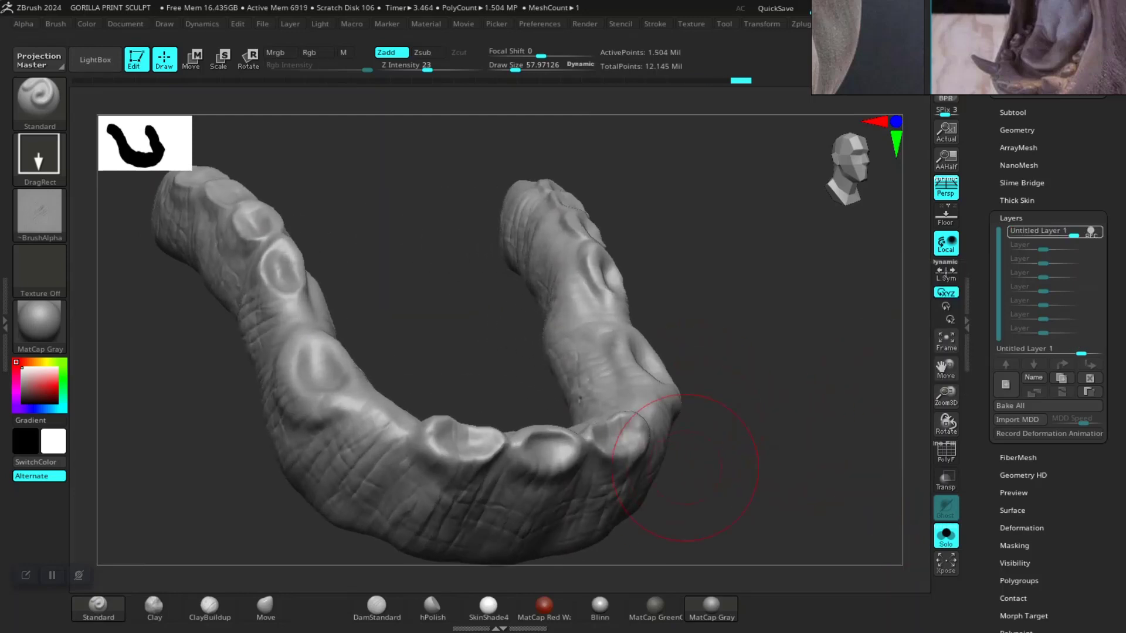
pyautogui.press('shift')
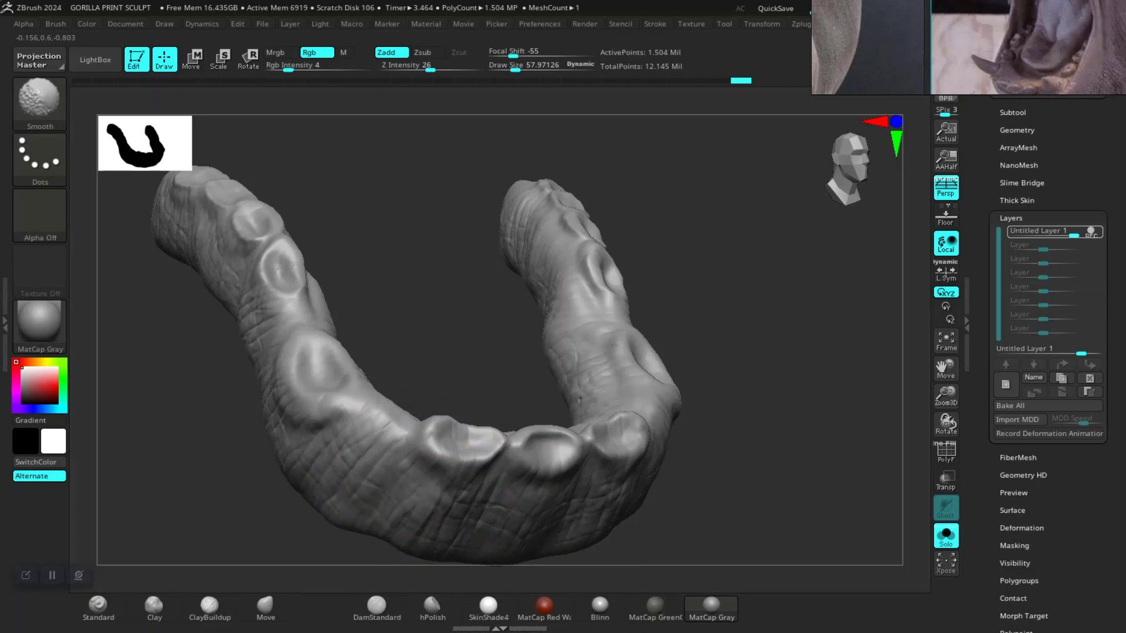
pyautogui.moveTo(402, 503)
pyautogui.keyDown('shift'); pyautogui.mouseDown()
pyautogui.moveTo(522, 525)
pyautogui.moveTo(476, 370)
pyautogui.mouseUp(); pyautogui.keyUp('shift')
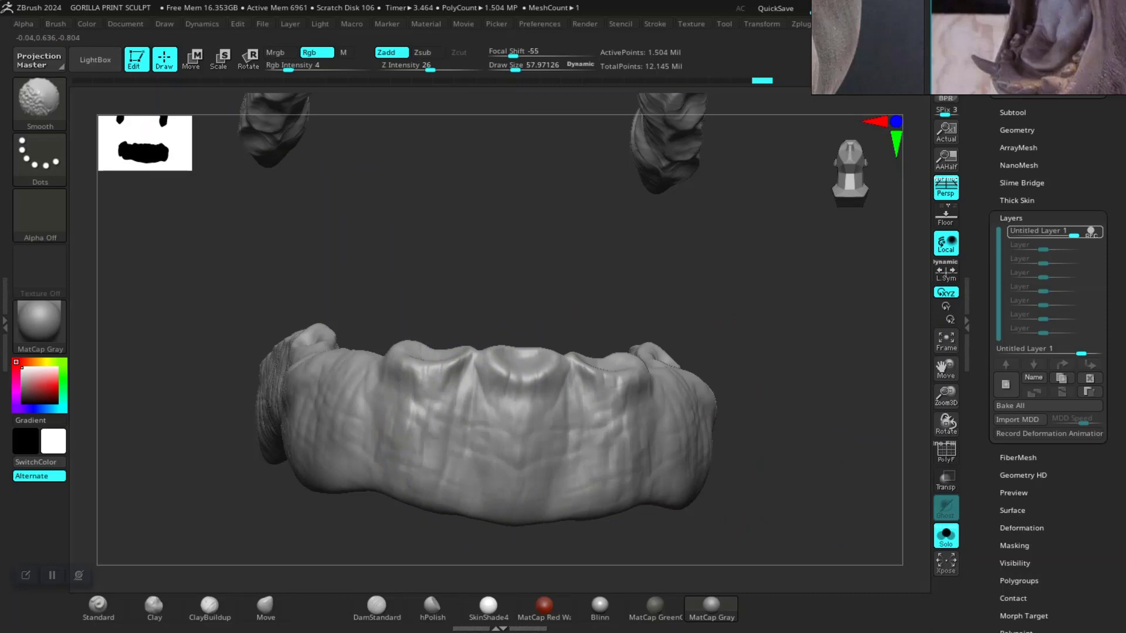
pyautogui.keyDown('shift'); pyautogui.moveTo(754, 440); pyautogui.dragTo(603, 440); pyautogui.keyUp('shift')
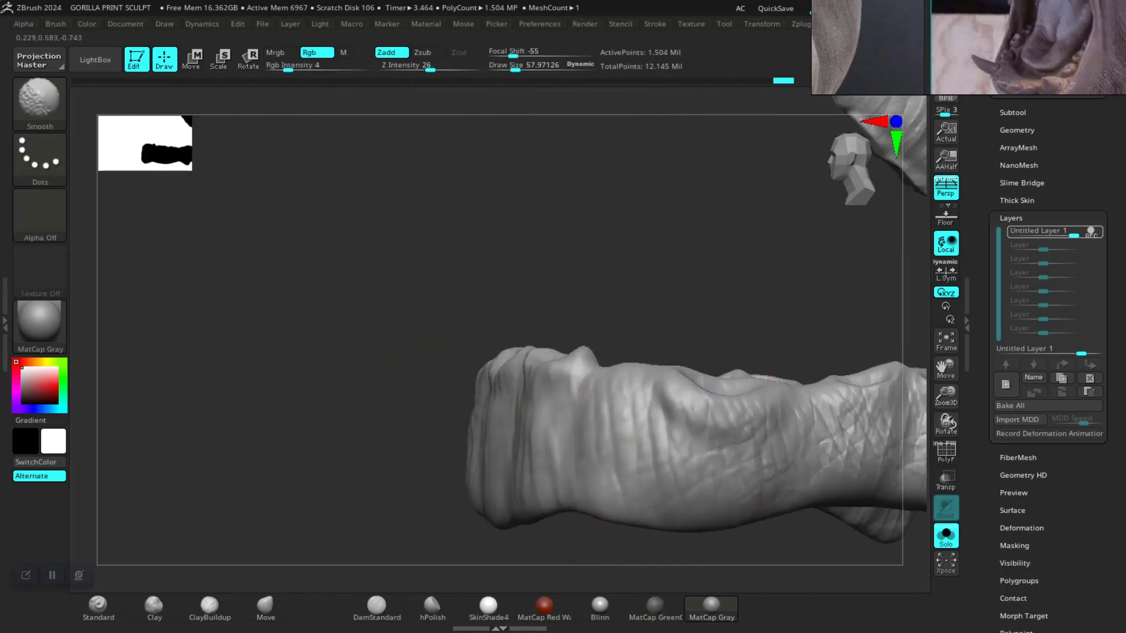
pyautogui.keyDown('alt'); pyautogui.moveTo(641, 276); pyautogui.dragTo(505, 305); pyautogui.keyUp('alt')
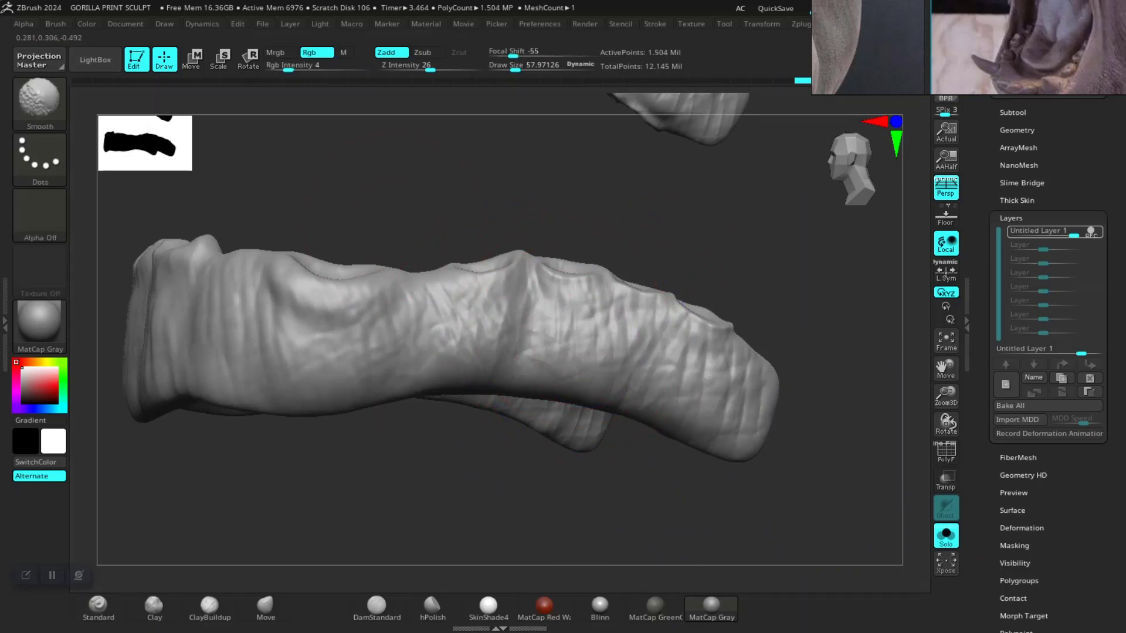
pyautogui.moveTo(753, 352)
pyautogui.mouseDown()
pyautogui.moveTo(470, 357)
pyautogui.moveTo(751, 378)
pyautogui.mouseUp()
pyautogui.press('ctrl')
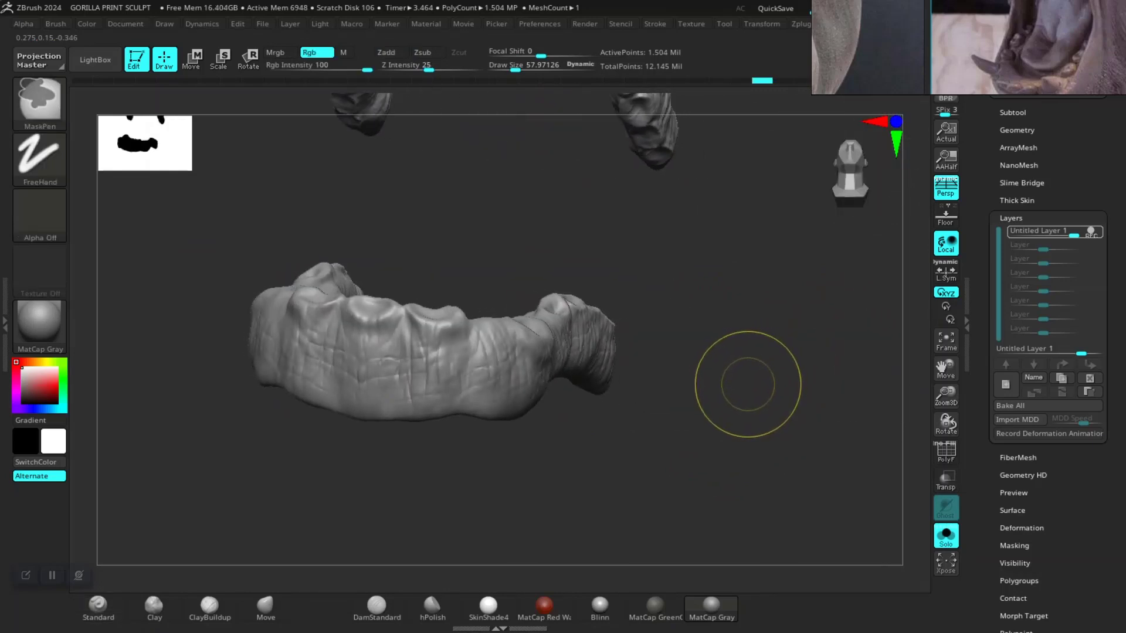
# - Duplicate the gum detail layer and name the copy SMOOTH DETAILS 1
pyautogui.moveTo(678, 465); pyautogui.dragTo(716, 414)
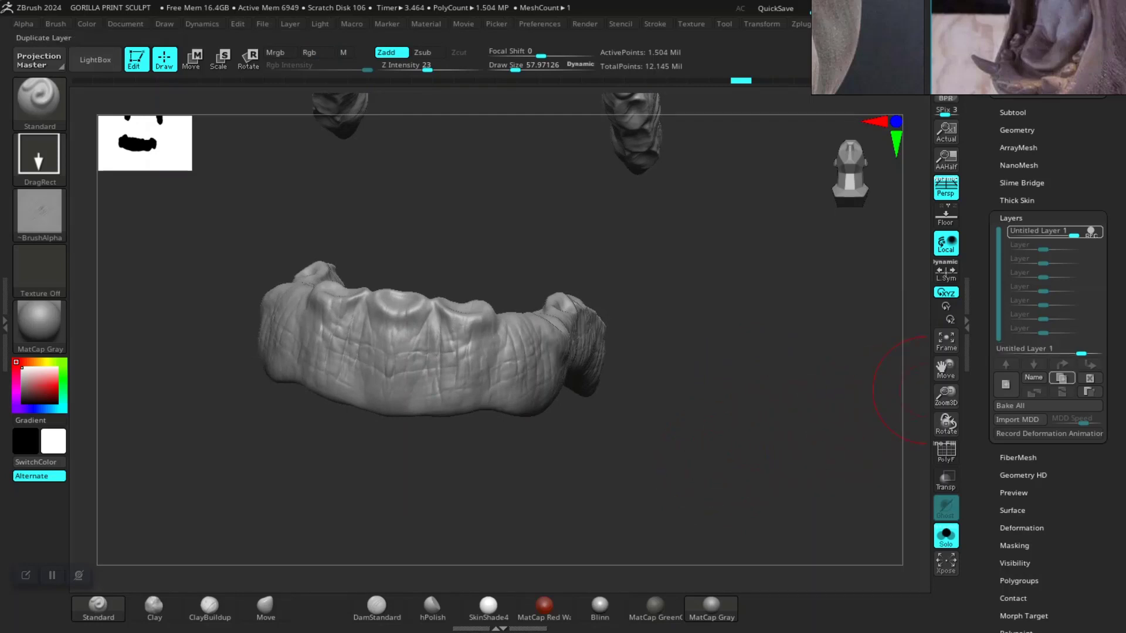
pyautogui.click(1006, 385)
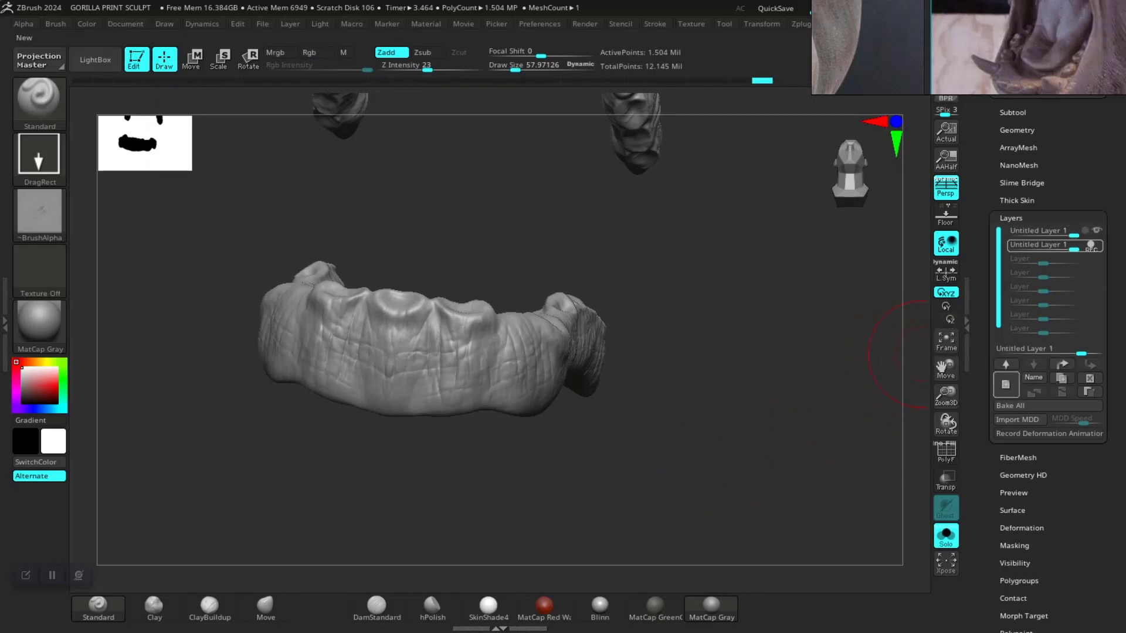
pyautogui.click(1033, 377)
pyautogui.write('SMOOTH DE')
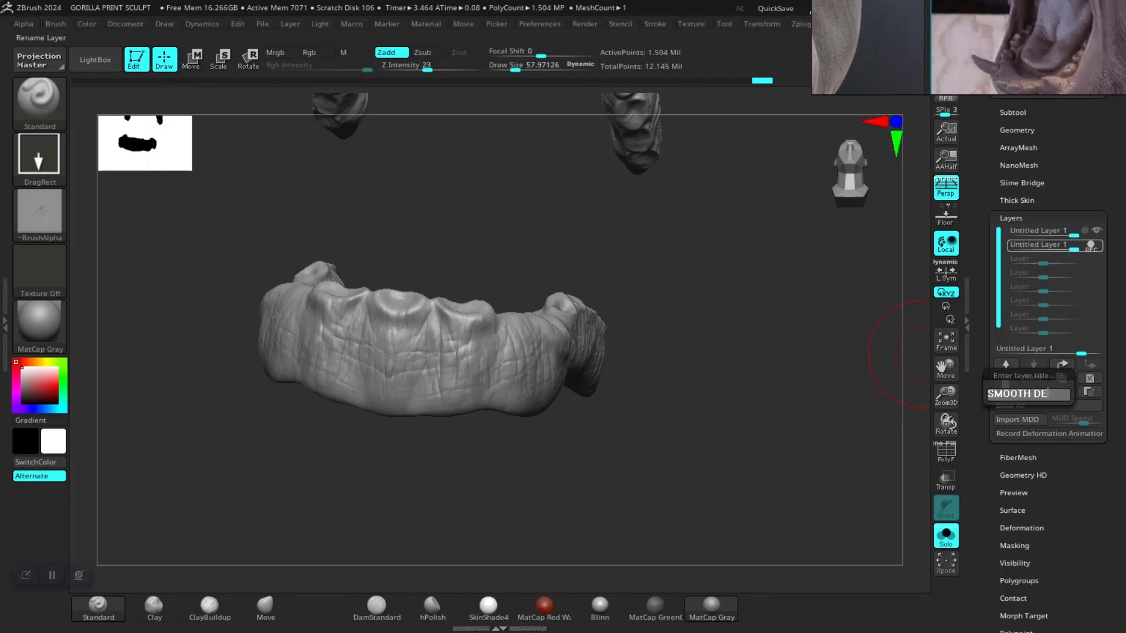
pyautogui.write('S')
pyautogui.press('Return')
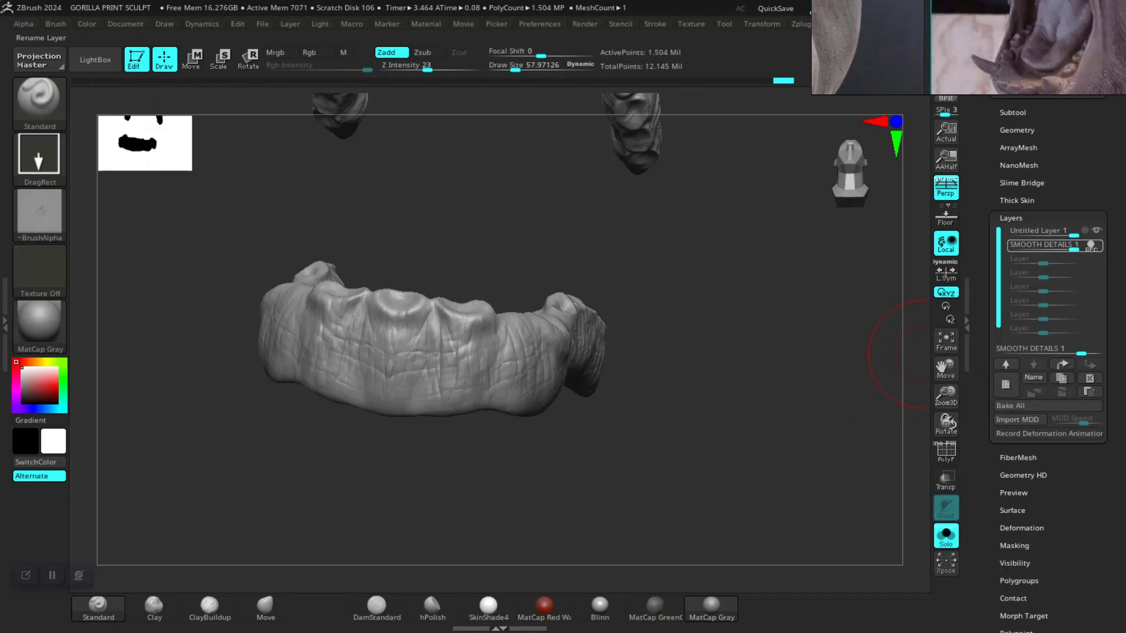
# - Smooth the leathery wrinkles along the whole gum arch, orbiting to reach every side
pyautogui.moveTo(678, 427); pyautogui.dragTo(707, 437)
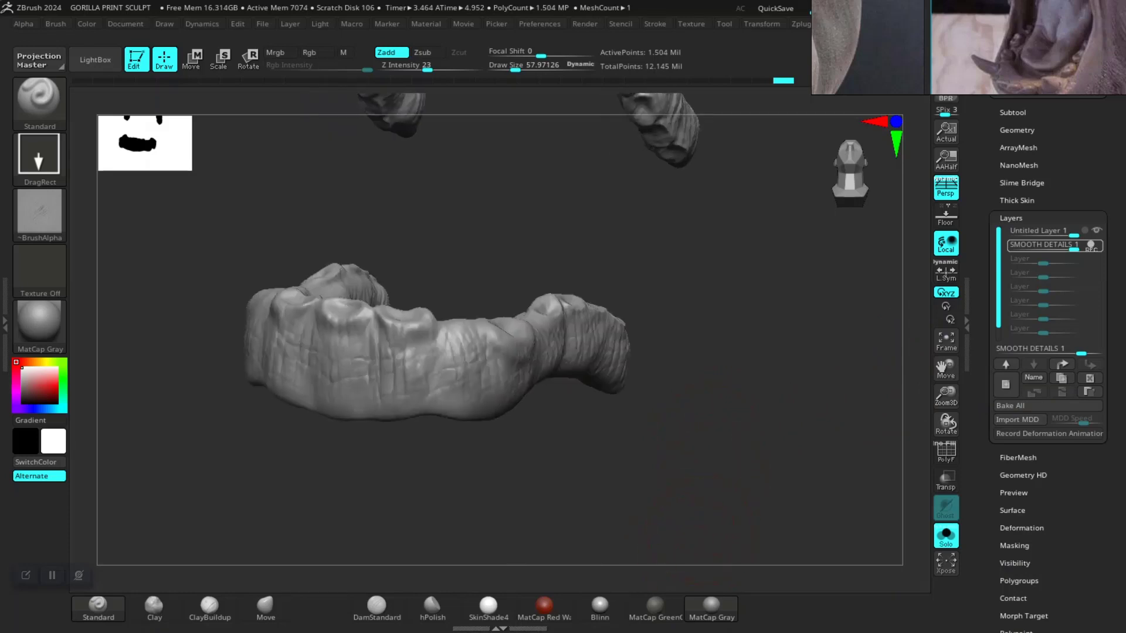
pyautogui.moveTo(706, 437)
pyautogui.mouseDown()
pyautogui.moveTo(764, 491)
pyautogui.moveTo(490, 428)
pyautogui.moveTo(439, 377)
pyautogui.mouseUp()
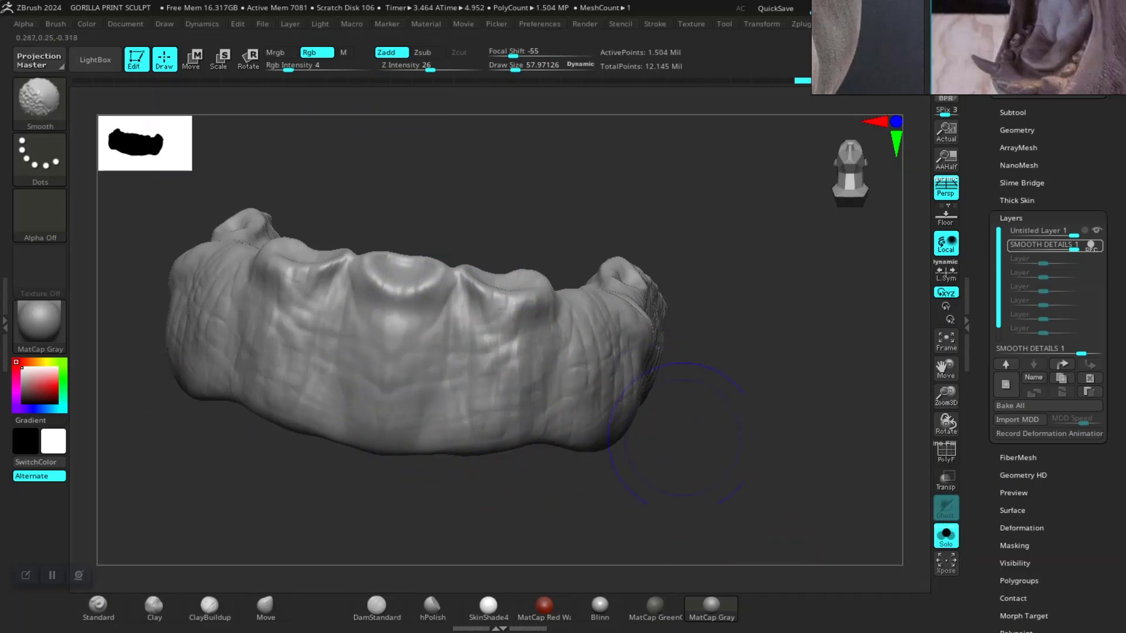
pyautogui.moveTo(499, 498); pyautogui.dragTo(641, 477)
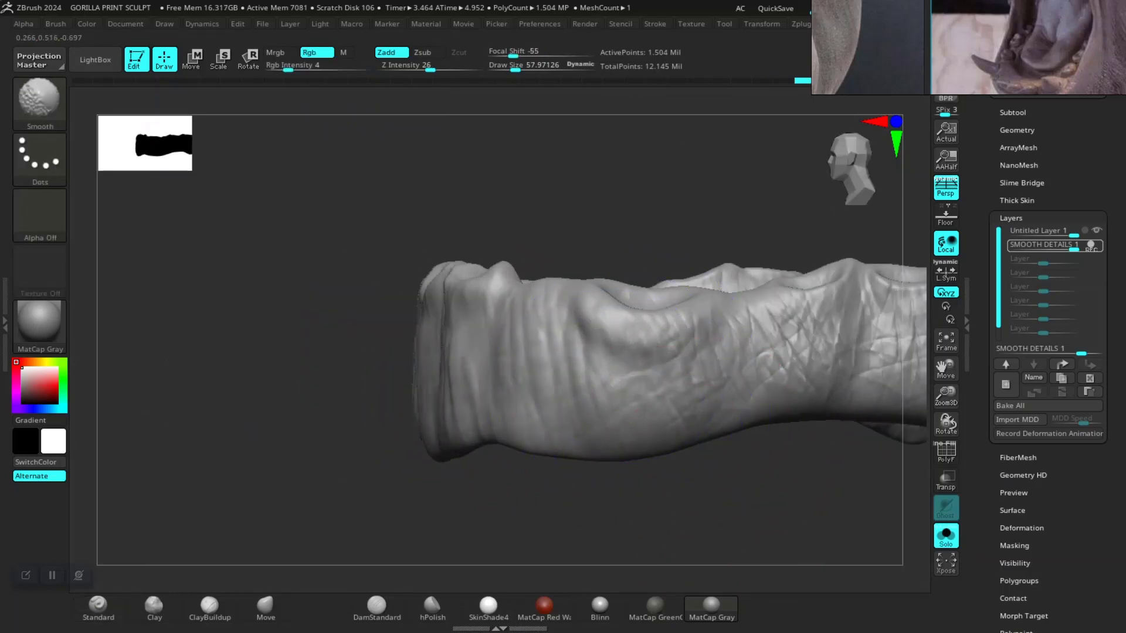
pyautogui.keyDown('alt'); pyautogui.moveTo(821, 352); pyautogui.dragTo(540, 338); pyautogui.keyUp('alt')
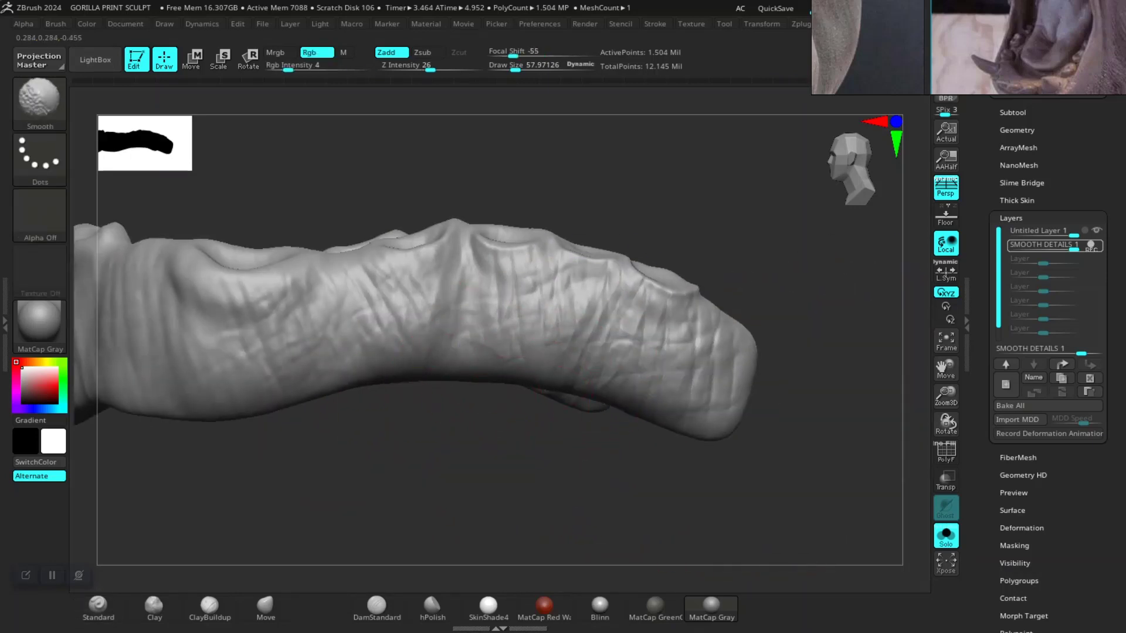
pyautogui.moveTo(402, 477); pyautogui.dragTo(641, 339)
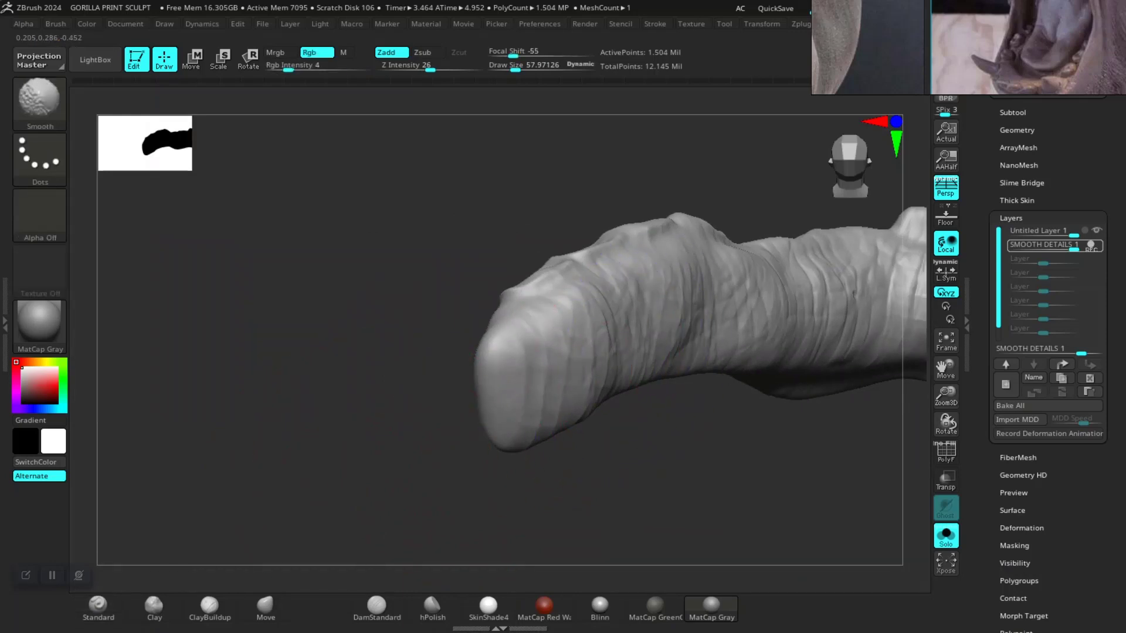
pyautogui.moveTo(628, 503)
pyautogui.mouseDown()
pyautogui.moveTo(427, 477)
pyautogui.moveTo(528, 528)
pyautogui.mouseUp()
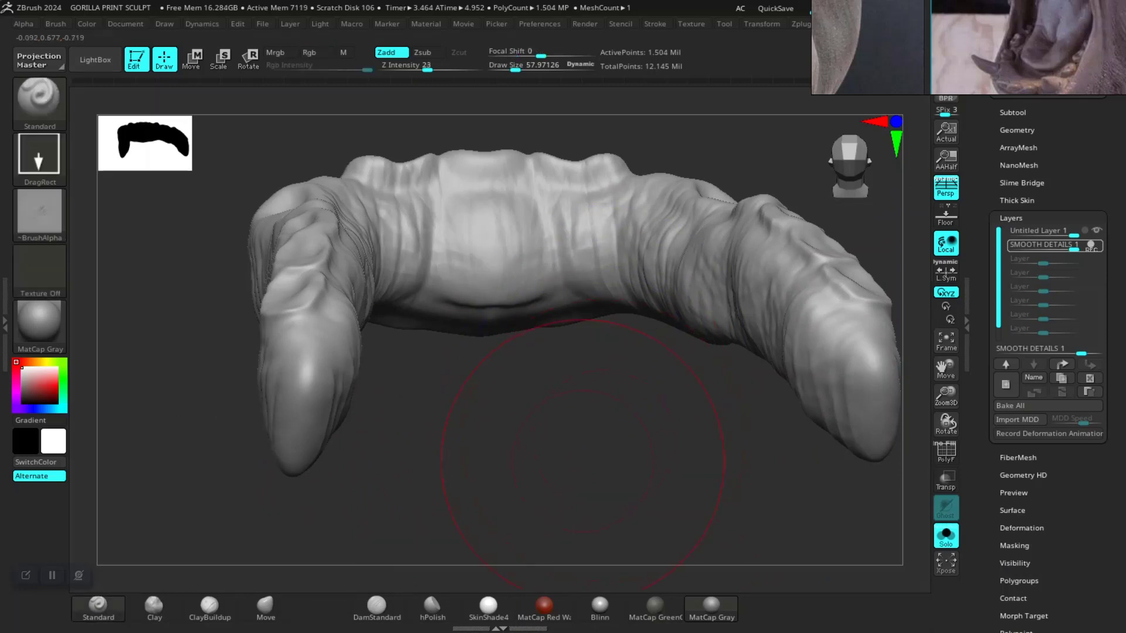
pyautogui.moveTo(477, 377)
pyautogui.mouseDown()
pyautogui.moveTo(587, 275)
pyautogui.moveTo(729, 478)
pyautogui.moveTo(651, 346)
pyautogui.moveTo(477, 252)
pyautogui.mouseUp()
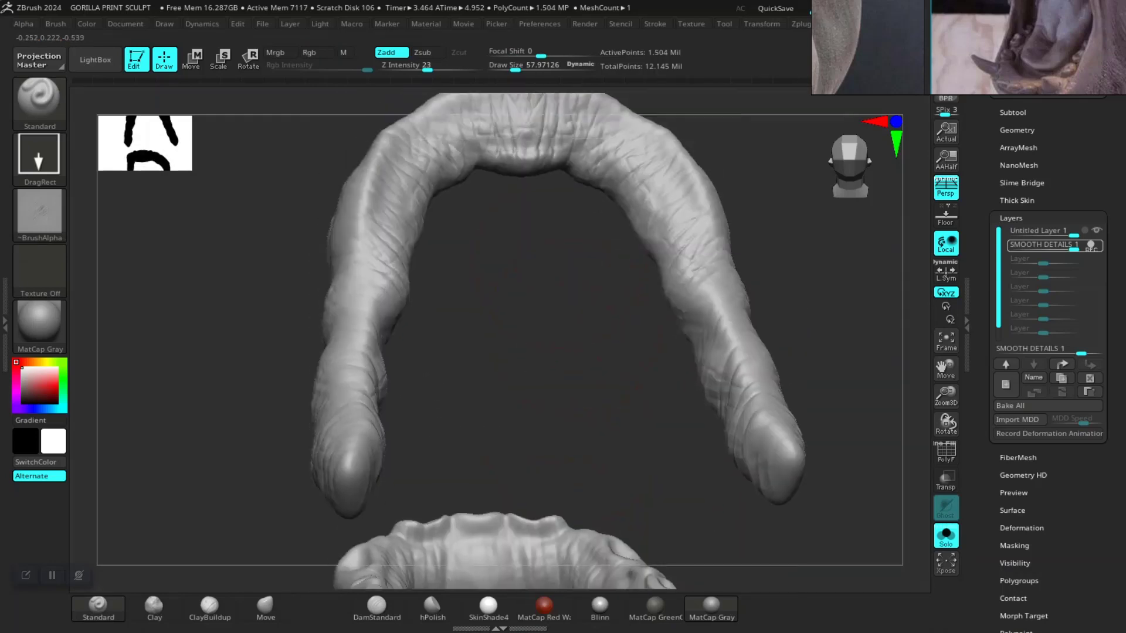
pyautogui.press('shift')
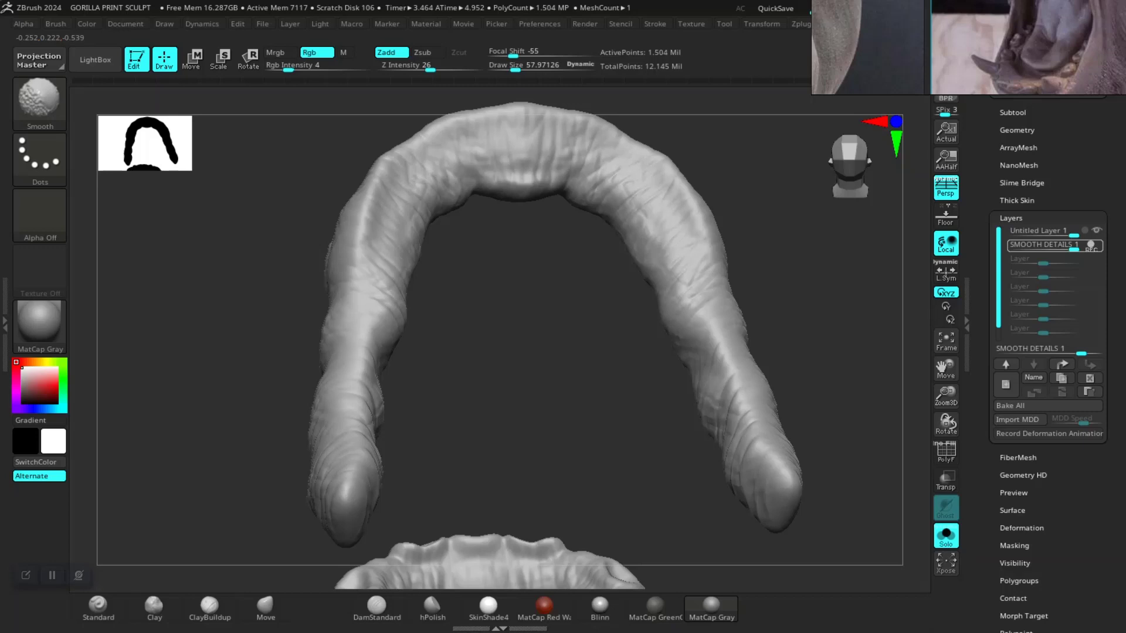
pyautogui.moveTo(477, 252); pyautogui.dragTo(628, 352)
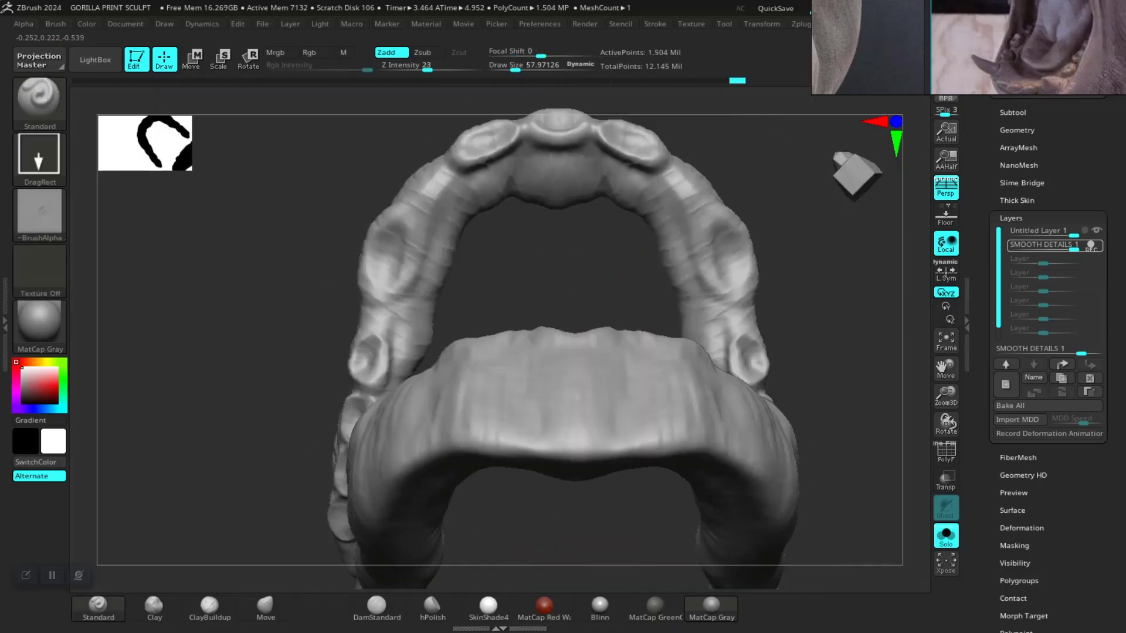
pyautogui.moveTo(604, 296)
pyautogui.mouseDown()
pyautogui.moveTo(509, 360)
pyautogui.moveTo(545, 264)
pyautogui.moveTo(533, 362)
pyautogui.mouseUp()
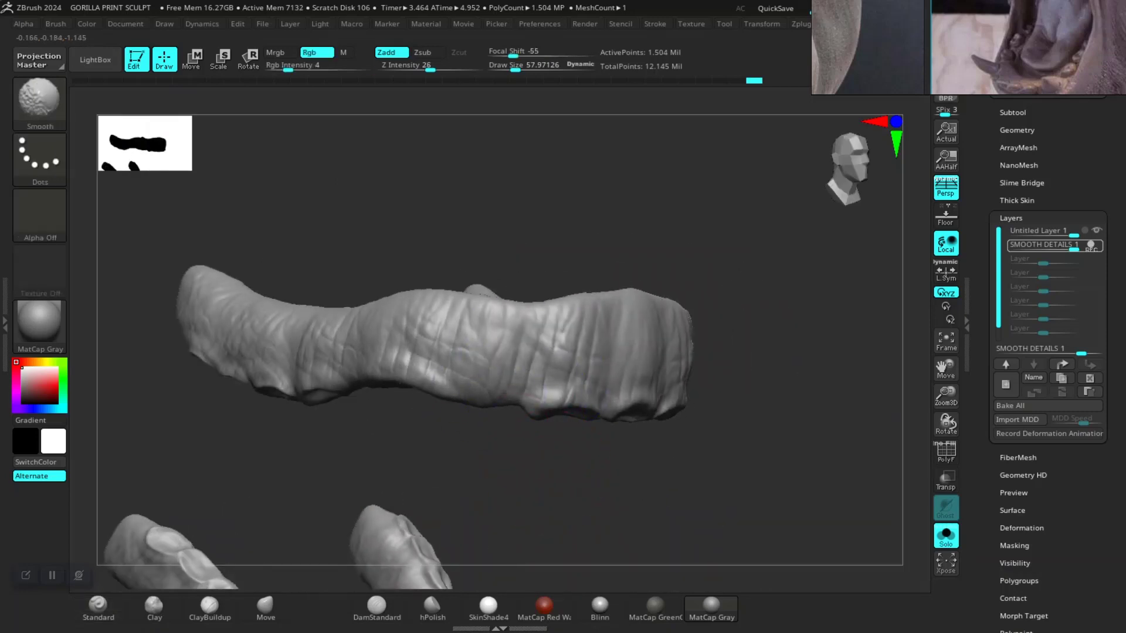
pyautogui.moveTo(680, 375); pyautogui.dragTo(590, 343)
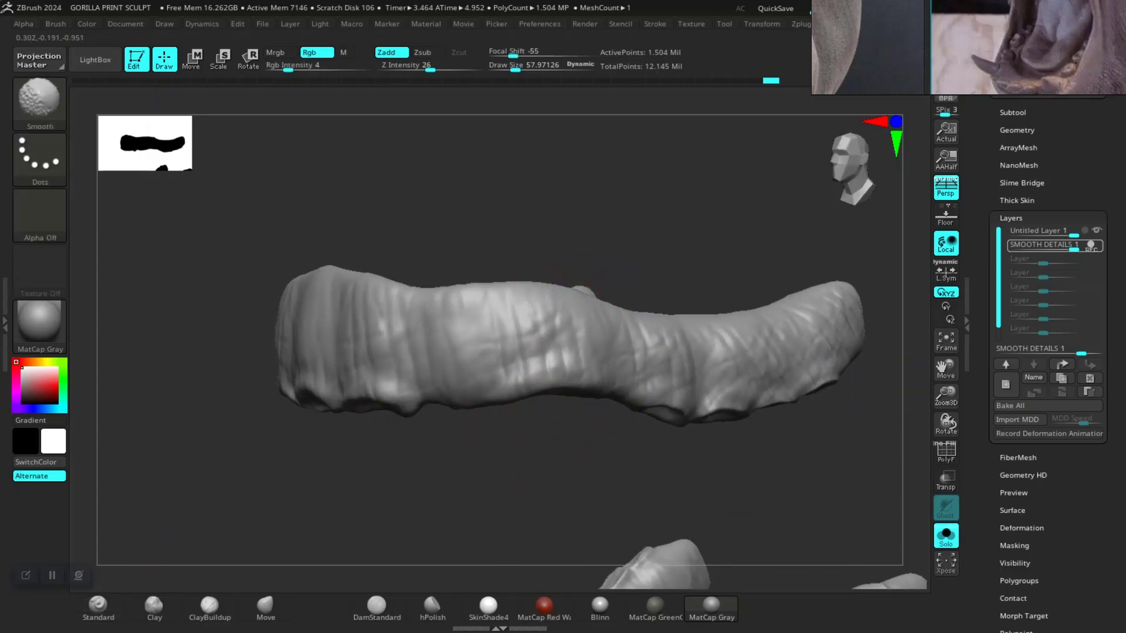
pyautogui.keyDown('shift'); pyautogui.moveTo(540, 464); pyautogui.dragTo(915, 448); pyautogui.keyUp('shift')
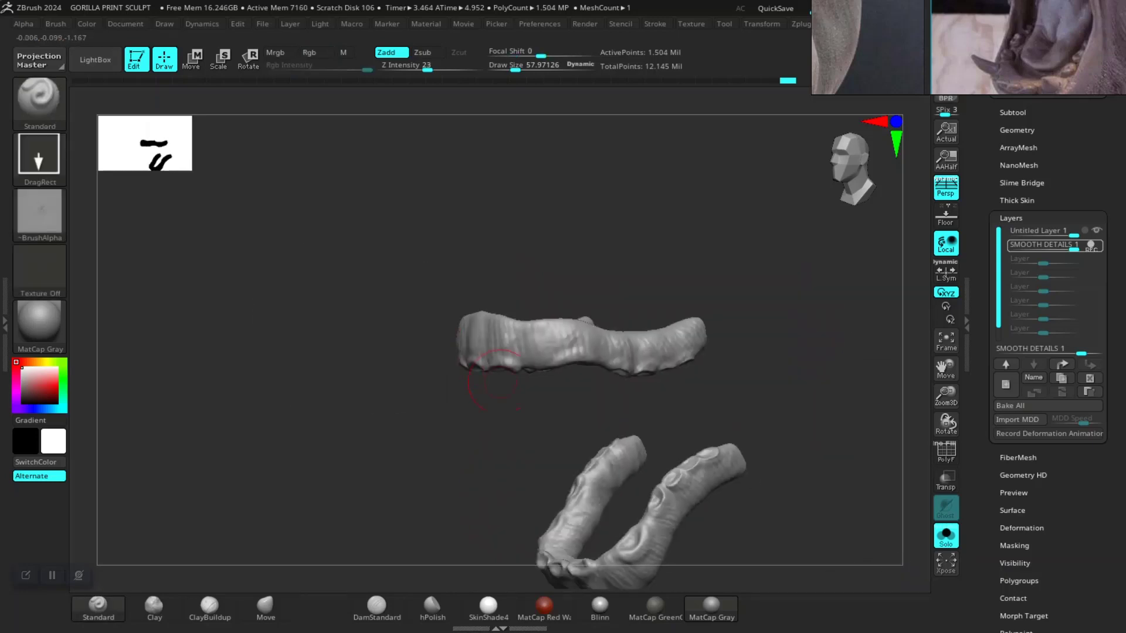
# - Frame the full head and bring the Untitled Layer intensity down to 0.33333
pyautogui.click(946, 535)
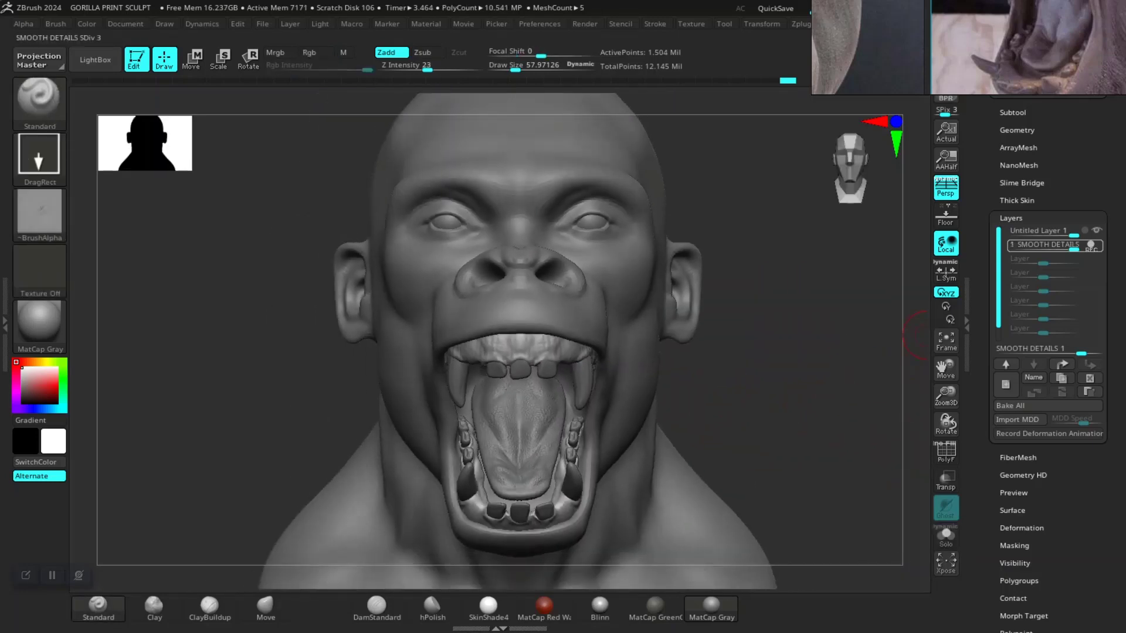
pyautogui.moveTo(1074, 234); pyautogui.dragTo(1051, 235)
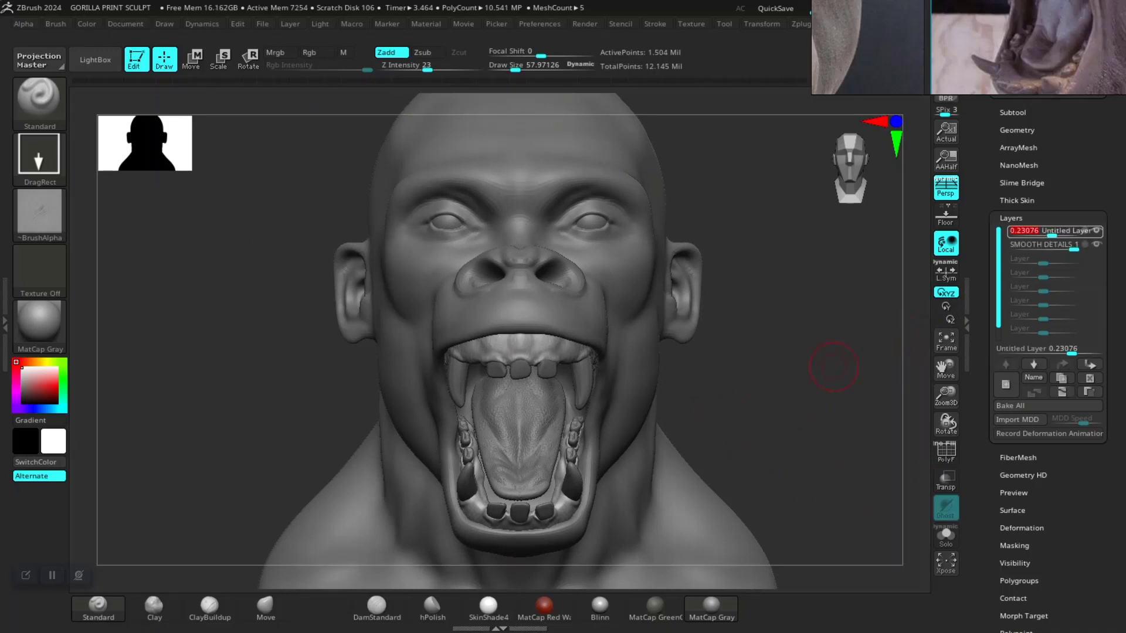
pyautogui.scroll(5, 837, 371)
pyautogui.scroll(2, 868, 440)
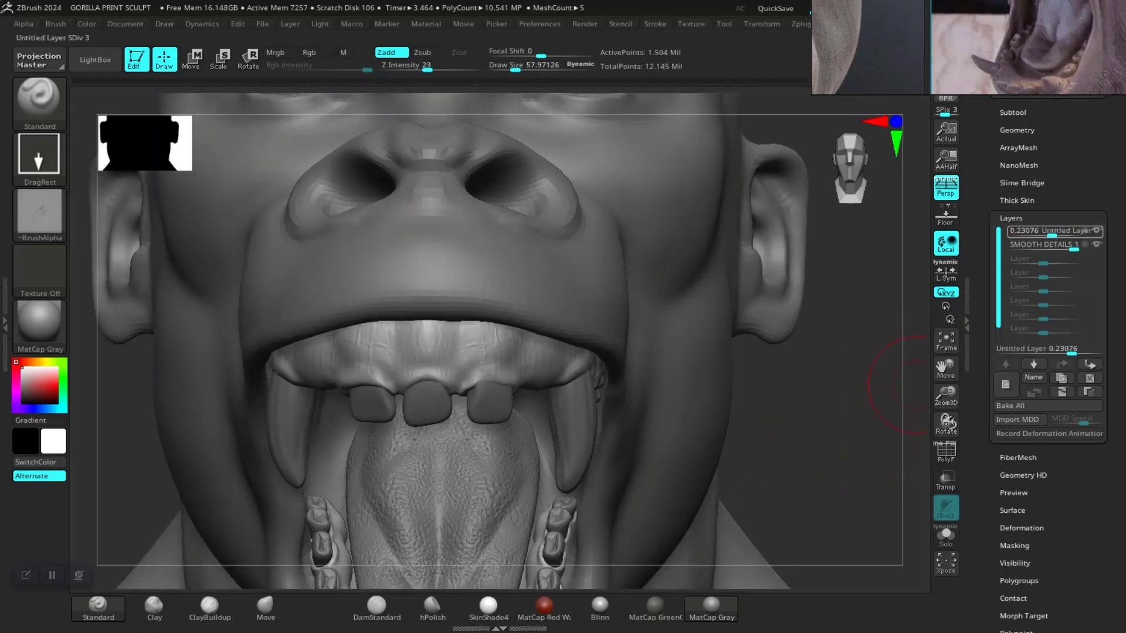
pyautogui.rightClick(1050, 231)
pyautogui.moveTo(1052, 234)
pyautogui.mouseDown()
pyautogui.moveTo(1080, 234)
pyautogui.moveTo(1070, 235)
pyautogui.mouseUp()
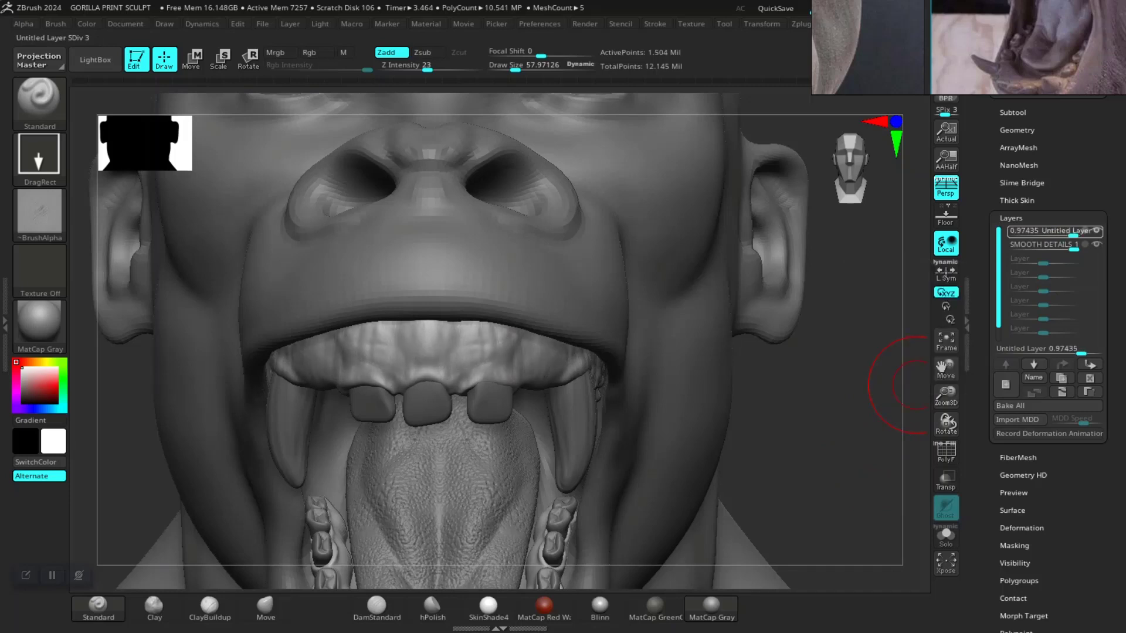
pyautogui.rightClick(1067, 231)
pyautogui.moveTo(1063, 235); pyautogui.dragTo(1053, 235)
# - Fine-tune both layers, dropping SMOOTH DETAILS 1 to 0.02564 with Untitled Layer near 0.33
pyautogui.scroll(3, 590, 342)
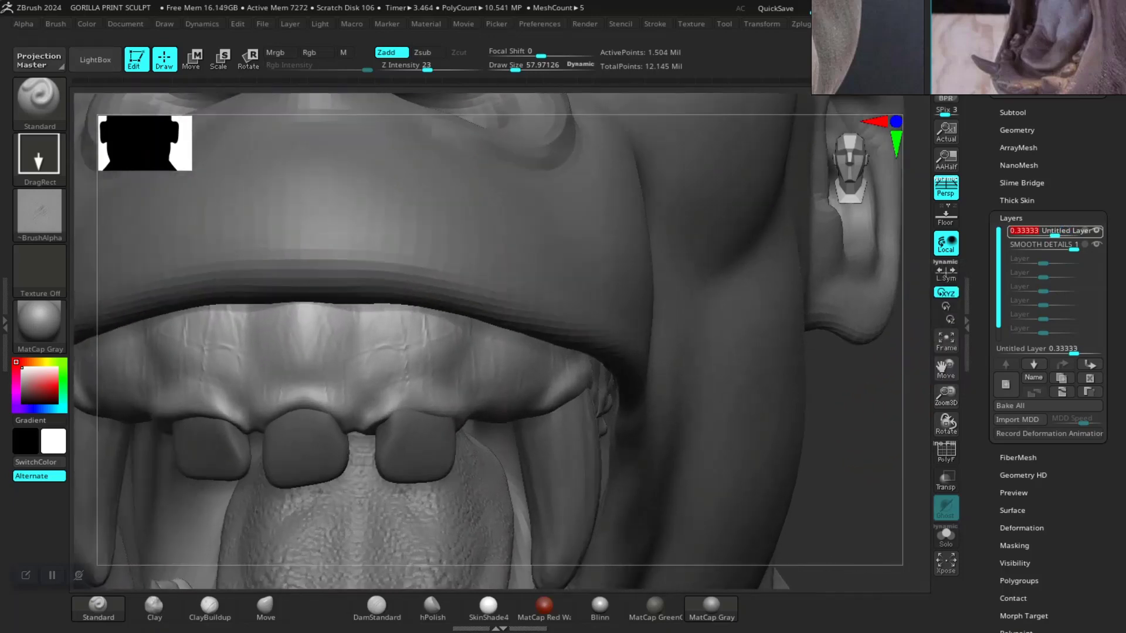
pyautogui.moveTo(943, 465); pyautogui.dragTo(865, 468, button='right')
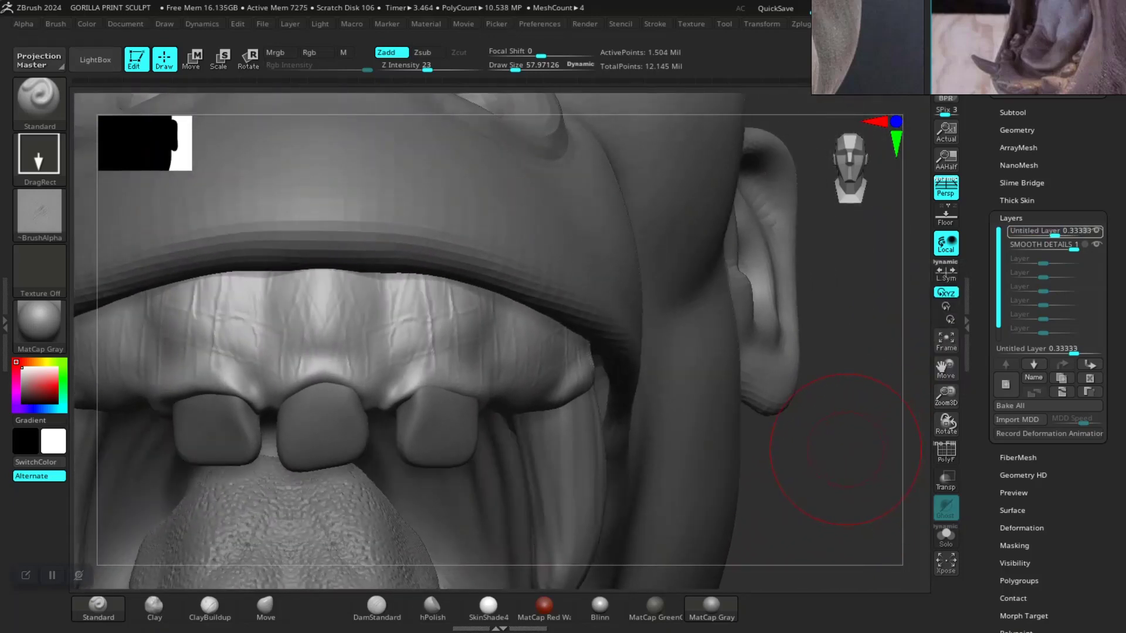
pyautogui.moveTo(846, 450); pyautogui.dragTo(880, 410)
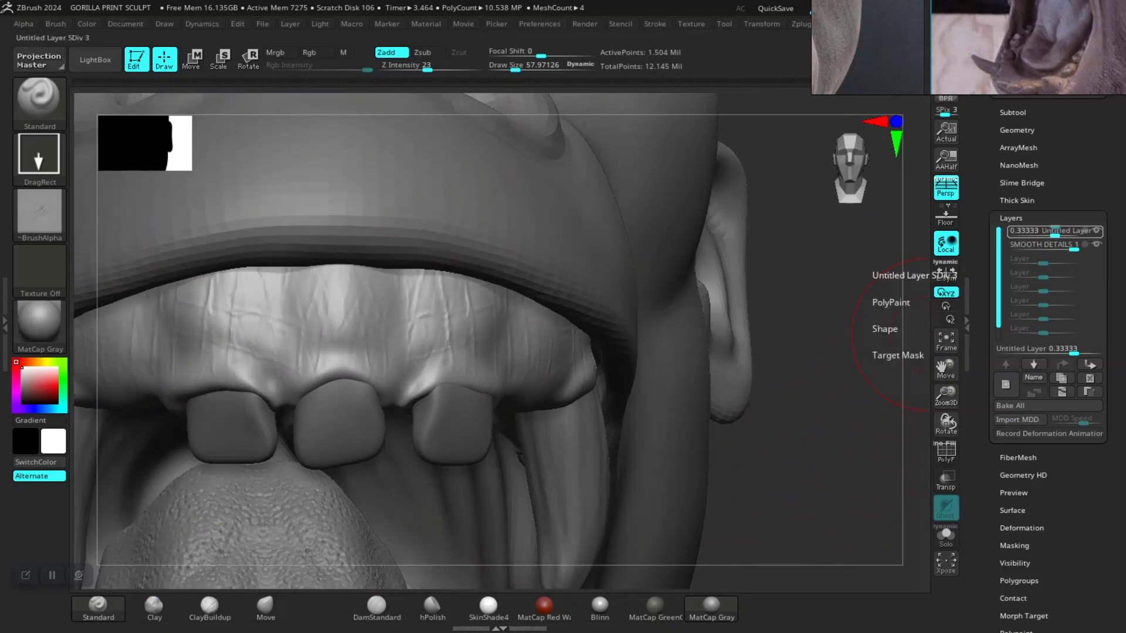
pyautogui.moveTo(1055, 231); pyautogui.dragTo(1072, 231)
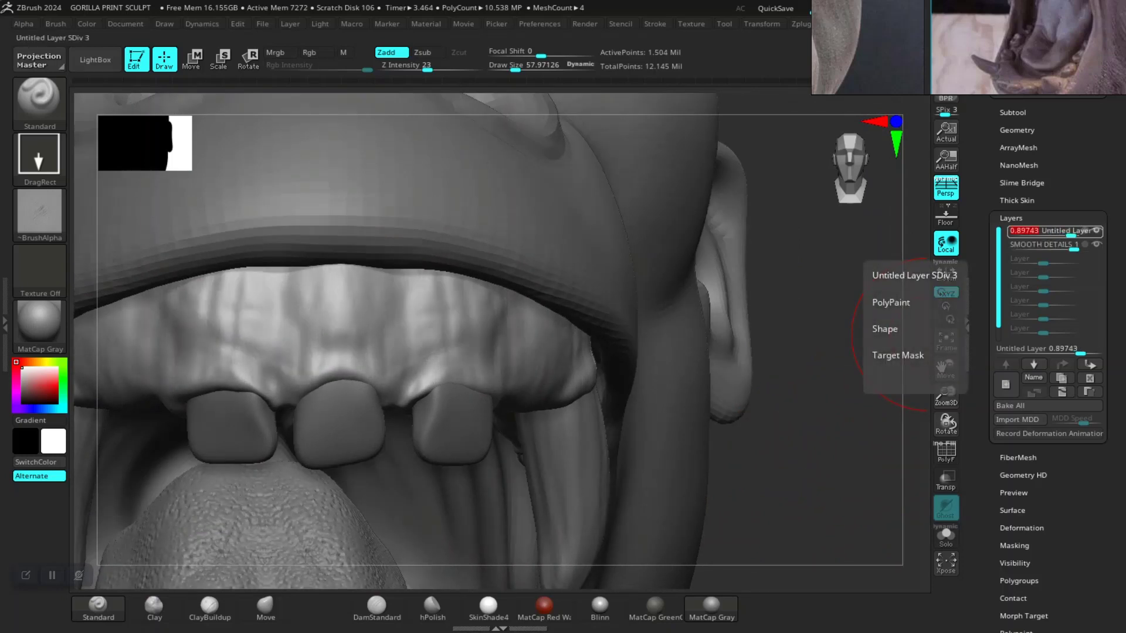
pyautogui.click(1044, 244)
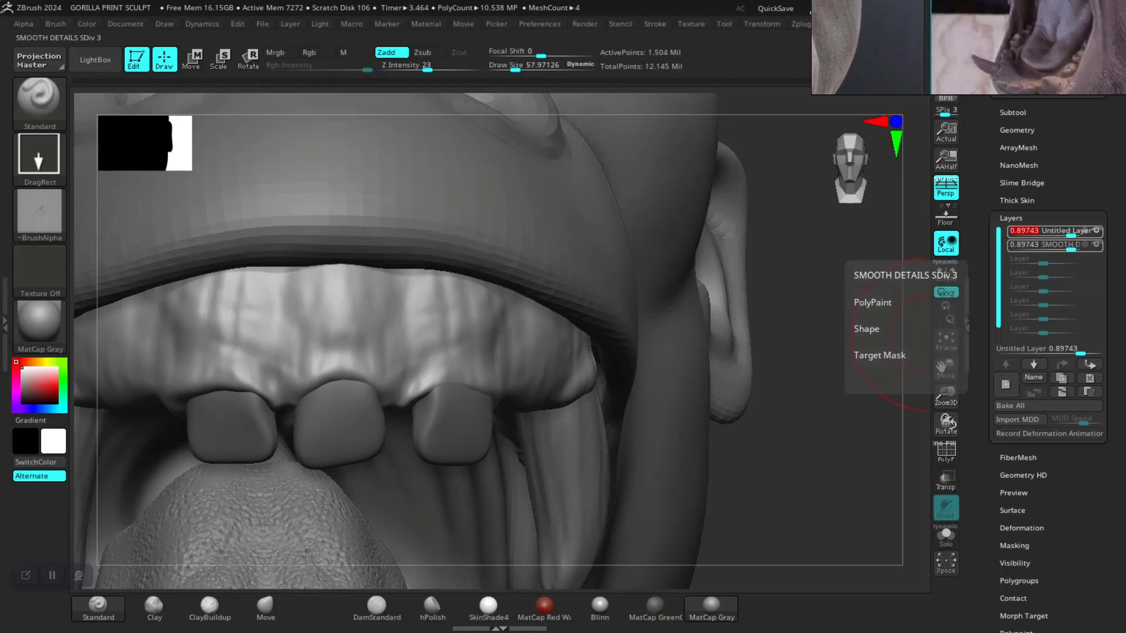
pyautogui.moveTo(1074, 245); pyautogui.dragTo(1059, 244)
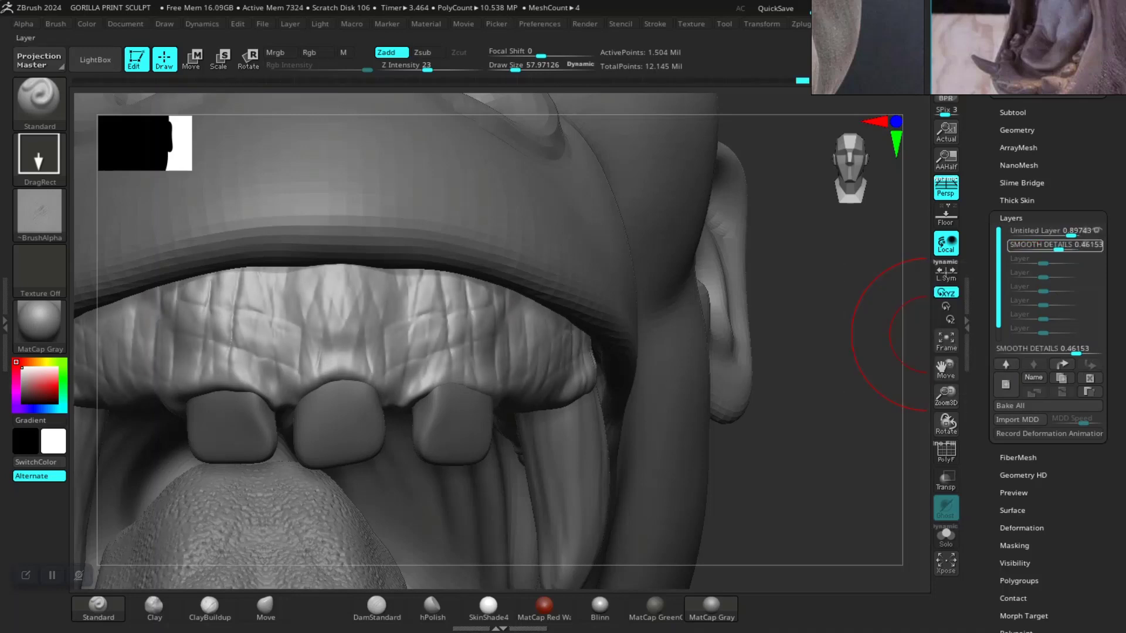
pyautogui.click(1044, 231)
pyautogui.moveTo(1071, 235); pyautogui.dragTo(1049, 235)
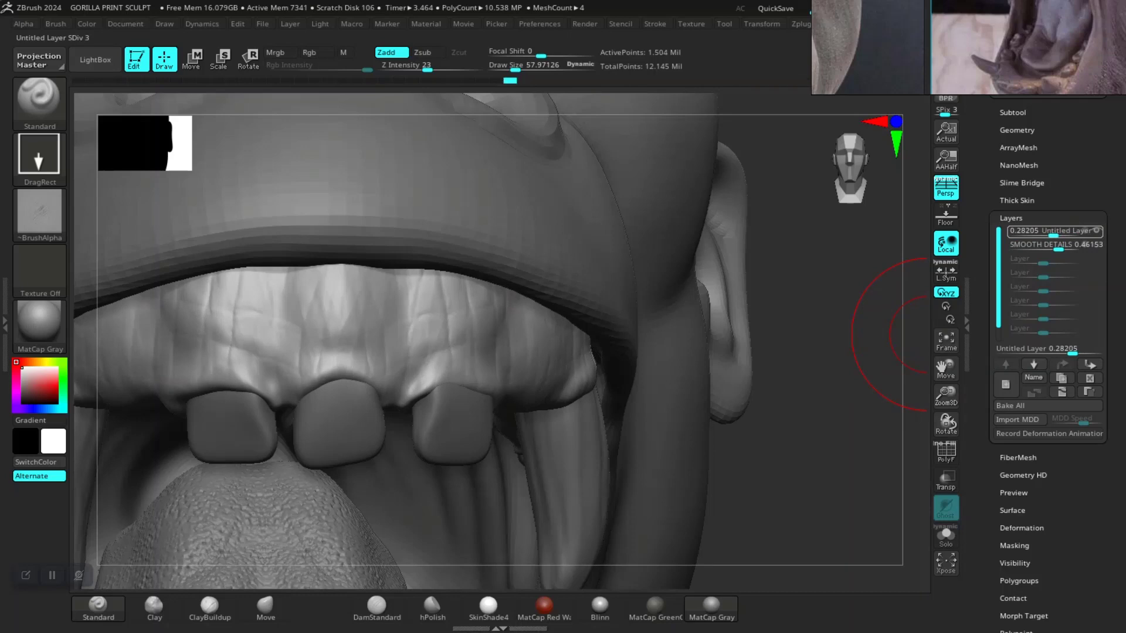
pyautogui.moveTo(1055, 235); pyautogui.dragTo(1050, 236)
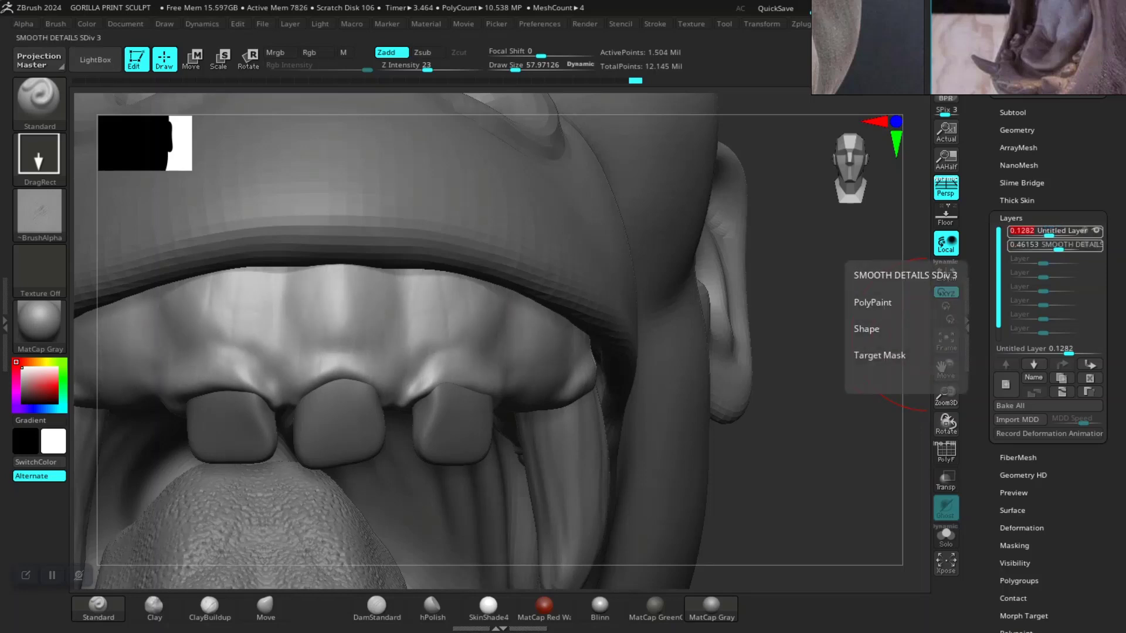
pyautogui.click(1055, 244)
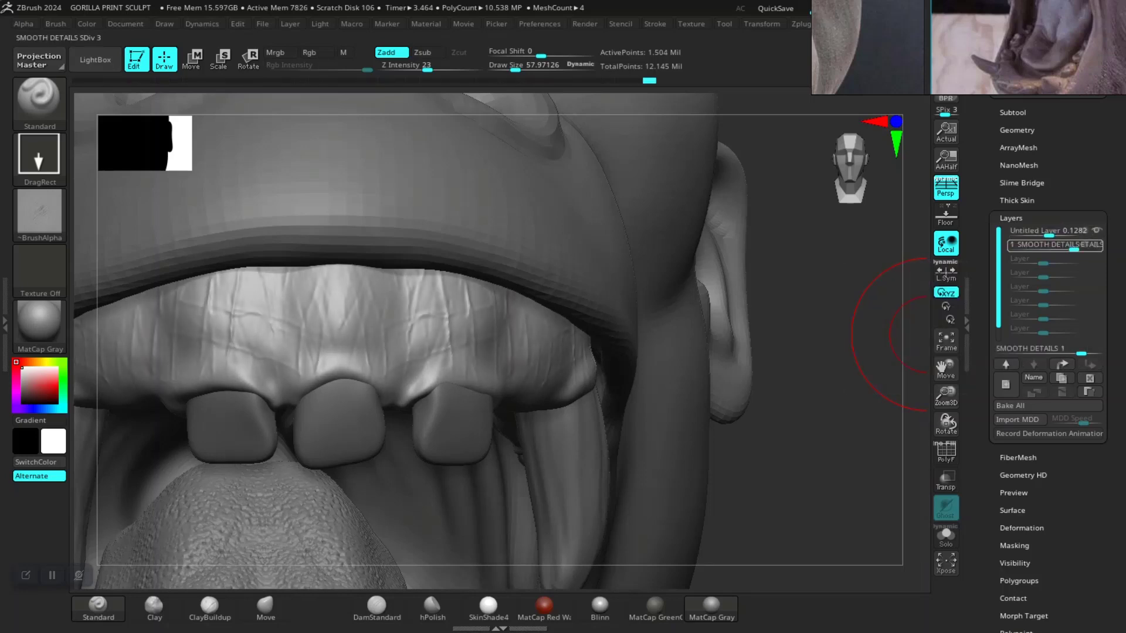
pyautogui.moveTo(1080, 353)
pyautogui.mouseDown()
pyautogui.moveTo(1012, 354)
pyautogui.moveTo(1077, 354)
pyautogui.mouseUp()
pyautogui.click(1026, 231)
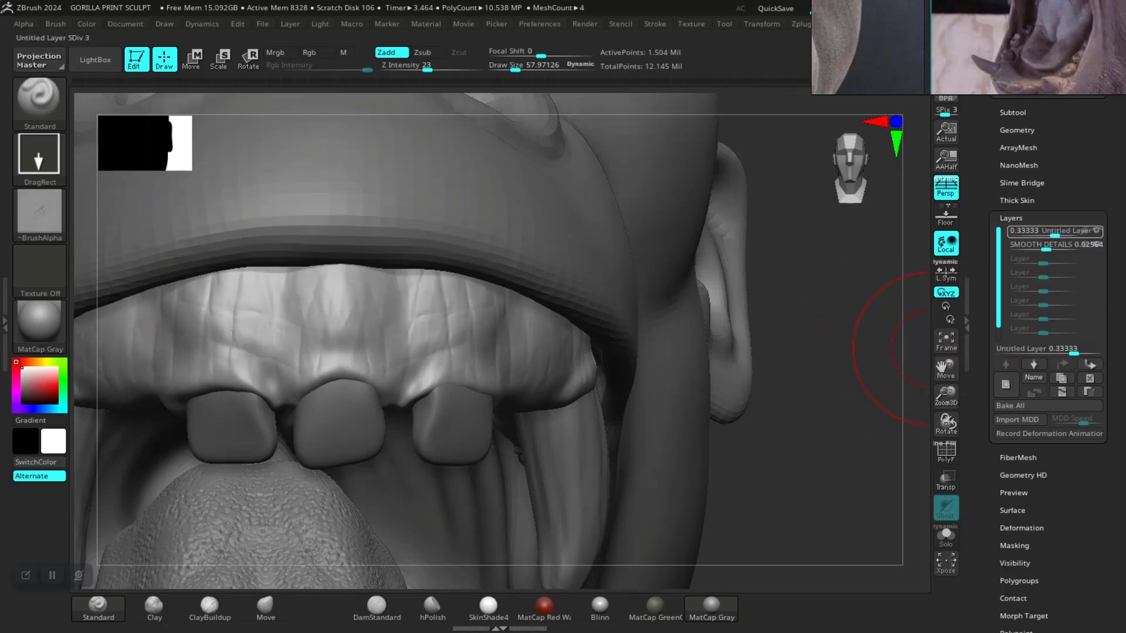
# - Inspect the open mouth and teeth from several angles, finishing on a straight front view
pyautogui.press('f')
pyautogui.moveTo(779, 446); pyautogui.dragTo(637, 426)
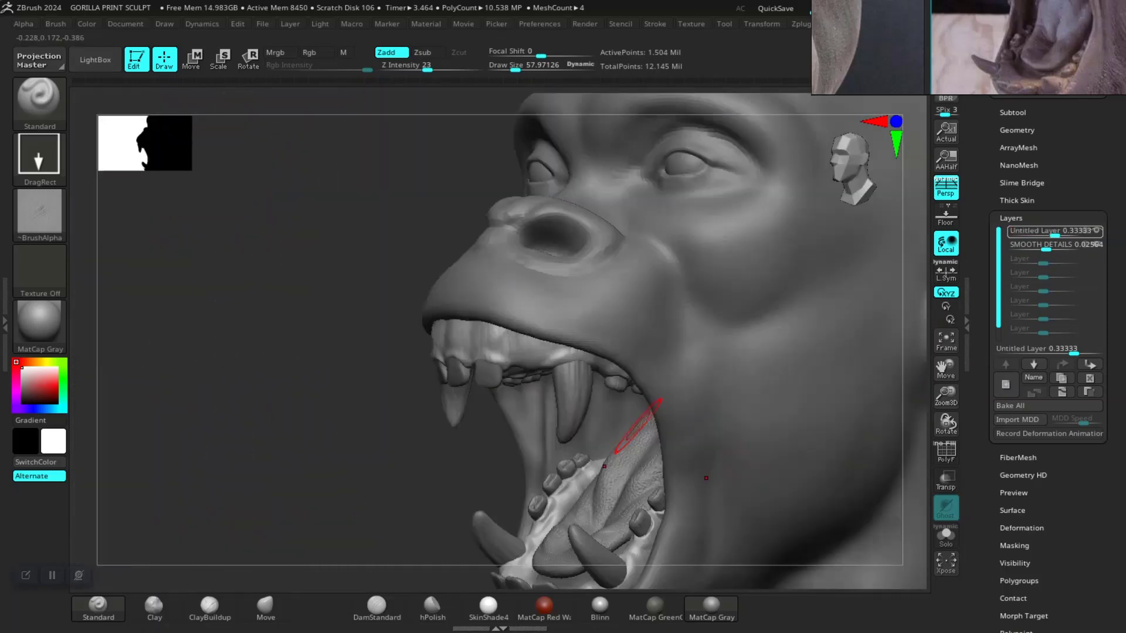
pyautogui.moveTo(444, 523)
pyautogui.keyDown('alt'); pyautogui.mouseDown()
pyautogui.moveTo(273, 438)
pyautogui.moveTo(276, 481)
pyautogui.mouseUp(); pyautogui.keyUp('alt')
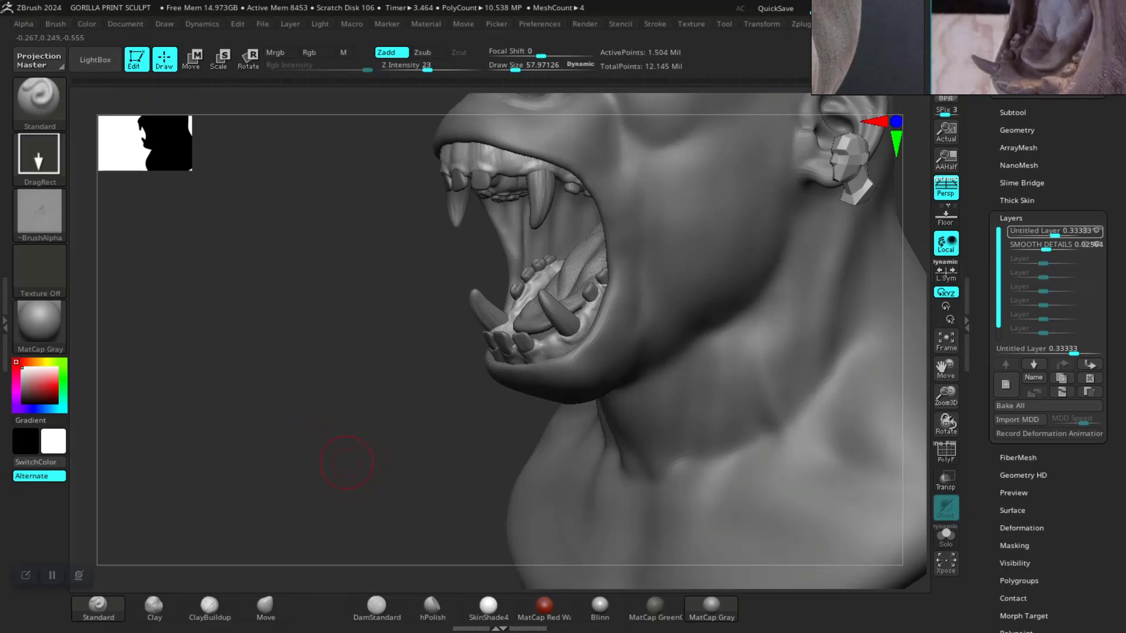
pyautogui.moveTo(303, 450)
pyautogui.mouseDown()
pyautogui.moveTo(297, 459)
pyautogui.moveTo(305, 446)
pyautogui.mouseUp()
pyautogui.moveTo(176, 410)
pyautogui.mouseDown()
pyautogui.moveTo(252, 411)
pyautogui.moveTo(484, 462)
pyautogui.mouseUp()
pyautogui.moveTo(631, 462)
pyautogui.mouseDown()
pyautogui.moveTo(631, 363)
pyautogui.moveTo(716, 363)
pyautogui.mouseUp()
pyautogui.moveTo(235, 411)
pyautogui.mouseDown()
pyautogui.moveTo(281, 399)
pyautogui.moveTo(305, 422)
pyautogui.mouseUp()
pyautogui.moveTo(692, 437); pyautogui.dragTo(723, 435)
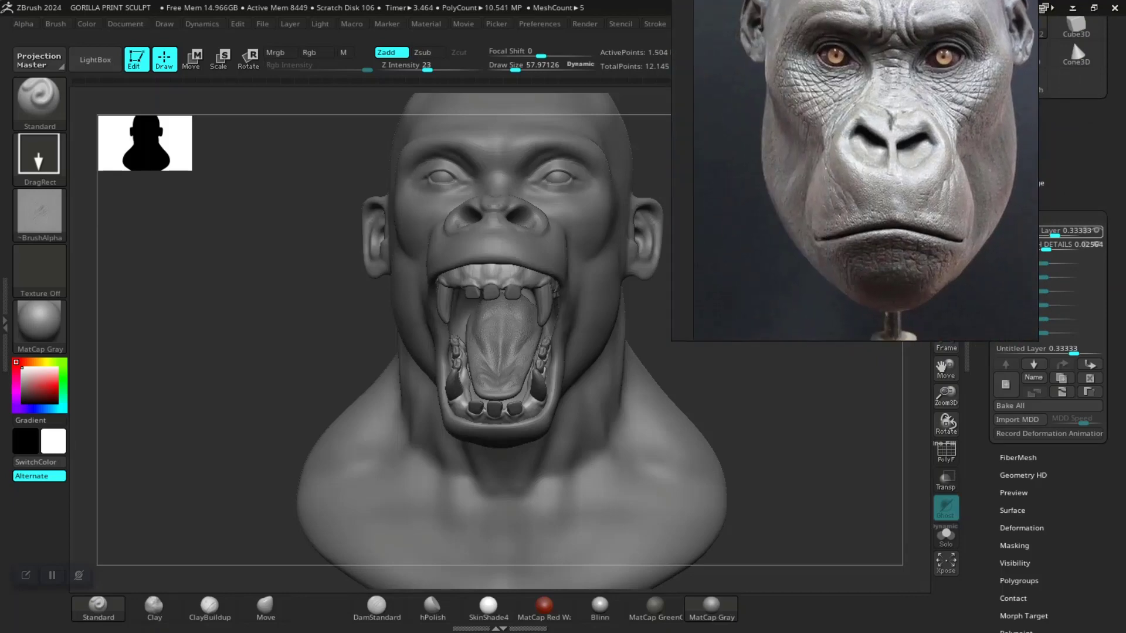
# - Pan the gorilla reference board and turn the sculpt through profile back to front view
pyautogui.scroll(-3, 929, 271)
pyautogui.moveTo(928, 271); pyautogui.dragTo(1010, 216, button='middle')
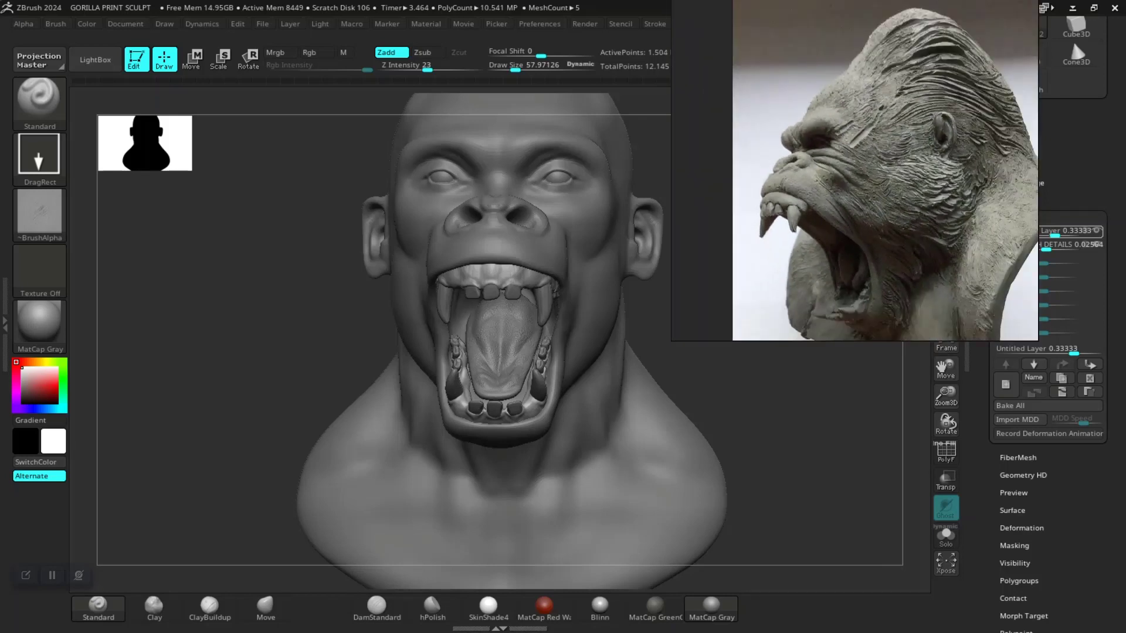
pyautogui.moveTo(686, 340); pyautogui.dragTo(586, 346)
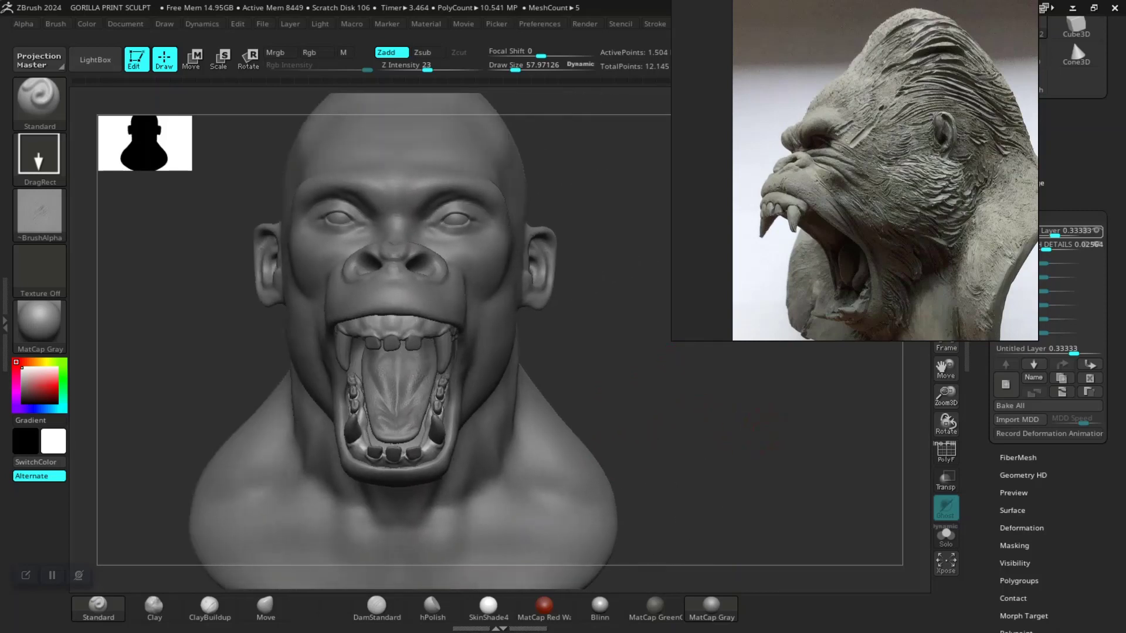
pyautogui.moveTo(721, 346)
pyautogui.mouseDown()
pyautogui.moveTo(671, 349)
pyautogui.moveTo(678, 336)
pyautogui.mouseUp()
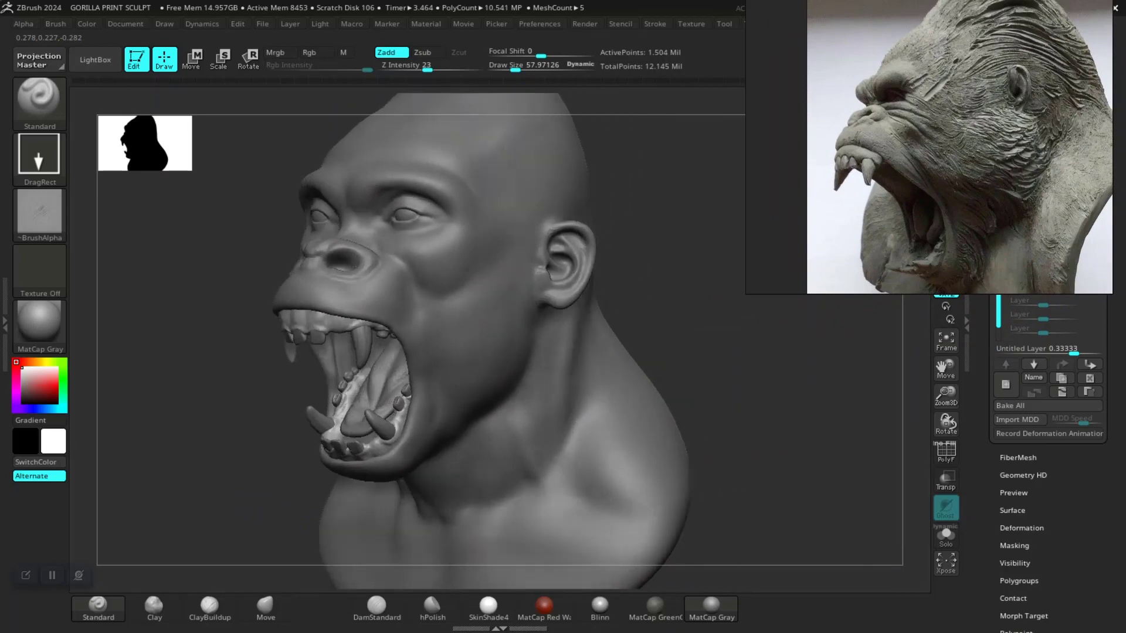
pyautogui.keyDown('shift'); pyautogui.moveTo(685, 389); pyautogui.dragTo(697, 389); pyautogui.keyUp('shift')
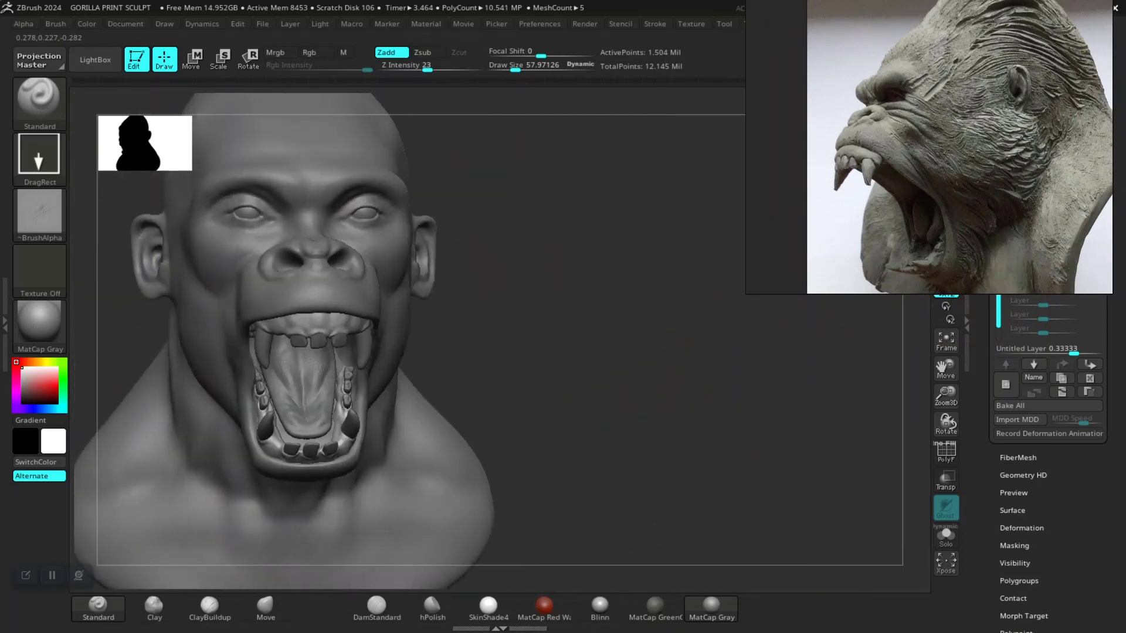
# - Save the project over the existing GORILLA PRINT SCULPT.ZPR file
pyautogui.press('ctrl')
pyautogui.hotkey('ctrl', 's')
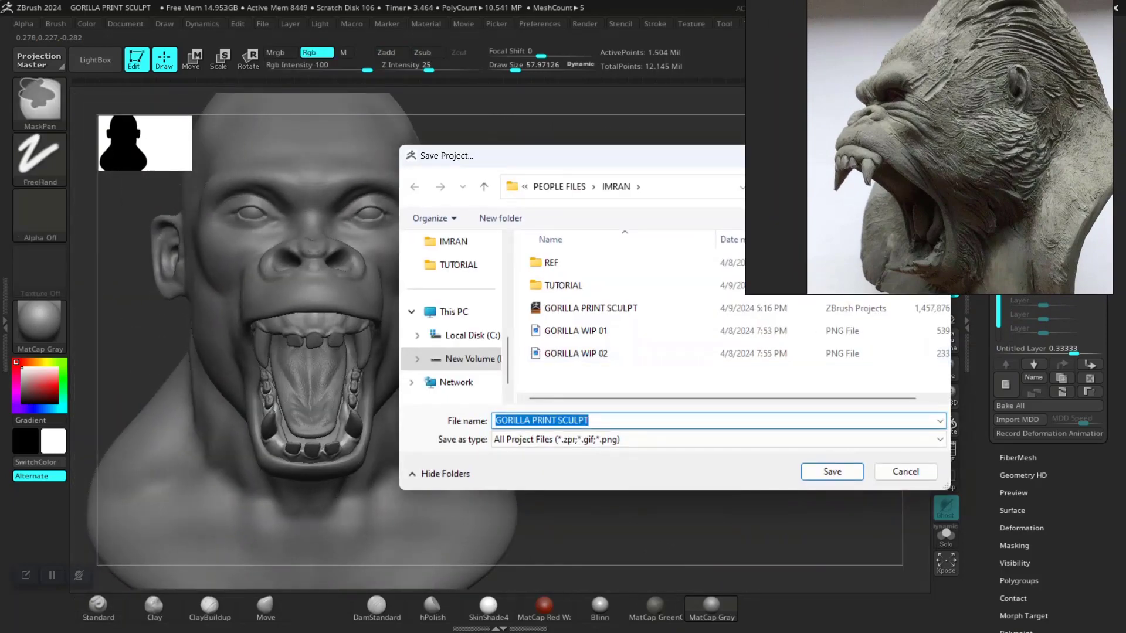
pyautogui.press('Return')
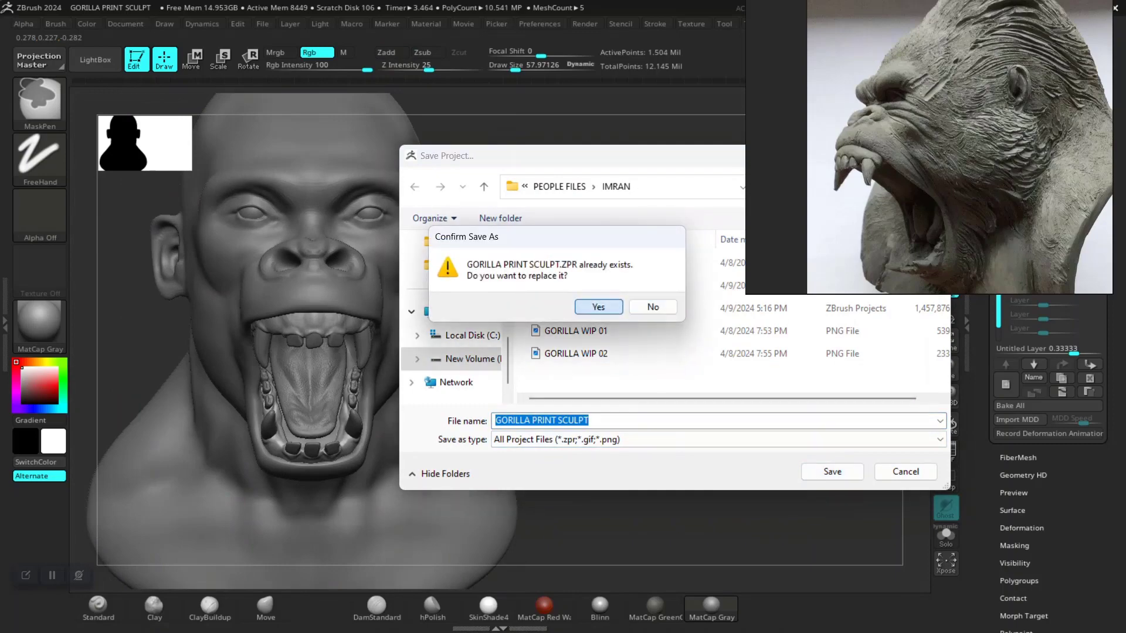